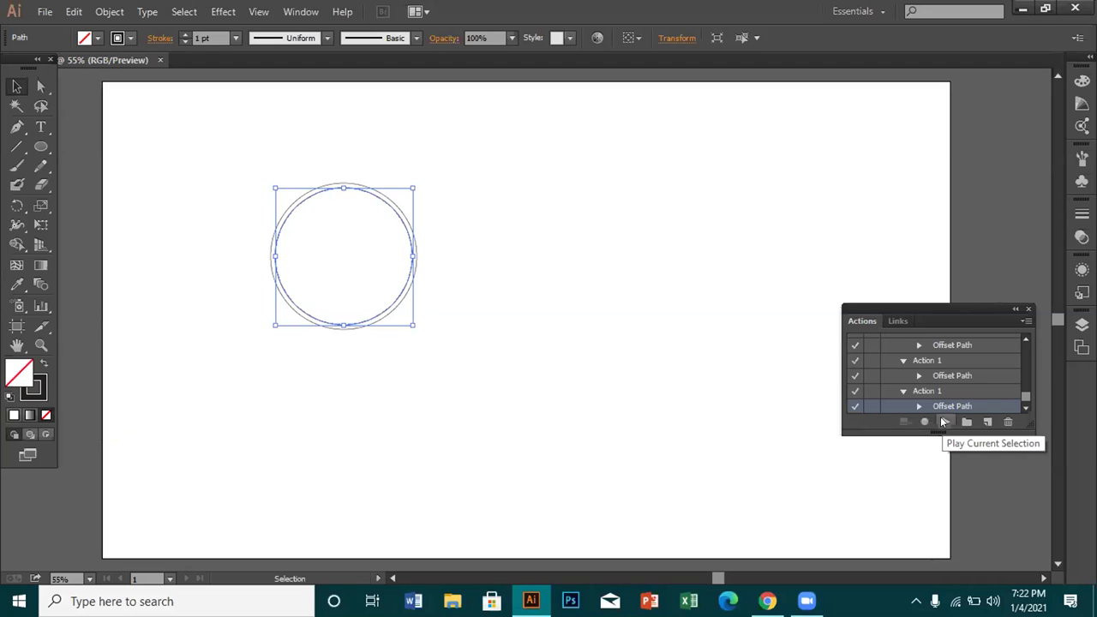
# - Play the recorded Offset Path action 11 times on the inner circle to build inward concentric circles, leaving nothing selected
pyautogui.click(943, 422)
pyautogui.click(943, 422)
pyautogui.click(943, 421)
pyautogui.click(943, 422)
pyautogui.click(943, 422)
pyautogui.click(943, 421)
pyautogui.click(942, 422)
pyautogui.click(942, 422)
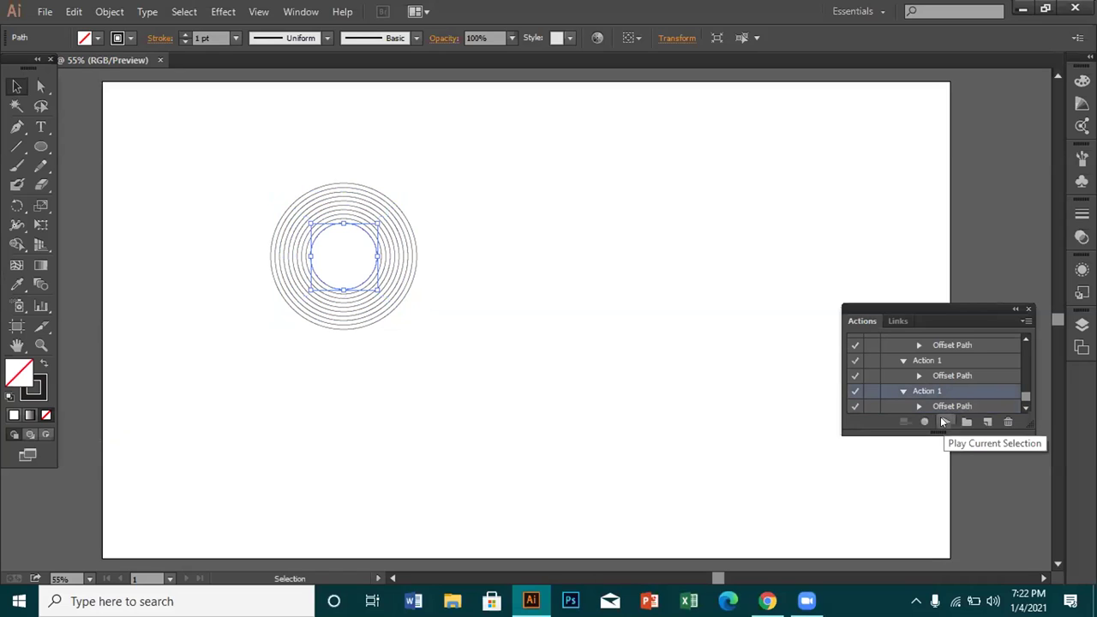
pyautogui.click(942, 421)
pyautogui.click(942, 421)
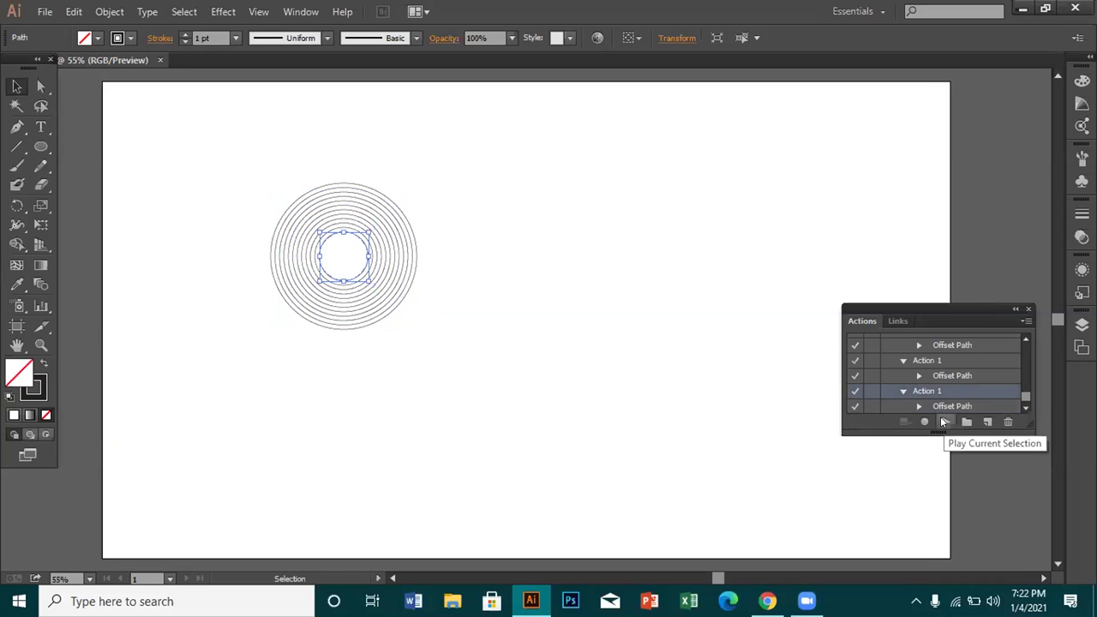
pyautogui.click(943, 421)
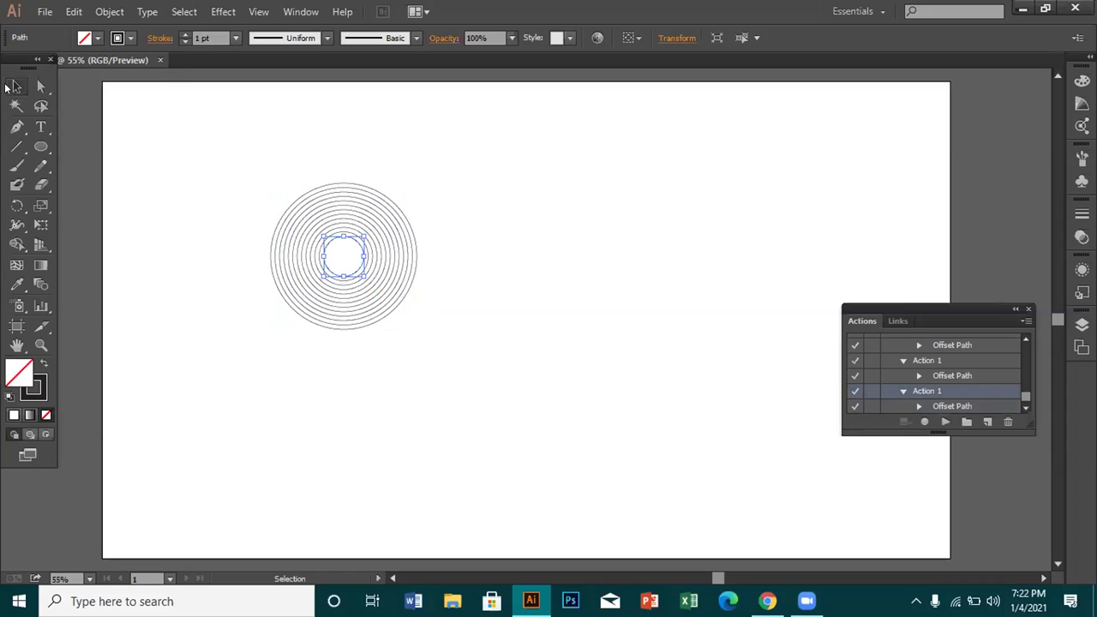
pyautogui.click(8, 87)
pyautogui.click(149, 115)
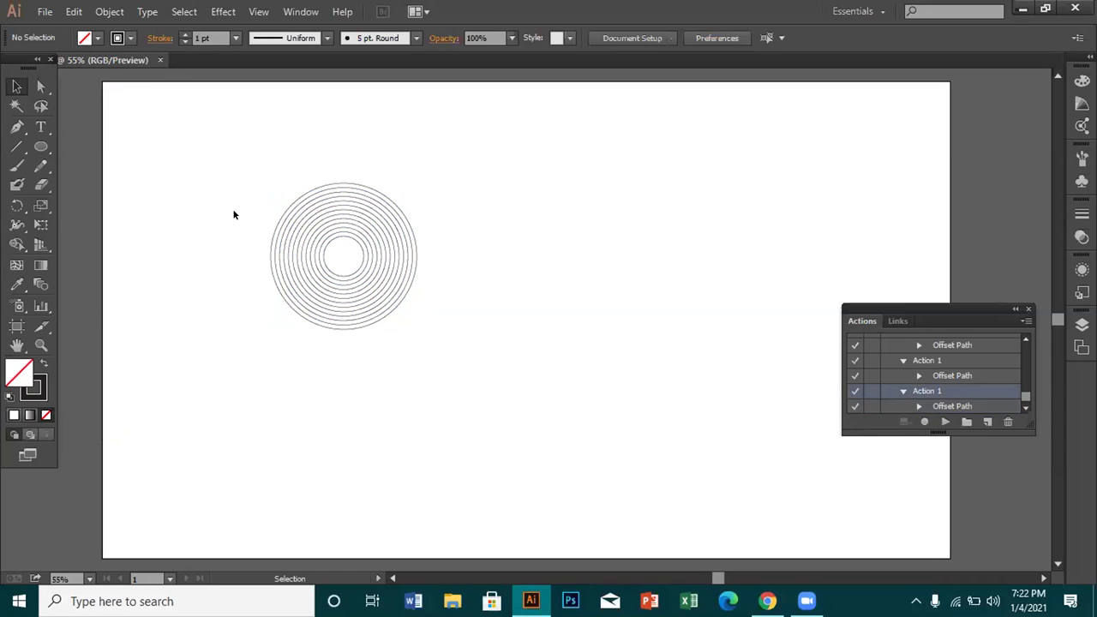
# - Align all the concentric circles to their common left edge and deselect them
pyautogui.moveTo(261, 221); pyautogui.dragTo(381, 318)
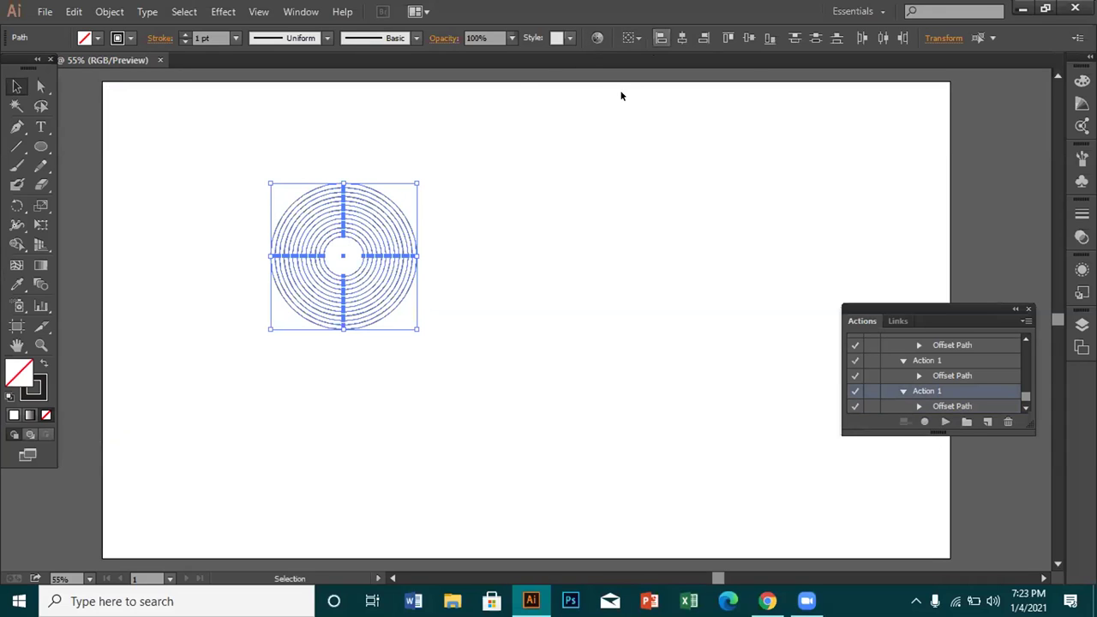
pyautogui.click(660, 38)
pyautogui.click(209, 158)
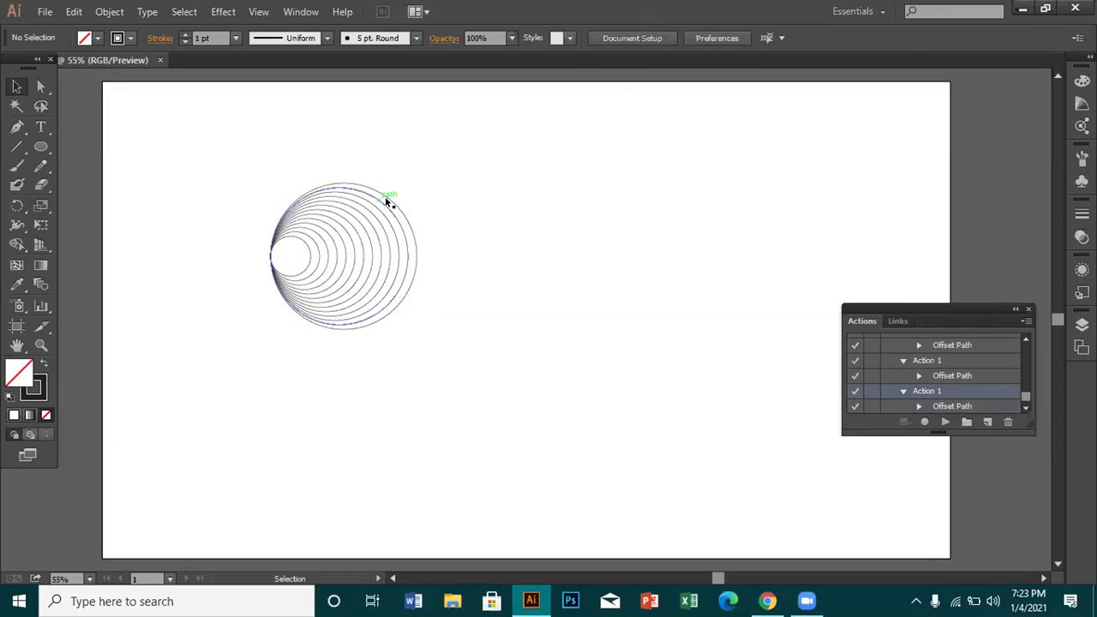
# - With all circles selected, use the Shape Builder tool with a black fill on the outermost and third crescent bands
pyautogui.moveTo(252, 182); pyautogui.dragTo(428, 314)
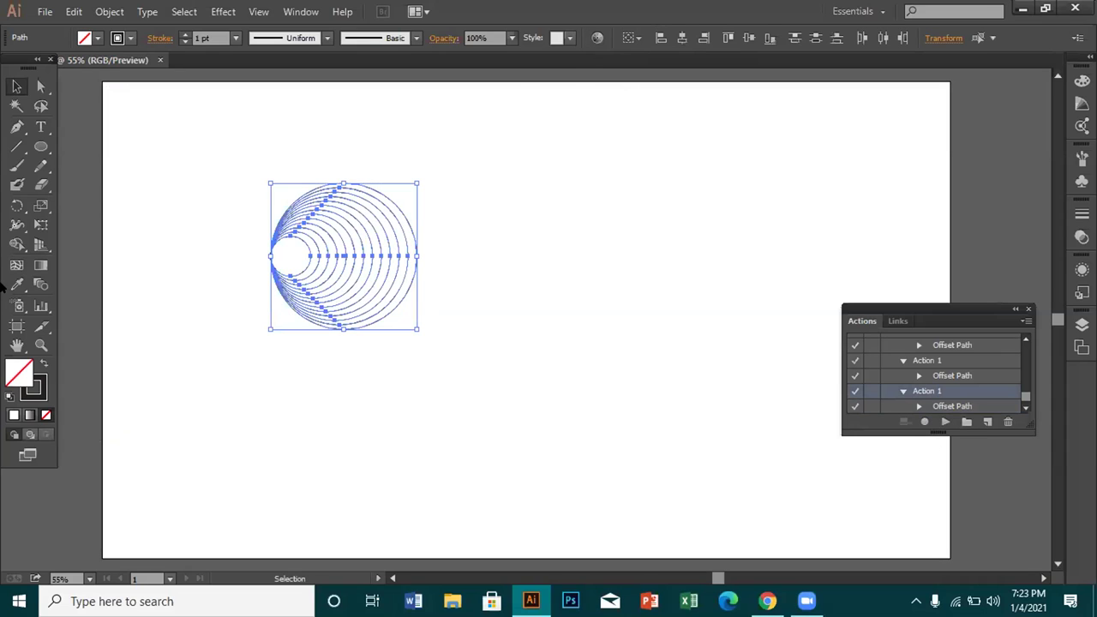
pyautogui.click(14, 246)
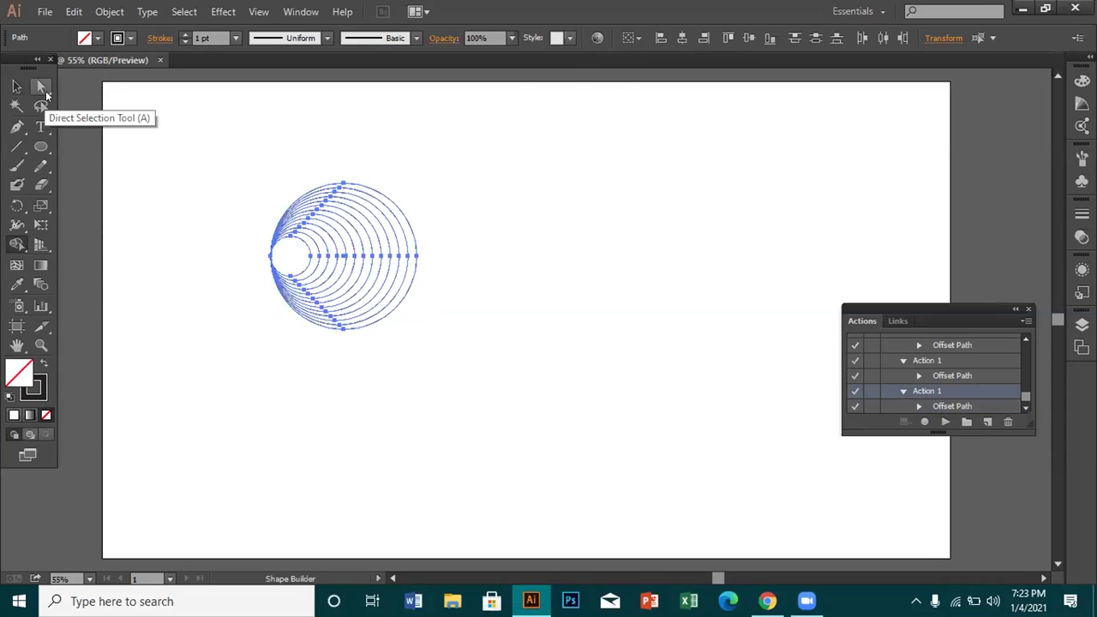
pyautogui.click(98, 39)
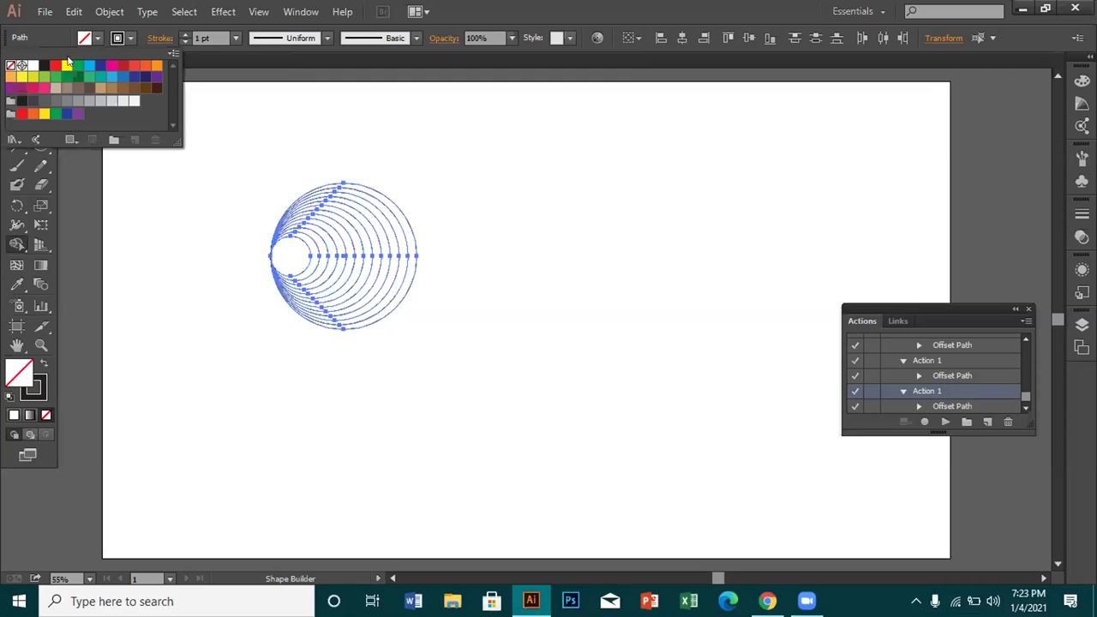
pyautogui.click(45, 66)
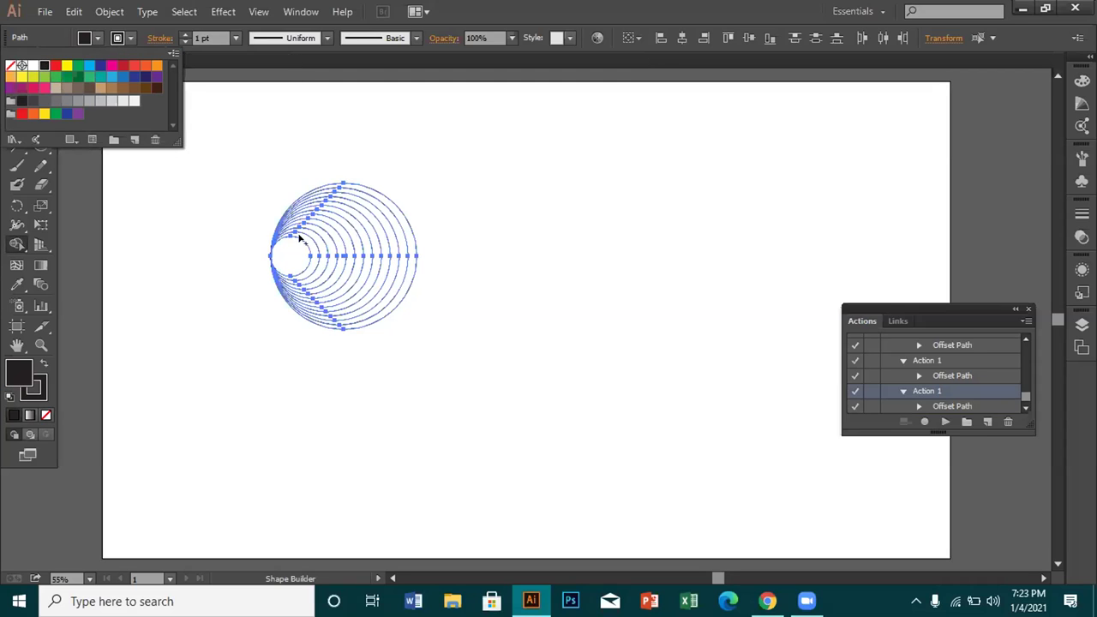
pyautogui.click(394, 216)
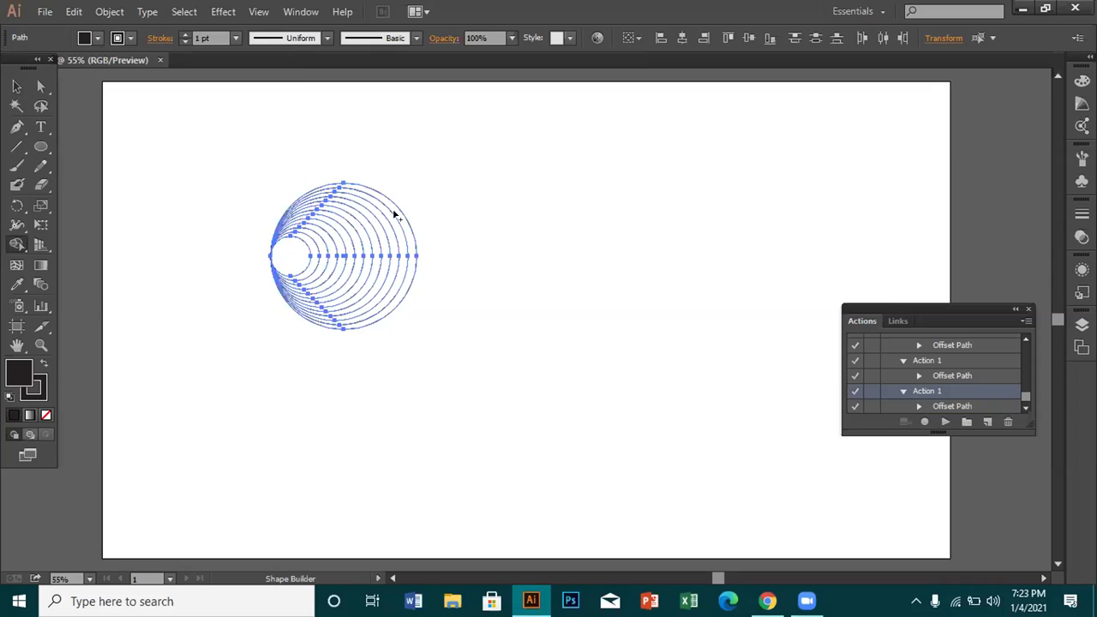
pyautogui.click(394, 216)
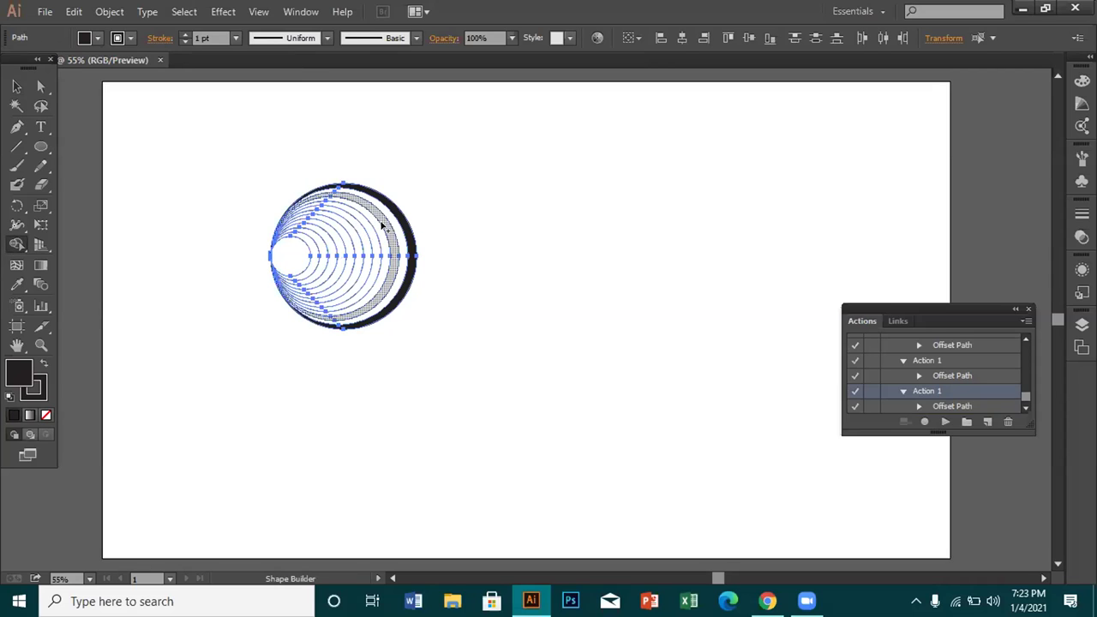
pyautogui.click(382, 225)
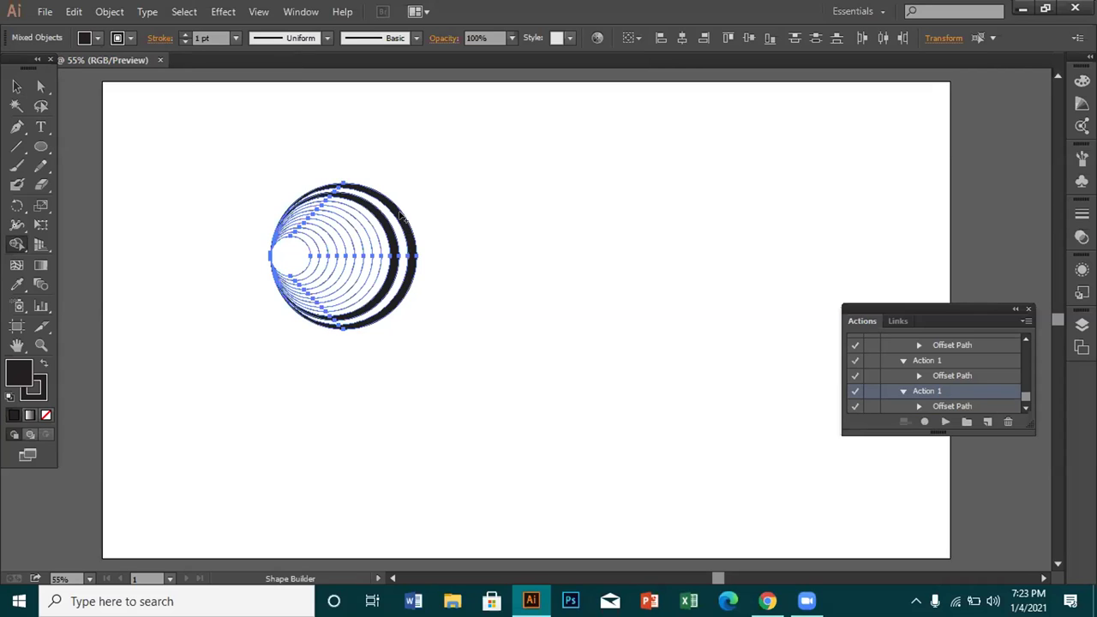
# - Fill the fifth crescent band from the outside with black using the Shape Builder tool
pyautogui.press('d')
pyautogui.press('/')
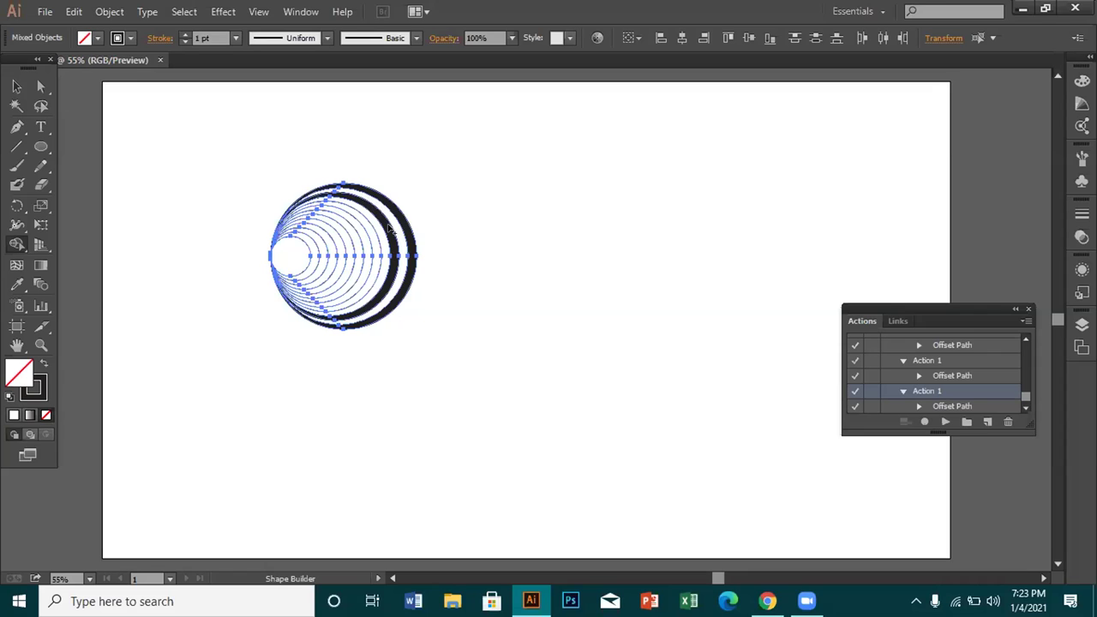
pyautogui.press('Left')
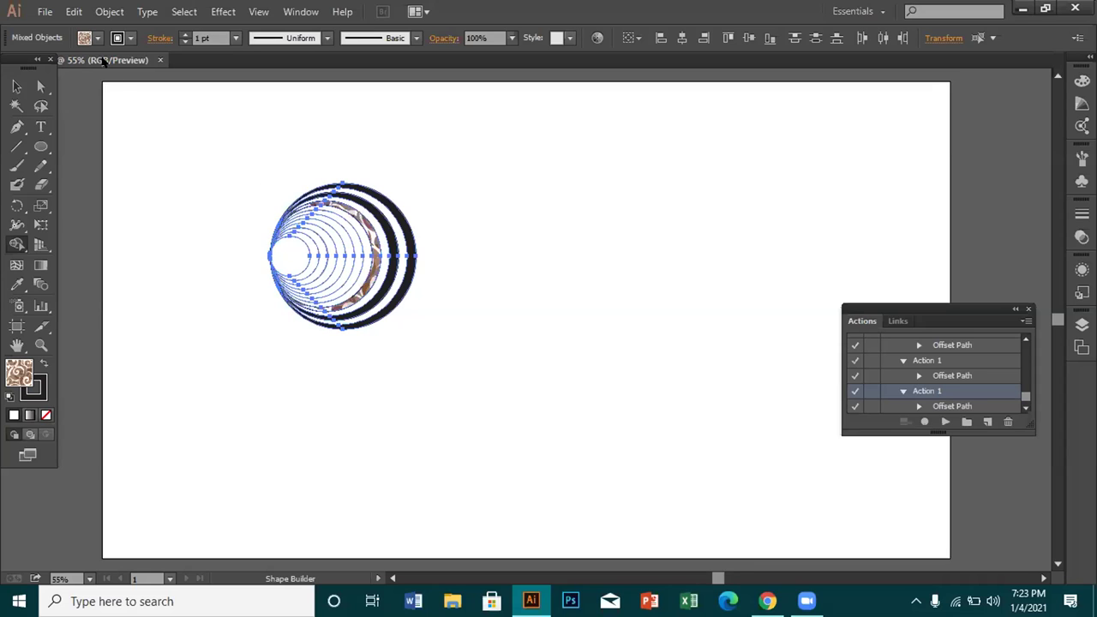
pyautogui.click(97, 38)
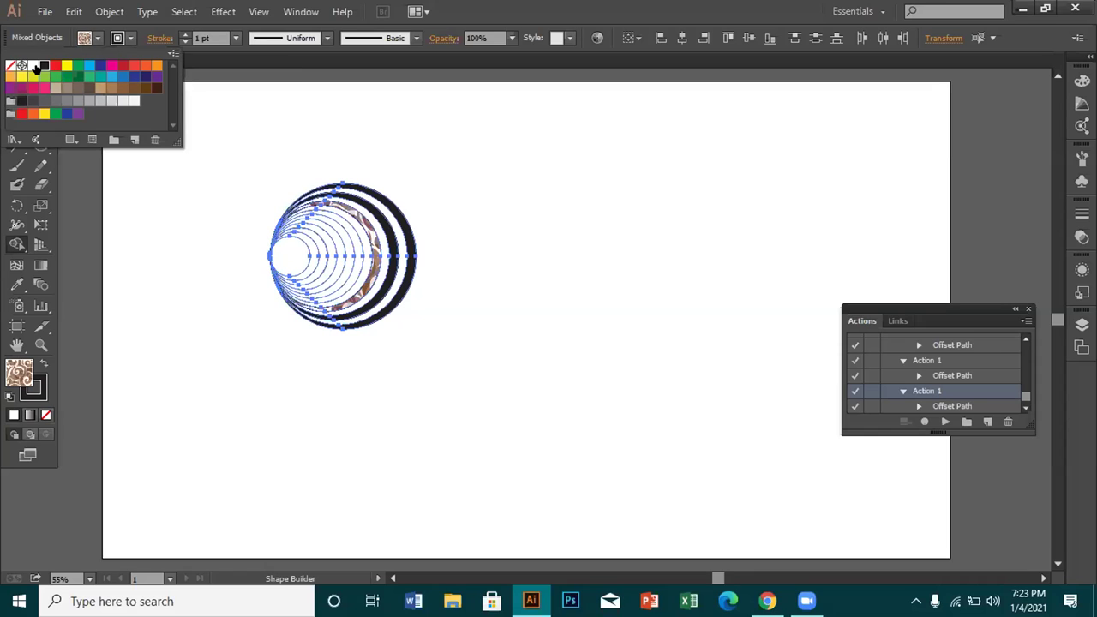
pyautogui.click(44, 66)
pyautogui.click(364, 222)
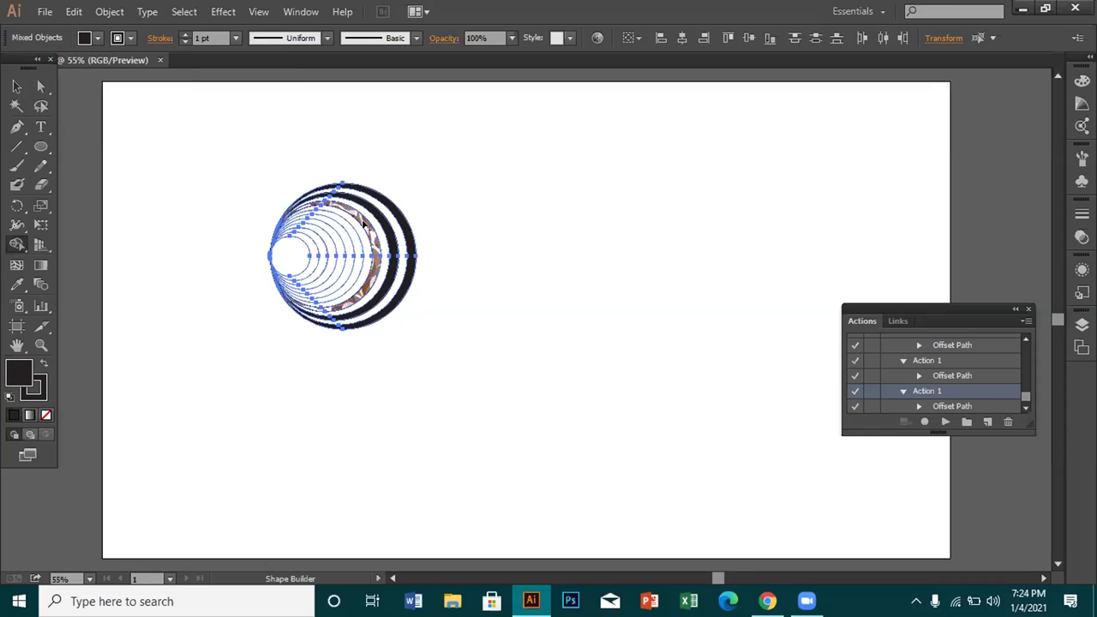
pyautogui.click(365, 225)
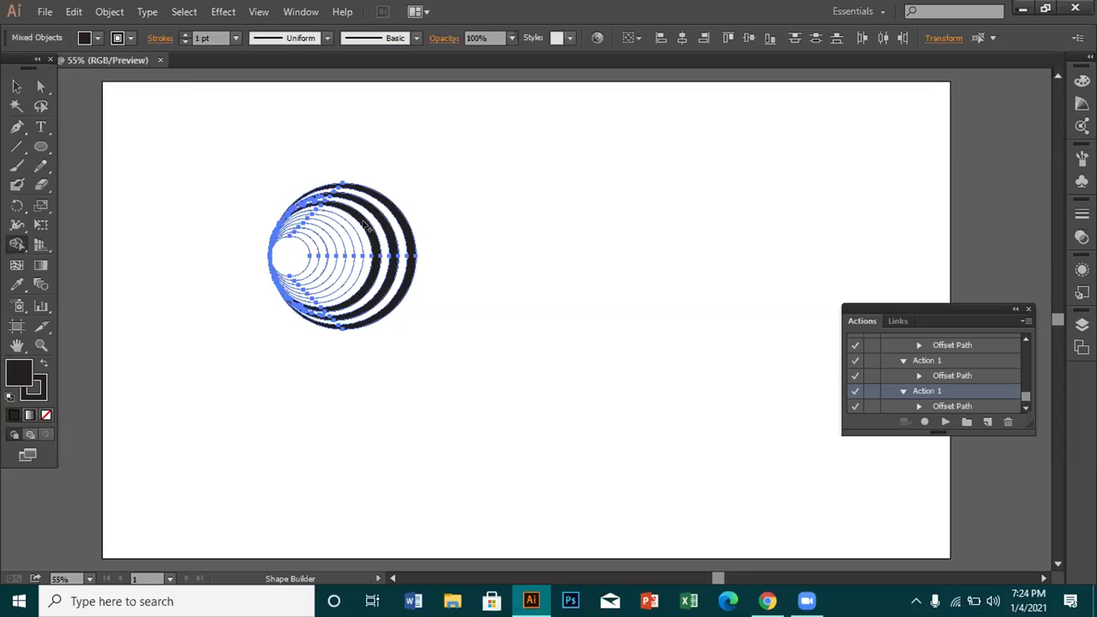
# - Reset the fill, choose black again and fill the seventh crescent band from the outside with Shape Builder
pyautogui.press('d')
pyautogui.press('/')
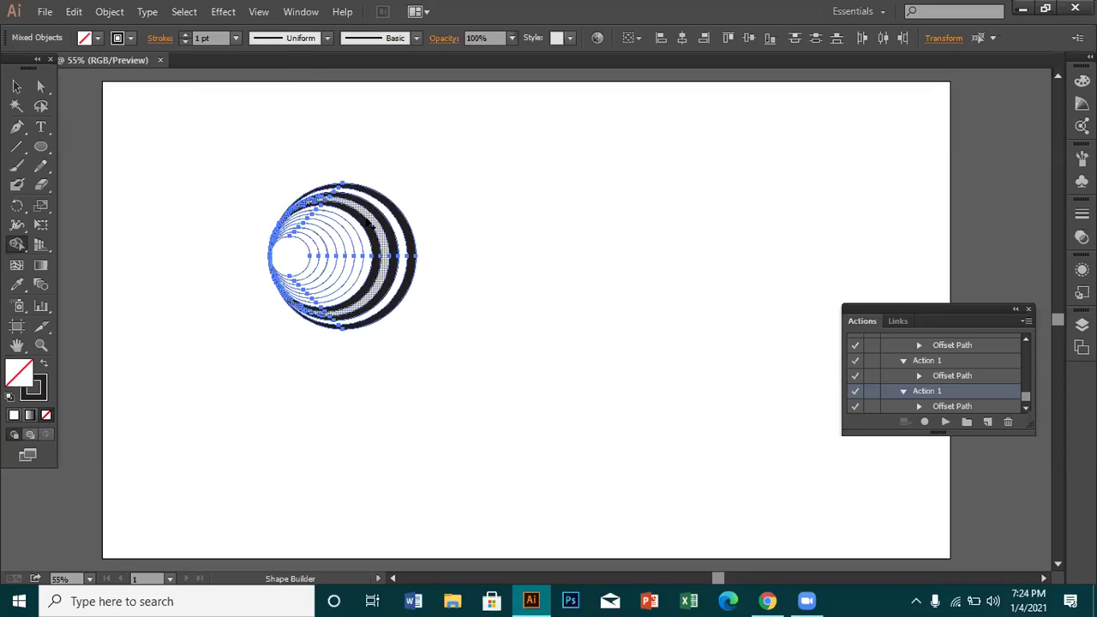
pyautogui.click(353, 229)
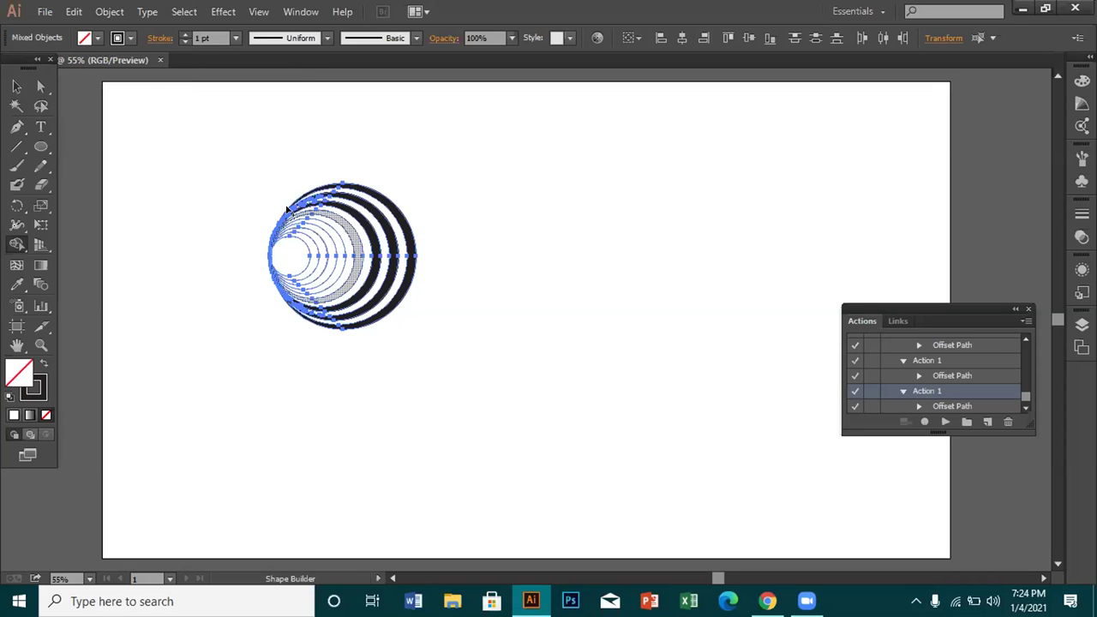
pyautogui.click(94, 38)
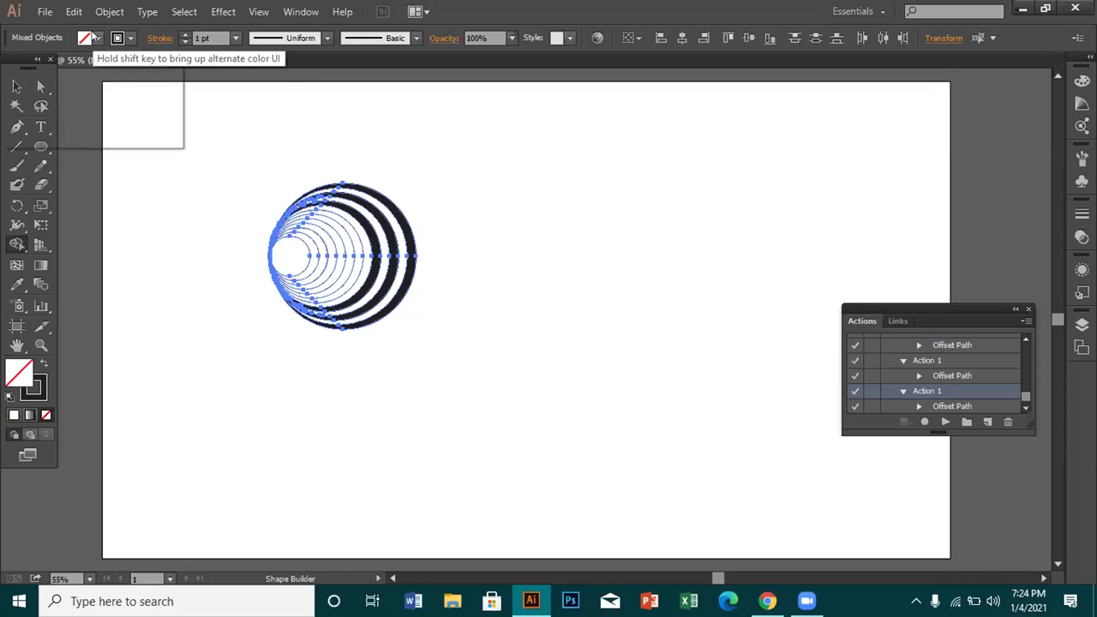
pyautogui.click(43, 66)
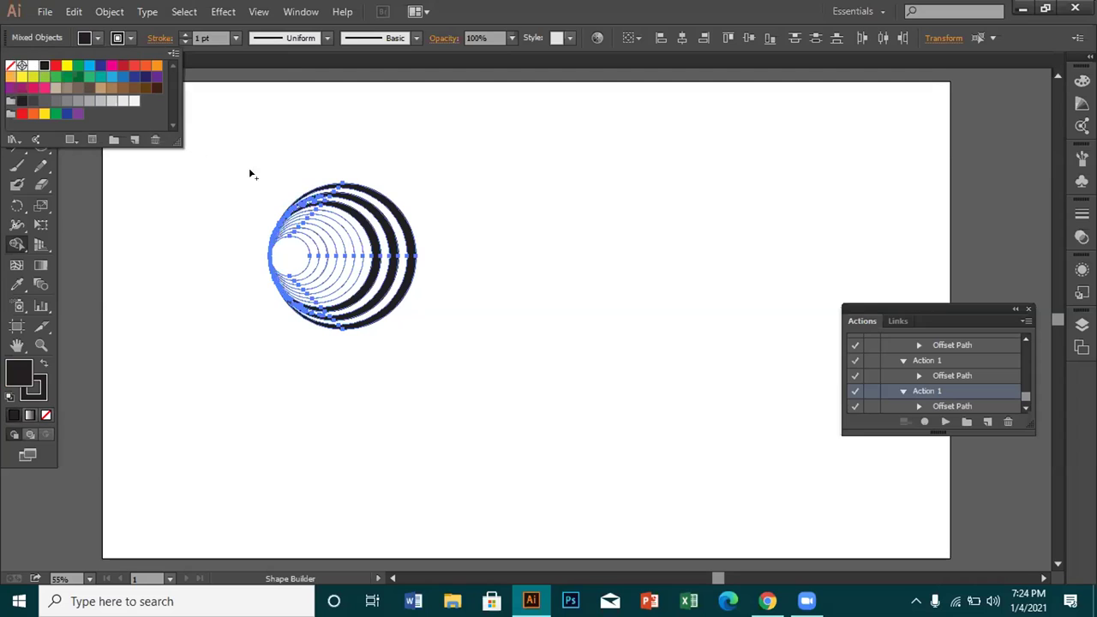
pyautogui.click(351, 237)
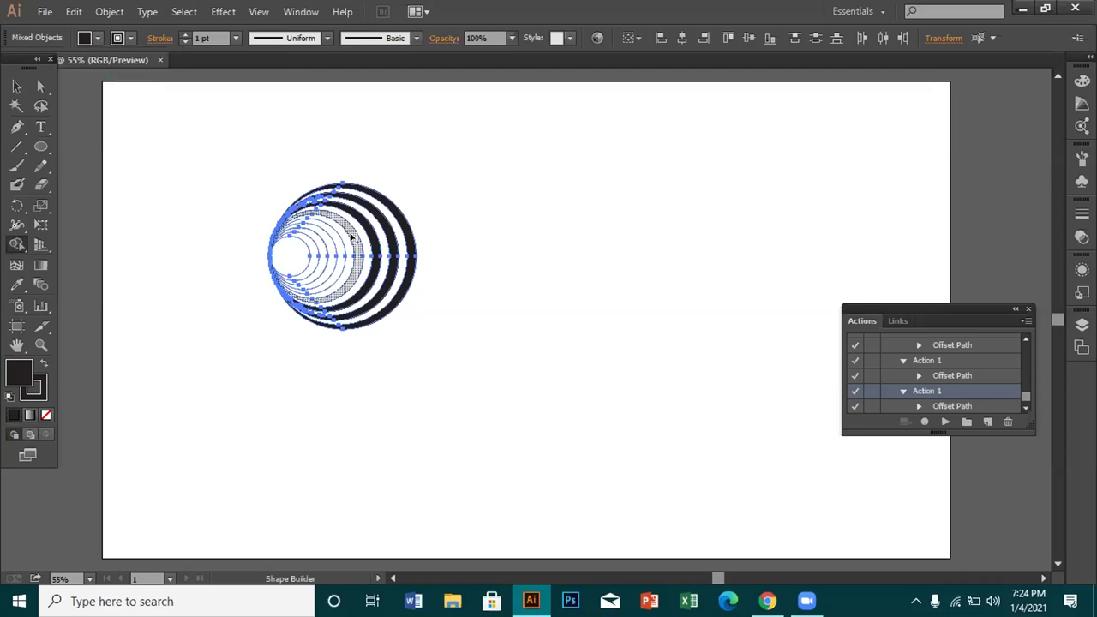
pyautogui.click(351, 237)
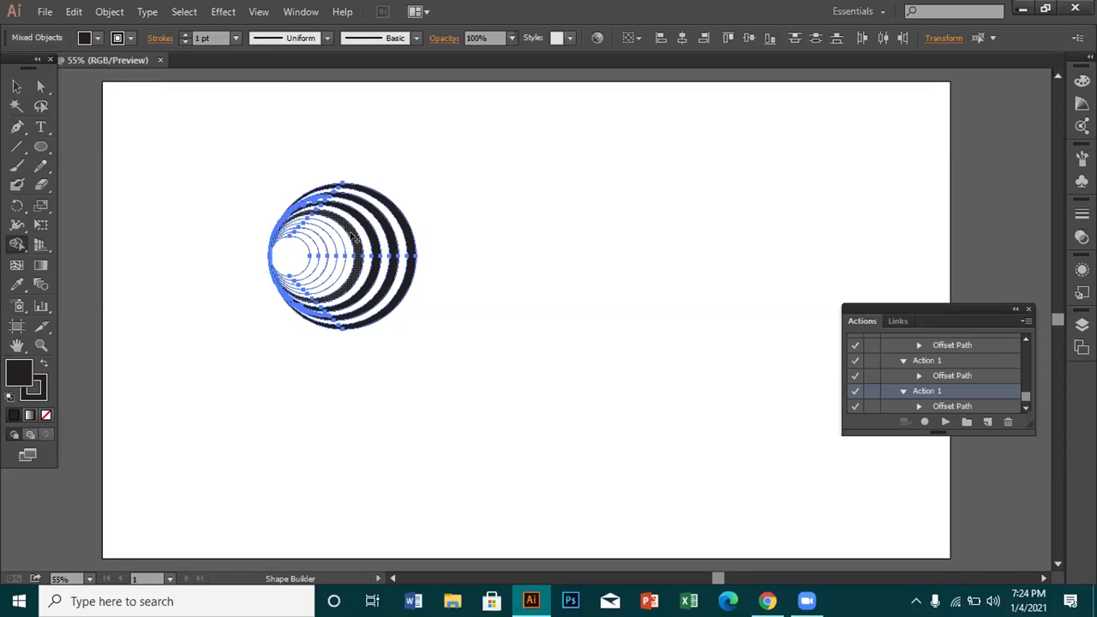
# - Fill the ninth crescent band from the outside with black using Shape Builder
pyautogui.press('d')
pyautogui.press('/')
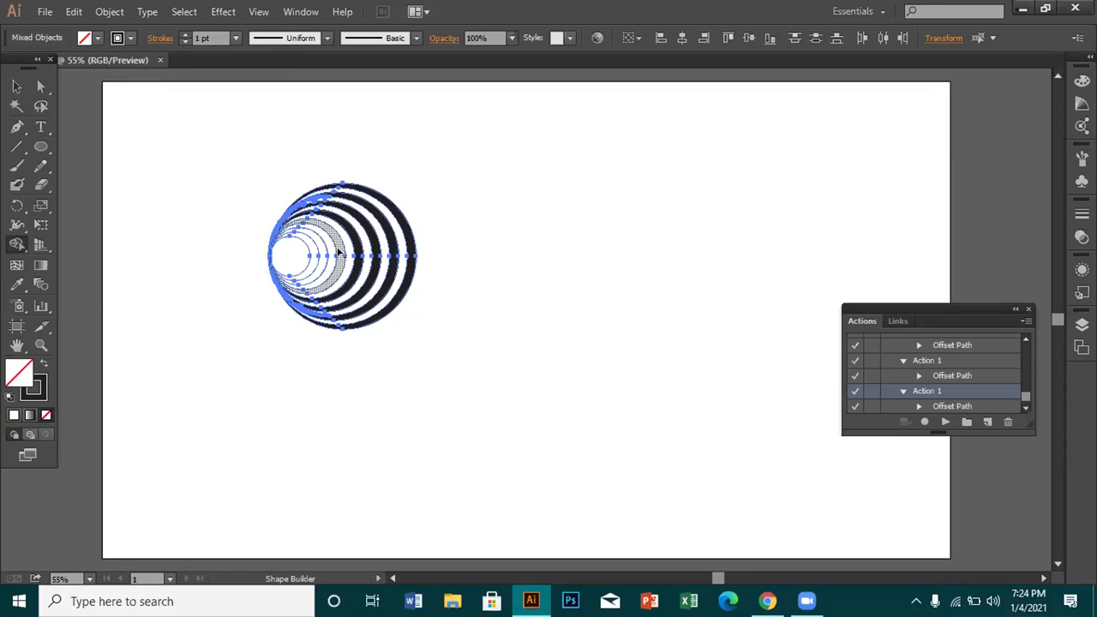
pyautogui.click(96, 38)
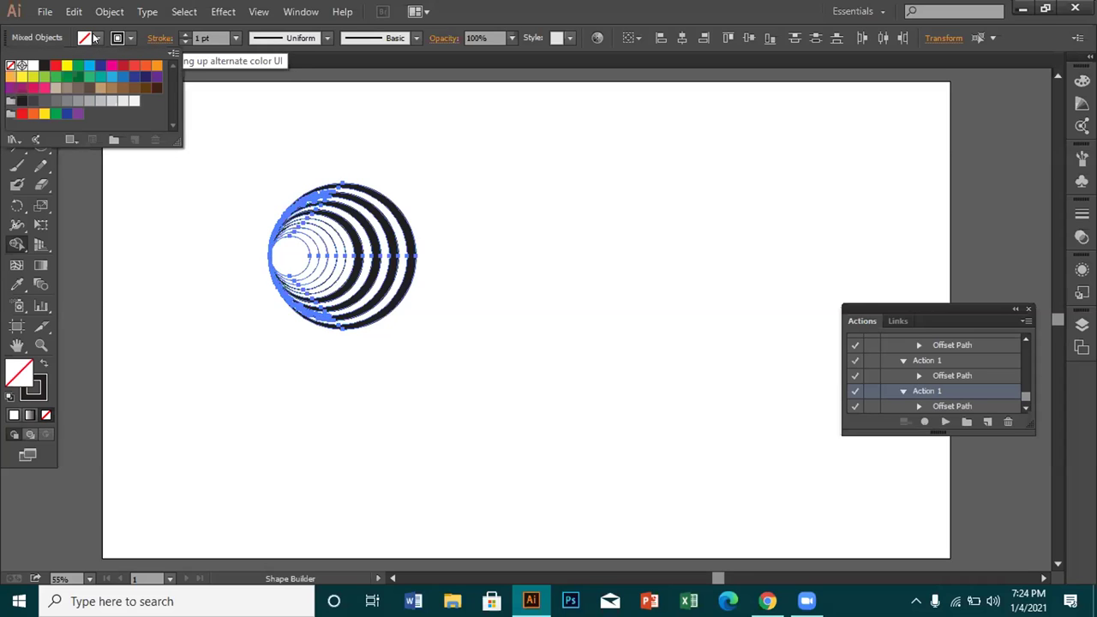
pyautogui.click(44, 66)
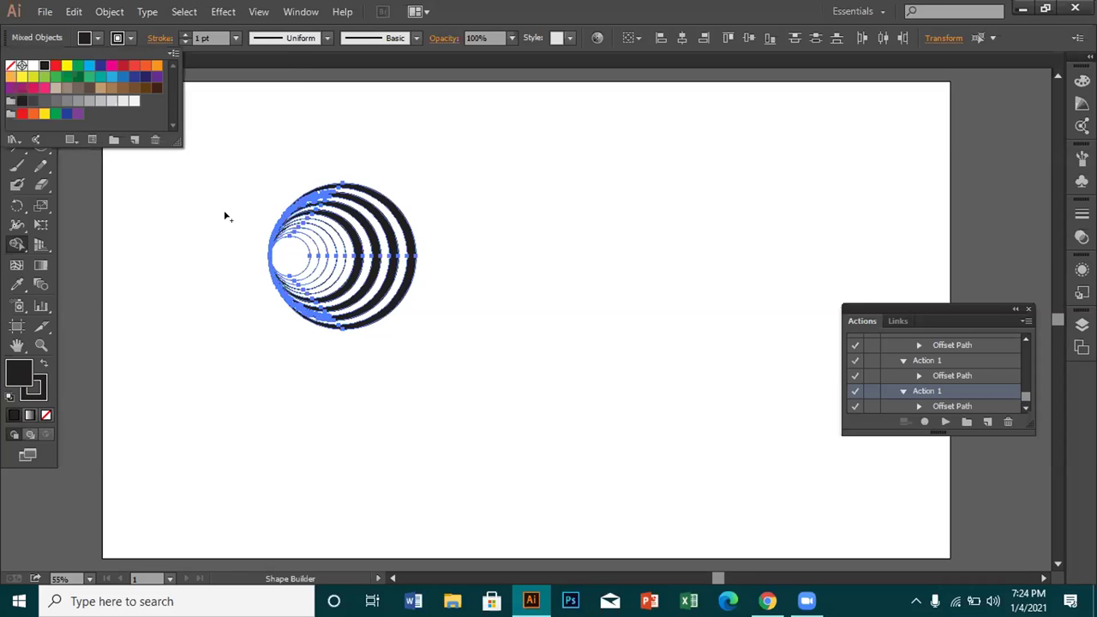
pyautogui.click(340, 249)
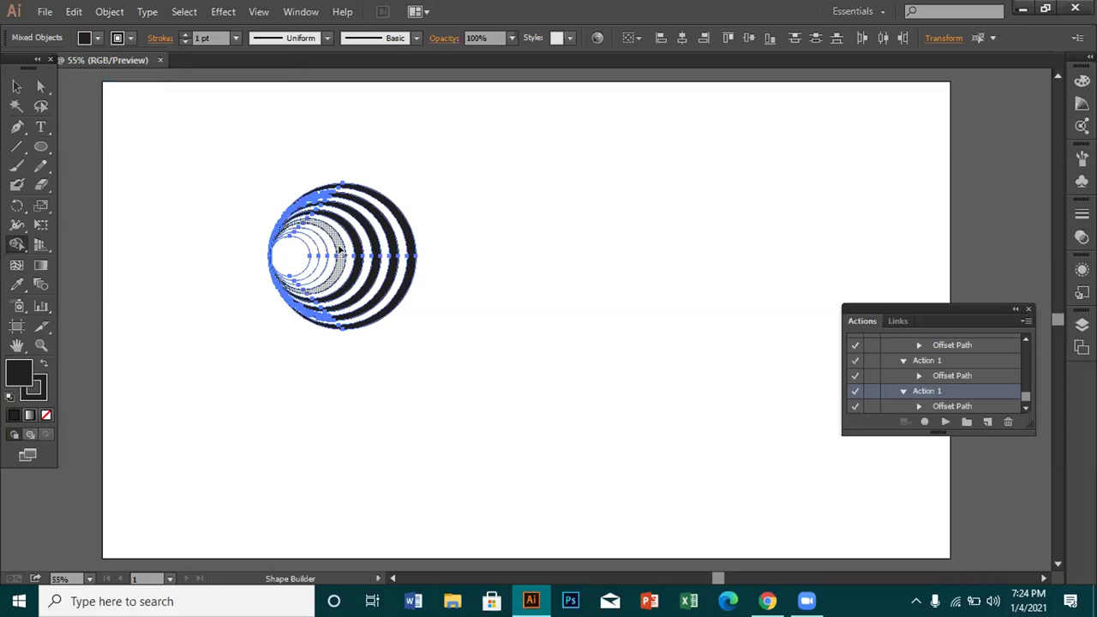
pyautogui.click(340, 251)
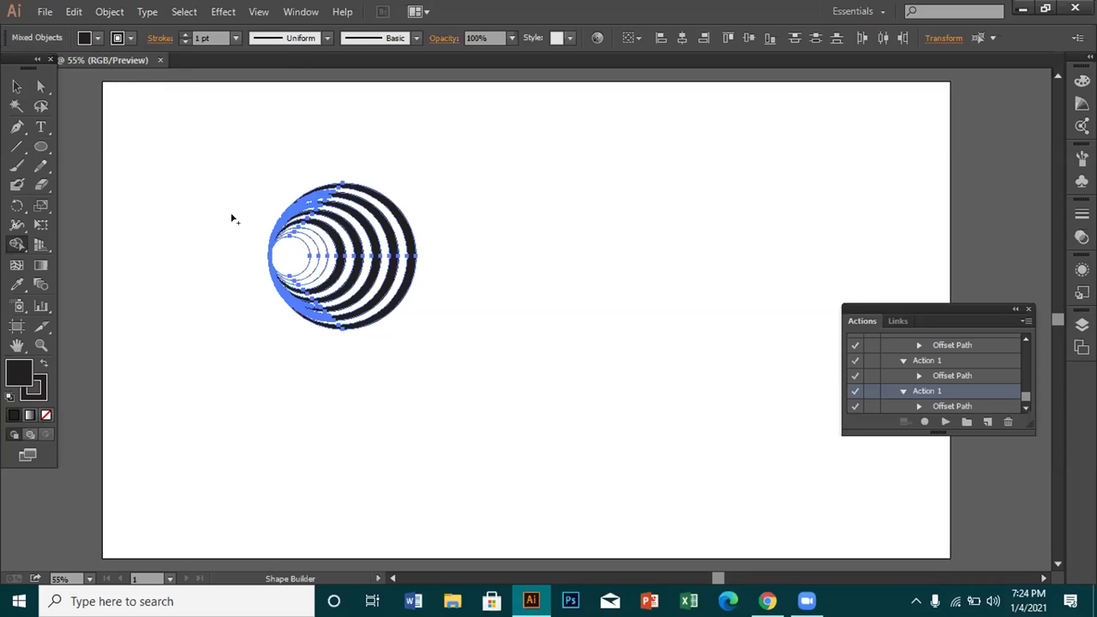
# - Set the fill to none, switch to the Selection tool and deselect the striped circle artwork
pyautogui.press('d')
pyautogui.press('/')
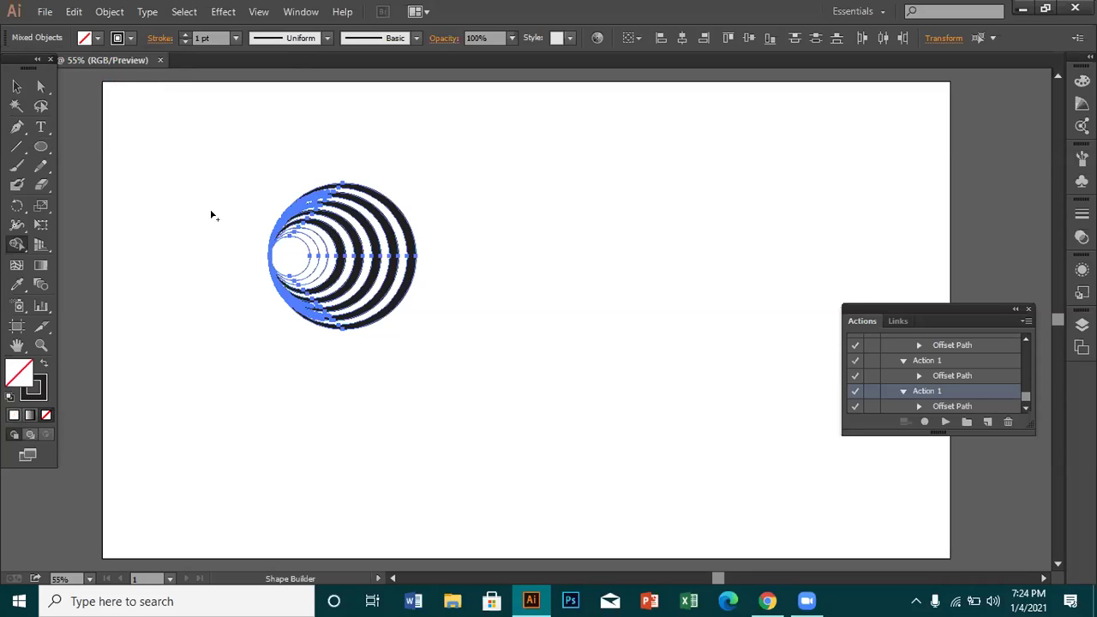
pyautogui.click(16, 86)
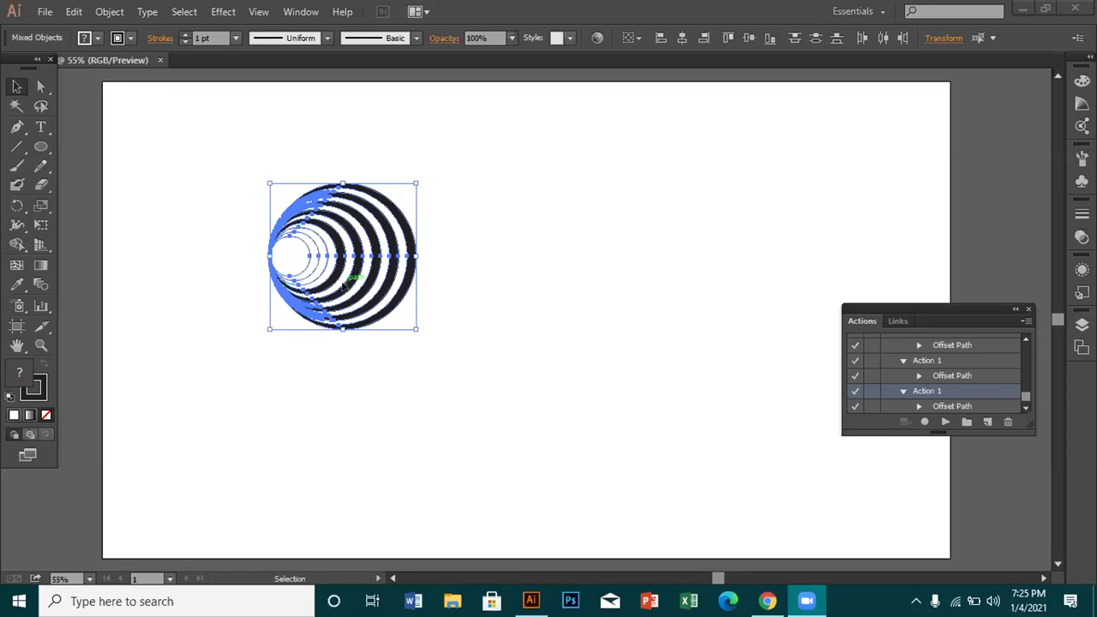
pyautogui.click(273, 240)
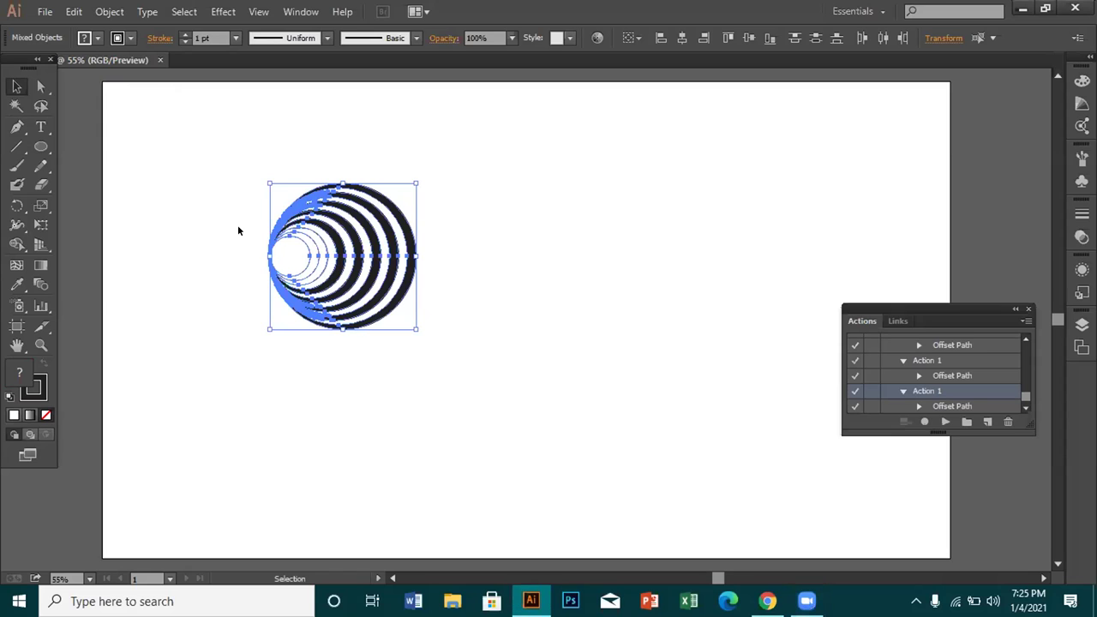
pyautogui.click(122, 152)
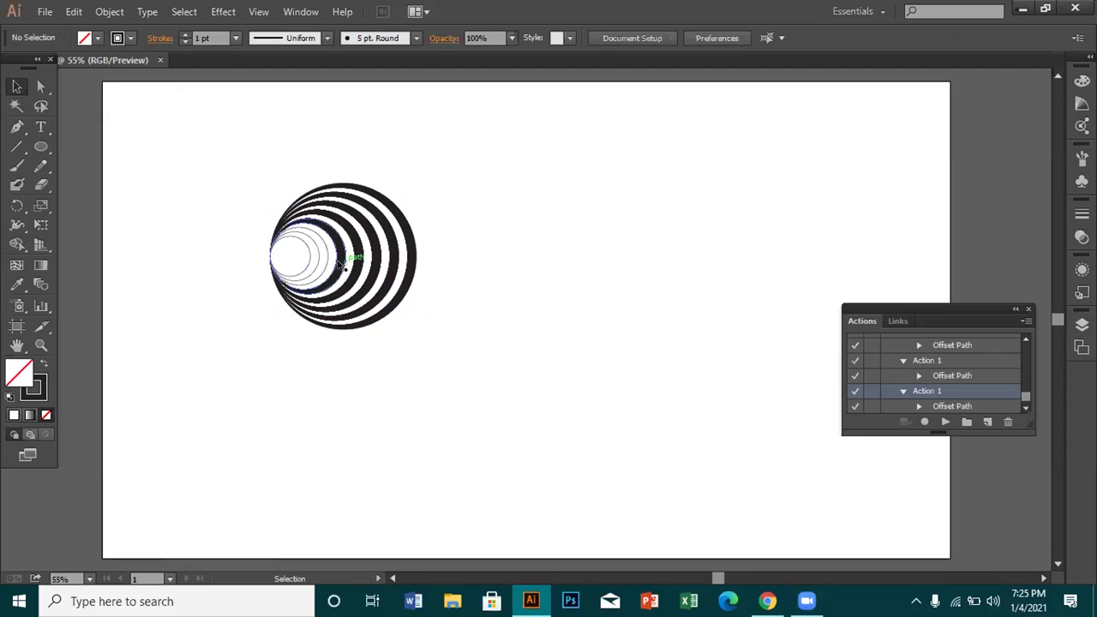
# - Move the three unfilled inner circles out of the striped circle to the empty area on its left
pyautogui.click(324, 257)
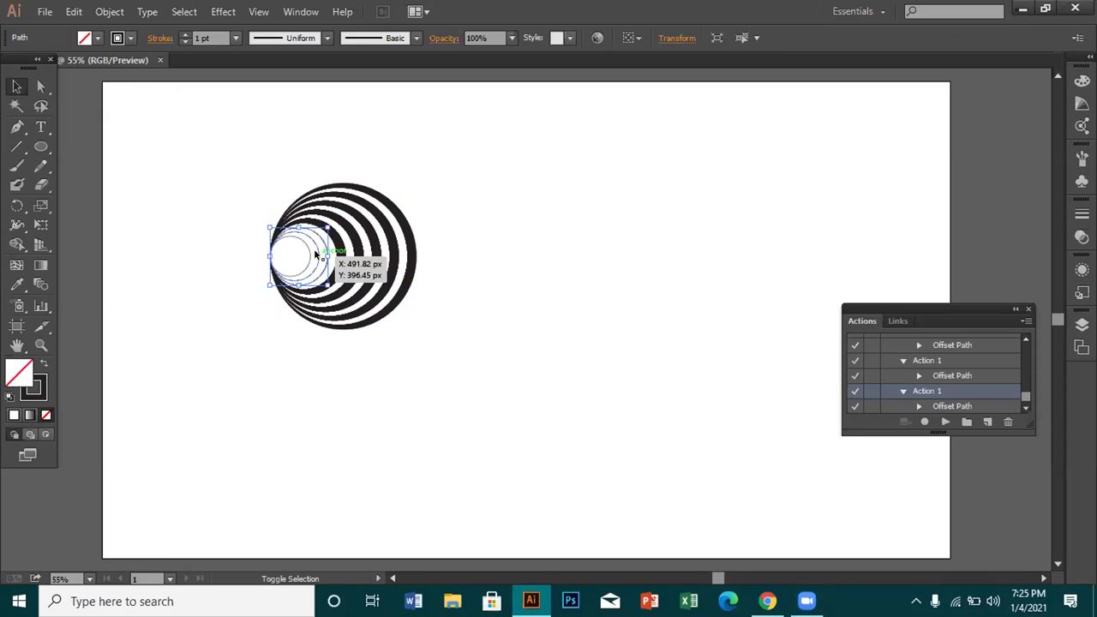
pyautogui.keyDown('shift'); pyautogui.click(310, 249); pyautogui.keyUp('shift')
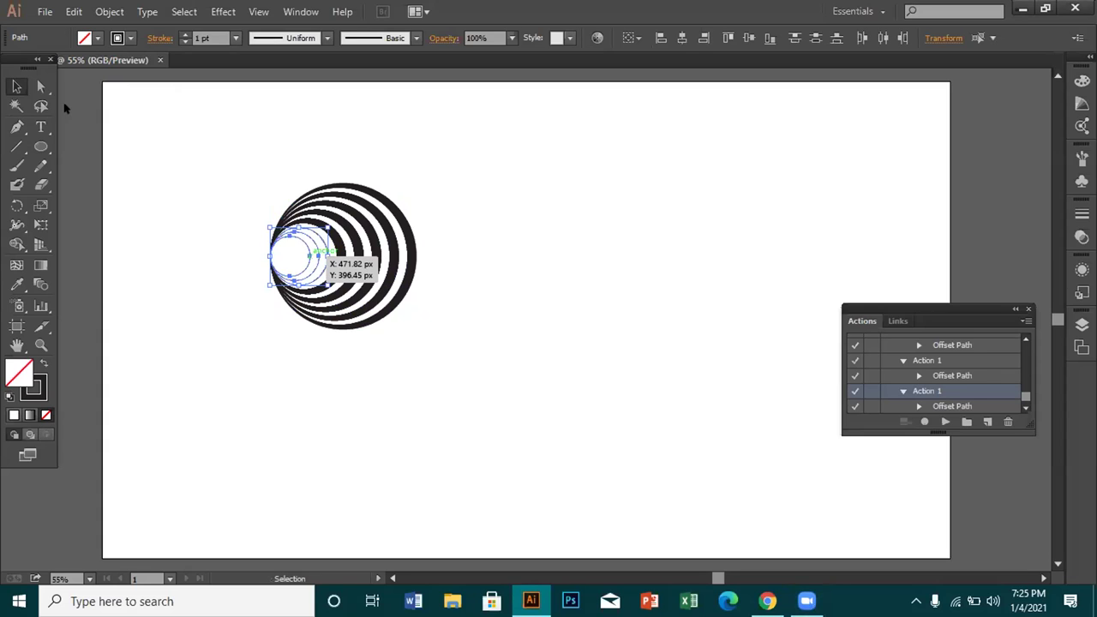
pyautogui.moveTo(244, 248); pyautogui.dragTo(191, 235)
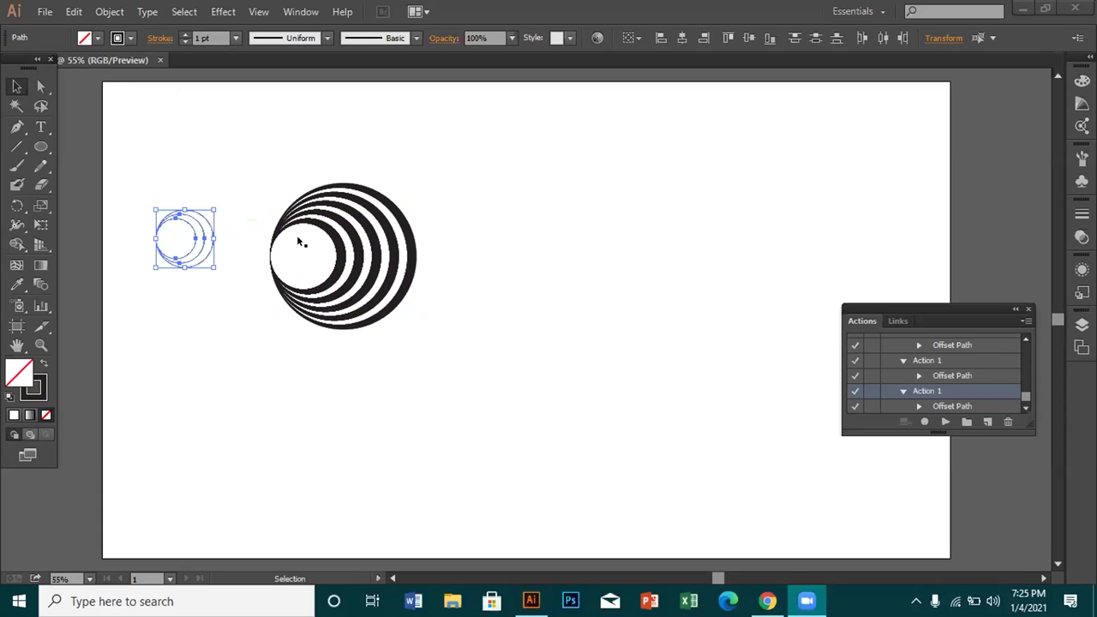
# - Remove the stroke from all the striped circle artwork and deselect it
pyautogui.moveTo(257, 179); pyautogui.dragTo(442, 309)
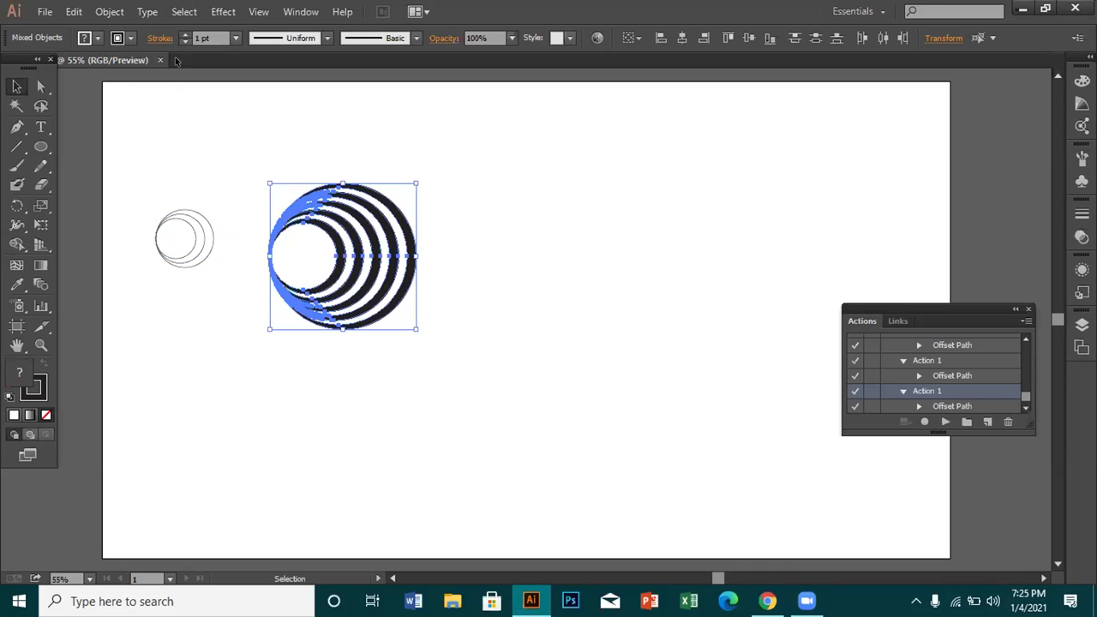
pyautogui.click(129, 39)
pyautogui.click(9, 65)
pyautogui.click(221, 319)
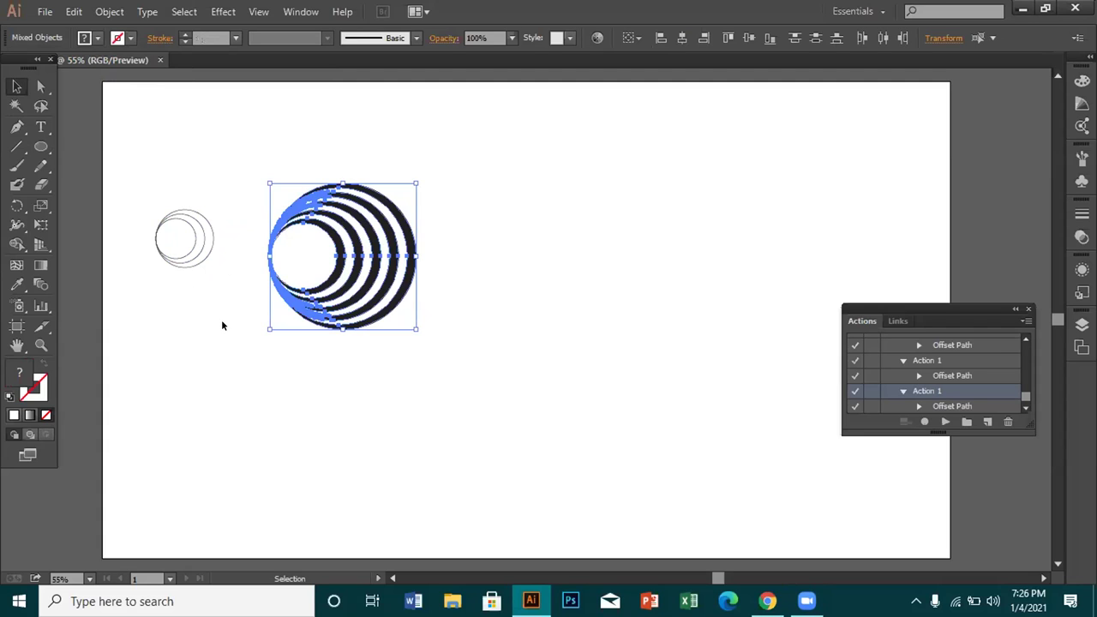
pyautogui.click(221, 320)
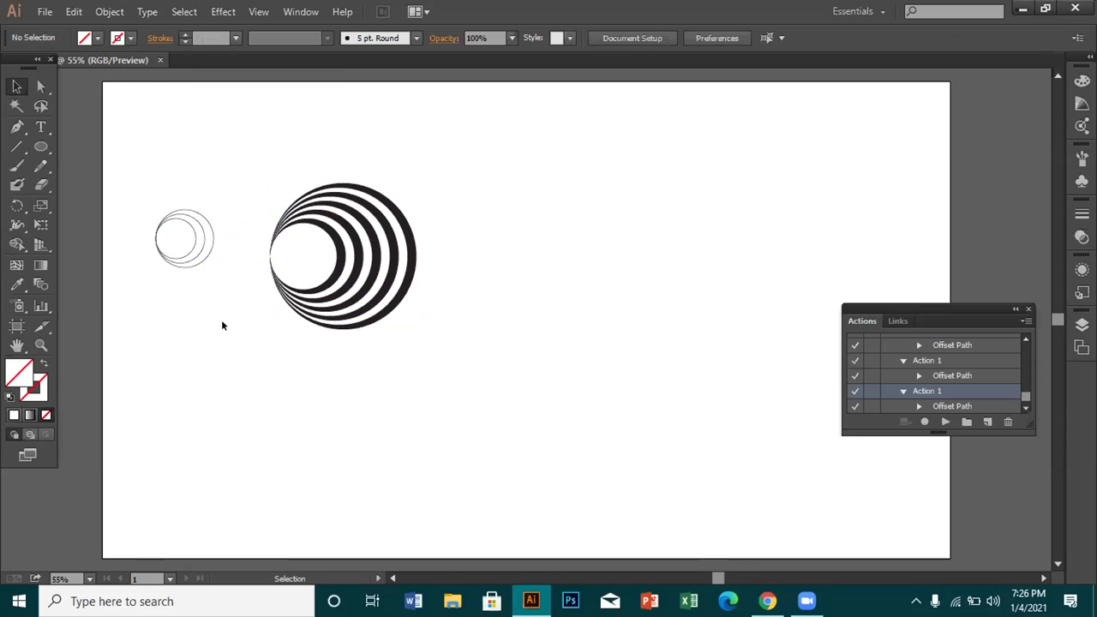
# - Group all the parts of the striped circle and deselect the group
pyautogui.moveTo(255, 194); pyautogui.dragTo(420, 302)
pyautogui.rightClick(451, 286)
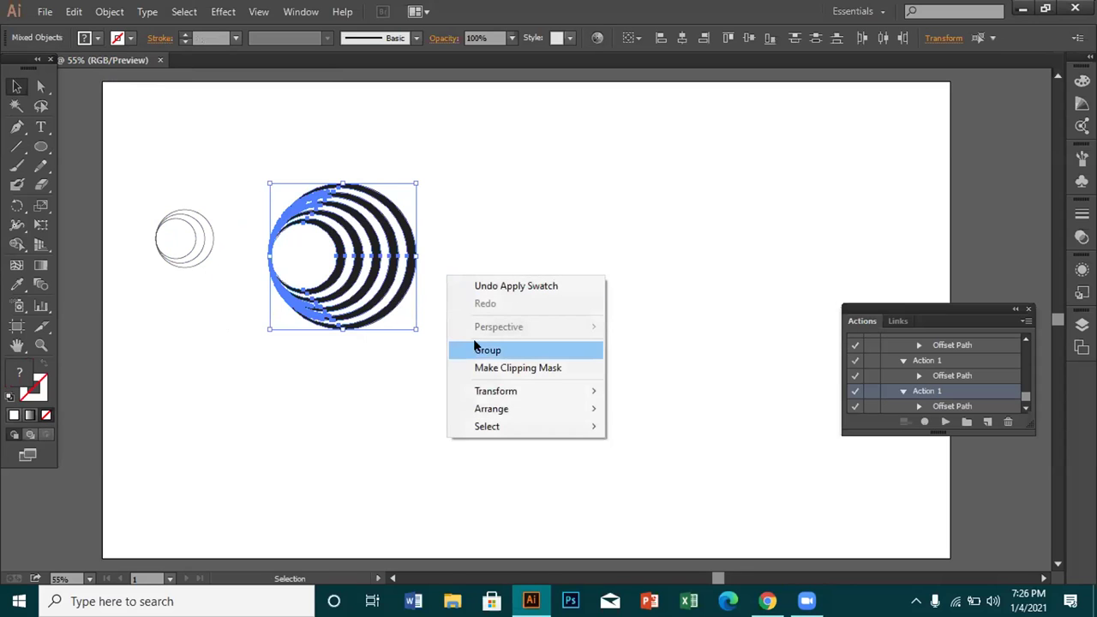
pyautogui.click(455, 349)
pyautogui.click(445, 301)
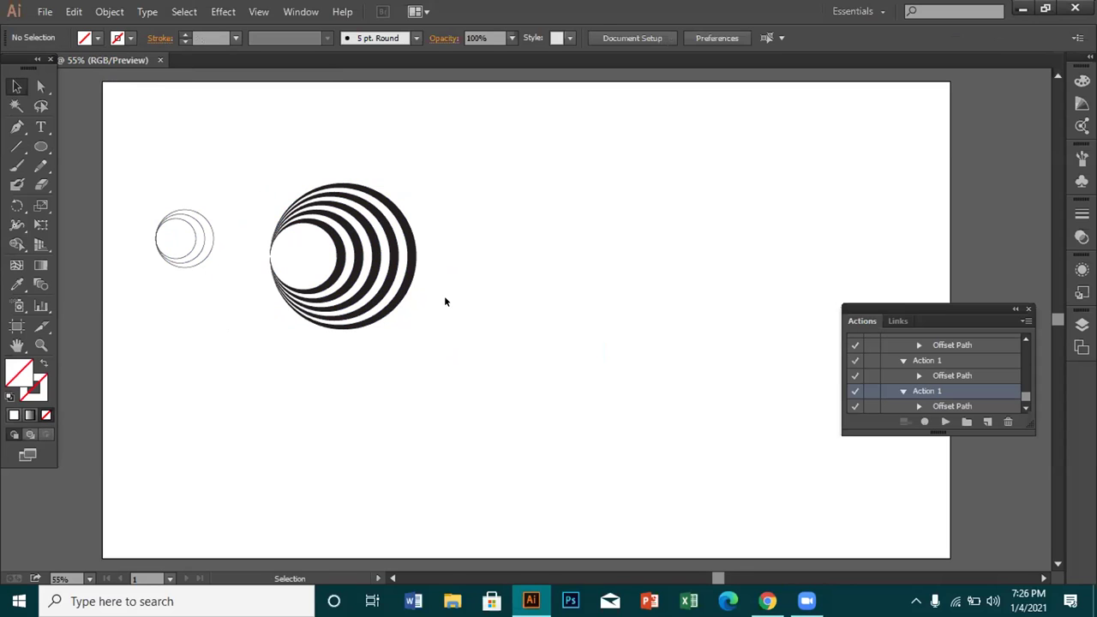
# - Copy the striped circle group in front of itself, rotate the copy 180 degrees and nudge it slightly right over the original
pyautogui.click(399, 281)
pyautogui.press('ctrl')
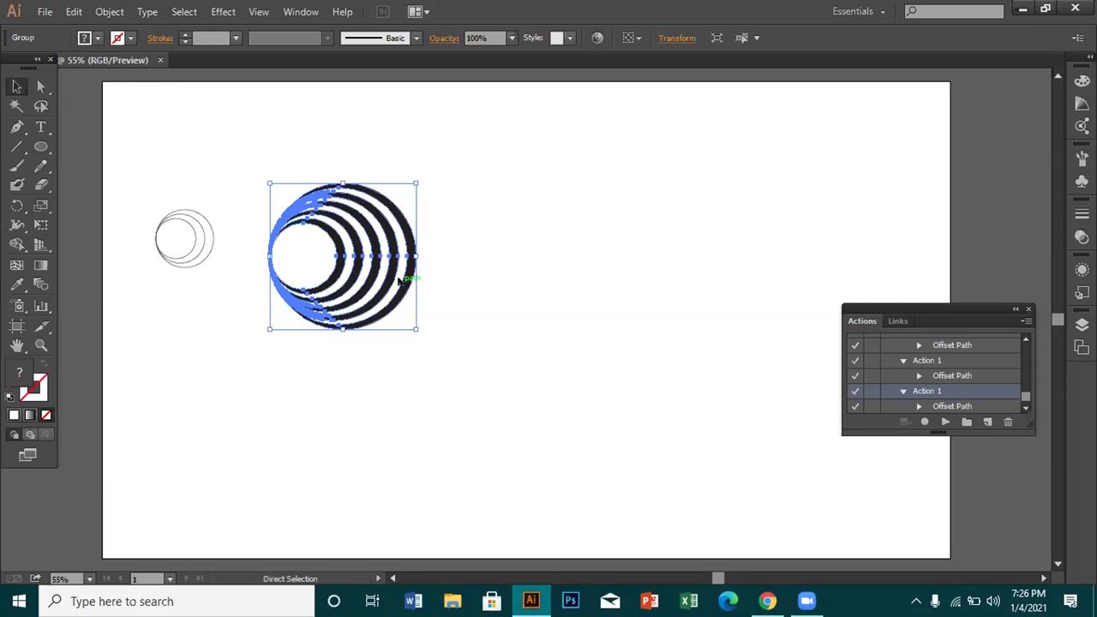
pyautogui.press('ctrl')
pyautogui.press('ctrl')
pyautogui.press('shift')
pyautogui.moveTo(418, 174); pyautogui.dragTo(286, 355)
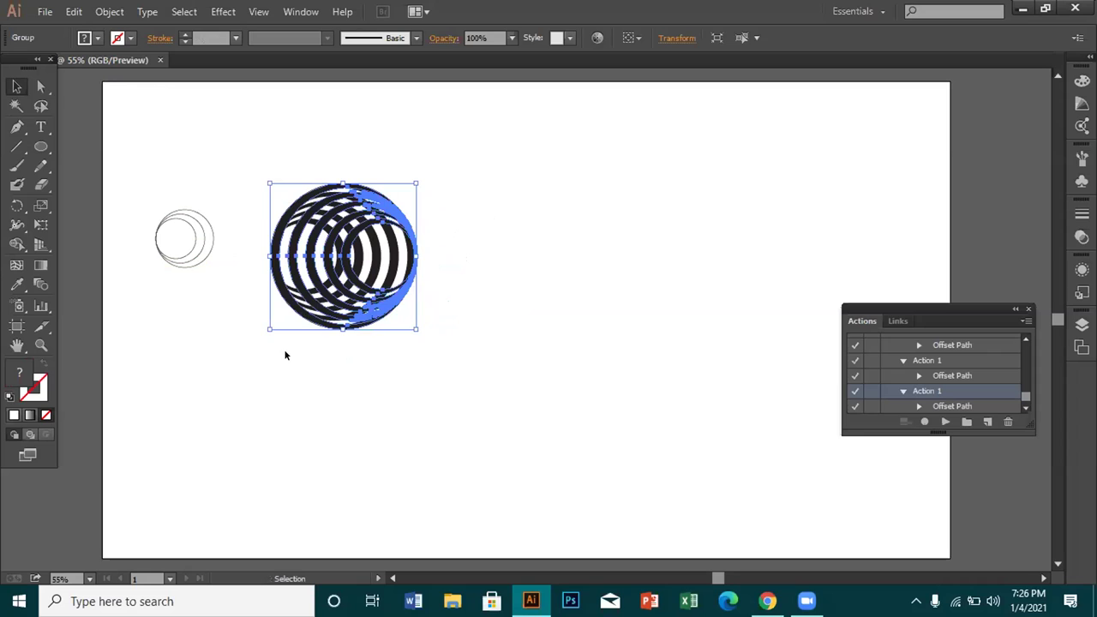
pyautogui.press('Right')
pyautogui.press('Right')
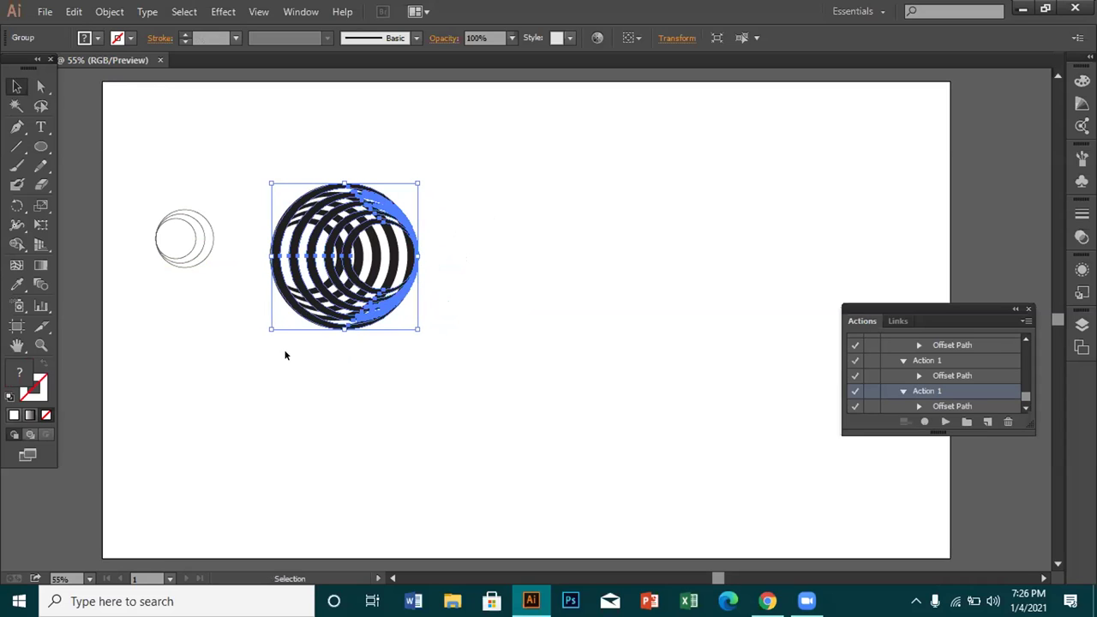
pyautogui.click(286, 354)
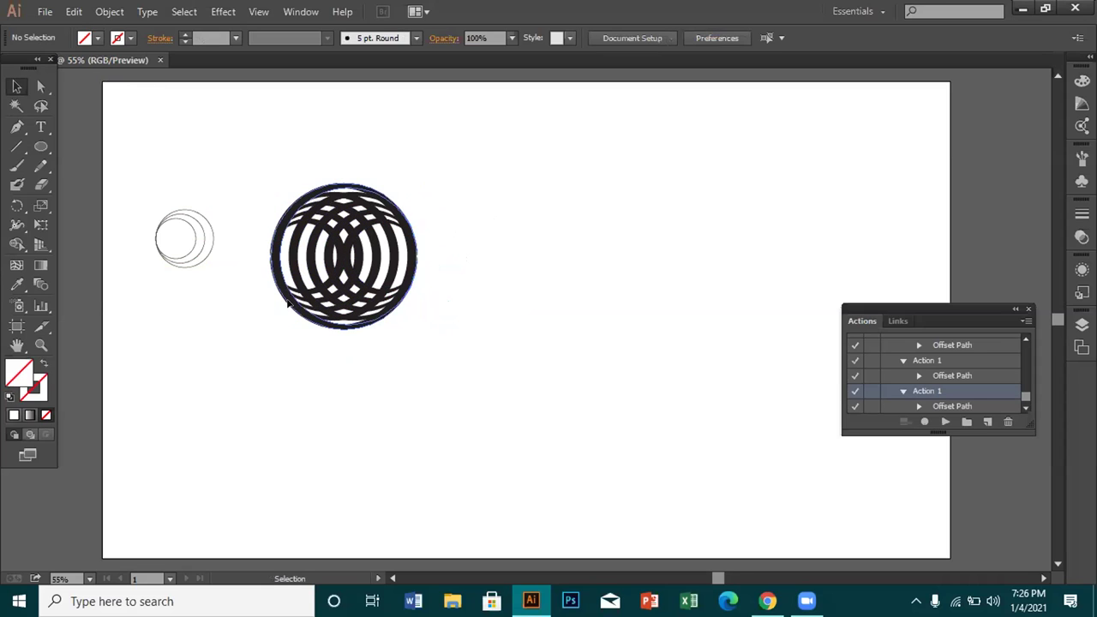
# - Fill the five black crescents of the rotated front copy with red using the Shape Builder tool, and deselect the artwork
pyautogui.click(288, 304)
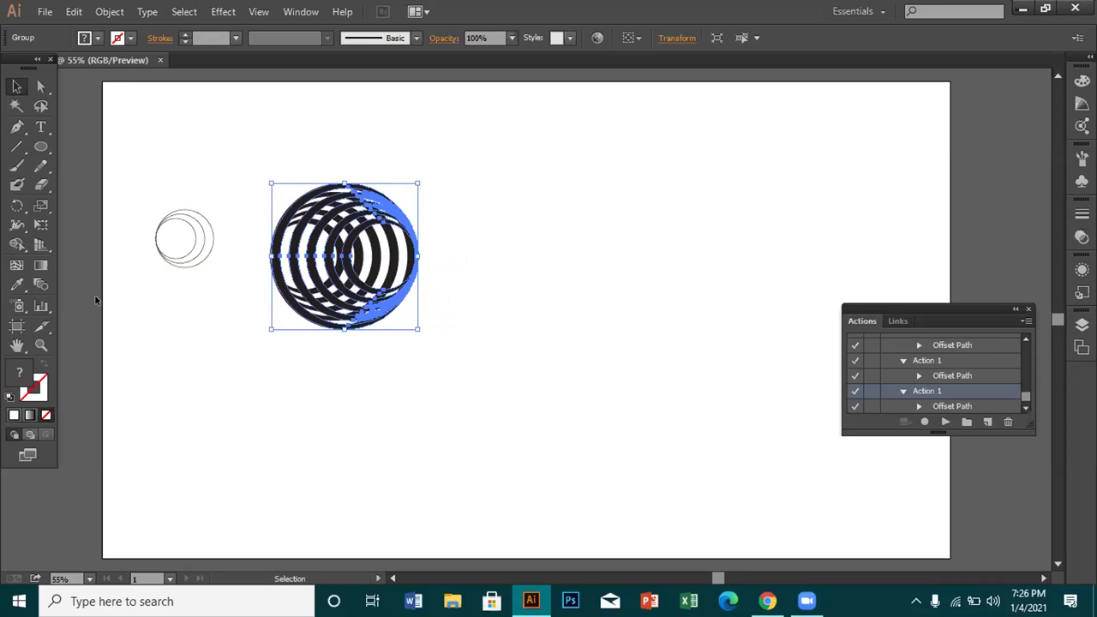
pyautogui.click(17, 243)
pyautogui.click(96, 37)
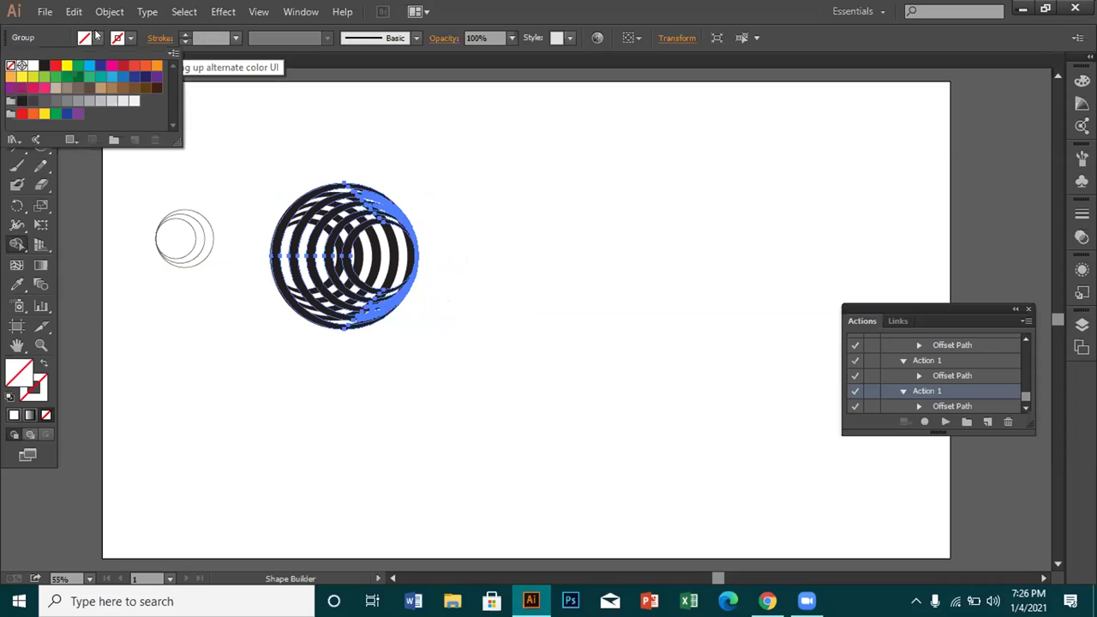
pyautogui.click(49, 65)
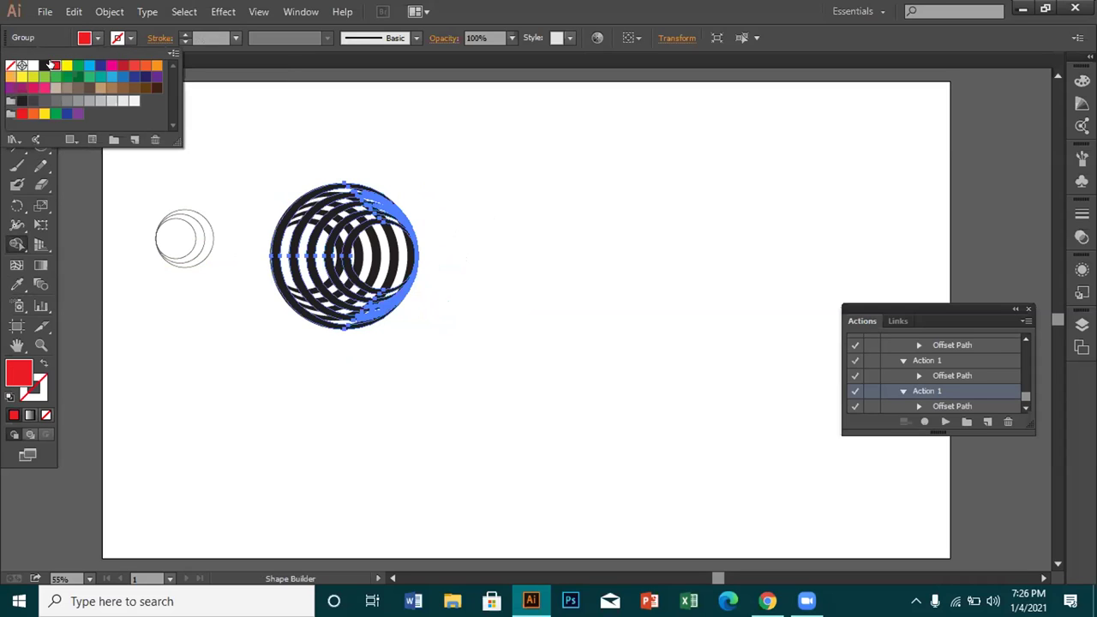
pyautogui.click(276, 243)
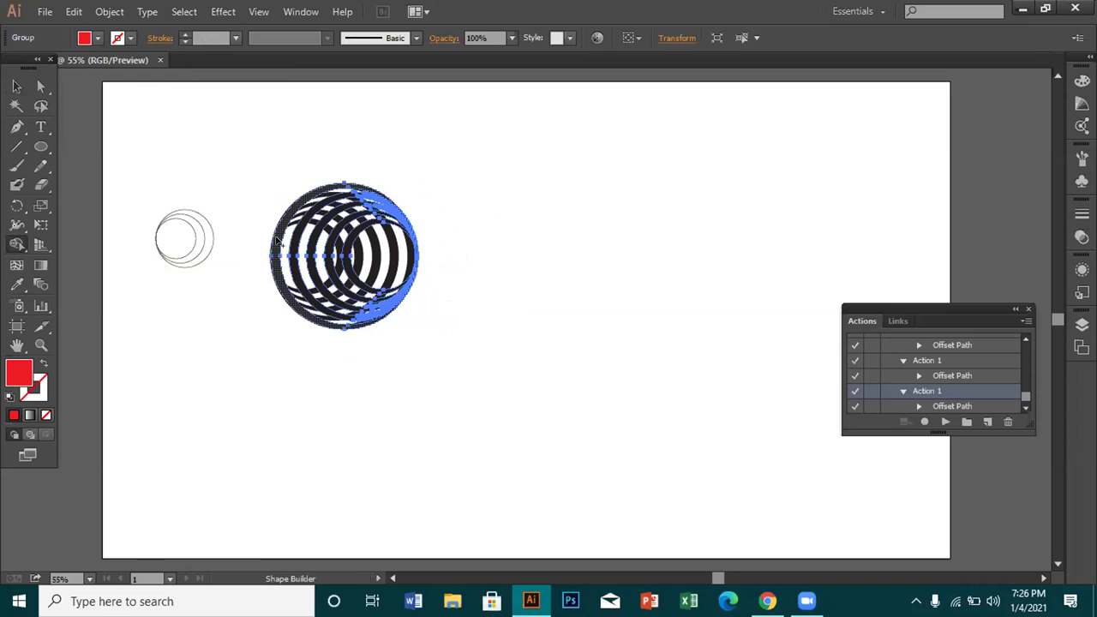
pyautogui.click(276, 243)
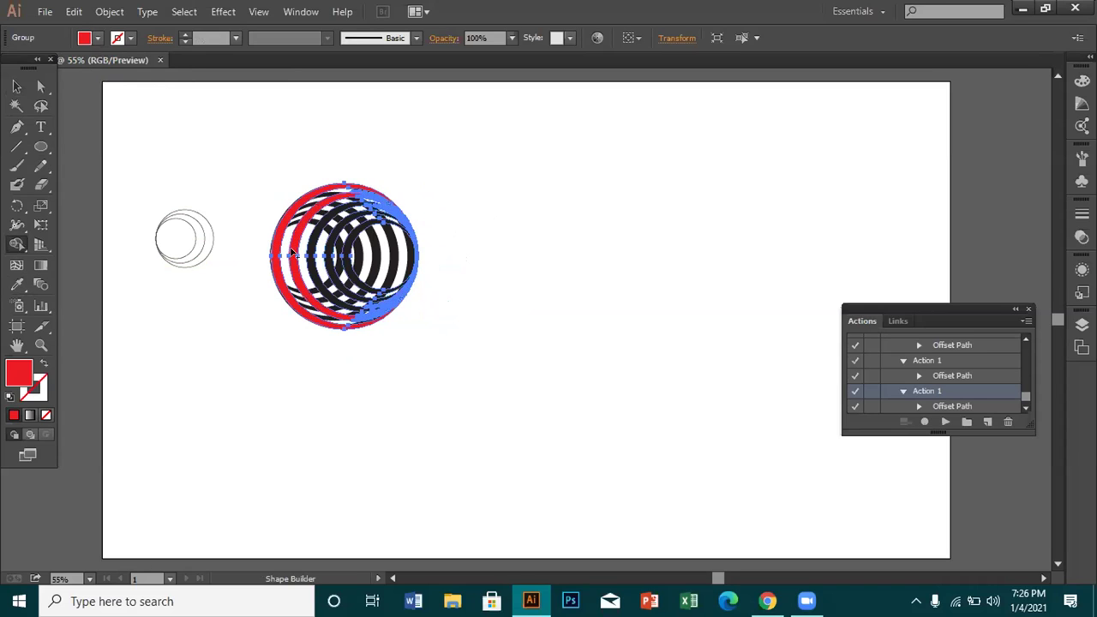
pyautogui.click(313, 245)
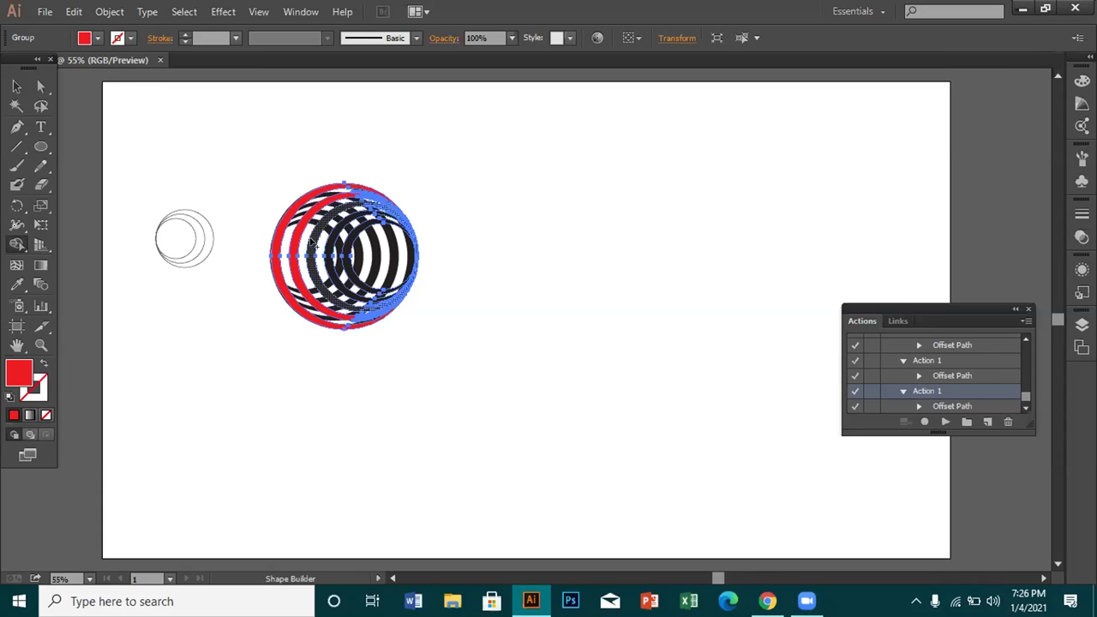
pyautogui.click(328, 249)
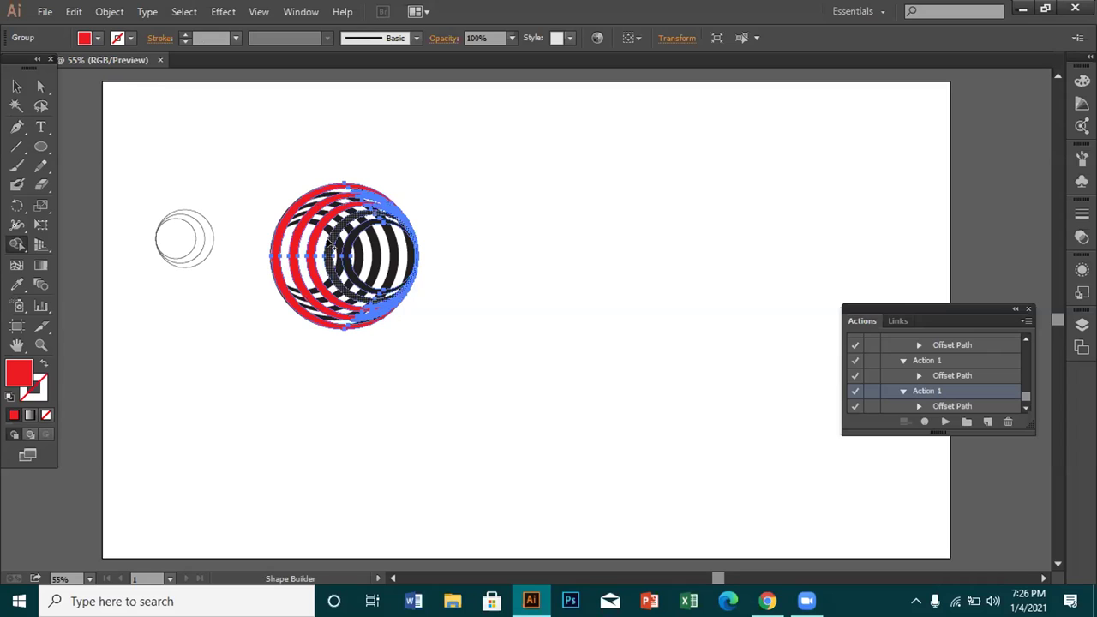
pyautogui.click(330, 245)
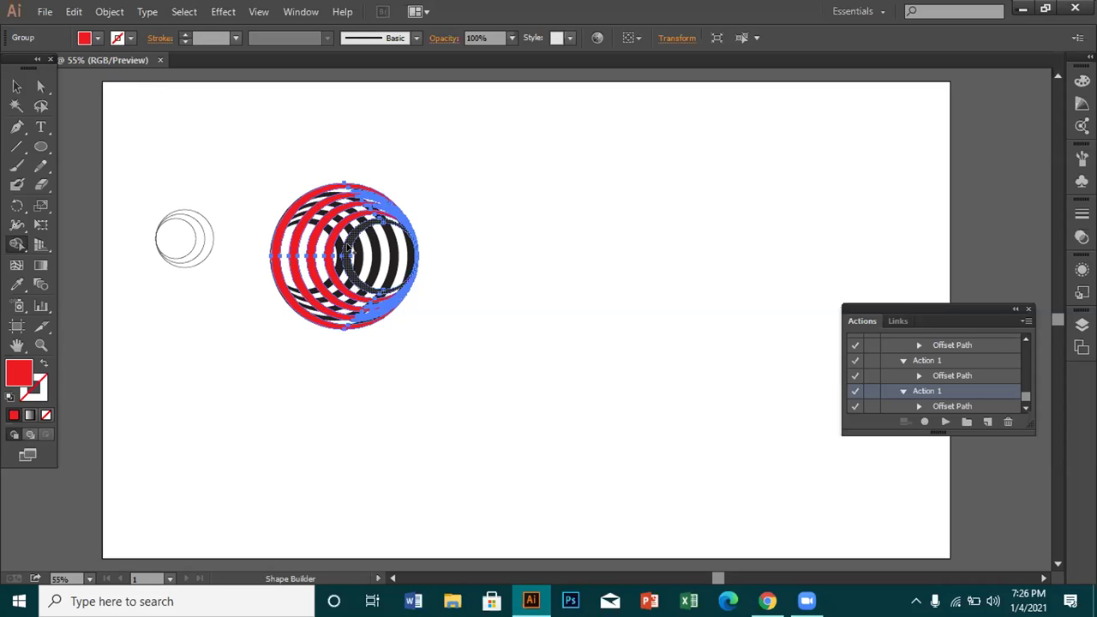
pyautogui.click(19, 84)
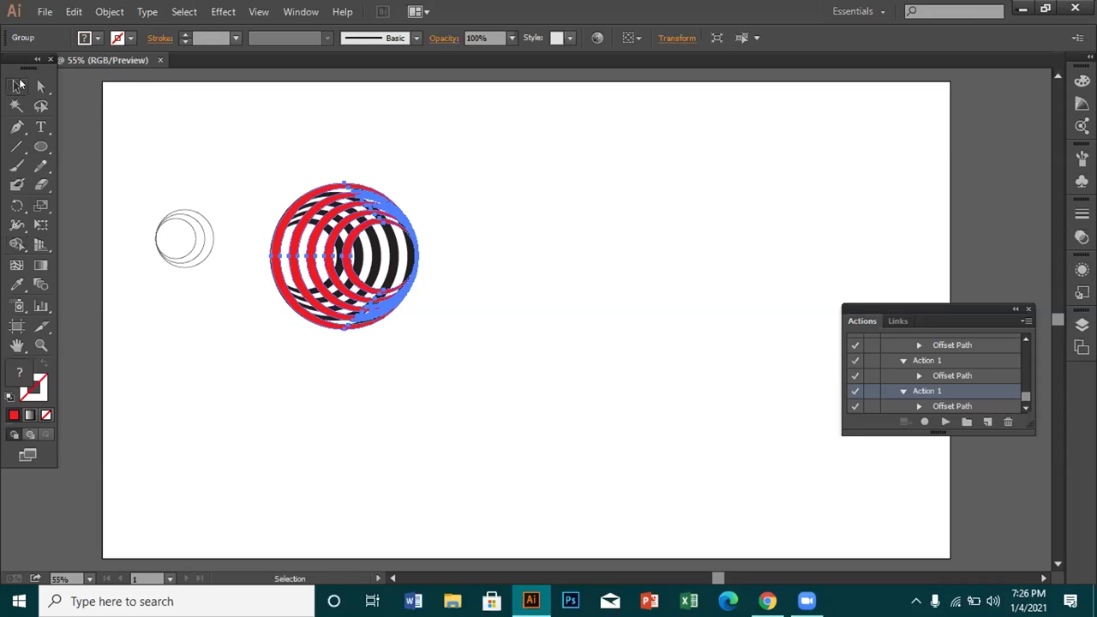
pyautogui.click(198, 158)
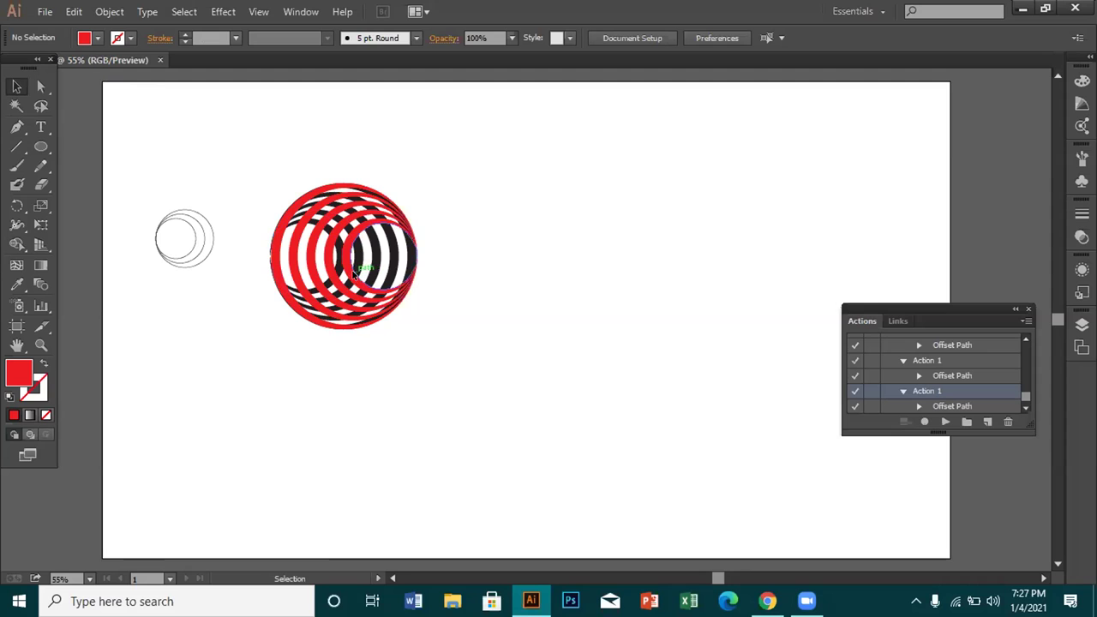
# - Ungroup the red striped copy so its crescents can be selected individually, and clear the selection
pyautogui.click(404, 249)
pyautogui.rightClick(453, 237)
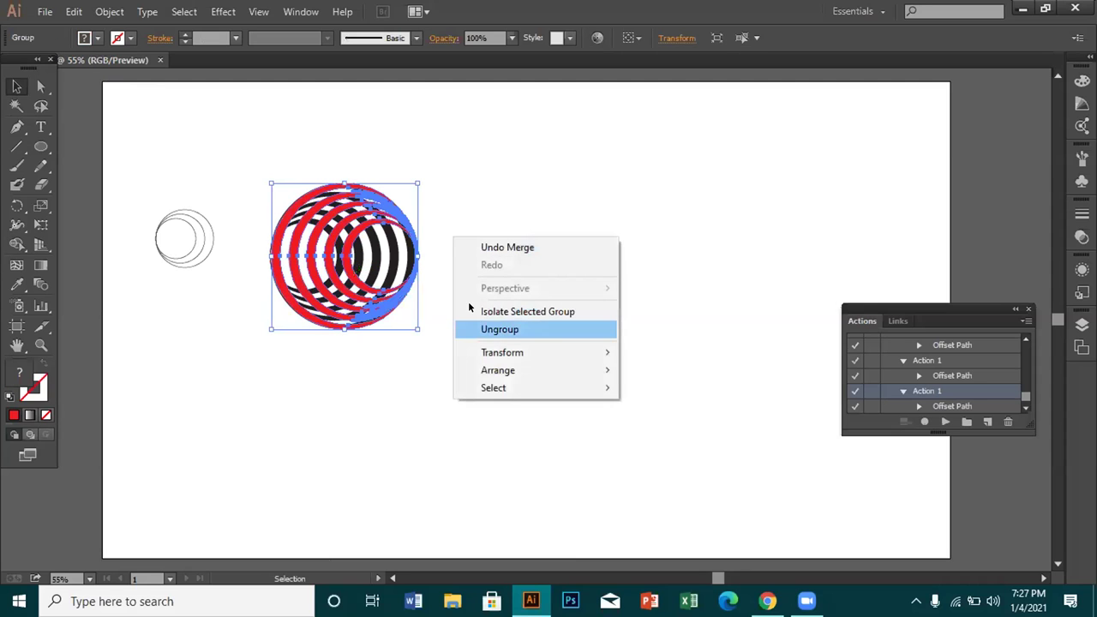
pyautogui.click(472, 325)
pyautogui.click(468, 303)
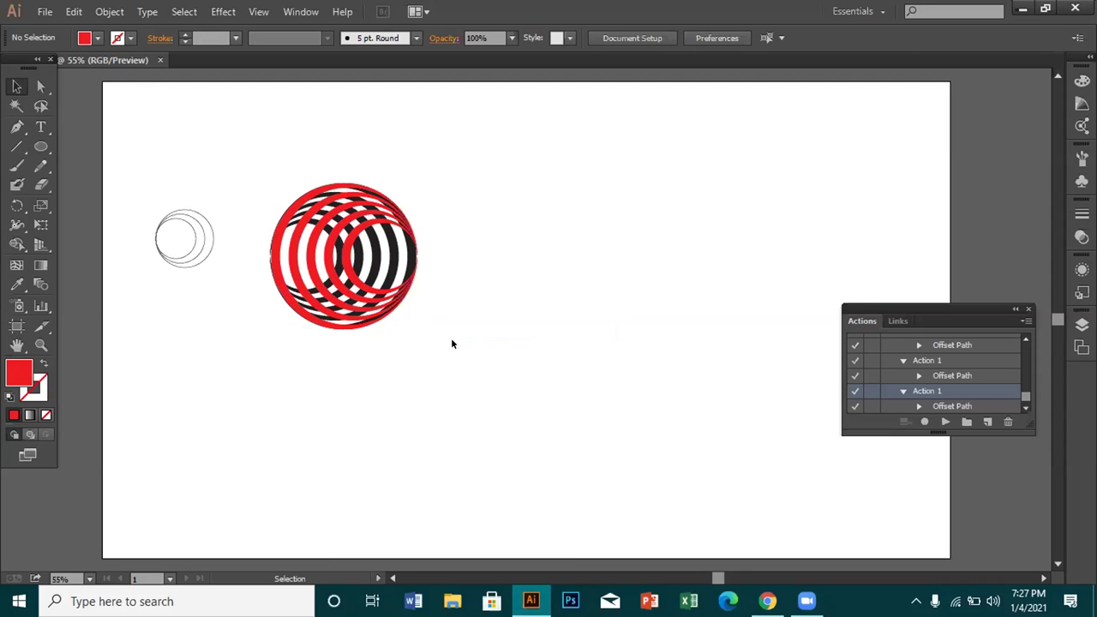
pyautogui.click(340, 253)
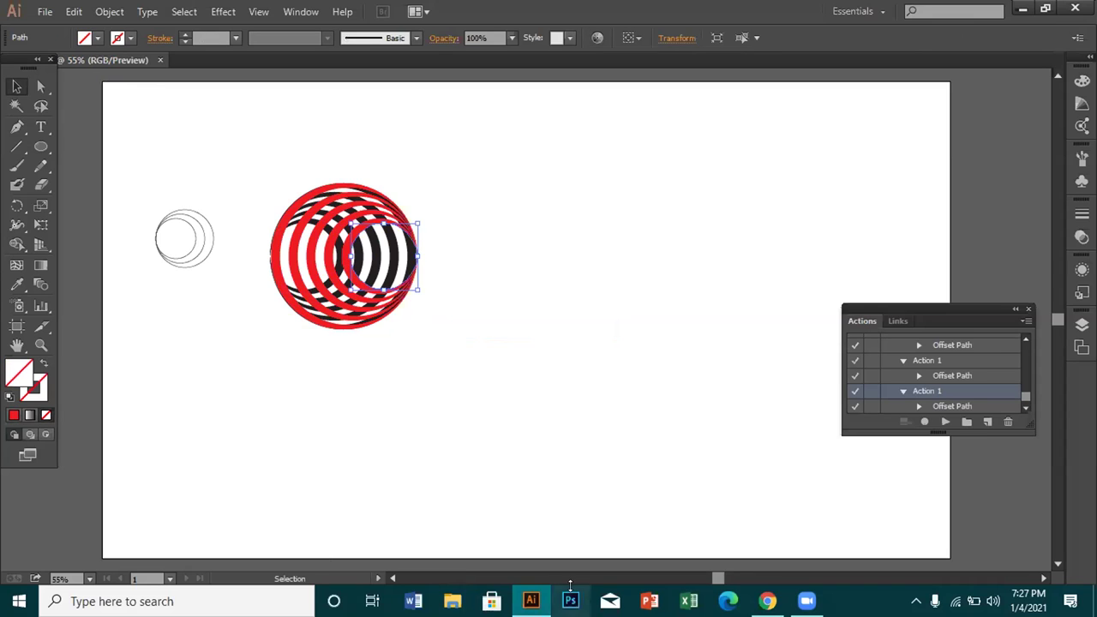
pyautogui.click(418, 392)
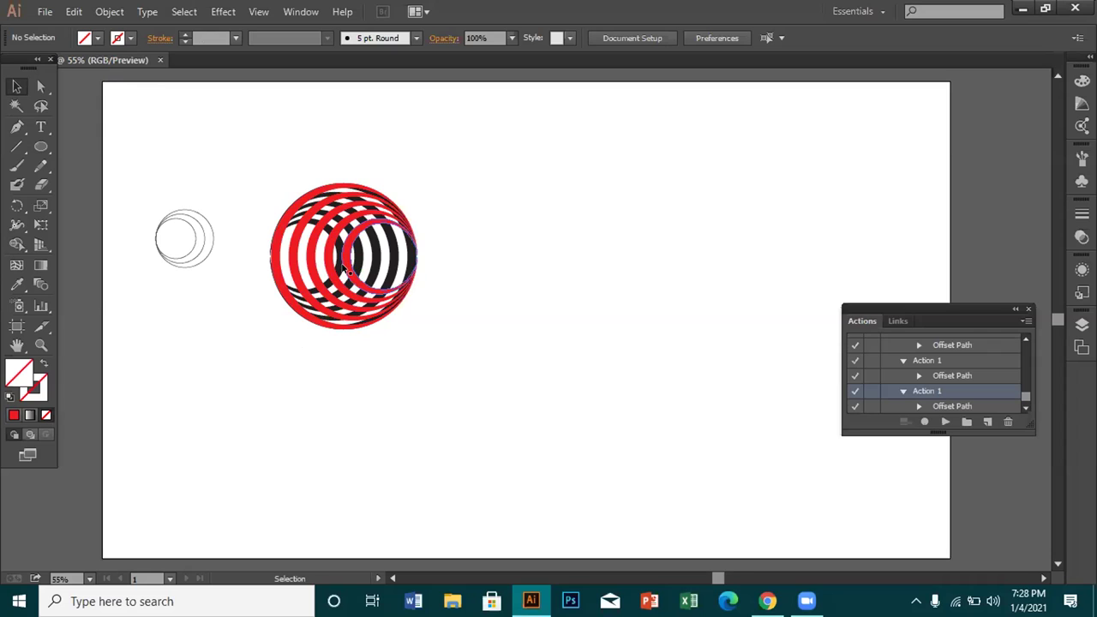
# - Offset the innermost red crescent's path by 10 px with a miter limit of 7, and fill the offset shape with CMYK Yellow
pyautogui.click(342, 267)
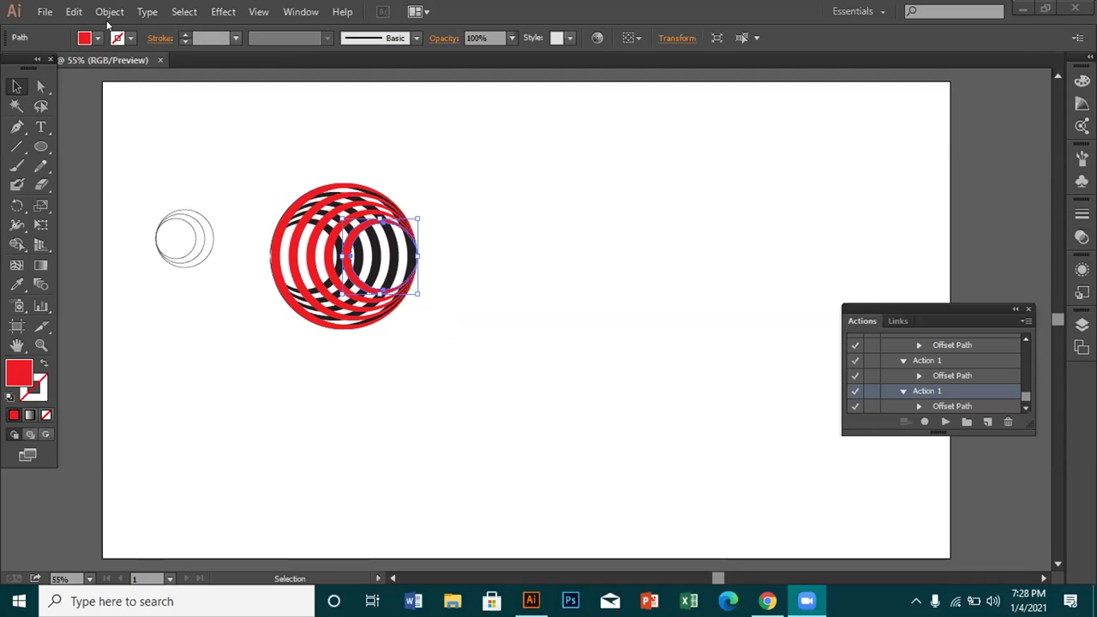
pyautogui.click(110, 11)
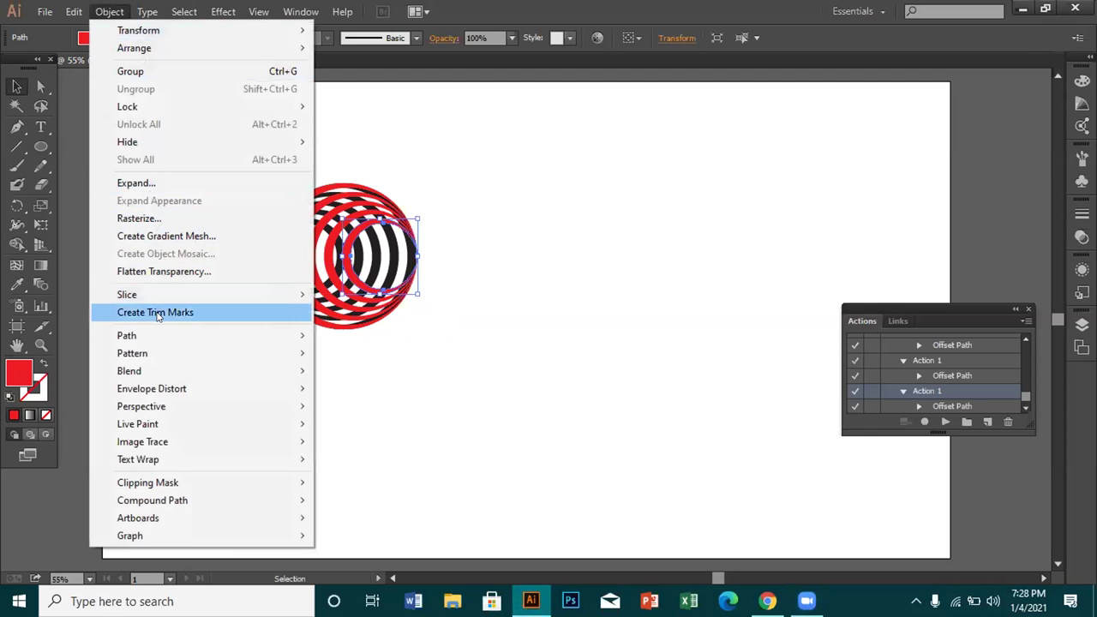
pyautogui.moveTo(147, 334)
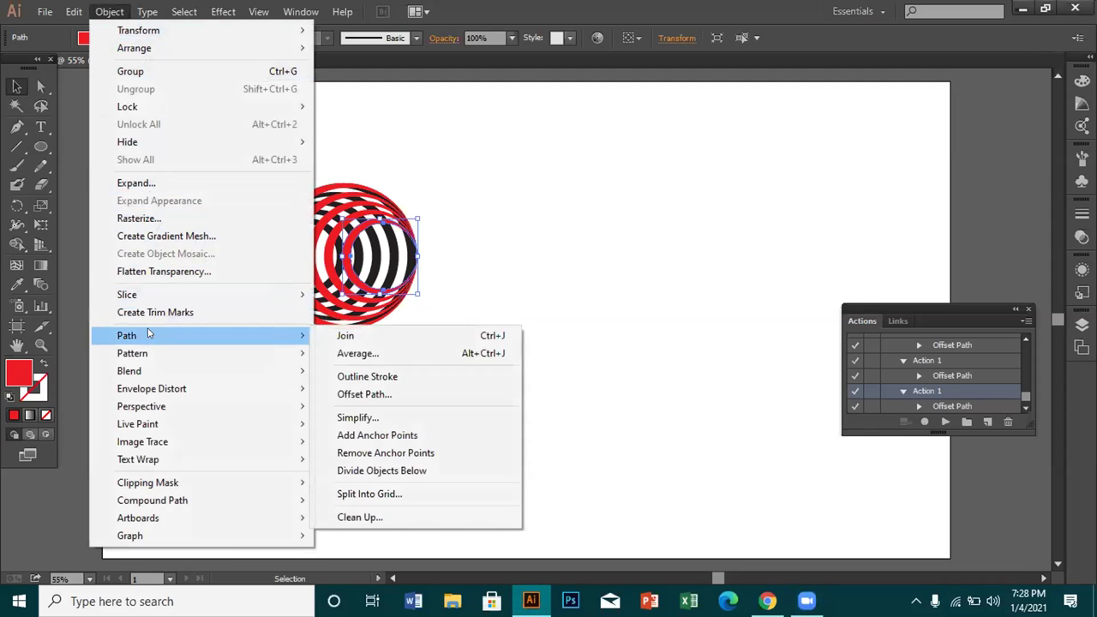
pyautogui.click(356, 394)
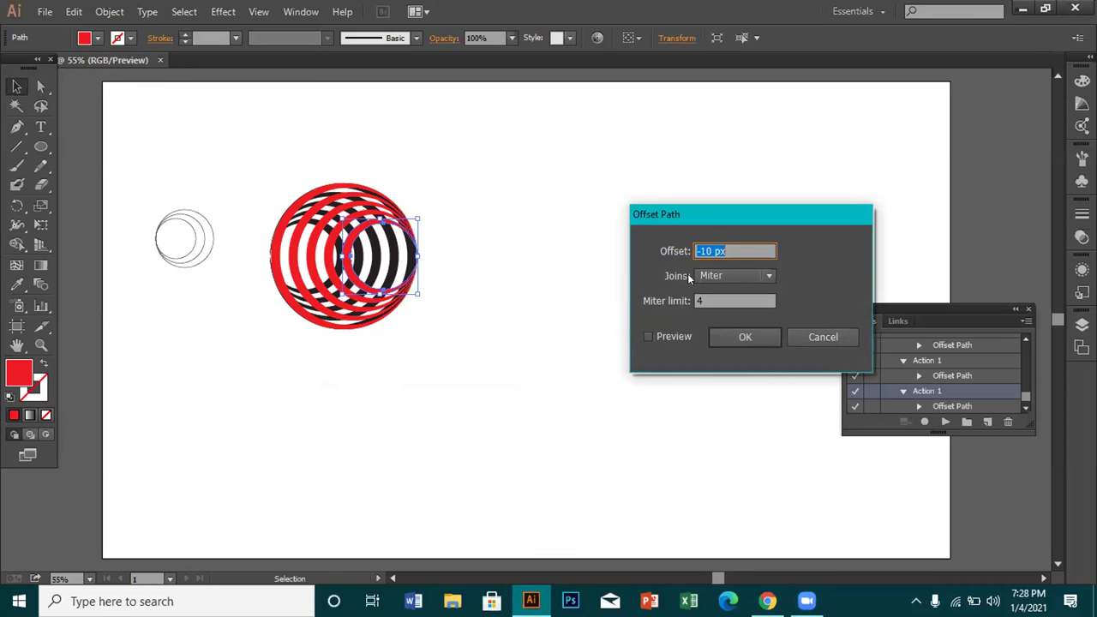
pyautogui.click(699, 245)
pyautogui.click(726, 296)
pyautogui.press('BackSpace')
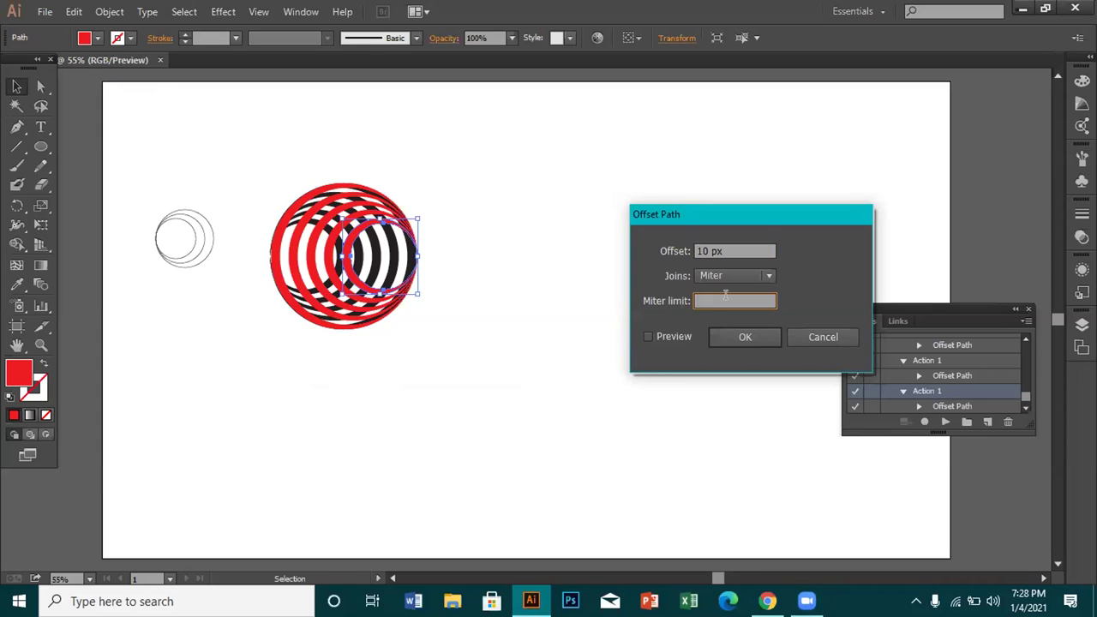
pyautogui.write('7')
pyautogui.click(648, 337)
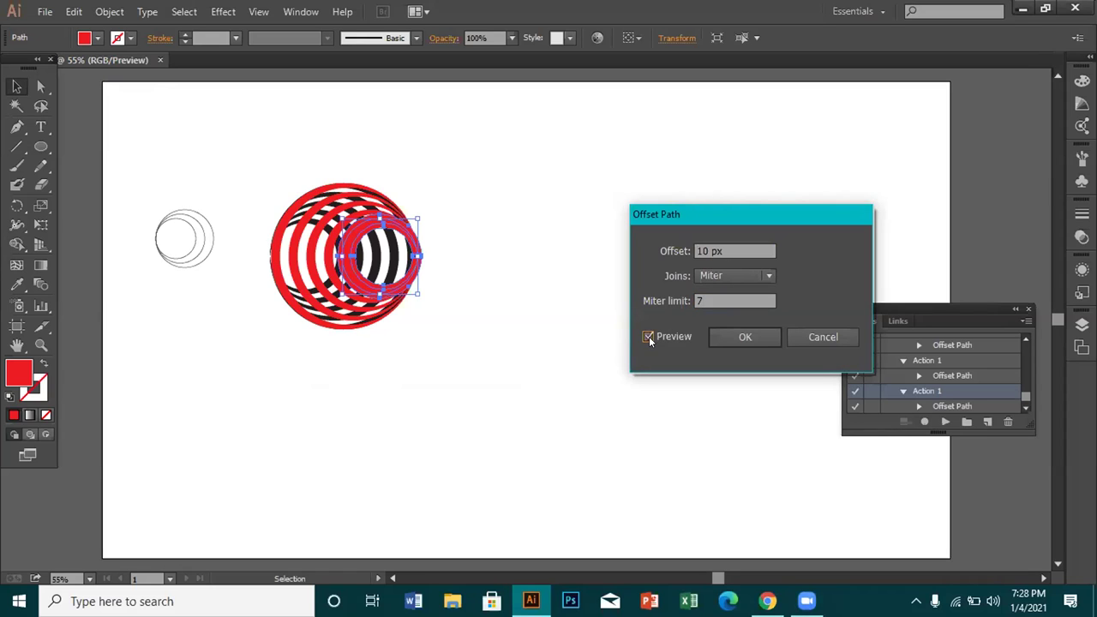
pyautogui.click(737, 337)
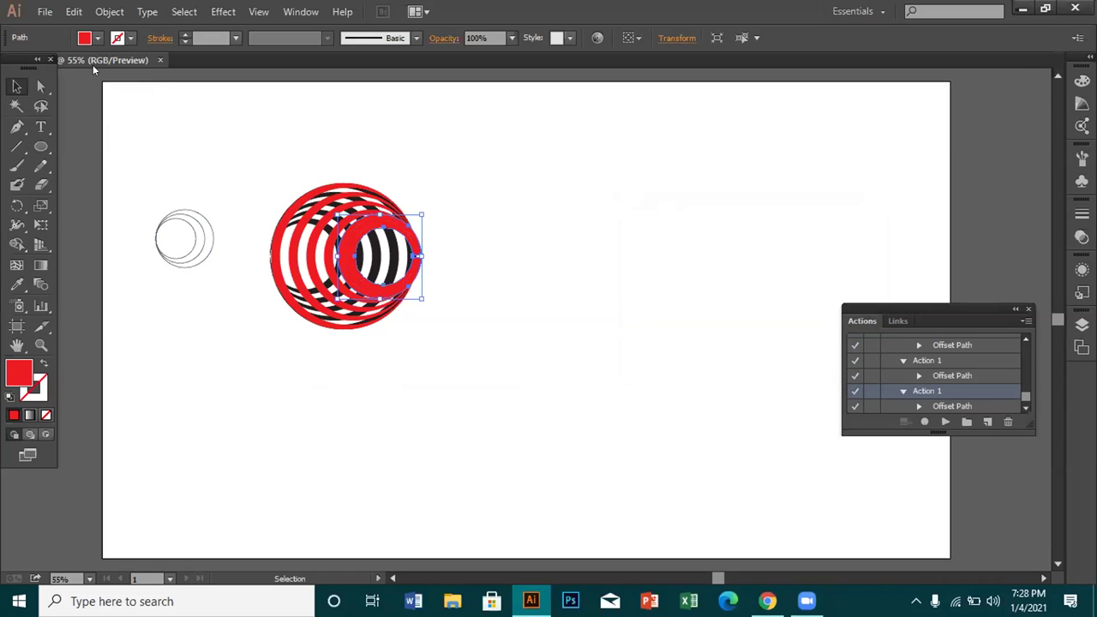
pyautogui.click(98, 38)
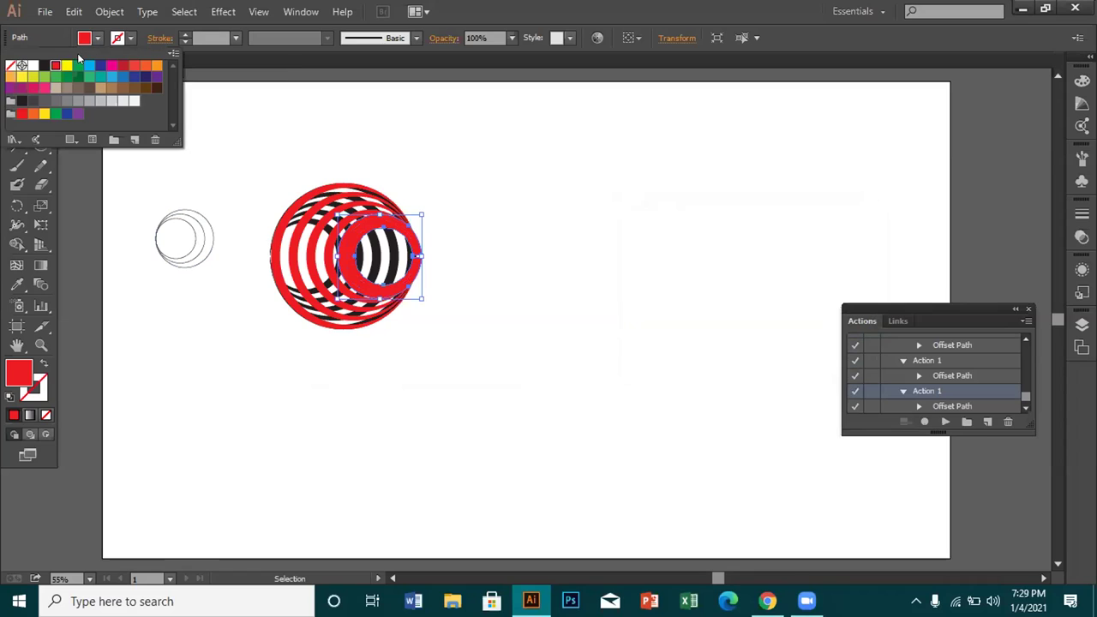
pyautogui.click(65, 66)
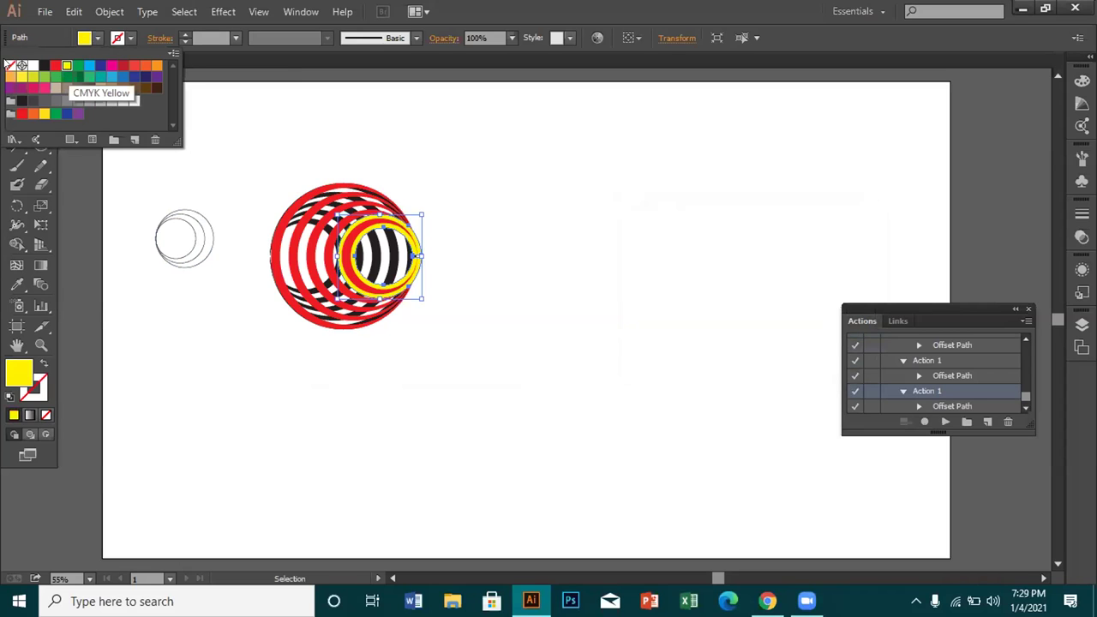
pyautogui.click(168, 153)
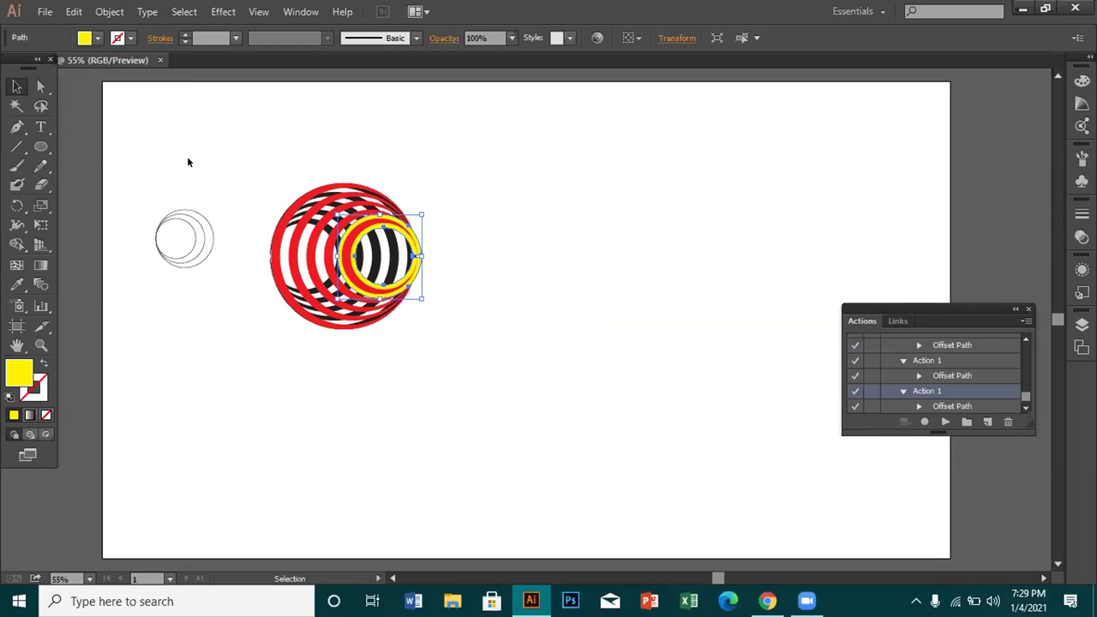
pyautogui.click(189, 161)
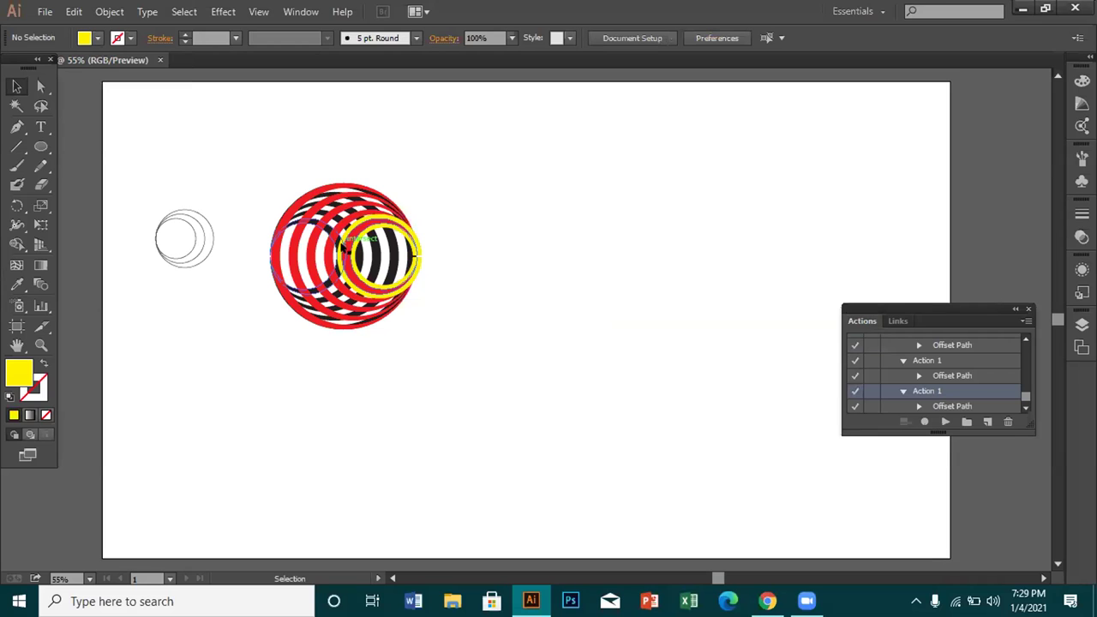
pyautogui.click(341, 247)
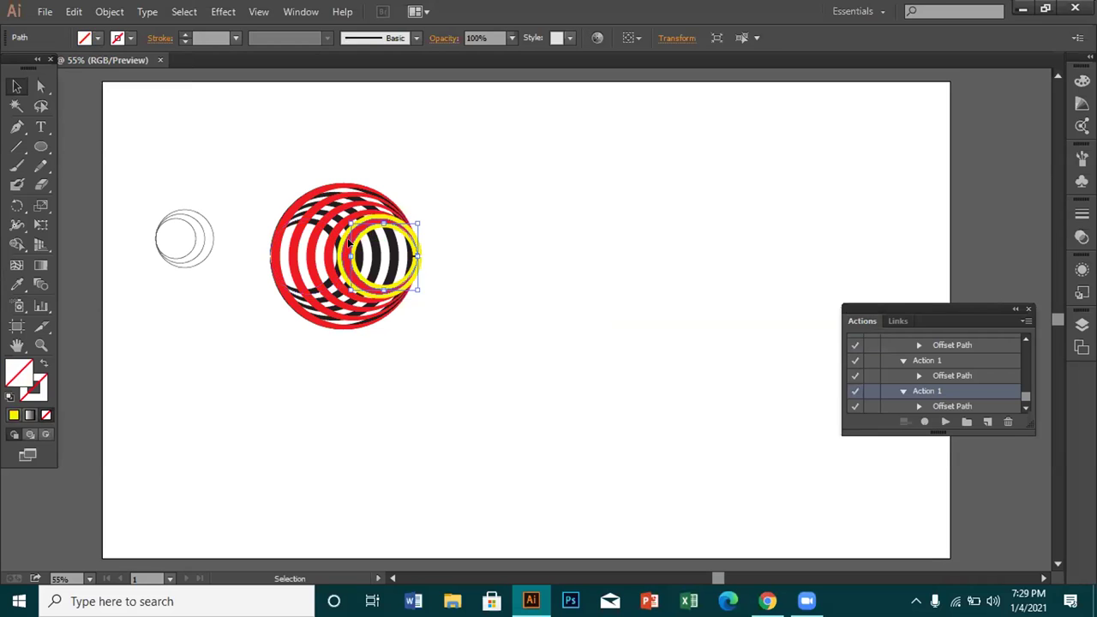
pyautogui.click(341, 247)
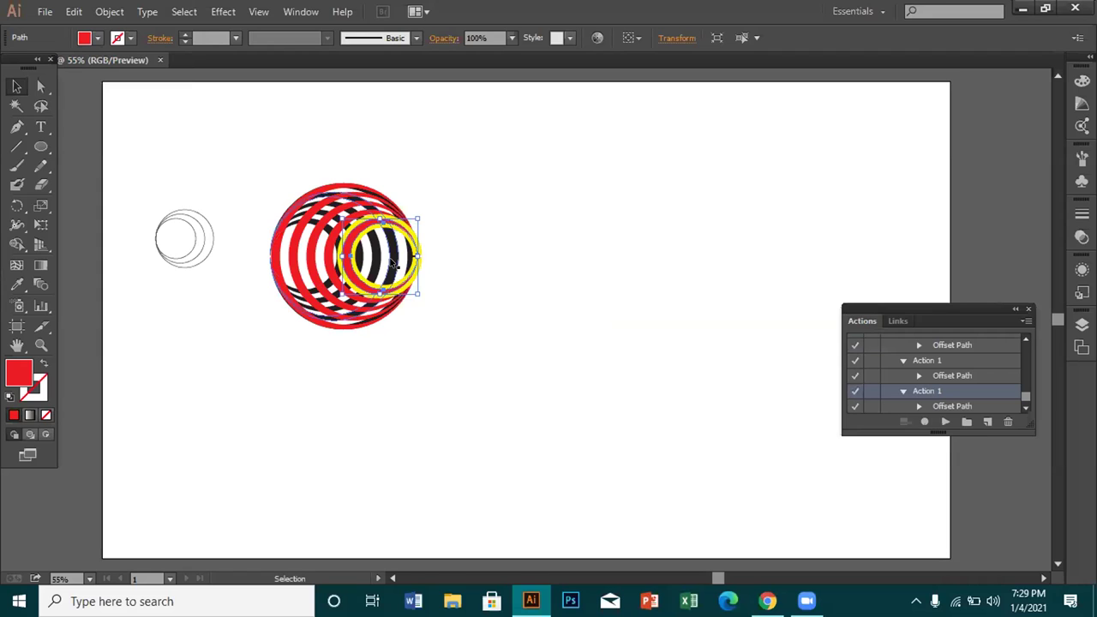
pyautogui.moveTo(392, 262)
pyautogui.mouseDown()
pyautogui.moveTo(395, 249)
pyautogui.moveTo(393, 262)
pyautogui.mouseUp()
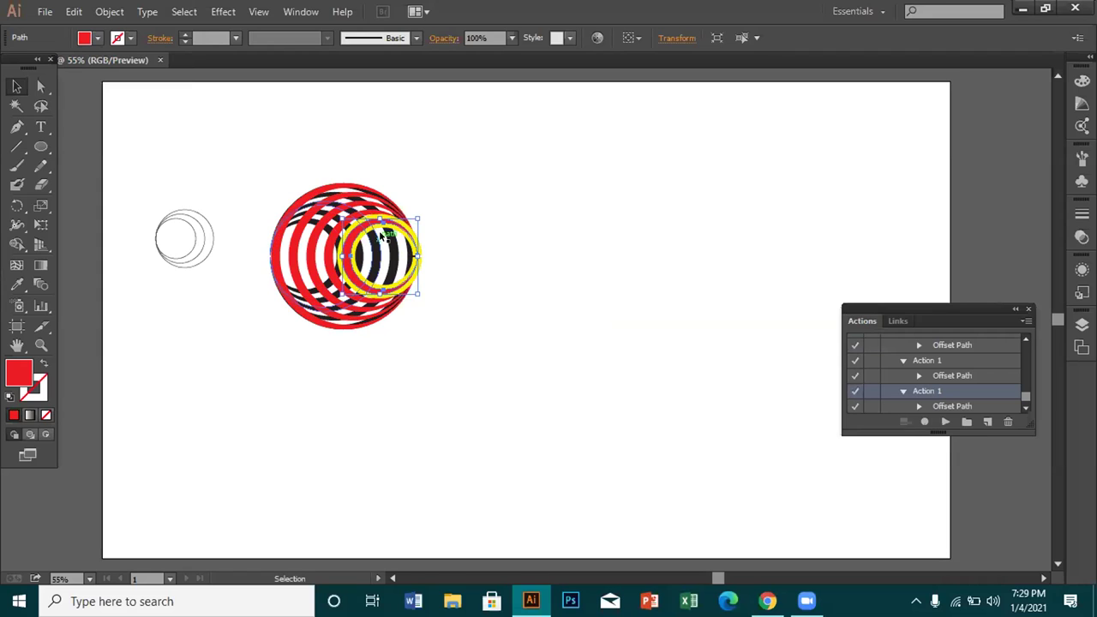
pyautogui.click(444, 225)
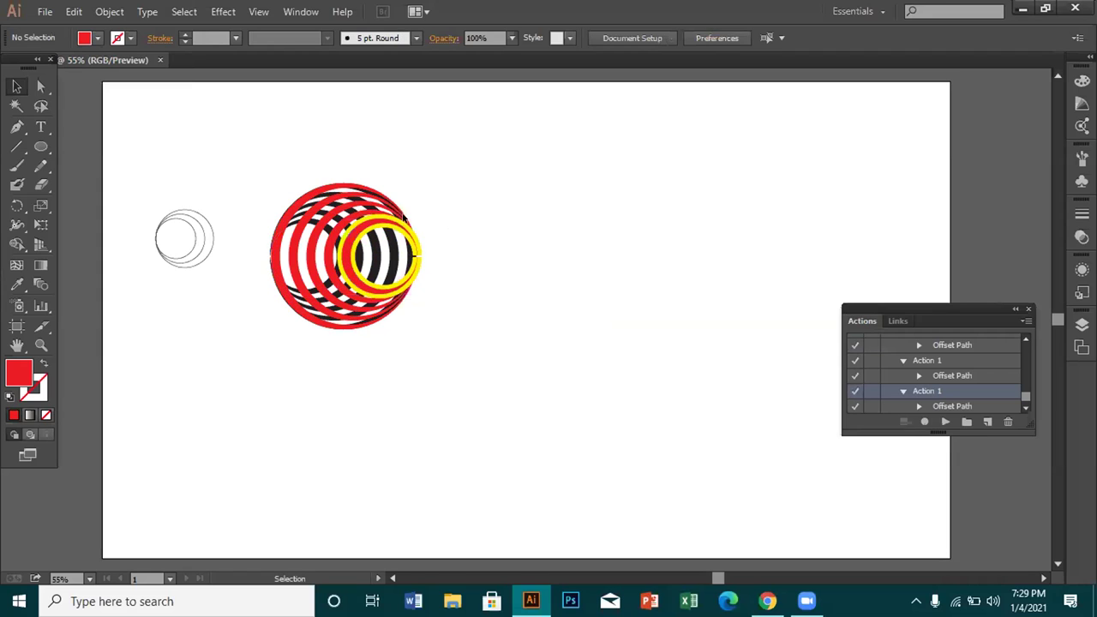
# - Select the yellow offset shape together with the black striped circle and merge their overlapping regions in yellow using the Shape Builder tool
pyautogui.click(362, 222)
pyautogui.hotkey('ctrl', '+')
pyautogui.hotkey('ctrl', '+')
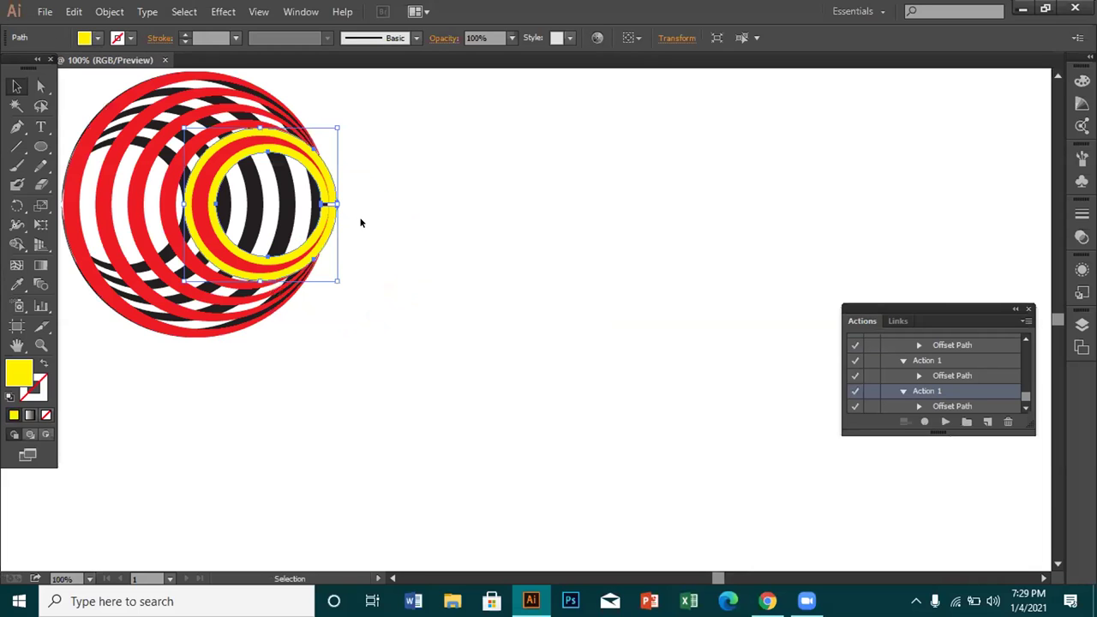
pyautogui.keyDown('shift'); pyautogui.click(281, 214); pyautogui.keyUp('shift')
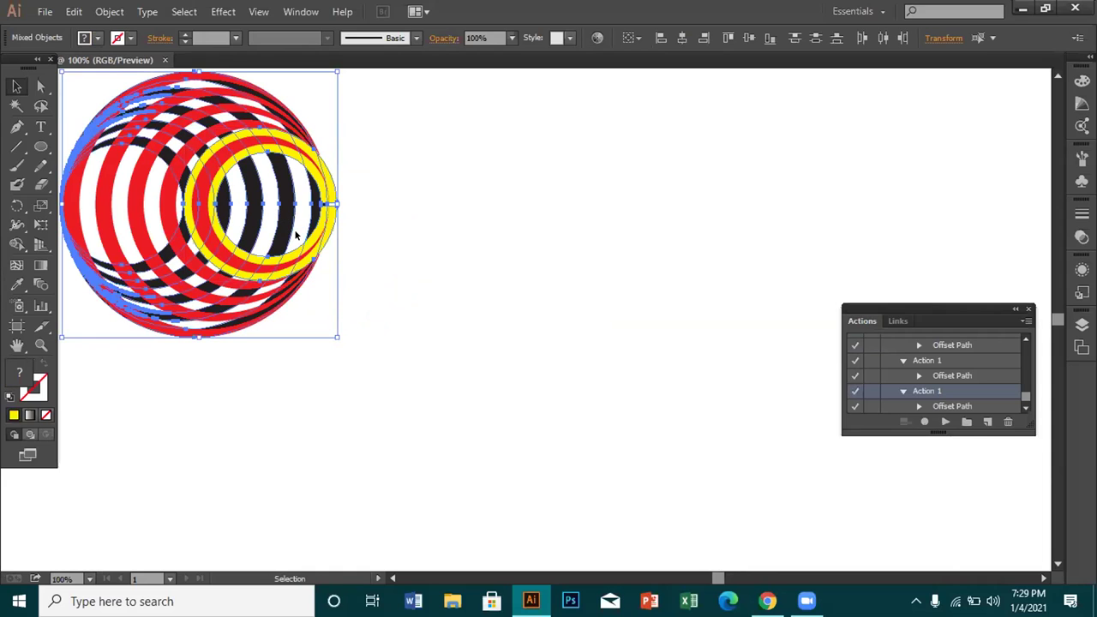
pyautogui.hscroll(-5, 429, 270)
pyautogui.scroll(2, 428, 270)
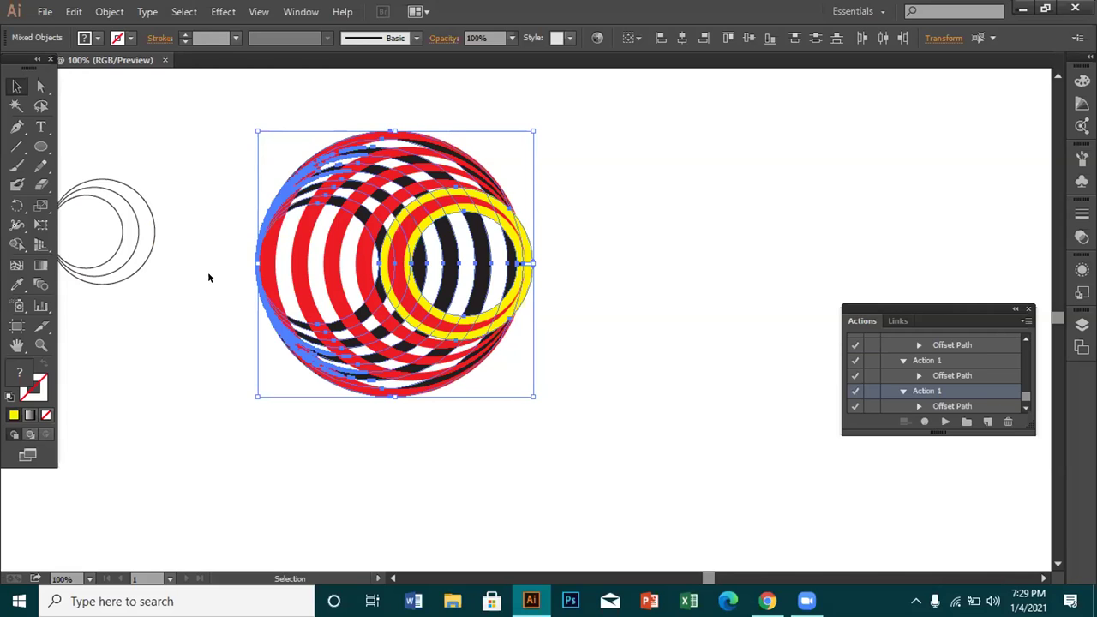
pyautogui.click(15, 244)
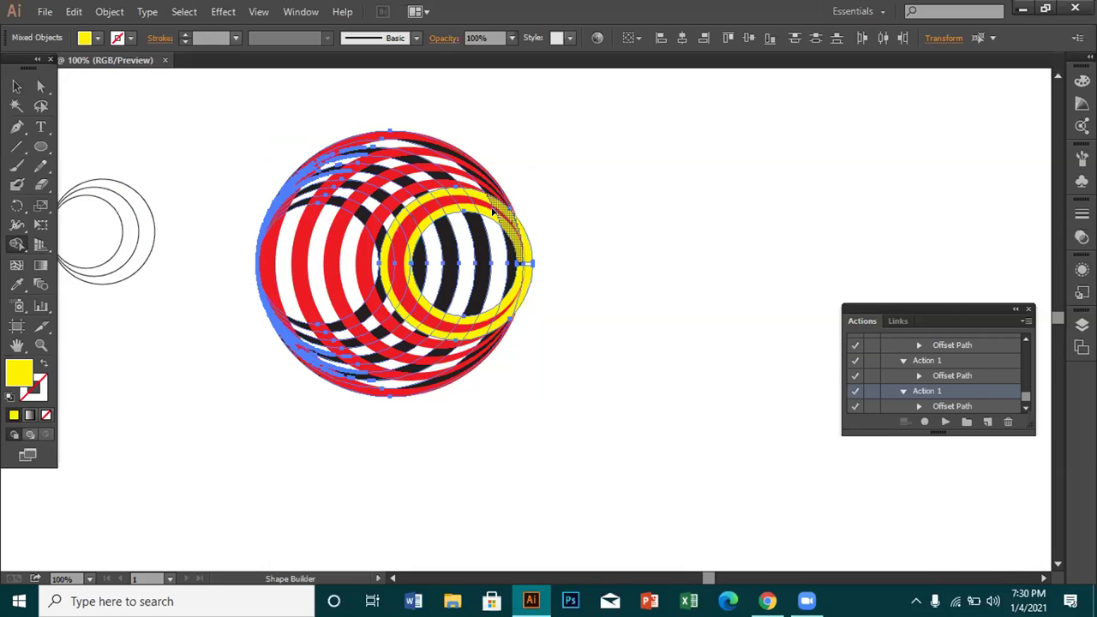
pyautogui.click(493, 211)
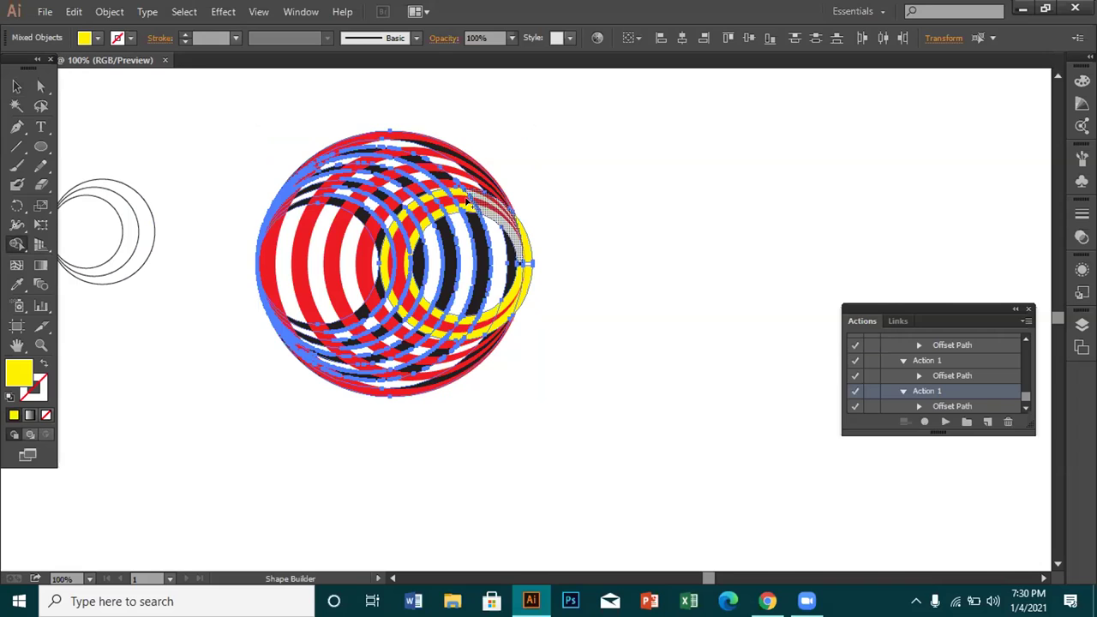
pyautogui.click(418, 206)
pyautogui.click(442, 200)
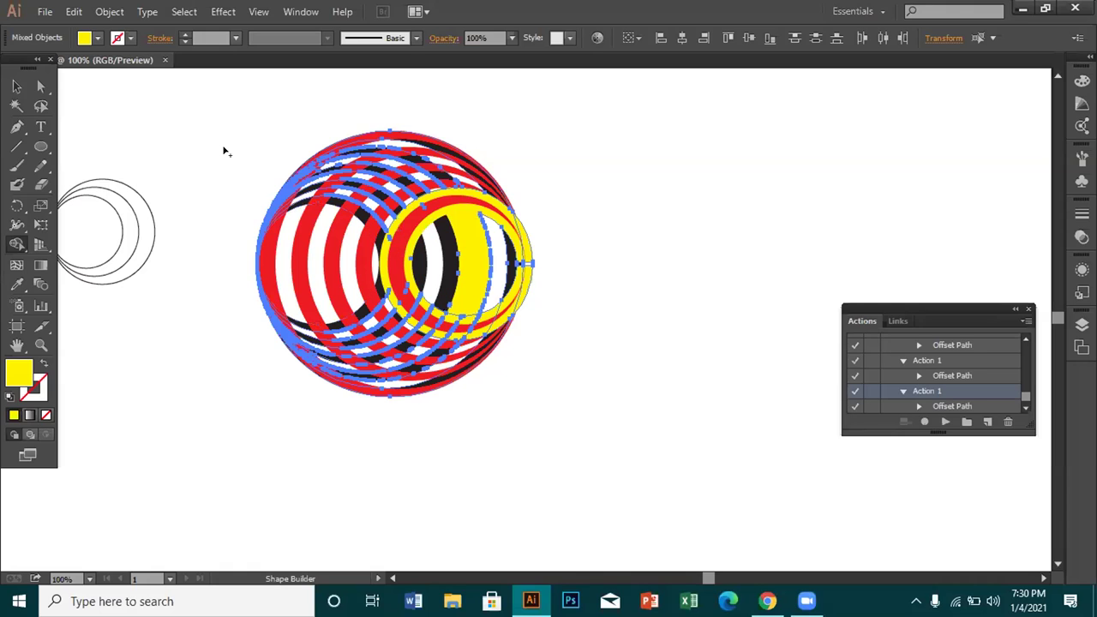
pyautogui.click(432, 164)
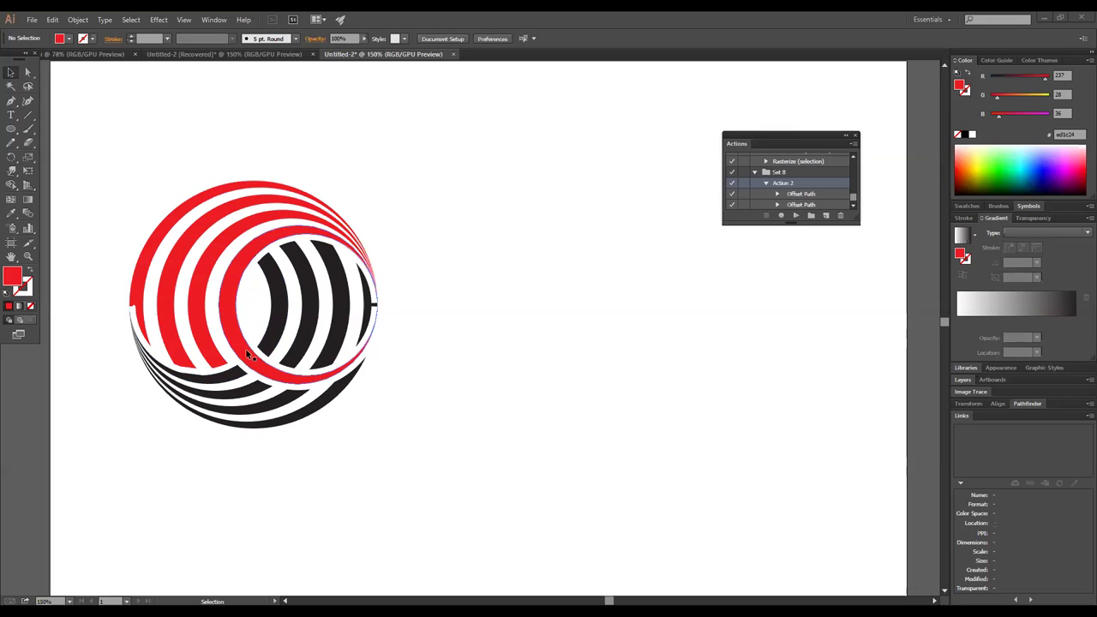
# - Inspect the innermost red crescent and the adjacent black stripe of the finished interwoven circle by selecting them individually
pyautogui.click(241, 342)
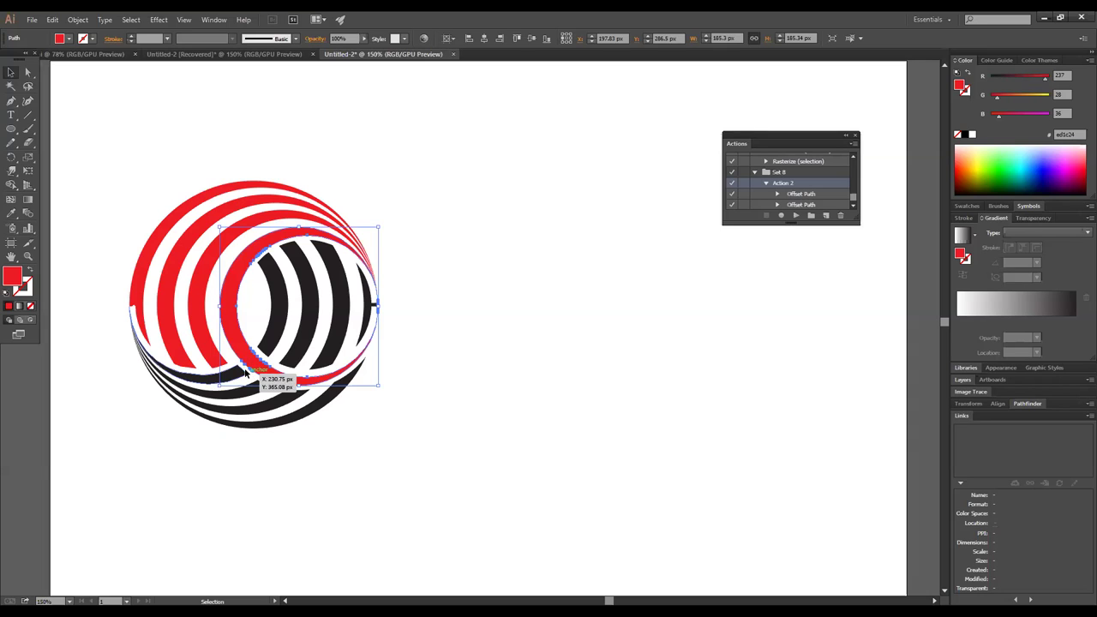
pyautogui.rightClick(337, 366)
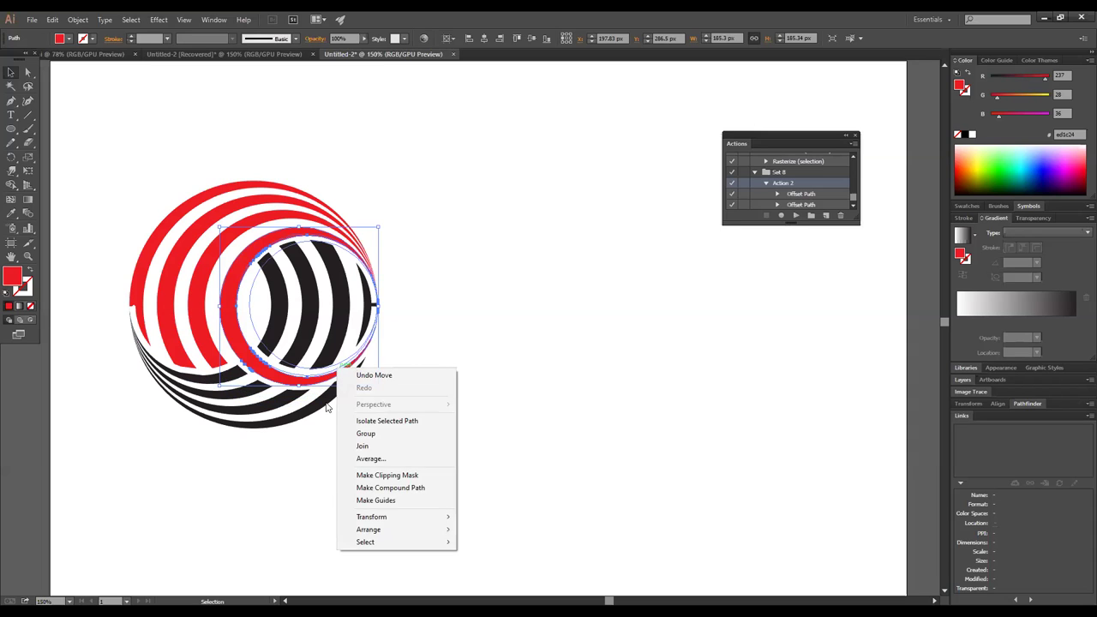
pyautogui.click(292, 460)
pyautogui.click(292, 460)
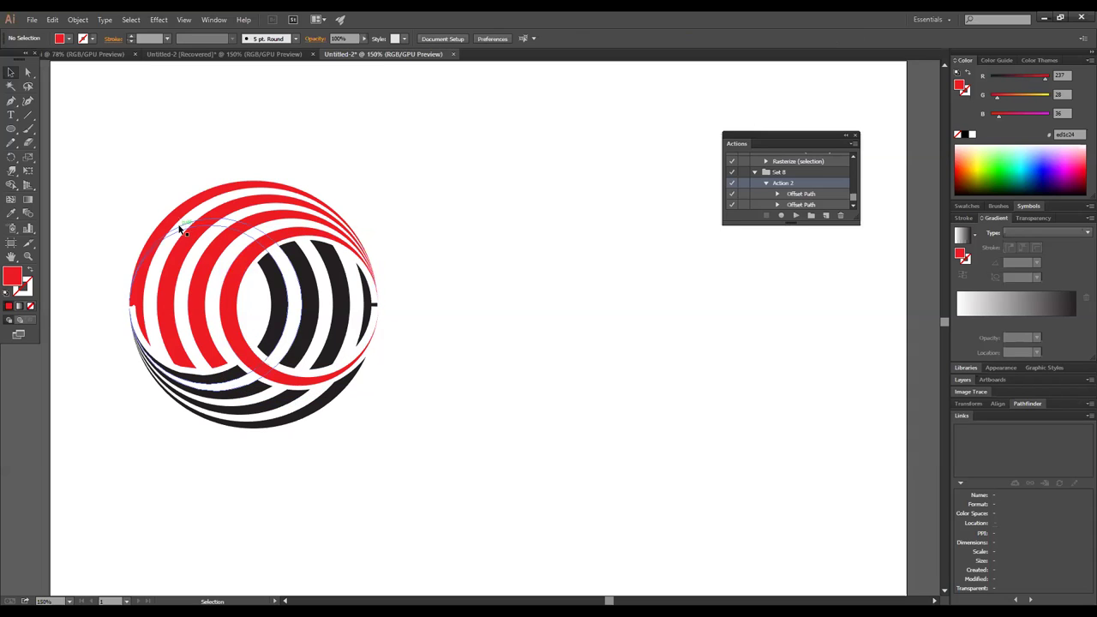
pyautogui.click(263, 356)
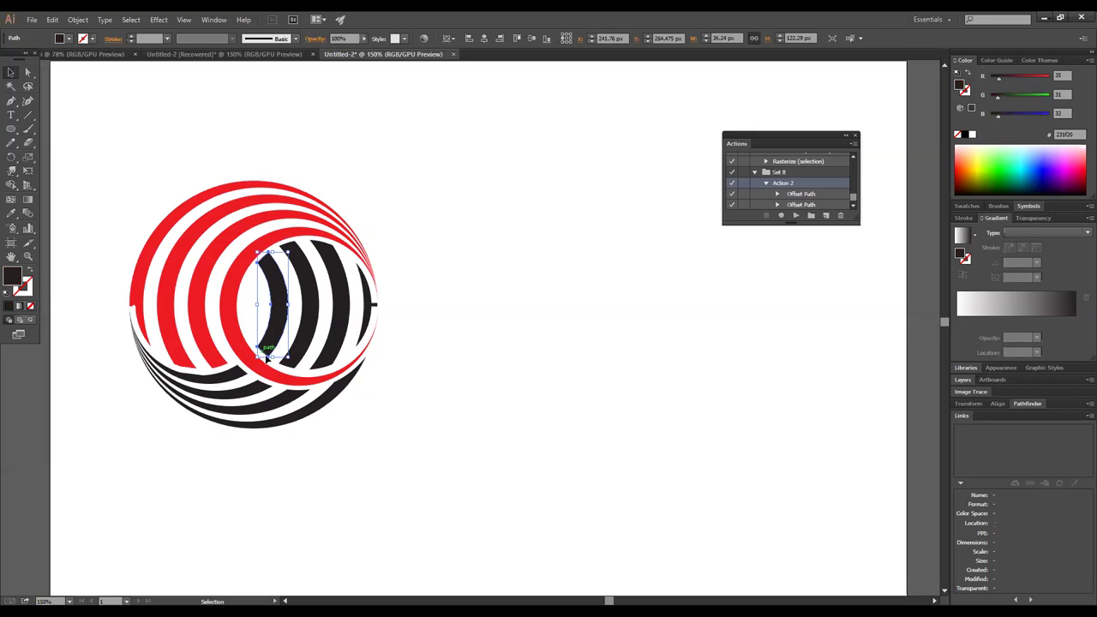
pyautogui.moveTo(263, 356); pyautogui.dragTo(259, 422)
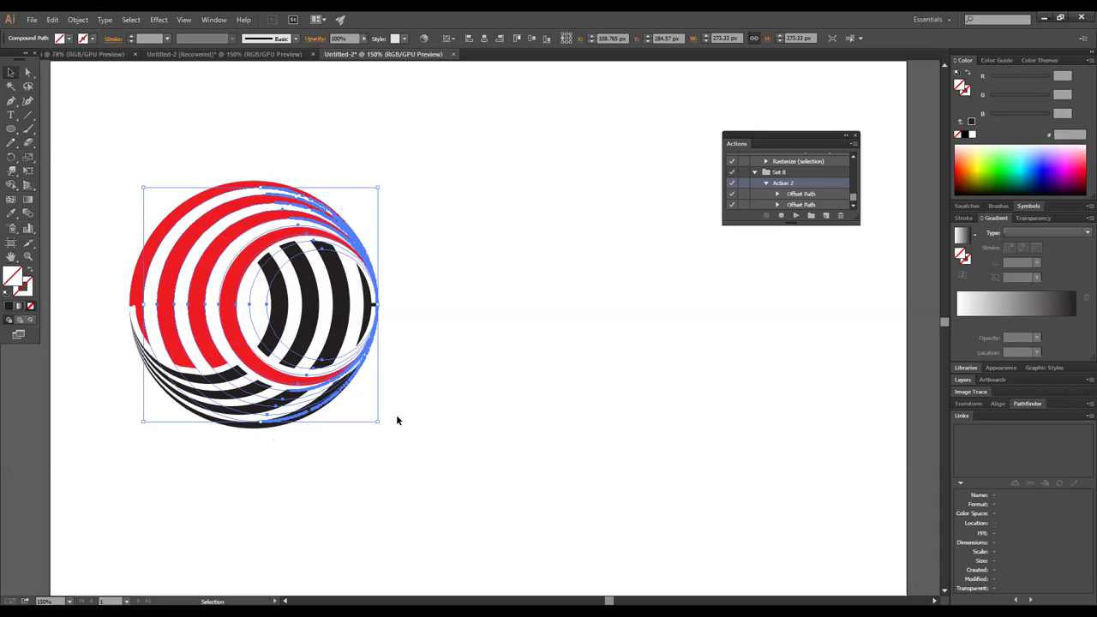
pyautogui.click(397, 419)
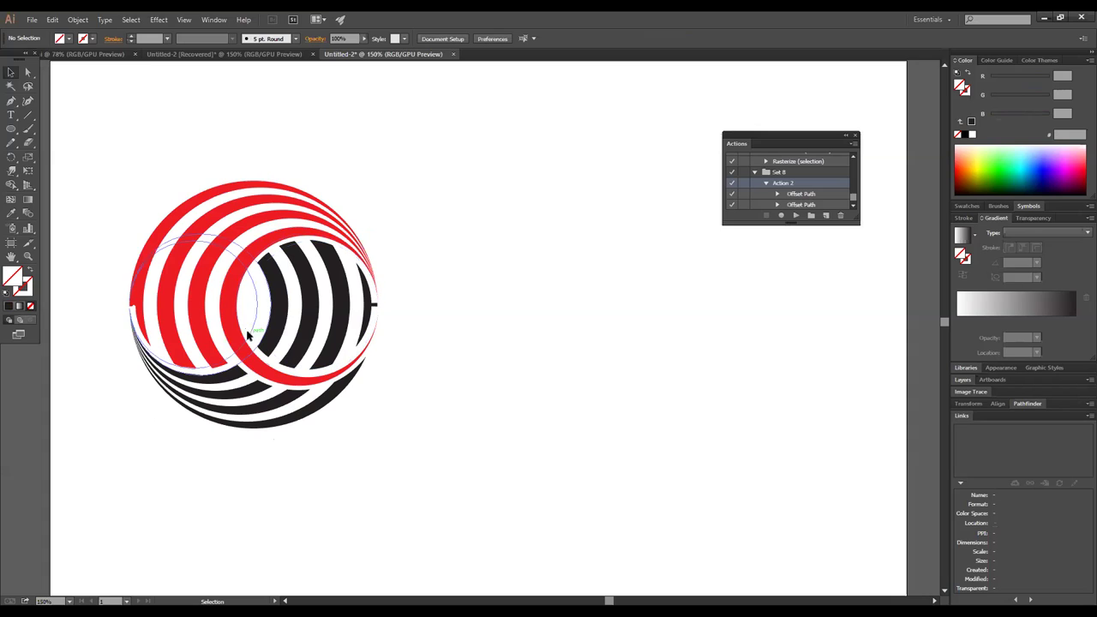
# - Examine how the unfilled offset paths around the innermost red crescent create the gaps between the red and black stripes
pyautogui.click(274, 367)
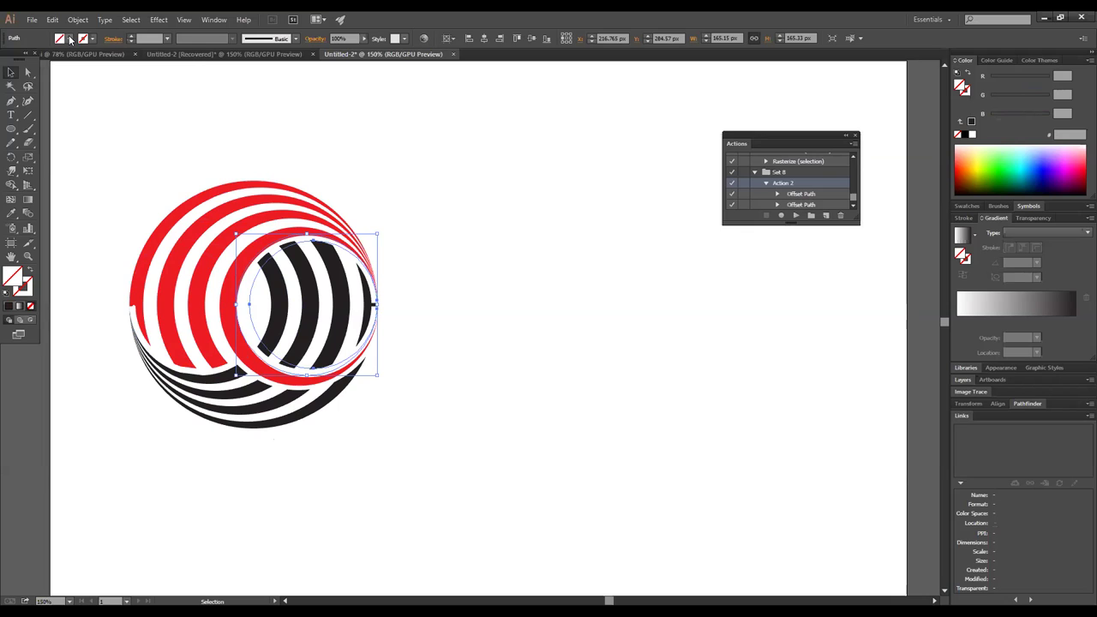
pyautogui.hotkey('ctrl', 'shift', 'a')
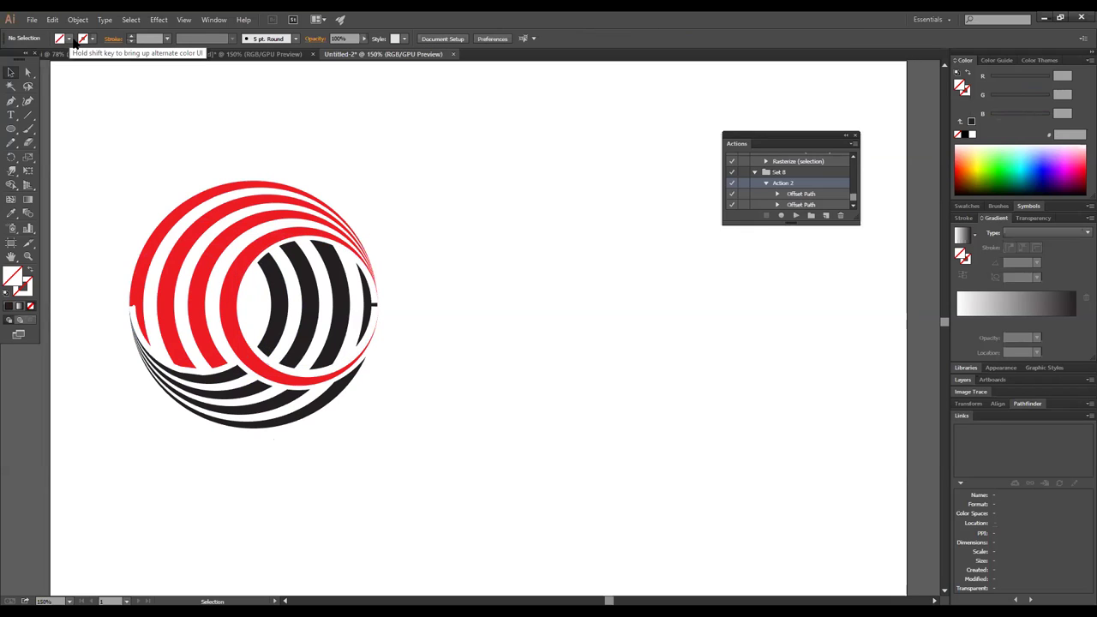
pyautogui.click(279, 370)
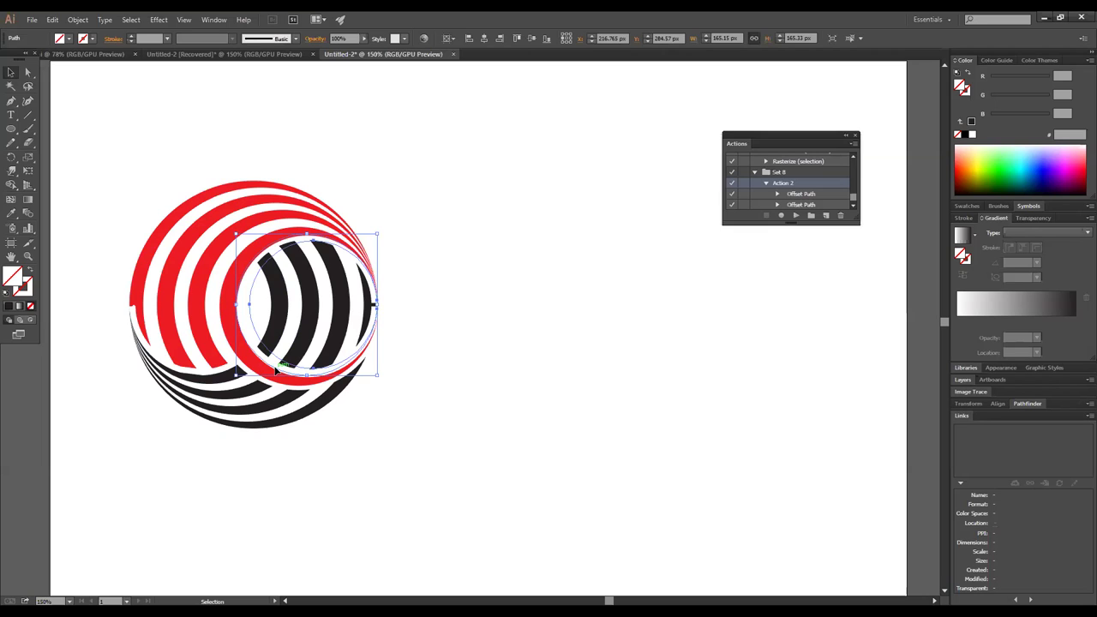
pyautogui.hotkey('ctrl', 'shift', 'a')
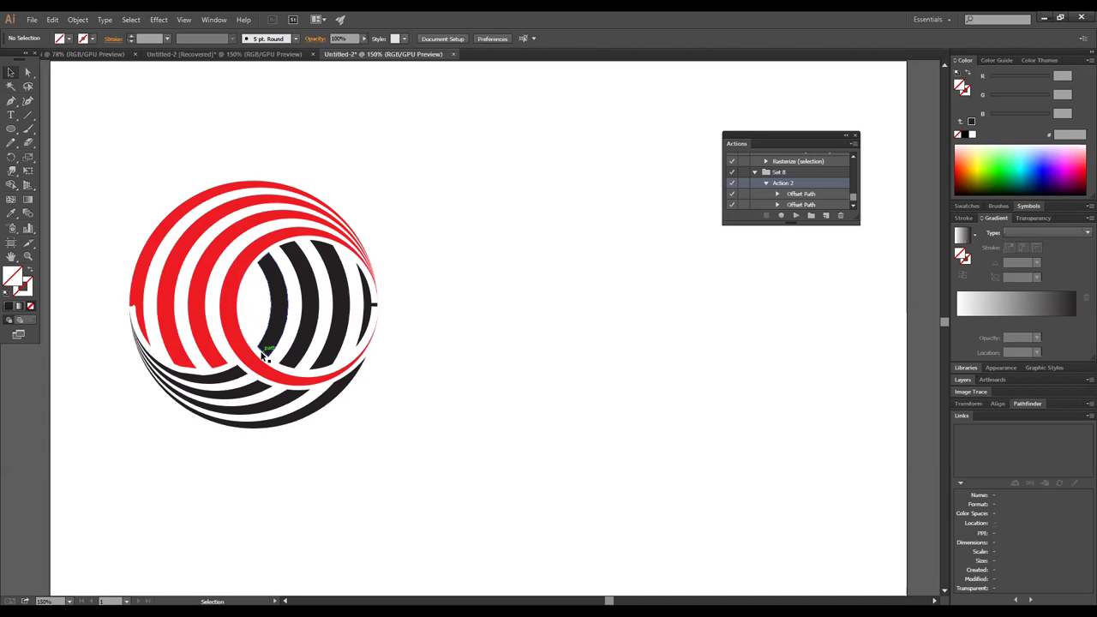
pyautogui.click(264, 354)
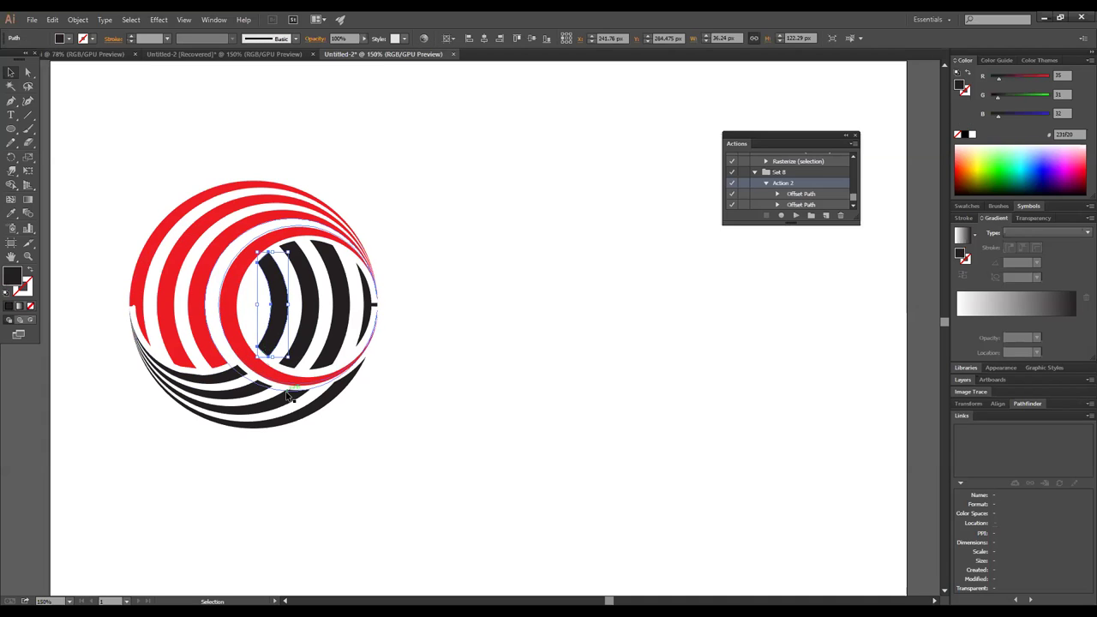
pyautogui.click(335, 488)
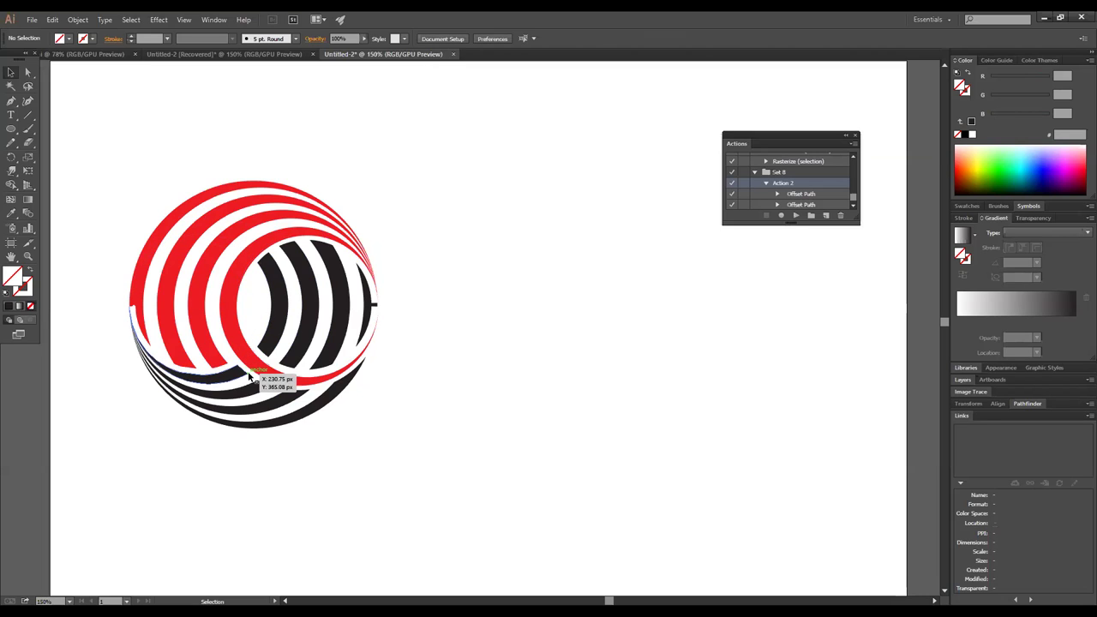
pyautogui.click(252, 383)
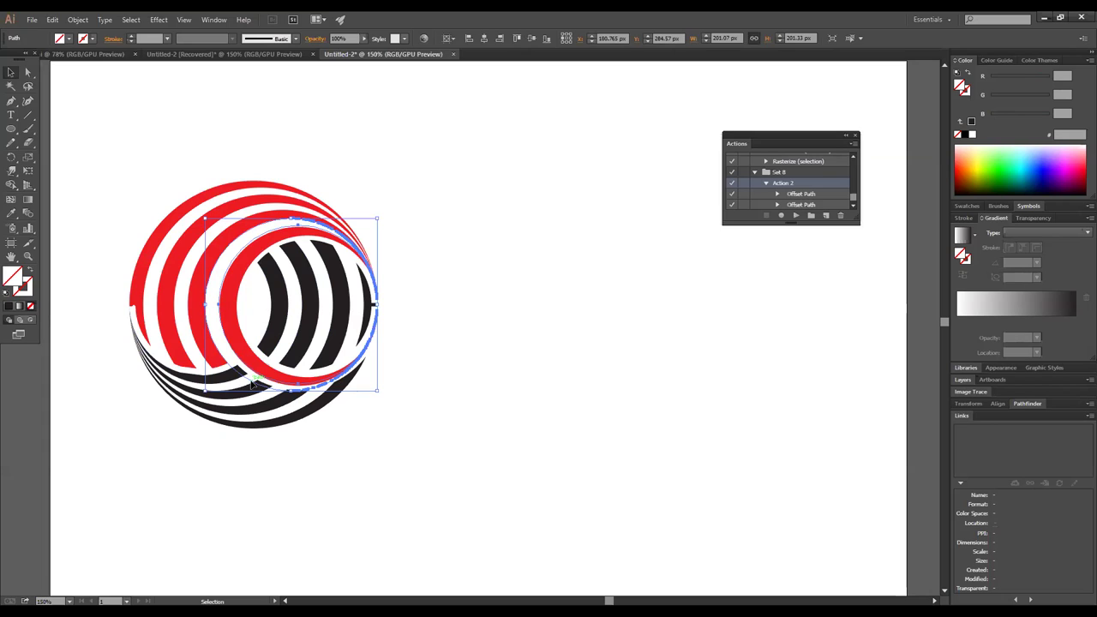
pyautogui.hotkey('ctrl', 'shift', 'a')
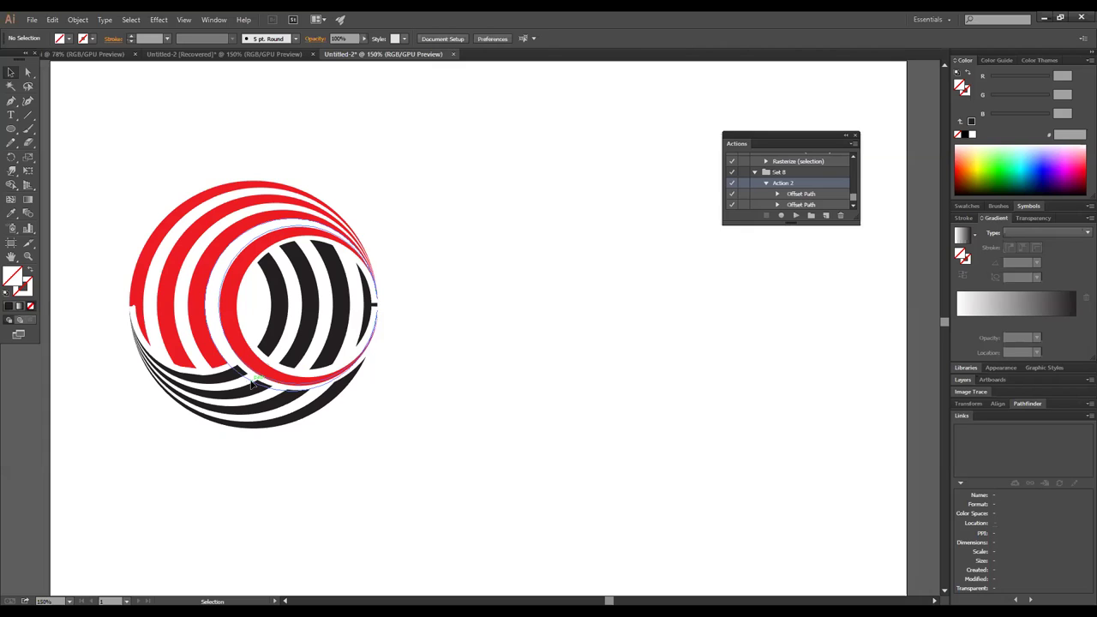
pyautogui.click(253, 383)
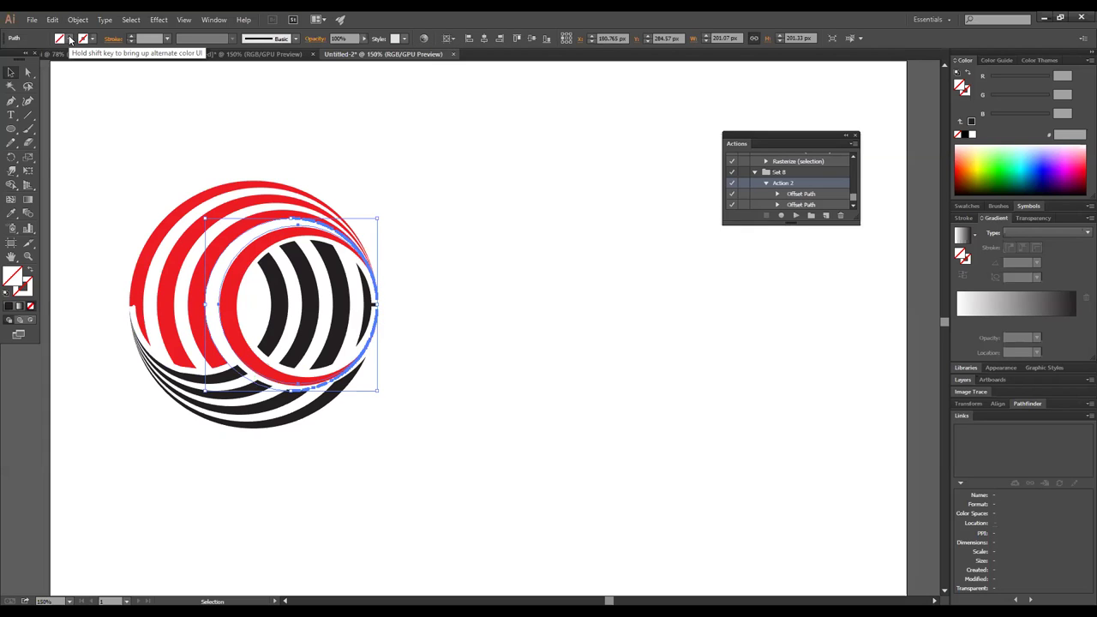
pyautogui.click(70, 40)
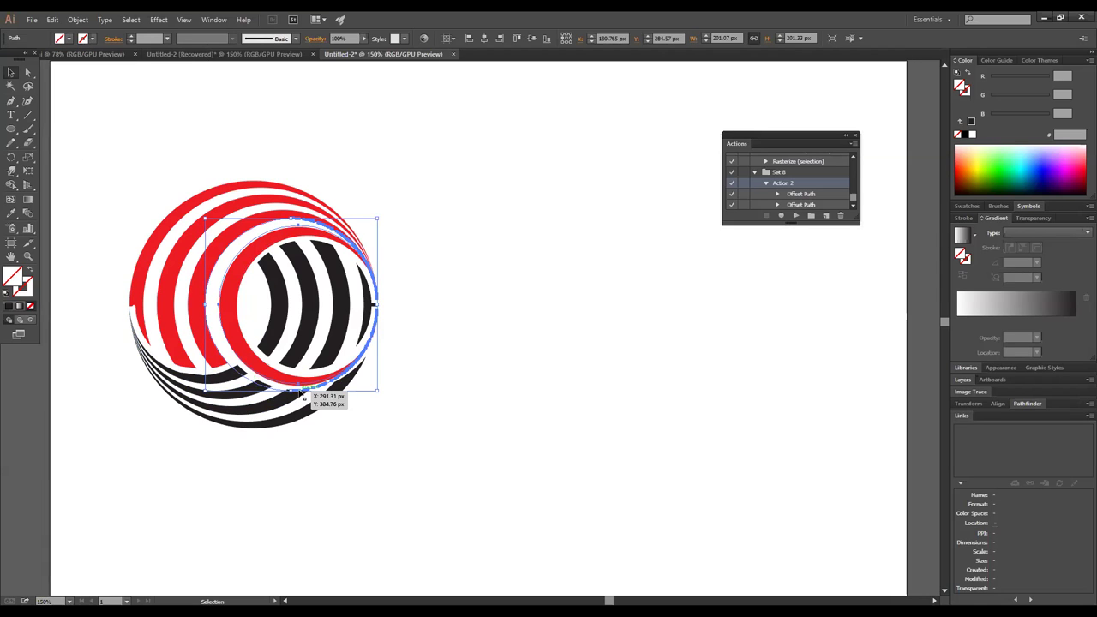
pyautogui.hotkey('ctrl', 'shift', 'a')
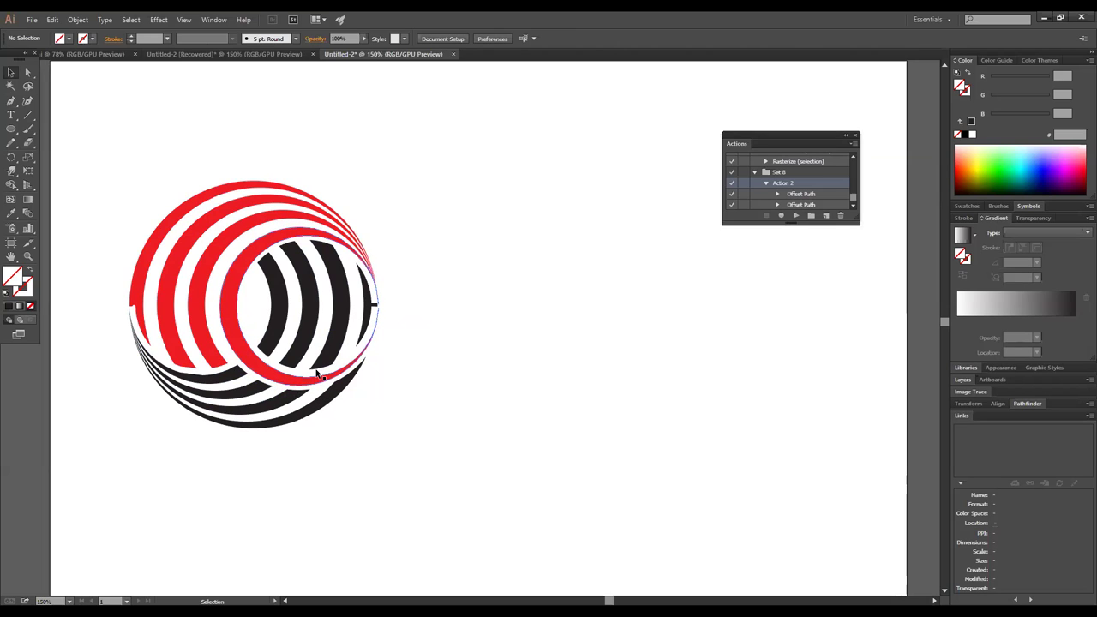
pyautogui.moveTo(317, 374); pyautogui.dragTo(316, 369)
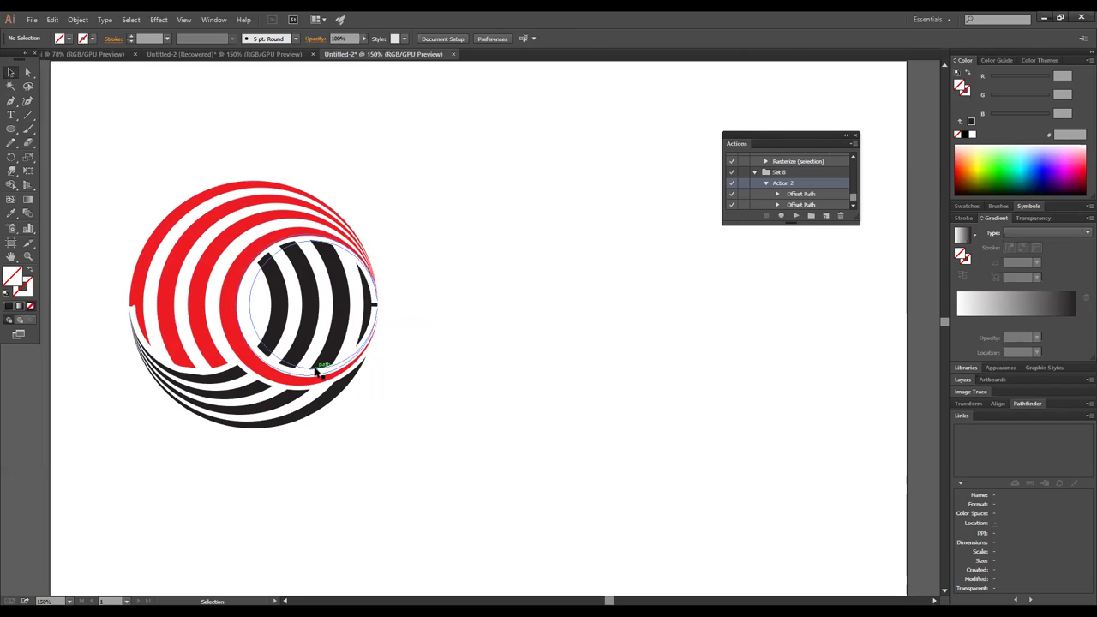
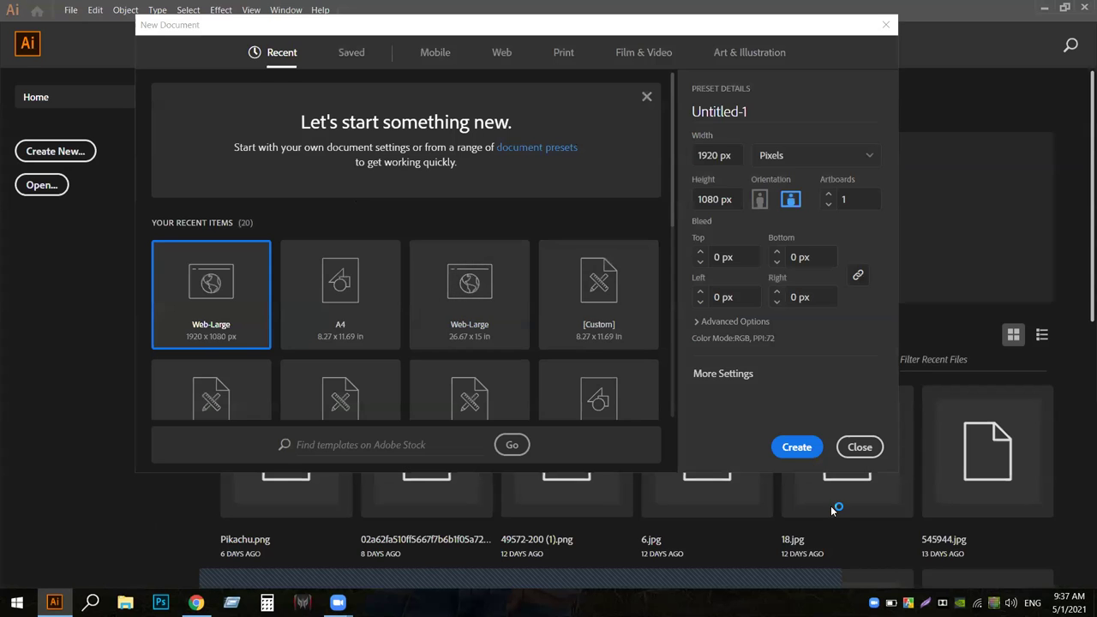
# - Create the new 1920 x 1080 px document and close the floating Actions panel
pyautogui.click(796, 447)
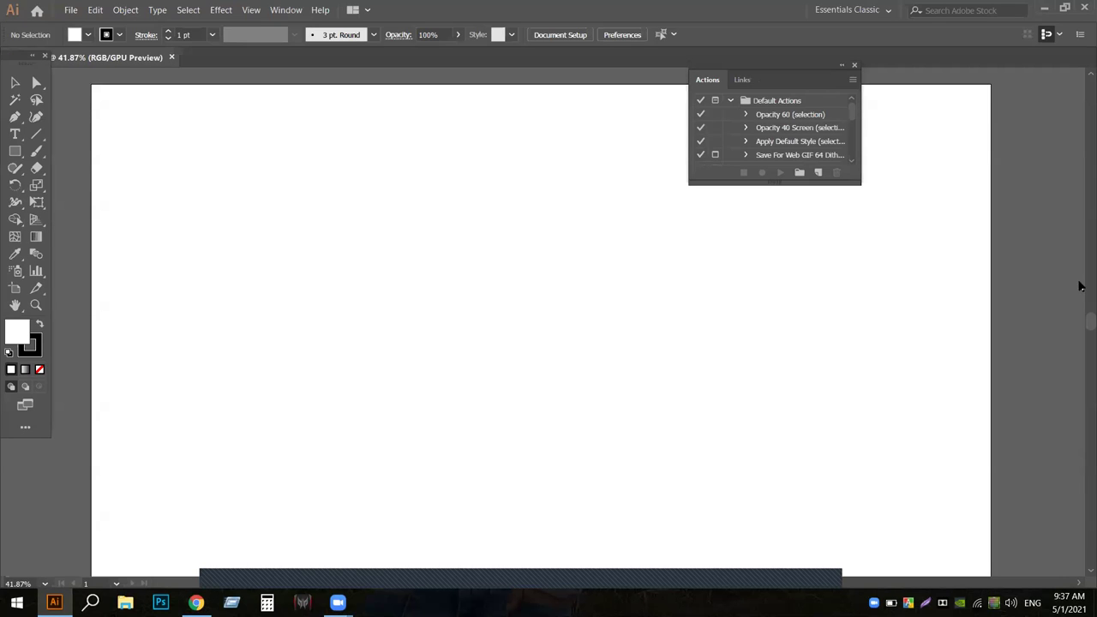
pyautogui.click(855, 65)
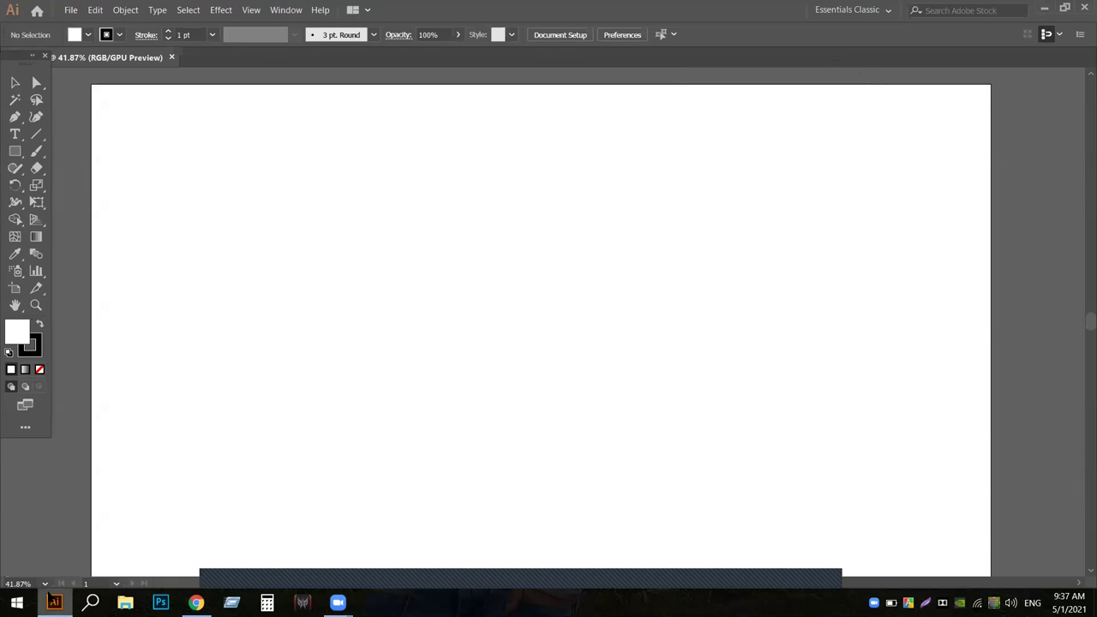
pyautogui.click(44, 583)
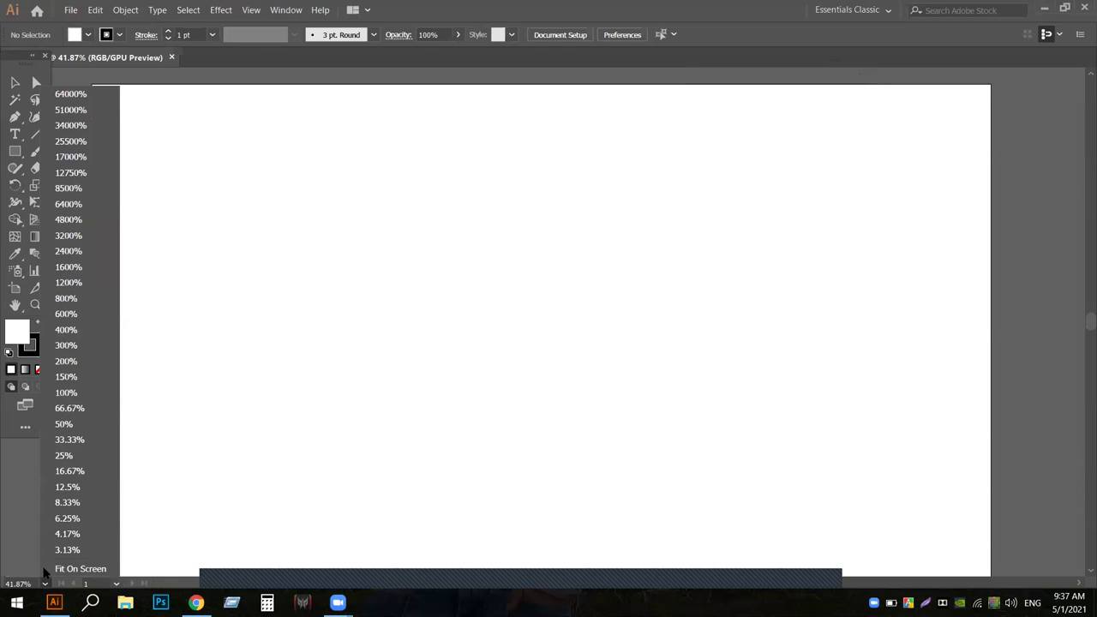
pyautogui.click(73, 440)
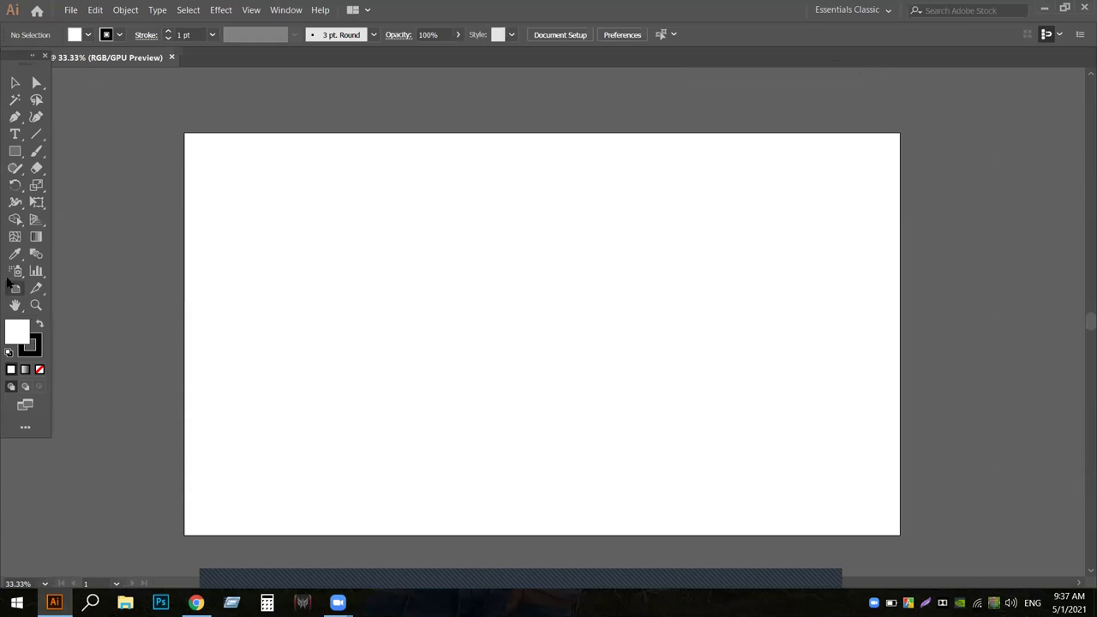
pyautogui.click(15, 305)
pyautogui.moveTo(564, 347); pyautogui.dragTo(501, 305)
# - Draw a circle with no fill and a 1 pt black stroke in the left half of the artboard
pyautogui.click(39, 369)
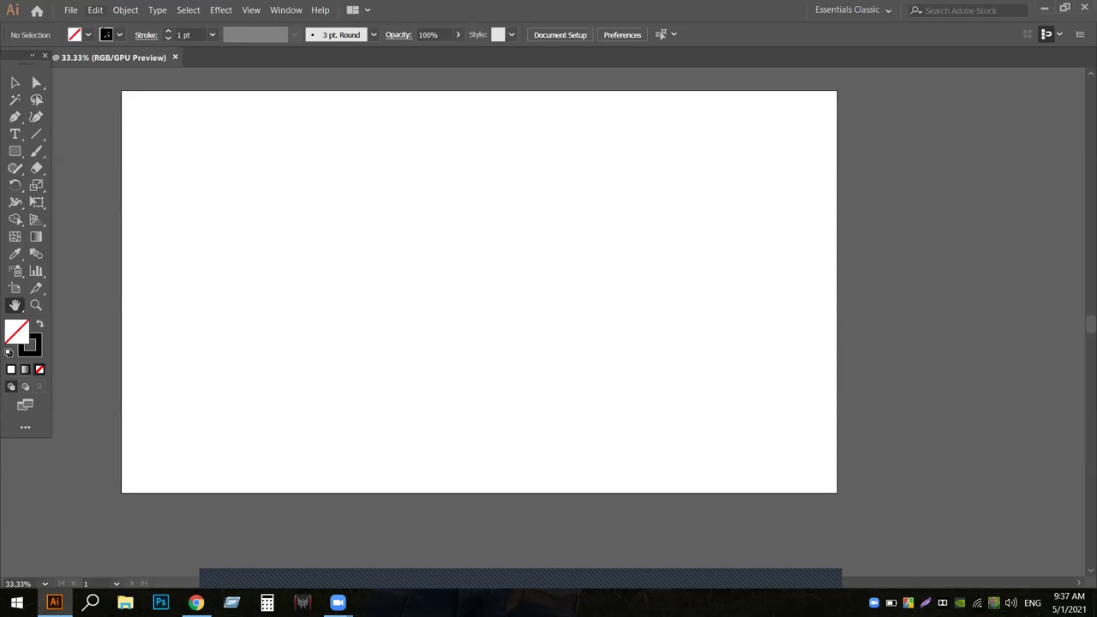
pyautogui.moveTo(10, 153); pyautogui.dragTo(76, 188)
pyautogui.moveTo(332, 246); pyautogui.dragTo(410, 344)
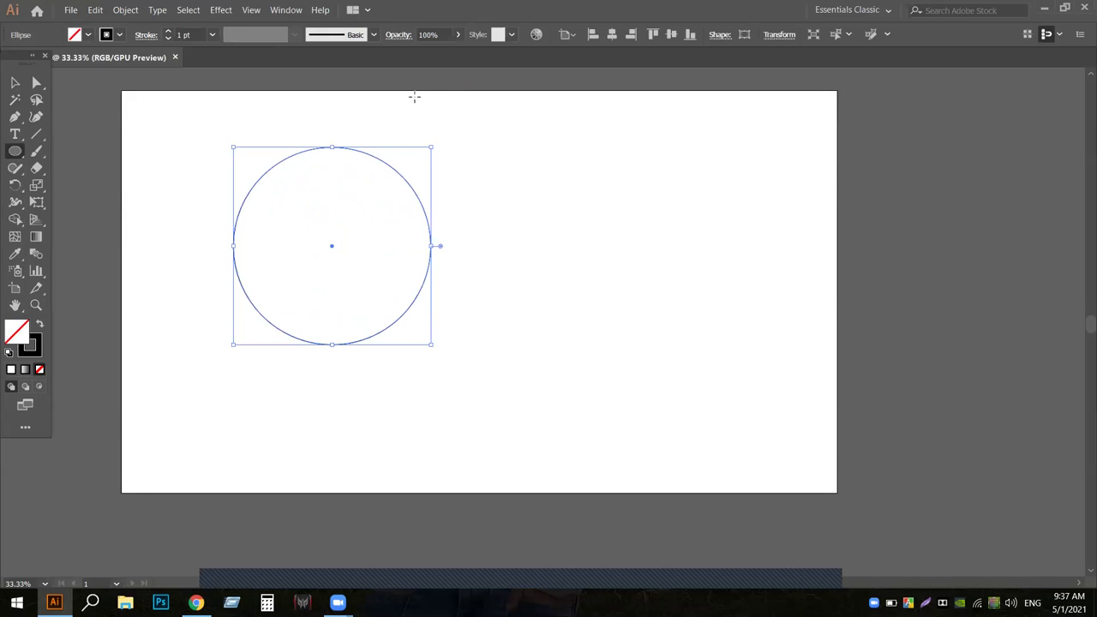
pyautogui.click(14, 82)
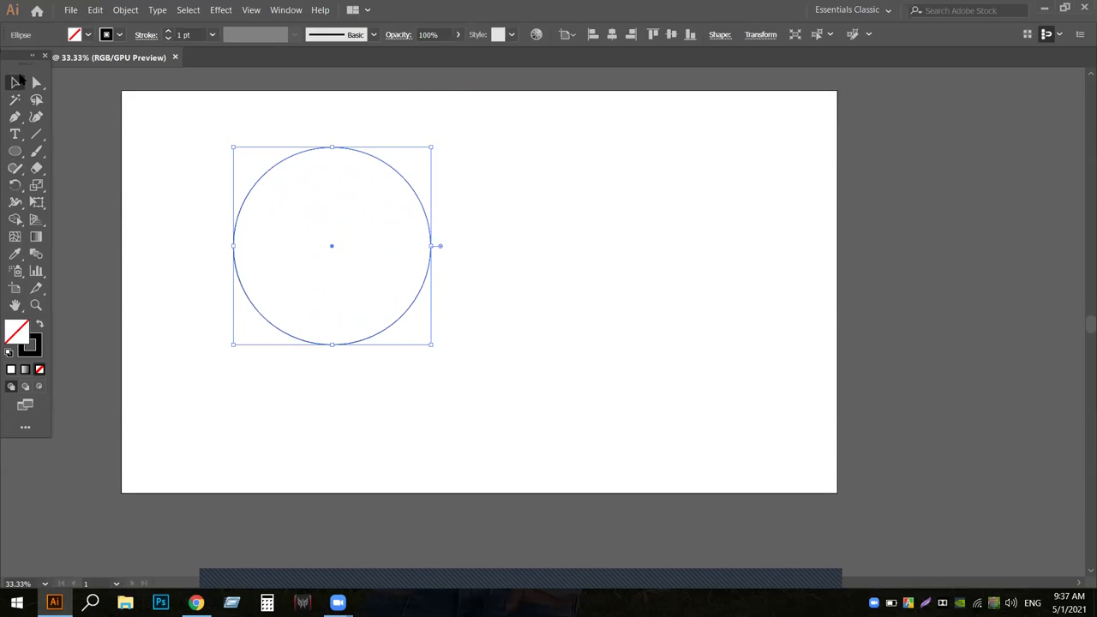
# - Start recording a new action named Action 1 in the Default Actions set
pyautogui.click(280, 10)
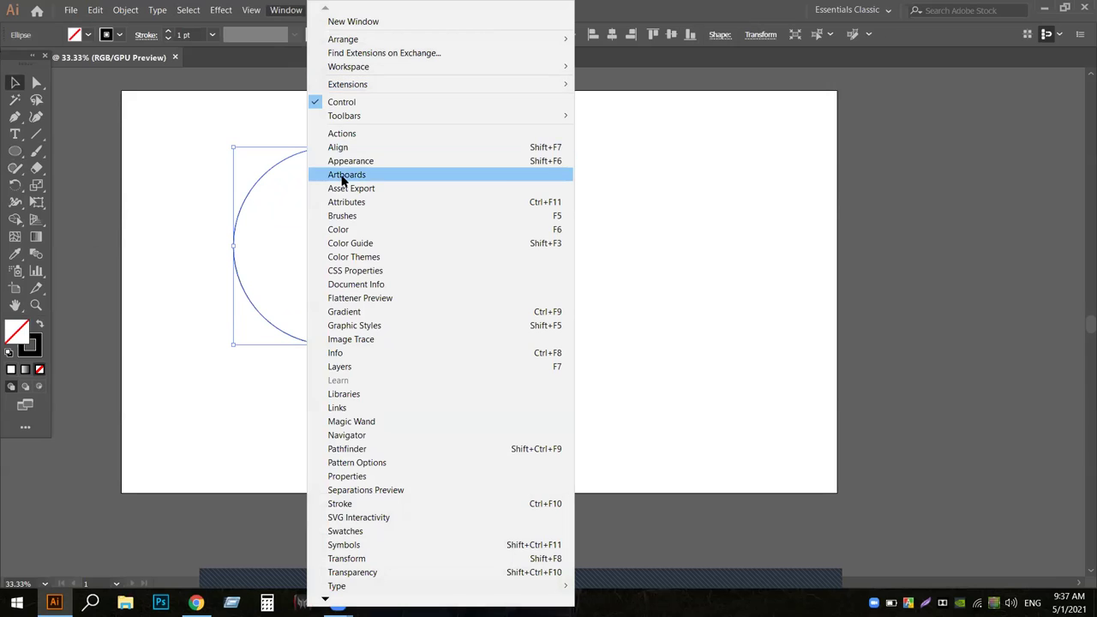
pyautogui.click(341, 136)
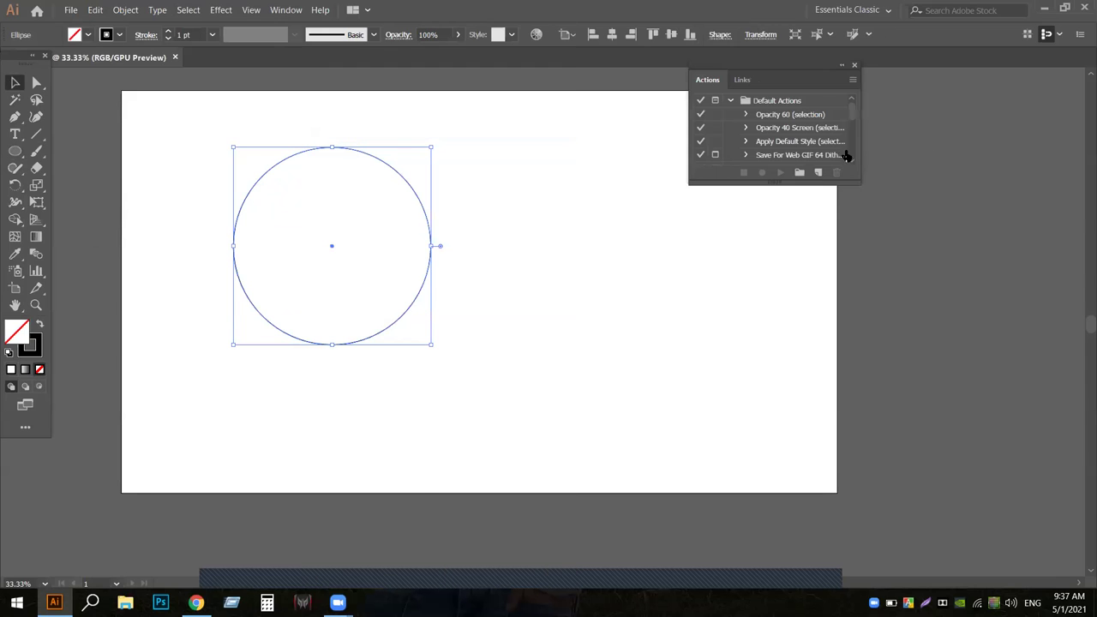
pyautogui.click(818, 173)
pyautogui.click(676, 383)
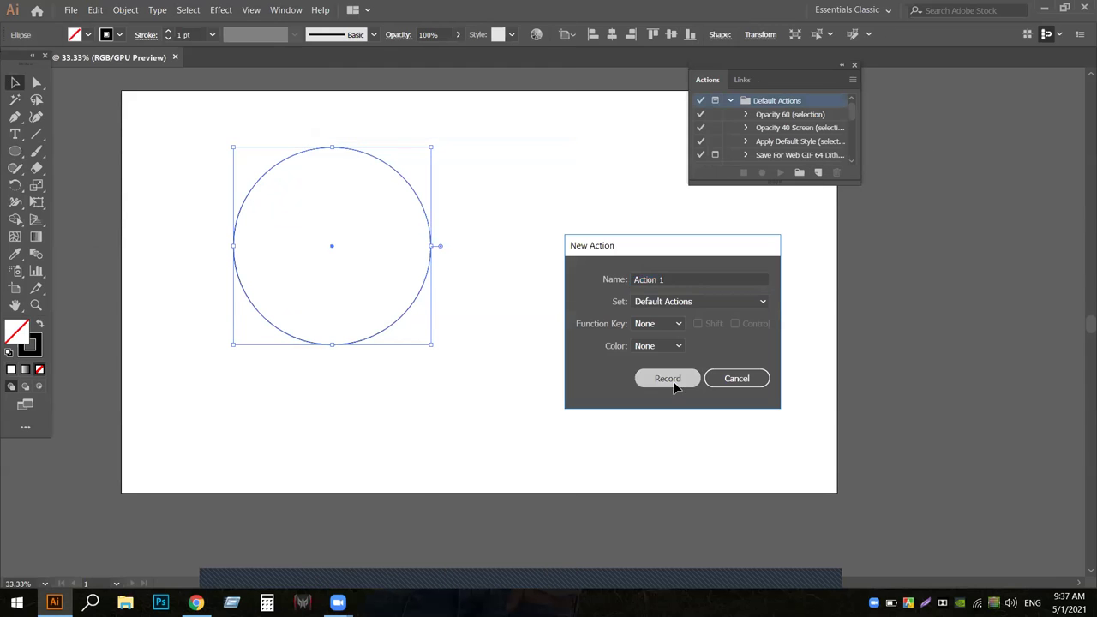
# - Offset the circle's path by -10 px with miter joins and a miter limit of 4, and stop recording the action
pyautogui.click(124, 9)
pyautogui.moveTo(237, 292)
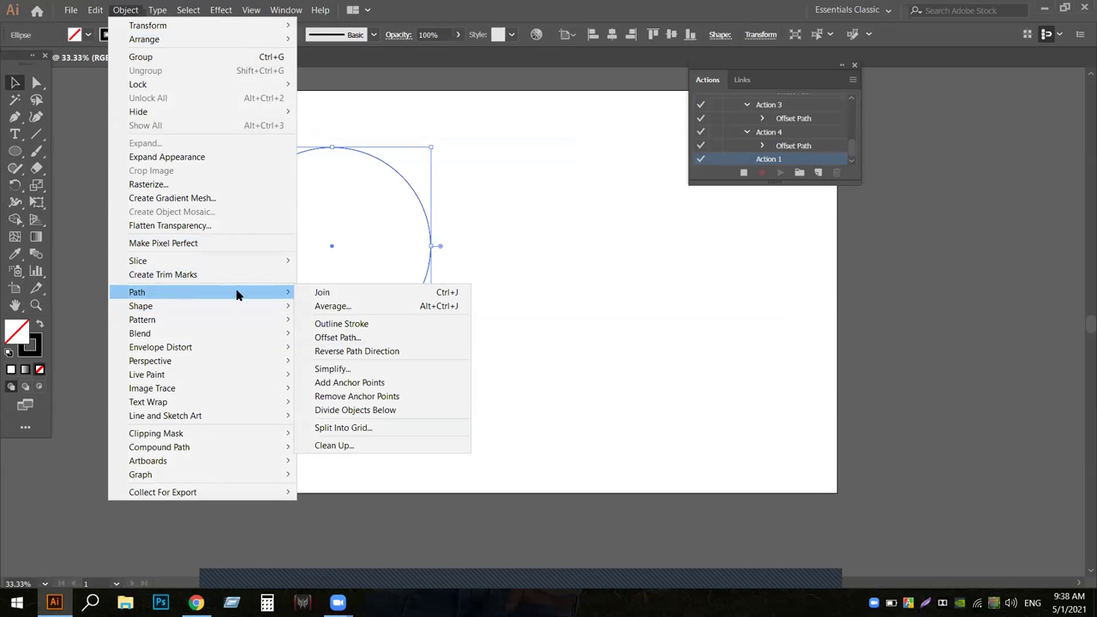
pyautogui.click(317, 340)
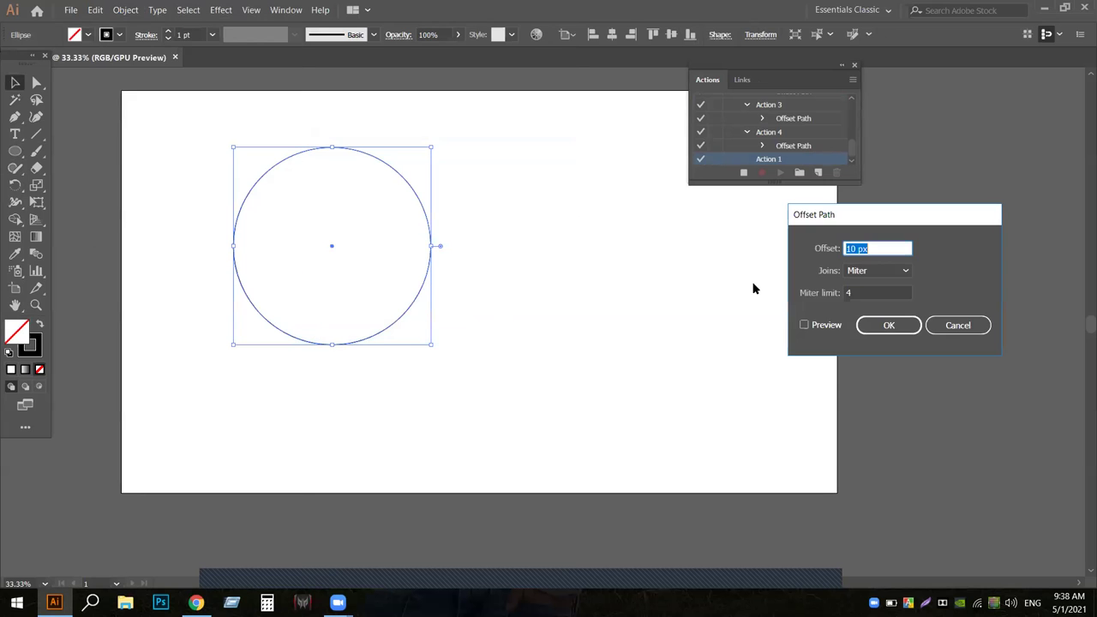
pyautogui.click(848, 249)
pyautogui.click(844, 248)
pyautogui.write('-')
pyautogui.click(805, 325)
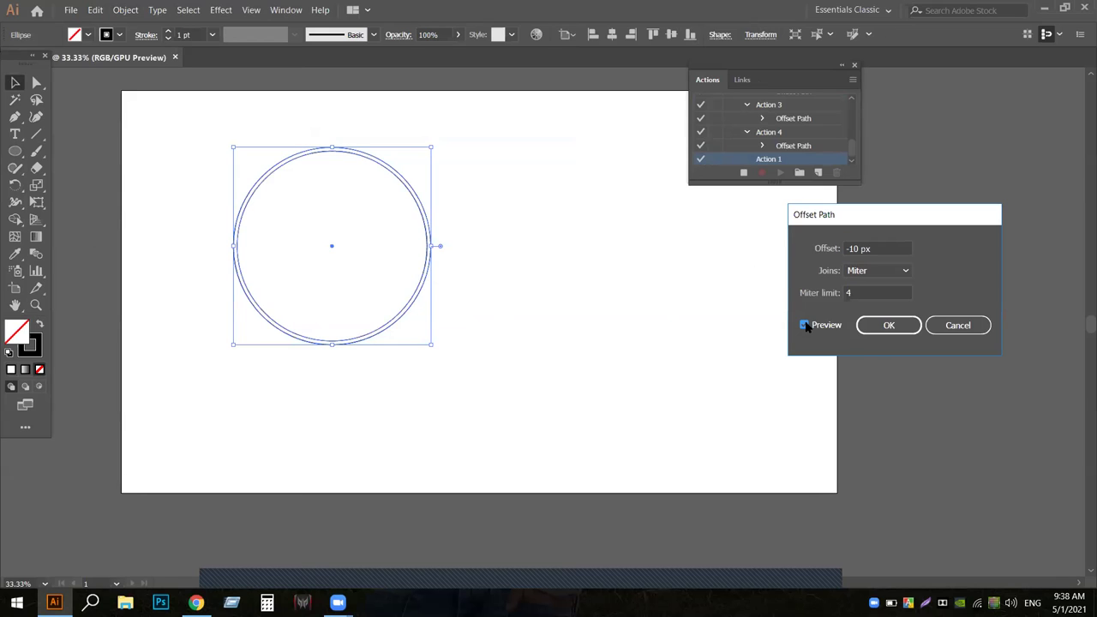
pyautogui.click(885, 327)
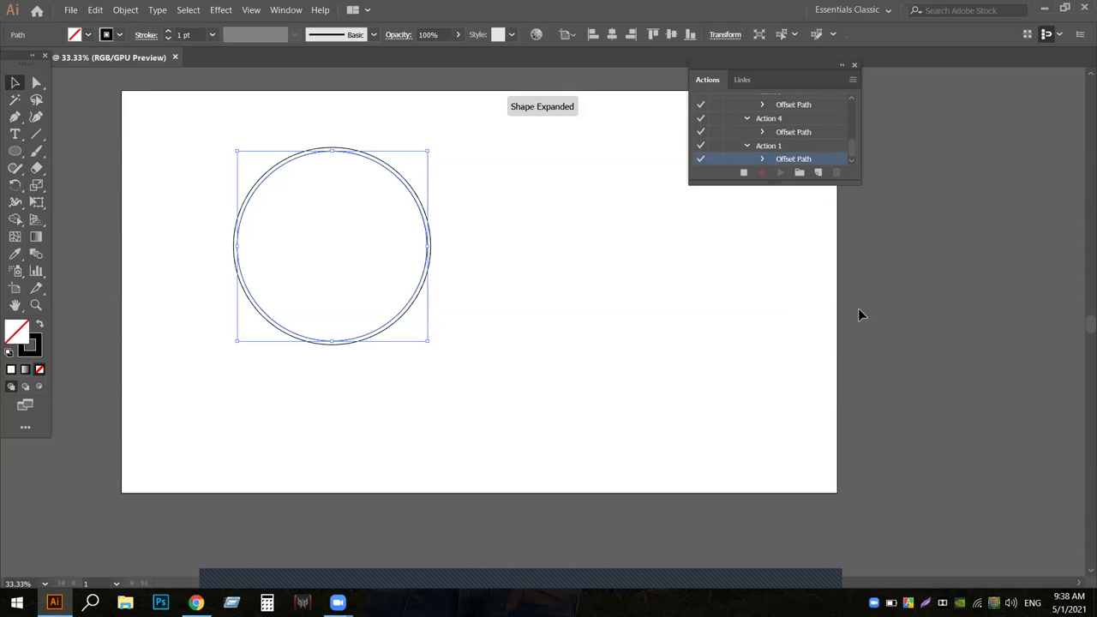
pyautogui.click(743, 172)
# - Play Action 1 eighteen times to build concentric circles inward down to a small centre circle
pyautogui.click(779, 173)
pyautogui.click(778, 173)
pyautogui.click(779, 173)
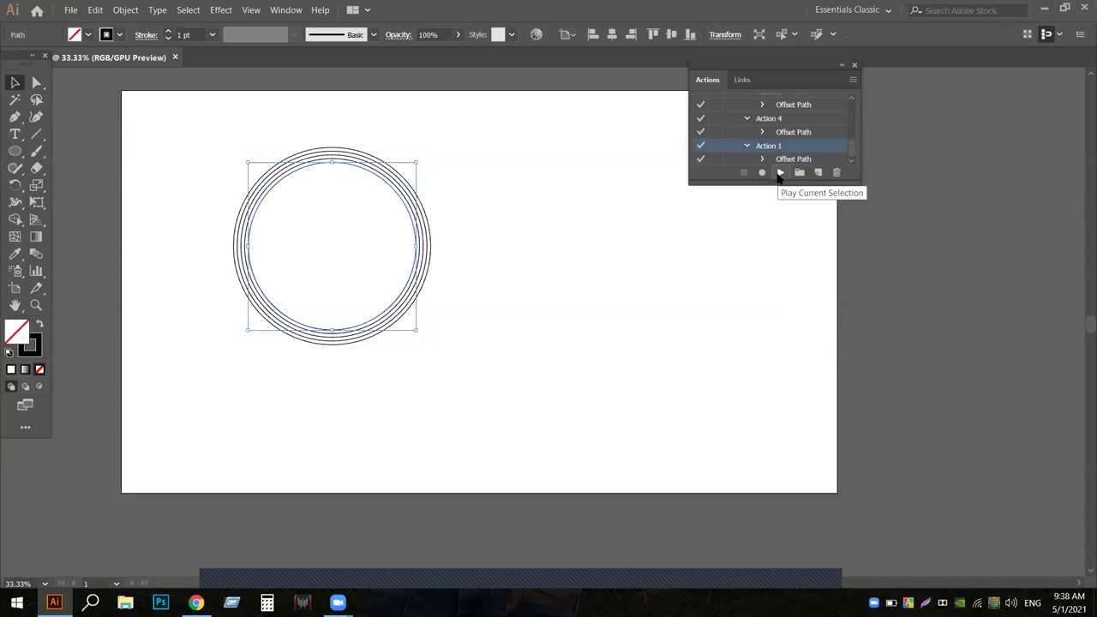
pyautogui.click(779, 173)
pyautogui.click(779, 173)
pyautogui.click(779, 173)
pyautogui.click(778, 173)
pyautogui.click(779, 173)
pyautogui.click(779, 173)
pyautogui.click(778, 173)
pyautogui.click(779, 173)
pyautogui.click(779, 174)
pyautogui.click(779, 173)
pyautogui.click(779, 174)
pyautogui.click(779, 173)
pyautogui.click(779, 173)
pyautogui.click(779, 173)
pyautogui.click(779, 173)
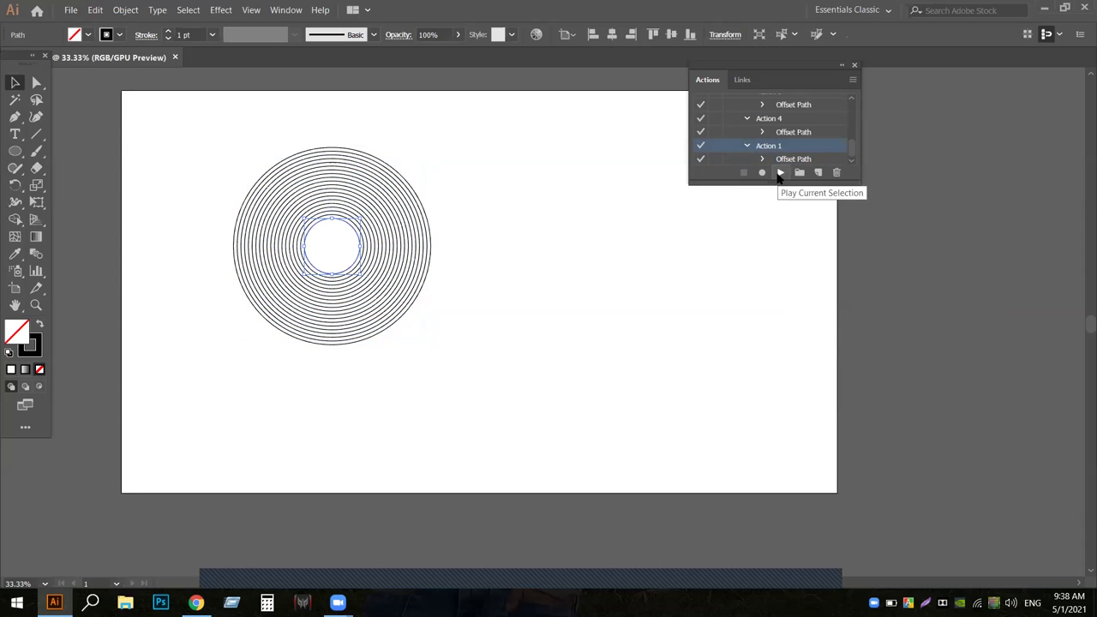
# - Align all the circles at their left edges, move them toward the middle of the artboard, and deselect them
pyautogui.moveTo(147, 128); pyautogui.dragTo(513, 385)
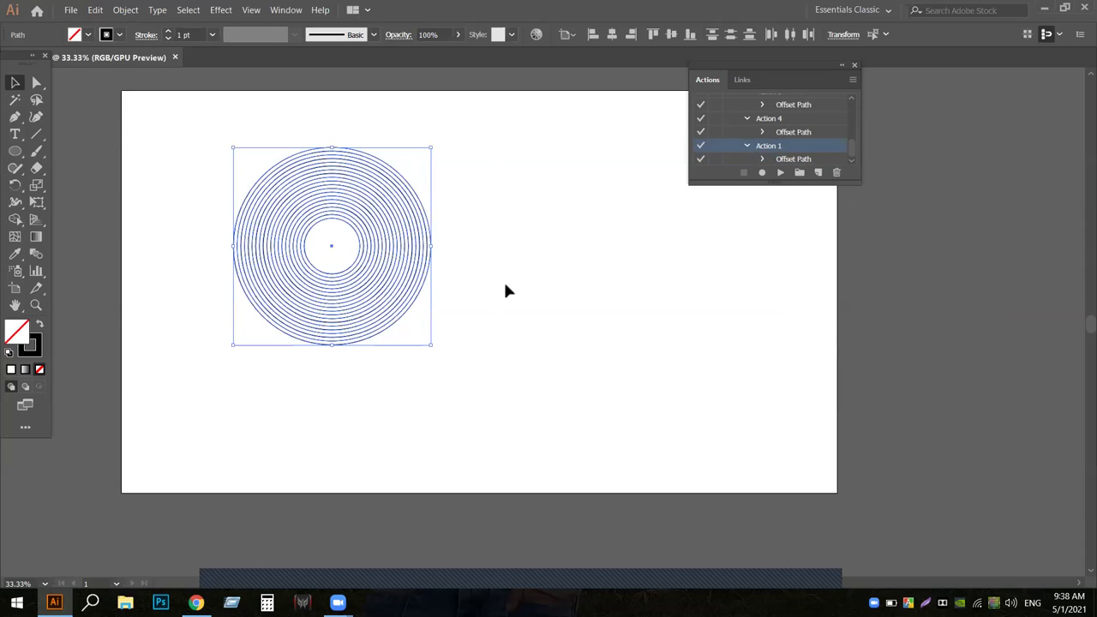
pyautogui.click(591, 36)
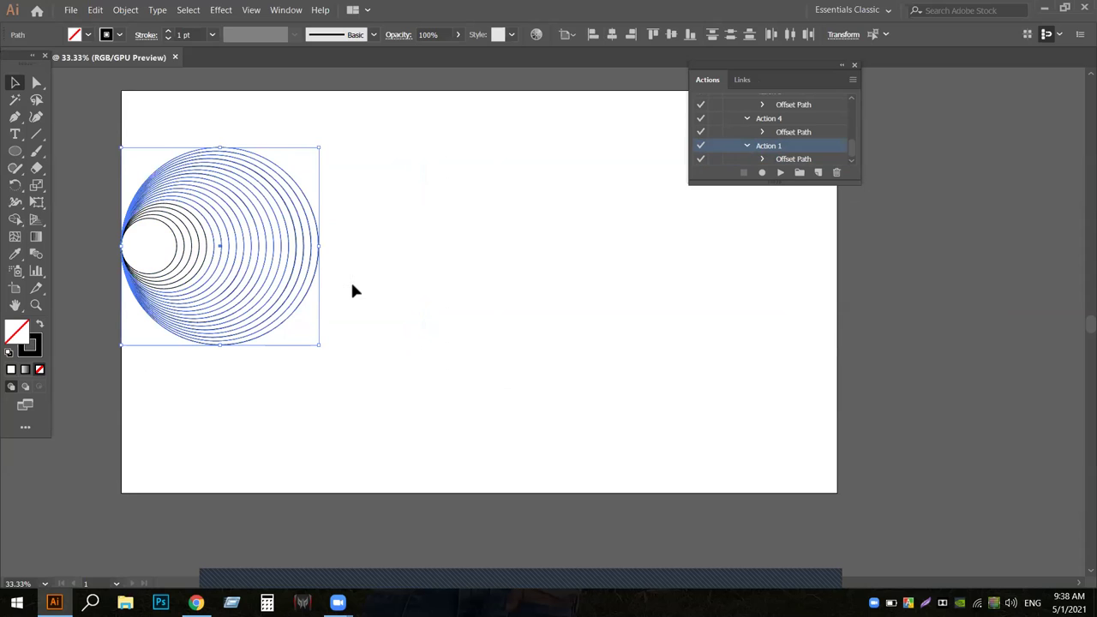
pyautogui.click(456, 245)
pyautogui.moveTo(106, 146); pyautogui.dragTo(364, 432)
pyautogui.moveTo(178, 240); pyautogui.dragTo(375, 281)
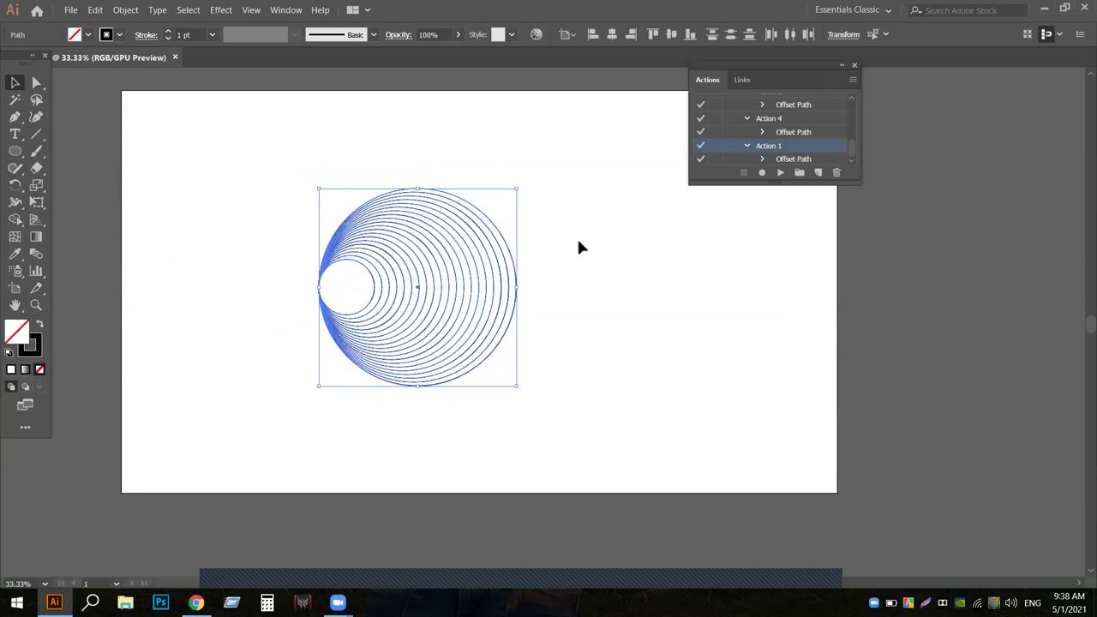
pyautogui.hotkey('ctrl', '=')
pyautogui.hotkey('ctrl', '=')
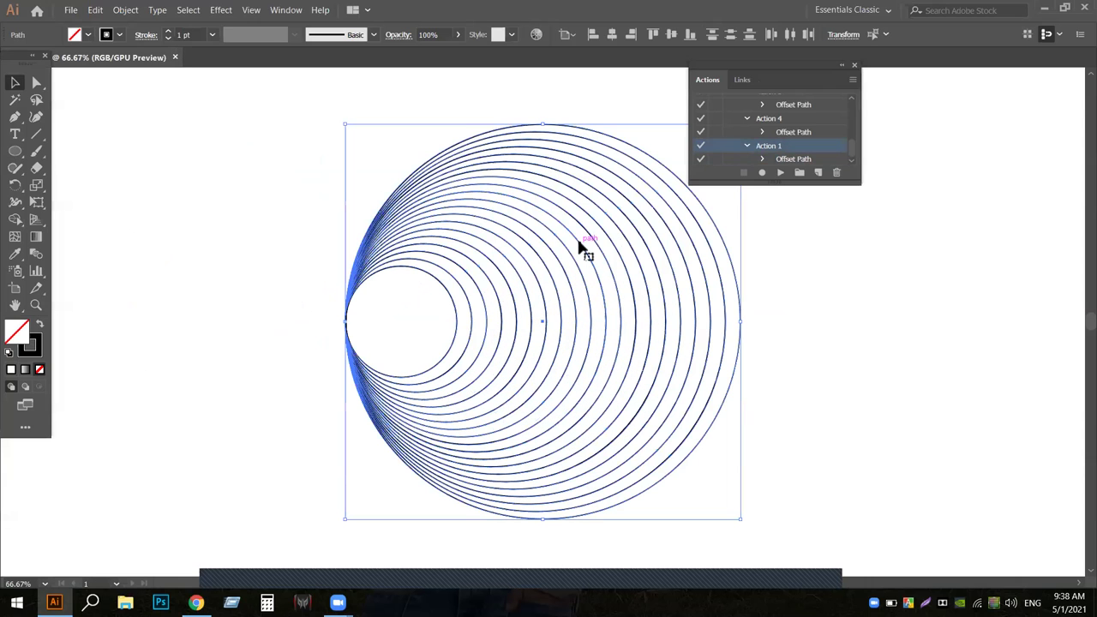
pyautogui.moveTo(209, 209); pyautogui.dragTo(228, 447)
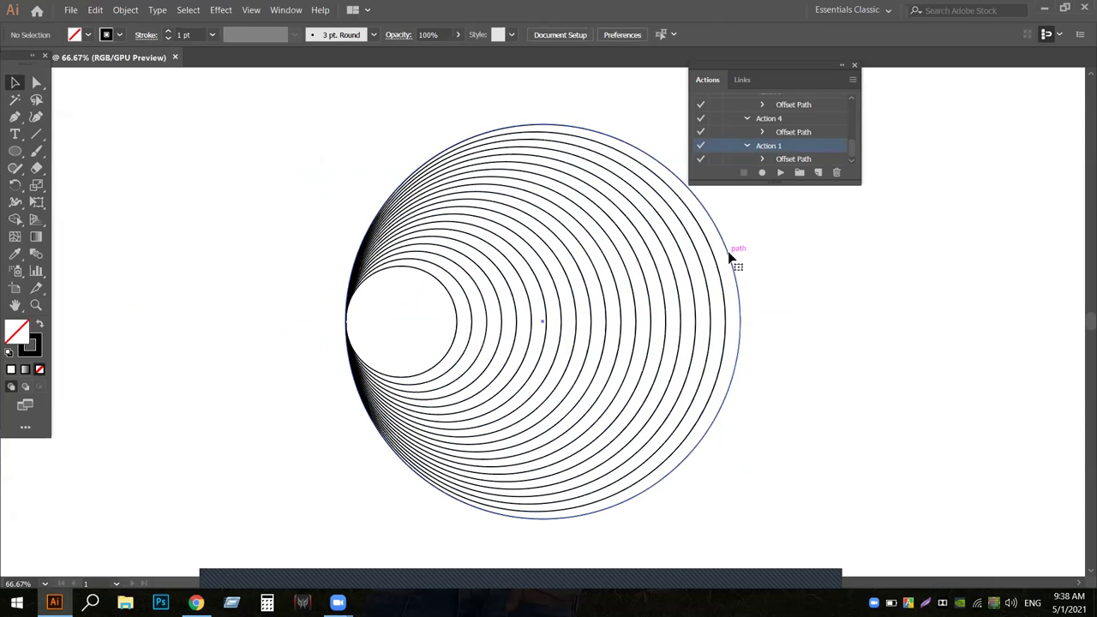
# - Try to fill the outermost crescent in black with Shape Builder while only the largest circle is selected, and undo the fill
pyautogui.click(732, 260)
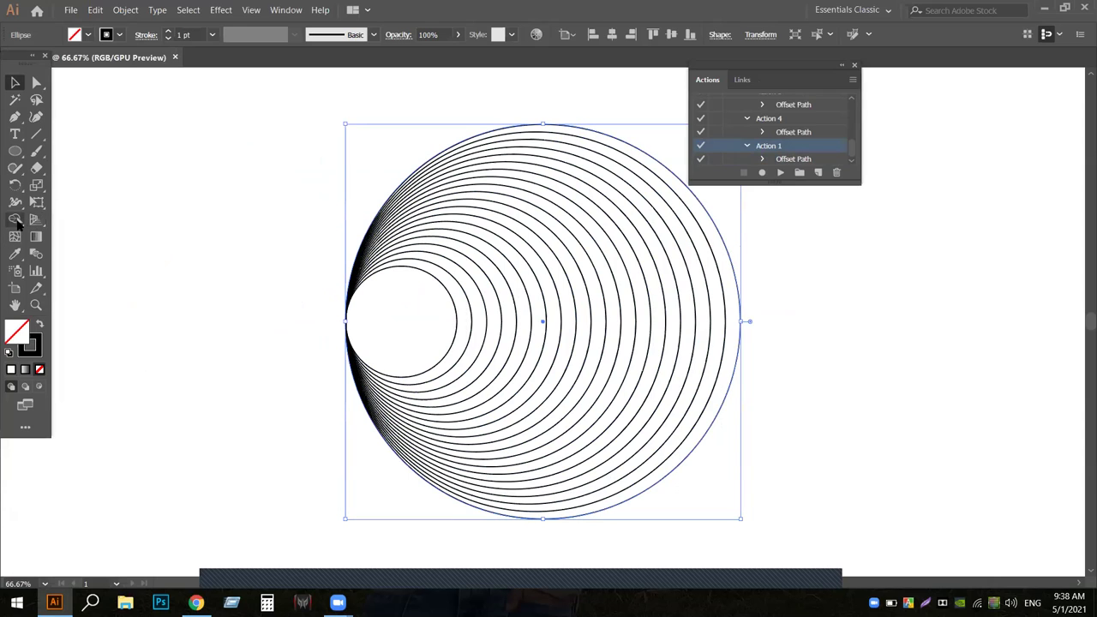
pyautogui.click(15, 220)
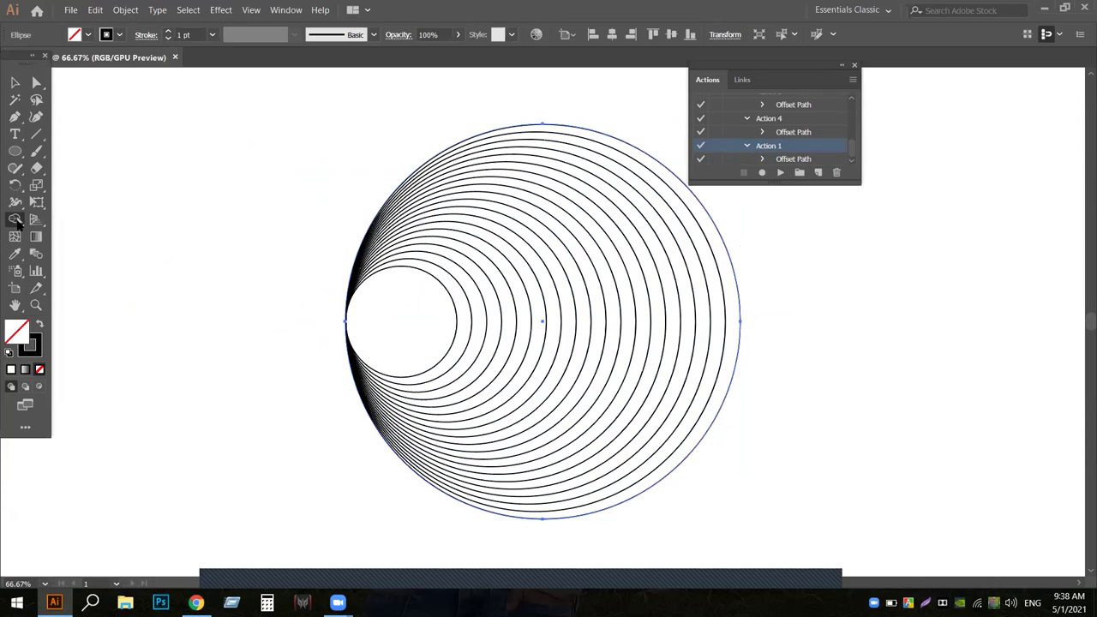
pyautogui.click(88, 35)
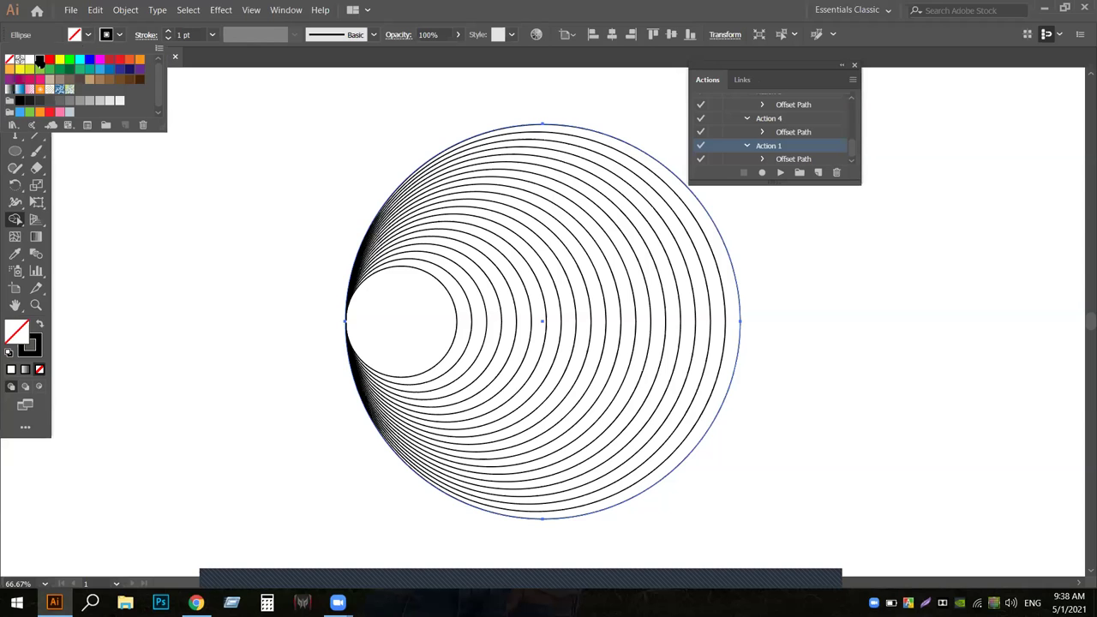
pyautogui.click(40, 60)
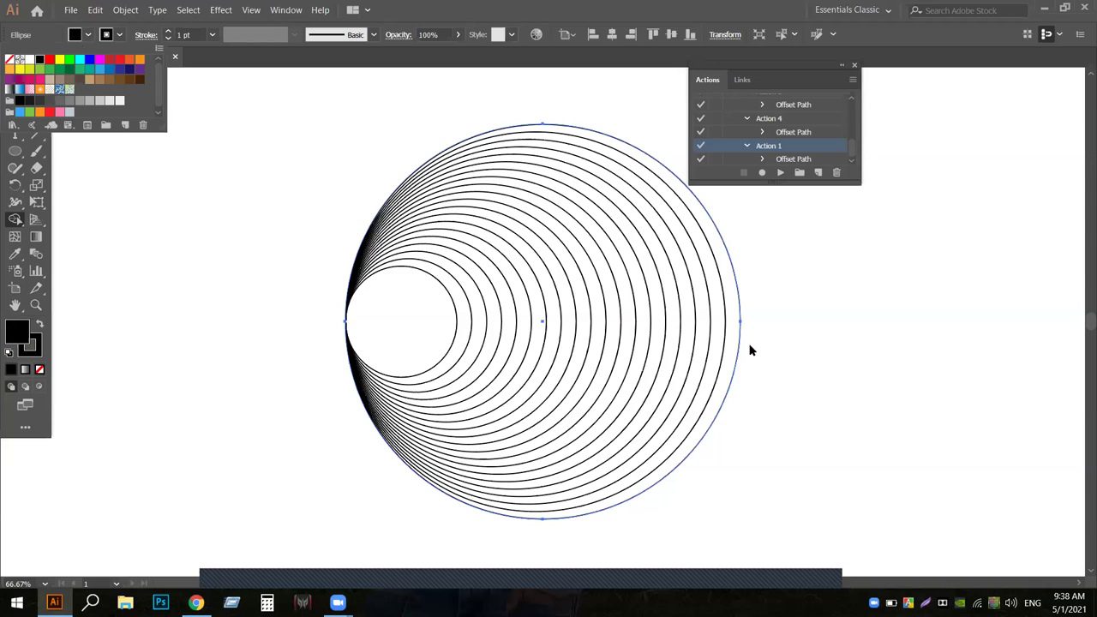
pyautogui.click(735, 302)
pyautogui.moveTo(735, 301); pyautogui.dragTo(739, 317)
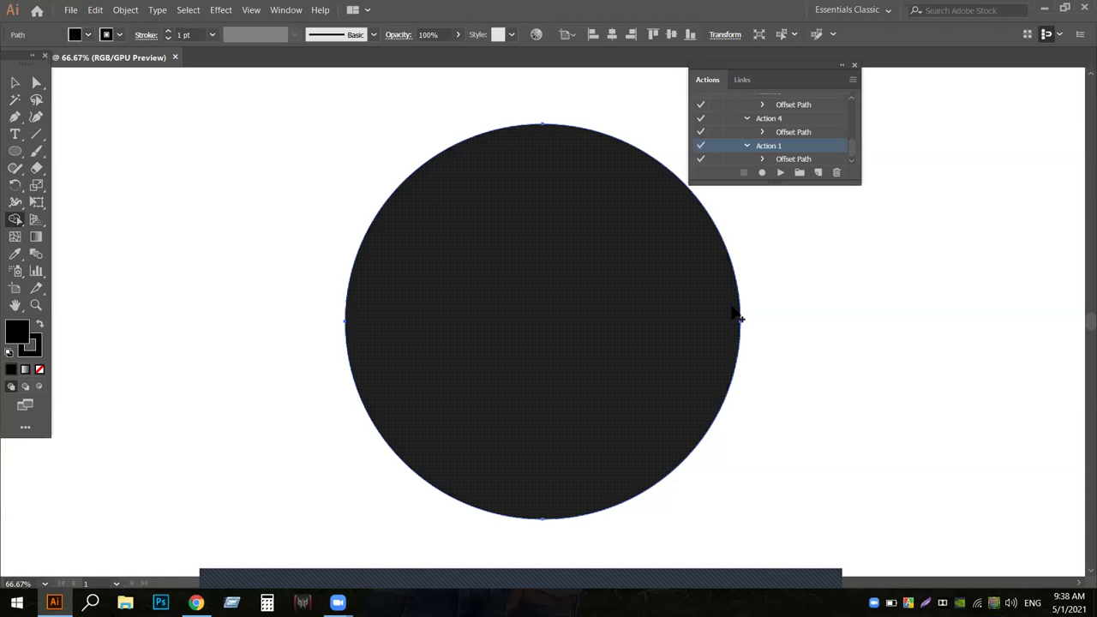
pyautogui.hotkey('ctrl', 'z')
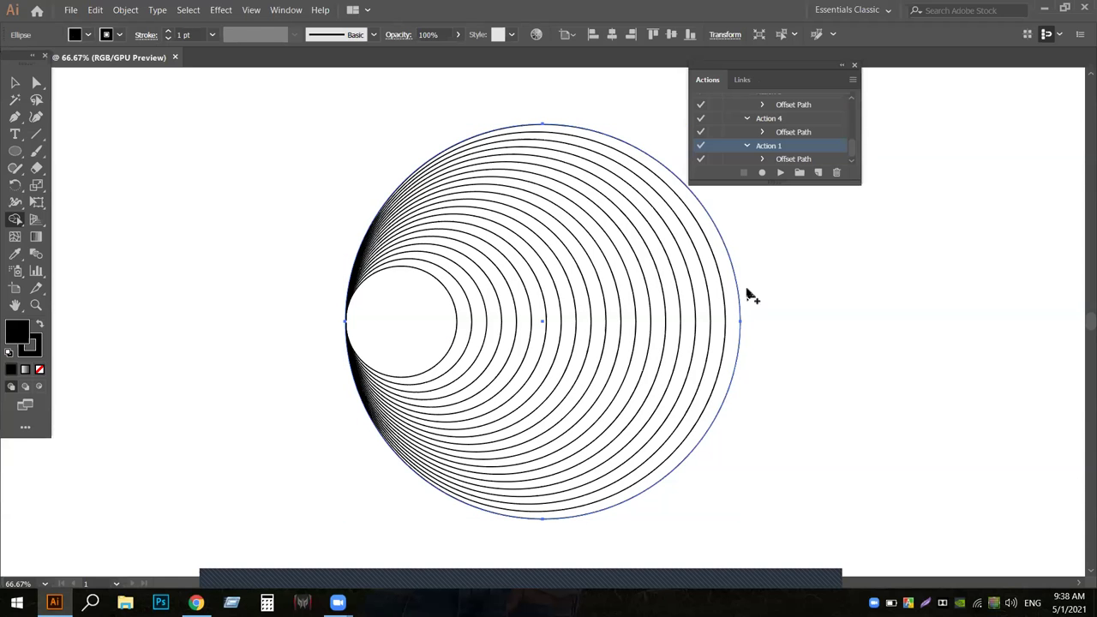
pyautogui.moveTo(787, 308)
pyautogui.mouseDown()
pyautogui.moveTo(338, 176)
pyautogui.moveTo(555, 247)
pyautogui.mouseUp()
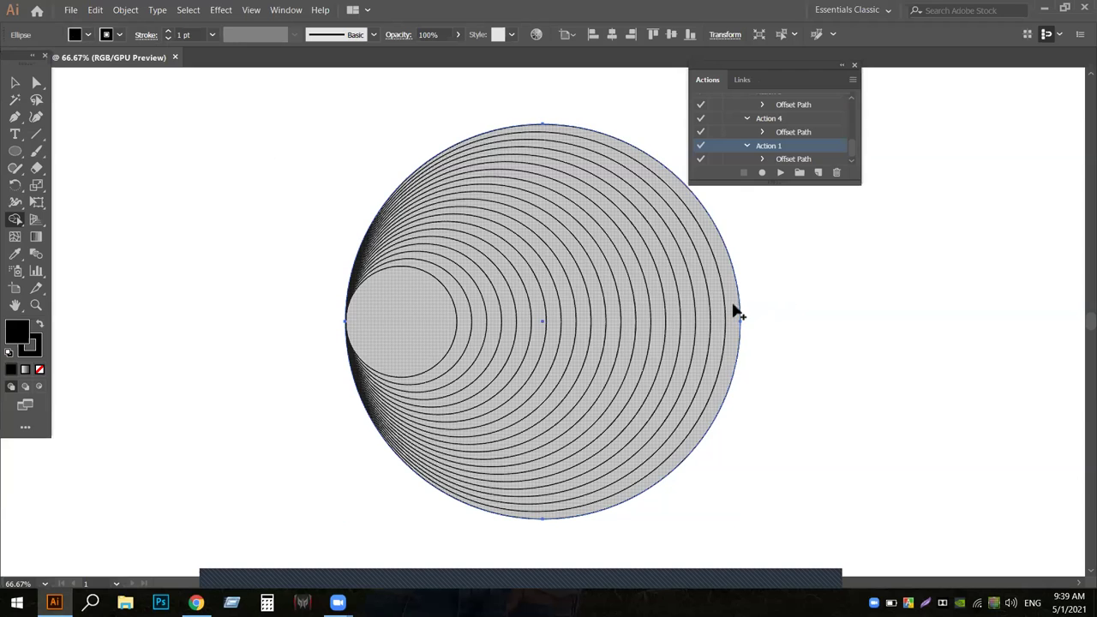
pyautogui.click(14, 81)
pyautogui.click(277, 203)
pyautogui.moveTo(286, 215); pyautogui.dragTo(536, 472)
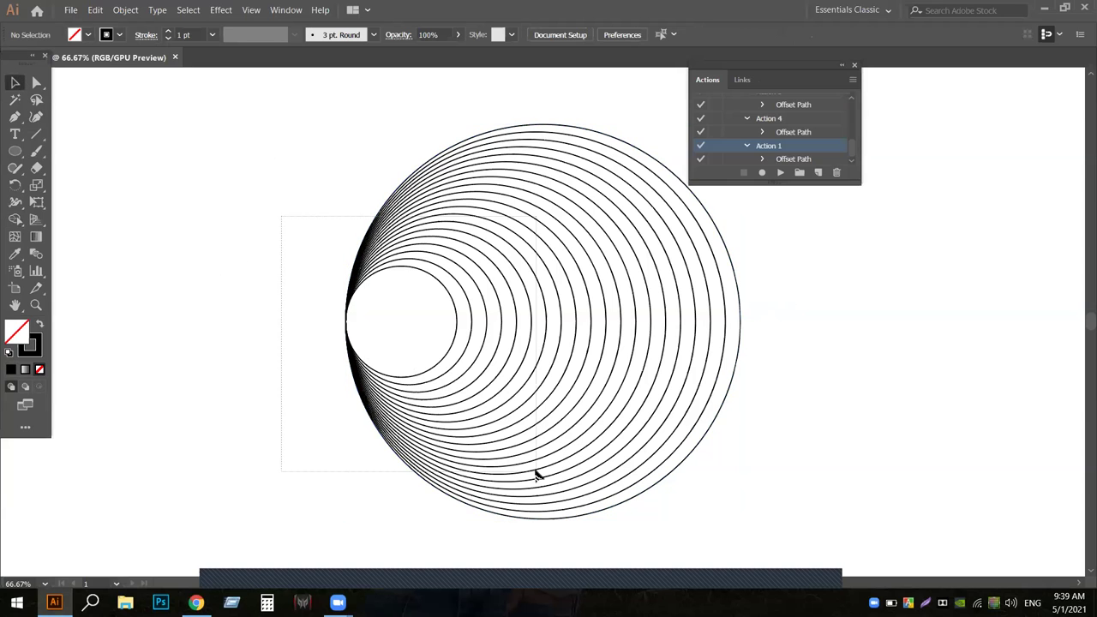
pyautogui.rightClick(492, 388)
pyautogui.click(932, 295)
pyautogui.click(933, 295)
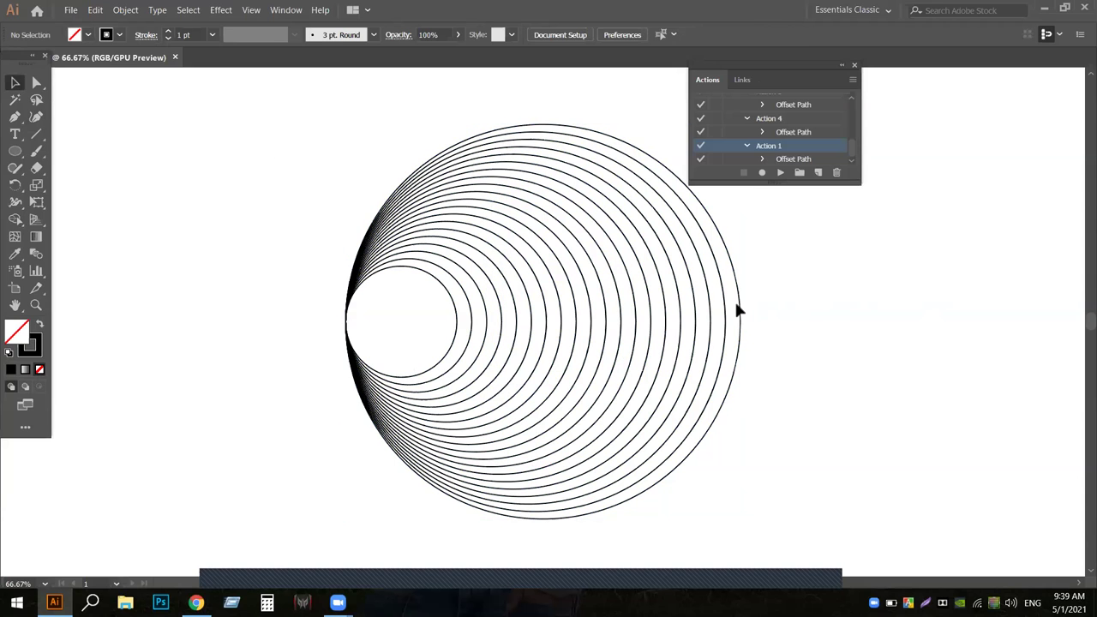
# - Select the largest circle again and set the Shape Builder tool's fill color to black
pyautogui.click(739, 301)
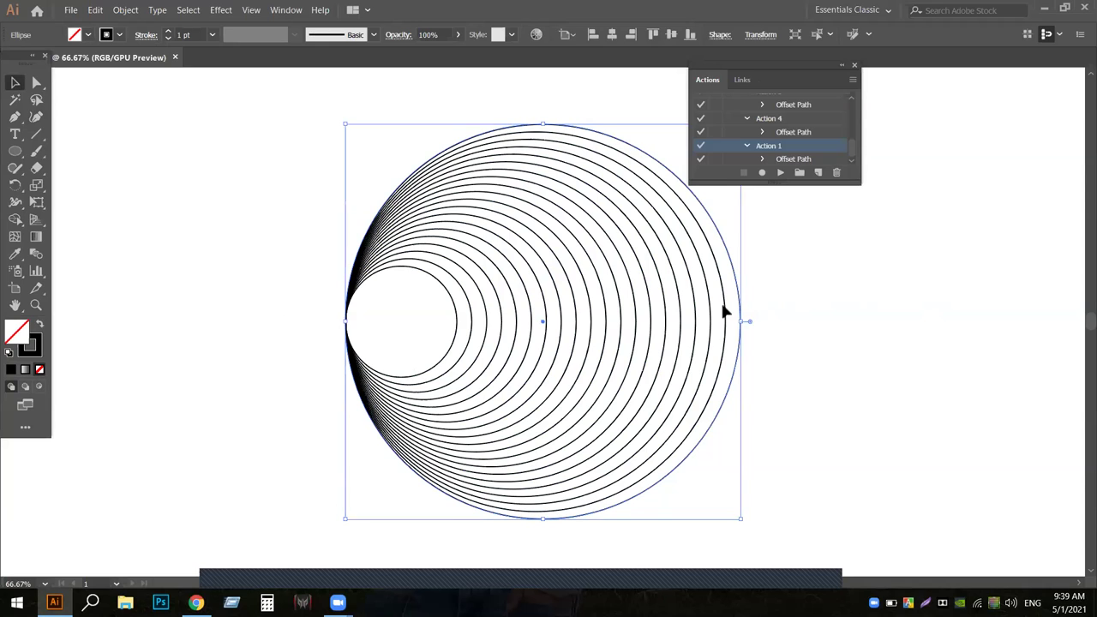
pyautogui.click(728, 307)
pyautogui.click(743, 311)
pyautogui.click(744, 312)
pyautogui.click(15, 219)
pyautogui.click(87, 34)
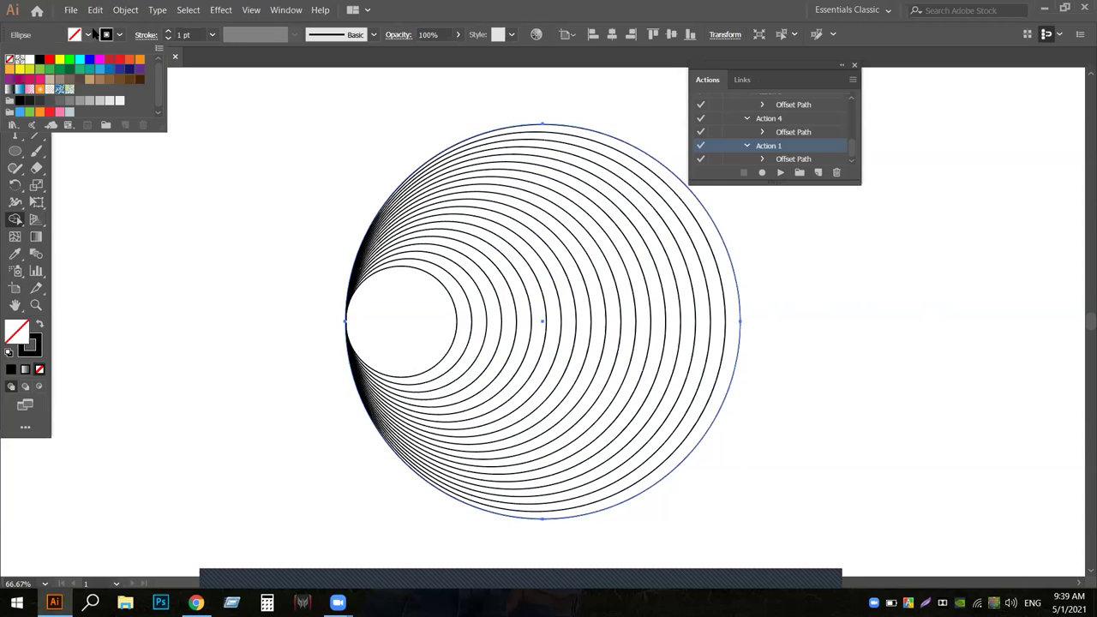
pyautogui.click(37, 62)
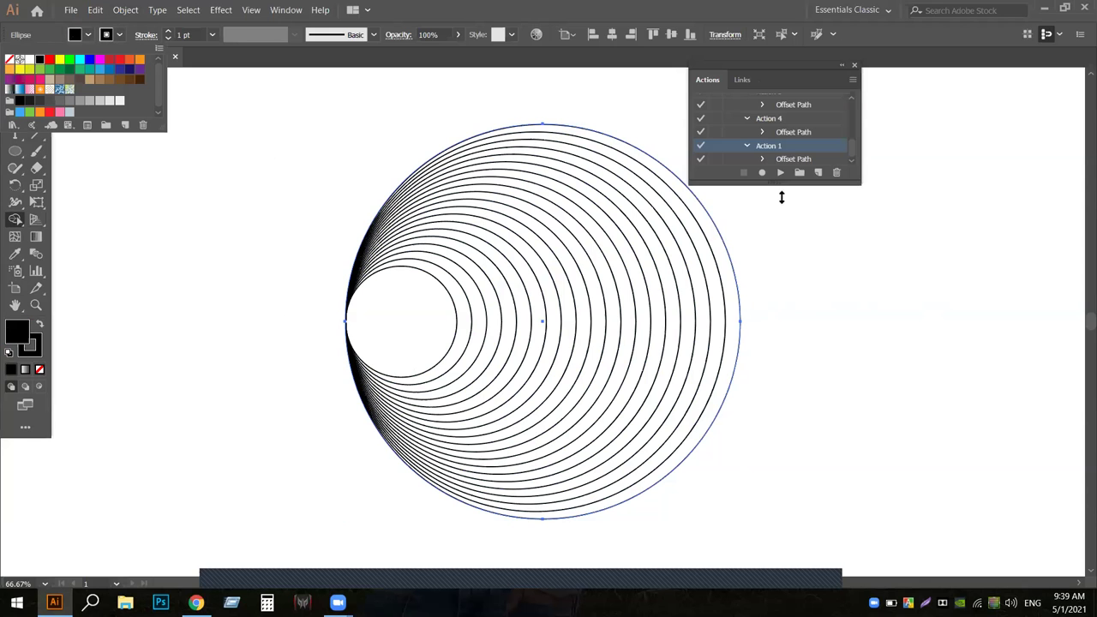
pyautogui.click(850, 274)
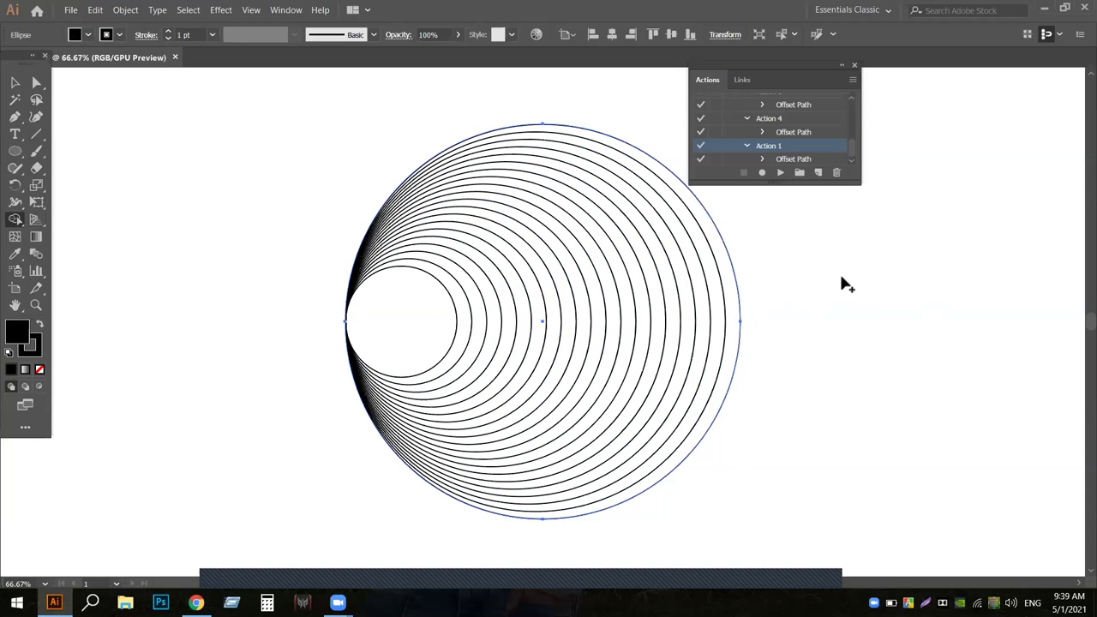
pyautogui.click(15, 81)
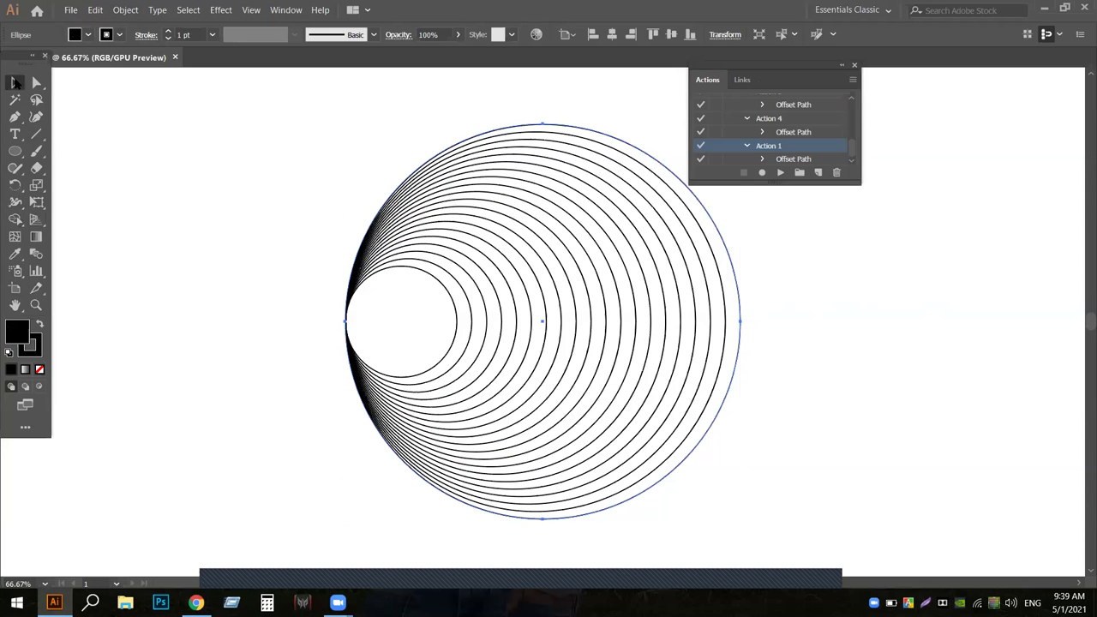
# - Select all the nested circles and fill the outermost crescent in black with Shape Builder
pyautogui.click(156, 134)
pyautogui.moveTo(231, 180); pyautogui.dragTo(737, 511)
pyautogui.click(16, 220)
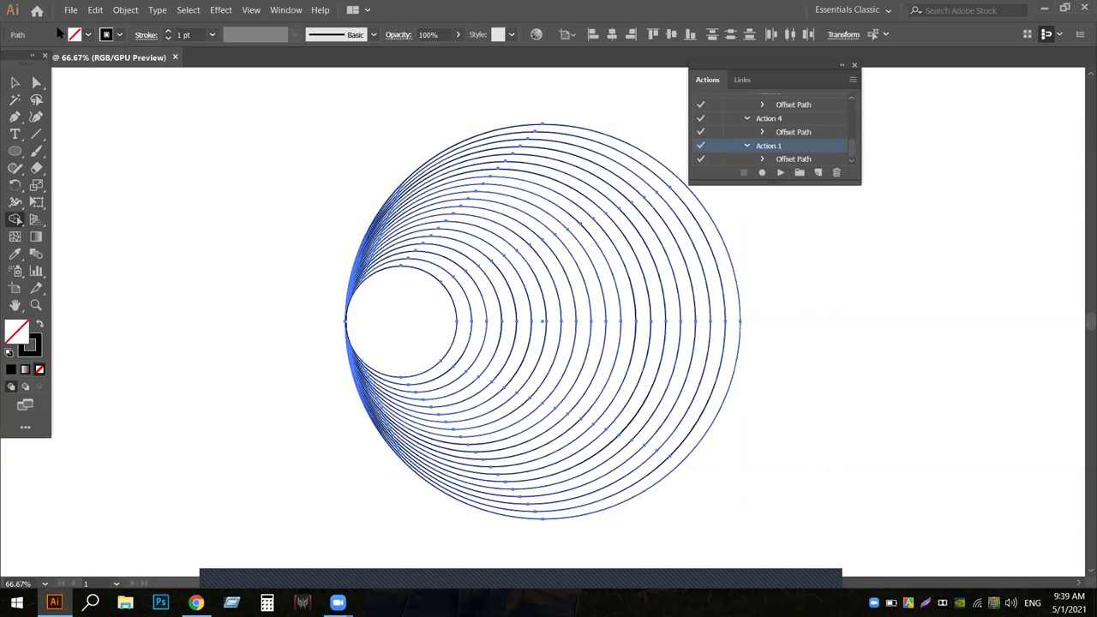
pyautogui.click(87, 34)
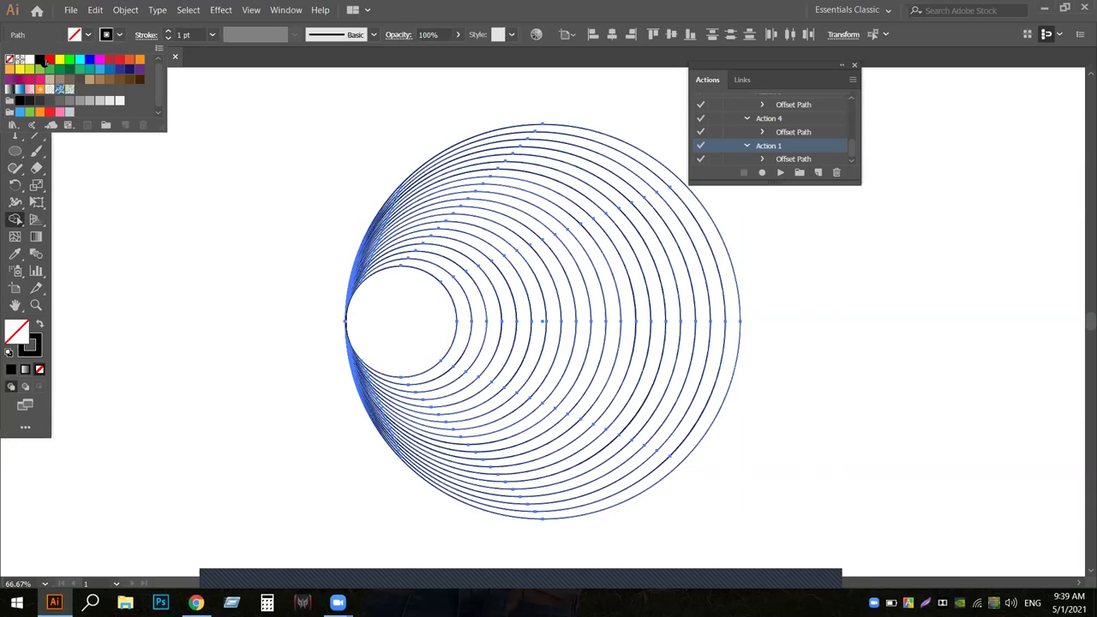
pyautogui.click(39, 59)
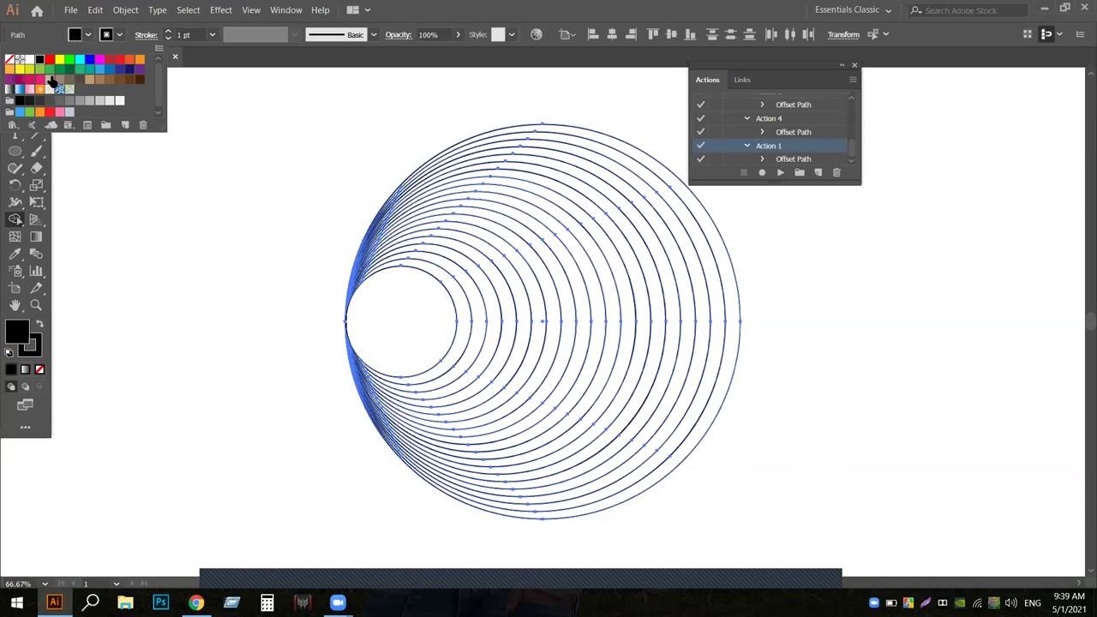
pyautogui.click(735, 318)
# - Fill the third crescent from the outside in red and the fifth in bright green with Shape Builder
pyautogui.press('Right')
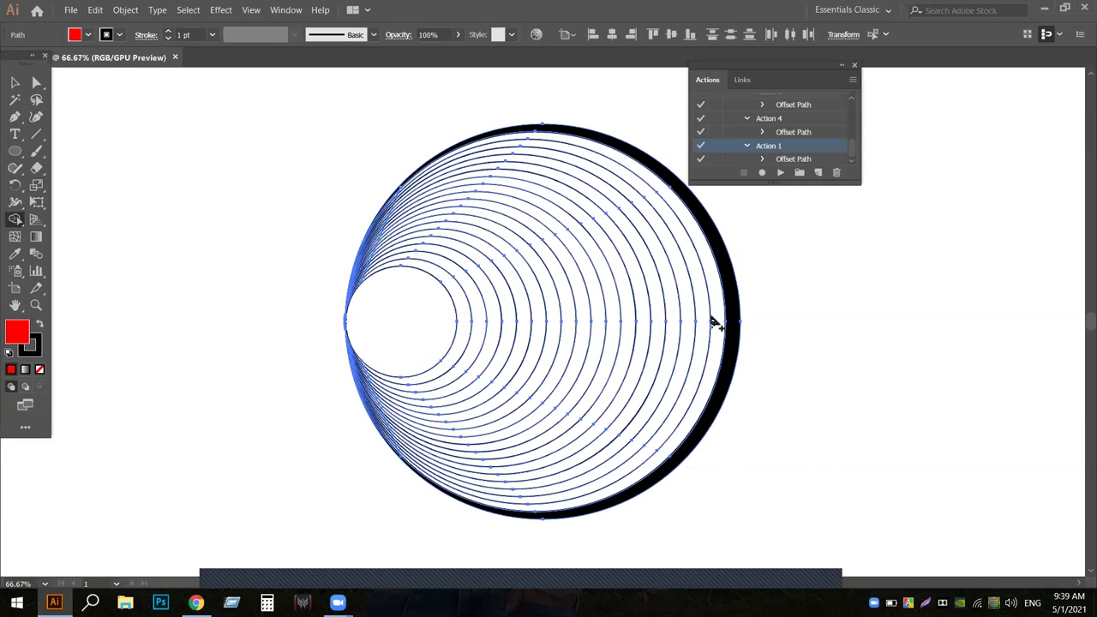
pyautogui.click(708, 324)
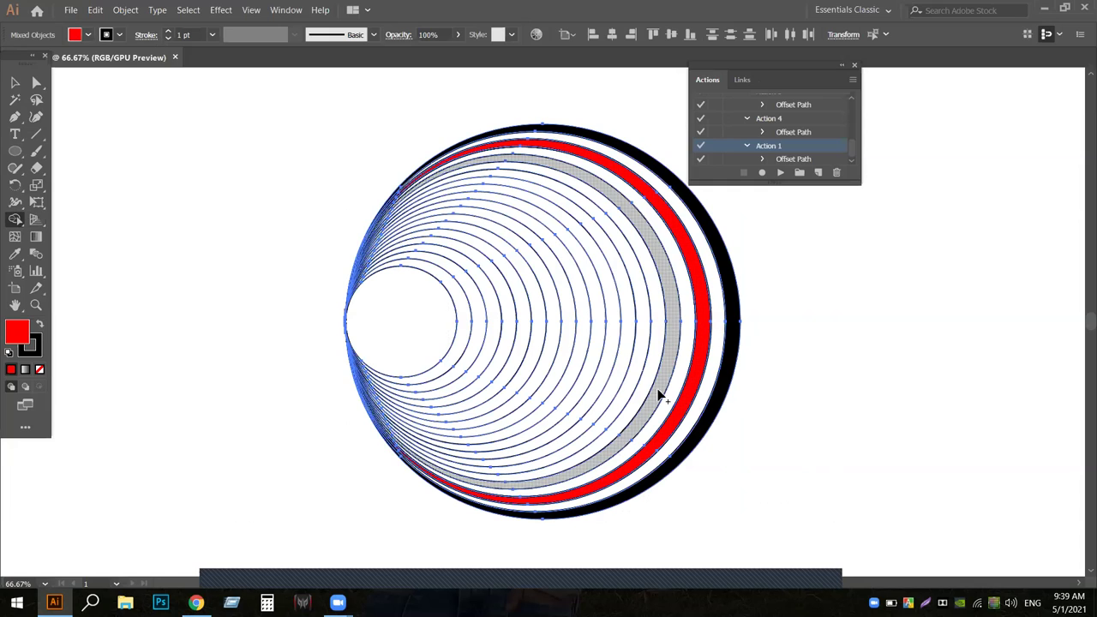
pyautogui.press('Right')
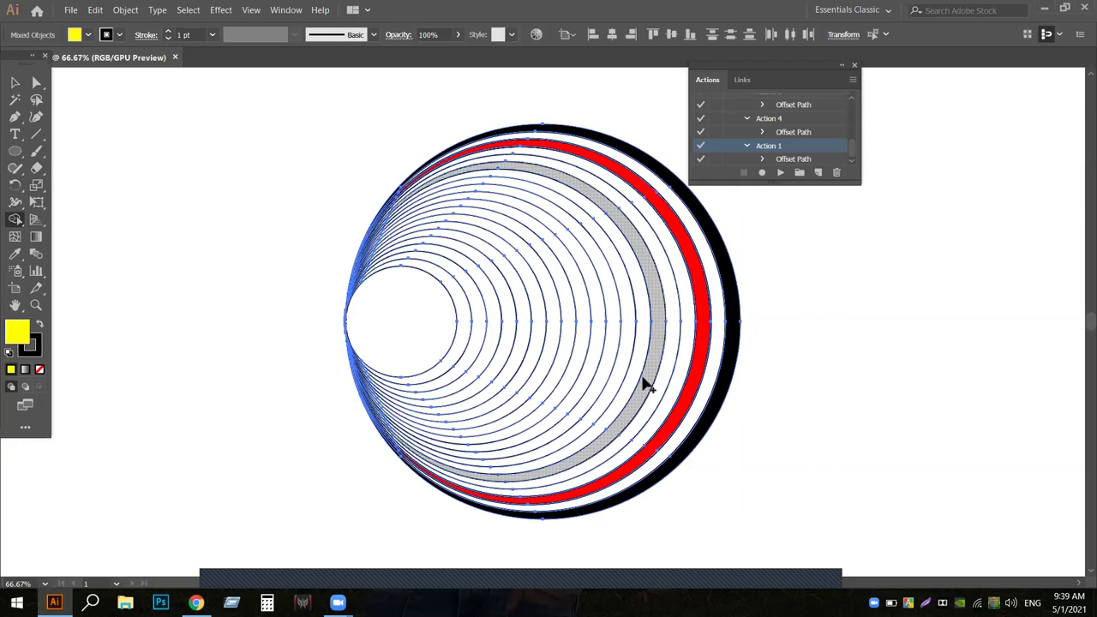
pyautogui.press('Right')
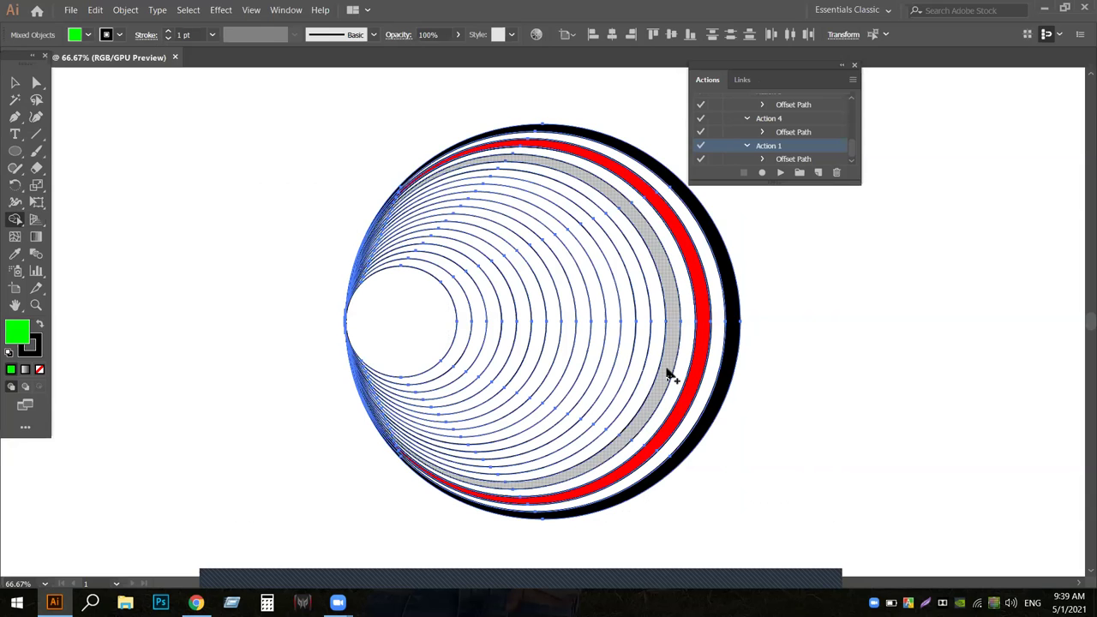
pyautogui.click(666, 357)
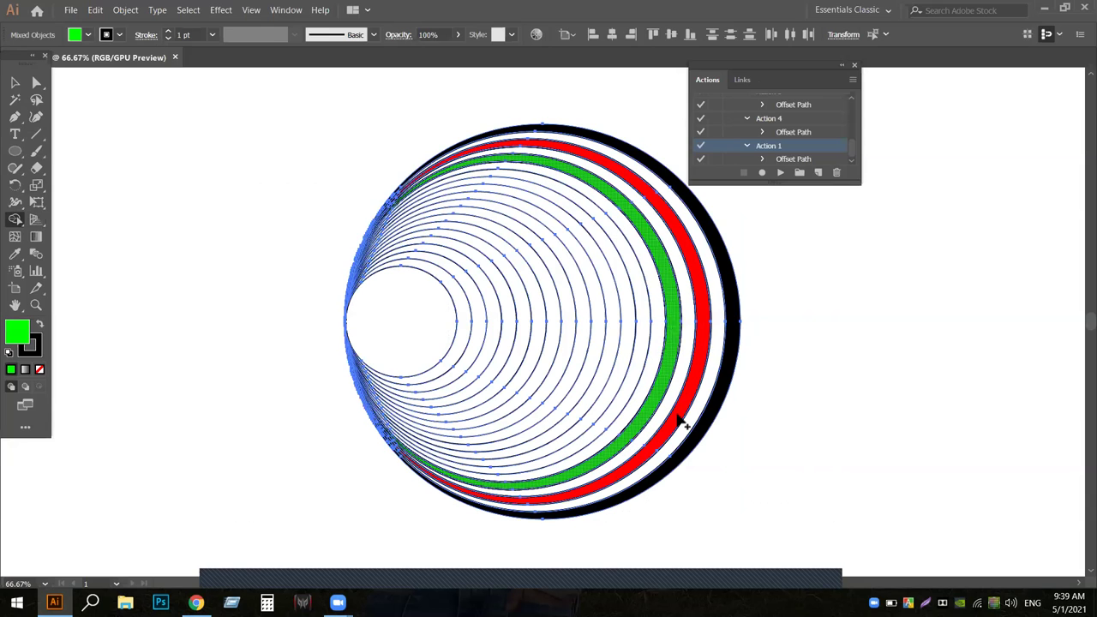
# - Fill the seventh crescent from the outside in blue, the ninth in magenta and the eleventh in dark red with Shape Builder
pyautogui.press('Right')
pyautogui.press('Right')
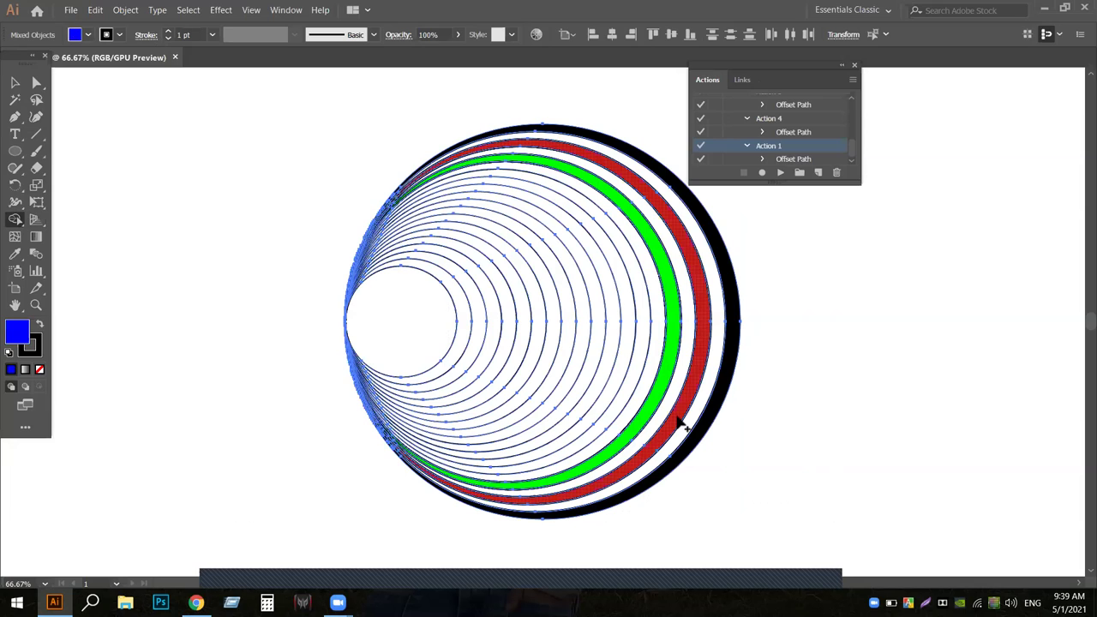
pyautogui.click(645, 321)
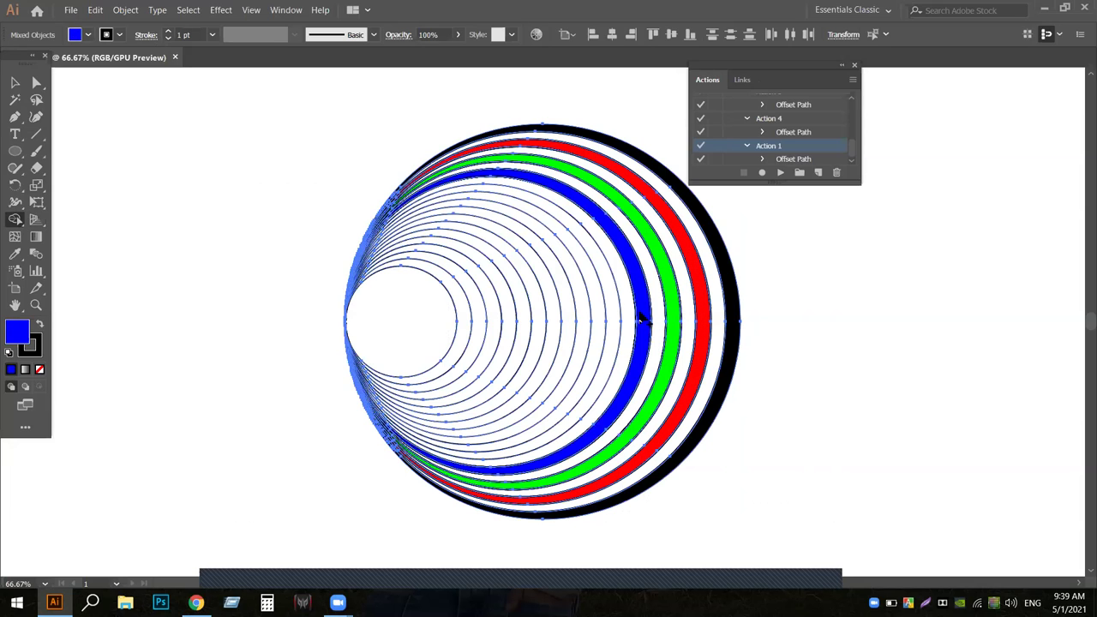
pyautogui.press('Right')
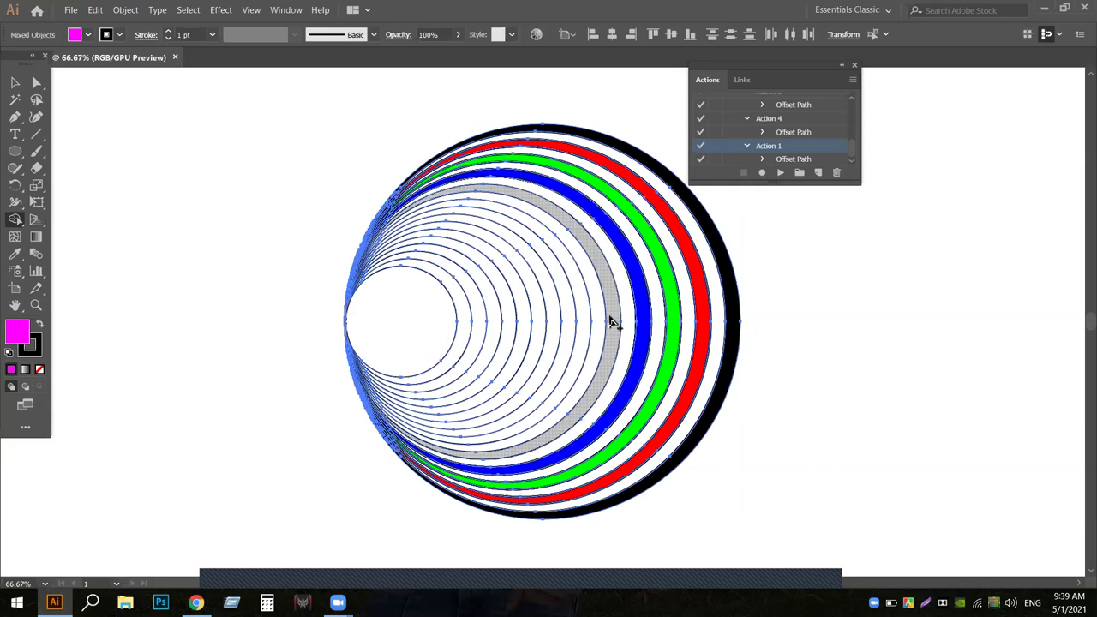
pyautogui.click(616, 308)
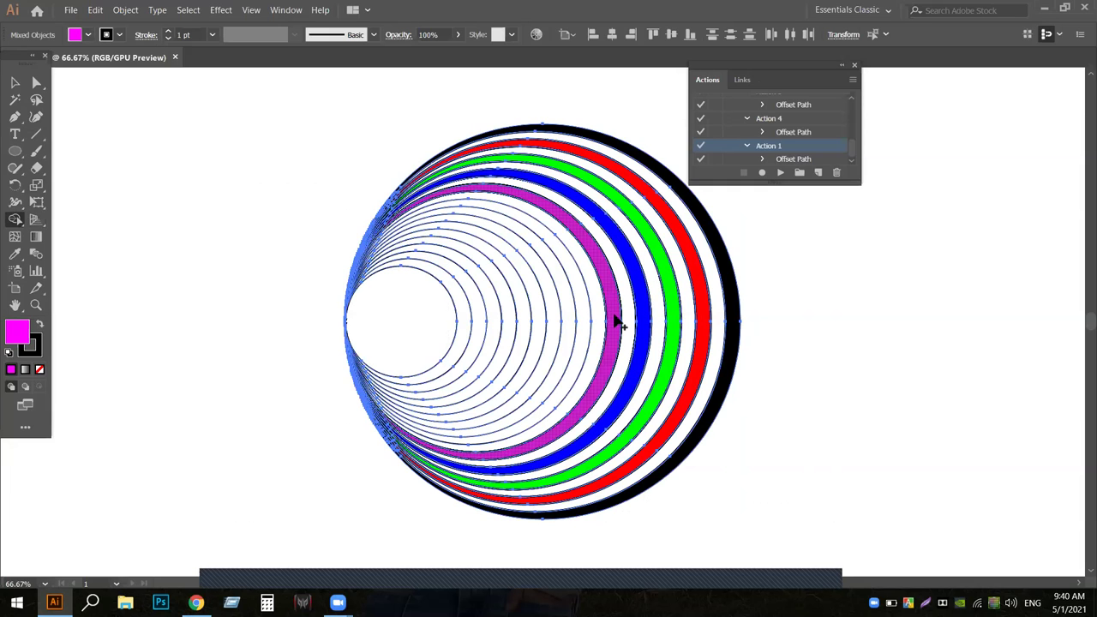
pyautogui.press('Left')
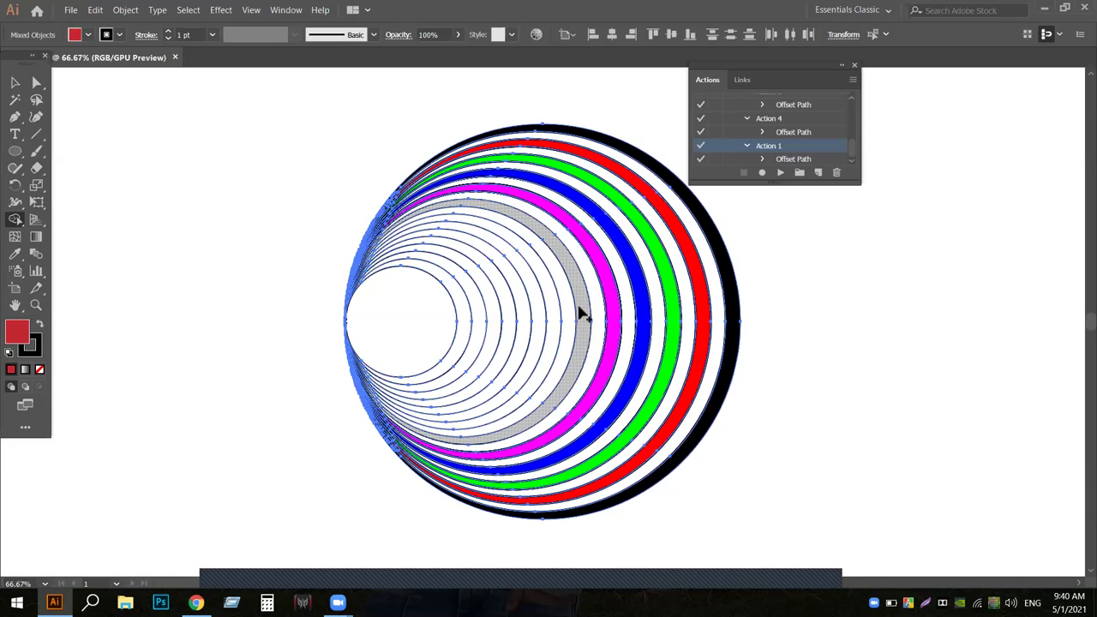
pyautogui.click(582, 313)
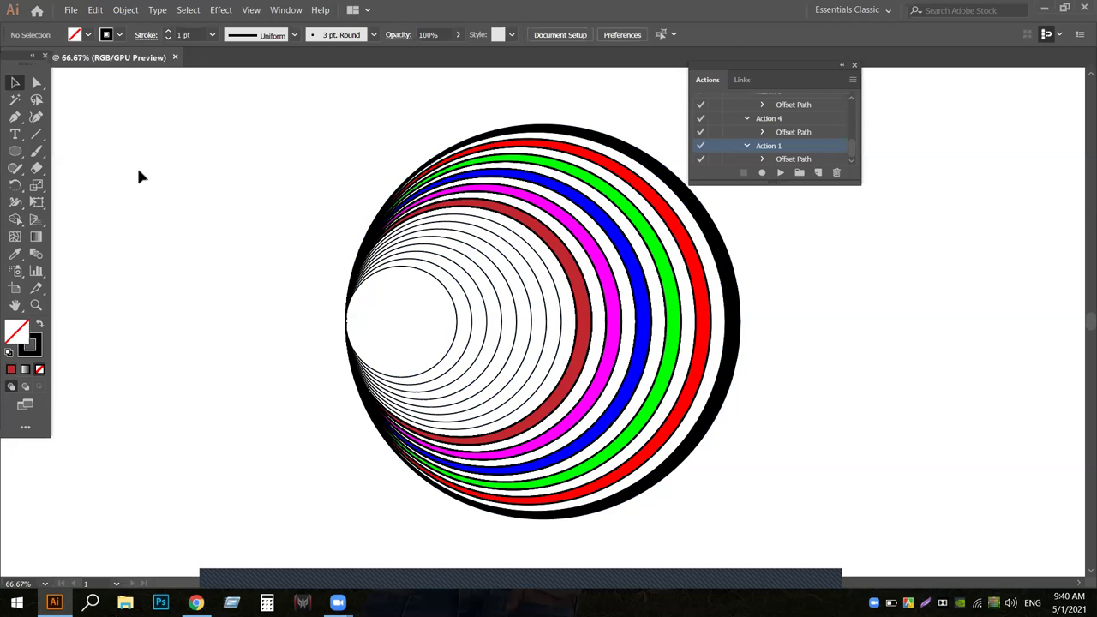
# - Select the six filled crescents together: black, red, green, blue, magenta and dark red
pyautogui.click(710, 327)
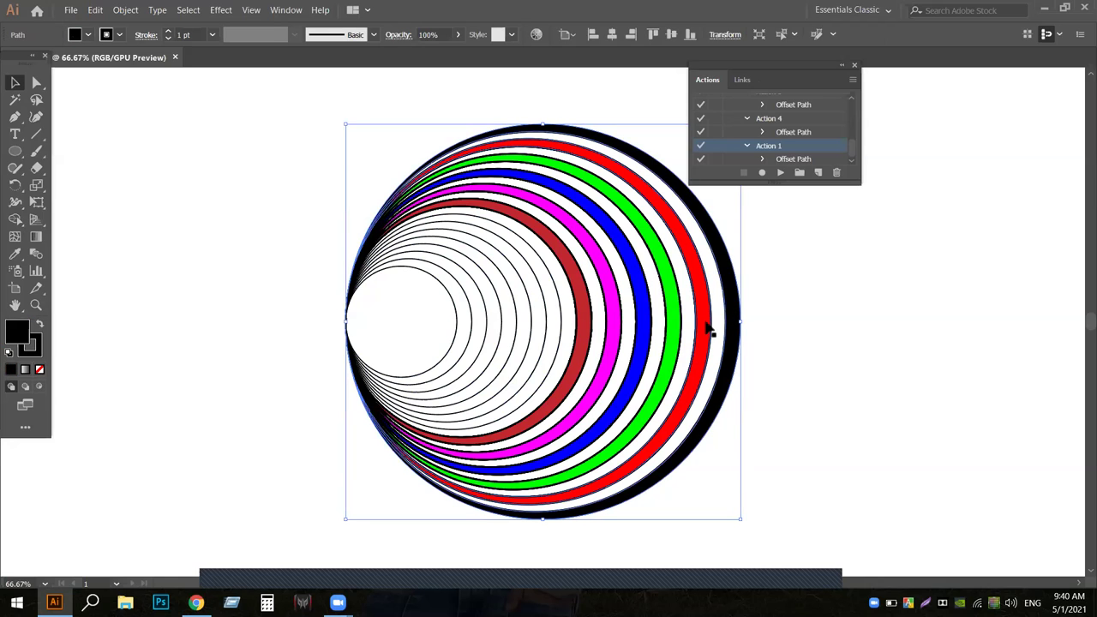
pyautogui.keyDown('shift'); pyautogui.click(675, 331); pyautogui.keyUp('shift')
pyautogui.keyDown('shift'); pyautogui.click(653, 343); pyautogui.keyUp('shift')
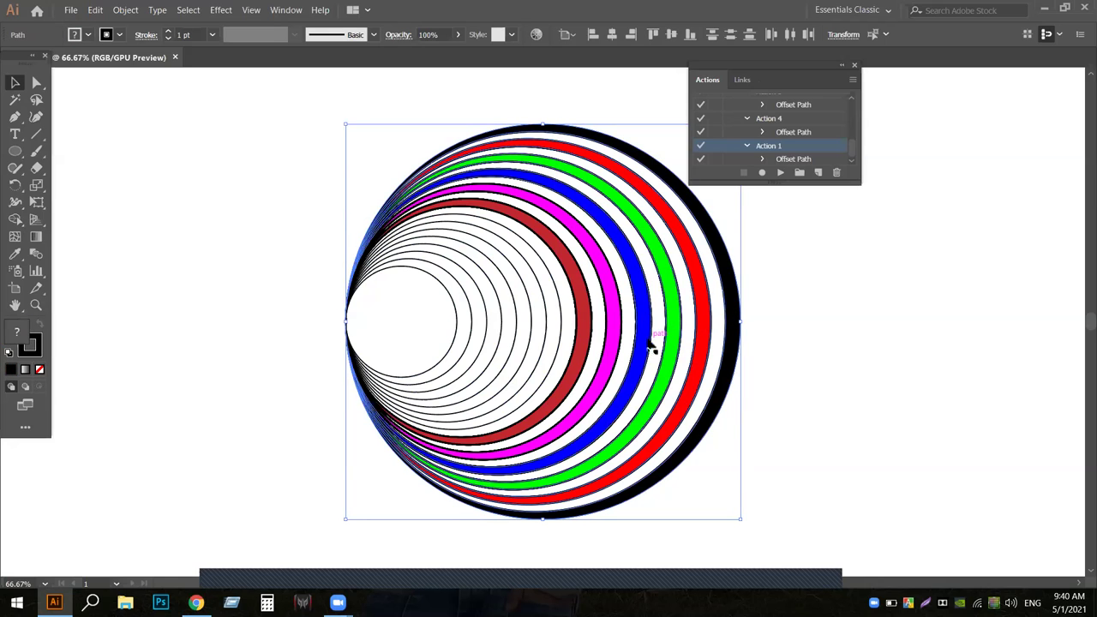
pyautogui.keyDown('shift'); pyautogui.click(604, 358); pyautogui.keyUp('shift')
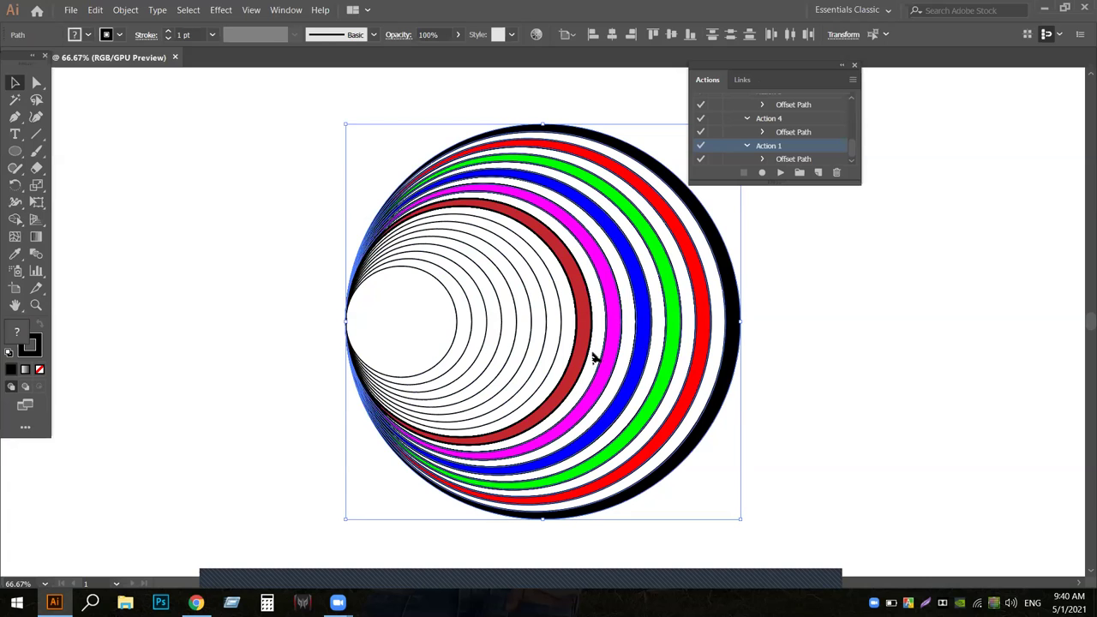
pyautogui.keyDown('shift'); pyautogui.click(583, 355); pyautogui.keyUp('shift')
# - Try moving the filled crescents away from the leftover circles and clearing those circles' fill, and undo these changes
pyautogui.moveTo(581, 356); pyautogui.dragTo(1013, 391)
pyautogui.moveTo(274, 148); pyautogui.dragTo(735, 507)
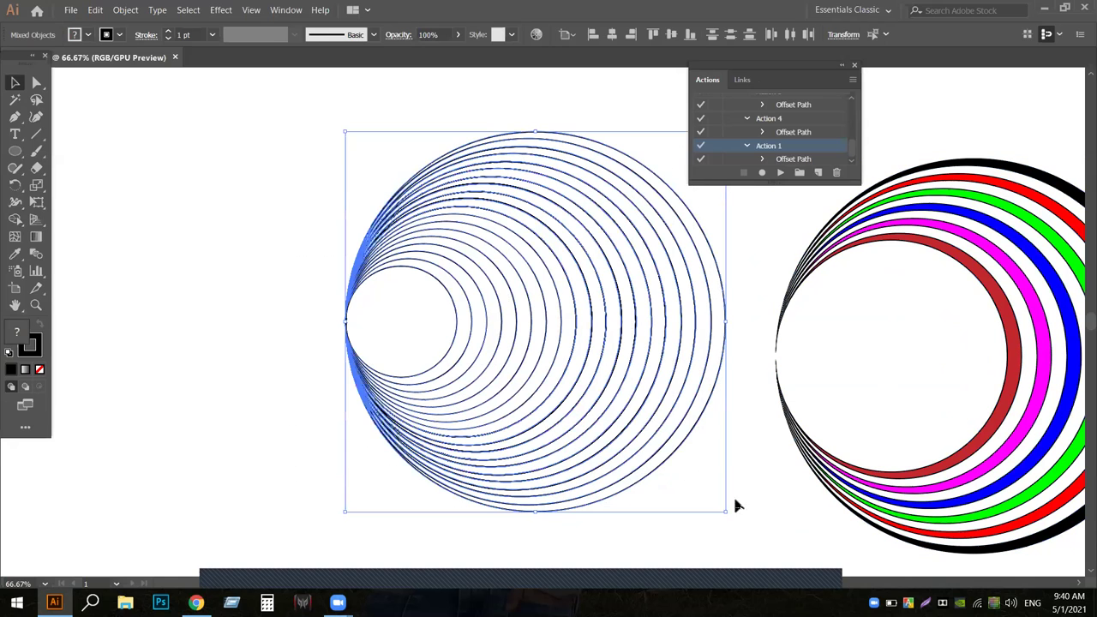
pyautogui.press('/')
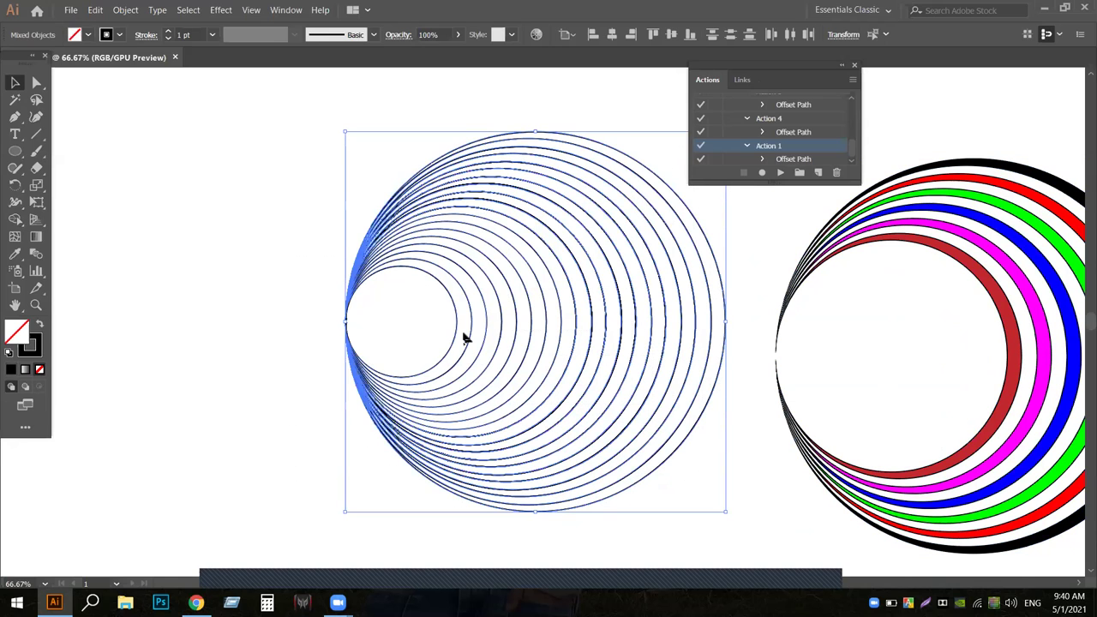
pyautogui.moveTo(458, 333); pyautogui.dragTo(224, 245)
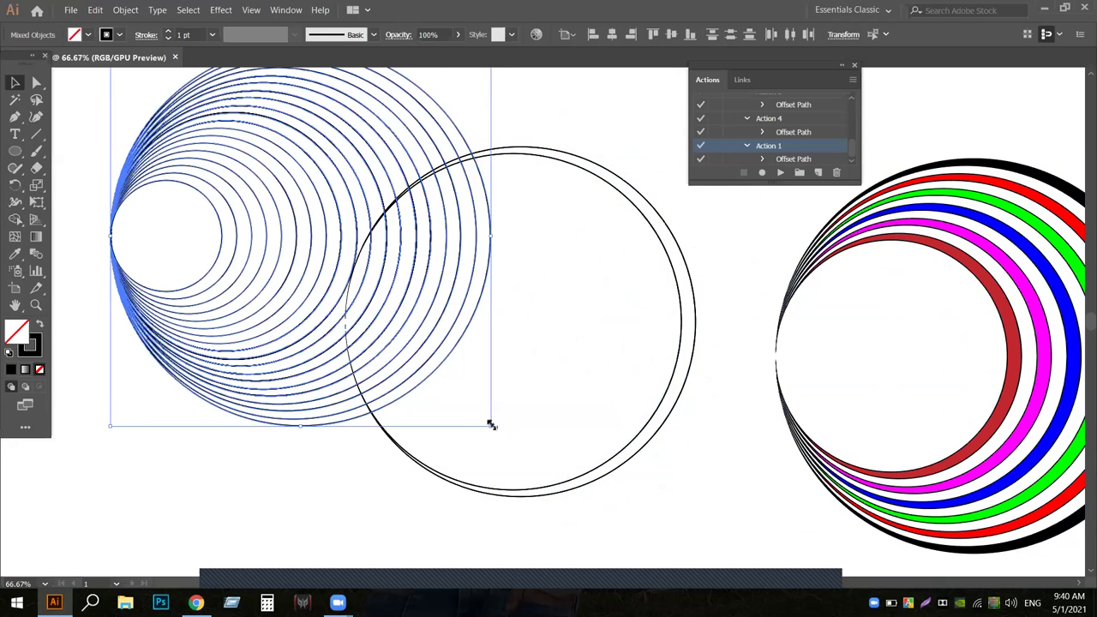
pyautogui.hotkey('ctrl', 'shift', 'b')
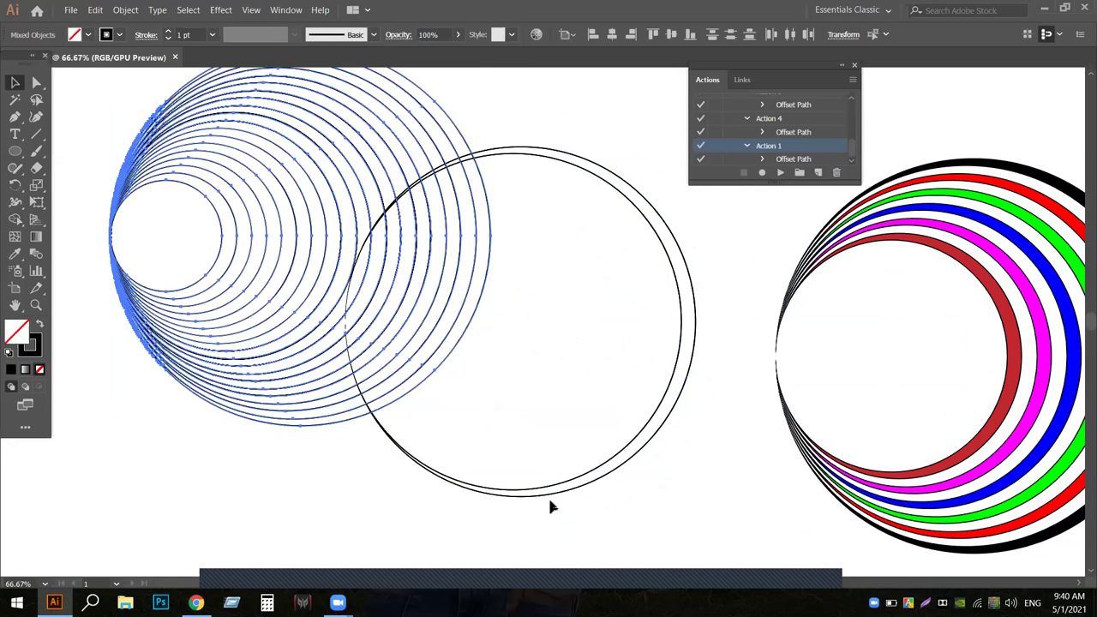
pyautogui.hotkey('ctrl', 'z')
pyautogui.hotkey('ctrl', 'z')
pyautogui.hotkey('ctrl', 'z')
pyautogui.hotkey('ctrl', 'shift', 'b')
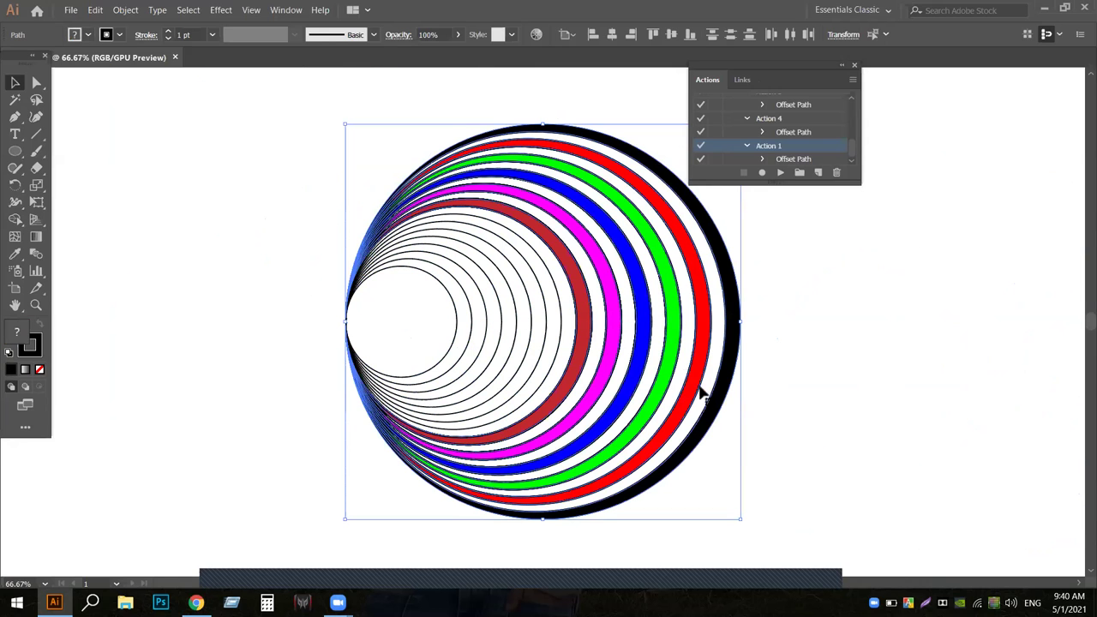
# - Move the six filled crescents to the right, clear of the leftover circles, and delete those circles
pyautogui.moveTo(588, 331); pyautogui.dragTo(1034, 364)
pyautogui.moveTo(255, 112); pyautogui.dragTo(533, 344)
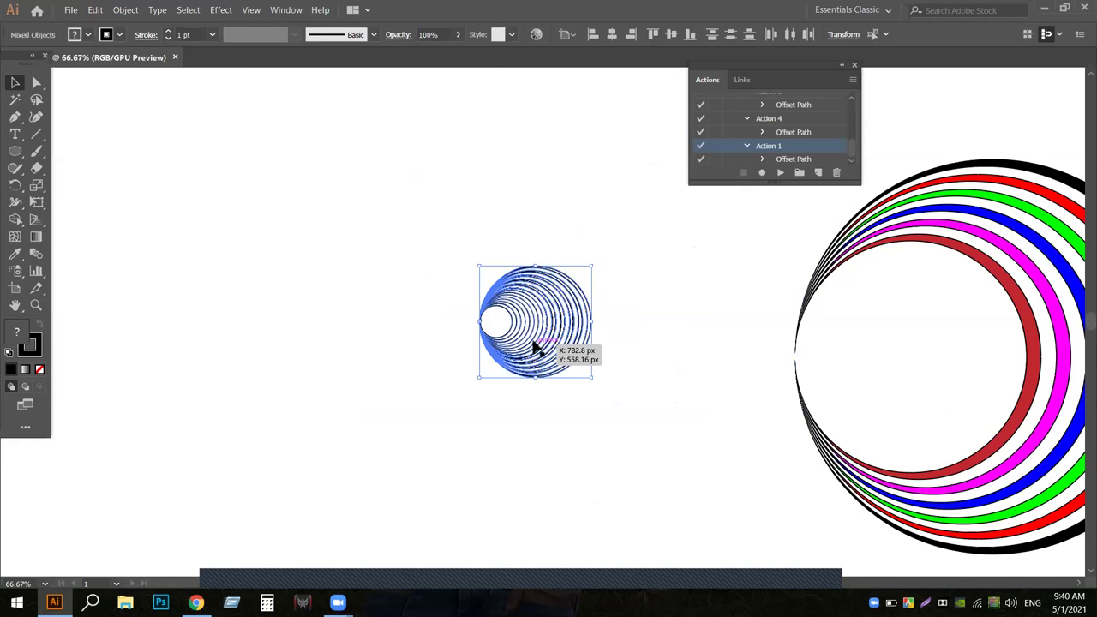
pyautogui.press('Delete')
# - Move the crescents back onto the artboard, fill them all in black and deselect them
pyautogui.moveTo(730, 293); pyautogui.dragTo(1073, 571)
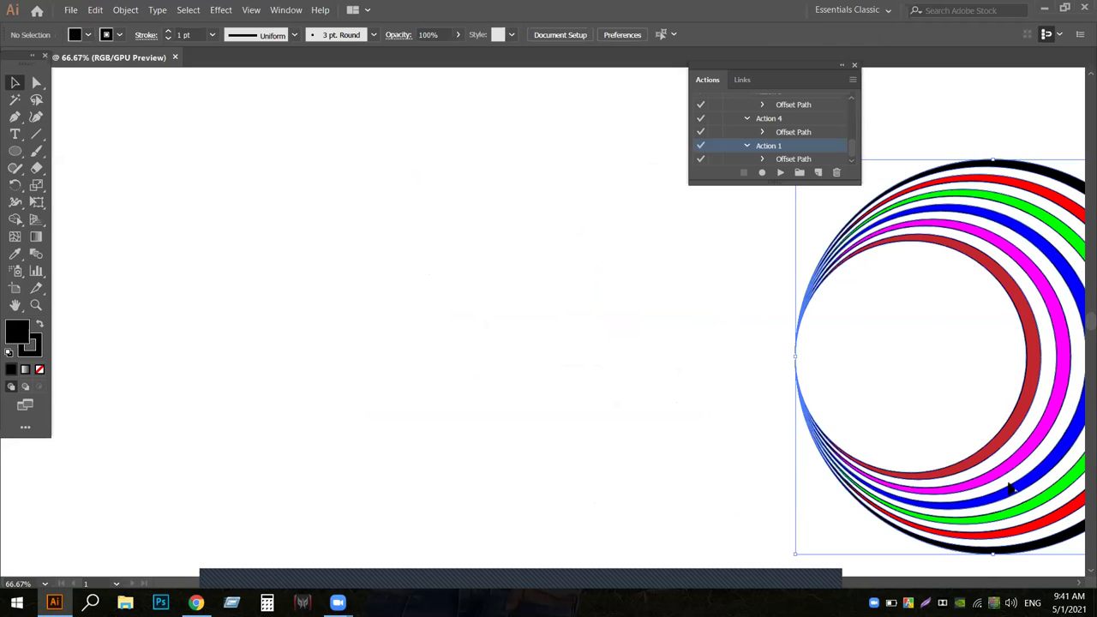
pyautogui.moveTo(989, 449); pyautogui.dragTo(405, 411)
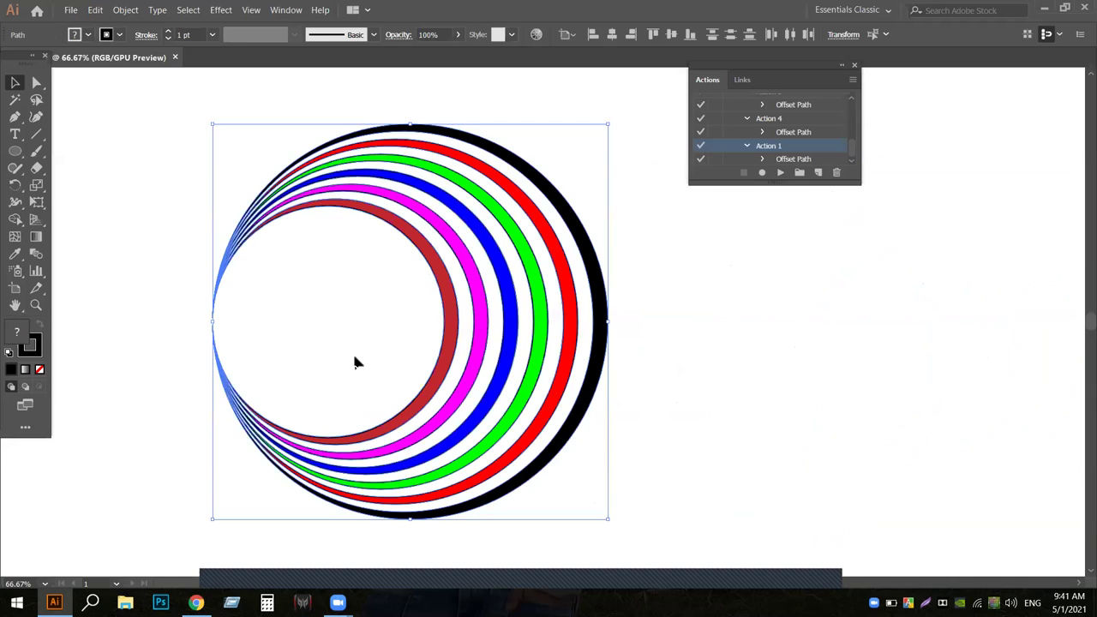
pyautogui.click(89, 35)
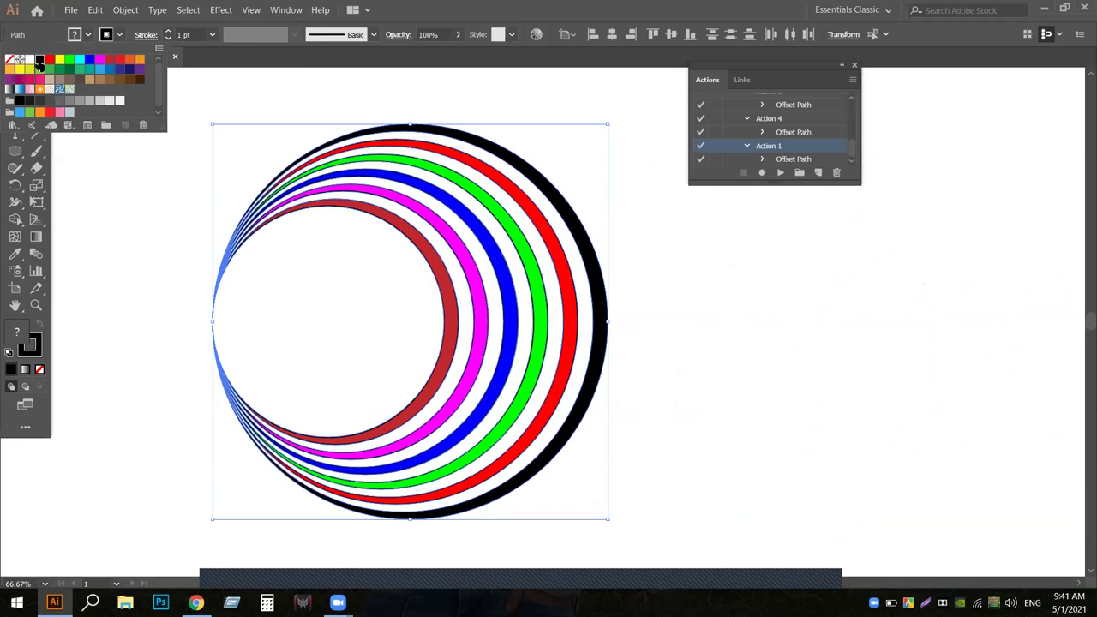
pyautogui.click(38, 62)
pyautogui.click(92, 194)
pyautogui.click(93, 193)
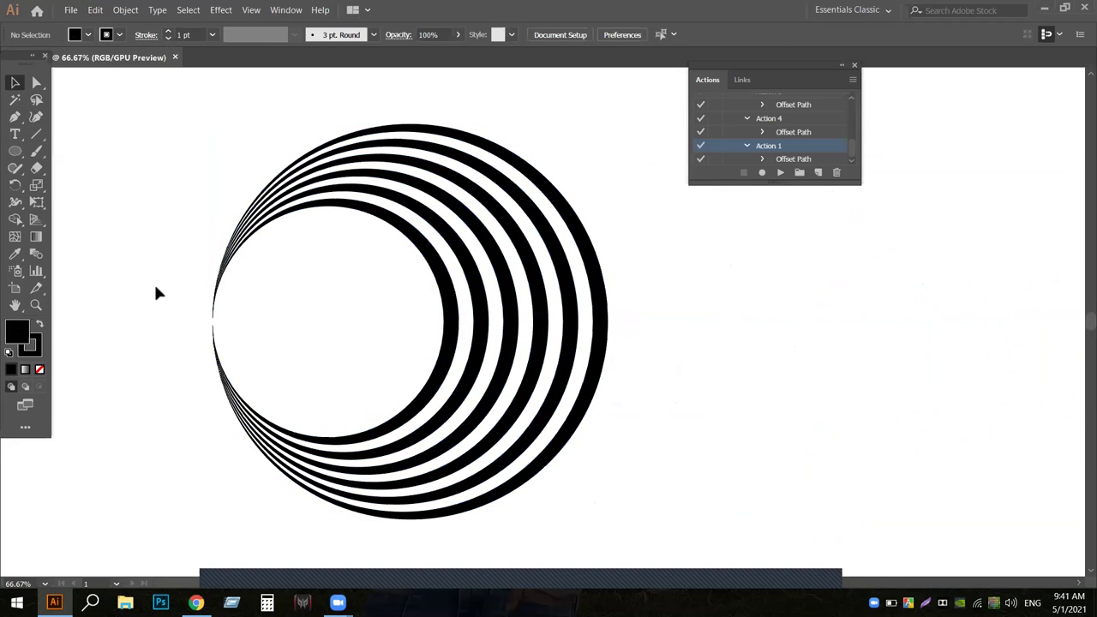
# - Remove the stroke from all the black crescents by setting it to None, and deselect them
pyautogui.moveTo(147, 174)
pyautogui.mouseDown()
pyautogui.moveTo(301, 274)
pyautogui.moveTo(661, 451)
pyautogui.moveTo(645, 491)
pyautogui.mouseUp()
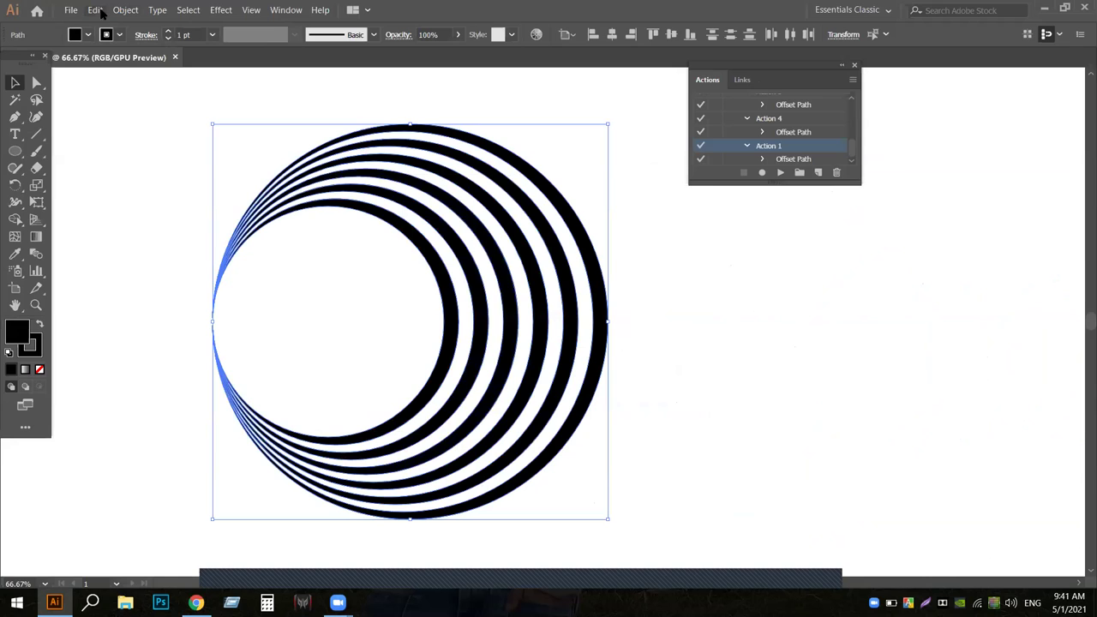
pyautogui.click(119, 35)
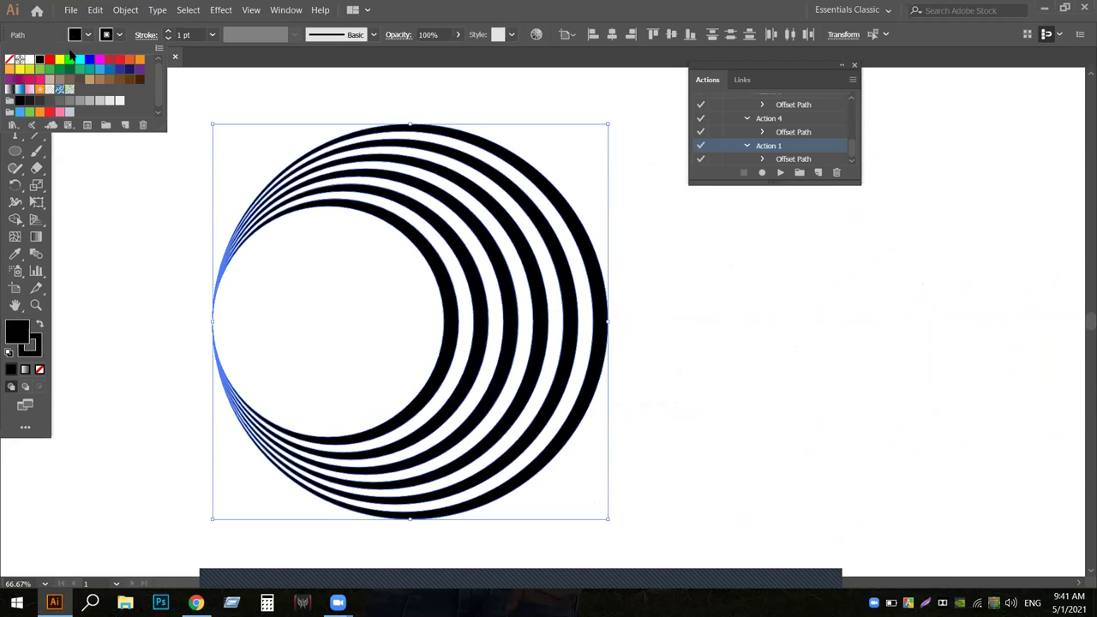
pyautogui.click(9, 59)
pyautogui.press('Escape')
pyautogui.click(154, 221)
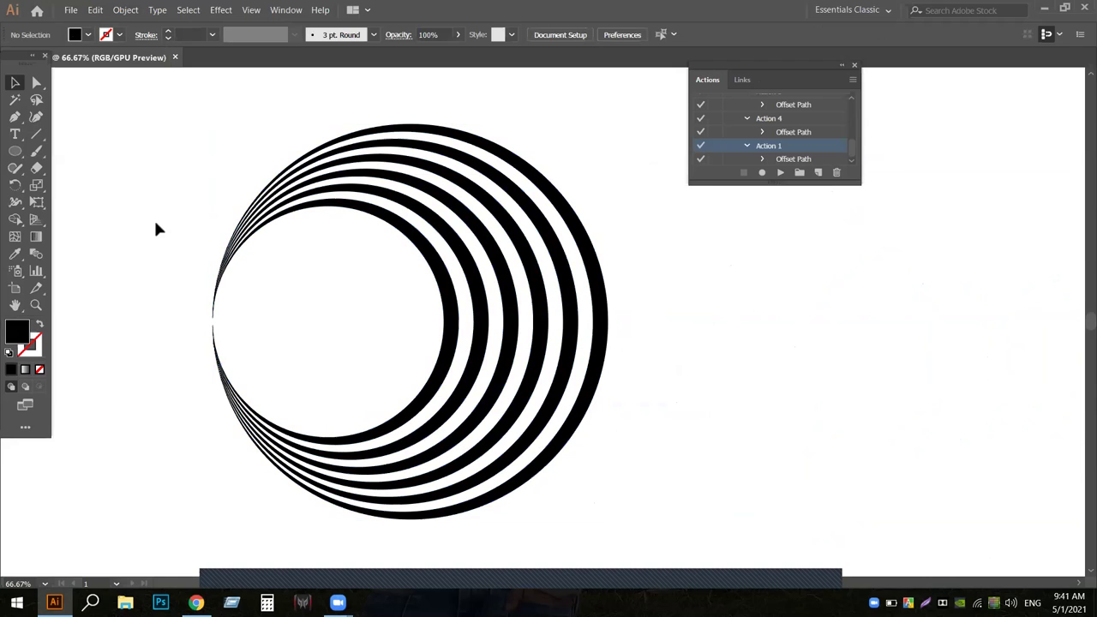
# - Move the crescent design off to the right, place a duplicate in the original area and scale the duplicate down around its center
pyautogui.moveTo(484, 420); pyautogui.dragTo(609, 493)
pyautogui.moveTo(446, 340); pyautogui.dragTo(1057, 216)
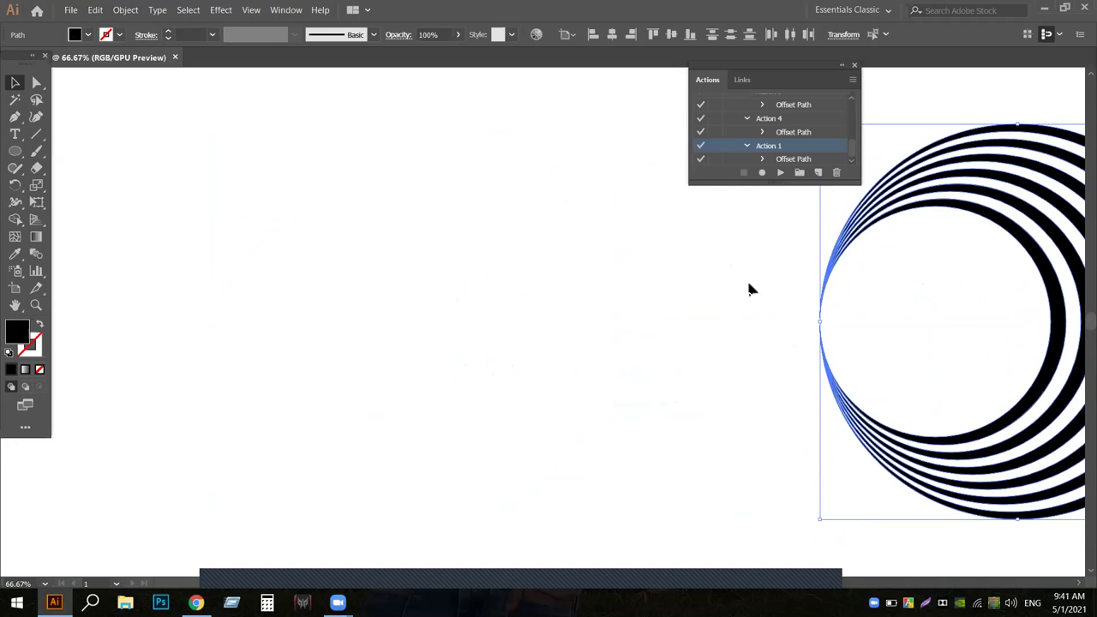
pyautogui.moveTo(1037, 269); pyautogui.dragTo(484, 219)
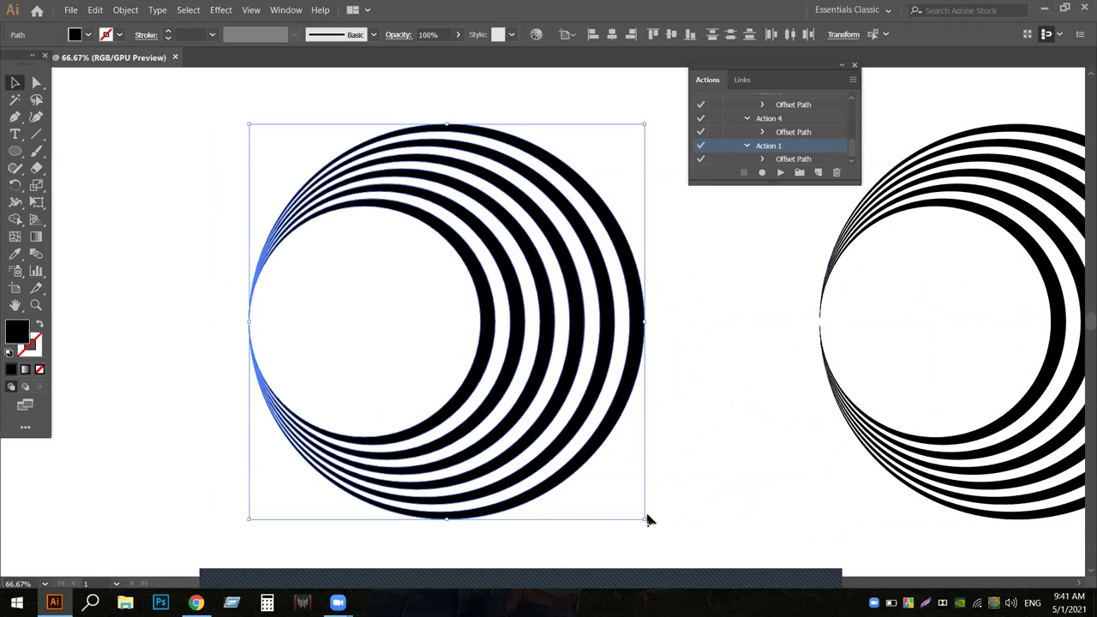
pyautogui.moveTo(647, 521); pyautogui.dragTo(571, 444)
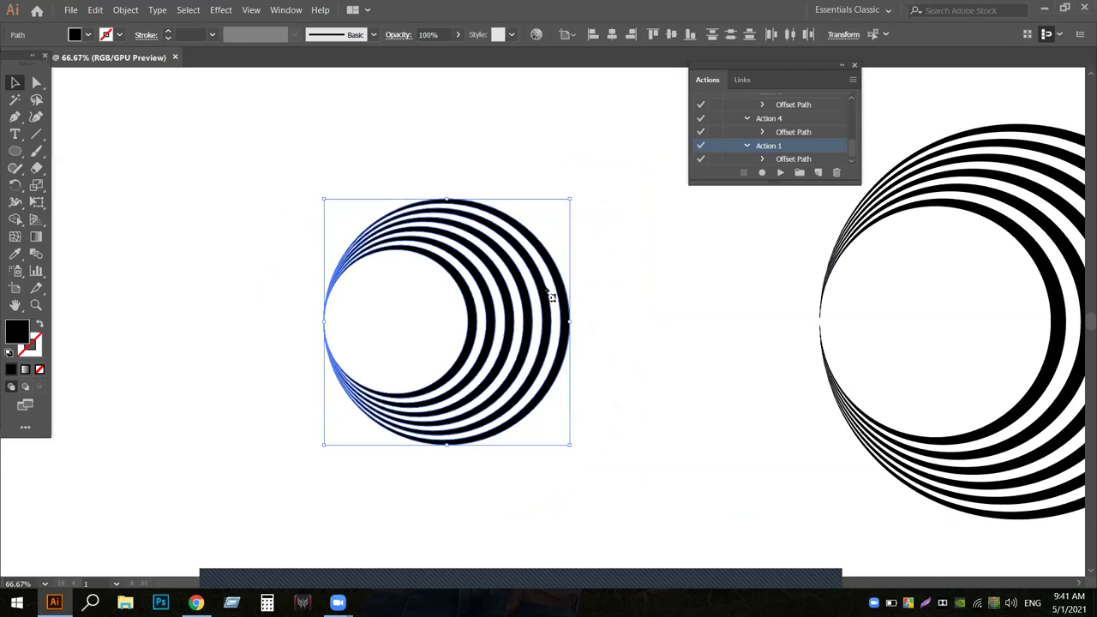
# - Mirror a copy of the small crescent set horizontally in place over the original and fill the mirrored copy in red
pyautogui.press('ctrl')
pyautogui.moveTo(577, 205); pyautogui.dragTo(368, 462)
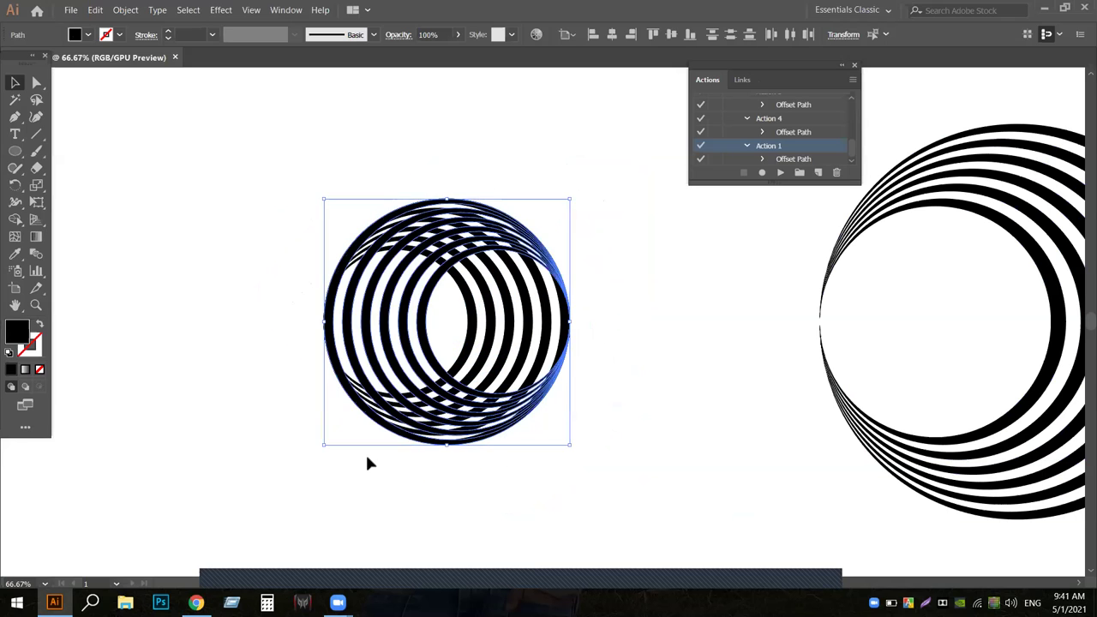
pyautogui.click(87, 34)
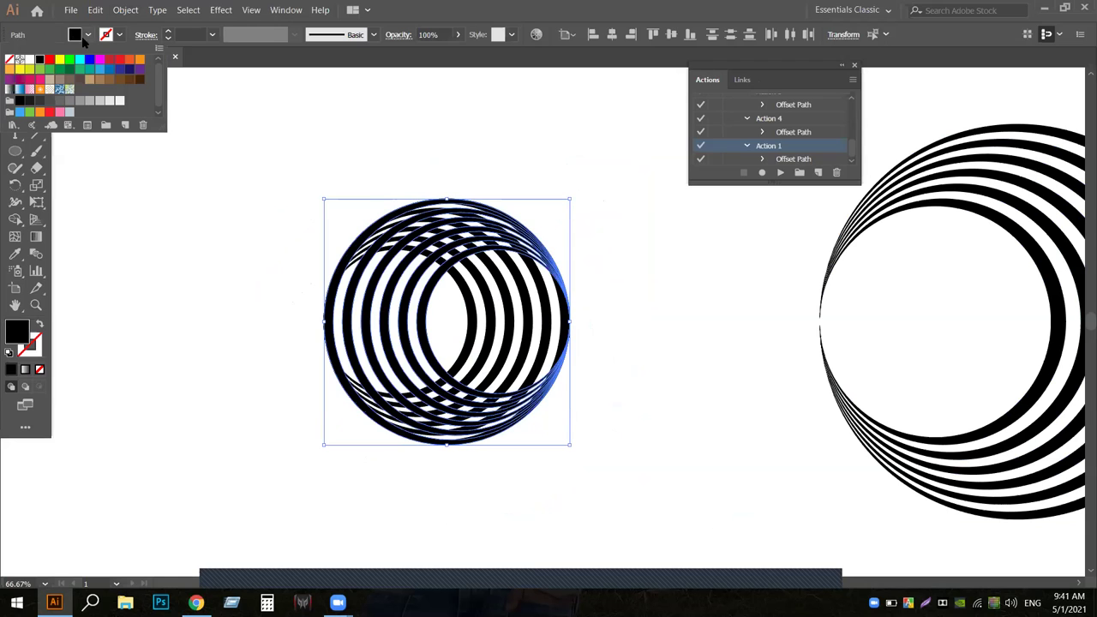
pyautogui.click(50, 61)
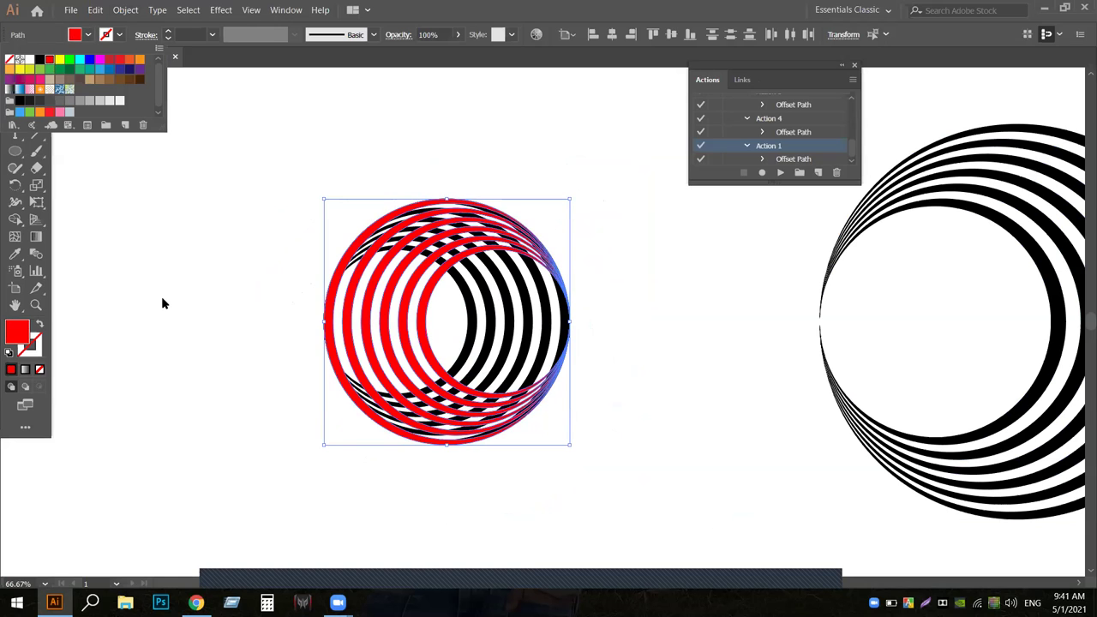
pyautogui.click(161, 297)
# - Move the combined red and black crescents up and to the left, close the Actions panel and deselect the artwork
pyautogui.click(163, 257)
pyautogui.moveTo(179, 171); pyautogui.dragTo(644, 481)
pyautogui.moveTo(387, 370); pyautogui.dragTo(200, 287)
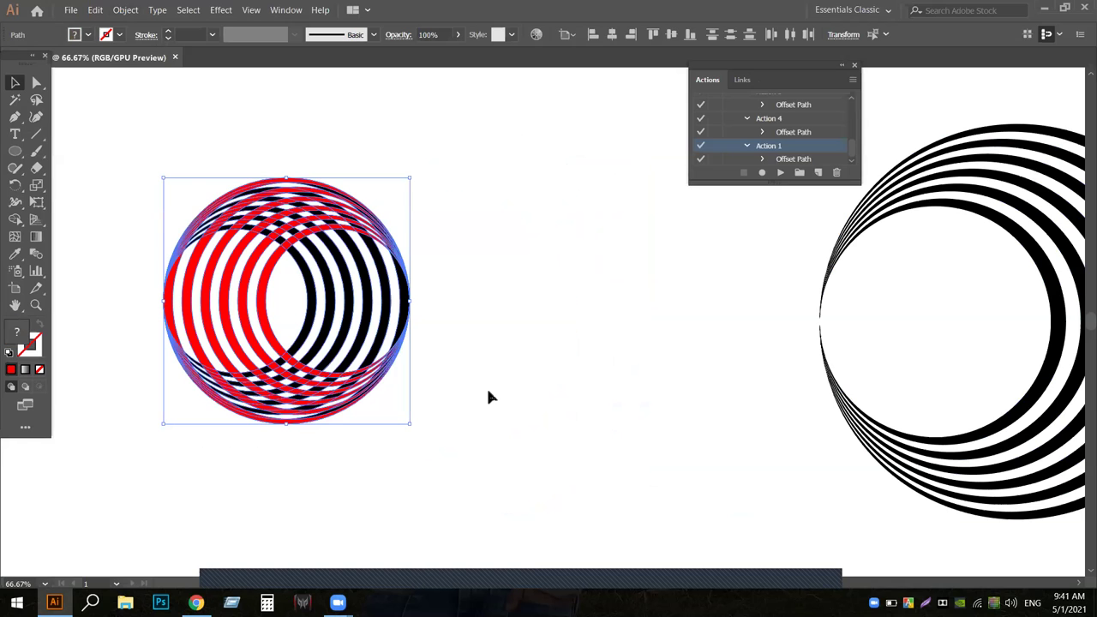
pyautogui.hotkey('ctrl', '+')
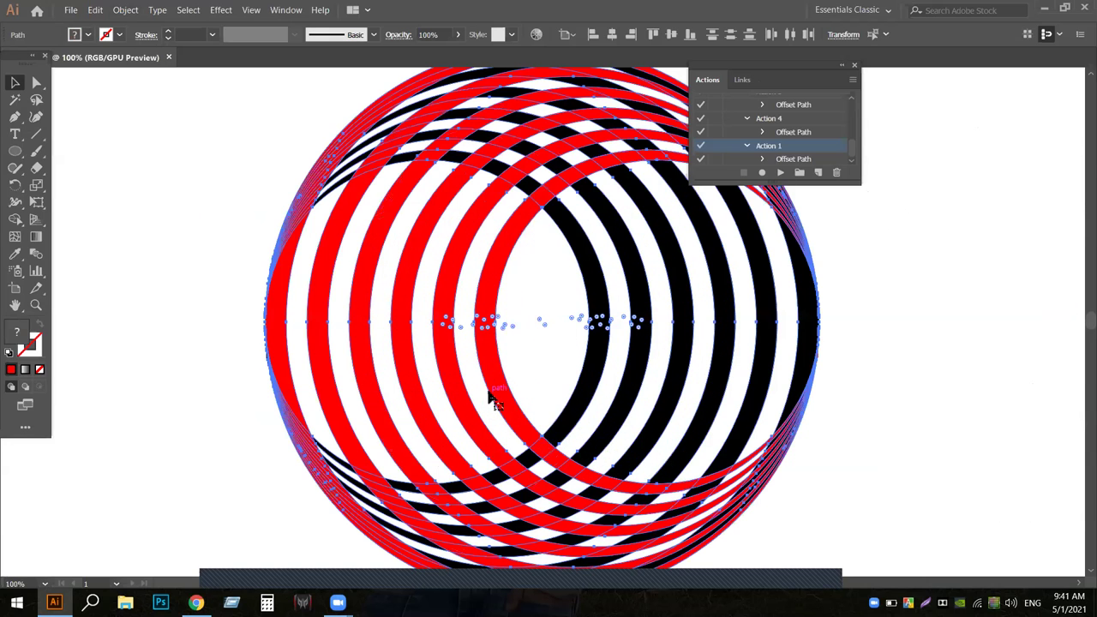
pyautogui.hotkey('ctrl', '+')
pyautogui.click(854, 65)
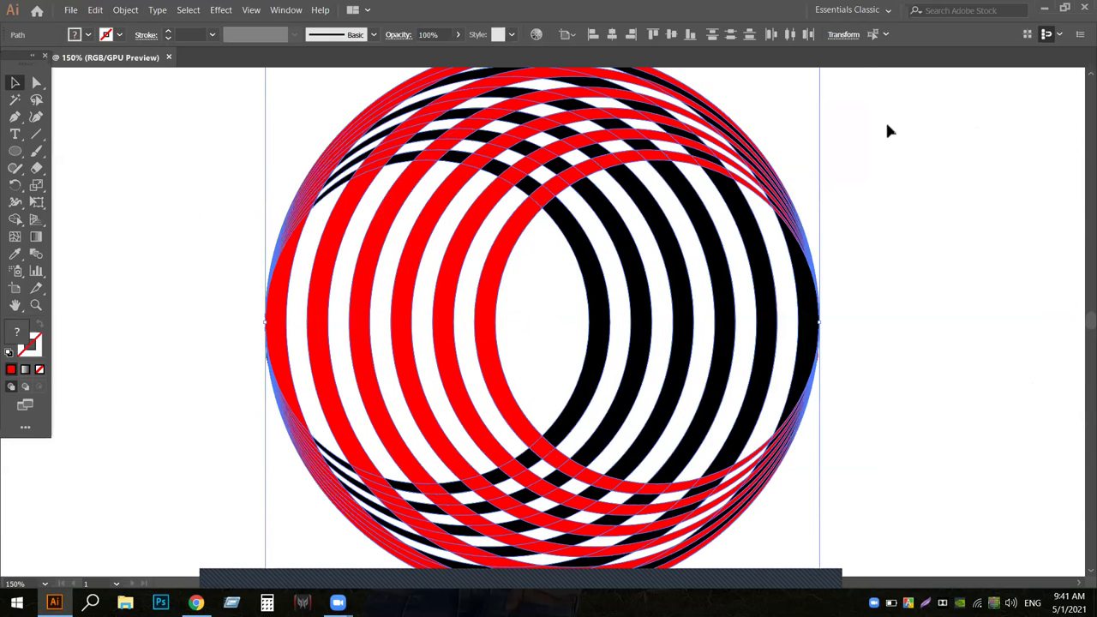
pyautogui.click(889, 246)
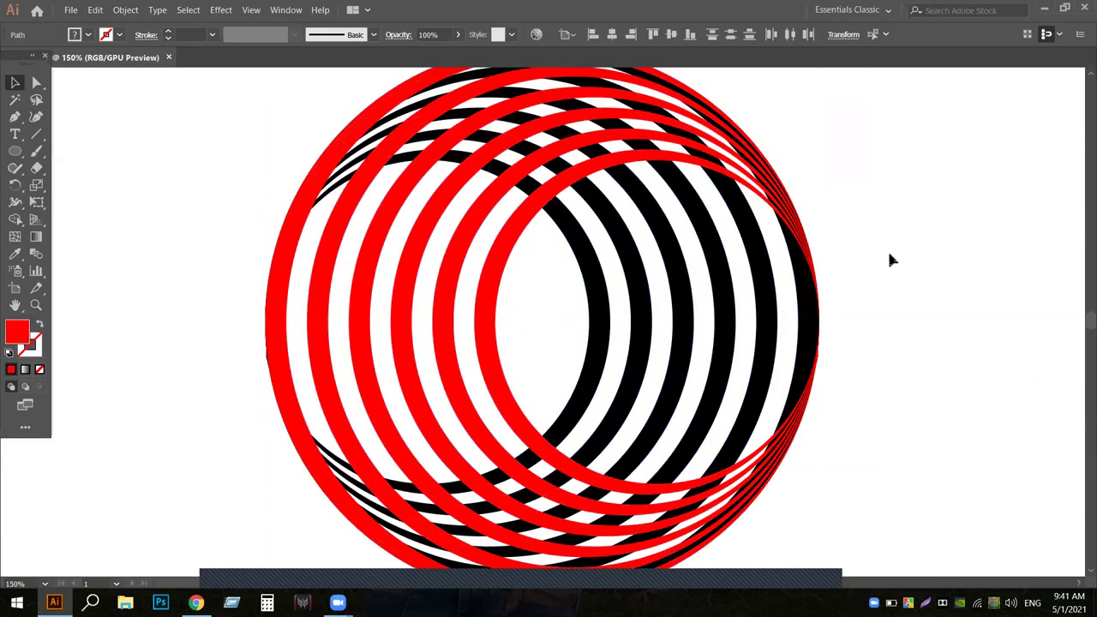
# - Offset the path of the innermost red crescent by 10 px with Miter joins and a miter limit of 7, with Preview on
pyautogui.click(508, 254)
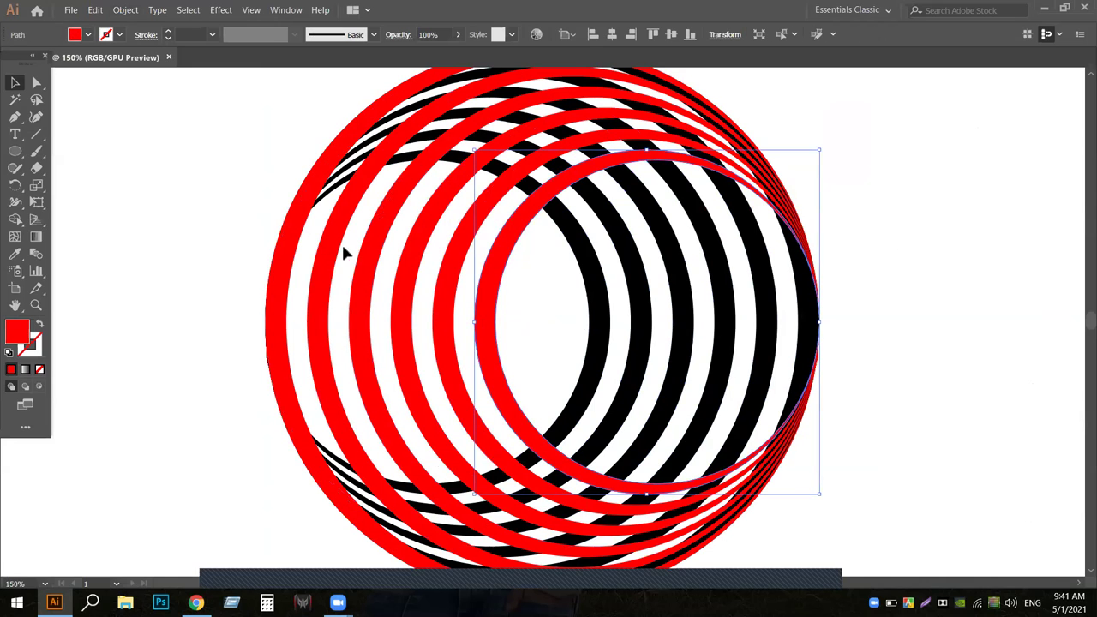
pyautogui.click(124, 10)
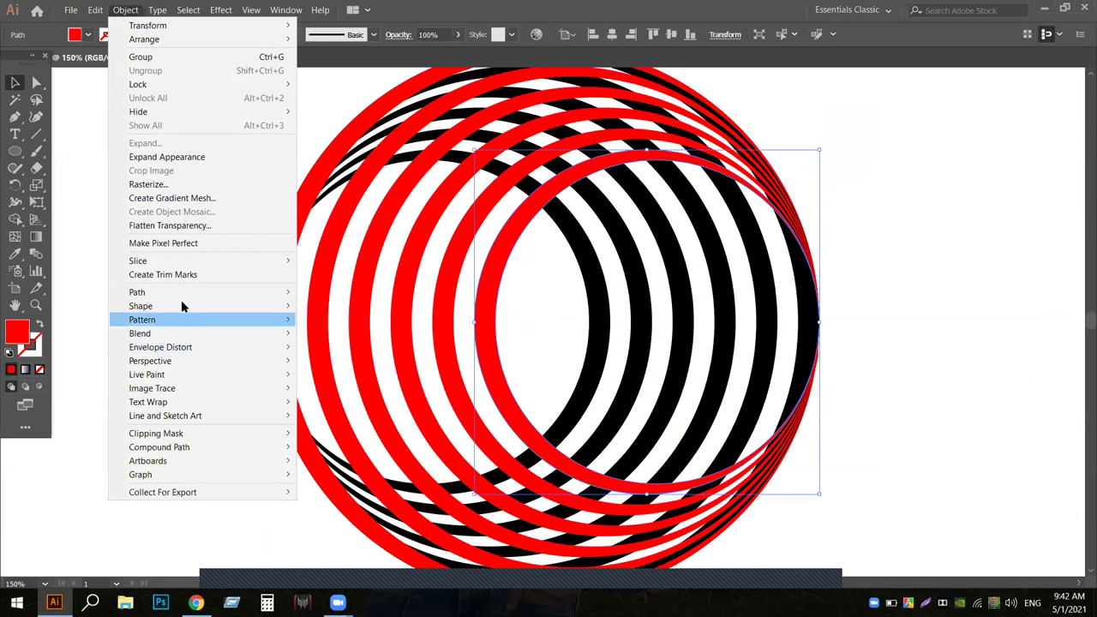
pyautogui.moveTo(208, 292)
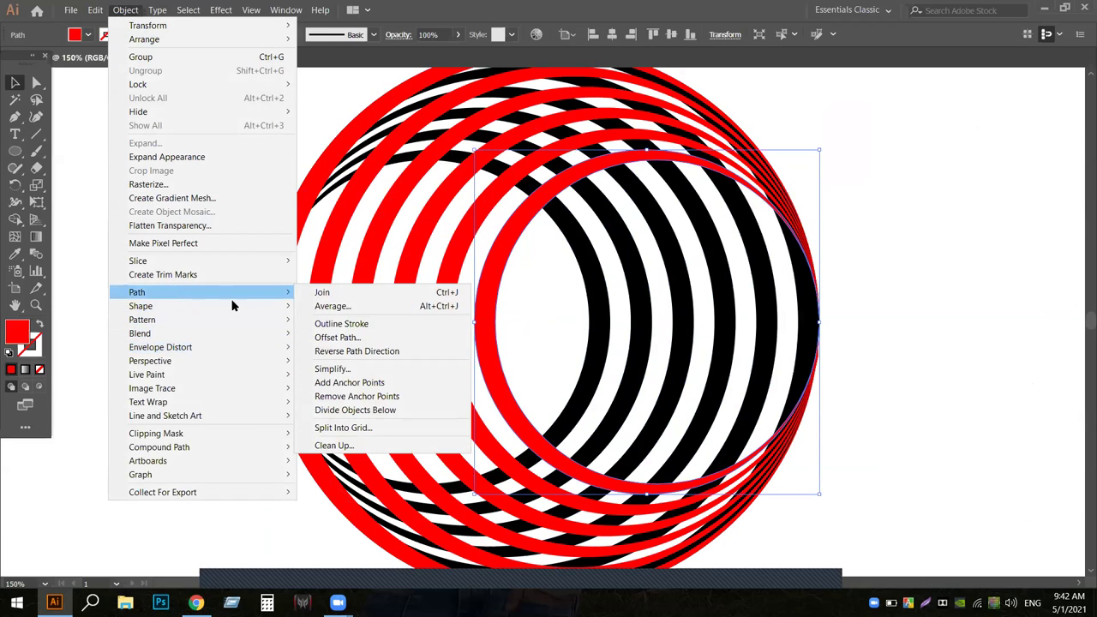
pyautogui.click(334, 337)
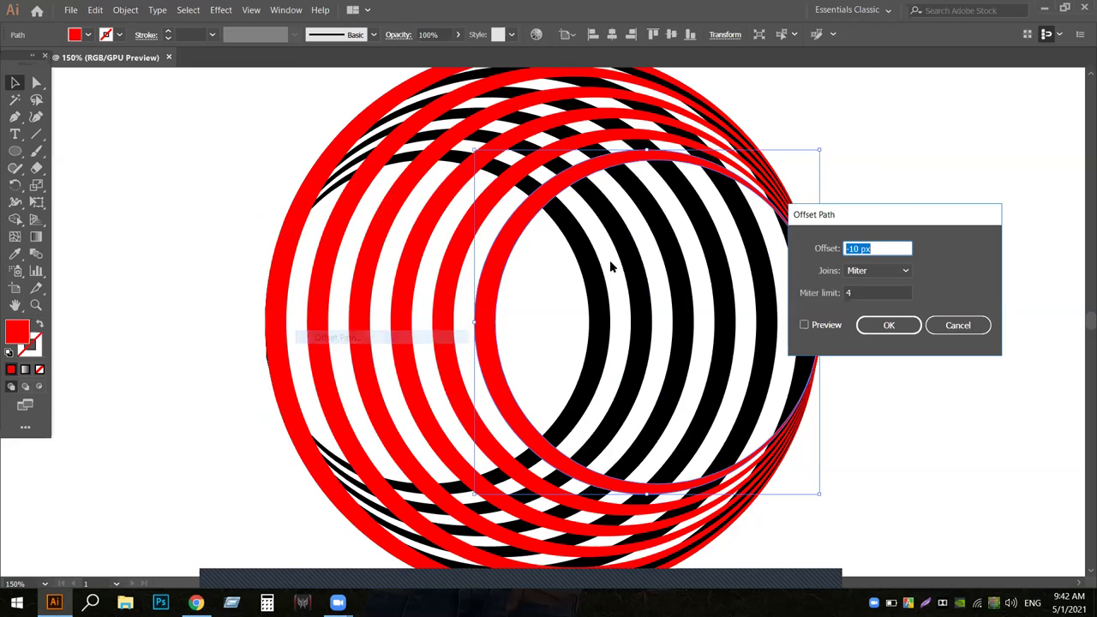
pyautogui.click(848, 246)
pyautogui.press('Delete')
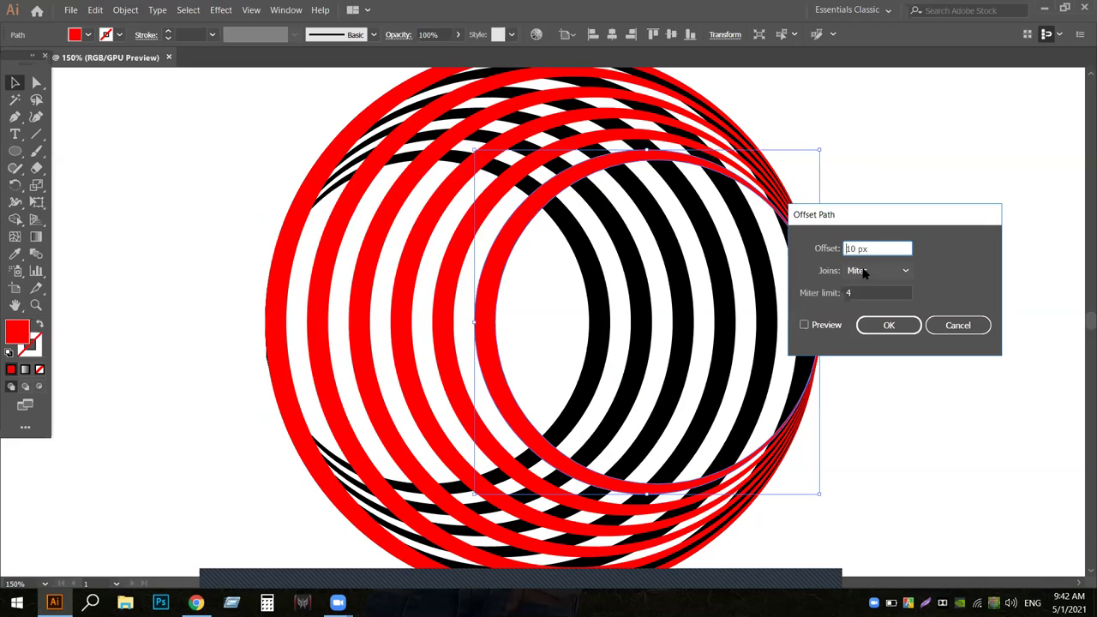
pyautogui.click(862, 293)
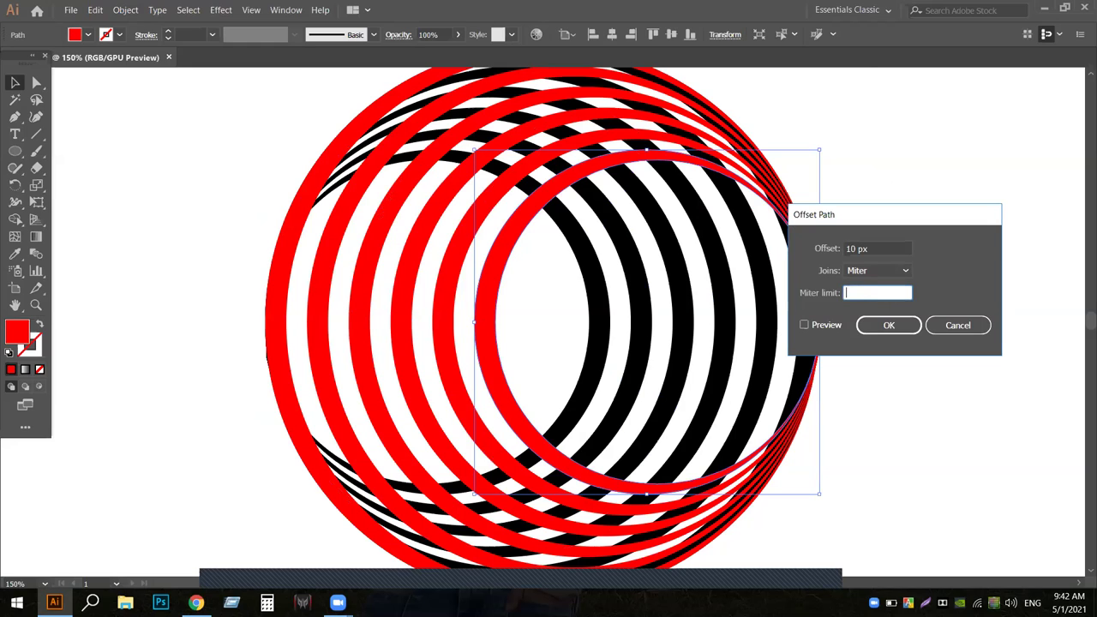
pyautogui.click(803, 326)
pyautogui.moveTo(864, 216); pyautogui.dragTo(934, 101)
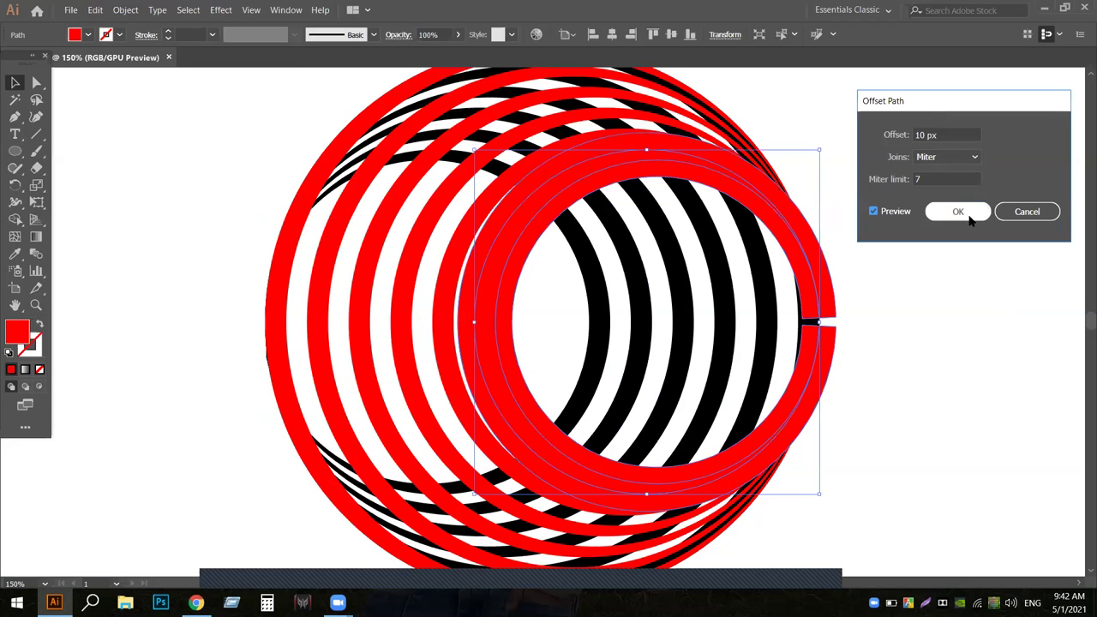
pyautogui.click(969, 215)
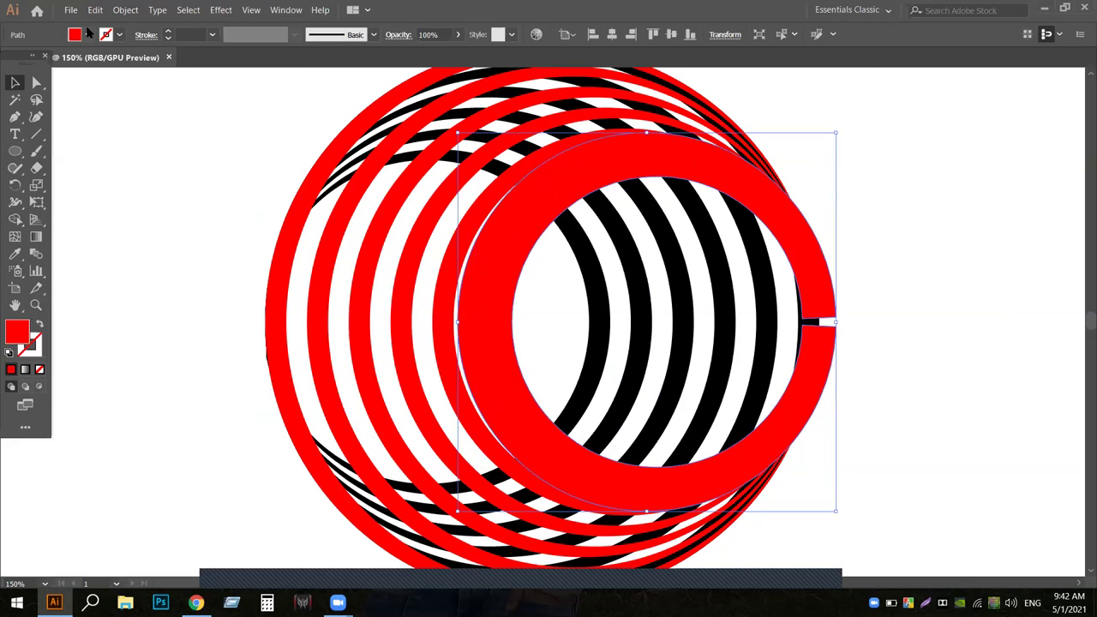
# - Fill the new offset ring around the innermost red crescent in yellow and deselect it
pyautogui.click(88, 35)
pyautogui.click(60, 59)
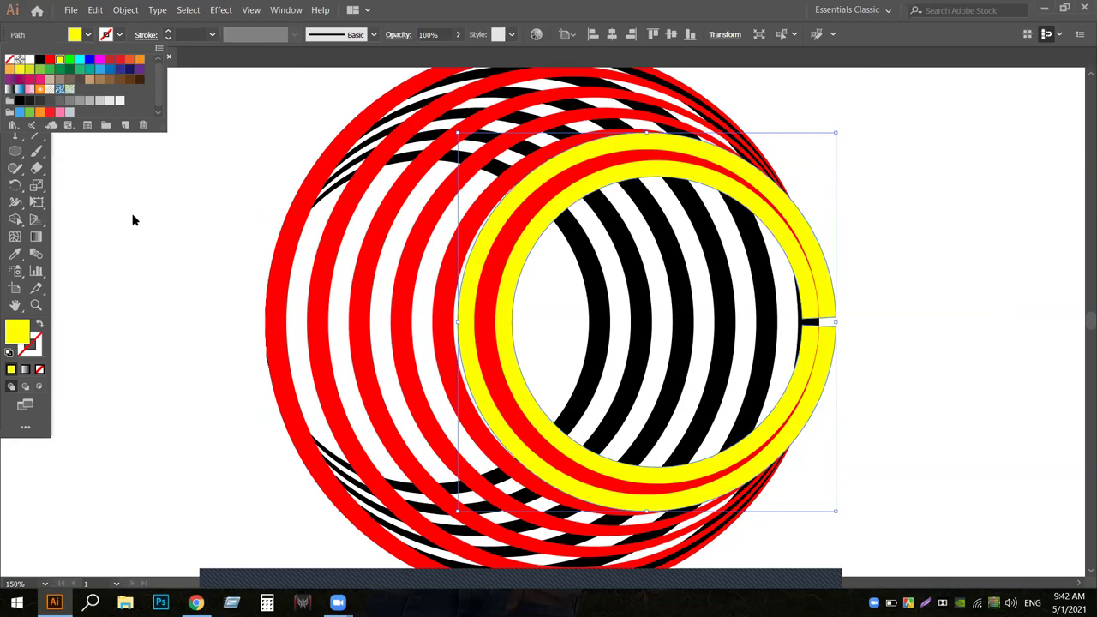
pyautogui.click(133, 221)
pyautogui.click(892, 262)
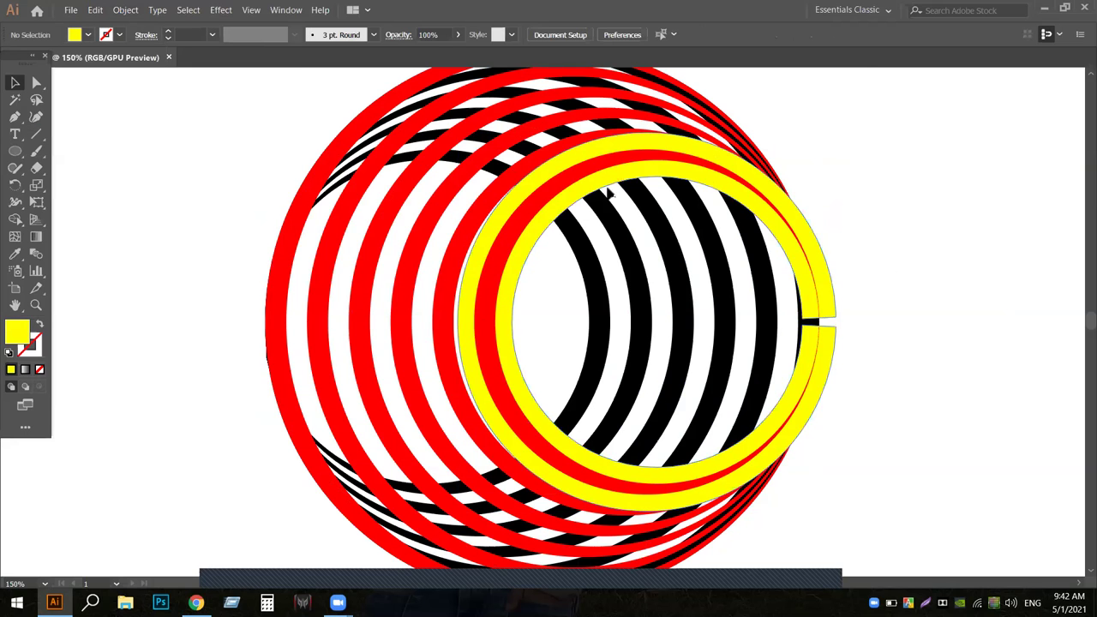
pyautogui.click(550, 227)
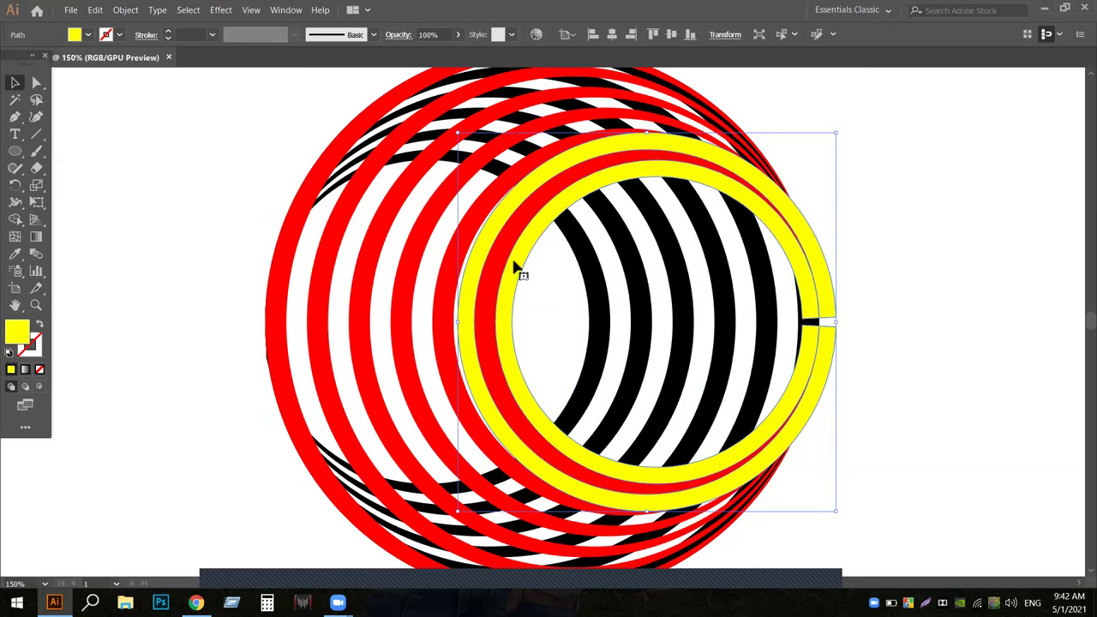
pyautogui.keyDown('shift'); pyautogui.click(602, 372); pyautogui.keyUp('shift')
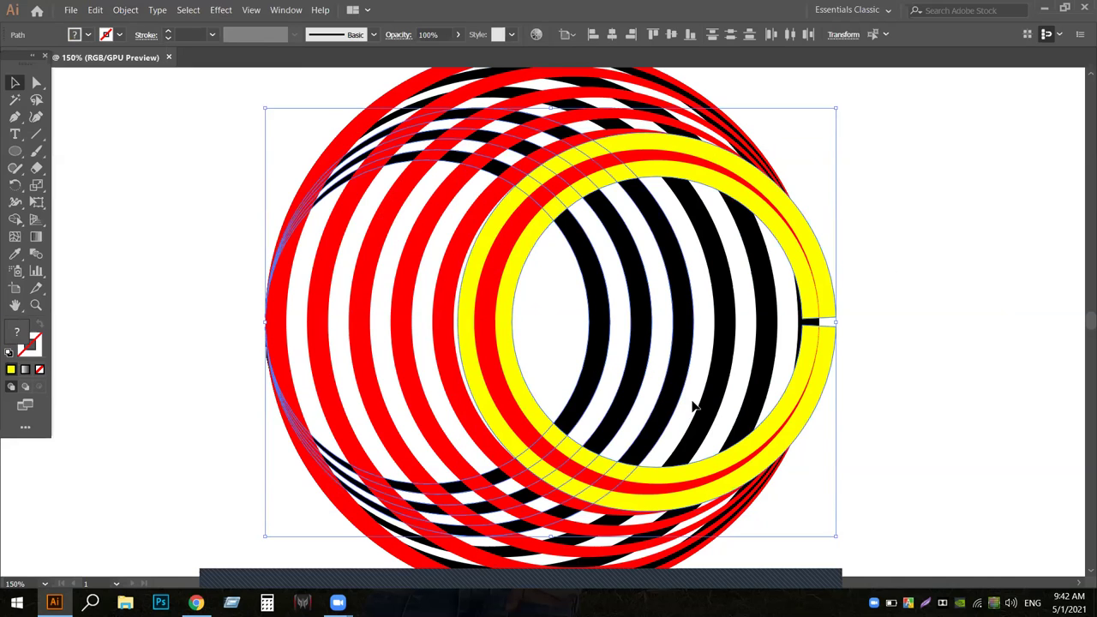
pyautogui.keyDown('shift'); pyautogui.click(759, 388); pyautogui.keyUp('shift')
pyautogui.moveTo(805, 330); pyautogui.dragTo(810, 323)
pyautogui.keyDown('shift'); pyautogui.click(806, 328); pyautogui.keyUp('shift')
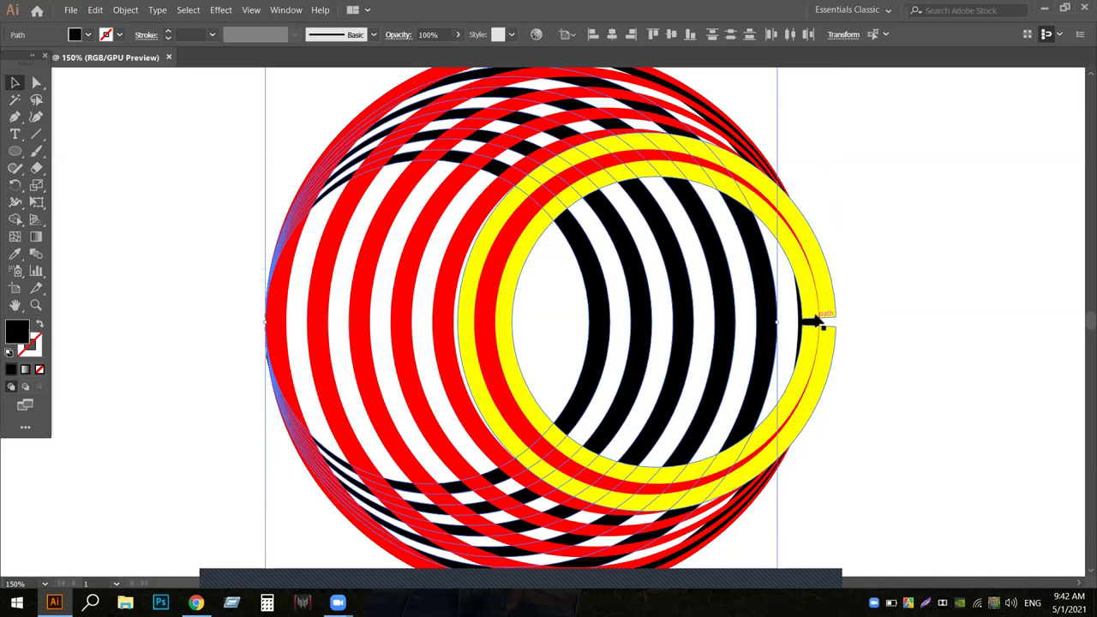
pyautogui.click(816, 342)
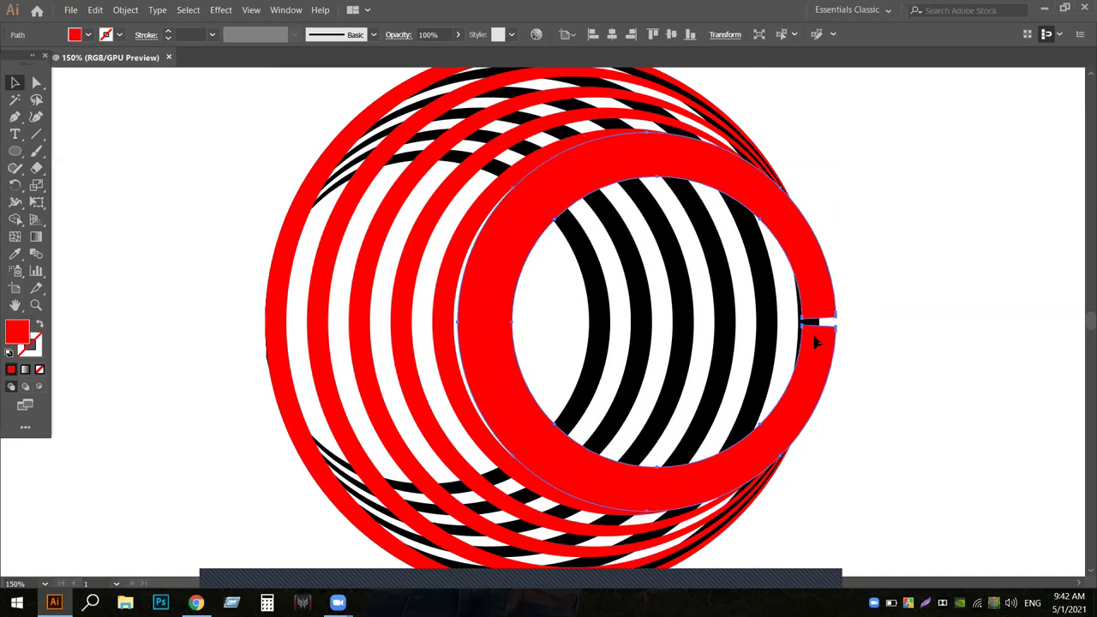
# - Recolor the selected offset ring with the RGB Yellow swatch
pyautogui.click(89, 35)
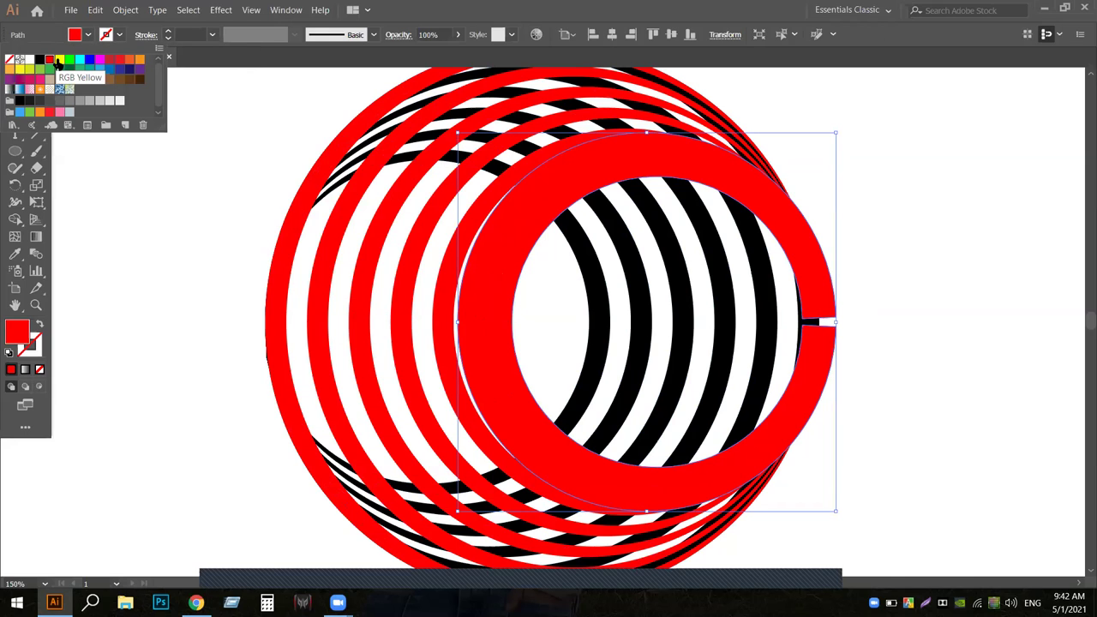
pyautogui.click(57, 66)
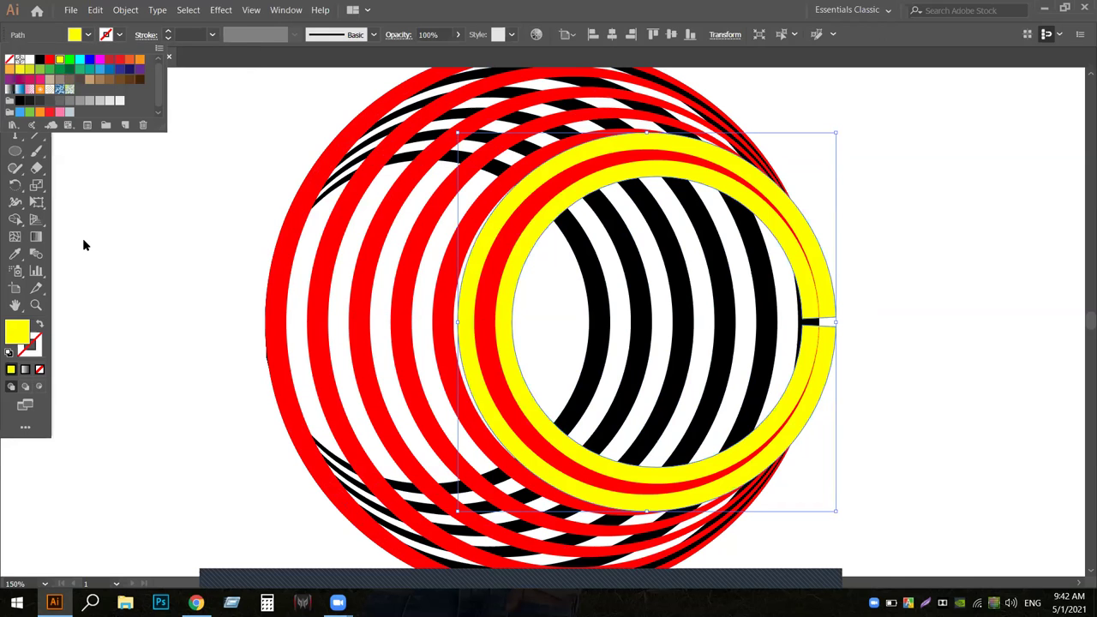
pyautogui.press('Escape')
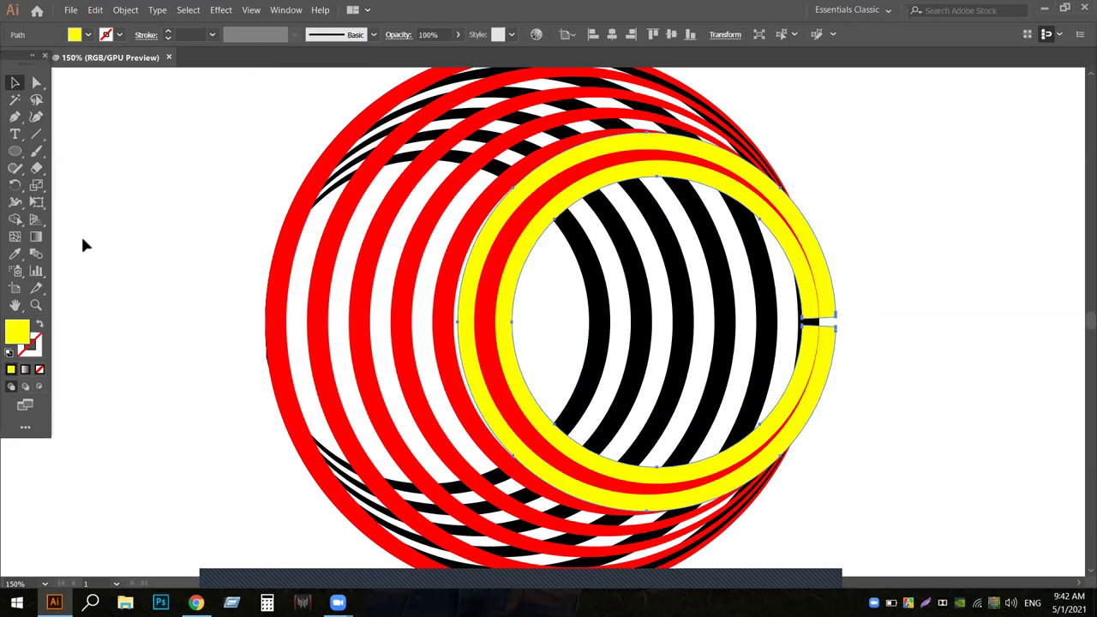
# - Select the black crescents with the yellow ring, erase the ring's upper half and the black pieces above it with Shape Builder, and deselect
pyautogui.hotkey('ctrl', '=')
pyautogui.hotkey('ctrl', '=')
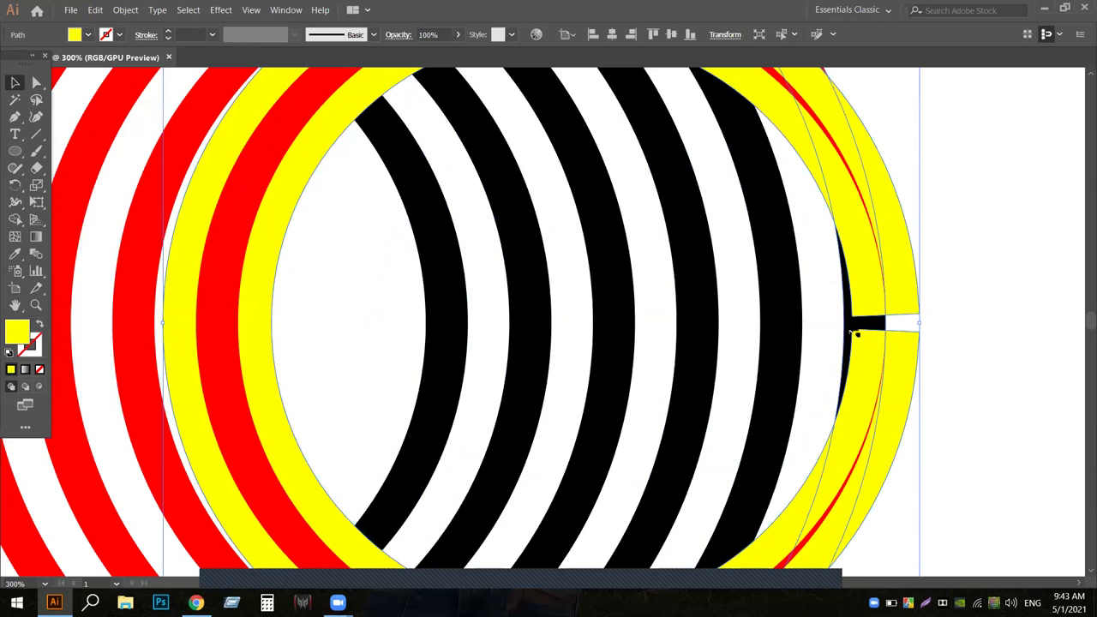
pyautogui.keyDown('shift'); pyautogui.click(851, 329); pyautogui.keyUp('shift')
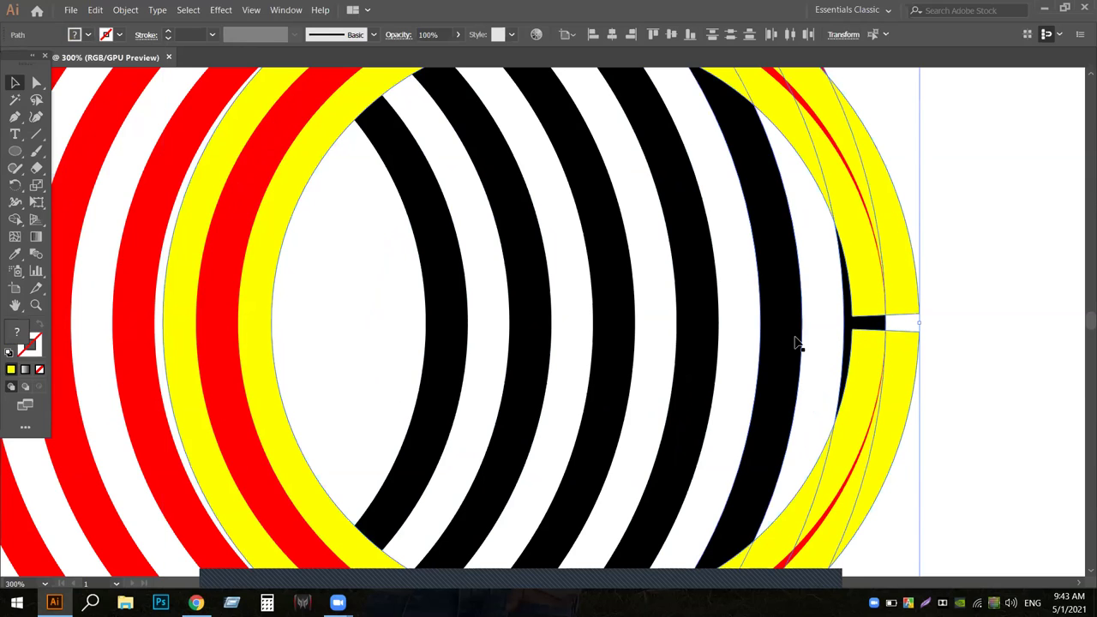
pyautogui.keyDown('shift'); pyautogui.click(591, 395); pyautogui.keyUp('shift')
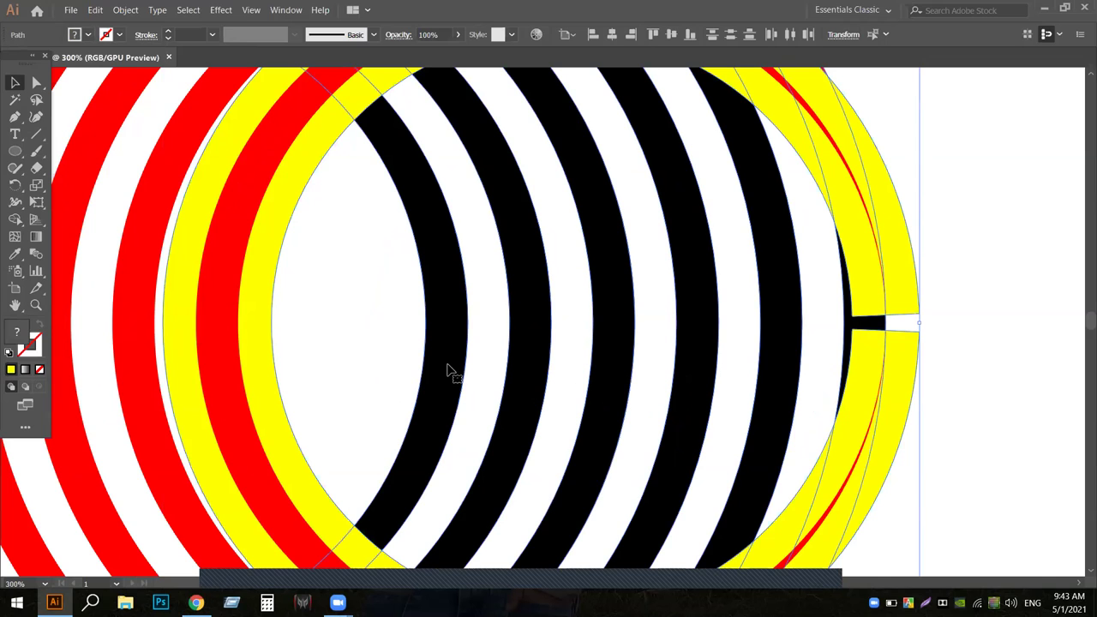
pyautogui.hotkey('ctrl', '-')
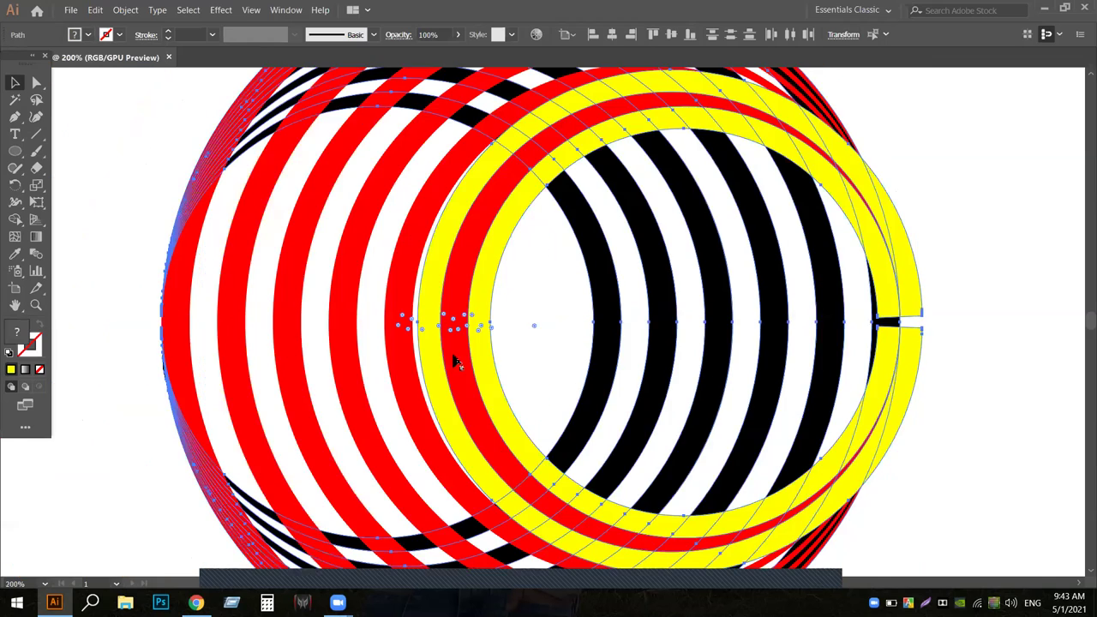
pyautogui.hotkey('ctrl', '-')
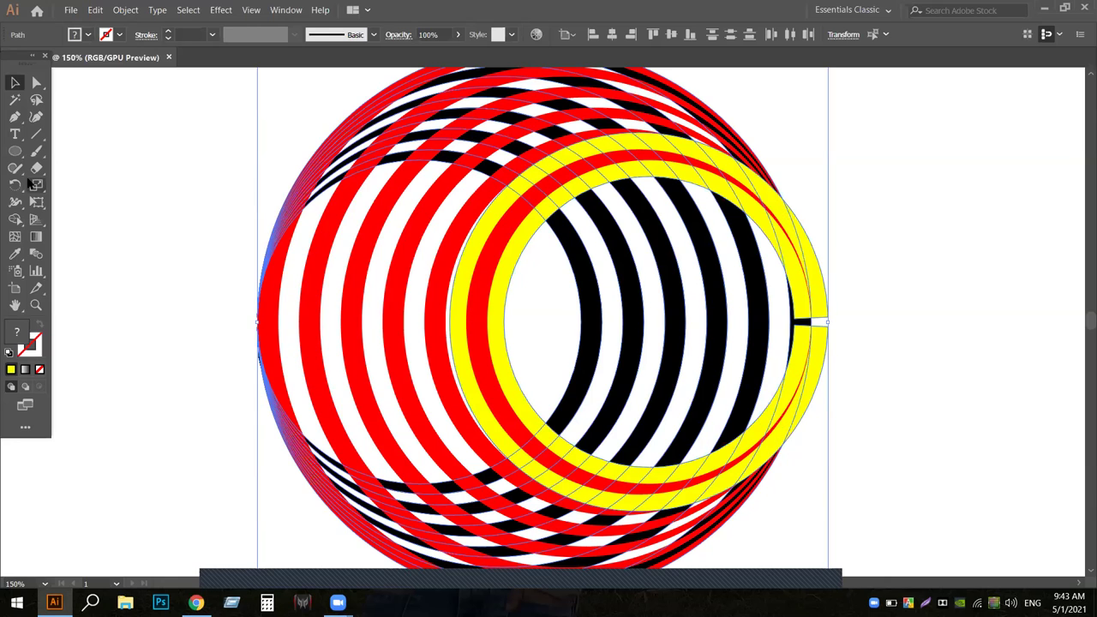
pyautogui.click(15, 220)
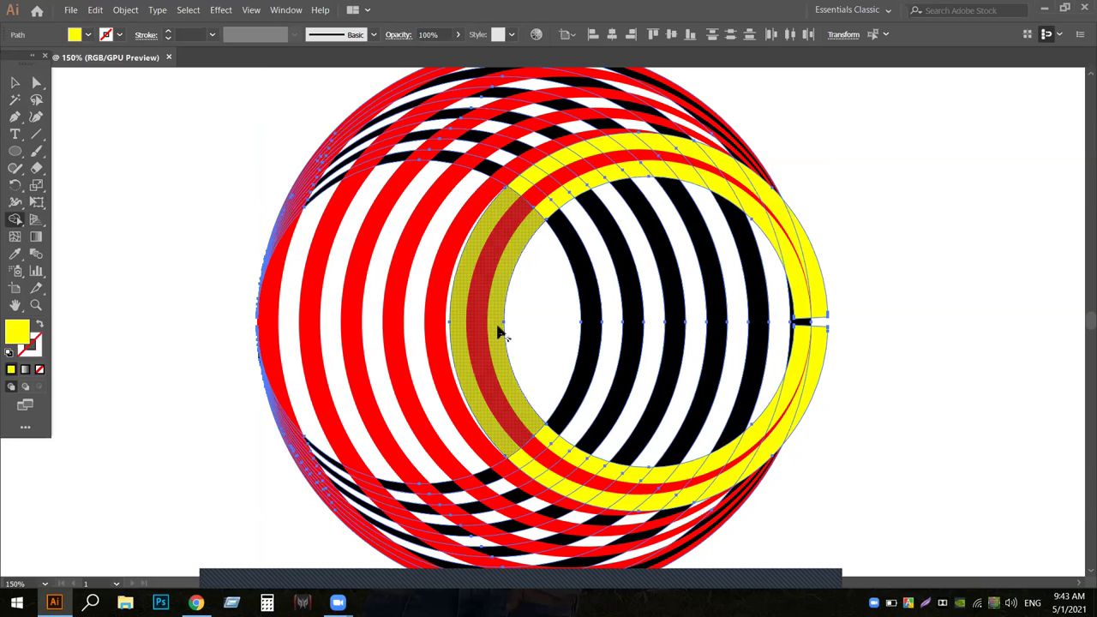
pyautogui.moveTo(496, 330)
pyautogui.mouseDown()
pyautogui.moveTo(492, 262)
pyautogui.moveTo(509, 220)
pyautogui.moveTo(566, 183)
pyautogui.moveTo(665, 164)
pyautogui.moveTo(710, 177)
pyautogui.moveTo(795, 242)
pyautogui.moveTo(828, 322)
pyautogui.moveTo(825, 314)
pyautogui.mouseUp()
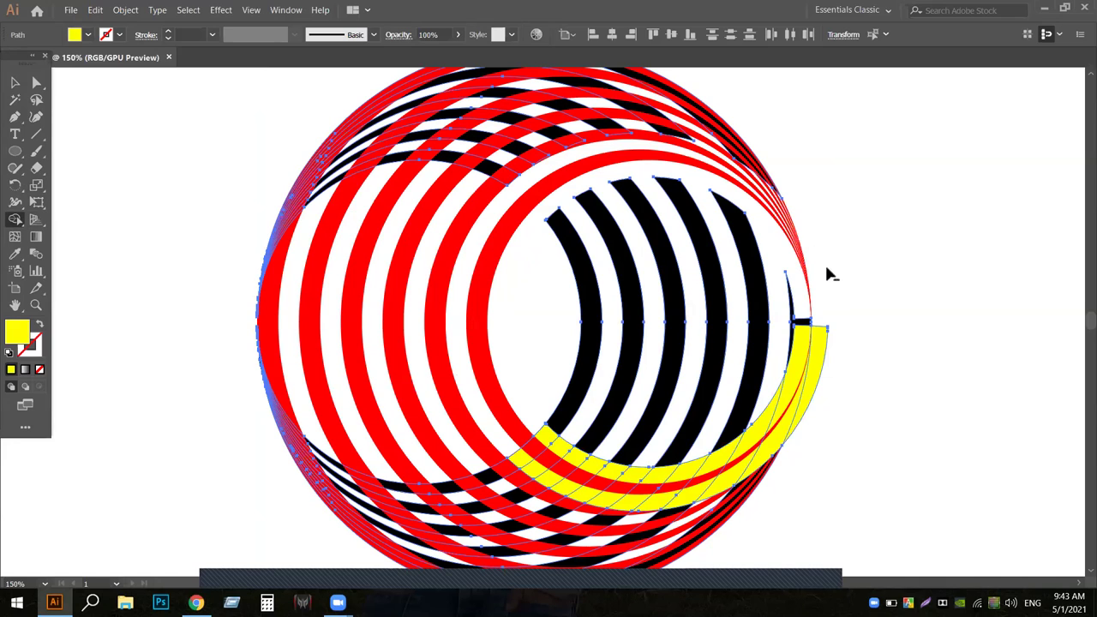
pyautogui.moveTo(686, 83)
pyautogui.mouseDown()
pyautogui.moveTo(599, 81)
pyautogui.moveTo(480, 120)
pyautogui.moveTo(470, 182)
pyautogui.moveTo(535, 108)
pyautogui.mouseUp()
pyautogui.click(15, 82)
pyautogui.click(884, 257)
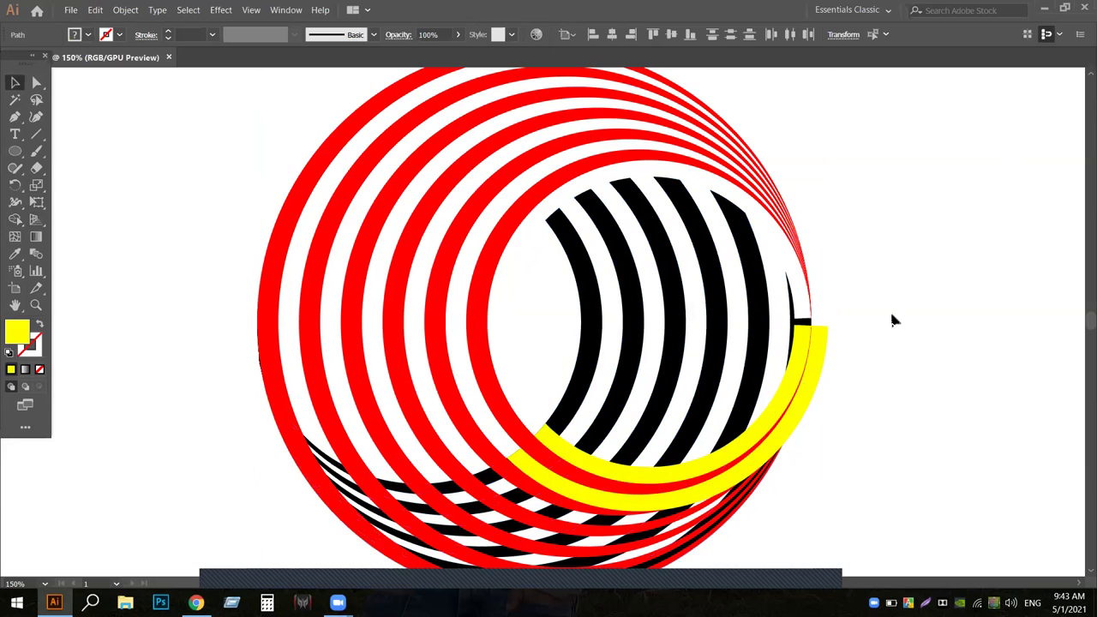
# - Select the remaining lower half of the yellow offset ring and delete it
pyautogui.click(818, 374)
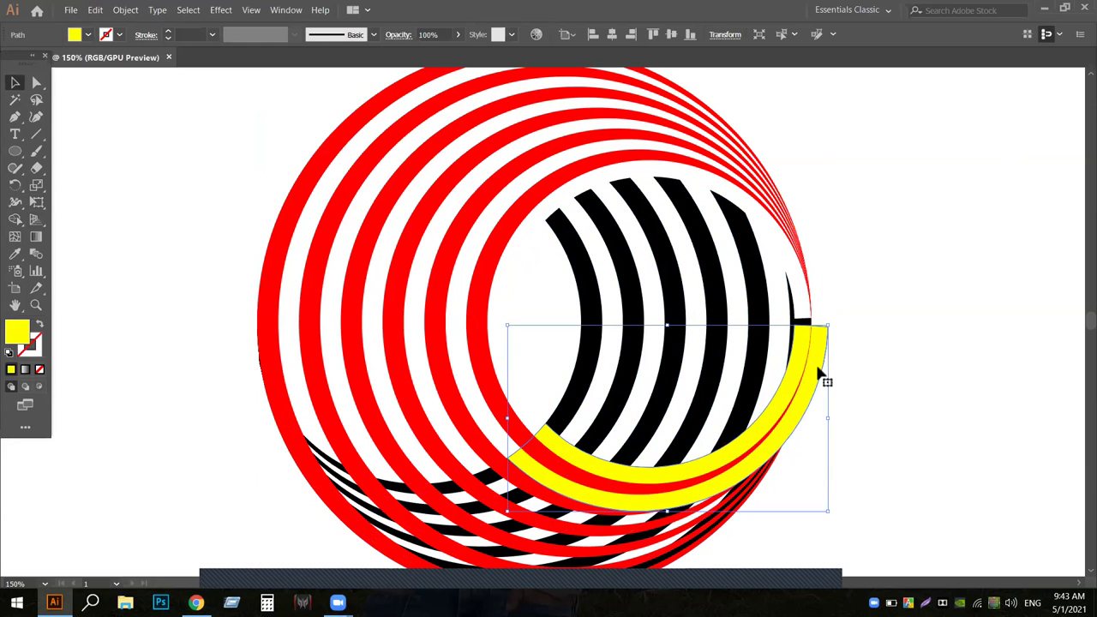
pyautogui.click(929, 426)
pyautogui.click(821, 377)
pyautogui.rightClick(821, 375)
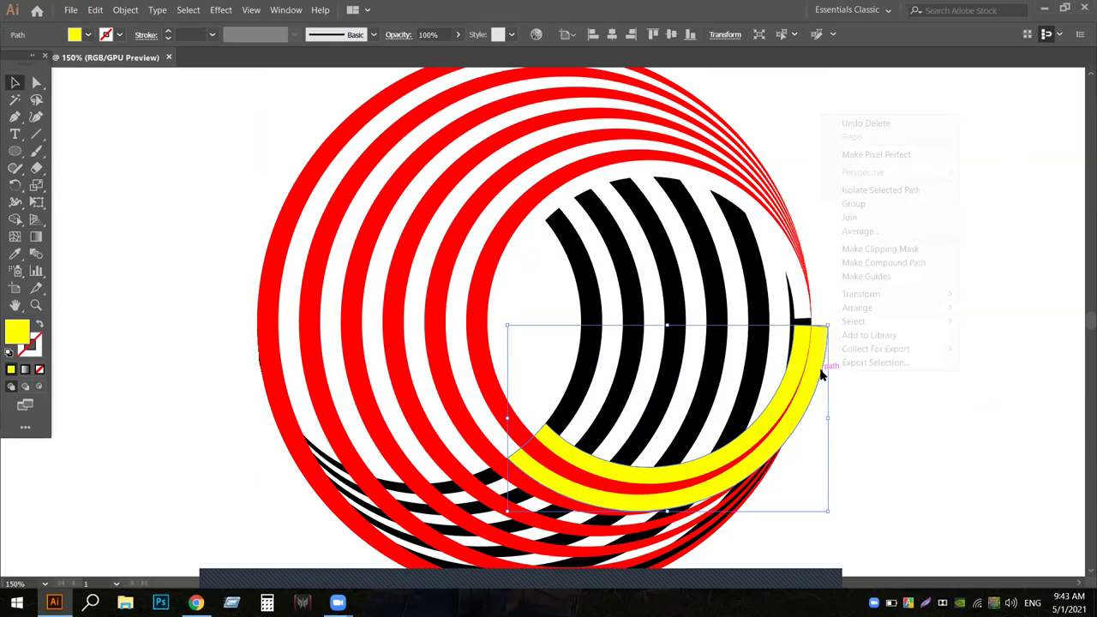
pyautogui.click(898, 446)
pyautogui.click(814, 382)
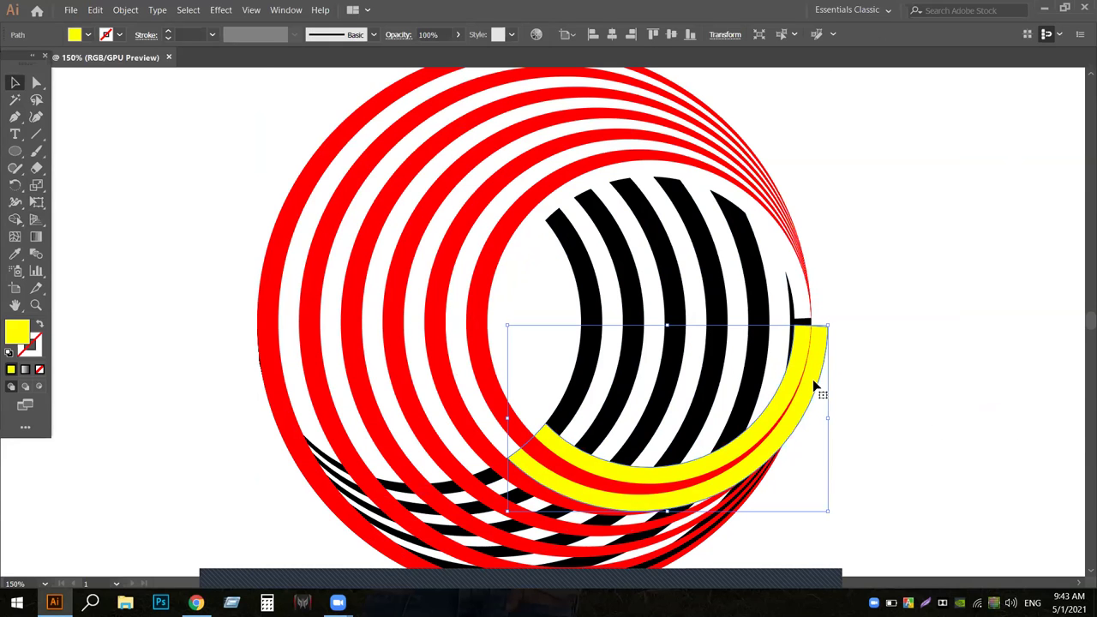
pyautogui.press('Delete')
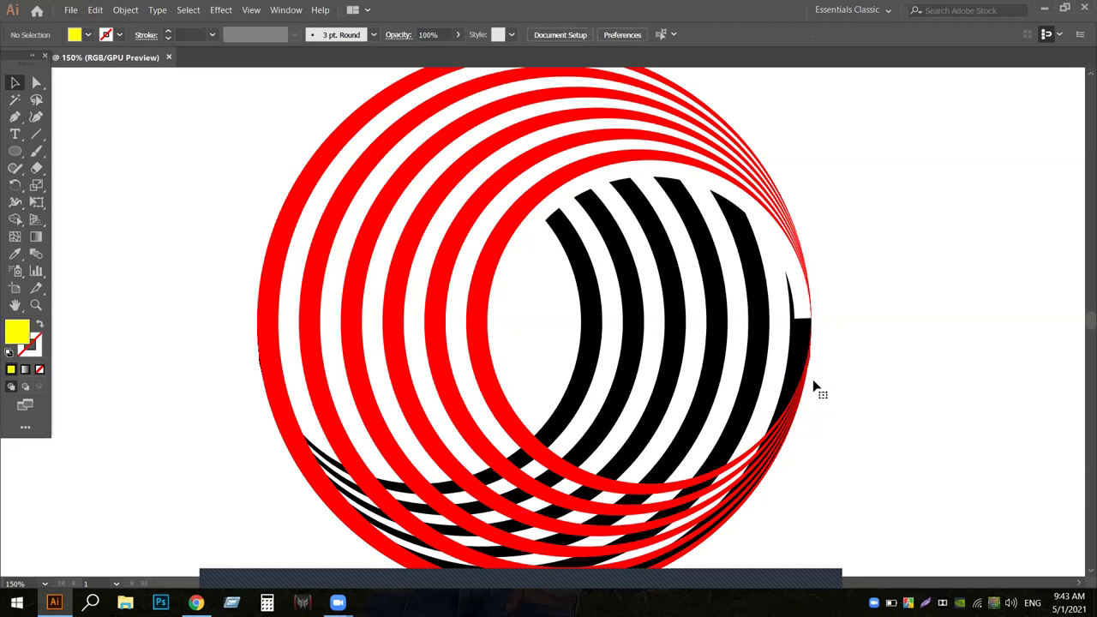
# - Offset the path of the innermost black crescent by 10 px with Miter joins and a miter limit of 7, with Preview on
pyautogui.click(586, 388)
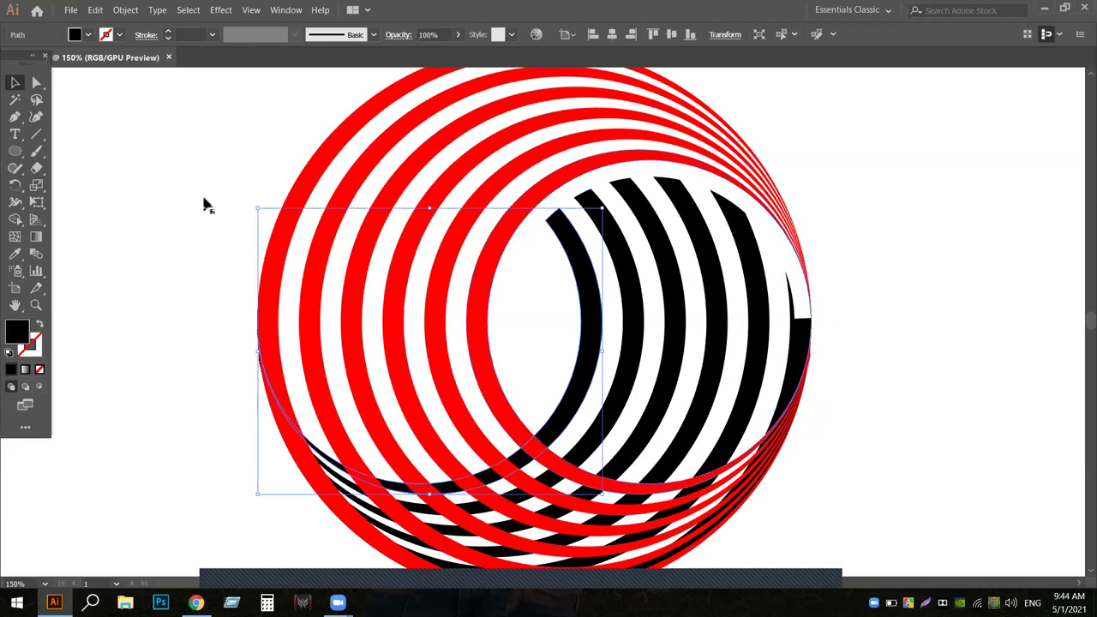
pyautogui.click(125, 10)
pyautogui.moveTo(144, 298)
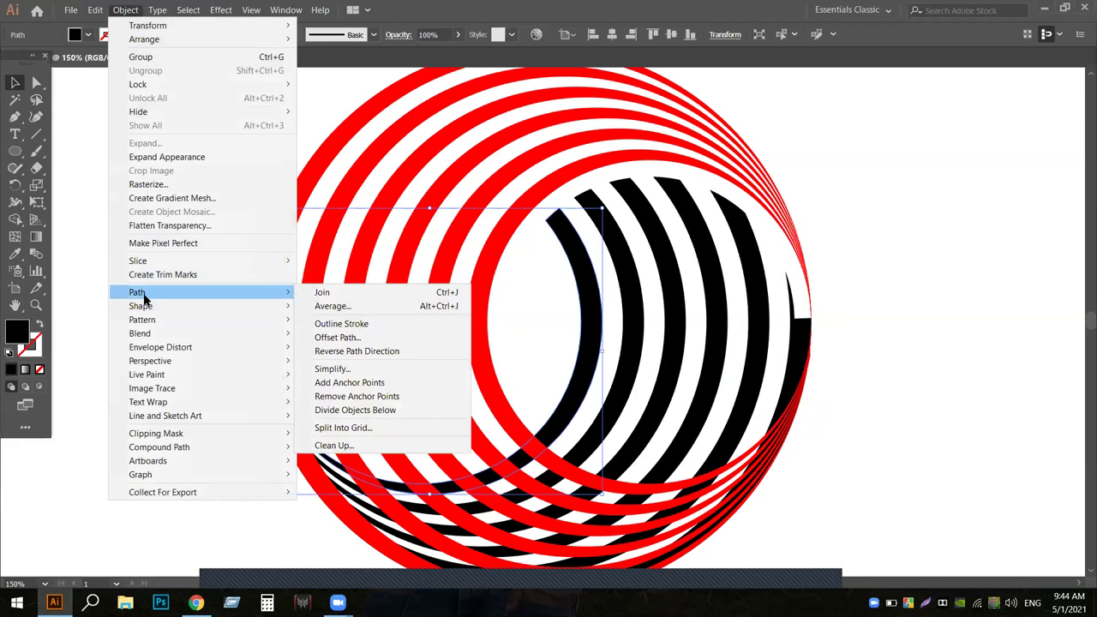
pyautogui.click(343, 338)
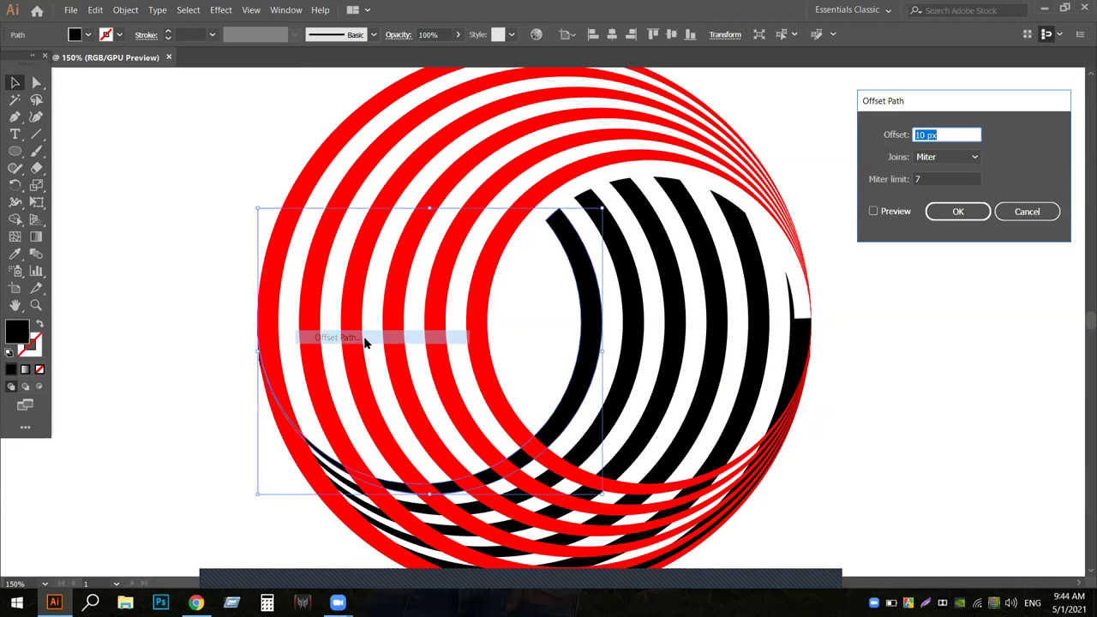
pyautogui.click(873, 210)
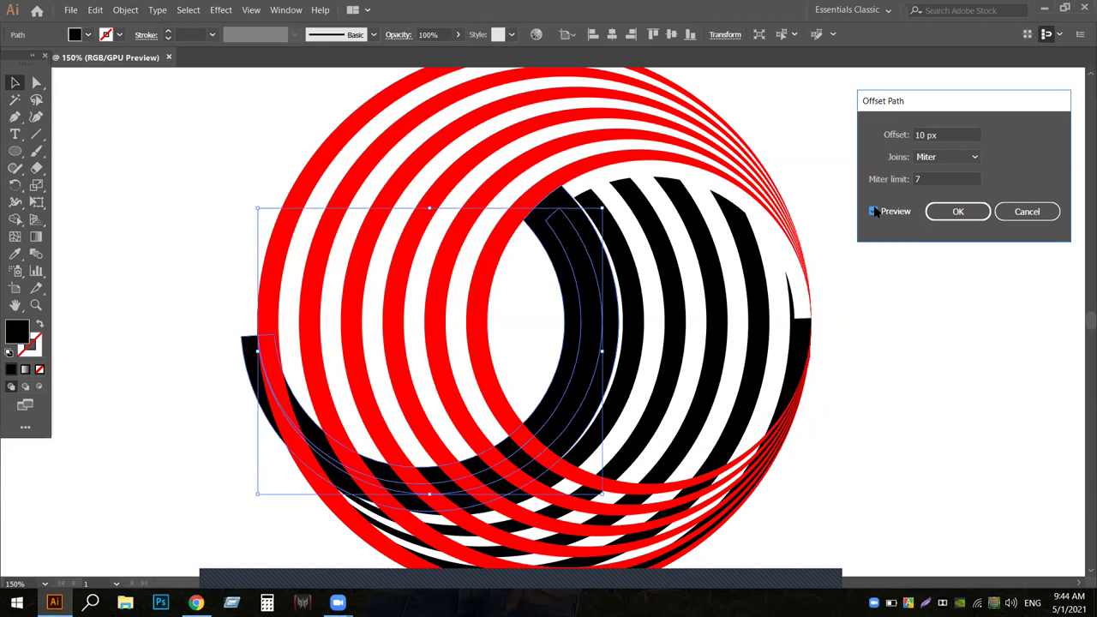
pyautogui.click(944, 210)
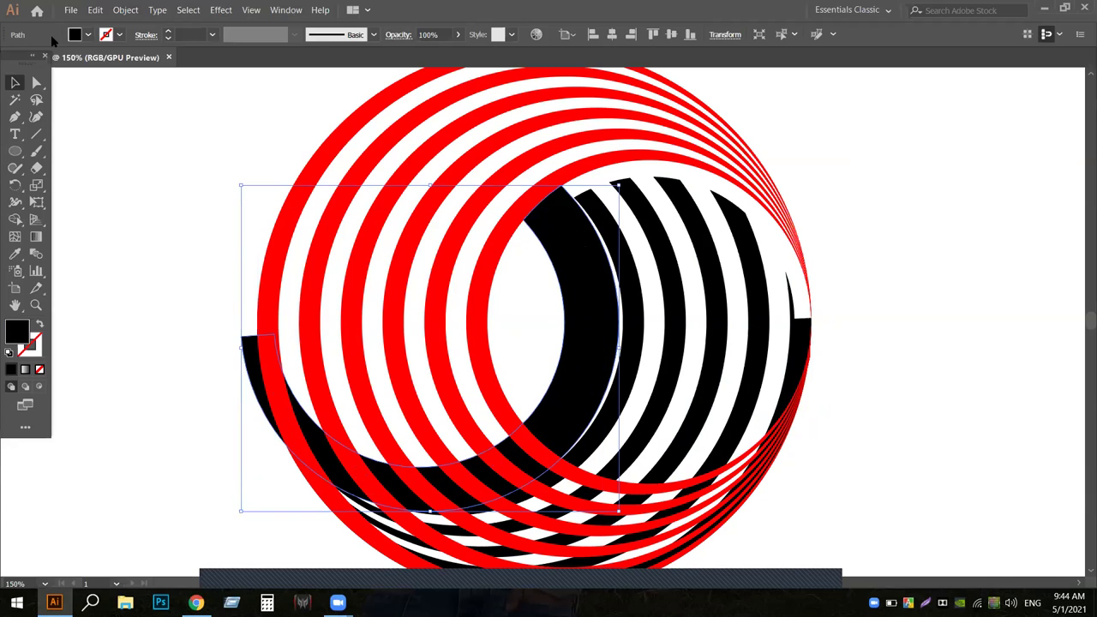
# - Fill the new offset ring around the innermost black crescent in yellow
pyautogui.click(87, 34)
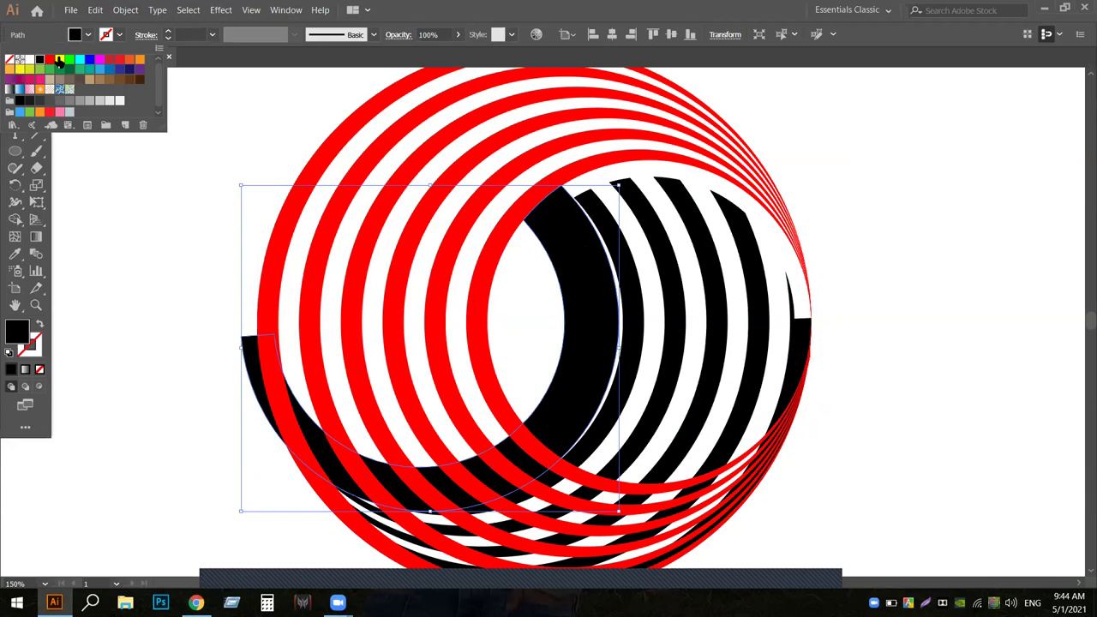
pyautogui.click(59, 59)
pyautogui.click(112, 424)
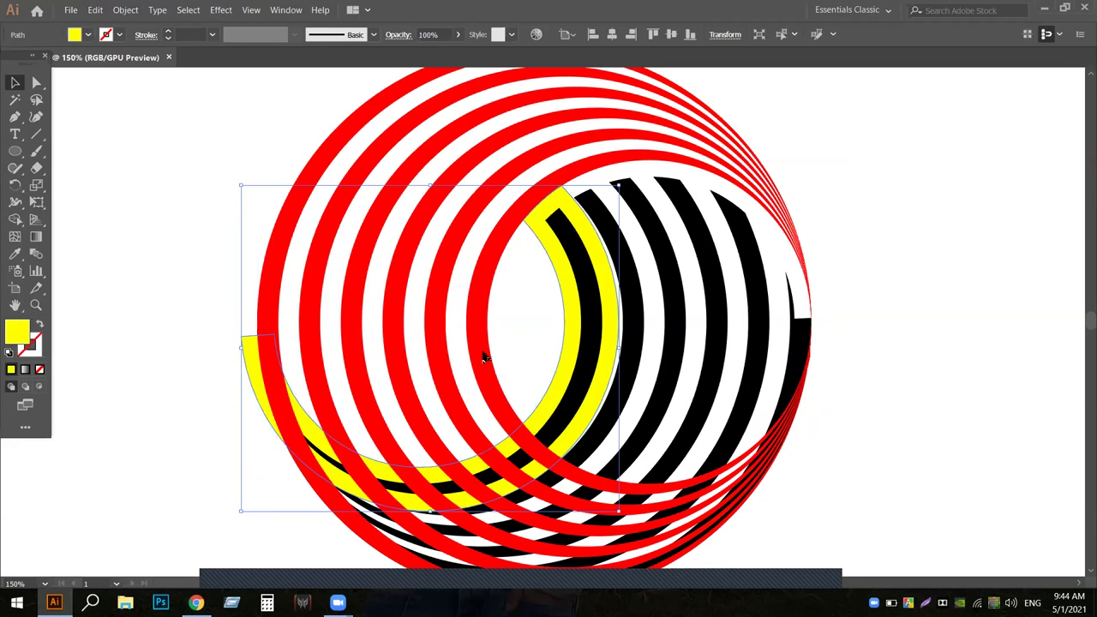
# - Add the red crescents to the yellow ring's selection and erase the ring and the red pieces crossing the black crescents with Shape Builder
pyautogui.keyDown('shift'); pyautogui.click(475, 385); pyautogui.keyUp('shift')
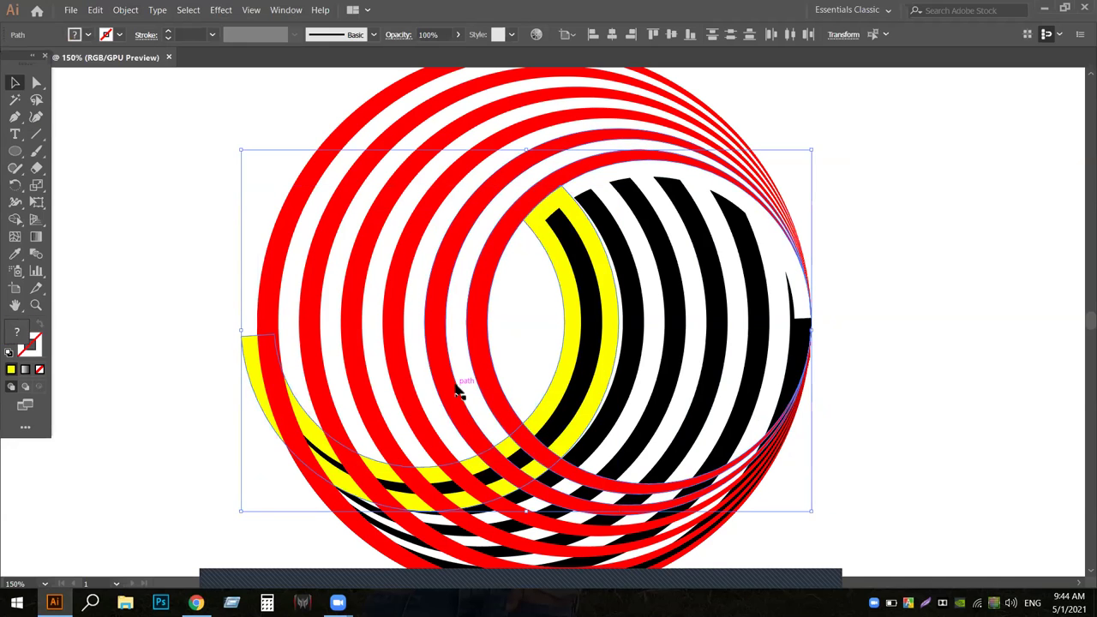
pyautogui.keyDown('shift'); pyautogui.click(420, 391); pyautogui.keyUp('shift')
pyautogui.keyDown('shift'); pyautogui.click(402, 397); pyautogui.keyUp('shift')
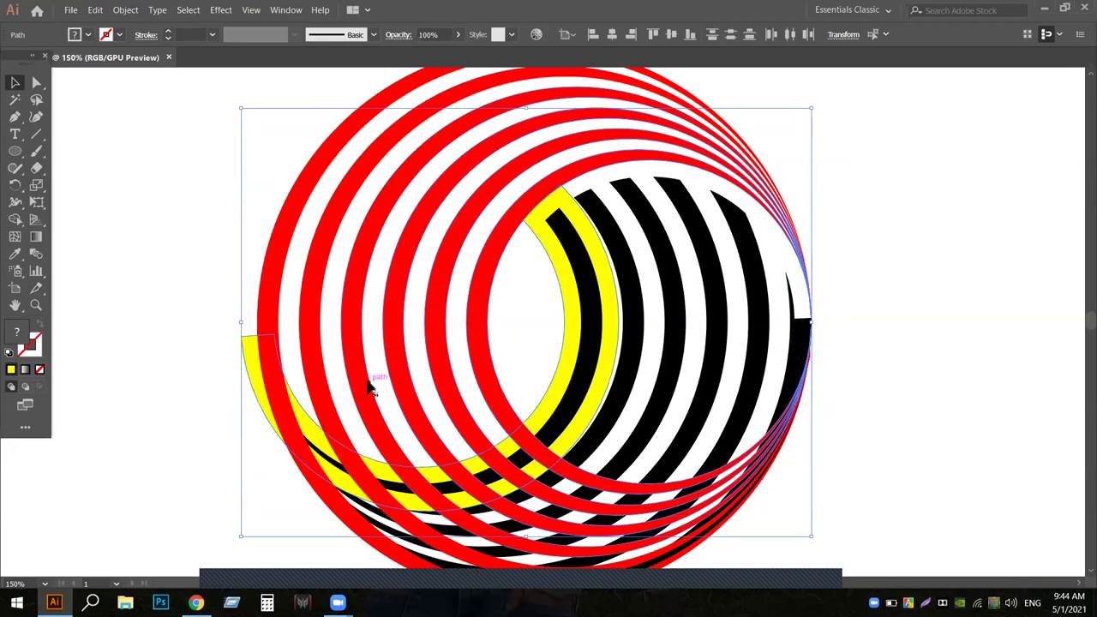
pyautogui.keyDown('shift'); pyautogui.click(369, 386); pyautogui.keyUp('shift')
pyautogui.keyDown('shift'); pyautogui.click(314, 335); pyautogui.keyUp('shift')
pyautogui.keyDown('shift'); pyautogui.click(277, 279); pyautogui.keyUp('shift')
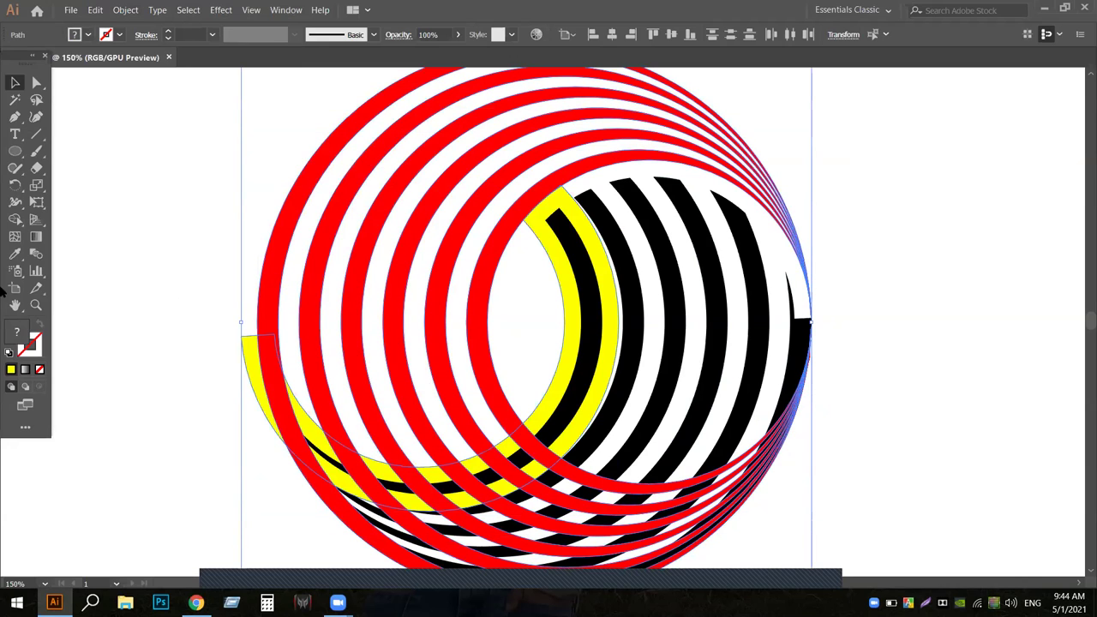
pyautogui.click(15, 220)
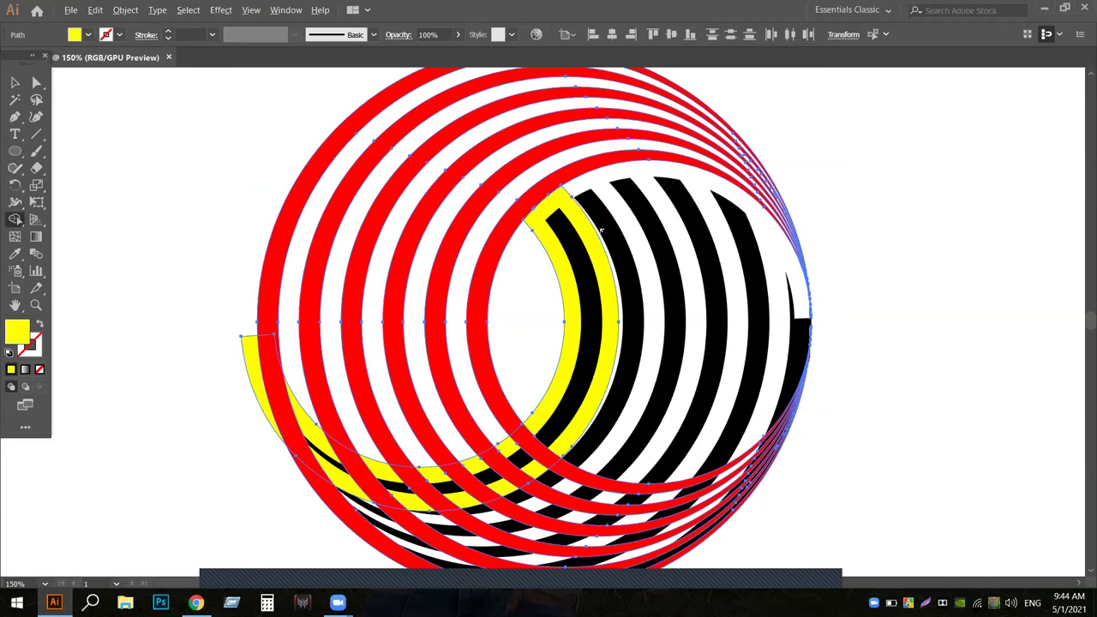
pyautogui.moveTo(563, 223)
pyautogui.mouseDown()
pyautogui.moveTo(591, 307)
pyautogui.moveTo(593, 367)
pyautogui.moveTo(558, 445)
pyautogui.moveTo(530, 461)
pyautogui.moveTo(438, 485)
pyautogui.moveTo(369, 490)
pyautogui.moveTo(321, 477)
pyautogui.moveTo(284, 452)
pyautogui.moveTo(244, 371)
pyautogui.mouseUp()
pyautogui.moveTo(759, 419); pyautogui.dragTo(734, 517)
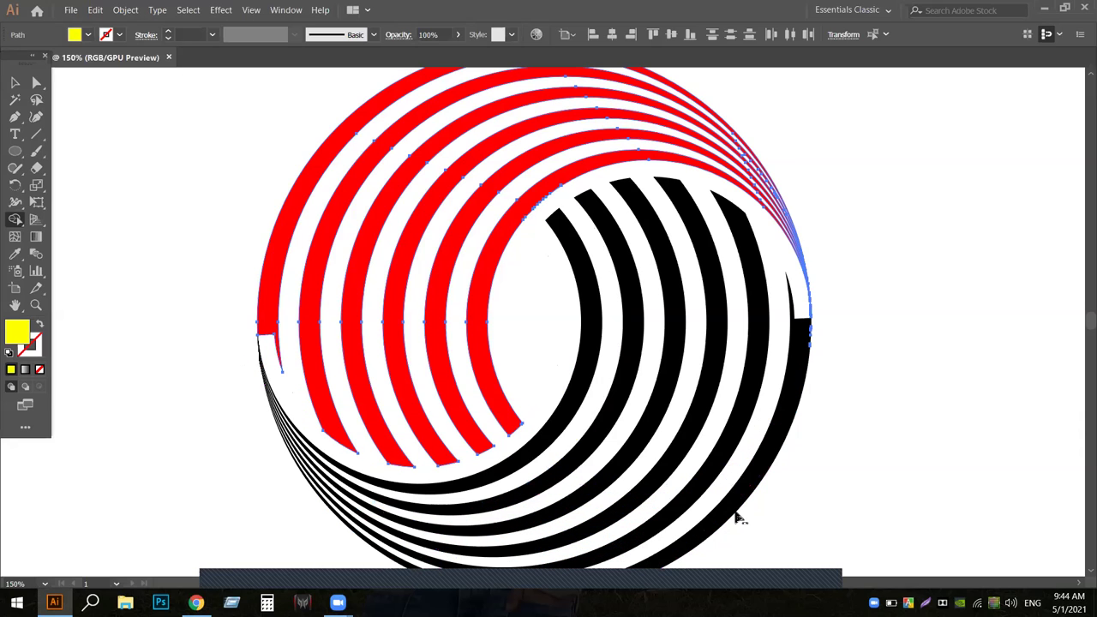
# - Select all the trimmed red and black crescents and group them
pyautogui.click(15, 82)
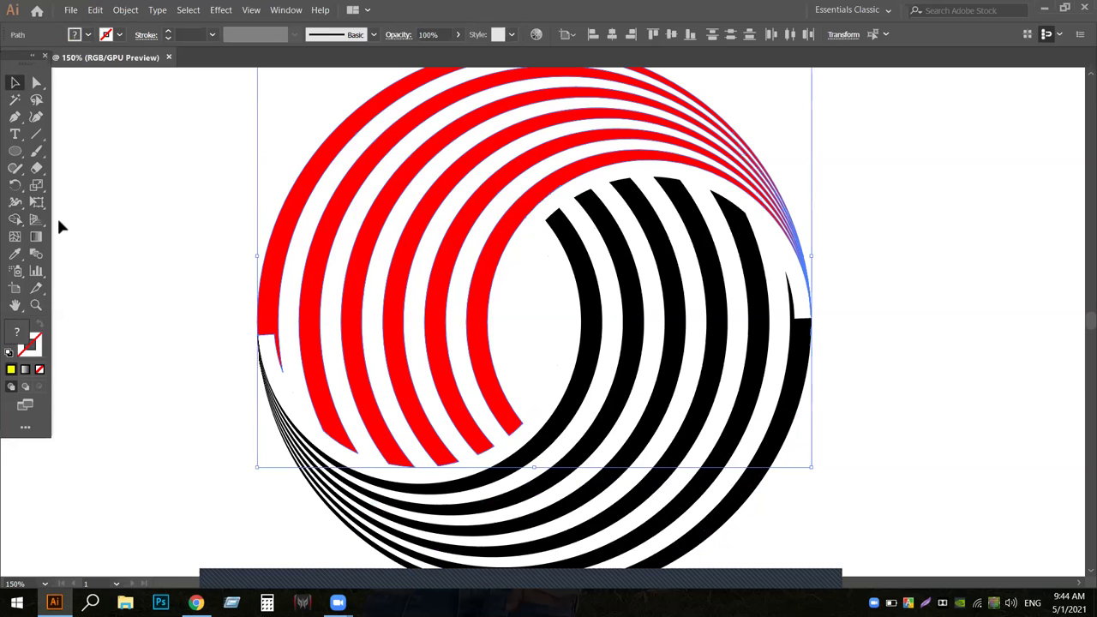
pyautogui.click(295, 351)
pyautogui.moveTo(170, 177); pyautogui.dragTo(888, 484)
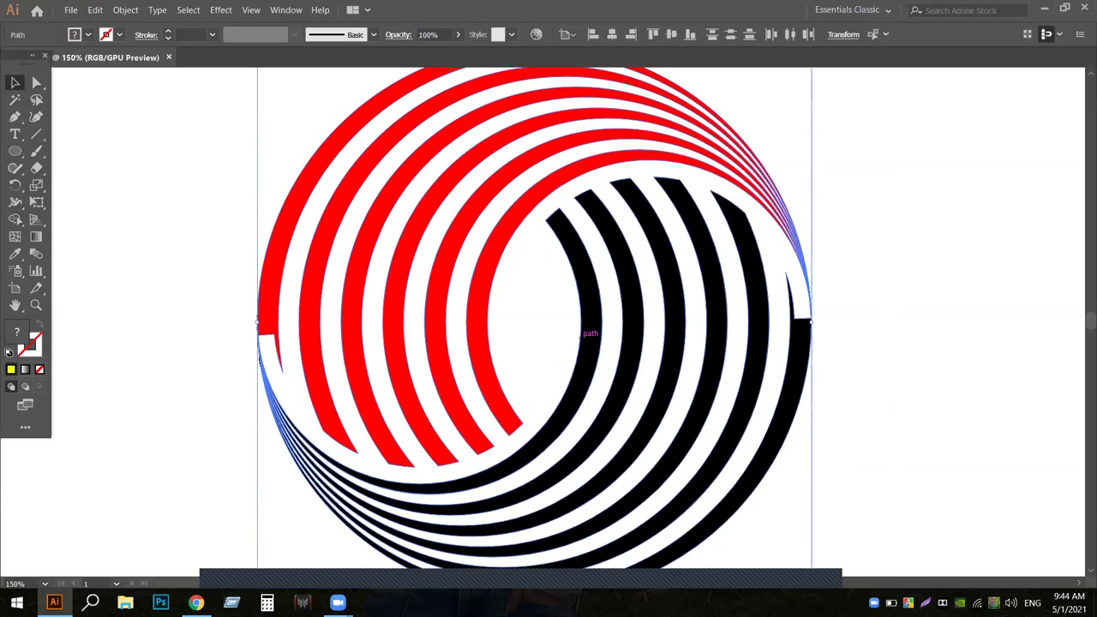
pyautogui.rightClick(581, 336)
pyautogui.click(612, 414)
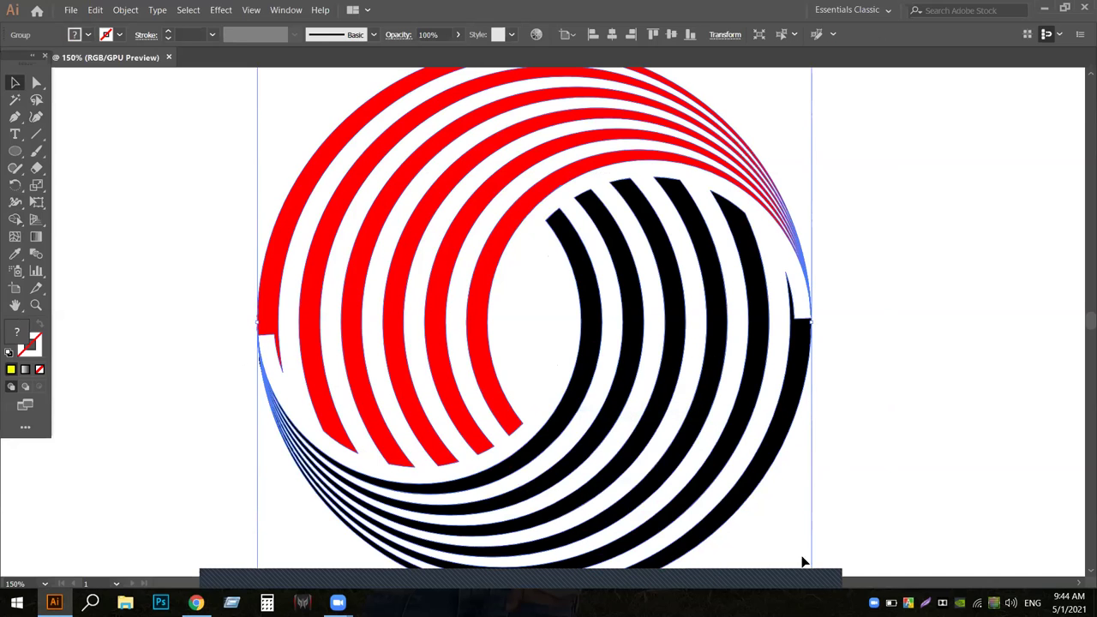
# - Rotate the grouped red-and-black emblem about 90° clockwise, scale it down and move it above and right of its old place
pyautogui.scroll(-1, 806, 515)
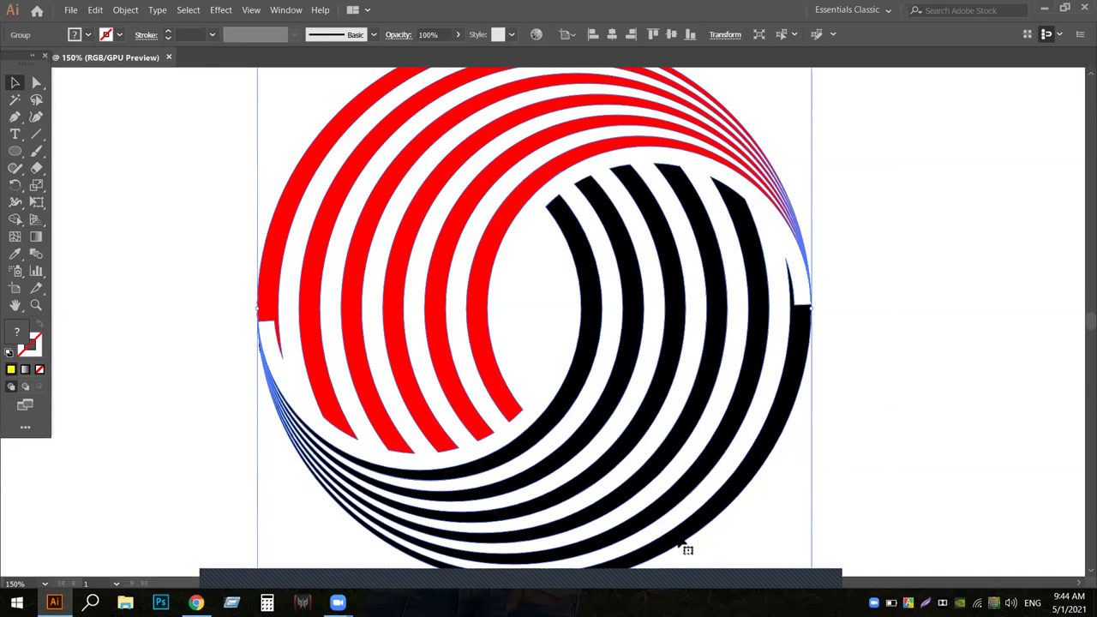
pyautogui.hotkey('ctrl', '-')
pyautogui.hotkey('ctrl', '-')
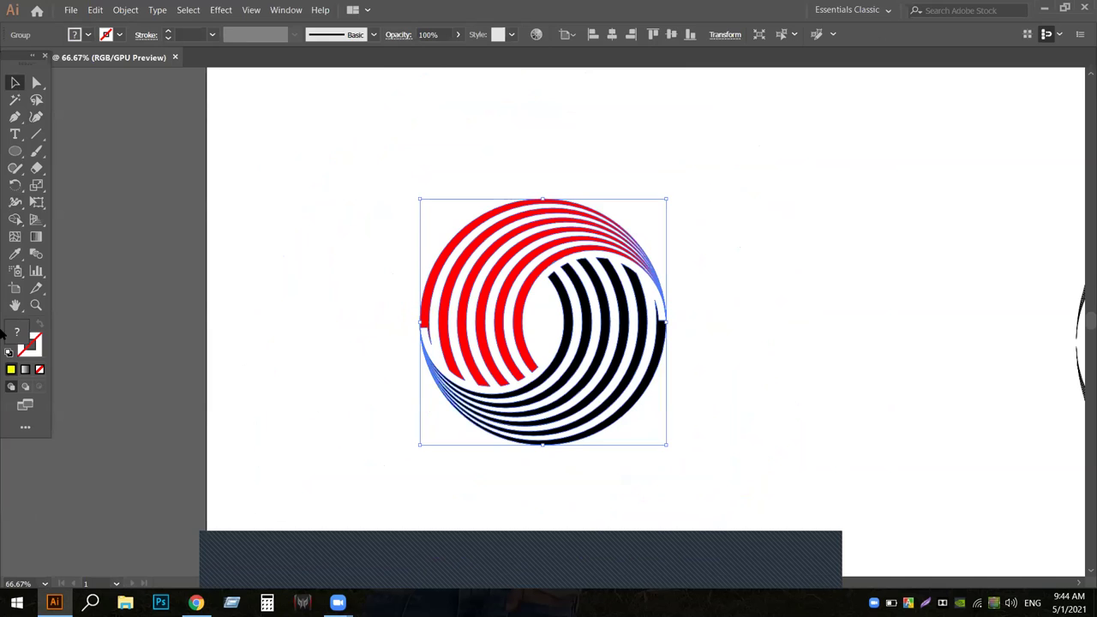
pyautogui.hscroll(3, 322, 416)
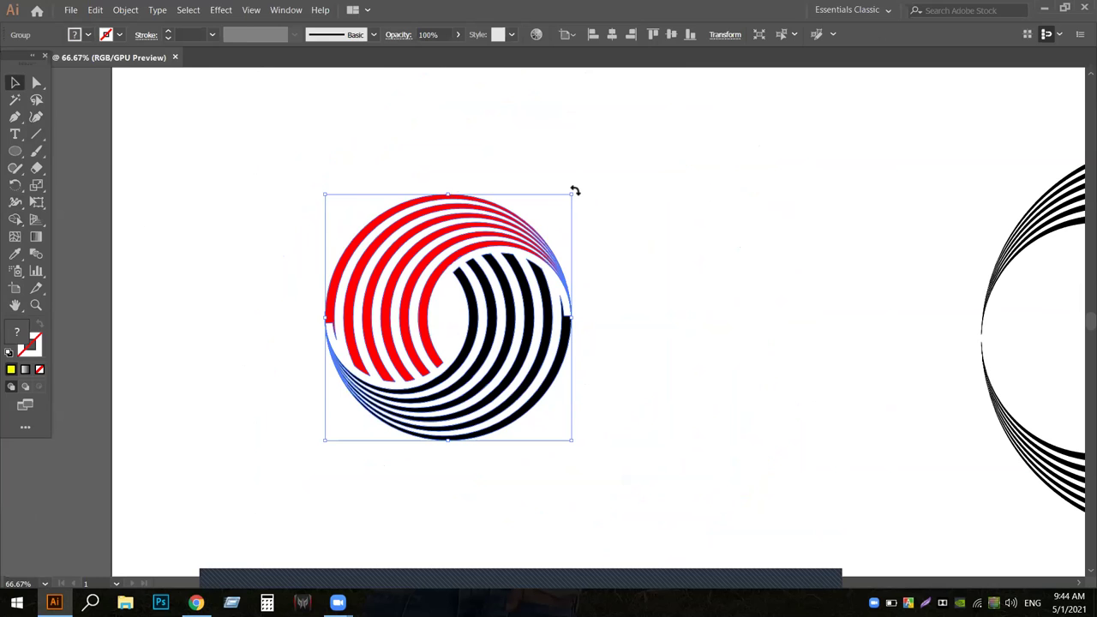
pyautogui.moveTo(575, 190); pyautogui.dragTo(526, 393)
pyautogui.click(574, 370)
pyautogui.moveTo(448, 291); pyautogui.dragTo(673, 137)
# - Move the large black crescent set into the artboard's empty area and shift the small red-and-black emblem farther right, clear of it
pyautogui.moveTo(957, 217); pyautogui.dragTo(1053, 383)
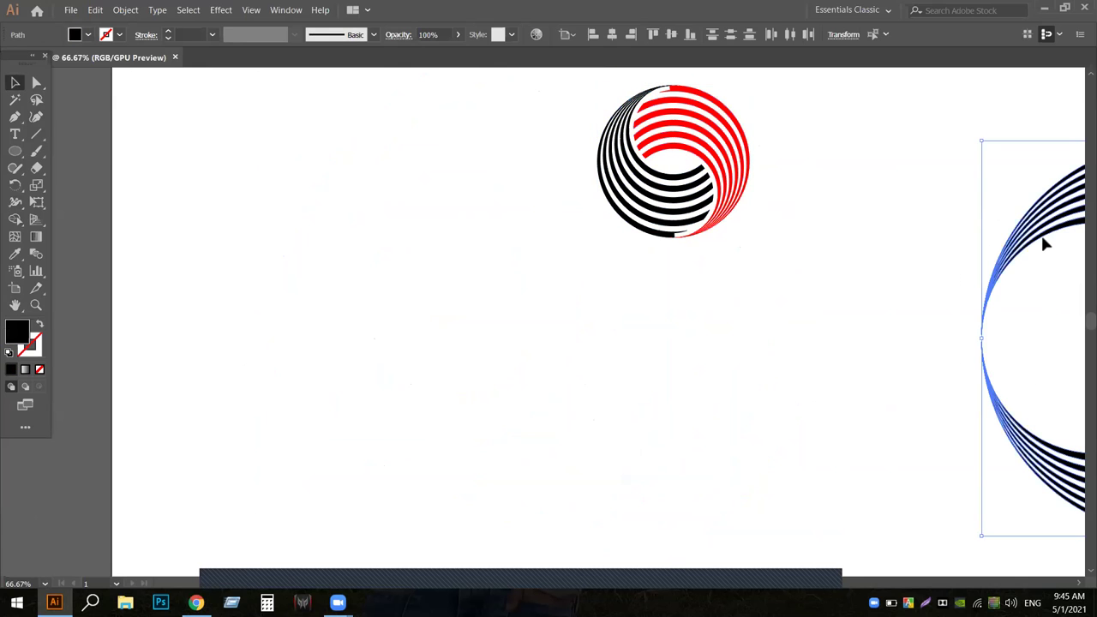
pyautogui.moveTo(1044, 237); pyautogui.dragTo(301, 232)
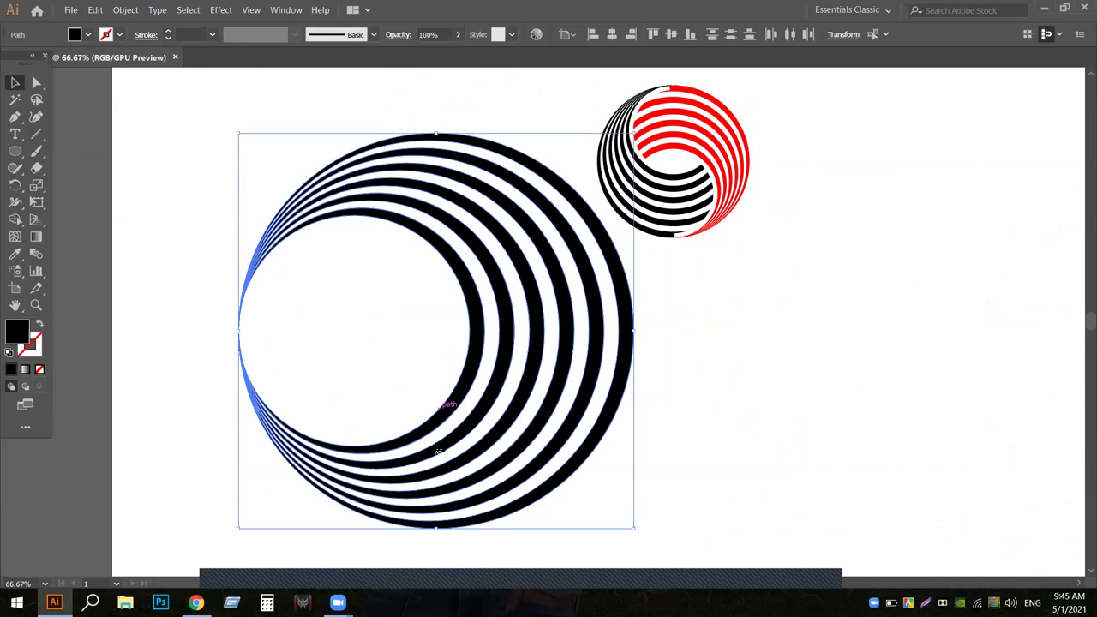
pyautogui.click(725, 137)
pyautogui.moveTo(724, 137); pyautogui.dragTo(1090, 206)
pyautogui.moveTo(709, 161); pyautogui.dragTo(1067, 167)
# - Select the whole black crescent set and scale it down slightly about its center
pyautogui.click(809, 333)
pyautogui.click(357, 222)
pyautogui.click(309, 141)
pyautogui.moveTo(203, 165); pyautogui.dragTo(709, 503)
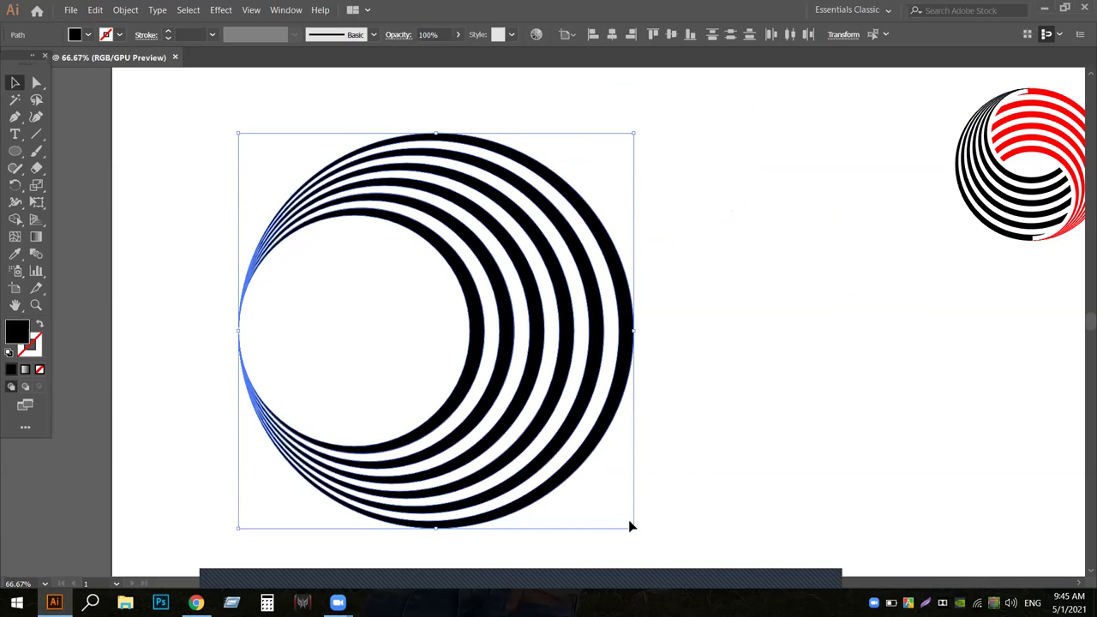
pyautogui.moveTo(634, 530); pyautogui.dragTo(627, 521)
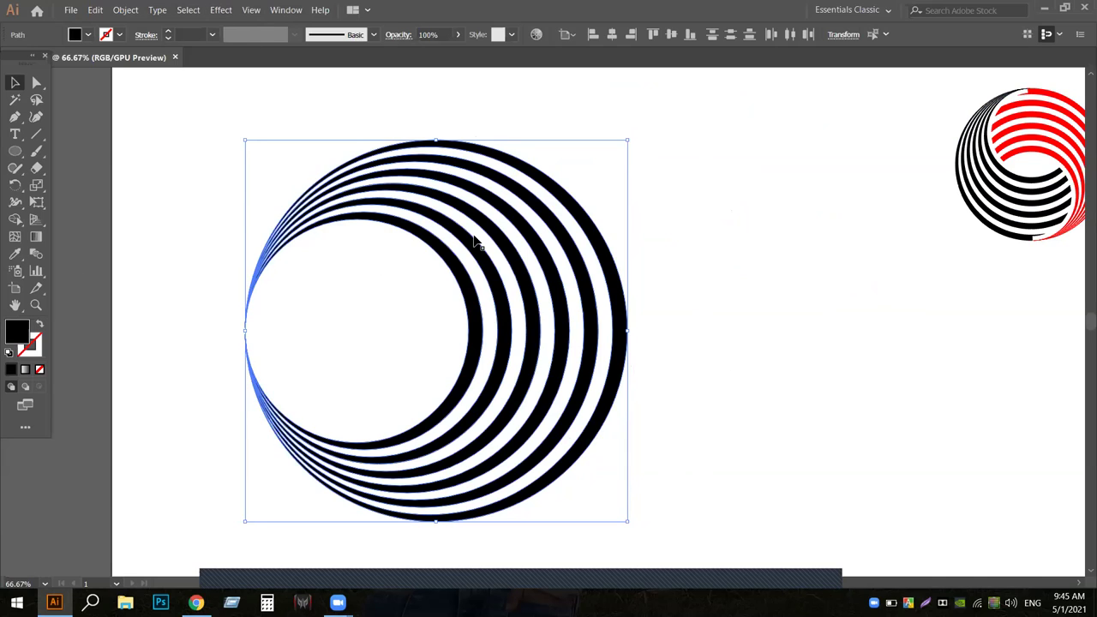
# - Duplicate the black crescent set and place the copy beneath the small red-and-black emblem
pyautogui.rightClick(477, 184)
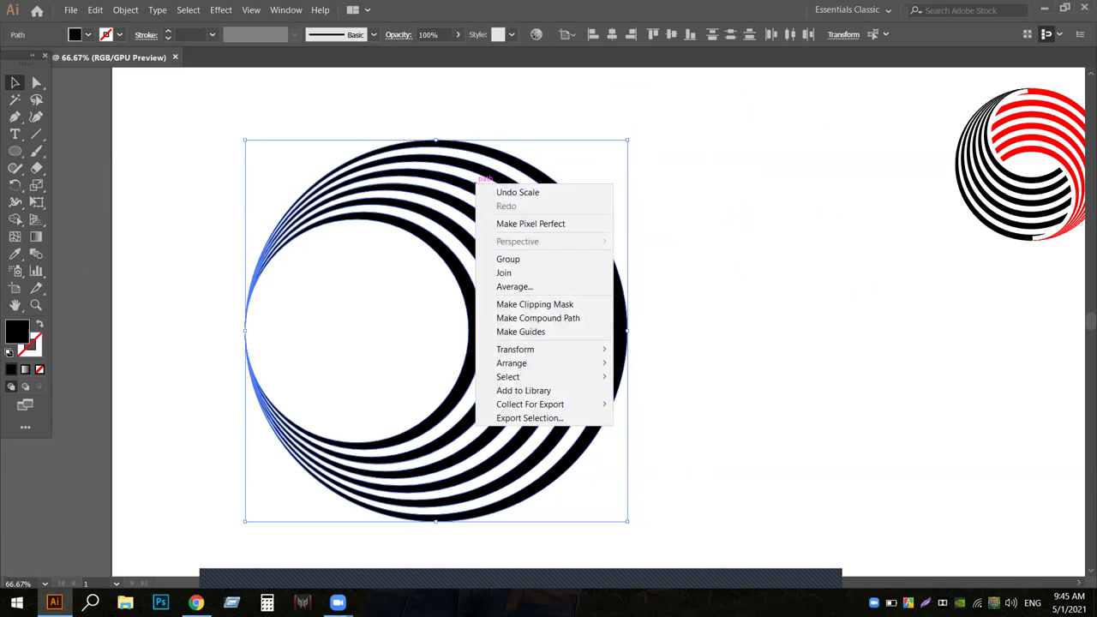
pyautogui.click(663, 311)
pyautogui.moveTo(268, 83); pyautogui.dragTo(611, 512)
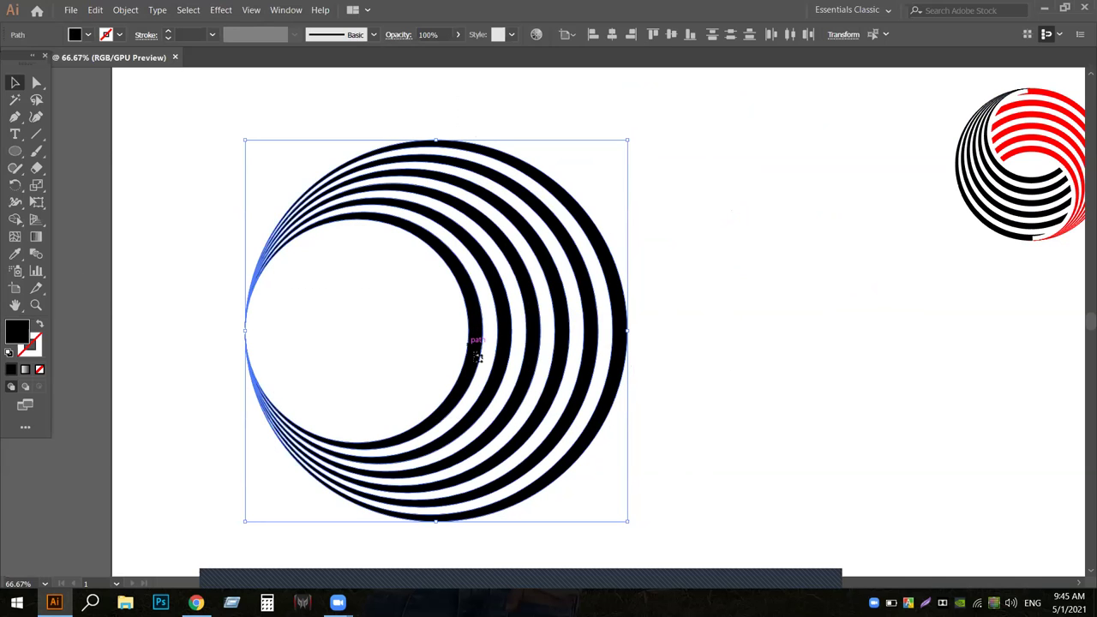
pyautogui.moveTo(470, 338); pyautogui.dragTo(1004, 430)
# - Select the original black crescent set and create a copy of it rotated by 360/3 degrees, with Preview on
pyautogui.moveTo(151, 111); pyautogui.dragTo(656, 553)
pyautogui.rightClick(524, 370)
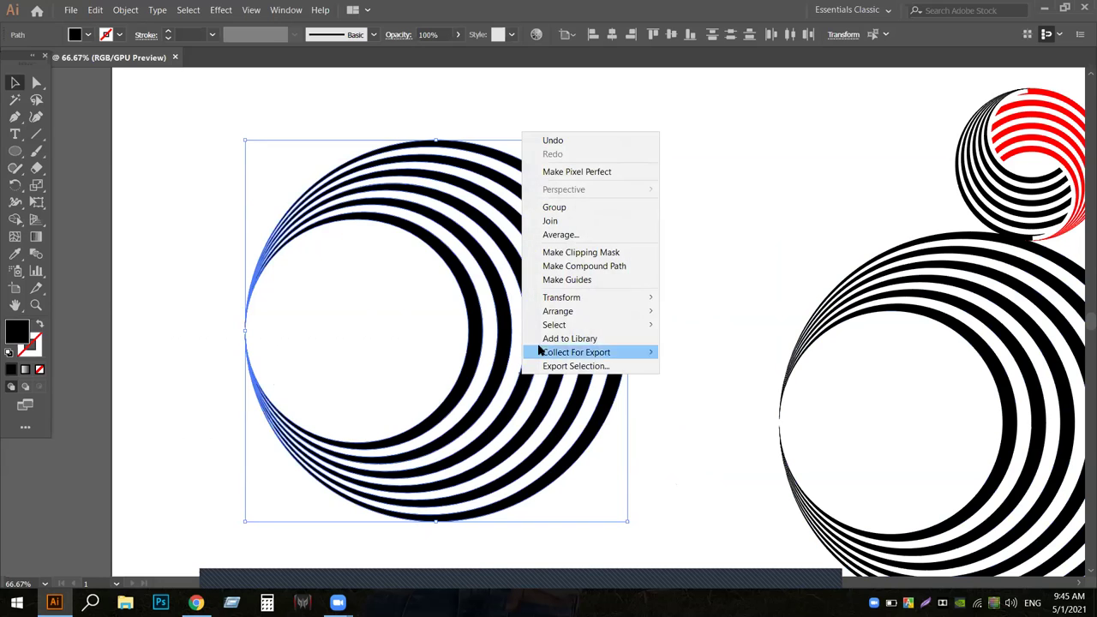
pyautogui.moveTo(609, 303)
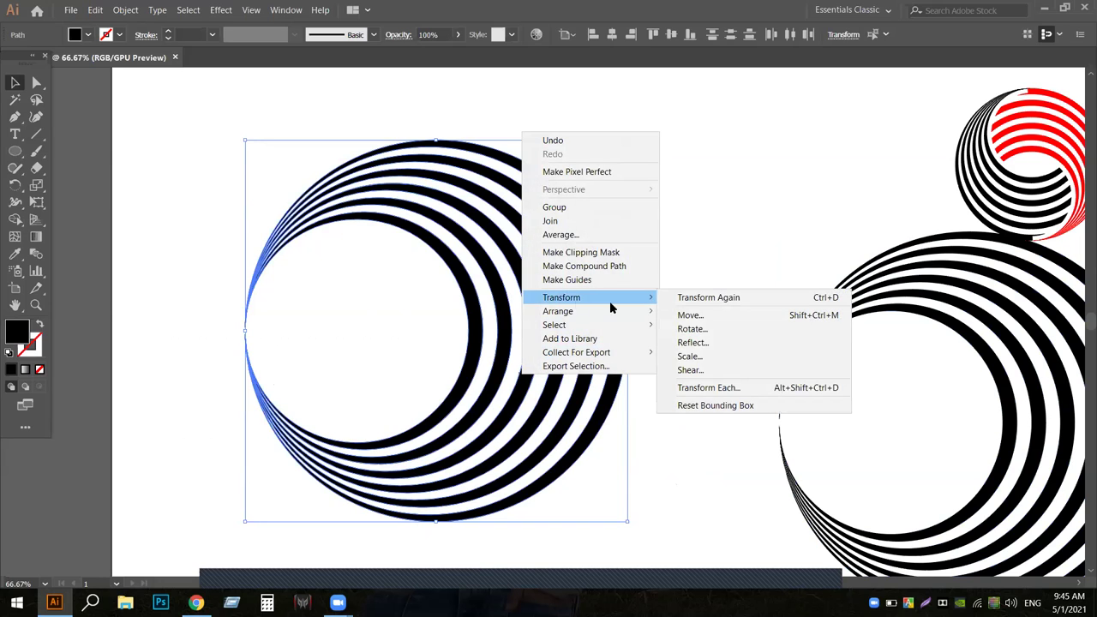
pyautogui.click(690, 329)
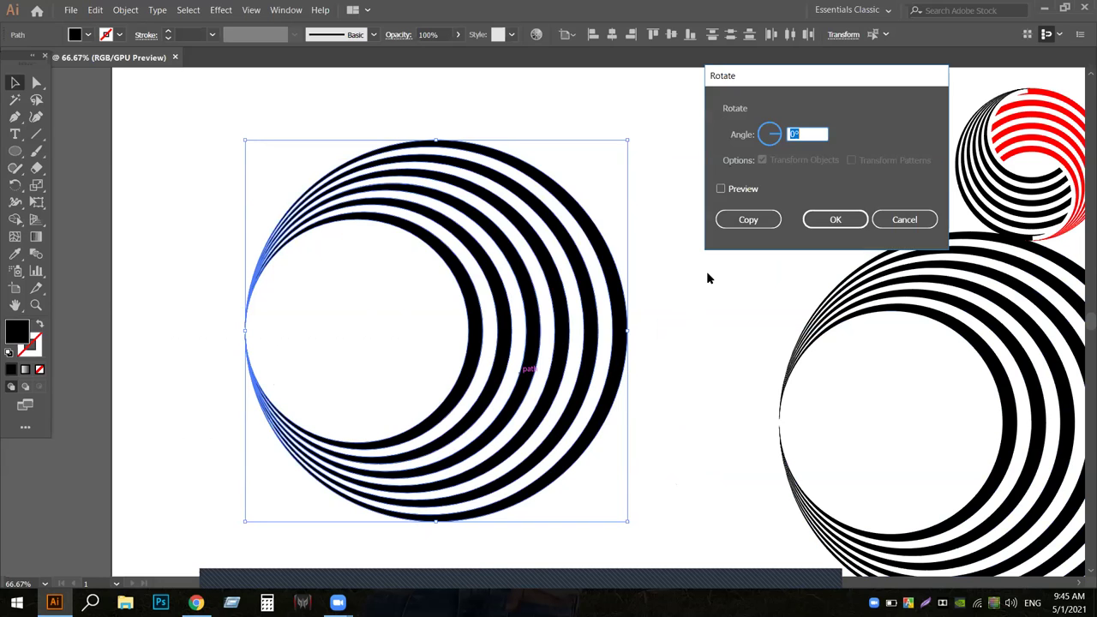
pyautogui.click(801, 134)
pyautogui.write('360/3')
pyautogui.click(722, 188)
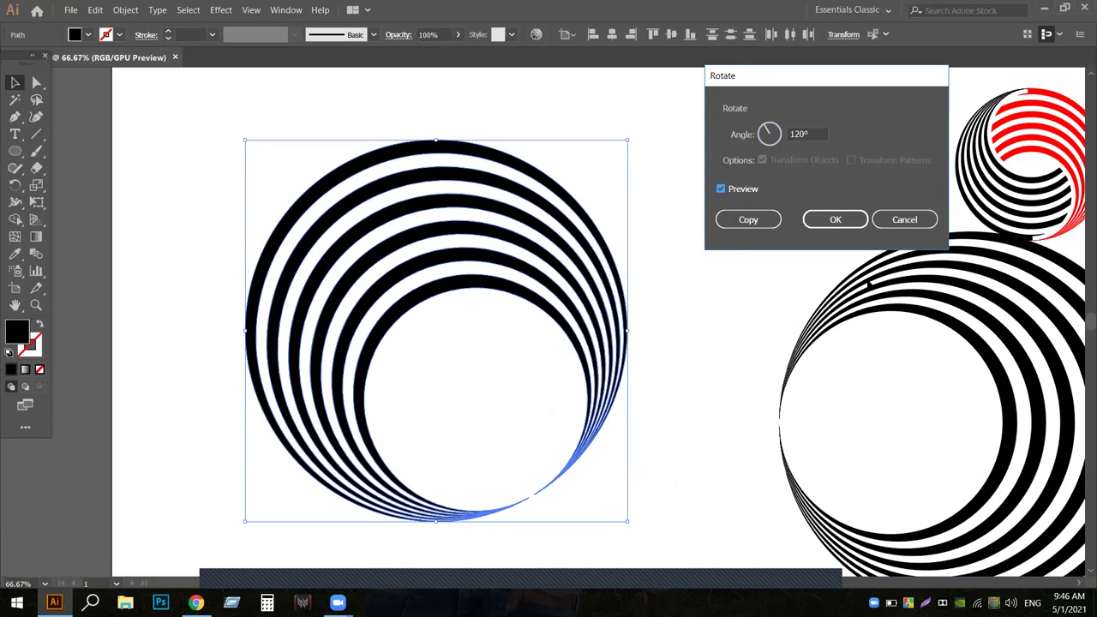
pyautogui.click(748, 220)
# - Repeat the rotated copy once more to make a third crescent set, then deselect
pyautogui.hotkey('ctrl', 'shift', 'b')
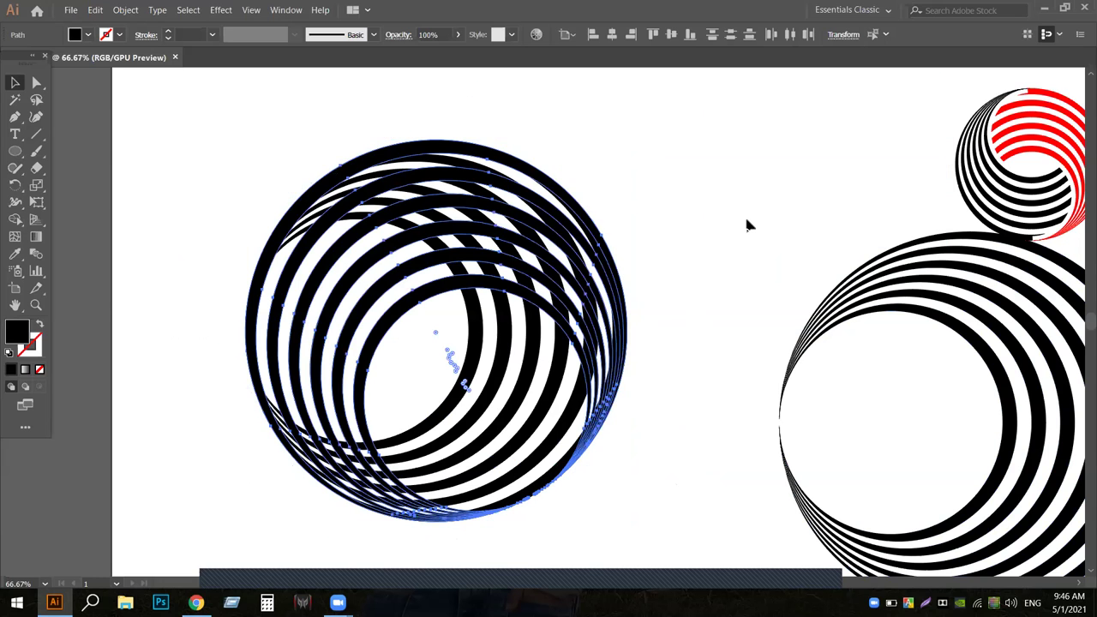
pyautogui.hotkey('ctrl', 'd')
pyautogui.hotkey('ctrl', 'shift', 'b')
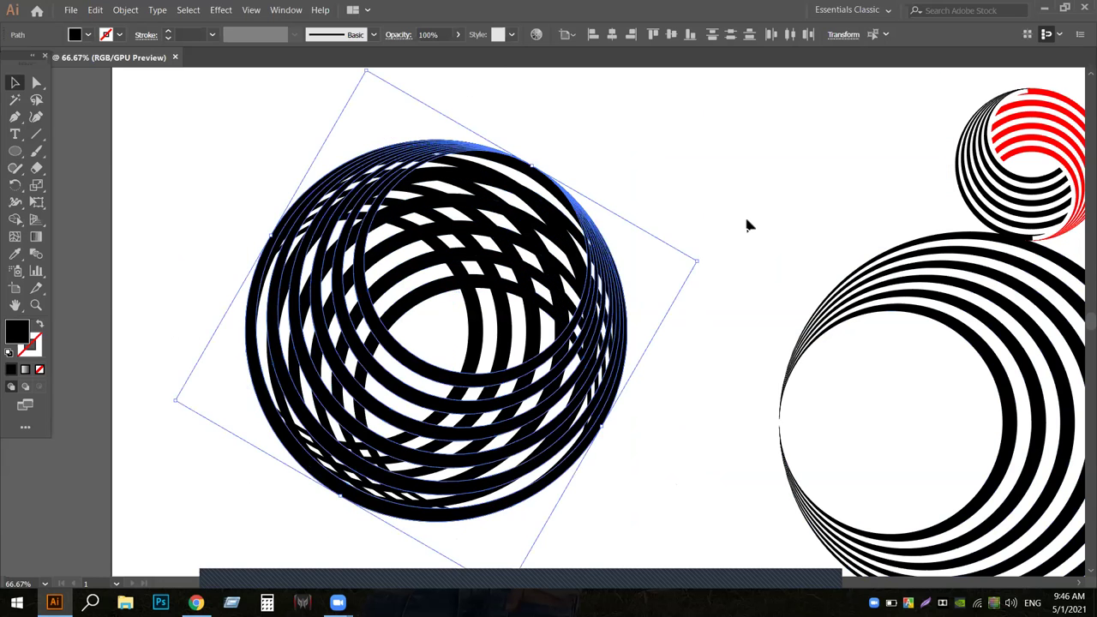
pyautogui.click(641, 497)
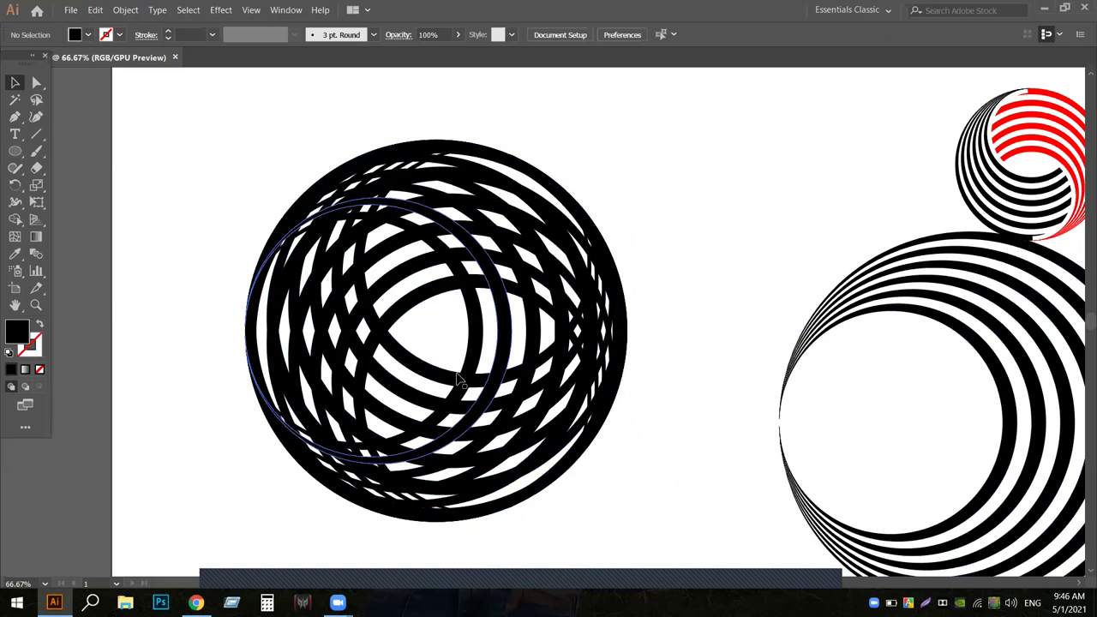
# - Undo the two rotated crescent copies and group the original black crescent set
pyautogui.hotkey('ctrl', 'z')
pyautogui.hotkey('ctrl', 'z')
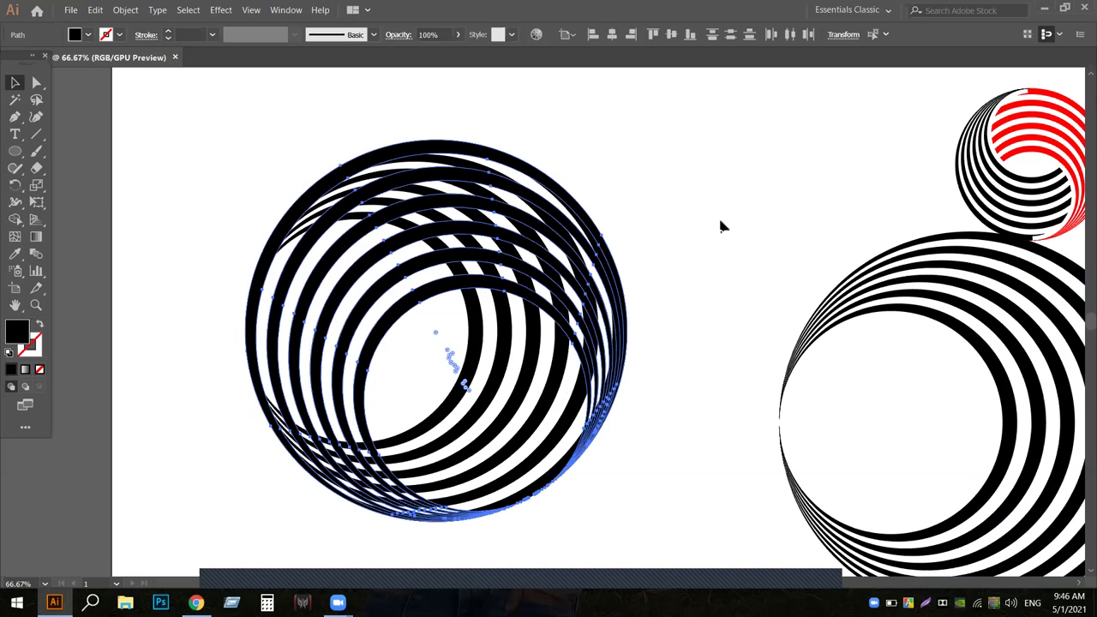
pyautogui.rightClick(485, 348)
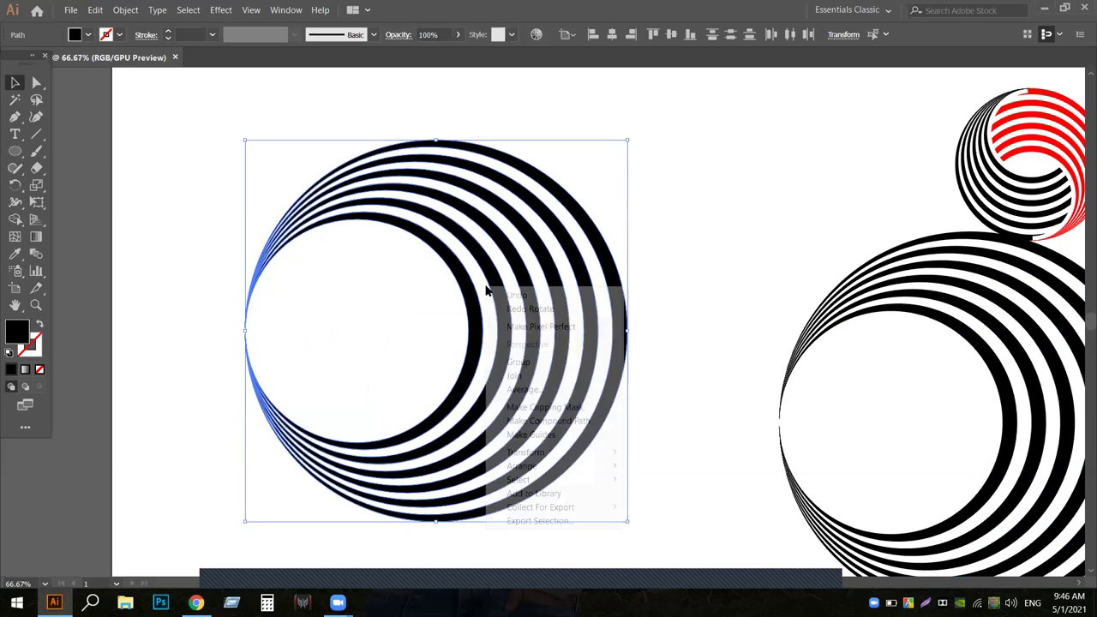
pyautogui.click(522, 367)
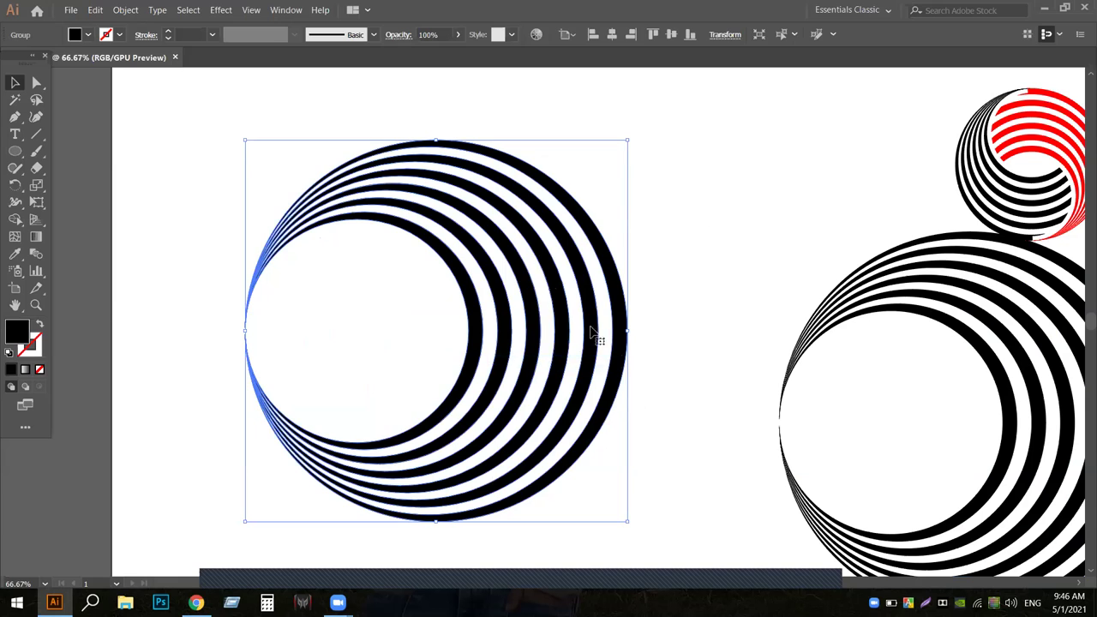
# - Create a copy of the crescent group rotated by 360/3 degrees with Preview on, and repeat it once for a third group
pyautogui.rightClick(477, 211)
pyautogui.moveTo(532, 334)
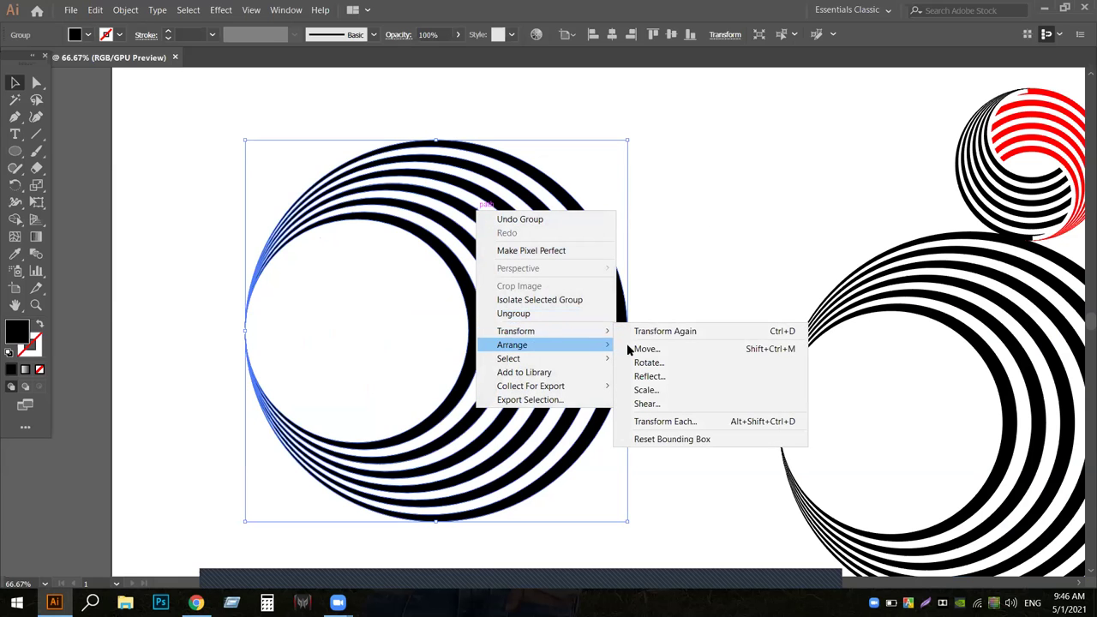
pyautogui.click(650, 361)
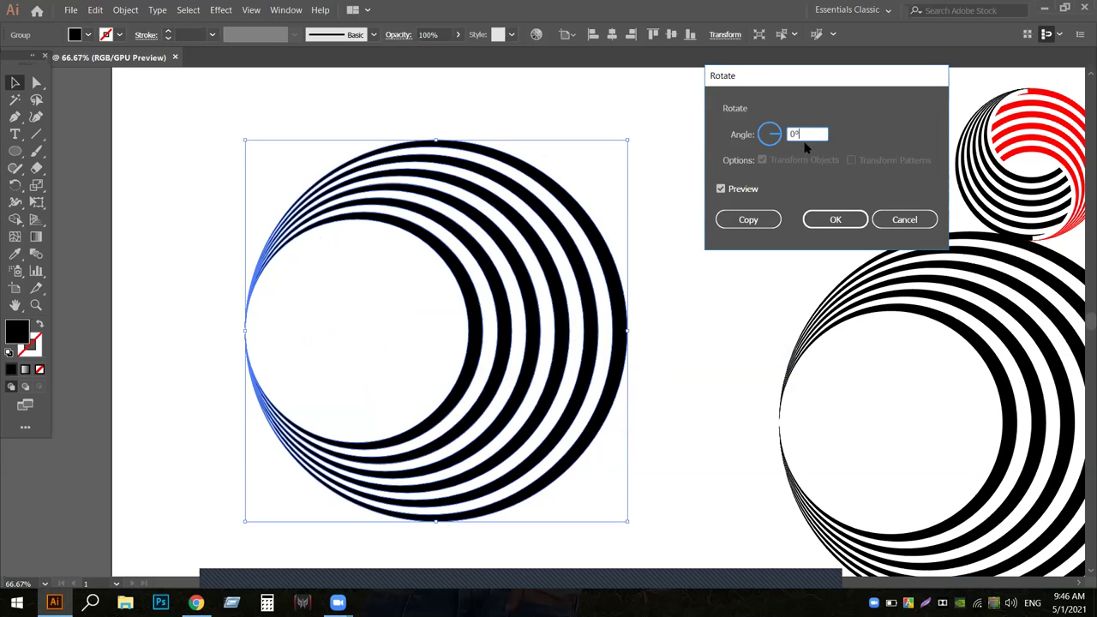
pyautogui.write('360/3')
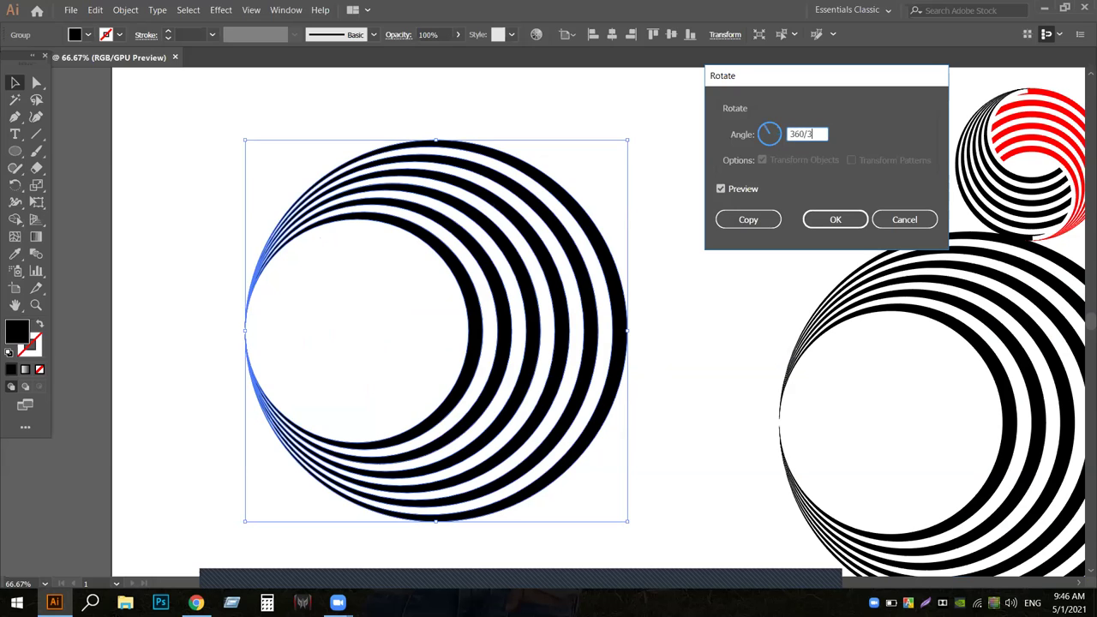
pyautogui.click(720, 189)
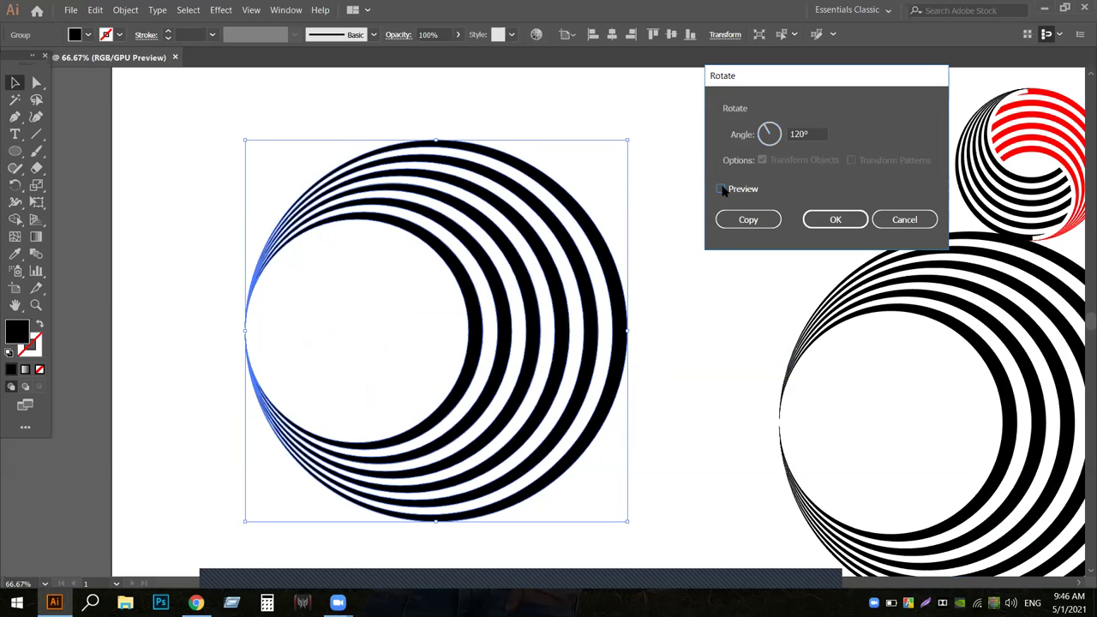
pyautogui.click(721, 189)
pyautogui.click(737, 219)
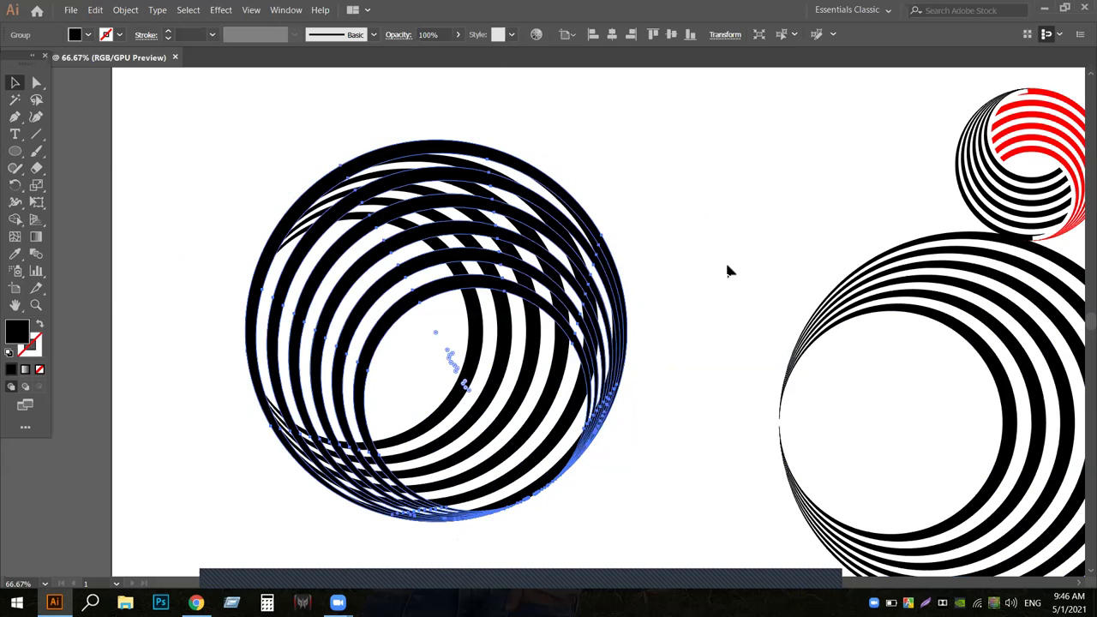
pyautogui.hotkey('ctrl', 'd')
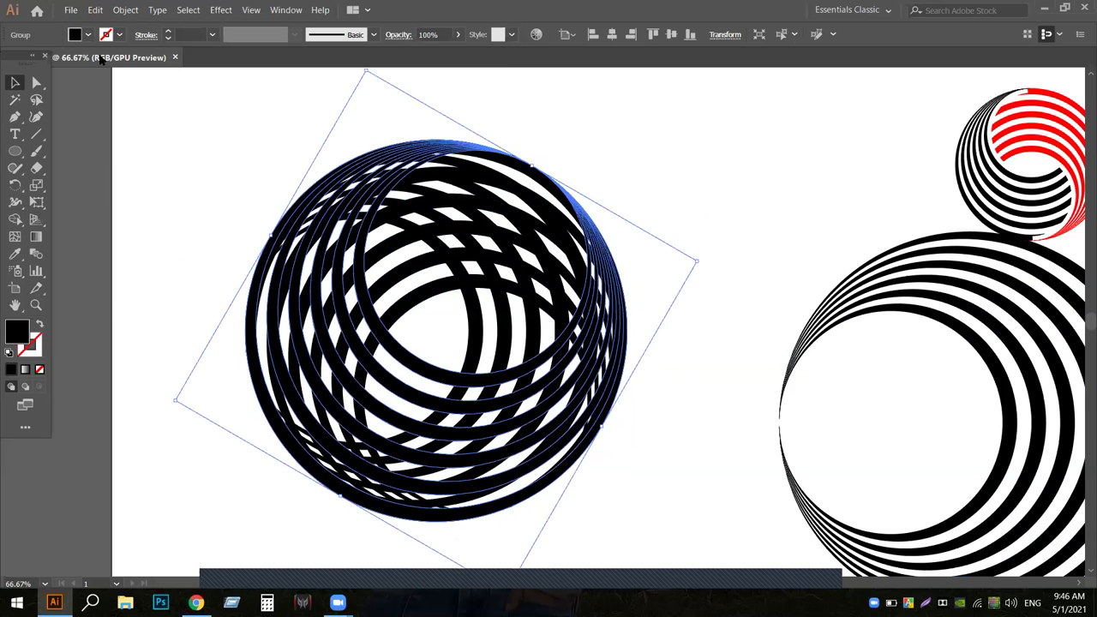
pyautogui.click(258, 150)
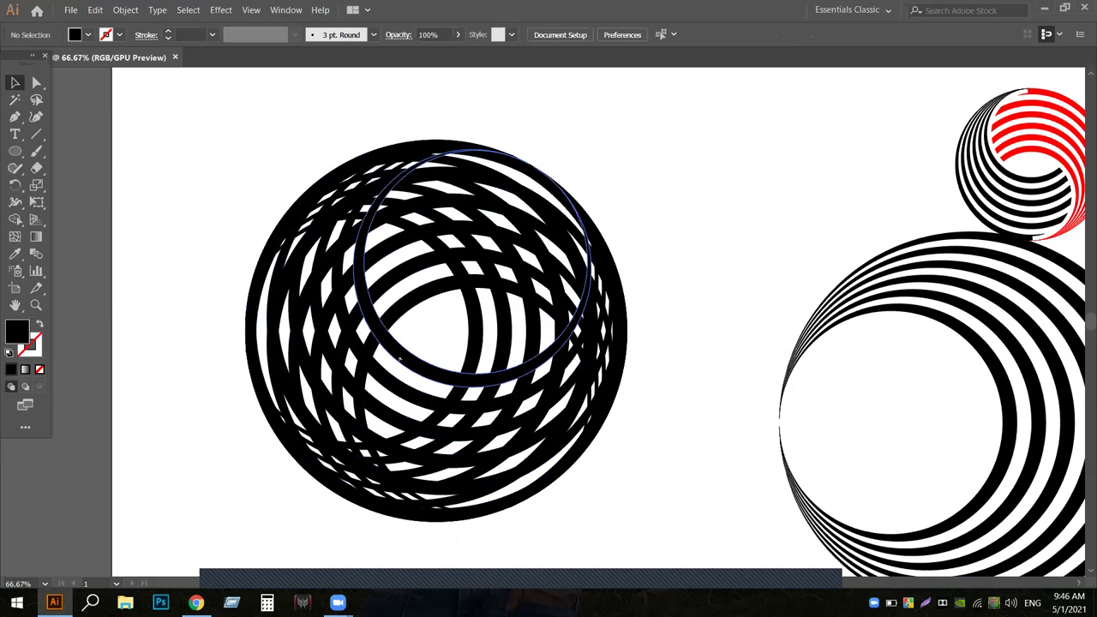
# - Fill the topmost rotated crescent group with RGB Red
pyautogui.click(400, 357)
pyautogui.click(88, 35)
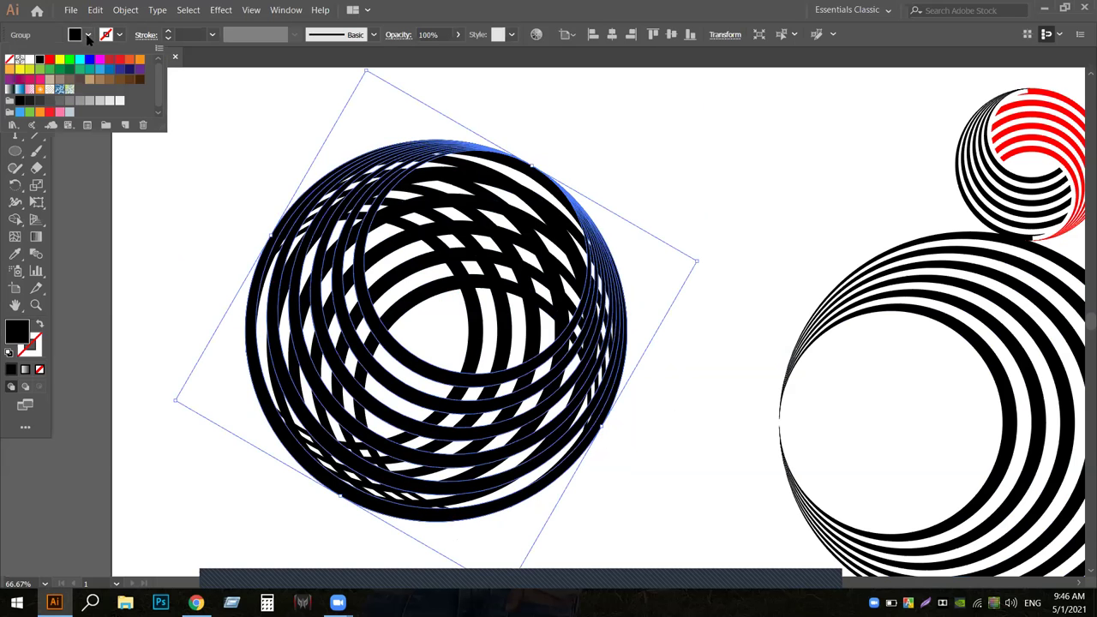
pyautogui.click(49, 59)
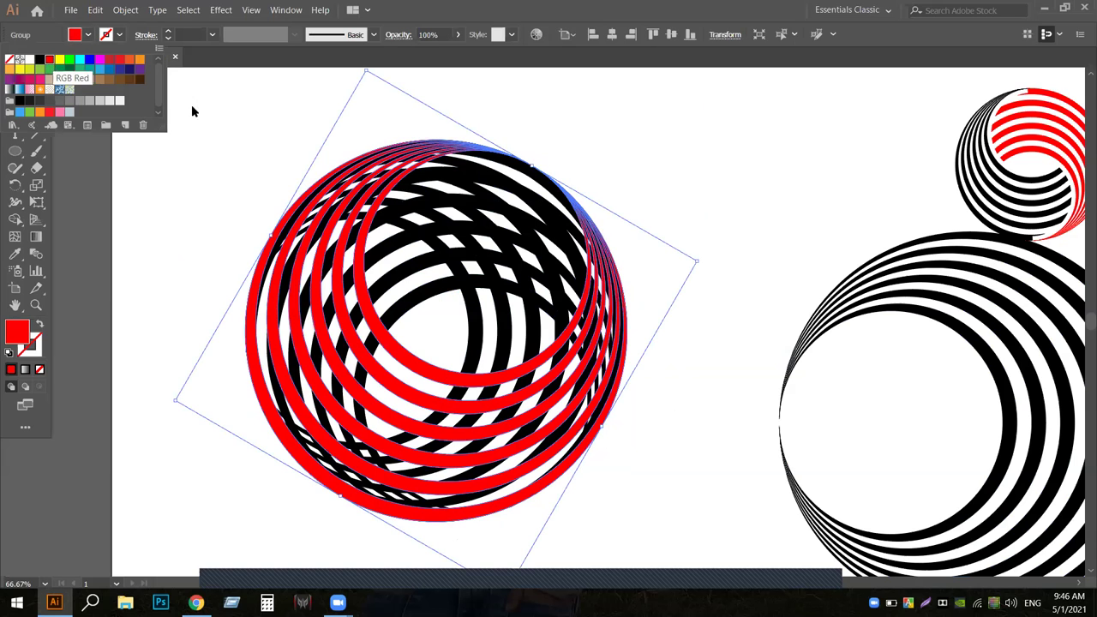
pyautogui.click(634, 137)
# - Fill the second rotated crescent group, opening toward the lower right, with magenta and deselect it
pyautogui.hotkey('ctrl', 'z')
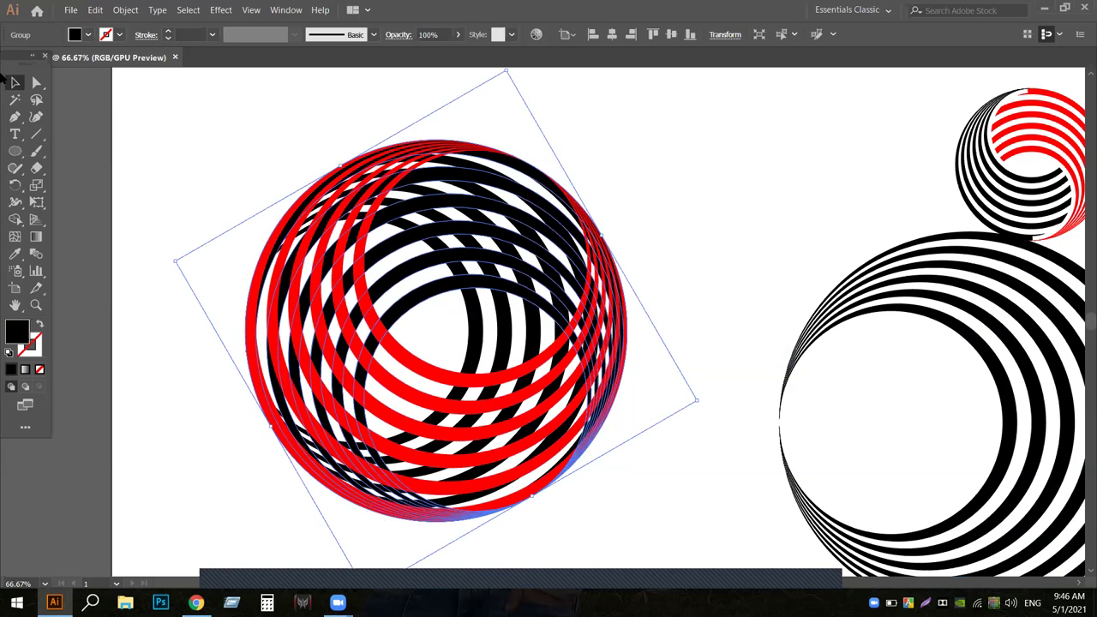
pyautogui.click(88, 34)
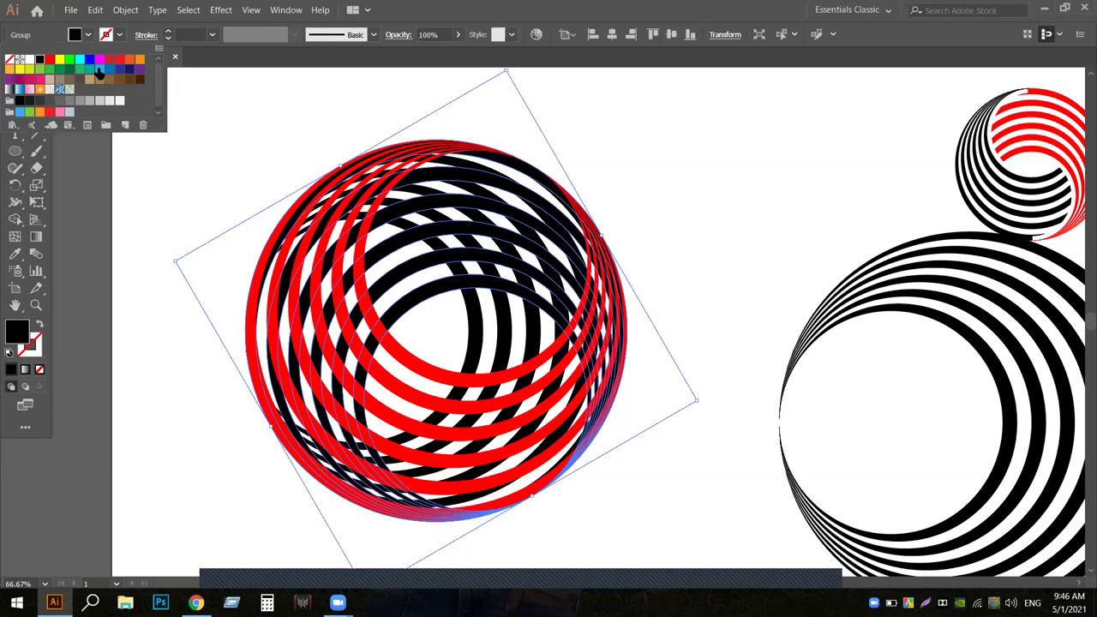
pyautogui.click(98, 60)
pyautogui.click(729, 214)
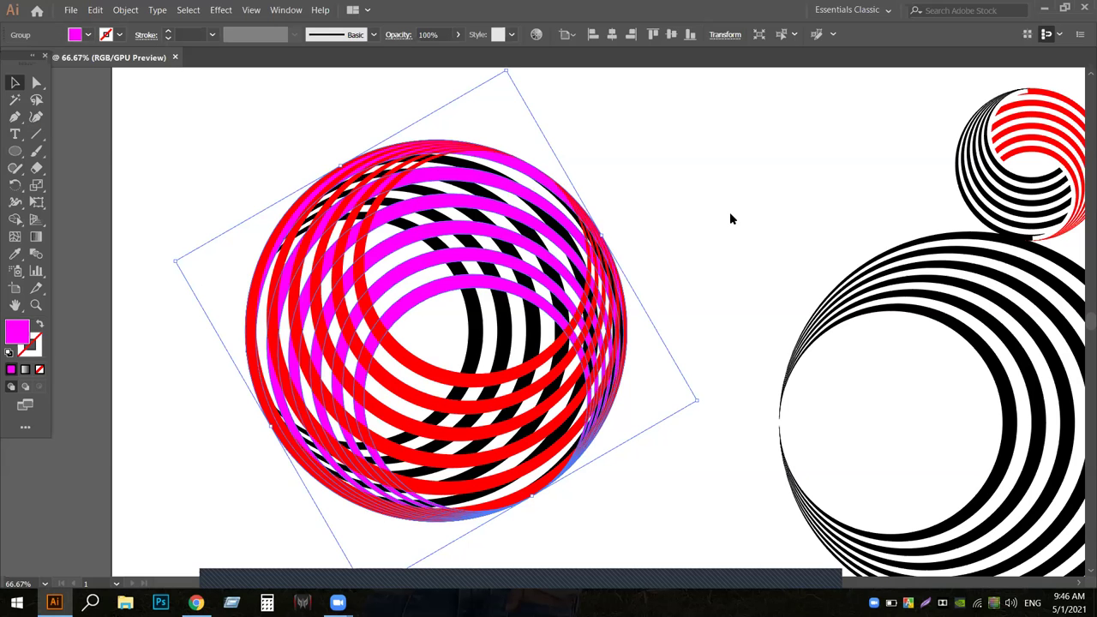
pyautogui.click(730, 215)
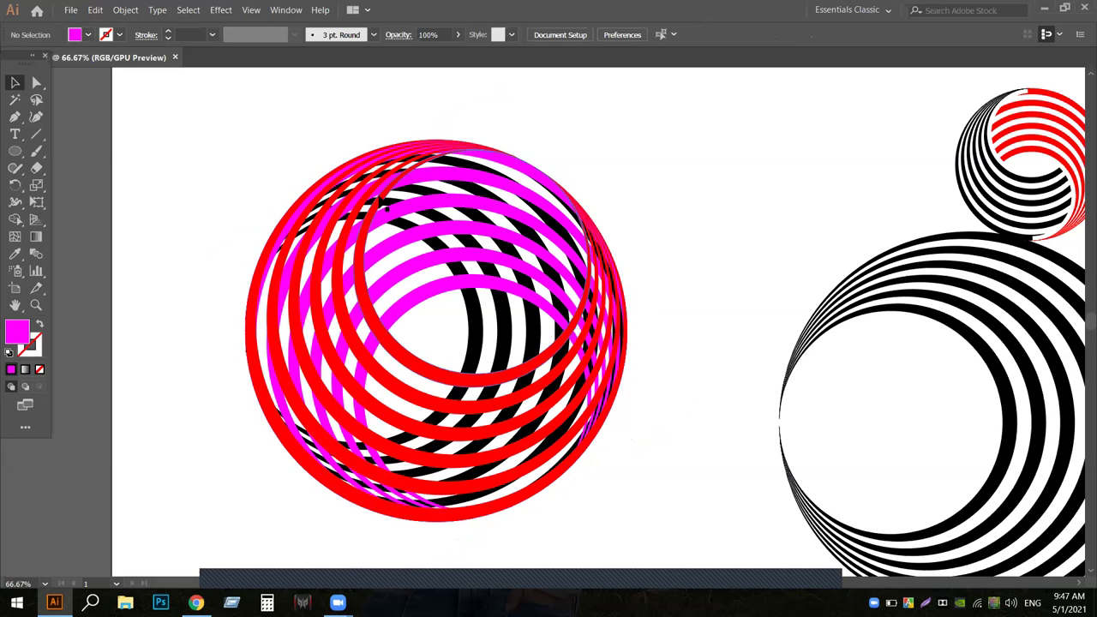
# - Move the three-colour emblem up and left to make room, and place the spare black crescent set beside it as a group
pyautogui.moveTo(176, 139); pyautogui.dragTo(646, 514)
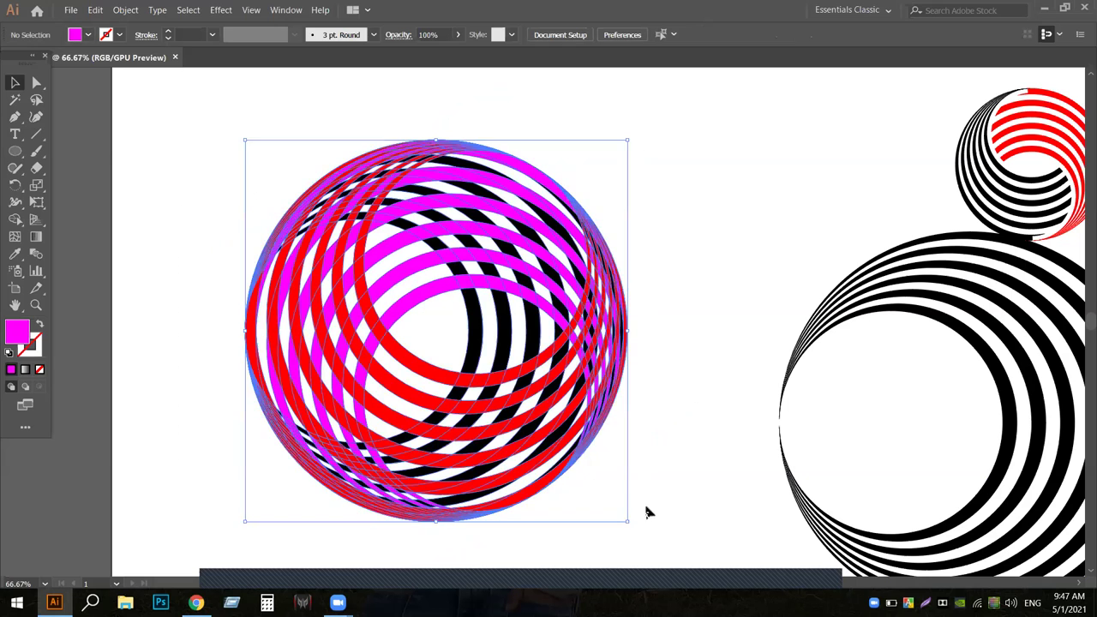
pyautogui.moveTo(566, 347); pyautogui.dragTo(357, 264)
pyautogui.click(862, 313)
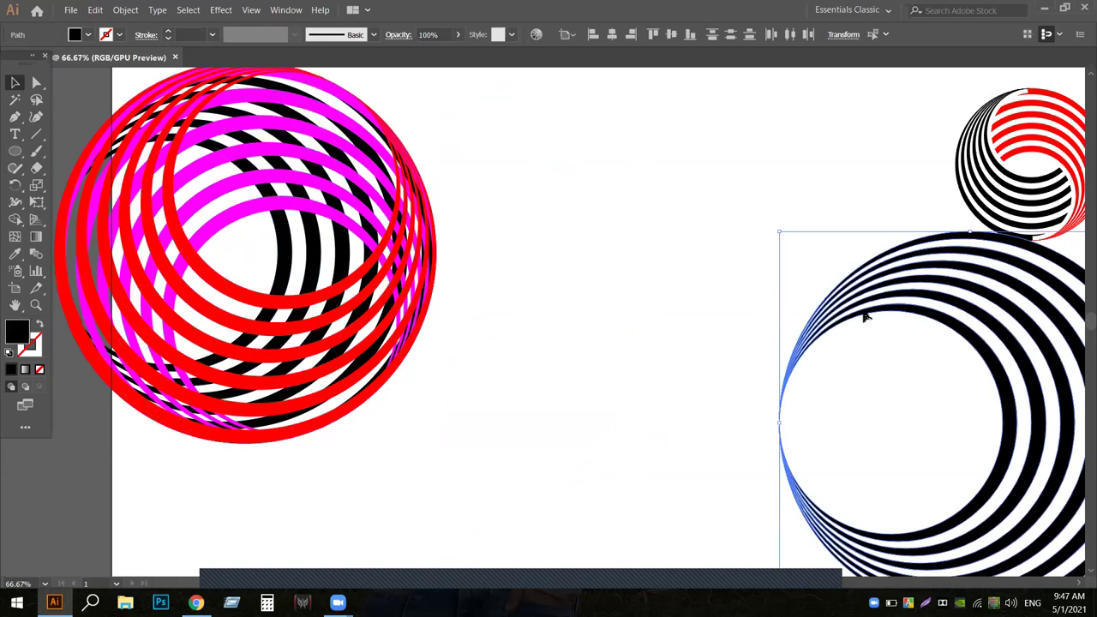
pyautogui.moveTo(943, 326); pyautogui.dragTo(659, 222)
pyautogui.rightClick(691, 211)
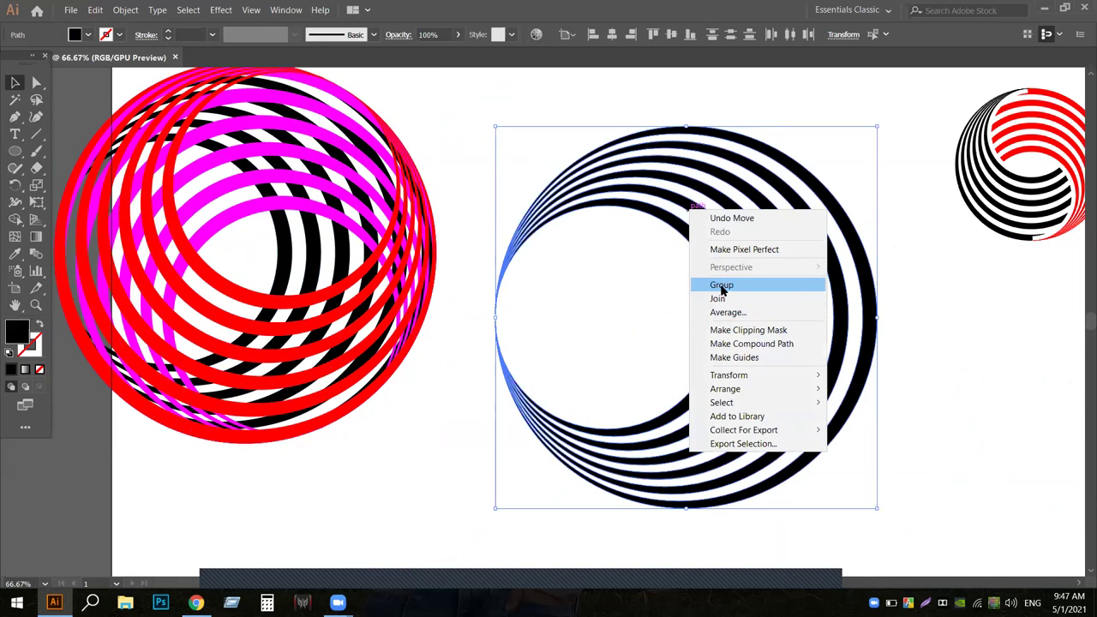
pyautogui.click(717, 285)
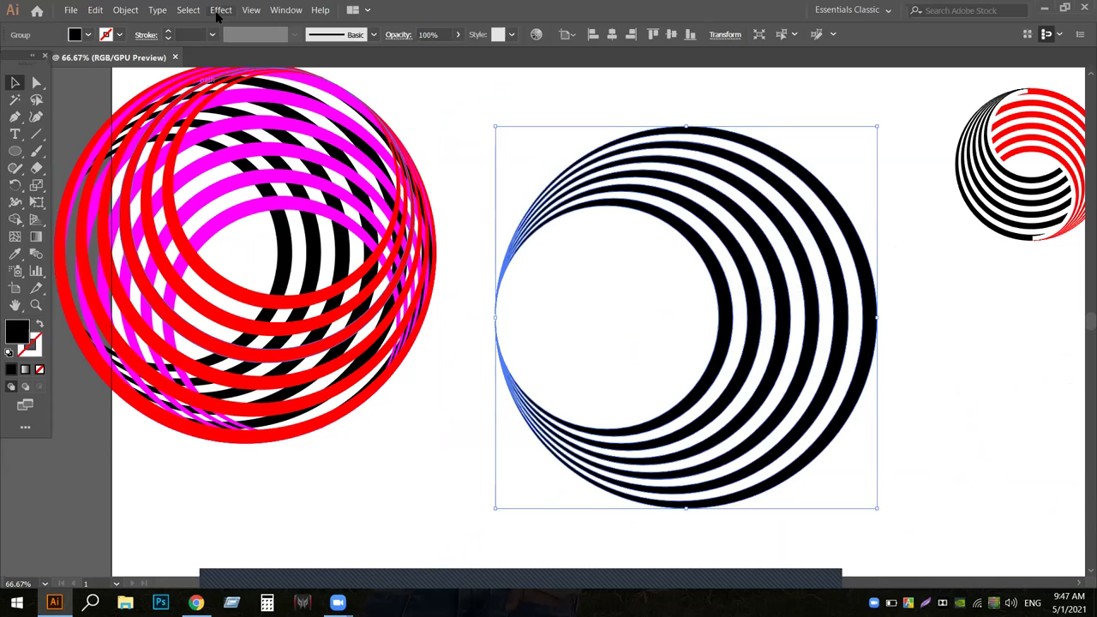
pyautogui.click(218, 12)
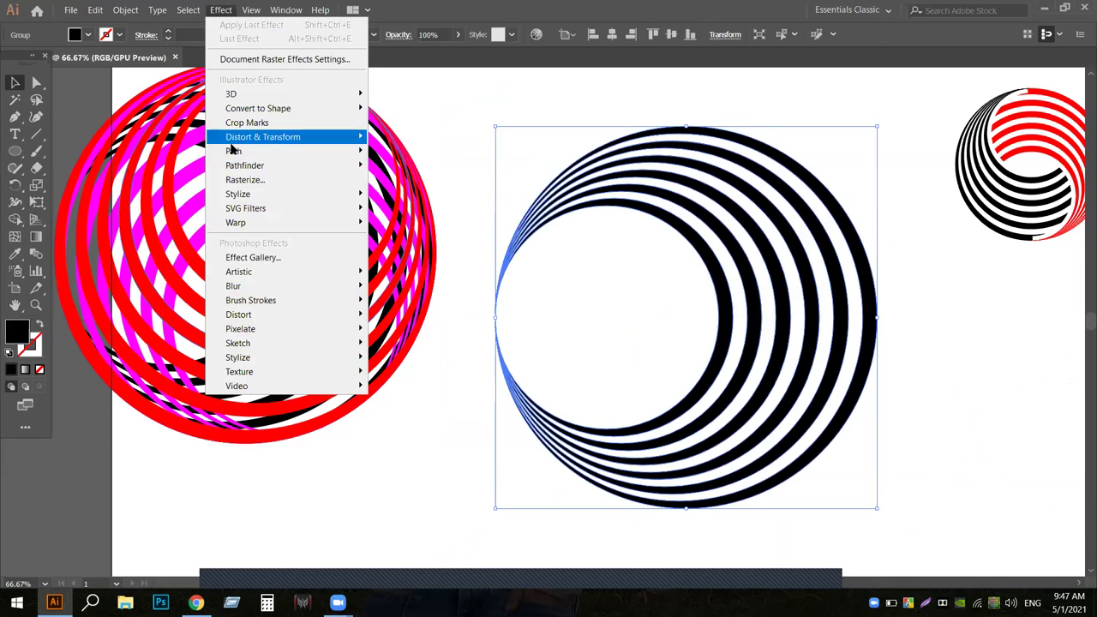
pyautogui.moveTo(238, 139)
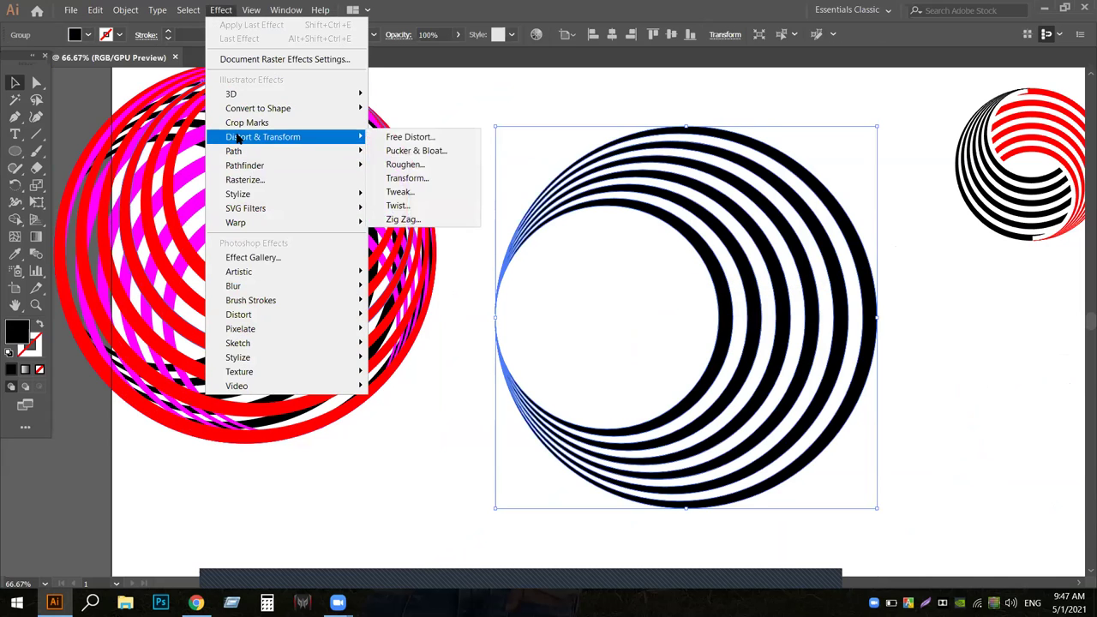
pyautogui.click(438, 165)
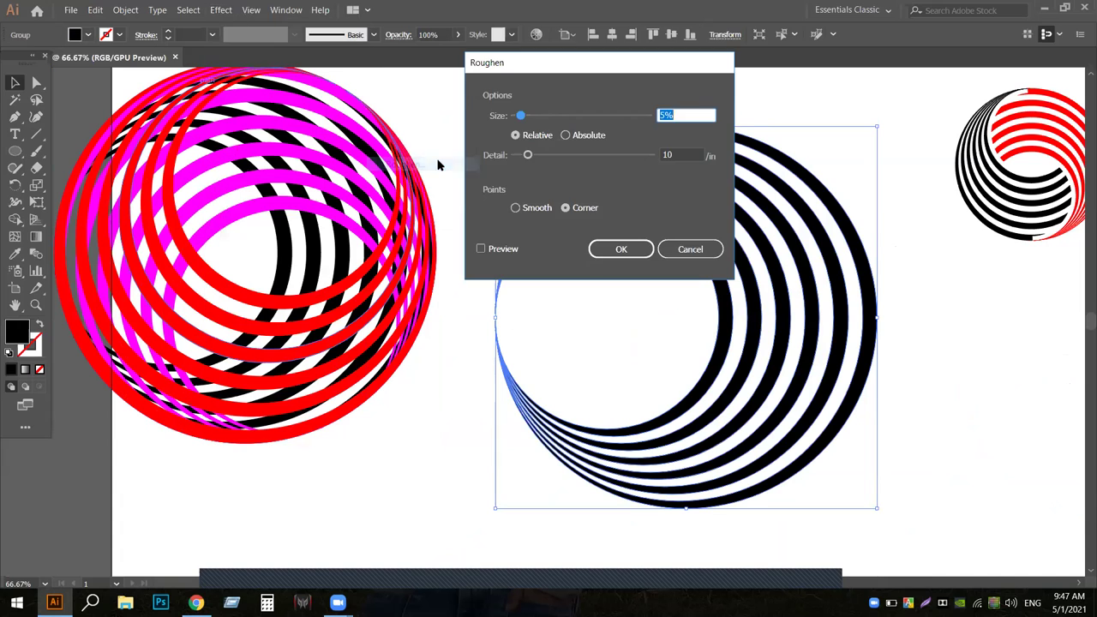
pyautogui.click(689, 250)
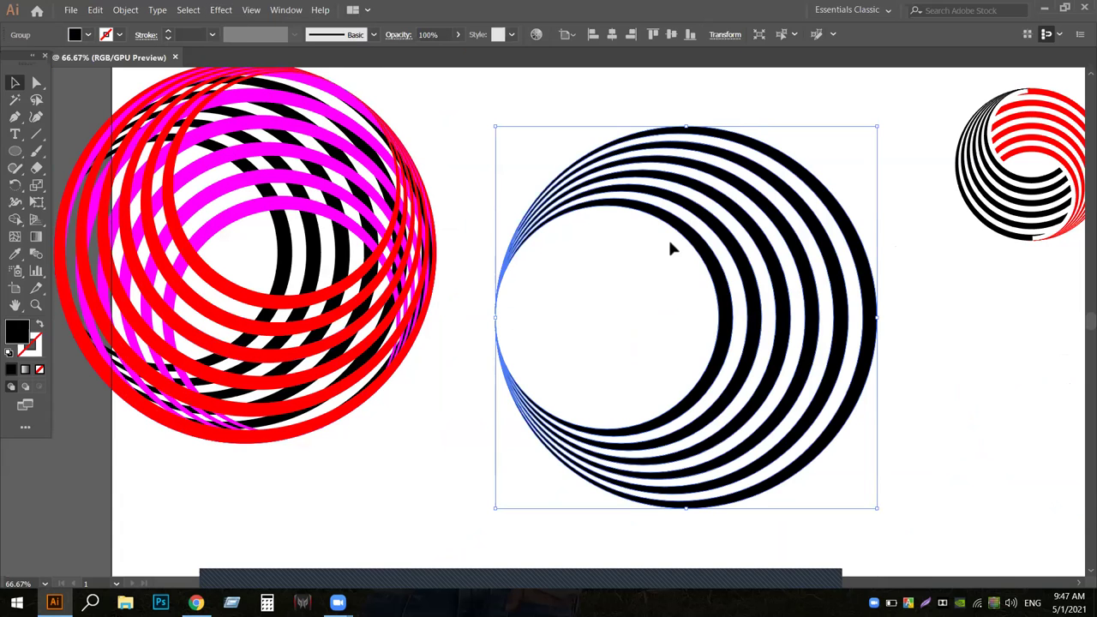
pyautogui.click(228, 12)
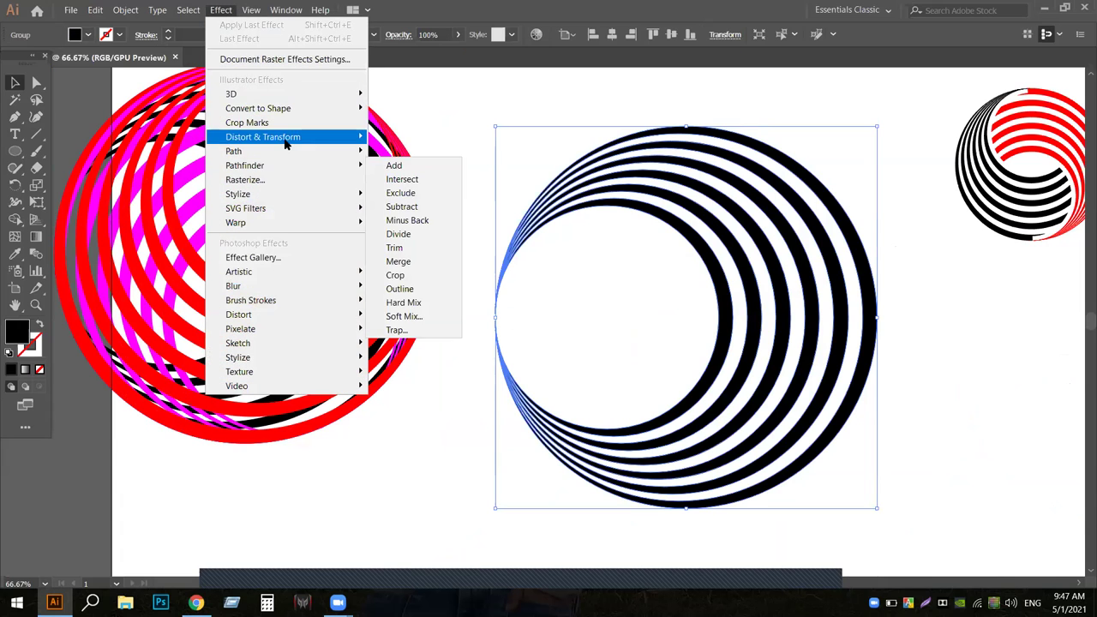
pyautogui.moveTo(287, 142)
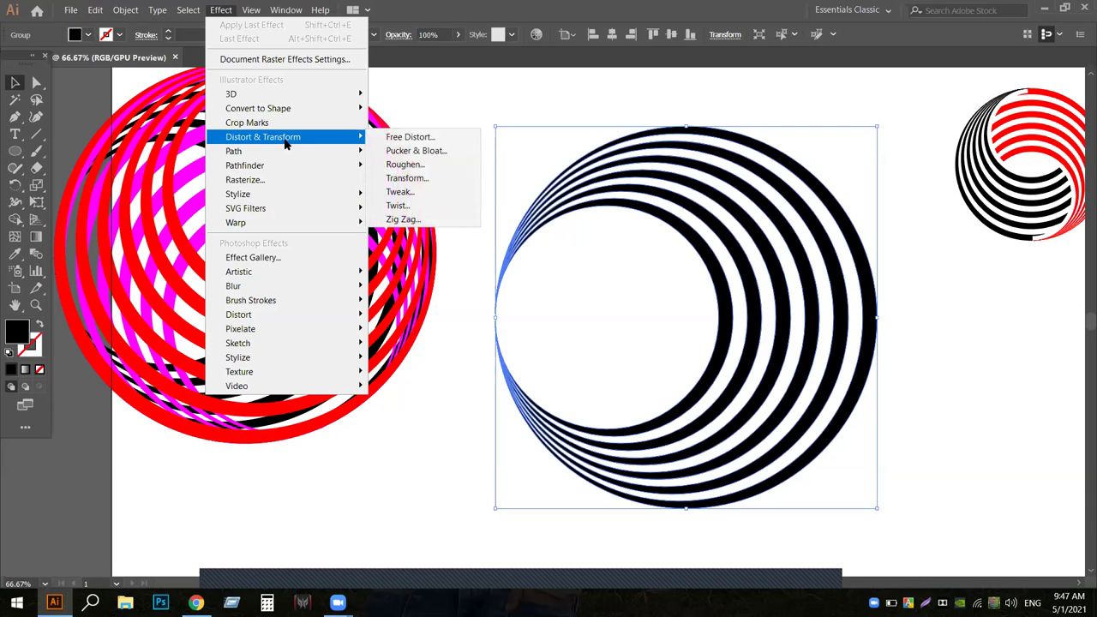
pyautogui.click(426, 151)
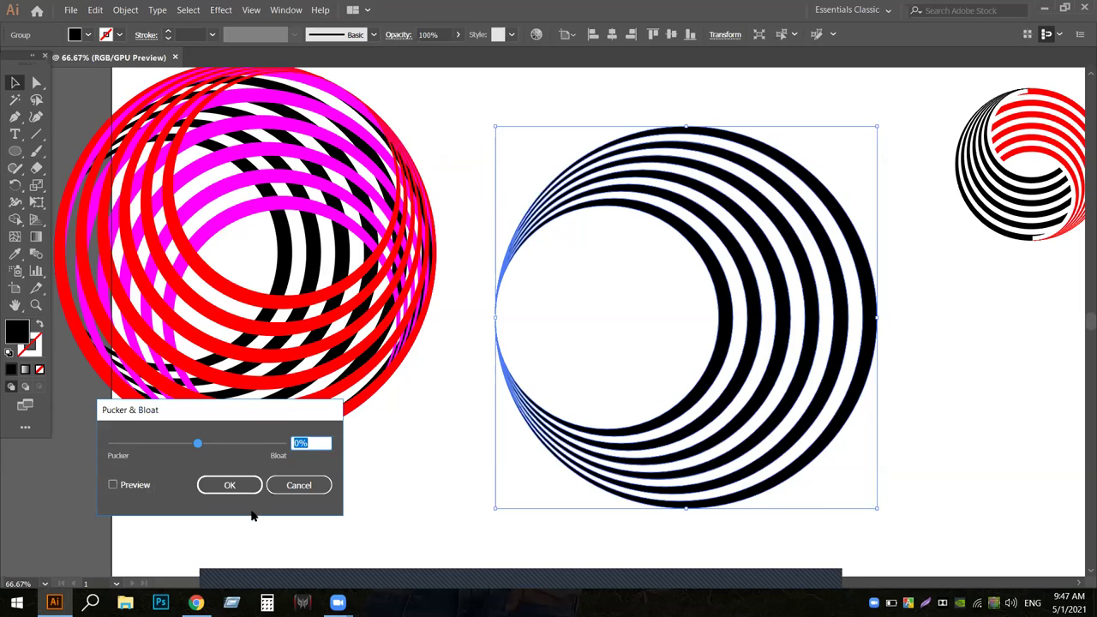
pyautogui.click(293, 489)
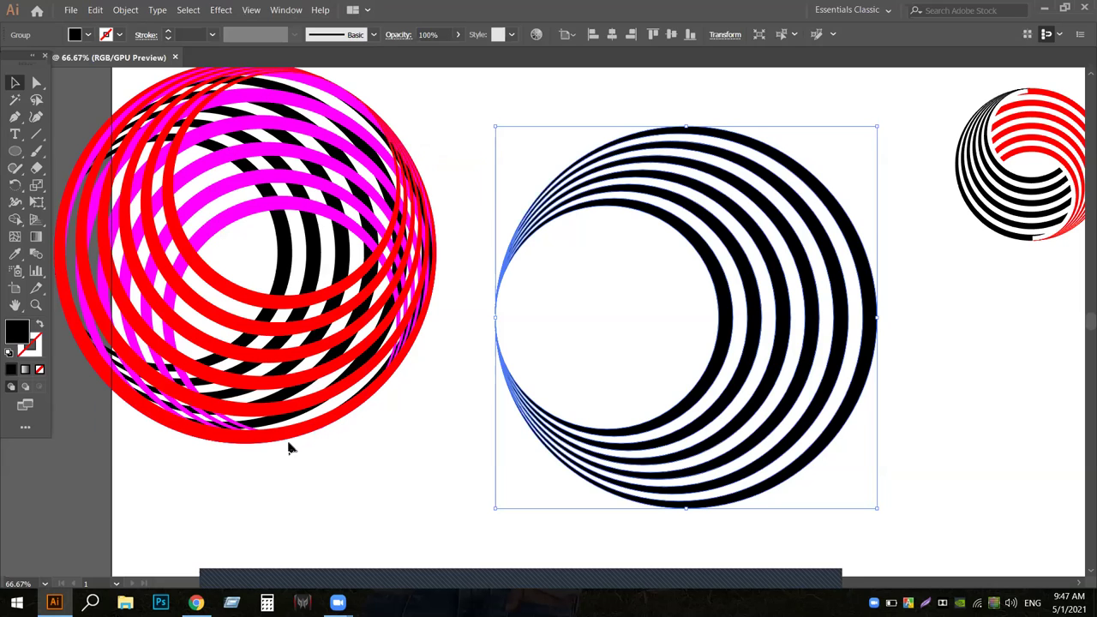
pyautogui.click(228, 11)
pyautogui.moveTo(287, 140)
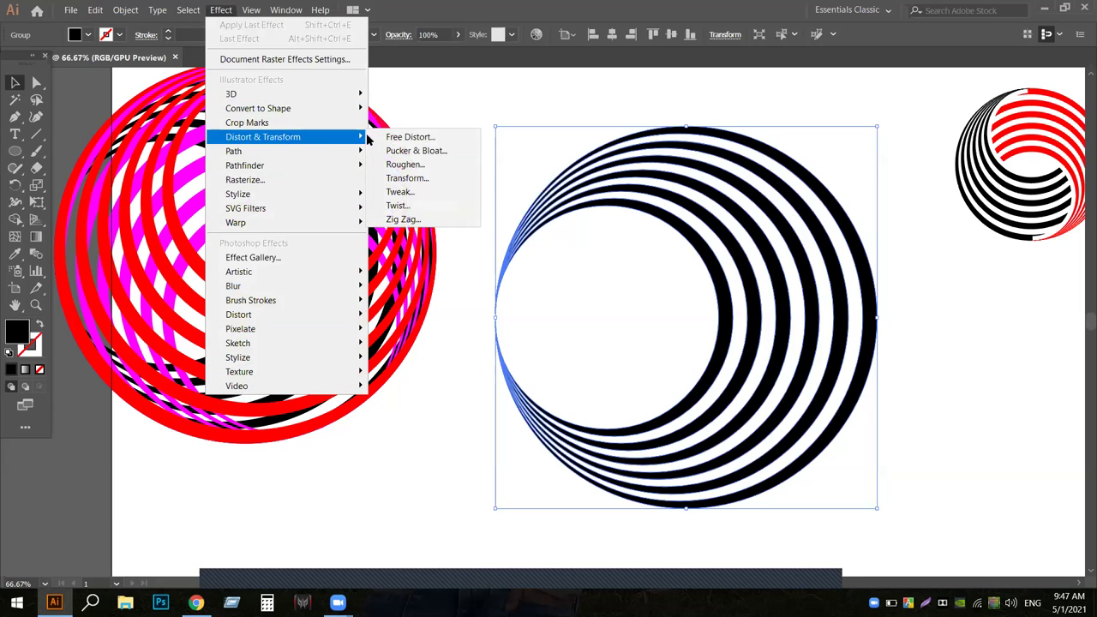
pyautogui.click(427, 177)
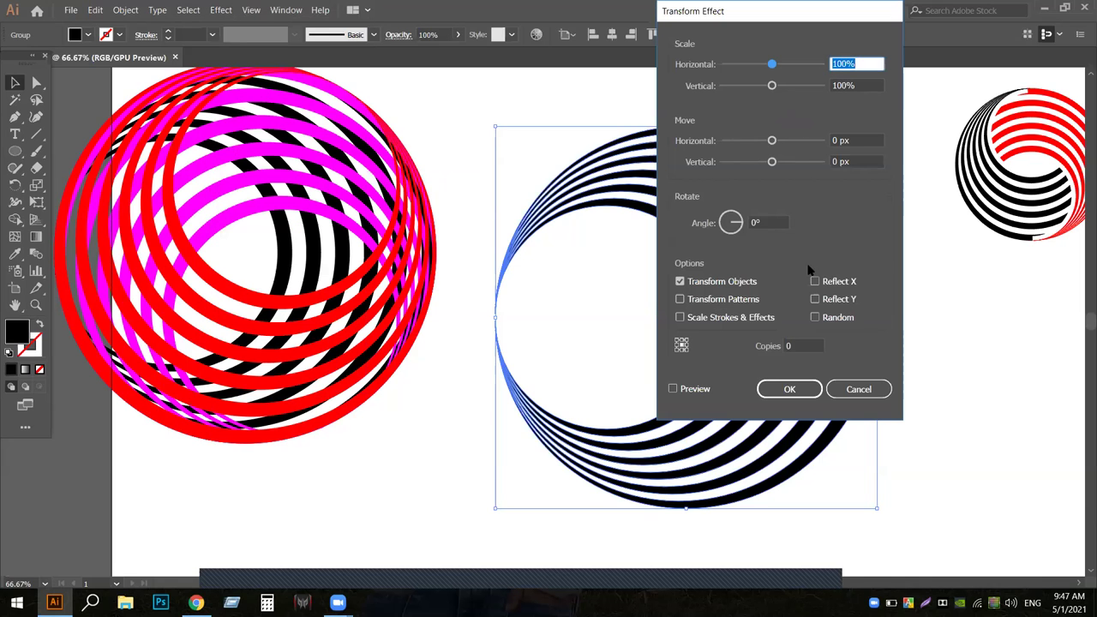
pyautogui.click(801, 344)
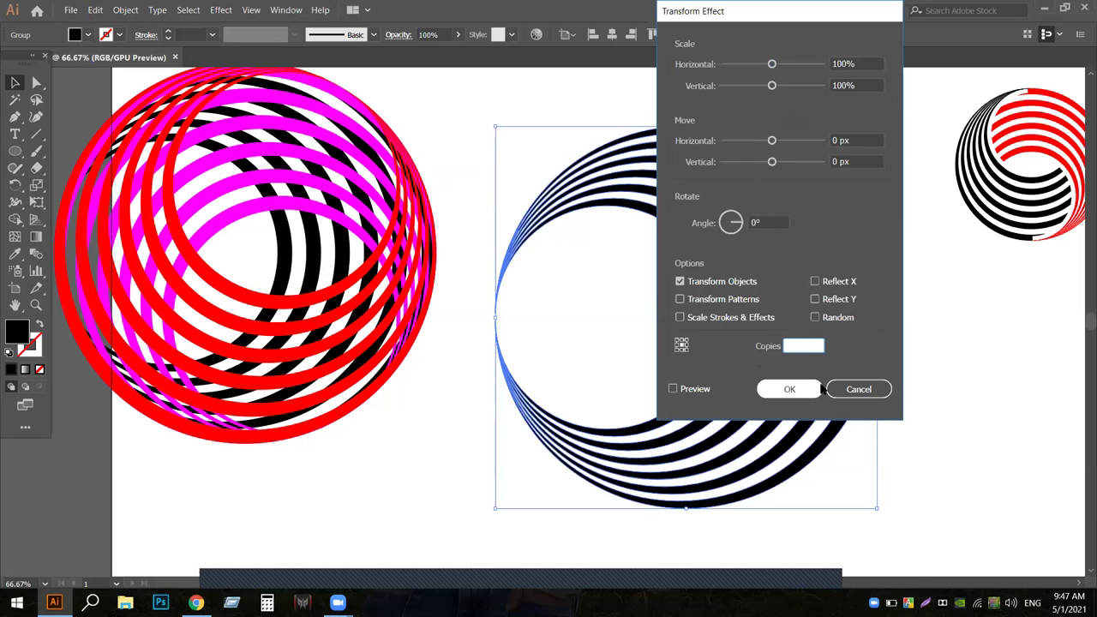
pyautogui.write('3')
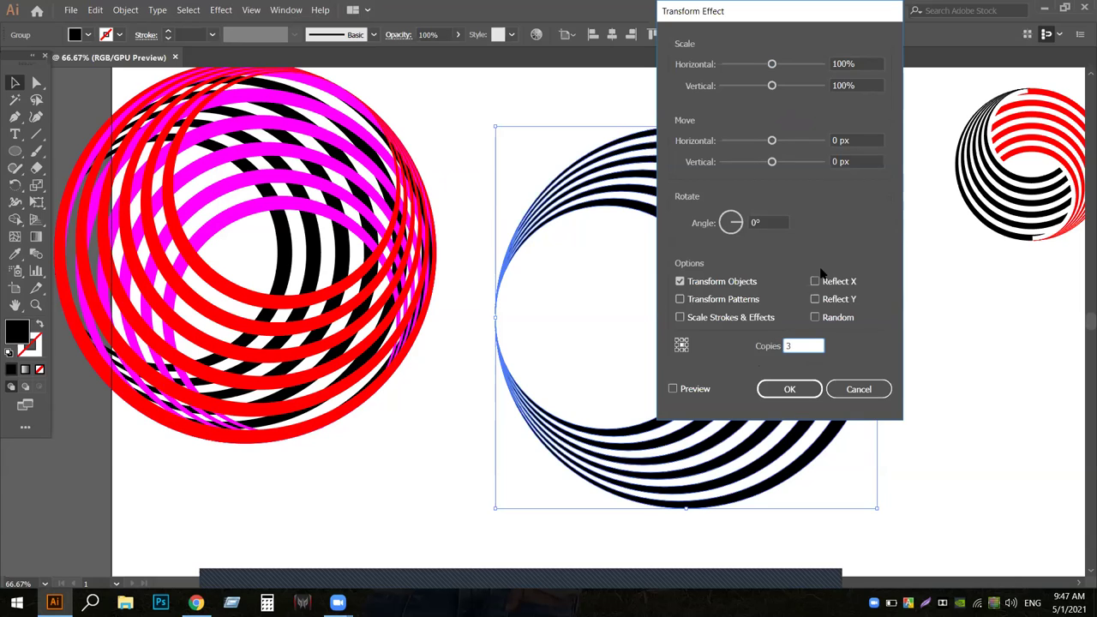
pyautogui.moveTo(797, 17); pyautogui.dragTo(1038, 79)
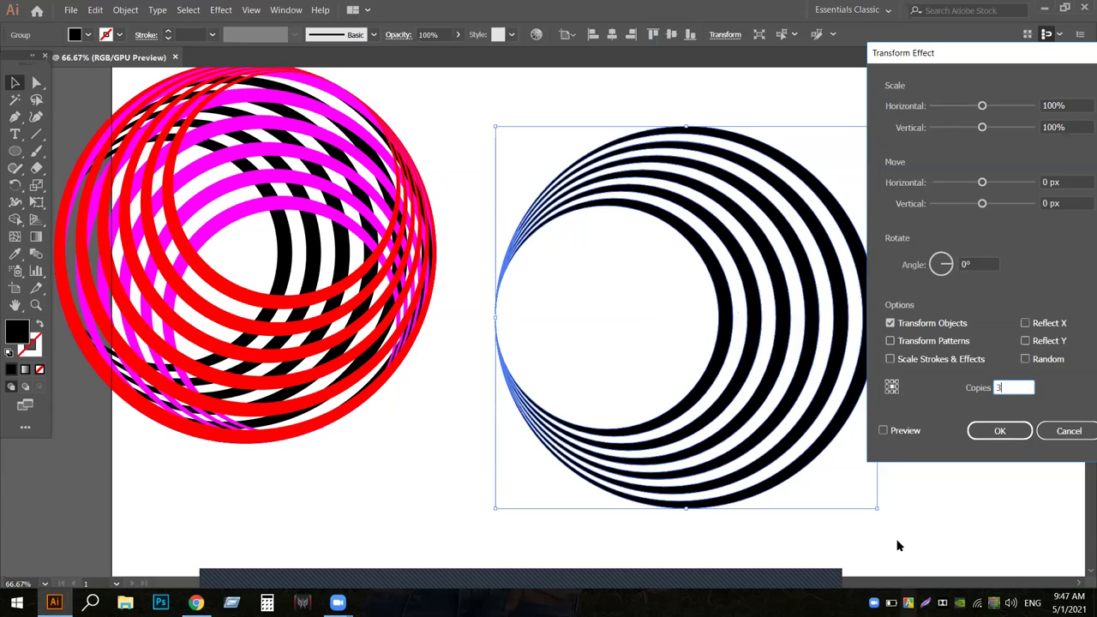
pyautogui.click(884, 431)
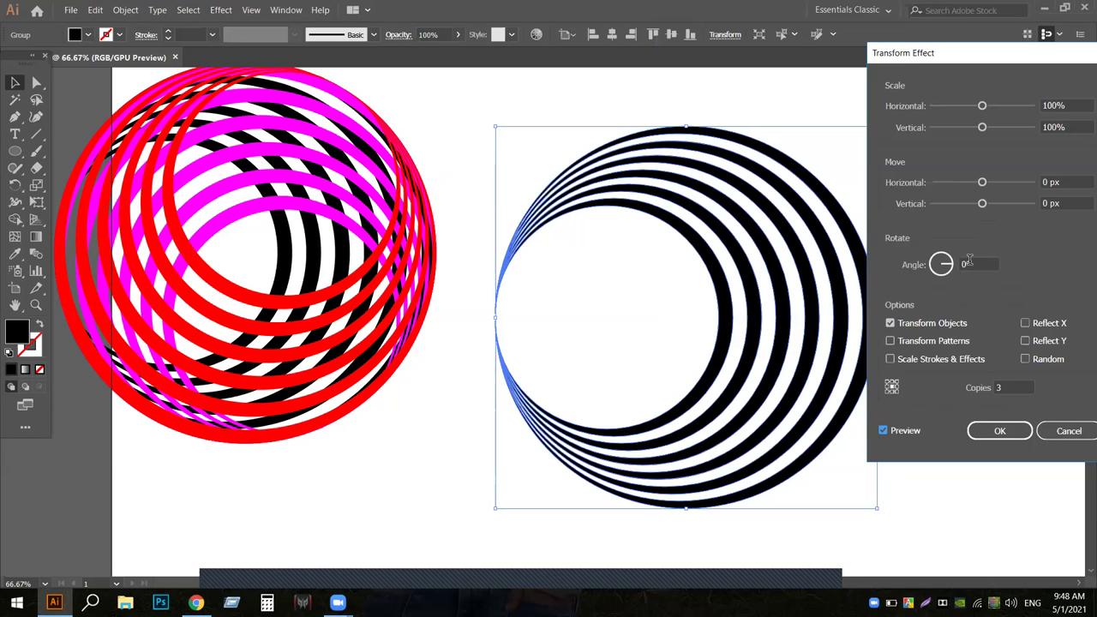
pyautogui.moveTo(982, 203); pyautogui.dragTo(997, 202)
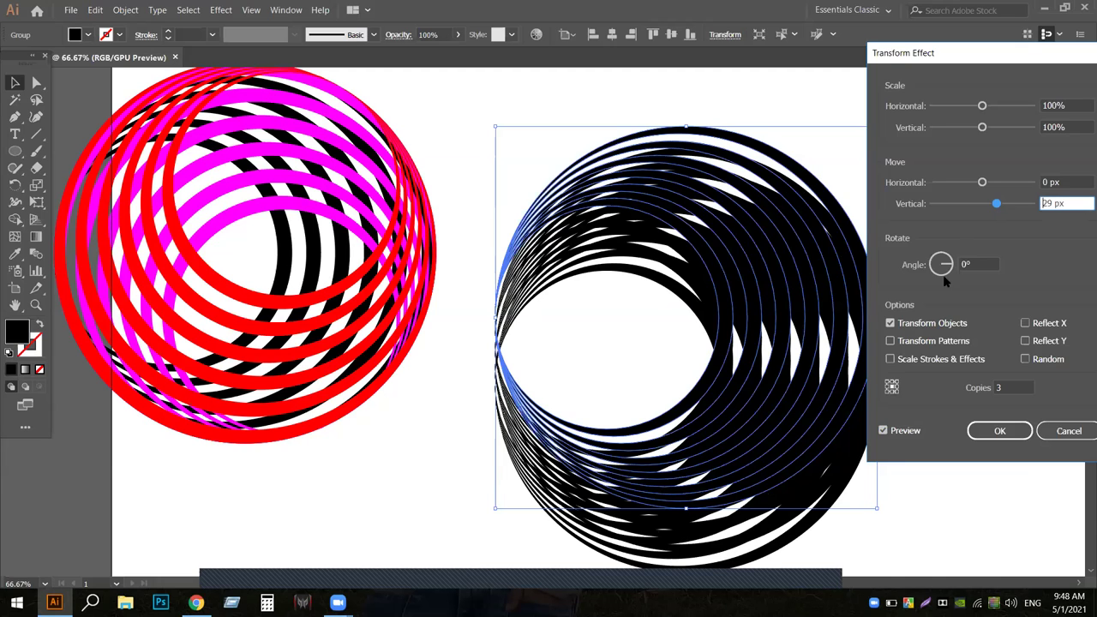
pyautogui.click(1068, 431)
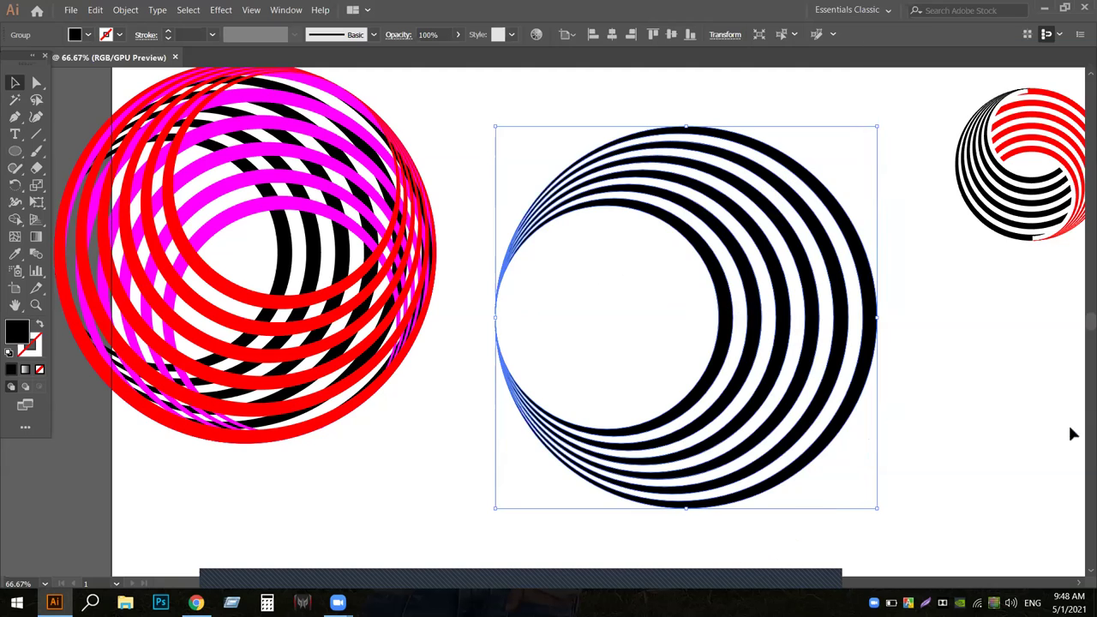
# - Start a Transform effect on the black crescent group with 2 copies and Preview on
pyautogui.click(224, 10)
pyautogui.moveTo(285, 136)
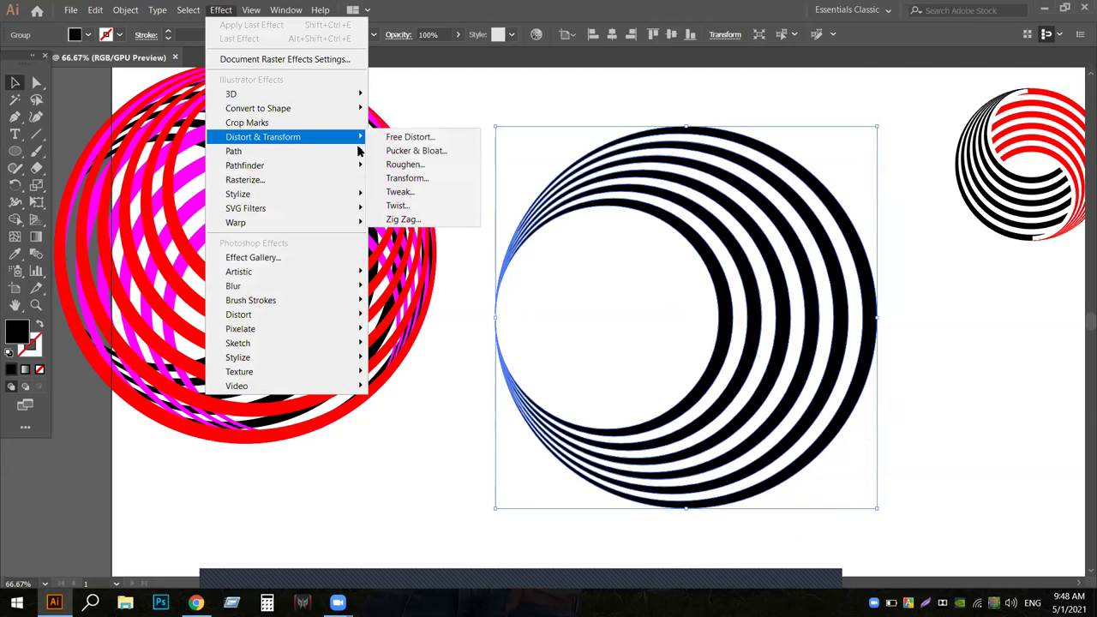
pyautogui.click(405, 178)
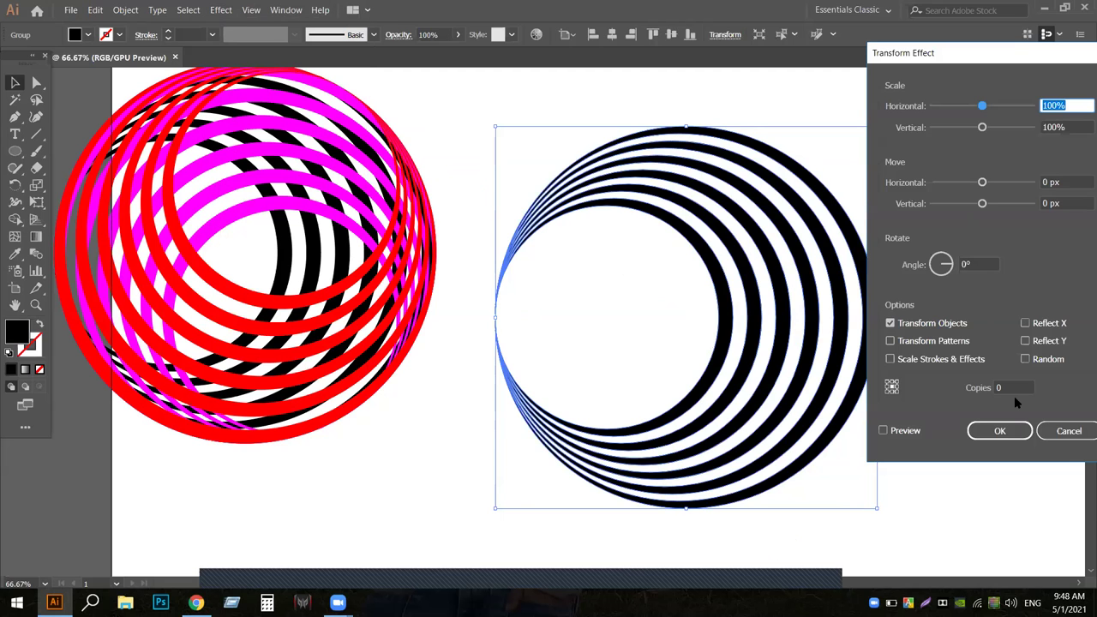
pyautogui.click(1009, 386)
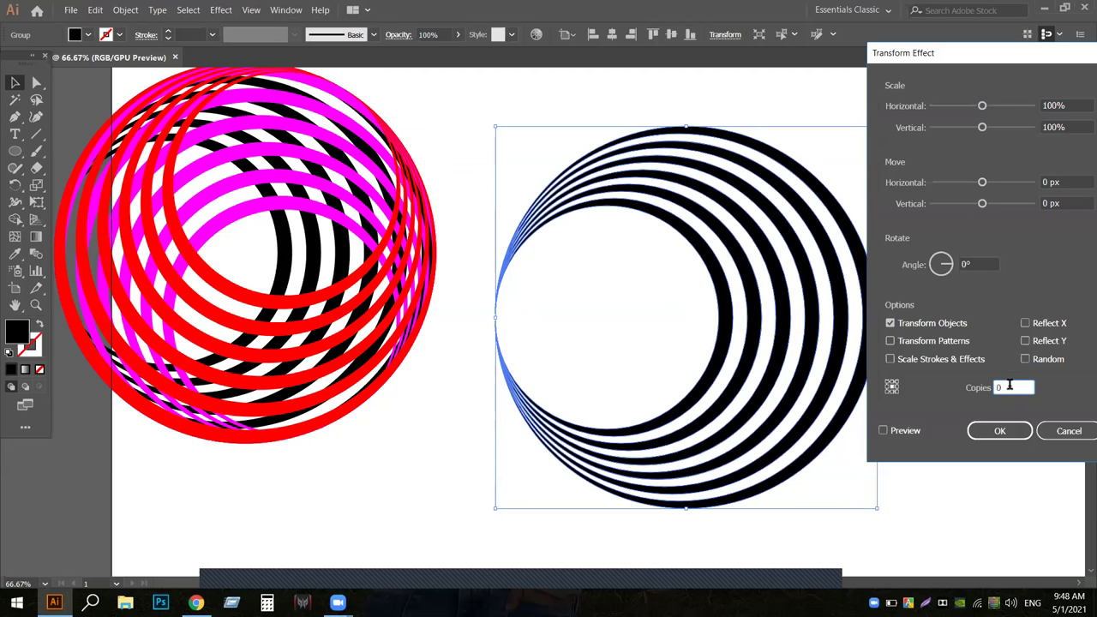
pyautogui.press('BackSpace')
pyautogui.click(883, 431)
pyautogui.click(883, 431)
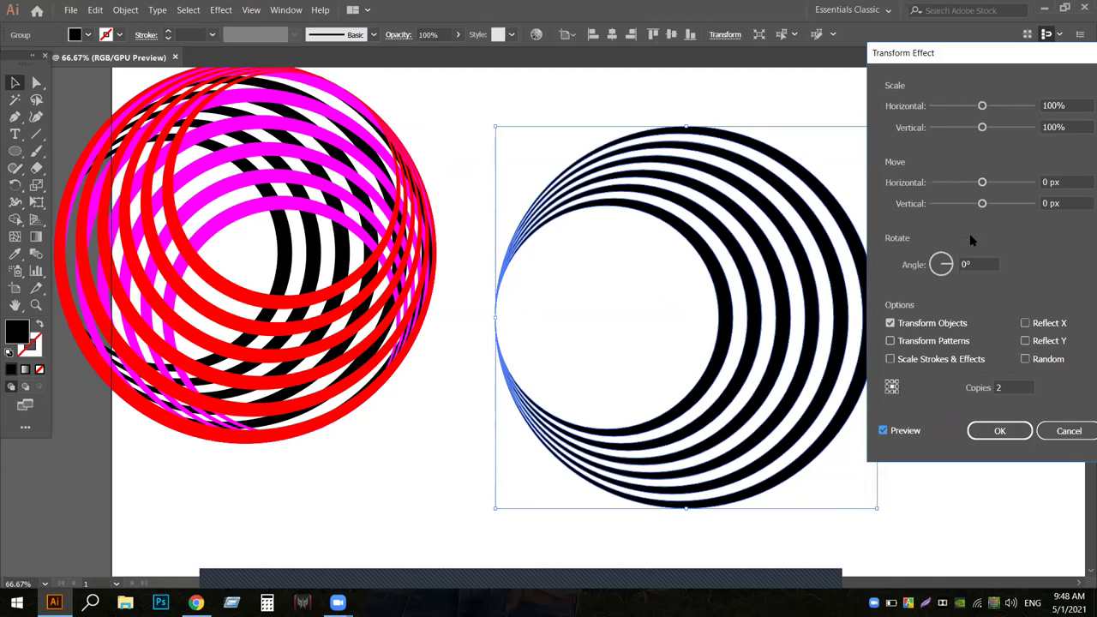
# - Try rotation angles of 179° and 109° for the Transform effect and set its copies to 3, keeping the artwork uncovered
pyautogui.click(932, 268)
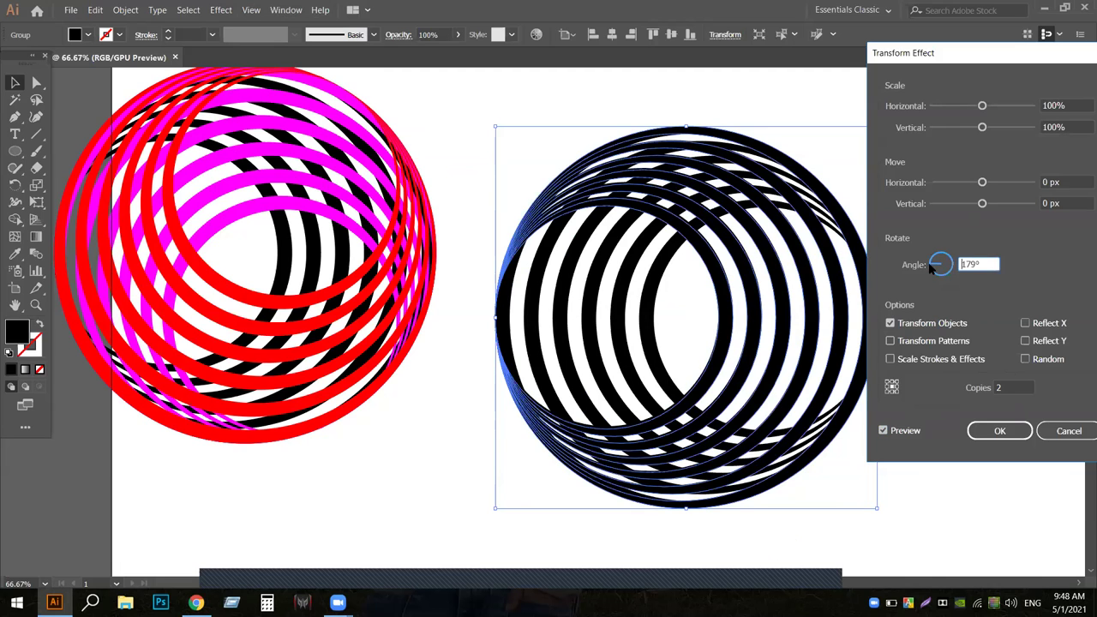
pyautogui.click(1004, 387)
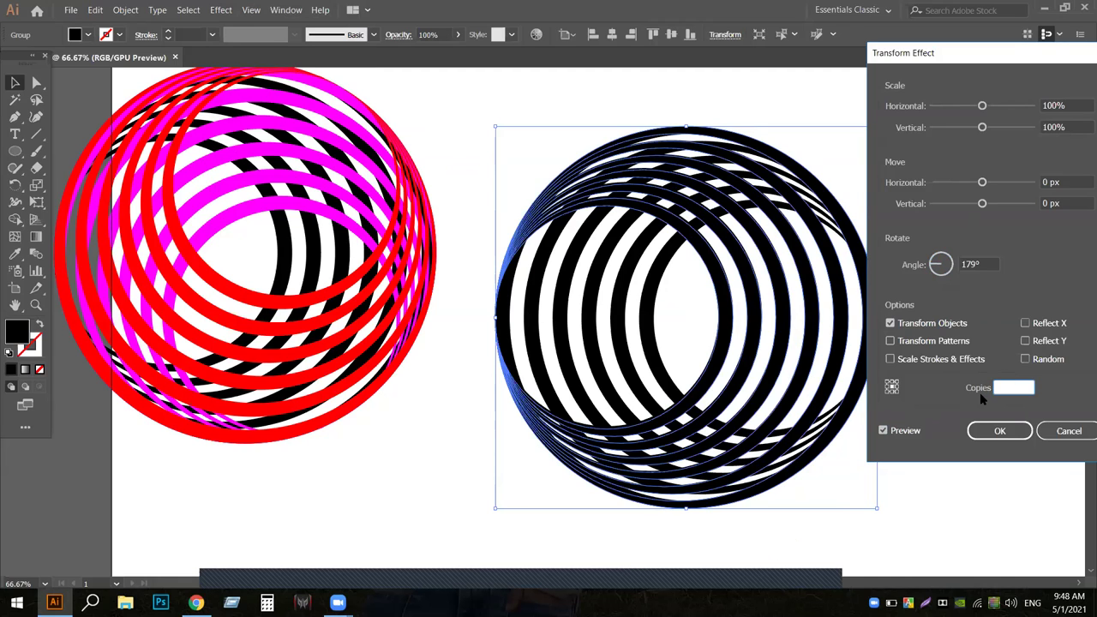
pyautogui.click(939, 259)
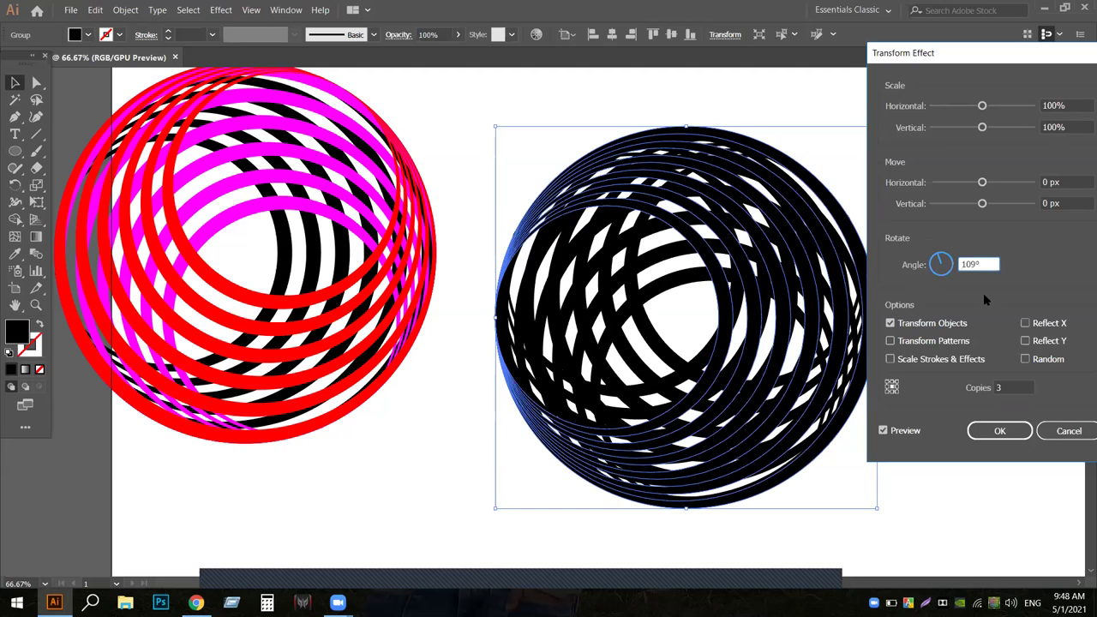
pyautogui.moveTo(977, 53); pyautogui.dragTo(934, 79)
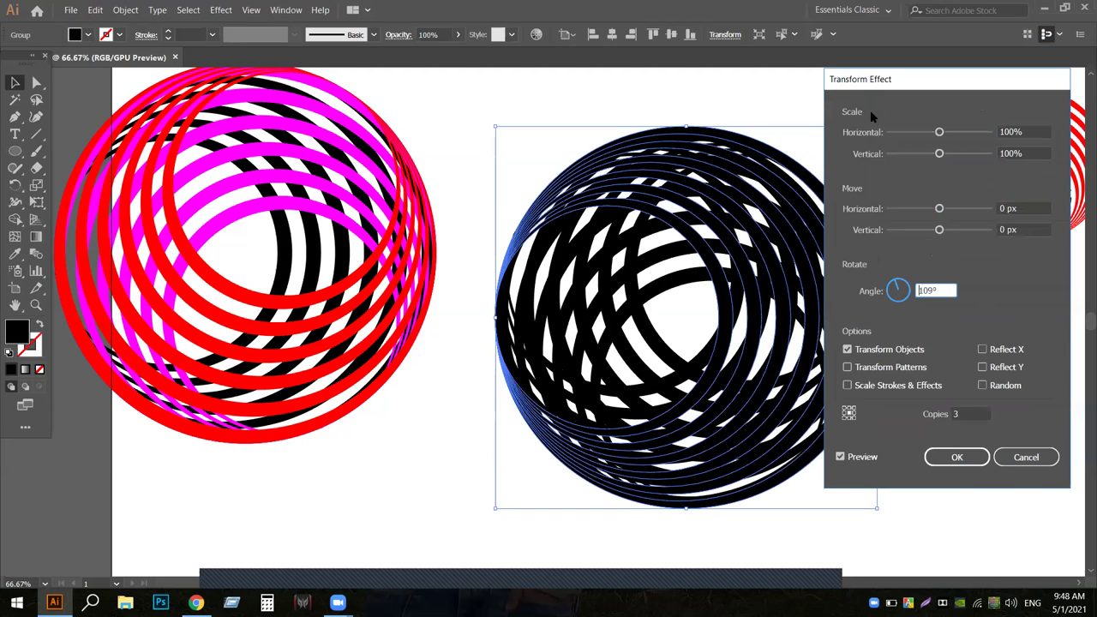
pyautogui.moveTo(869, 110); pyautogui.dragTo(270, 118)
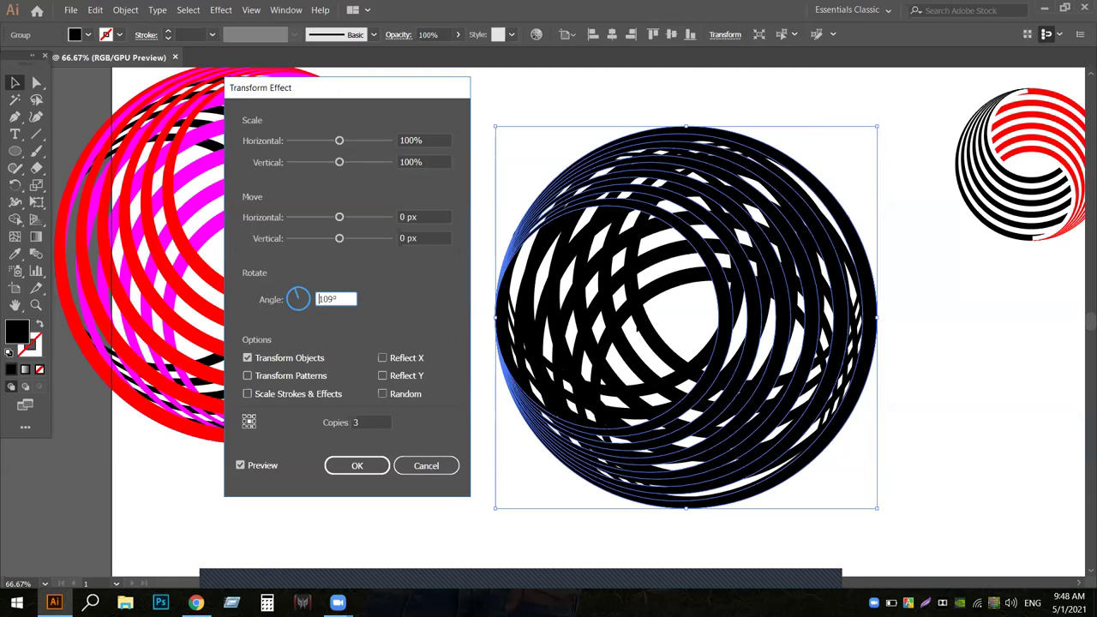
# - Try a few other rotation angles for the copies and set the angle to 120°
pyautogui.click(299, 292)
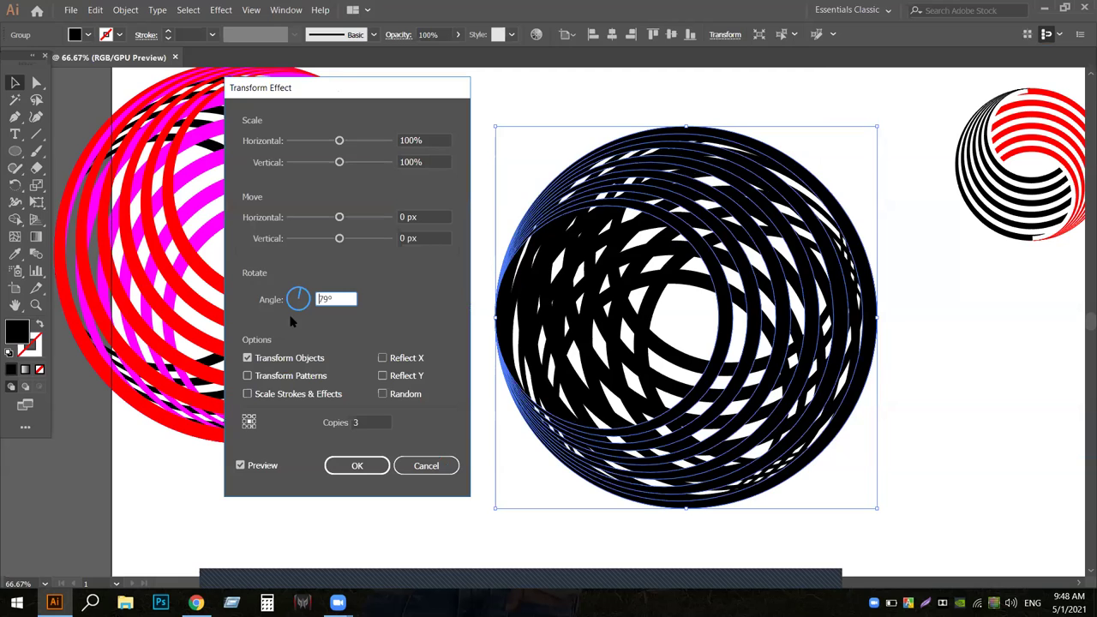
pyautogui.click(301, 305)
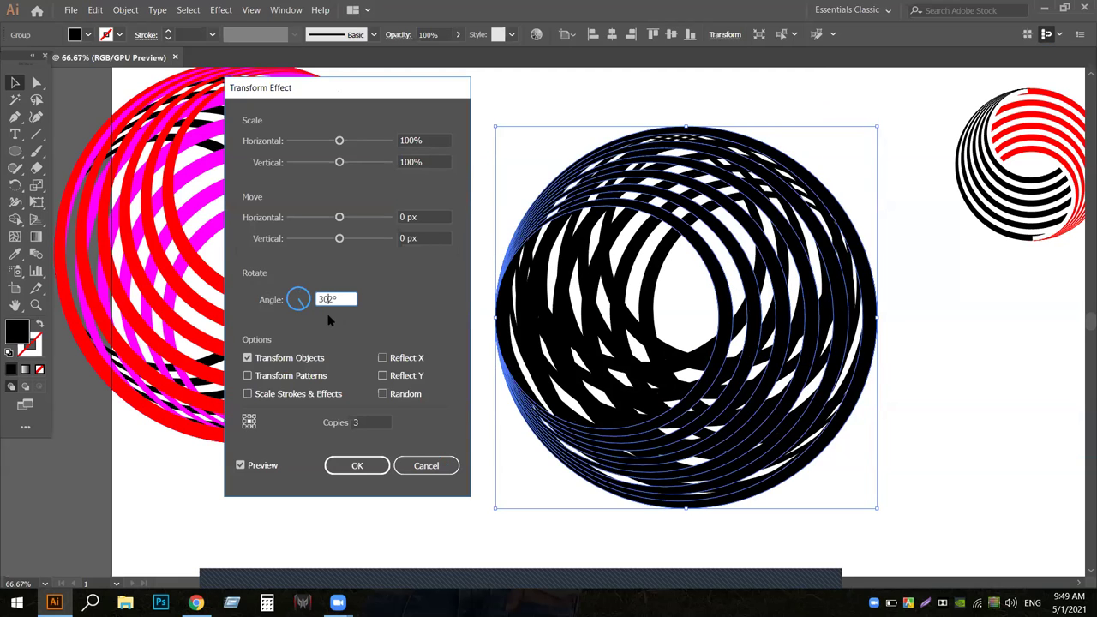
pyautogui.press('BackSpace')
pyautogui.press('BackSpace')
pyautogui.press('BackSpace')
pyautogui.write('120')
# - Try a horizontal move of 7 px, return it to 0 px, and apply the Transform effect
pyautogui.moveTo(340, 217)
pyautogui.mouseDown()
pyautogui.moveTo(350, 222)
pyautogui.moveTo(324, 222)
pyautogui.moveTo(356, 222)
pyautogui.moveTo(343, 220)
pyautogui.mouseUp()
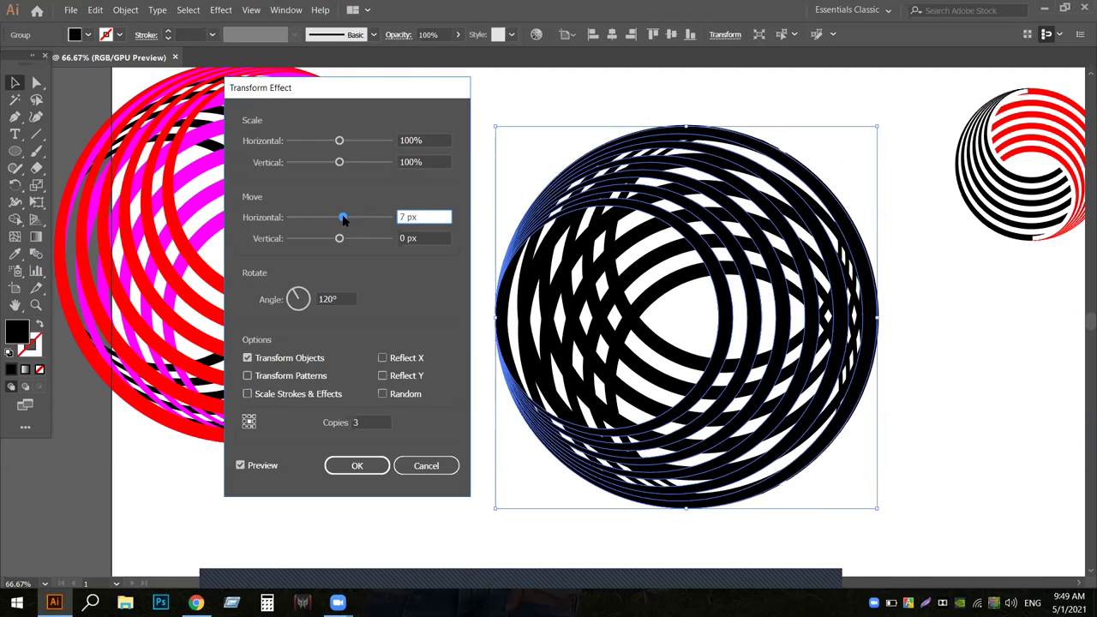
pyautogui.moveTo(343, 219); pyautogui.dragTo(341, 216)
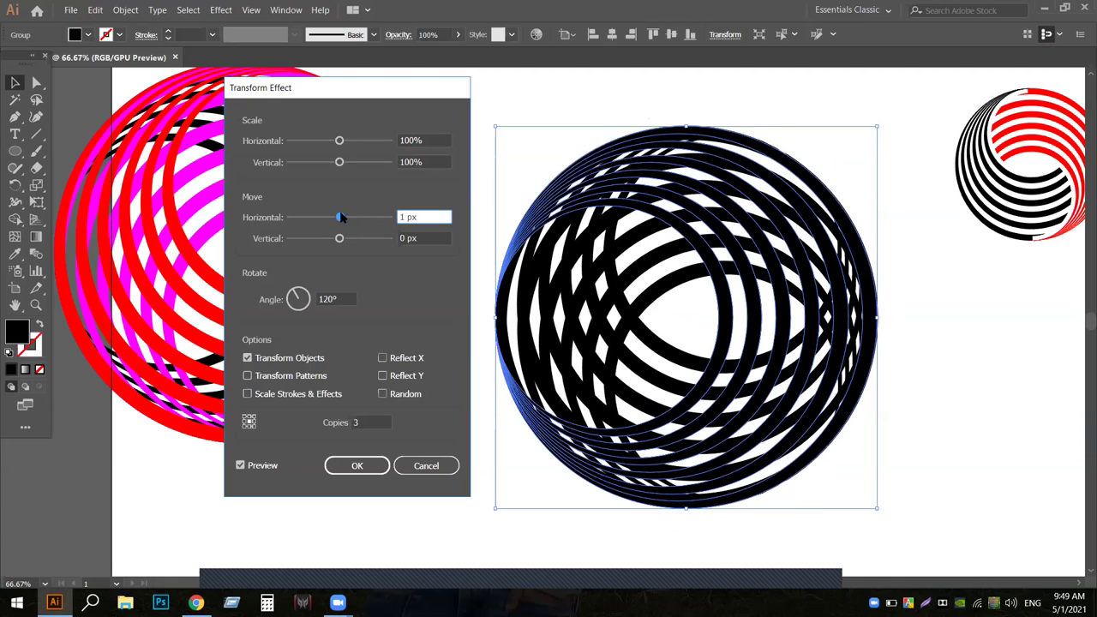
pyautogui.moveTo(340, 214); pyautogui.dragTo(340, 215)
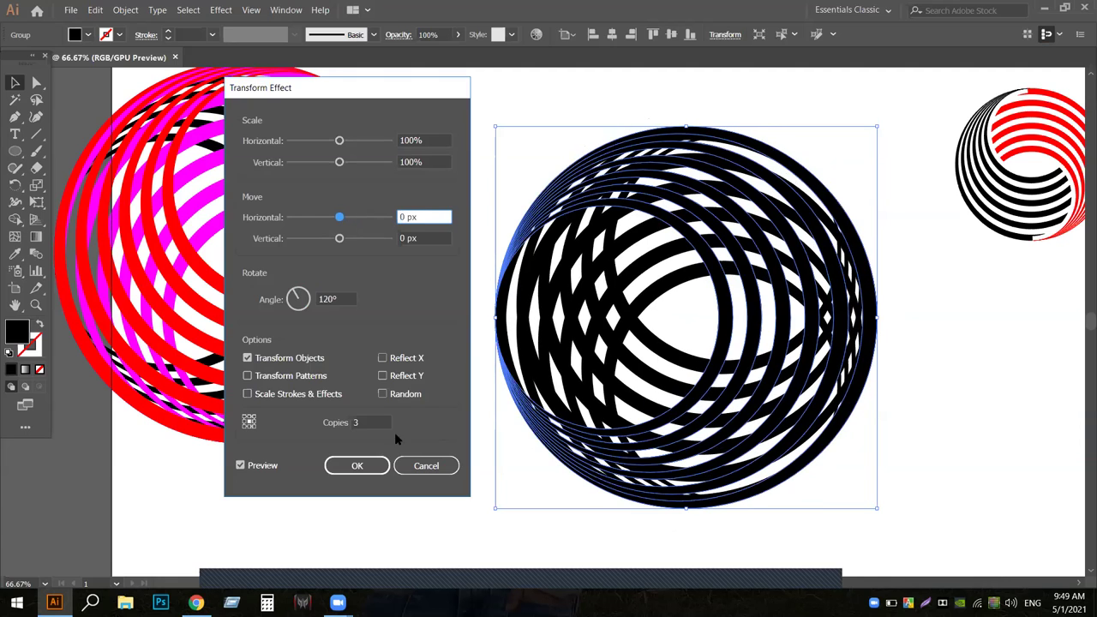
pyautogui.click(347, 475)
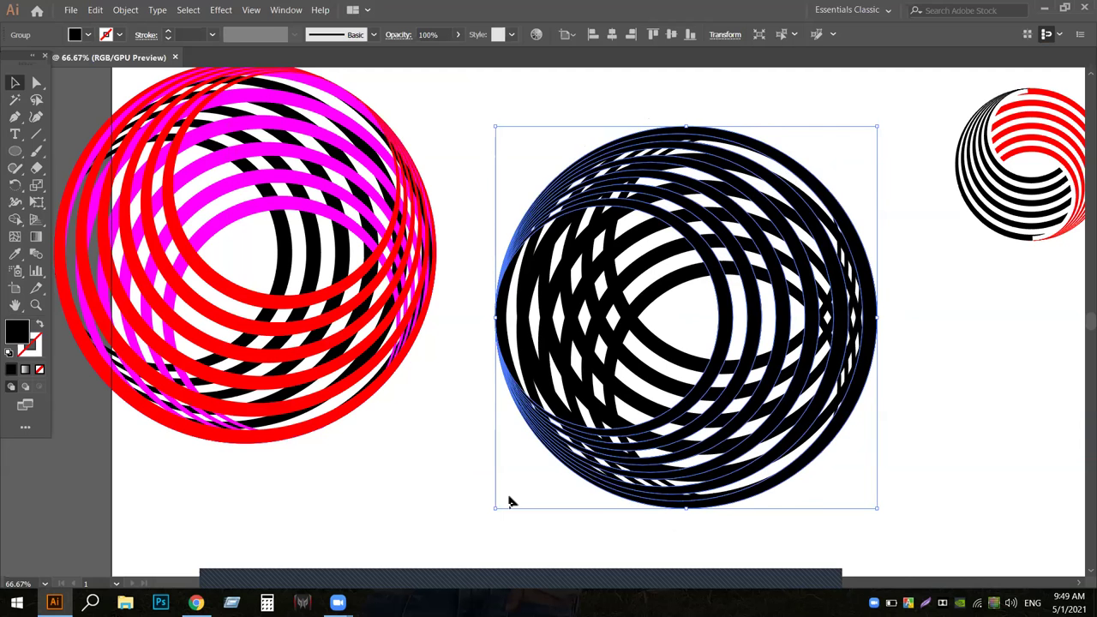
pyautogui.click(469, 490)
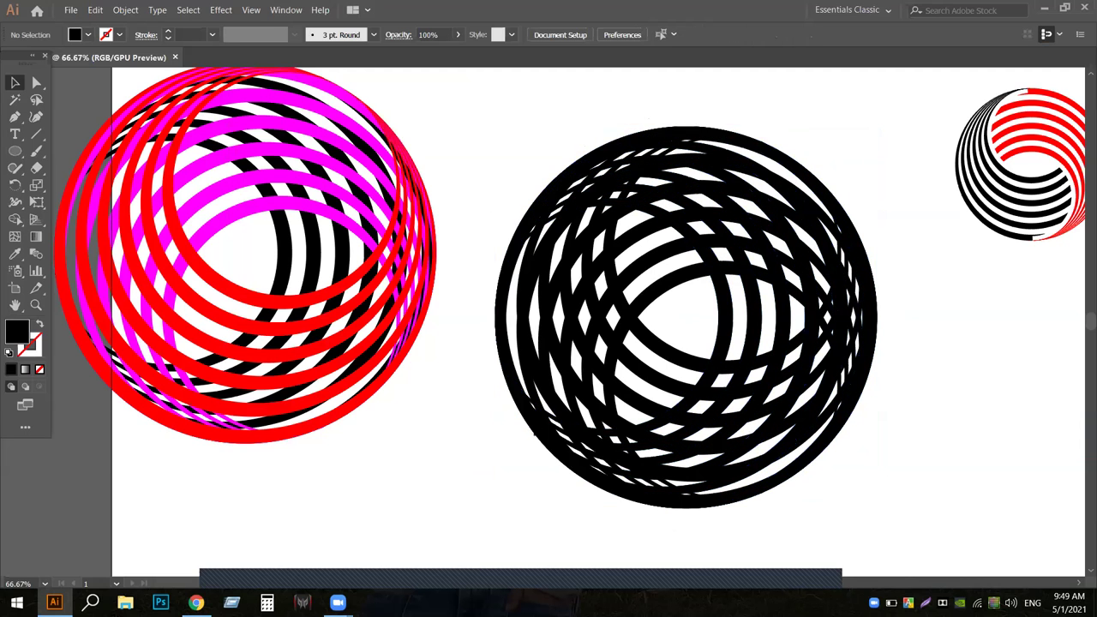
# - Fill the whole transformed black emblem with RGB Red and deselect it
pyautogui.click(615, 433)
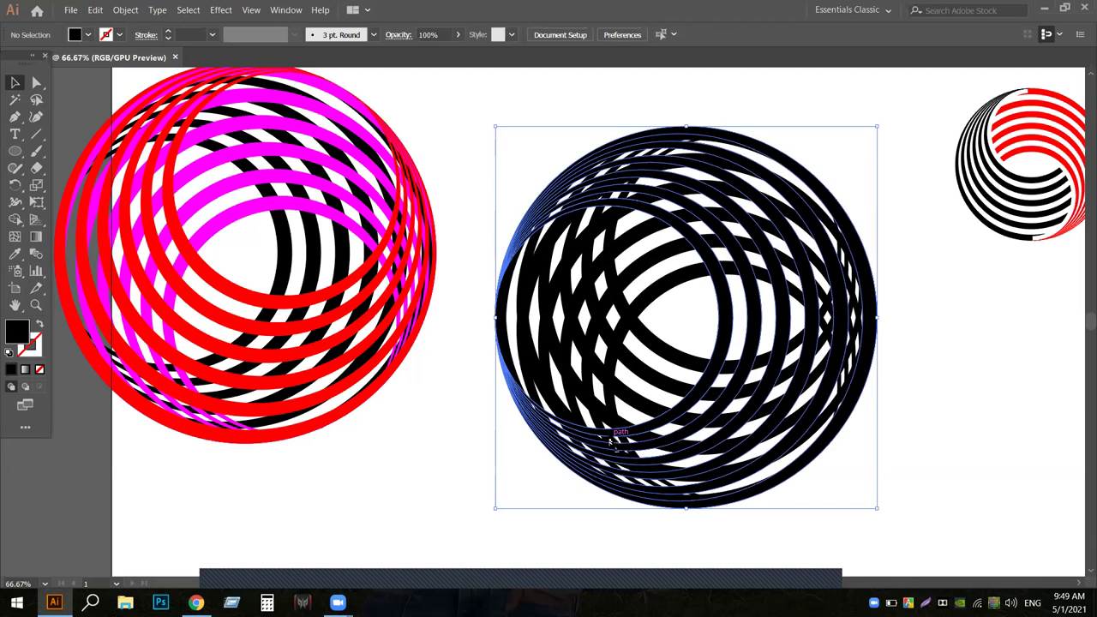
pyautogui.click(89, 35)
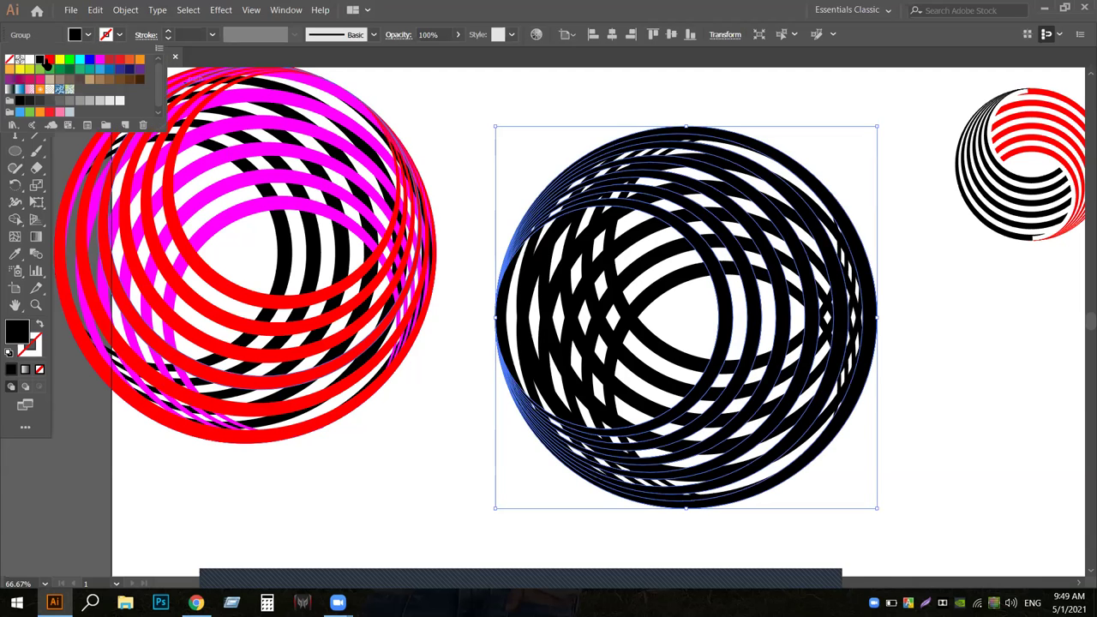
pyautogui.click(49, 59)
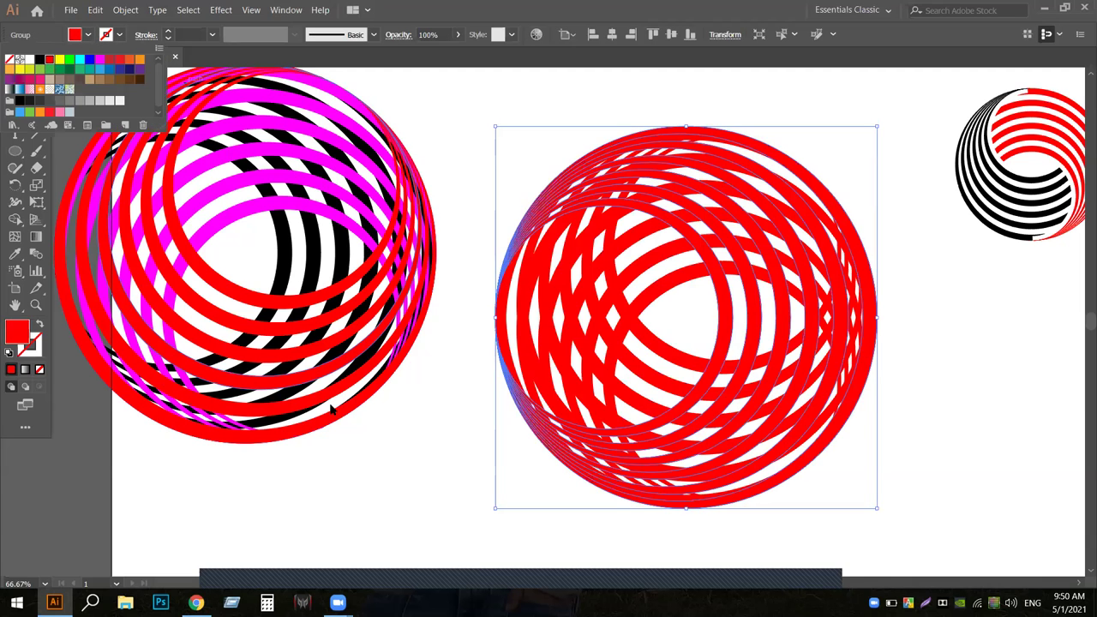
pyautogui.click(401, 507)
pyautogui.click(404, 511)
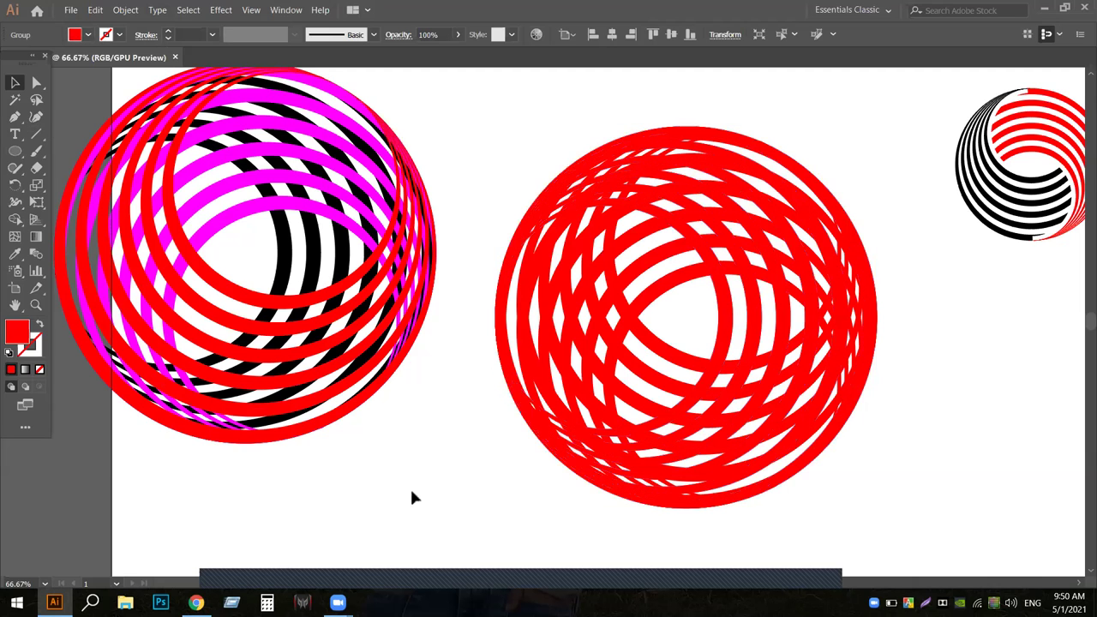
# - Expand the appearance of the red emblem and ungroup it into separate crescent groups
pyautogui.click(731, 351)
pyautogui.click(129, 10)
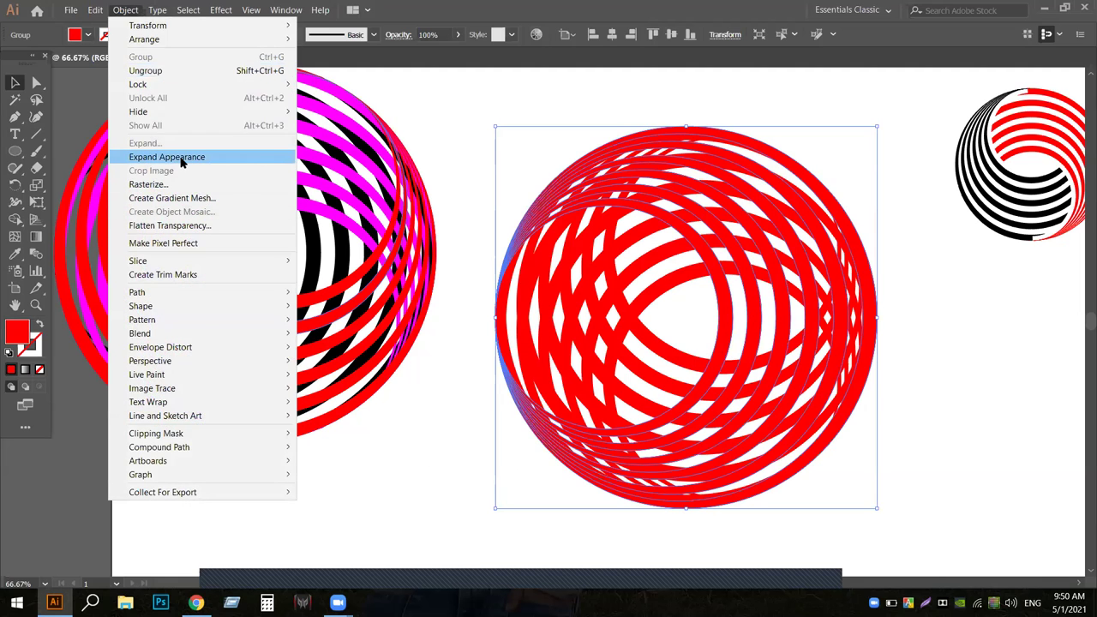
pyautogui.click(180, 158)
pyautogui.click(449, 461)
pyautogui.click(727, 310)
pyautogui.rightClick(726, 308)
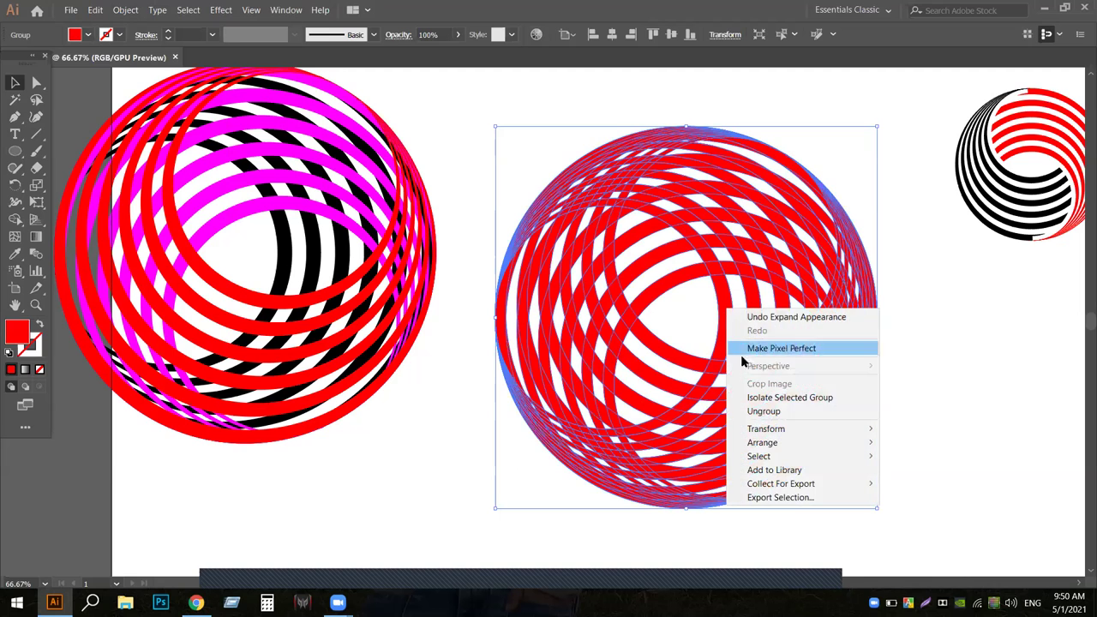
pyautogui.click(763, 411)
pyautogui.click(974, 373)
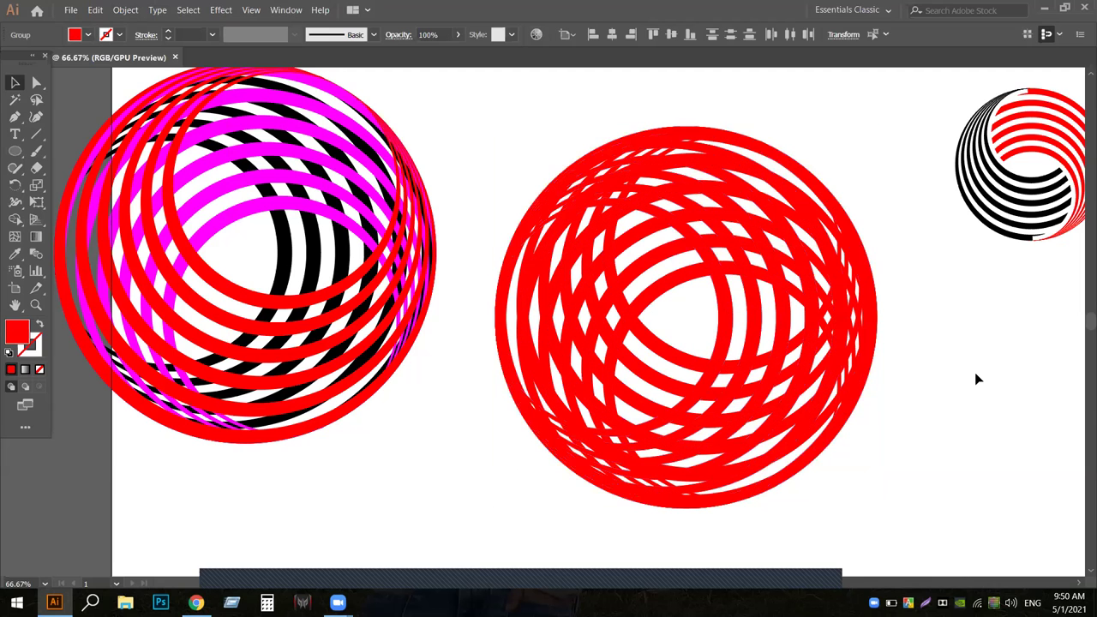
# - Try white on the frontmost crescent group of the red emblem, fill it with black instead, and deselect it
pyautogui.click(726, 339)
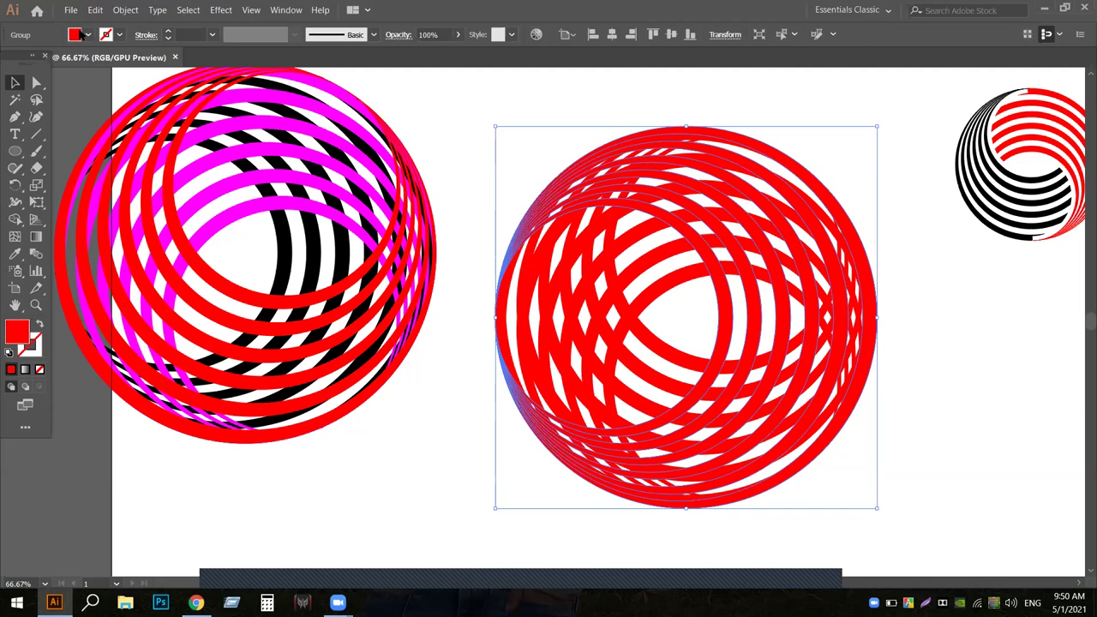
pyautogui.click(88, 34)
pyautogui.click(32, 61)
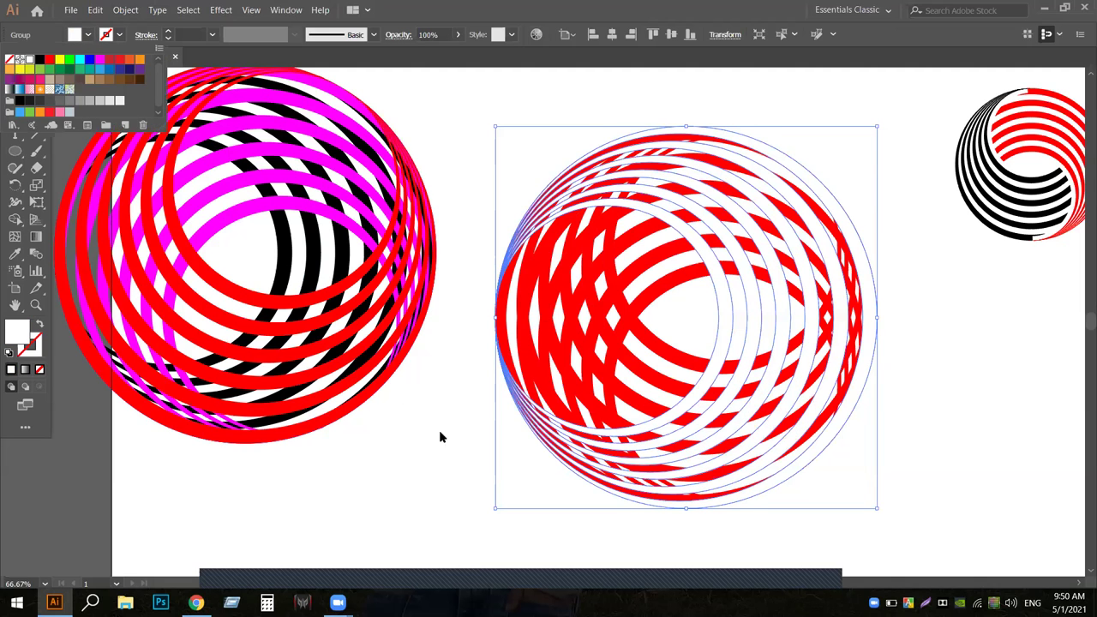
pyautogui.click(41, 61)
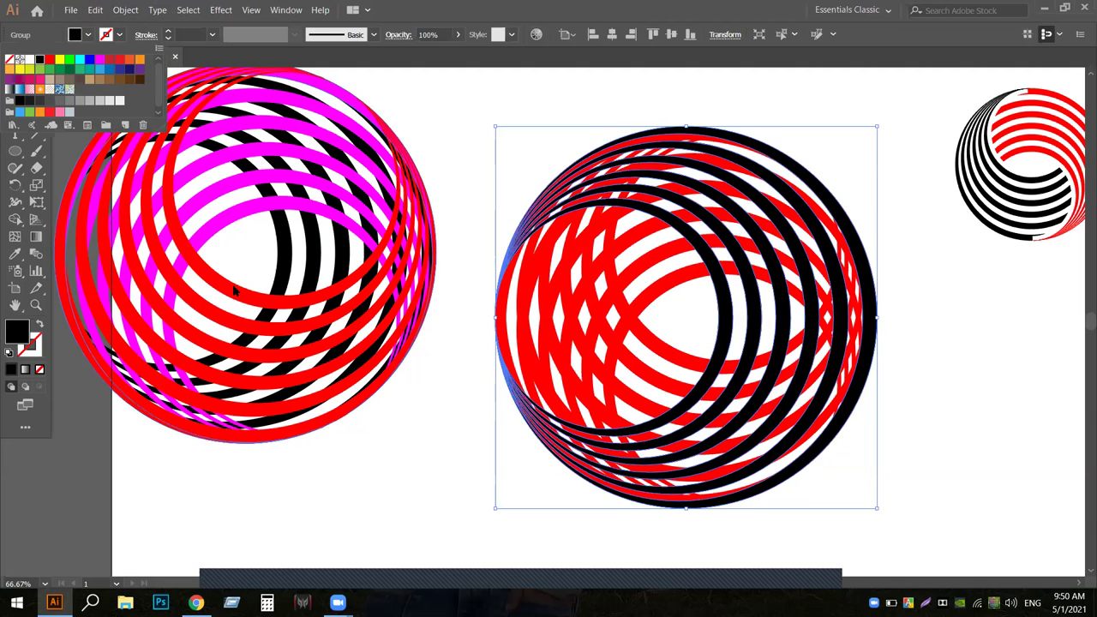
pyautogui.click(397, 496)
pyautogui.click(395, 492)
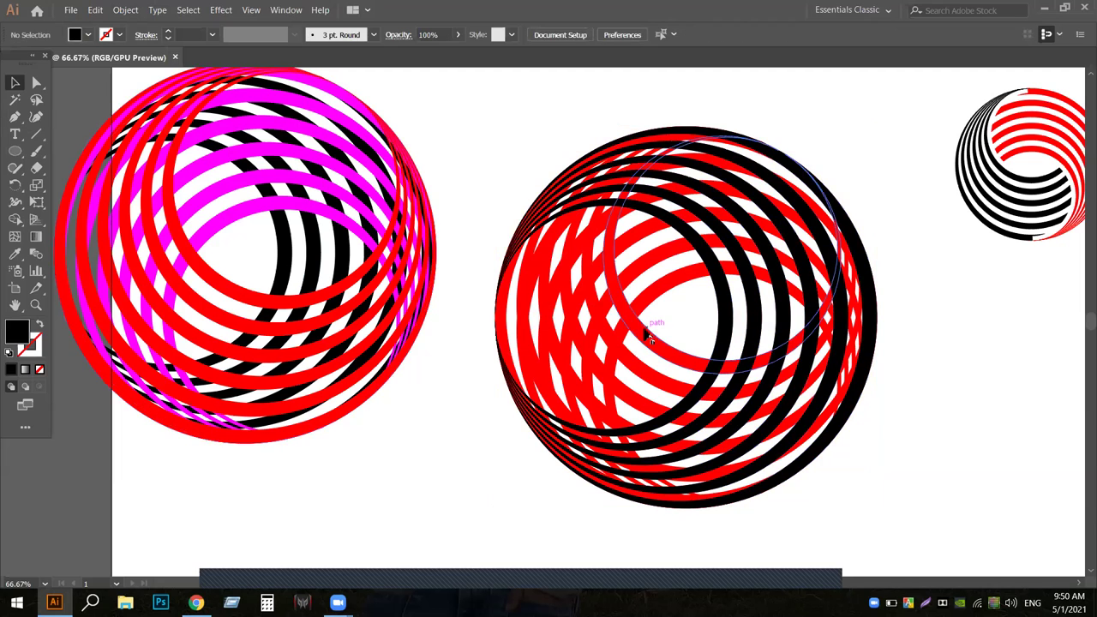
# - Fill one of the two remaining red crescent groups in the red-and-black emblem with RGB Blue and deselect it
pyautogui.click(557, 291)
pyautogui.click(89, 35)
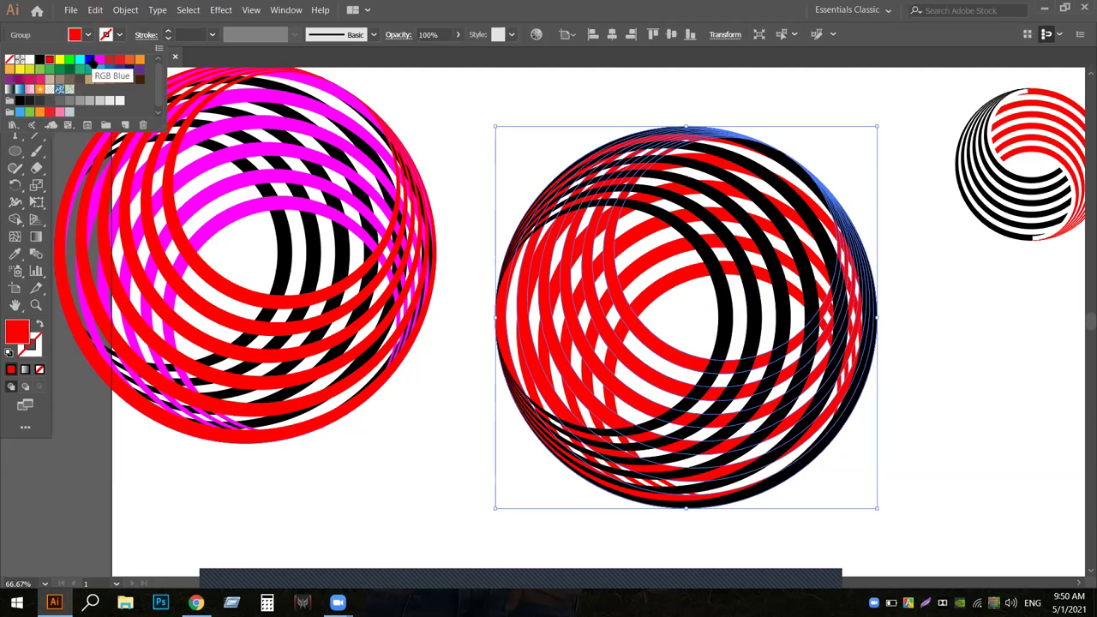
pyautogui.click(89, 62)
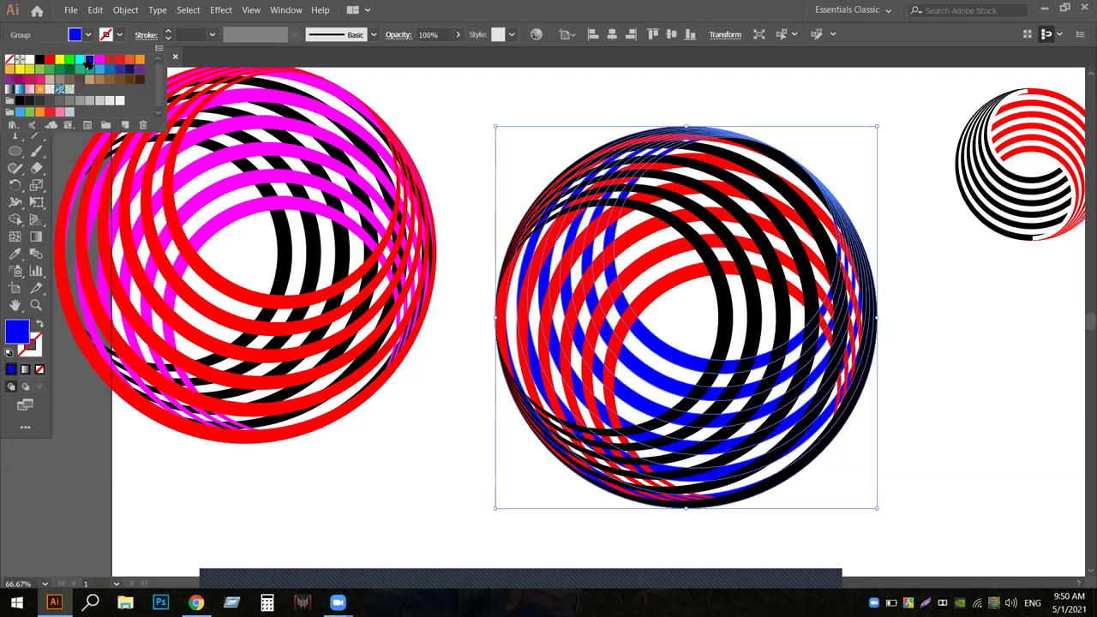
pyautogui.click(409, 519)
pyautogui.click(413, 460)
# - Move the whole black, red and blue emblem right, clear of the magenta emblem, and deselect it
pyautogui.moveTo(505, 172); pyautogui.dragTo(897, 533)
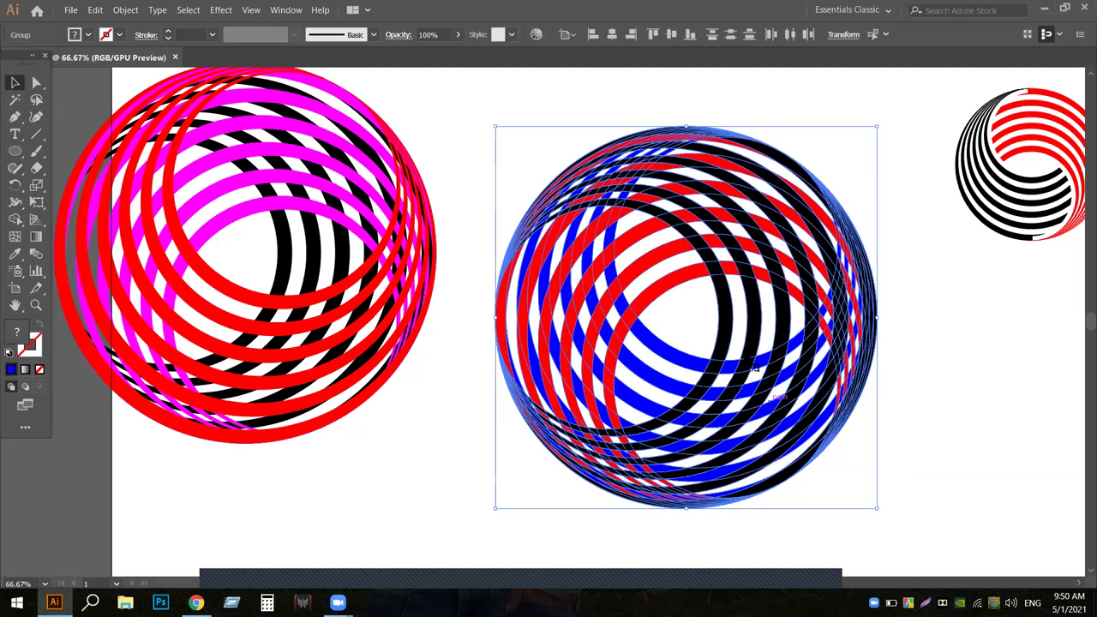
pyautogui.moveTo(823, 381); pyautogui.dragTo(972, 405)
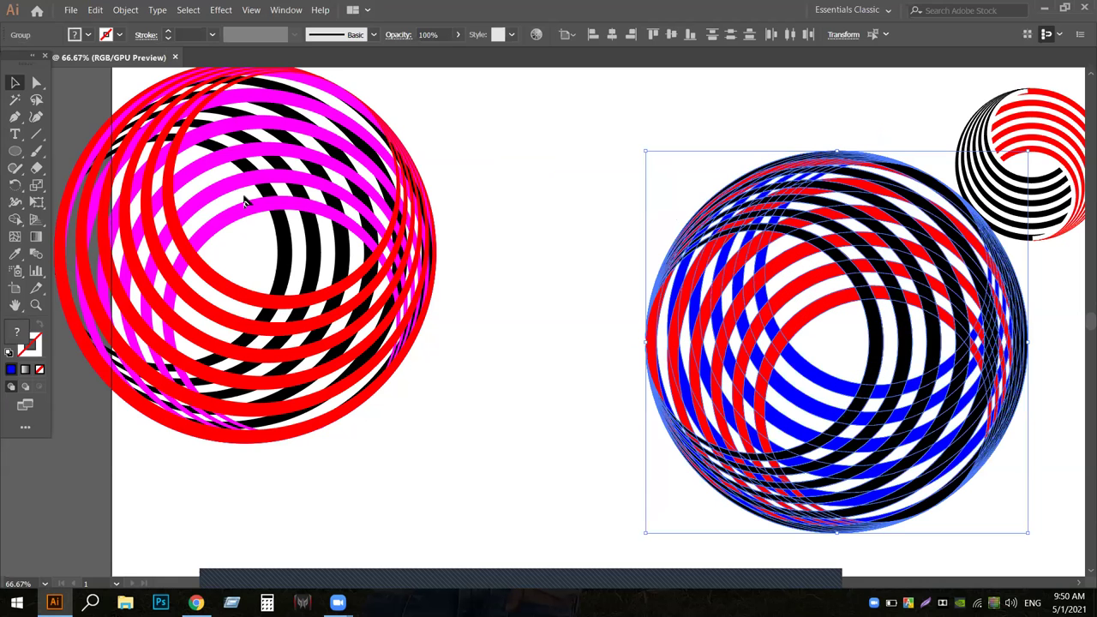
pyautogui.click(254, 262)
pyautogui.click(429, 464)
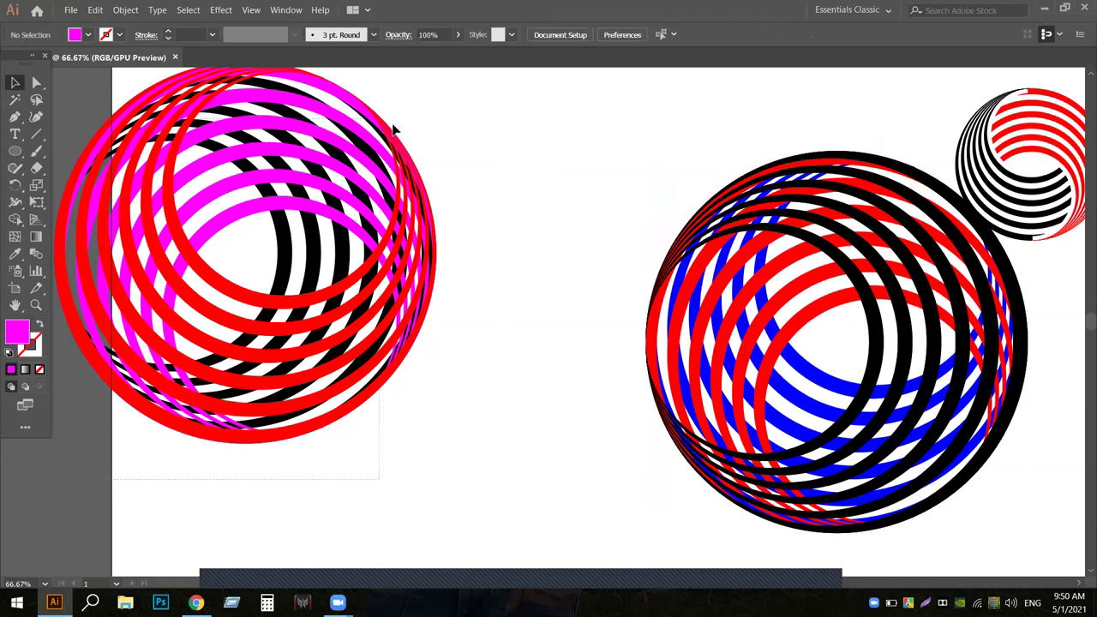
# - Move the magenta, red and black emblem fully onto the artboard beside the blue one and deselect it
pyautogui.click(214, 221)
pyautogui.moveTo(223, 221); pyautogui.dragTo(560, 172)
pyautogui.moveTo(637, 177); pyautogui.dragTo(637, 176)
pyautogui.click(637, 177)
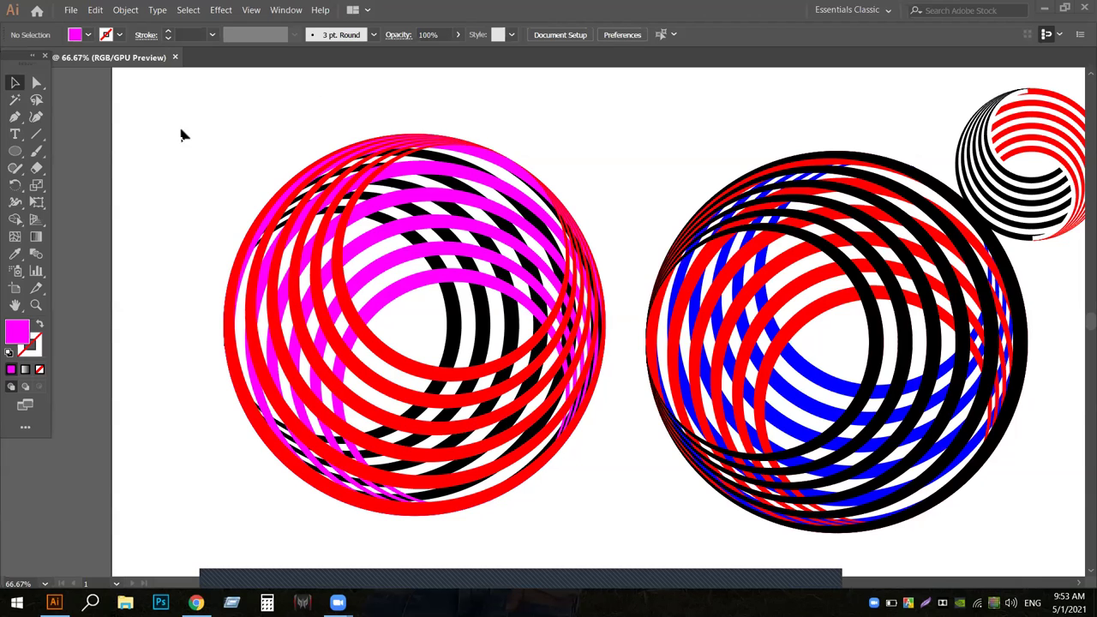
# - Rotate the magenta emblem until its red crescents face right, move it about 29 px left and 149 px up, and deselect it
pyautogui.moveTo(192, 126); pyautogui.dragTo(598, 329)
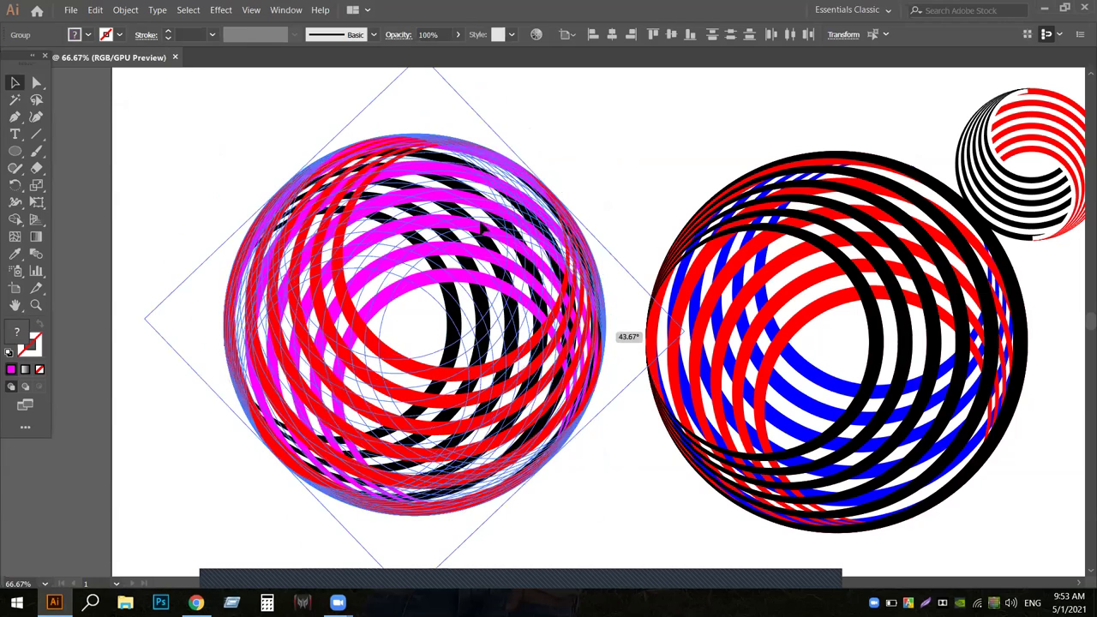
pyautogui.moveTo(482, 386); pyautogui.dragTo(617, 211)
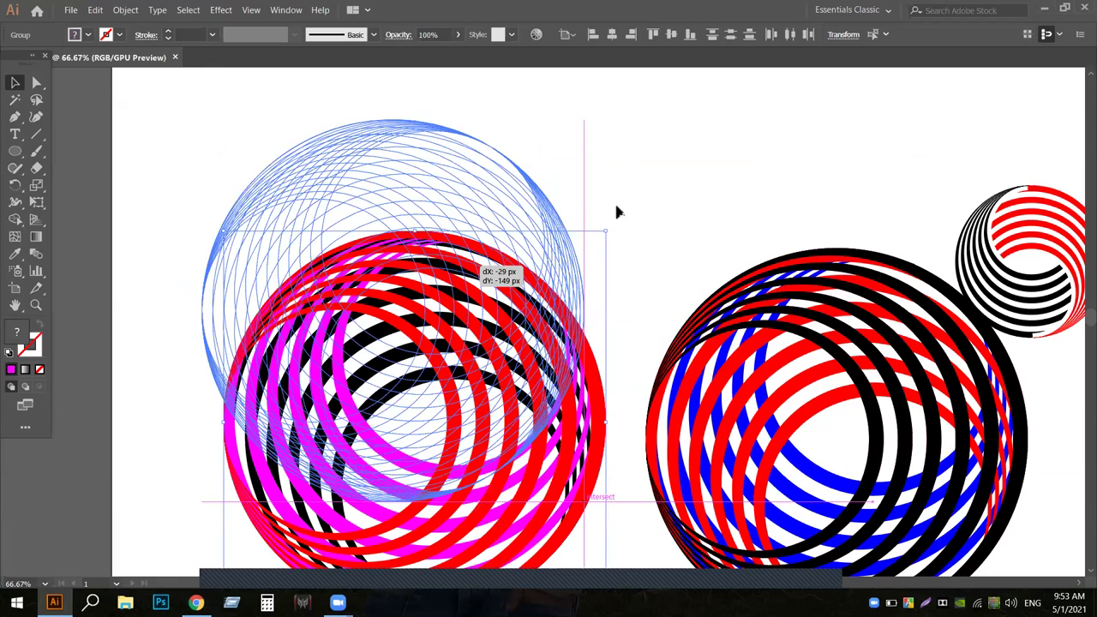
pyautogui.click(617, 212)
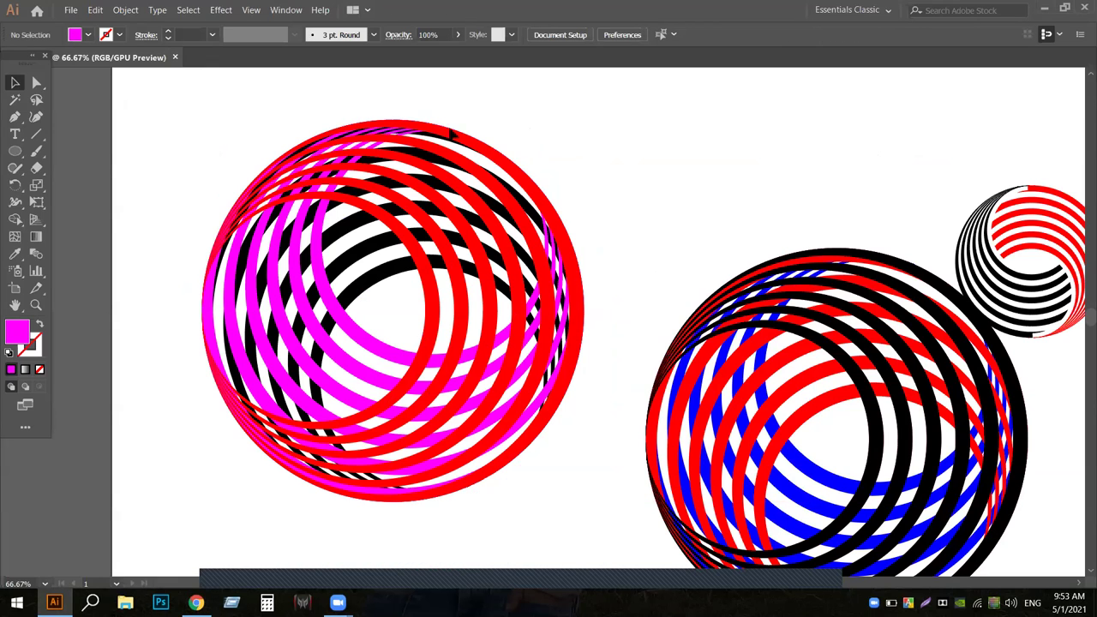
# - Ungroup the black crescent group of the magenta emblem into separate paths and deselect them
pyautogui.rightClick(357, 295)
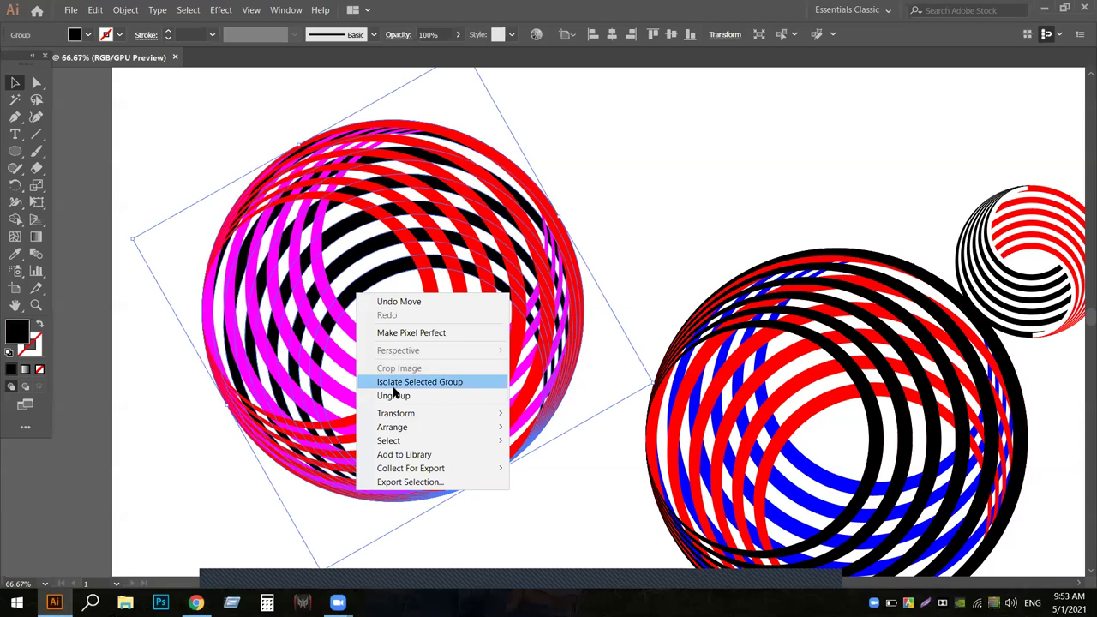
pyautogui.click(396, 399)
pyautogui.click(192, 504)
# - Offset the innermost black crescent of the magenta emblem by 10 px with miter joins and a miter limit of 5
pyautogui.click(353, 306)
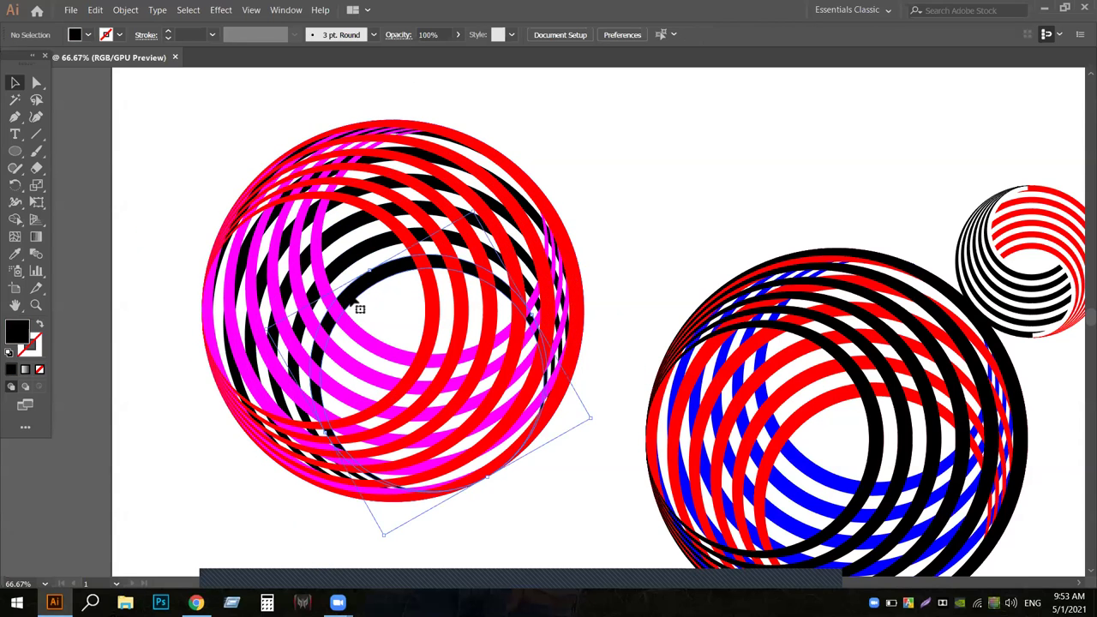
pyautogui.click(121, 10)
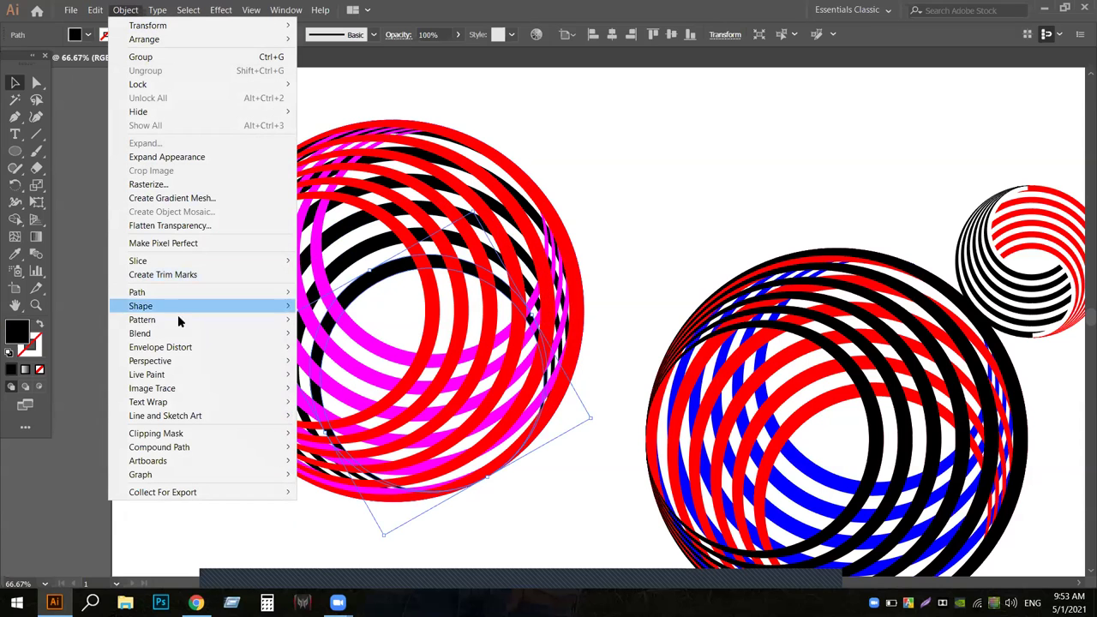
pyautogui.moveTo(171, 292)
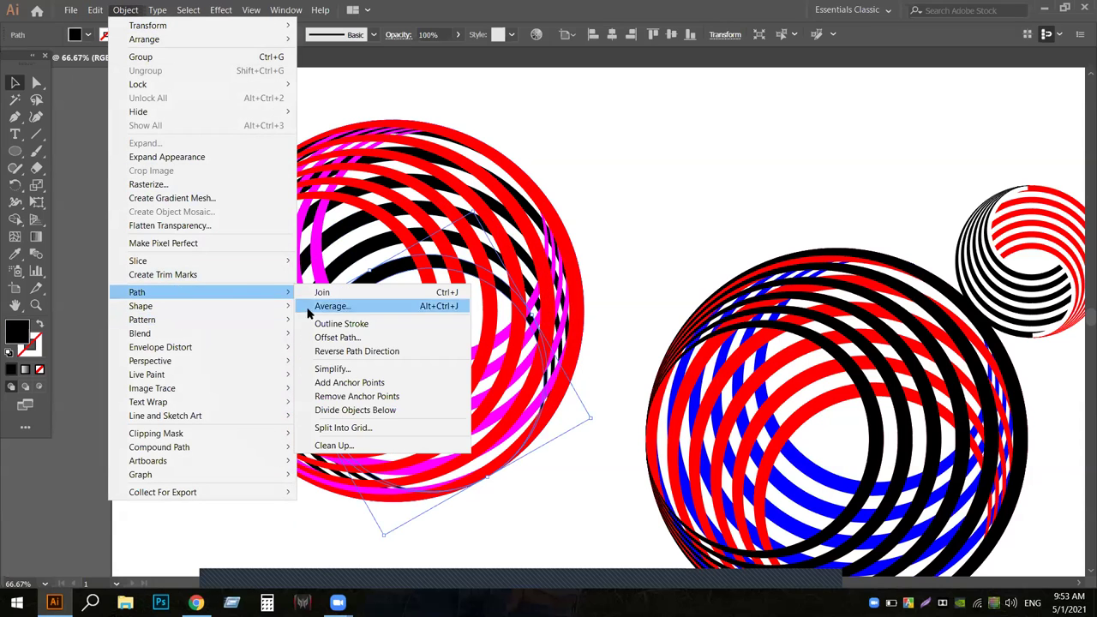
pyautogui.click(363, 335)
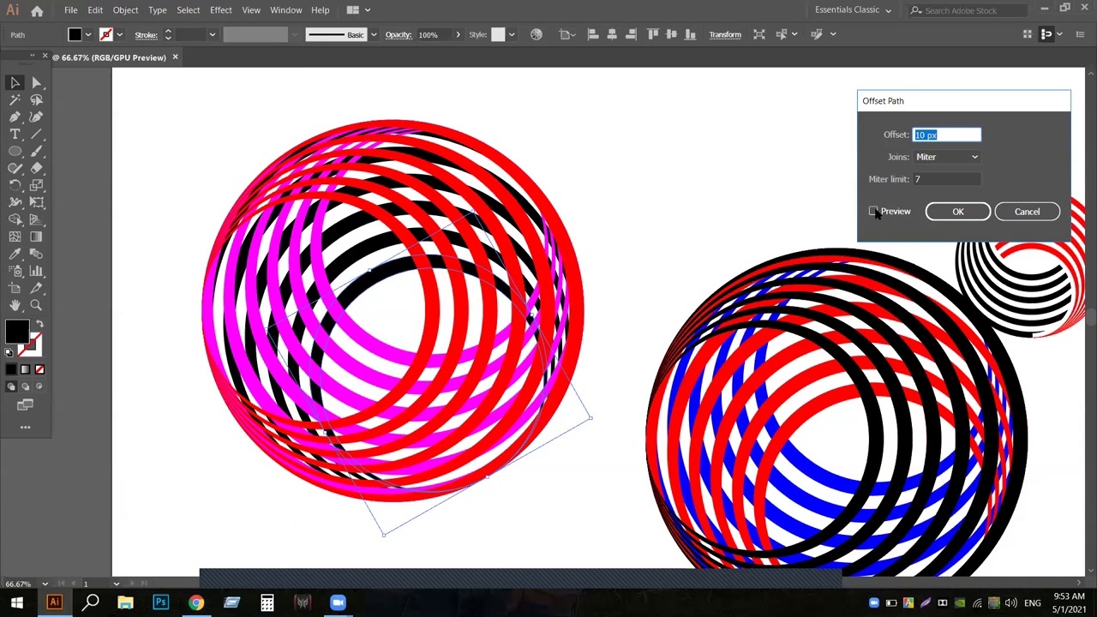
pyautogui.click(926, 177)
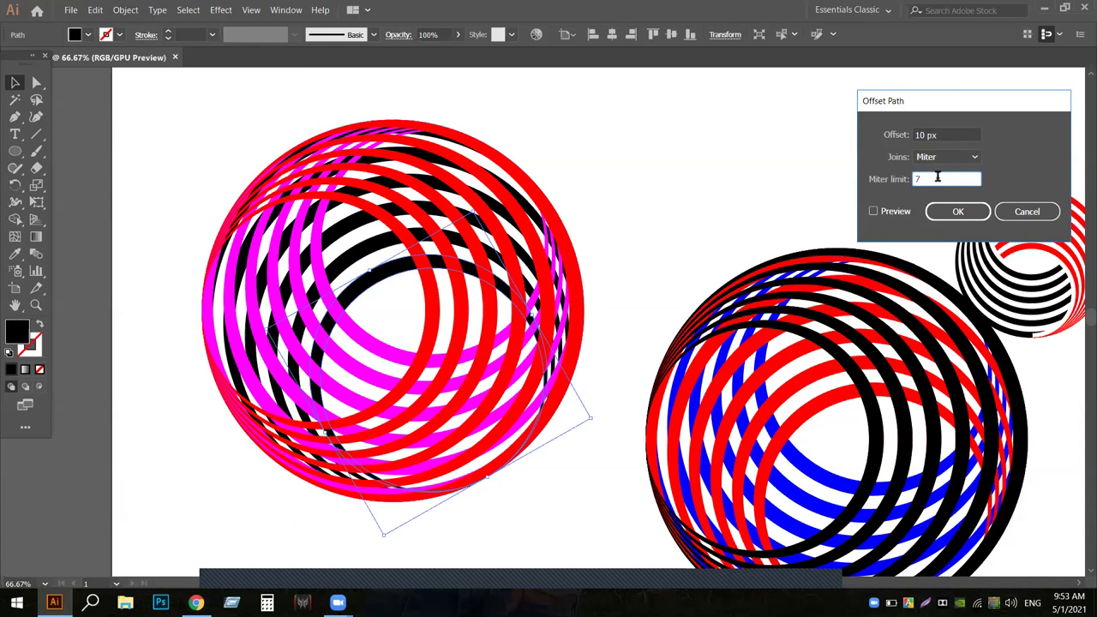
pyautogui.write('5')
pyautogui.click(873, 212)
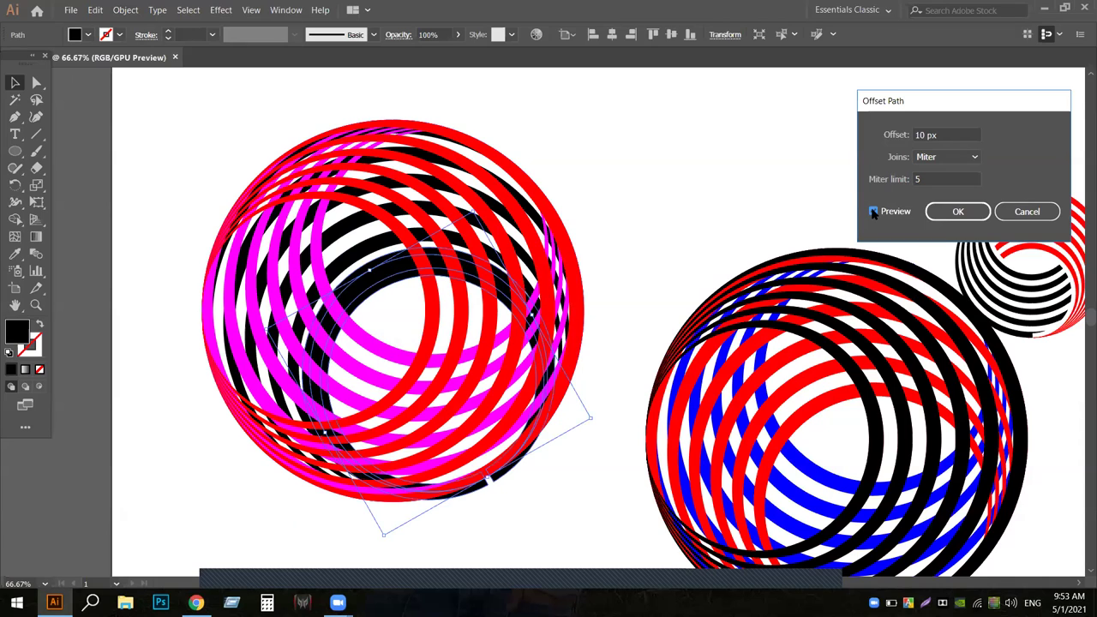
pyautogui.click(968, 211)
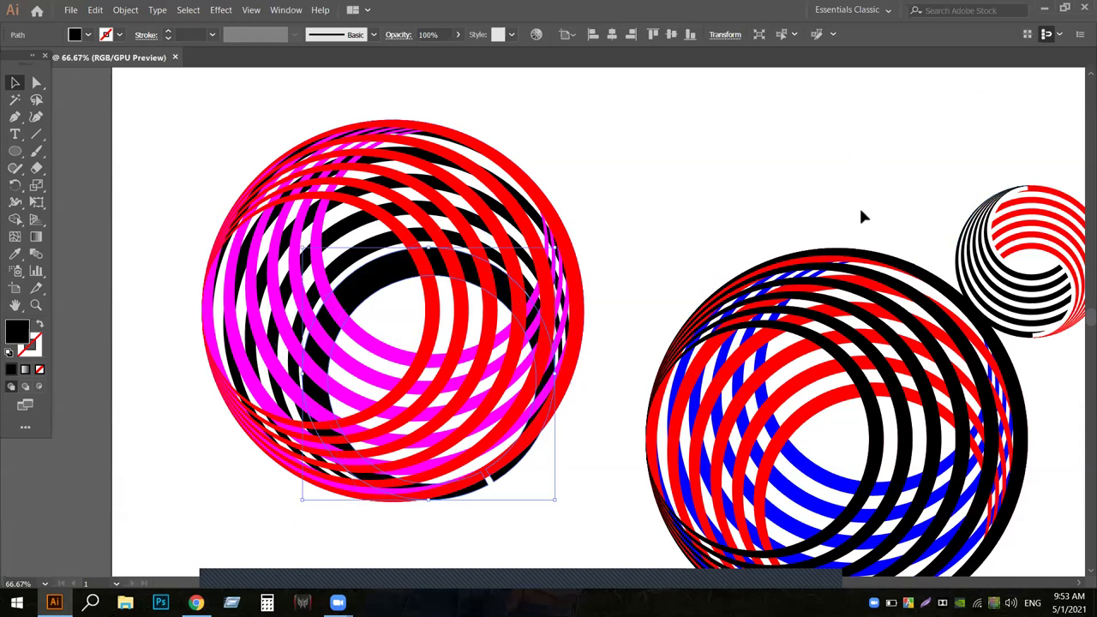
# - Fill the offset path around the innermost black crescent with yellow
pyautogui.click(88, 34)
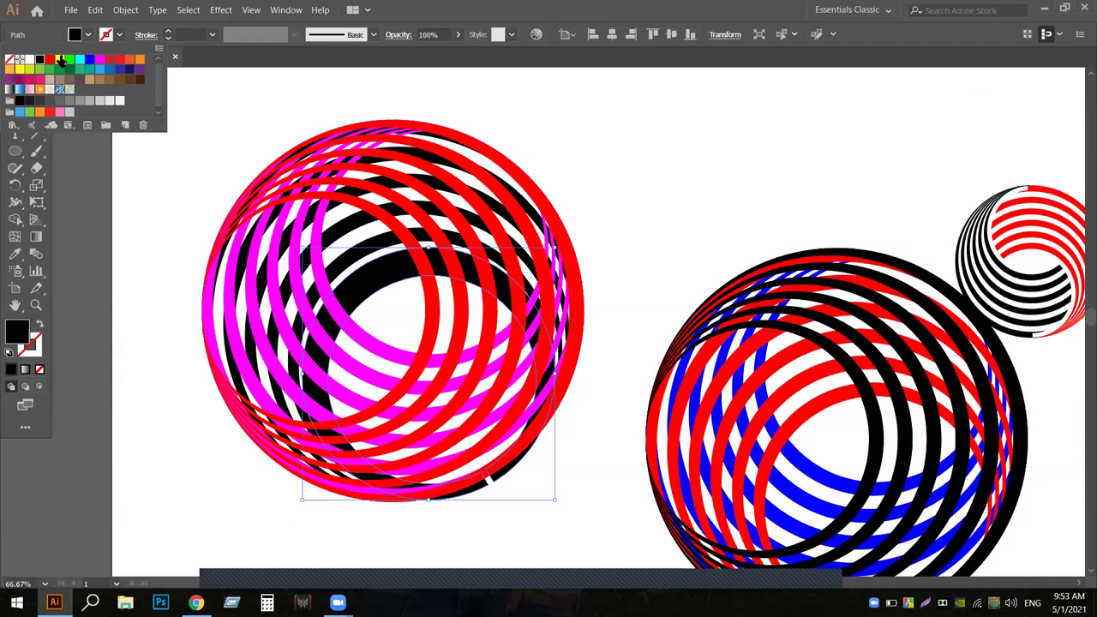
pyautogui.click(60, 60)
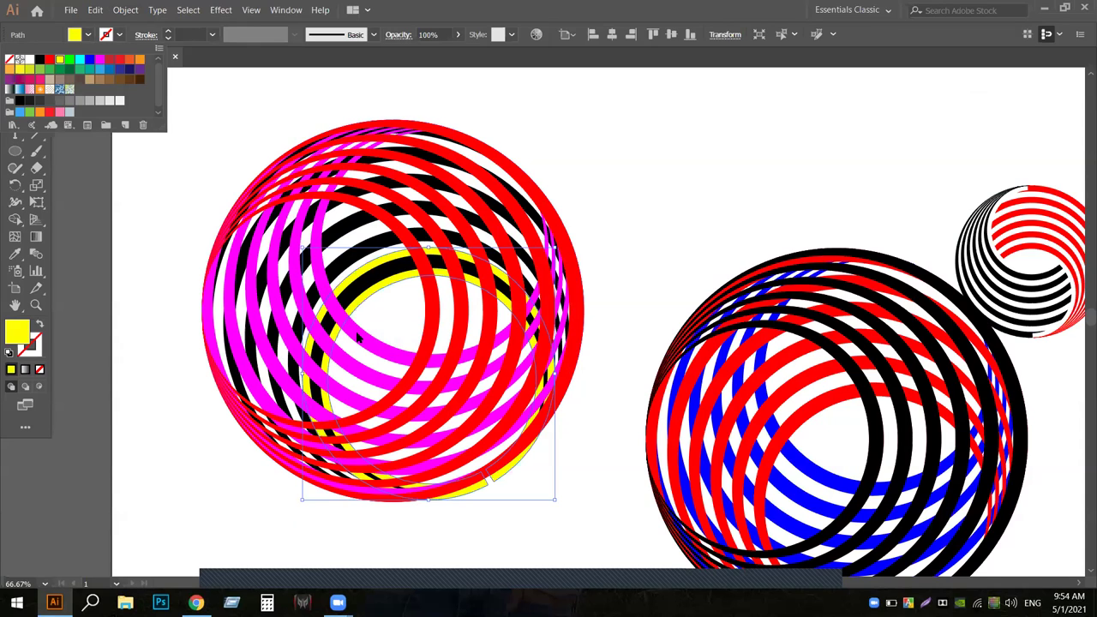
pyautogui.press('Escape')
# - Select the magenta crescent group together with the yellow offset path and activate the Shape Builder tool
pyautogui.click(354, 390)
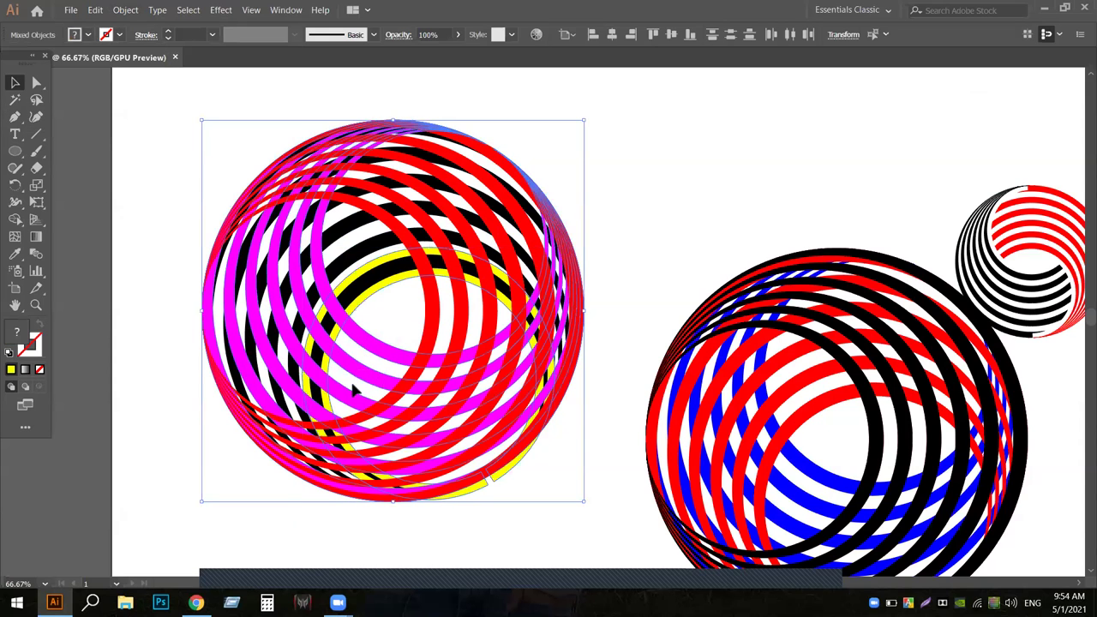
pyautogui.click(317, 416)
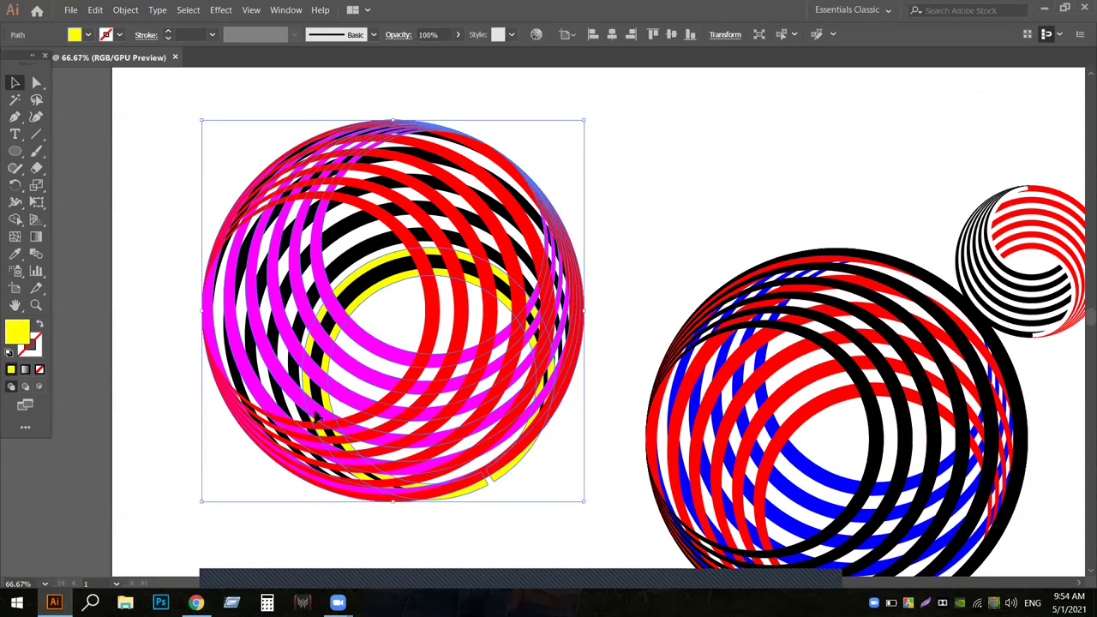
pyautogui.click(255, 394)
pyautogui.click(210, 336)
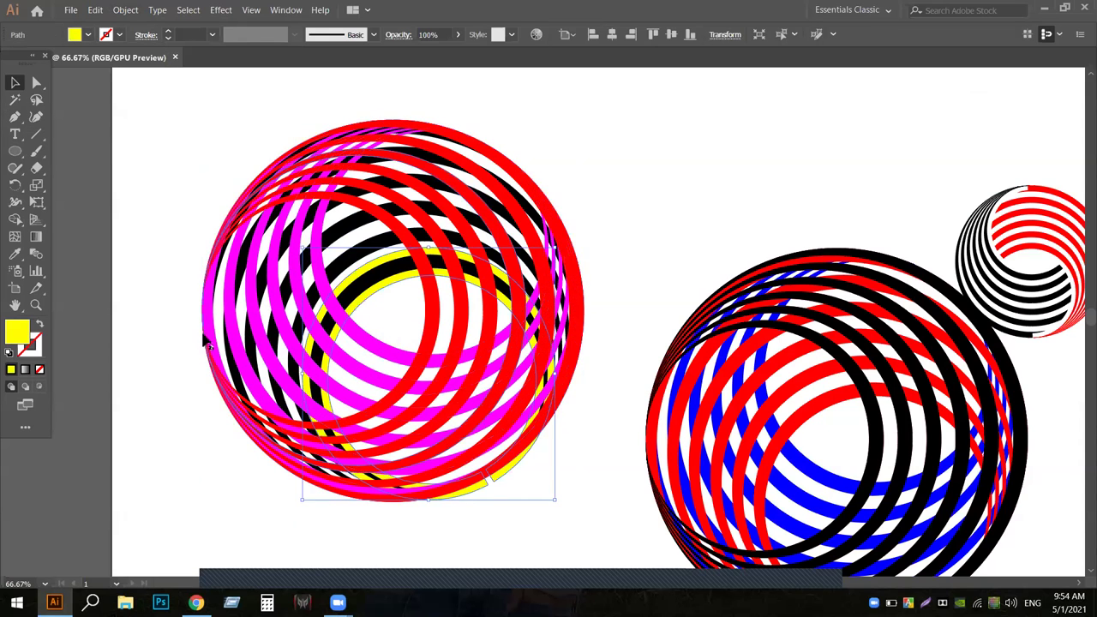
pyautogui.click(208, 332)
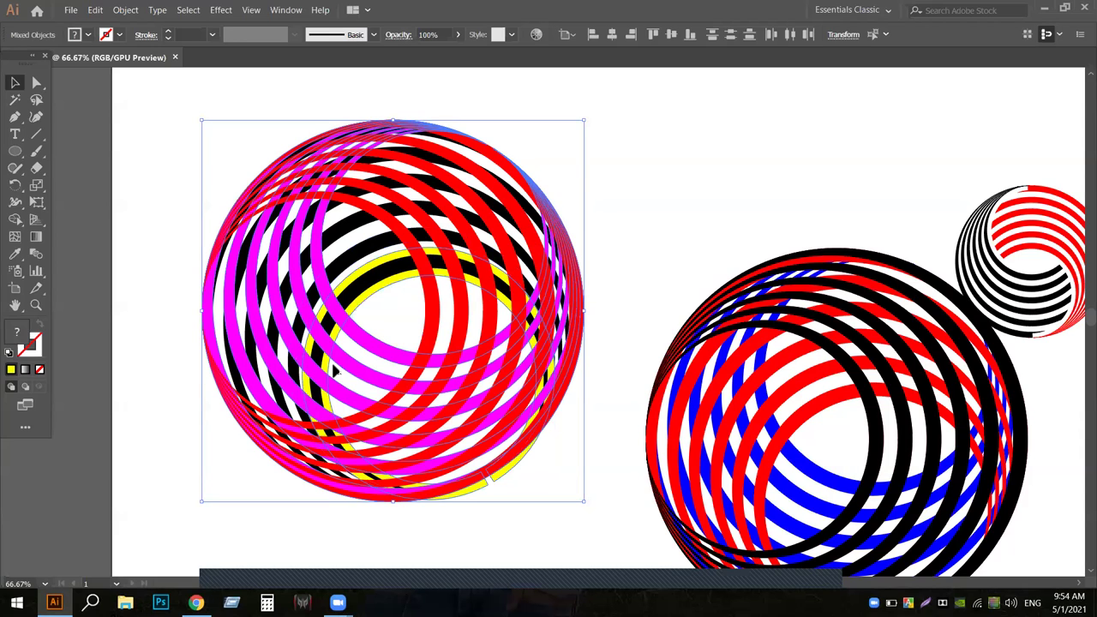
pyautogui.click(15, 220)
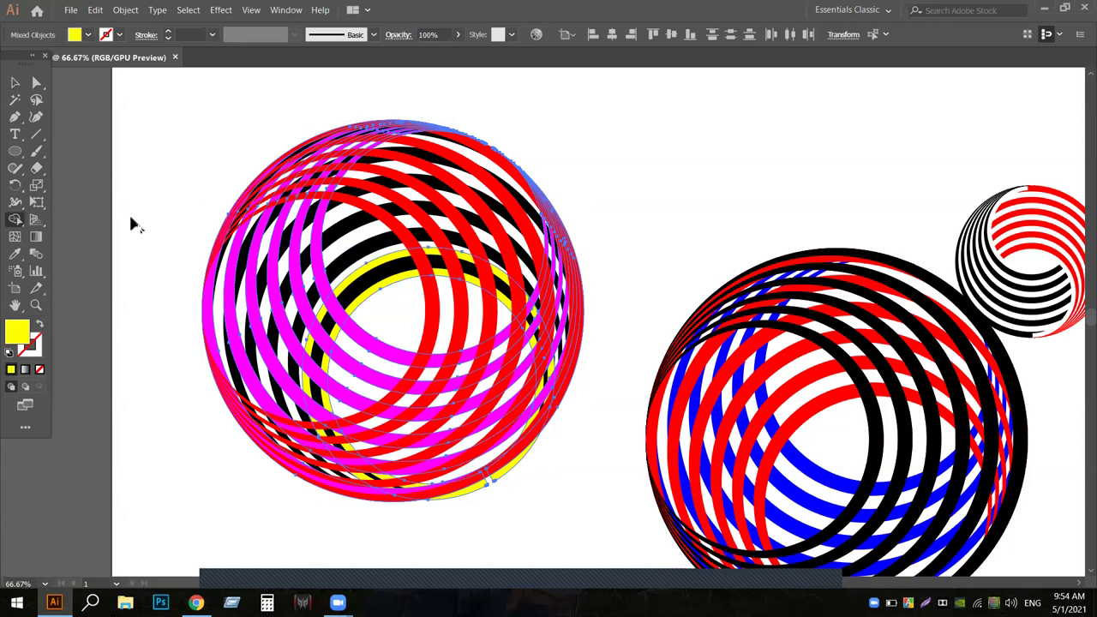
# - Remove the yellow offset band and the magenta ring pieces beyond it on the large circle with Shape Builder, and deselect
pyautogui.moveTo(349, 314)
pyautogui.mouseDown()
pyautogui.moveTo(325, 407)
pyautogui.moveTo(343, 454)
pyautogui.moveTo(390, 490)
pyautogui.moveTo(430, 499)
pyautogui.moveTo(485, 482)
pyautogui.mouseUp()
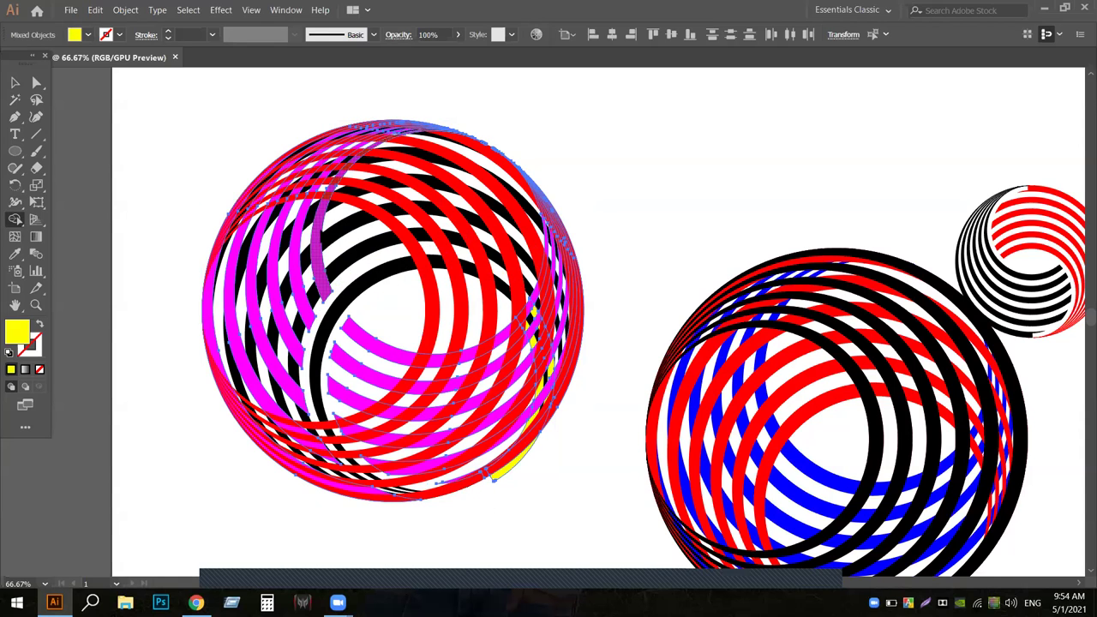
pyautogui.moveTo(300, 264); pyautogui.dragTo(207, 351)
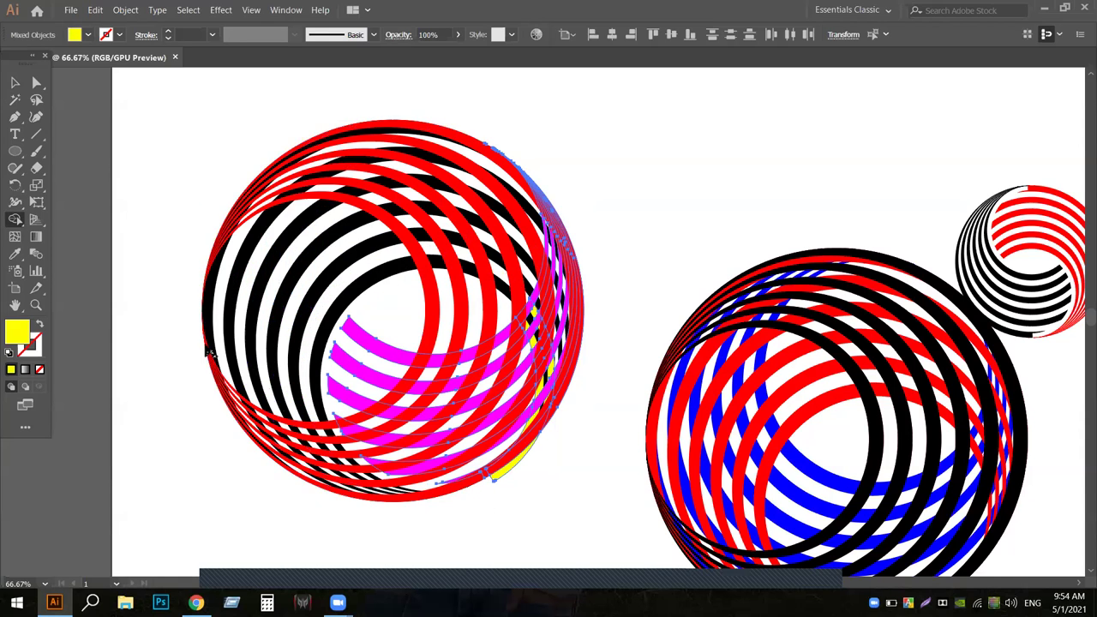
pyautogui.click(15, 82)
pyautogui.click(187, 467)
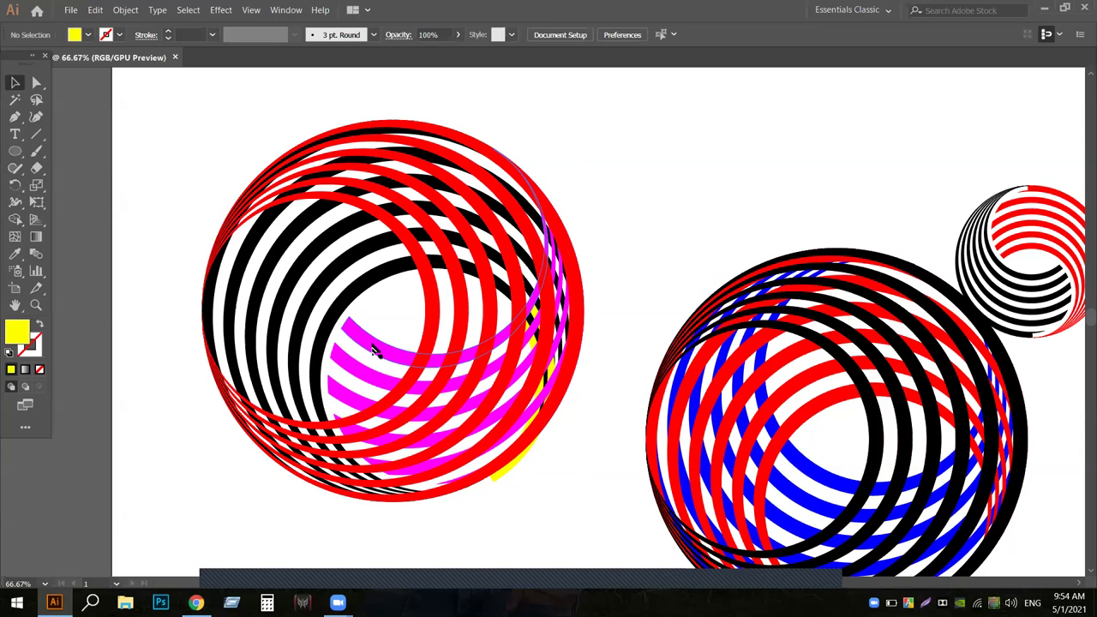
# - Select only the innermost magenta arc and offset its path by 10 px with miter joins and a miter limit of 5
pyautogui.click(372, 345)
pyautogui.rightClick(372, 345)
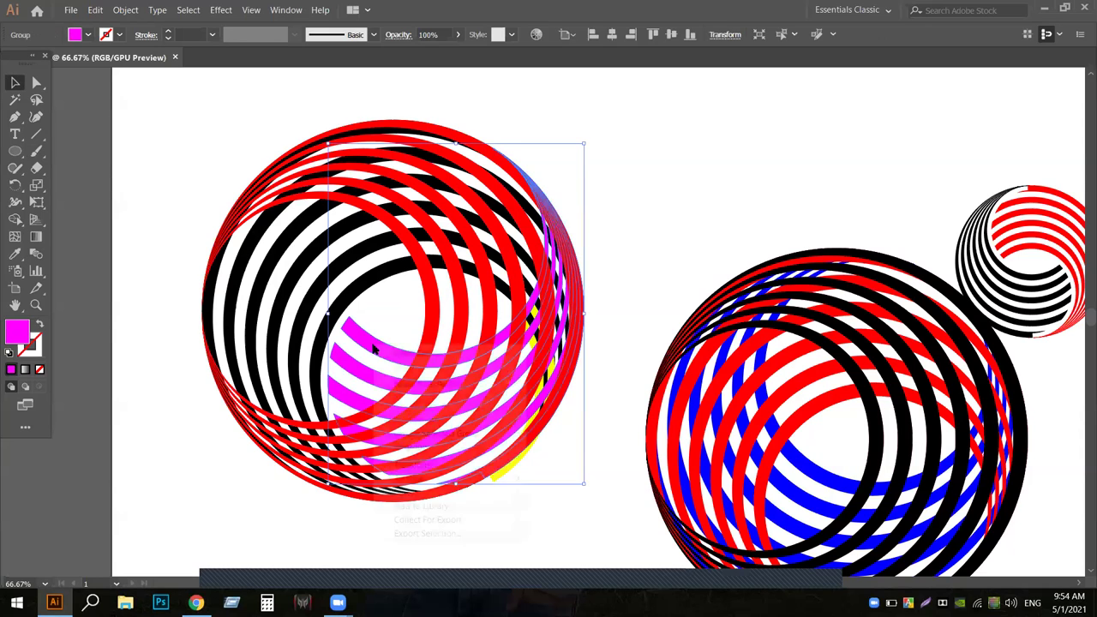
pyautogui.click(195, 549)
pyautogui.click(36, 83)
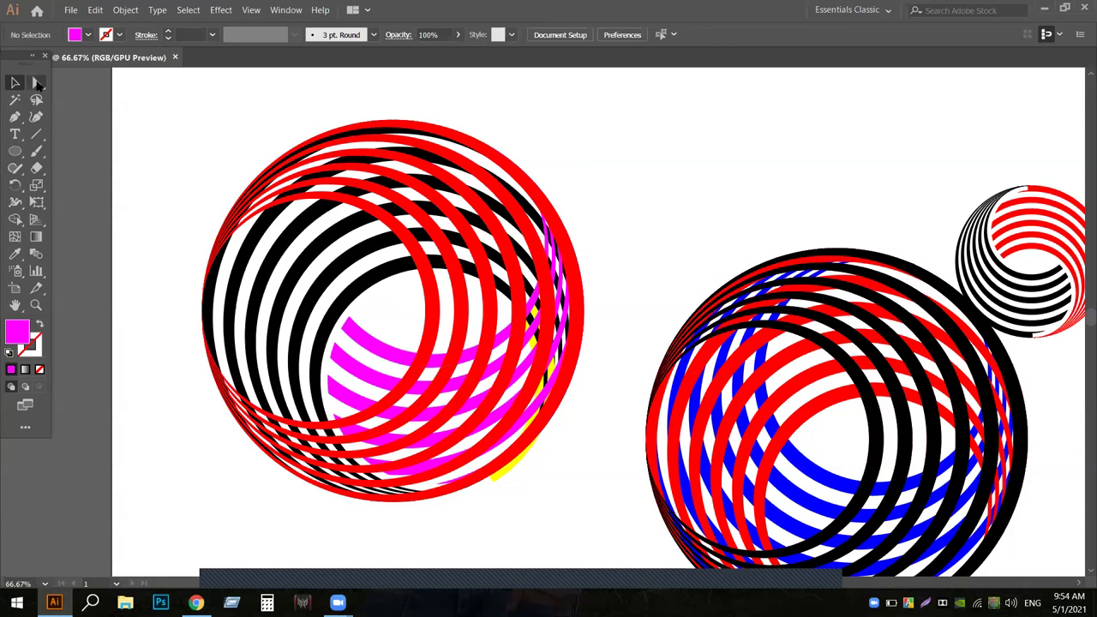
pyautogui.click(390, 344)
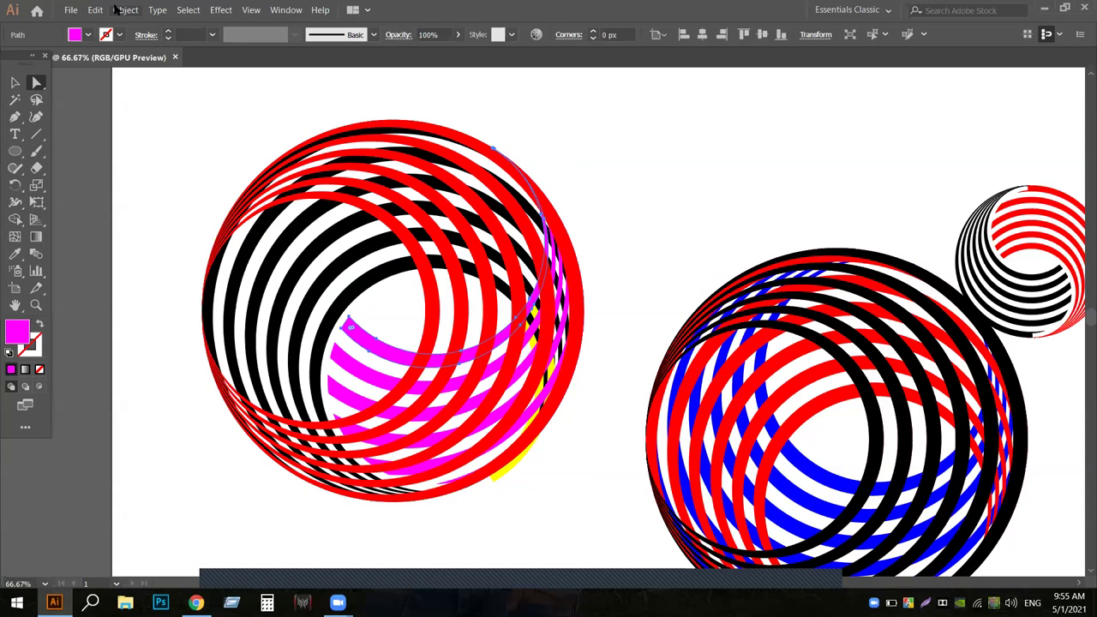
pyautogui.click(119, 9)
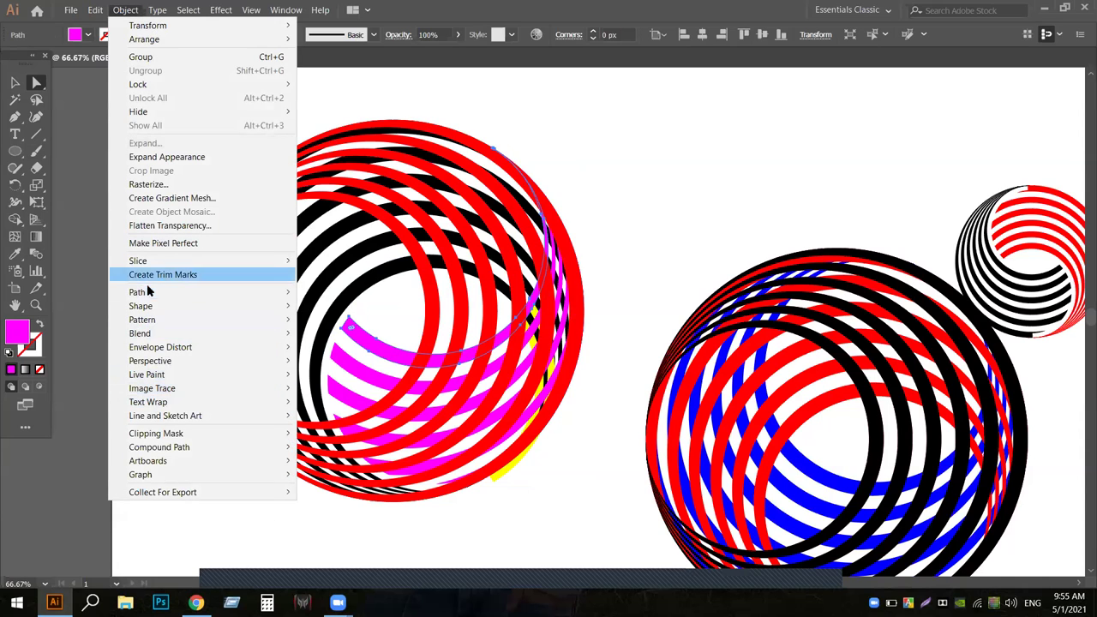
pyautogui.moveTo(148, 291)
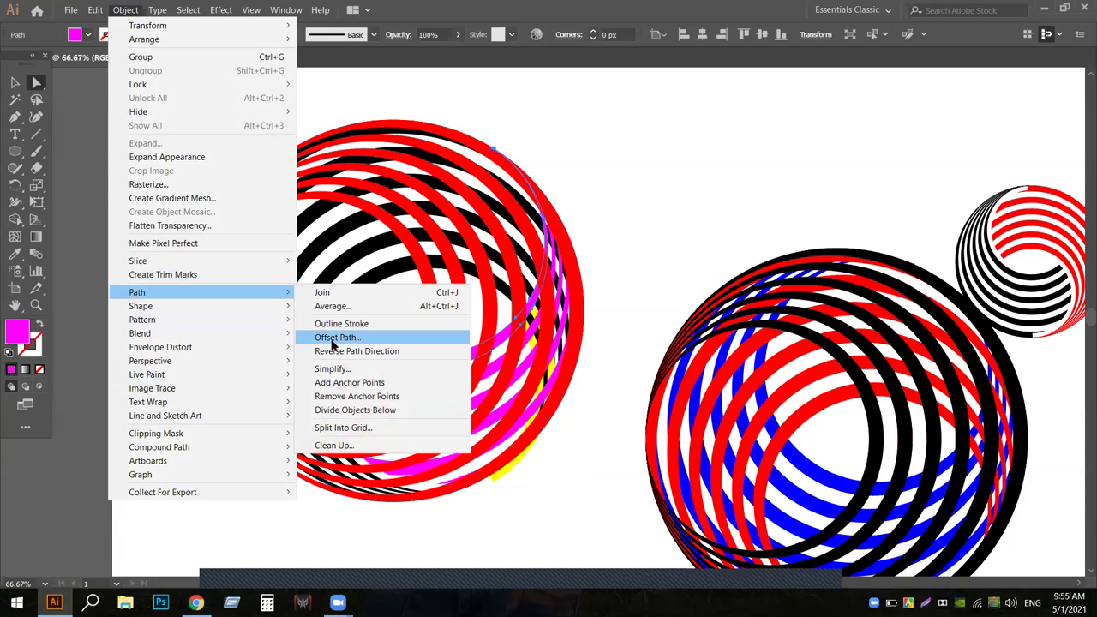
pyautogui.click(335, 337)
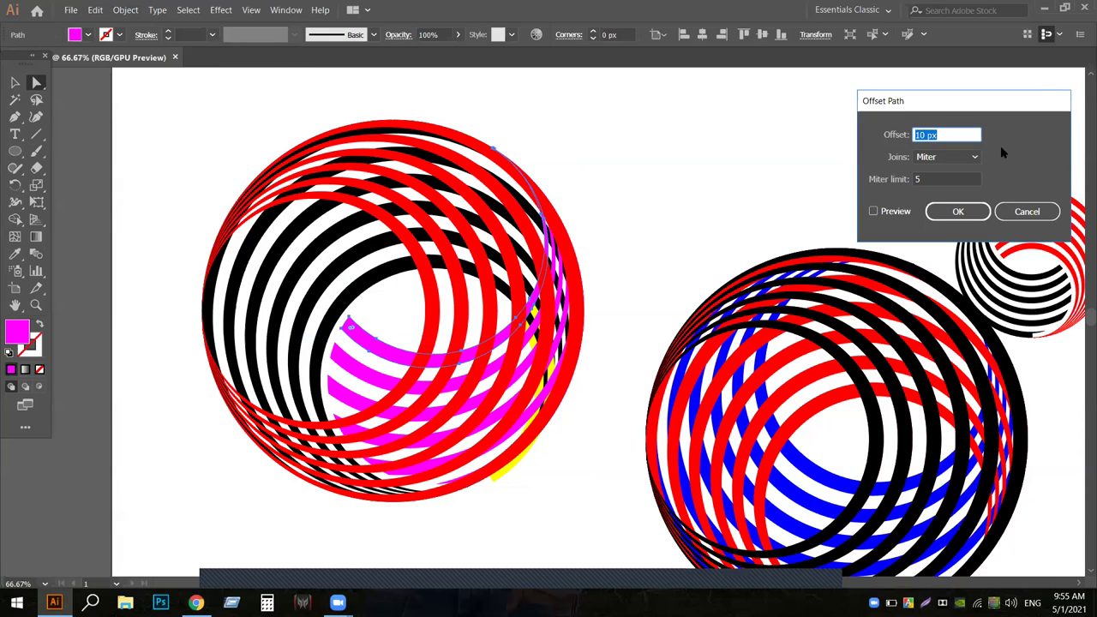
pyautogui.click(971, 210)
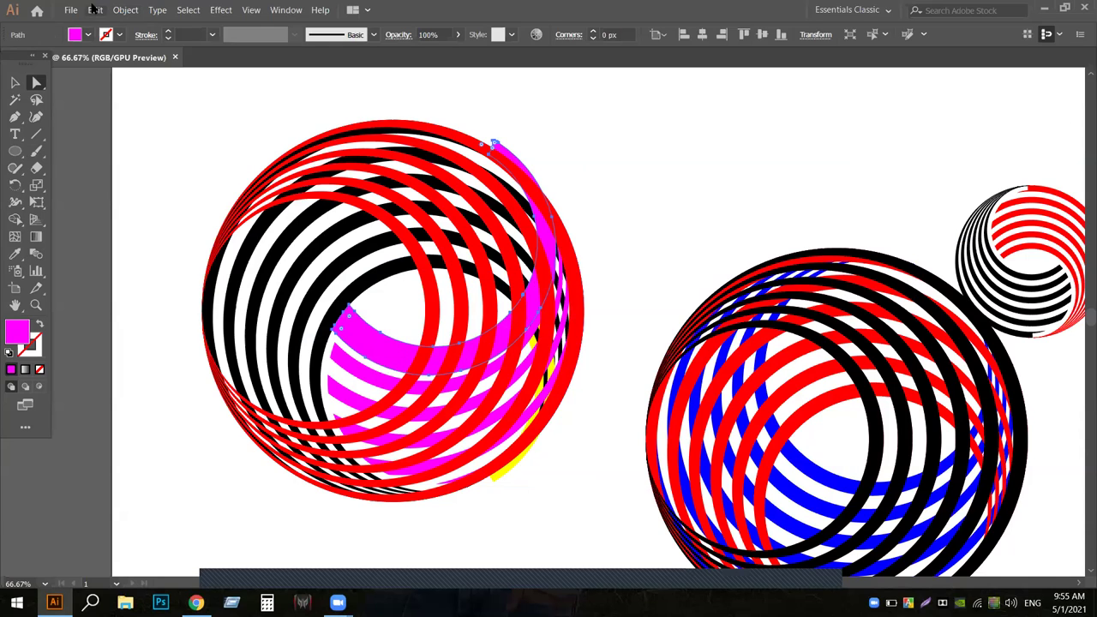
# - Fill the new offset path around the innermost magenta arc with yellow
pyautogui.click(88, 34)
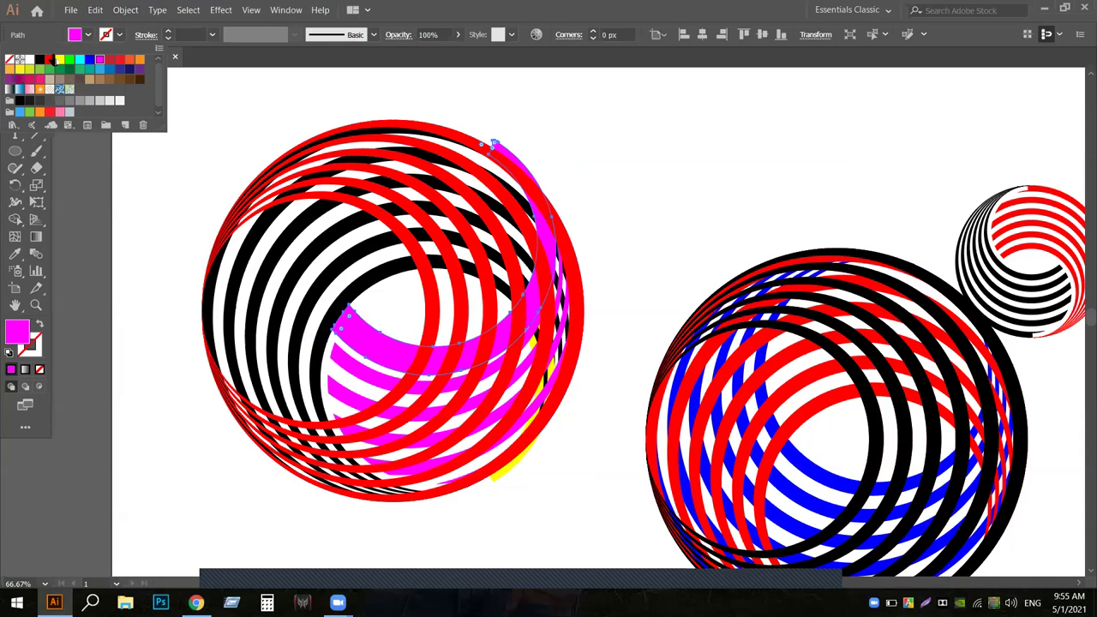
pyautogui.click(60, 59)
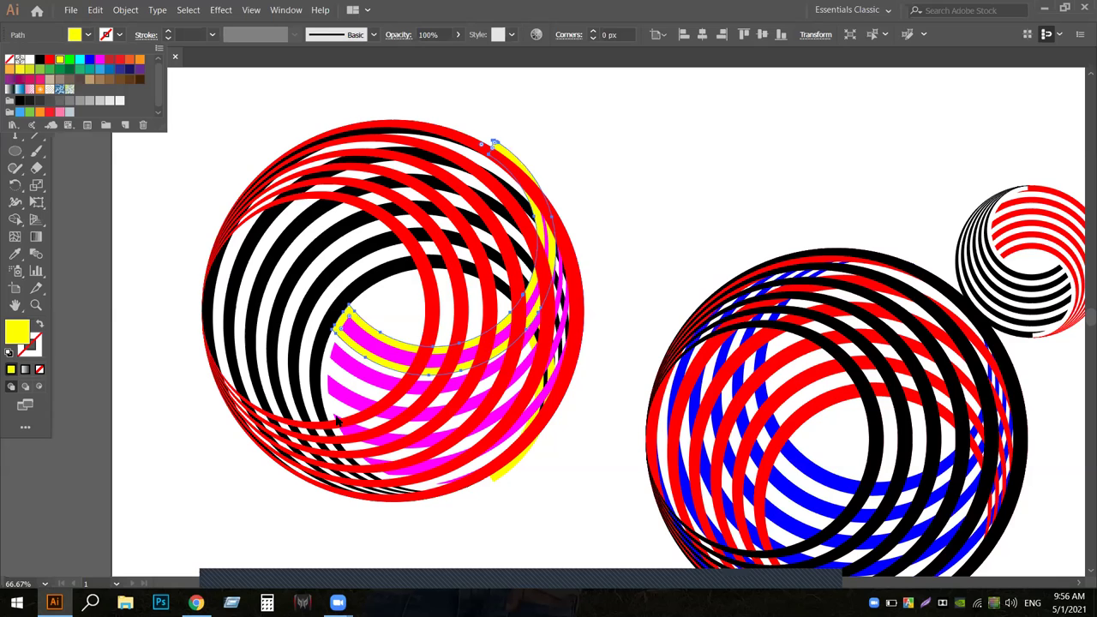
pyautogui.click(417, 511)
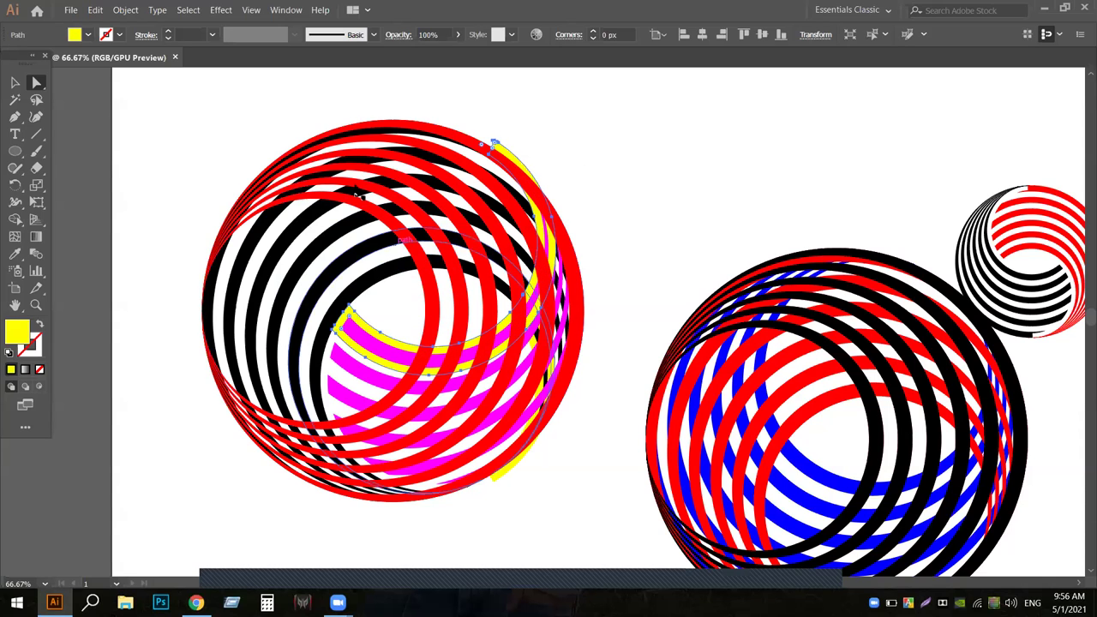
pyautogui.click(13, 83)
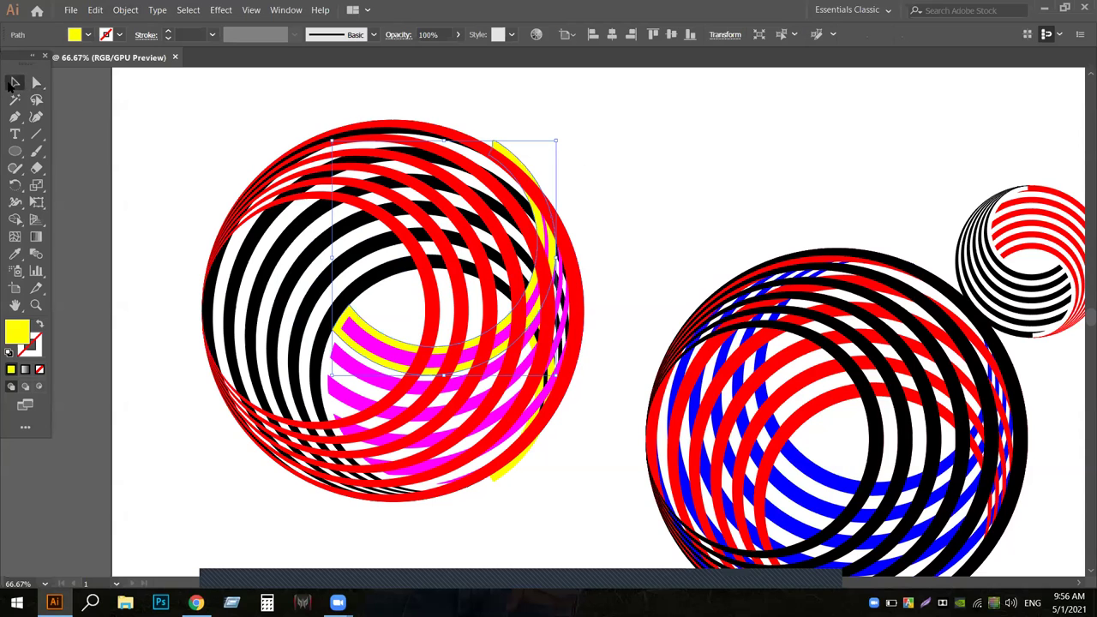
pyautogui.keyDown('shift'); pyautogui.click(439, 296); pyautogui.keyUp('shift')
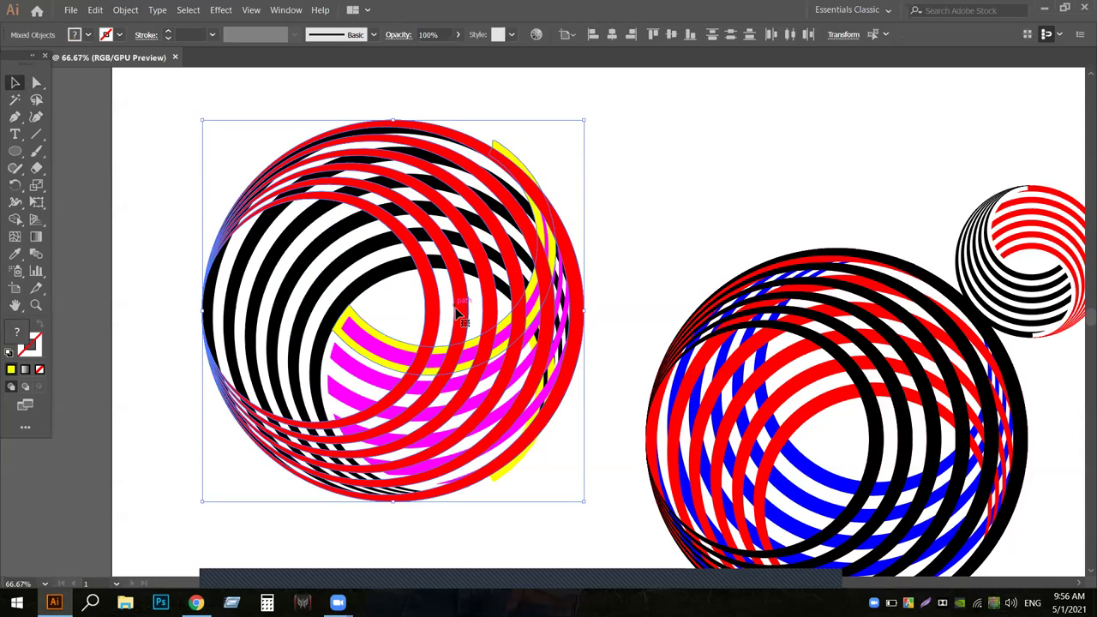
pyautogui.click(454, 310)
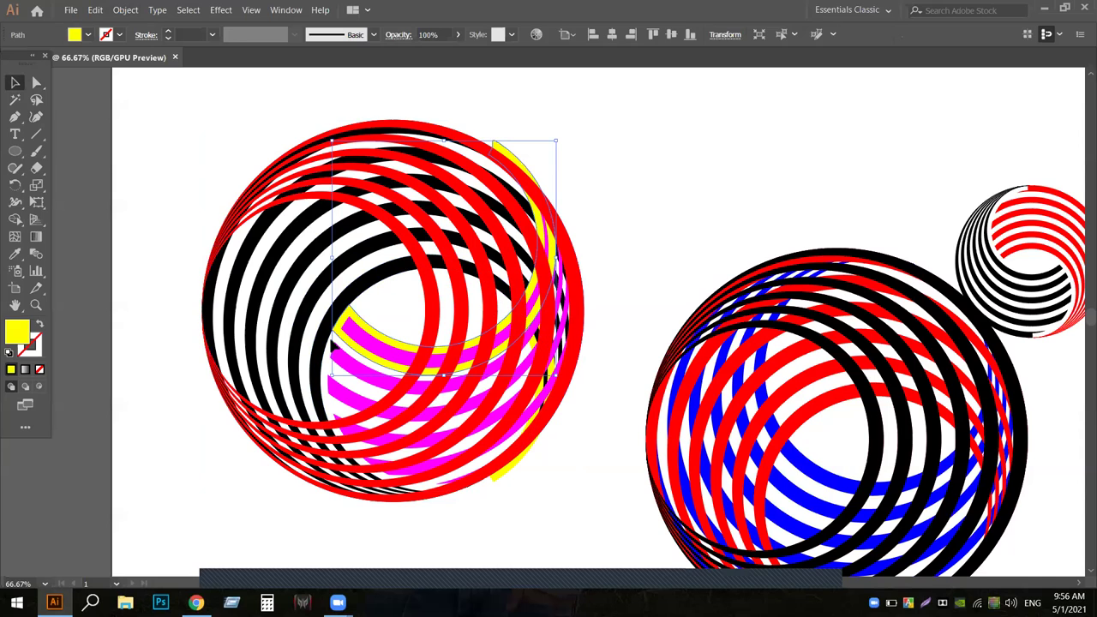
pyautogui.hotkey('ctrl', 'shift', 'b')
pyautogui.click(638, 206)
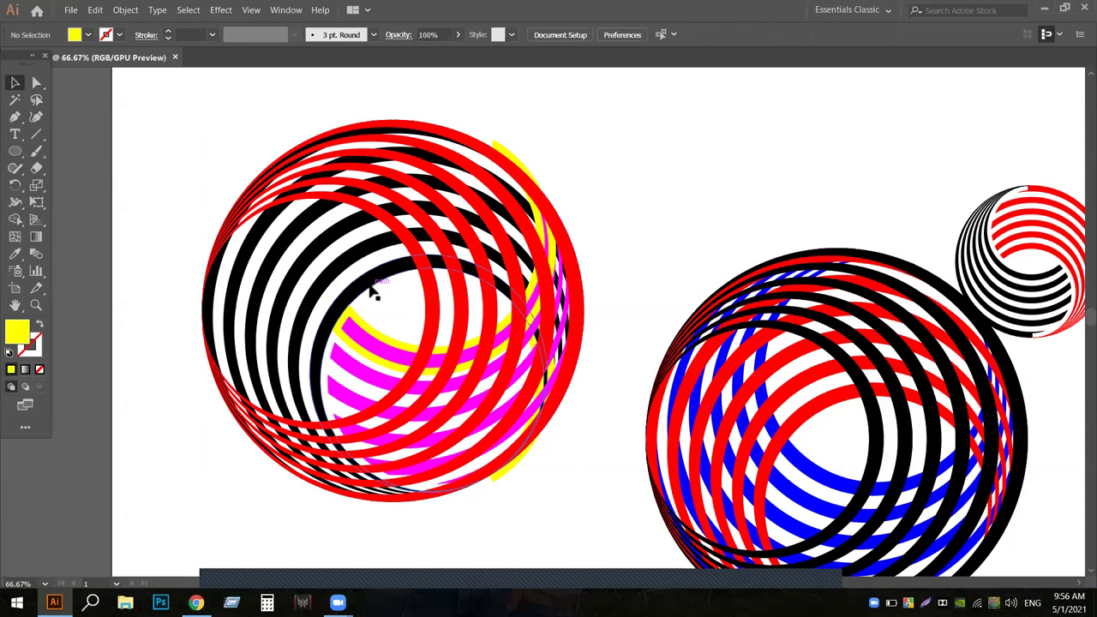
pyautogui.click(428, 292)
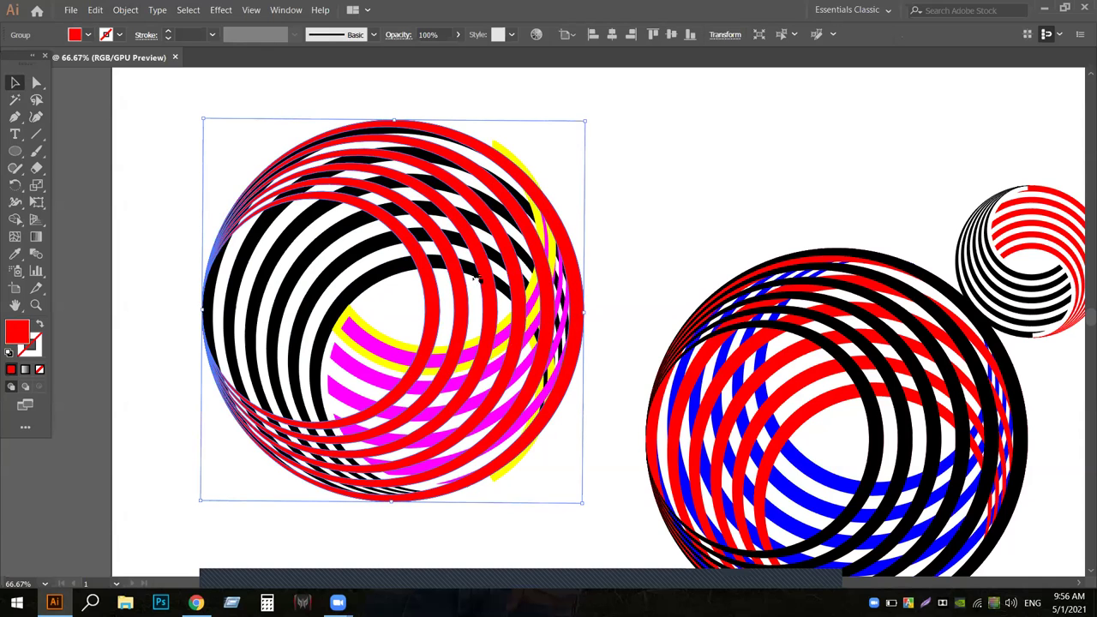
pyautogui.click(394, 313)
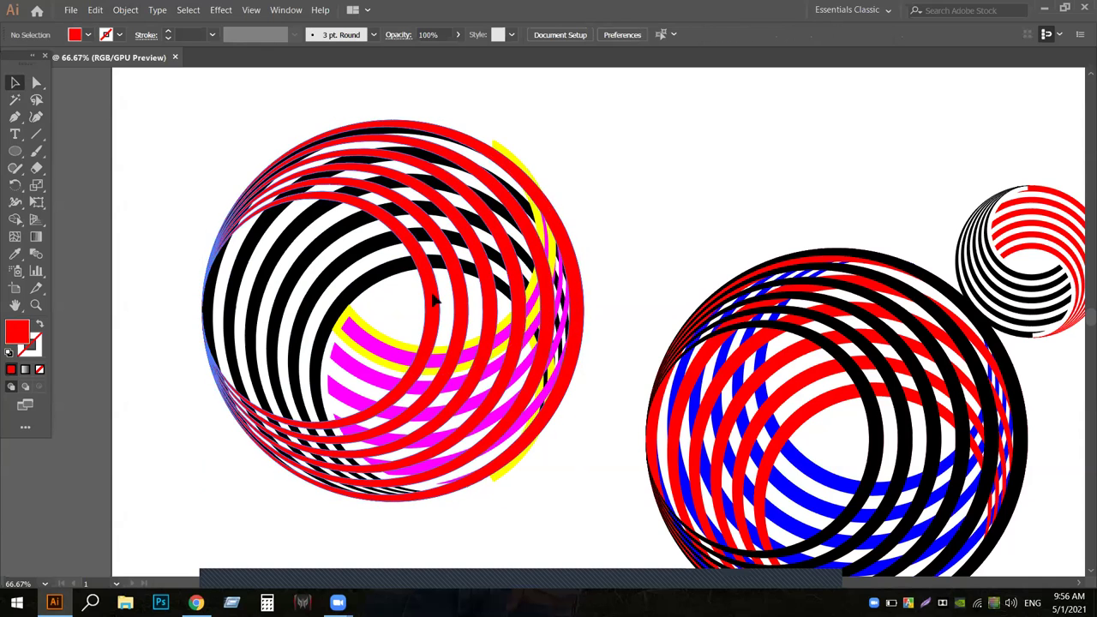
pyautogui.rightClick(434, 299)
pyautogui.click(381, 336)
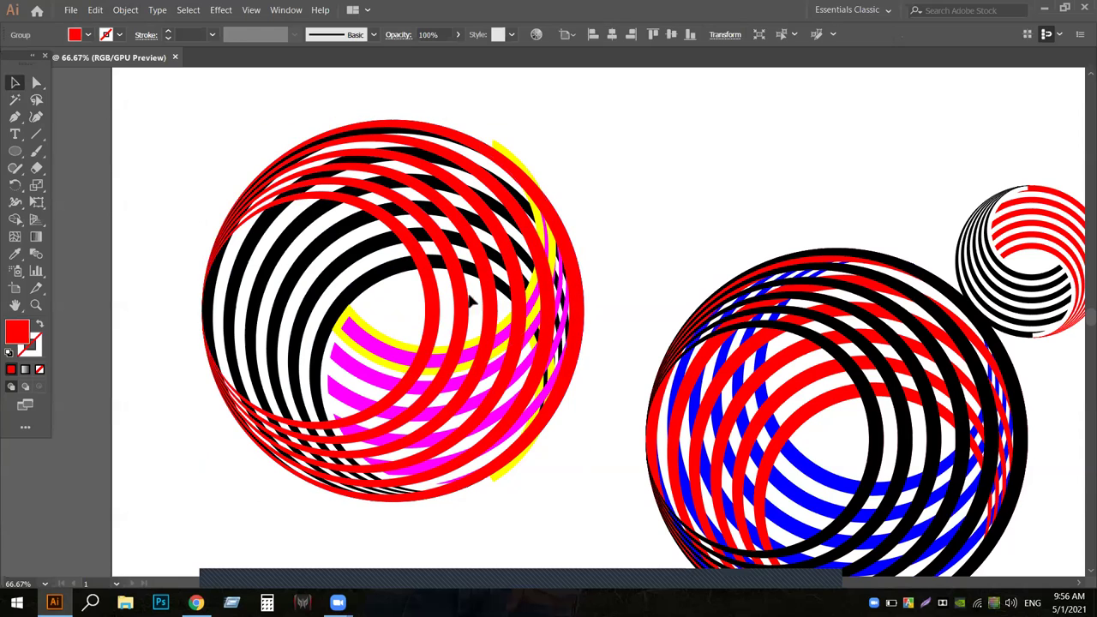
pyautogui.click(381, 337)
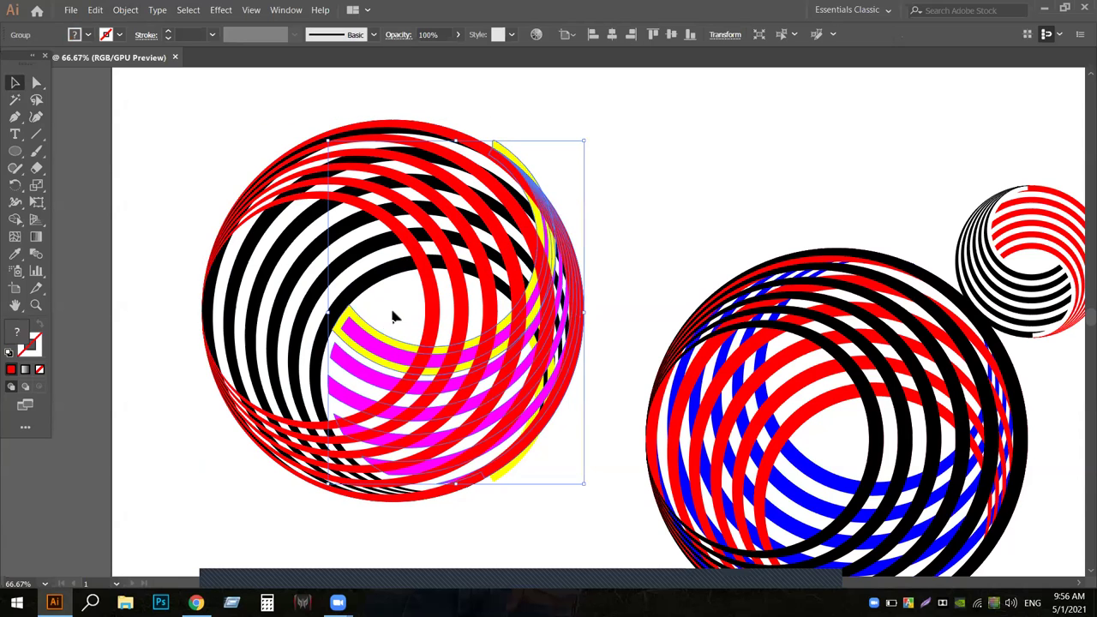
pyautogui.click(623, 141)
# - Select the yellow offset band with the red rings, and use Shape Builder to remove the band and the red ring pieces overlapping the magenta arcs
pyautogui.click(36, 81)
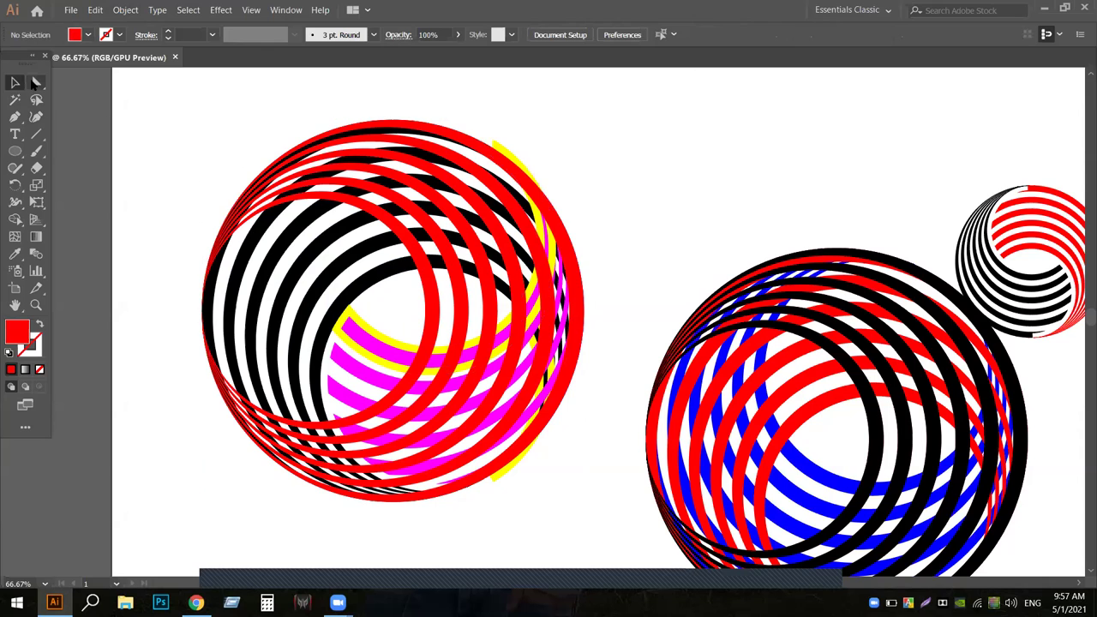
pyautogui.click(377, 332)
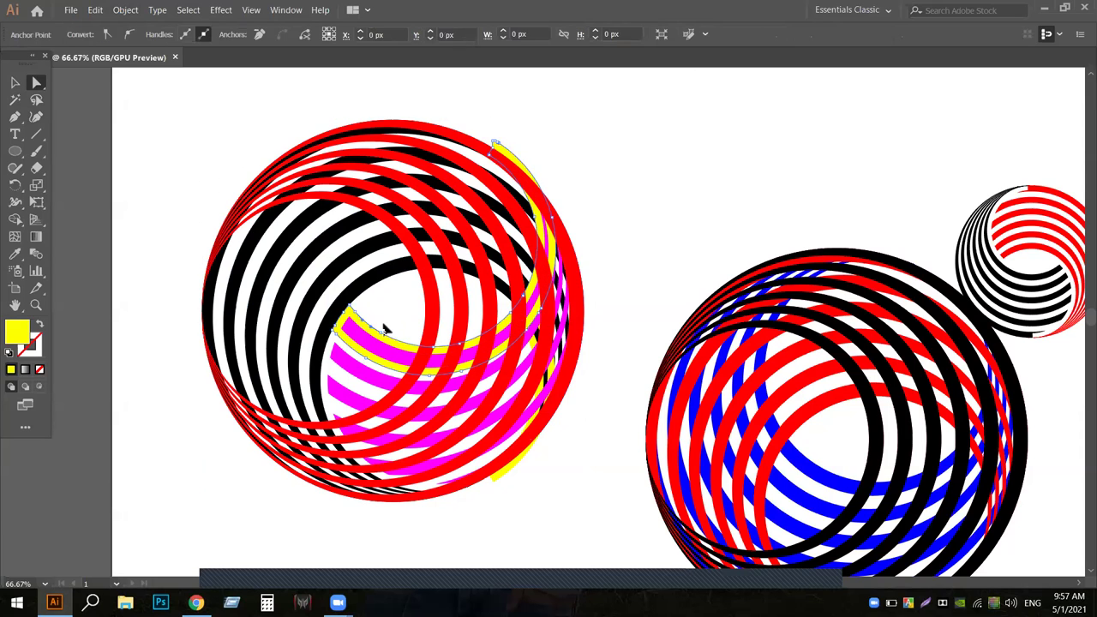
pyautogui.keyDown('shift'); pyautogui.click(433, 298); pyautogui.keyUp('shift')
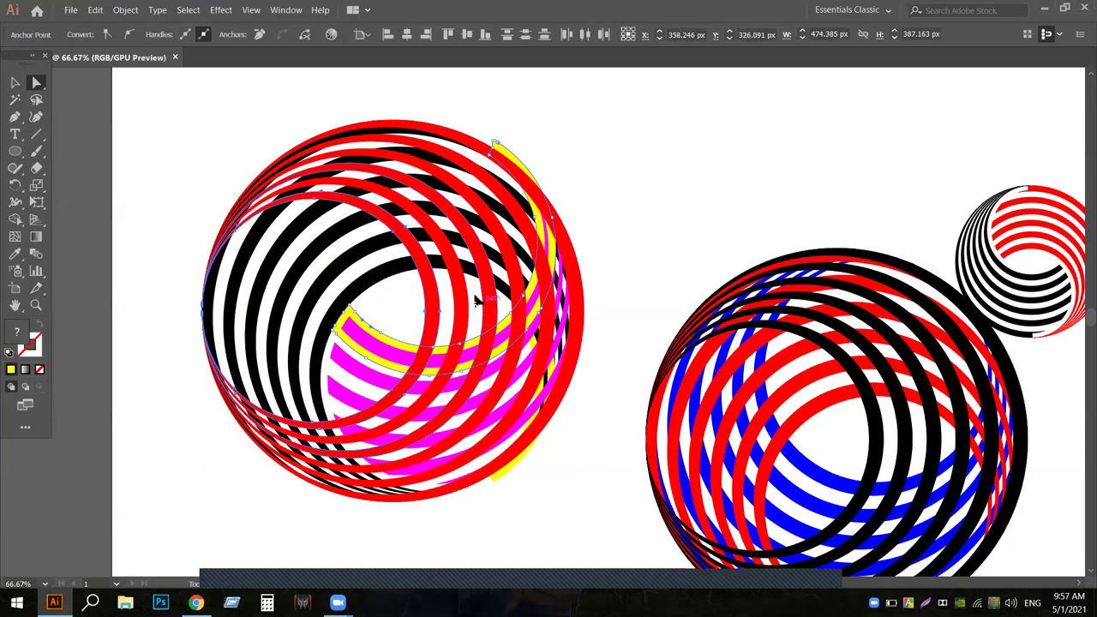
pyautogui.keyDown('shift'); pyautogui.click(511, 274); pyautogui.keyUp('shift')
pyautogui.keyDown('shift'); pyautogui.click(512, 267); pyautogui.keyUp('shift')
pyautogui.keyDown('shift'); pyautogui.click(524, 225); pyautogui.keyUp('shift')
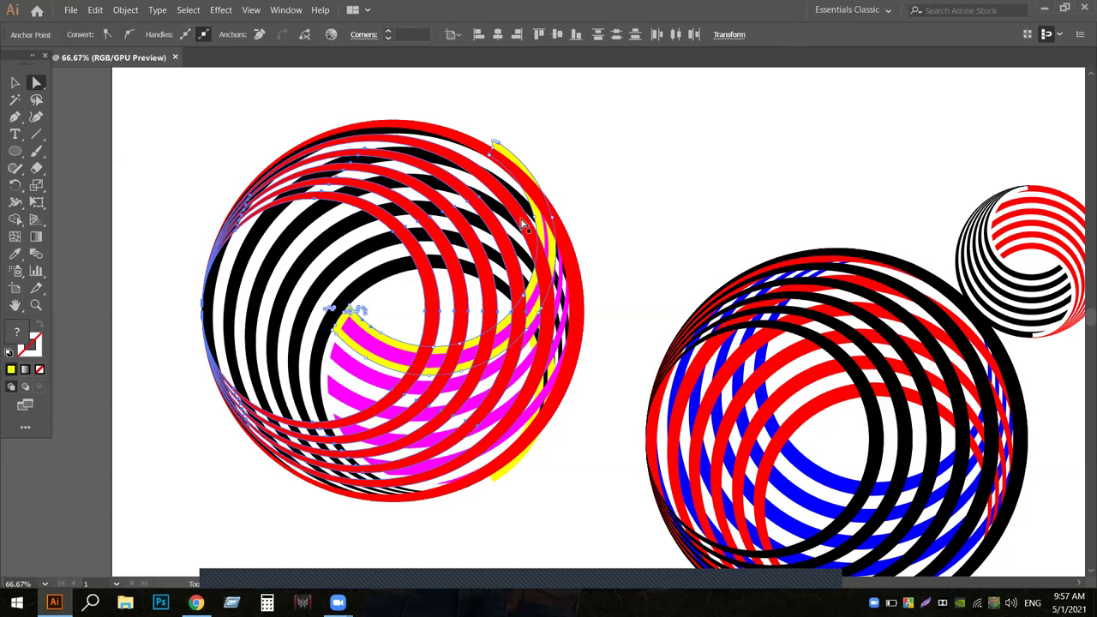
pyautogui.keyDown('shift'); pyautogui.click(461, 138); pyautogui.keyUp('shift')
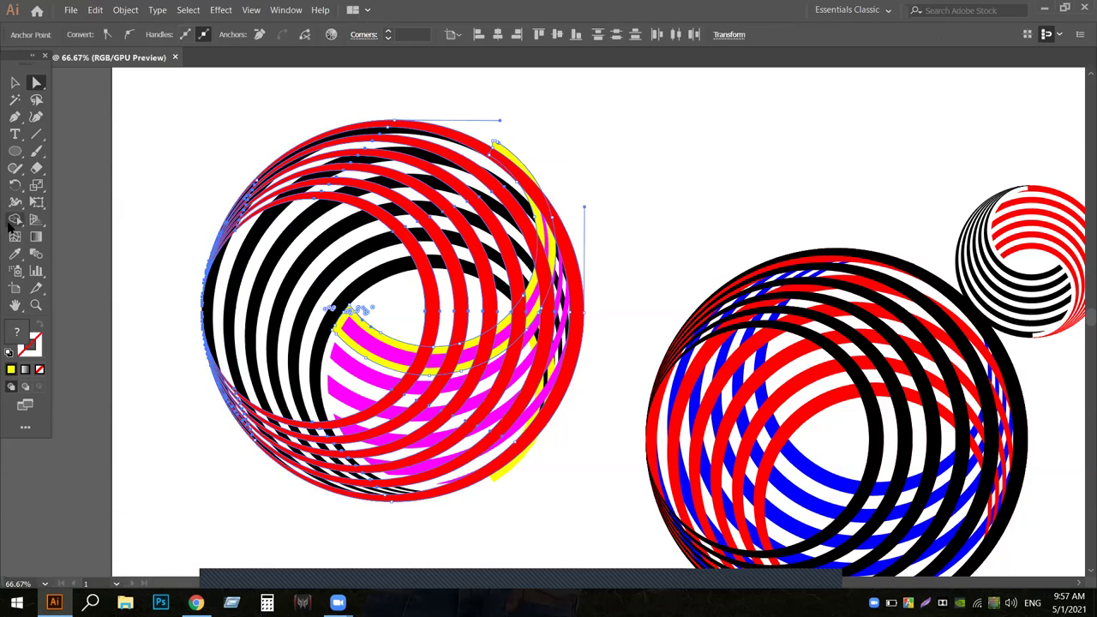
pyautogui.click(16, 220)
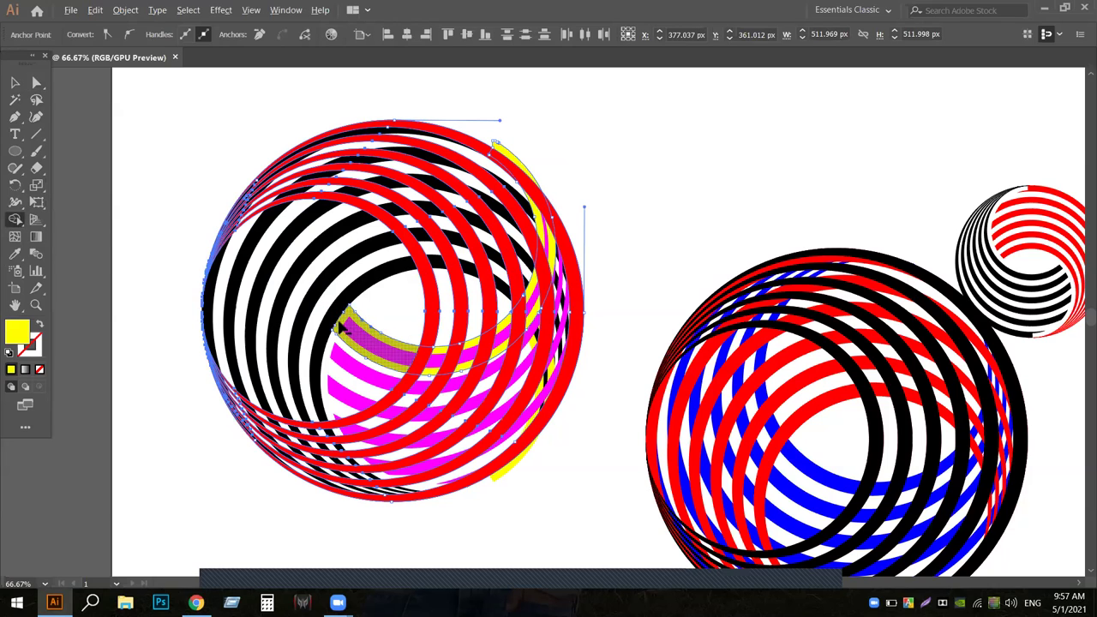
pyautogui.moveTo(357, 326)
pyautogui.mouseDown()
pyautogui.moveTo(445, 354)
pyautogui.moveTo(508, 335)
pyautogui.moveTo(539, 296)
pyautogui.moveTo(550, 245)
pyautogui.moveTo(545, 197)
pyautogui.moveTo(514, 159)
pyautogui.mouseUp()
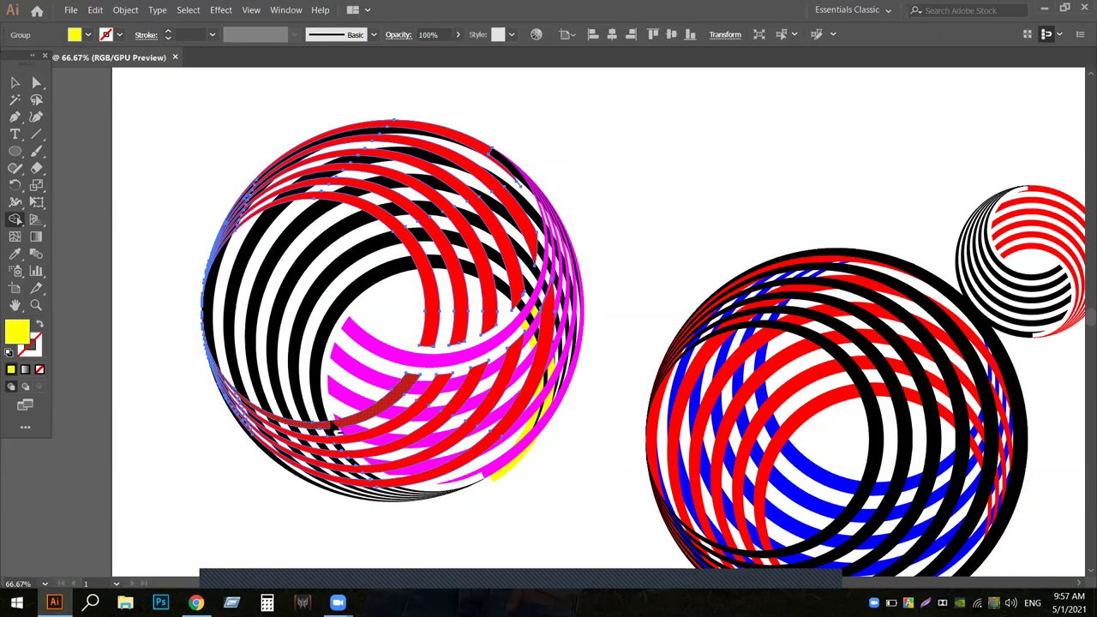
pyautogui.moveTo(339, 418); pyautogui.dragTo(443, 488)
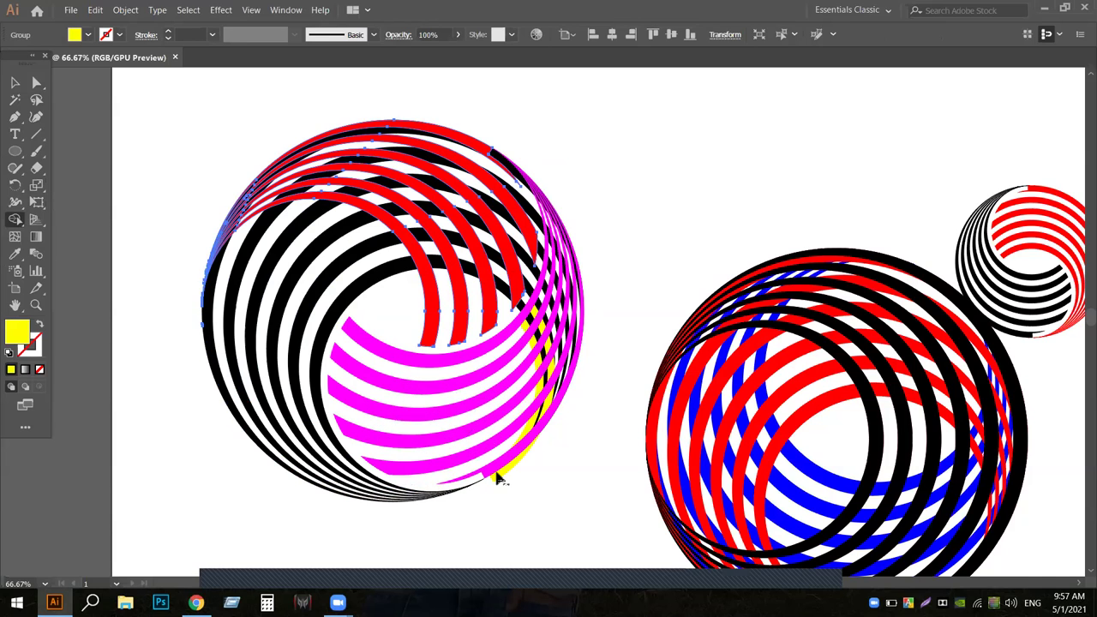
# - Delete the leftover yellow piece behind the magenta arcs at the circle's lower edge
pyautogui.click(14, 82)
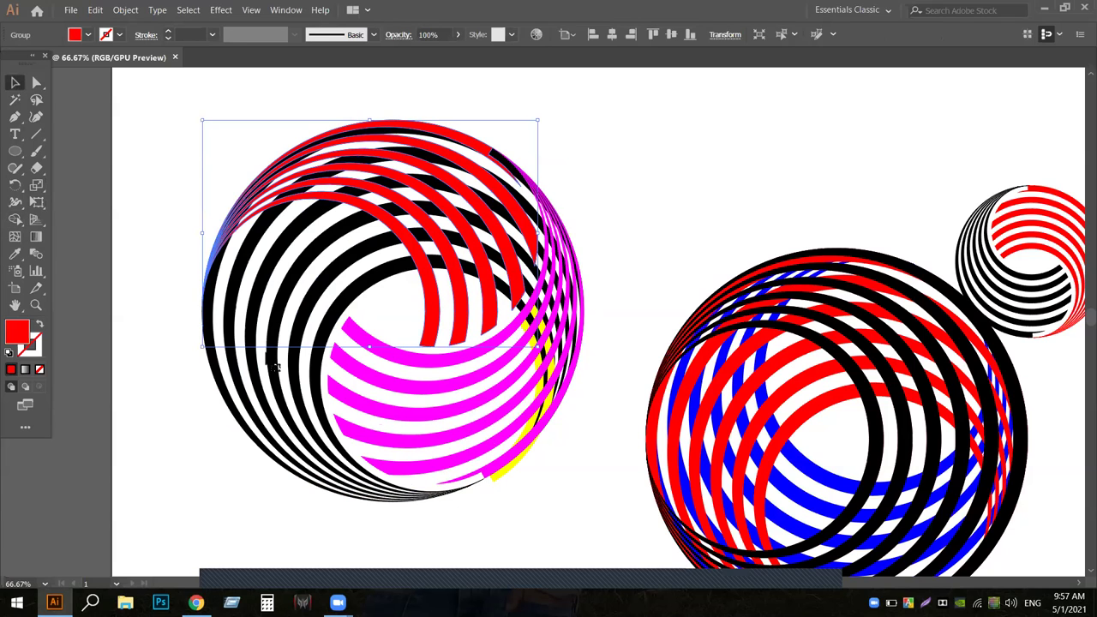
pyautogui.click(540, 528)
pyautogui.click(518, 466)
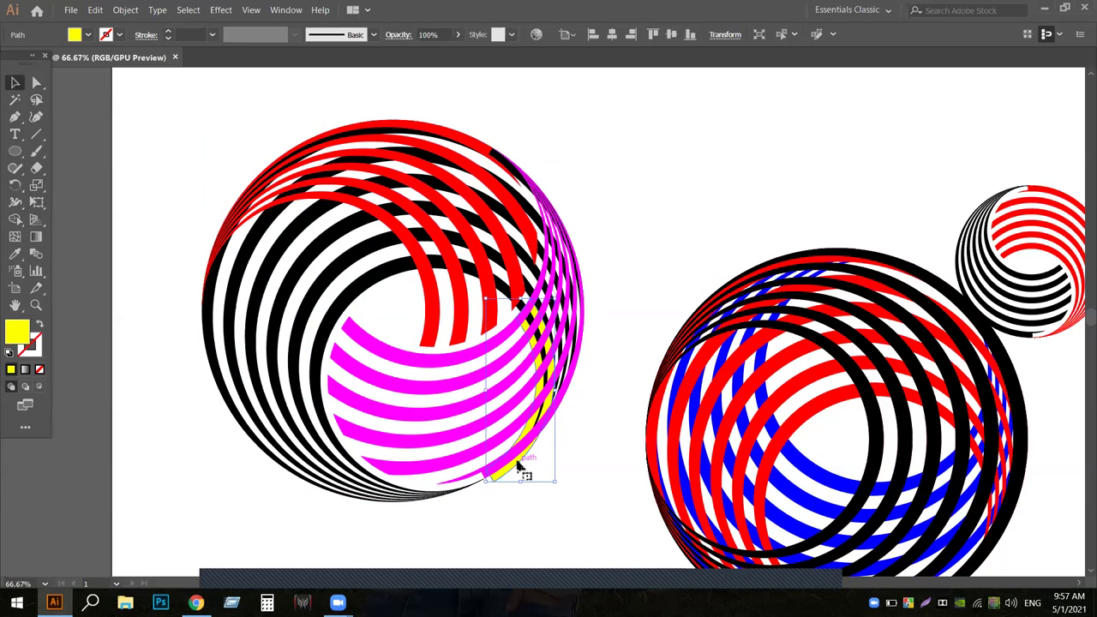
pyautogui.press('Delete')
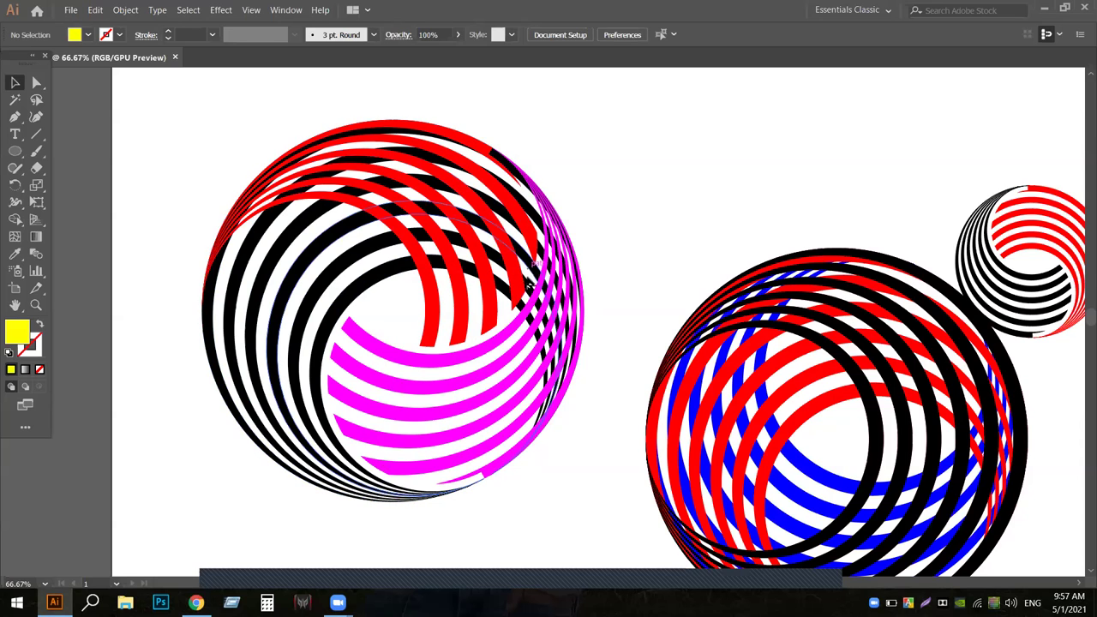
# - Offset only the innermost red arc's path by 10 px with miter joins and a miter limit of 5, and fill the offset yellow
pyautogui.click(426, 271)
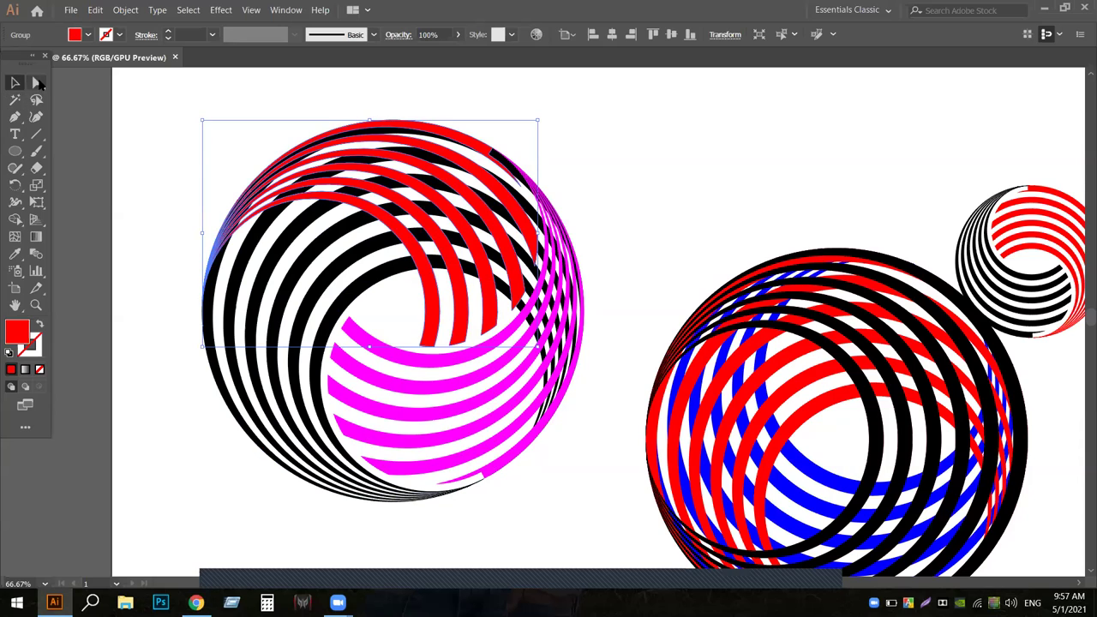
pyautogui.click(114, 123)
pyautogui.click(37, 82)
pyautogui.click(428, 339)
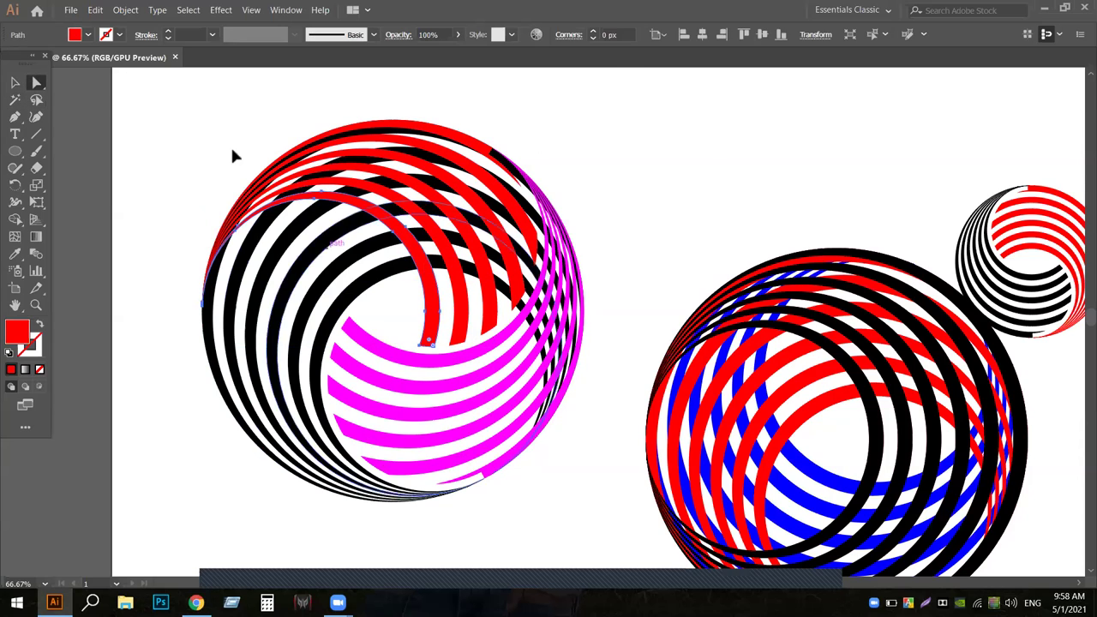
pyautogui.click(140, 9)
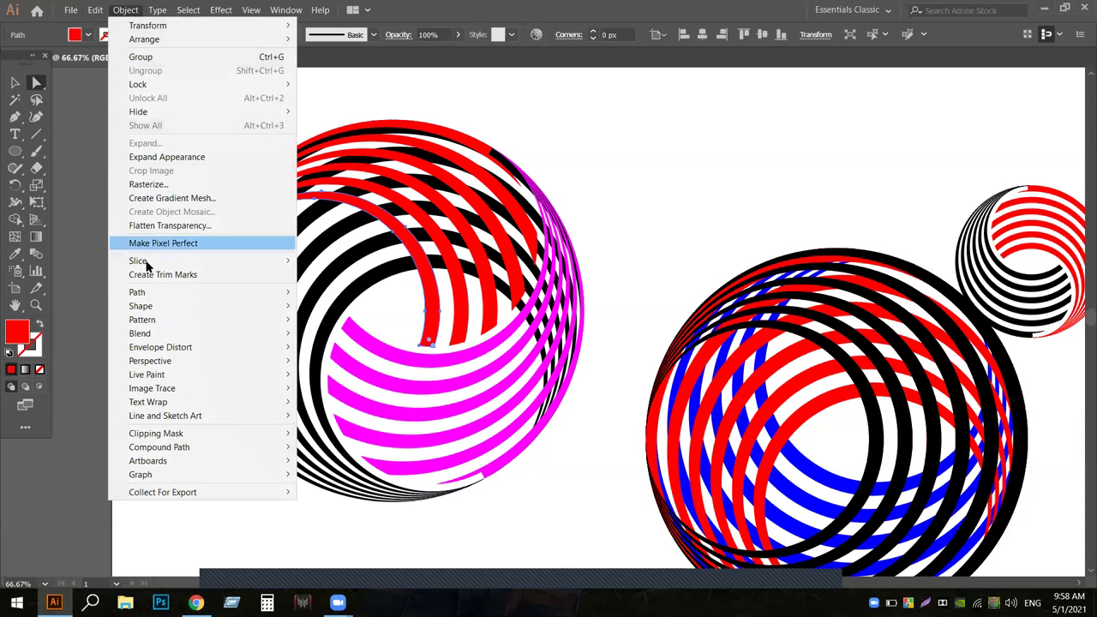
pyautogui.moveTo(141, 296)
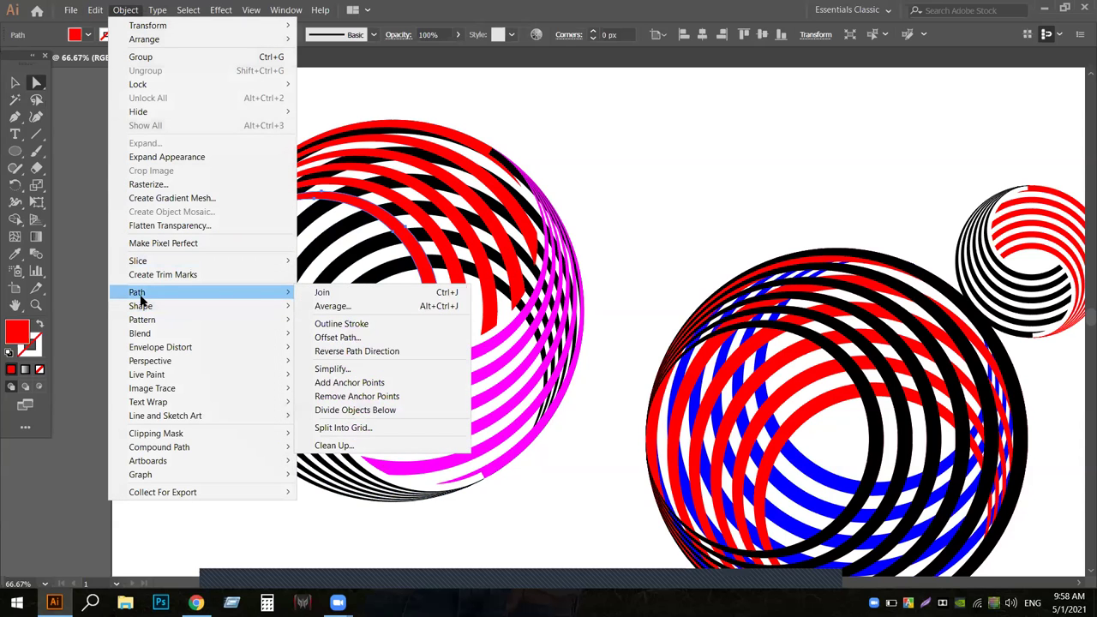
pyautogui.click(339, 338)
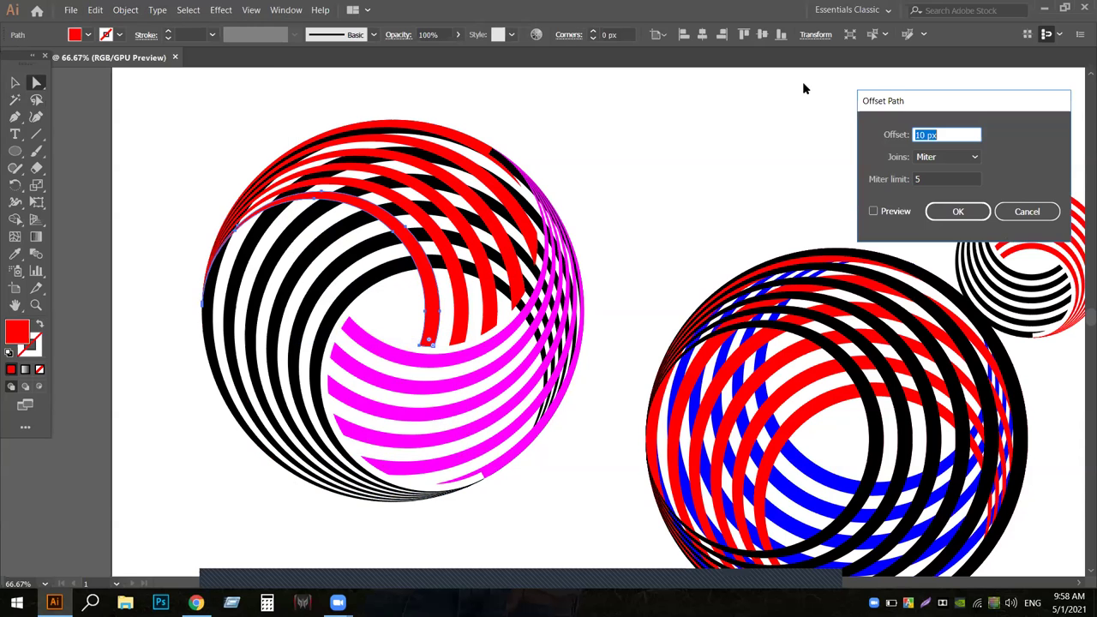
pyautogui.click(958, 211)
pyautogui.click(88, 35)
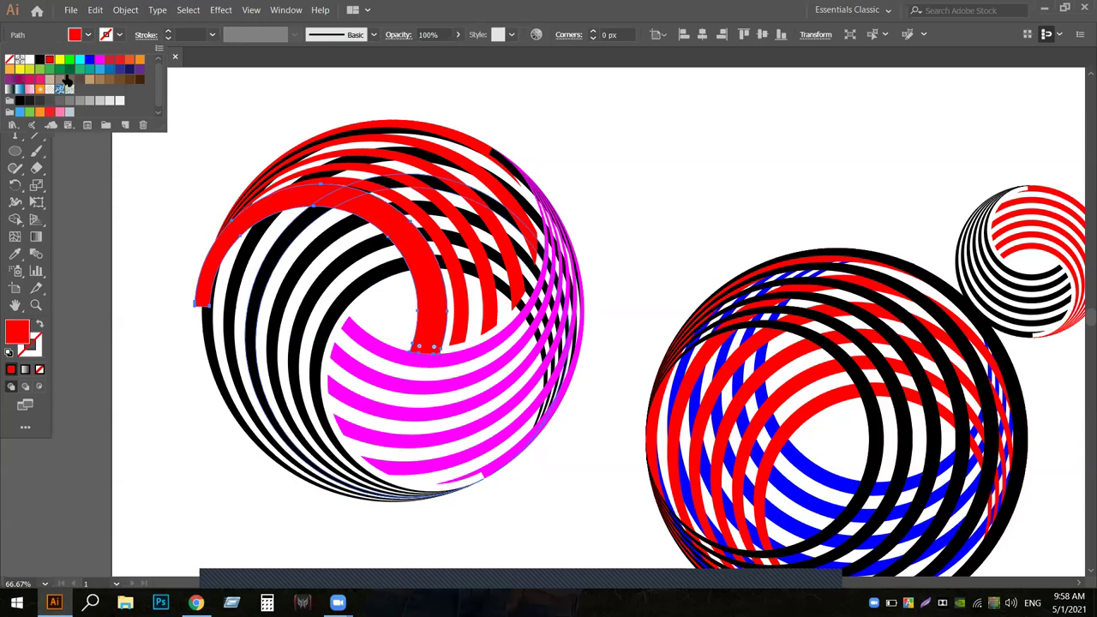
pyautogui.click(60, 60)
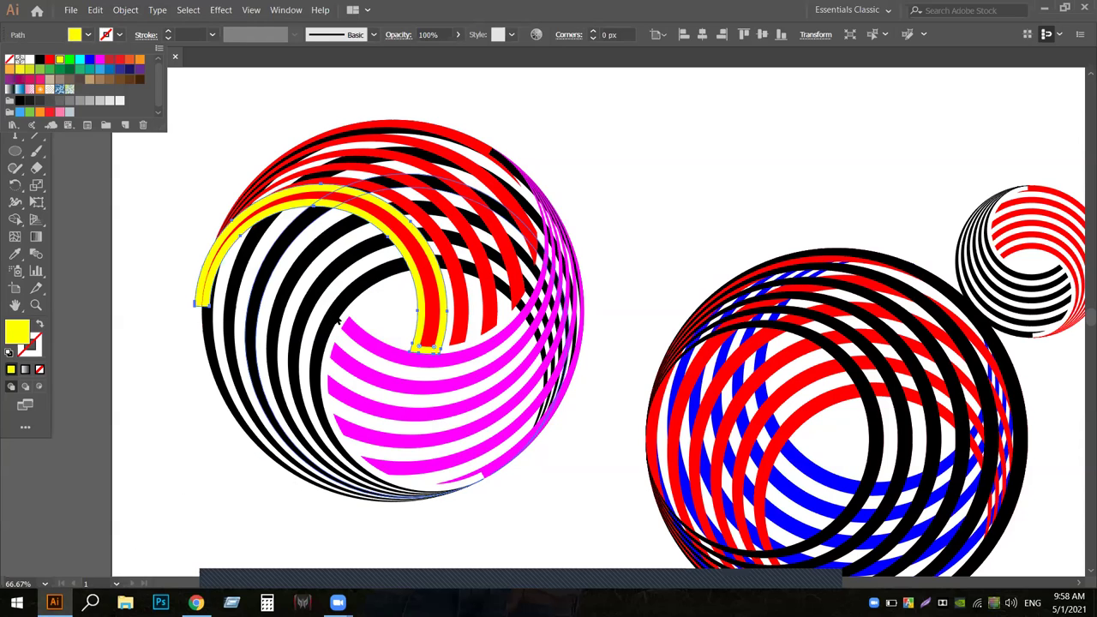
# - Select all the black rings together with the yellow offset band
pyautogui.click(334, 320)
pyautogui.keyDown('shift'); pyautogui.click(330, 338); pyautogui.keyUp('shift')
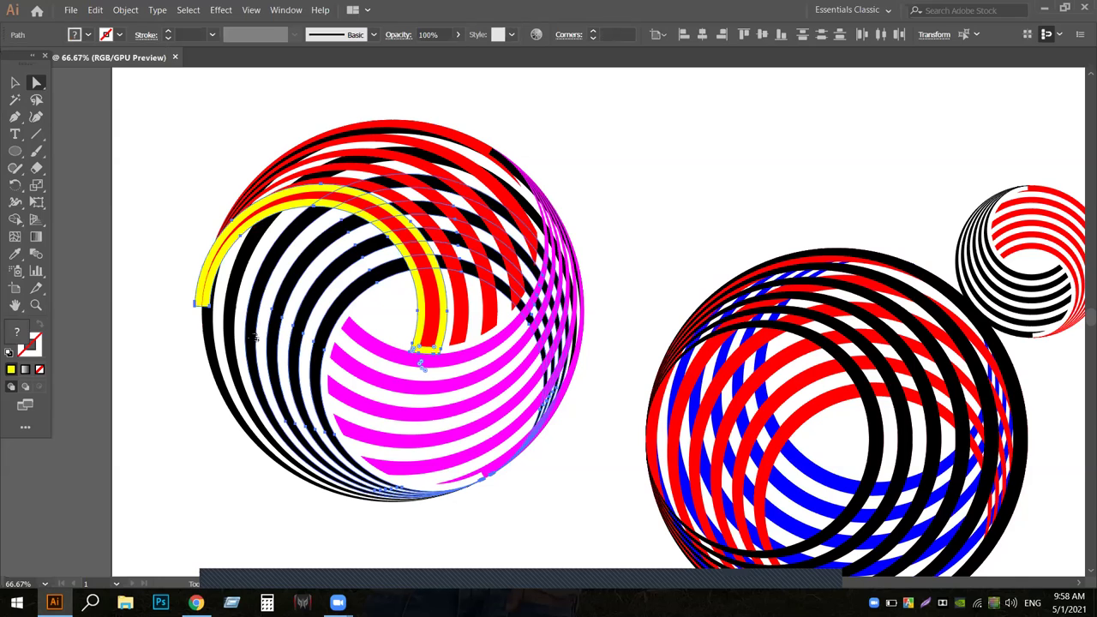
pyautogui.keyDown('shift'); pyautogui.click(219, 343); pyautogui.keyUp('shift')
pyautogui.keyDown('shift'); pyautogui.click(212, 346); pyautogui.keyUp('shift')
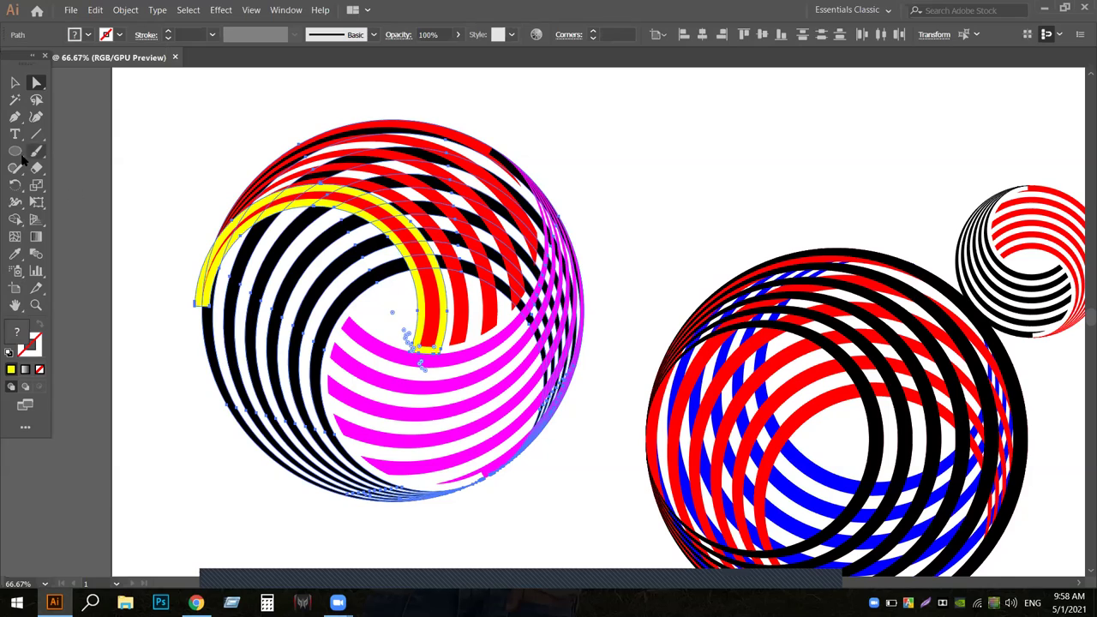
# - Try to remove the yellow band and the black pieces overlapping the red and magenta arcs with Shape Builder, and select the whole circle
pyautogui.click(15, 219)
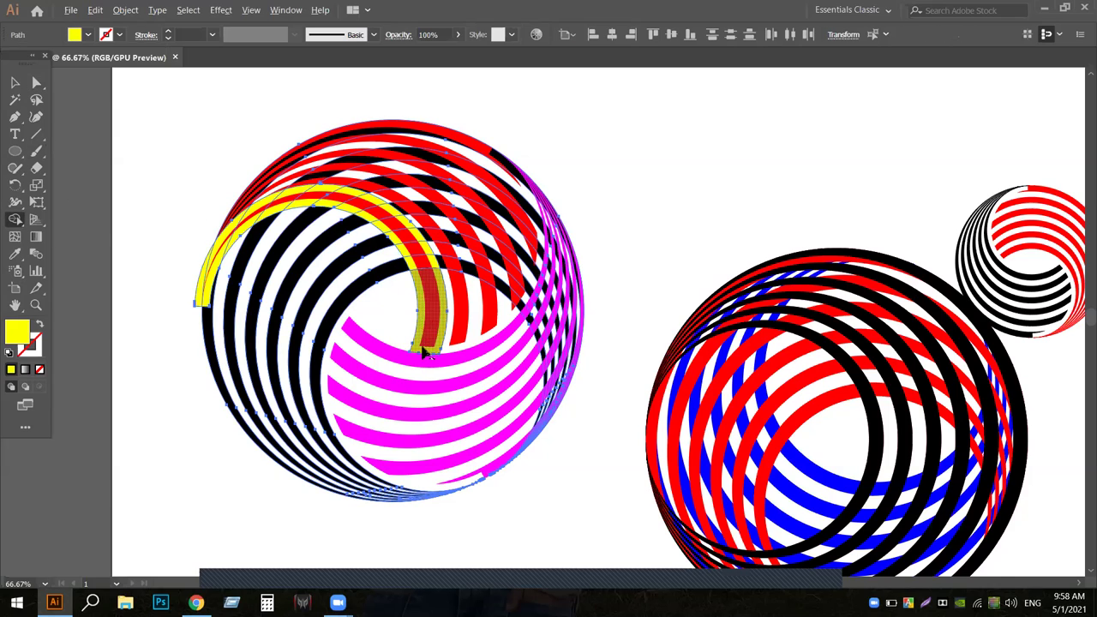
pyautogui.moveTo(421, 324)
pyautogui.mouseDown()
pyautogui.moveTo(409, 256)
pyautogui.moveTo(383, 221)
pyautogui.moveTo(325, 200)
pyautogui.moveTo(274, 200)
pyautogui.moveTo(233, 225)
pyautogui.moveTo(200, 320)
pyautogui.mouseUp()
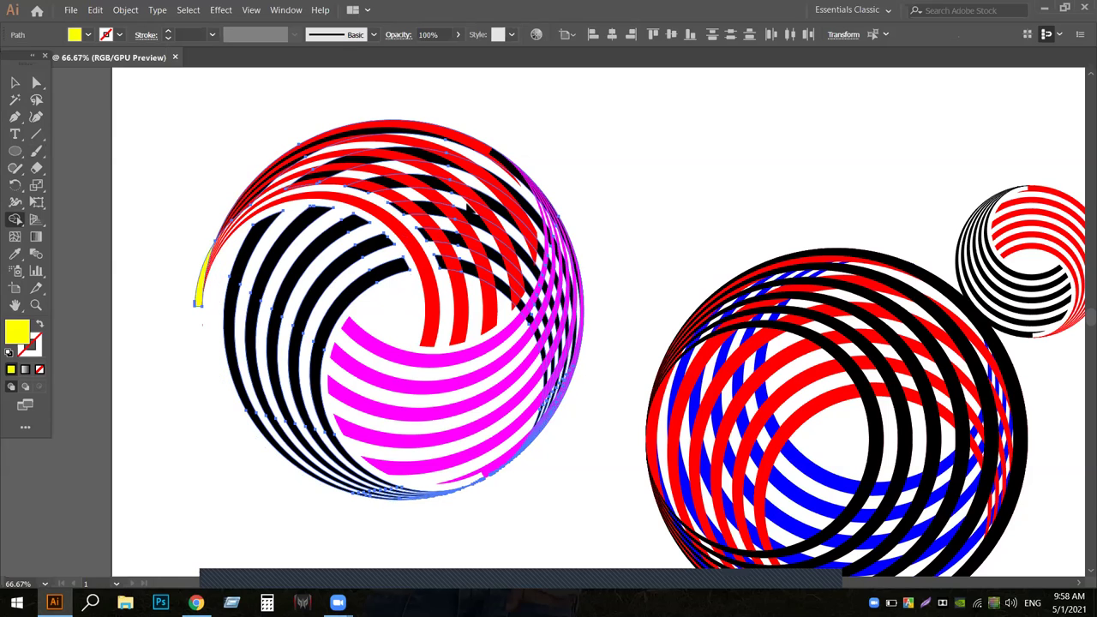
pyautogui.click(197, 292)
pyautogui.moveTo(531, 163); pyautogui.dragTo(502, 306)
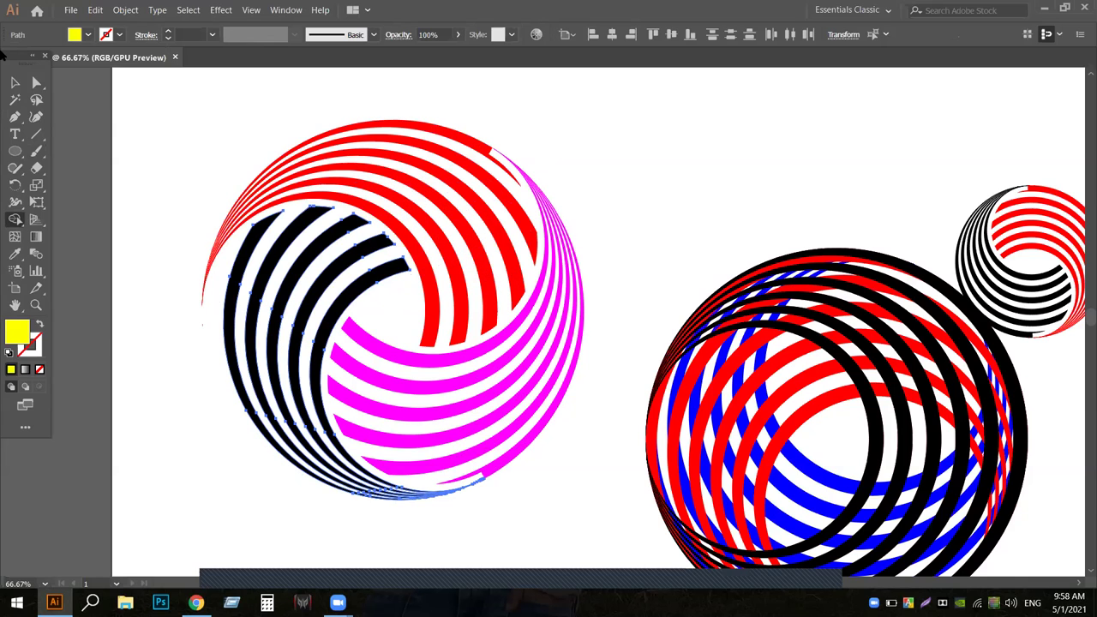
pyautogui.click(16, 81)
pyautogui.click(157, 103)
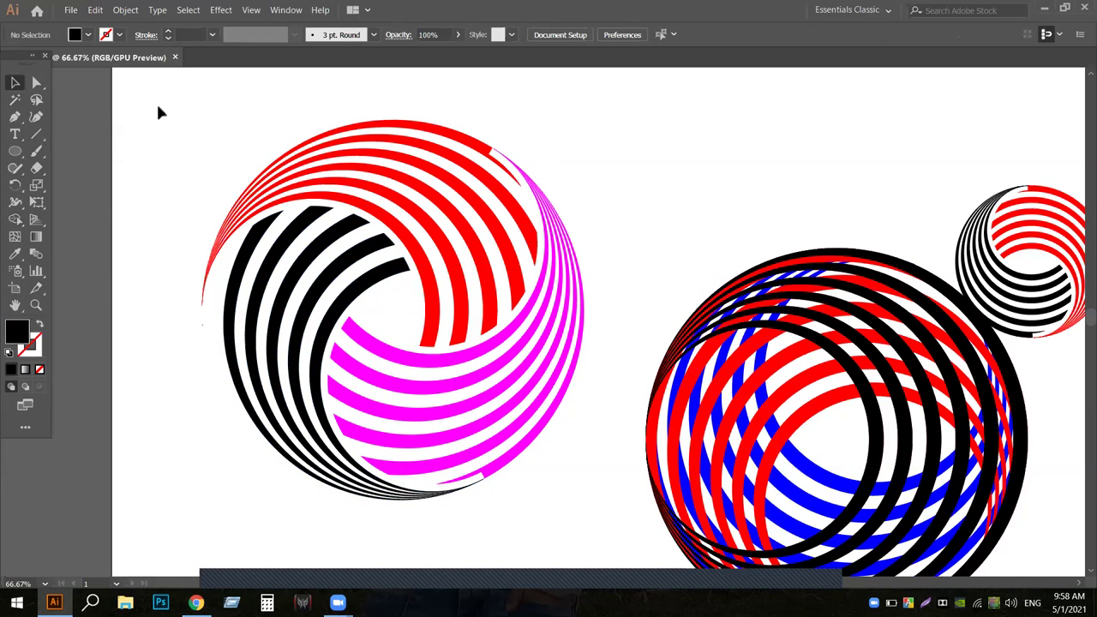
pyautogui.moveTo(166, 110); pyautogui.dragTo(579, 543)
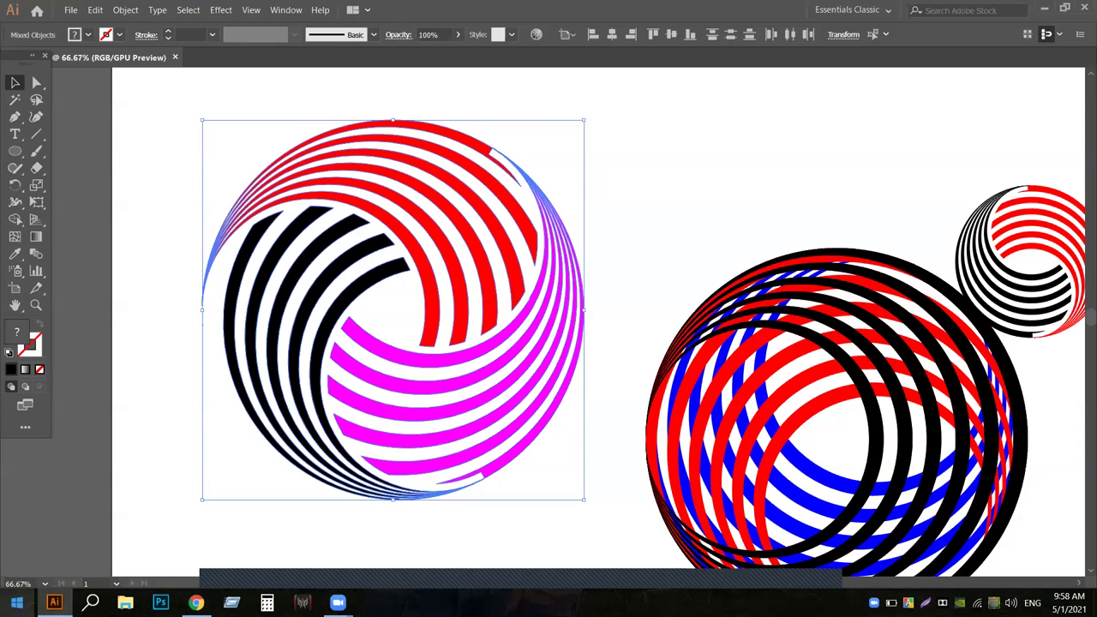
# - Undo the last Shape Builder removals back to the intact yellow band and black rings
pyautogui.hotkey('ctrl', 'z')
pyautogui.hotkey('ctrl', 'z')
pyautogui.hotkey('ctrl', 'z')
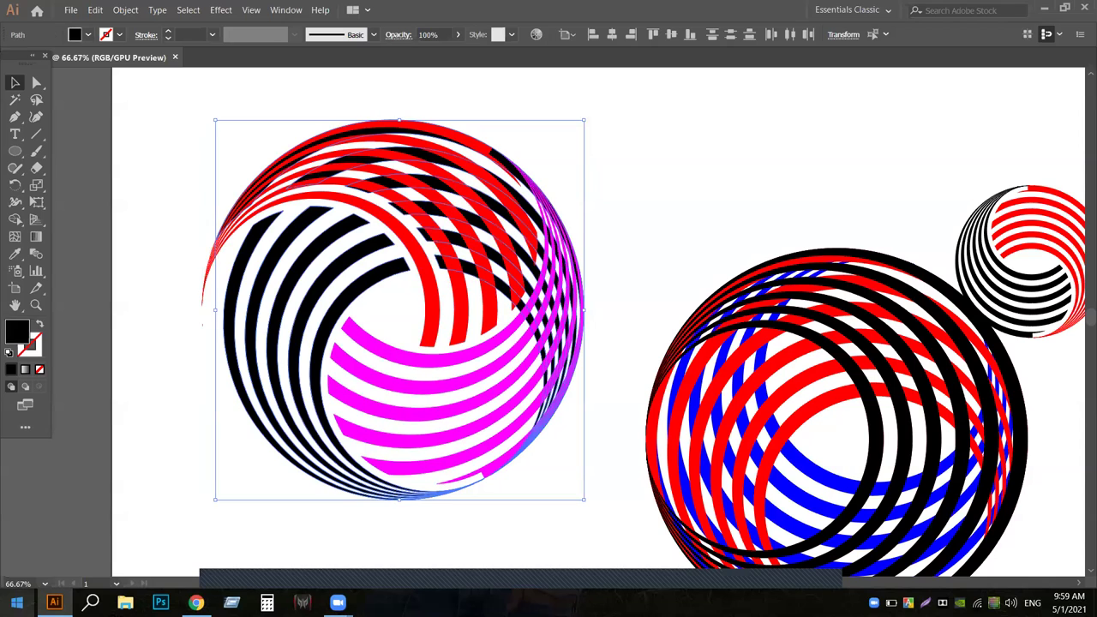
pyautogui.hotkey('ctrl', 'z')
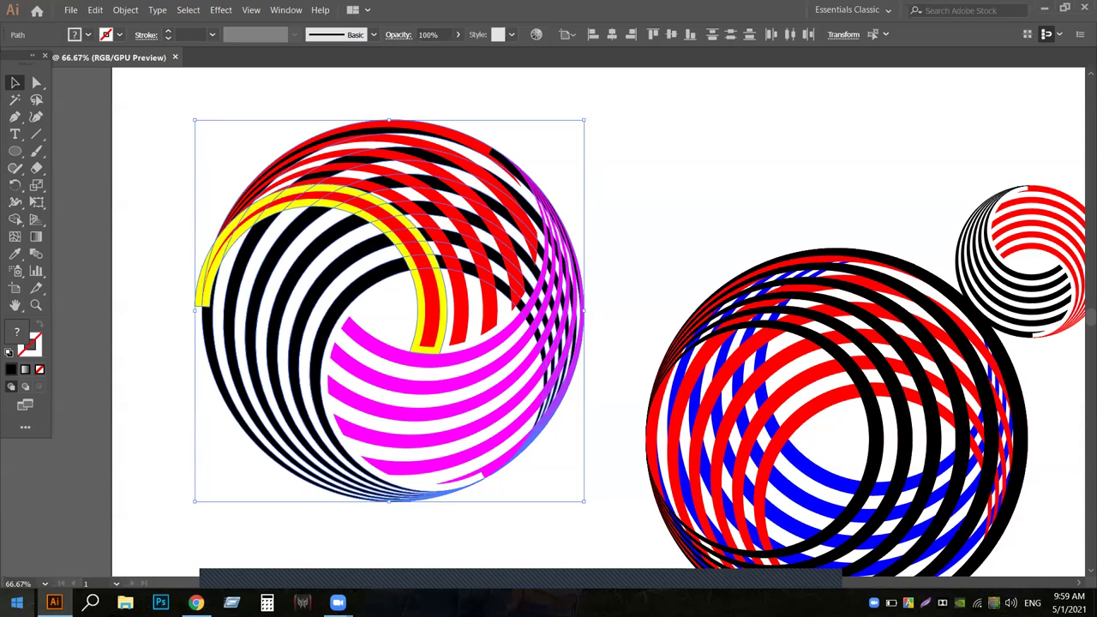
# - Use Shape Builder to remove the yellow band and the black pieces behind the red and magenta arcs, keeping the outermost black ring
pyautogui.click(15, 220)
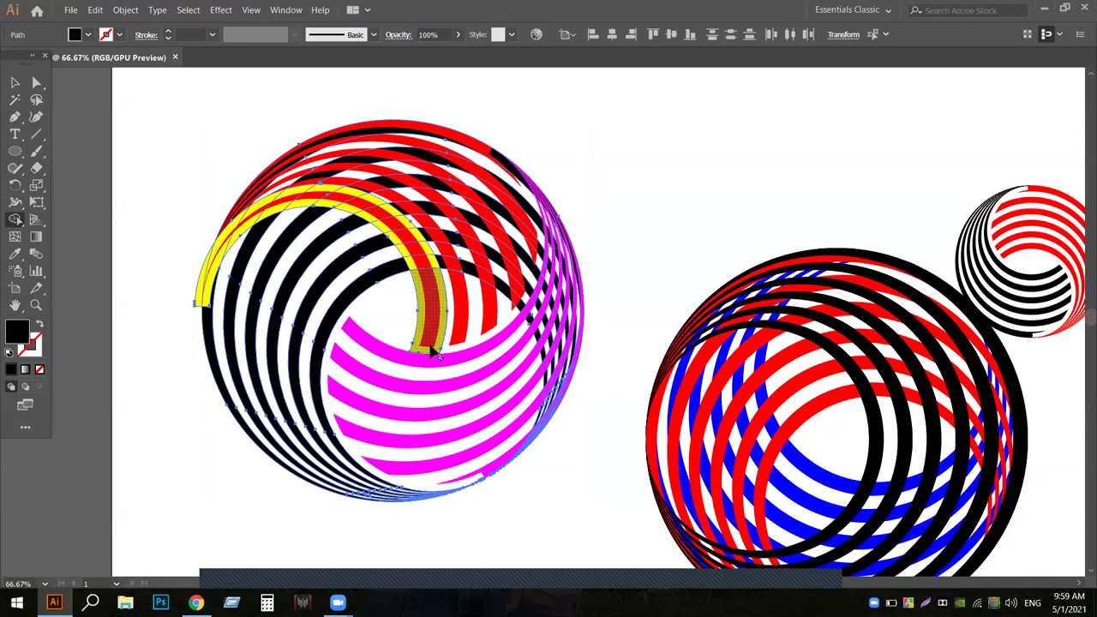
pyautogui.moveTo(436, 349)
pyautogui.mouseDown()
pyautogui.moveTo(410, 250)
pyautogui.moveTo(377, 211)
pyautogui.moveTo(343, 194)
pyautogui.moveTo(267, 205)
pyautogui.moveTo(206, 268)
pyautogui.moveTo(196, 303)
pyautogui.mouseUp()
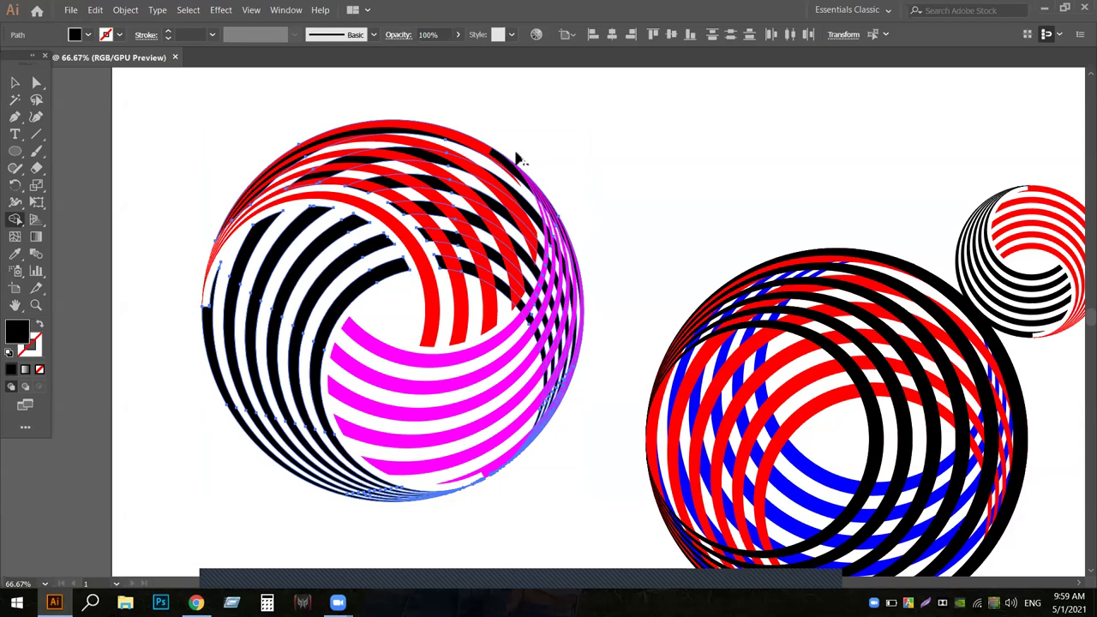
pyautogui.moveTo(509, 140)
pyautogui.mouseDown()
pyautogui.moveTo(522, 167)
pyautogui.moveTo(500, 300)
pyautogui.mouseUp()
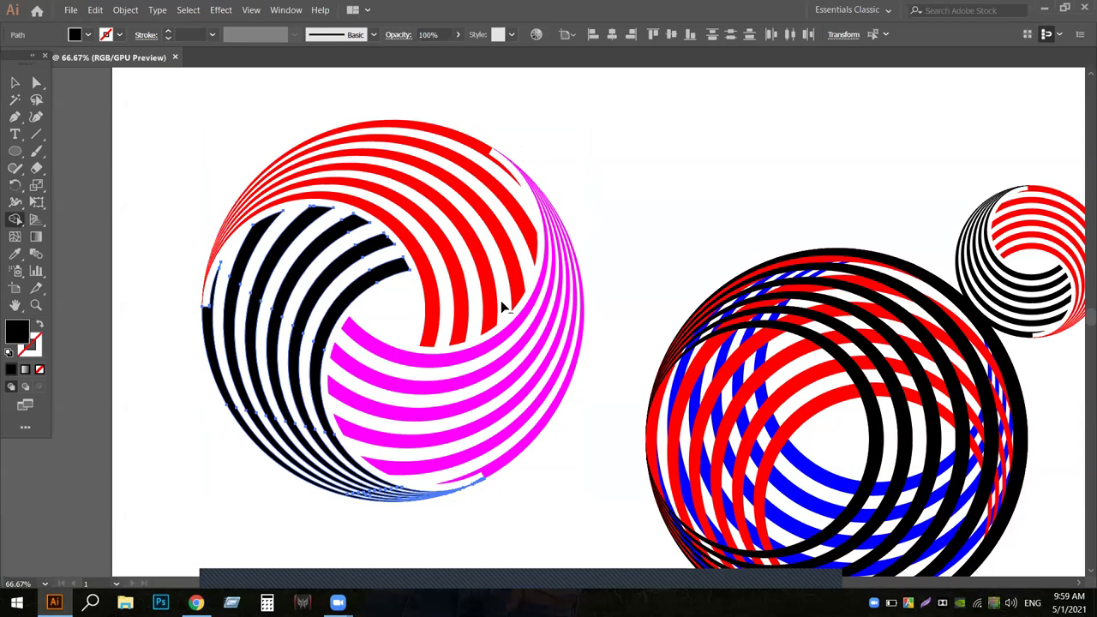
pyautogui.click(16, 83)
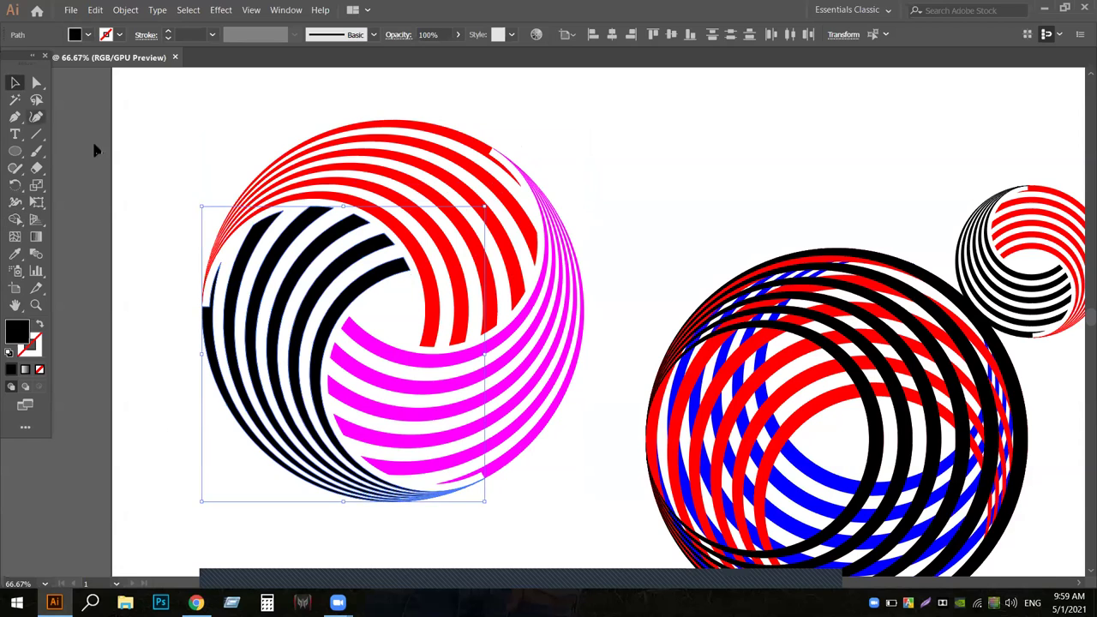
pyautogui.click(95, 150)
# - Group all the red, black and magenta arcs of the trimmed circle into one object
pyautogui.moveTo(203, 60); pyautogui.dragTo(328, 250)
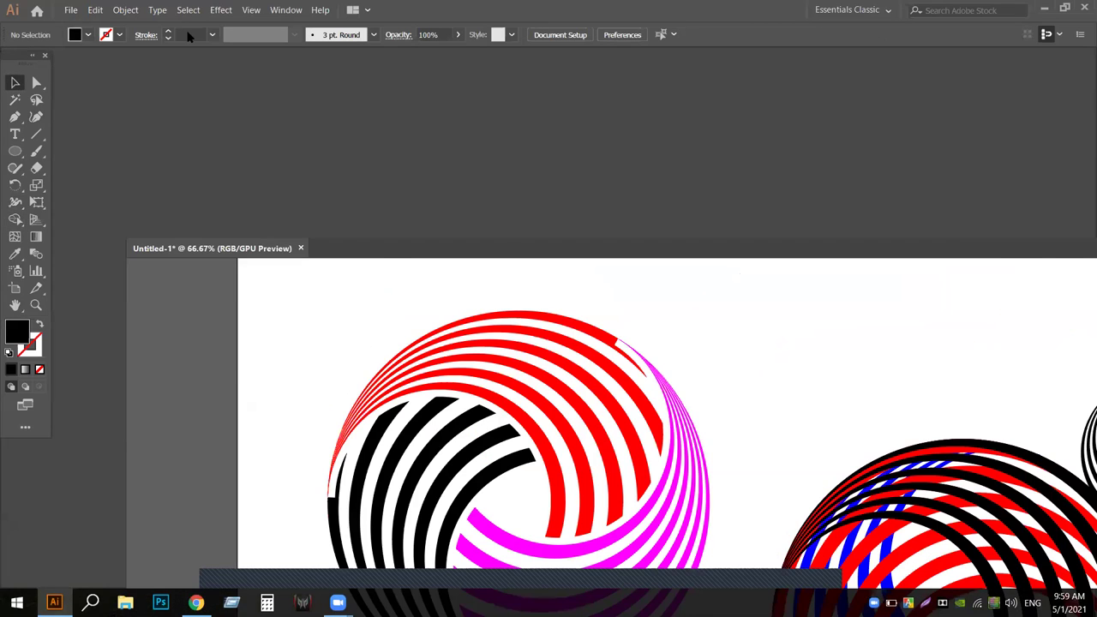
pyautogui.moveTo(188, 36); pyautogui.dragTo(212, 64)
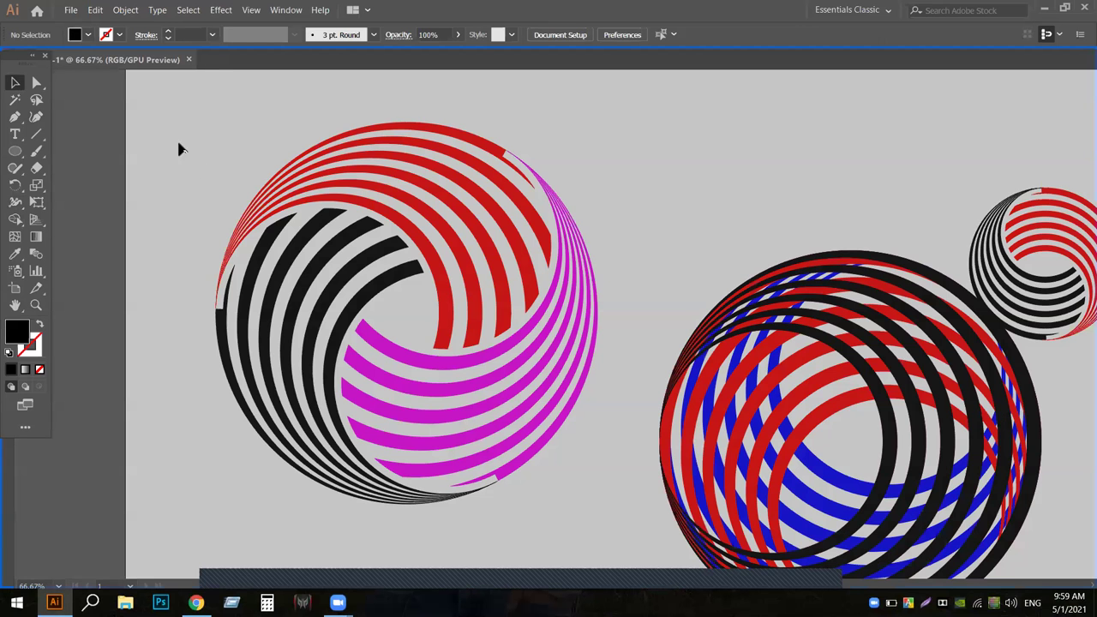
pyautogui.moveTo(162, 123); pyautogui.dragTo(259, 223)
pyautogui.moveTo(555, 477); pyautogui.dragTo(592, 522)
pyautogui.rightClick(396, 360)
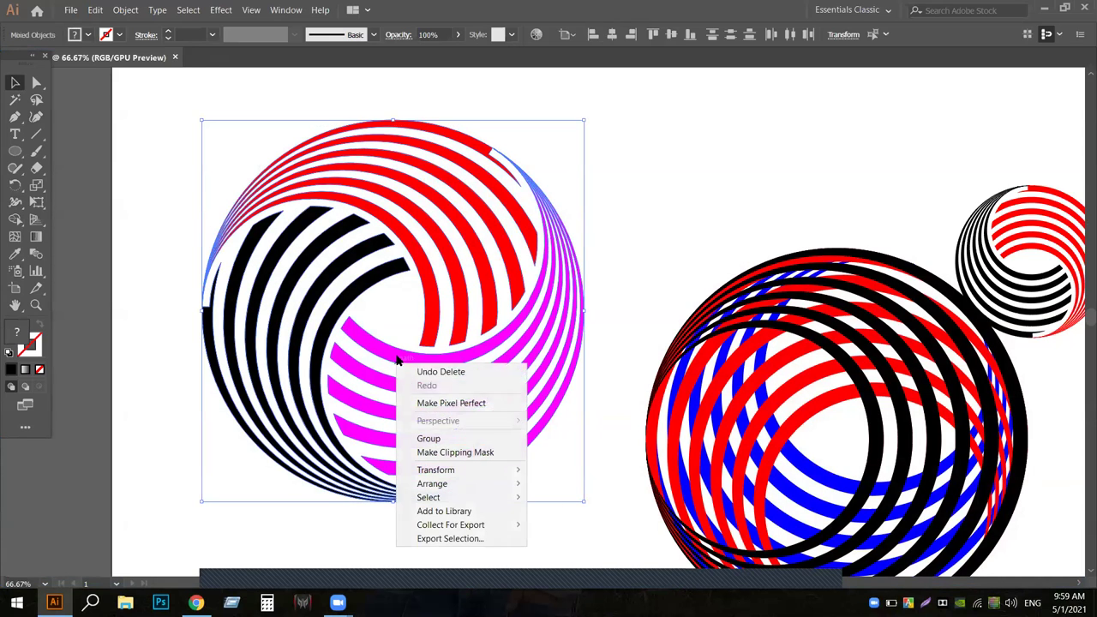
pyautogui.click(429, 437)
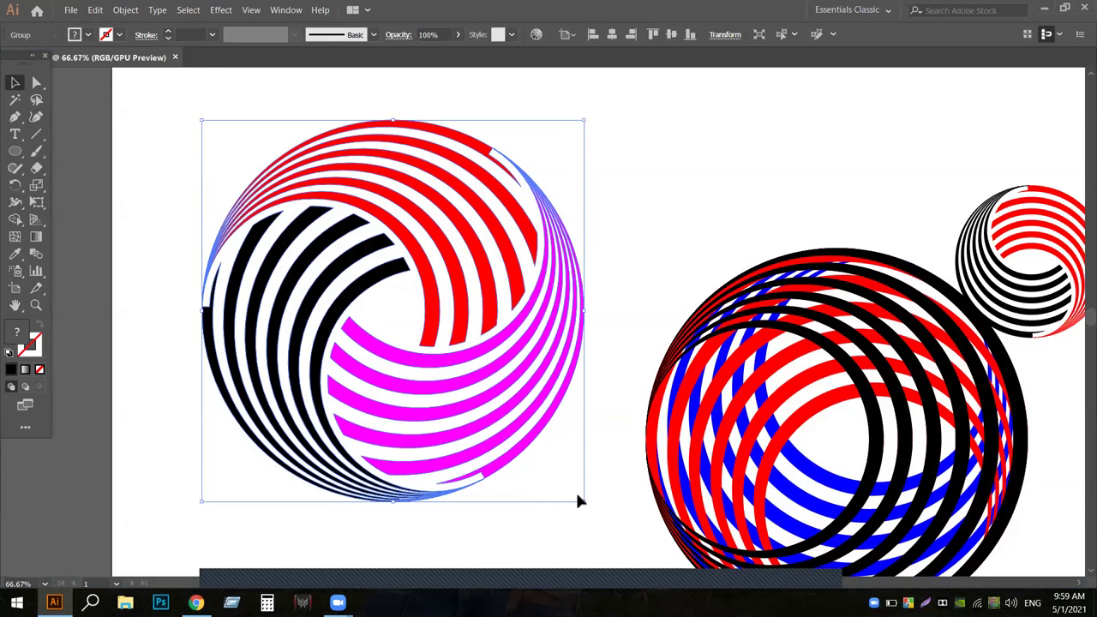
# - Scale the grouped striped circle down proportionally about its centre
pyautogui.moveTo(585, 501); pyautogui.dragTo(517, 435)
pyautogui.rightClick(409, 295)
pyautogui.click(453, 245)
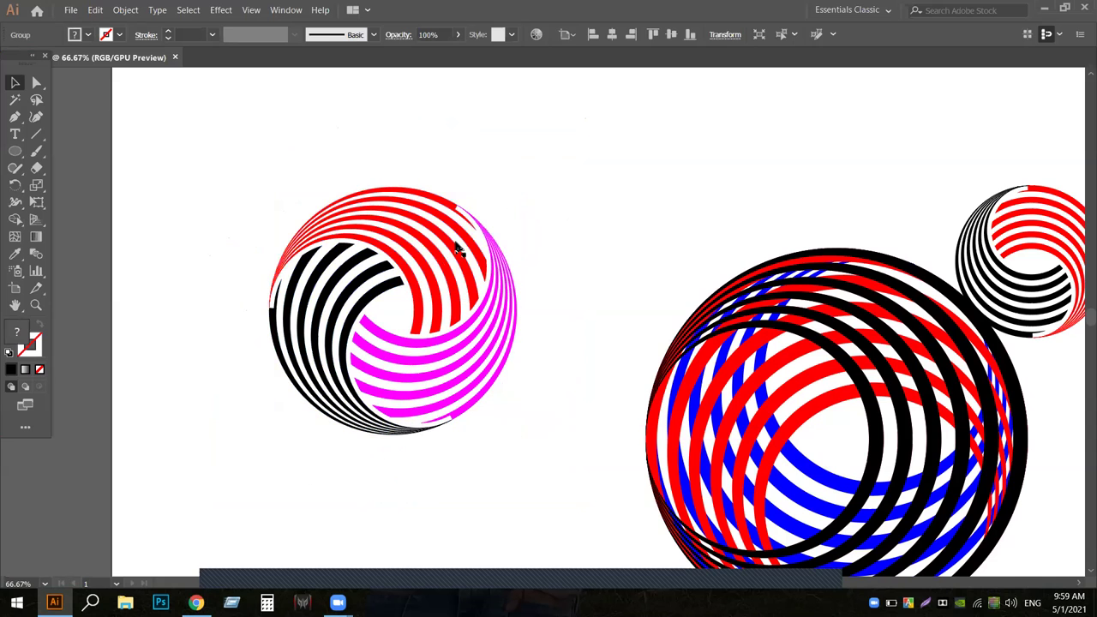
# - Move the grouped striped circle slightly upward and rotate it 45 degrees clockwise
pyautogui.click(421, 294)
pyautogui.moveTo(488, 266); pyautogui.dragTo(530, 171)
pyautogui.moveTo(617, 192); pyautogui.dragTo(499, 263)
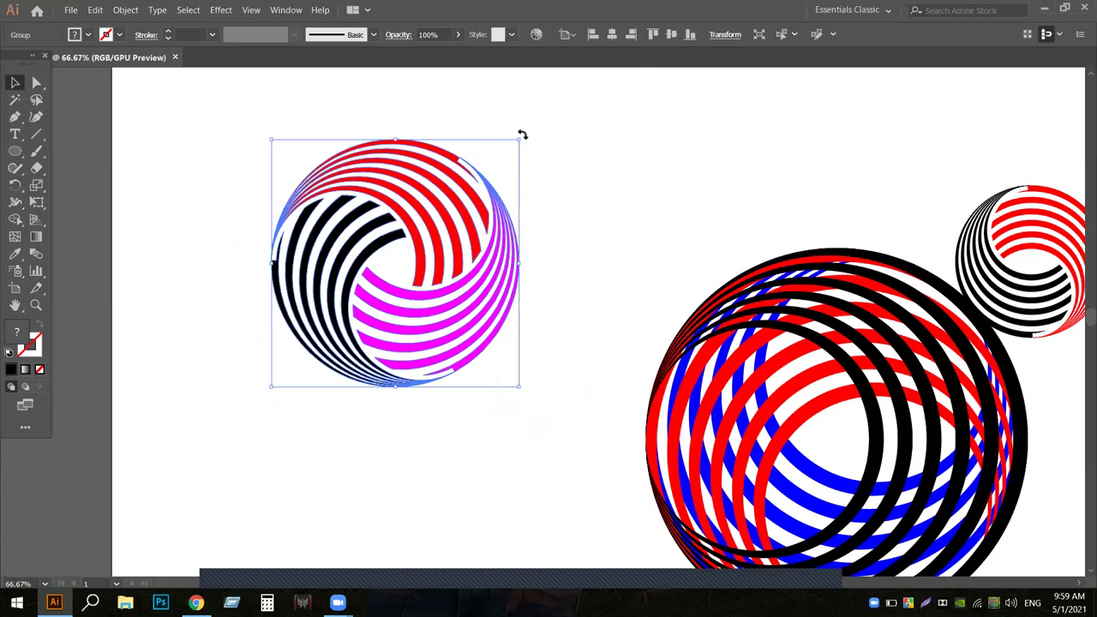
pyautogui.moveTo(522, 135); pyautogui.dragTo(567, 263)
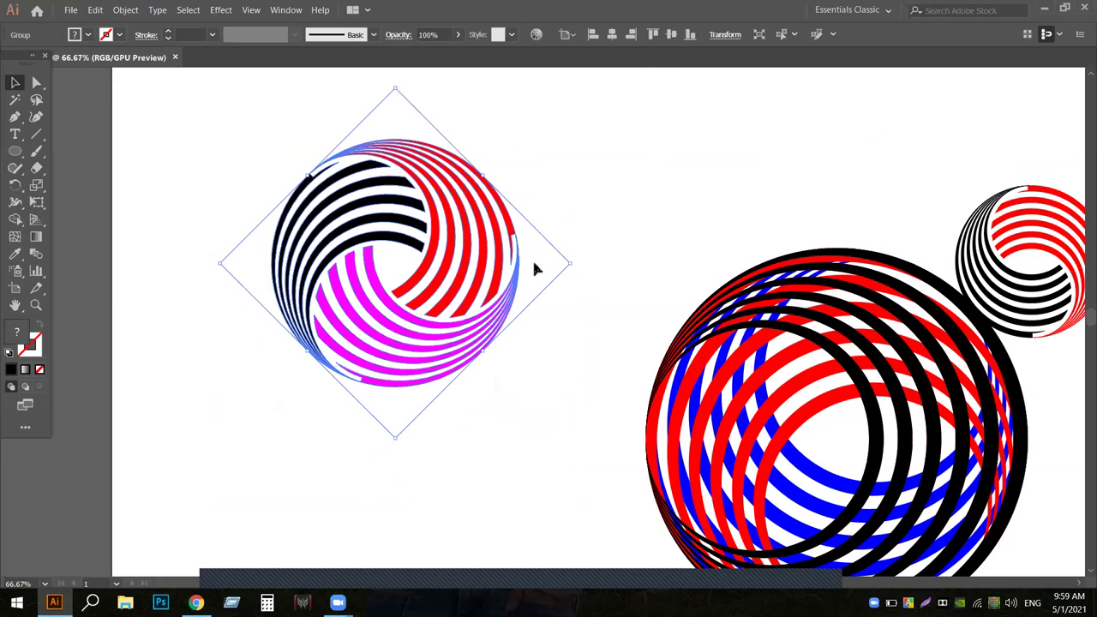
pyautogui.moveTo(480, 262); pyautogui.dragTo(768, 157)
pyautogui.click(616, 315)
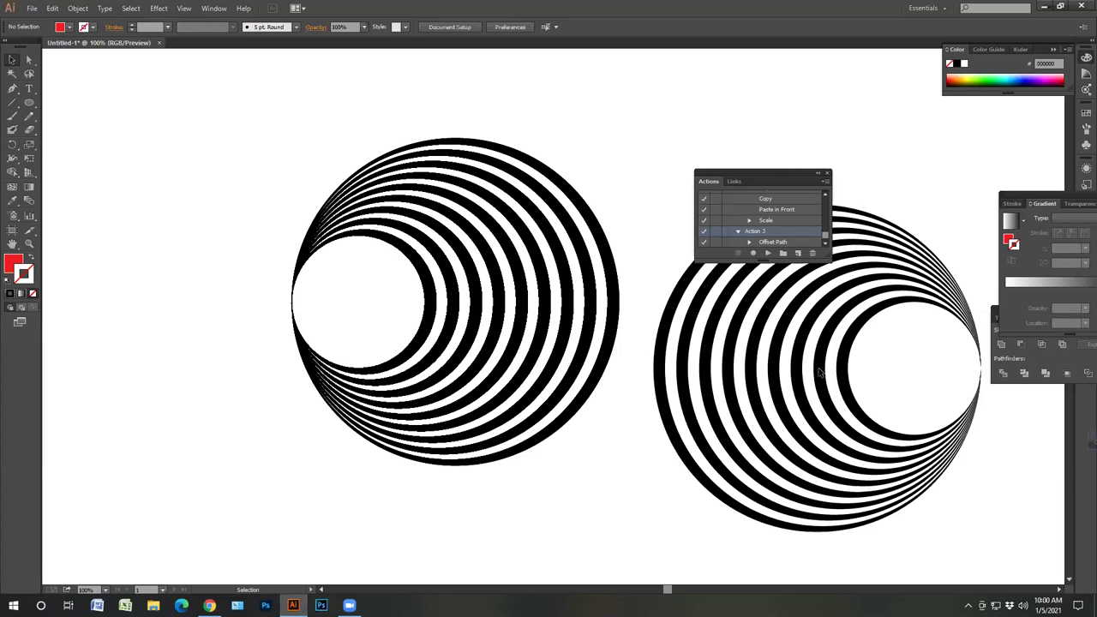
# - Delete the three innermost black rings and the leftover inner circle outline from the striped circle whose rings converge on its left edge
pyautogui.moveTo(395, 299); pyautogui.dragTo(480, 305)
pyautogui.rightClick(479, 305)
pyautogui.click(514, 371)
pyautogui.moveTo(406, 271); pyautogui.dragTo(469, 301)
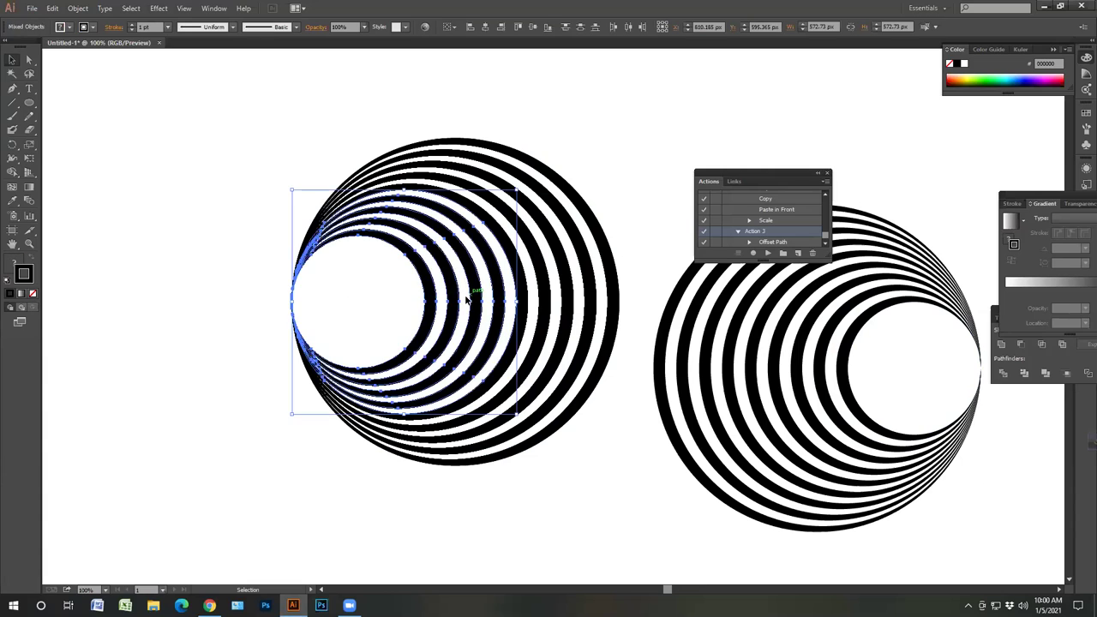
pyautogui.press('Delete')
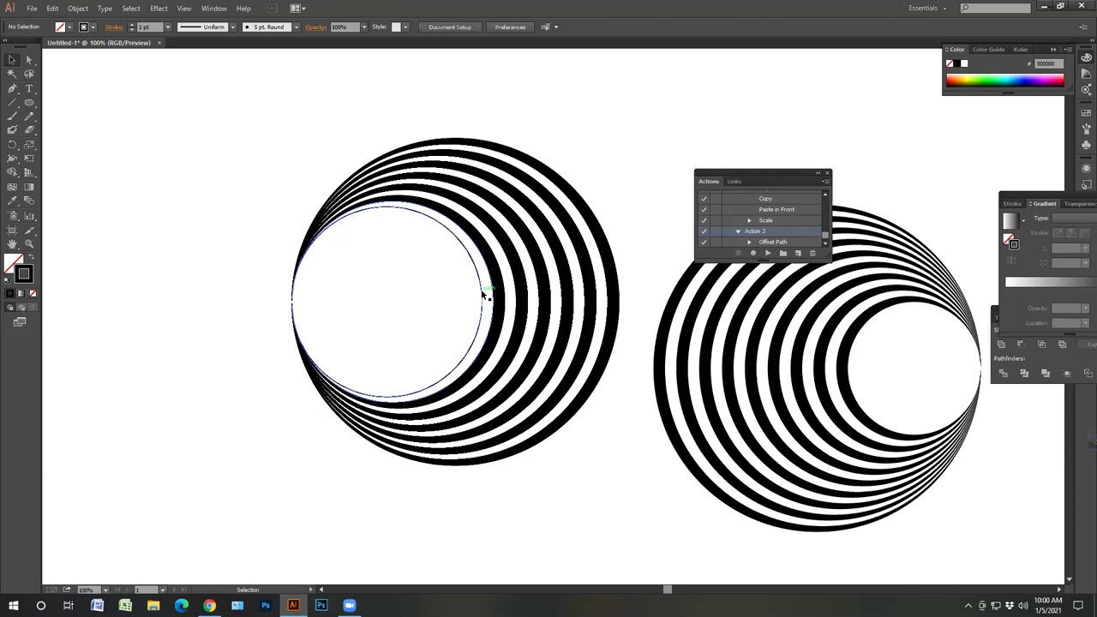
pyautogui.click(480, 297)
pyautogui.press('Delete')
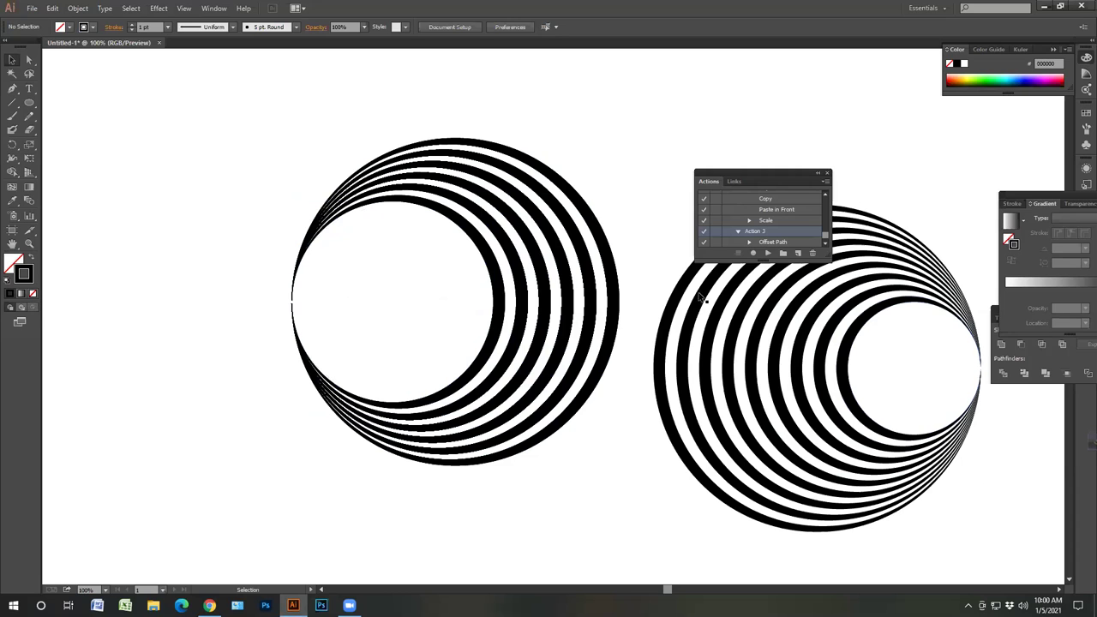
# - Delete the second striped circle, whose rings converge on its right edge
pyautogui.moveTo(865, 374); pyautogui.dragTo(864, 380)
pyautogui.press('Delete')
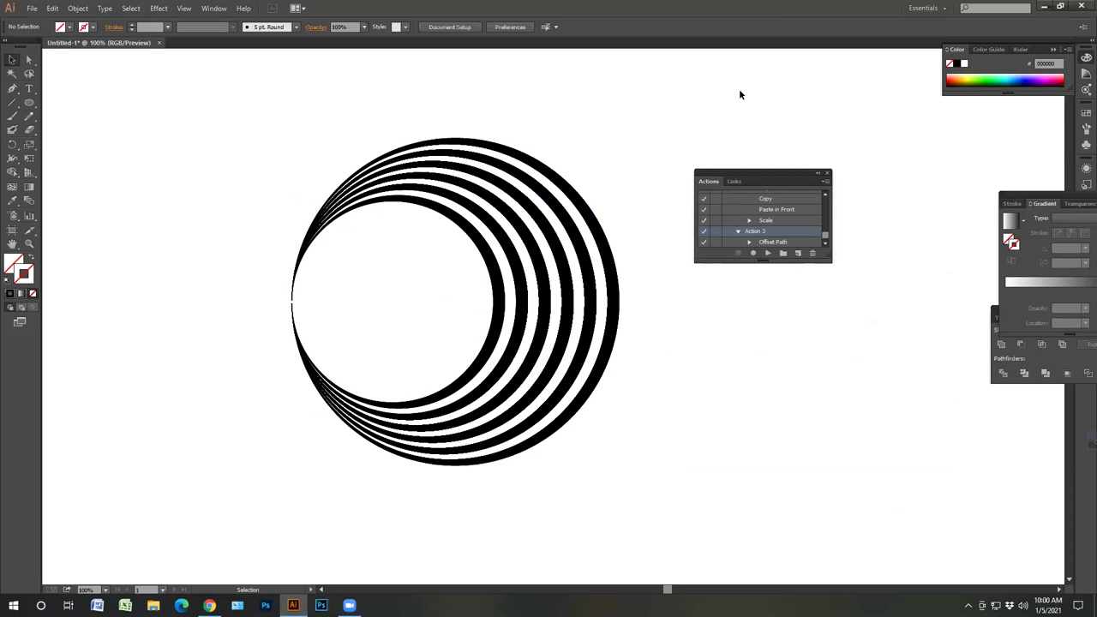
pyautogui.click(470, 228)
pyautogui.click(320, 152)
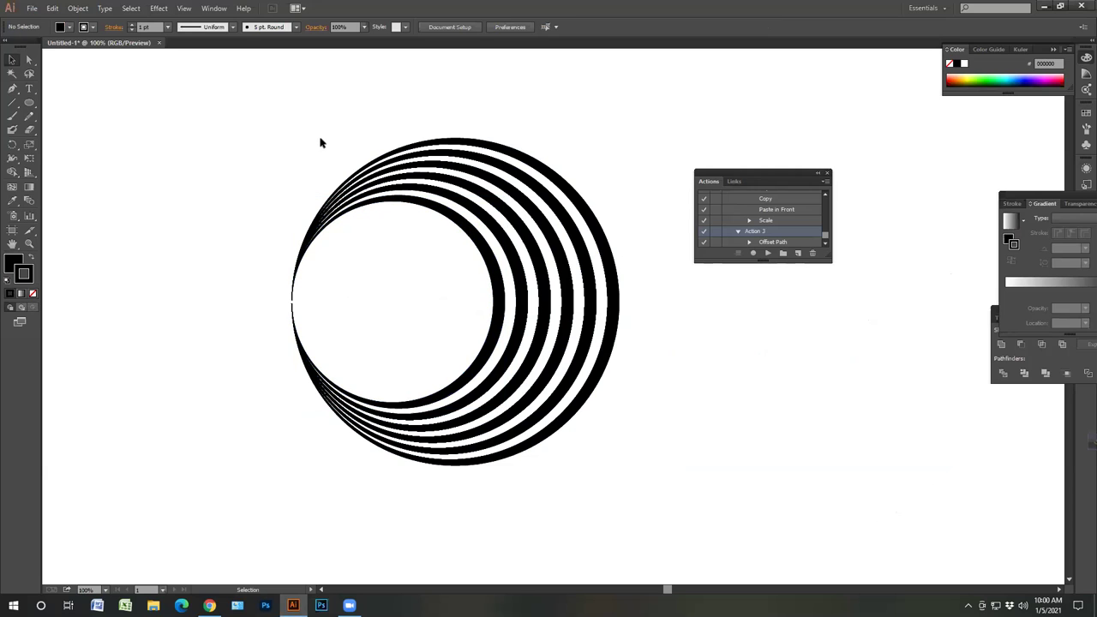
# - Group all the remaining black rings of the striped circle
pyautogui.moveTo(352, 133); pyautogui.dragTo(581, 293)
pyautogui.rightClick(523, 224)
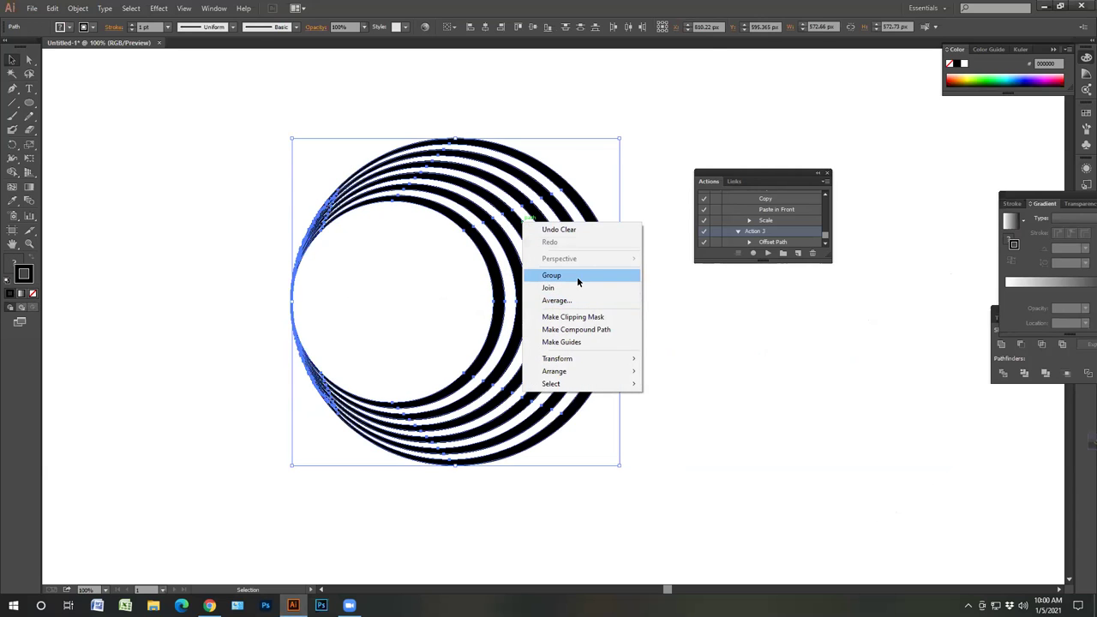
pyautogui.click(578, 281)
pyautogui.click(451, 241)
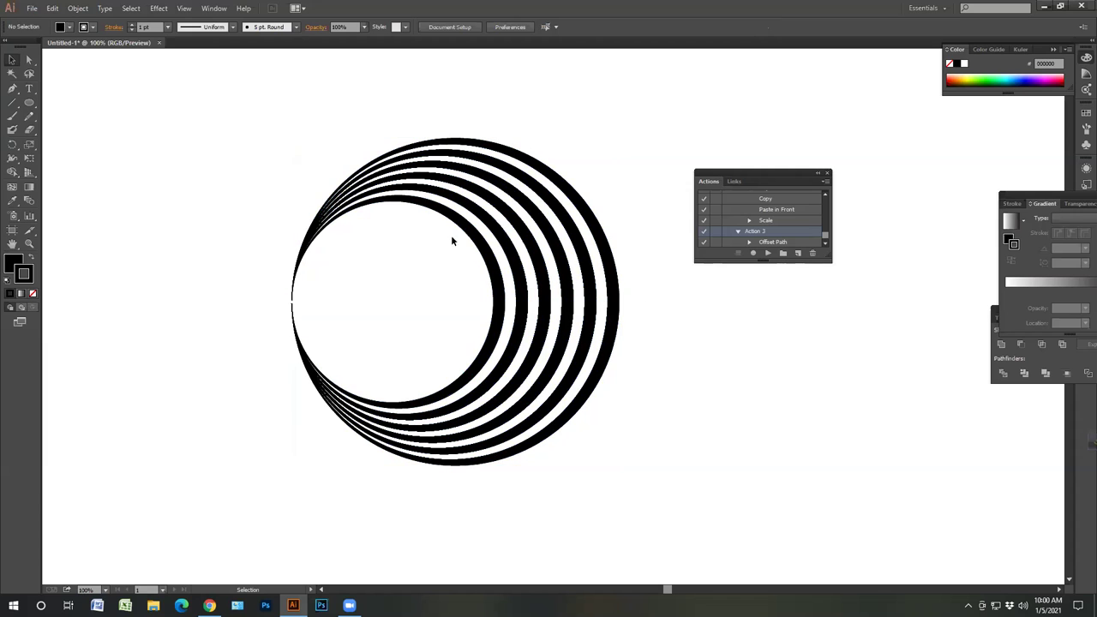
# - Ungroup the black rings of the striped circle and remove the stroke from all of them
pyautogui.moveTo(261, 151); pyautogui.dragTo(440, 240)
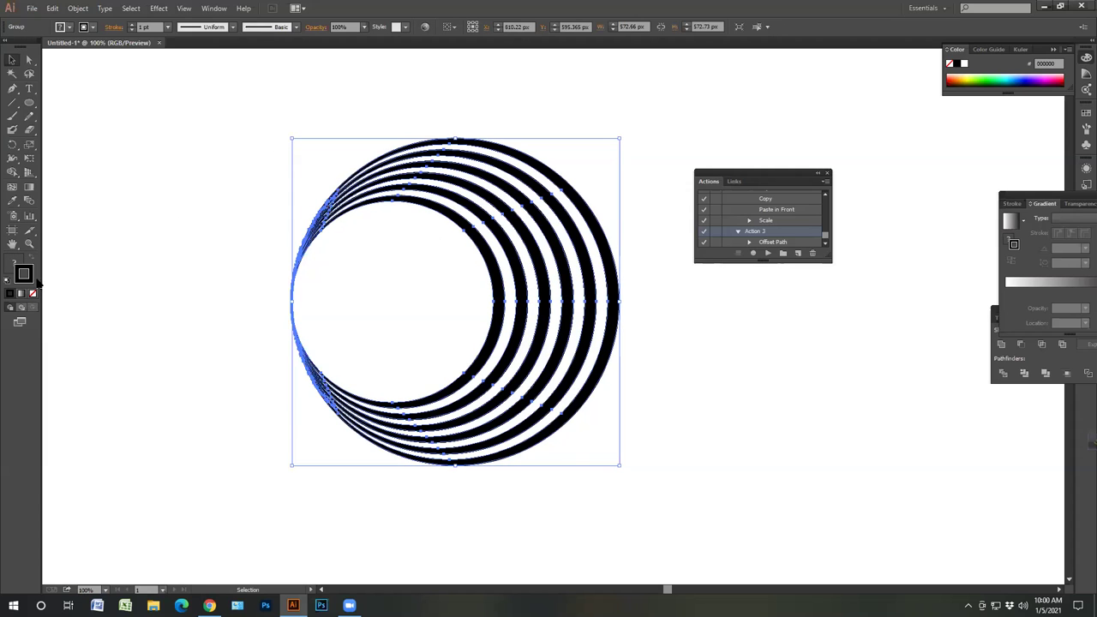
pyautogui.rightClick(352, 194)
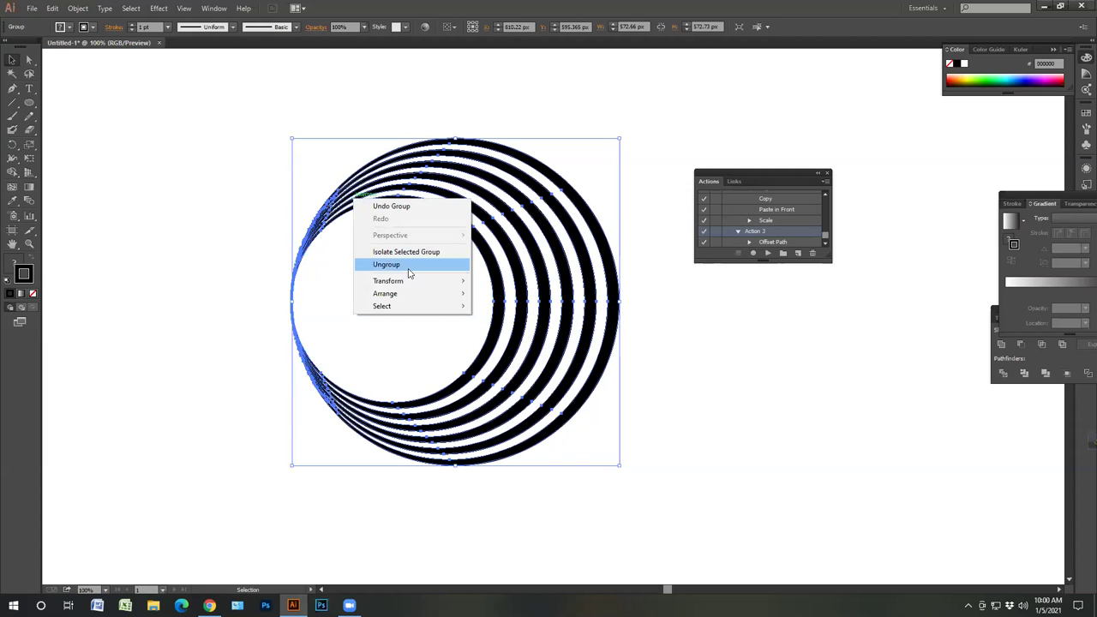
pyautogui.click(404, 264)
pyautogui.moveTo(250, 168); pyautogui.dragTo(462, 267)
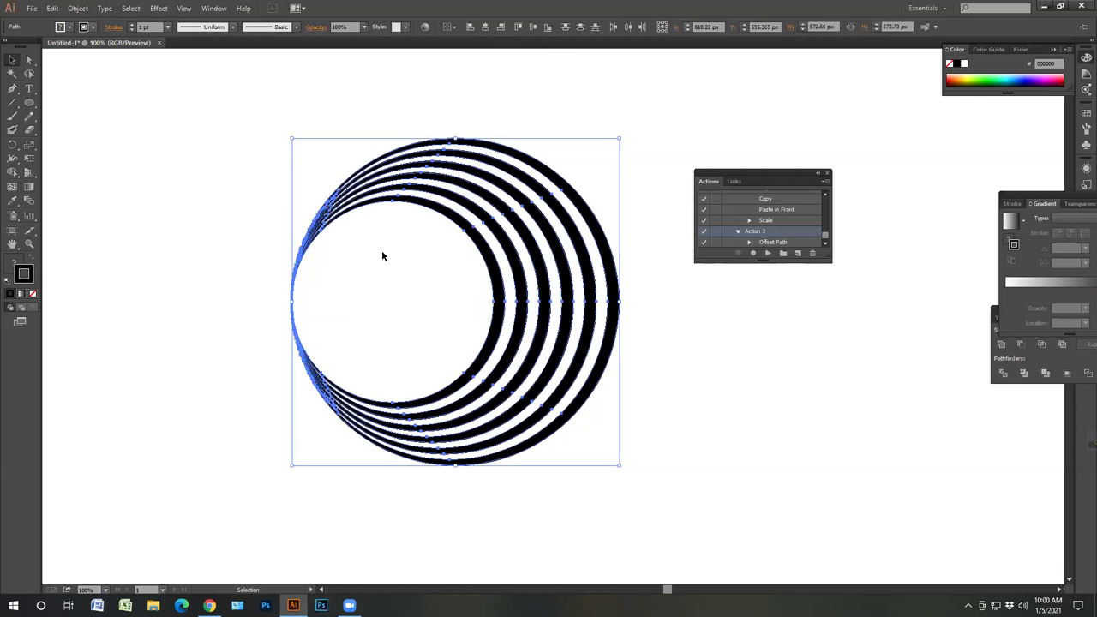
pyautogui.click(218, 230)
pyautogui.moveTo(314, 176); pyautogui.dragTo(283, 235)
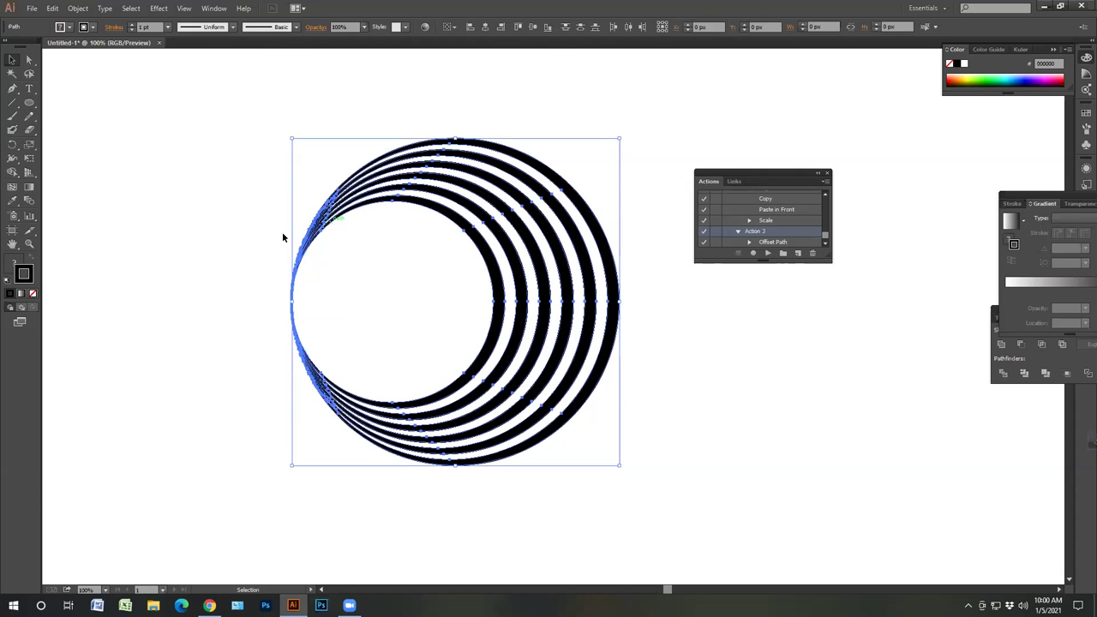
pyautogui.click(33, 293)
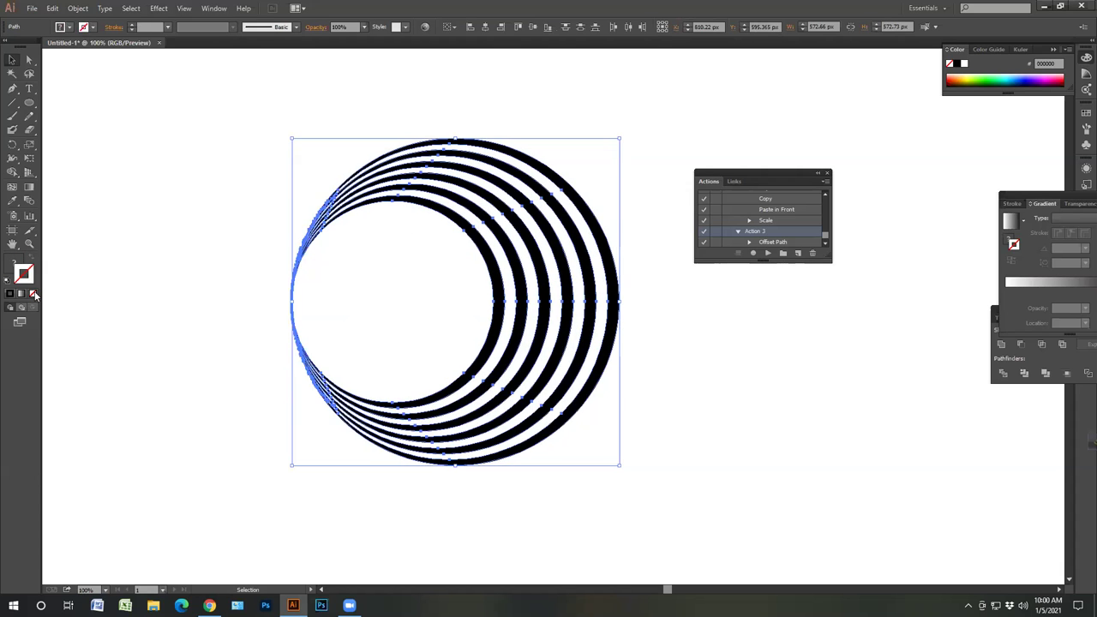
pyautogui.click(182, 235)
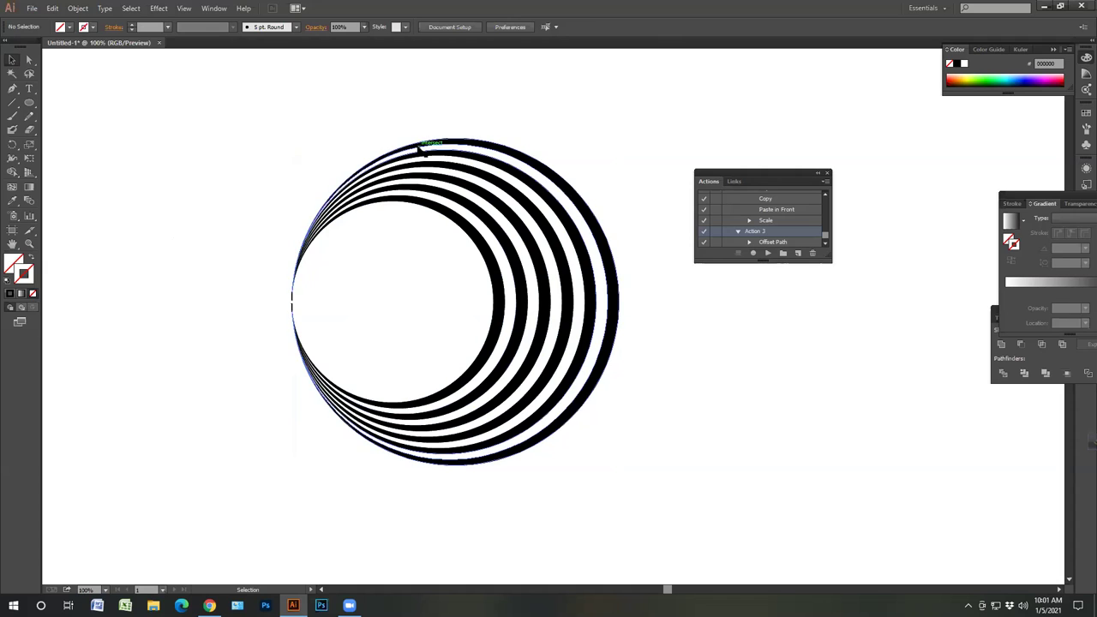
# - Duplicate all the ungrouped rings in place and rotate the copy 180 degrees
pyautogui.moveTo(365, 117); pyautogui.dragTo(499, 232)
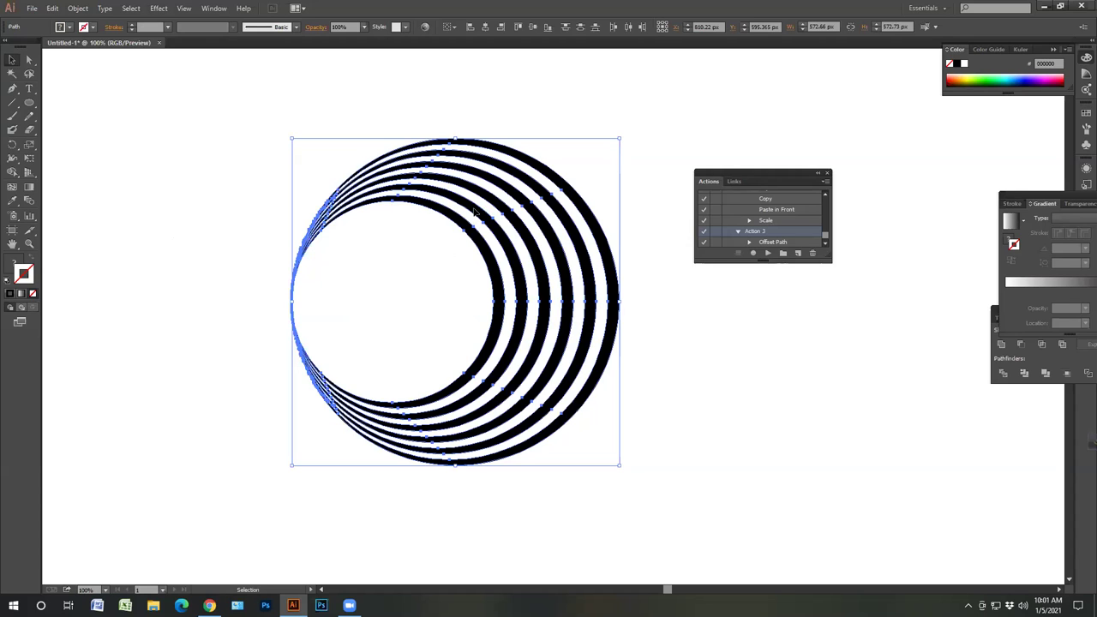
pyautogui.press('ctrl')
pyautogui.press('ctrl')
pyautogui.hotkey('ctrl', 'shift', 'b')
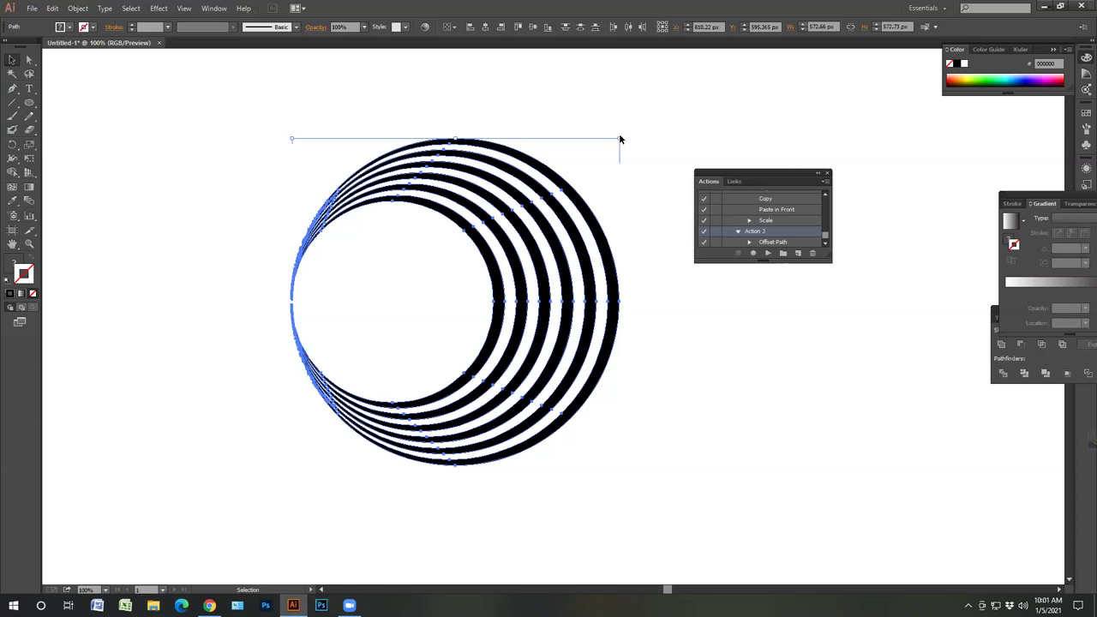
pyautogui.hotkey('ctrl', 'shift', 'b')
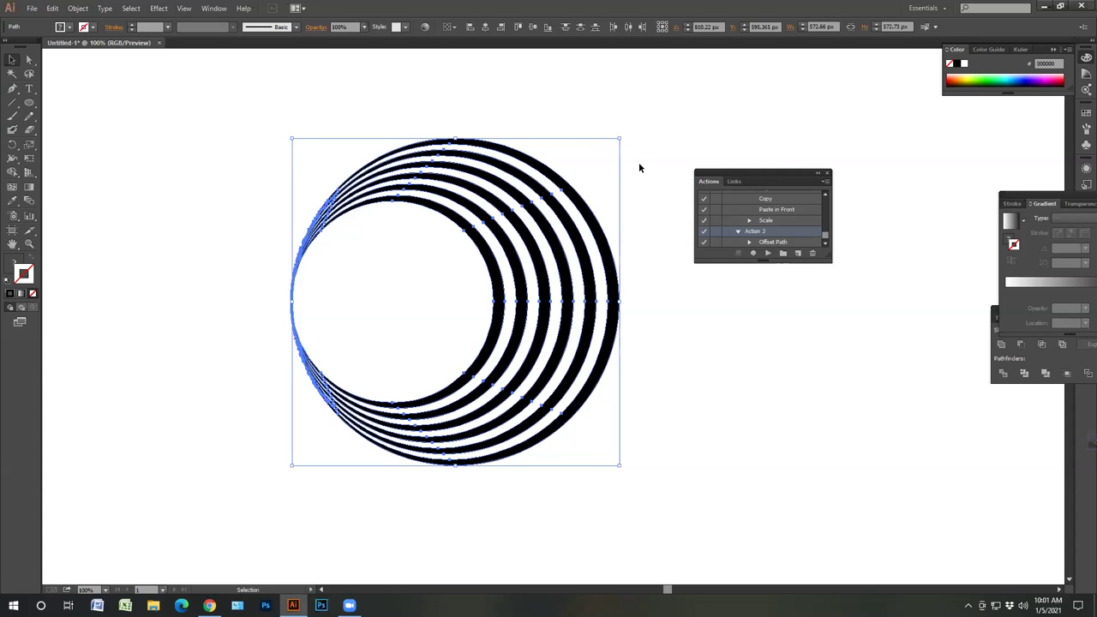
pyautogui.moveTo(621, 134)
pyautogui.mouseDown()
pyautogui.moveTo(644, 188)
pyautogui.moveTo(632, 146)
pyautogui.moveTo(617, 140)
pyautogui.mouseUp()
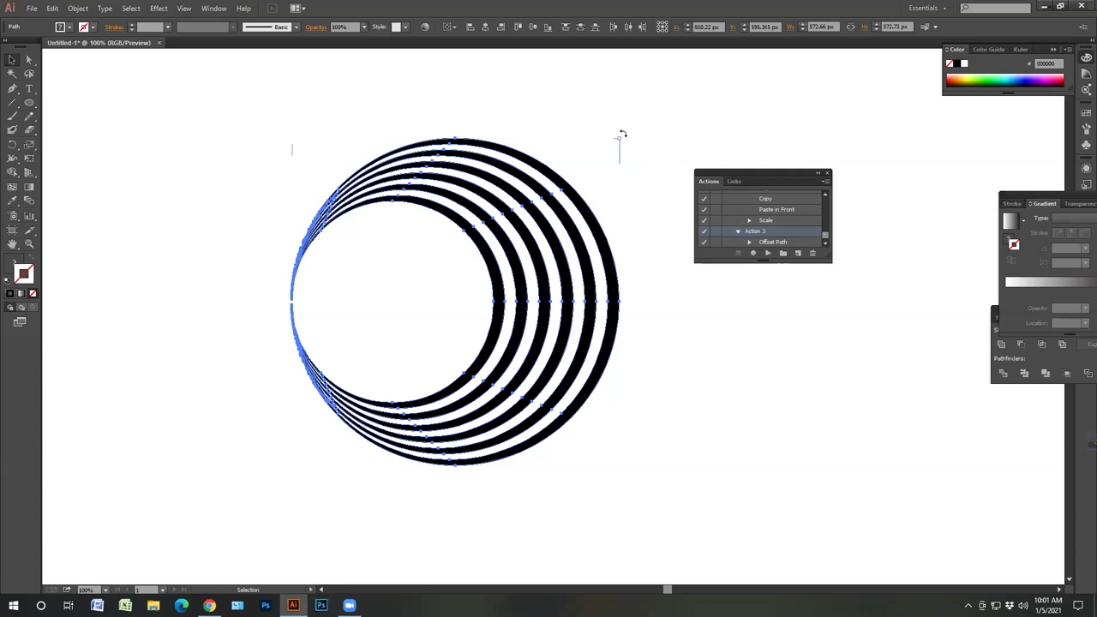
pyautogui.moveTo(622, 137); pyautogui.dragTo(639, 442)
pyautogui.moveTo(633, 372); pyautogui.dragTo(406, 442)
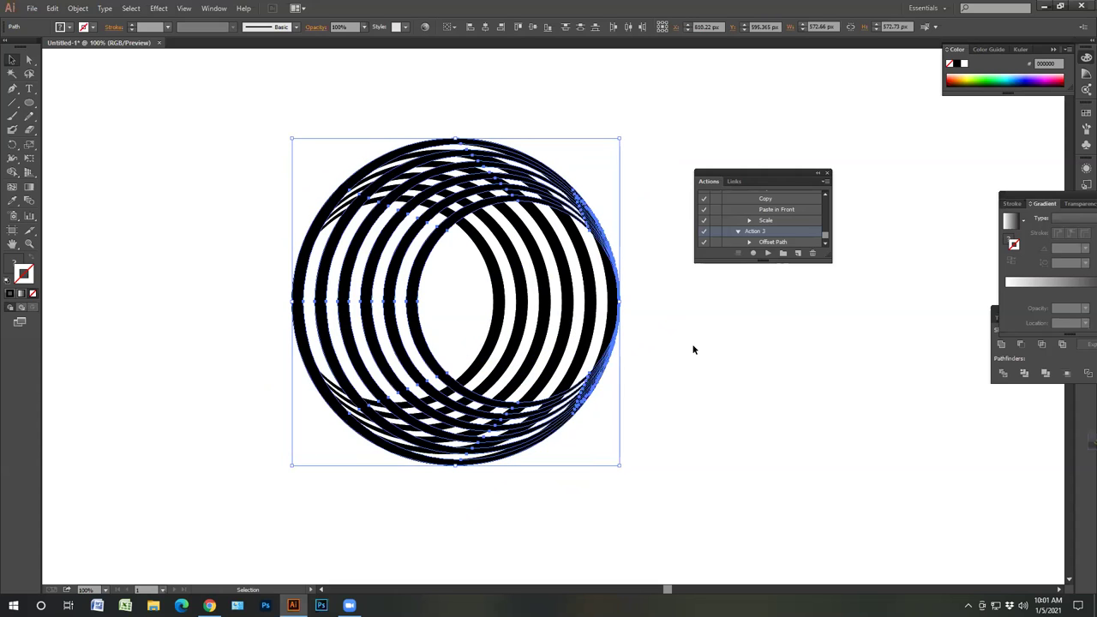
# - Try to fill the rotated copy of the rings with red, and delete that copy
pyautogui.doubleClick(13, 267)
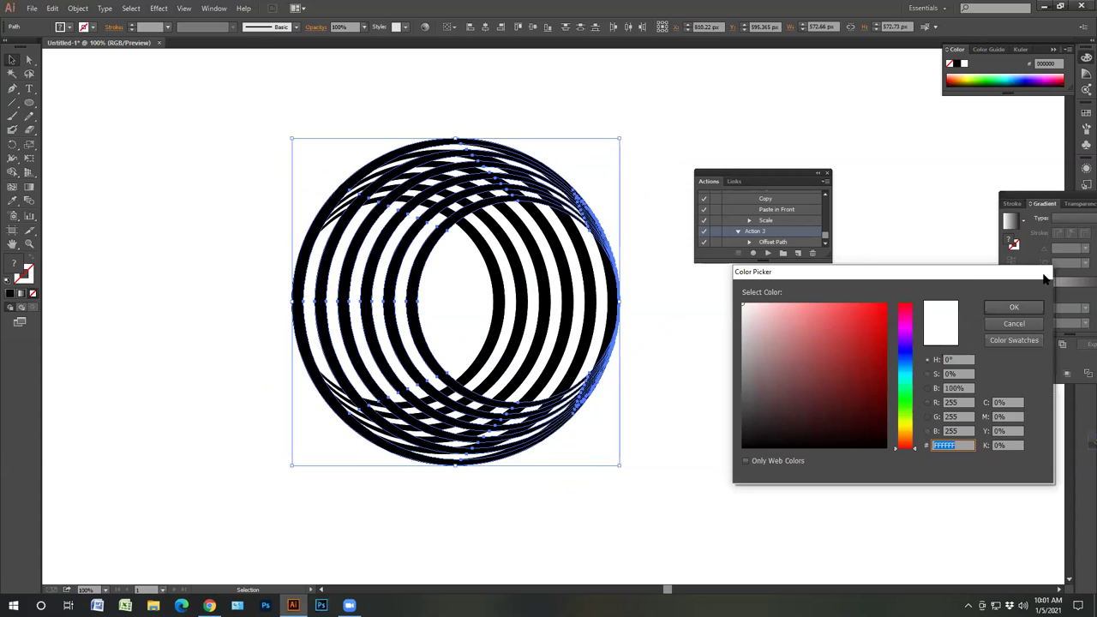
pyautogui.click(1034, 328)
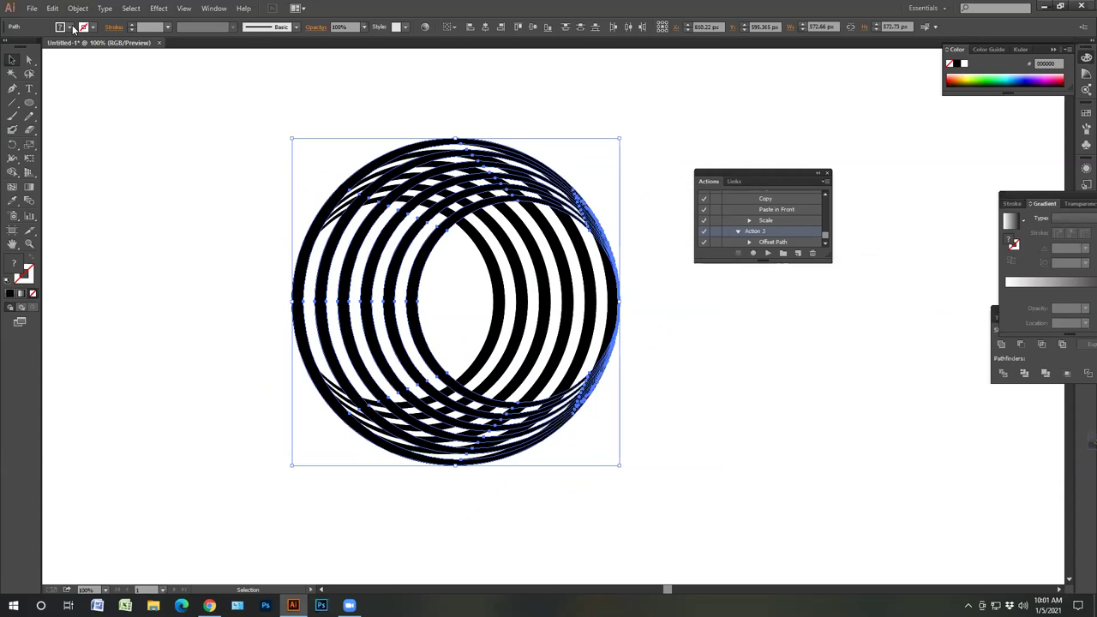
pyautogui.click(74, 28)
pyautogui.click(38, 47)
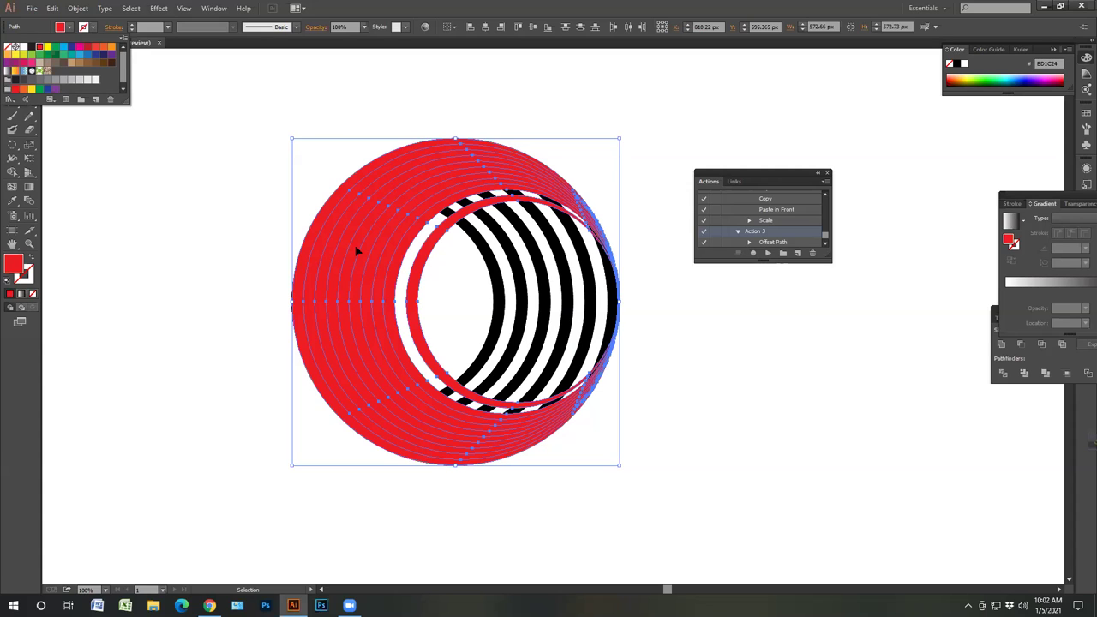
pyautogui.press('Delete')
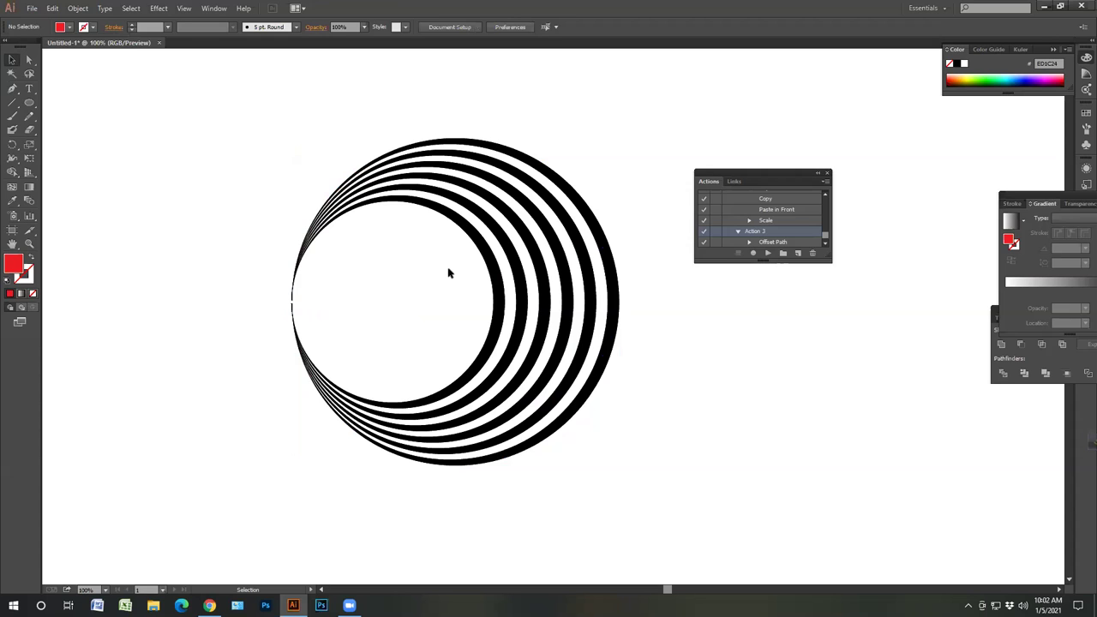
# - Group all the remaining black rings of the striped circle again
pyautogui.moveTo(425, 252); pyautogui.dragTo(703, 319)
pyautogui.rightClick(538, 238)
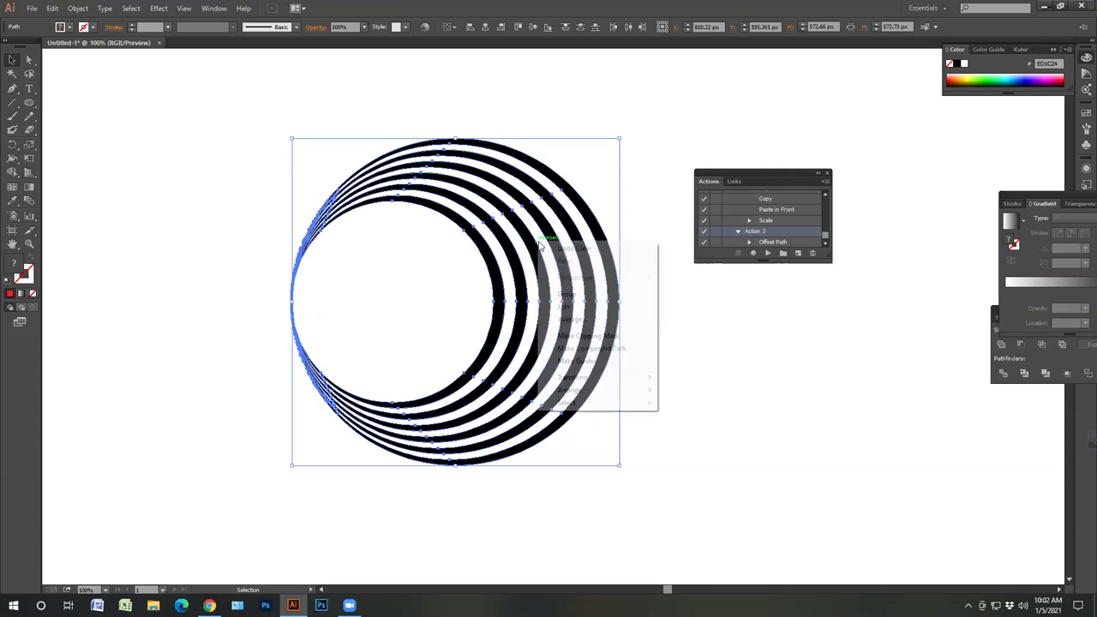
pyautogui.click(616, 295)
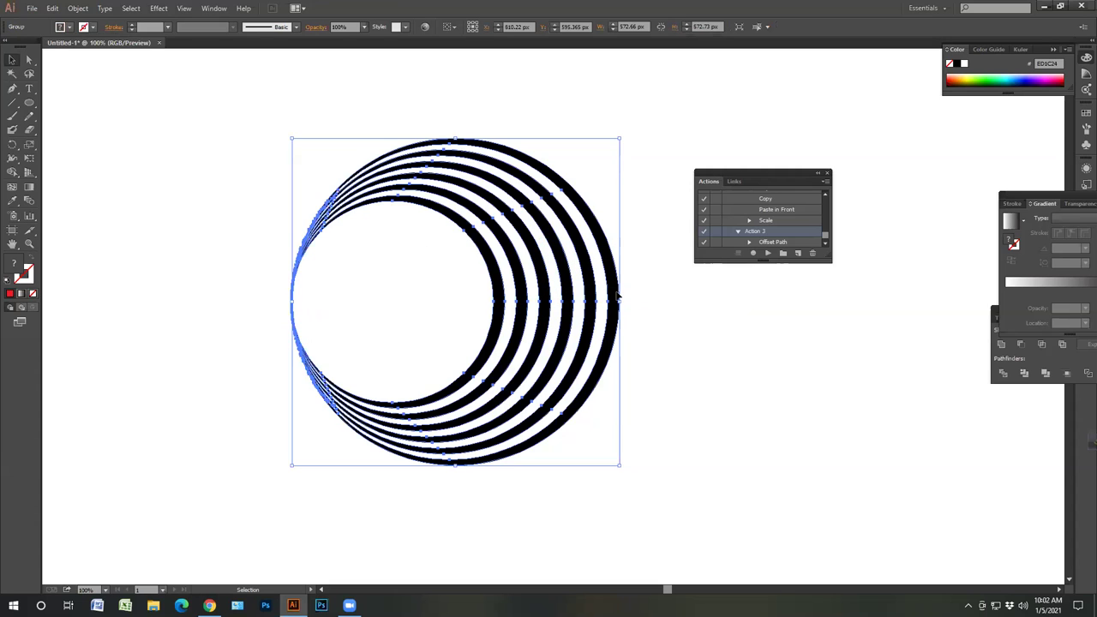
# - Rotate an in-place copy of the grouped rings 180 degrees and fill it with red
pyautogui.press('a')
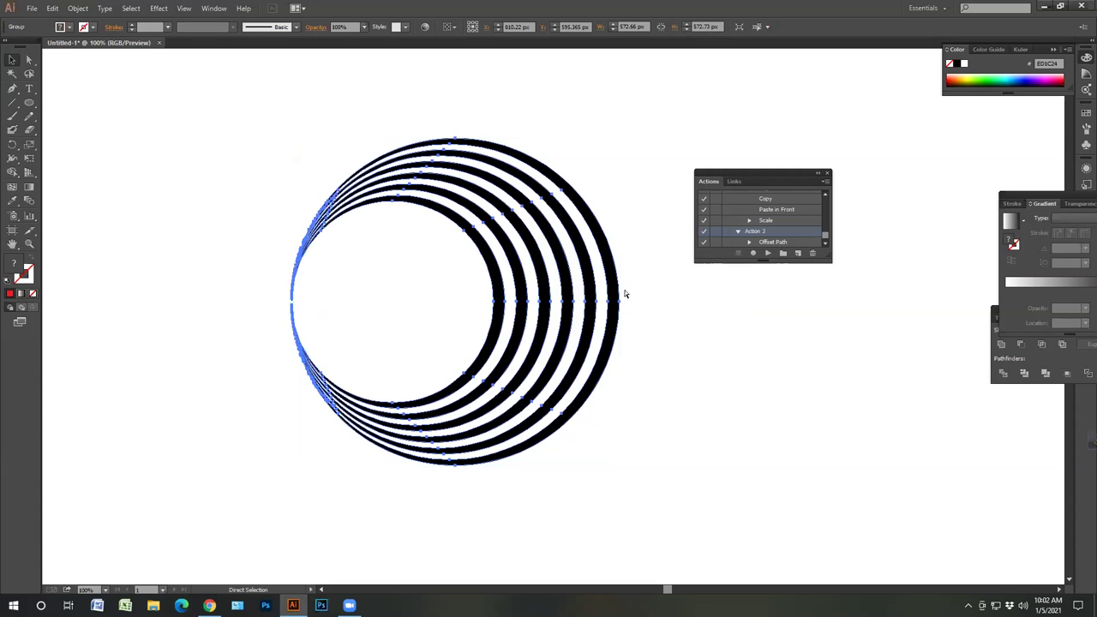
pyautogui.press('v')
pyautogui.moveTo(623, 133)
pyautogui.mouseDown()
pyautogui.moveTo(643, 184)
pyautogui.moveTo(605, 143)
pyautogui.mouseUp()
pyautogui.moveTo(620, 137); pyautogui.dragTo(642, 187)
pyautogui.moveTo(654, 318); pyautogui.dragTo(382, 359)
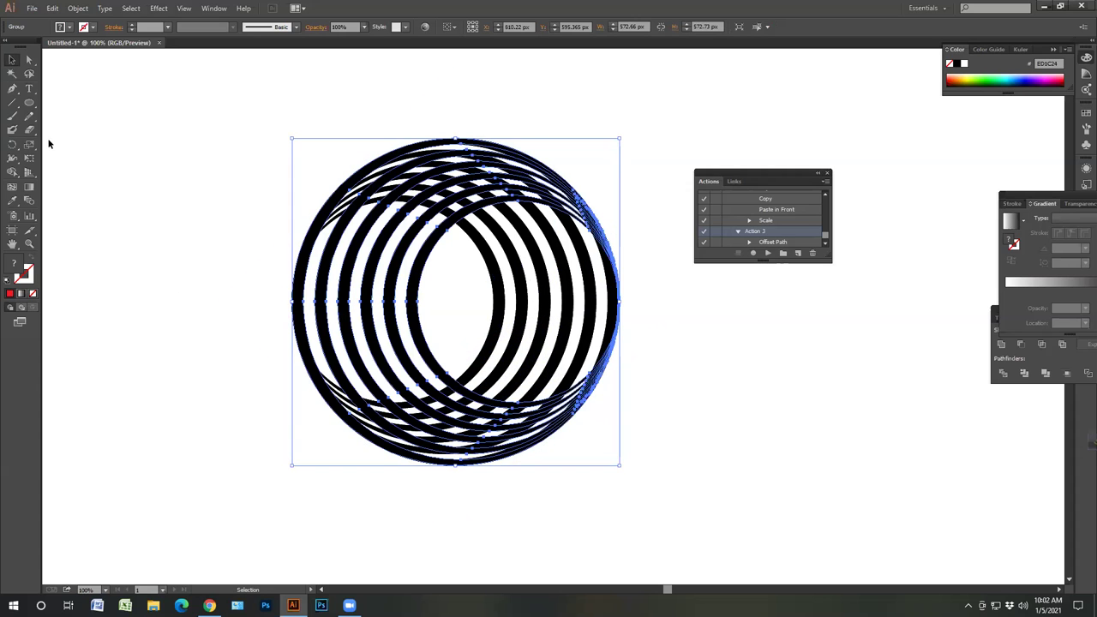
pyautogui.click(70, 28)
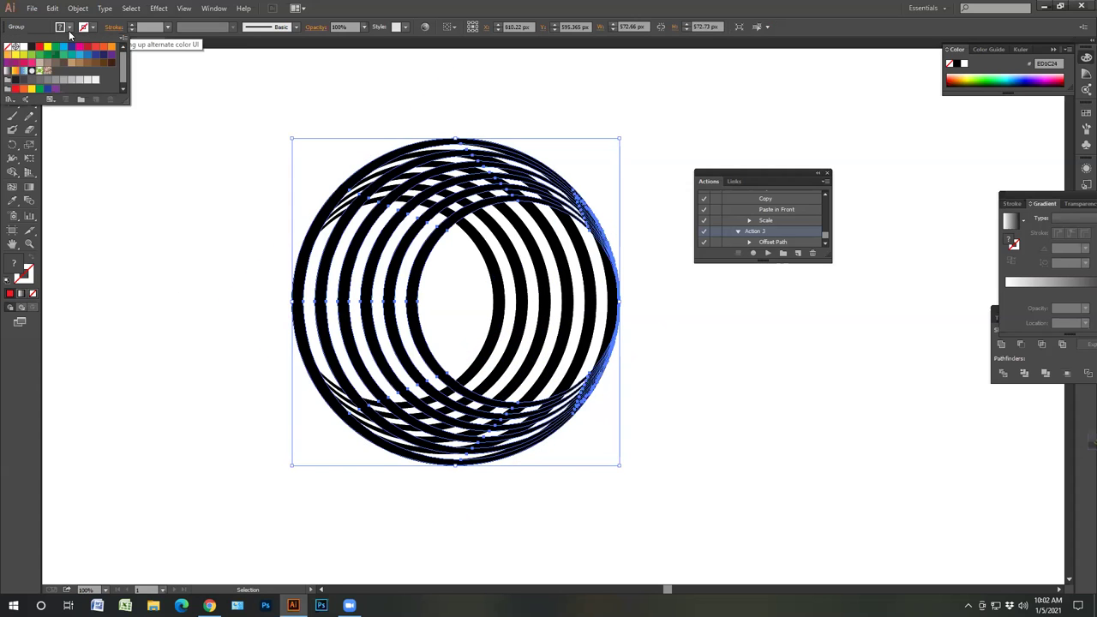
pyautogui.click(39, 47)
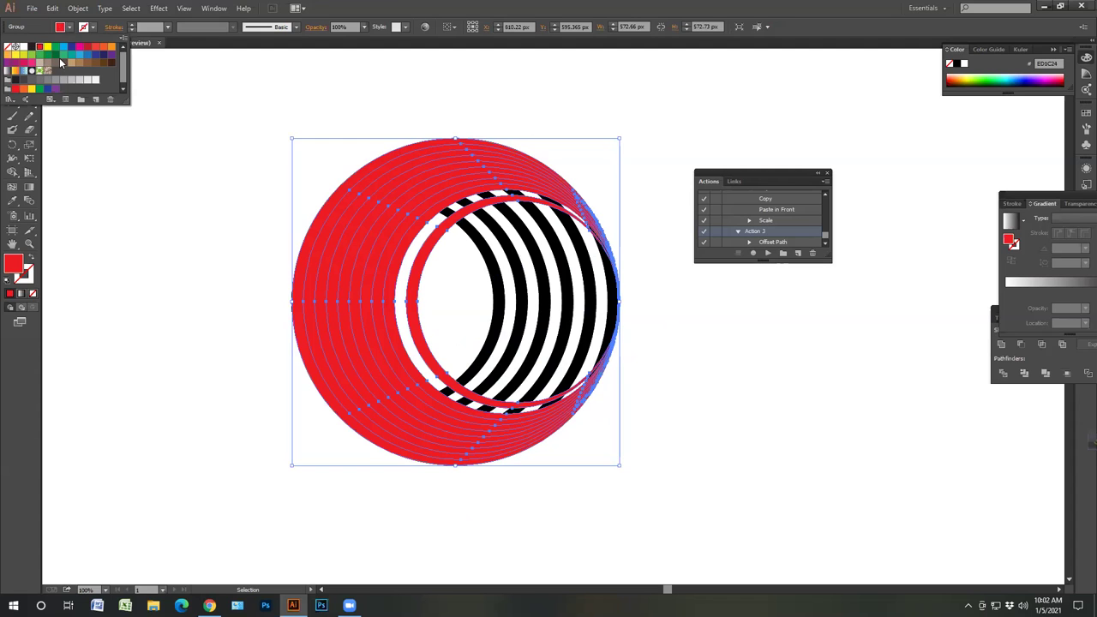
# - Delete both the red and the black ring groups to clear the canvas
pyautogui.click(140, 156)
pyautogui.moveTo(260, 97); pyautogui.dragTo(604, 418)
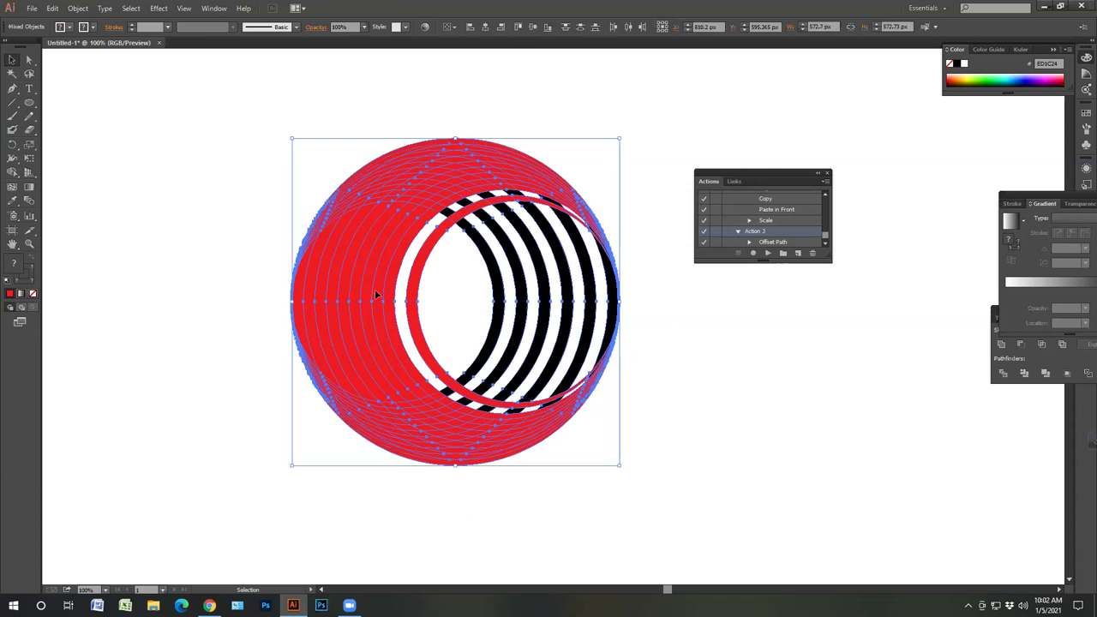
pyautogui.press('Delete')
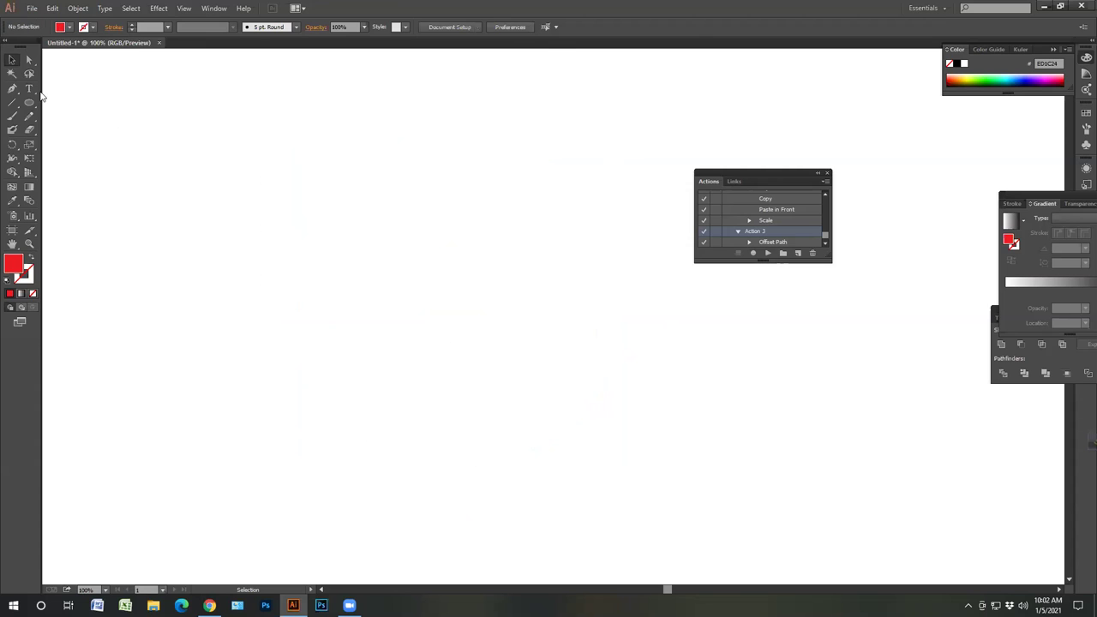
# - Draw a circle about 296 px wide near the upper middle of the canvas, with no fill and a black stroke
pyautogui.click(32, 104)
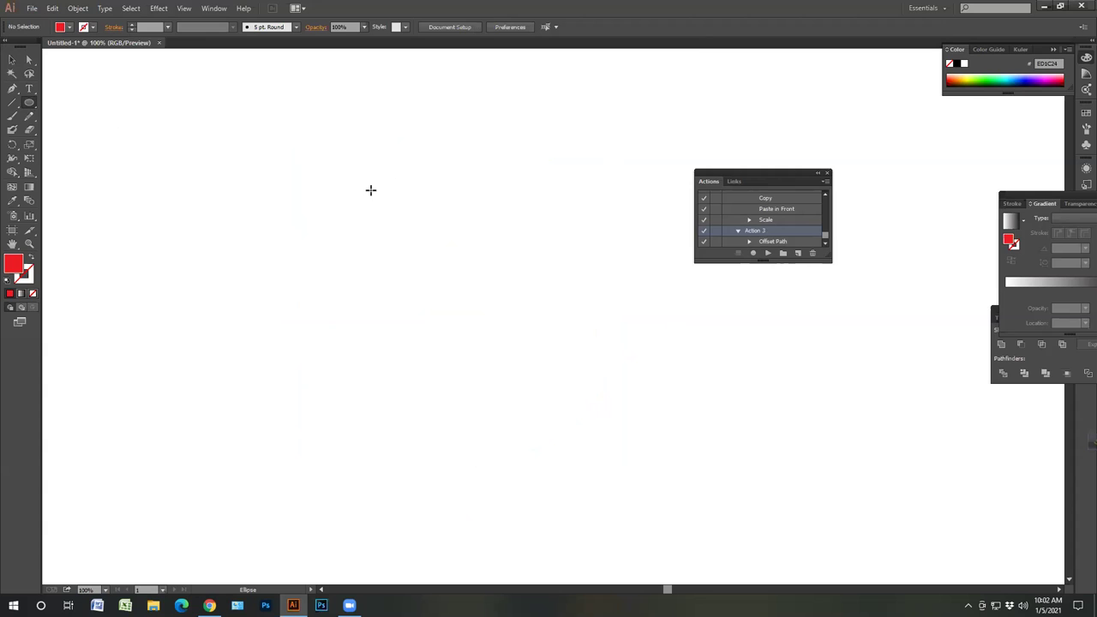
pyautogui.moveTo(371, 191); pyautogui.dragTo(453, 252)
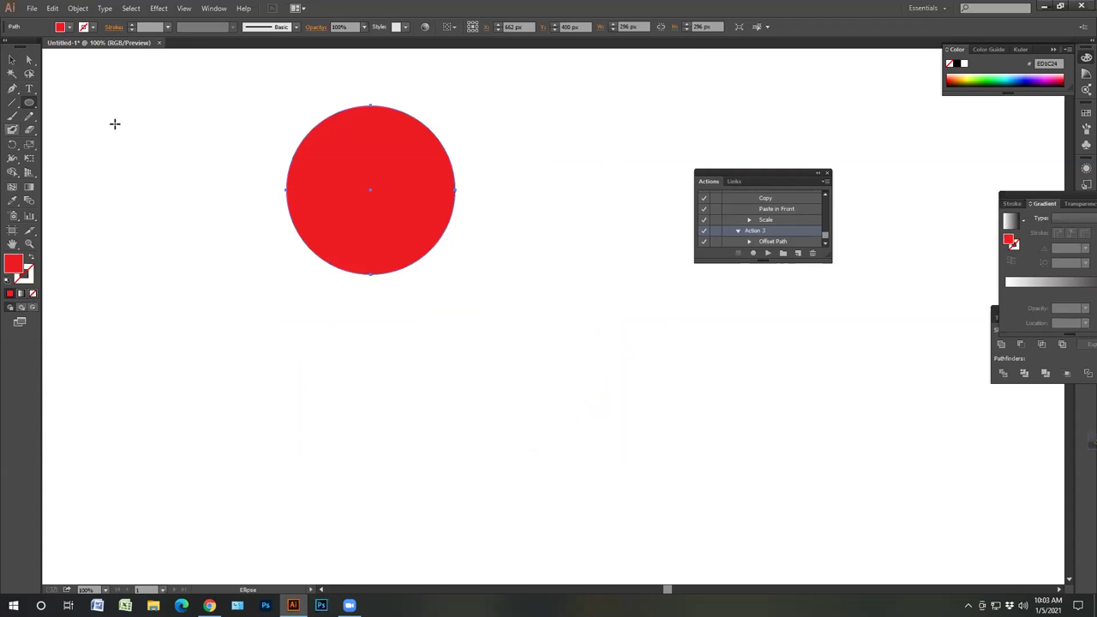
pyautogui.click(34, 258)
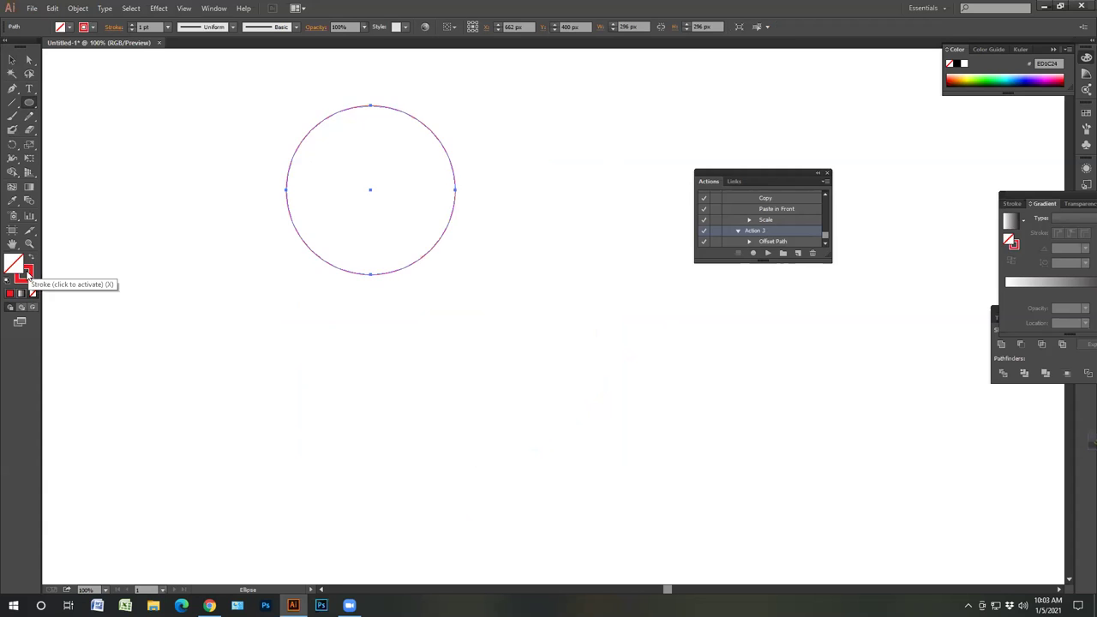
pyautogui.click(93, 27)
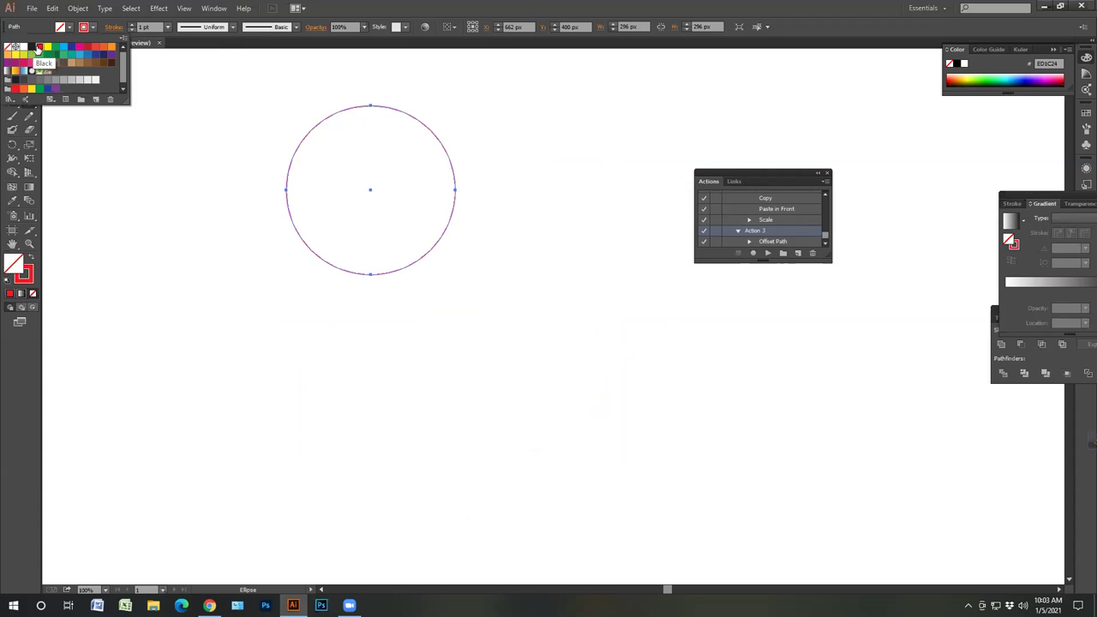
pyautogui.click(31, 47)
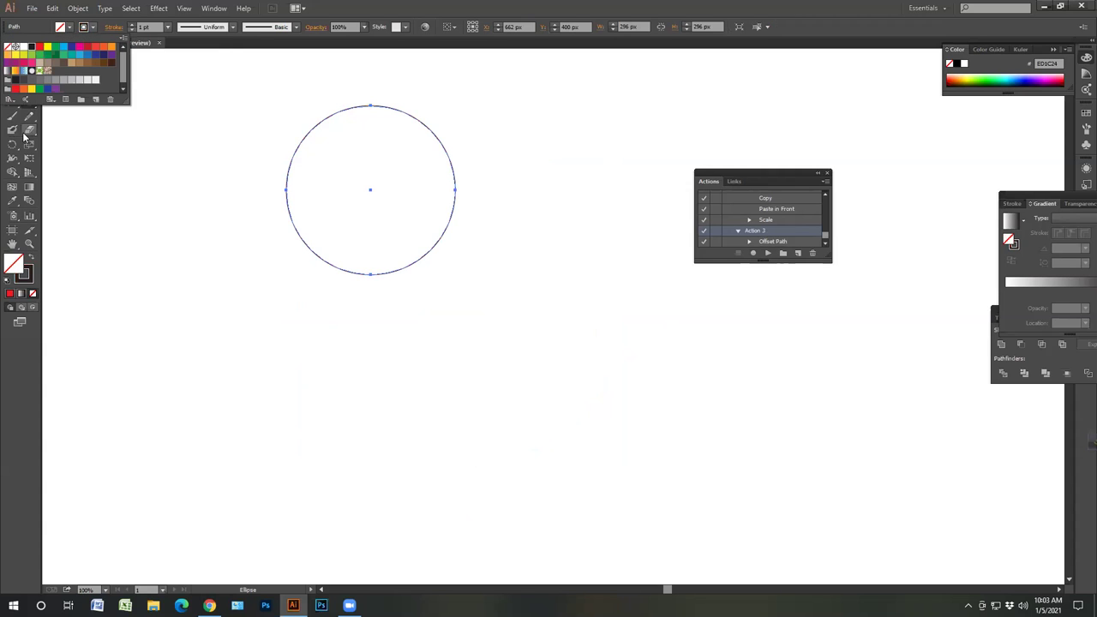
pyautogui.click(12, 60)
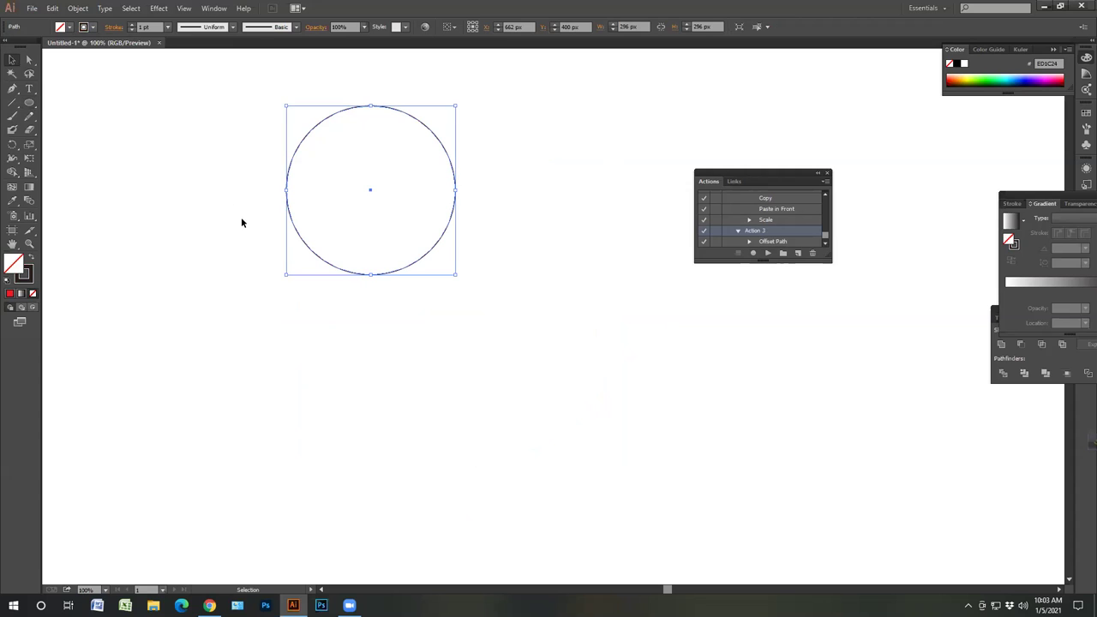
# - Record a new action in the Default Actions set that offsets the circle's path by -10 px, and stop the recording
pyautogui.click(796, 254)
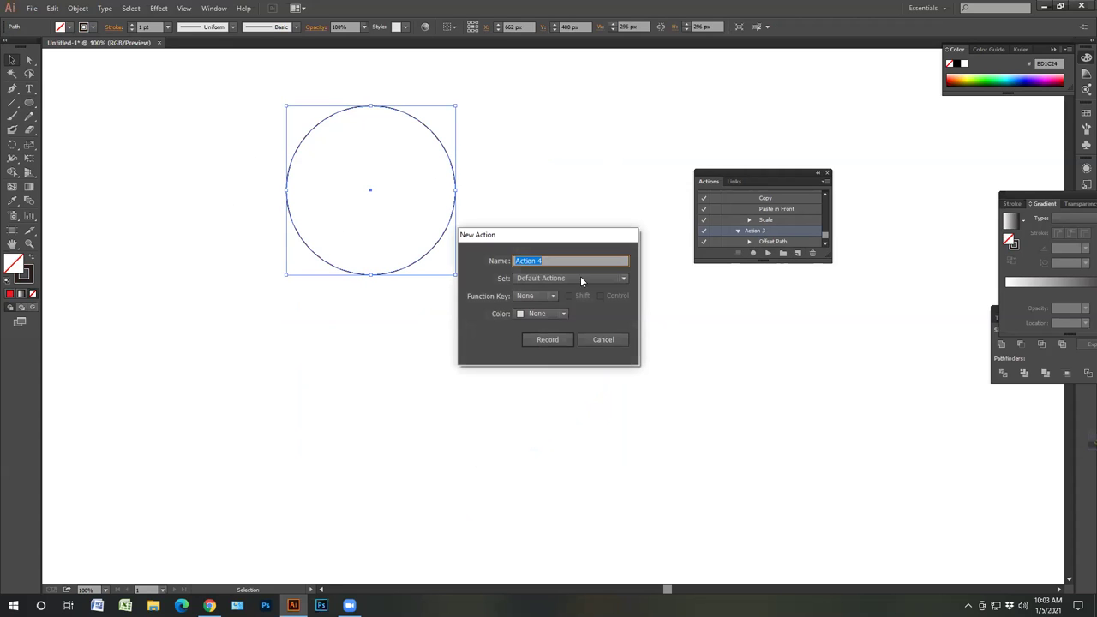
pyautogui.click(546, 340)
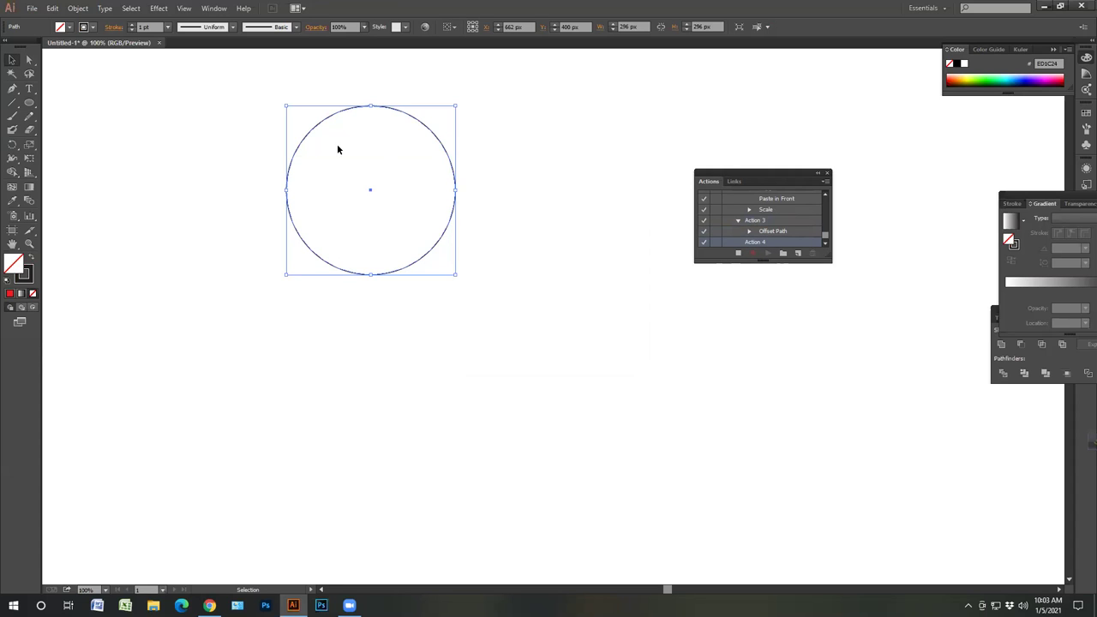
pyautogui.click(78, 7)
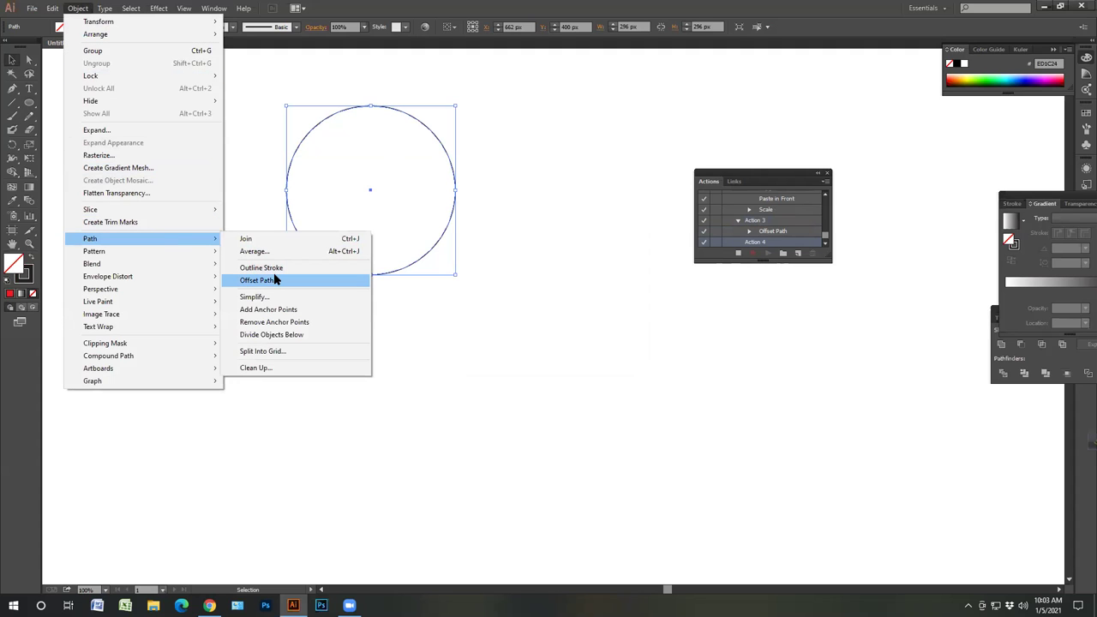
pyautogui.click(275, 279)
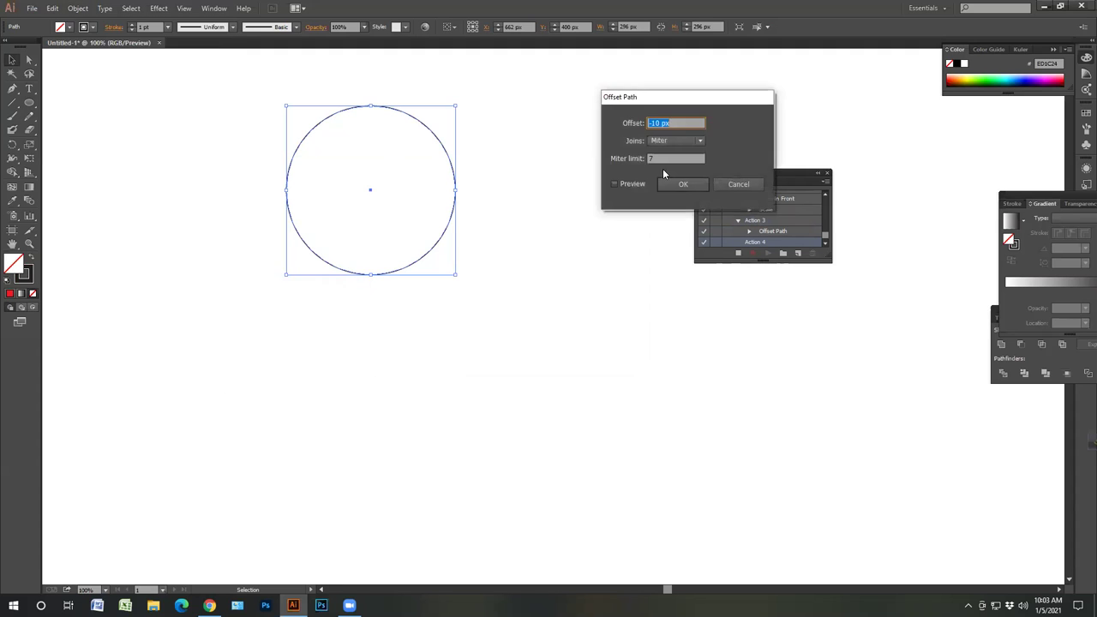
pyautogui.click(613, 184)
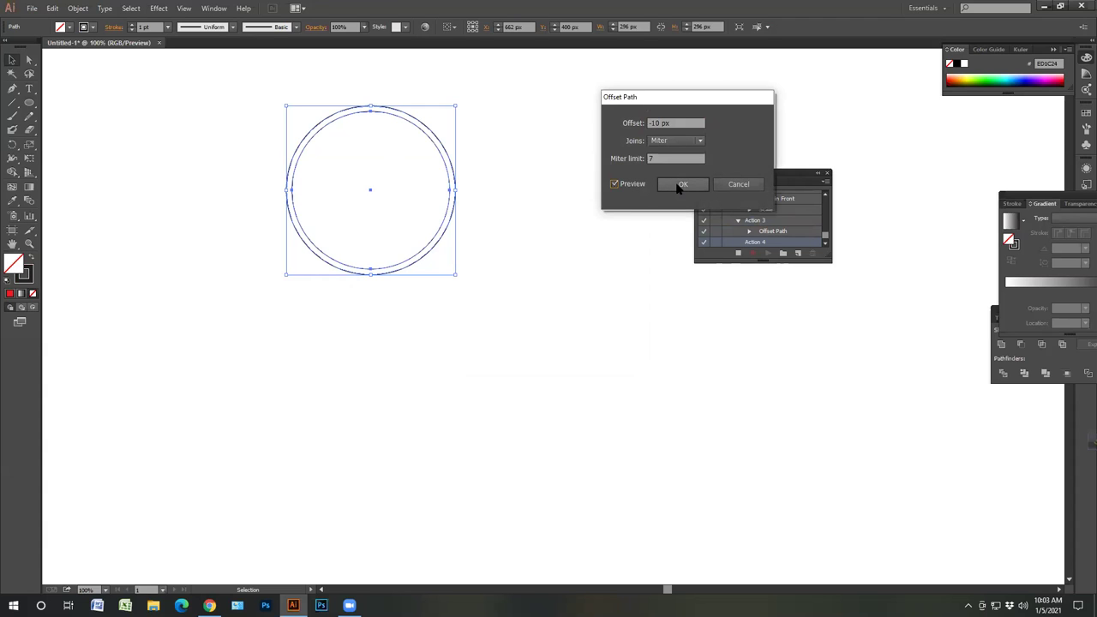
pyautogui.click(676, 187)
pyautogui.click(741, 255)
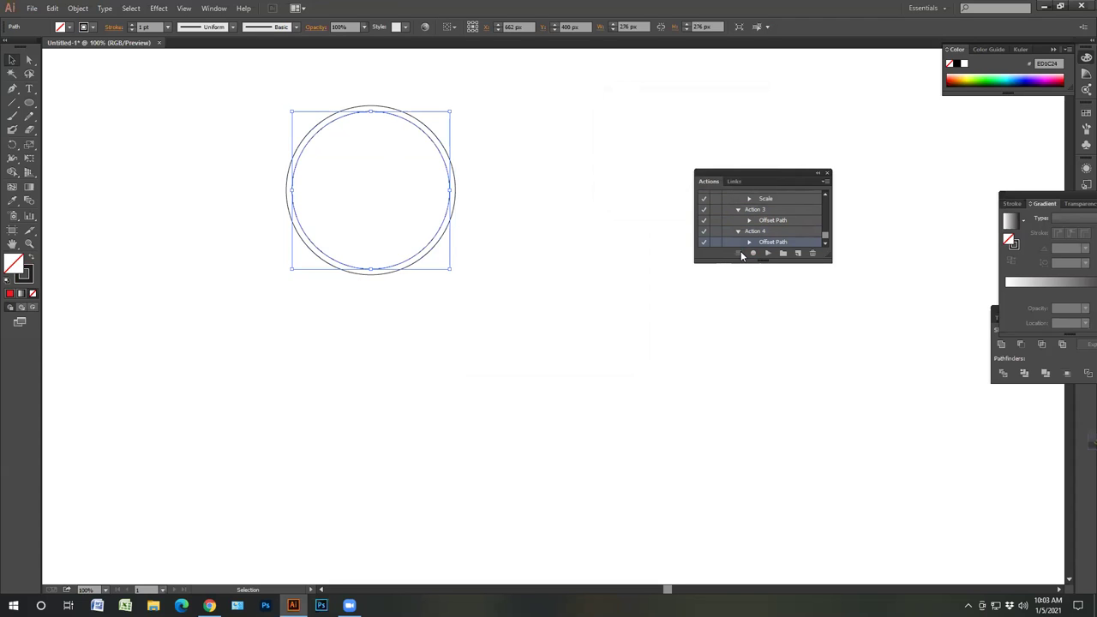
# - Replay the recorded offset action on the inner circle until there are seven concentric circles, and close the Actions panel
pyautogui.click(768, 253)
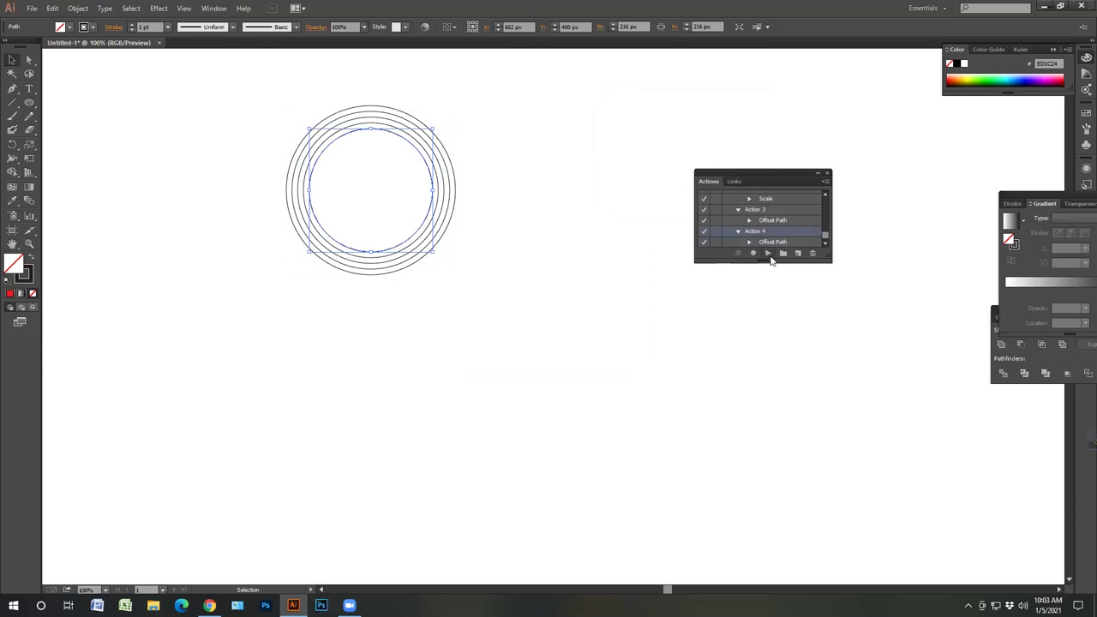
pyautogui.click(769, 255)
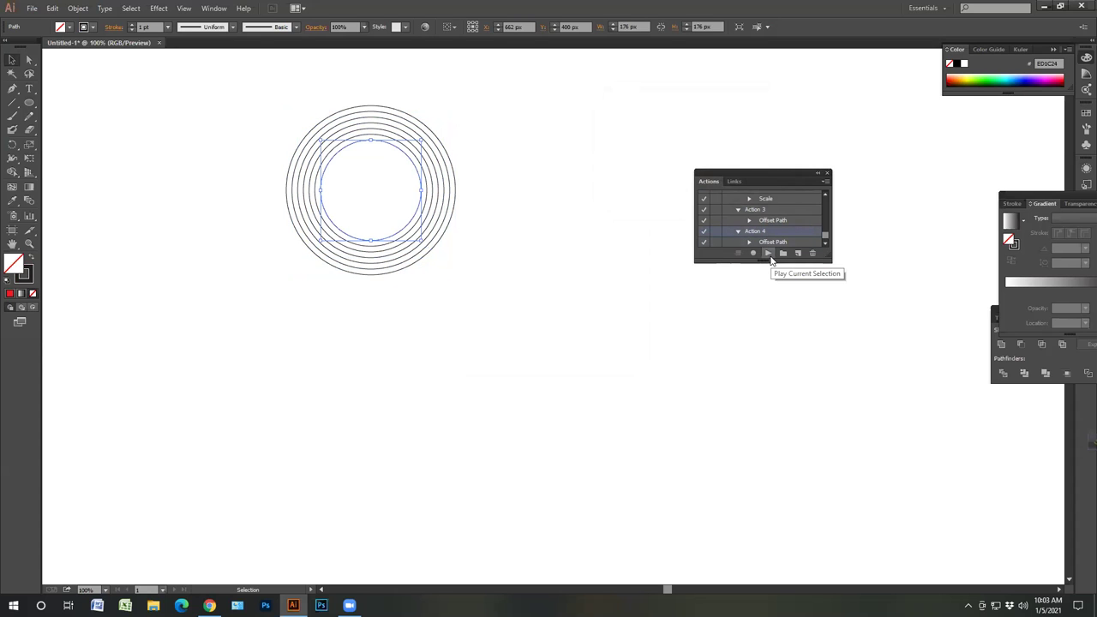
pyautogui.click(827, 173)
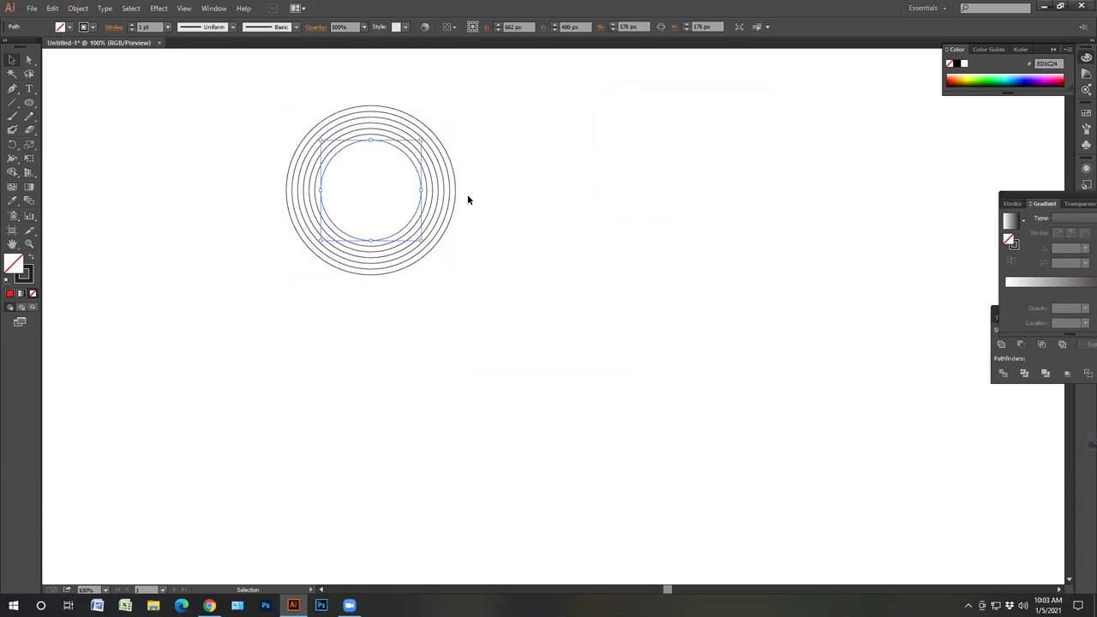
# - Align all seven concentric circles to their left edges
pyautogui.hotkey('ctrl', '=')
pyautogui.moveTo(629, 295); pyautogui.dragTo(724, 389)
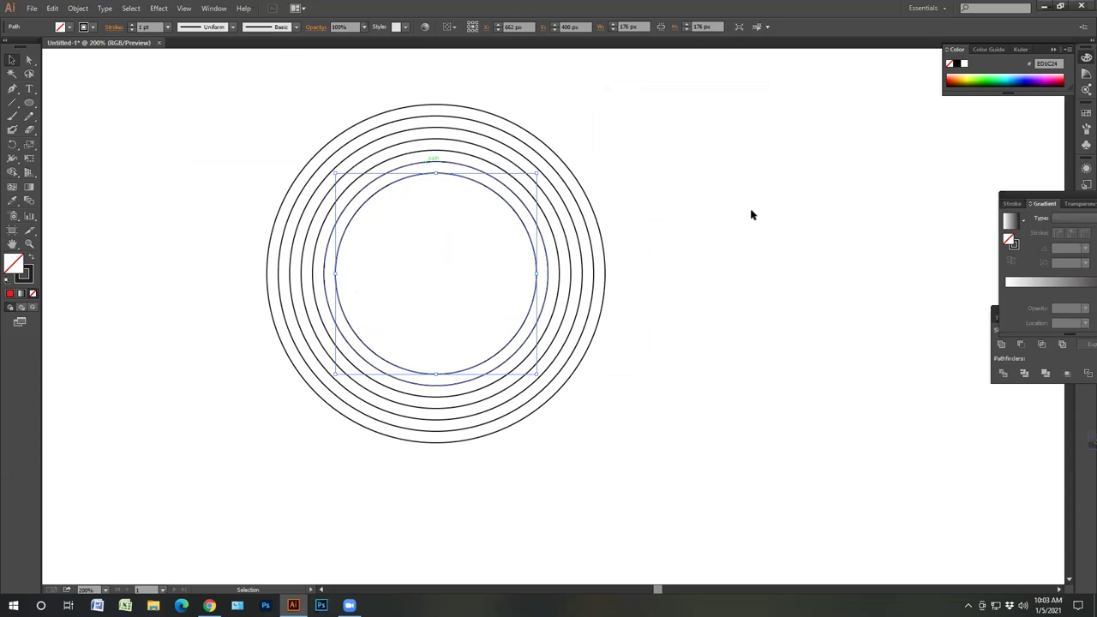
pyautogui.click(684, 192)
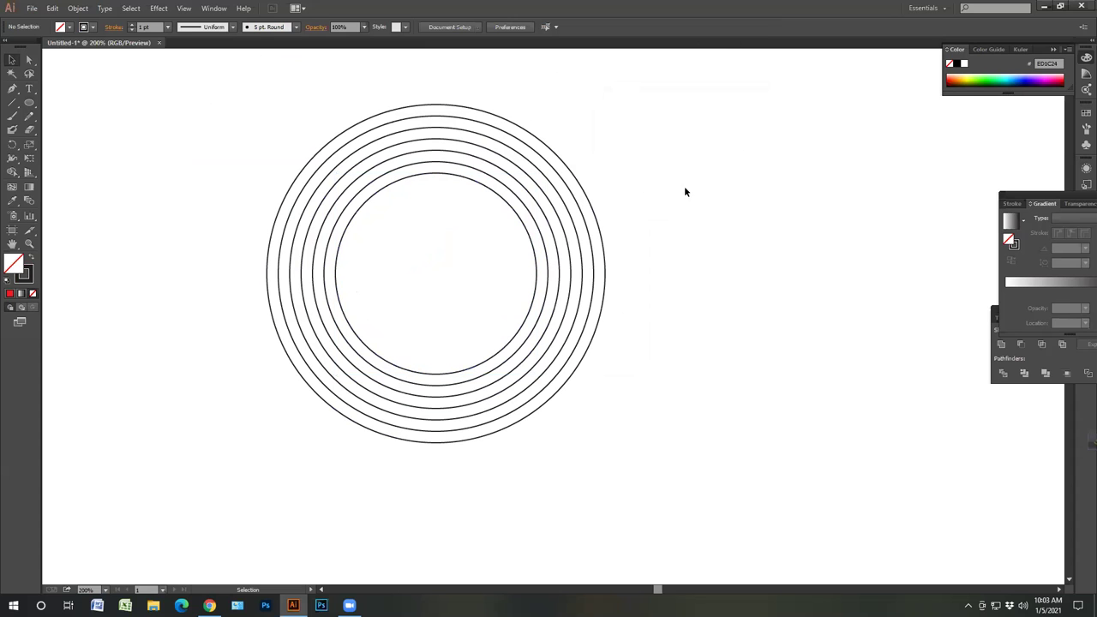
pyautogui.moveTo(467, 96); pyautogui.dragTo(257, 326)
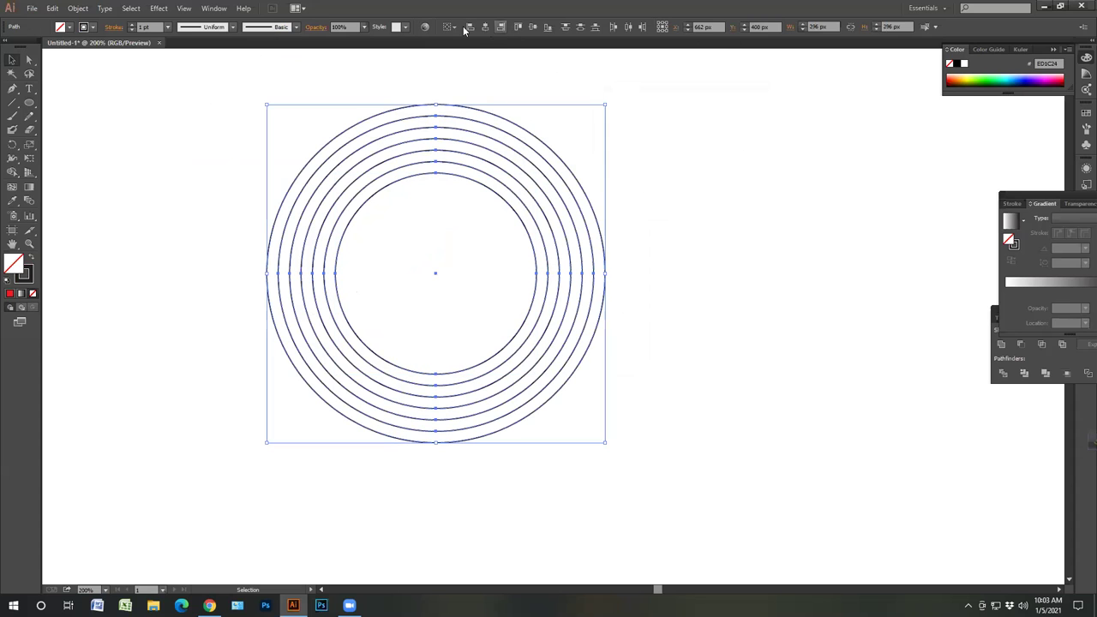
pyautogui.click(470, 27)
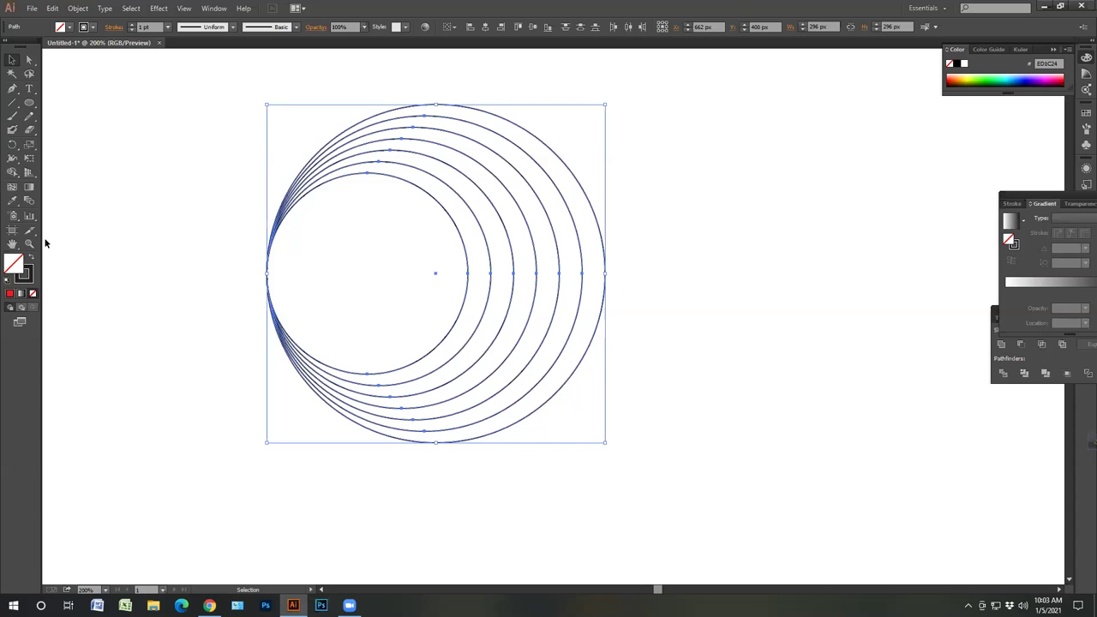
# - Fill the first, third and fifth crescents from the outside with black using the Shape Builder tool
pyautogui.click(12, 169)
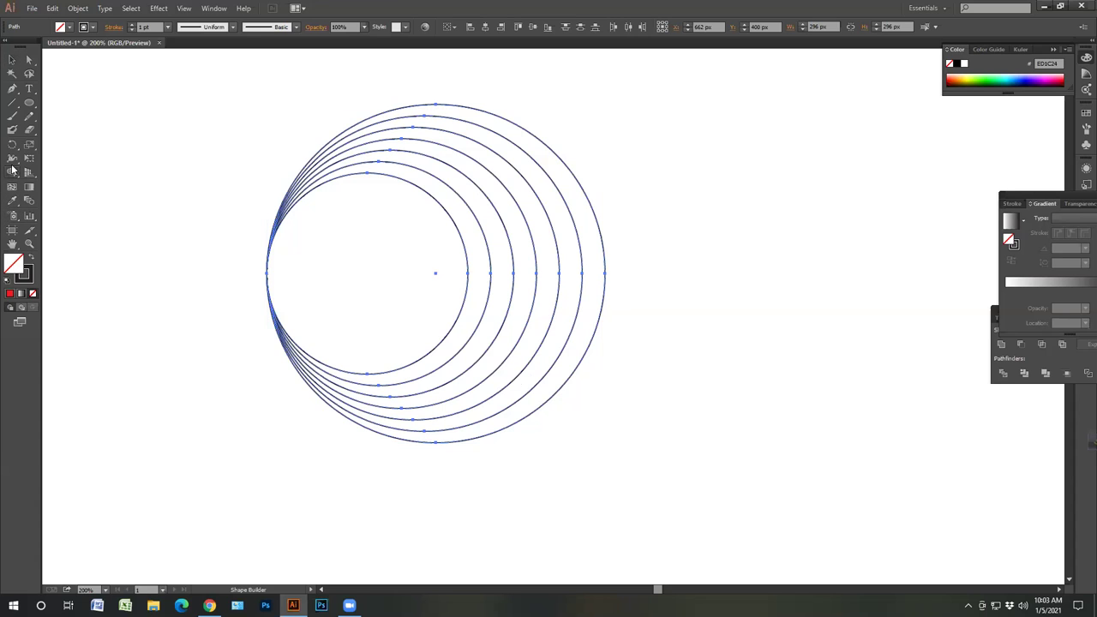
pyautogui.click(12, 170)
pyautogui.click(63, 171)
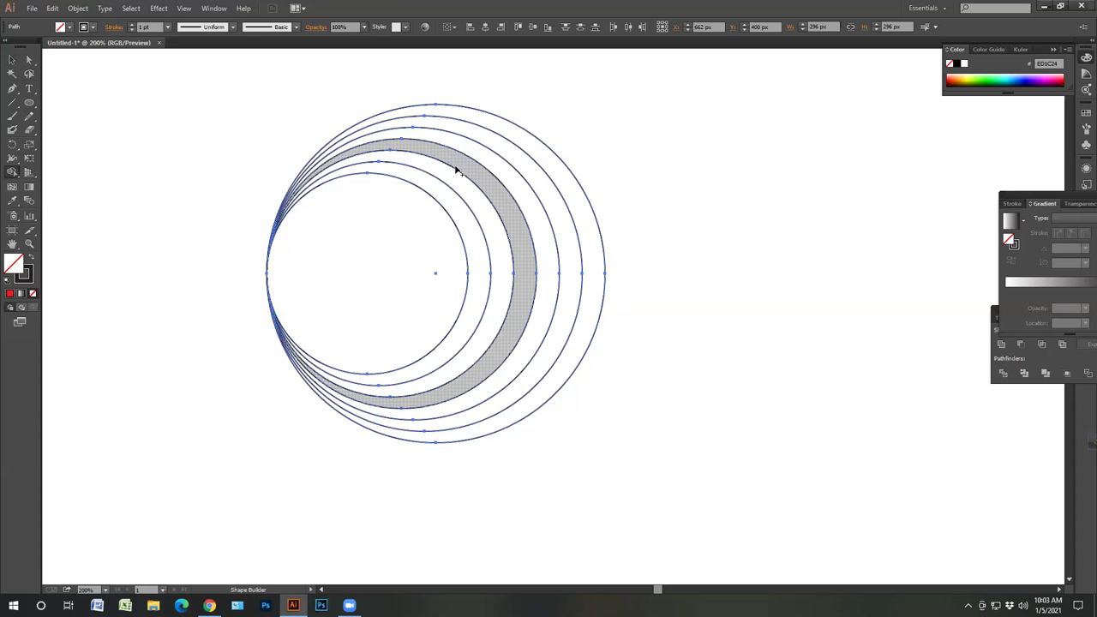
pyautogui.click(568, 189)
pyautogui.press('v')
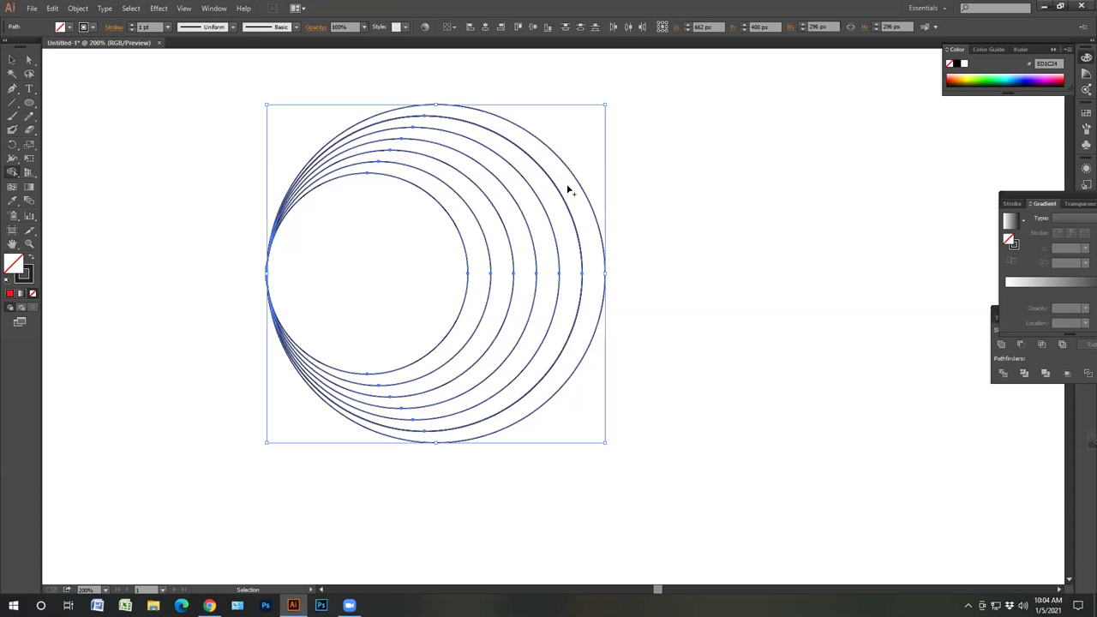
pyautogui.hotkey('shift', 'm')
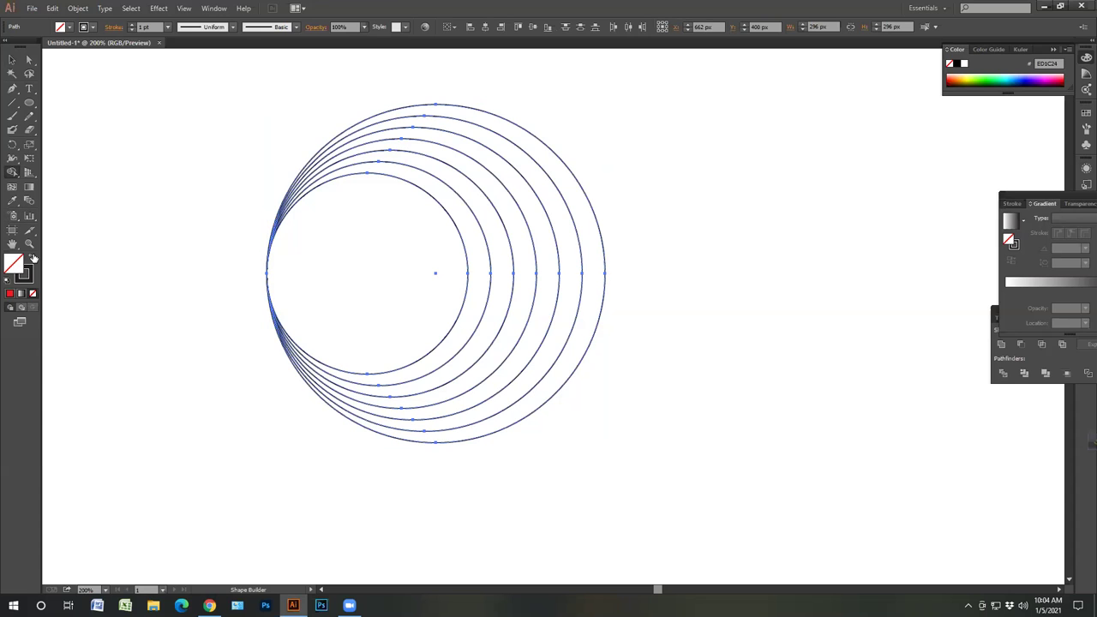
pyautogui.click(69, 28)
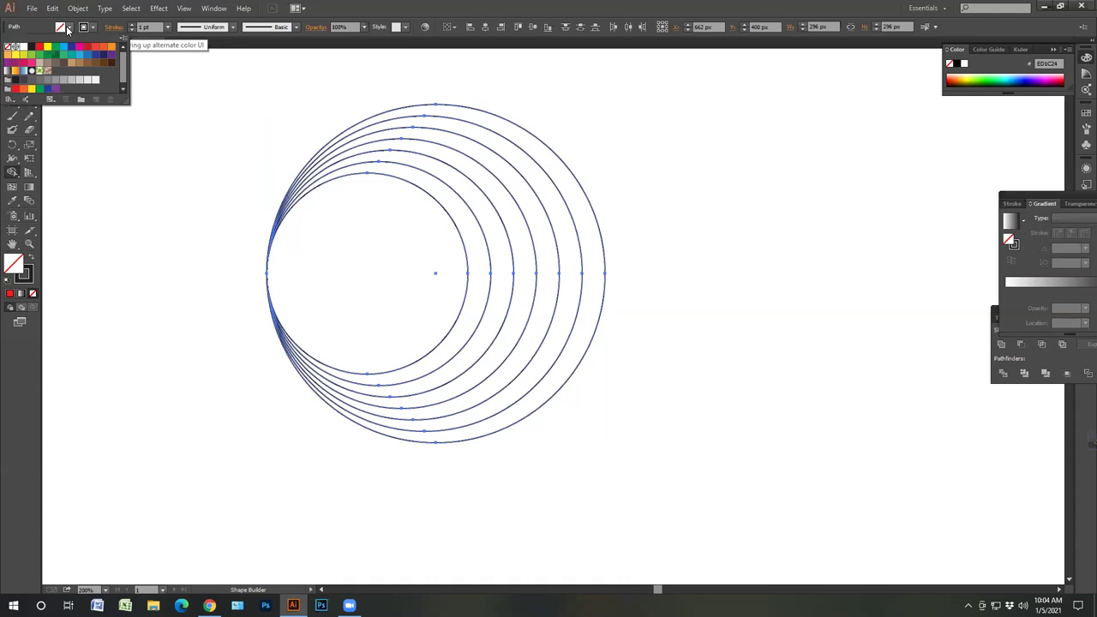
pyautogui.click(564, 197)
pyautogui.click(534, 206)
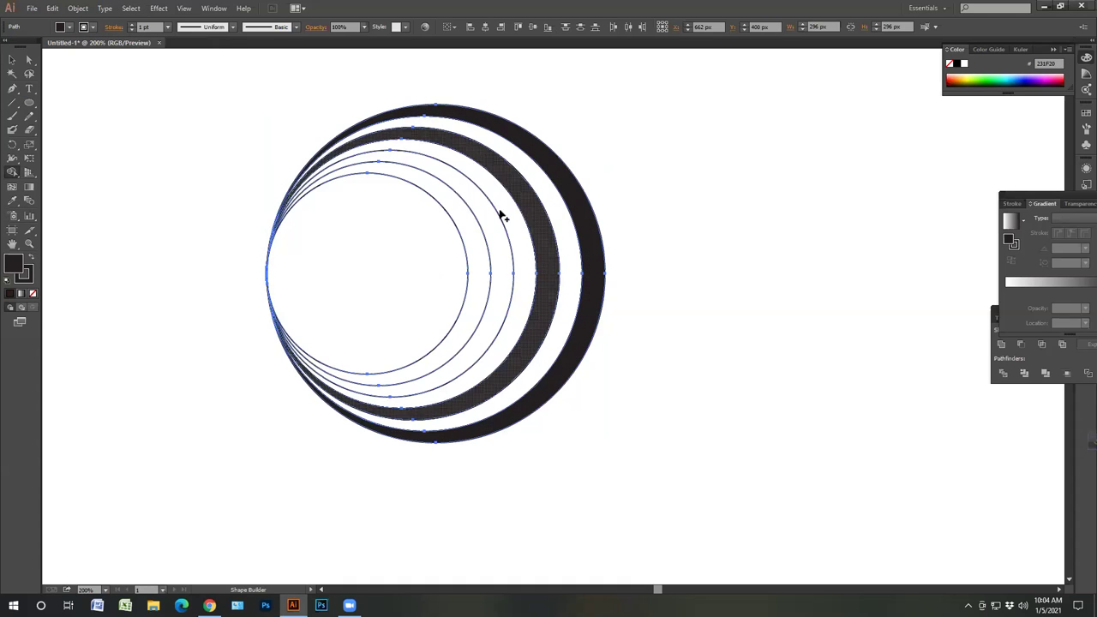
pyautogui.click(490, 222)
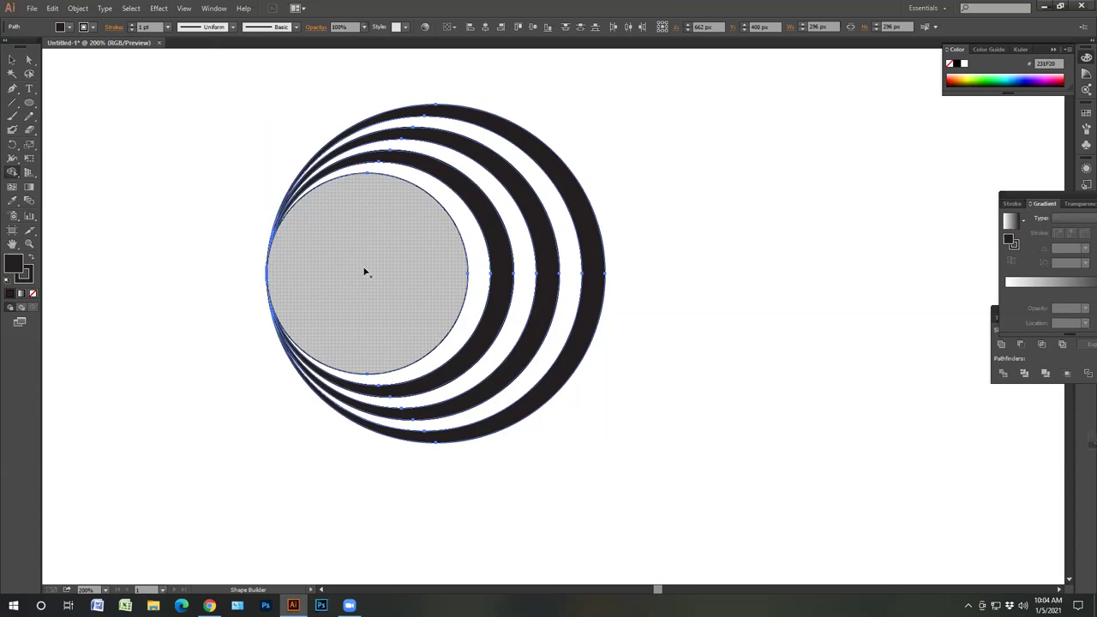
# - Delete the unfilled innermost circle outline
pyautogui.click(13, 62)
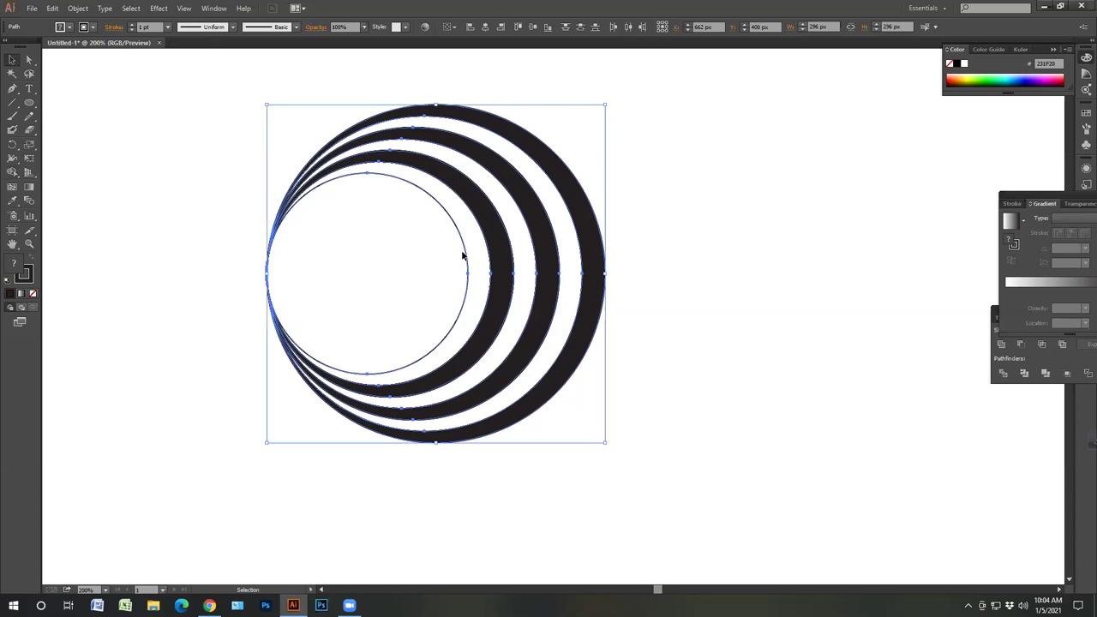
pyautogui.click(186, 230)
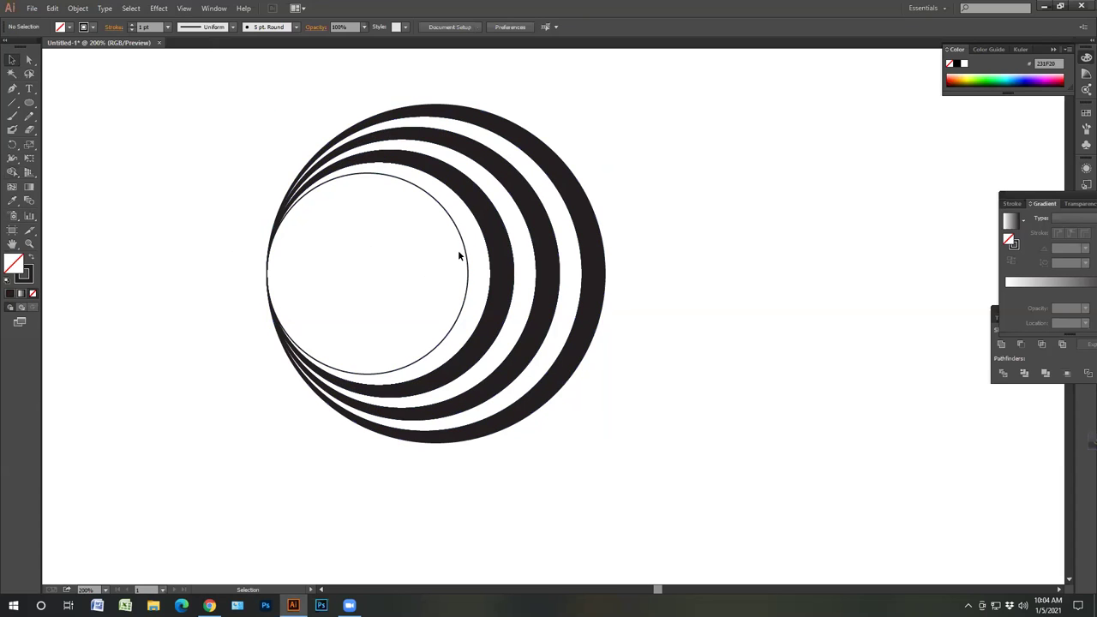
pyautogui.click(465, 257)
pyautogui.press('Delete')
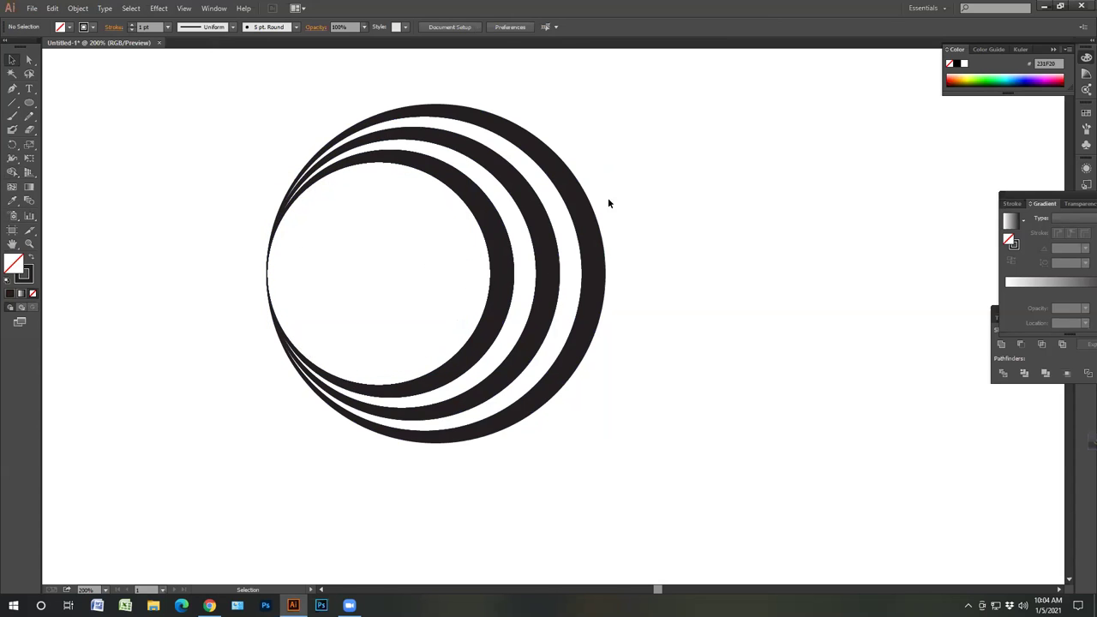
# - Group the three black crescents
pyautogui.moveTo(649, 179); pyautogui.dragTo(471, 305)
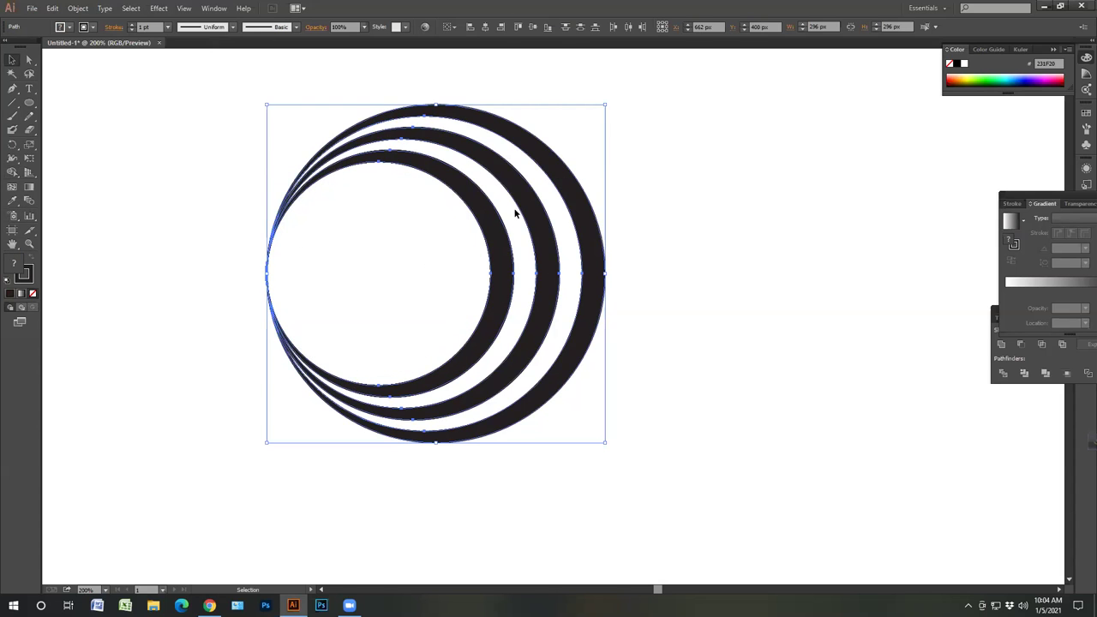
pyautogui.rightClick(517, 210)
pyautogui.click(567, 263)
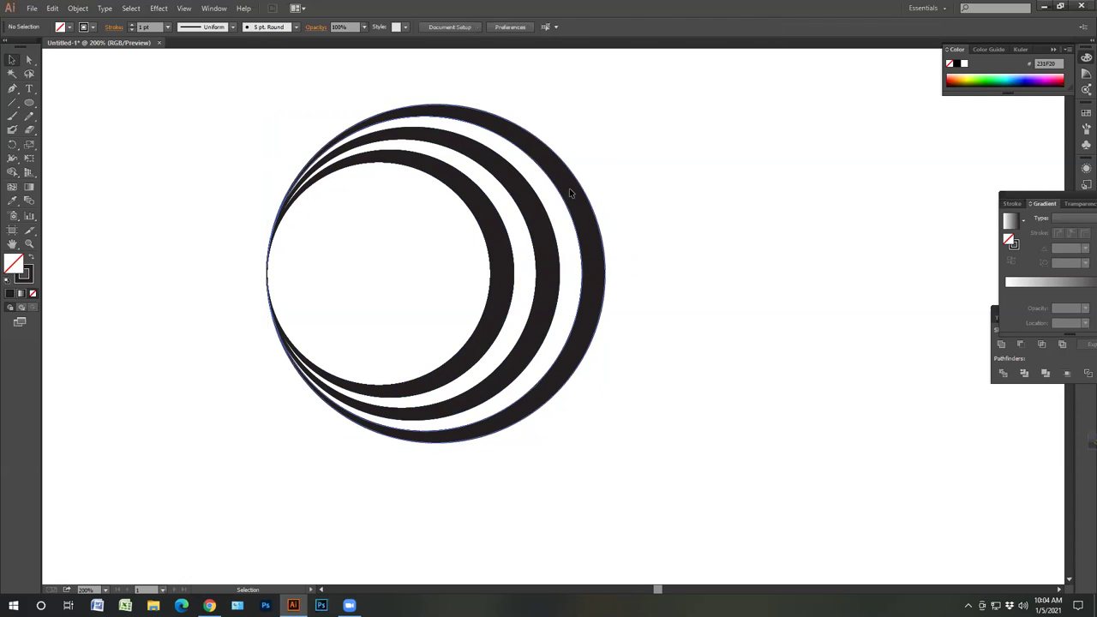
# - Rotate an in-place copy of the crescent group 180 degrees and remove the copy's stroke
pyautogui.press('ctrl')
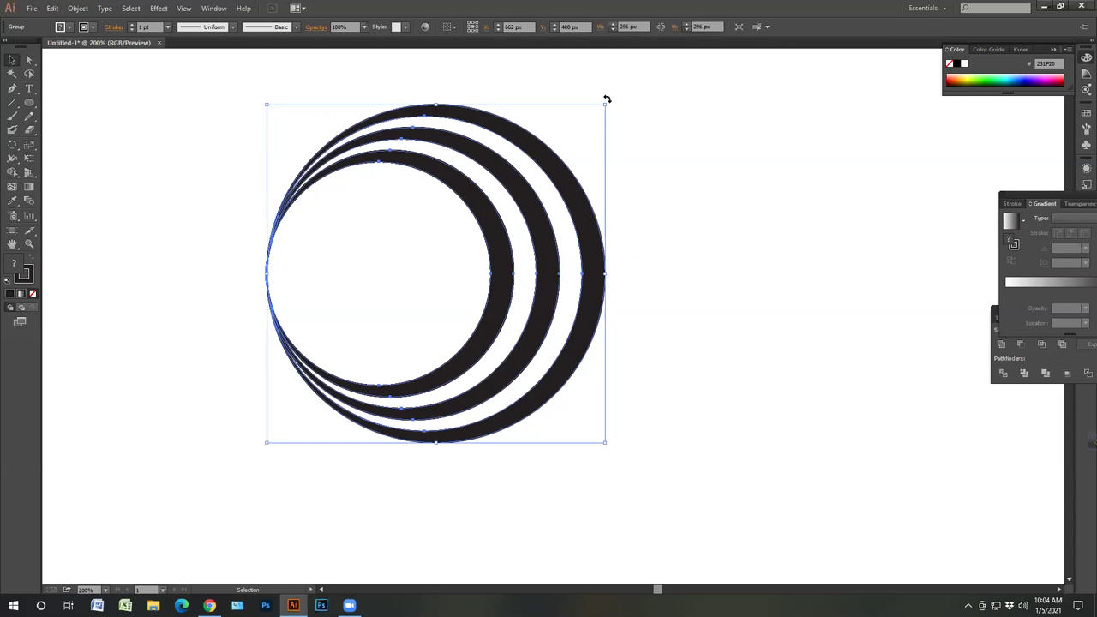
pyautogui.hotkey('ctrl', 'shift')
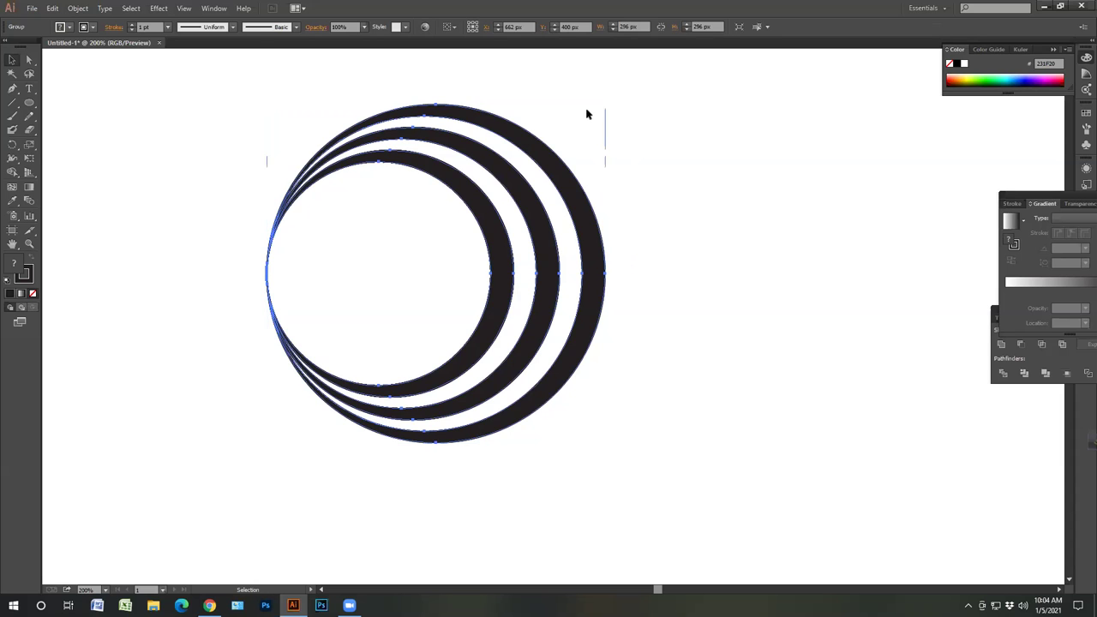
pyautogui.moveTo(606, 101); pyautogui.dragTo(311, 423)
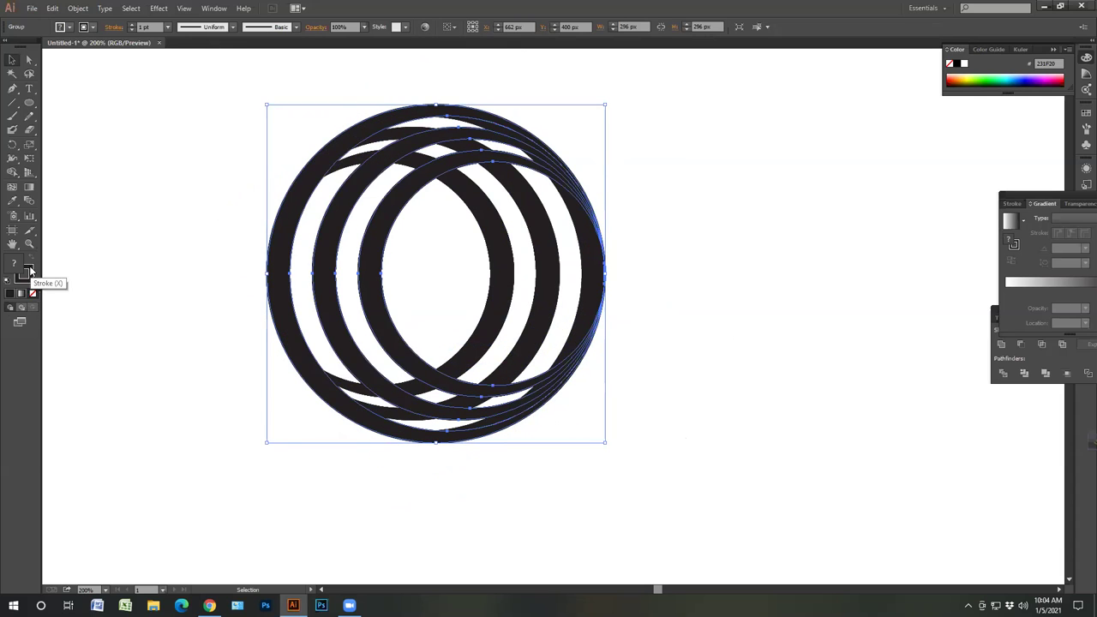
pyautogui.click(33, 292)
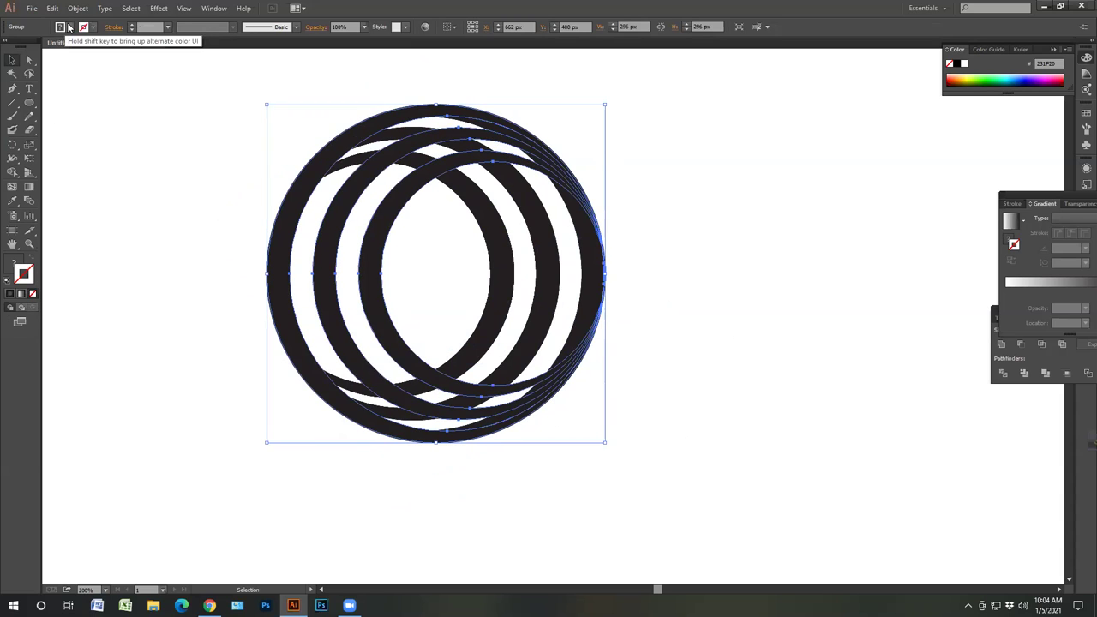
# - Try to fill the whole rotated crescent group with red, and undo the fill
pyautogui.click(68, 26)
pyautogui.click(40, 48)
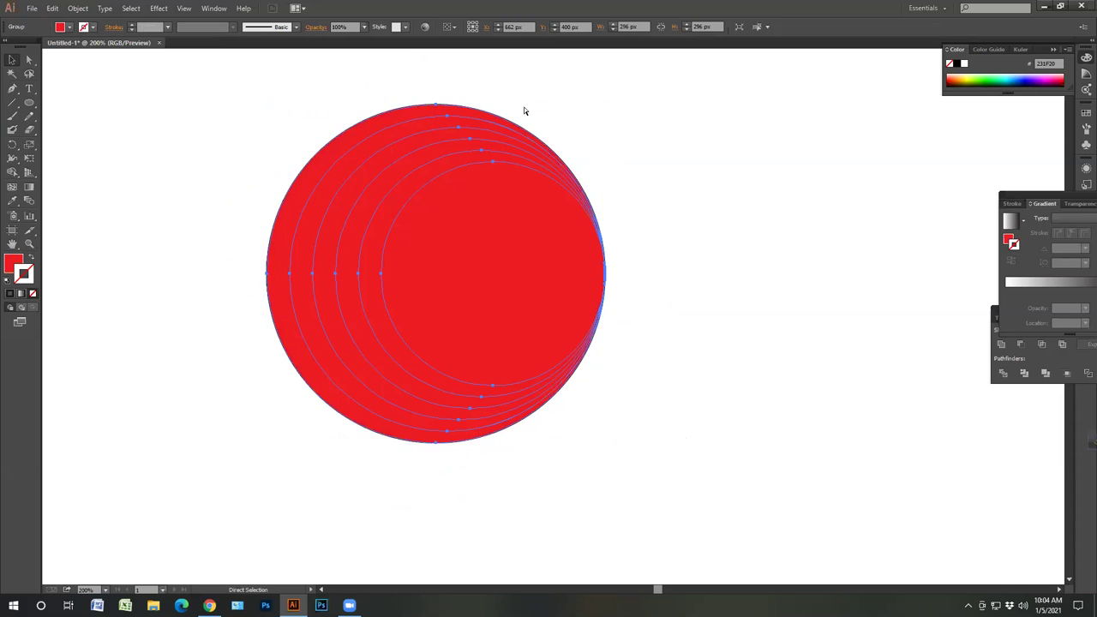
pyautogui.hotkey('ctrl', 'z')
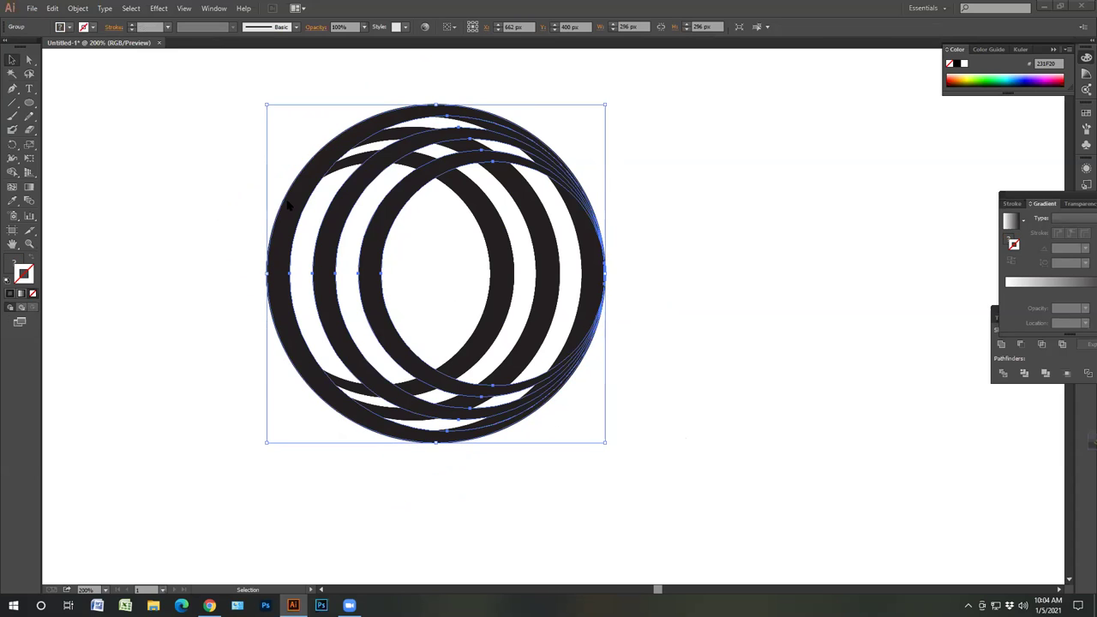
pyautogui.click(70, 27)
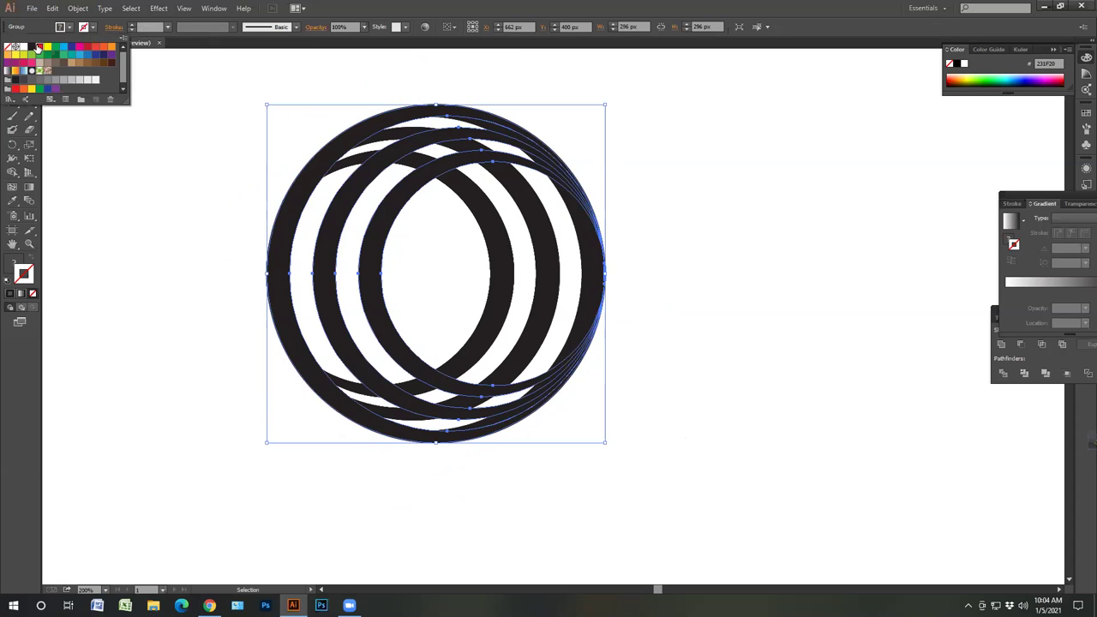
pyautogui.click(38, 48)
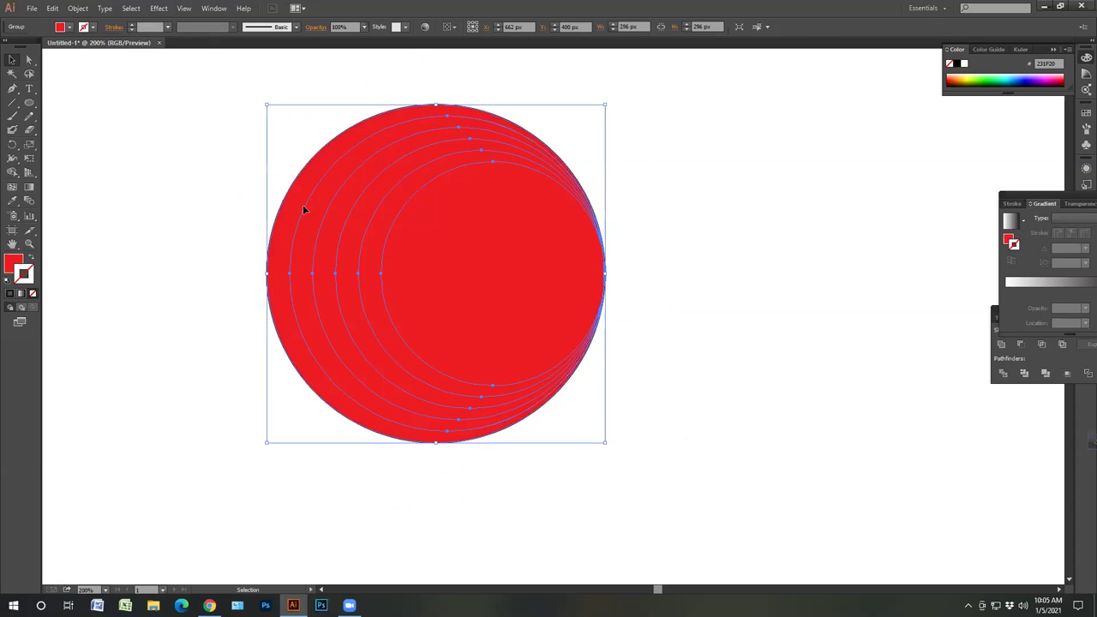
pyautogui.press('/')
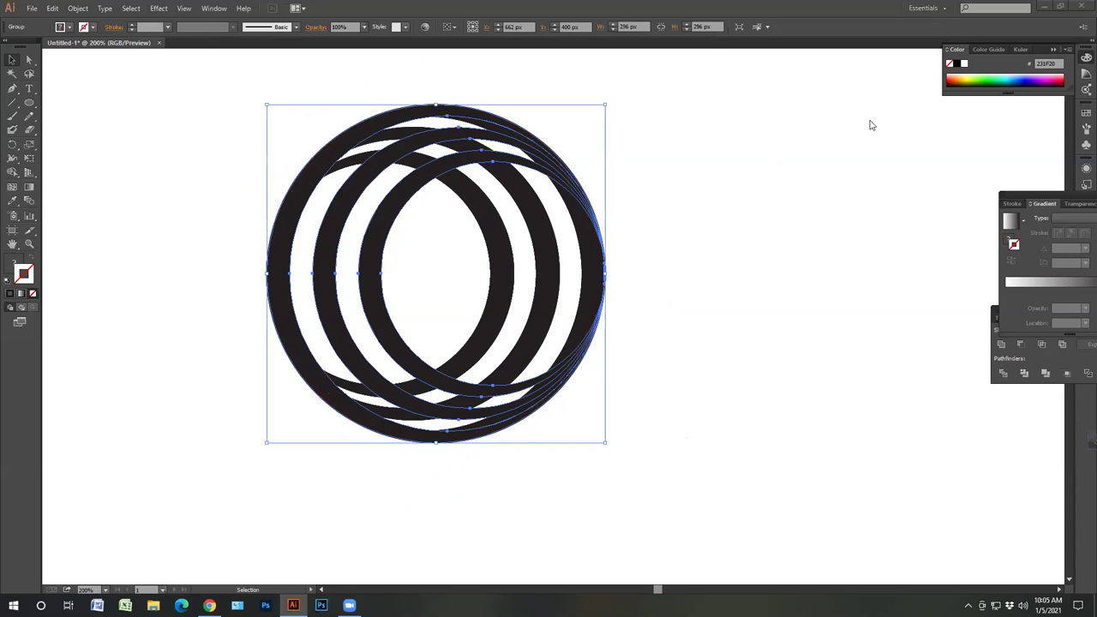
# - Ungroup the rotated crescent copy and clear the selection
pyautogui.hotkey('ctrl', 'shift', 'o')
pyautogui.rightClick(356, 151)
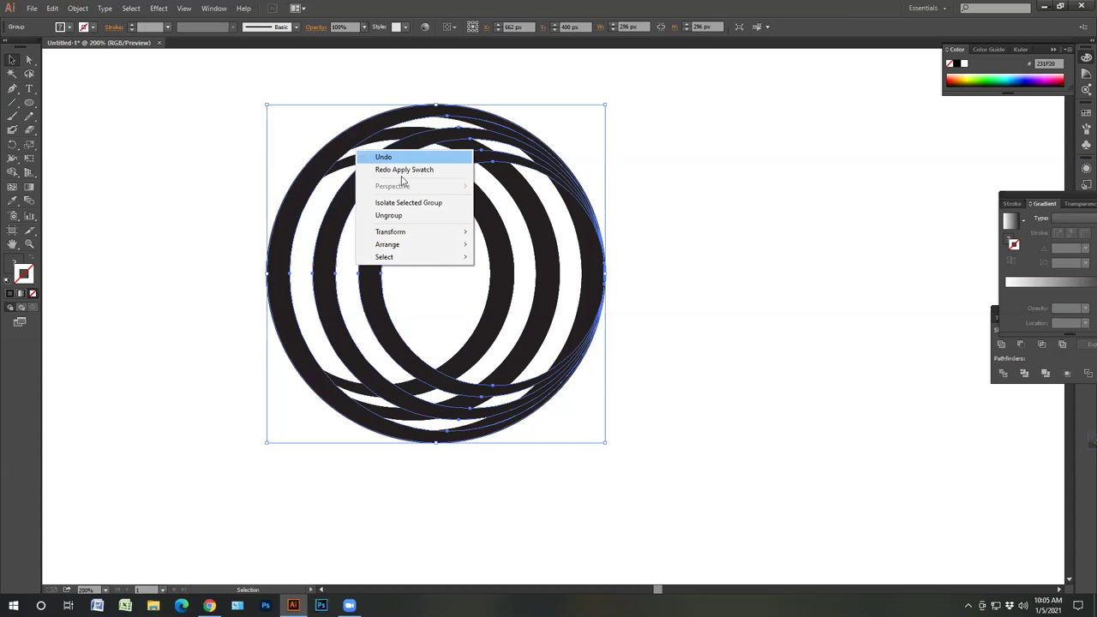
pyautogui.click(402, 215)
pyautogui.click(245, 202)
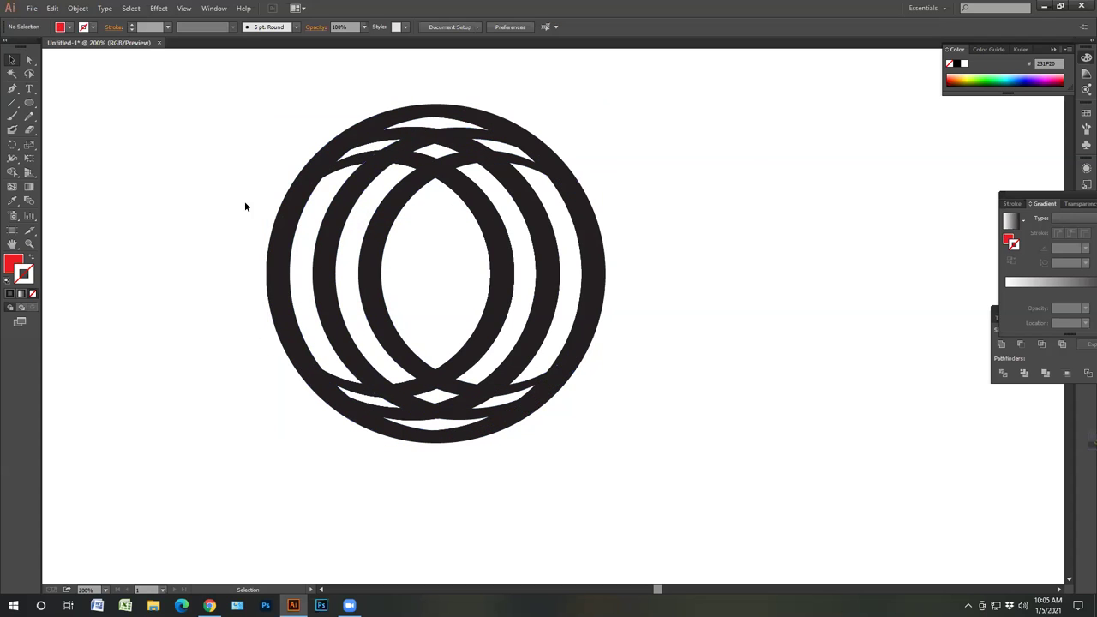
# - Fill the outermost crescent of the rotated copy with red using the Shape Builder tool
pyautogui.click(295, 189)
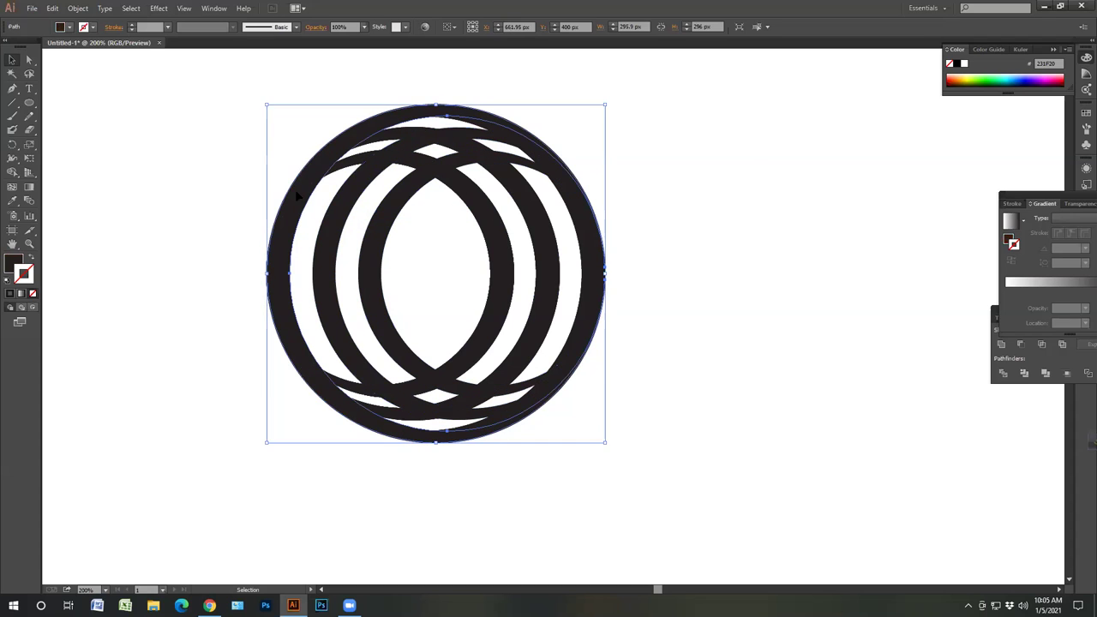
pyautogui.click(12, 172)
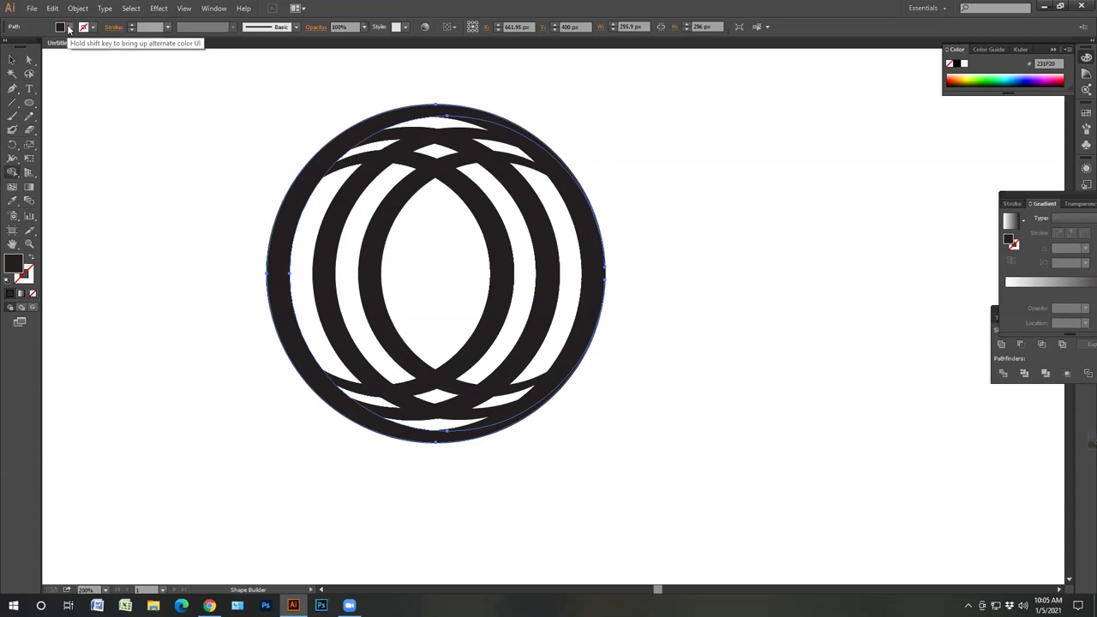
pyautogui.click(67, 27)
pyautogui.click(39, 46)
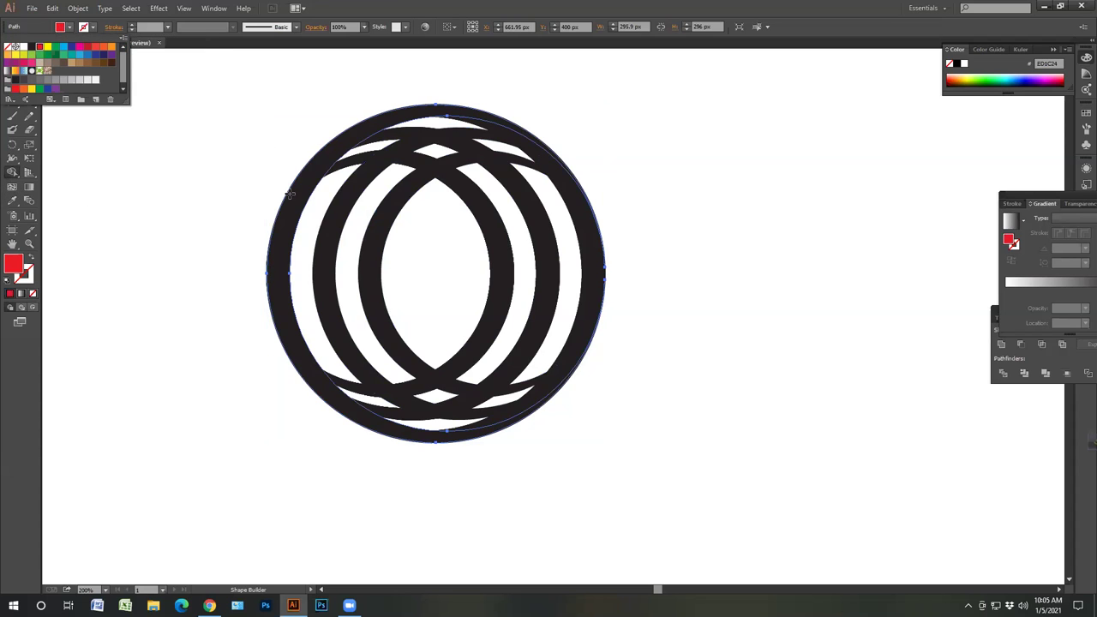
pyautogui.click(291, 194)
pyautogui.click(292, 196)
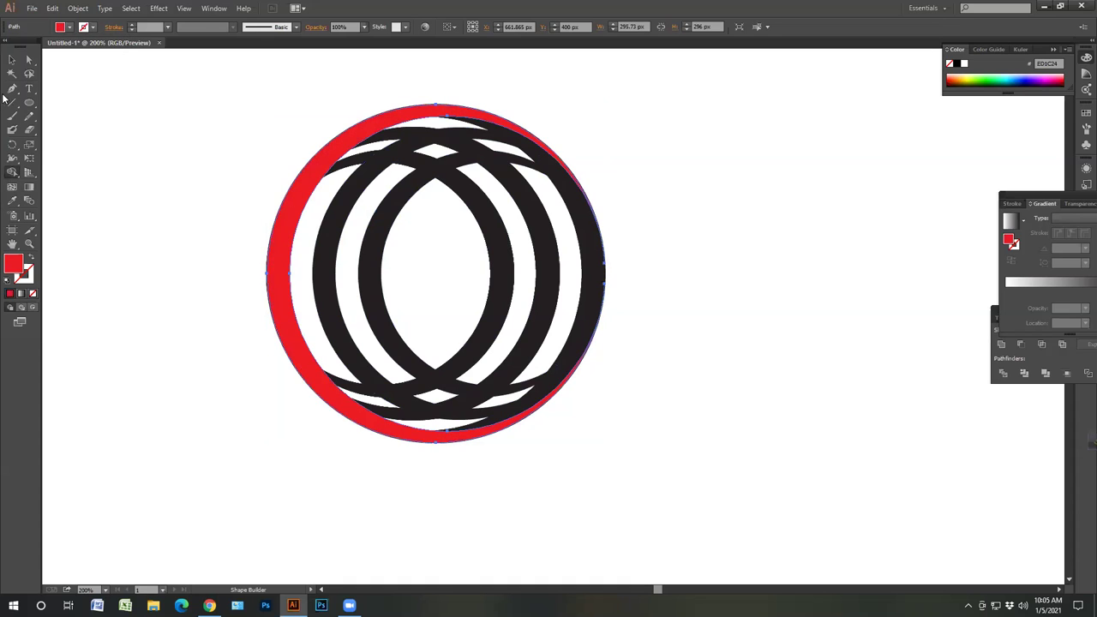
# - Fill the middle crescent of the rotated copy with red (ED1C24)
pyautogui.click(12, 60)
pyautogui.click(317, 200)
pyautogui.click(336, 218)
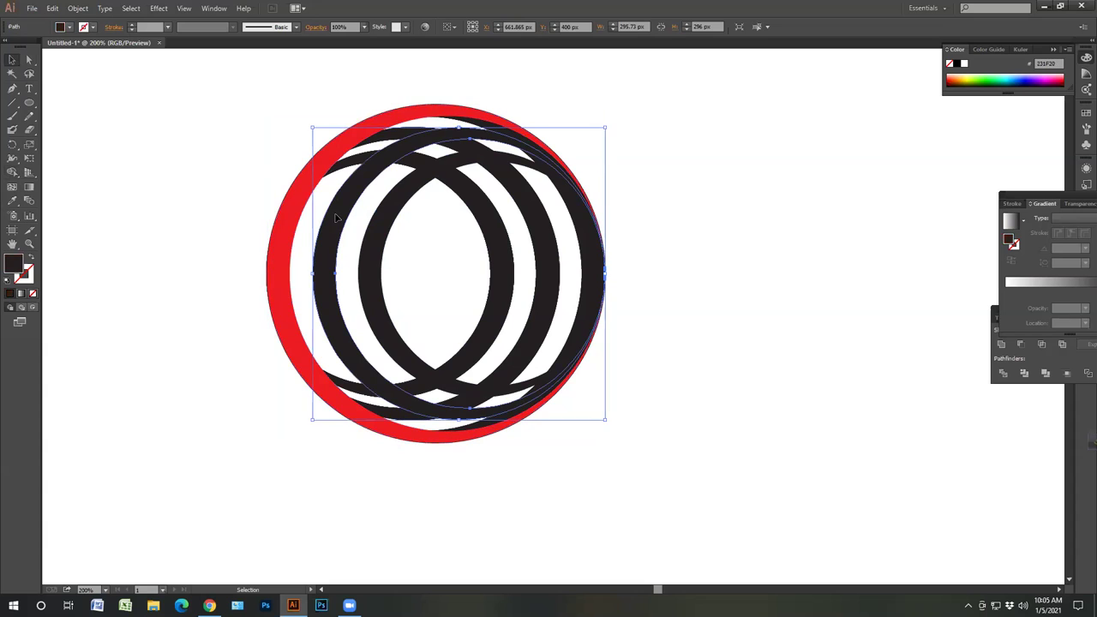
pyautogui.click(69, 27)
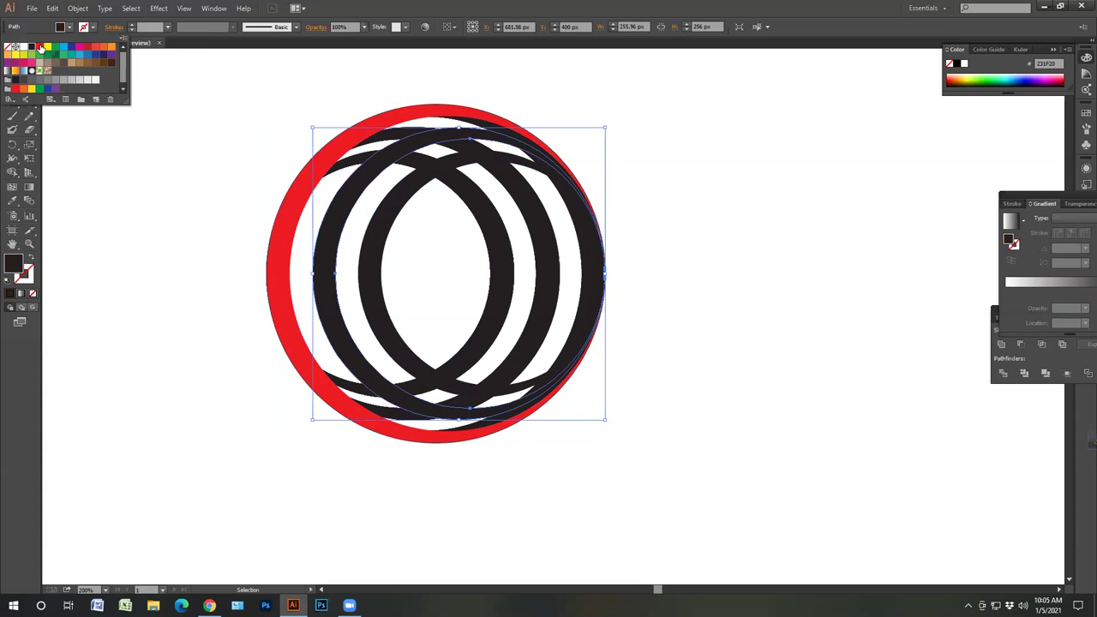
pyautogui.click(40, 46)
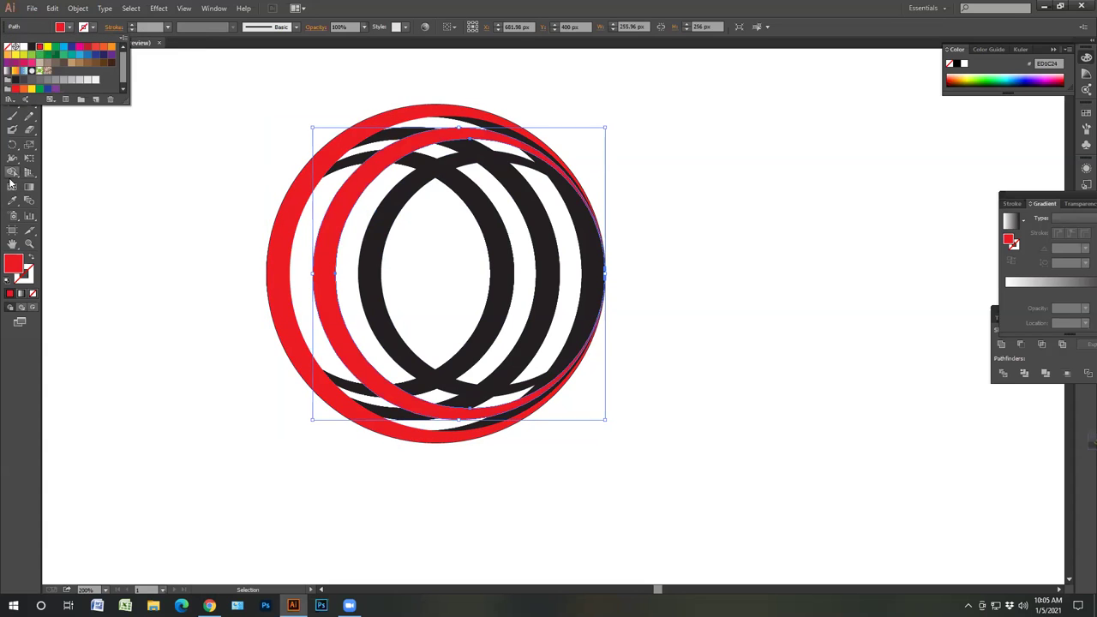
pyautogui.press('Escape')
# - Fill the innermost crescent of the rotated copy with the same red and clear the selection
pyautogui.click(377, 237)
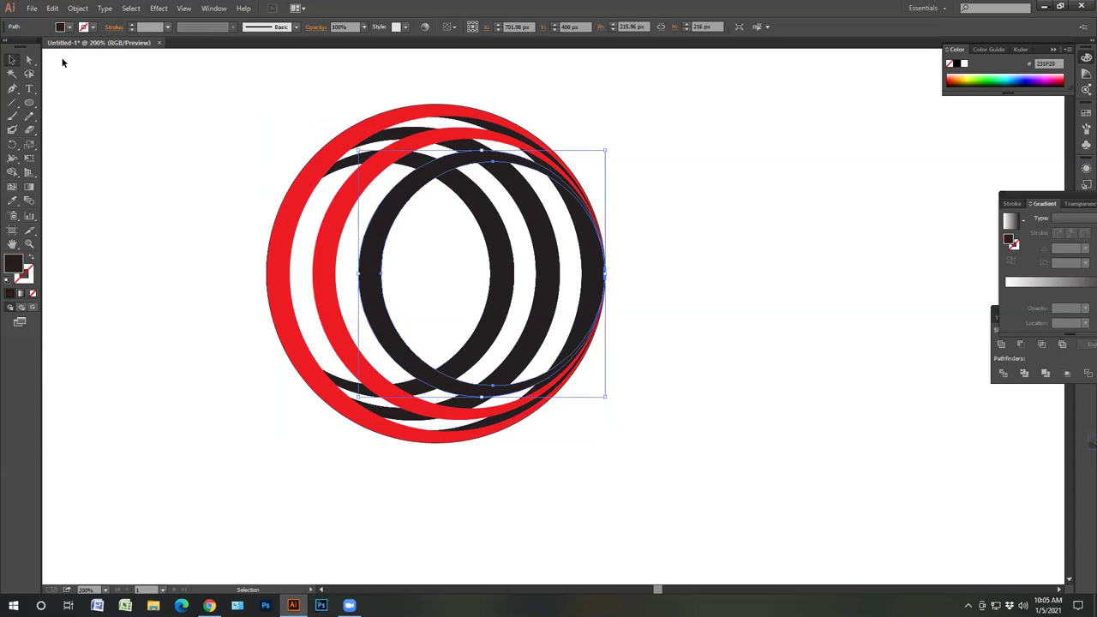
pyautogui.click(68, 26)
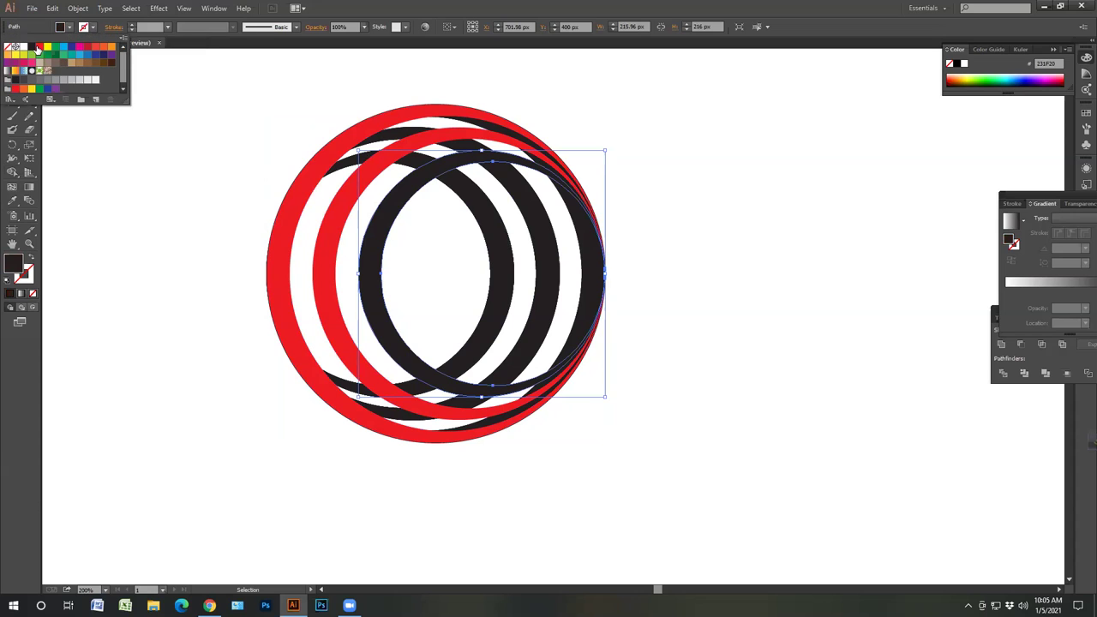
pyautogui.click(37, 49)
pyautogui.press('Escape')
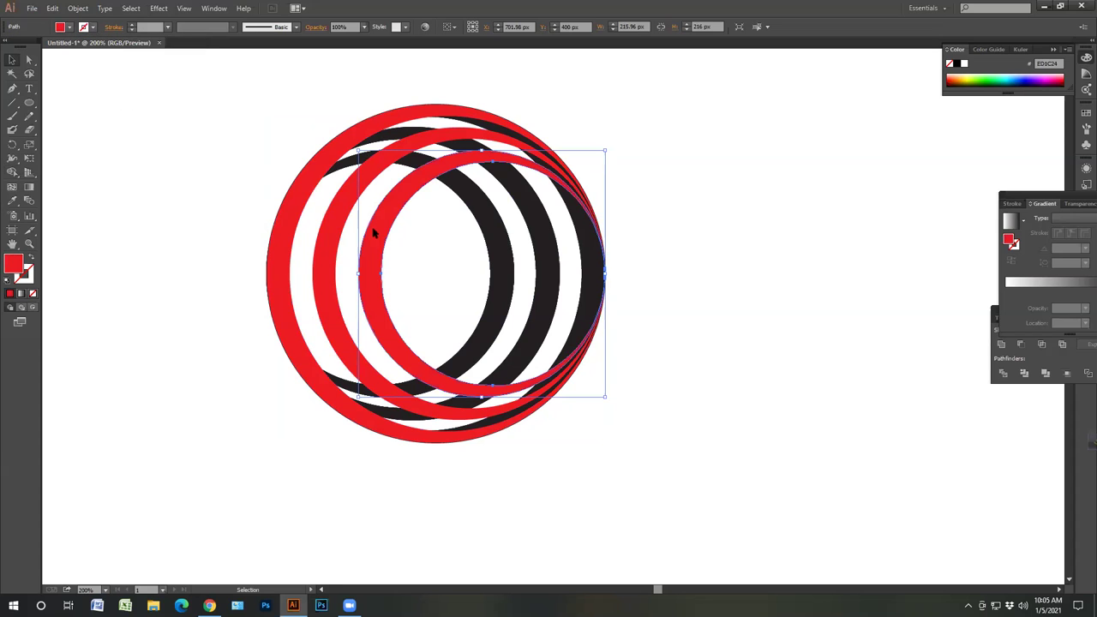
pyautogui.click(221, 149)
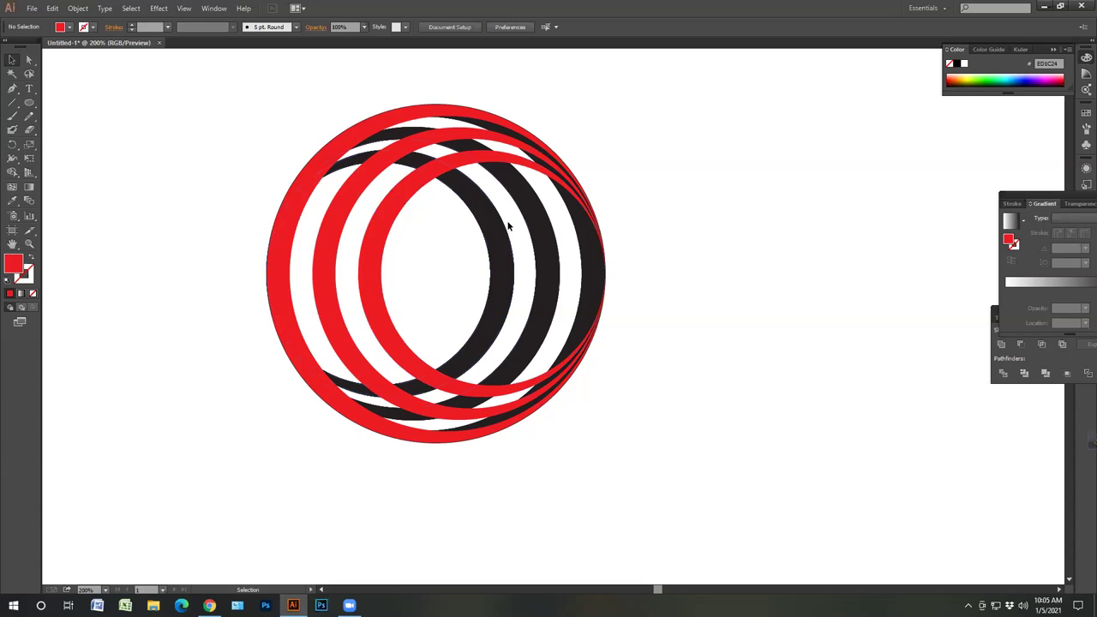
# - Create a 10 px offset path around the innermost red crescent, keeping the miter joins
pyautogui.click(412, 178)
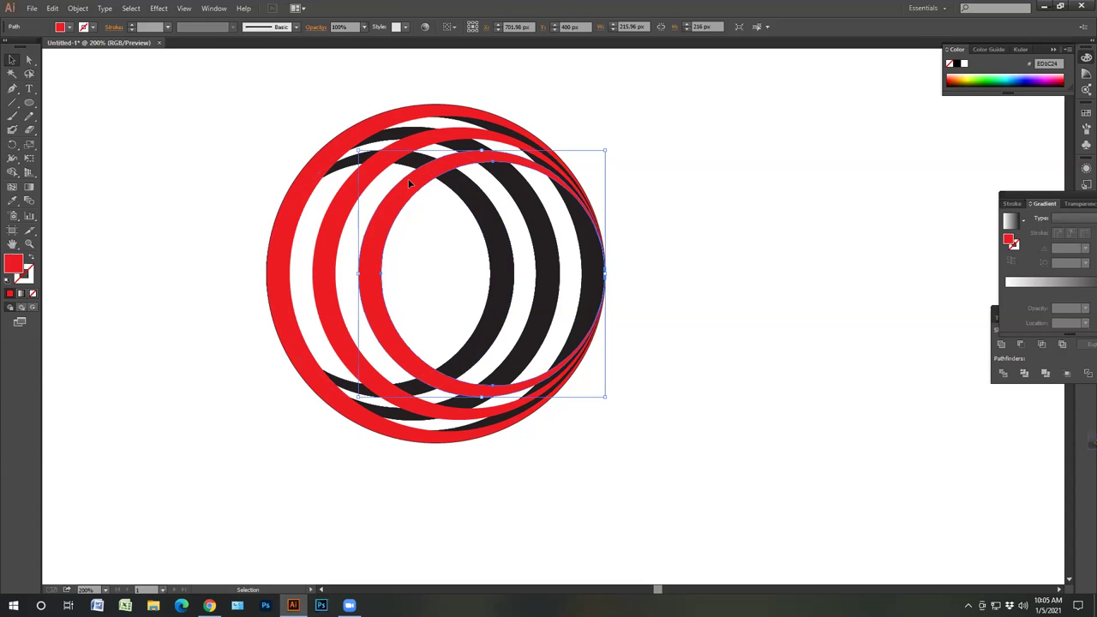
pyautogui.click(77, 8)
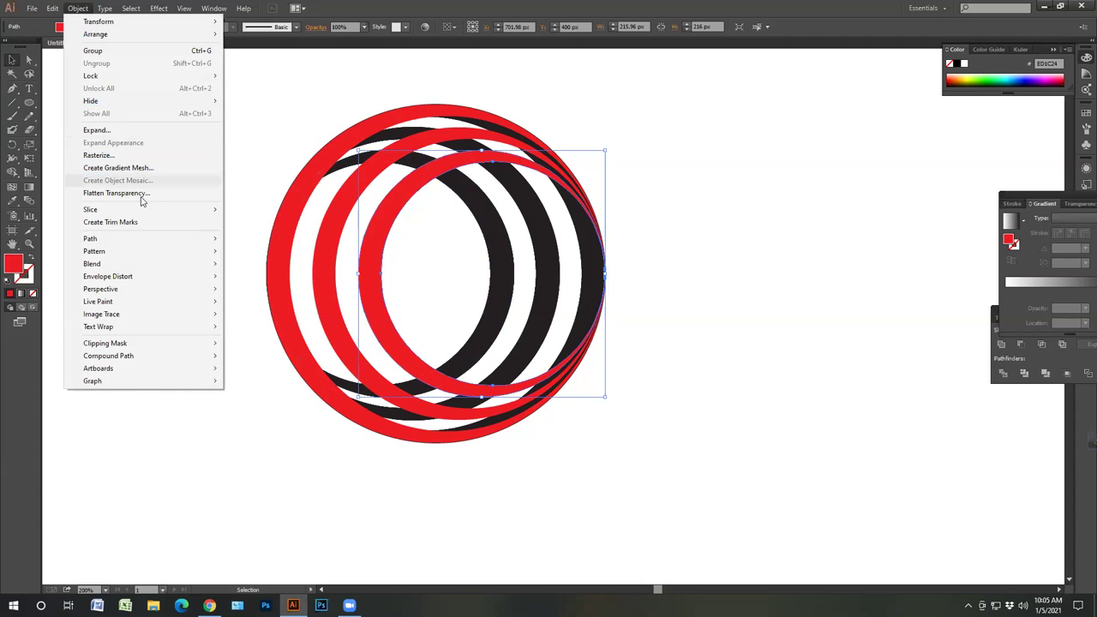
pyautogui.moveTo(171, 239)
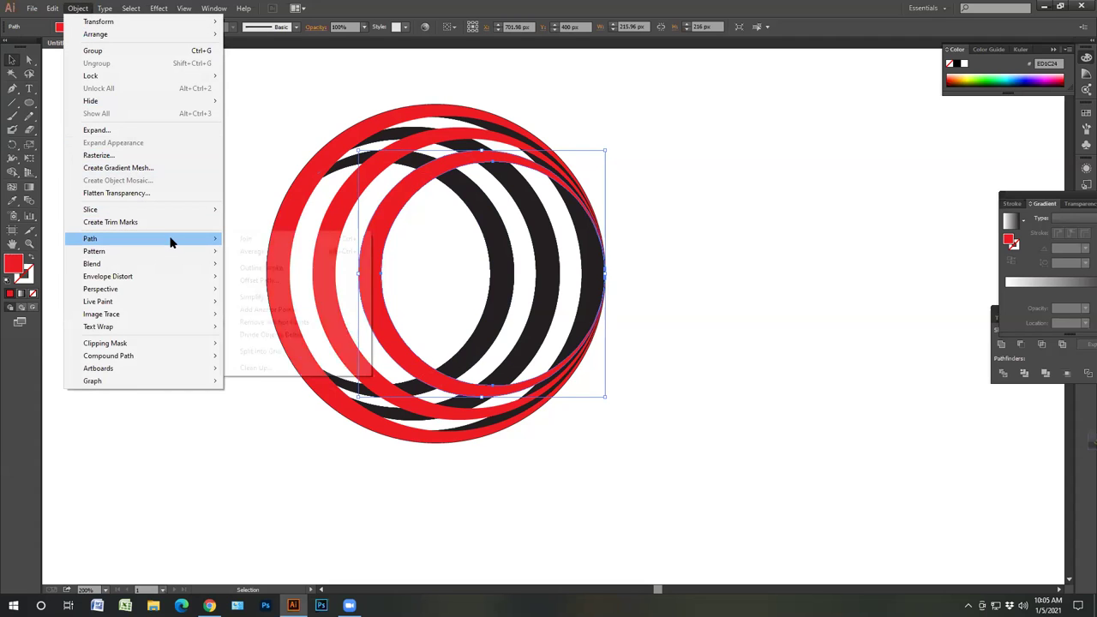
pyautogui.click(282, 280)
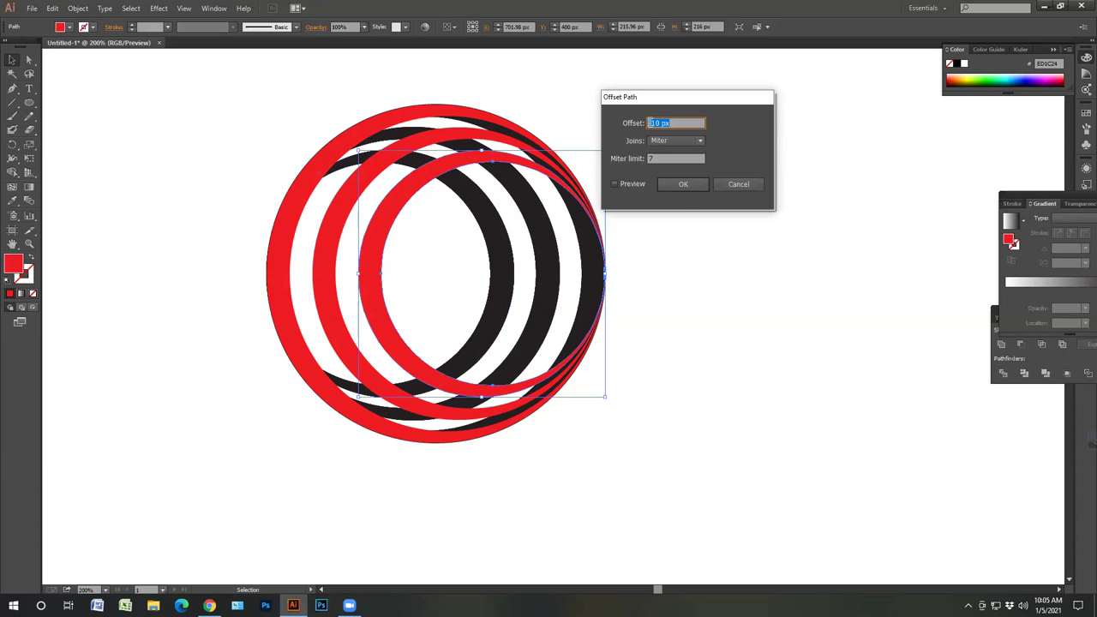
pyautogui.write('10')
pyautogui.click(614, 185)
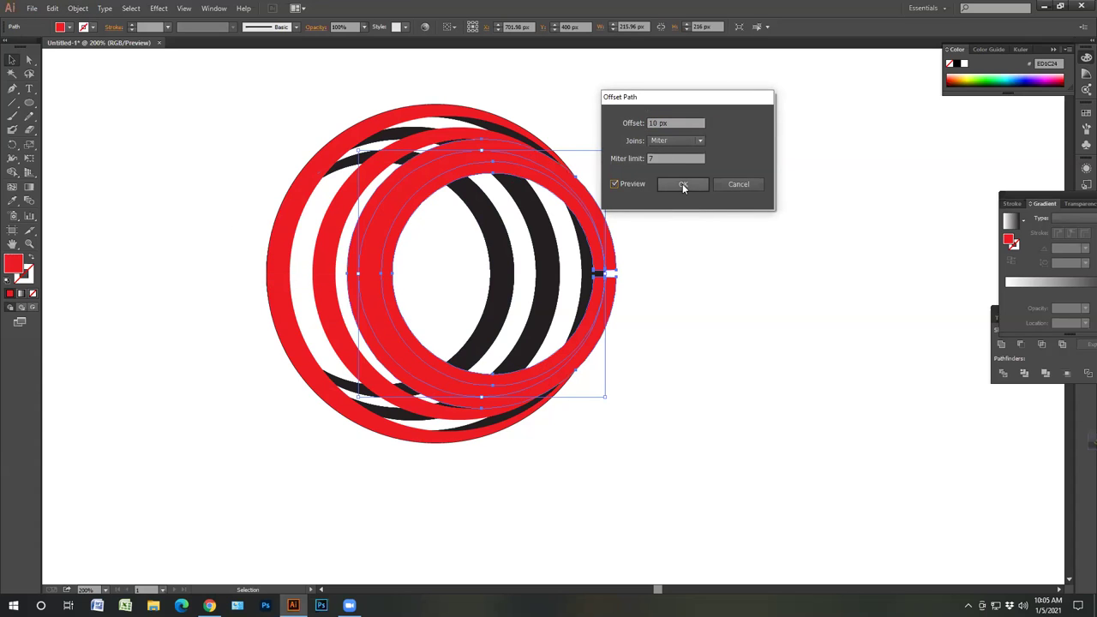
pyautogui.click(682, 184)
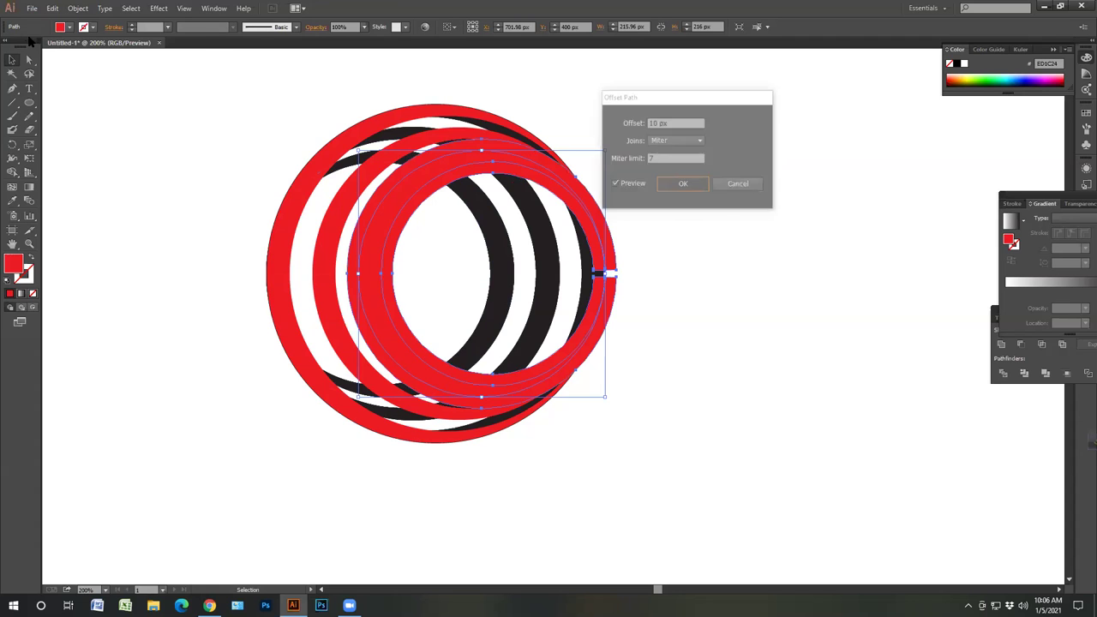
# - Fill the offset shape around the innermost red crescent with green (8DC63F)
pyautogui.click(60, 27)
pyautogui.click(31, 54)
pyautogui.click(98, 154)
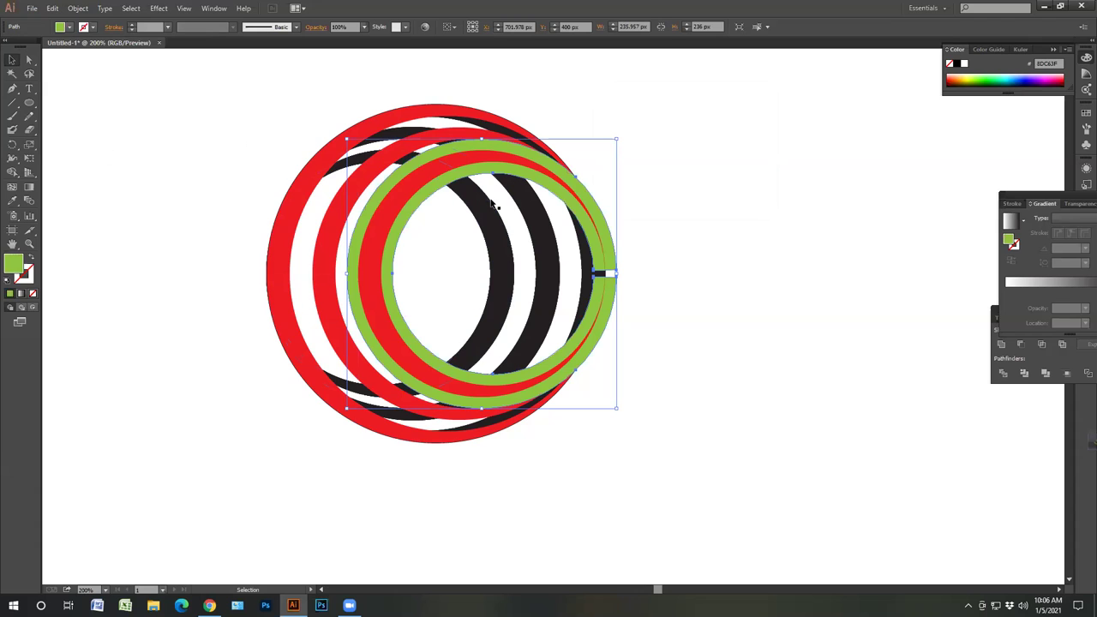
# - Add the black crescents to the selection and cut the upper part of the green offset out of them with the Shape Builder tool
pyautogui.keyDown('shift'); pyautogui.click(503, 259); pyautogui.keyUp('shift')
pyautogui.click(12, 172)
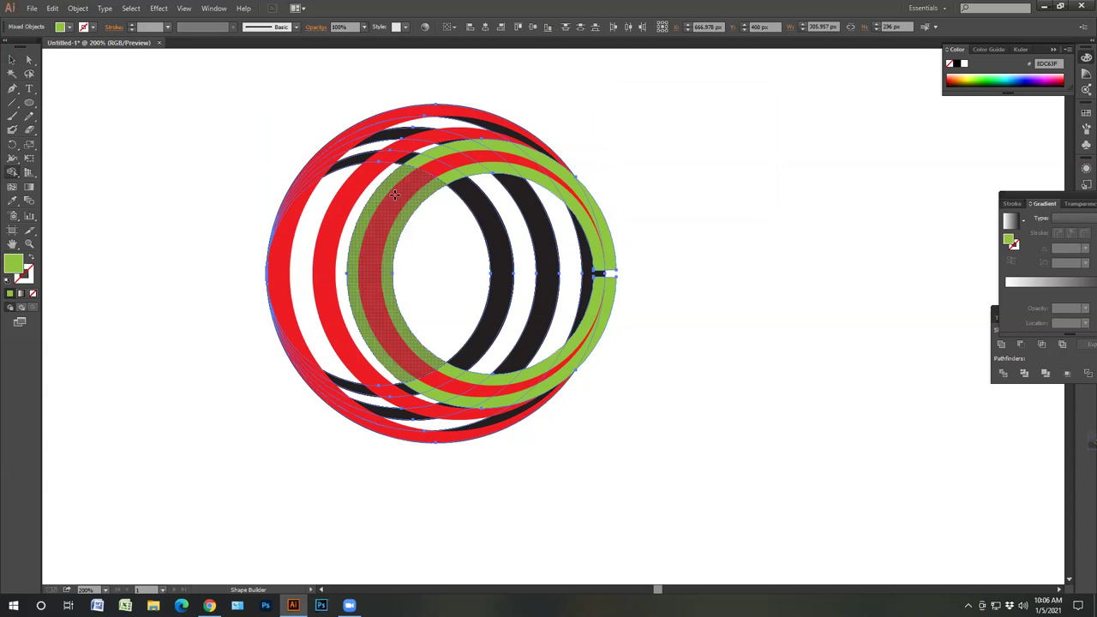
pyautogui.press('alt')
pyautogui.press('alt')
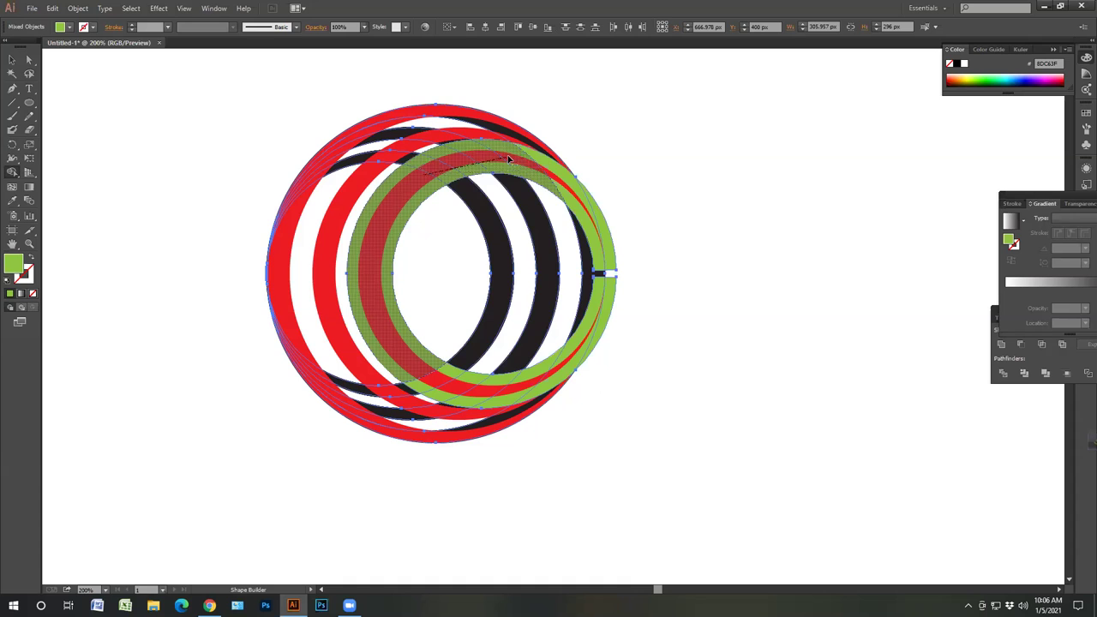
pyautogui.moveTo(521, 160)
pyautogui.mouseDown()
pyautogui.moveTo(586, 208)
pyautogui.moveTo(615, 271)
pyautogui.moveTo(626, 256)
pyautogui.mouseUp()
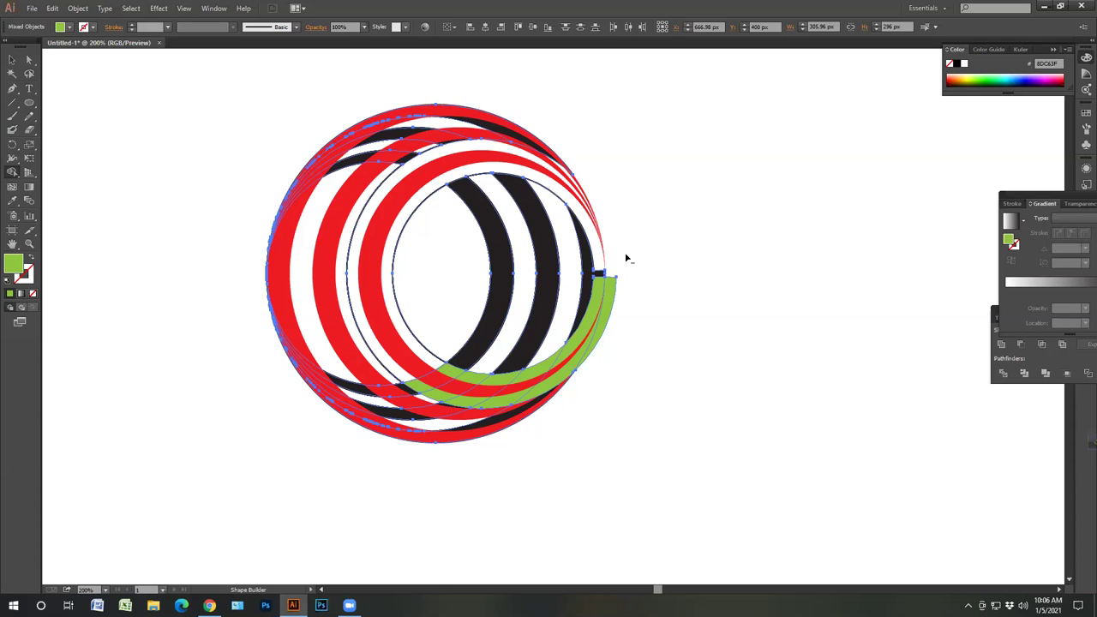
# - Clear the selection and delete the leftover lower piece of the green offset shape
pyautogui.click(12, 60)
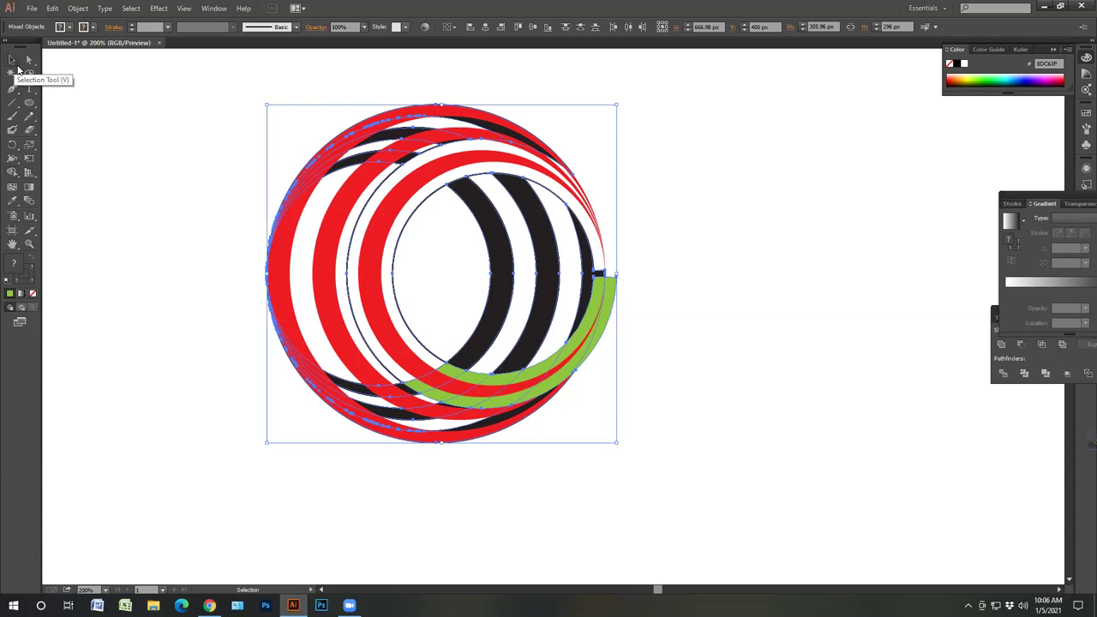
pyautogui.click(408, 255)
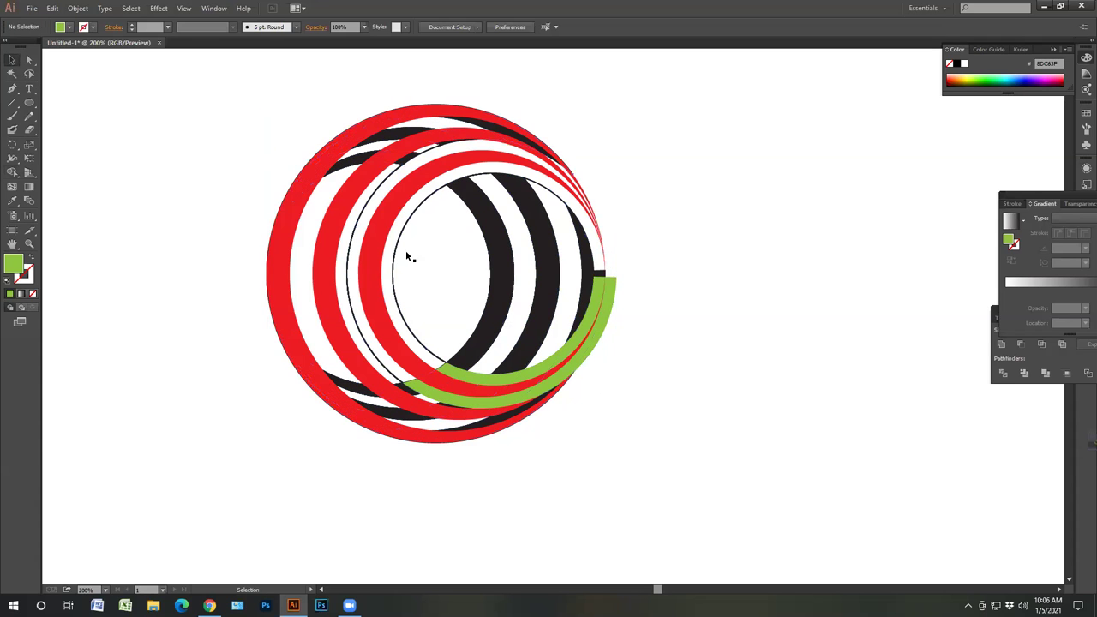
pyautogui.click(588, 298)
pyautogui.press('Delete')
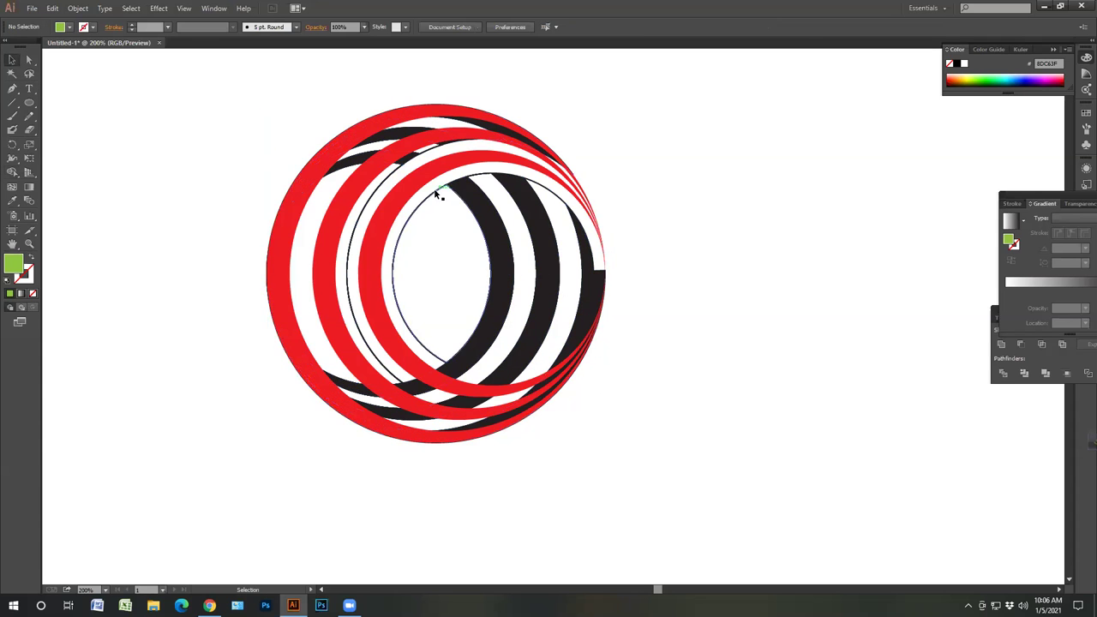
# - Try to delete the thin outline inside the innermost red crescent, and undo the deletion
pyautogui.click(434, 190)
pyautogui.press('Delete')
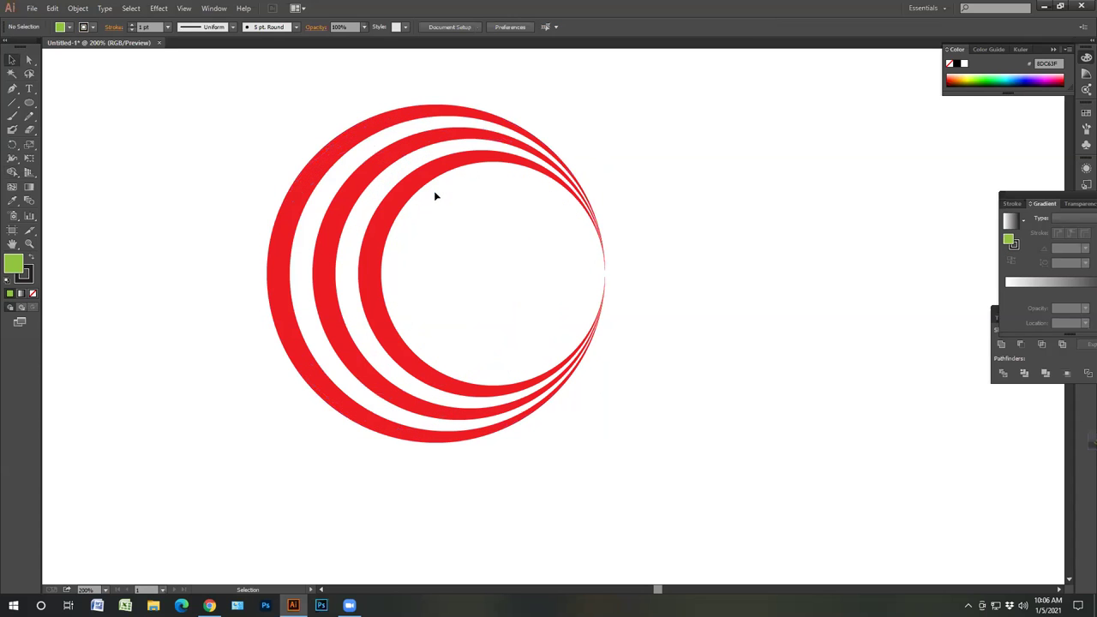
pyautogui.hotkey('ctrl', 'z')
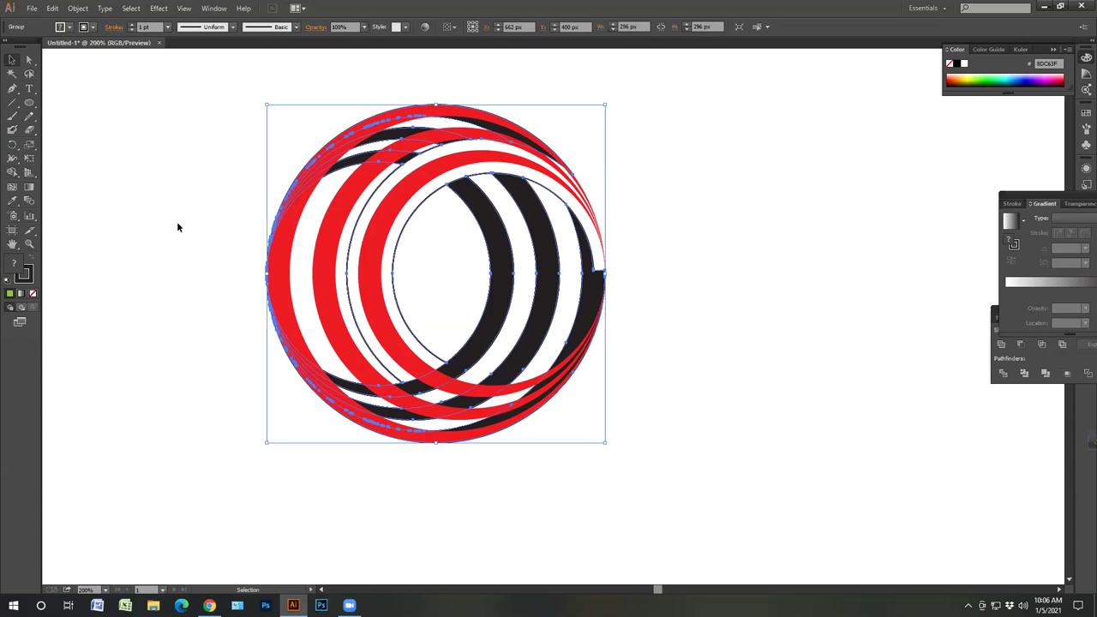
# - Remove the stroke from the black crescent group and clear the selection
pyautogui.click(29, 270)
pyautogui.click(32, 293)
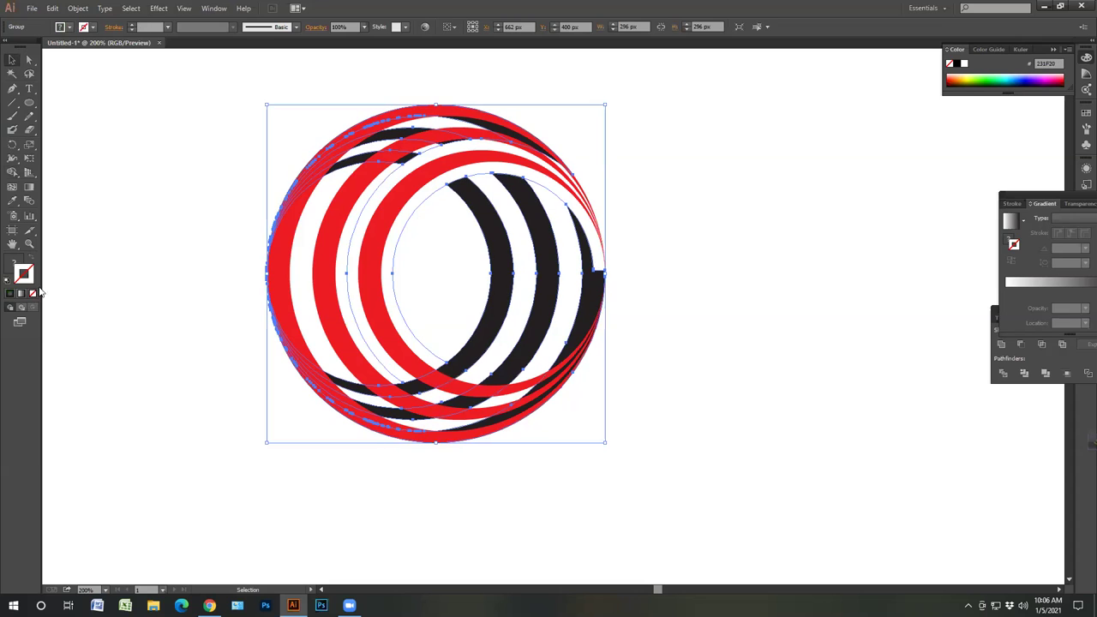
pyautogui.click(159, 237)
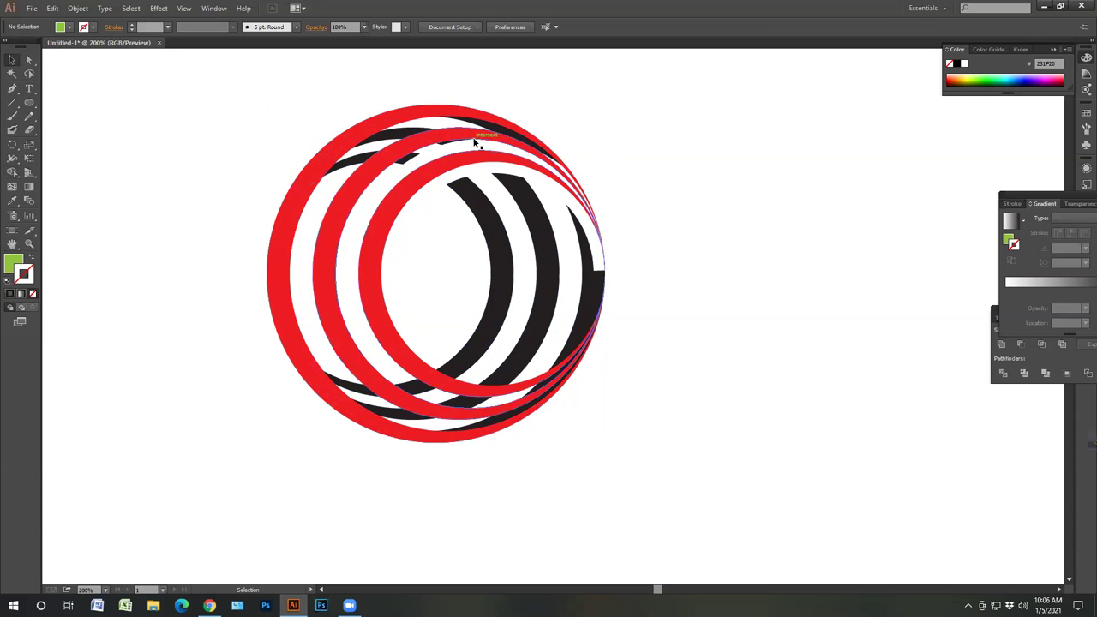
# - Erase the black group's pieces between the red crescents in the upper part of the circle using the Shape Builder tool
pyautogui.click(366, 158)
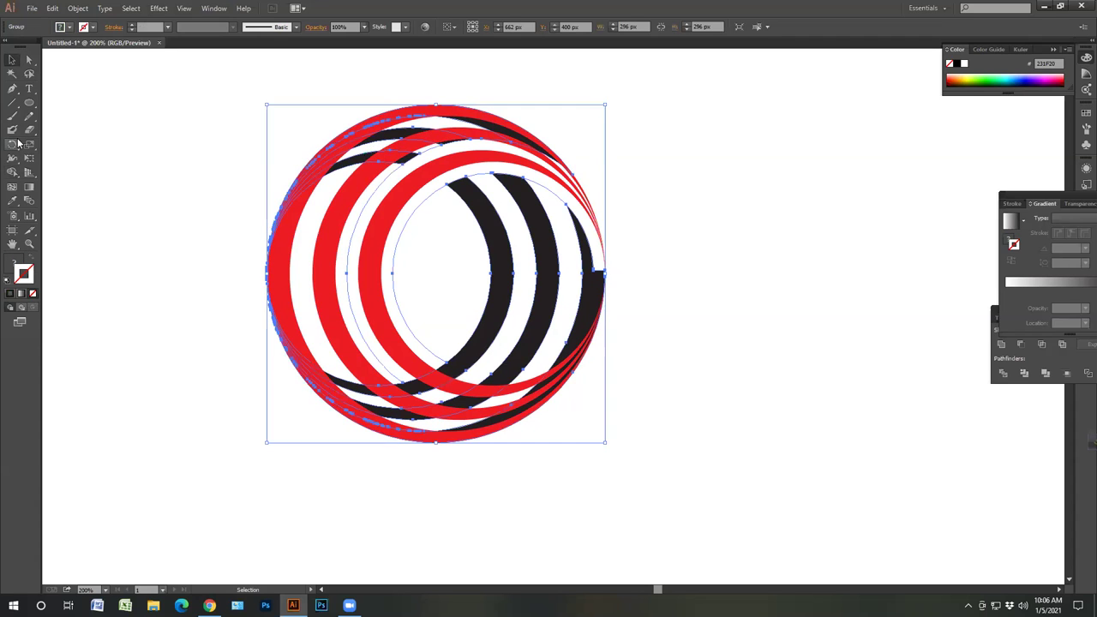
pyautogui.click(12, 176)
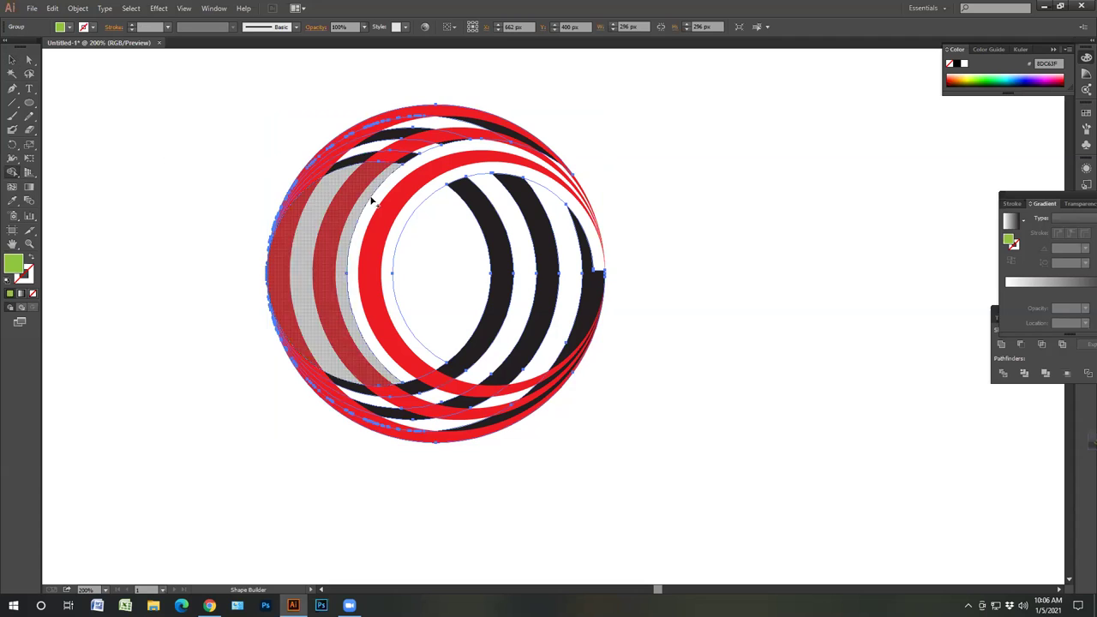
pyautogui.moveTo(347, 148)
pyautogui.mouseDown()
pyautogui.moveTo(497, 120)
pyautogui.moveTo(558, 124)
pyautogui.mouseUp()
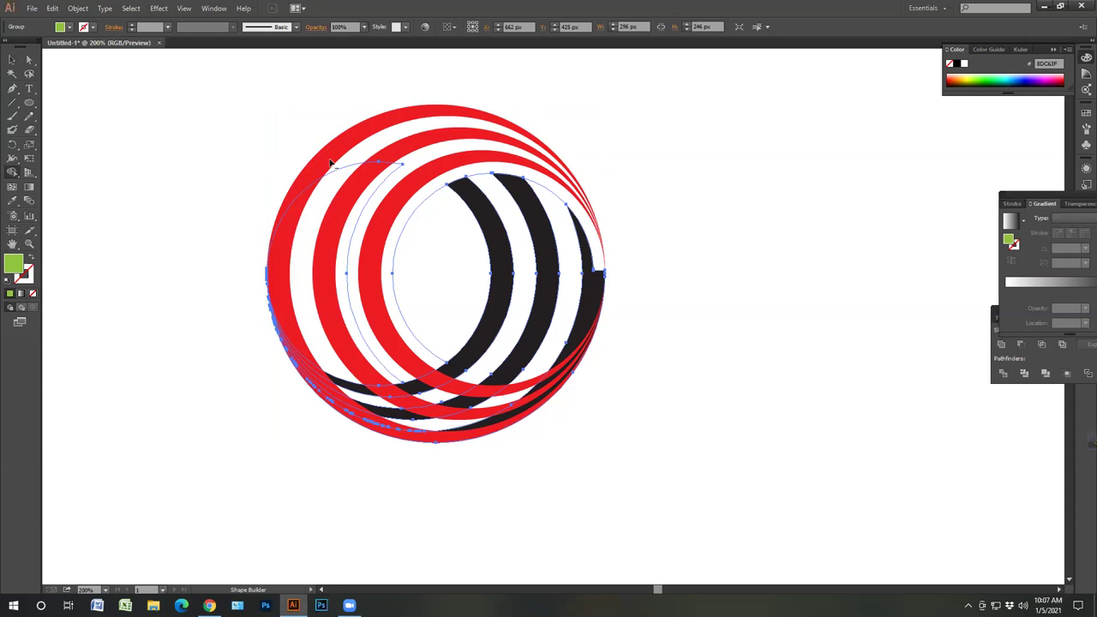
pyautogui.click(400, 215)
pyautogui.click(12, 60)
pyautogui.click(203, 161)
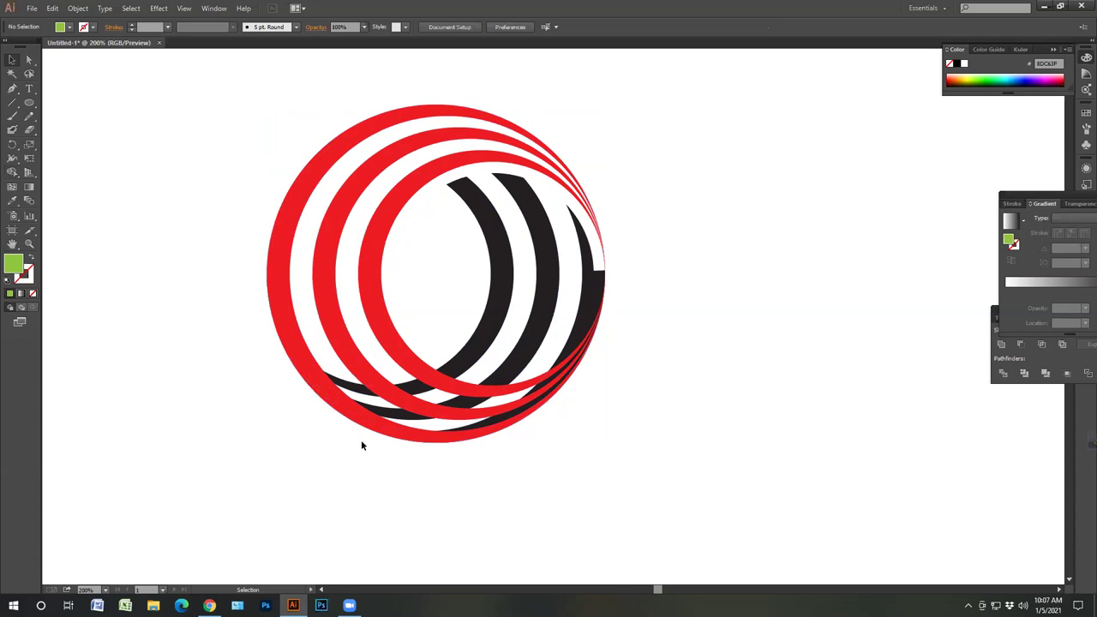
# - Ungroup the trimmed black stripes and clear the selection
pyautogui.click(460, 364)
pyautogui.rightClick(452, 360)
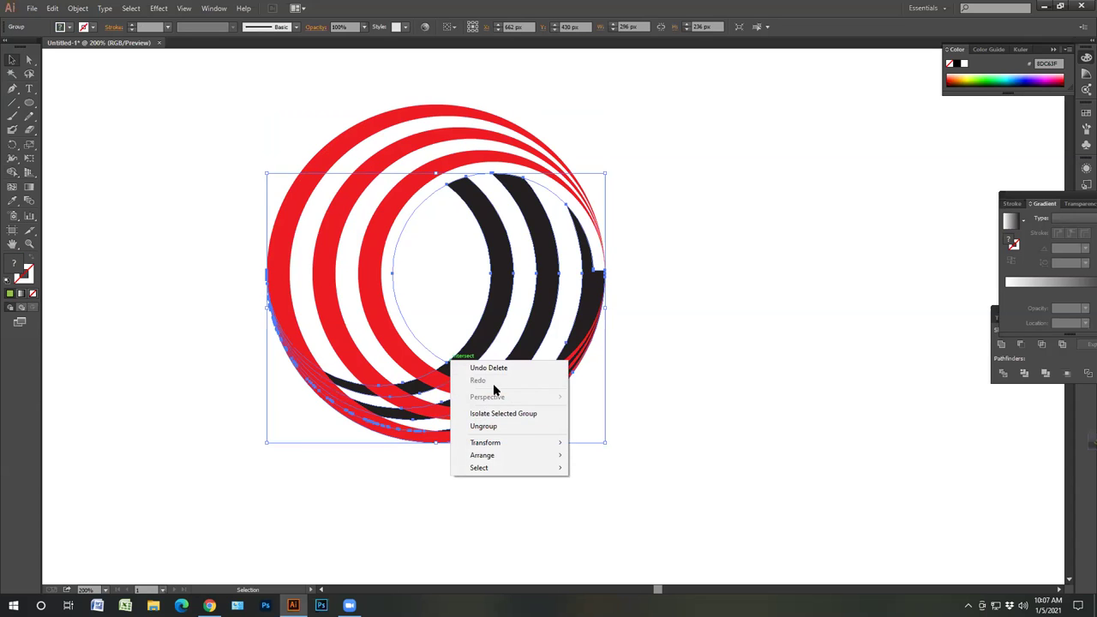
pyautogui.click(499, 426)
pyautogui.click(421, 509)
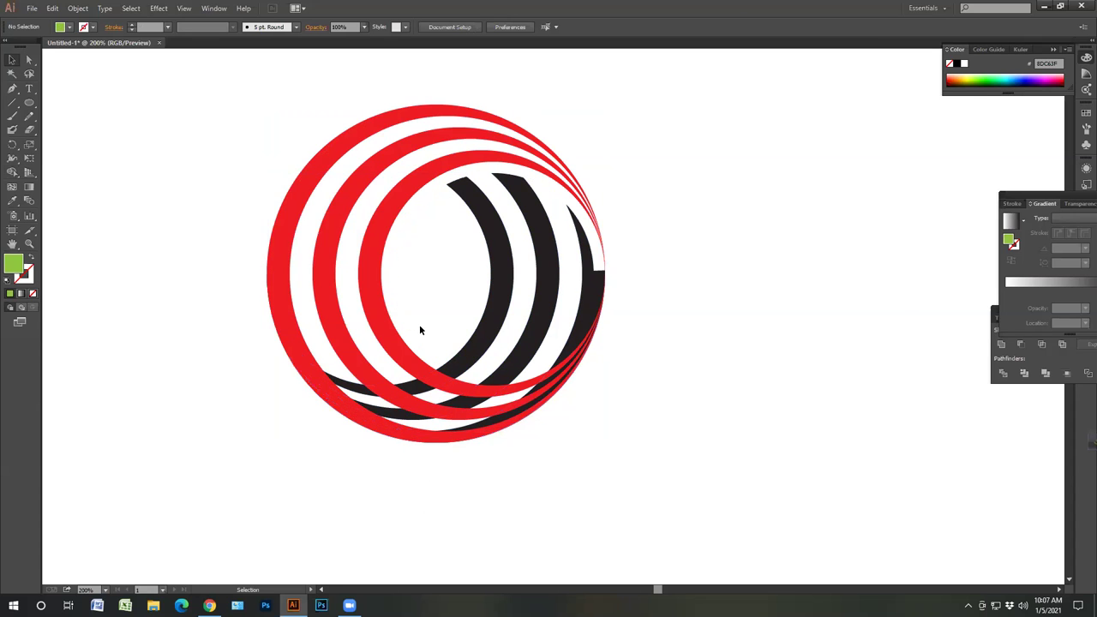
# - Offset the path of the innermost black stripe by 10 px with miter joins
pyautogui.moveTo(415, 336); pyautogui.dragTo(417, 360)
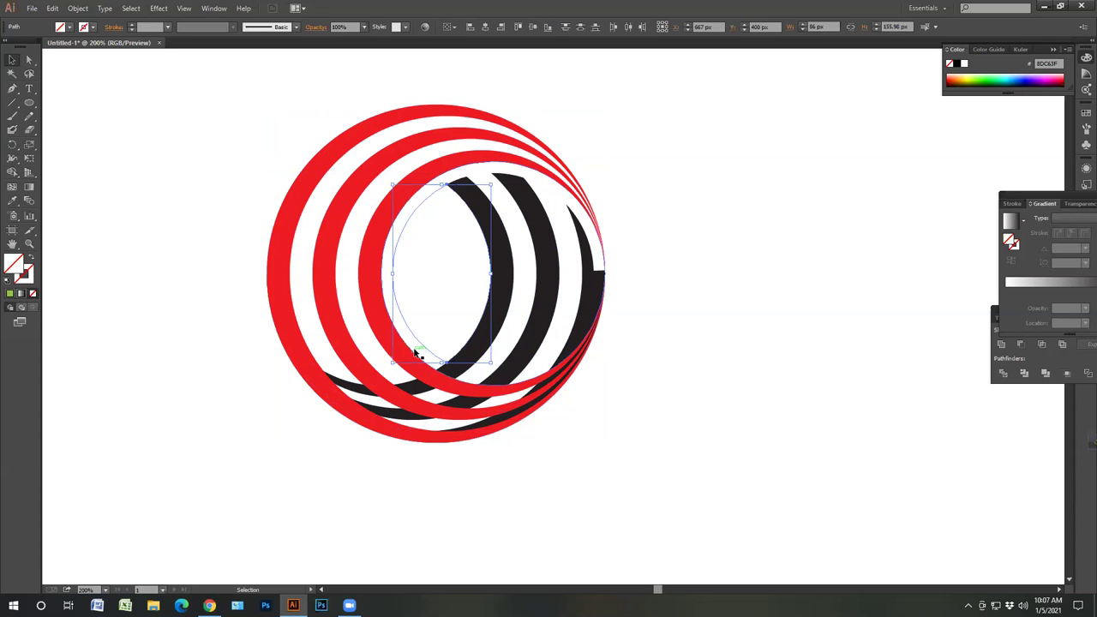
pyautogui.click(424, 362)
pyautogui.click(457, 358)
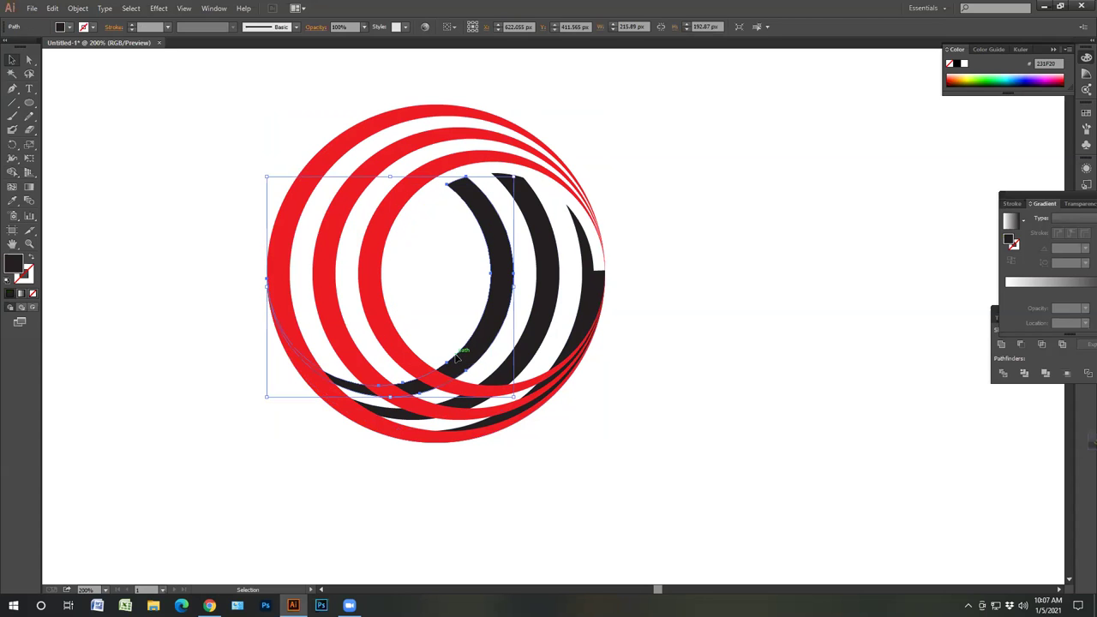
pyautogui.click(76, 11)
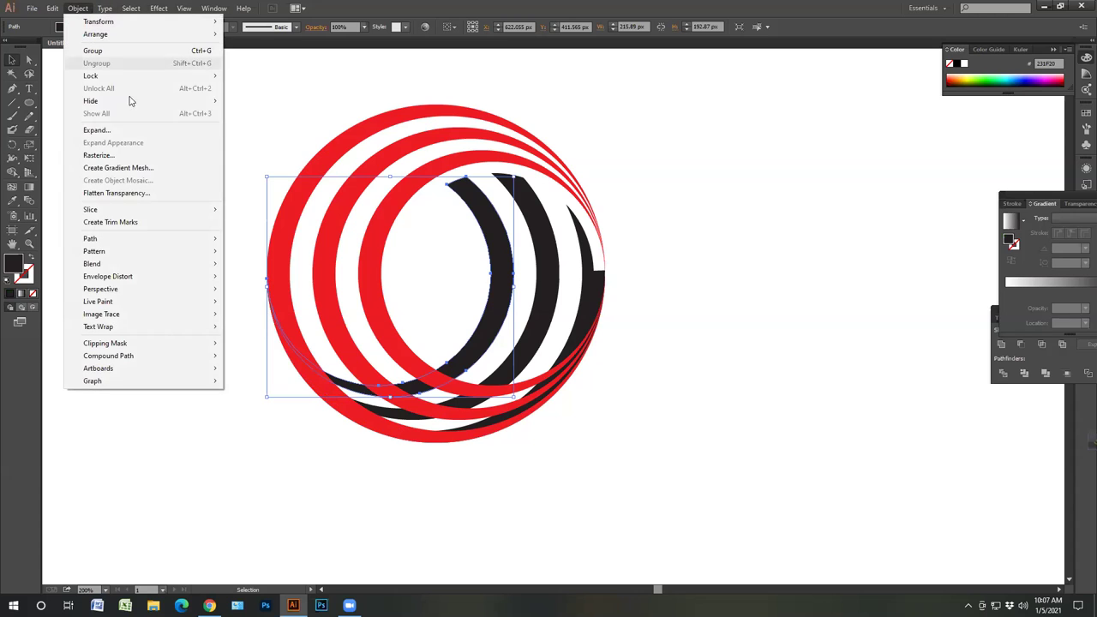
pyautogui.moveTo(191, 243)
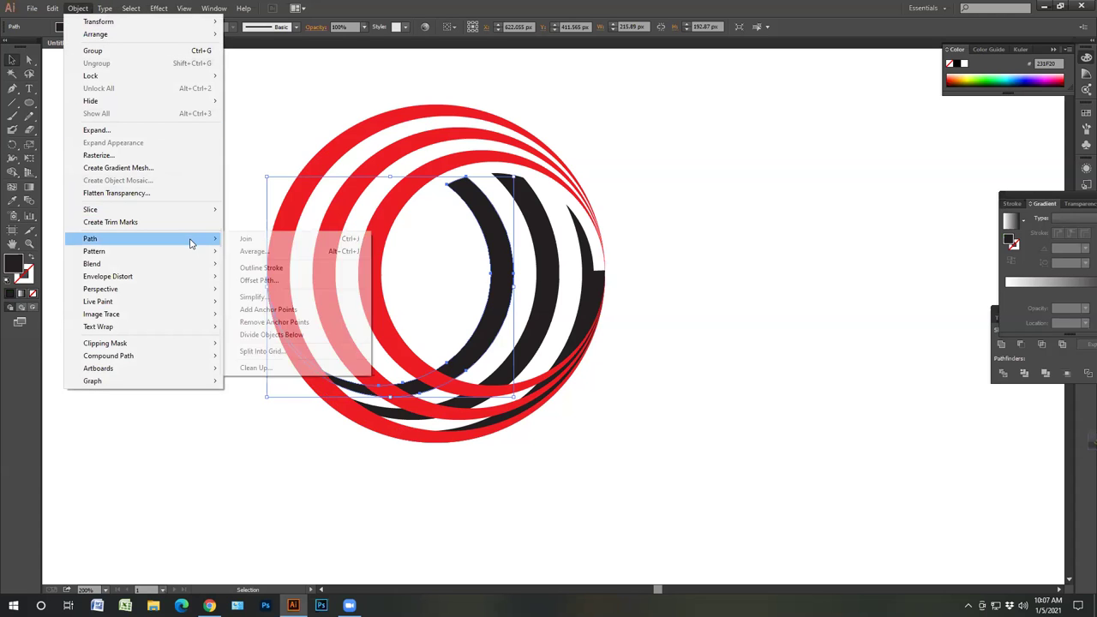
pyautogui.click(261, 280)
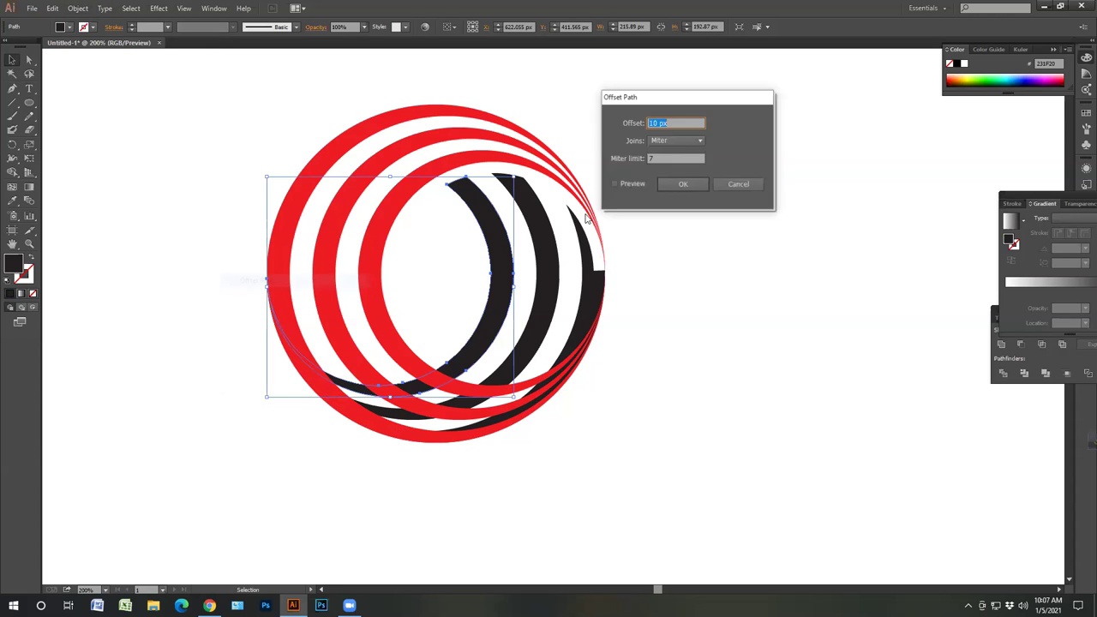
pyautogui.click(615, 183)
pyautogui.click(683, 184)
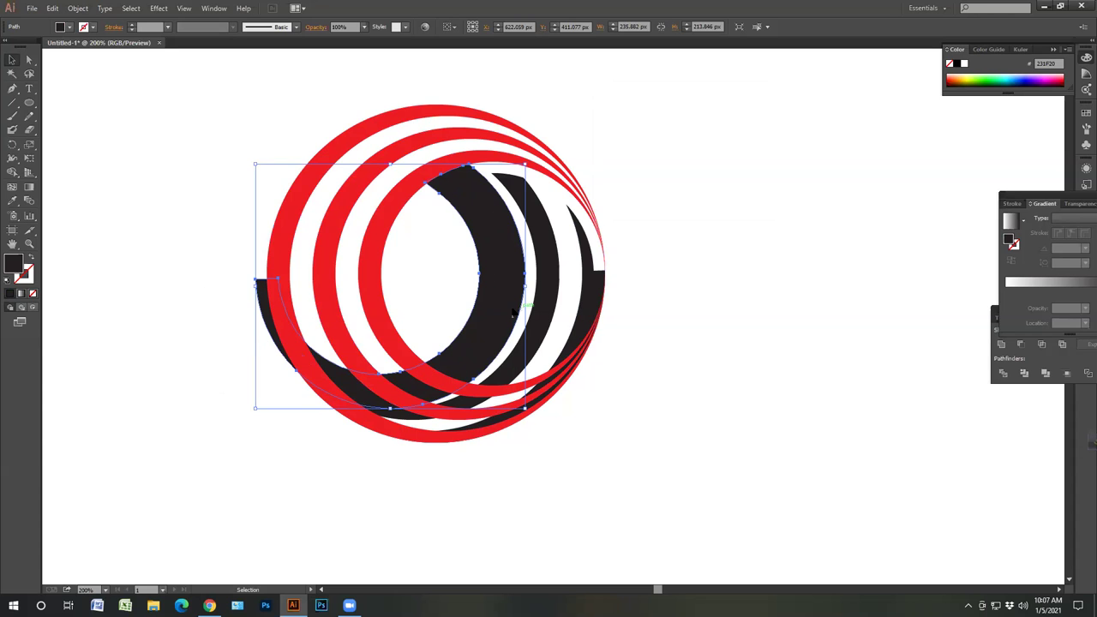
# - Erase the offset shape and the three red crescents' pieces crossing the lower black stripes using the Shape Builder tool, and clear the selection
pyautogui.keyDown('shift'); pyautogui.click(371, 254); pyautogui.keyUp('shift')
pyautogui.keyDown('shift'); pyautogui.click(326, 249); pyautogui.keyUp('shift')
pyautogui.keyDown('shift'); pyautogui.click(277, 234); pyautogui.keyUp('shift')
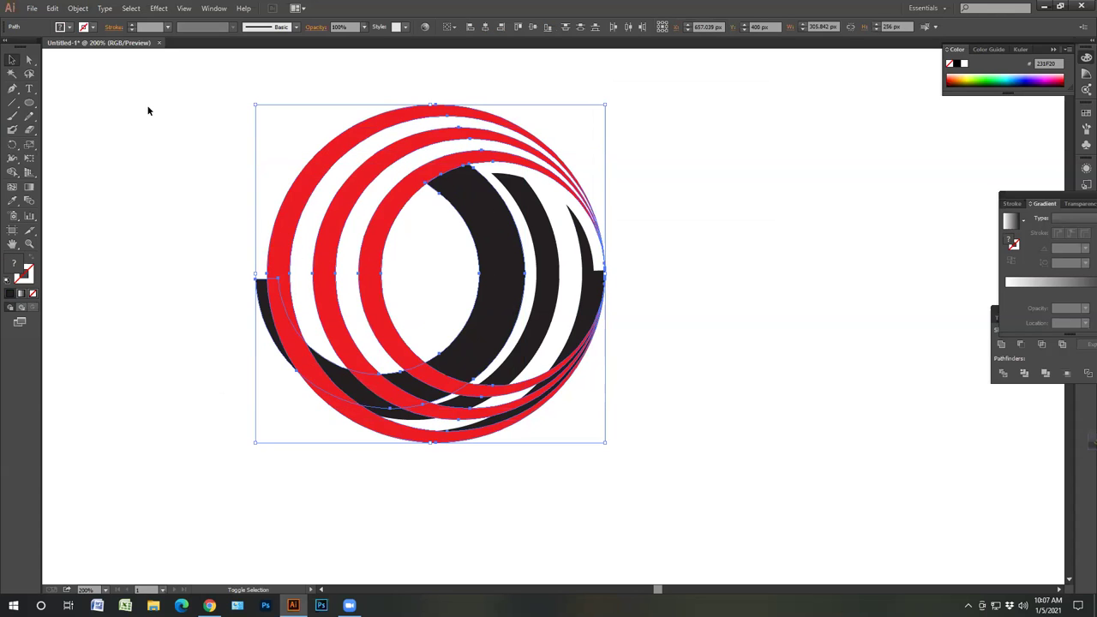
pyautogui.click(12, 172)
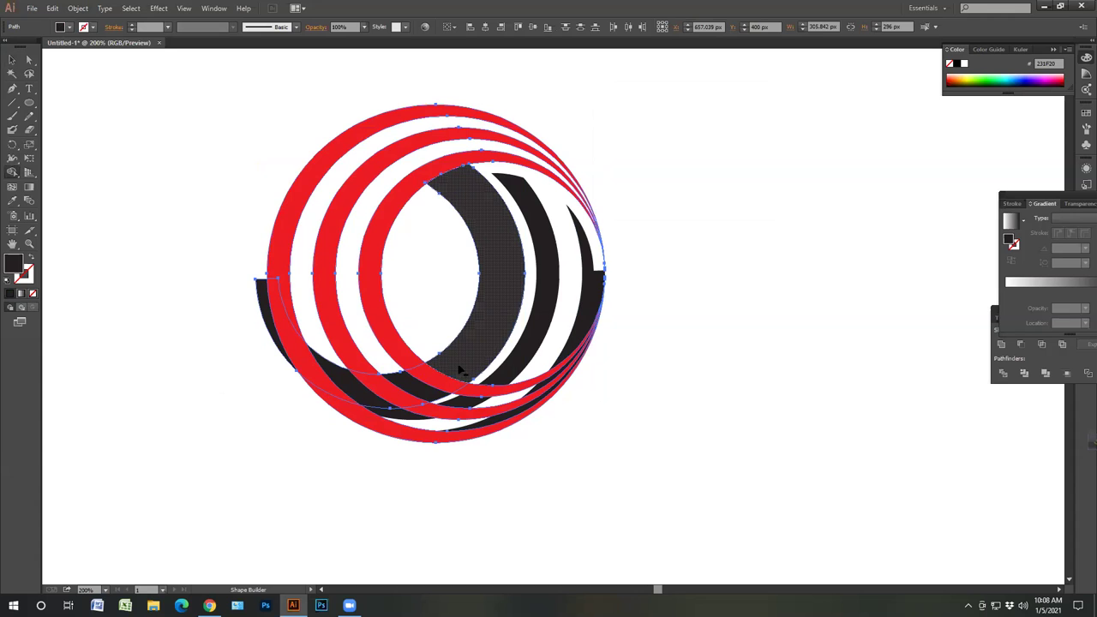
pyautogui.moveTo(459, 369)
pyautogui.mouseDown()
pyautogui.moveTo(352, 391)
pyautogui.moveTo(301, 358)
pyautogui.moveTo(255, 303)
pyautogui.mouseUp()
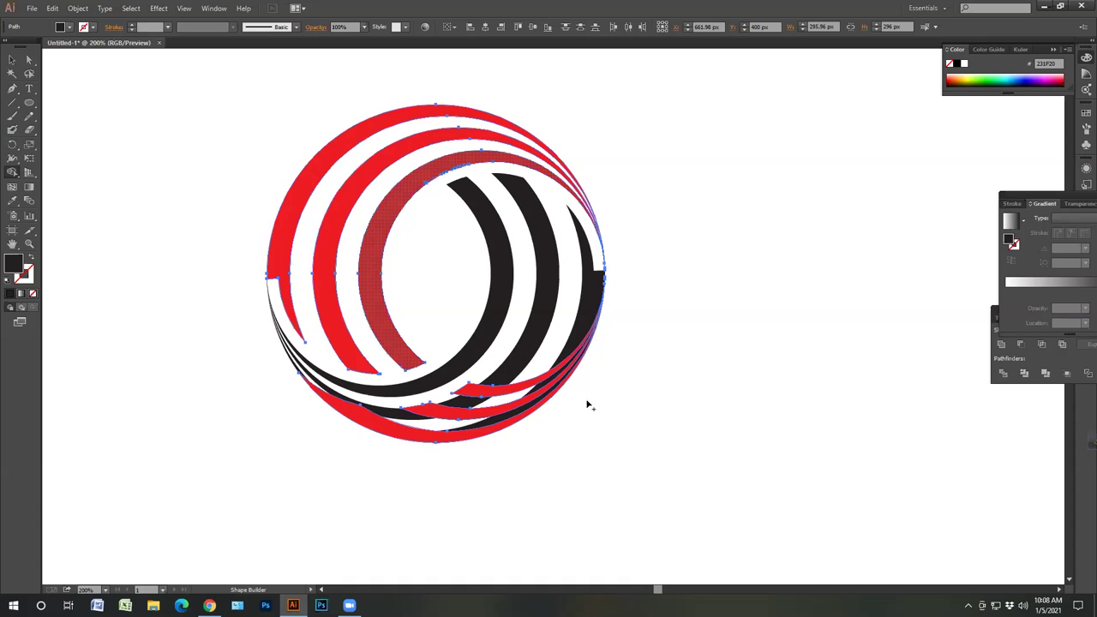
pyautogui.moveTo(538, 386); pyautogui.dragTo(529, 468)
pyautogui.click(12, 60)
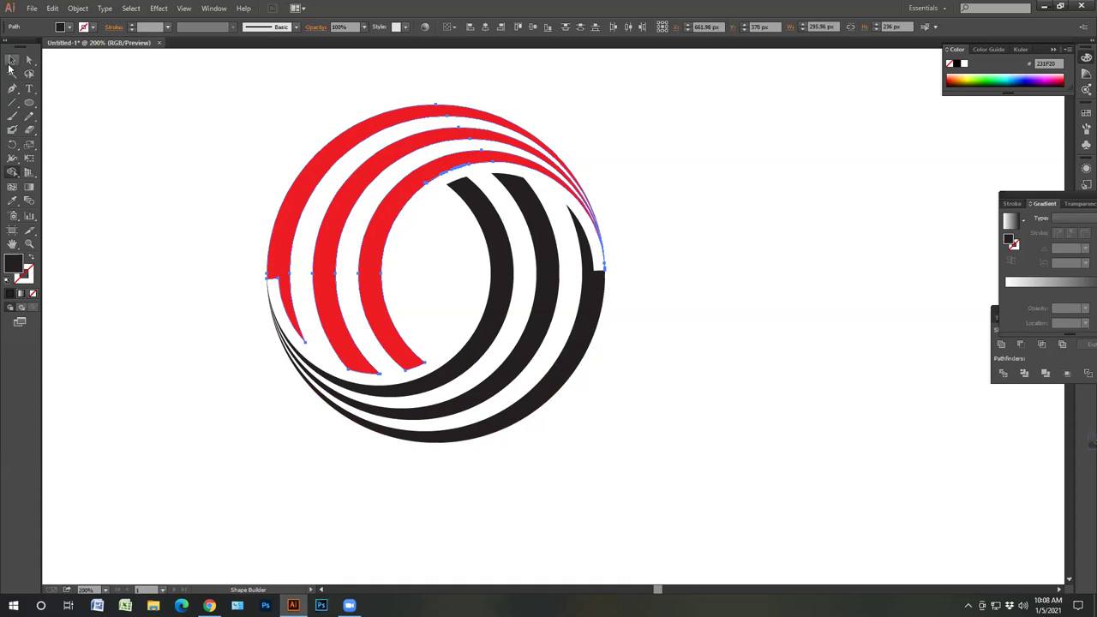
pyautogui.click(186, 145)
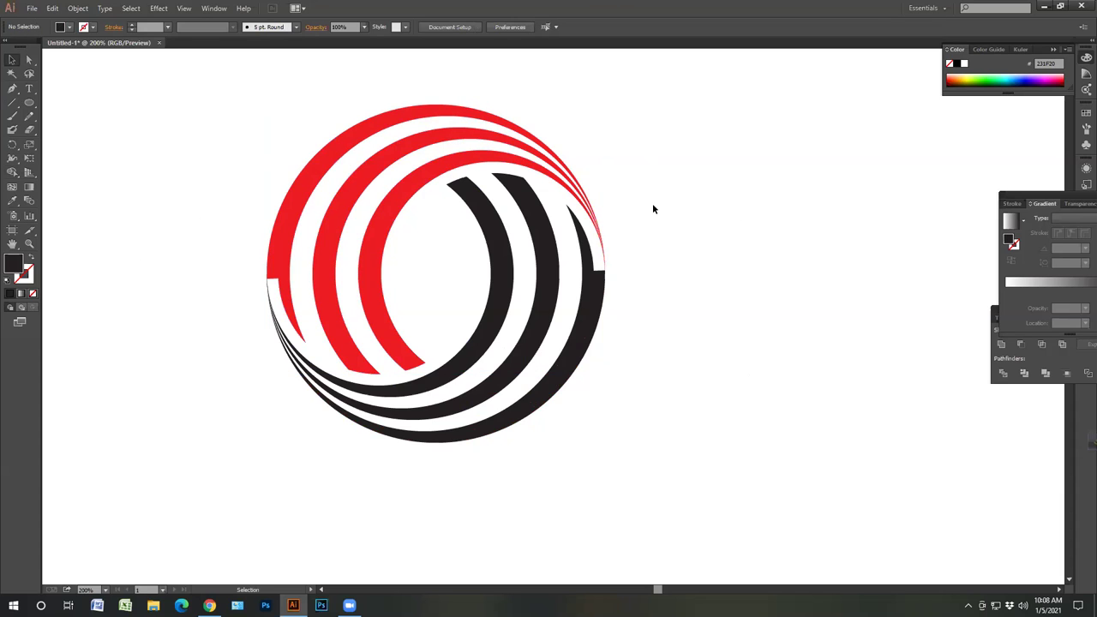
# - Check the red stripes for leftover paths without fill or stroke by selecting parts of the artwork
pyautogui.hotkey('ctrl', '-')
pyautogui.moveTo(651, 232); pyautogui.dragTo(645, 272)
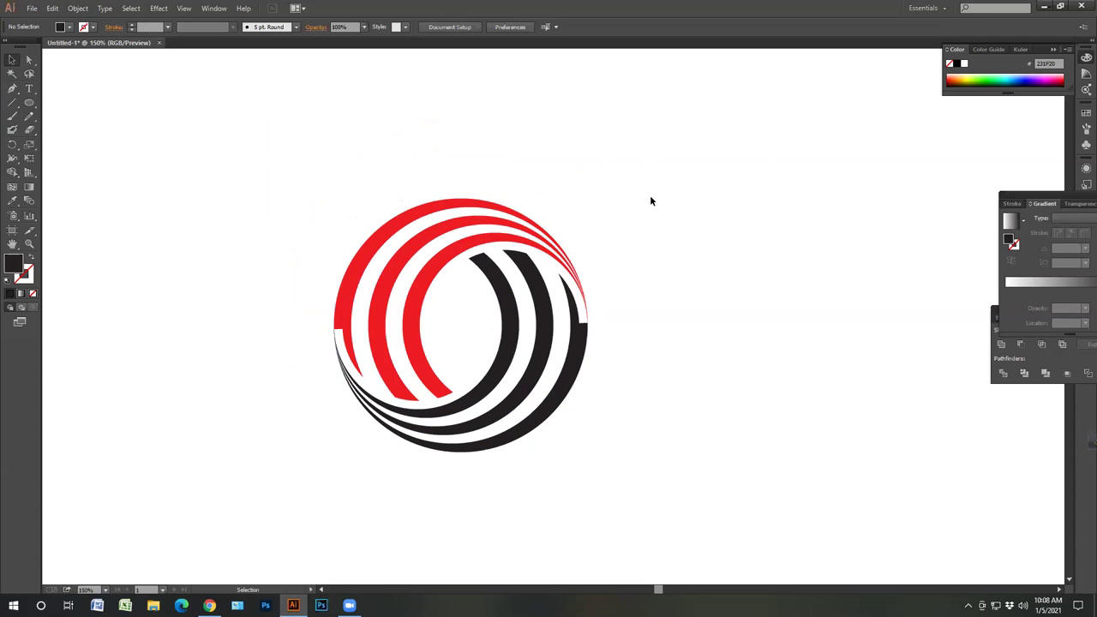
pyautogui.click(455, 228)
pyautogui.moveTo(427, 184); pyautogui.dragTo(429, 243)
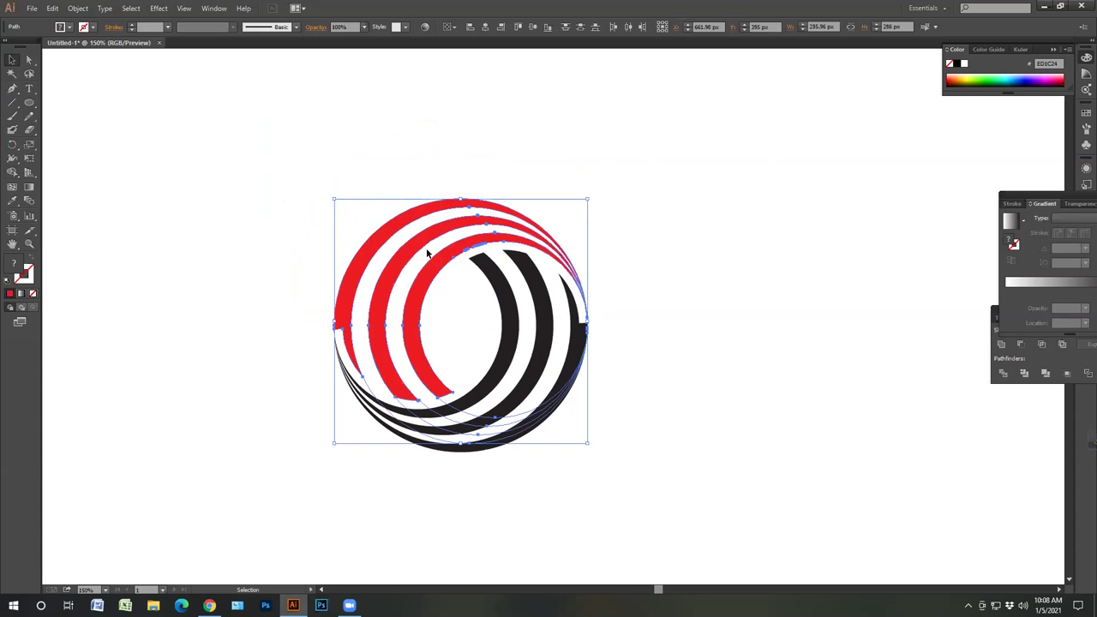
pyautogui.click(436, 309)
pyautogui.click(441, 401)
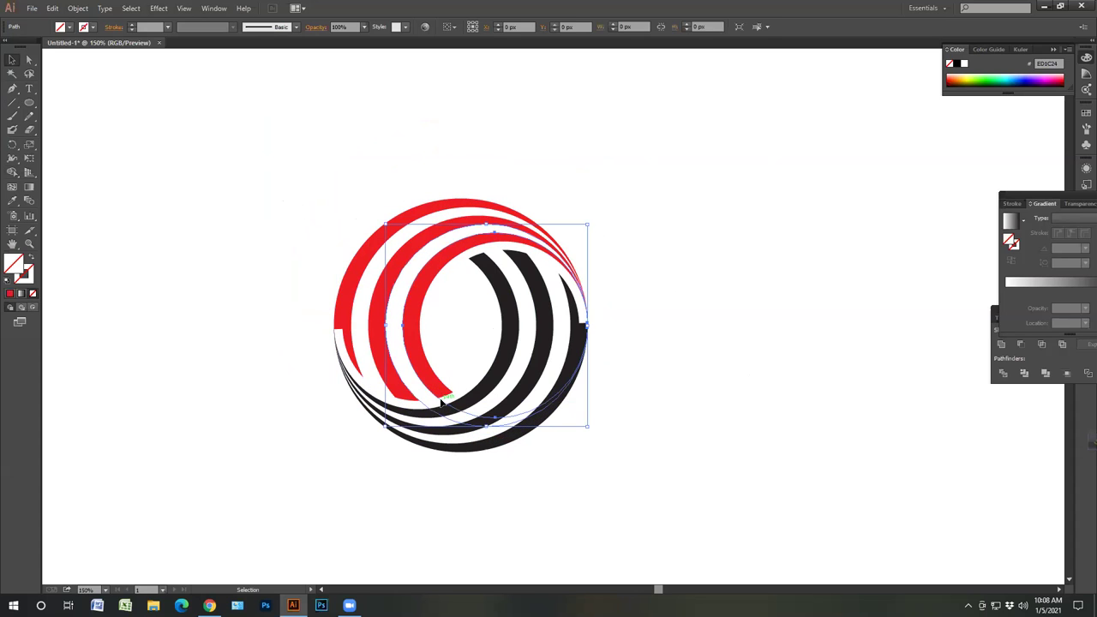
# - Draw a short line without fill or stroke above the circle, and delete it with all matching invisible paths using the Magic Wand
pyautogui.click(12, 102)
pyautogui.moveTo(467, 170)
pyautogui.mouseDown()
pyautogui.moveTo(558, 188)
pyautogui.moveTo(548, 192)
pyautogui.mouseUp()
pyautogui.click(12, 60)
pyautogui.moveTo(281, 108); pyautogui.dragTo(654, 448)
pyautogui.click(13, 75)
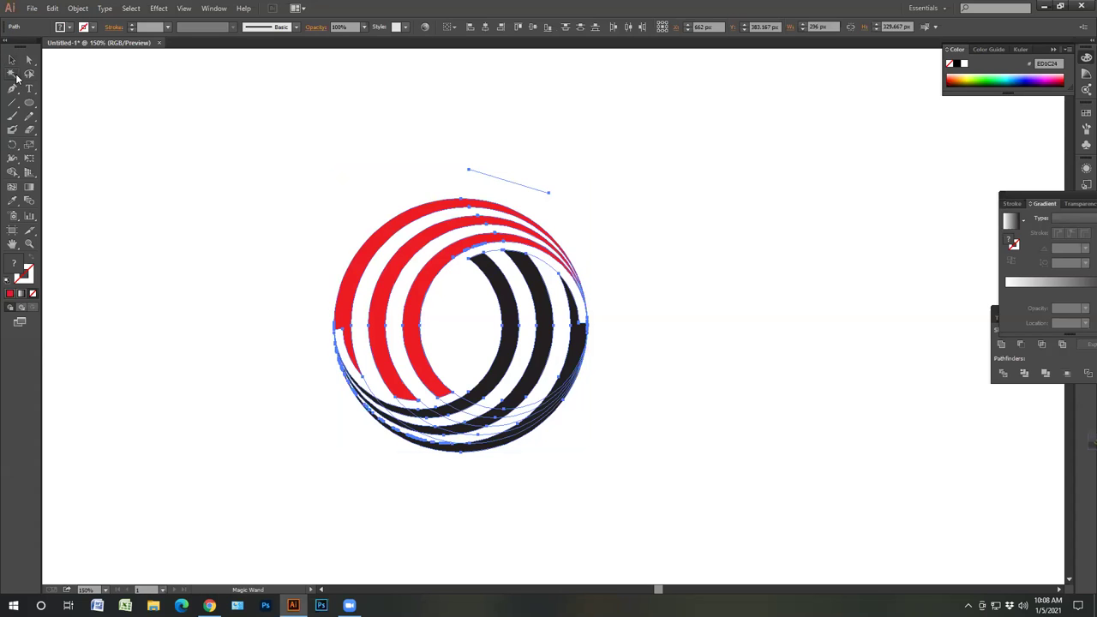
pyautogui.click(490, 175)
pyautogui.press('Delete')
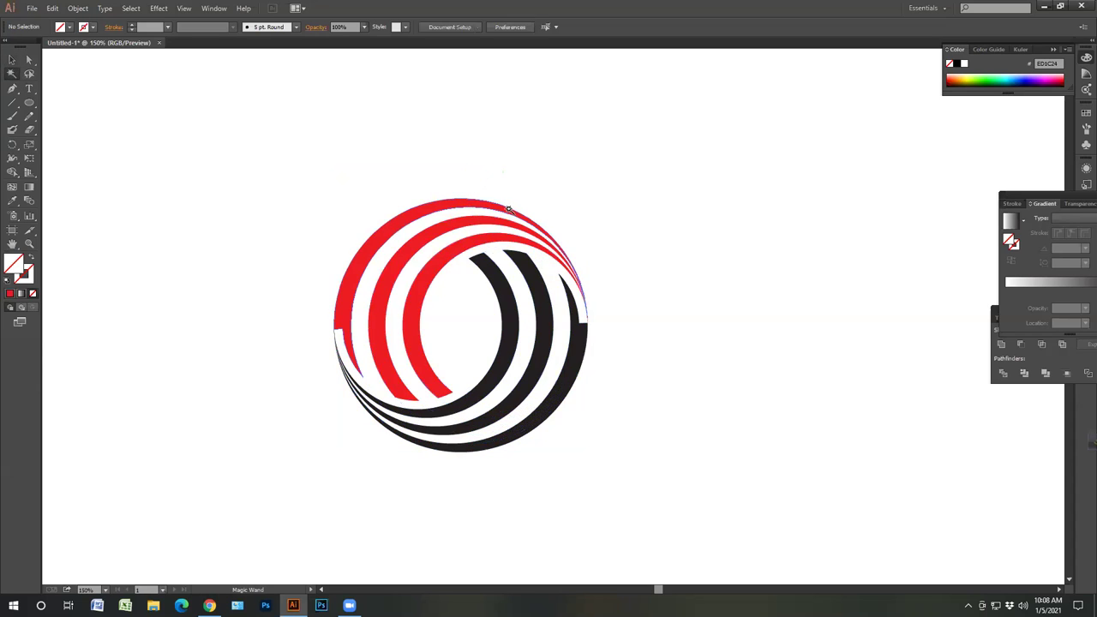
# - Change the fill of all red stripes to a bright green
pyautogui.click(12, 60)
pyautogui.moveTo(303, 167); pyautogui.dragTo(611, 420)
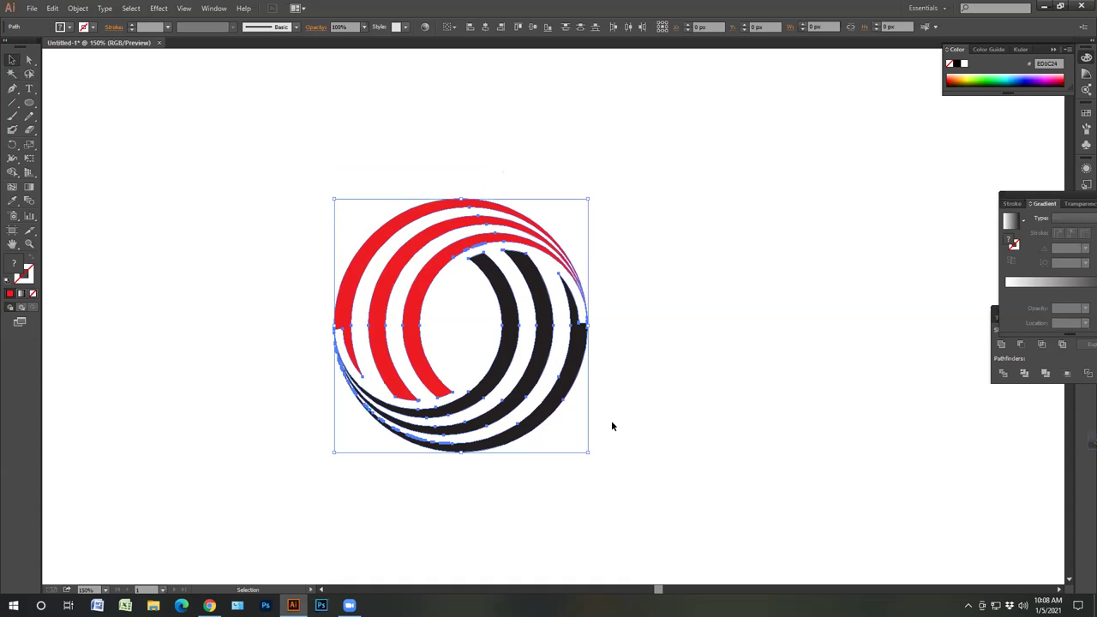
pyautogui.click(431, 306)
pyautogui.click(418, 306)
pyautogui.click(14, 265)
pyautogui.doubleClick(15, 264)
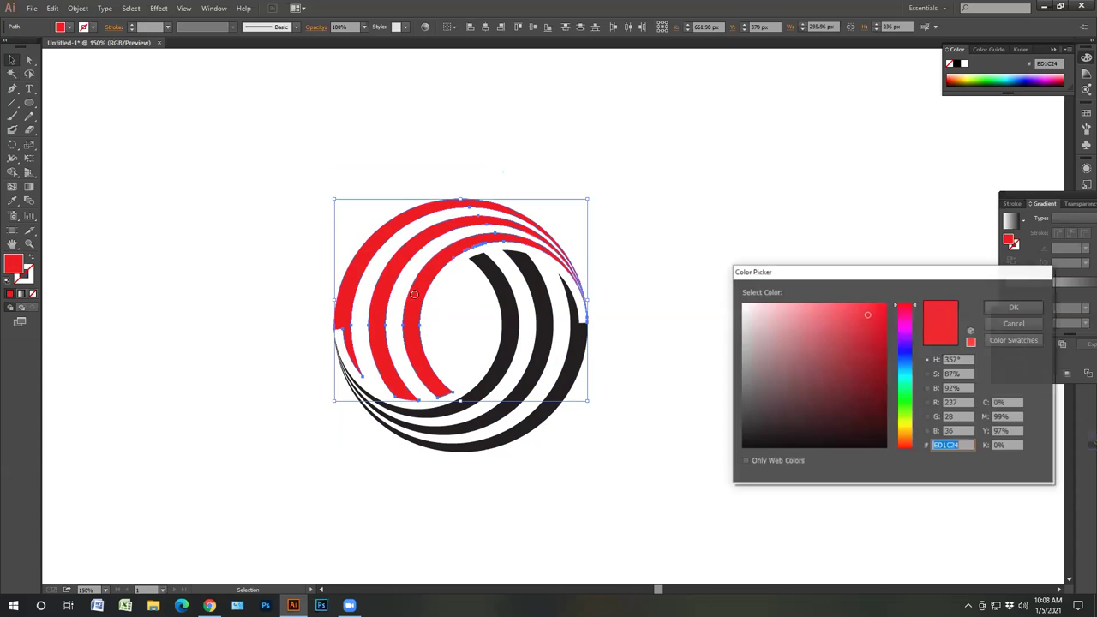
pyautogui.click(904, 397)
pyautogui.click(858, 312)
pyautogui.click(1024, 310)
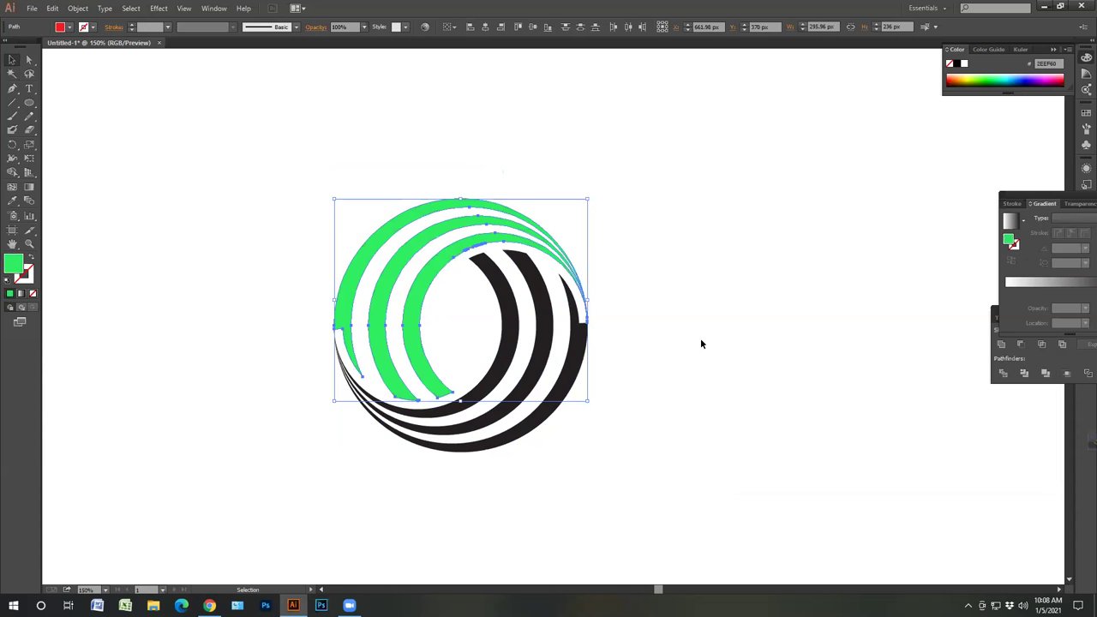
# - Change the fill of all black stripes to blue #3550ED and clear the selection
pyautogui.click(214, 289)
pyautogui.moveTo(463, 333); pyautogui.dragTo(591, 404)
pyautogui.doubleClick(14, 266)
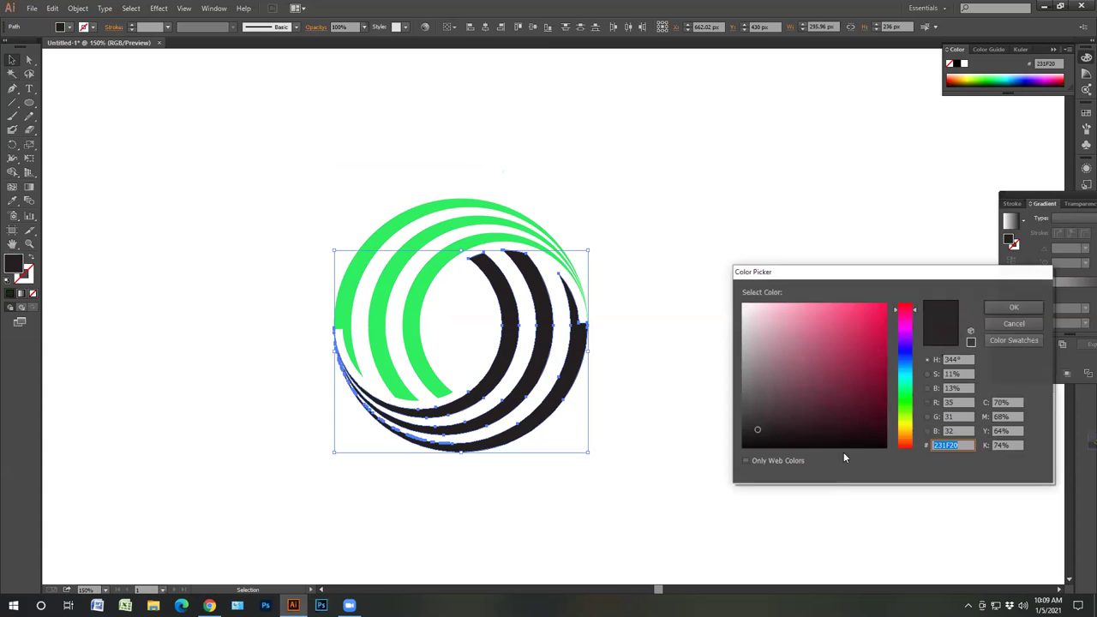
pyautogui.click(904, 354)
pyautogui.click(854, 313)
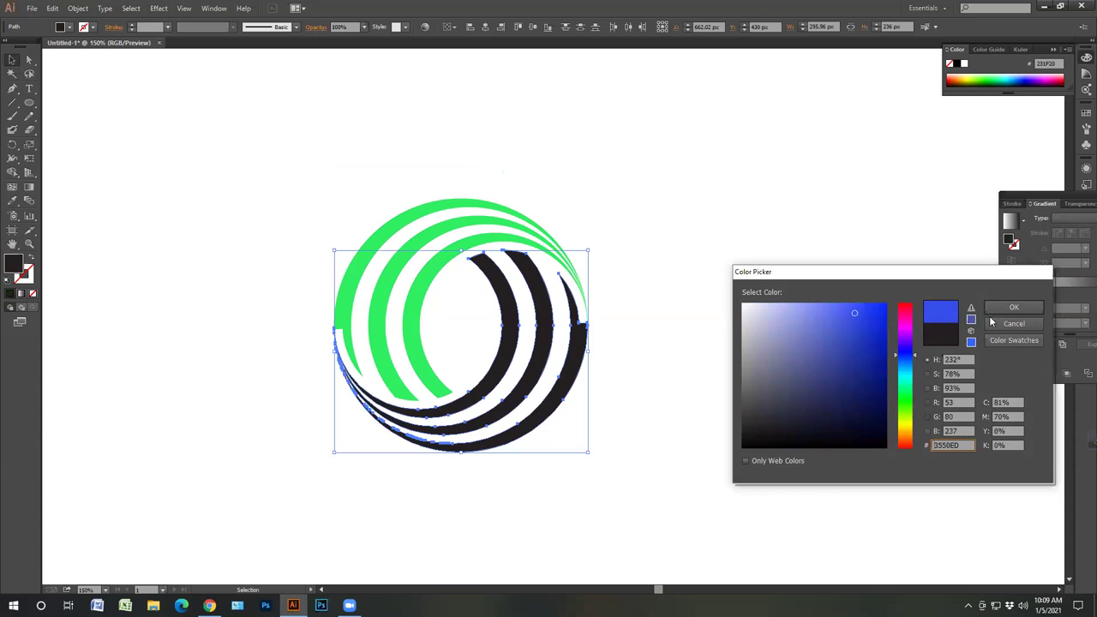
pyautogui.click(1013, 307)
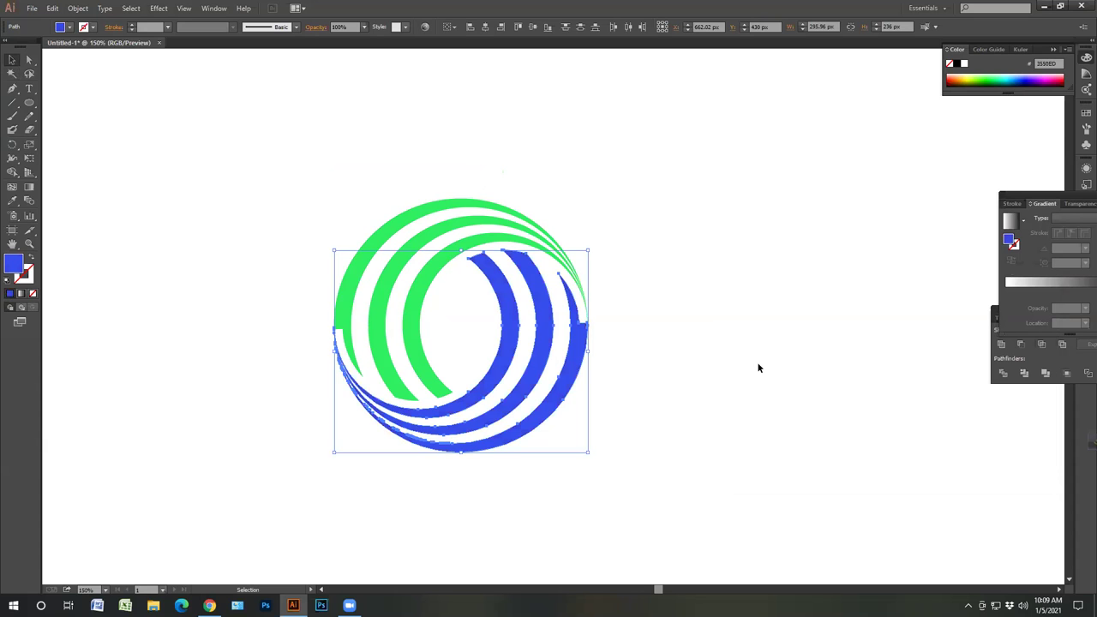
pyautogui.click(745, 356)
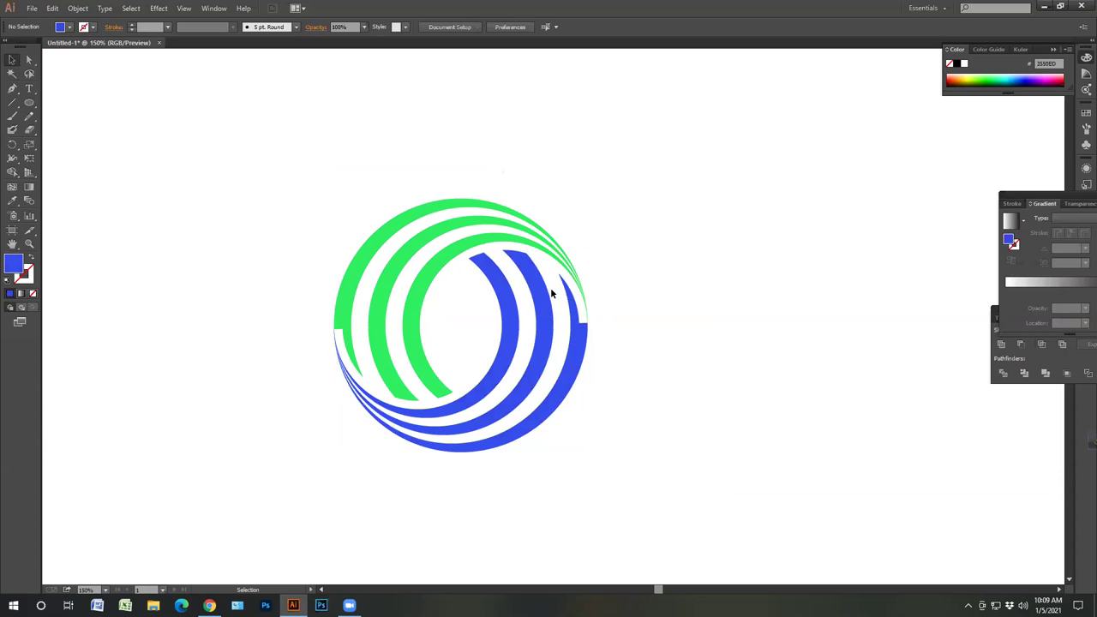
# - Move the green and blue circle design to the upper-left corner of the artboard
pyautogui.hotkey('ctrl', '-')
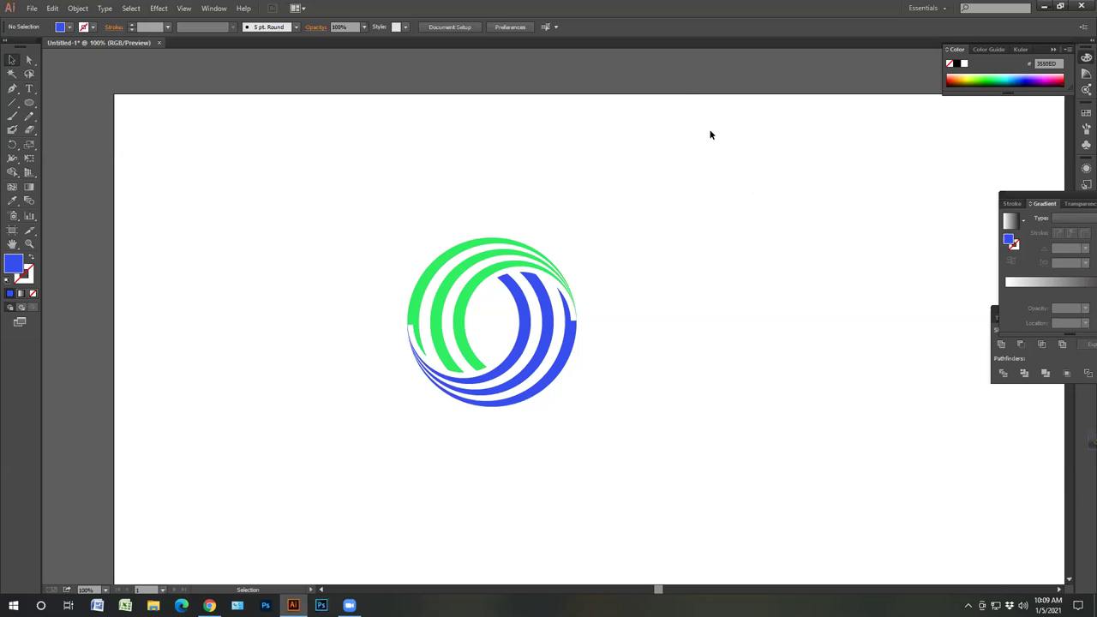
pyautogui.moveTo(686, 137); pyautogui.dragTo(772, 62)
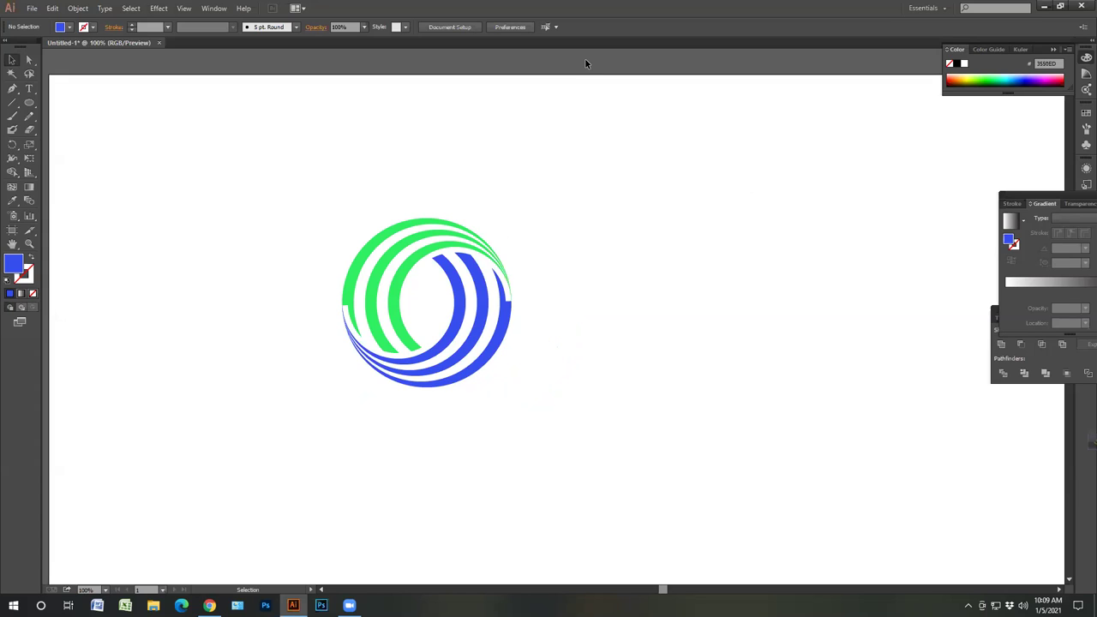
pyautogui.moveTo(472, 299); pyautogui.dragTo(210, 151)
pyautogui.click(518, 261)
# - Draw a circle about 294 px wide beside the design and give it a black #000000 outline with no fill
pyautogui.click(29, 102)
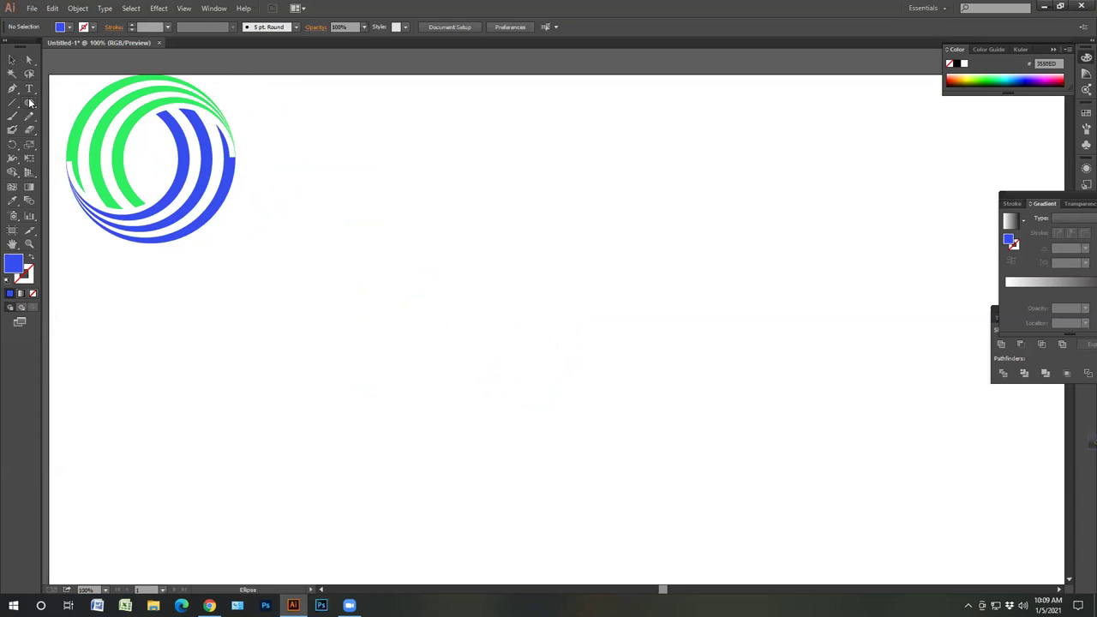
pyautogui.moveTo(434, 231); pyautogui.dragTo(505, 314)
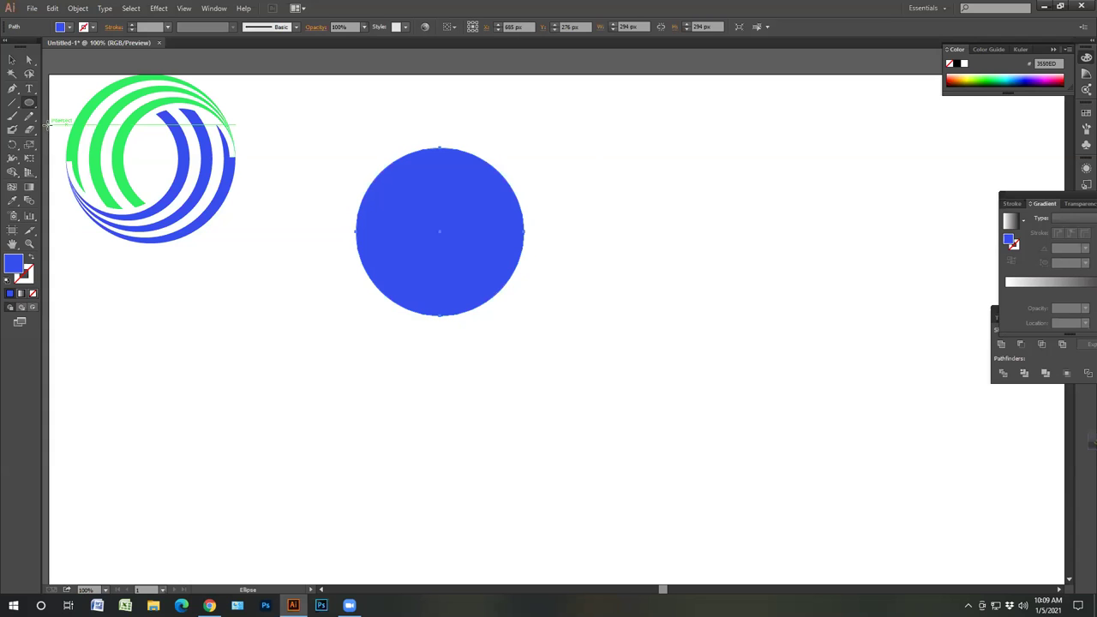
pyautogui.click(30, 258)
pyautogui.doubleClick(25, 275)
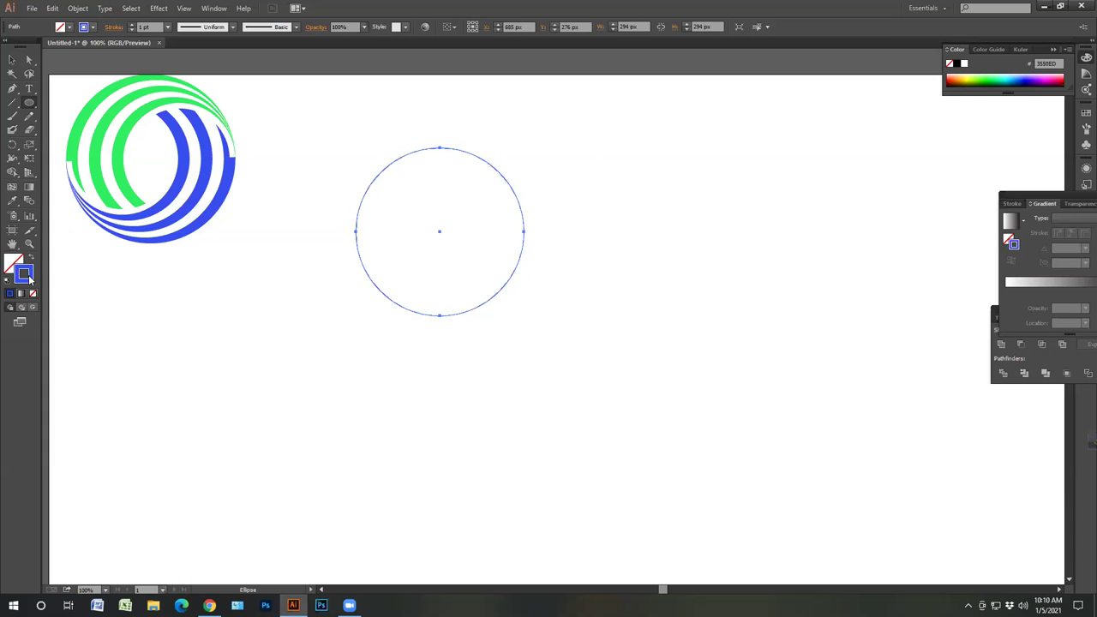
pyautogui.moveTo(752, 437); pyautogui.dragTo(742, 447)
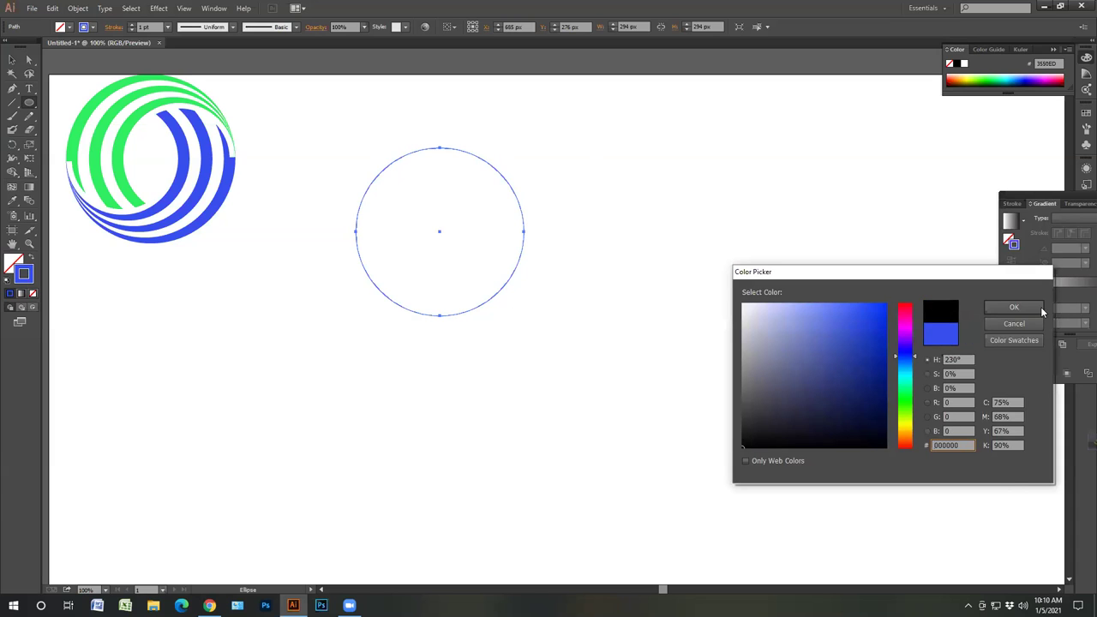
pyautogui.click(1035, 310)
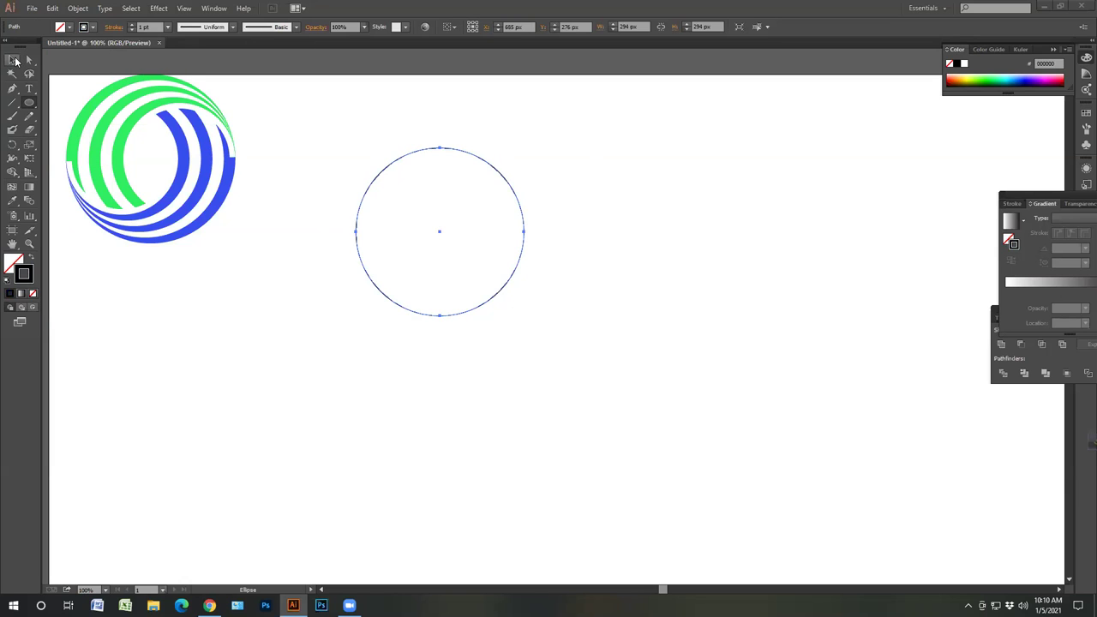
pyautogui.click(15, 61)
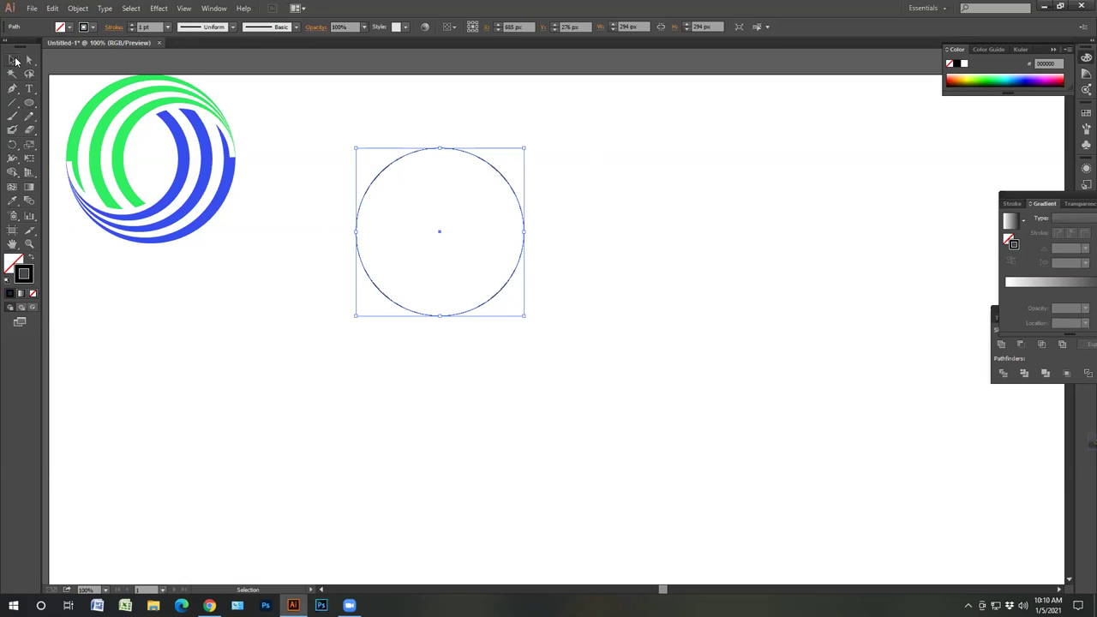
# - Show the Actions list and start creating a new action for the outlined circle
pyautogui.click(214, 8)
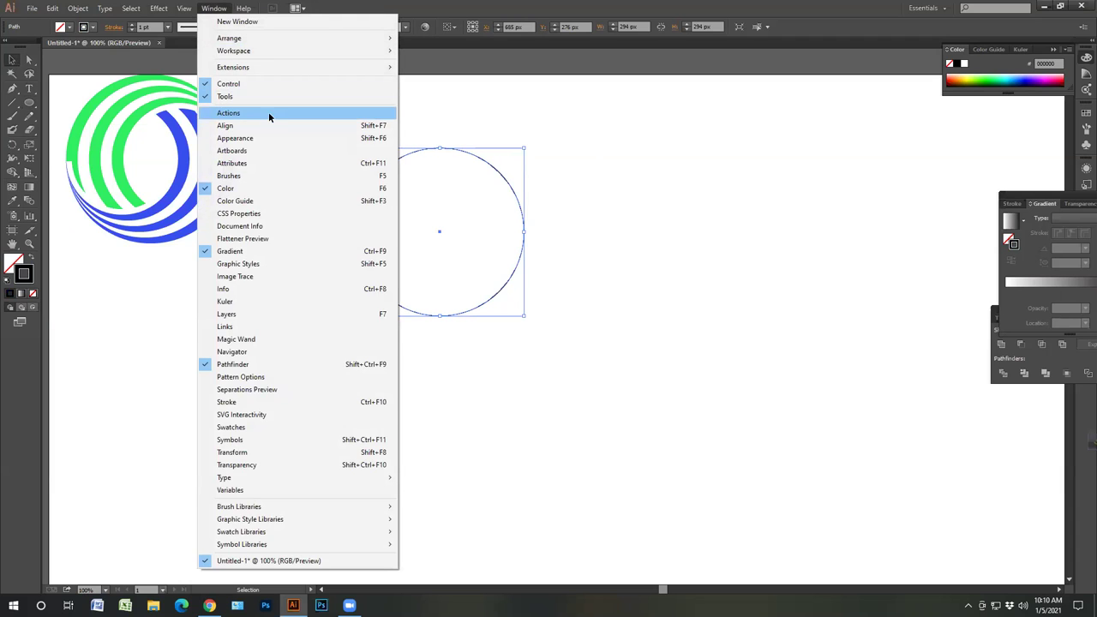
pyautogui.click(268, 114)
pyautogui.scroll(-1, 800, 247)
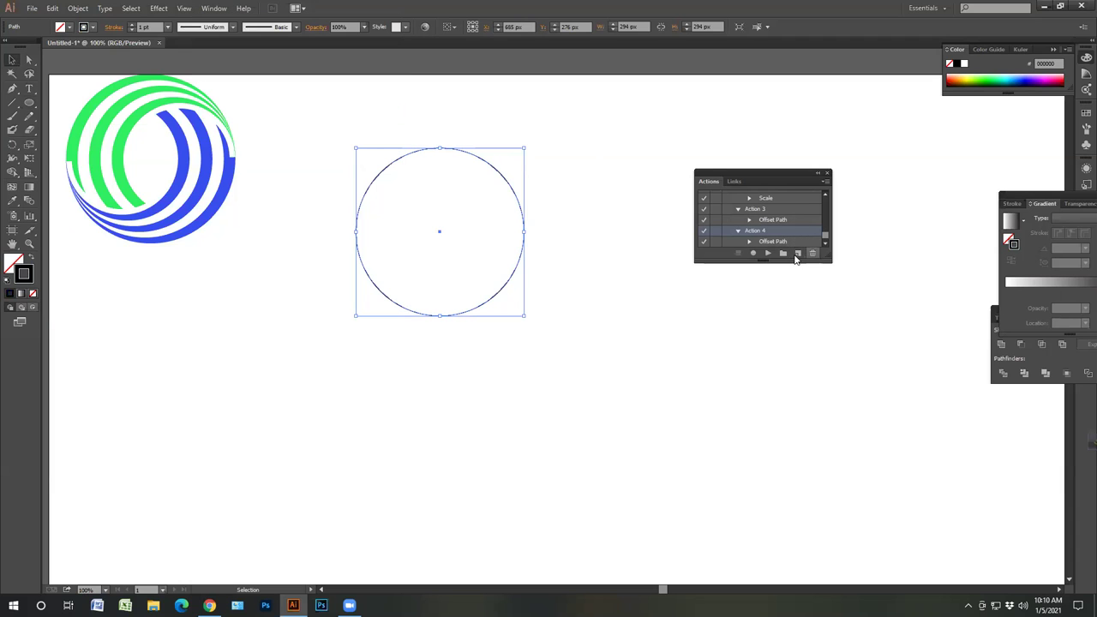
pyautogui.click(796, 253)
pyautogui.click(548, 341)
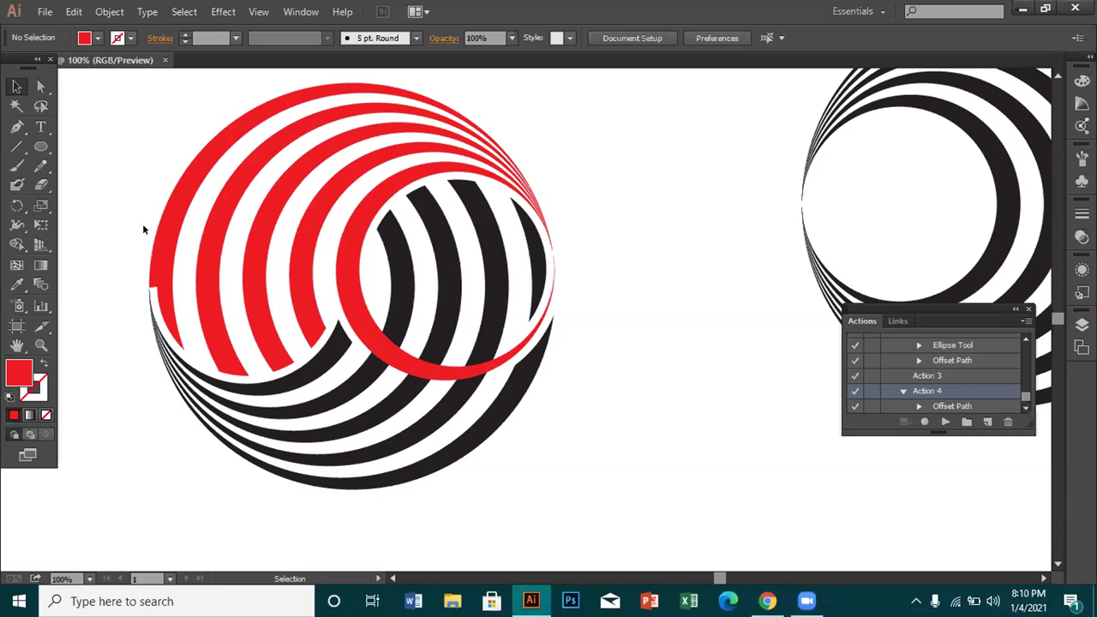
# - Remove the black stripe pieces inside the innermost red ring and the ring's lower overlapping segments with Shape Builder, clearing the selection
pyautogui.moveTo(133, 180); pyautogui.dragTo(600, 497)
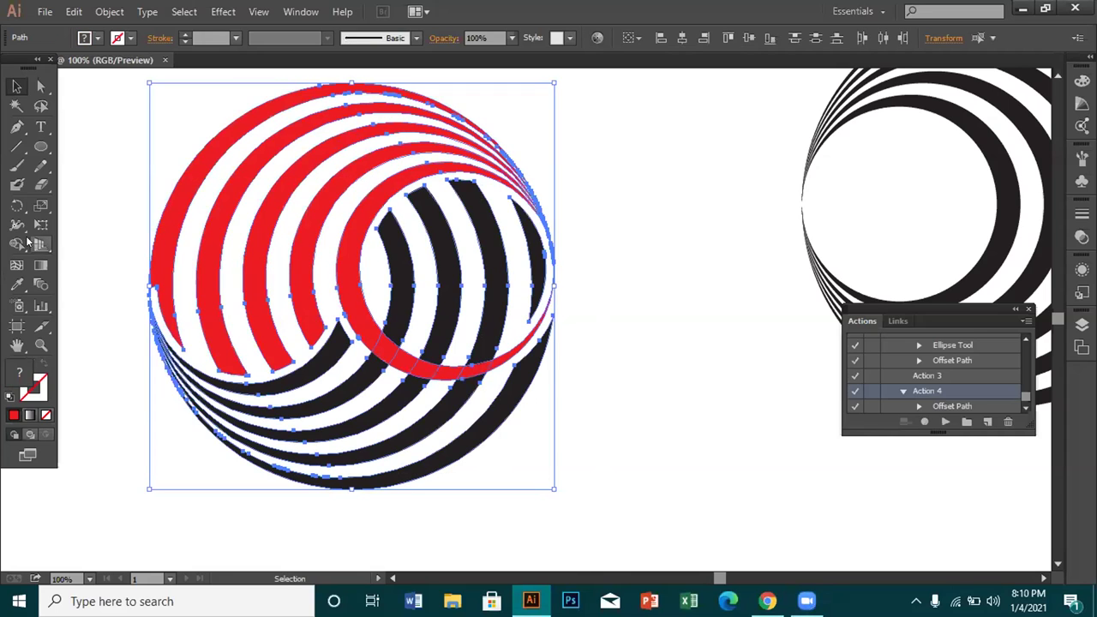
pyautogui.click(17, 244)
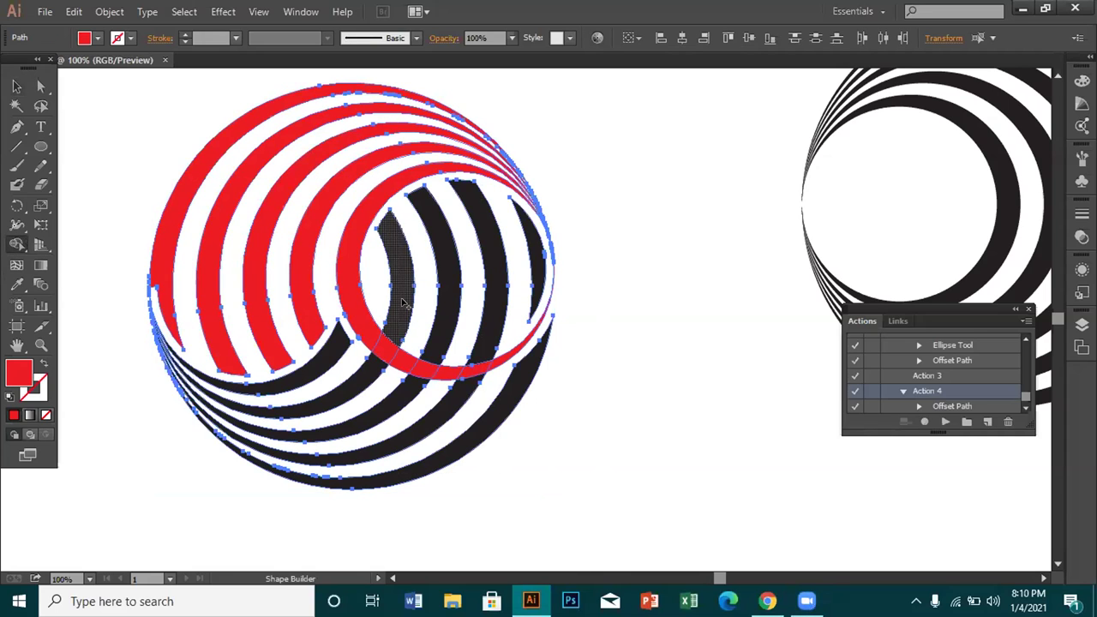
pyautogui.click(17, 87)
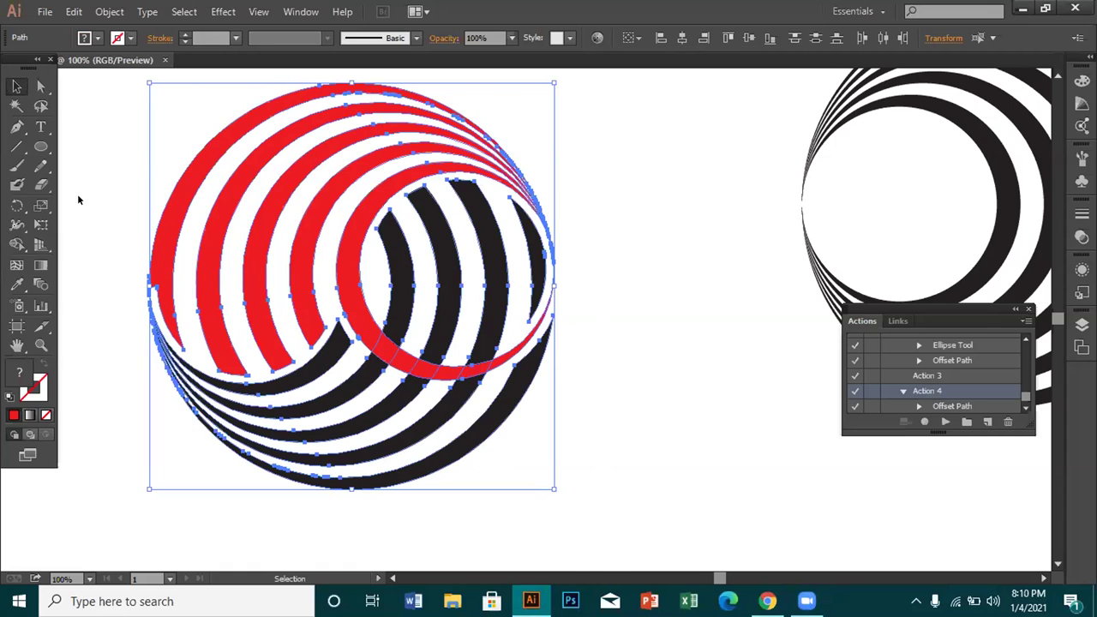
pyautogui.click(10, 246)
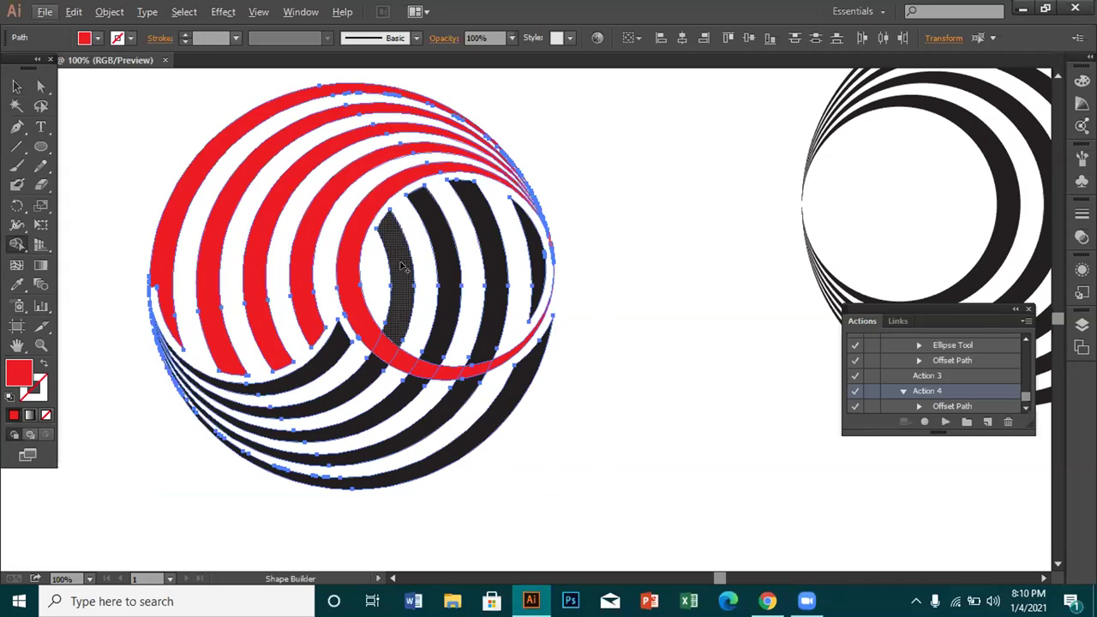
pyautogui.moveTo(402, 264); pyautogui.dragTo(531, 265)
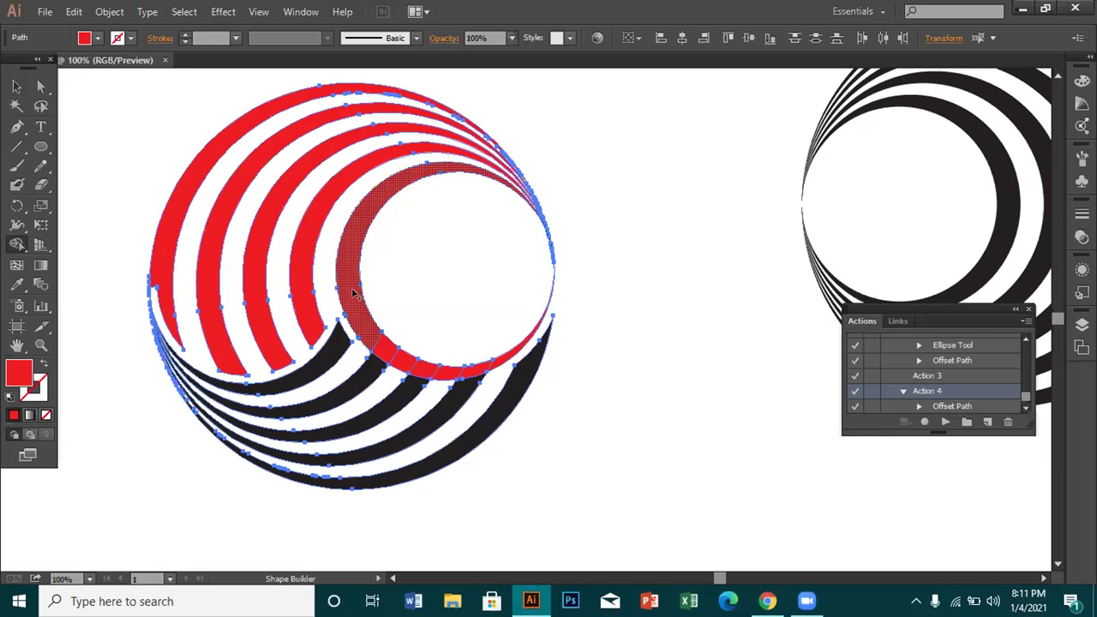
pyautogui.moveTo(406, 364)
pyautogui.mouseDown()
pyautogui.moveTo(388, 351)
pyautogui.moveTo(470, 377)
pyautogui.moveTo(509, 355)
pyautogui.mouseUp()
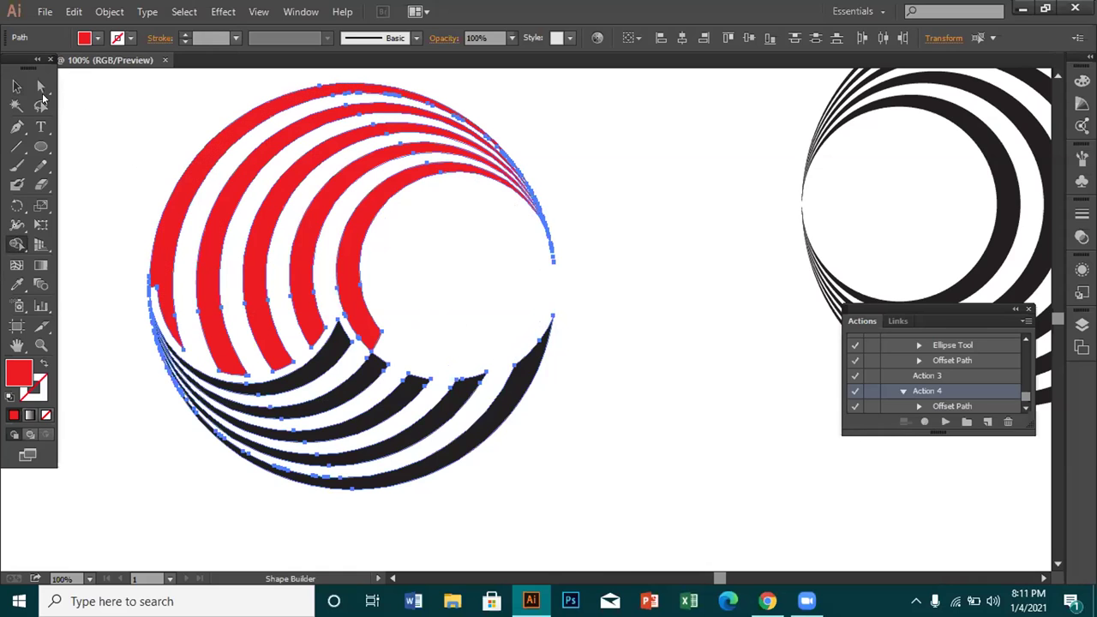
pyautogui.click(16, 86)
pyautogui.click(107, 134)
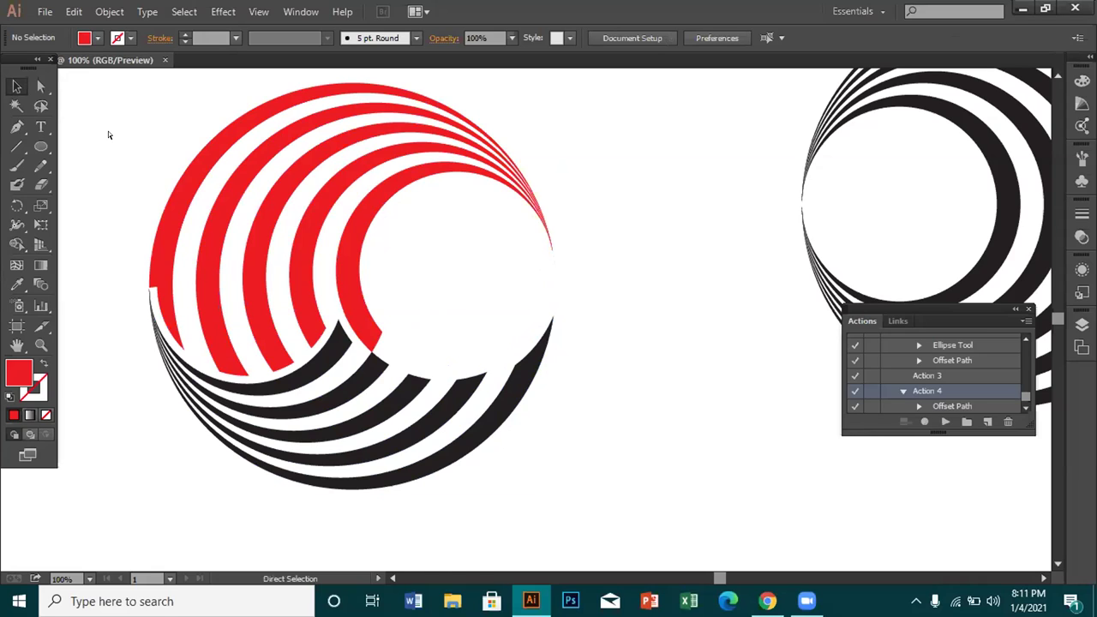
pyautogui.hotkey('ctrl', '-')
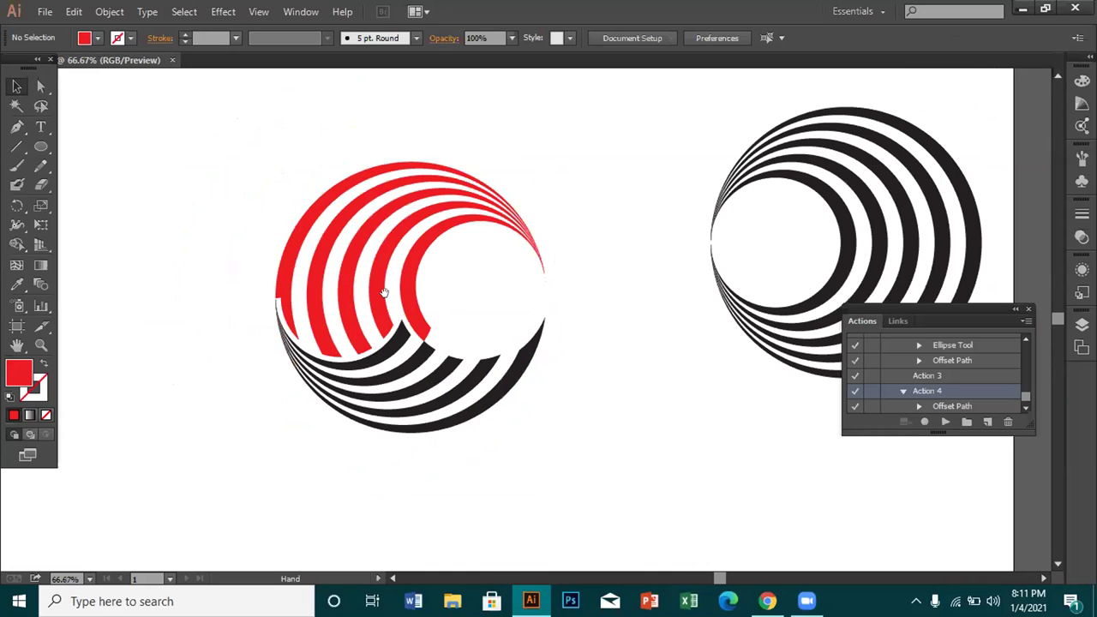
pyautogui.moveTo(512, 296); pyautogui.dragTo(310, 269)
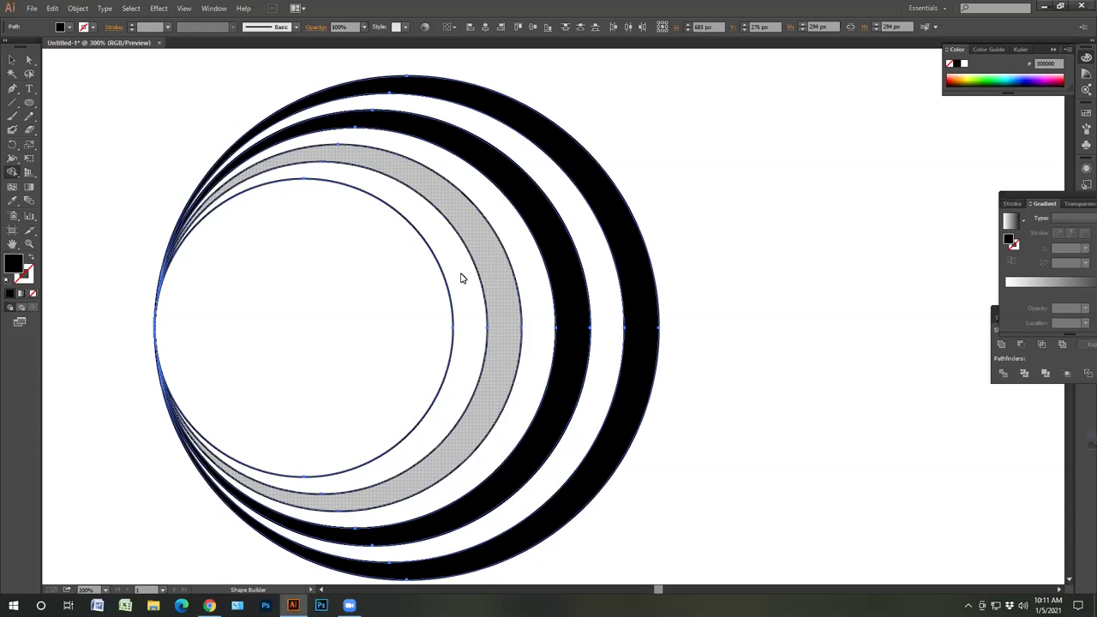
# - Fill the third crescent from the outside with black using Shape Builder and delete the innermost circle
pyautogui.click(460, 278)
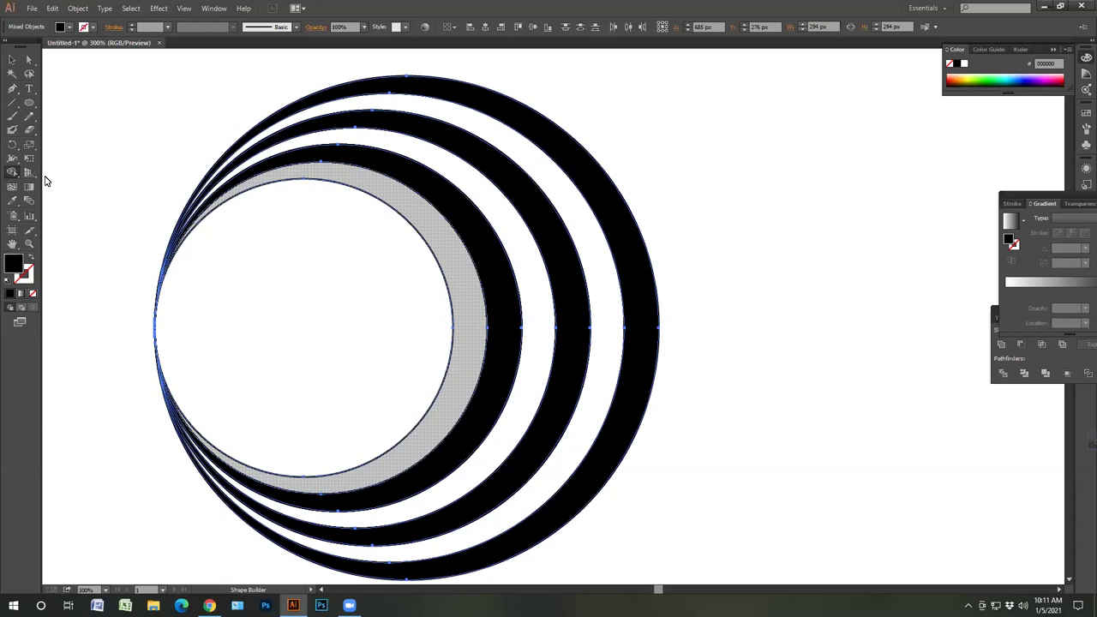
pyautogui.press('v')
pyautogui.moveTo(382, 245); pyautogui.dragTo(447, 287)
pyautogui.press('Delete')
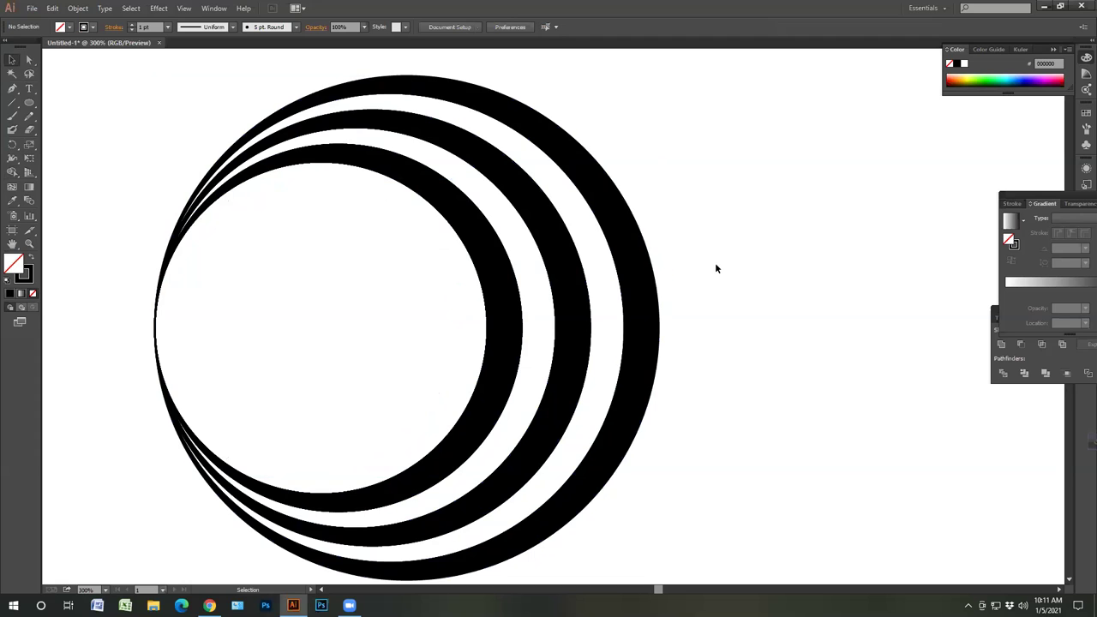
pyautogui.hotkey('ctrl', '-')
pyautogui.hotkey('ctrl', '-')
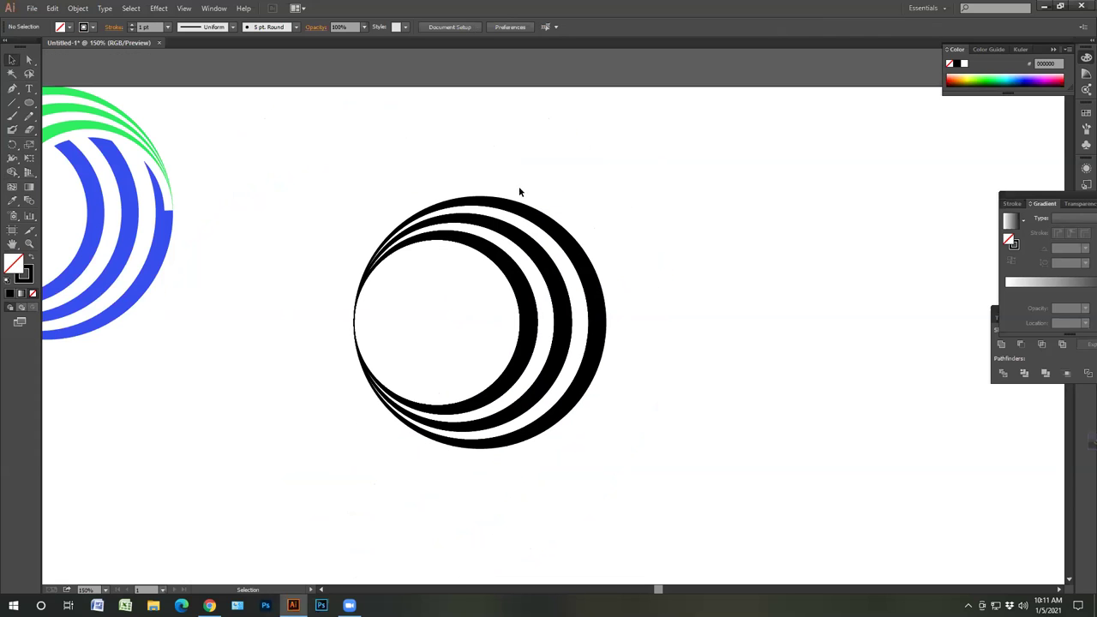
# - Group the black crescents and overlay a copy rotated 180° on the original
pyautogui.moveTo(407, 169); pyautogui.dragTo(507, 265)
pyautogui.rightClick(500, 221)
pyautogui.click(580, 272)
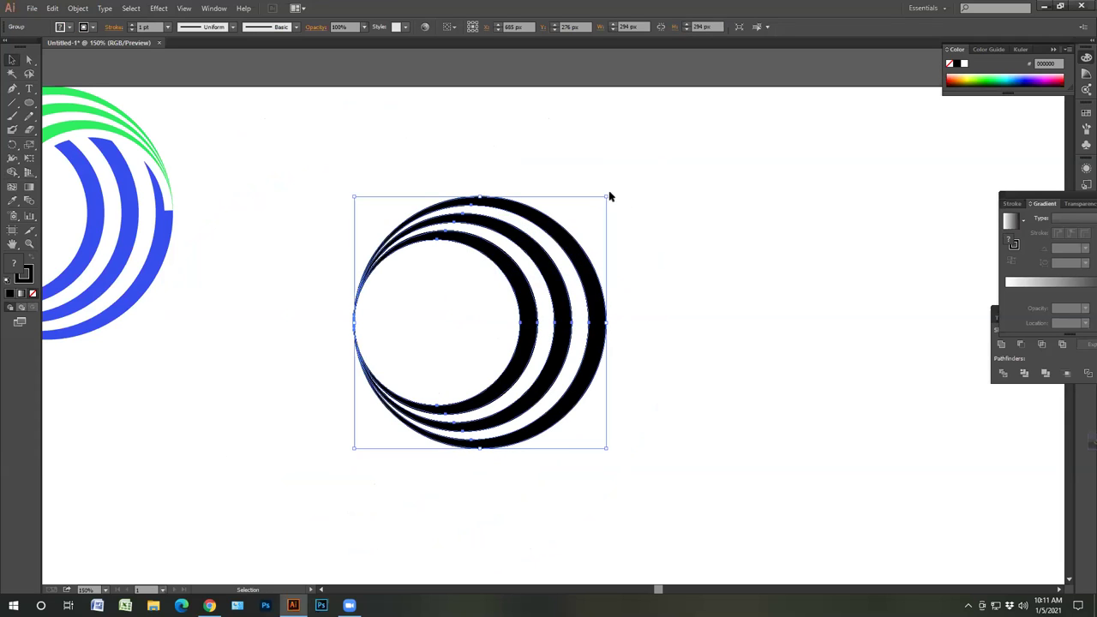
pyautogui.moveTo(608, 192); pyautogui.dragTo(341, 423)
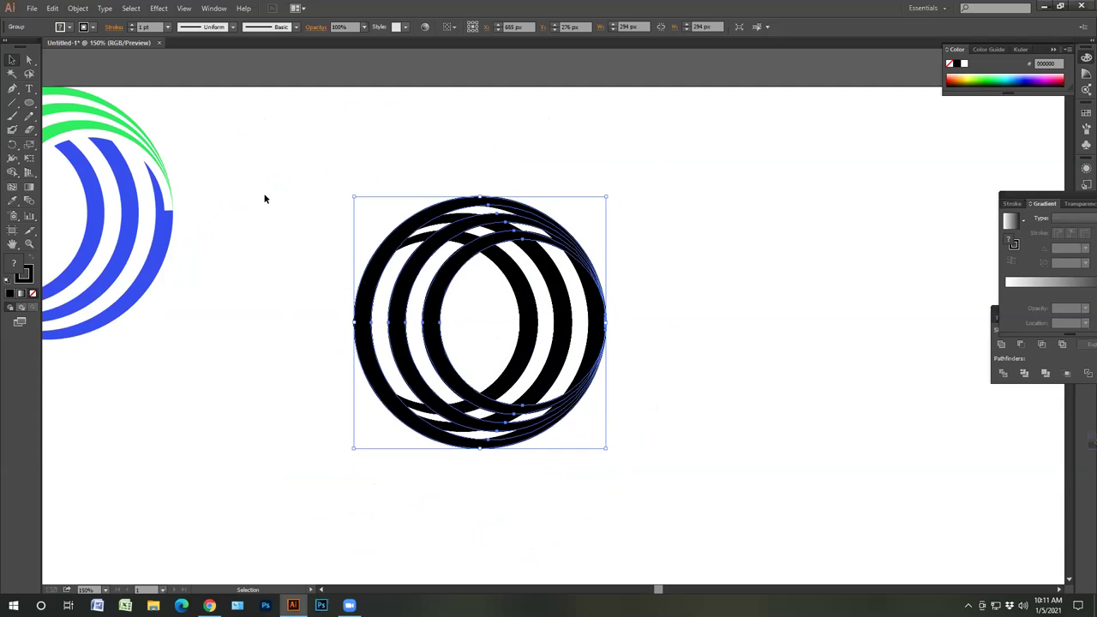
# - Try to fill the entire rotated group with red #ED1C24 and undo the fill
pyautogui.click(71, 26)
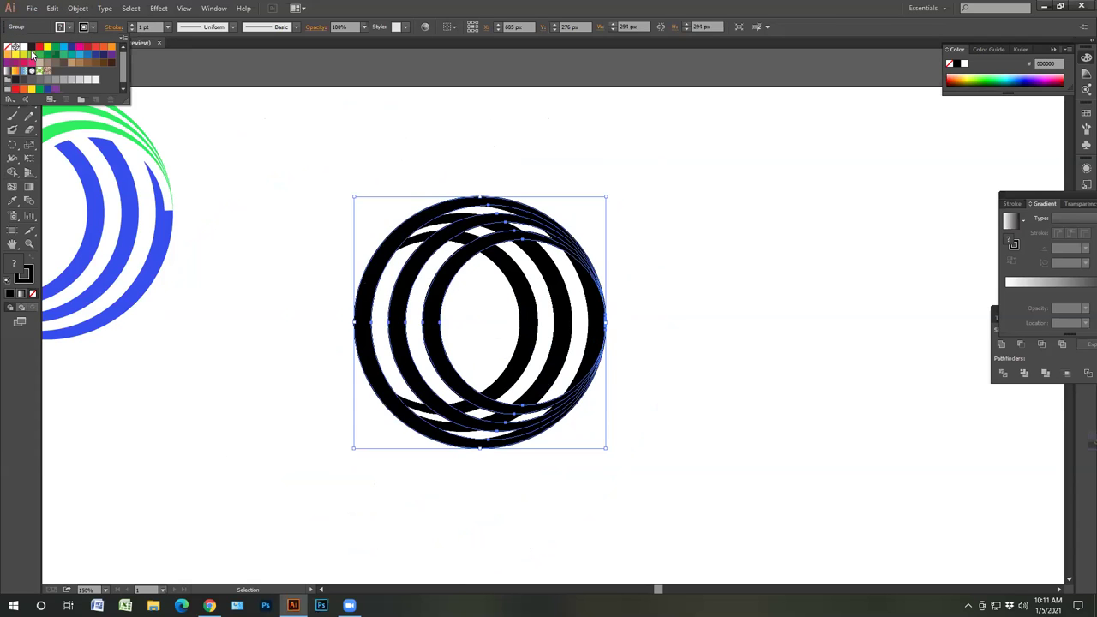
pyautogui.click(39, 47)
pyautogui.press('Escape')
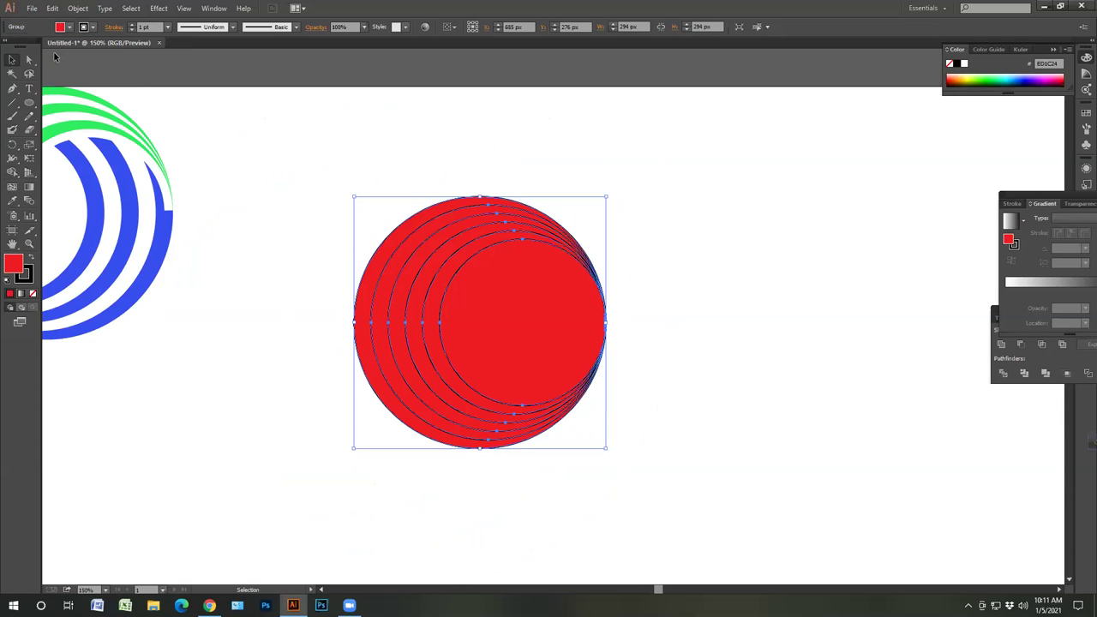
pyautogui.hotkey('ctrl', 'z')
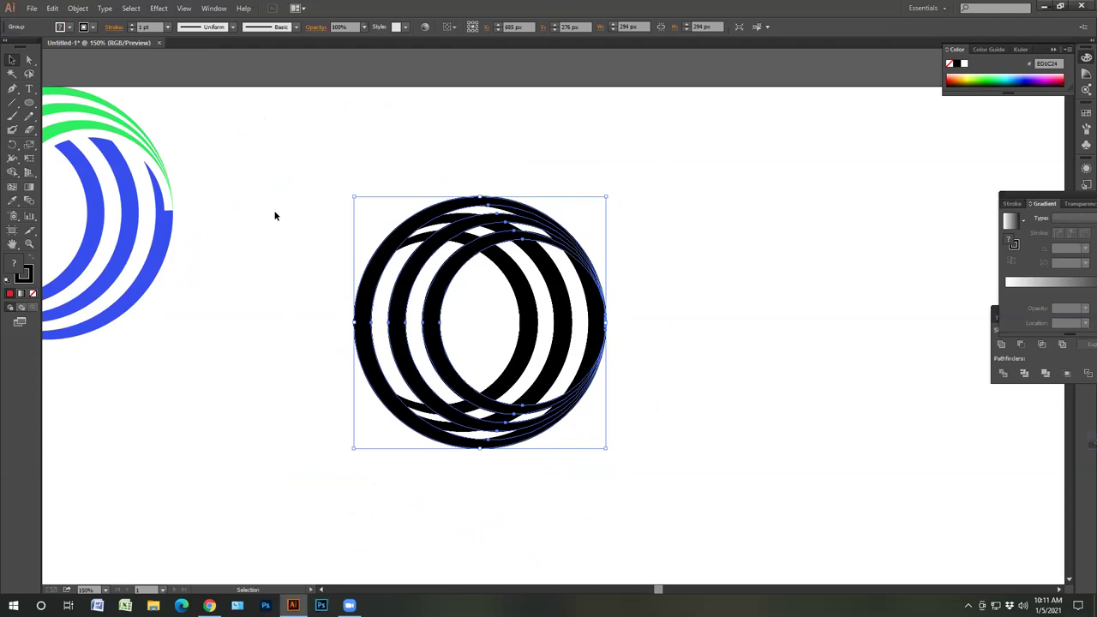
# - Ungroup the rotated copy and fill its outer crescent with red #ED1C24
pyautogui.click(354, 247)
pyautogui.click(403, 245)
pyautogui.rightClick(393, 245)
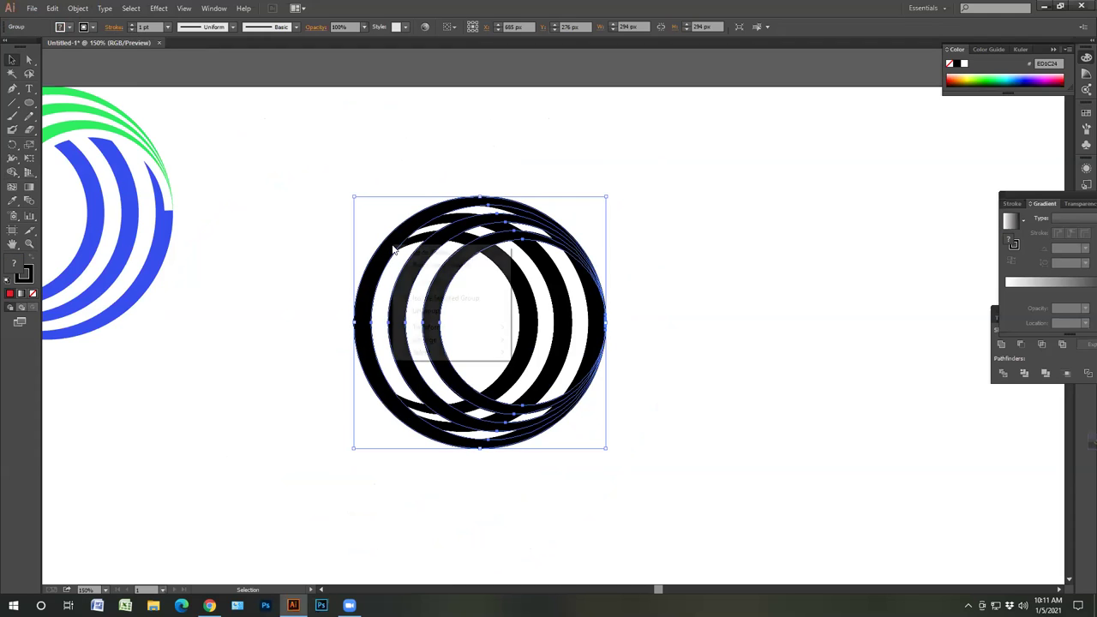
pyautogui.click(444, 310)
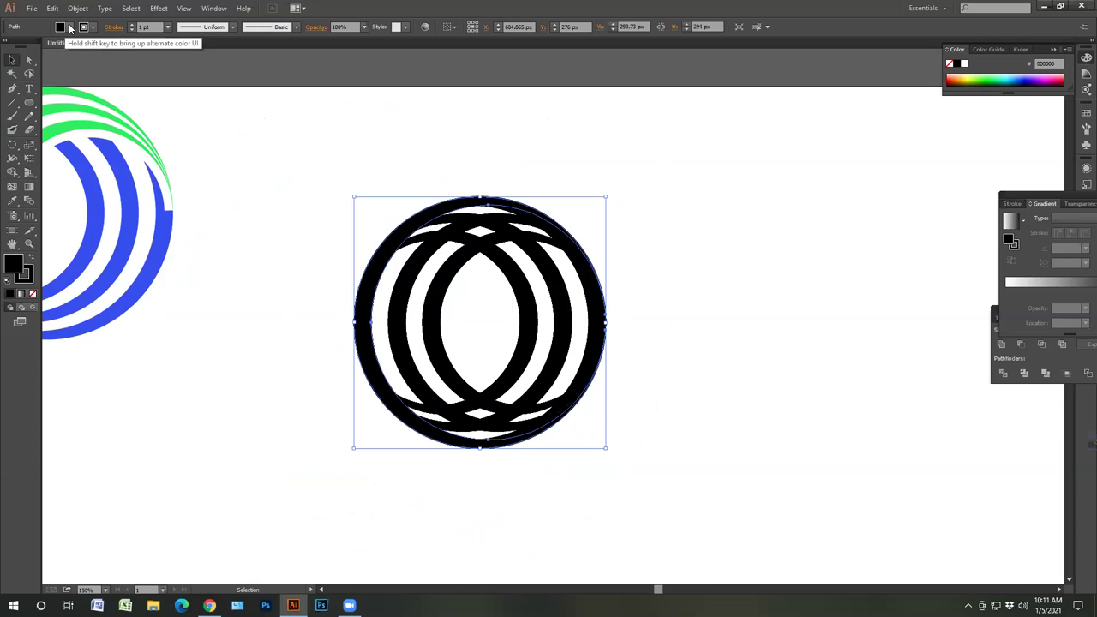
pyautogui.click(71, 28)
pyautogui.click(40, 51)
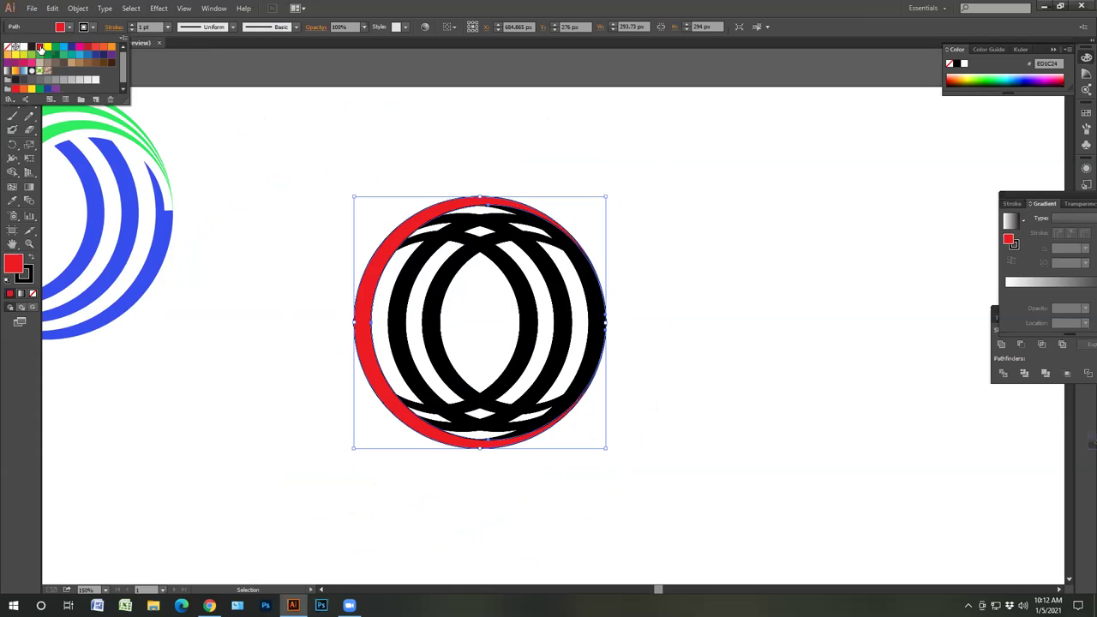
# - Fill the middle and inner crescents of the rotated copy with red #ED1C24 and clear the selection
pyautogui.click(394, 240)
pyautogui.click(395, 242)
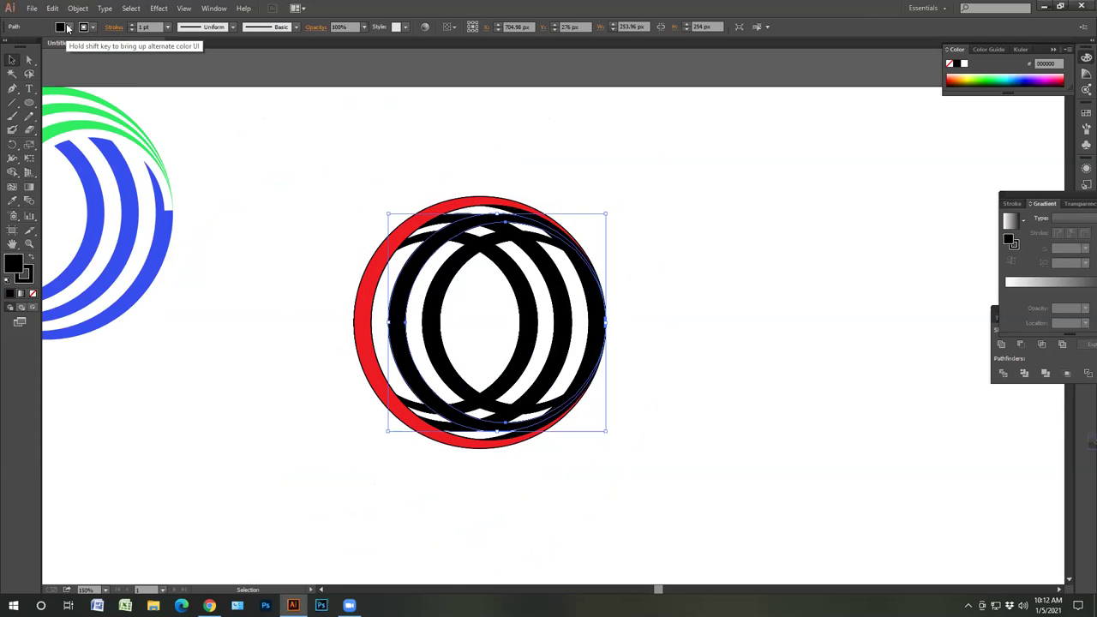
pyautogui.click(68, 27)
pyautogui.click(40, 46)
pyautogui.click(196, 118)
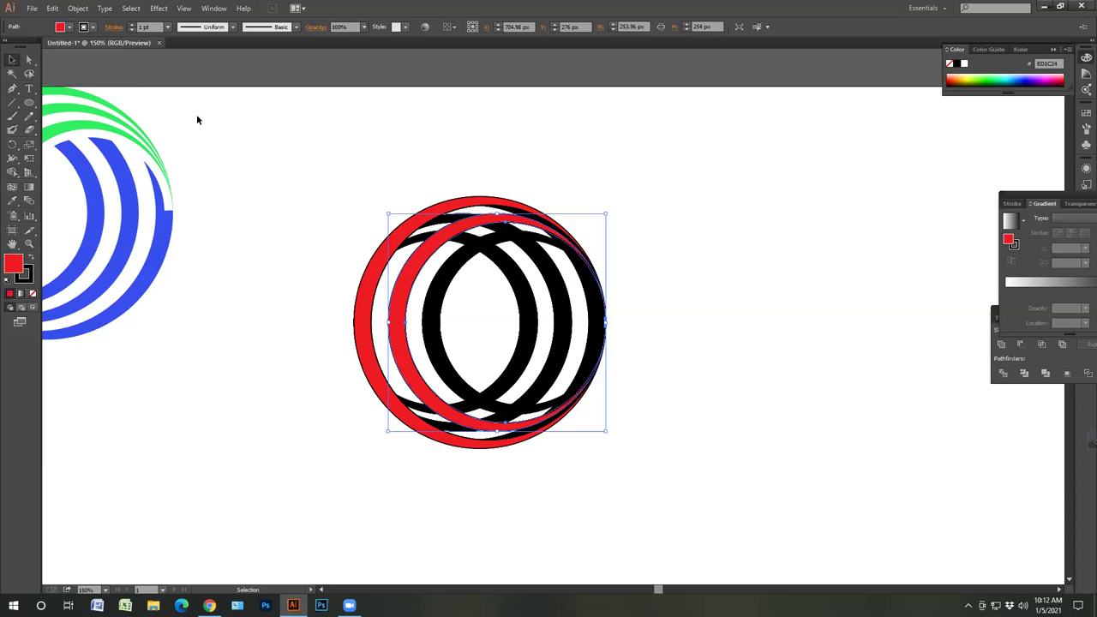
pyautogui.click(464, 266)
pyautogui.click(69, 26)
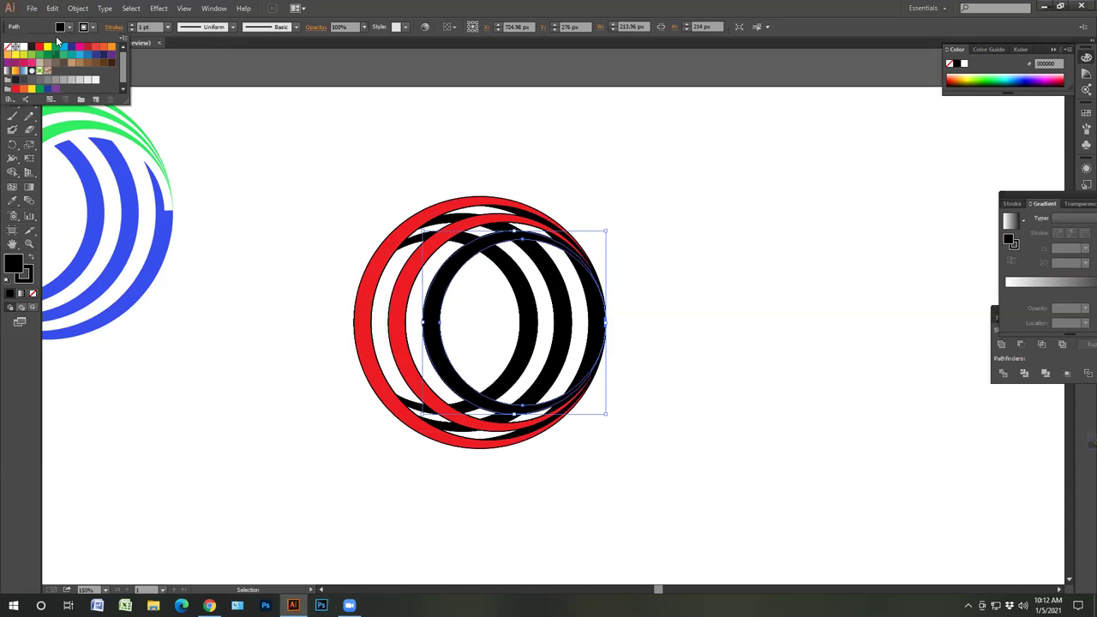
pyautogui.click(40, 47)
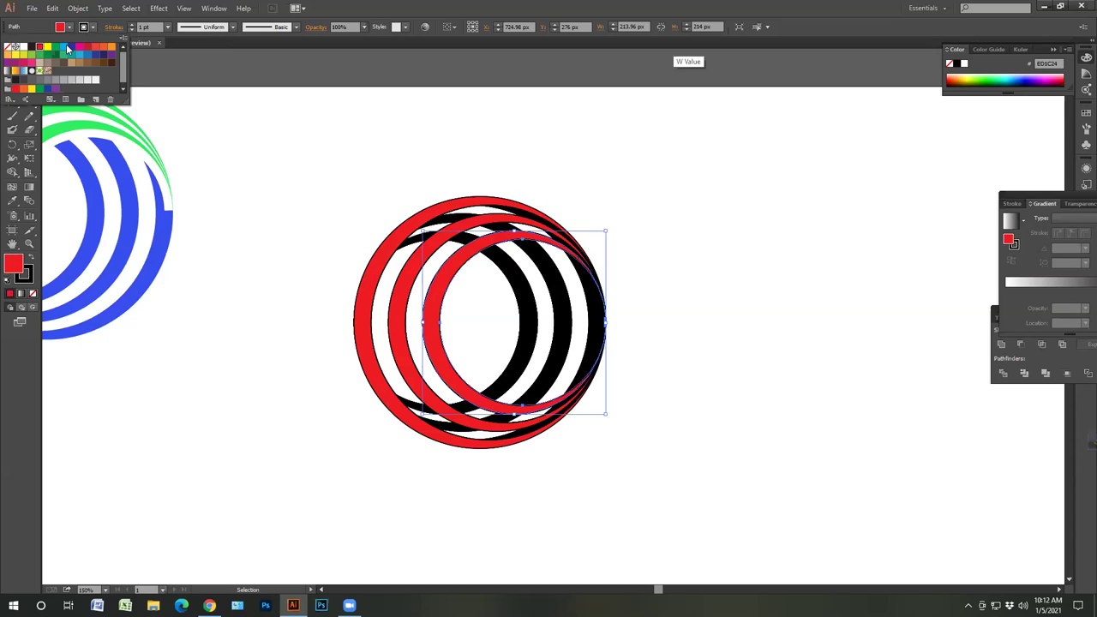
pyautogui.click(620, 87)
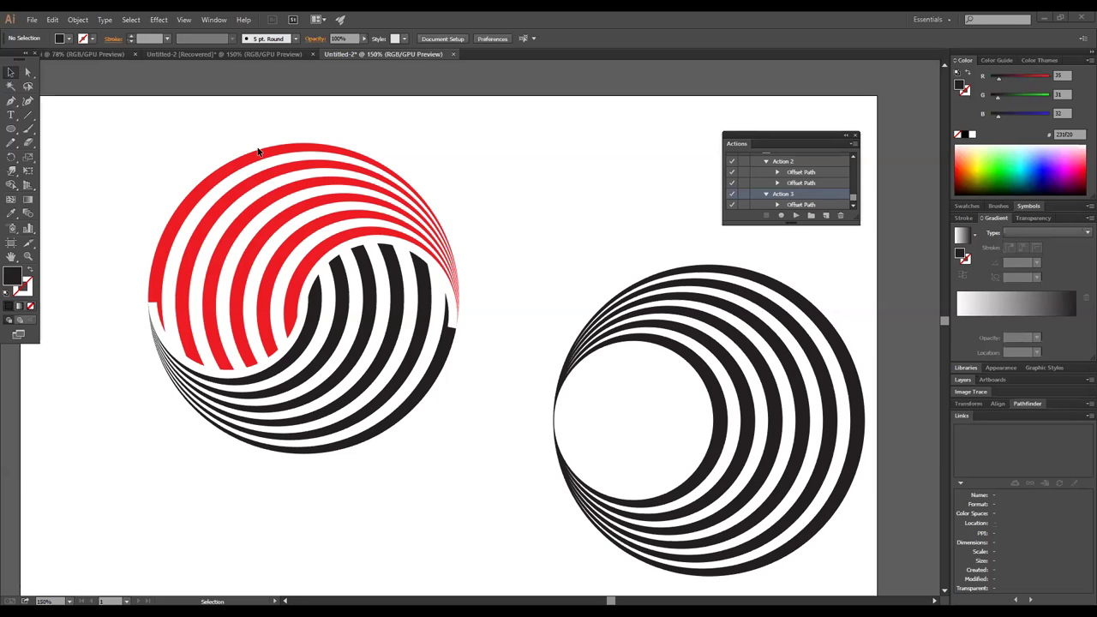
# - Group all parts of the finished red and black interlocking circle and clear the selection
pyautogui.moveTo(168, 121); pyautogui.dragTo(499, 453)
pyautogui.rightClick(414, 322)
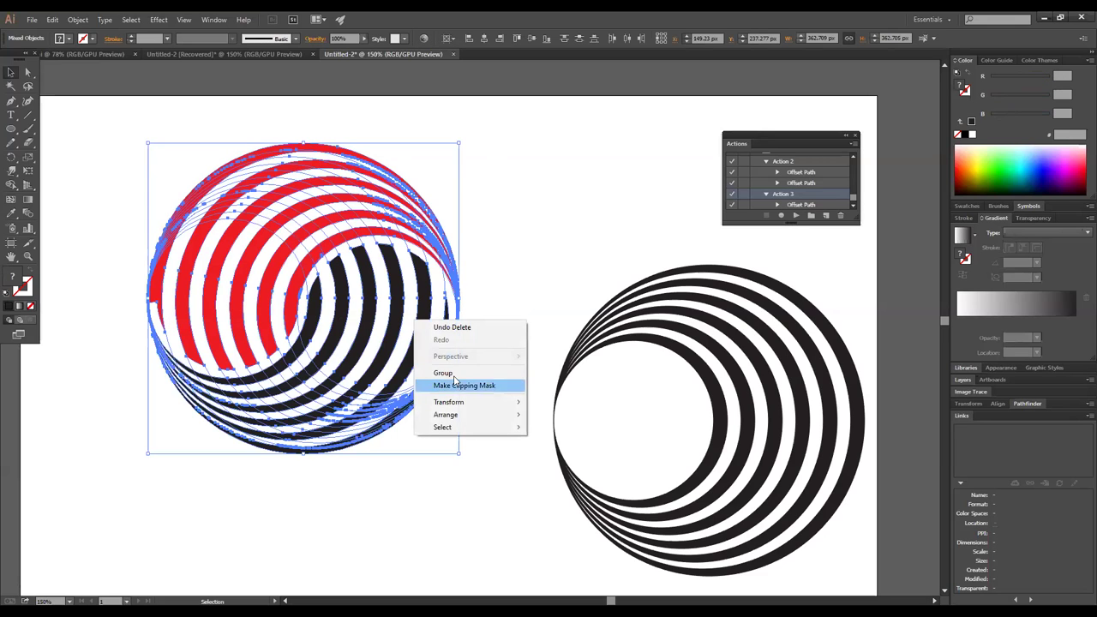
pyautogui.click(451, 374)
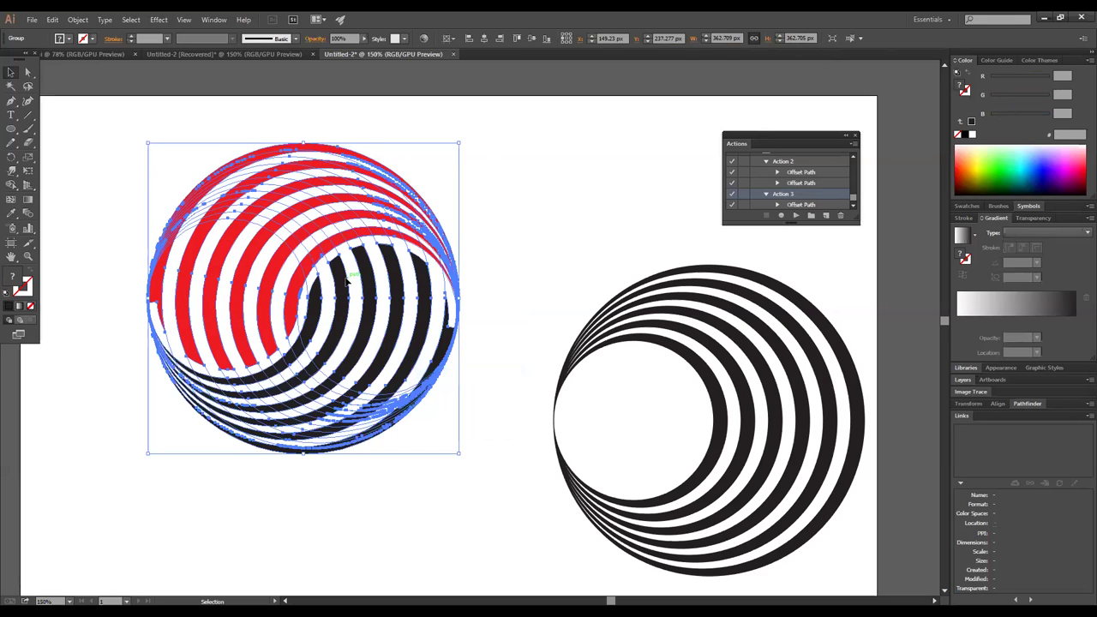
pyautogui.moveTo(299, 273); pyautogui.dragTo(610, 35)
pyautogui.hotkey('ctrl', 'shift', 'a')
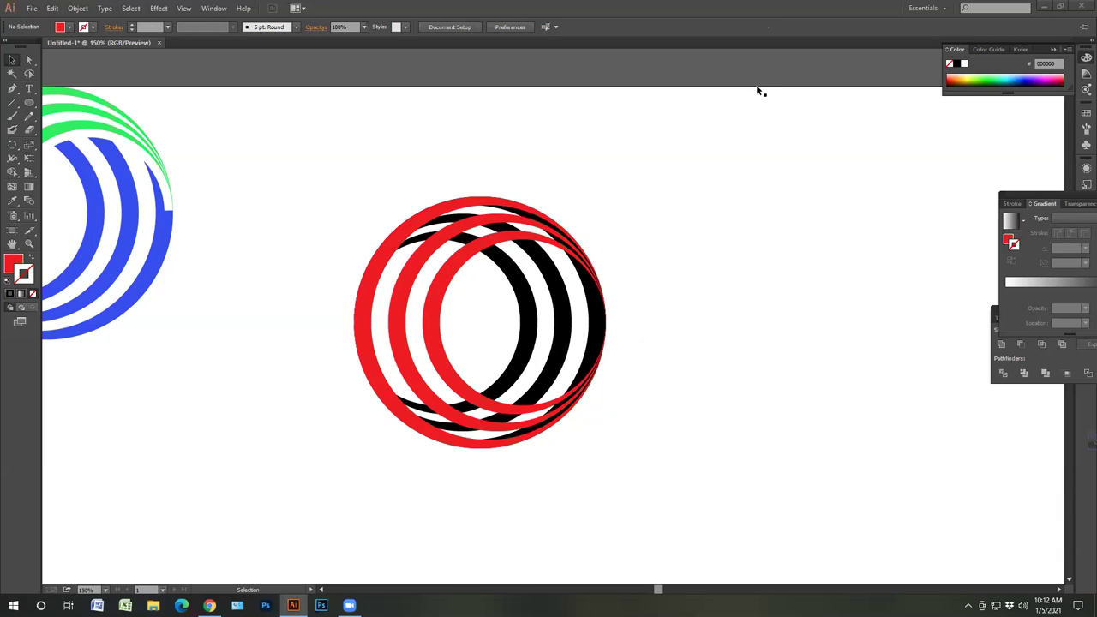
pyautogui.click(374, 289)
pyautogui.click(330, 287)
pyautogui.click(604, 314)
pyautogui.click(631, 309)
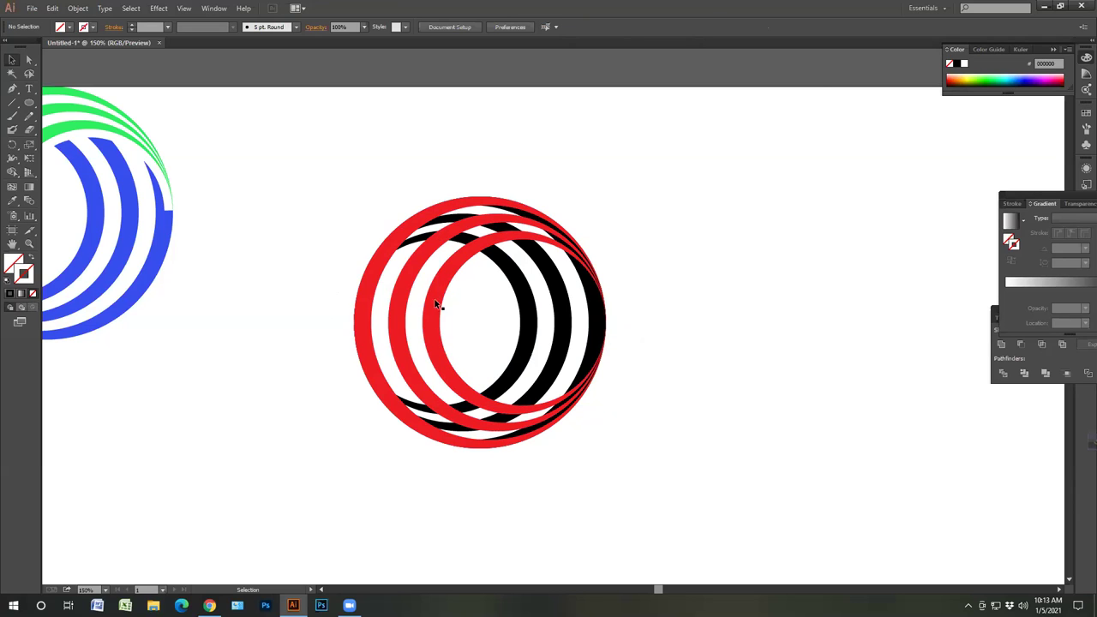
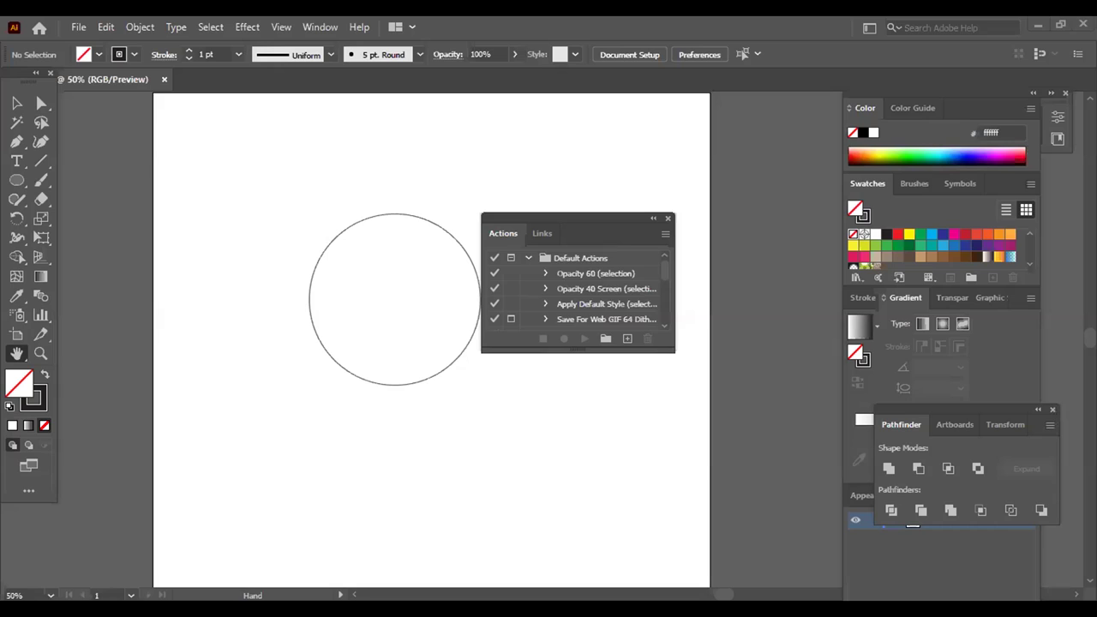
# - Move the Actions list clear of the circle and start recording a new action named Action 1 in the Default Actions set
pyautogui.scroll(-3, 568, 291)
pyautogui.scroll(3, 569, 291)
pyautogui.scroll(-5, 570, 292)
pyautogui.scroll(3, 571, 278)
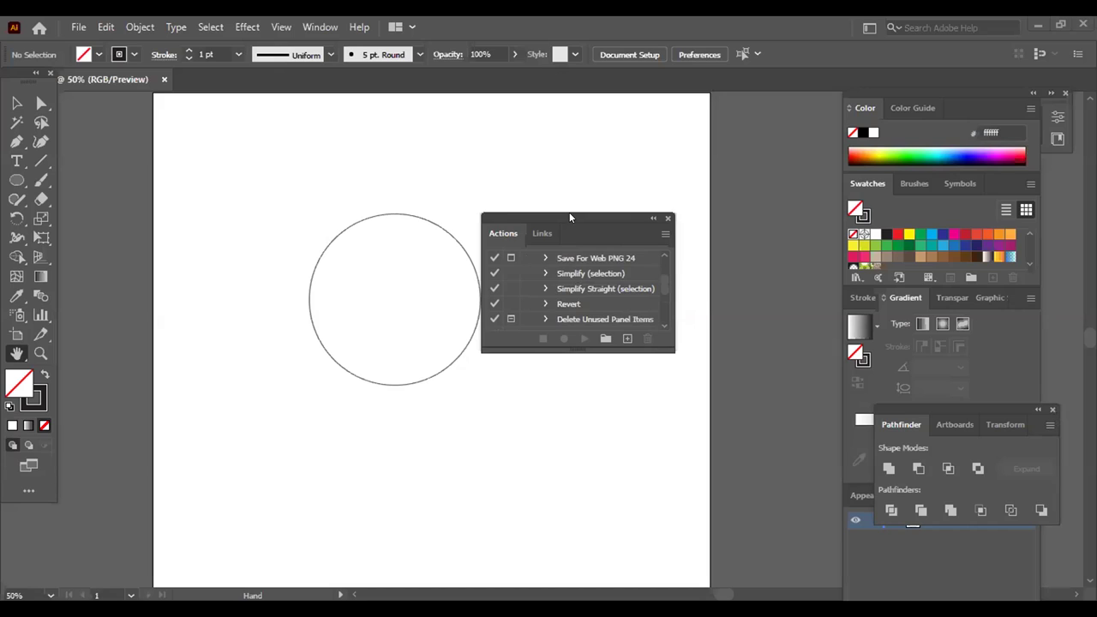
pyautogui.moveTo(570, 216); pyautogui.dragTo(652, 211)
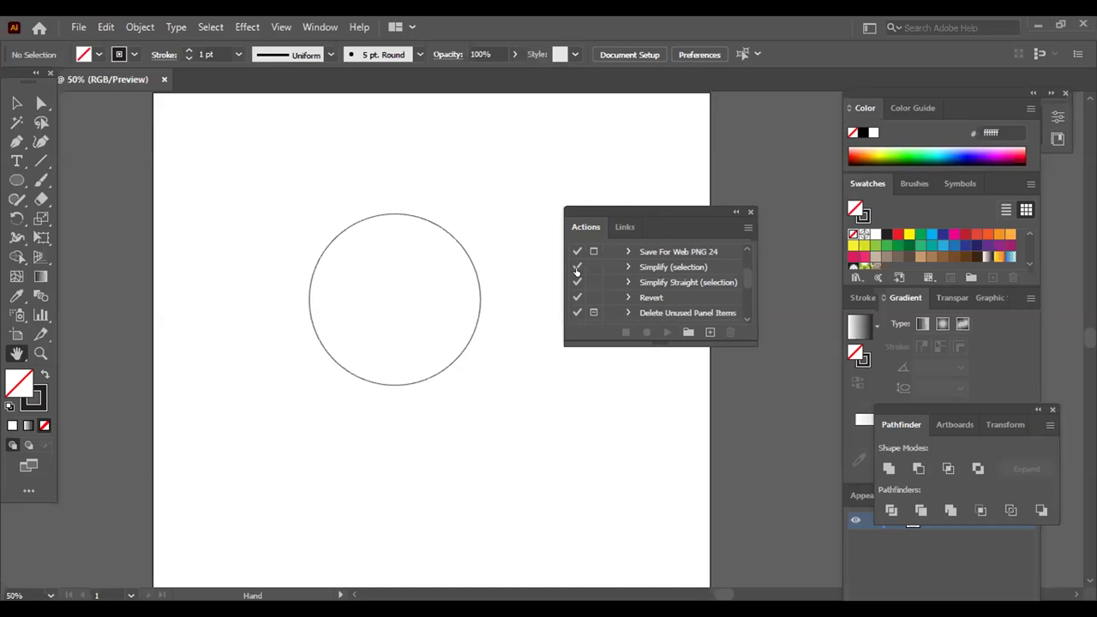
pyautogui.click(710, 334)
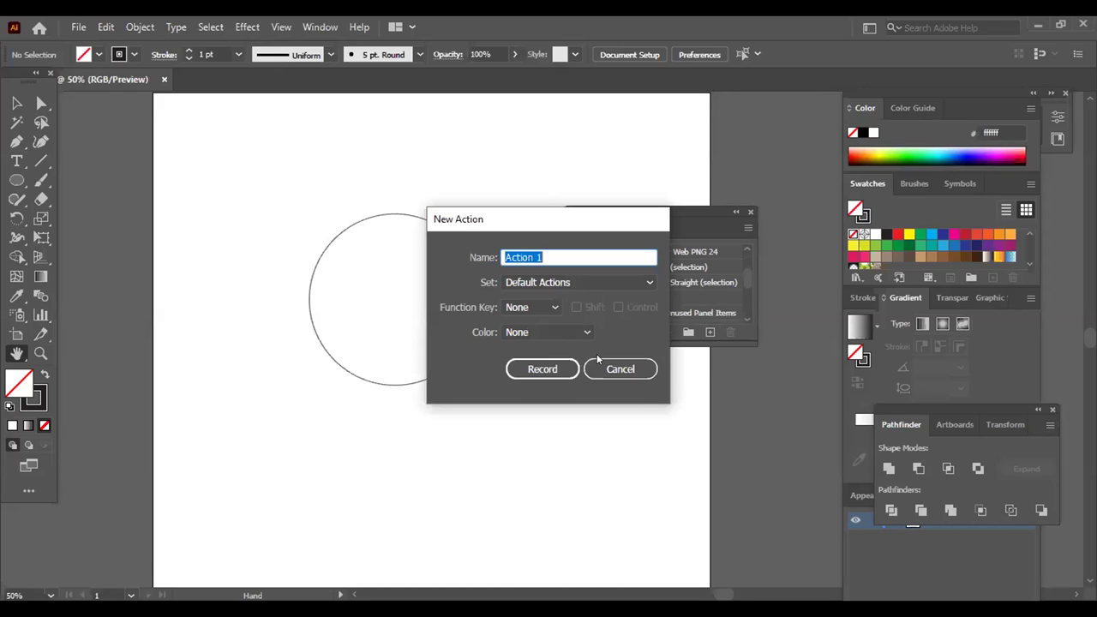
pyautogui.click(535, 374)
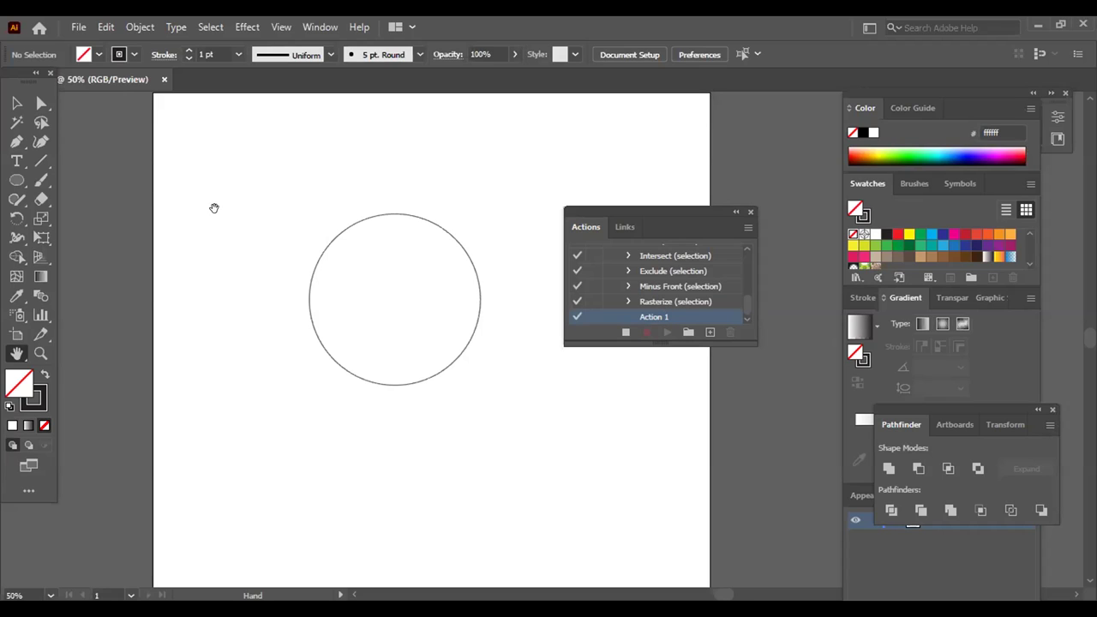
pyautogui.press('v')
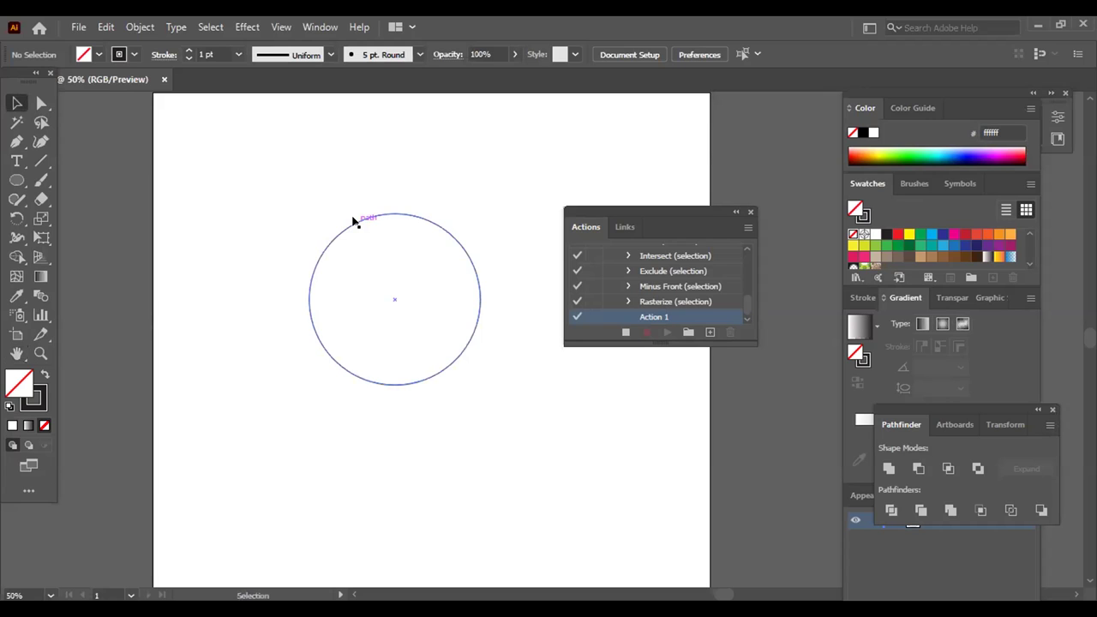
# - Offset the circle path by -10 px with Offset Path as part of Action 1 and stop the recording
pyautogui.click(349, 221)
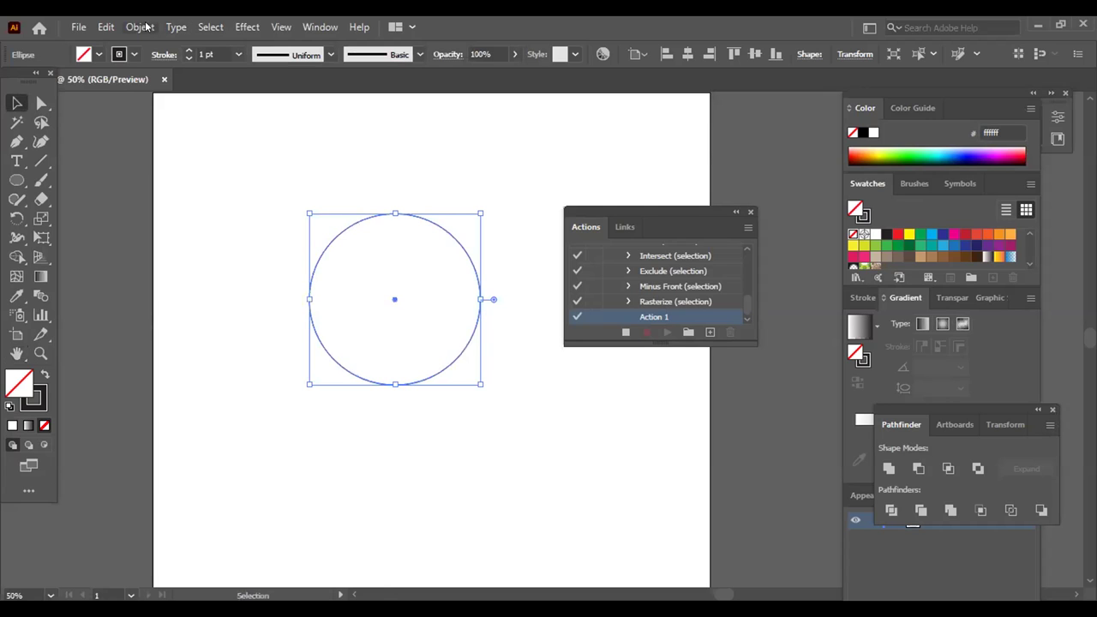
pyautogui.hotkey('alt', 'o')
pyautogui.moveTo(313, 404)
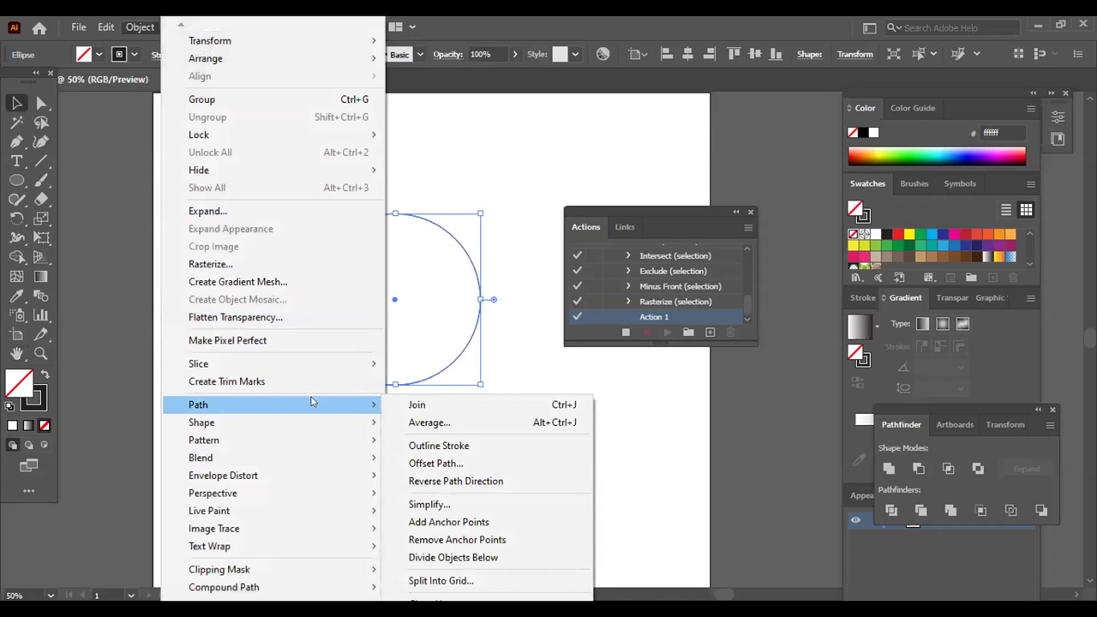
pyautogui.click(431, 465)
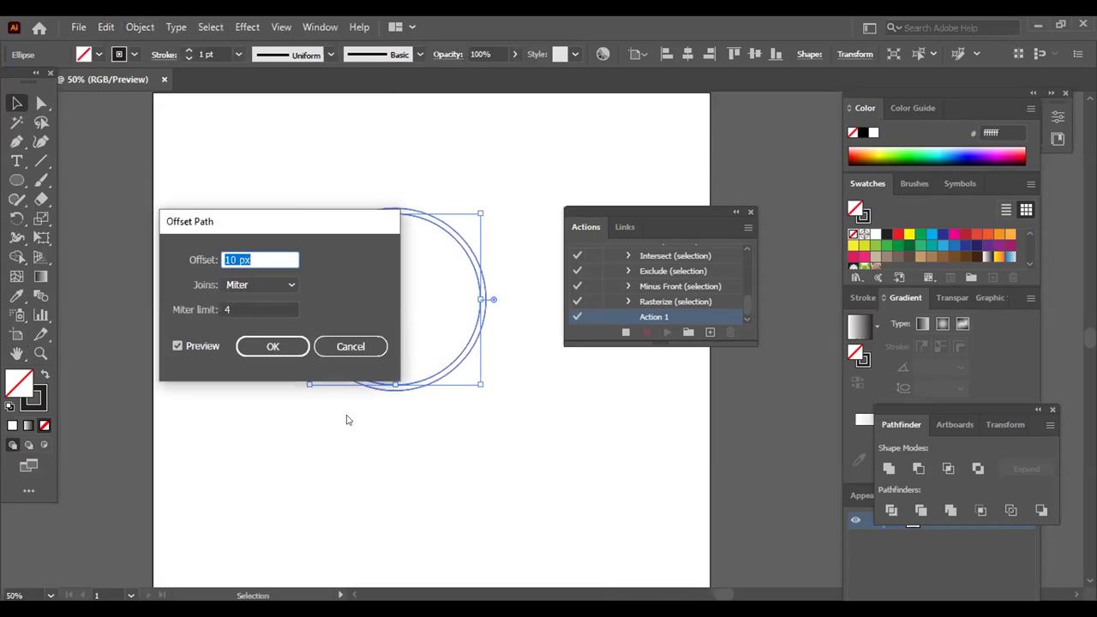
pyautogui.click(224, 259)
pyautogui.write('-')
pyautogui.click(287, 346)
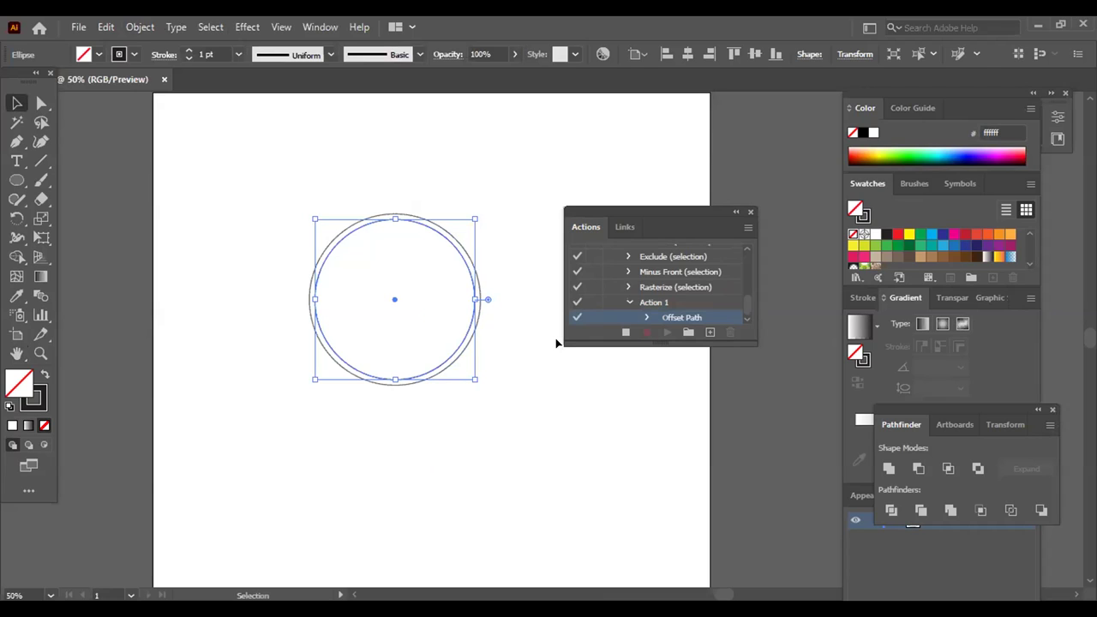
pyautogui.click(622, 332)
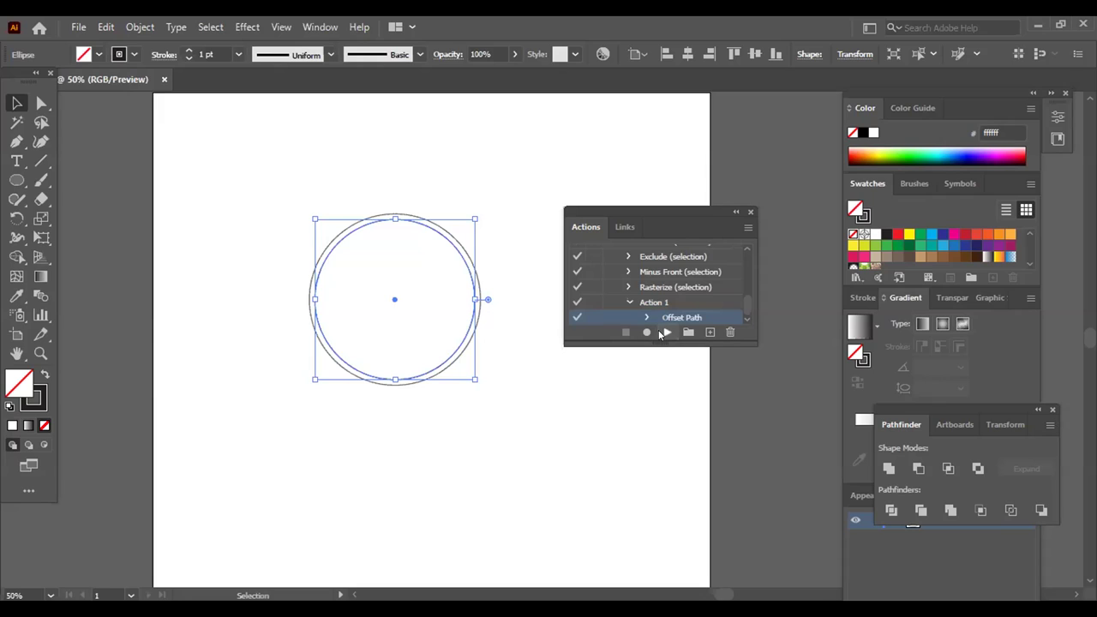
# - Play Action 1 repeatedly to add further evenly spaced concentric circles inside the circle
pyautogui.click(666, 332)
pyautogui.click(665, 332)
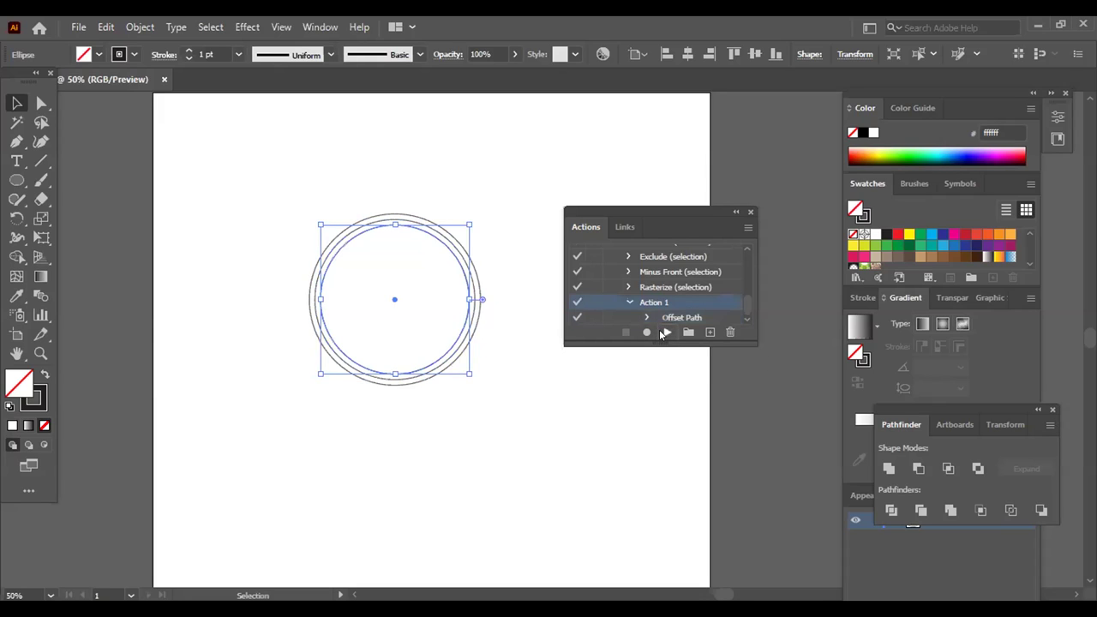
pyautogui.click(665, 332)
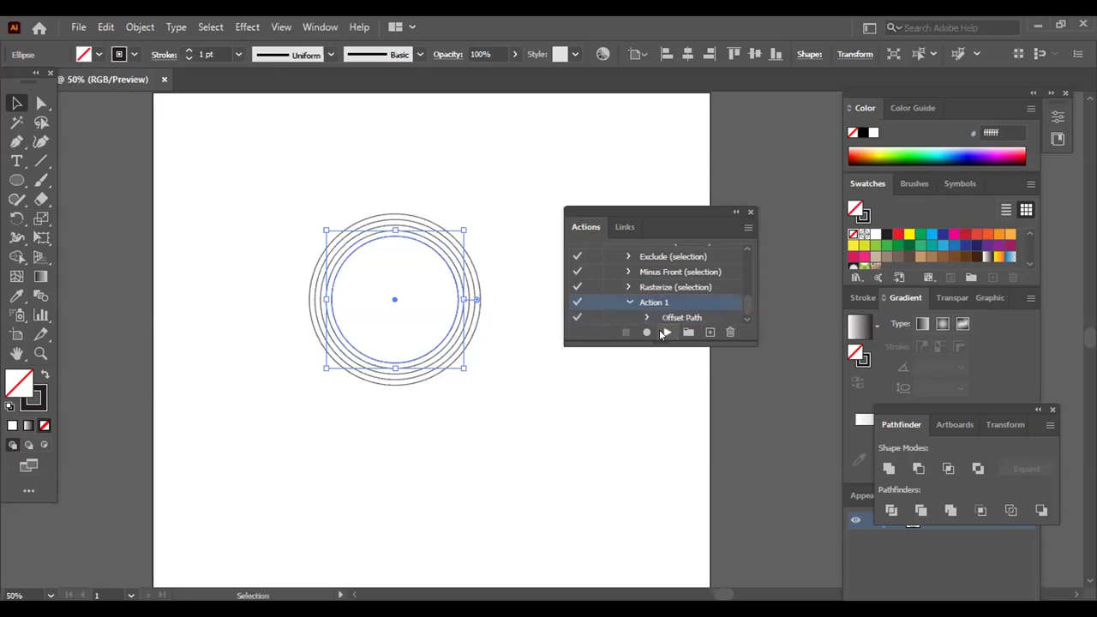
pyautogui.click(661, 334)
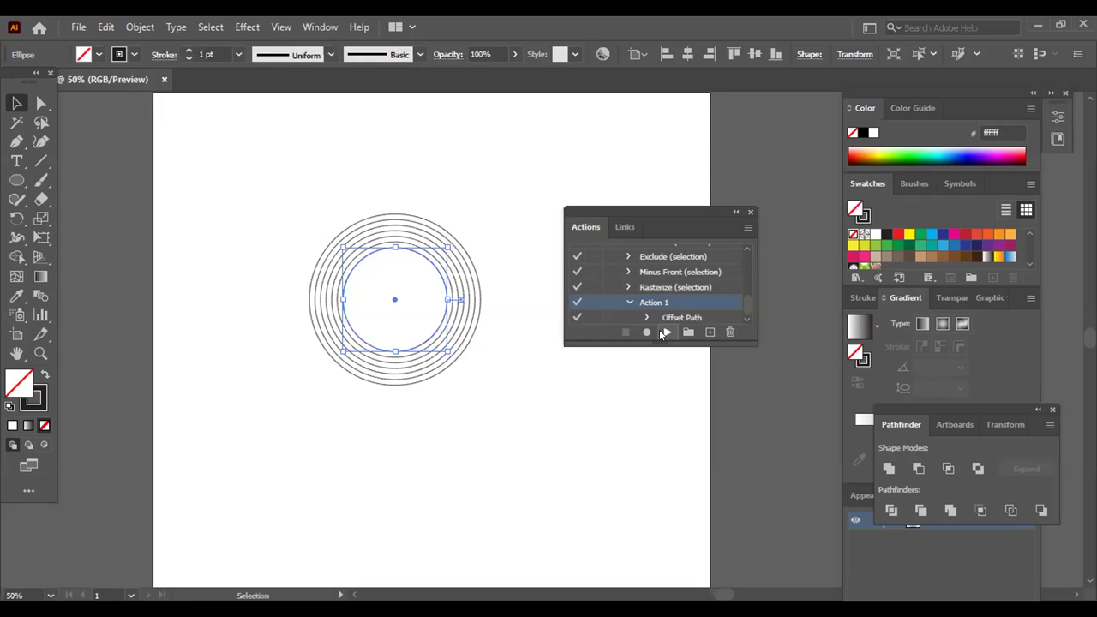
pyautogui.click(661, 335)
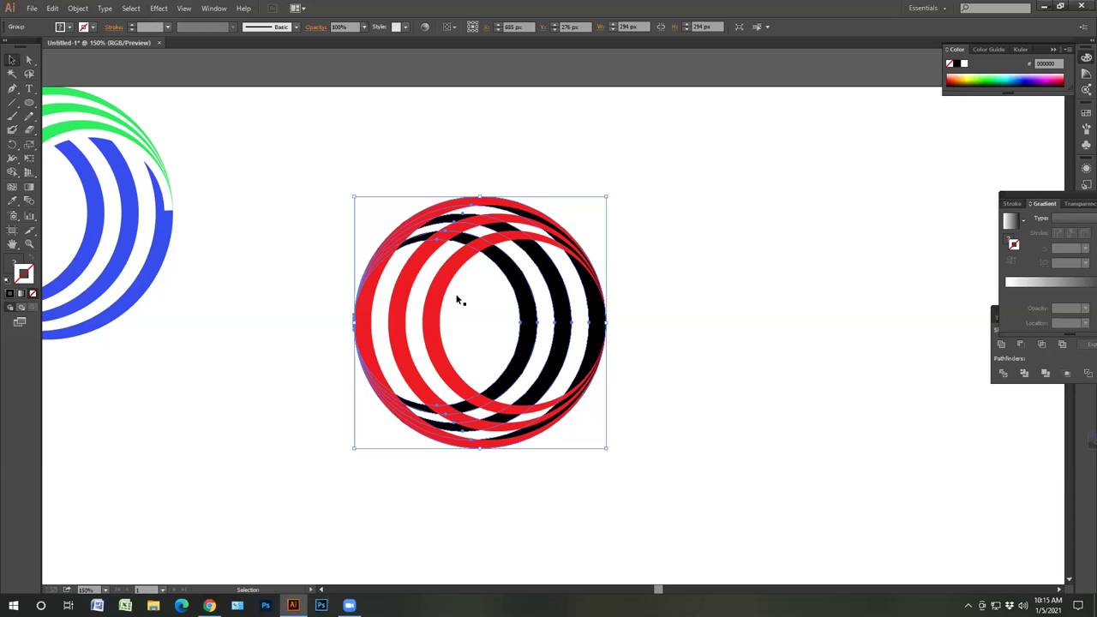
# - Remove the inner red crescent from the overlapping red and black circle
pyautogui.click(437, 293)
pyautogui.click(437, 292)
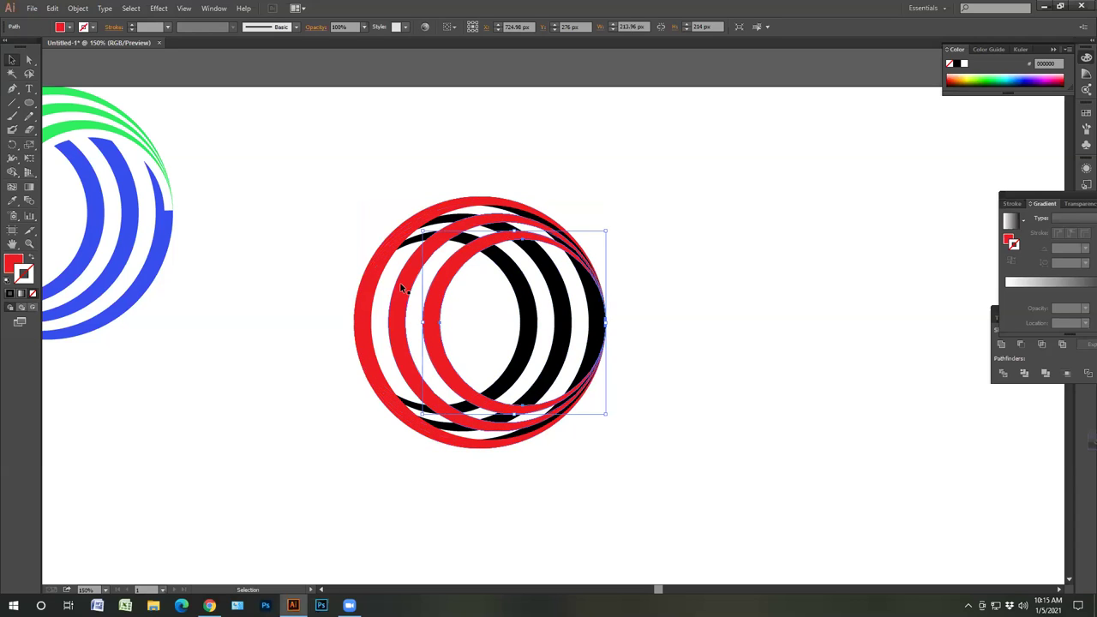
pyautogui.click(467, 293)
pyautogui.moveTo(394, 297); pyautogui.dragTo(521, 299)
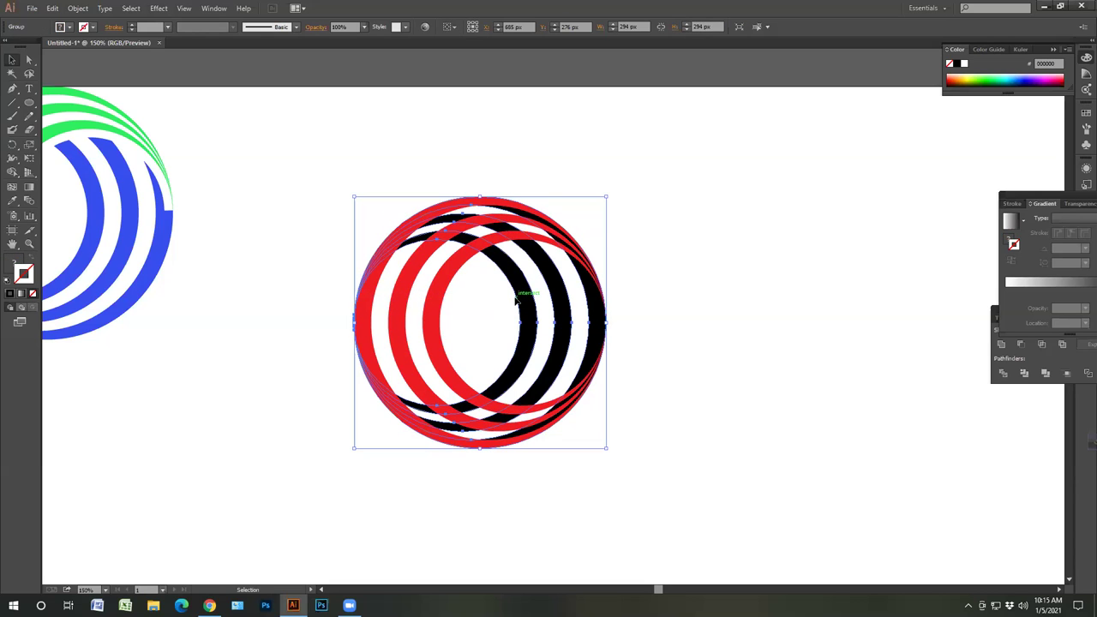
pyautogui.click(475, 310)
pyautogui.click(442, 304)
pyautogui.click(452, 296)
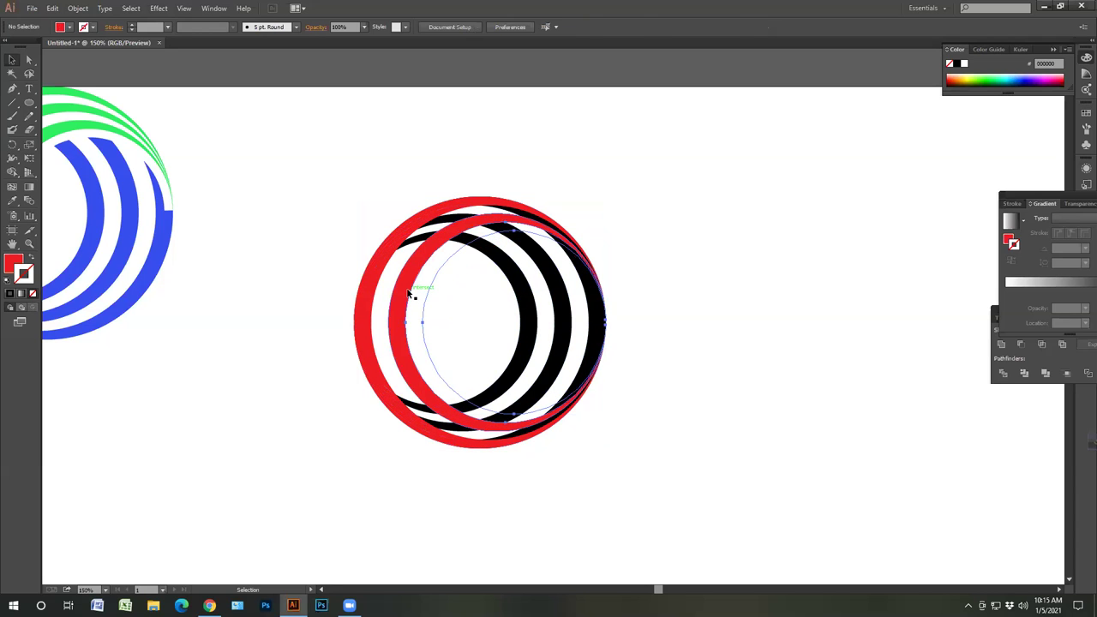
# - Remove the outer and middle red crescents and select the remaining group of black crescents
pyautogui.hotkey('ctrl', 'z')
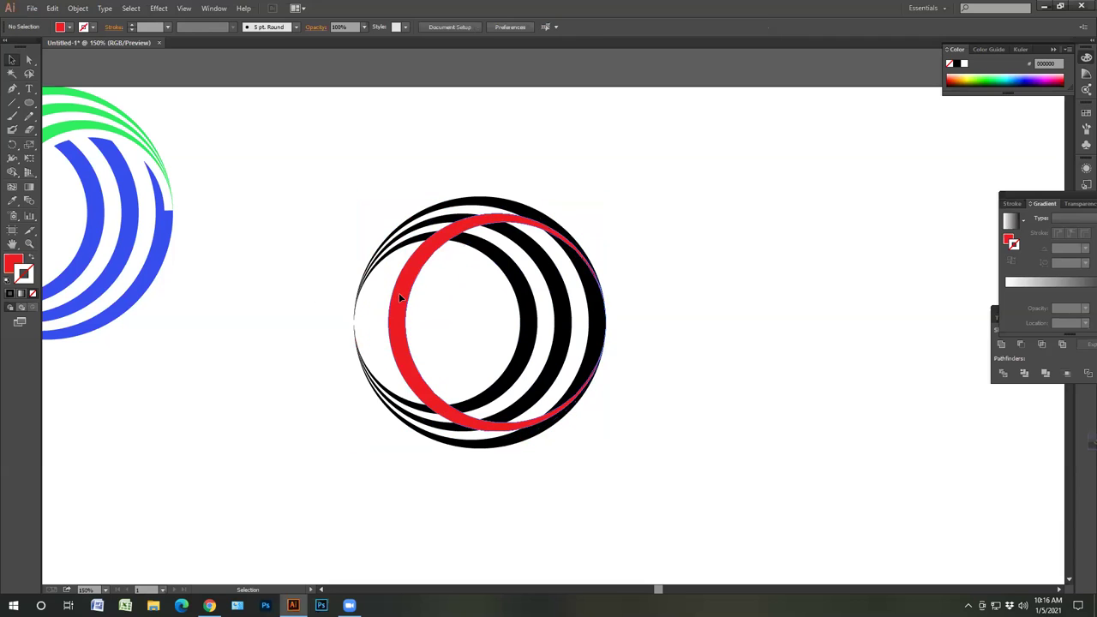
pyautogui.hotkey('ctrl', 'z')
pyautogui.moveTo(440, 311); pyautogui.dragTo(672, 337)
pyautogui.moveTo(360, 316); pyautogui.dragTo(352, 317)
pyautogui.click(396, 320)
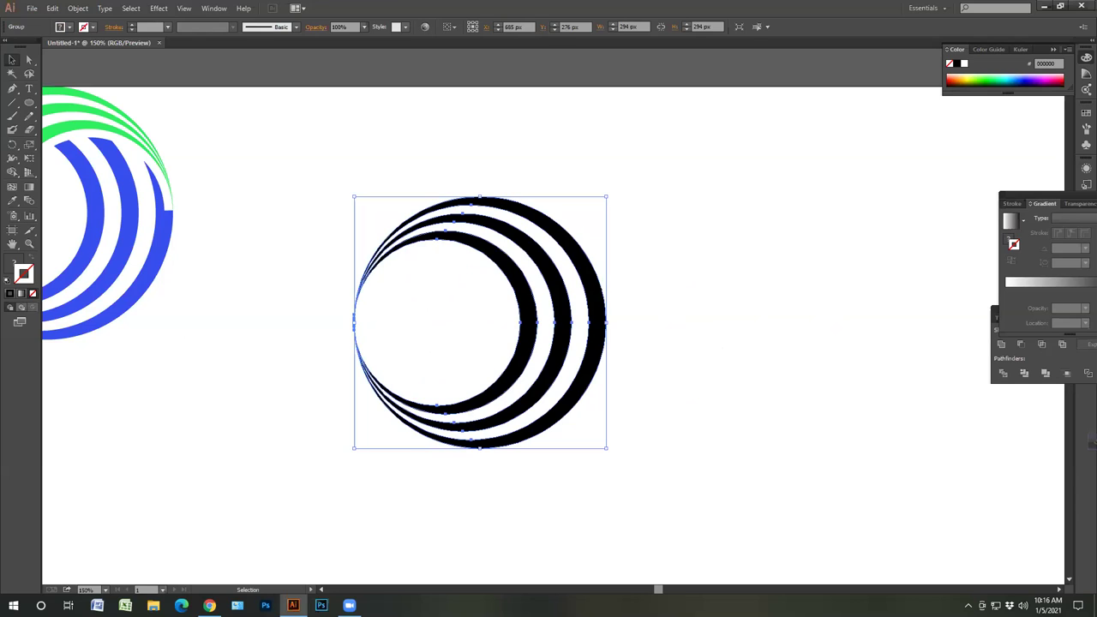
pyautogui.press('super')
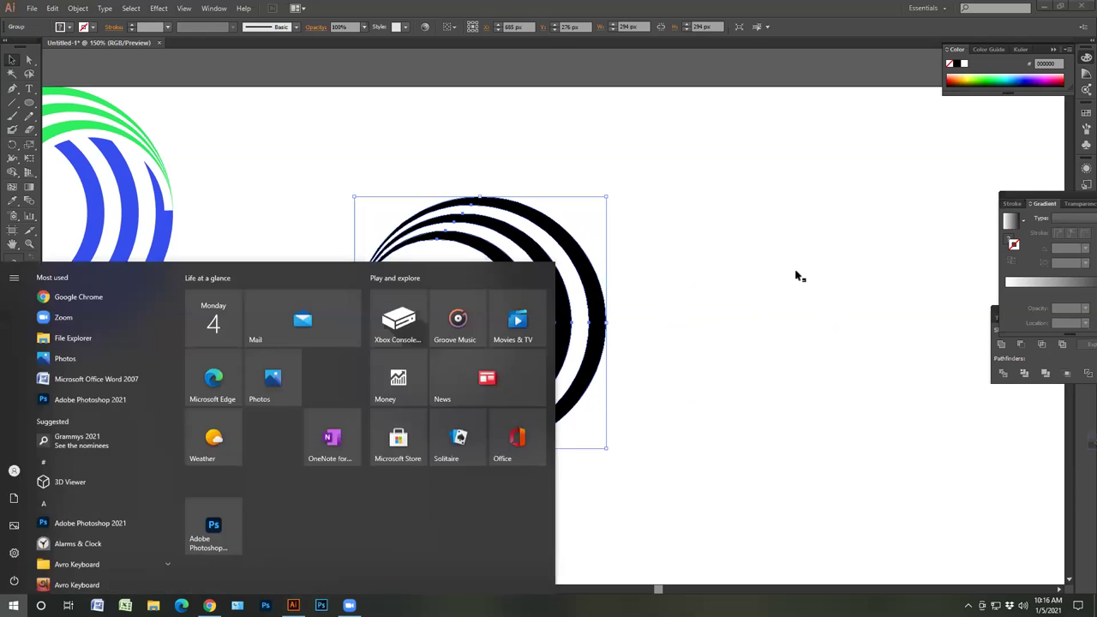
pyautogui.press('super')
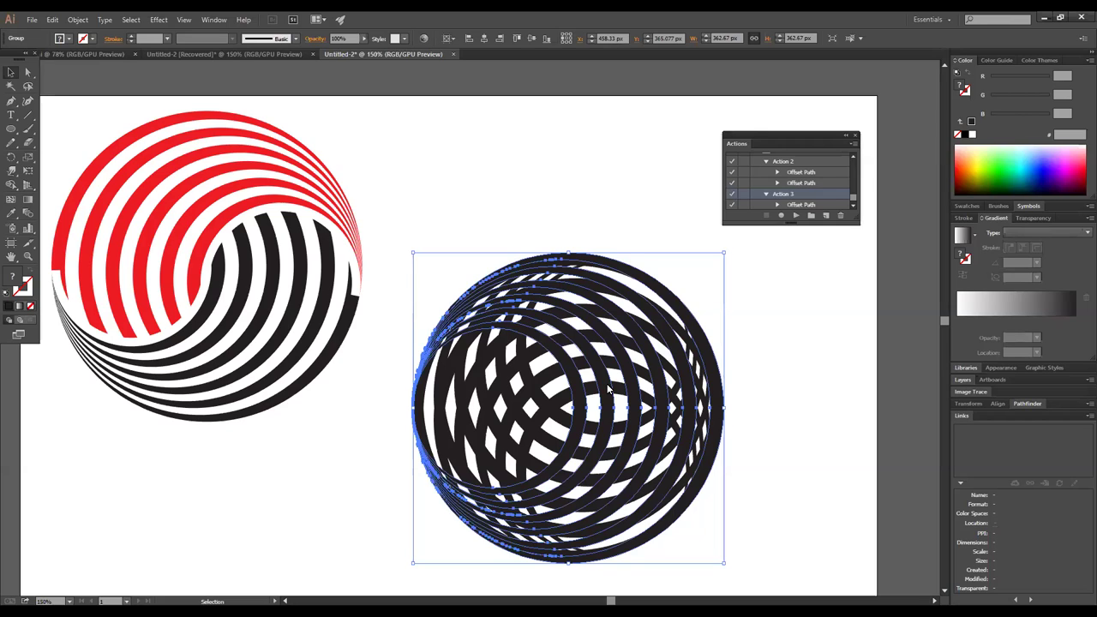
# - Try to fill the whole overlapping black crescent group with red #ED1C24
pyautogui.rightClick(608, 387)
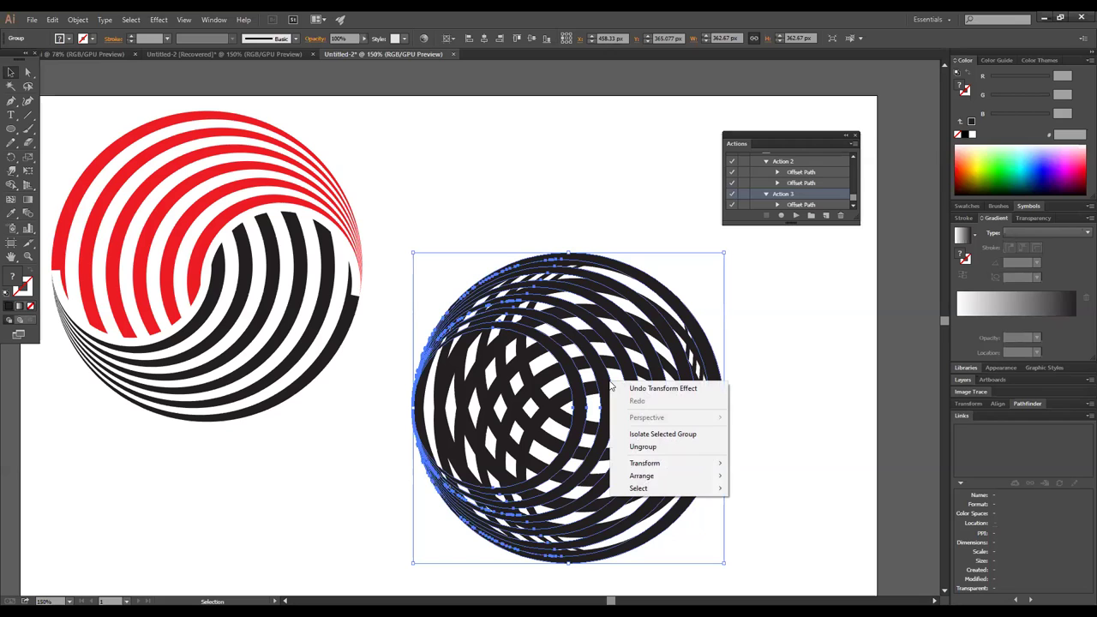
pyautogui.click(763, 507)
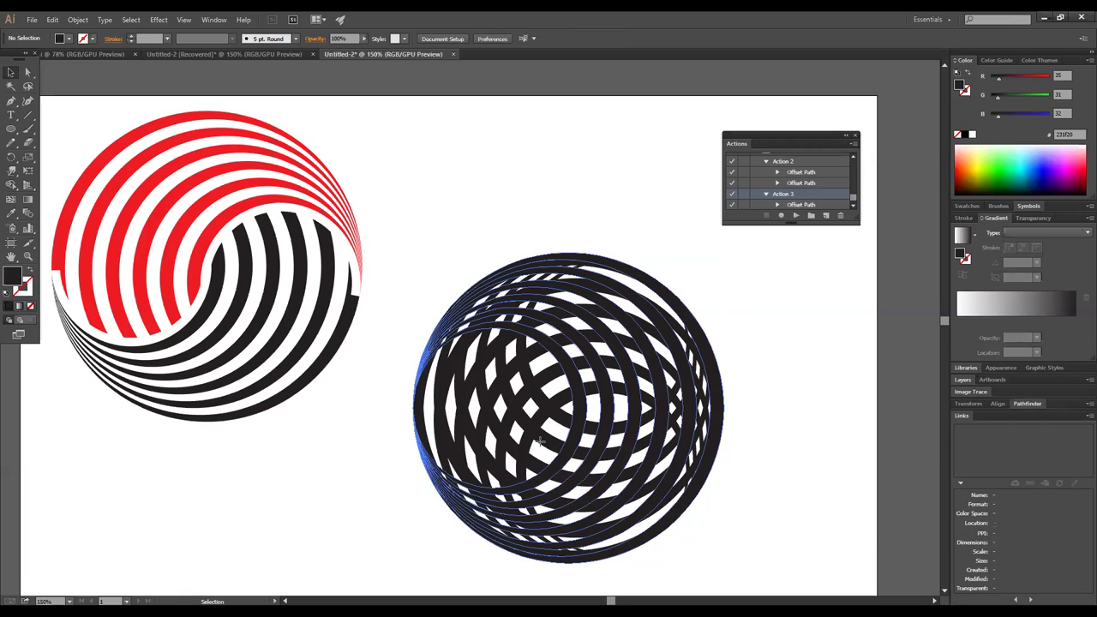
pyautogui.click(540, 441)
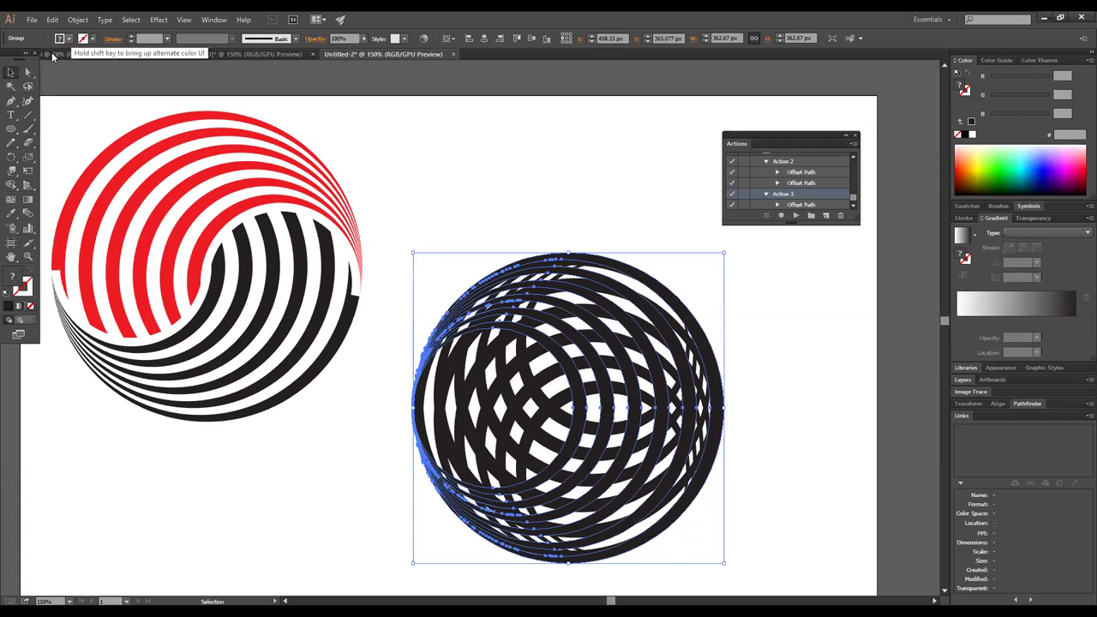
pyautogui.click(70, 38)
pyautogui.click(39, 59)
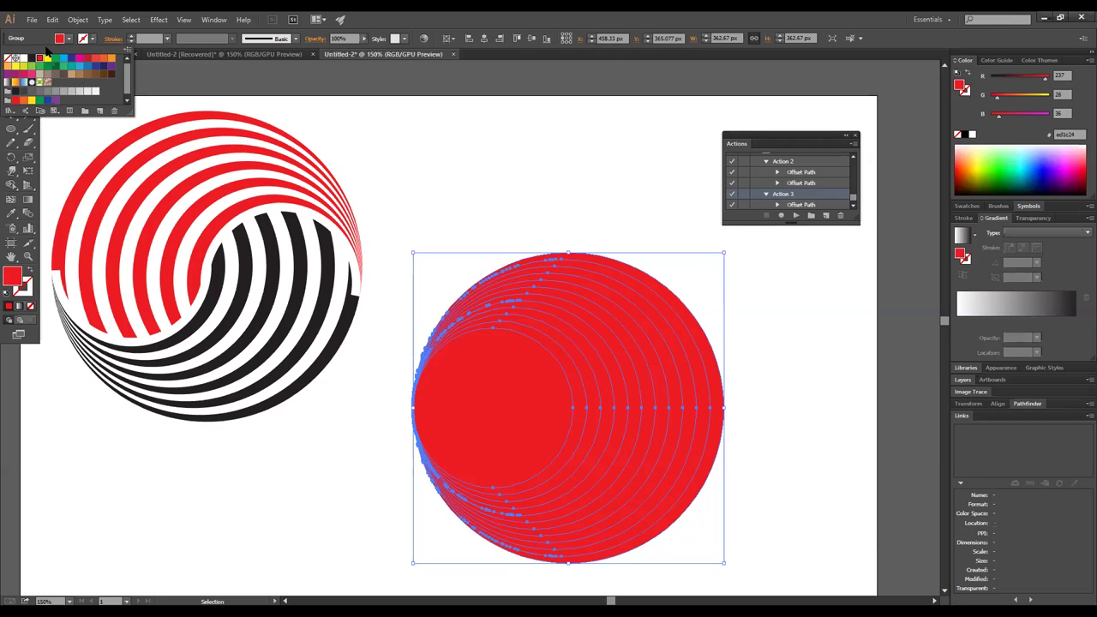
pyautogui.press('Escape')
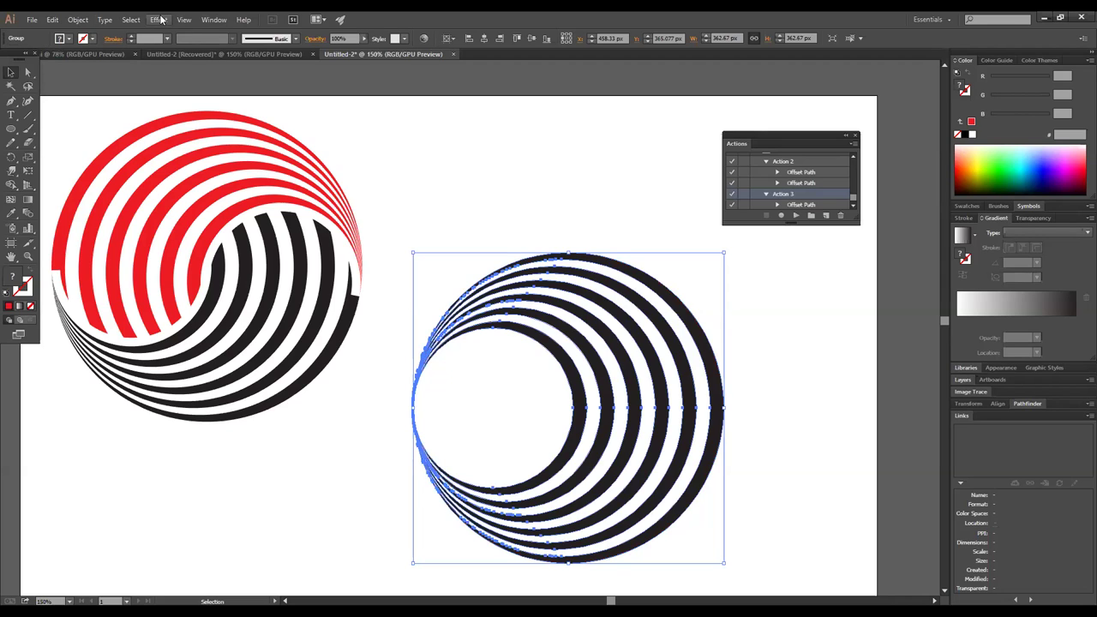
pyautogui.click(76, 18)
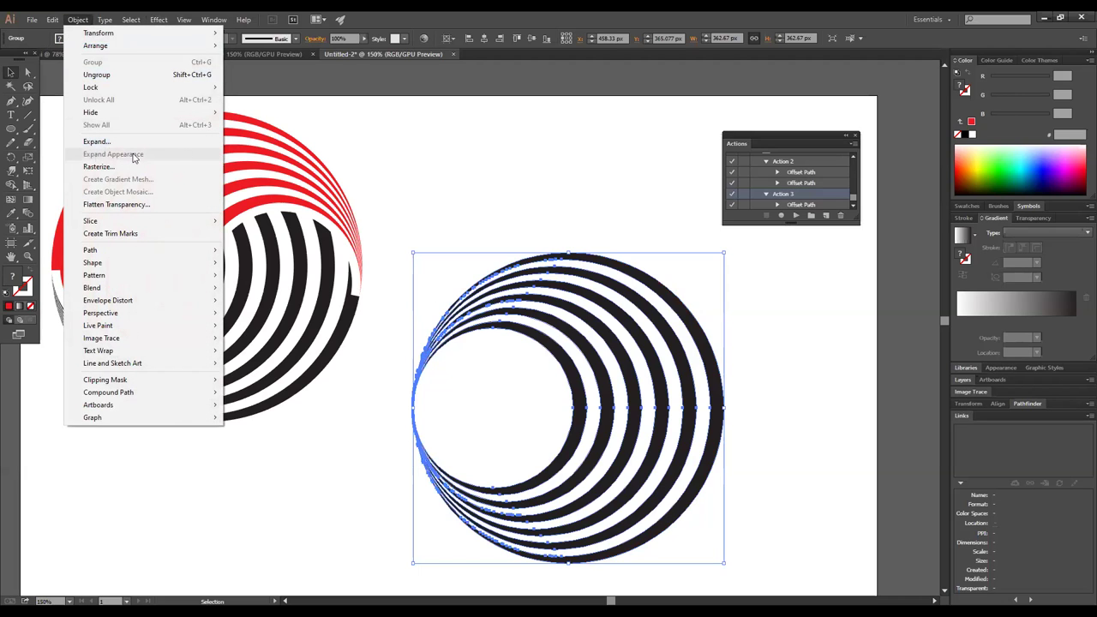
pyautogui.click(416, 159)
pyautogui.click(417, 160)
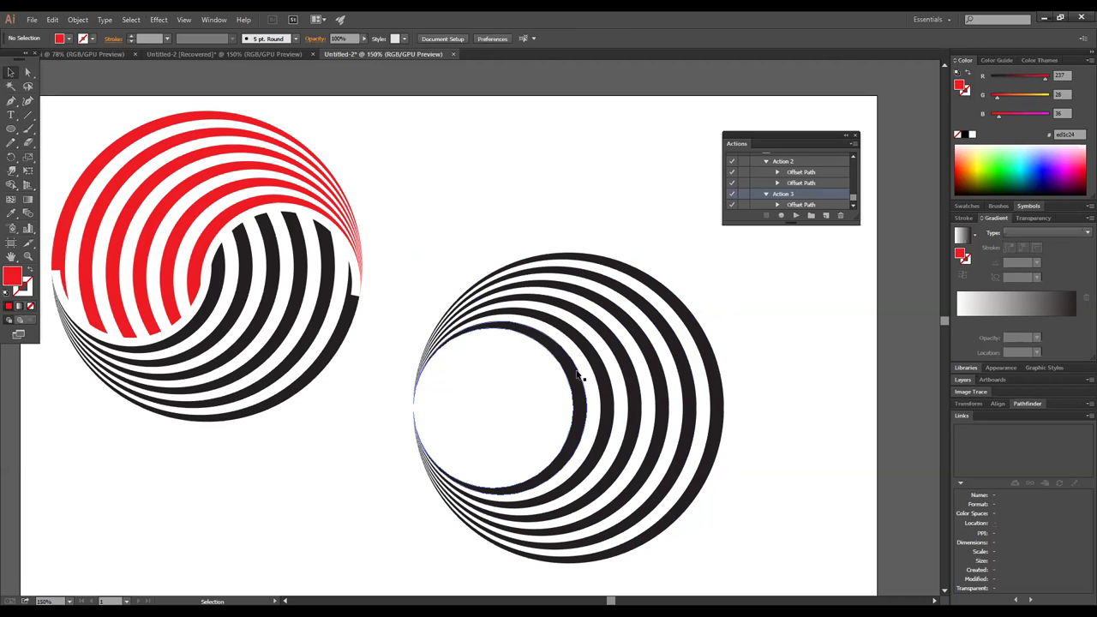
# - Select all the crescents of the black striped circle and group them
pyautogui.moveTo(444, 238); pyautogui.dragTo(766, 557)
pyautogui.rightClick(742, 439)
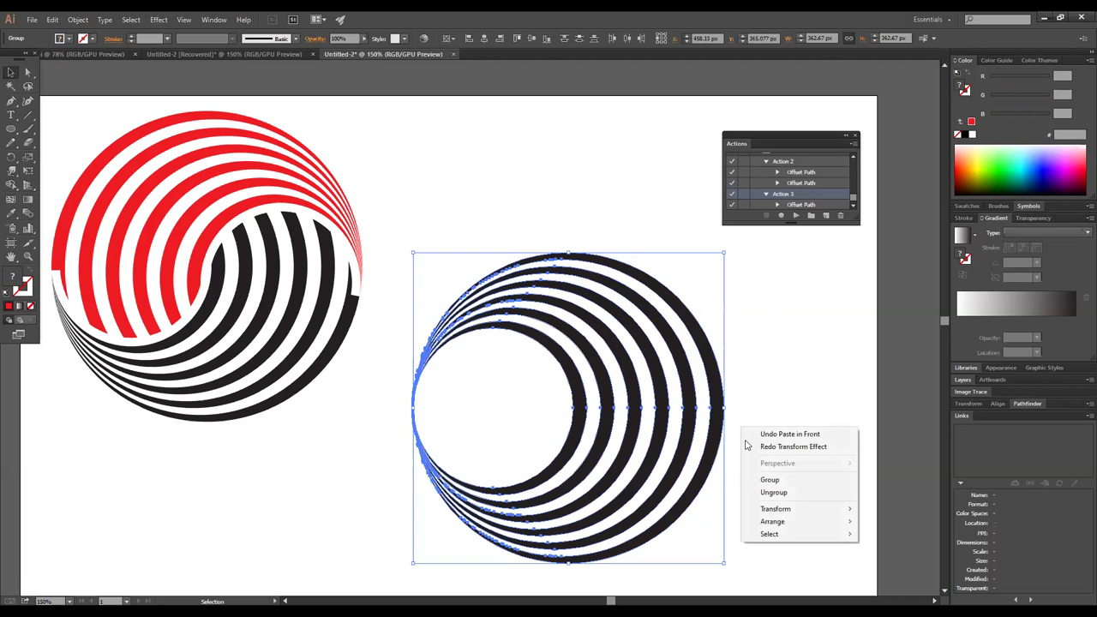
pyautogui.click(763, 478)
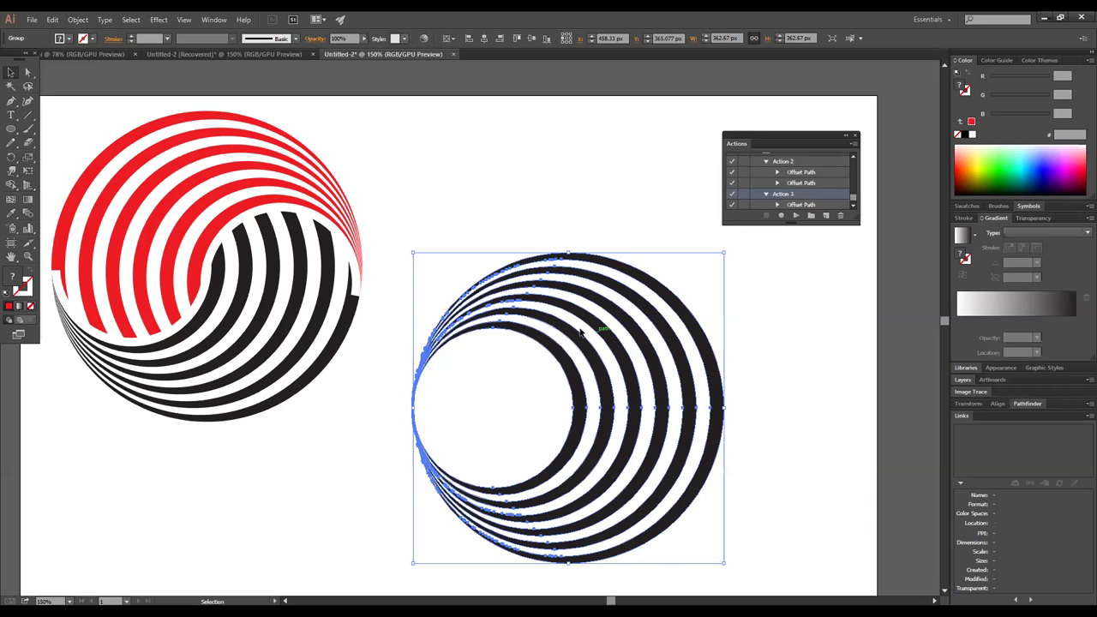
pyautogui.press('a')
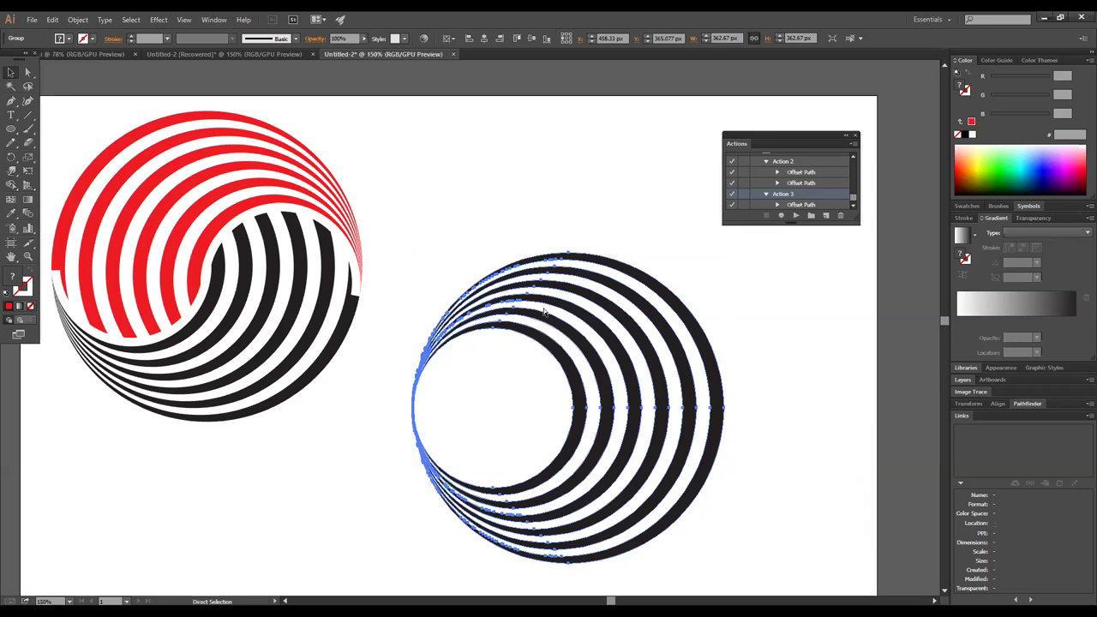
pyautogui.press('v')
pyautogui.press('a')
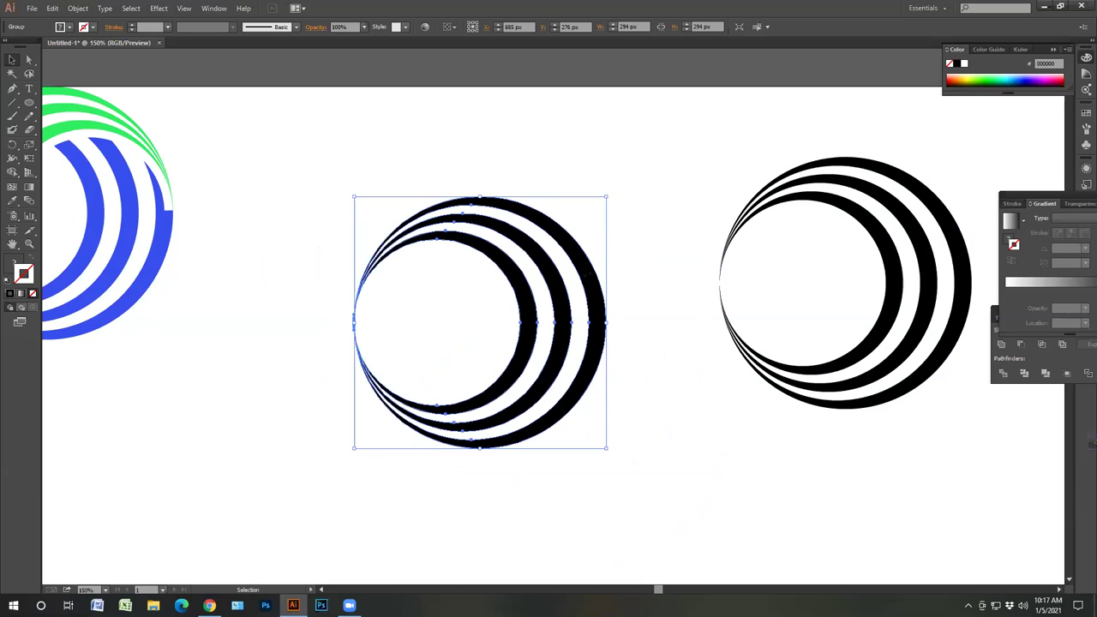
# - Rotate a copy of the black three-crescent group by 360/3 (120°) with the preview enabled
pyautogui.rightClick(571, 262)
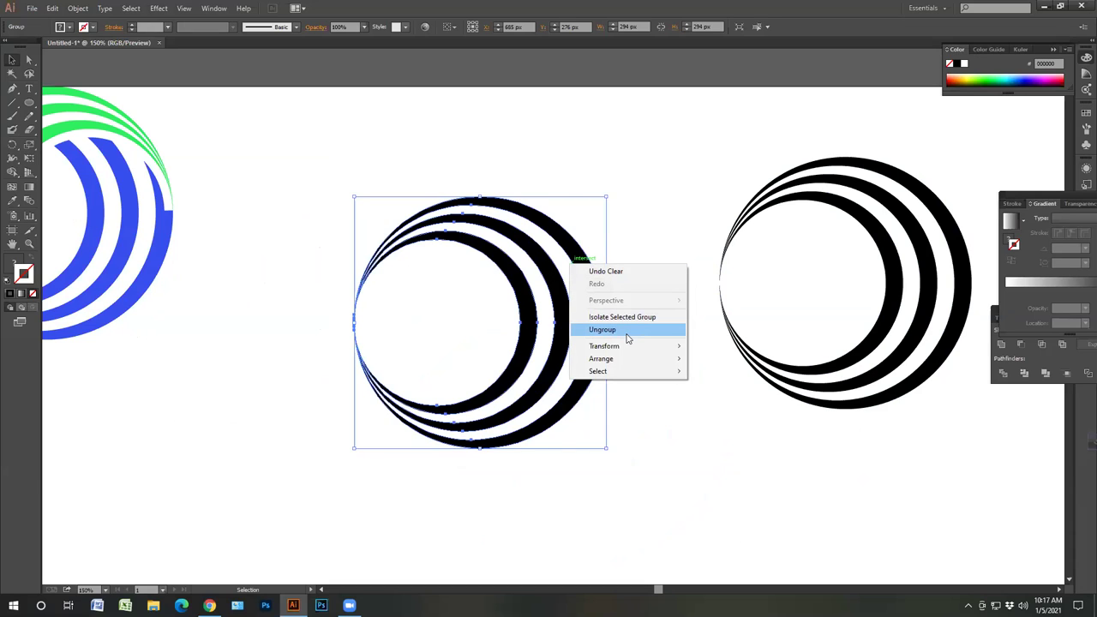
pyautogui.moveTo(649, 347)
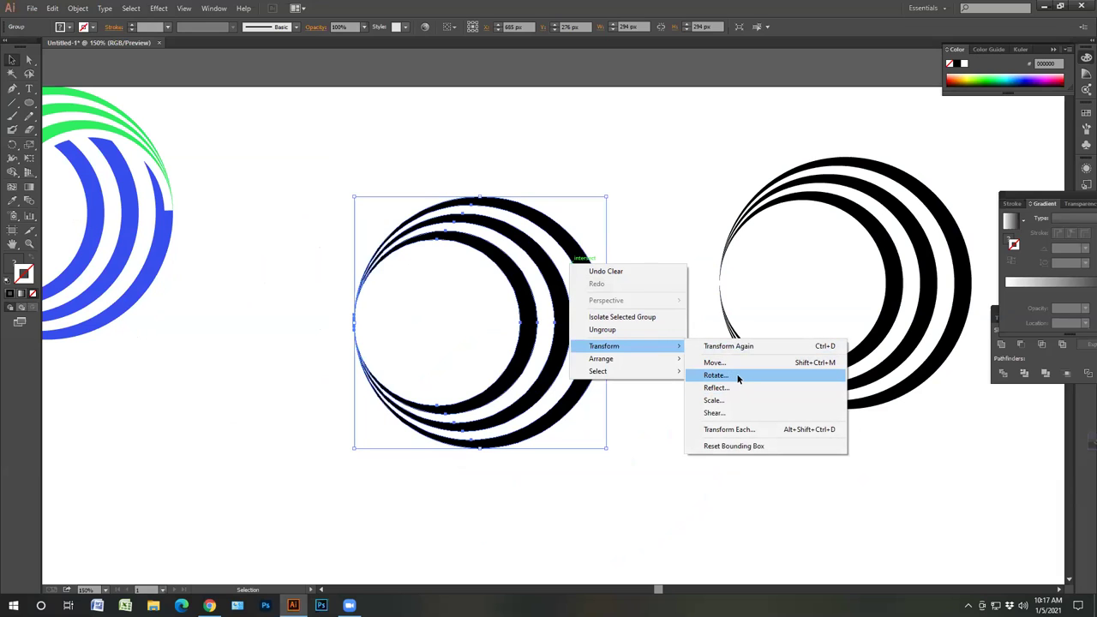
pyautogui.click(740, 377)
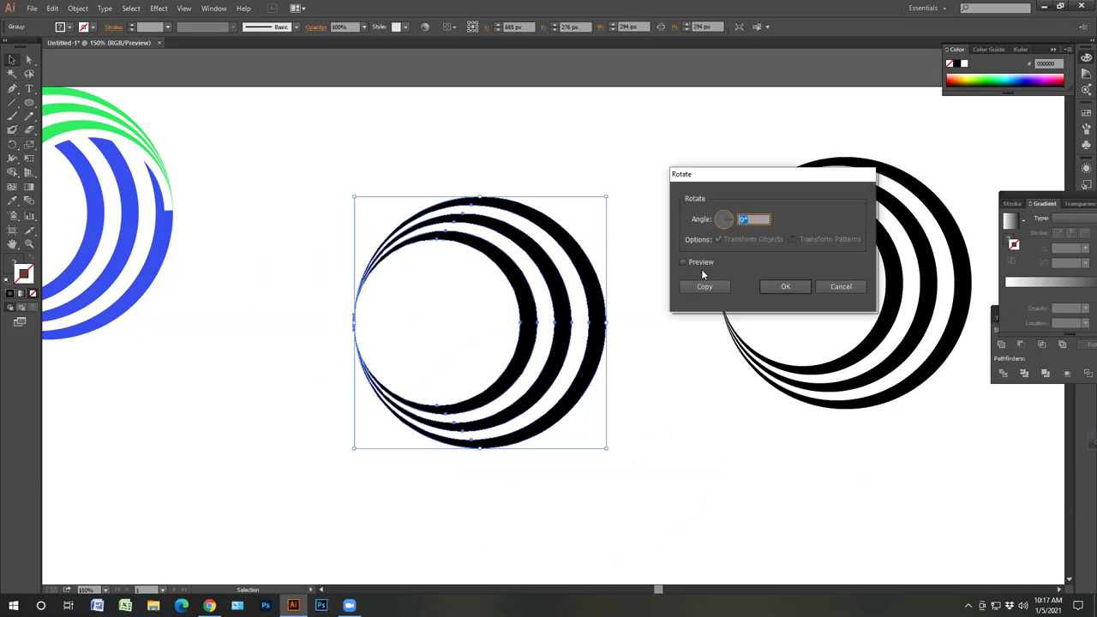
pyautogui.click(692, 261)
pyautogui.doubleClick(750, 221)
pyautogui.write('360/3')
pyautogui.press('Tab')
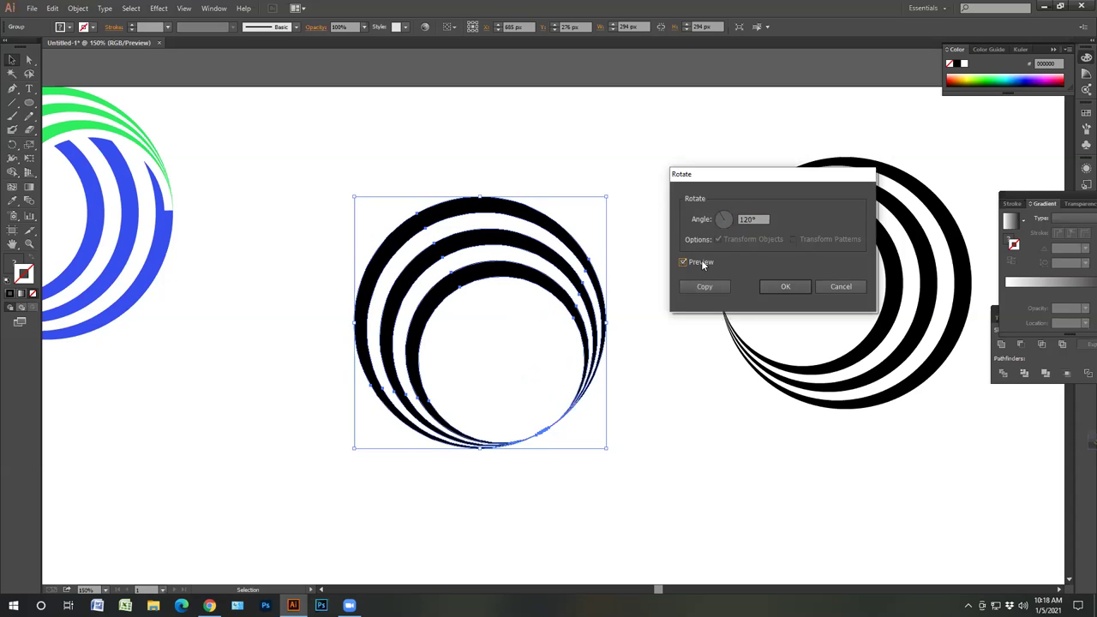
pyautogui.click(701, 286)
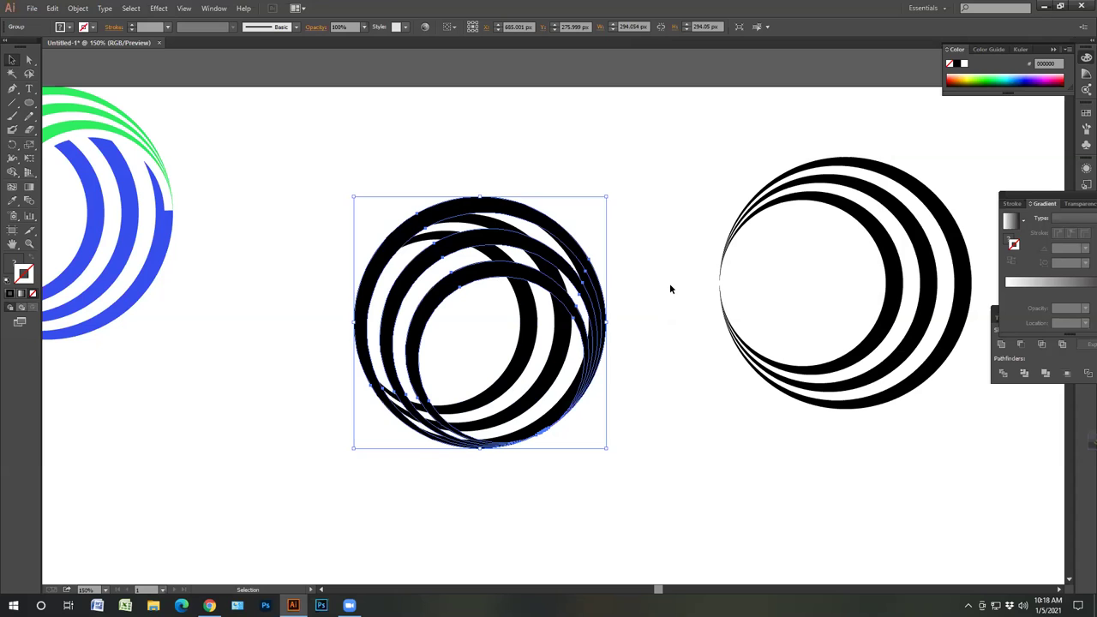
# - Repeat the 120° rotated copy once more and fill the new copy with red
pyautogui.hotkey('ctrl', 'd')
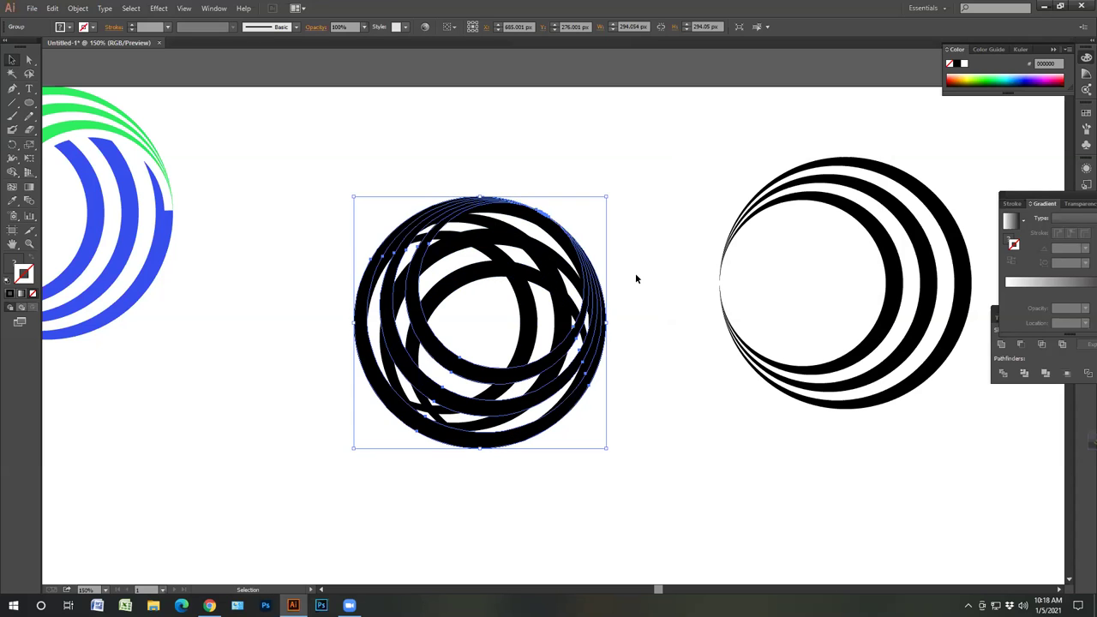
pyautogui.click(68, 28)
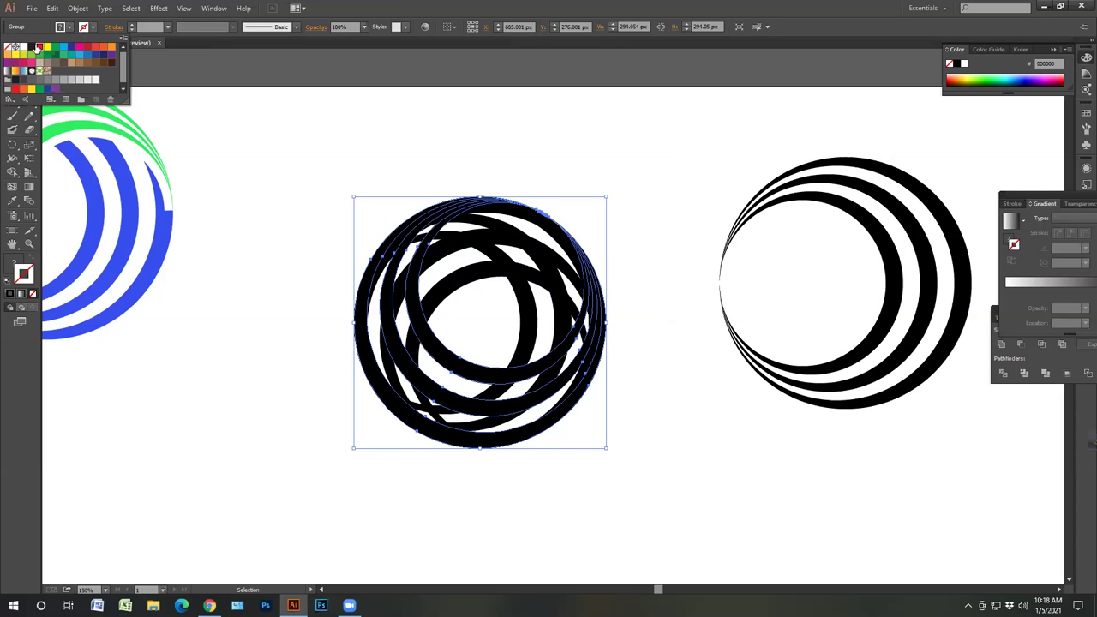
pyautogui.click(37, 47)
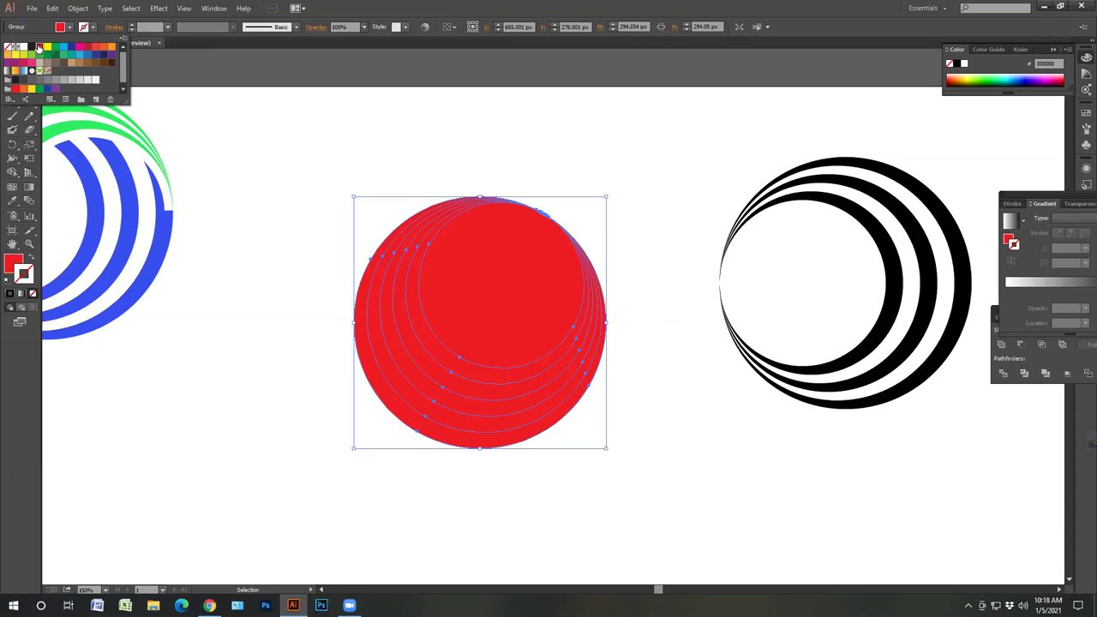
# - Undo the red fill on the front rotated copy and ungroup it
pyautogui.press('Escape')
pyautogui.hotkey('ctrl', 'z')
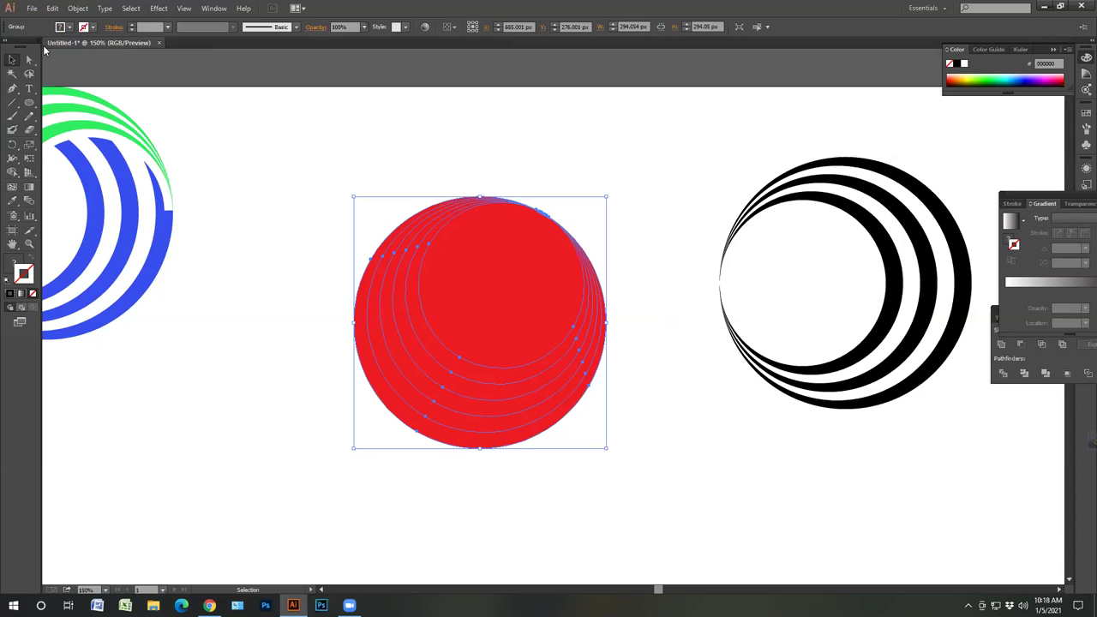
pyautogui.rightClick(412, 296)
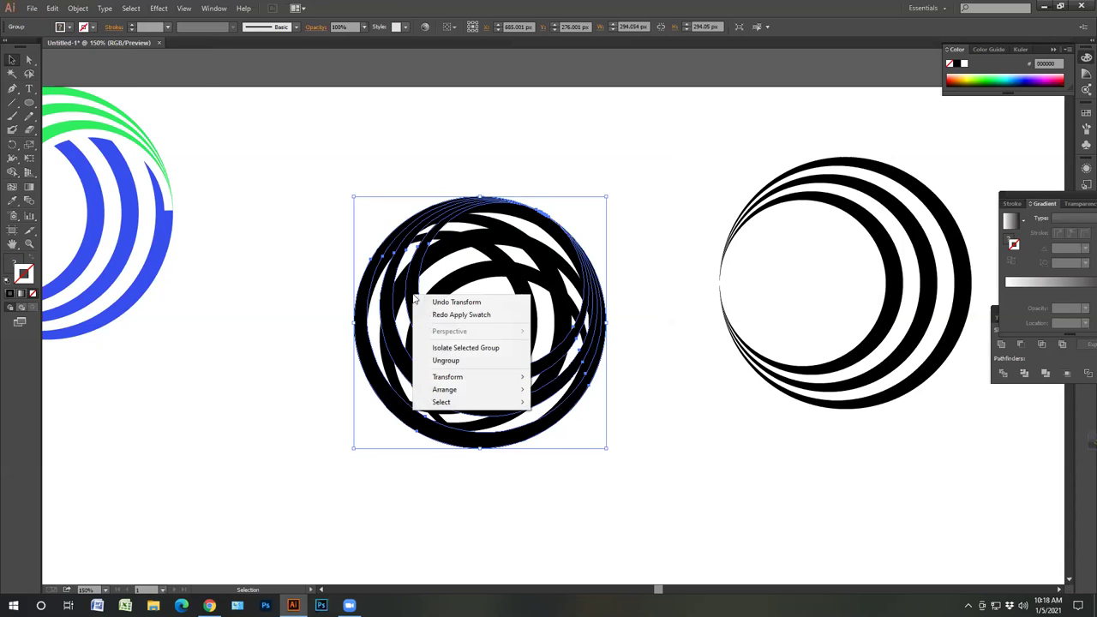
pyautogui.click(461, 361)
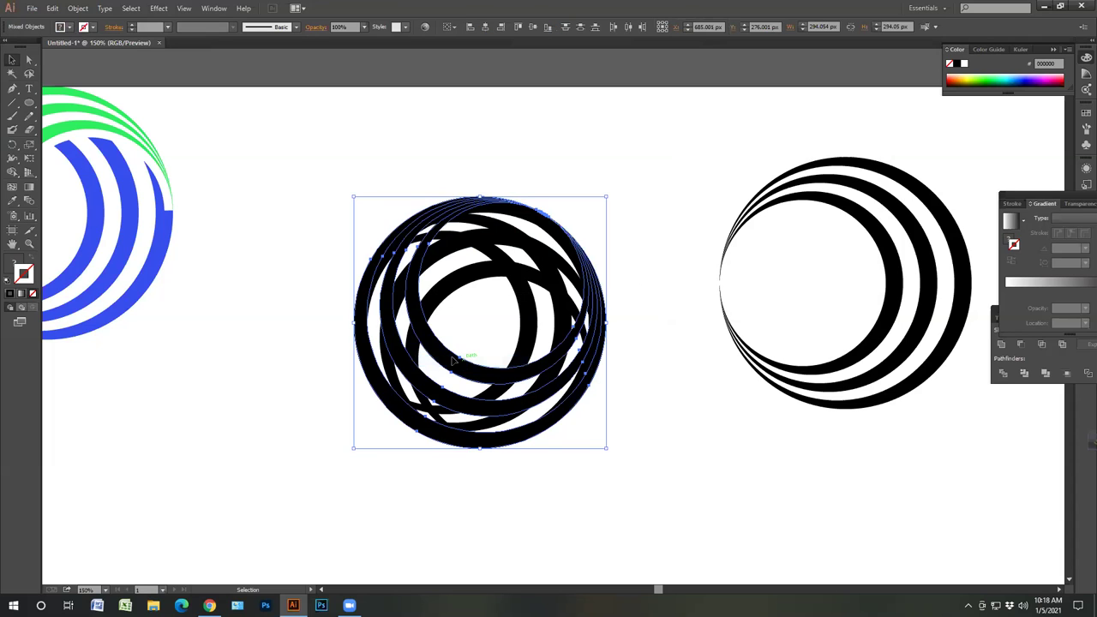
# - Select the three crescents of the front rotated copy and fill them with red
pyautogui.click(313, 364)
pyautogui.click(370, 366)
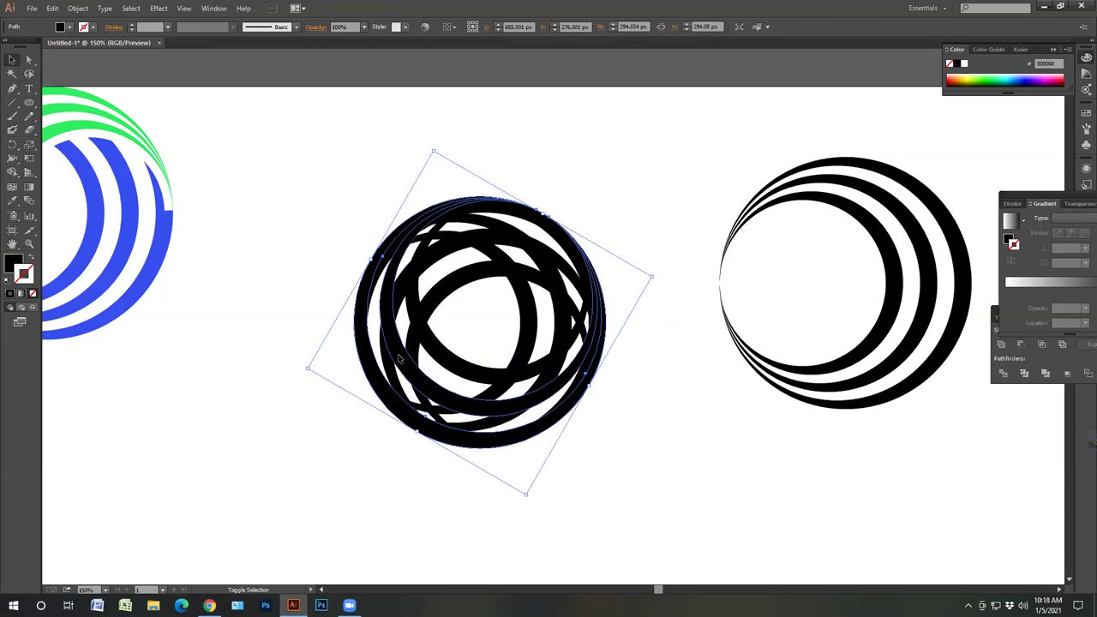
pyautogui.keyDown('shift'); pyautogui.click(435, 352); pyautogui.keyUp('shift')
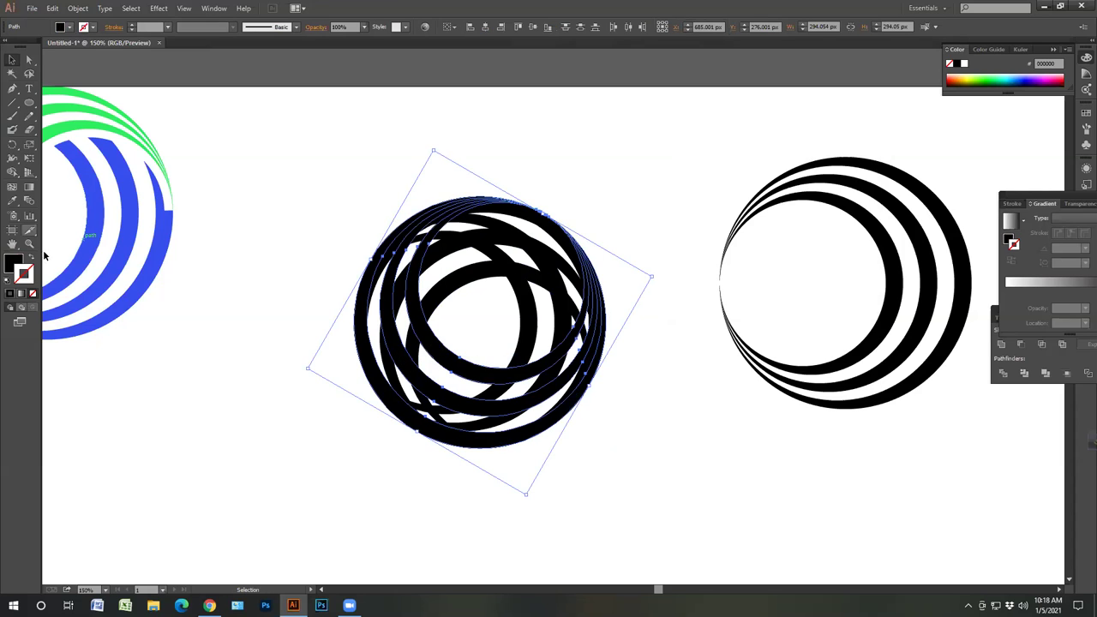
pyautogui.click(68, 28)
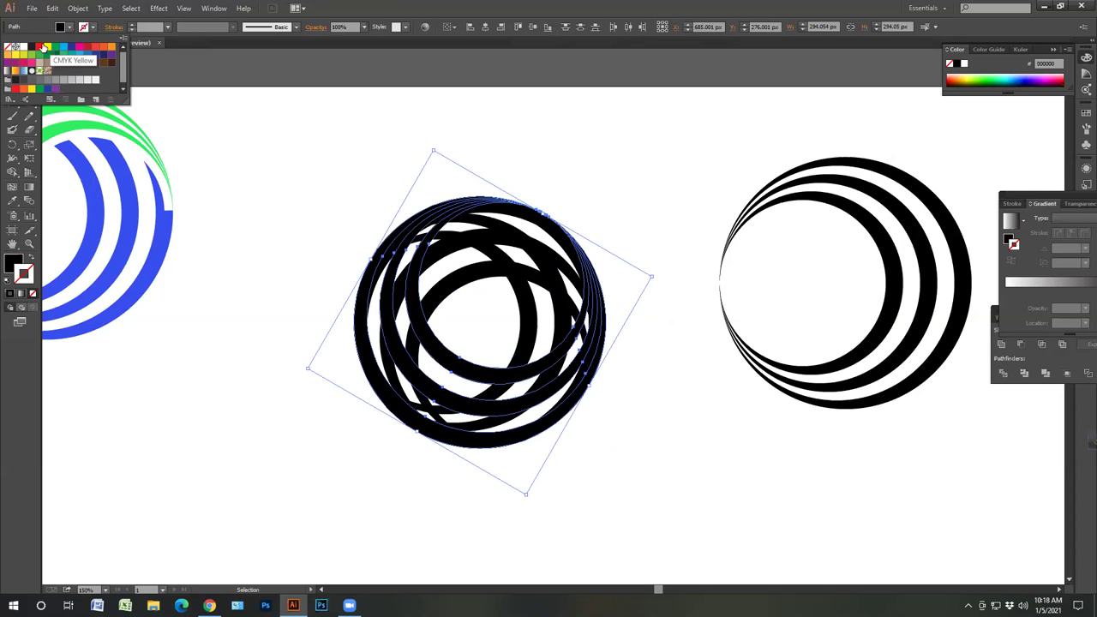
pyautogui.click(39, 48)
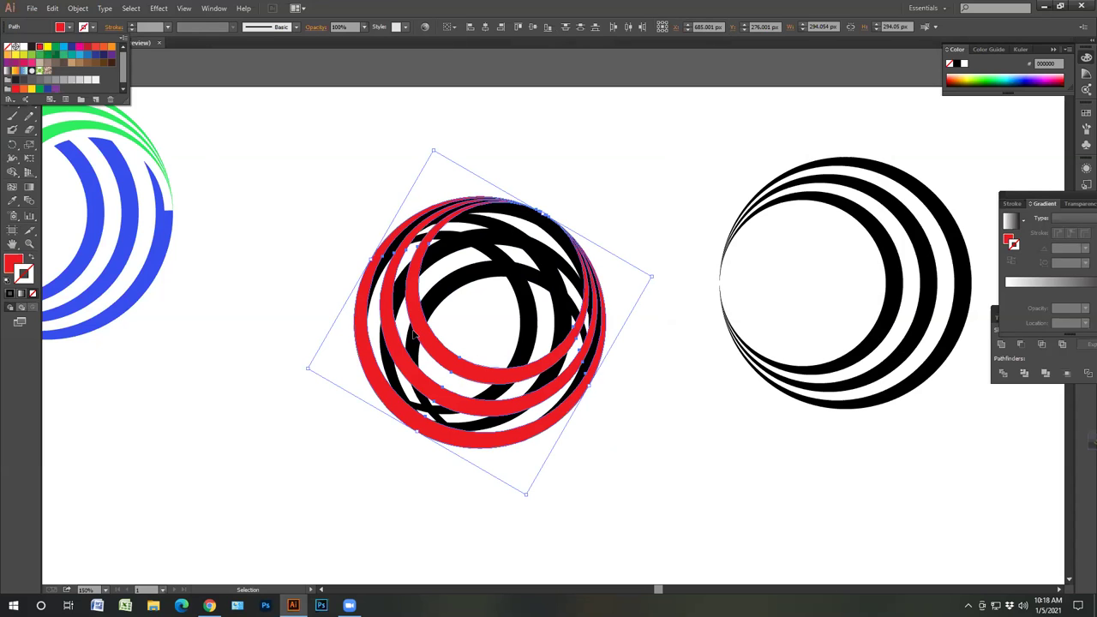
# - Group the three red crescents
pyautogui.click(415, 334)
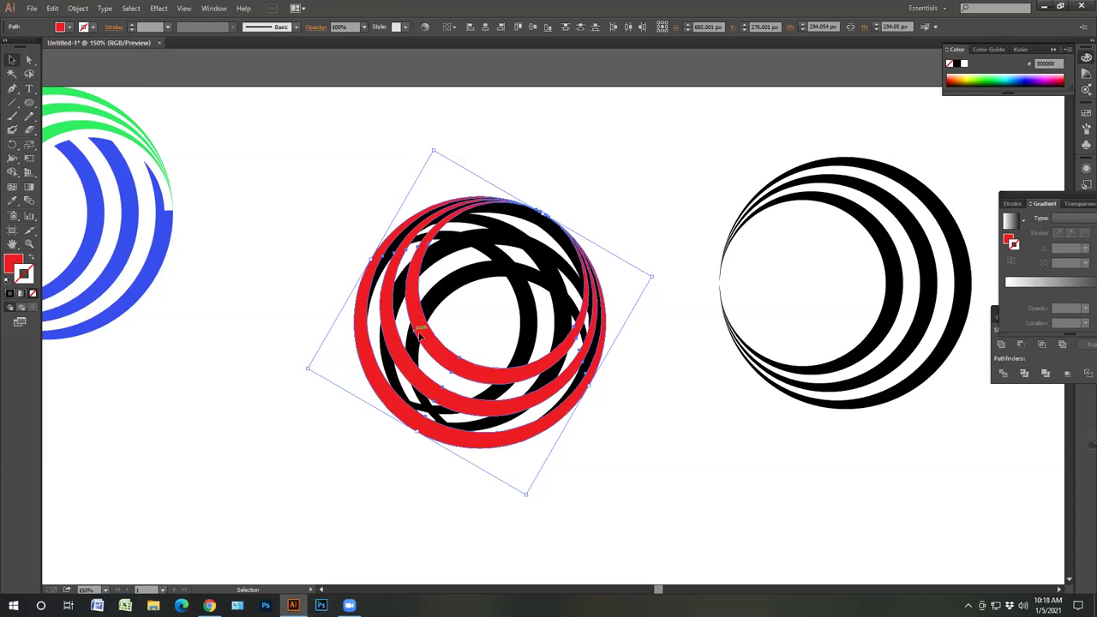
pyautogui.rightClick(432, 341)
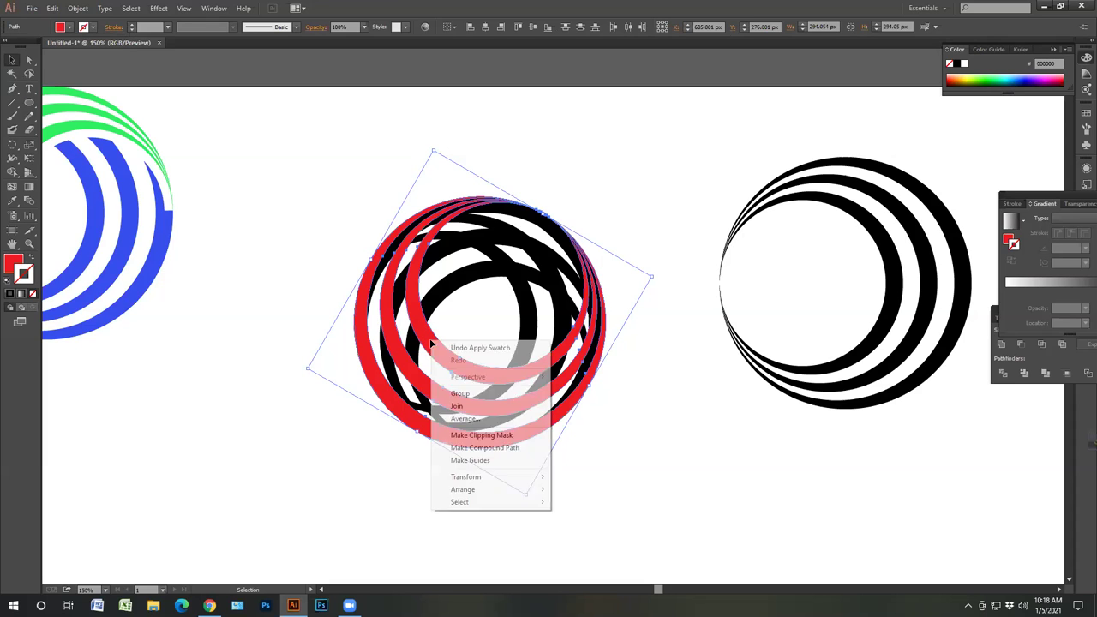
pyautogui.click(460, 394)
# - Ungroup the black crescent group that bulges to the right and select its three individual crescents
pyautogui.click(527, 314)
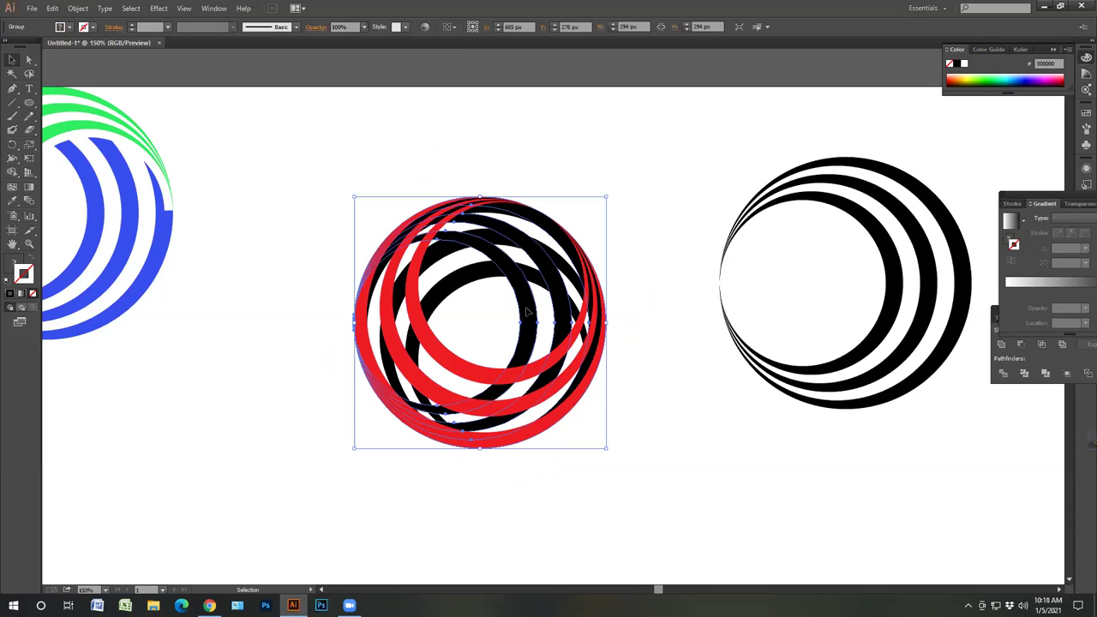
pyautogui.rightClick(527, 314)
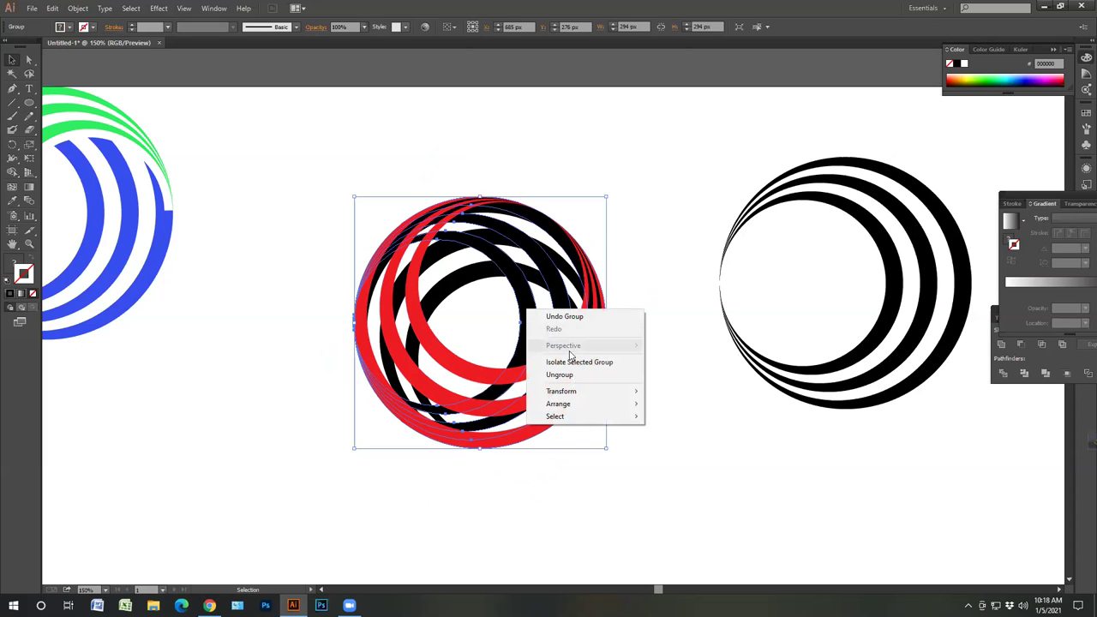
pyautogui.click(577, 379)
pyautogui.click(497, 320)
pyautogui.click(530, 300)
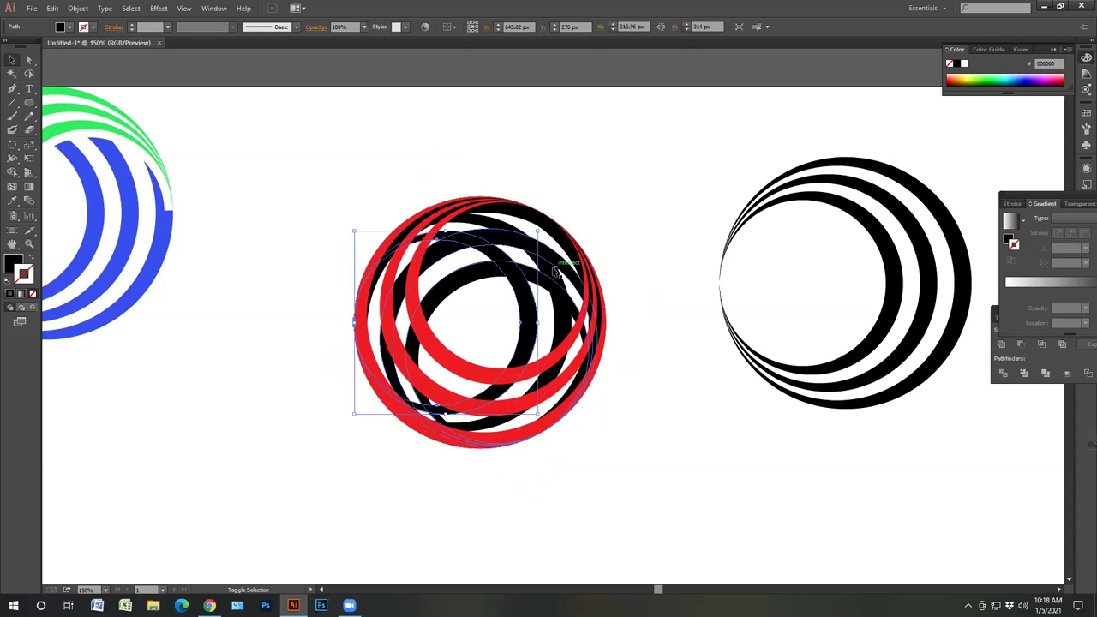
pyautogui.keyDown('shift'); pyautogui.click(557, 261); pyautogui.keyUp('shift')
pyautogui.keyDown('shift'); pyautogui.click(565, 239); pyautogui.keyUp('shift')
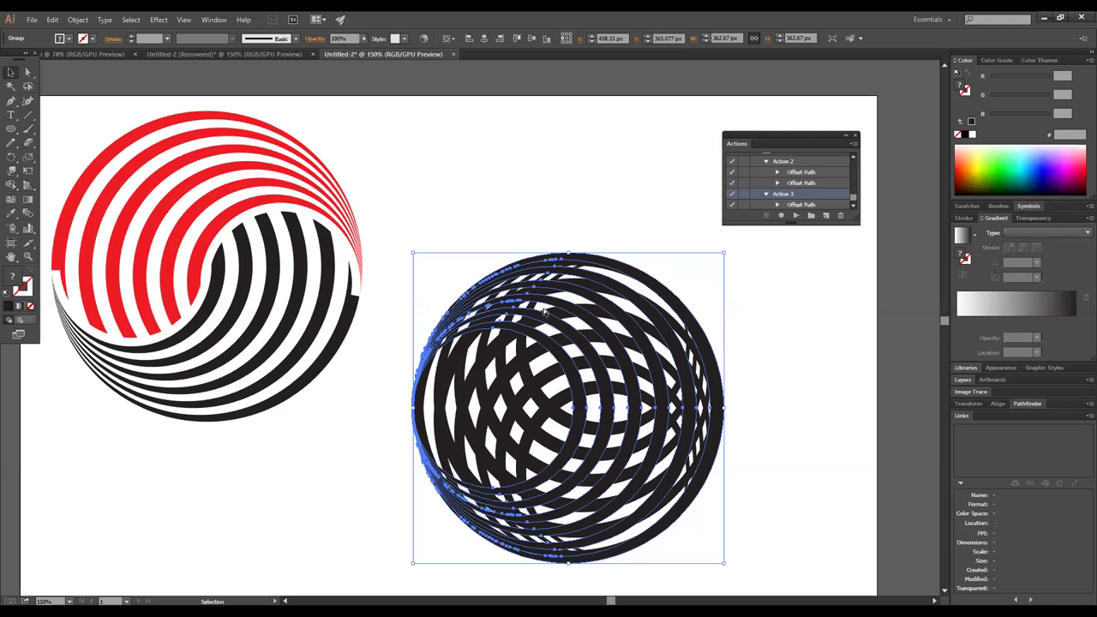
# - Ungroup the overlapping black striped circle and fill its frontmost set of crescents with CMYK Red #ED1C24
pyautogui.click(545, 313)
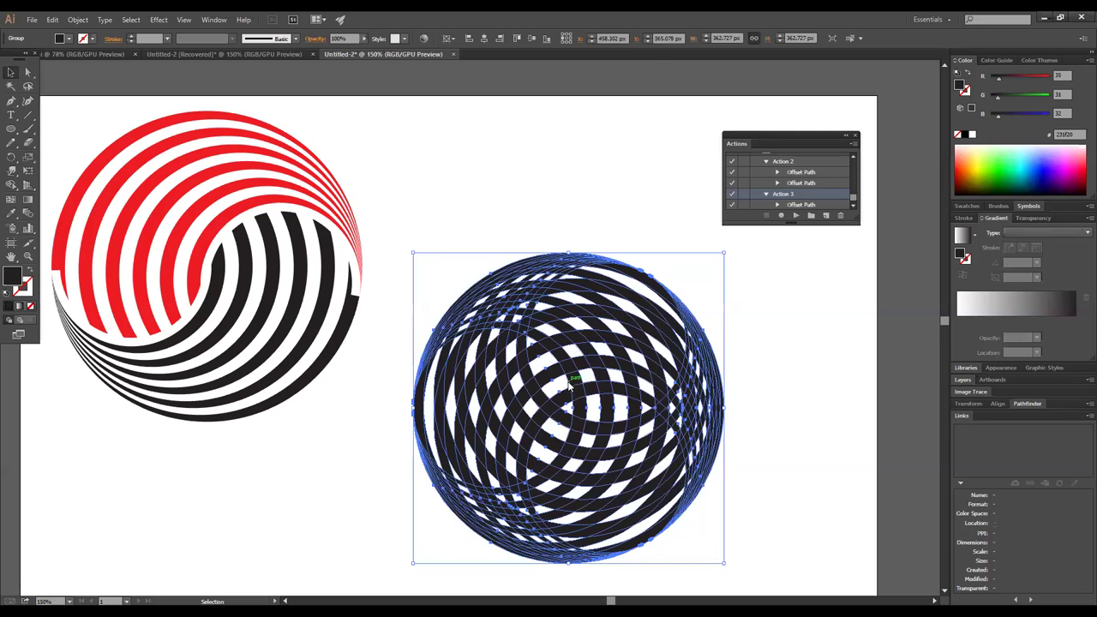
pyautogui.rightClick(570, 385)
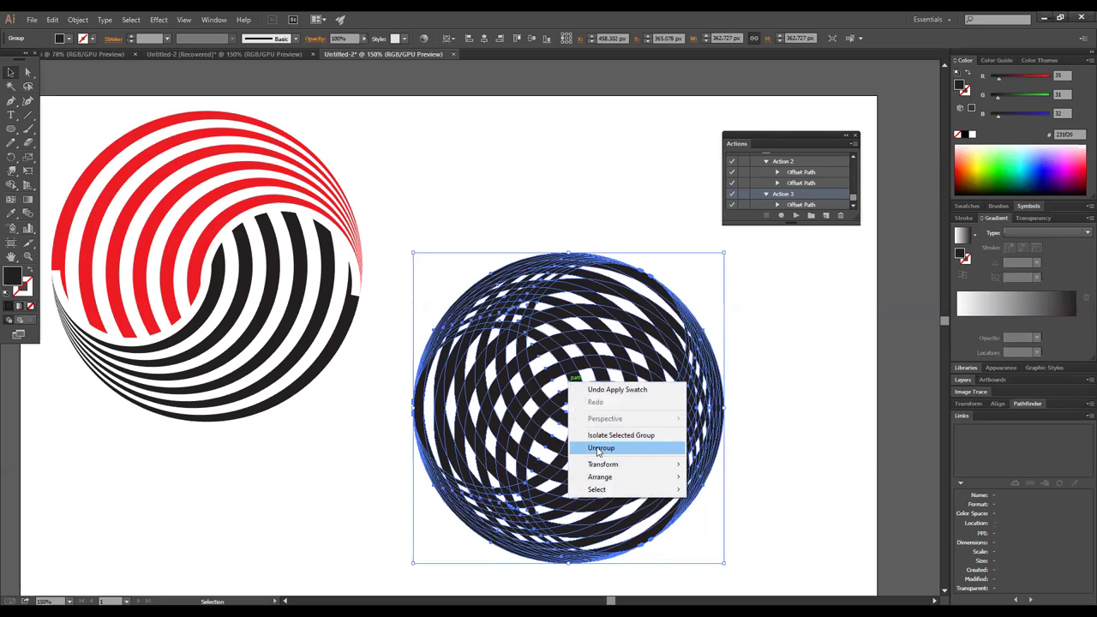
pyautogui.click(599, 449)
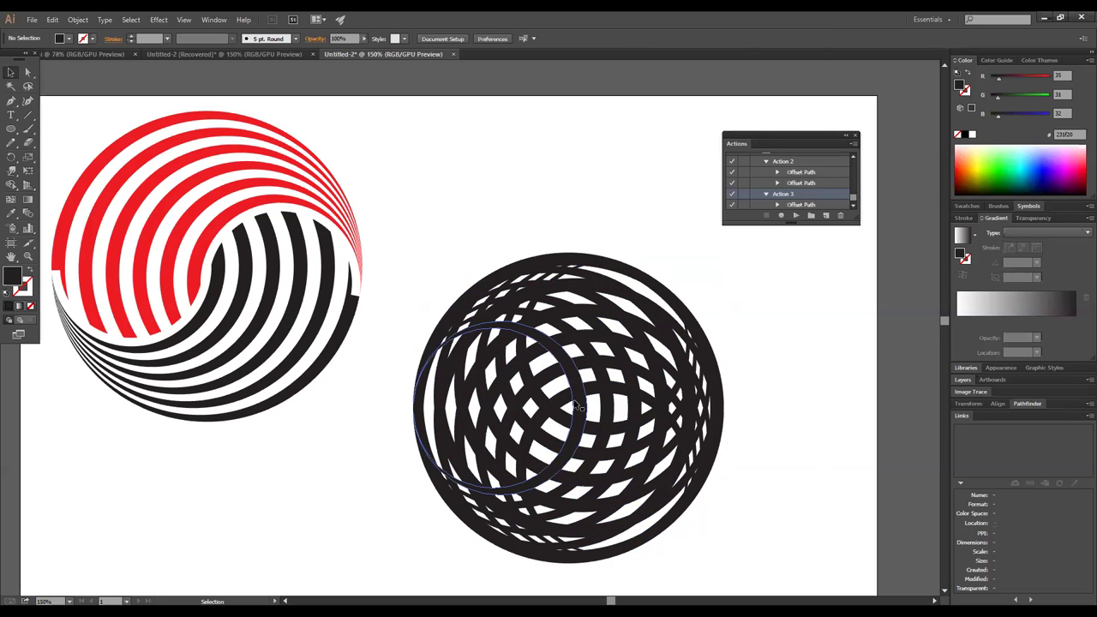
pyautogui.click(575, 405)
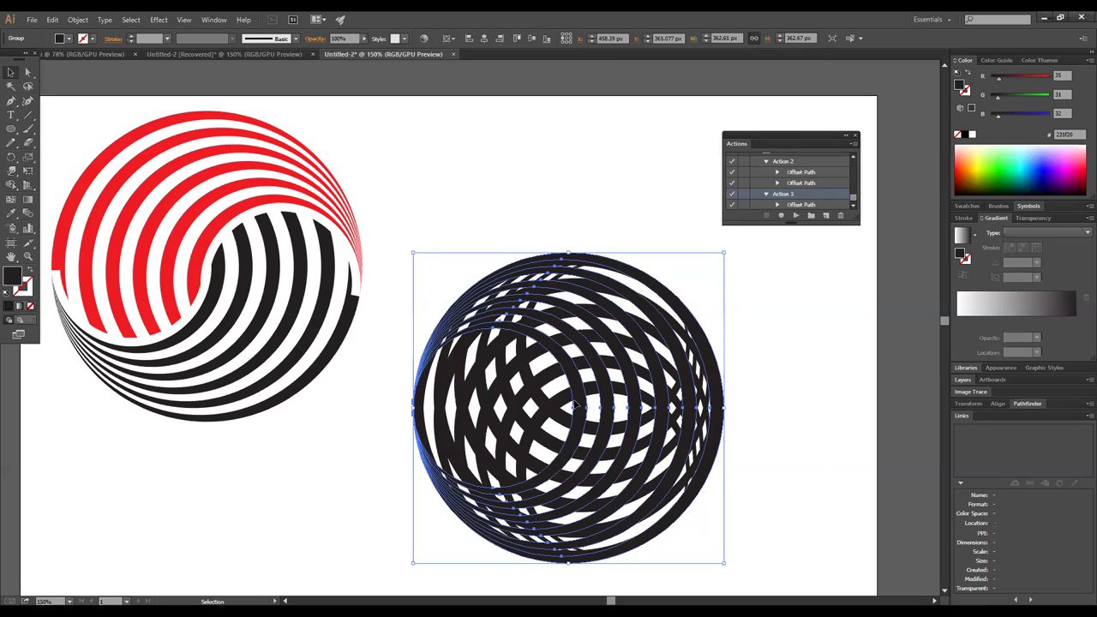
pyautogui.click(70, 39)
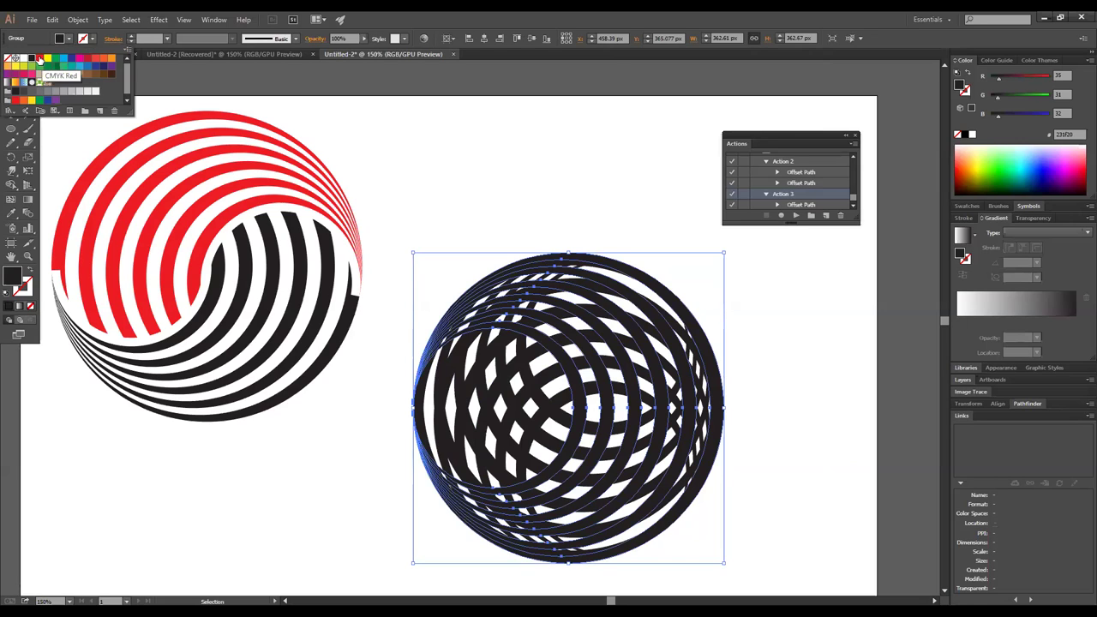
pyautogui.click(39, 58)
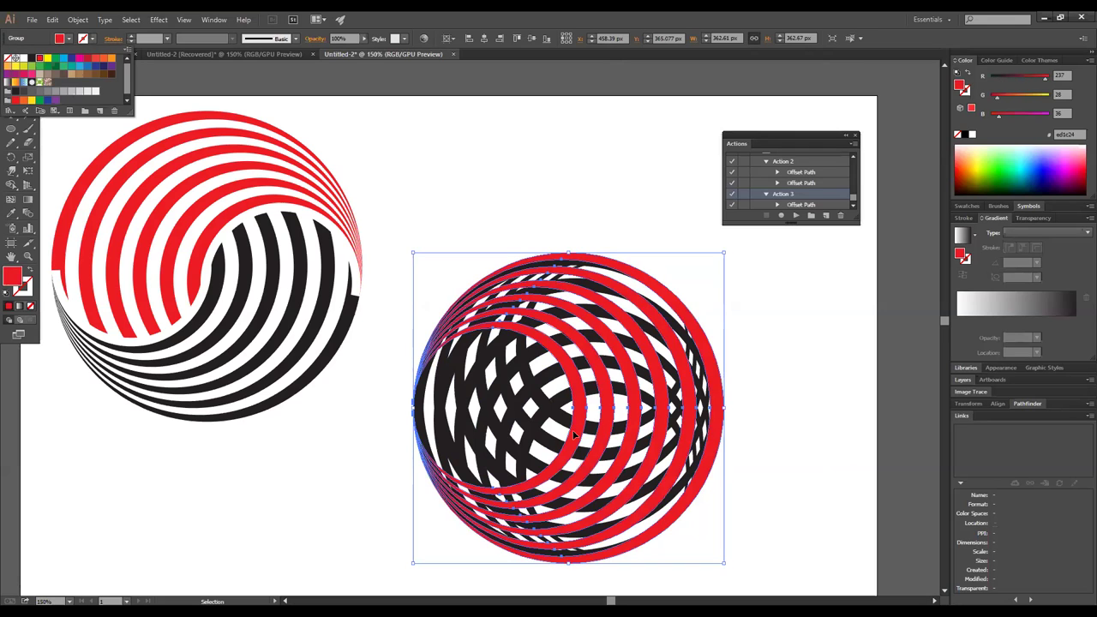
# - Fill the second set of black crescents with magenta #EC008C and replace that with a blue swatch
pyautogui.click(541, 395)
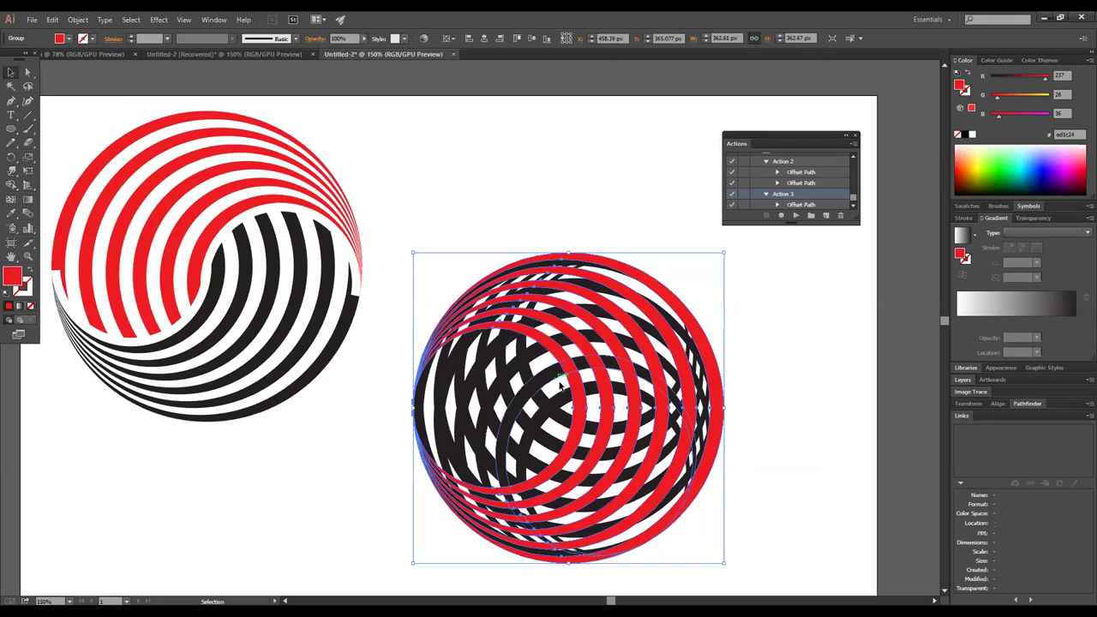
pyautogui.click(460, 313)
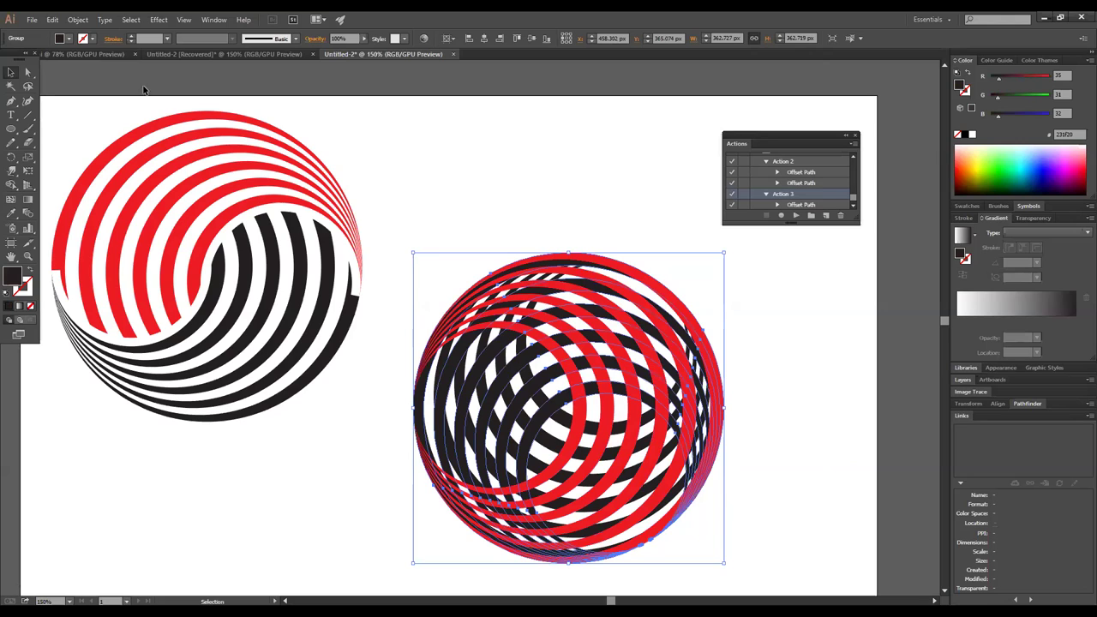
pyautogui.click(72, 41)
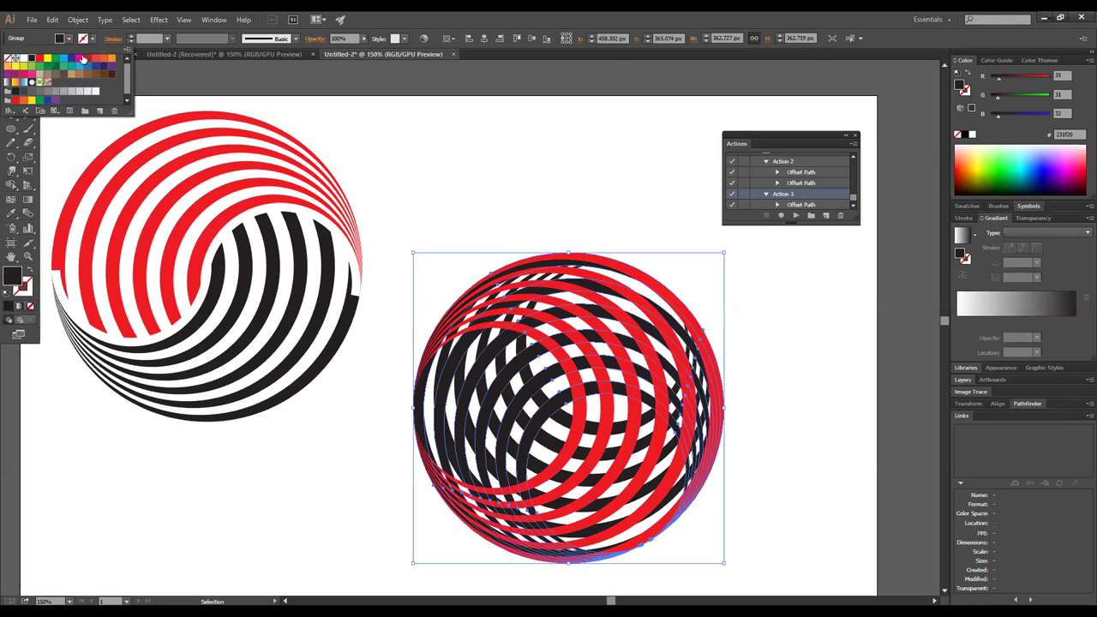
pyautogui.click(79, 60)
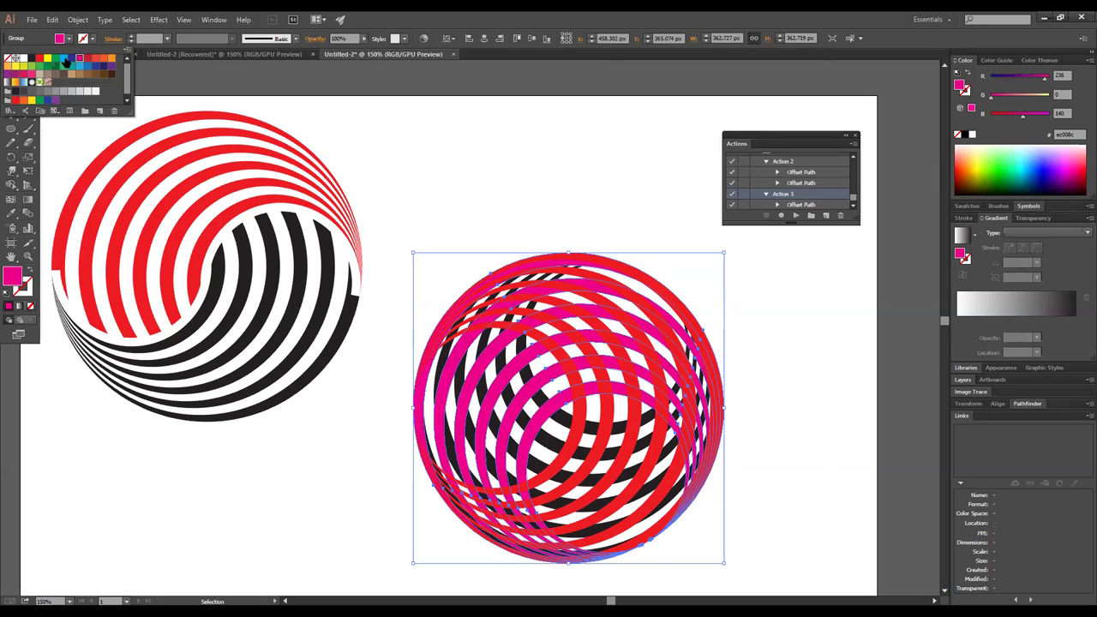
pyautogui.click(70, 59)
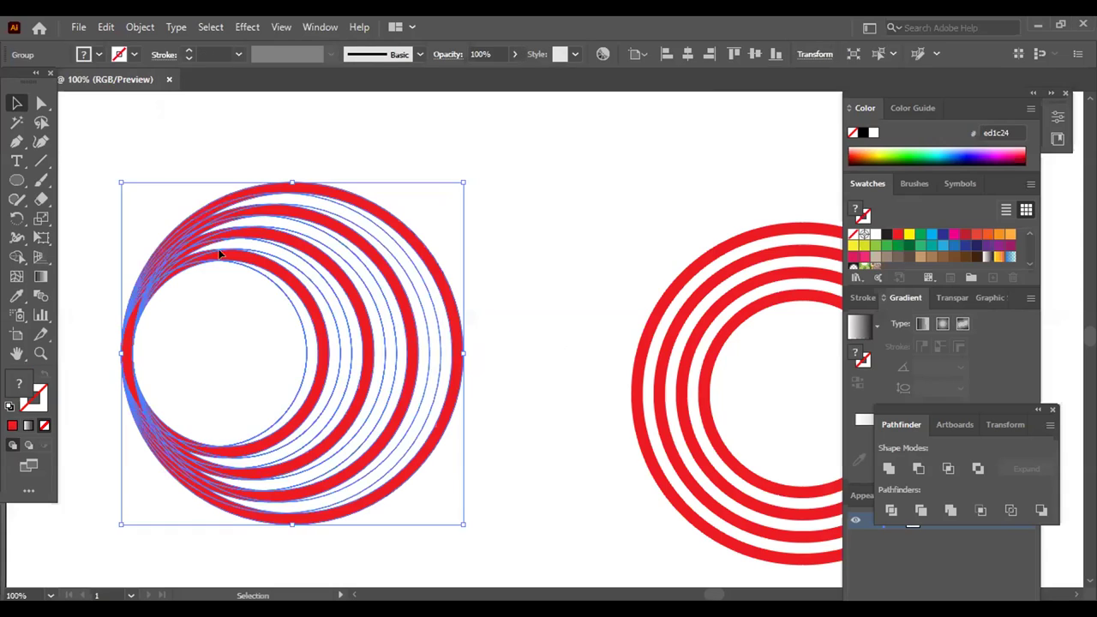
# - Reflect a copy of the red striped crescent group about a 120° axis with the preview enabled
pyautogui.click(250, 291)
pyautogui.click(289, 318)
pyautogui.rightClick(257, 293)
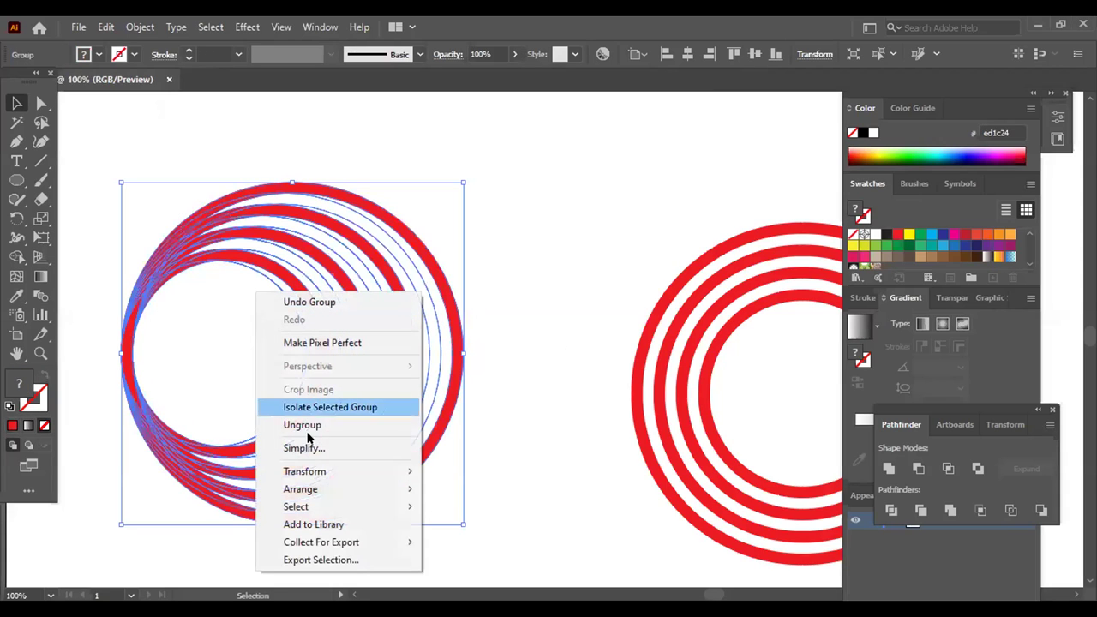
pyautogui.moveTo(305, 472)
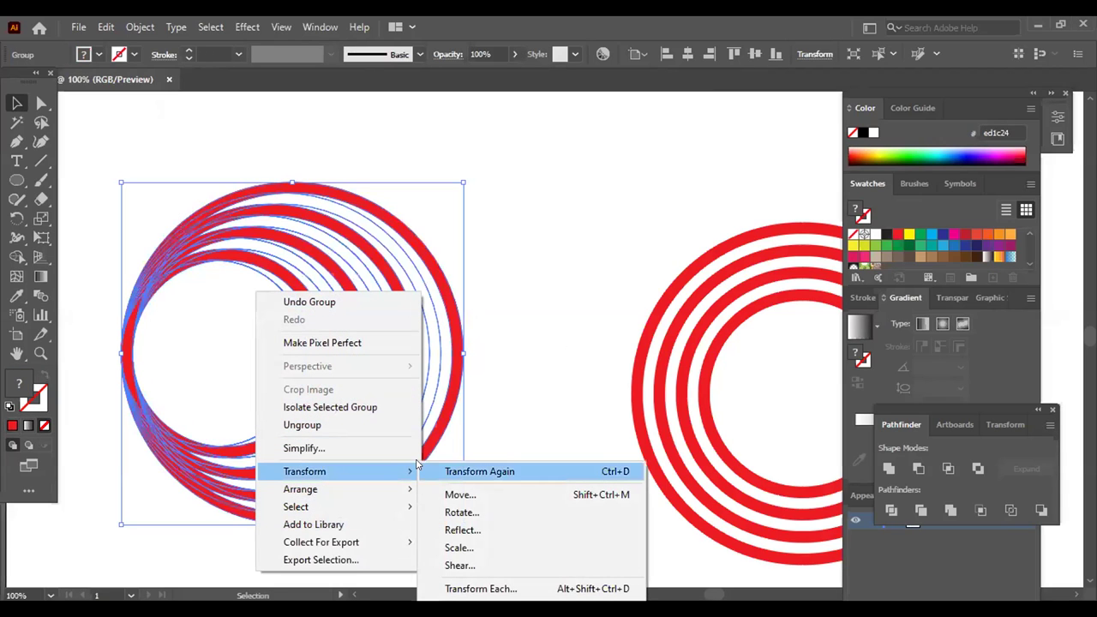
pyautogui.click(470, 533)
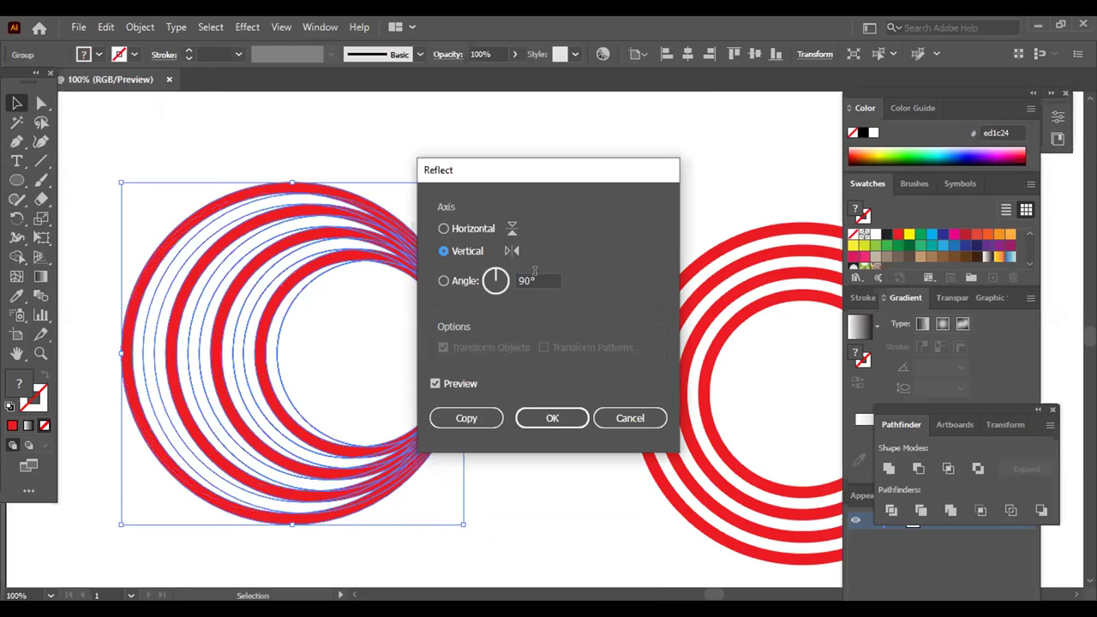
pyautogui.click(534, 274)
pyautogui.press('BackSpace')
pyautogui.press('BackSpace')
pyautogui.press('BackSpace')
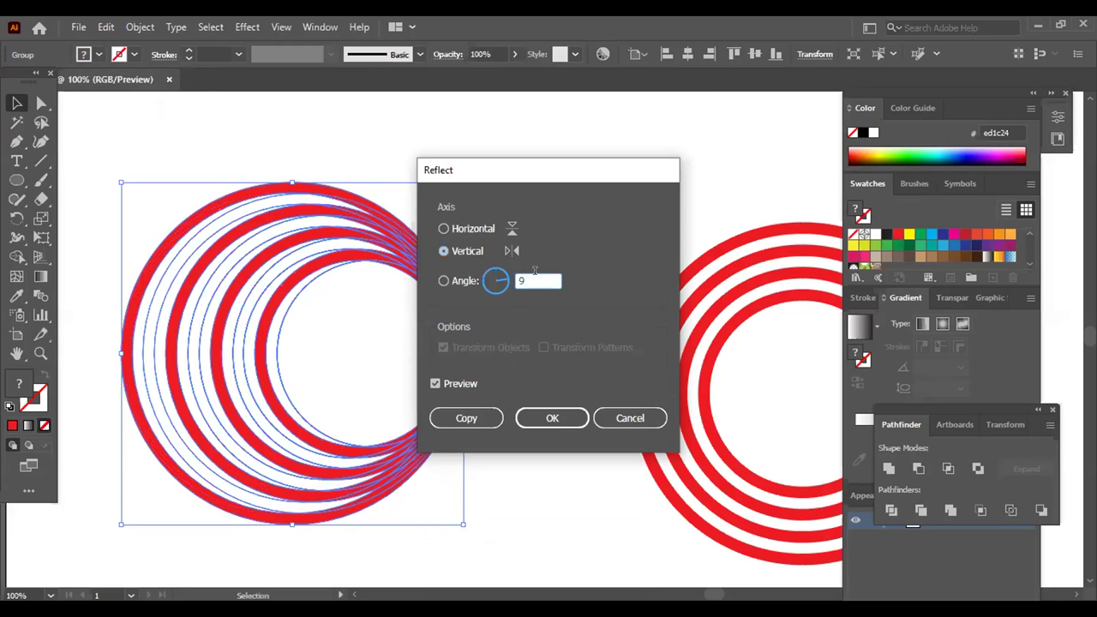
pyautogui.write('20')
pyautogui.click(435, 382)
pyautogui.click(437, 383)
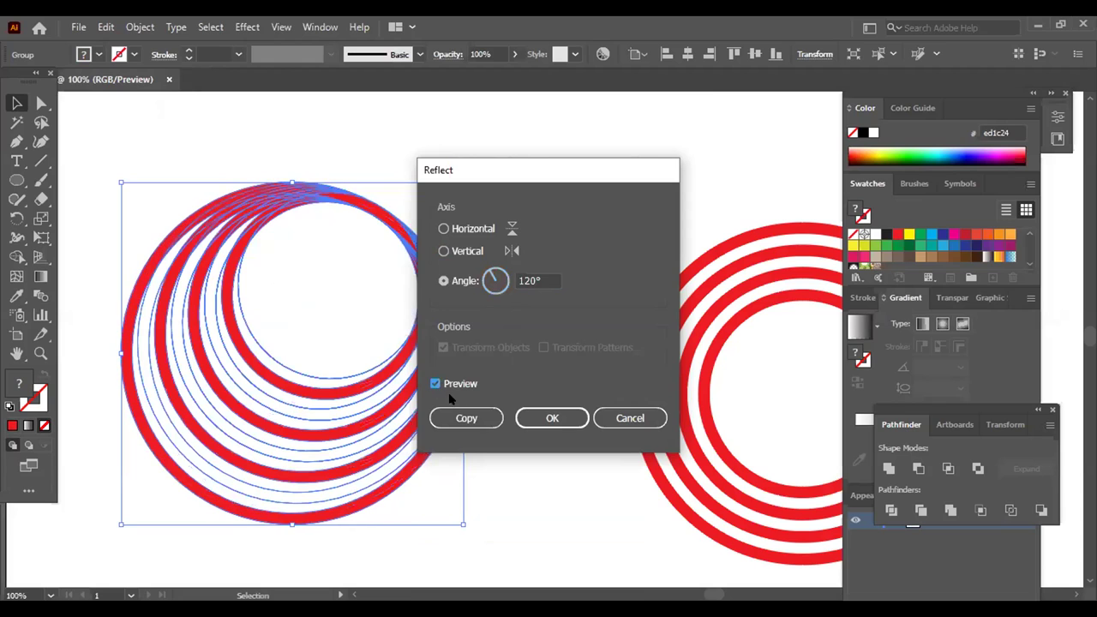
pyautogui.click(455, 418)
# - Repeat the 120° reflected copy once more and clear the selection
pyautogui.press('a')
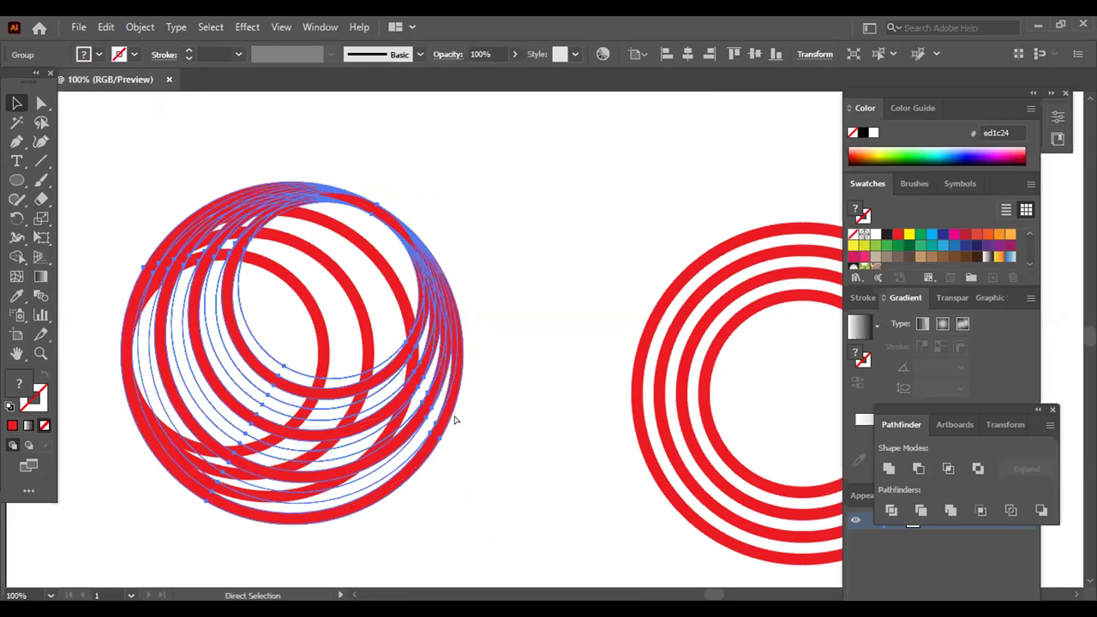
pyautogui.hotkey('ctrl', 'd')
pyautogui.press('v')
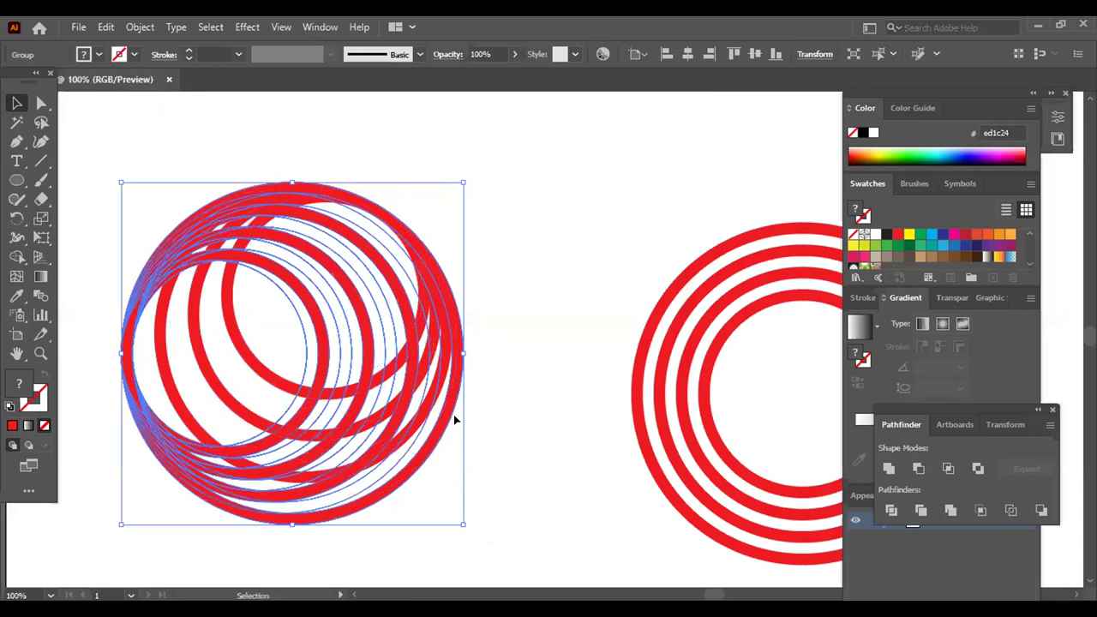
pyautogui.click(598, 310)
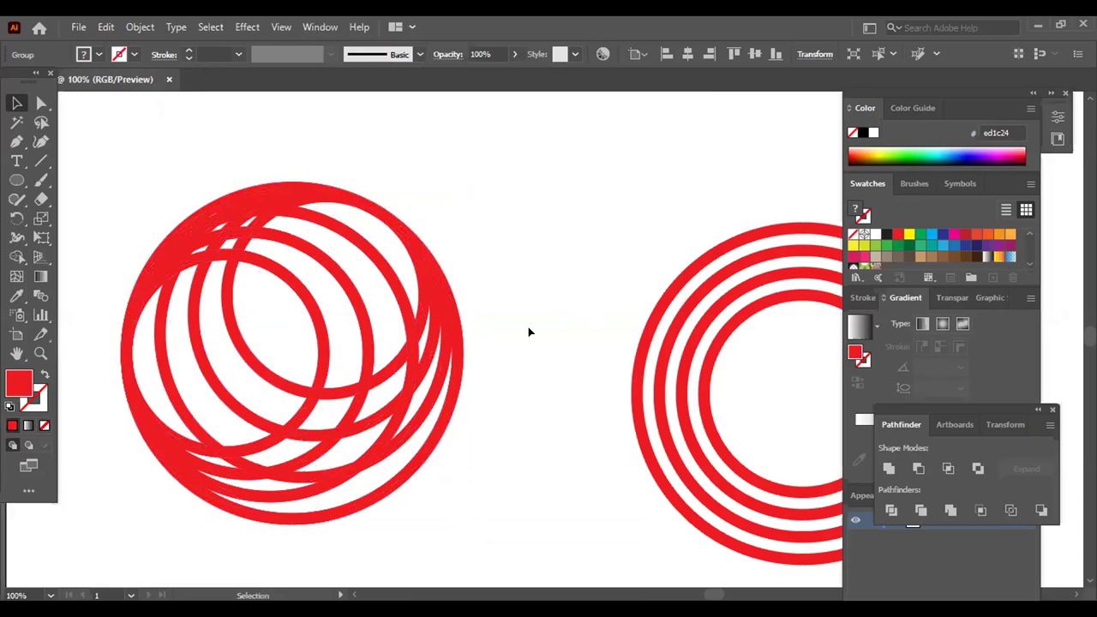
# - Select the tilted reflected crescent group and repeat the reflect copy on it
pyautogui.click(215, 387)
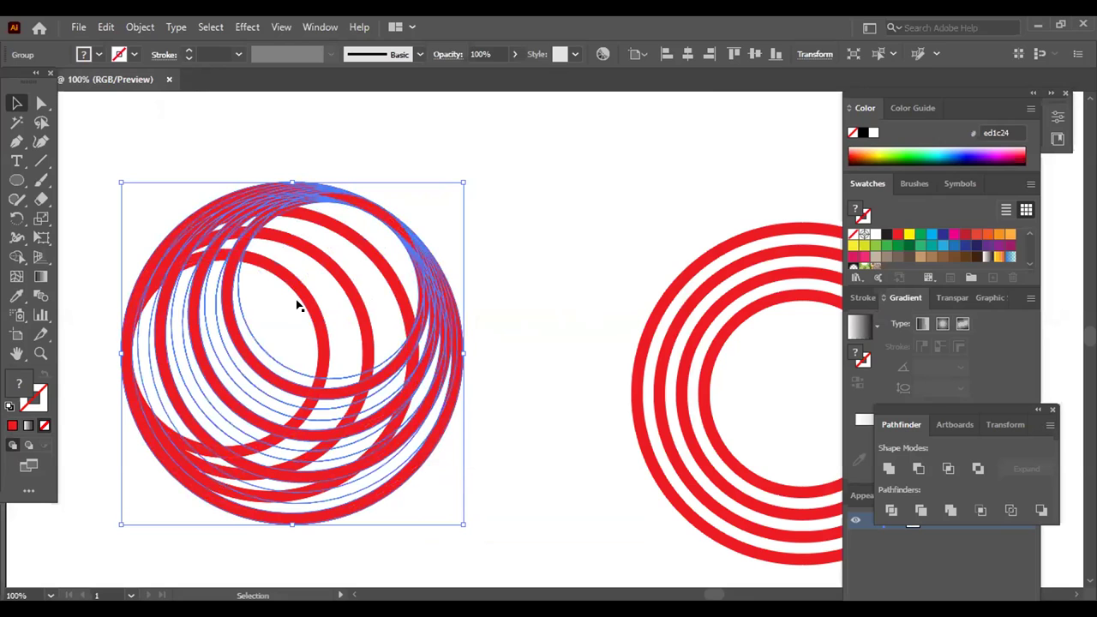
pyautogui.hotkey('ctrl', 'd')
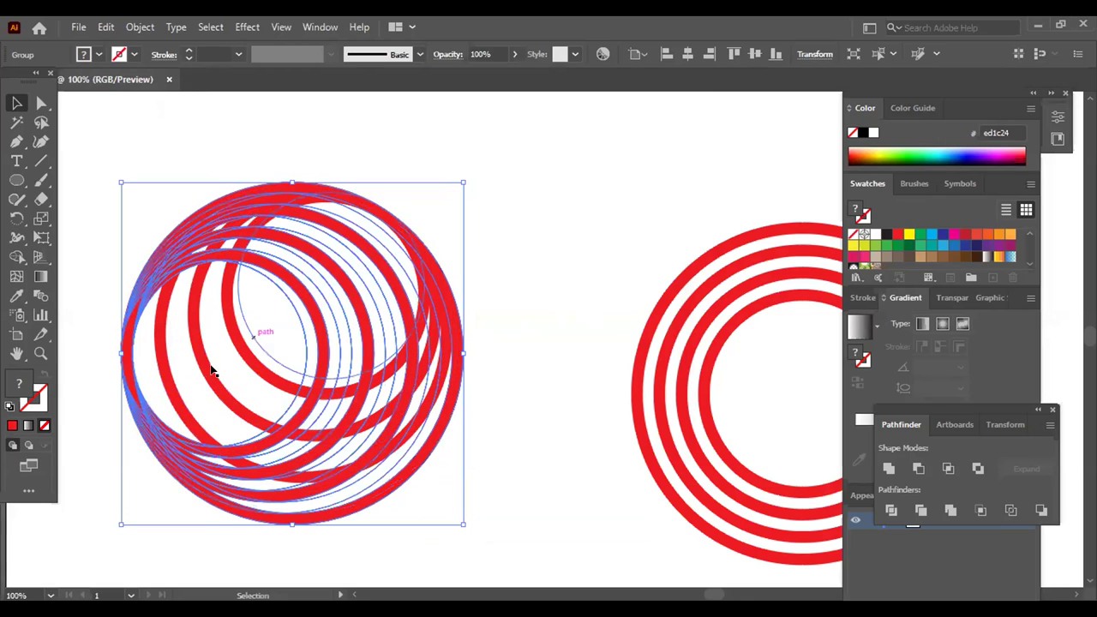
pyautogui.click(517, 360)
pyautogui.click(391, 493)
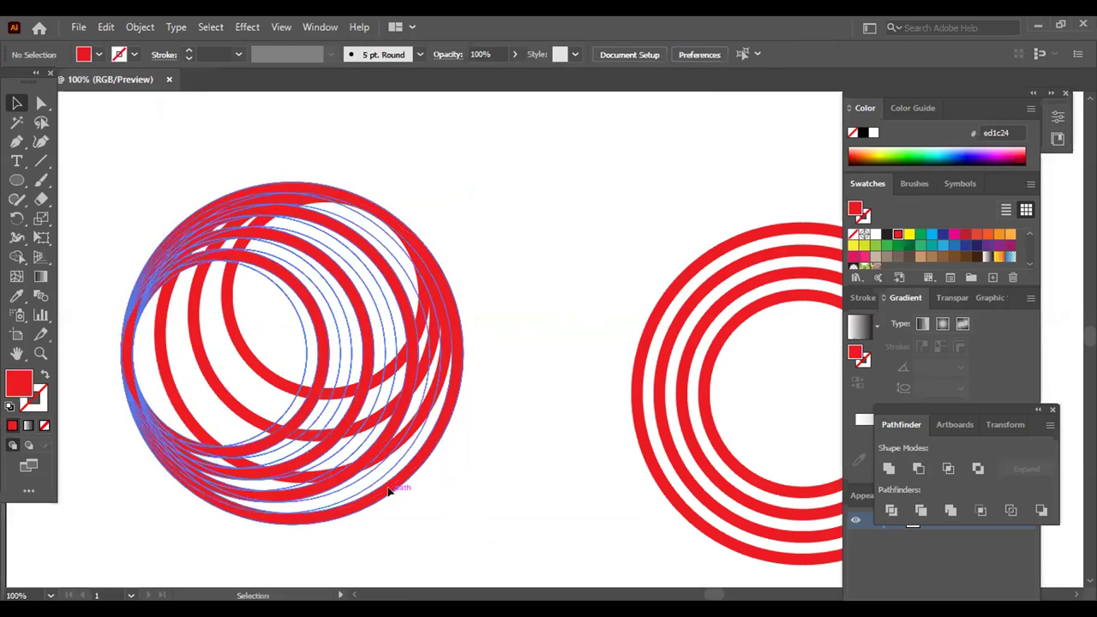
# - Try filling the red striped circle group with cyan #00AEEF and clear the selection
pyautogui.click(98, 55)
pyautogui.click(86, 80)
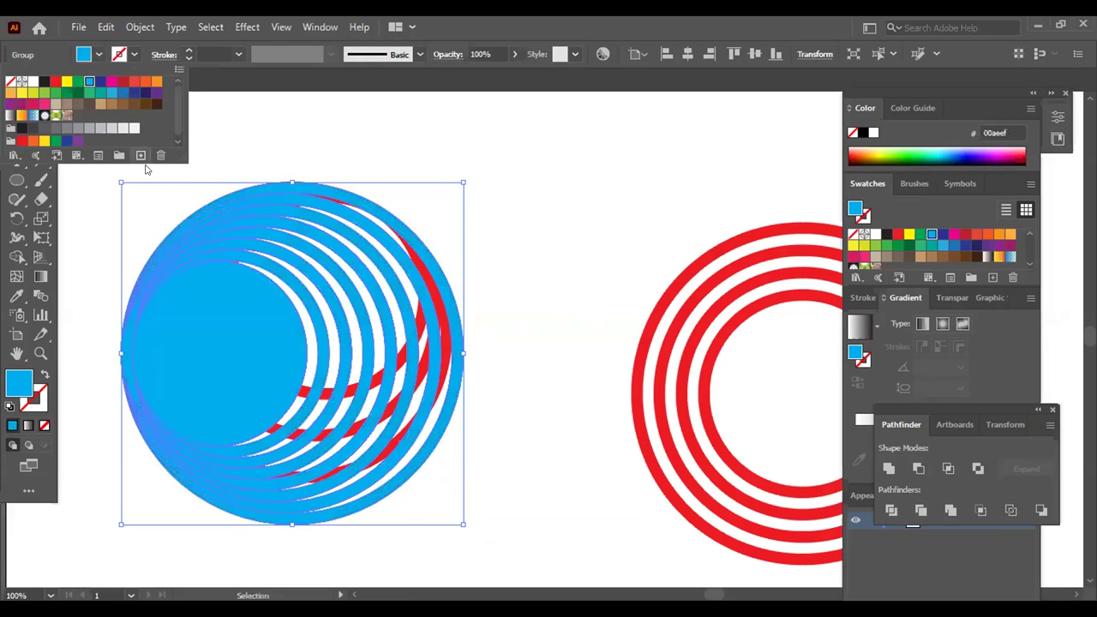
pyautogui.click(529, 398)
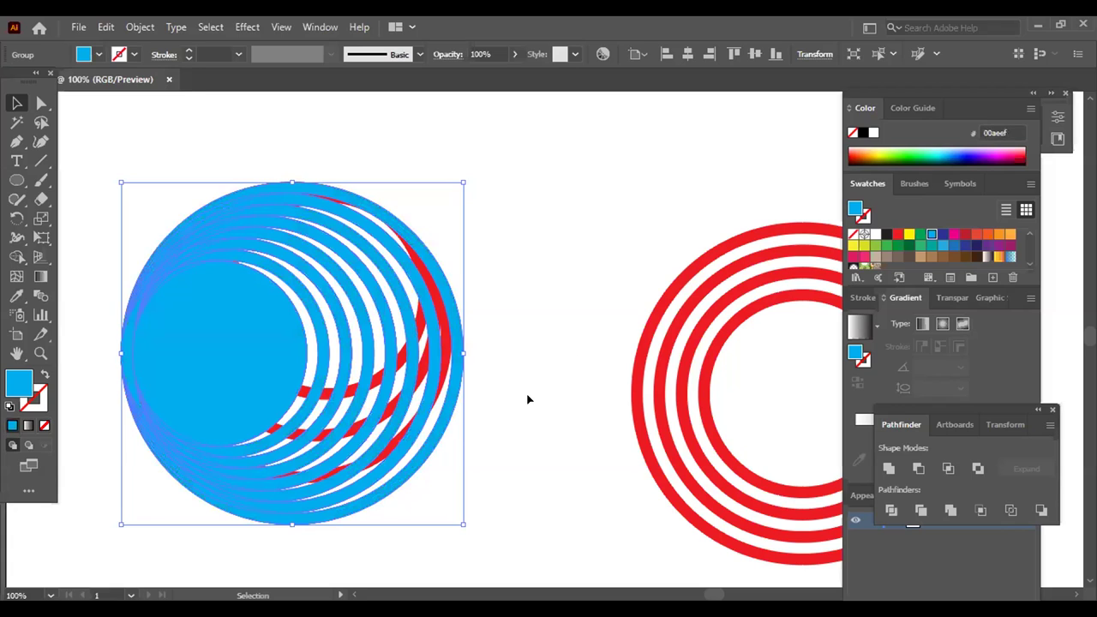
pyautogui.click(526, 397)
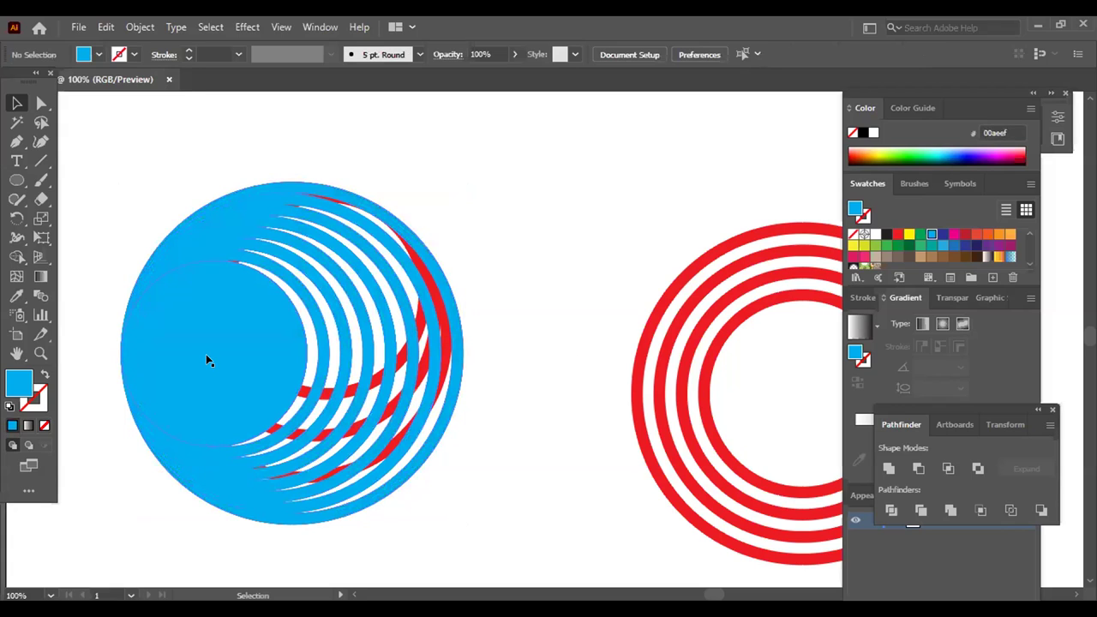
# - Undo the cyan fill and the reflected copies of the red striped crescent group, and clear the selection
pyautogui.press('ctrl')
pyautogui.hotkey('ctrl', 'z')
pyautogui.press('ctrl')
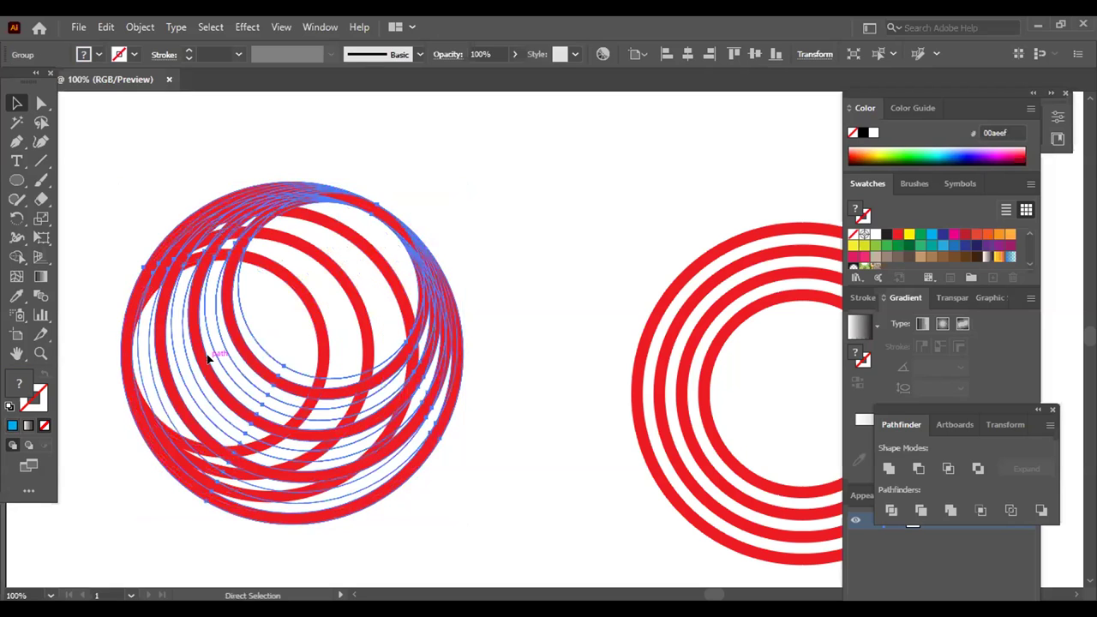
pyautogui.hotkey('ctrl', 'z')
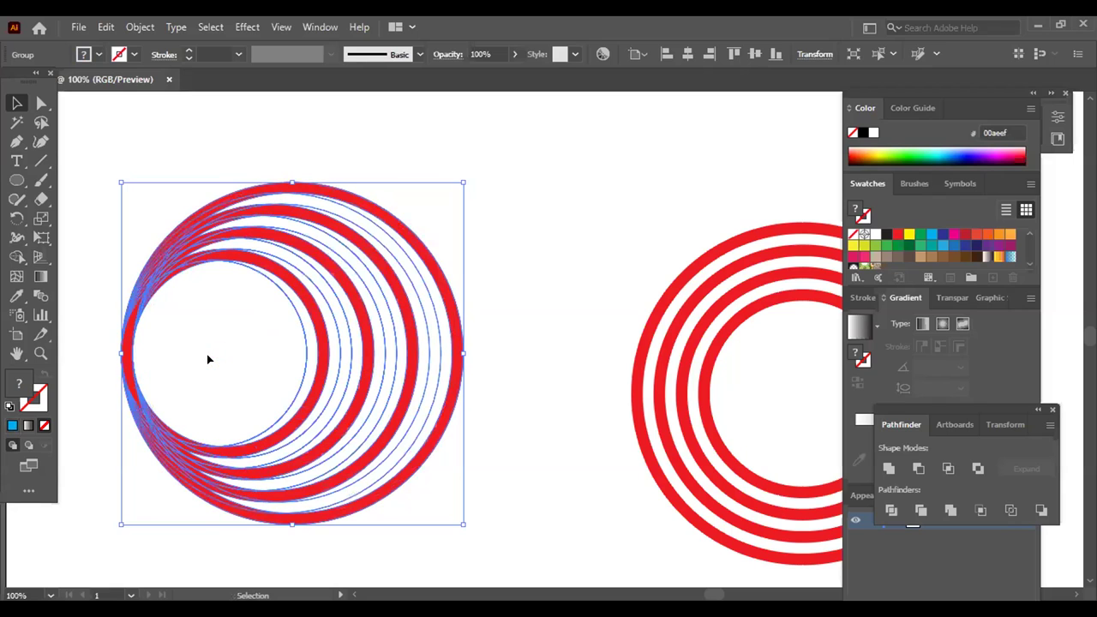
pyautogui.click(533, 363)
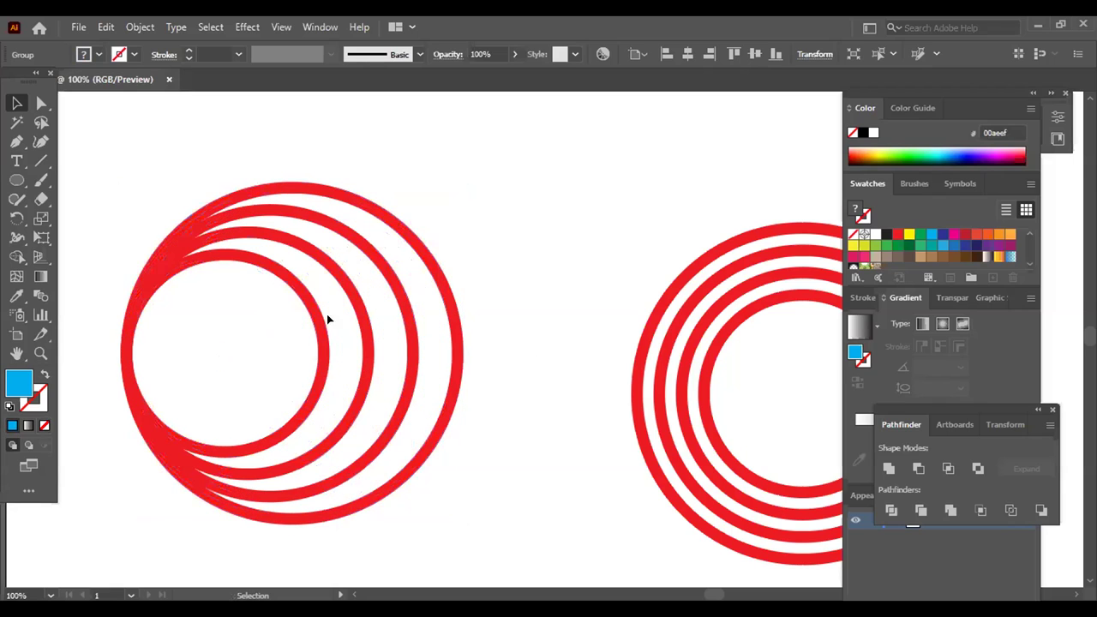
# - Delete the remaining red striped crescent group, undo the deletion and clear the selection
pyautogui.click(245, 269)
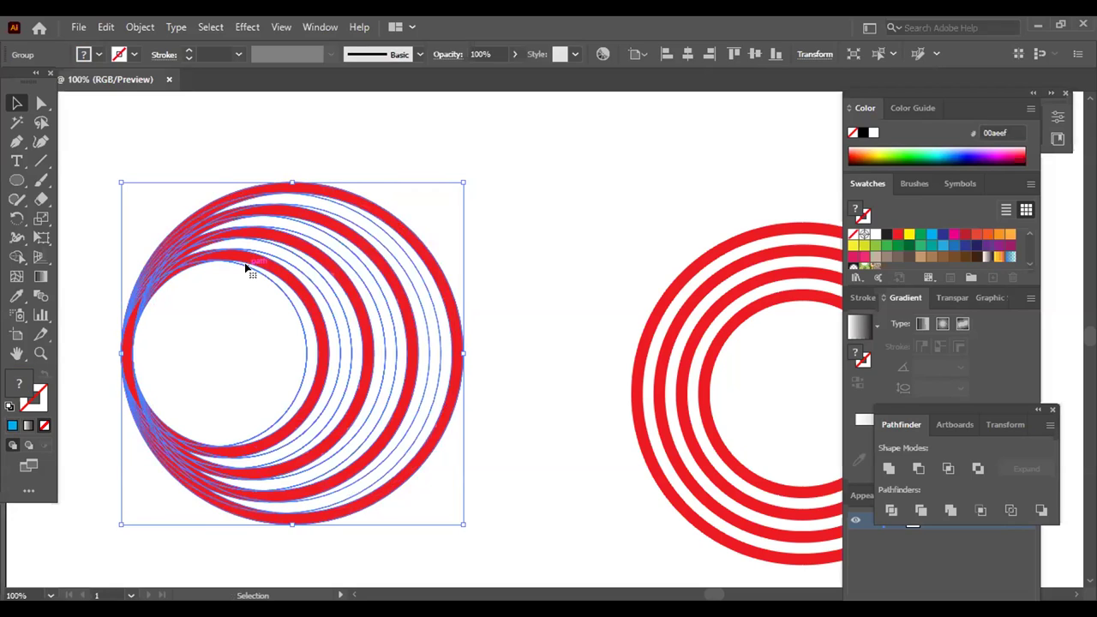
pyautogui.press('Delete')
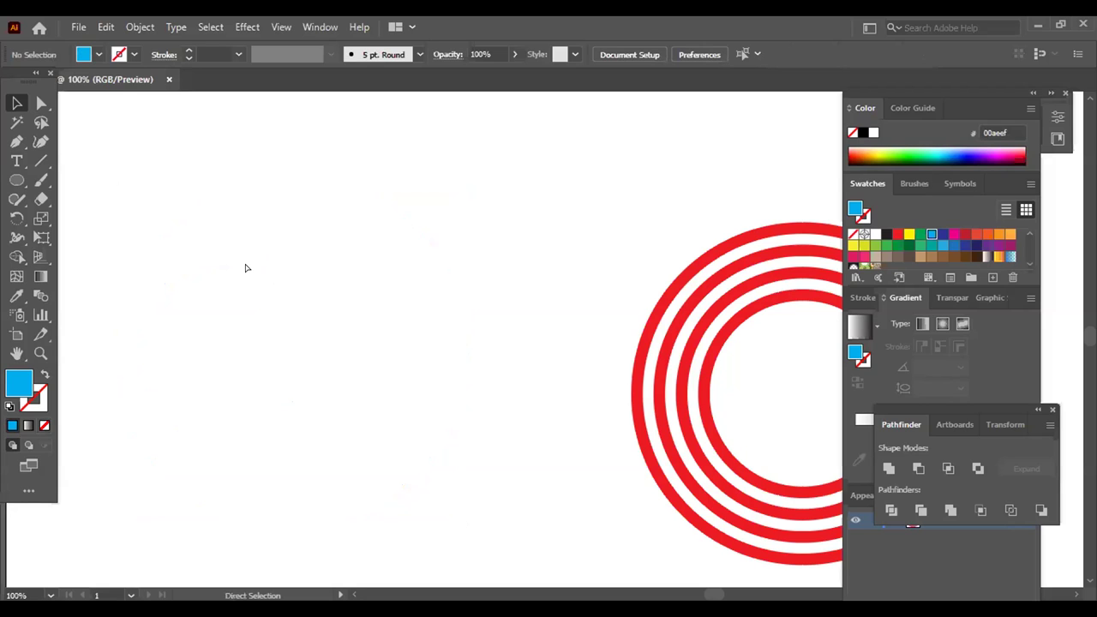
pyautogui.hotkey('ctrl', 'z')
pyautogui.click(406, 419)
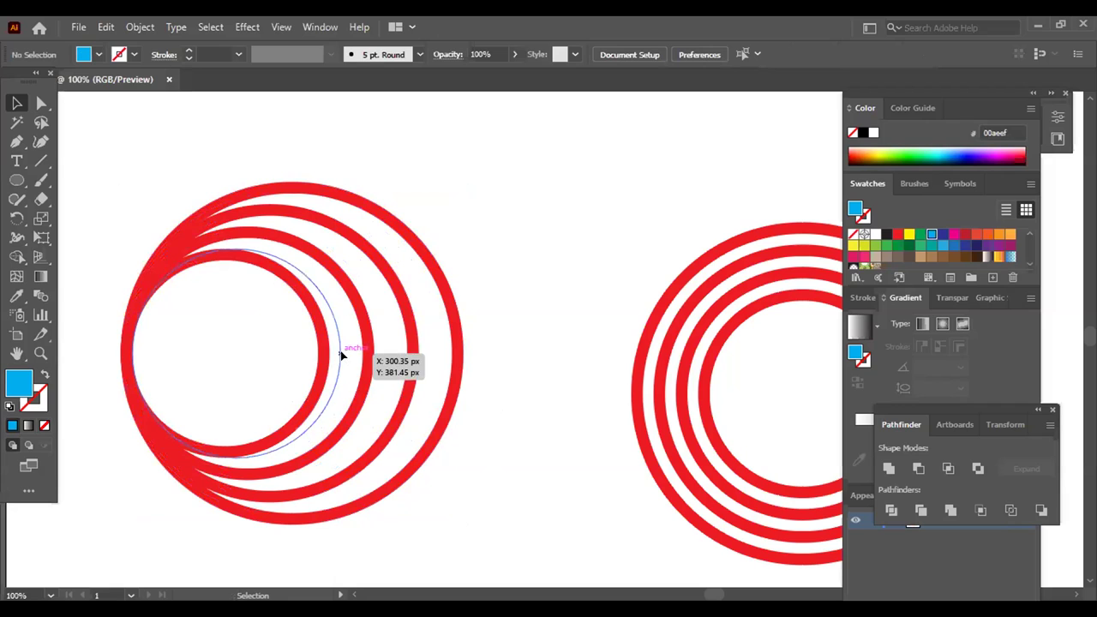
pyautogui.moveTo(362, 362); pyautogui.dragTo(427, 351)
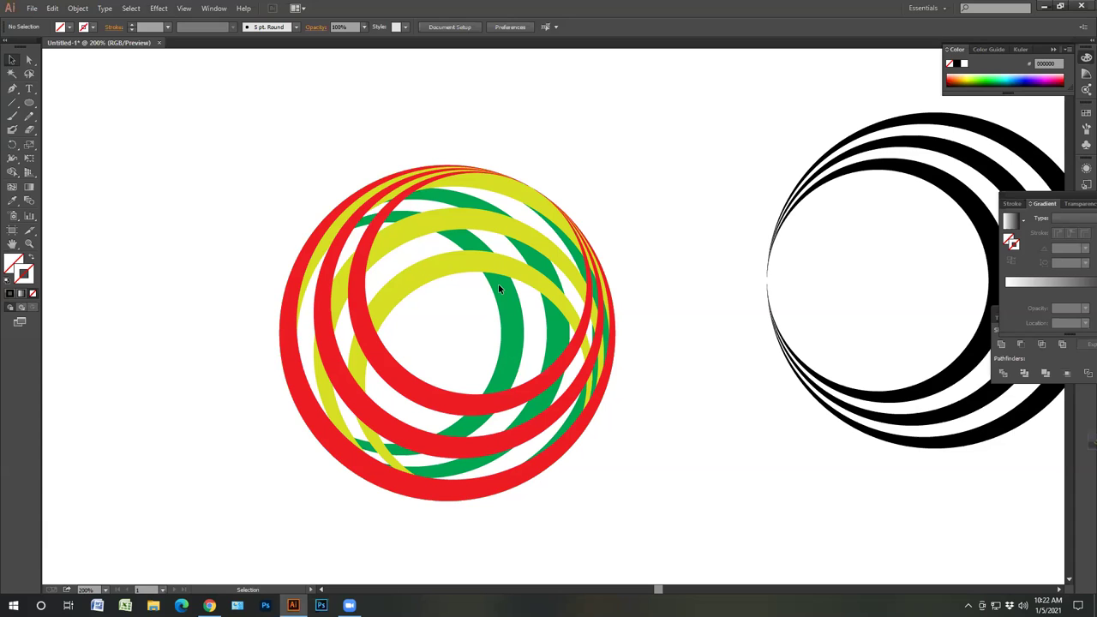
# - Ungroup the green crescents in the three-colour circle design and select only the innermost green crescent
pyautogui.press('a')
pyautogui.click(502, 293)
pyautogui.click(656, 251)
pyautogui.click(512, 306)
pyautogui.rightClick(511, 306)
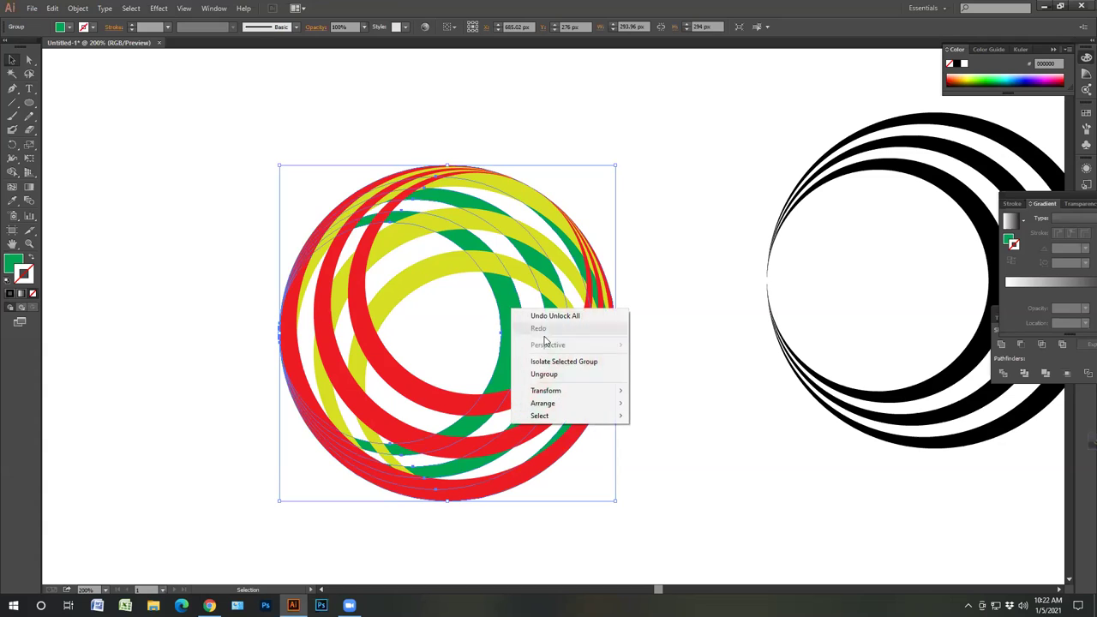
pyautogui.click(565, 375)
pyautogui.click(656, 328)
pyautogui.click(510, 323)
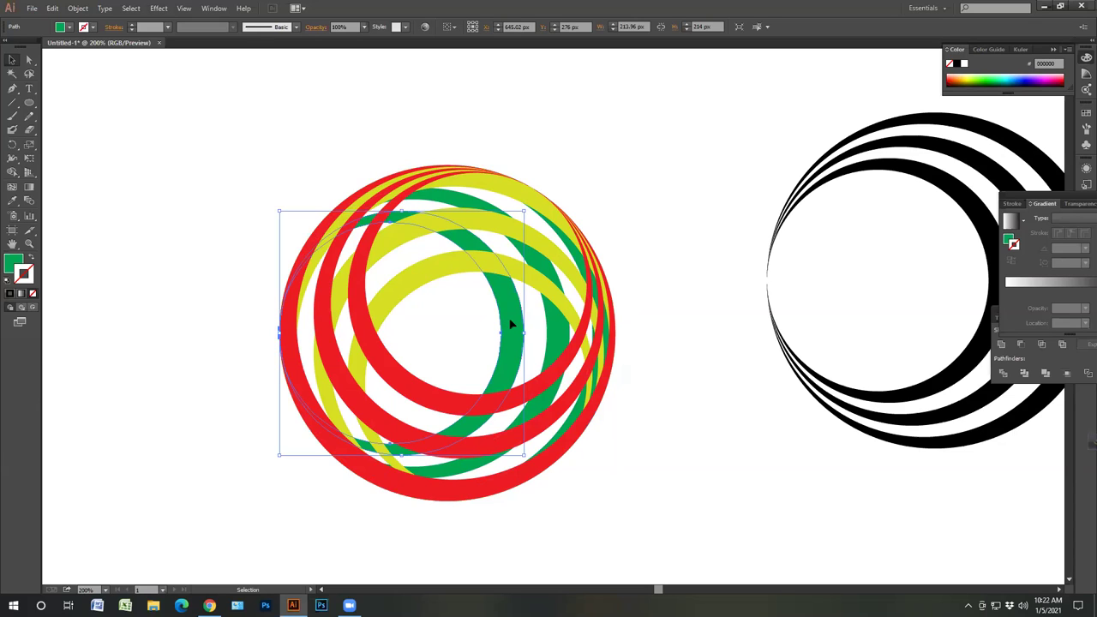
# - Offset the path of the innermost green crescent by 10 px with the preview enabled
pyautogui.click(77, 7)
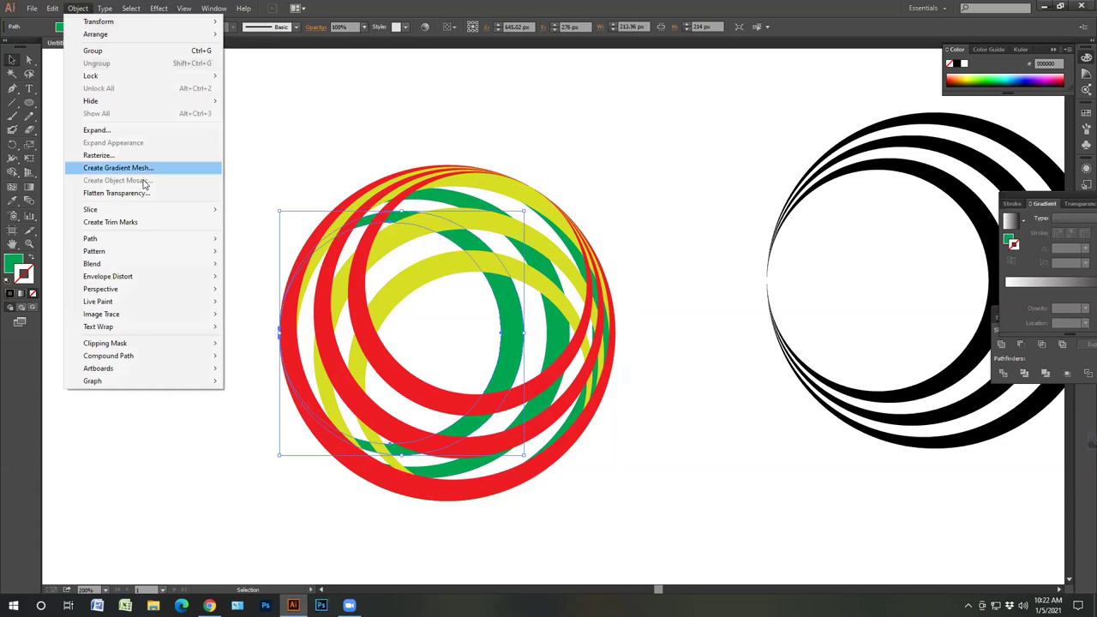
pyautogui.moveTo(183, 238)
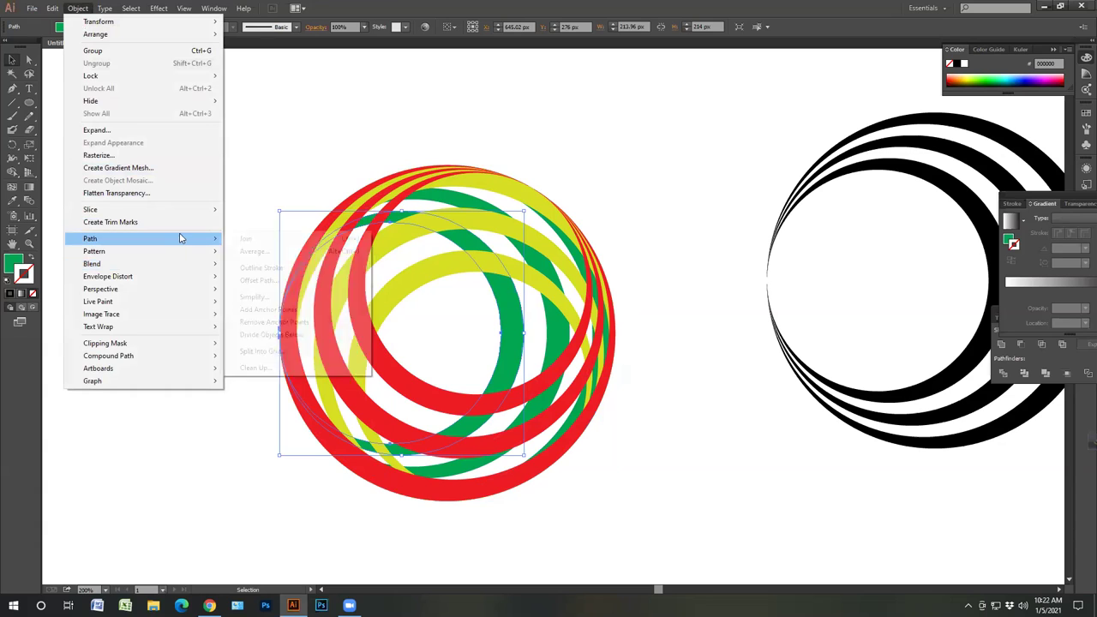
pyautogui.click(273, 281)
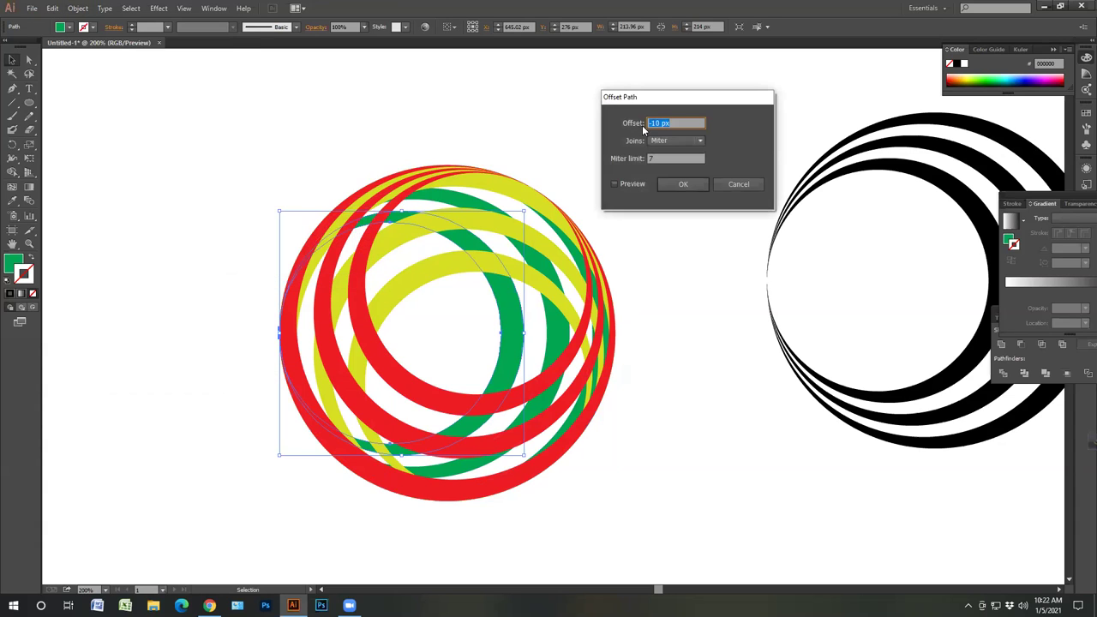
pyautogui.click(653, 123)
pyautogui.press('BackSpace')
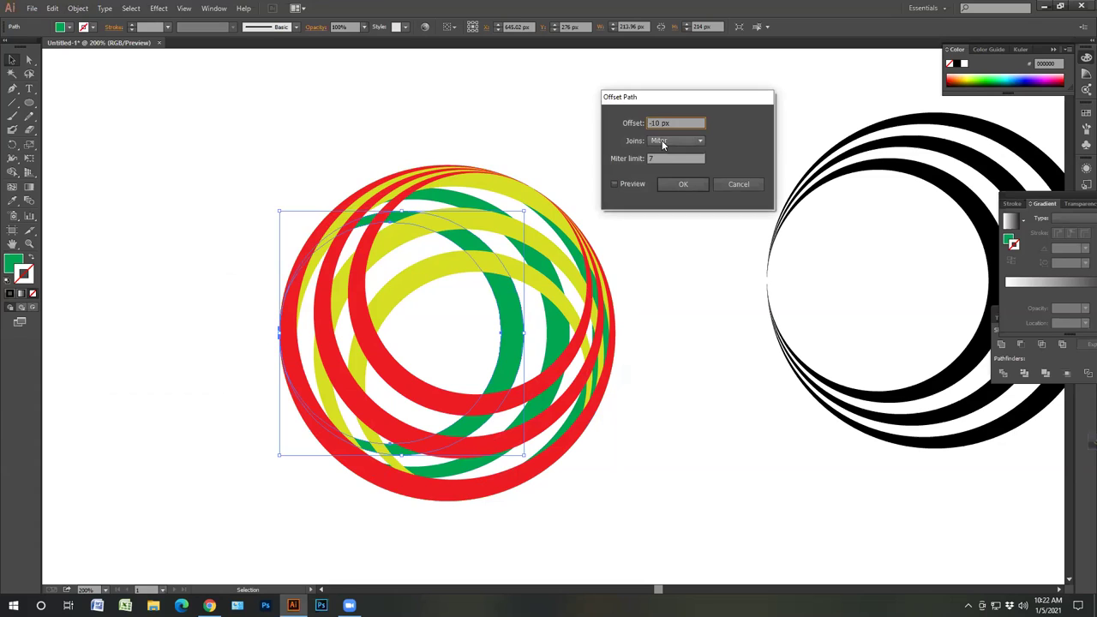
pyautogui.click(624, 183)
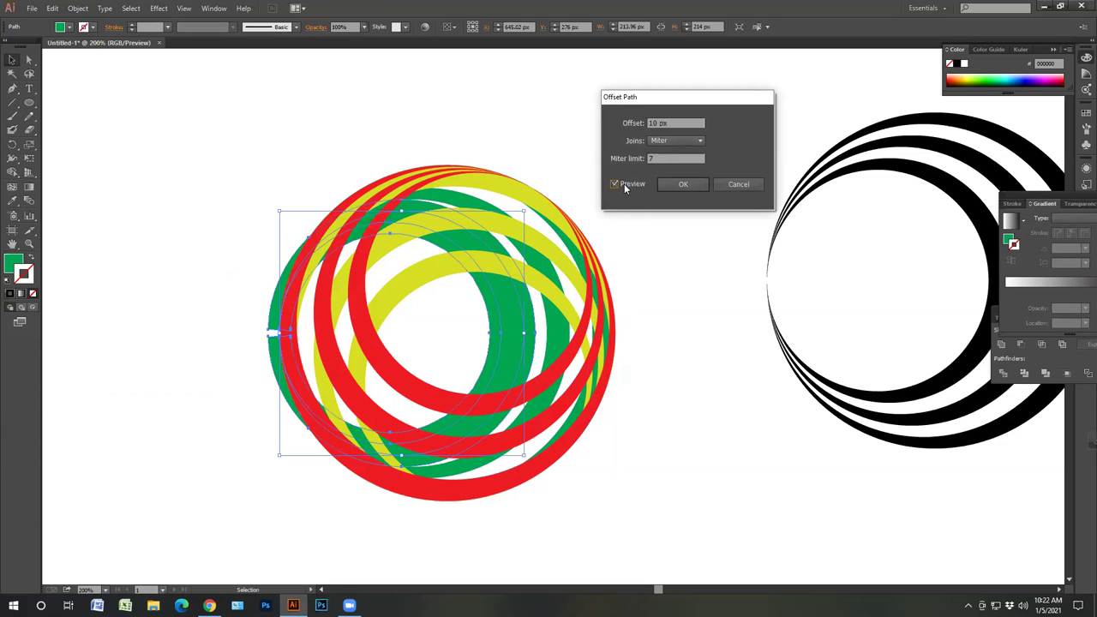
pyautogui.click(684, 184)
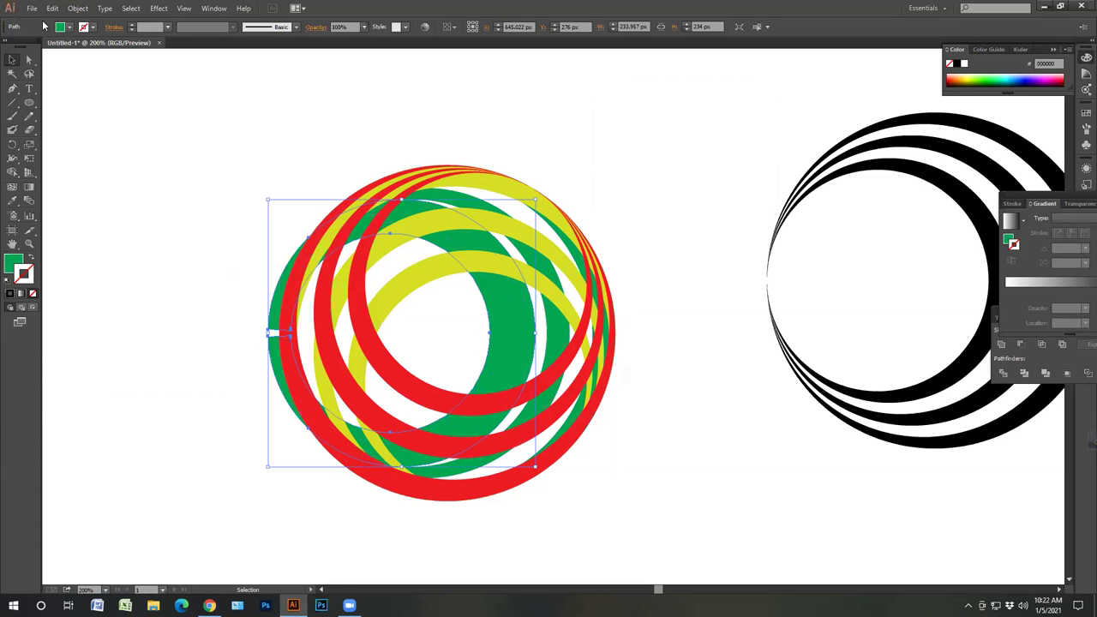
# - Fill the offset ring around the inner green circle with yellow and try the Shape Builder on it
pyautogui.click(78, 27)
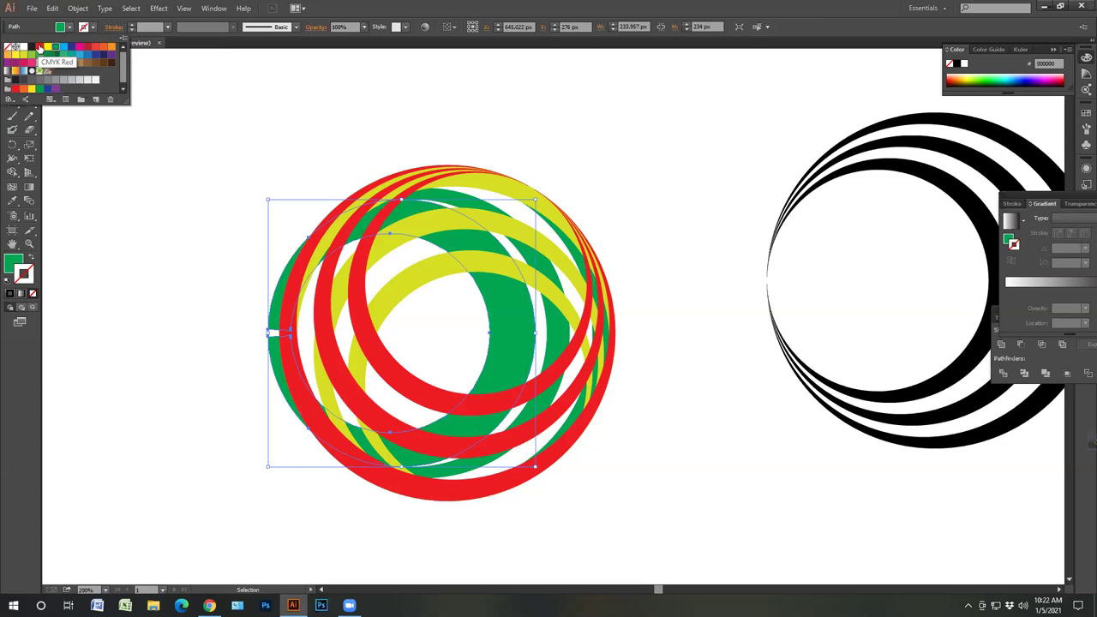
pyautogui.click(41, 47)
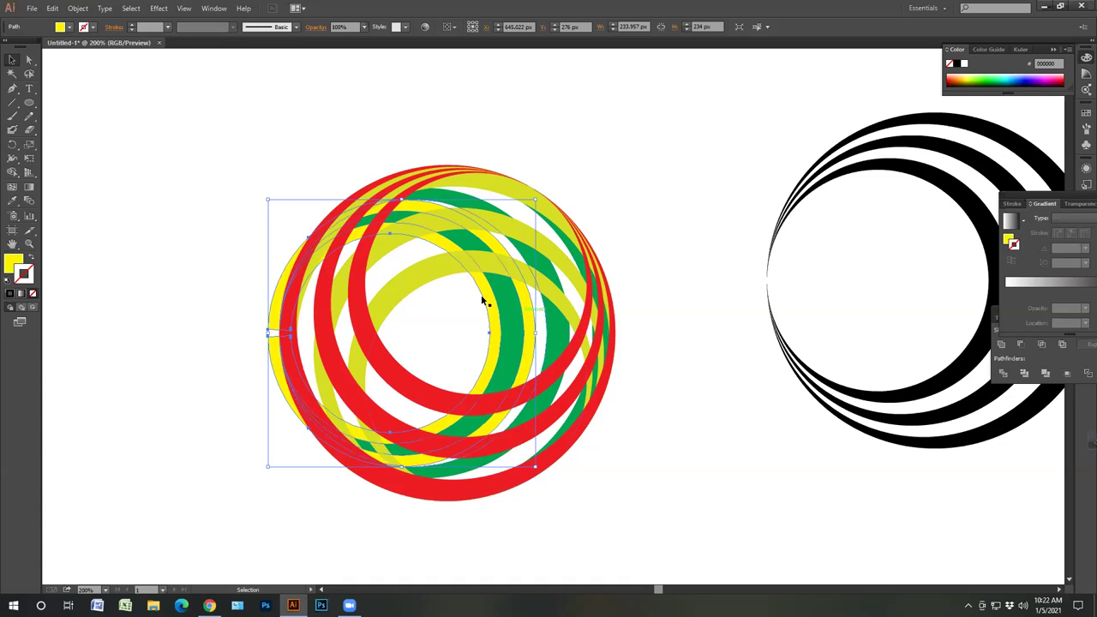
pyautogui.click(15, 173)
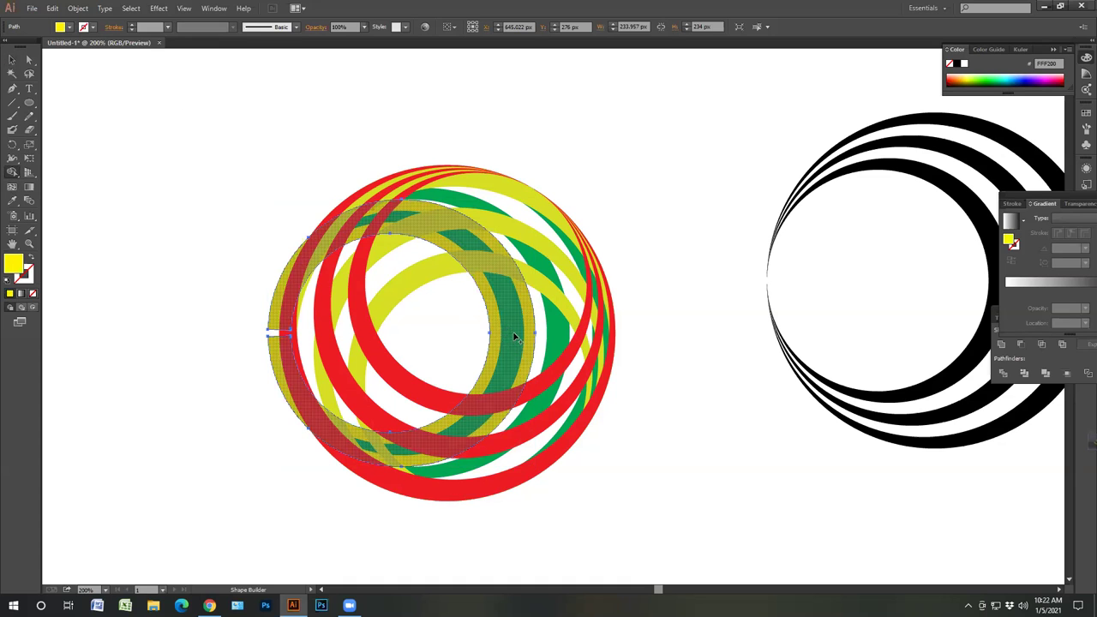
pyautogui.click(510, 289)
pyautogui.click(15, 61)
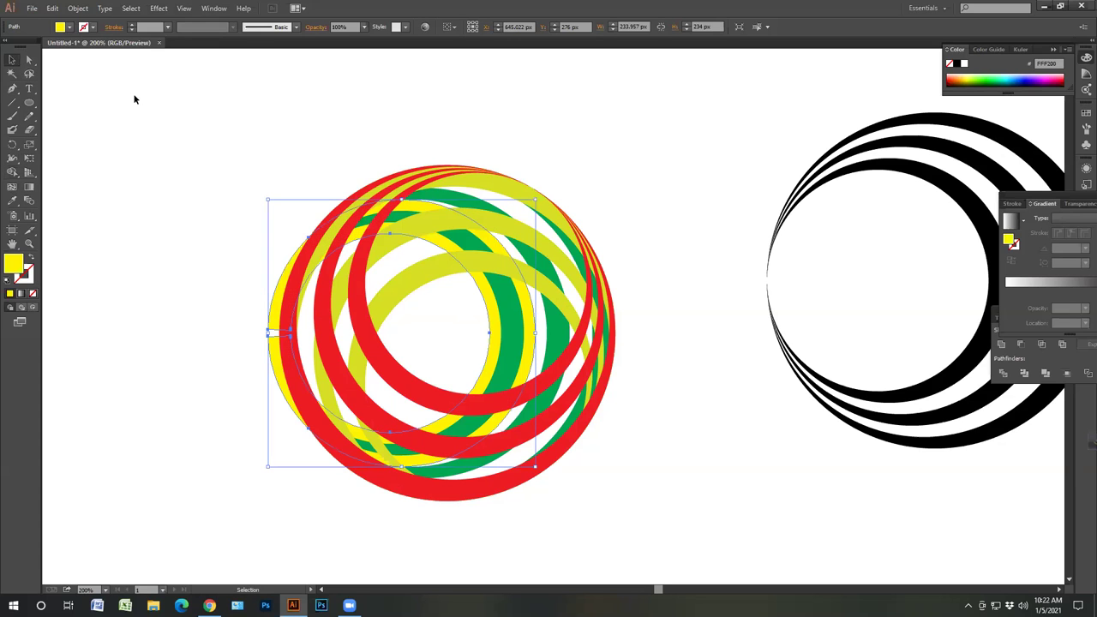
# - Add the yellow-green rings to the selection and remove the upper part of the yellow ring across them with the Shape Builder
pyautogui.keyDown('shift'); pyautogui.click(495, 258); pyautogui.keyUp('shift')
pyautogui.keyDown('shift'); pyautogui.click(498, 224); pyautogui.keyUp('shift')
pyautogui.keyDown('shift'); pyautogui.click(485, 185); pyautogui.keyUp('shift')
pyautogui.keyDown('shift'); pyautogui.click(485, 182); pyautogui.keyUp('shift')
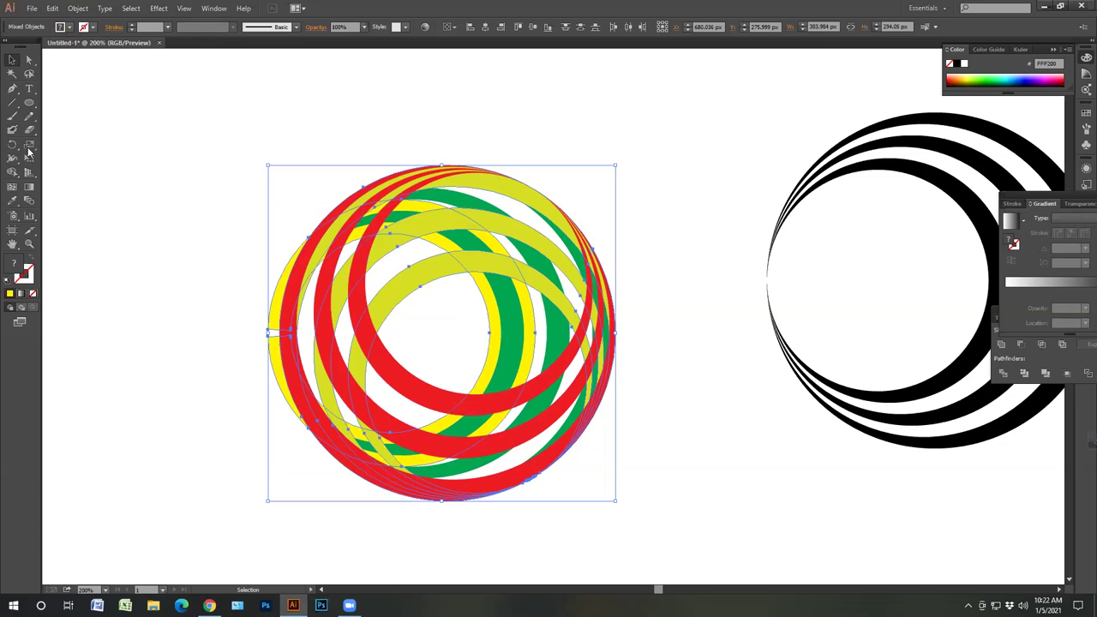
pyautogui.click(12, 171)
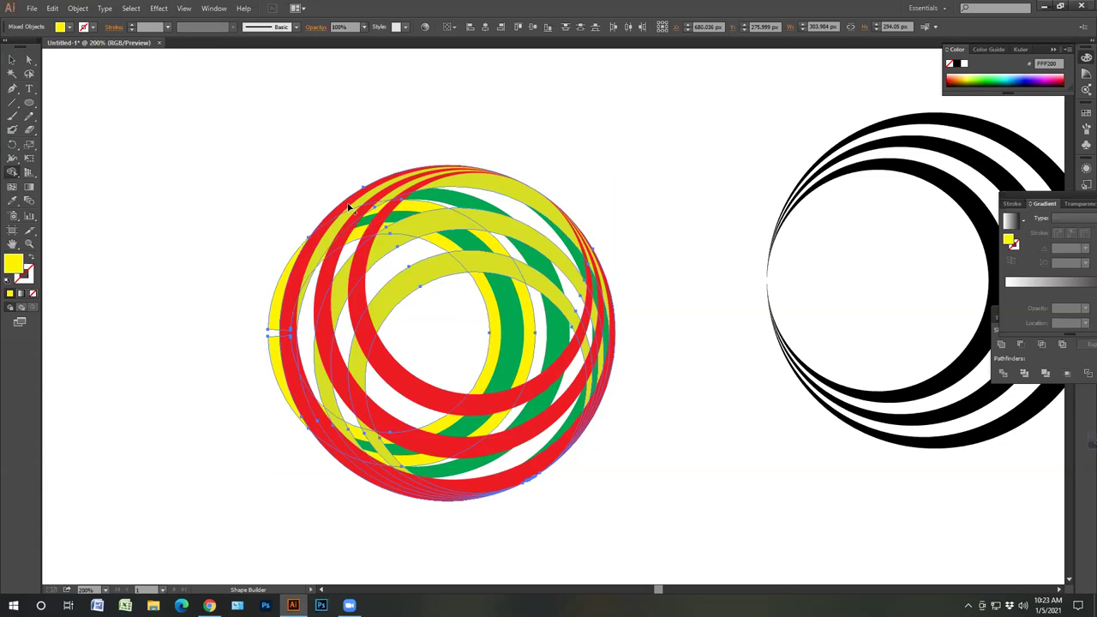
pyautogui.moveTo(506, 262)
pyautogui.mouseDown()
pyautogui.moveTo(464, 232)
pyautogui.moveTo(391, 217)
pyautogui.moveTo(318, 222)
pyautogui.moveTo(327, 235)
pyautogui.moveTo(284, 269)
pyautogui.mouseUp()
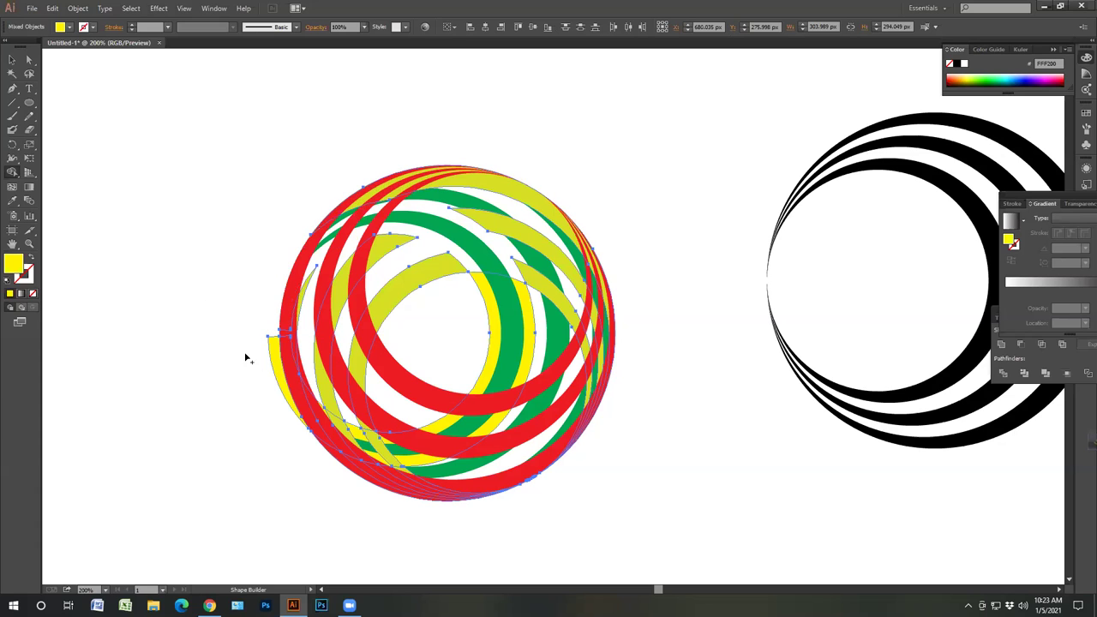
pyautogui.click(10, 60)
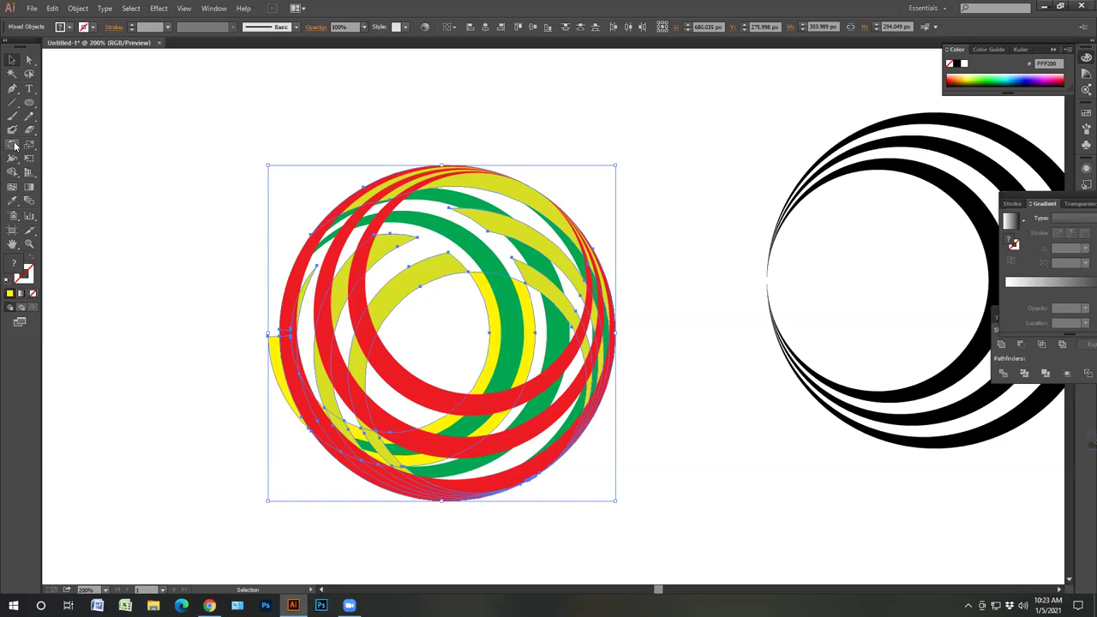
# - Remove the left portions of the two inner yellow-green rings with the Shape Builder
pyautogui.click(12, 172)
pyautogui.moveTo(361, 308); pyautogui.dragTo(282, 296)
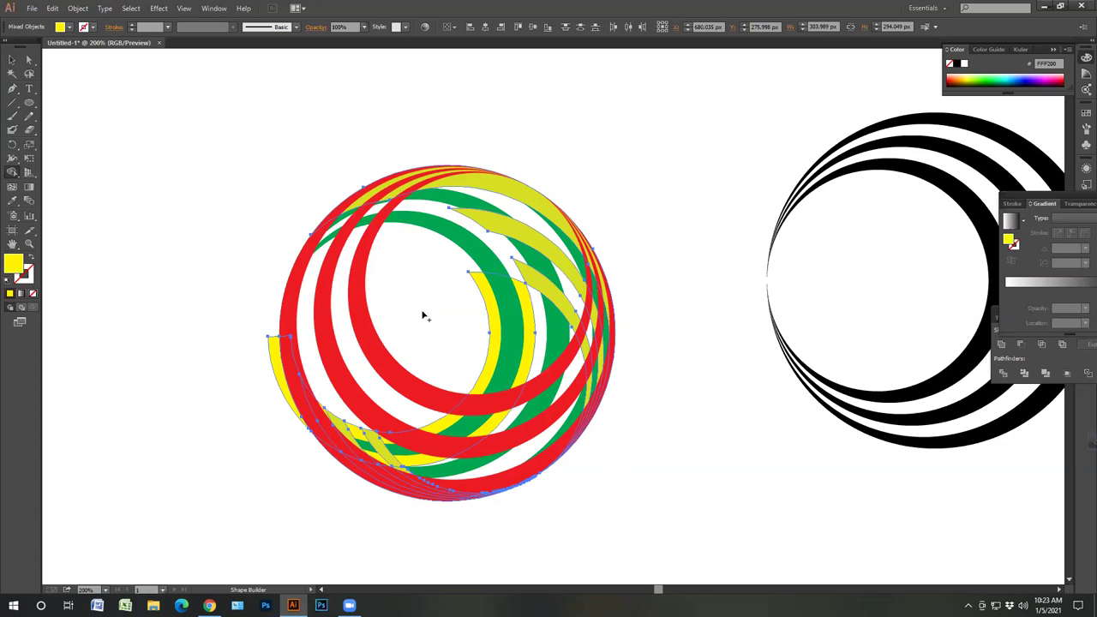
pyautogui.click(12, 61)
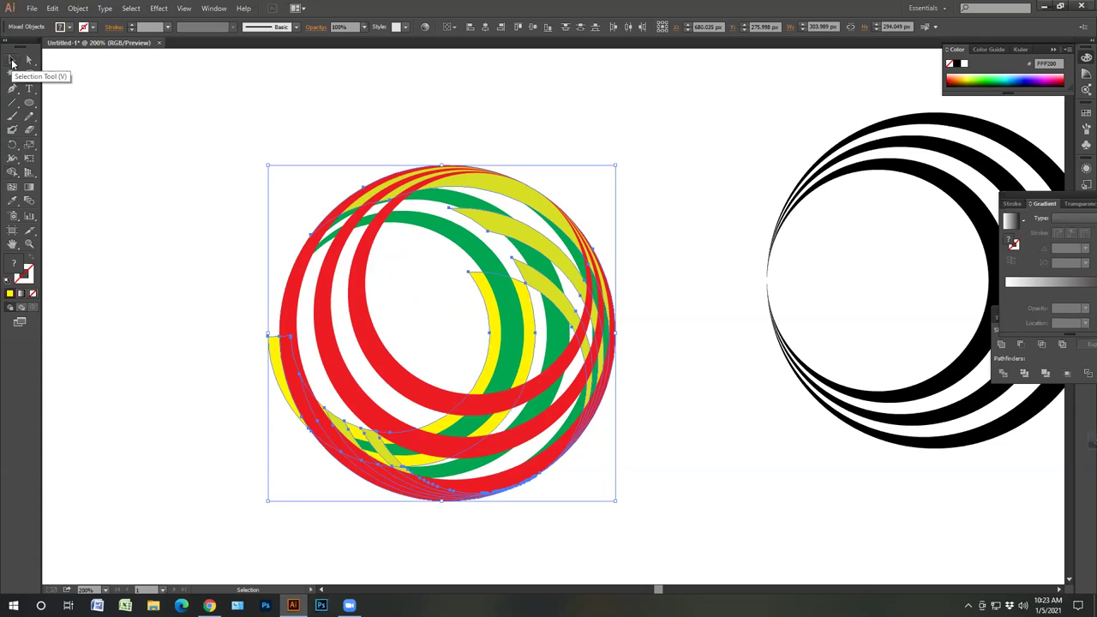
# - Try to remove the remaining segments of the yellow ring with the Shape Builder
pyautogui.click(12, 174)
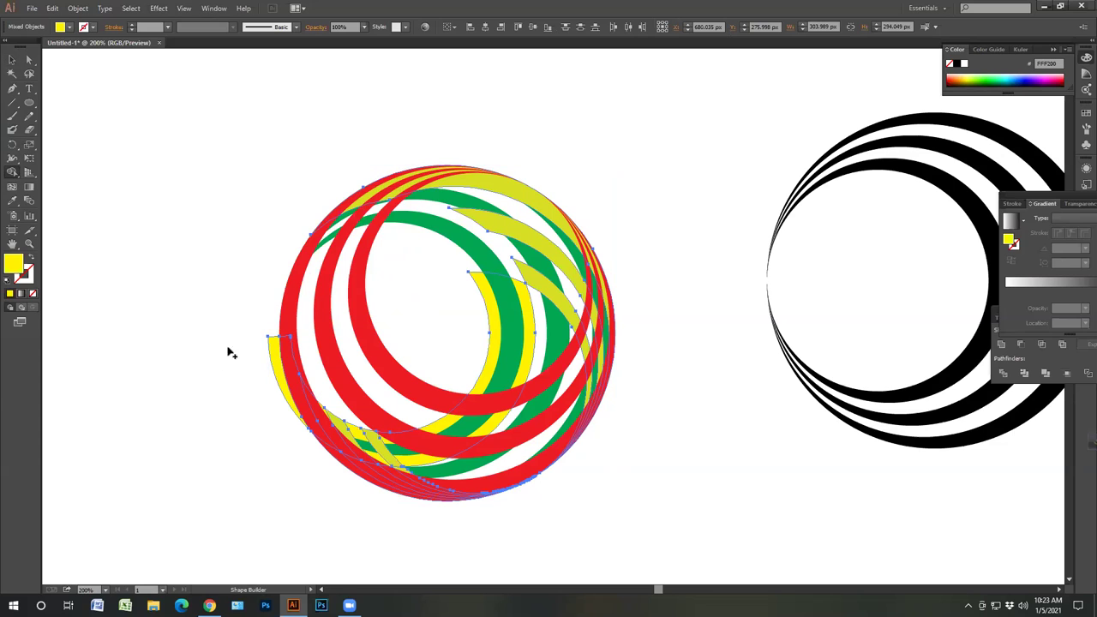
pyautogui.click(277, 358)
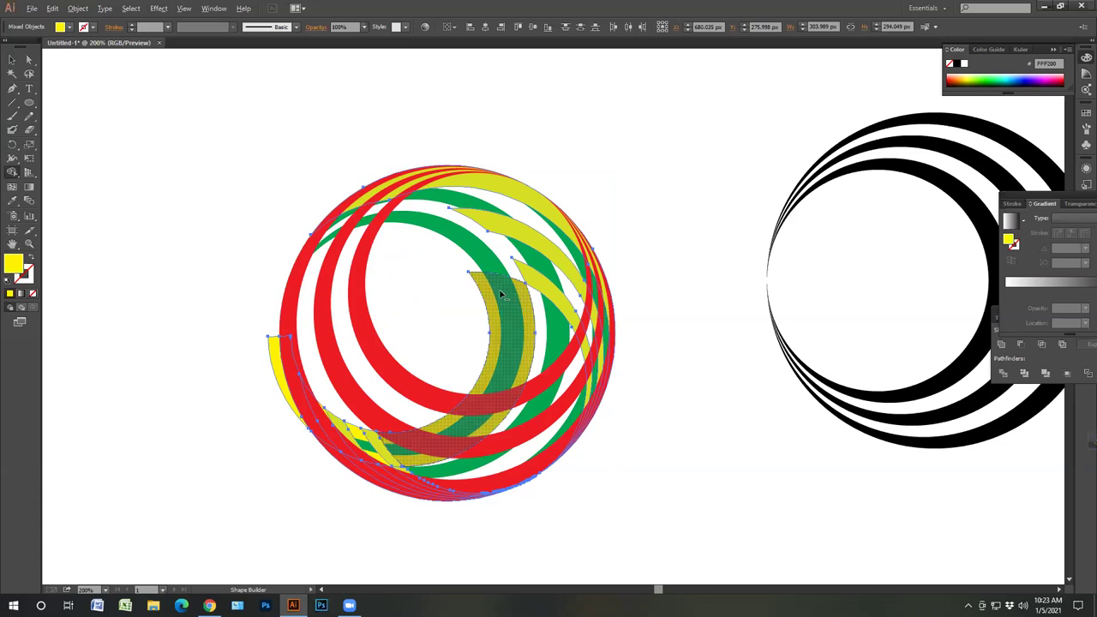
pyautogui.press('alt')
pyautogui.click(491, 291)
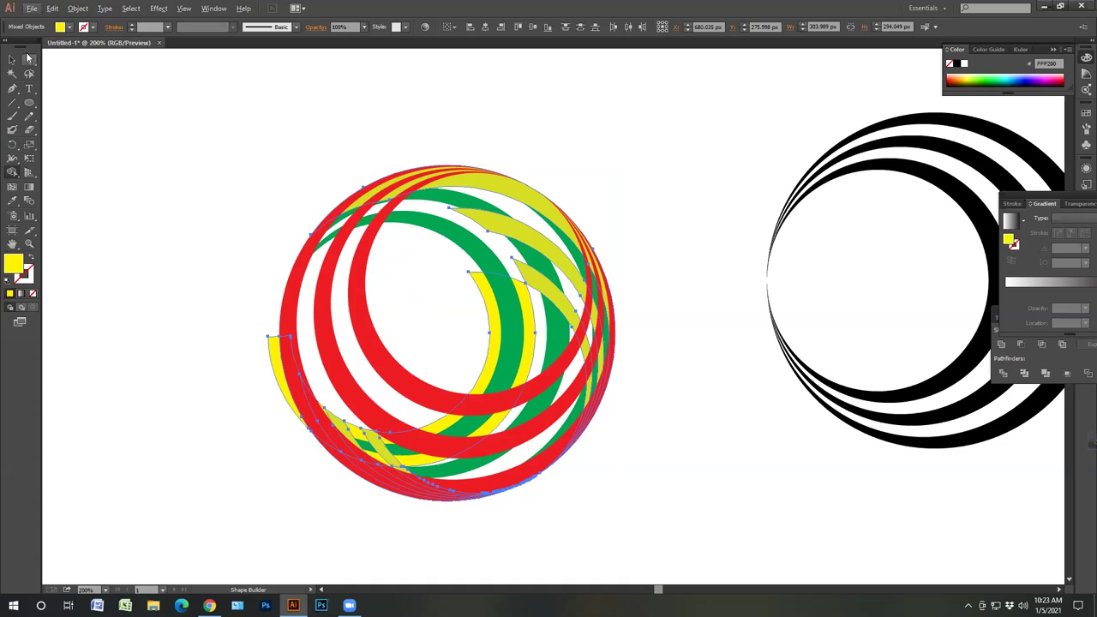
pyautogui.press('v')
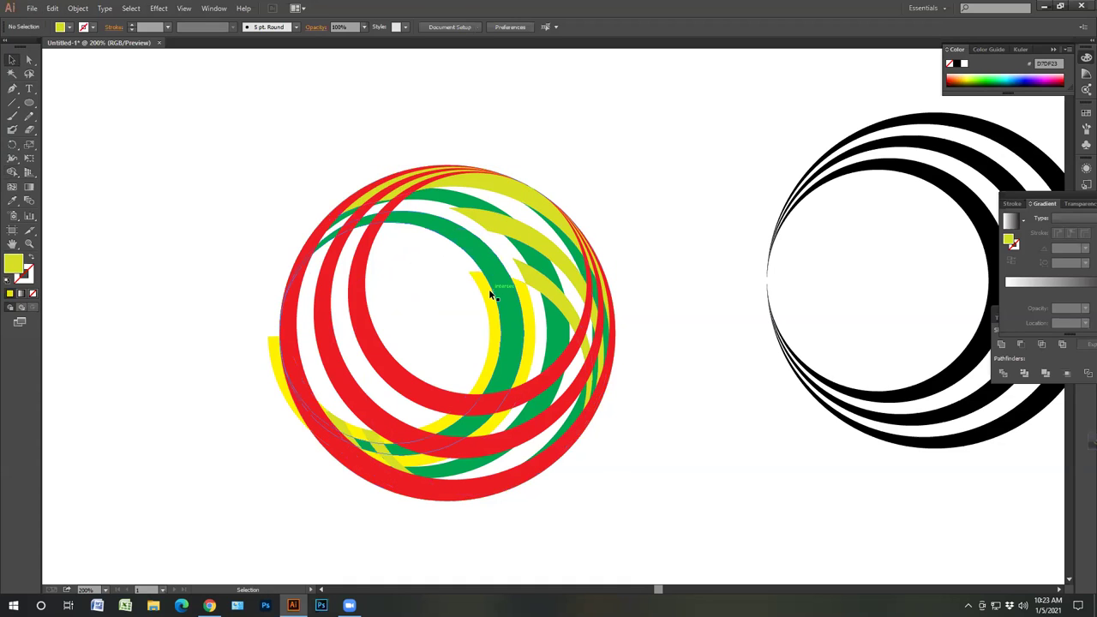
# - Delete the rest of the yellow ring and the inner leftover yellow-green piece at the lower left of the artwork
pyautogui.click(488, 296)
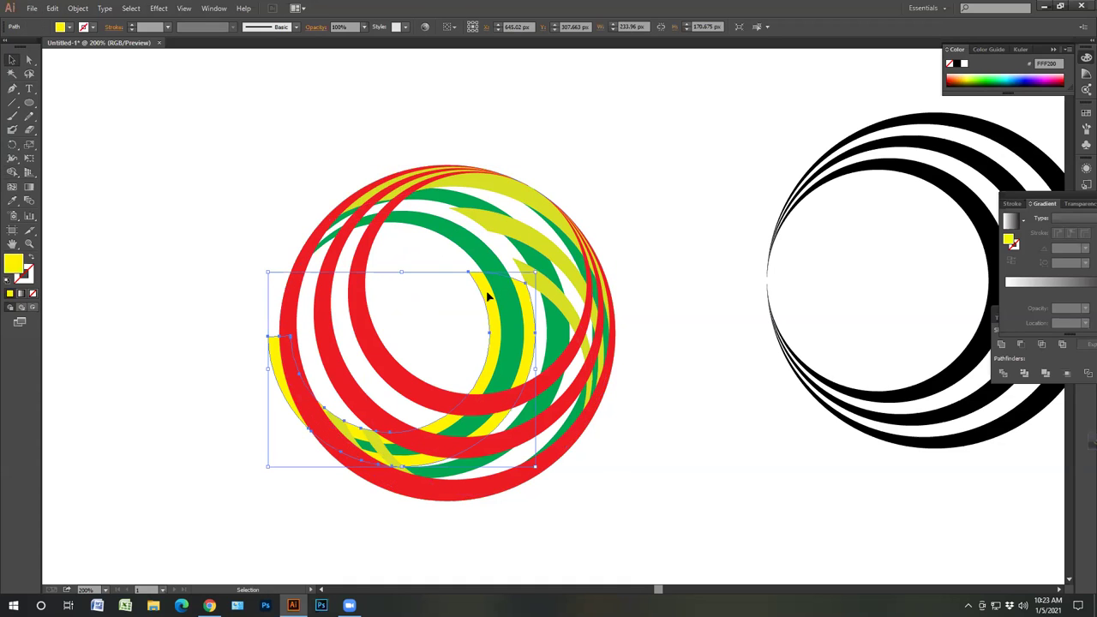
pyautogui.press('Delete')
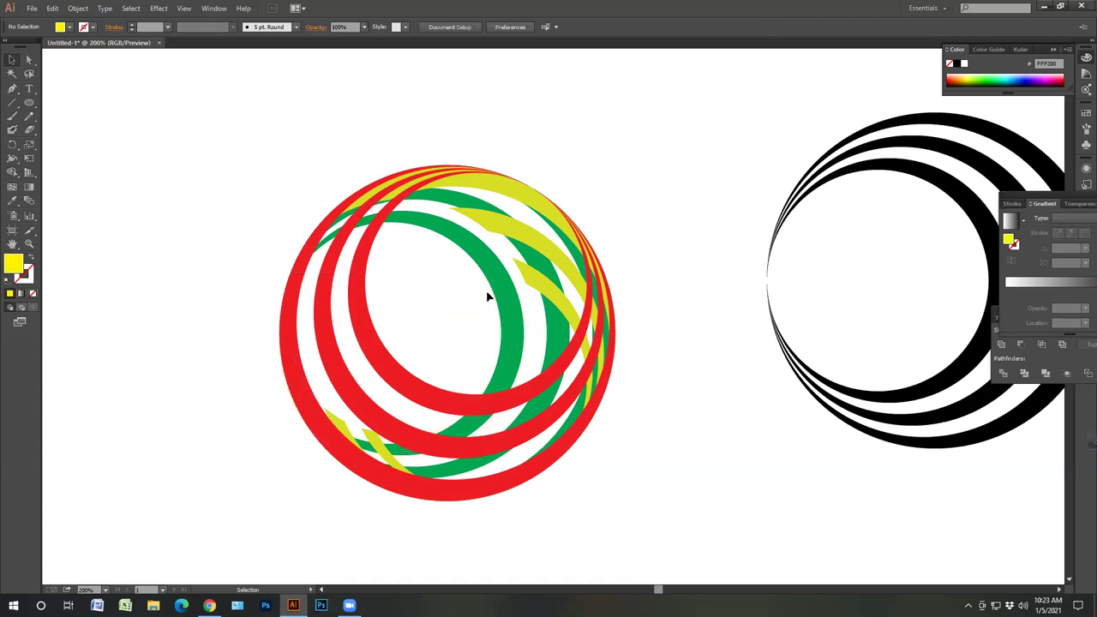
pyautogui.click(378, 447)
pyautogui.press('Delete')
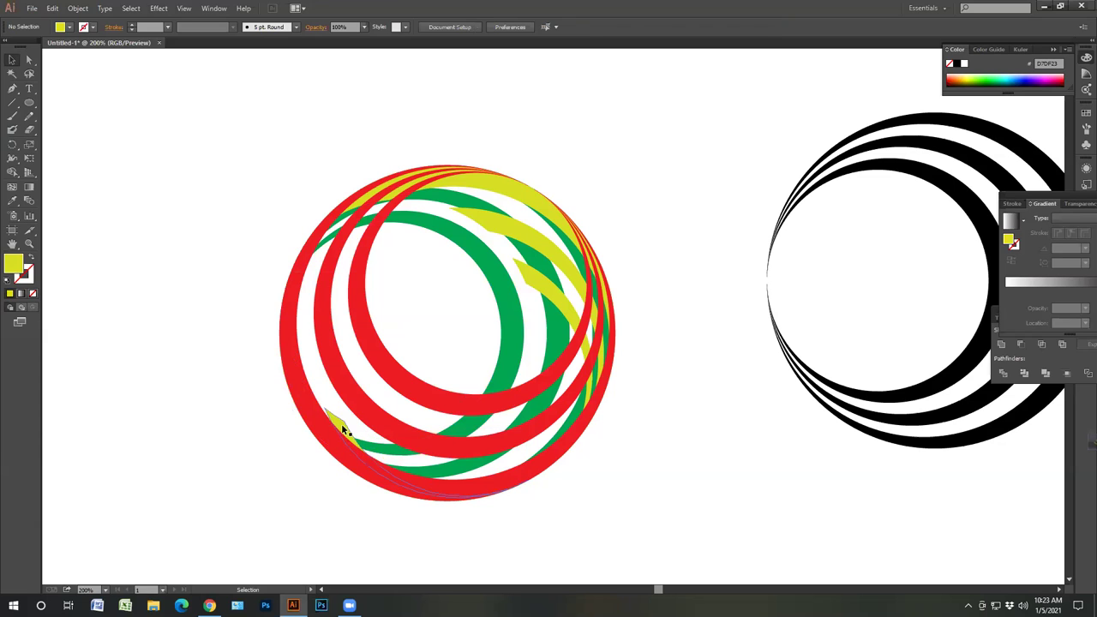
# - Try to delete the lower-left yellow-green sliver together with its group, and undo that deletion
pyautogui.click(341, 425)
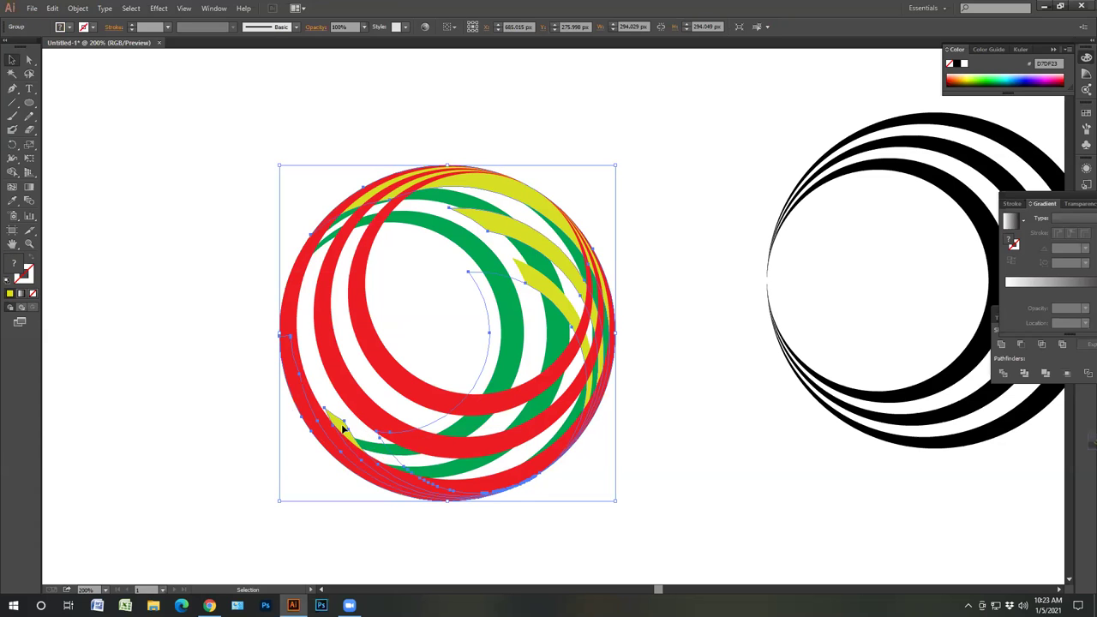
pyautogui.press('Delete')
pyautogui.press('a')
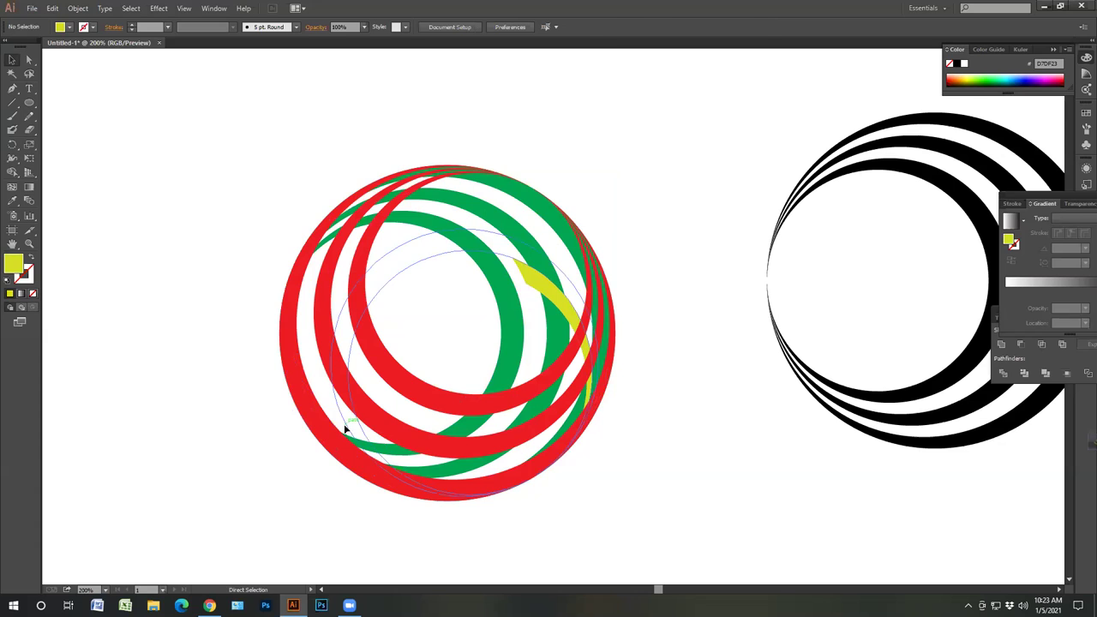
pyautogui.hotkey('ctrl', 'z')
pyautogui.press('v')
pyautogui.click(247, 410)
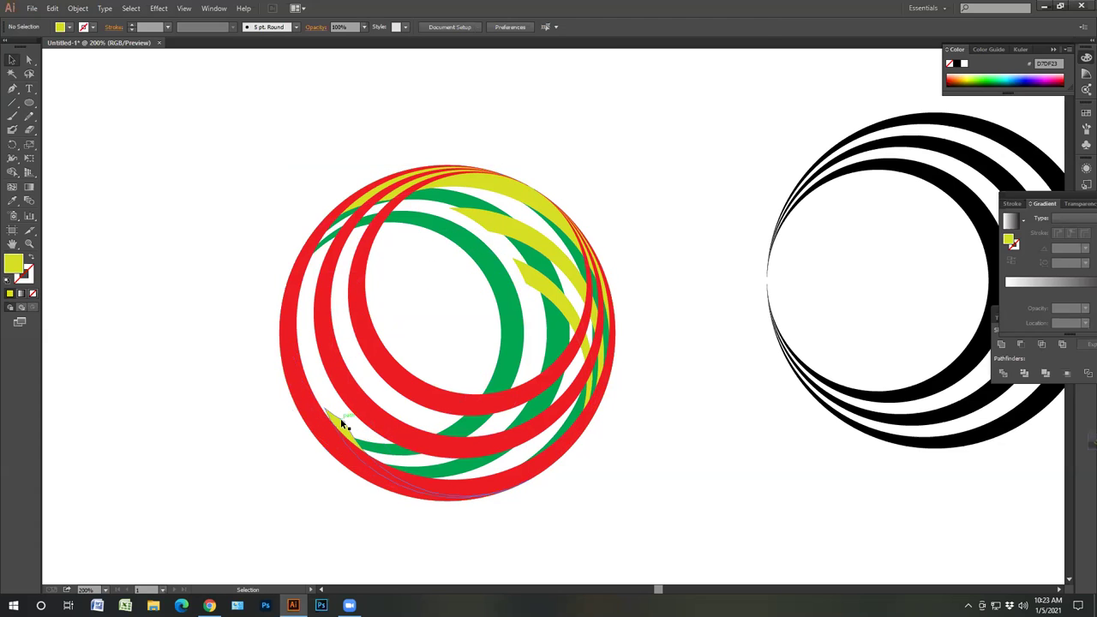
# - Delete only the yellow-green sliver at the lower left of the artwork using the Direct Selection tool
pyautogui.click(340, 418)
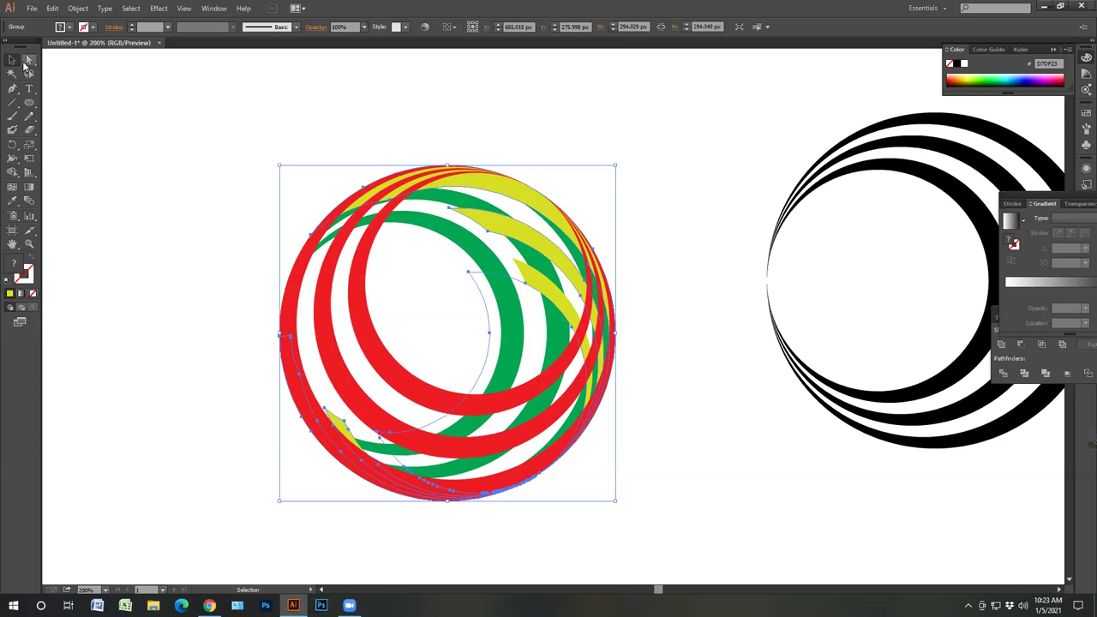
pyautogui.click(29, 60)
pyautogui.hotkey('ctrl', 'shift', 'a')
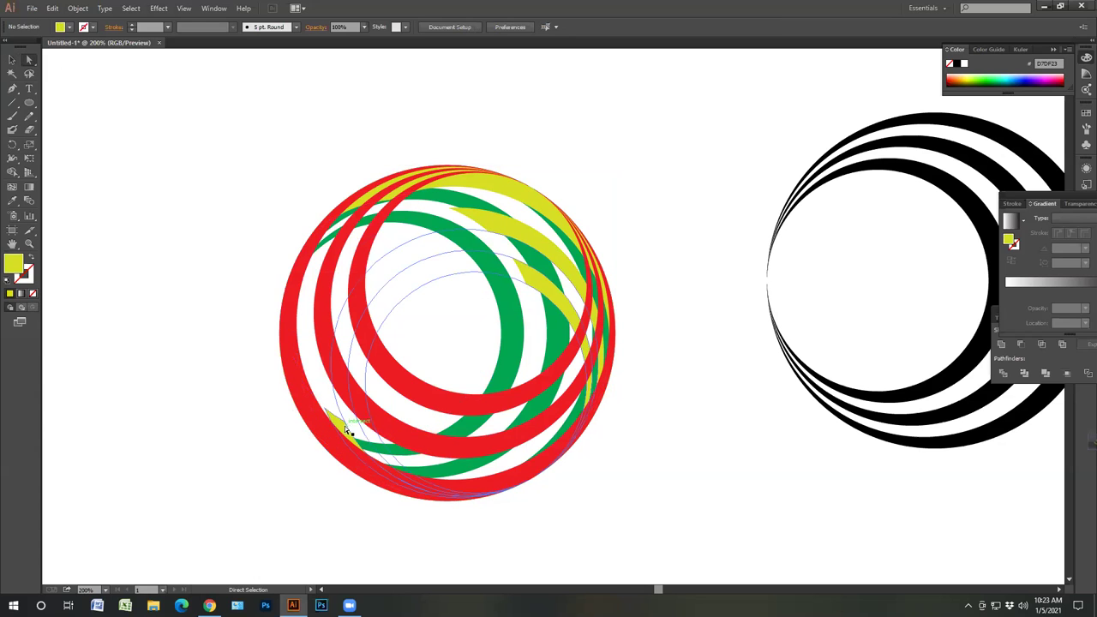
pyautogui.click(347, 430)
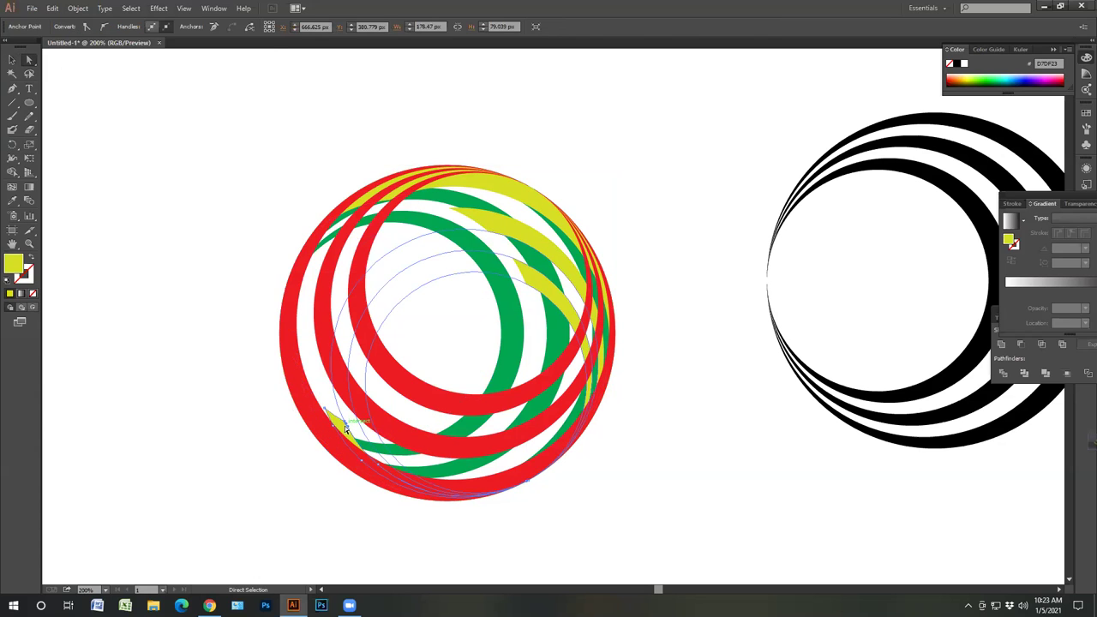
pyautogui.click(344, 427)
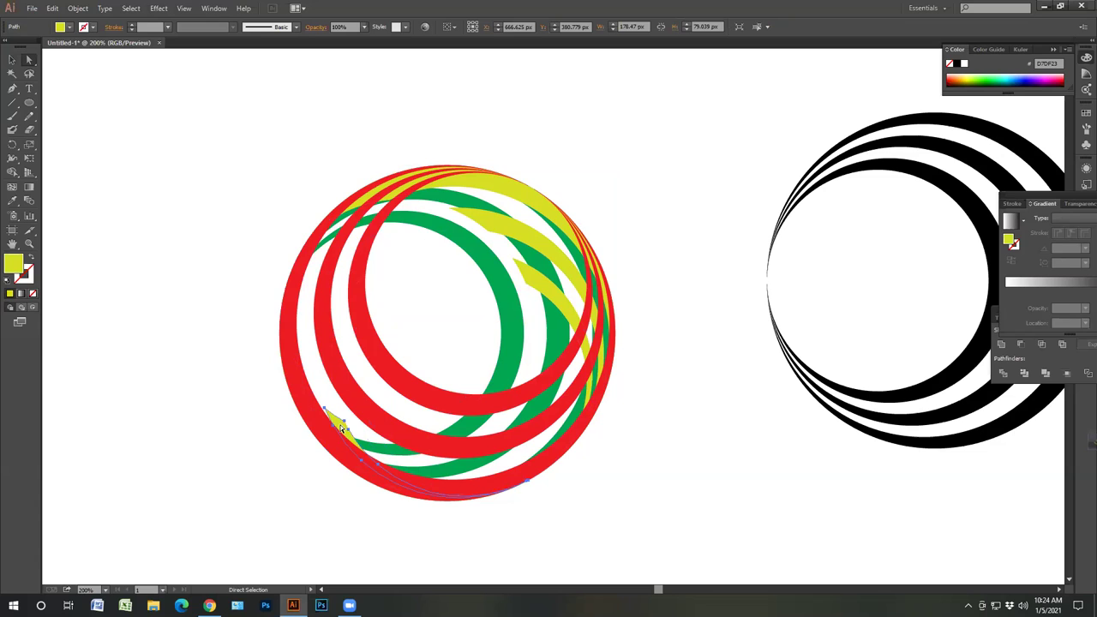
pyautogui.press('Delete')
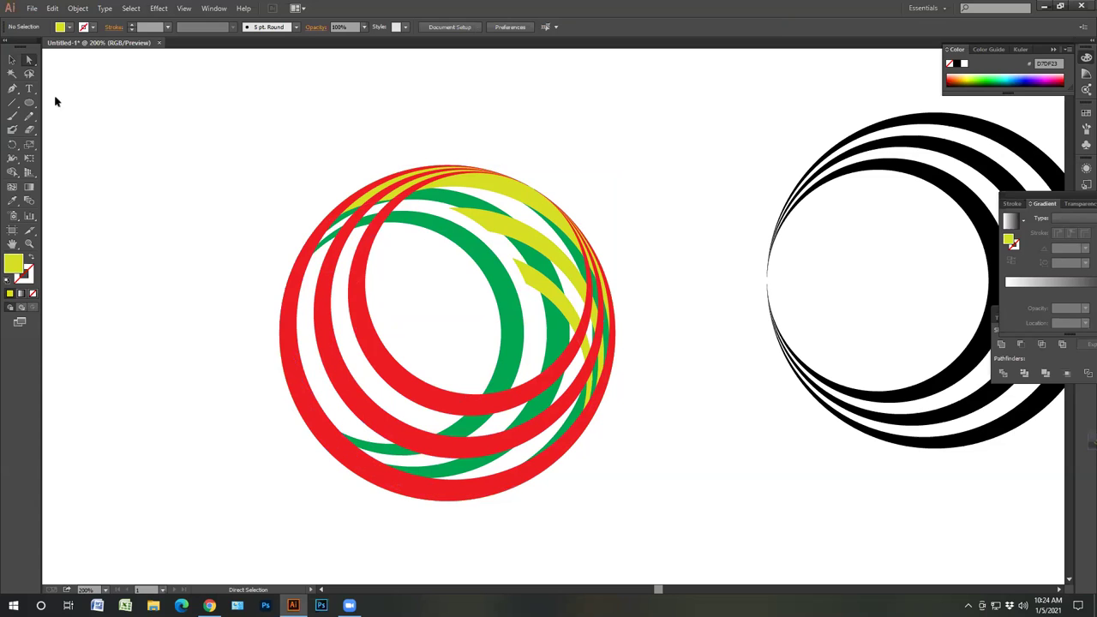
pyautogui.click(12, 60)
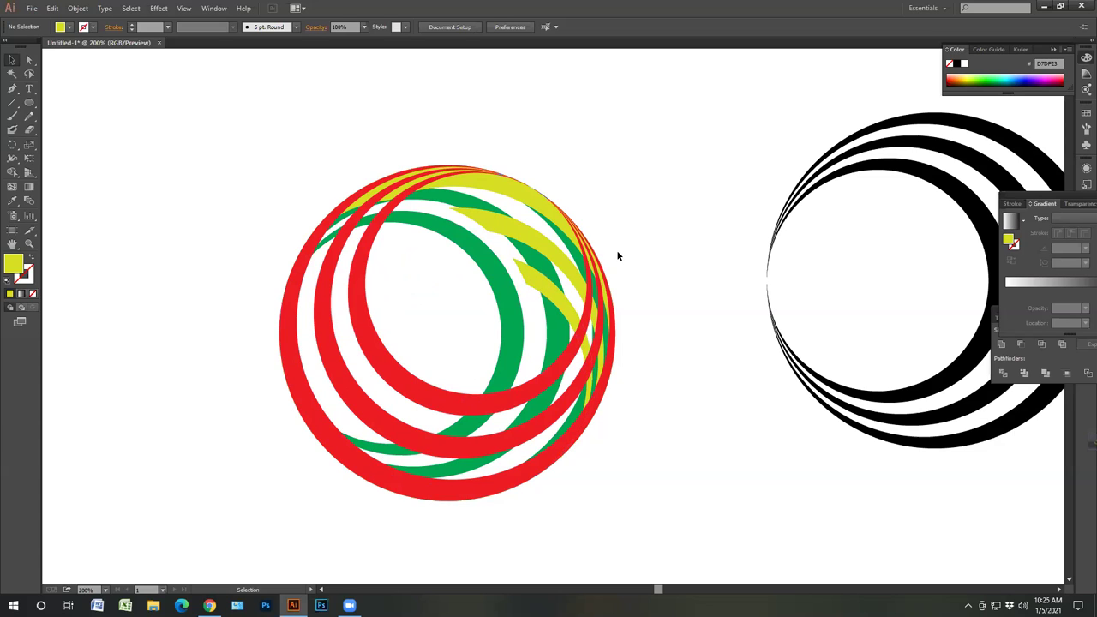
# - Undo the trimming, the yellow recolouring and the ring offset back to the untrimmed rings, and clear the selection
pyautogui.hotkey('ctrl', 'z')
pyautogui.hotkey('ctrl', 'z')
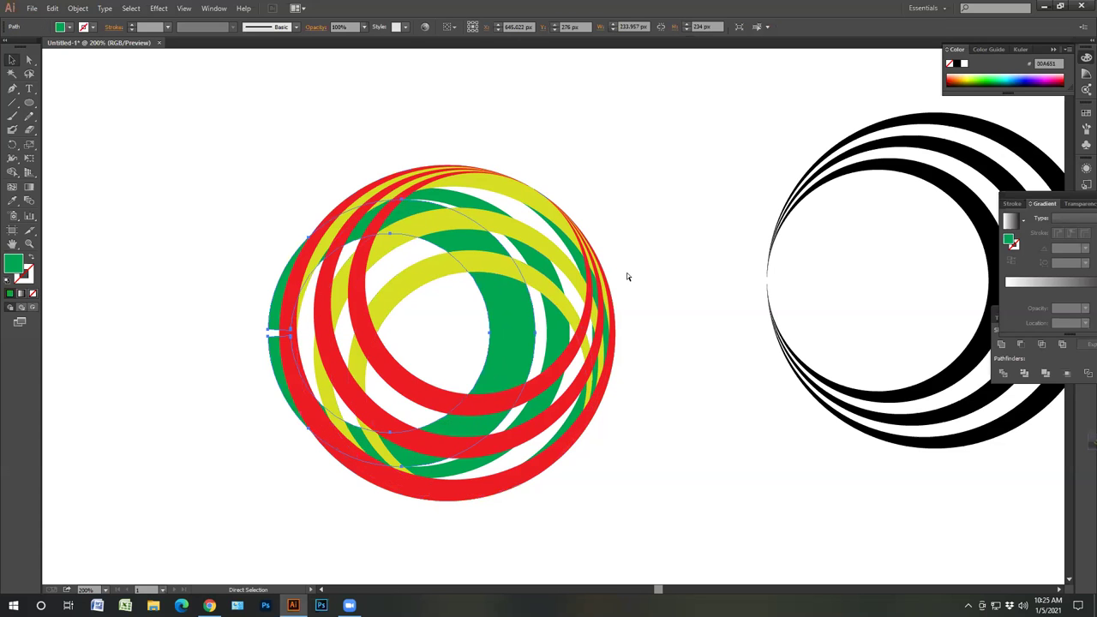
pyautogui.click(520, 294)
pyautogui.hotkey('ctrl', 'z')
pyautogui.press('v')
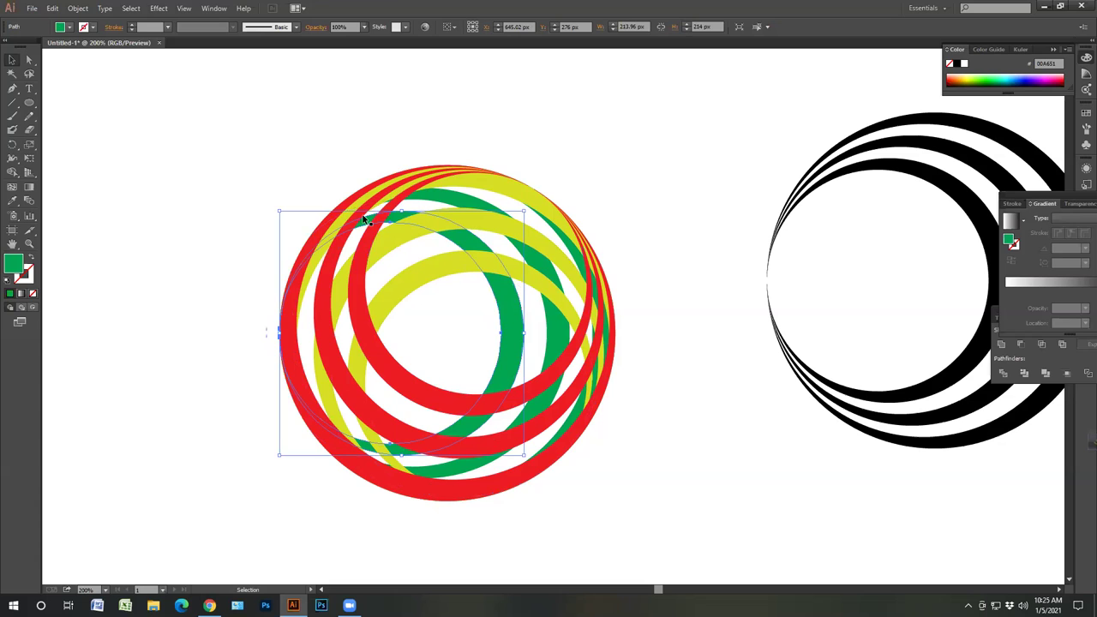
pyautogui.click(682, 281)
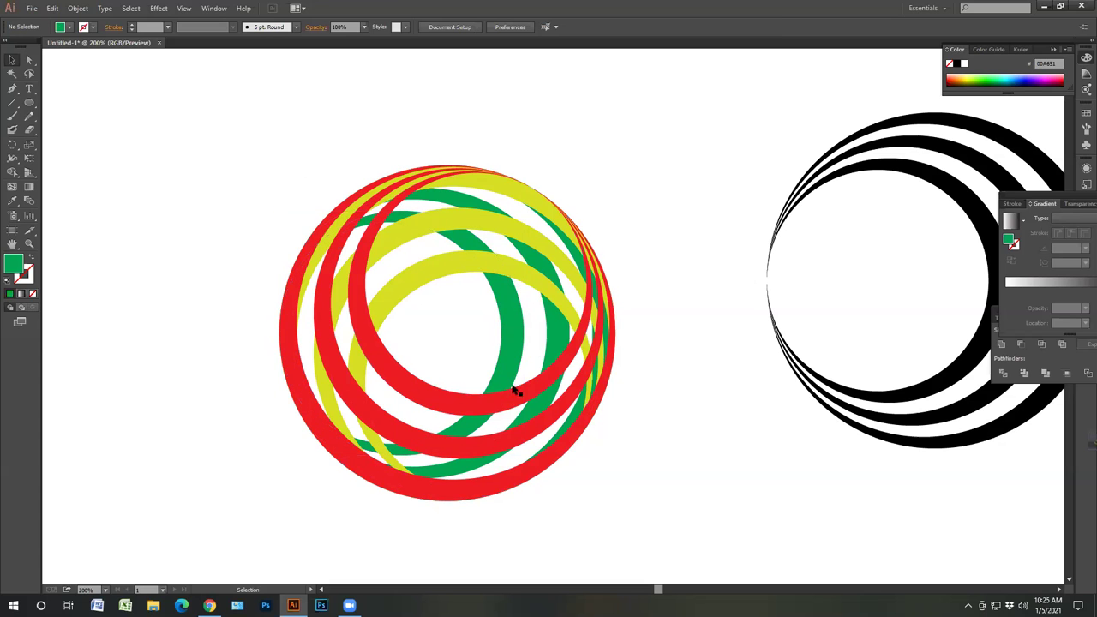
pyautogui.click(505, 326)
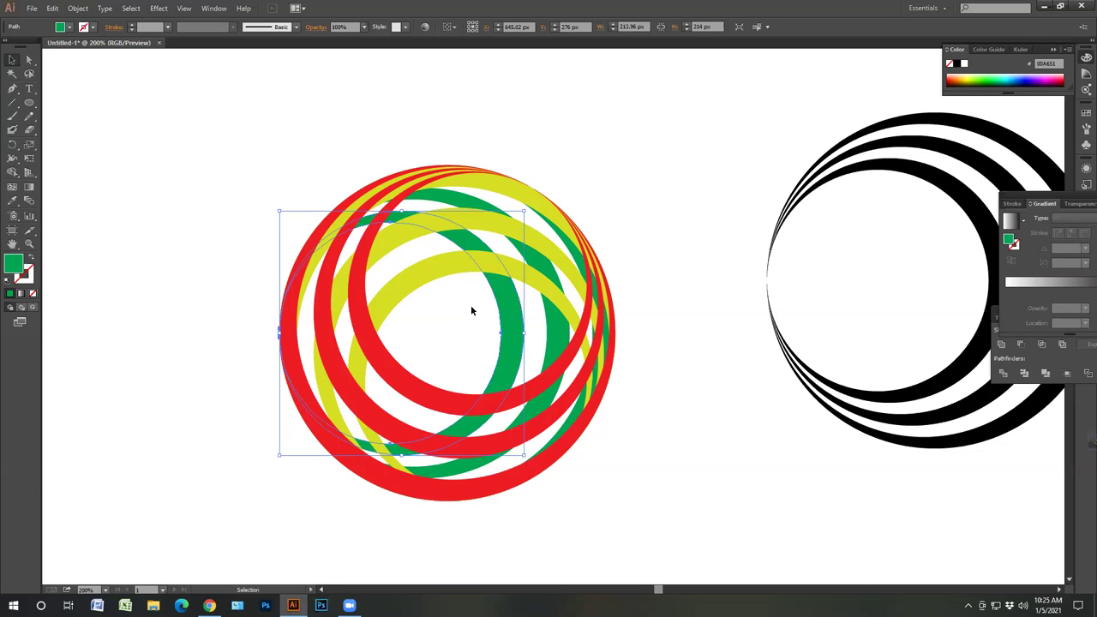
pyautogui.click(84, 11)
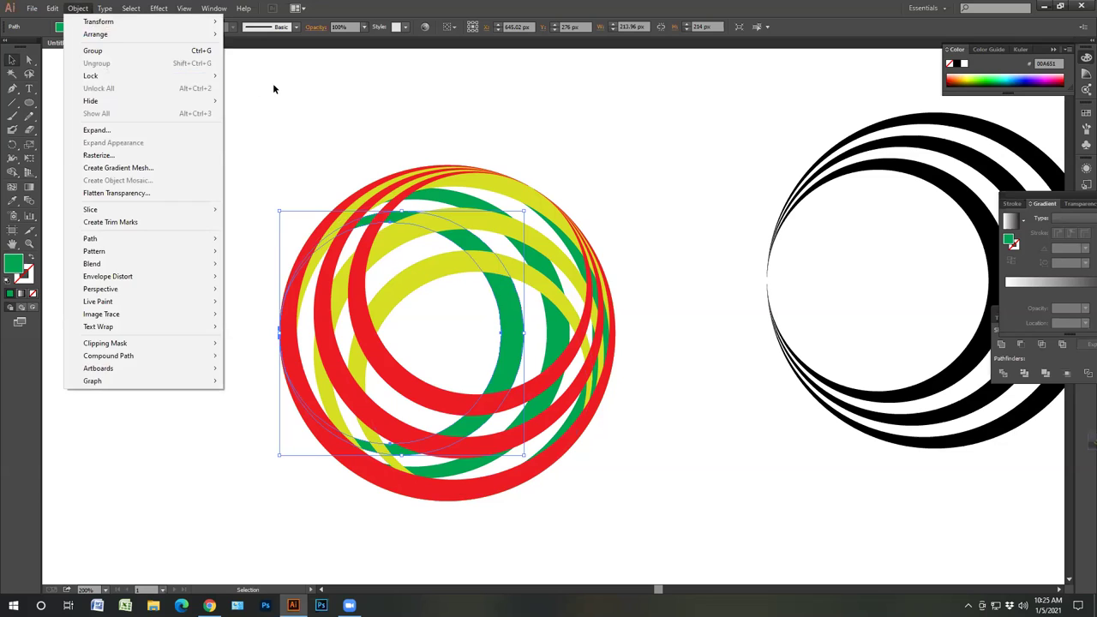
pyautogui.click(279, 94)
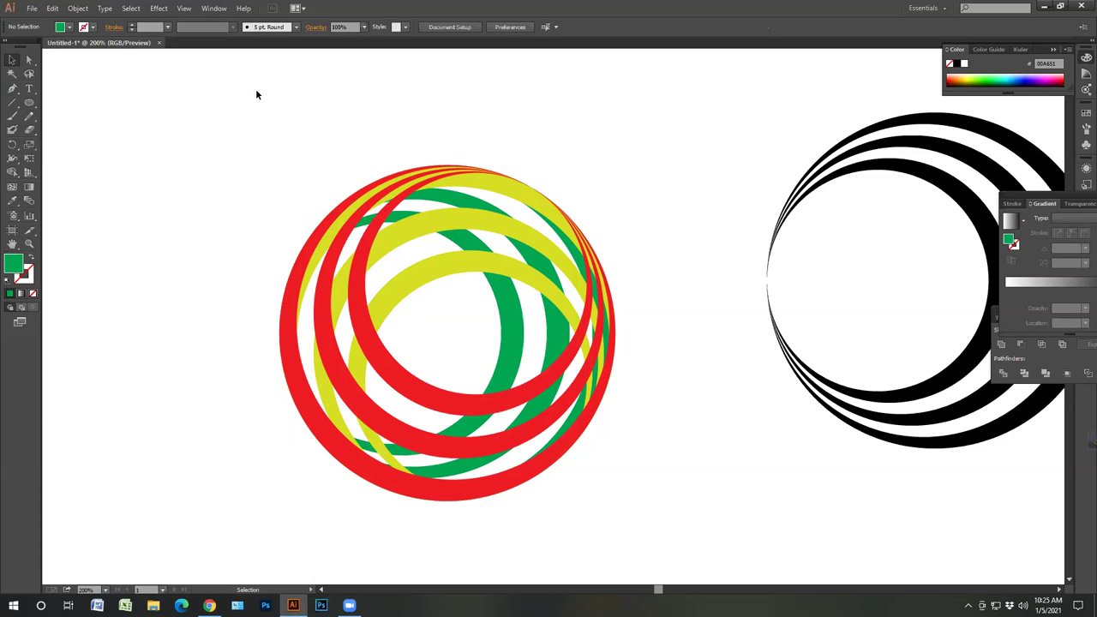
pyautogui.click(380, 325)
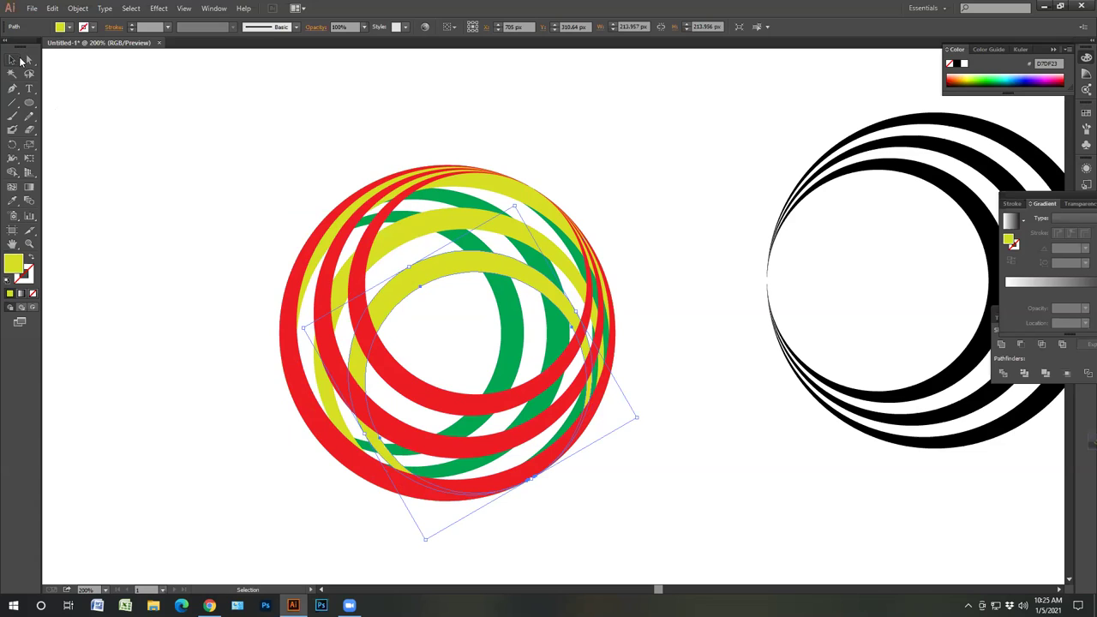
pyautogui.click(214, 189)
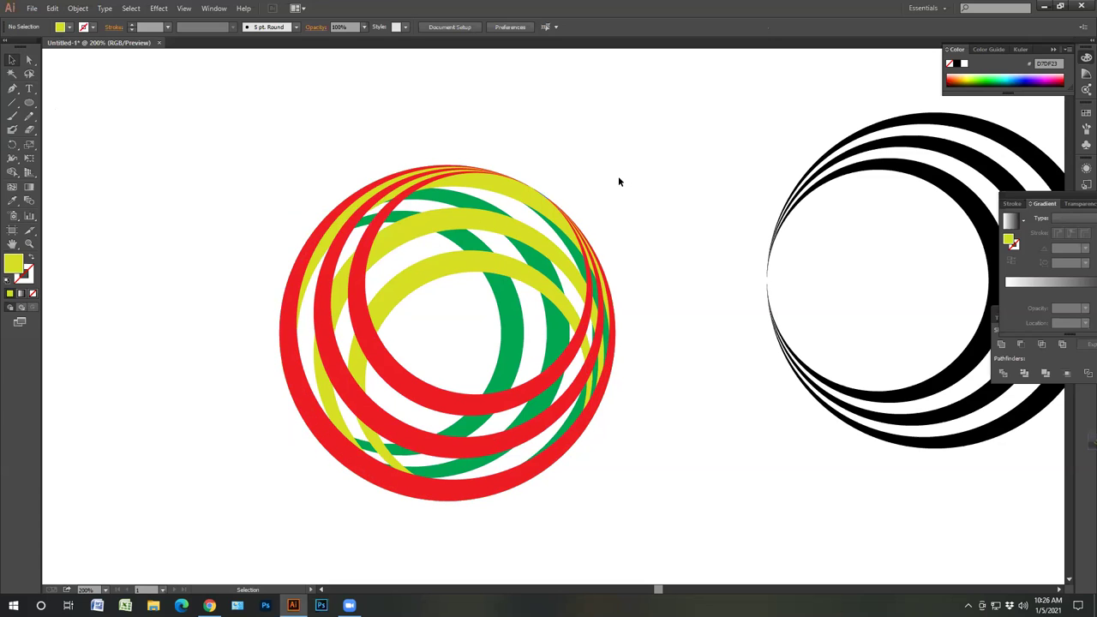
pyautogui.moveTo(594, 157); pyautogui.dragTo(547, 324)
pyautogui.moveTo(641, 232); pyautogui.dragTo(641, 230)
pyautogui.click(499, 367)
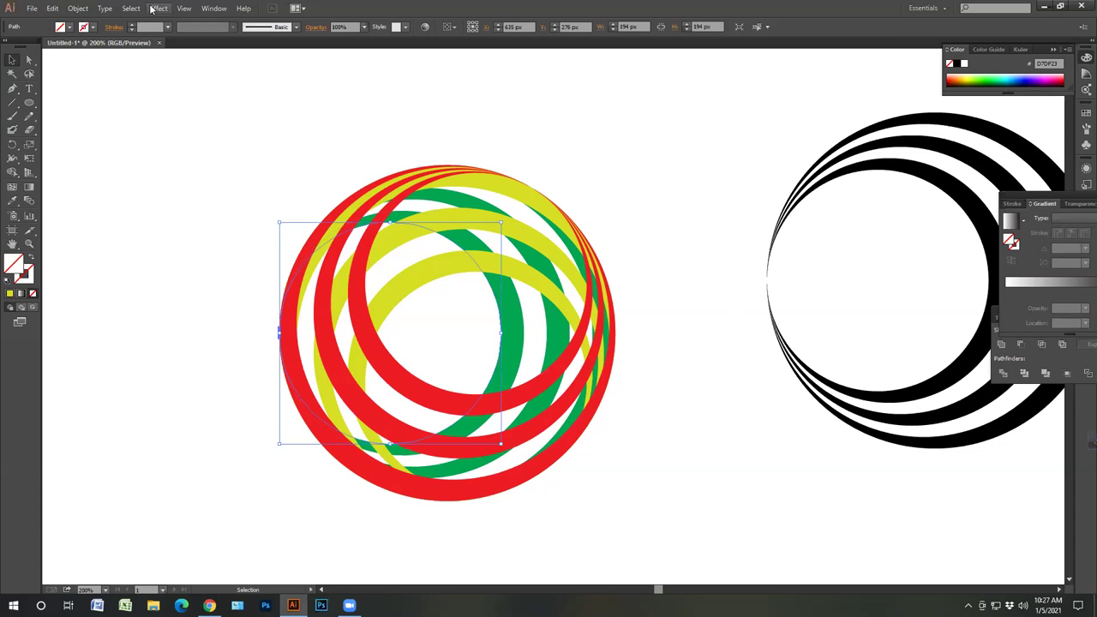
pyautogui.click(77, 9)
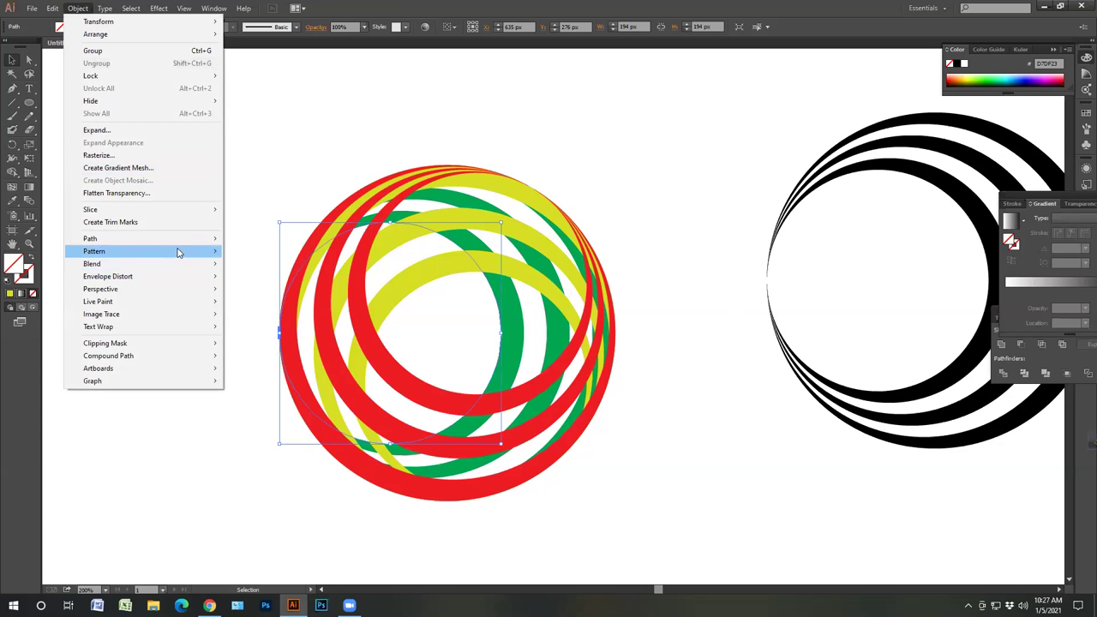
pyautogui.moveTo(208, 244)
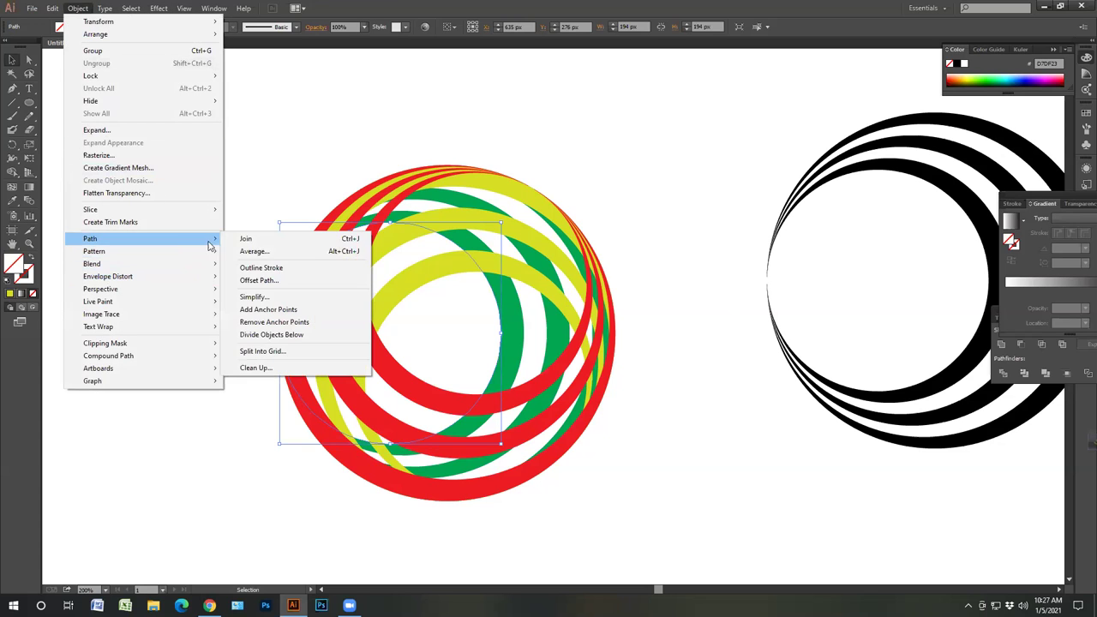
pyautogui.click(281, 283)
pyautogui.click(619, 183)
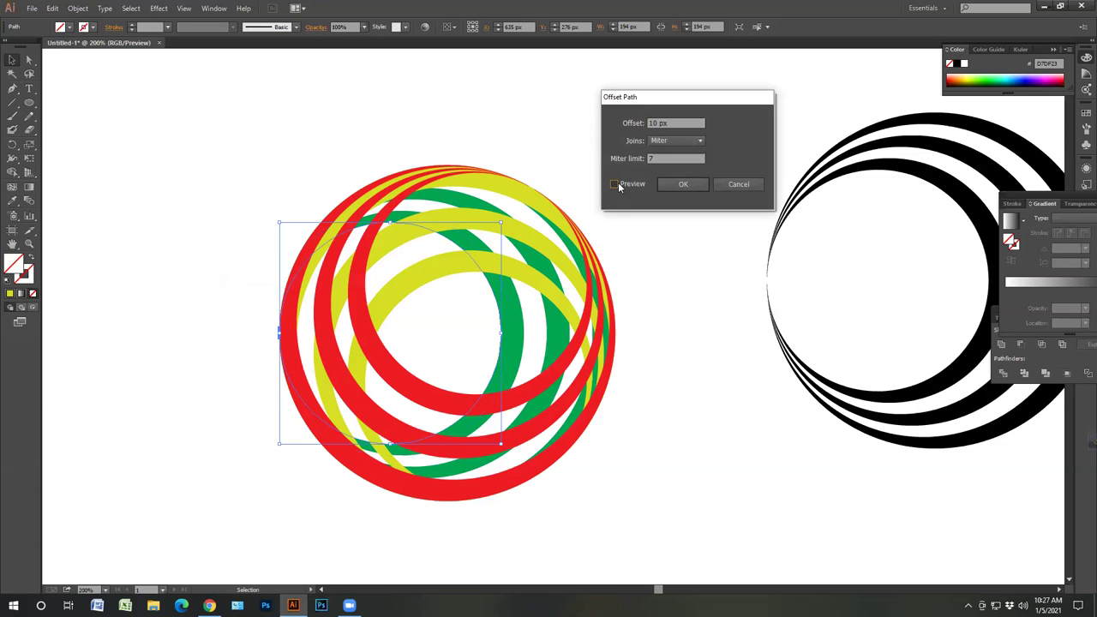
pyautogui.click(619, 183)
pyautogui.click(736, 184)
pyautogui.click(542, 320)
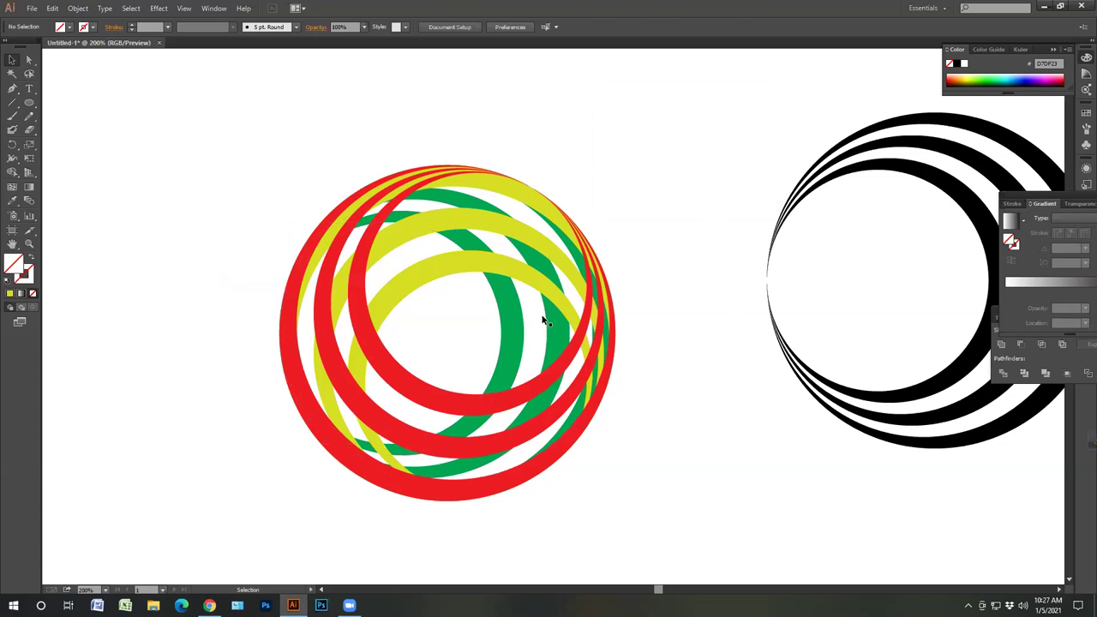
# - Offset the innermost green ring's path by 10 px with mitre joins and fill the offset copy with black
pyautogui.click(509, 329)
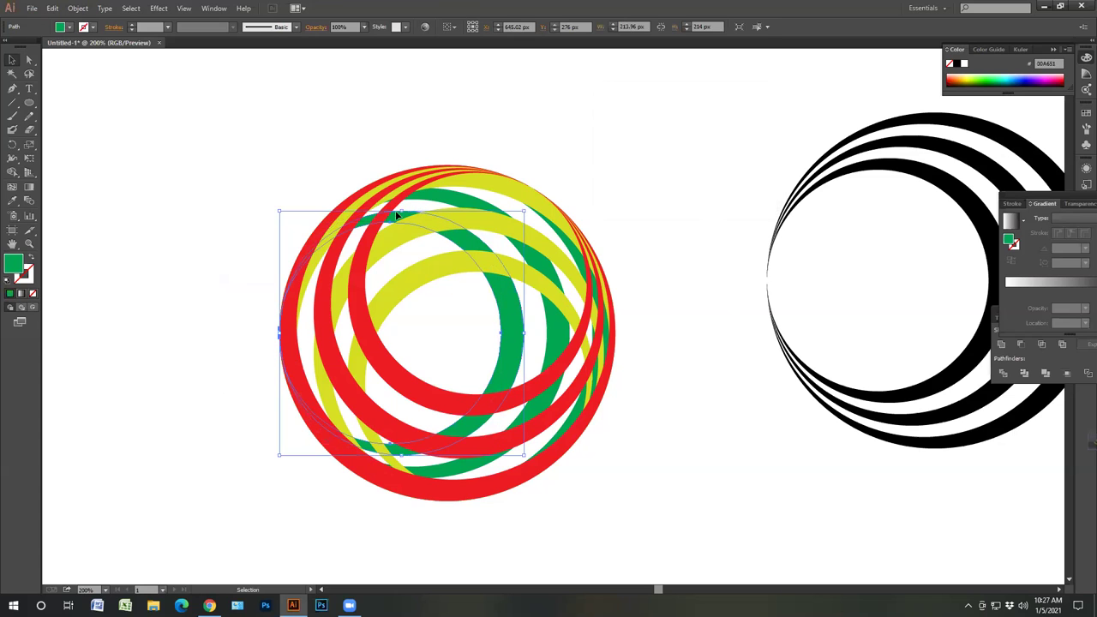
pyautogui.click(74, 12)
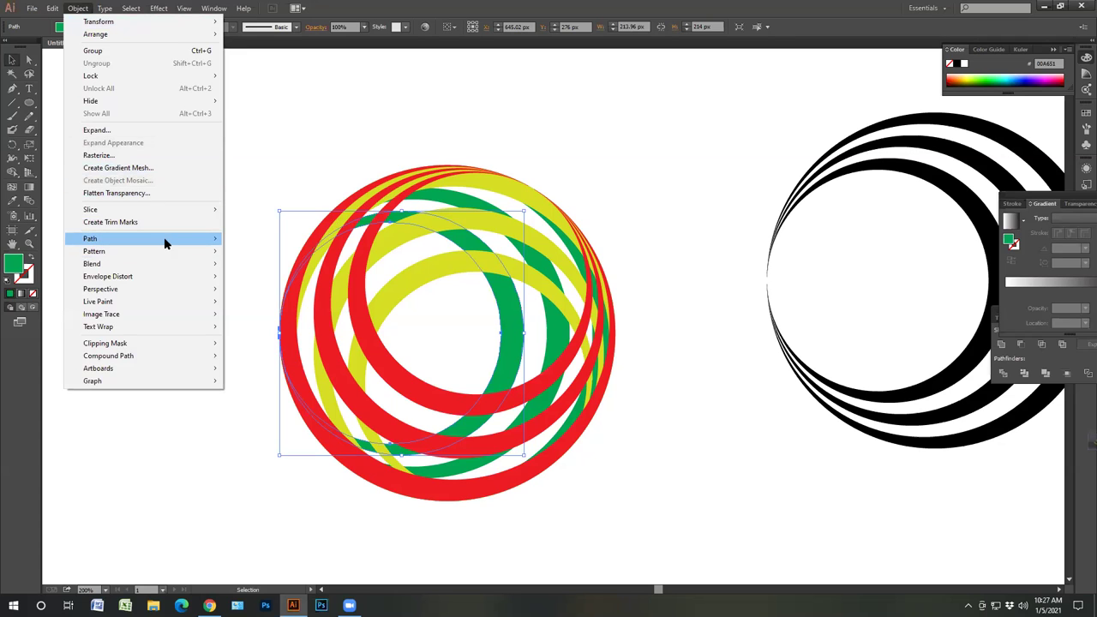
pyautogui.moveTo(165, 244)
pyautogui.click(278, 283)
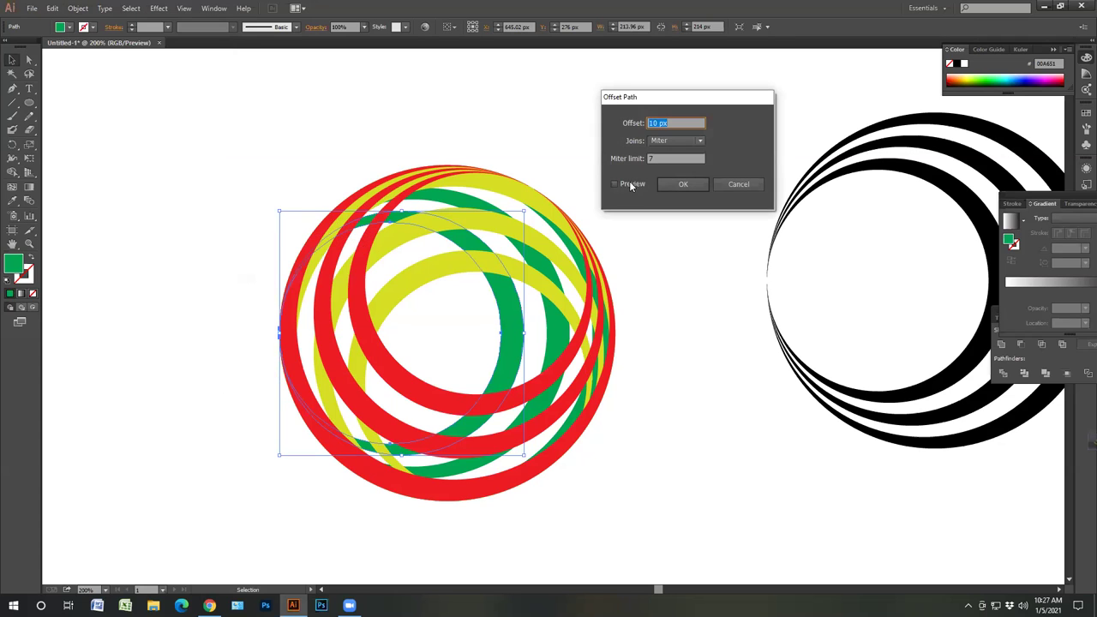
pyautogui.click(630, 184)
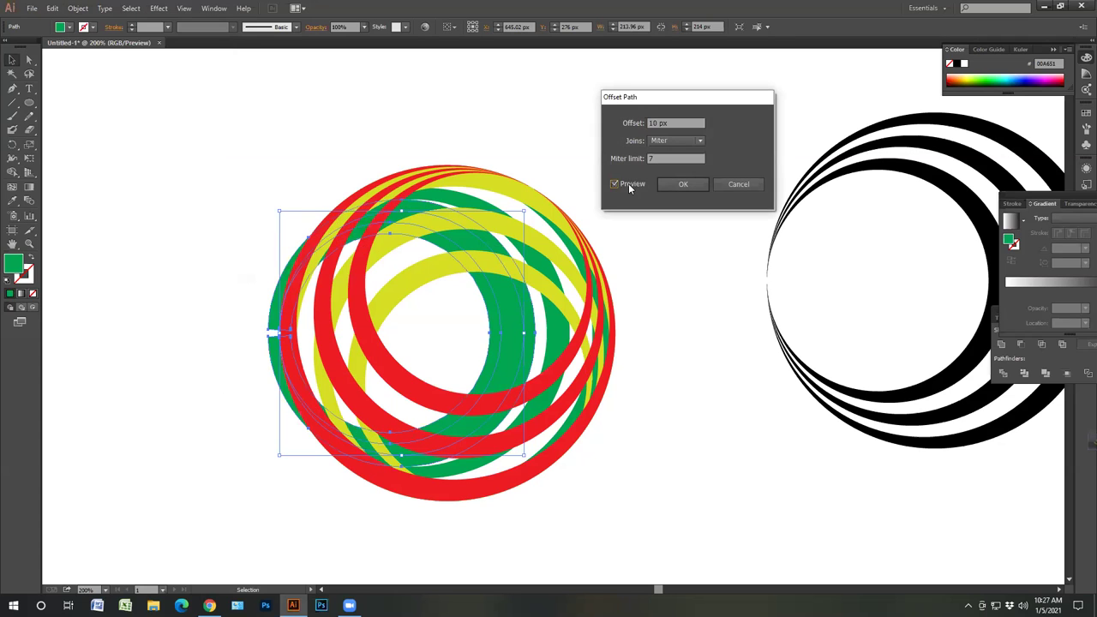
pyautogui.click(684, 184)
pyautogui.click(70, 28)
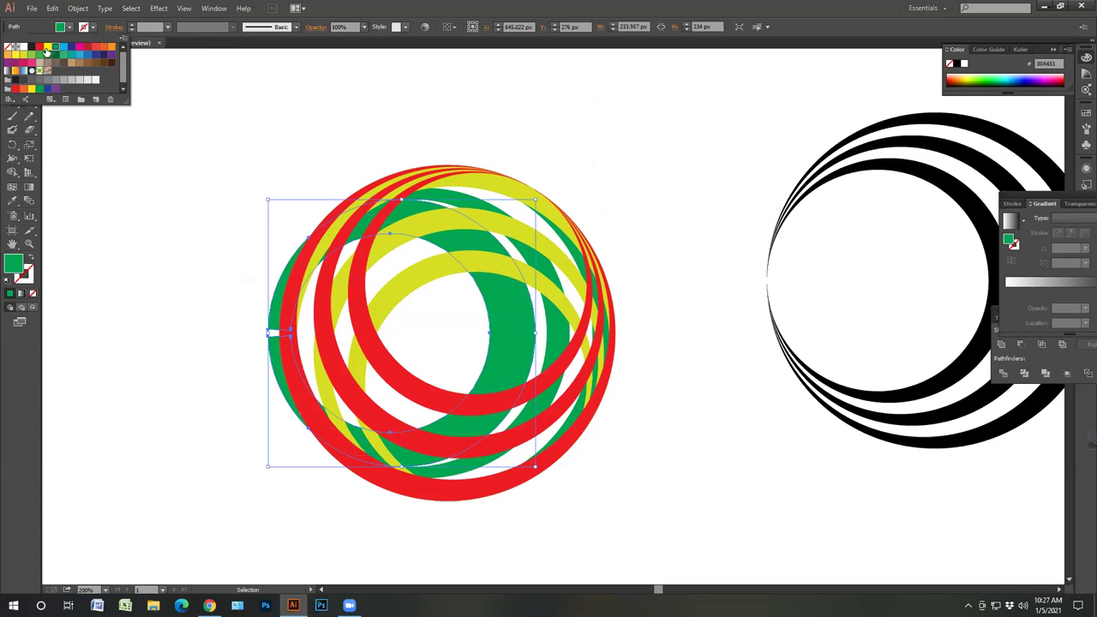
pyautogui.click(30, 49)
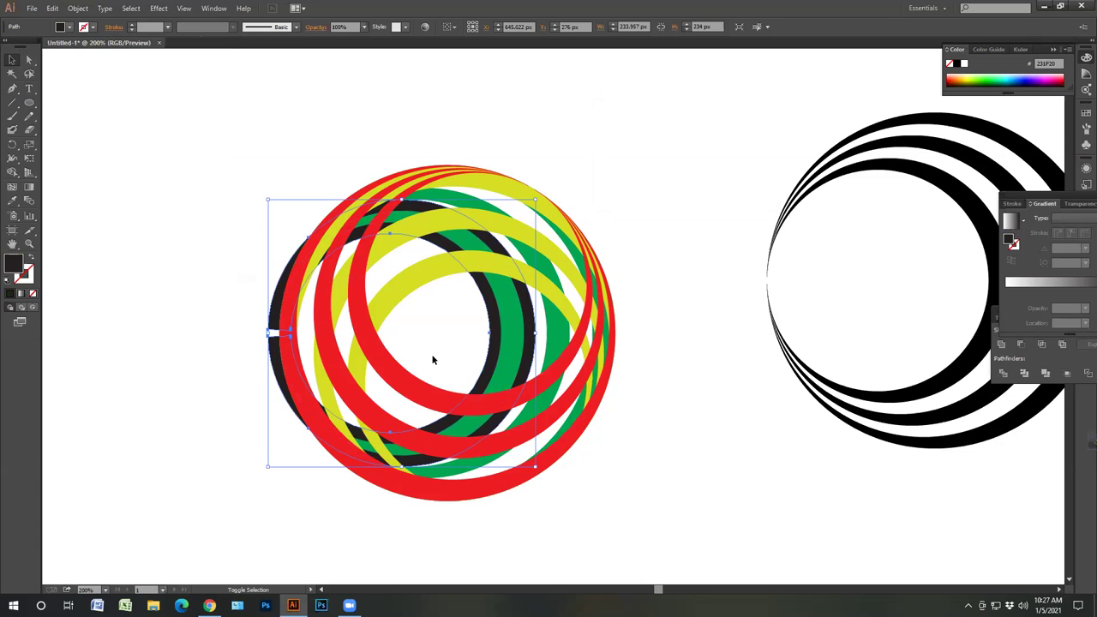
# - Select the red rings with the black offset ring and remove their overlaps in the lower half with the Shape Builder
pyautogui.keyDown('shift'); pyautogui.click(404, 375); pyautogui.keyUp('shift')
pyautogui.keyDown('shift'); pyautogui.click(354, 400); pyautogui.keyUp('shift')
pyautogui.keyDown('shift'); pyautogui.click(304, 405); pyautogui.keyUp('shift')
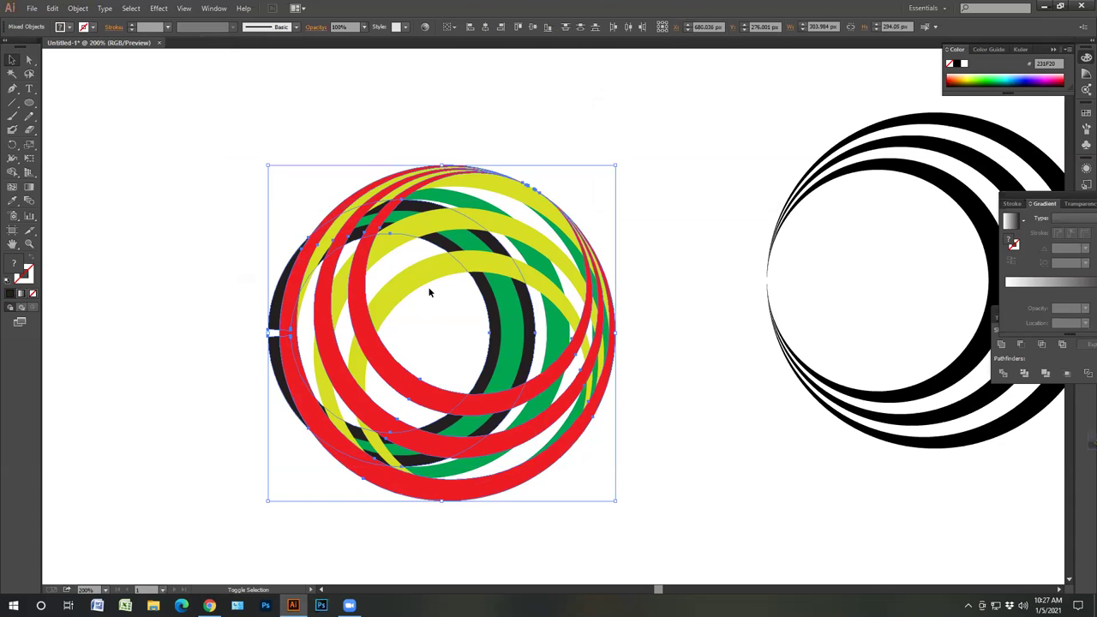
pyautogui.click(13, 173)
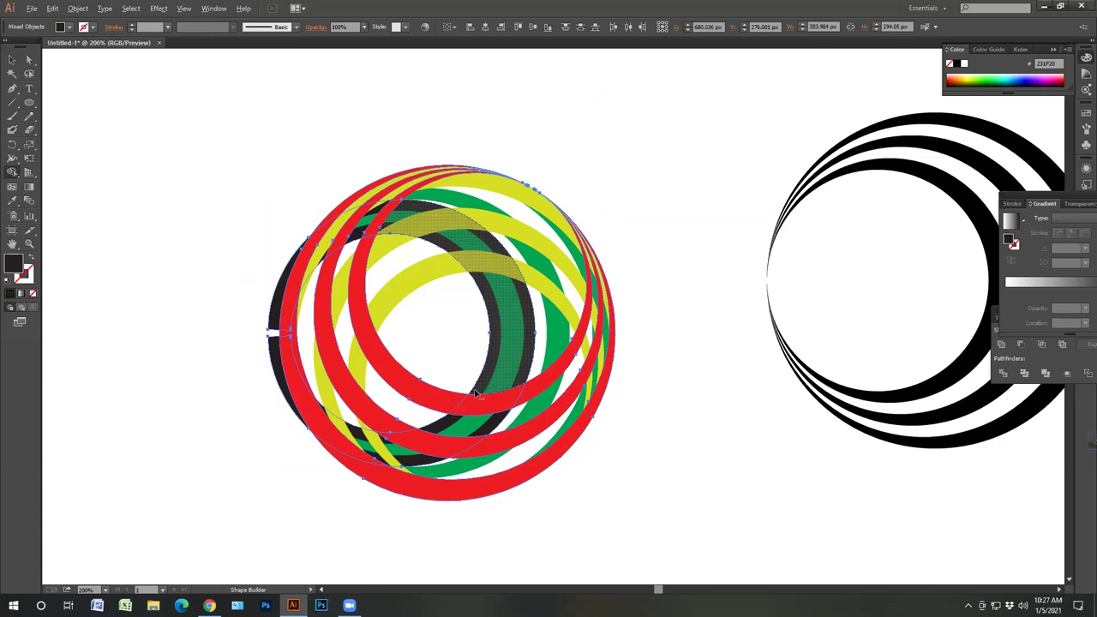
pyautogui.moveTo(477, 396)
pyautogui.mouseDown()
pyautogui.moveTo(427, 440)
pyautogui.moveTo(386, 444)
pyautogui.moveTo(305, 438)
pyautogui.moveTo(294, 407)
pyautogui.mouseUp()
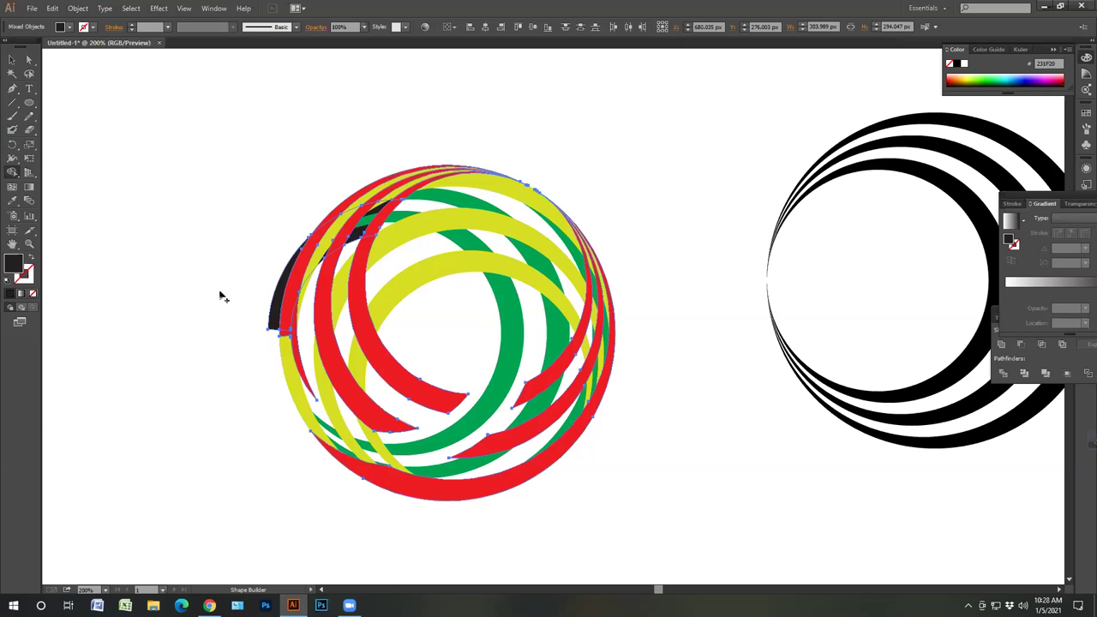
# - Undo the Shape Builder cuts on the middle and outer red rings and the removal of the black lower-left segment
pyautogui.click(12, 60)
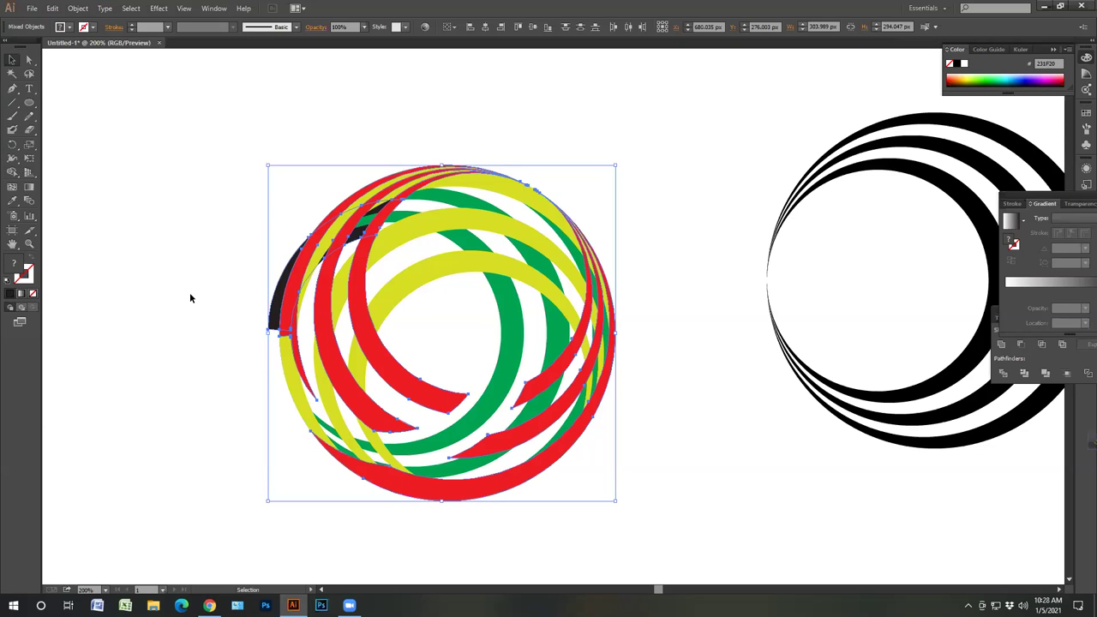
pyautogui.hotkey('ctrl', 'z')
pyautogui.hotkey('ctrl', 'z')
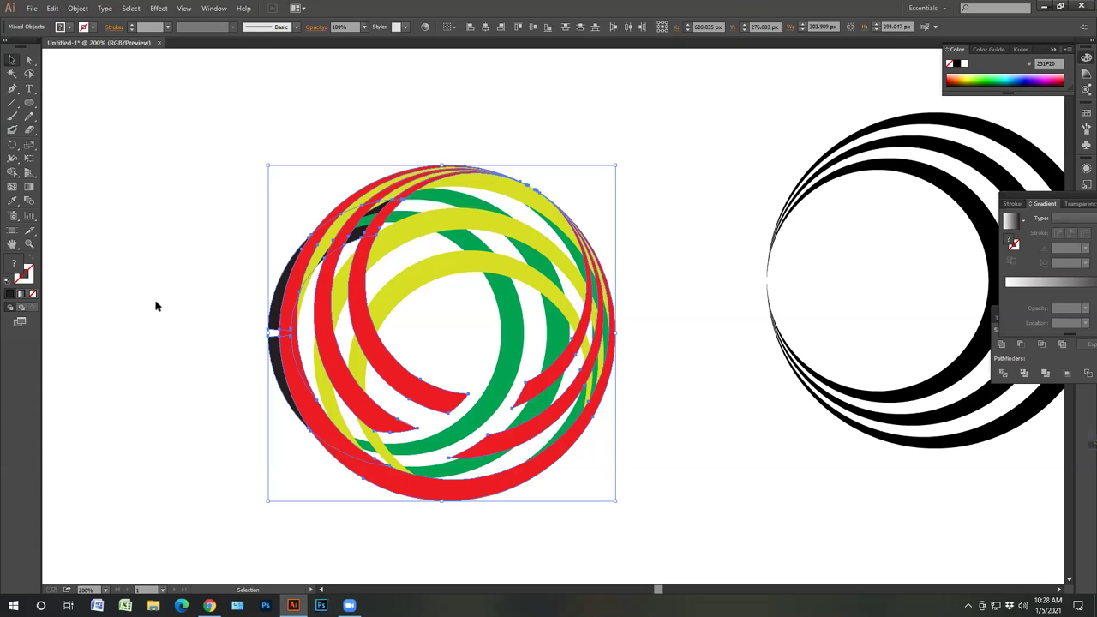
pyautogui.click(12, 173)
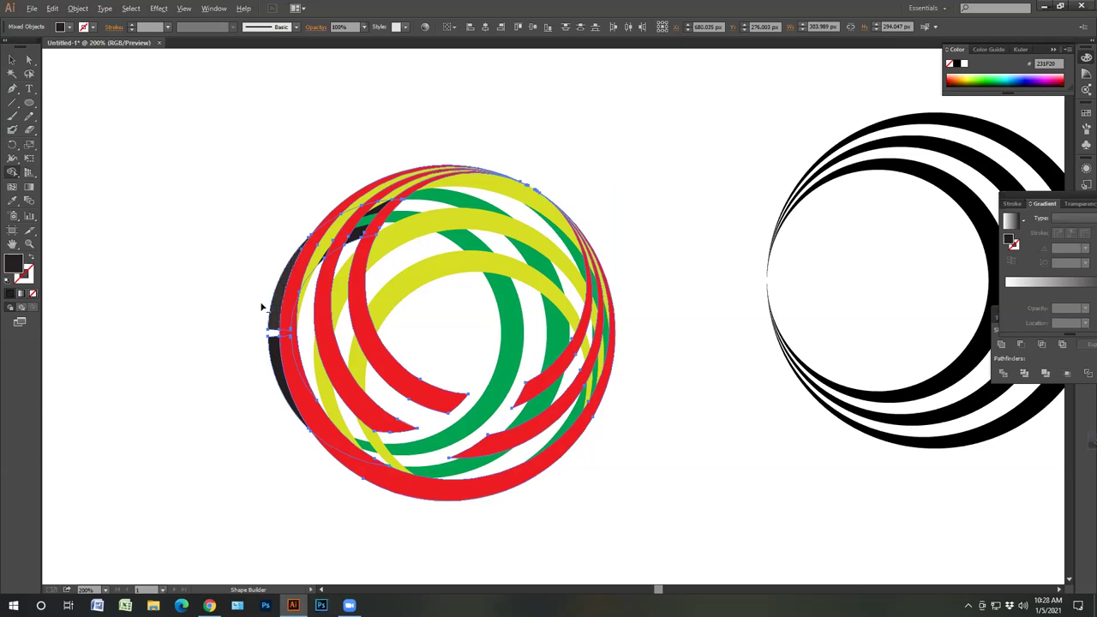
pyautogui.keyDown('alt'); pyautogui.click(275, 362); pyautogui.keyUp('alt')
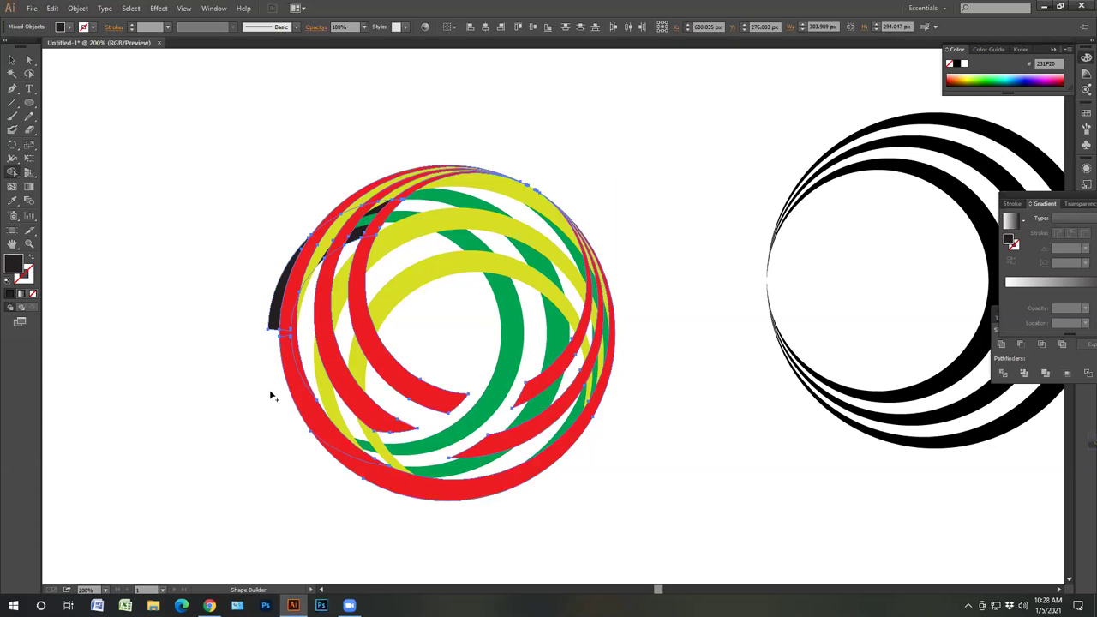
pyautogui.hotkey('ctrl', 'z')
pyautogui.hotkey('ctrl', 'z')
# - Remove the lower overlaps of the middle and outer red rings, the black lower-left segment and the cut-off red pieces at the lower right with the Shape Builder
pyautogui.hotkey('shift', 'm')
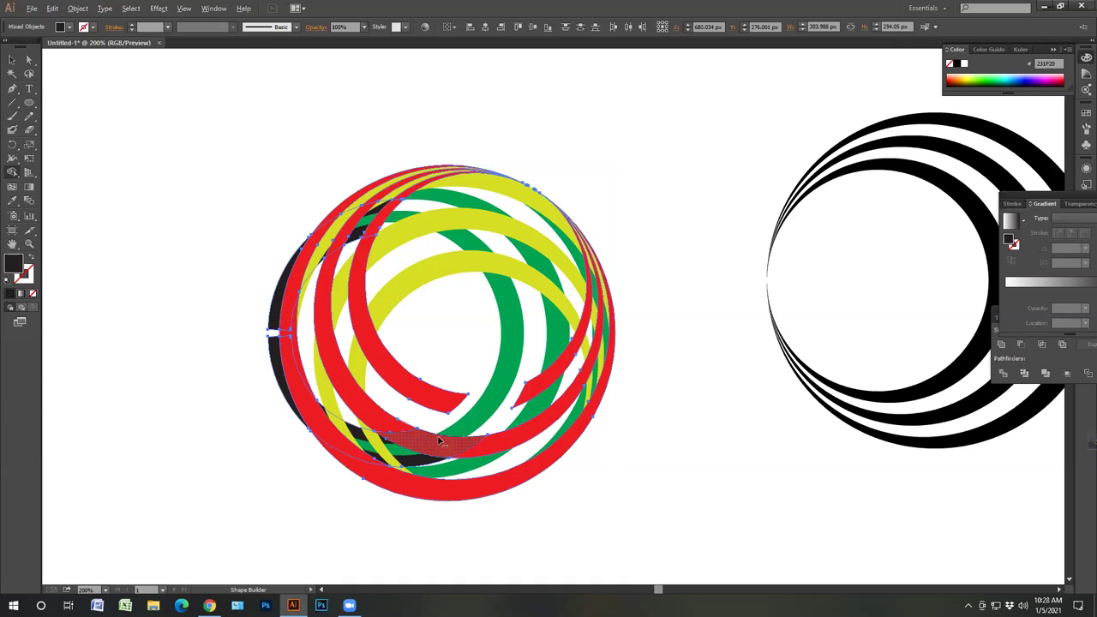
pyautogui.keyDown('alt'); pyautogui.click(334, 439); pyautogui.keyUp('alt')
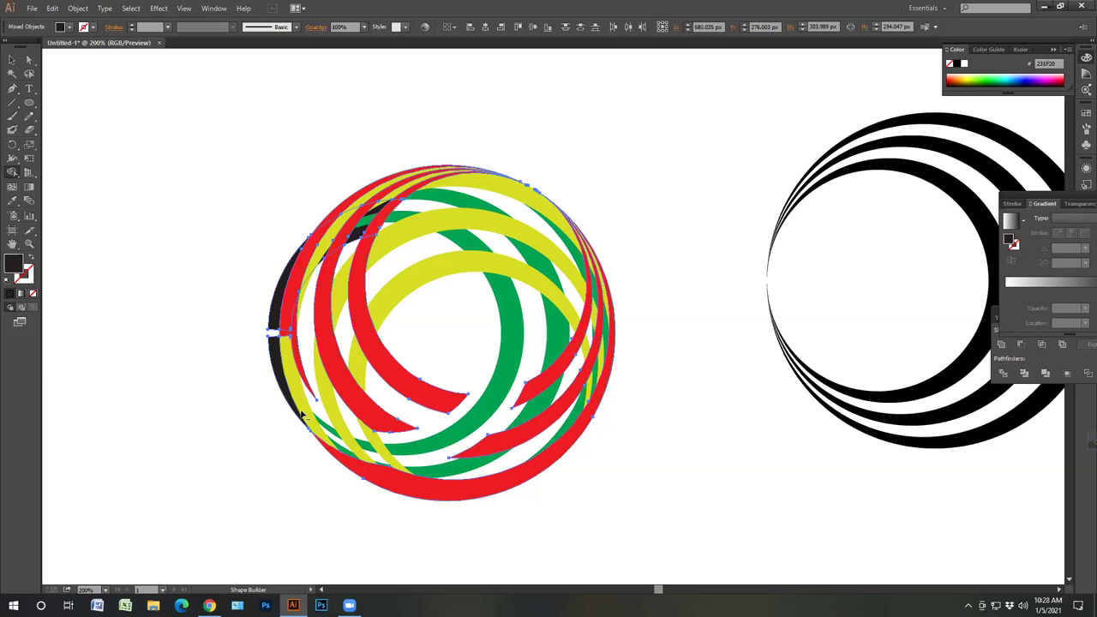
pyautogui.keyDown('alt'); pyautogui.click(258, 368); pyautogui.keyUp('alt')
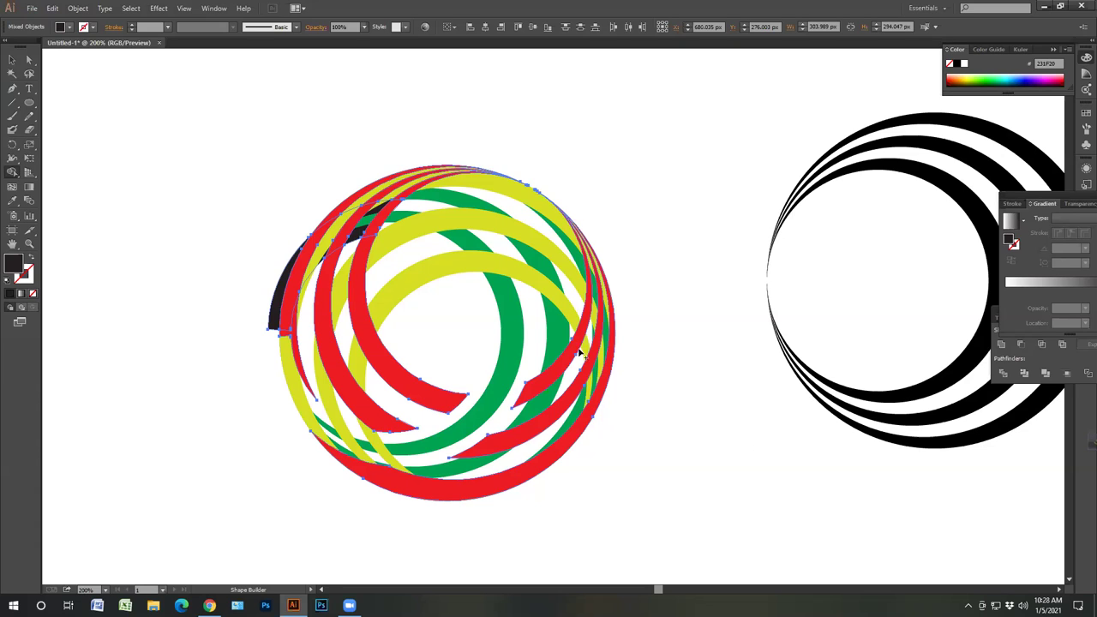
pyautogui.moveTo(588, 407)
pyautogui.mouseDown()
pyautogui.moveTo(565, 370)
pyautogui.moveTo(623, 445)
pyautogui.mouseUp()
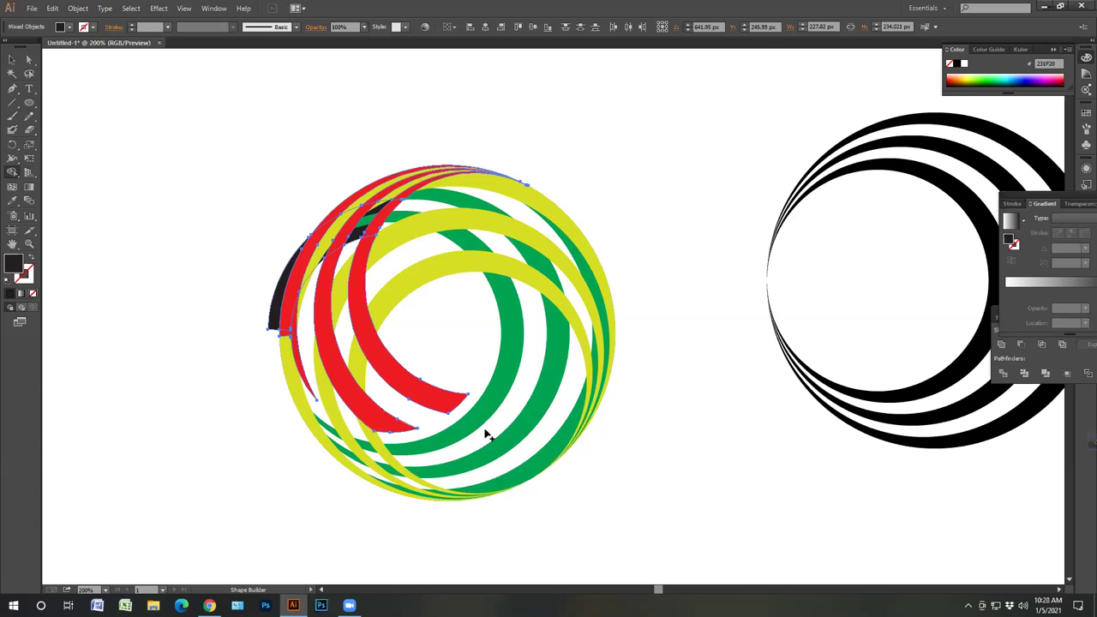
# - Delete the leftover black arc at the upper left of the artwork
pyautogui.click(11, 61)
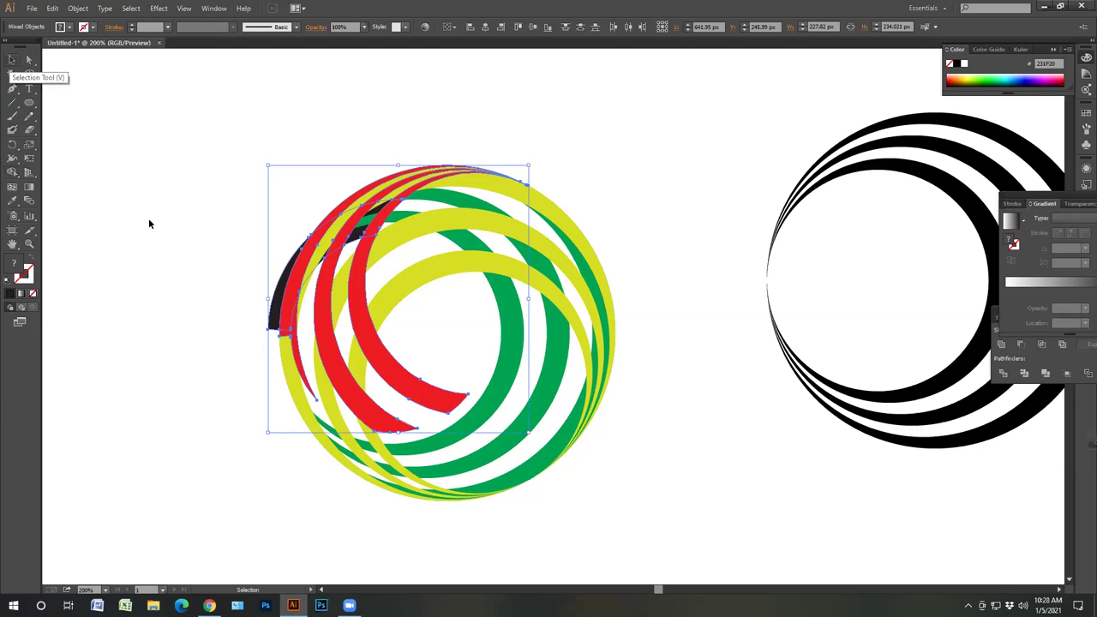
pyautogui.click(149, 220)
pyautogui.click(276, 321)
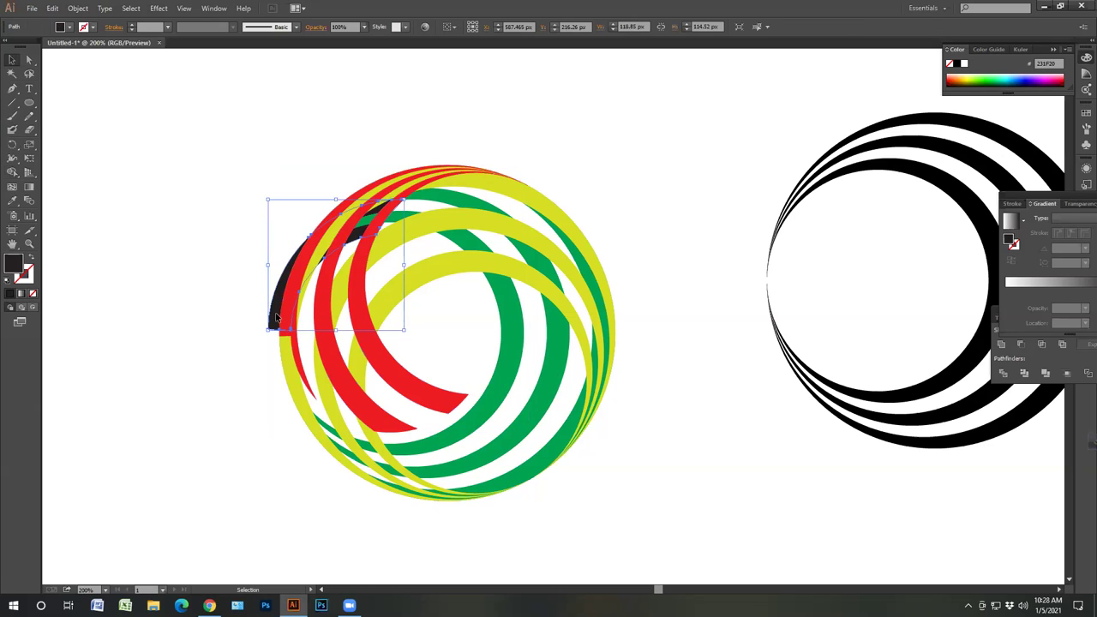
pyautogui.press('Delete')
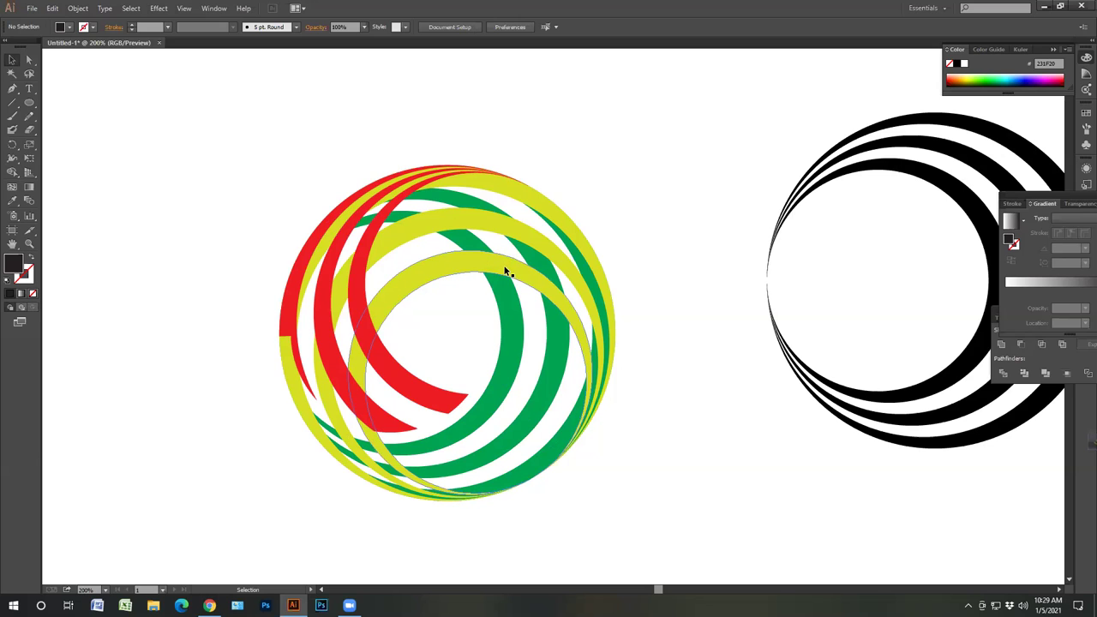
# - Ungroup the trimmed red crescents
pyautogui.click(361, 247)
pyautogui.rightClick(358, 251)
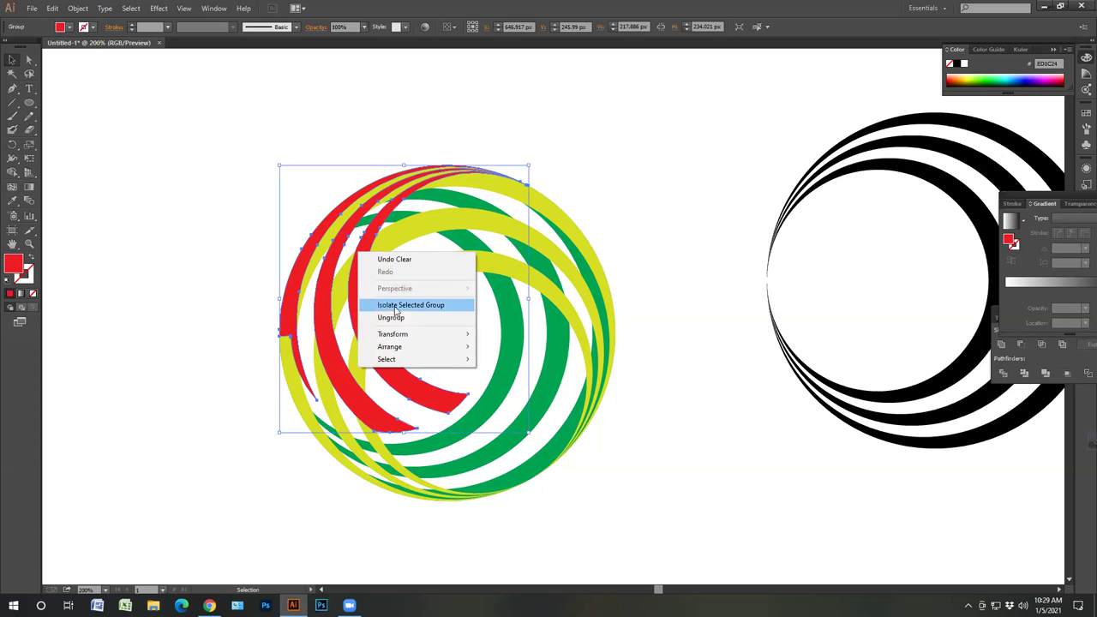
pyautogui.click(364, 303)
# - Offset the innermost red crescent's path by 10 px with mitre joins and fill the offset copy with black
pyautogui.click(355, 272)
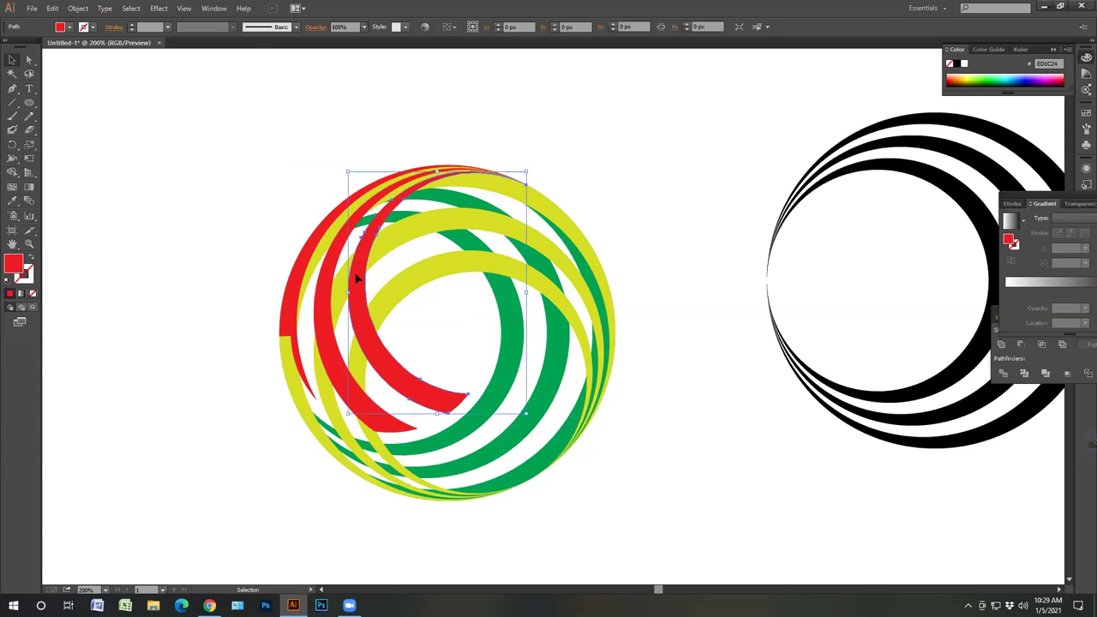
pyautogui.click(77, 8)
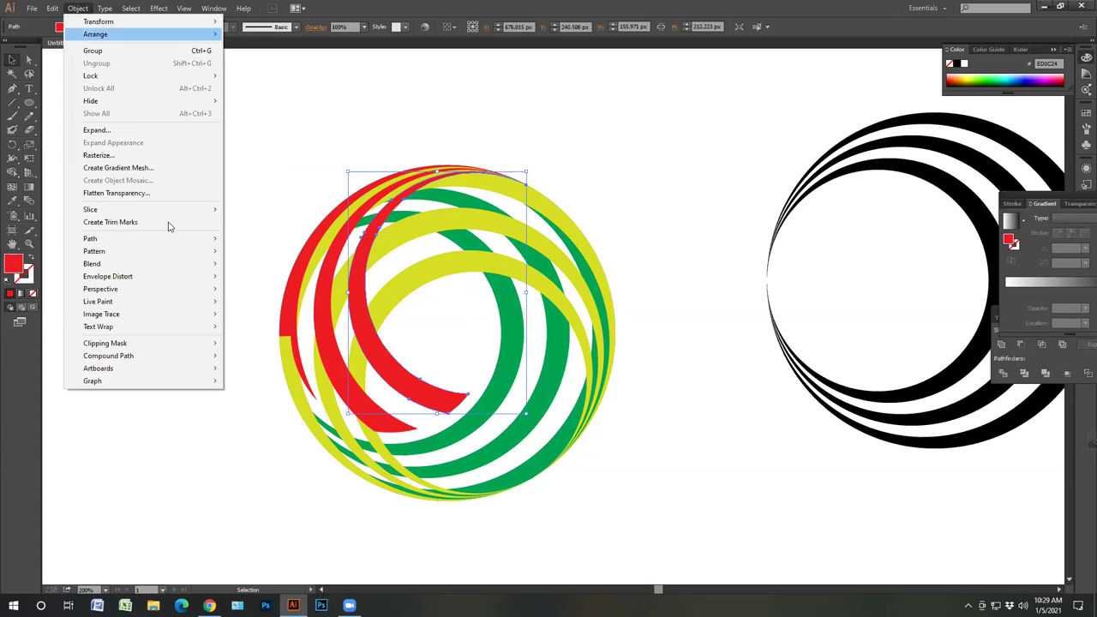
pyautogui.moveTo(189, 245)
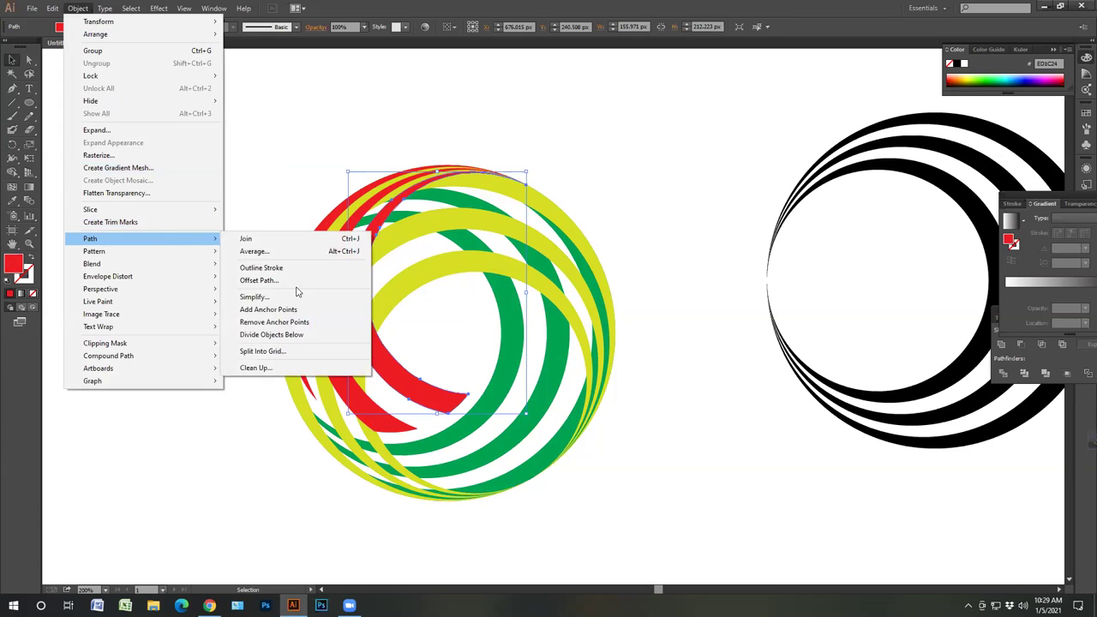
pyautogui.click(323, 280)
pyautogui.click(627, 183)
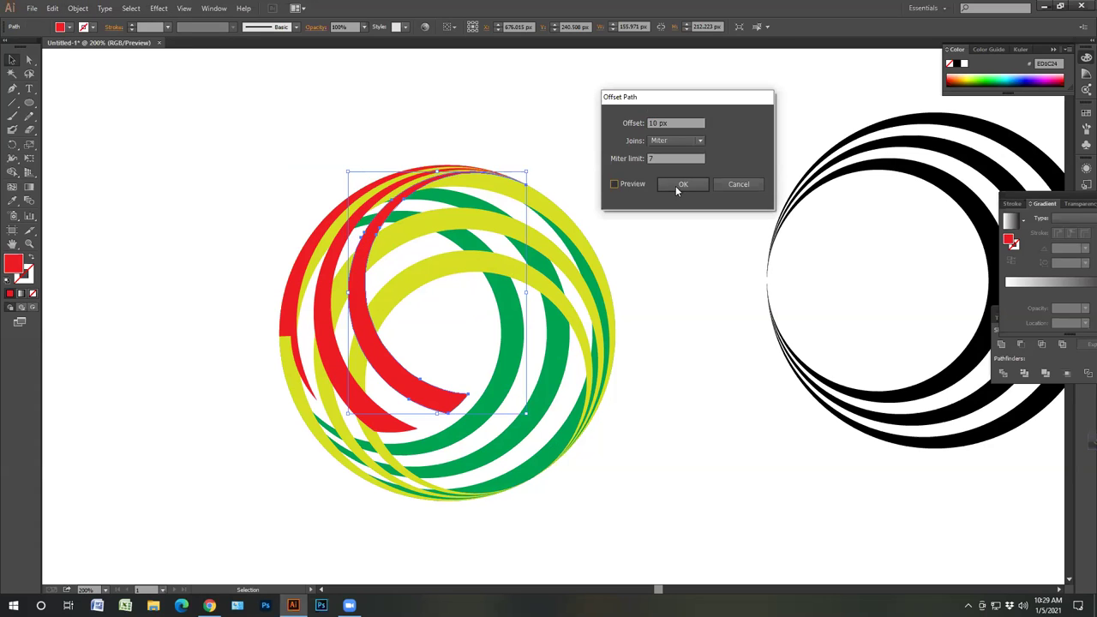
pyautogui.click(690, 183)
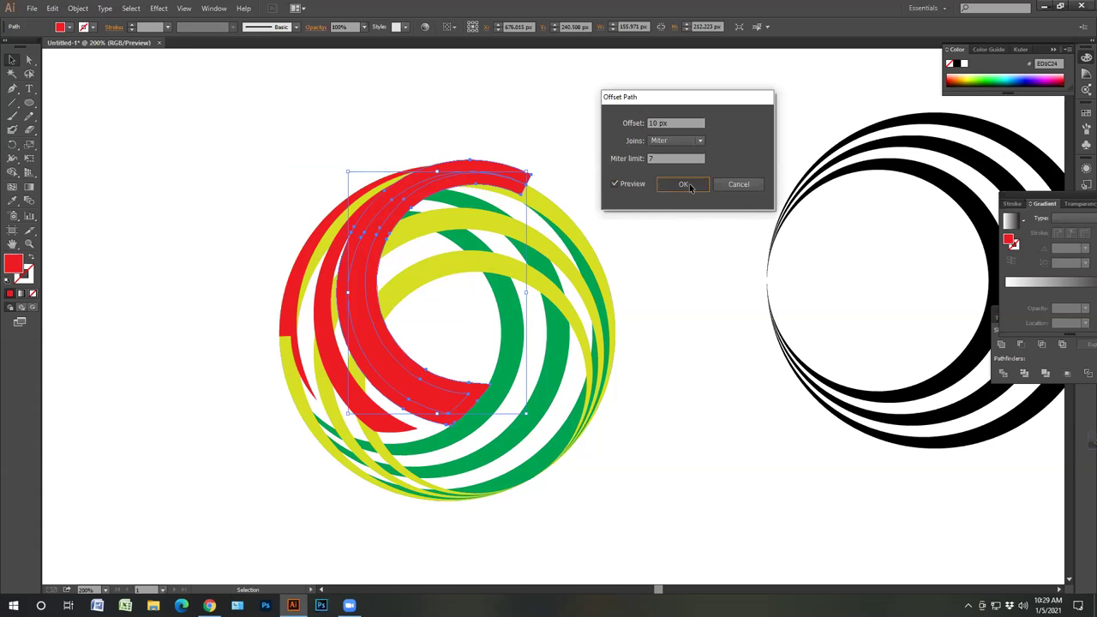
pyautogui.click(68, 26)
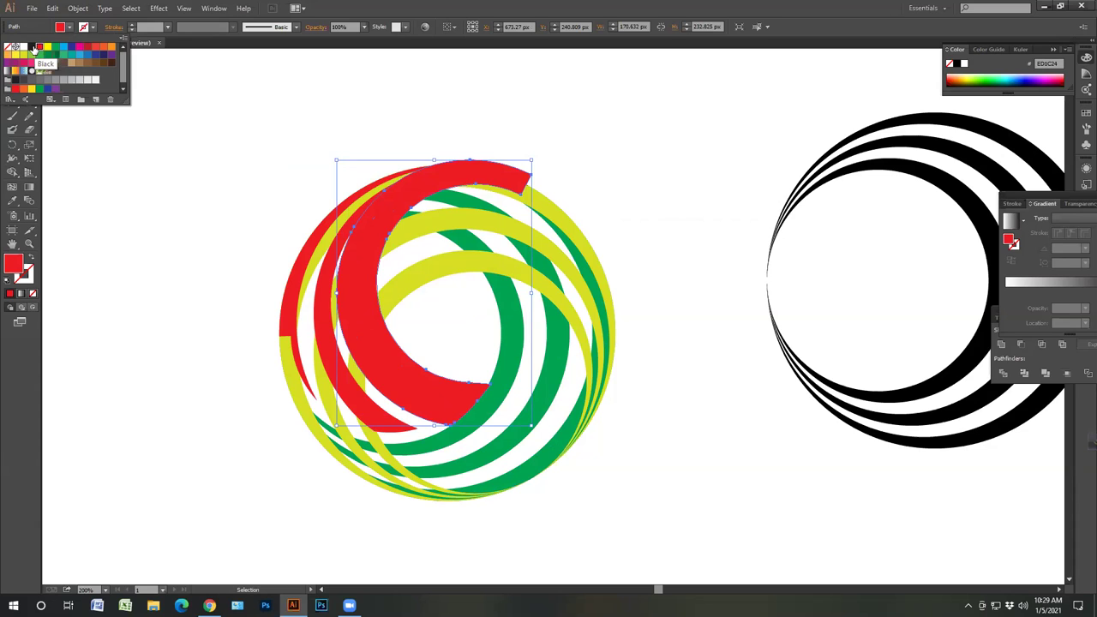
pyautogui.click(33, 49)
# - Try to cut the black offset band away from the innermost yellow-green ring with the Shape Builder
pyautogui.click(302, 249)
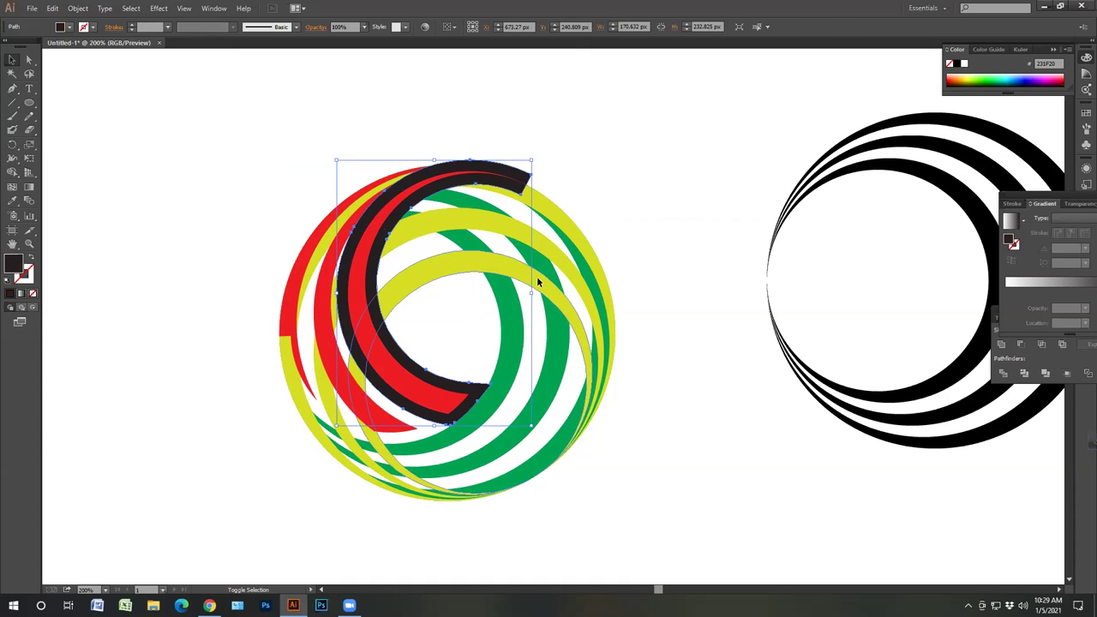
pyautogui.keyDown('shift'); pyautogui.click(553, 250); pyautogui.keyUp('shift')
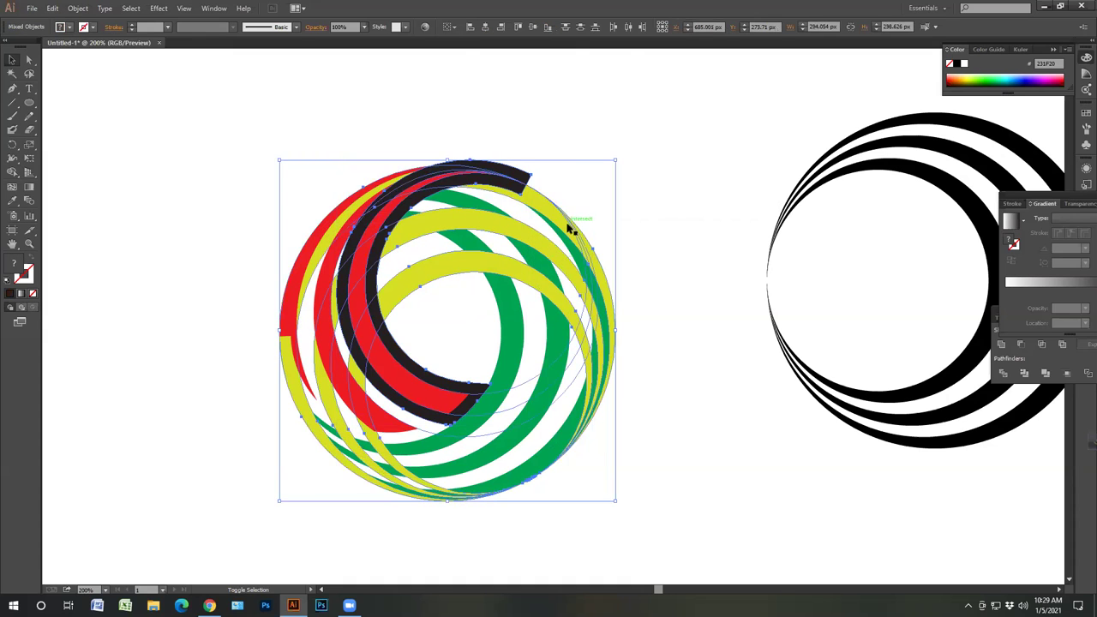
pyautogui.keyDown('shift'); pyautogui.click(554, 215); pyautogui.keyUp('shift')
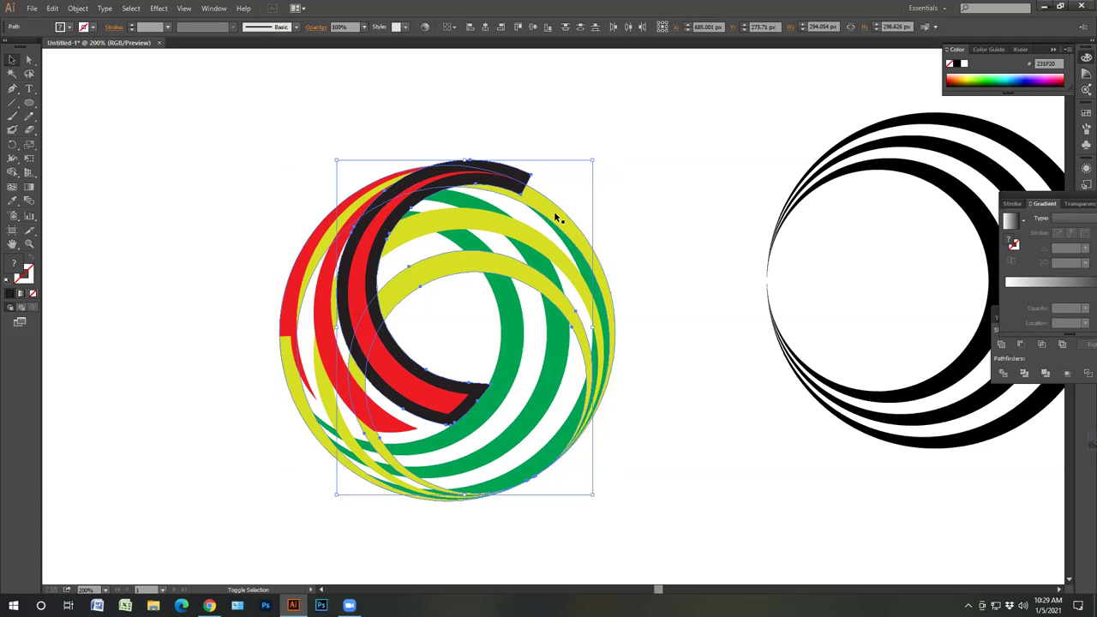
pyautogui.hotkey('ctrl', 'shift', ']')
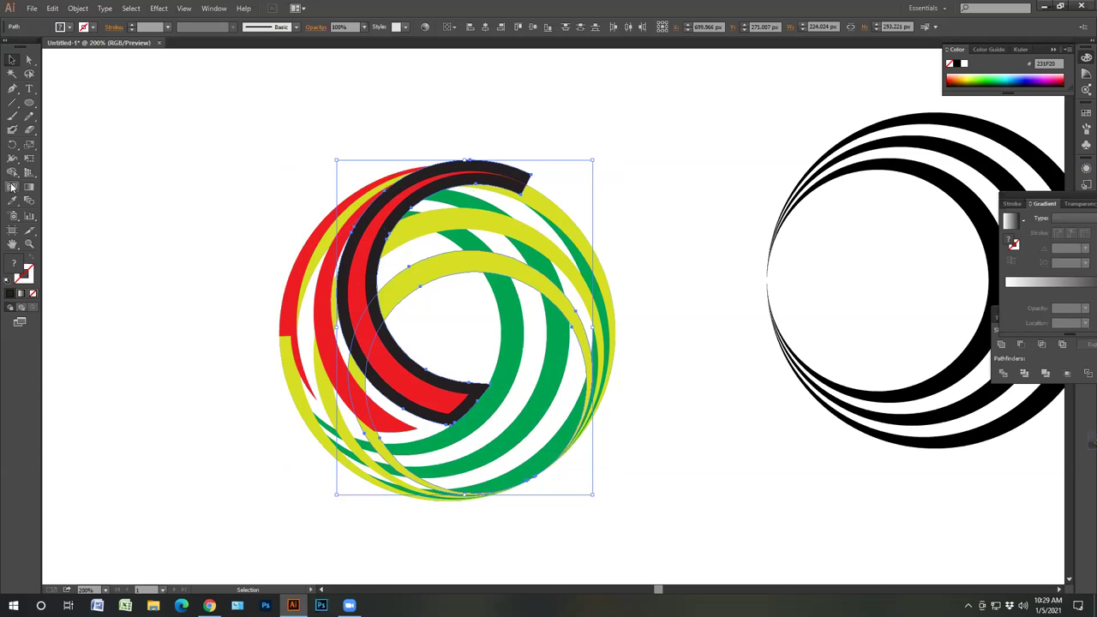
pyautogui.click(12, 172)
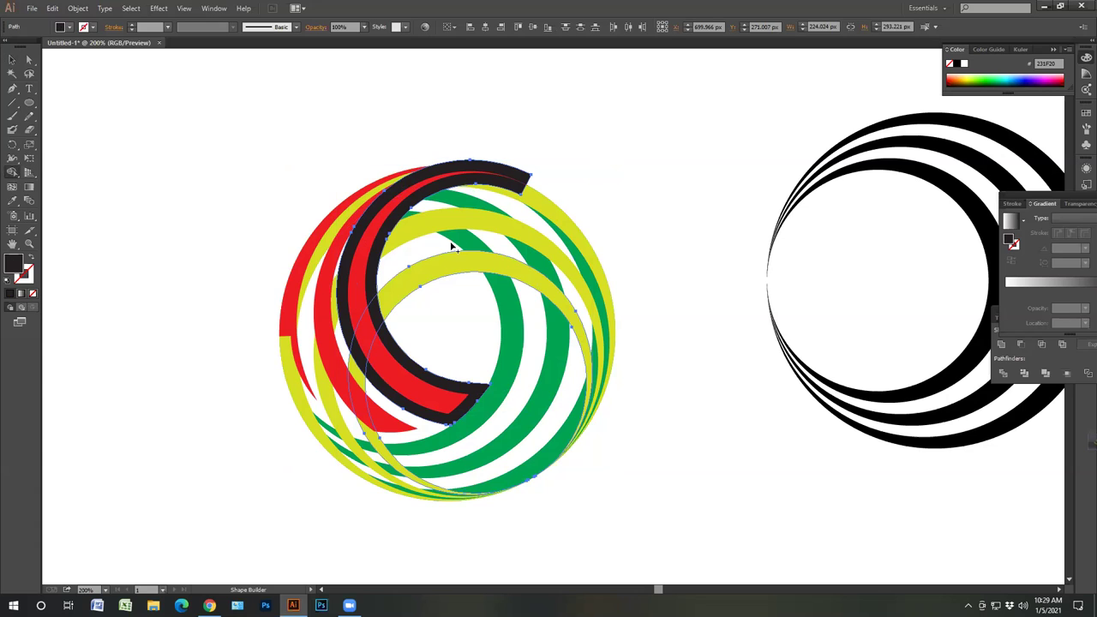
pyautogui.hotkey('ctrl', '=')
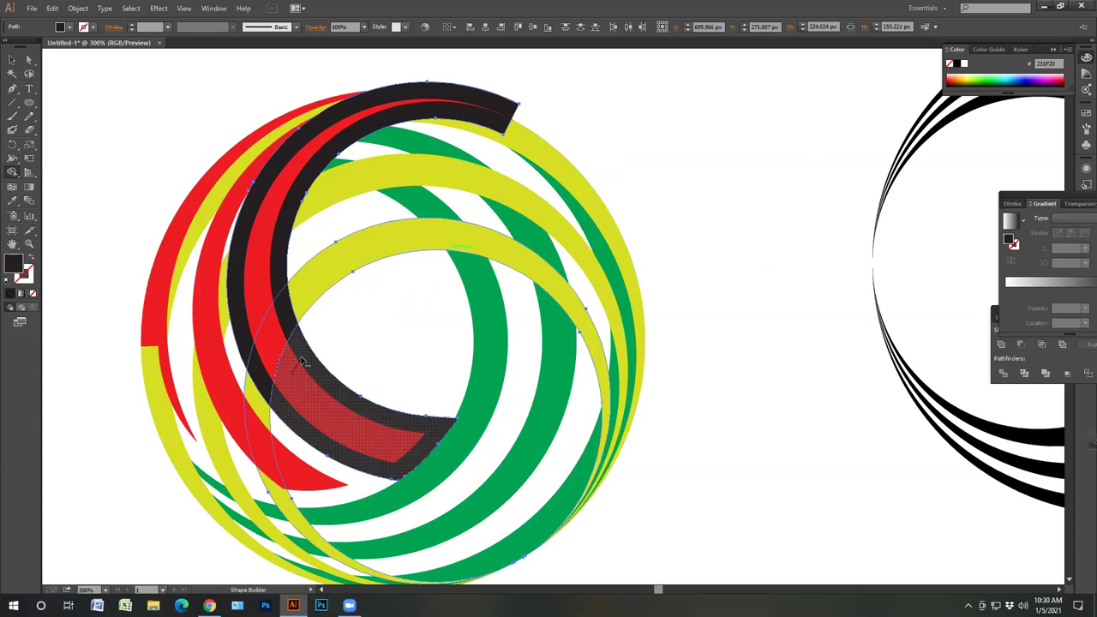
pyautogui.moveTo(302, 361)
pyautogui.mouseDown()
pyautogui.moveTo(265, 245)
pyautogui.moveTo(268, 196)
pyautogui.moveTo(305, 153)
pyautogui.moveTo(365, 117)
pyautogui.moveTo(468, 96)
pyautogui.mouseUp()
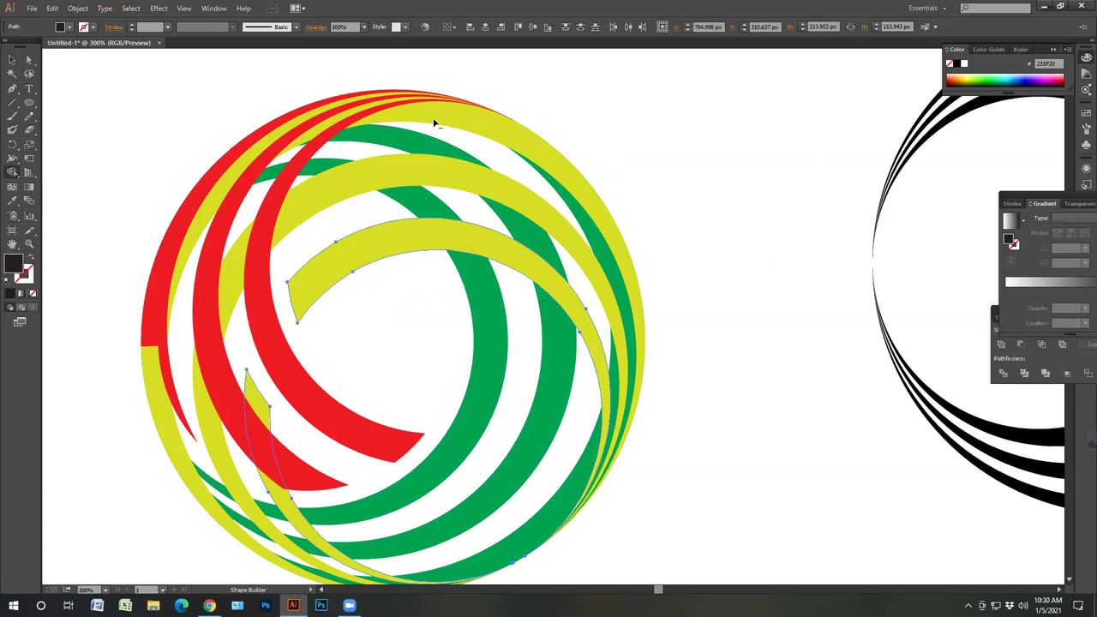
# - Undo the Shape Builder cut and the black fill of the offset crescent
pyautogui.hotkey('ctrl', 'z')
pyautogui.hotkey('shift', 'm')
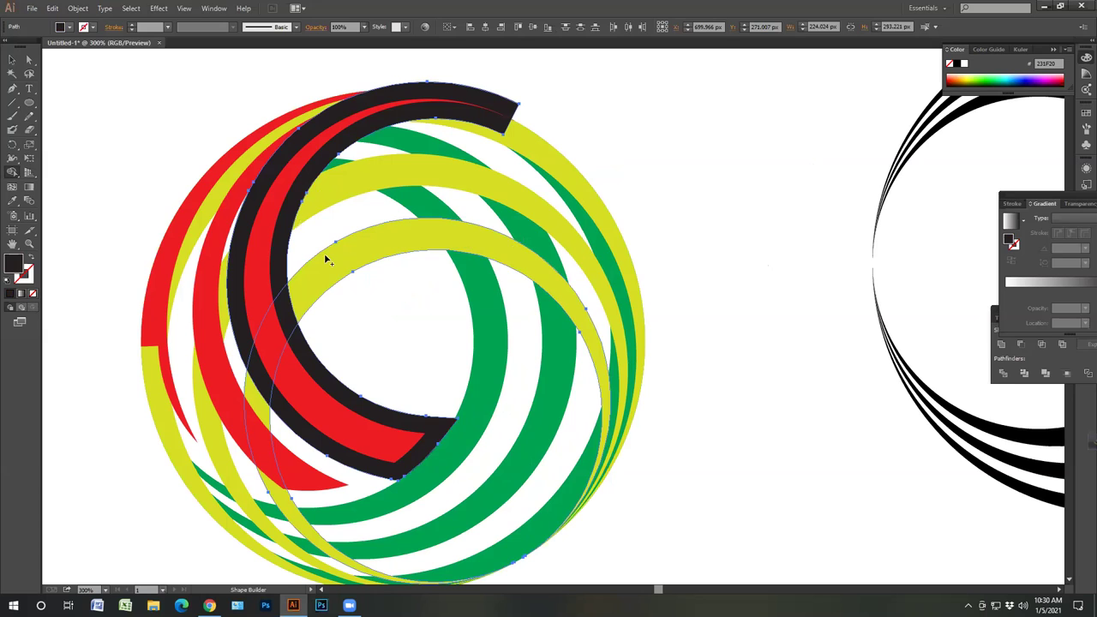
pyautogui.click(311, 295)
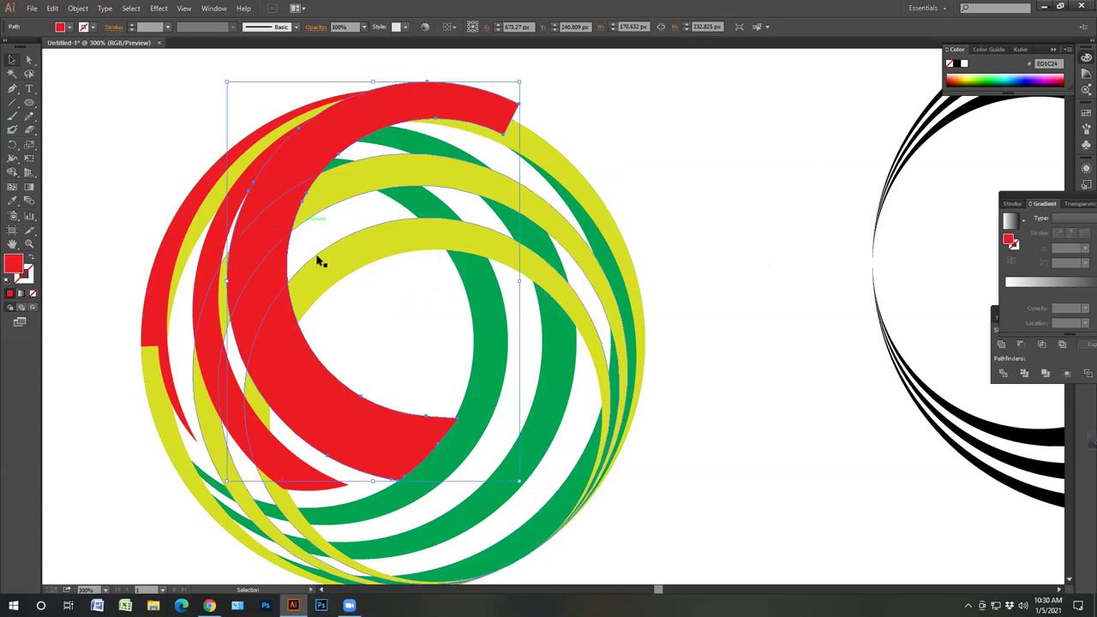
# - Try to remove the lower part of the red offset crescent where it overlaps the innermost yellow-green ring with the Shape Builder
pyautogui.keyDown('shift'); pyautogui.click(561, 217); pyautogui.keyUp('shift')
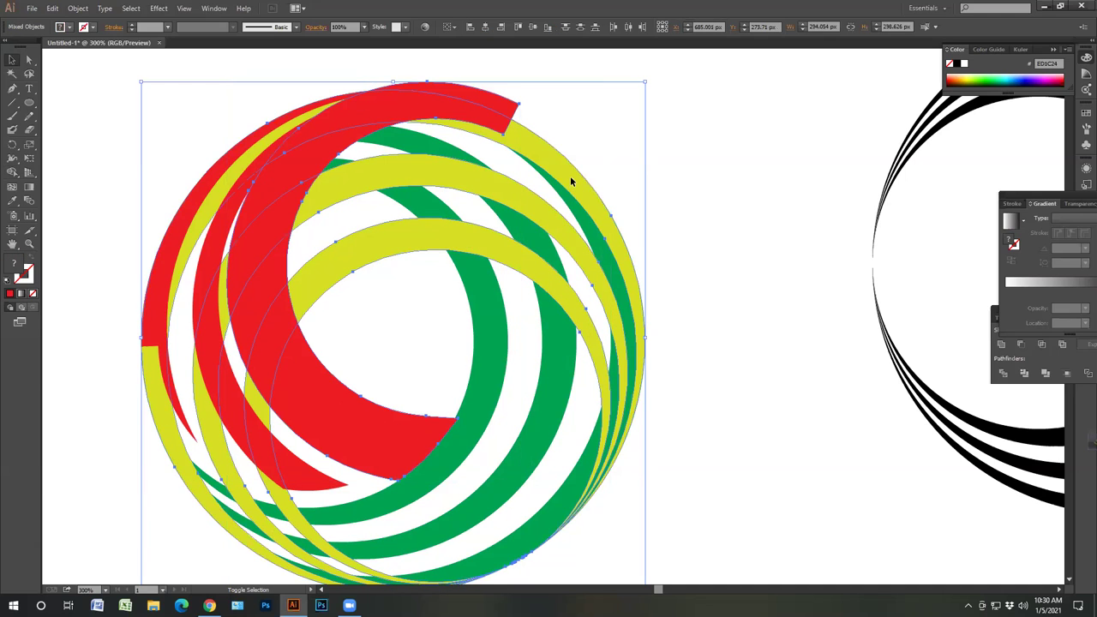
pyautogui.click(570, 175)
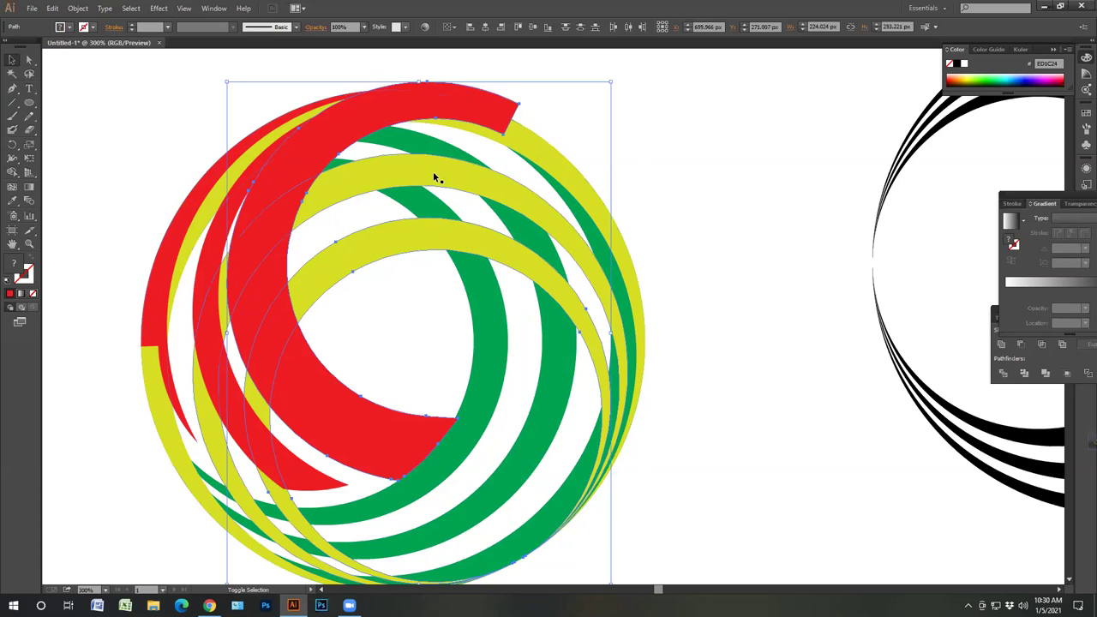
pyautogui.click(12, 171)
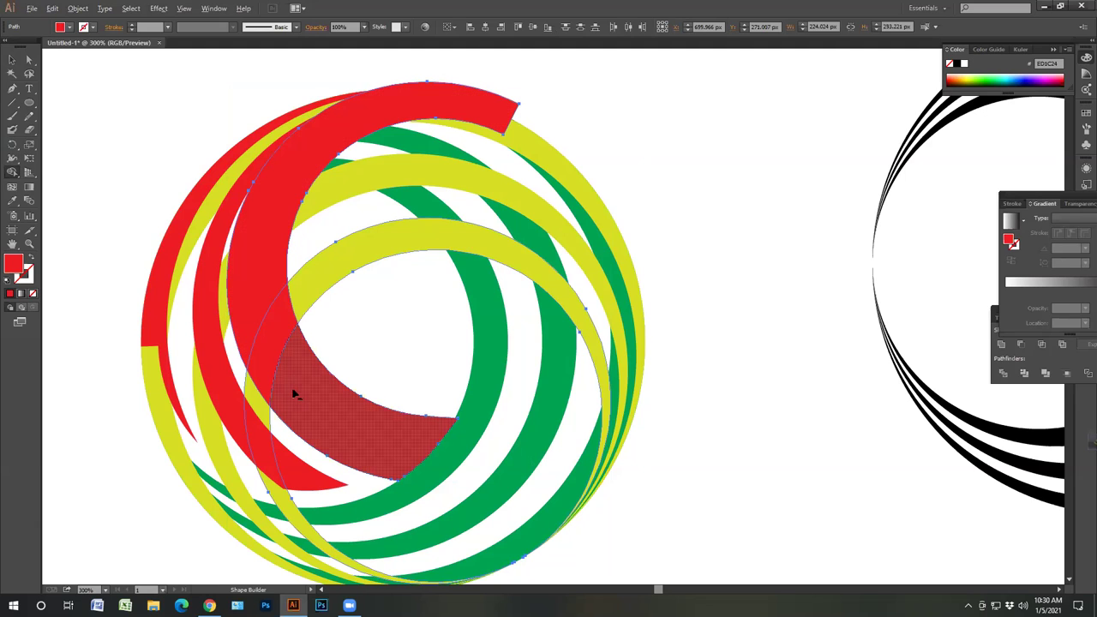
pyautogui.moveTo(289, 386)
pyautogui.mouseDown()
pyautogui.moveTo(265, 325)
pyautogui.moveTo(264, 229)
pyautogui.moveTo(278, 176)
pyautogui.moveTo(296, 361)
pyautogui.mouseUp()
pyautogui.press('v')
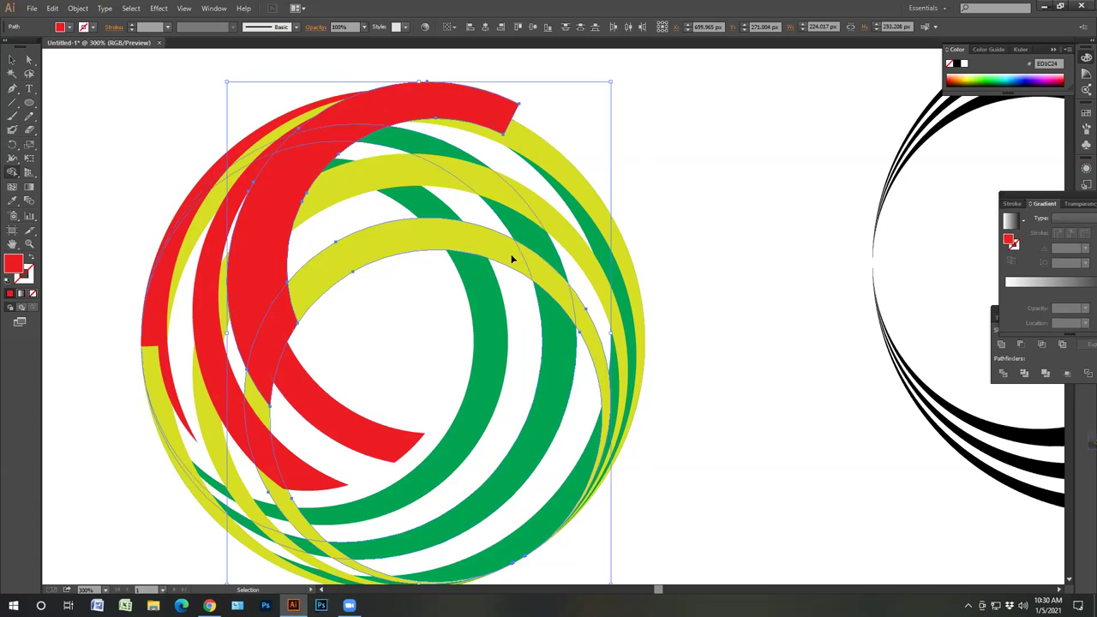
# - Undo the Shape Builder removal and the offset of the innermost red crescent, and clear the selection
pyautogui.hotkey('ctrl', 'z')
pyautogui.hotkey('ctrl', 'z')
pyautogui.hotkey('ctrl', 'z')
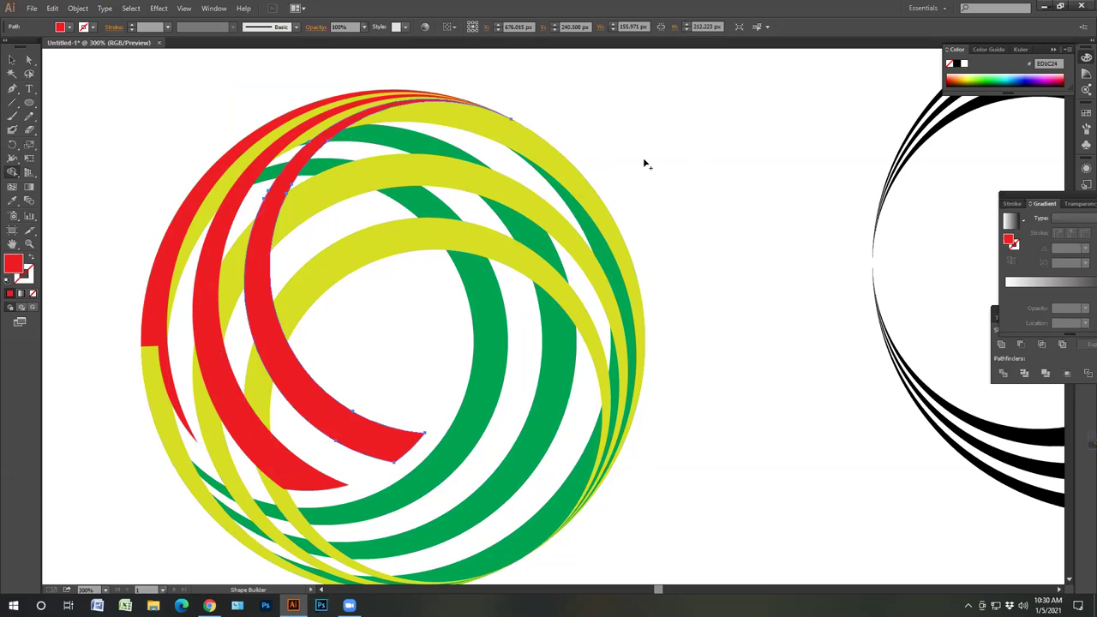
pyautogui.click(12, 60)
pyautogui.click(636, 175)
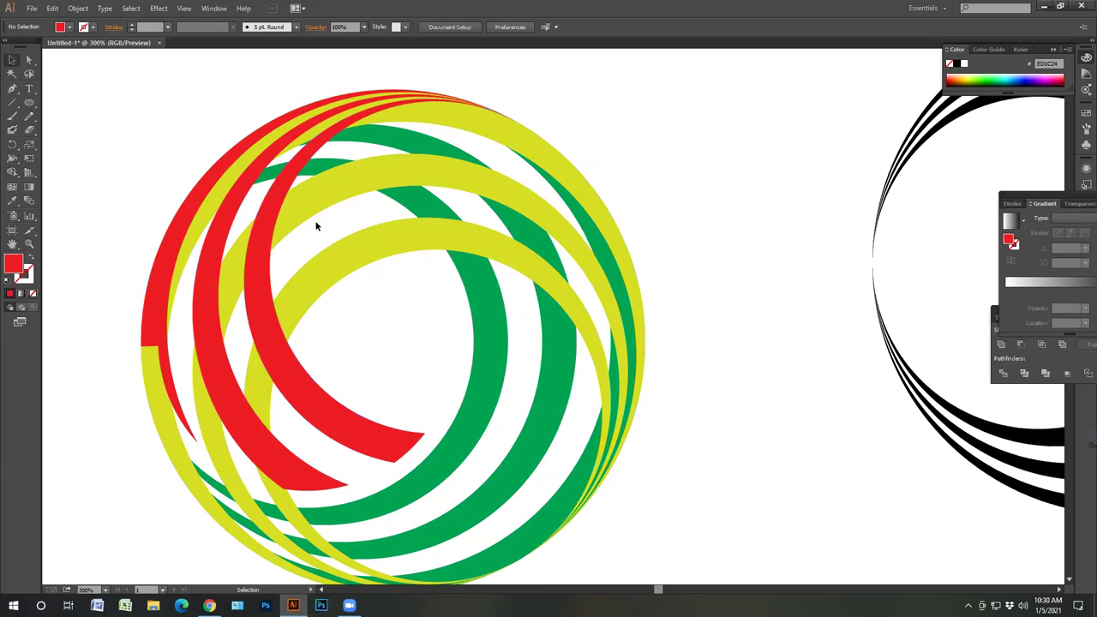
# - Offset the innermost red crescent's path by 10 px with mitre joins and a mitre limit of 7, and fill the copy with black
pyautogui.click(267, 326)
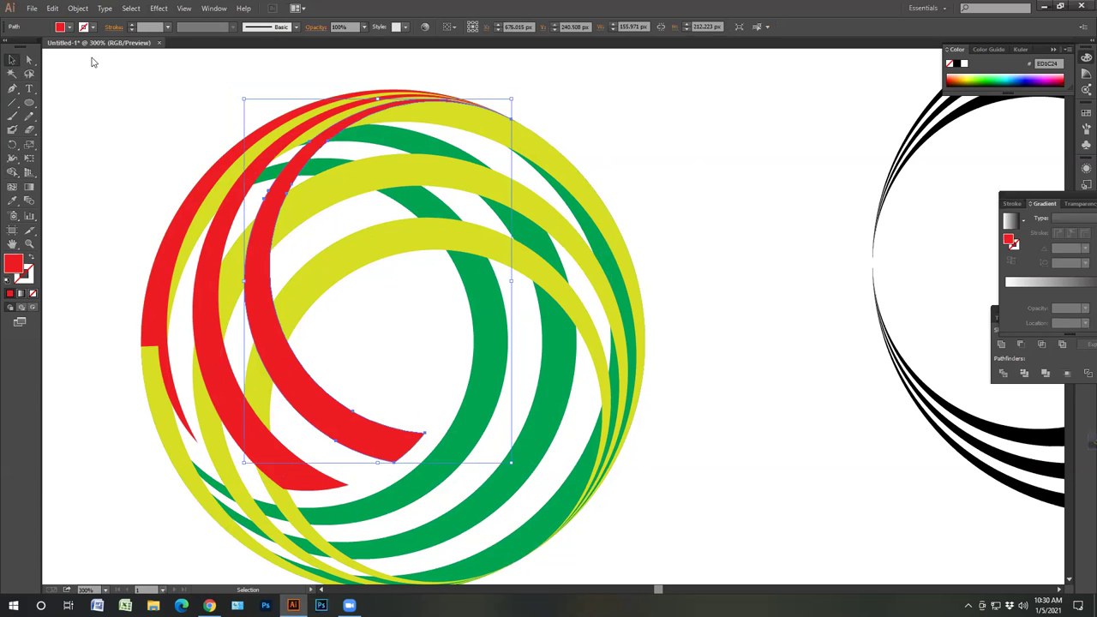
pyautogui.click(77, 8)
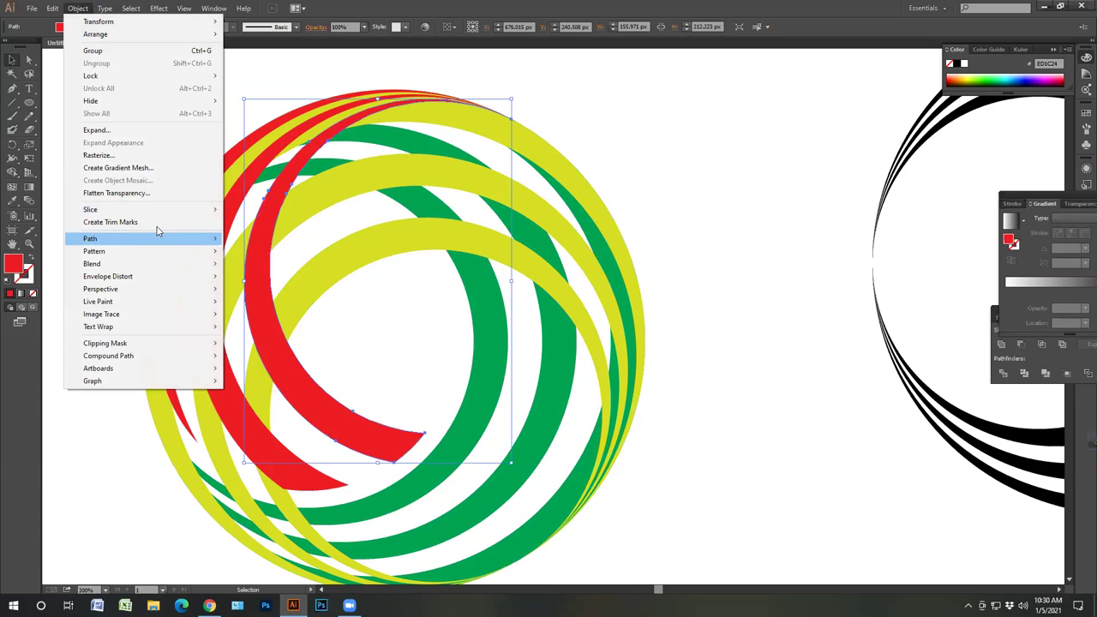
pyautogui.moveTo(172, 238)
pyautogui.click(284, 281)
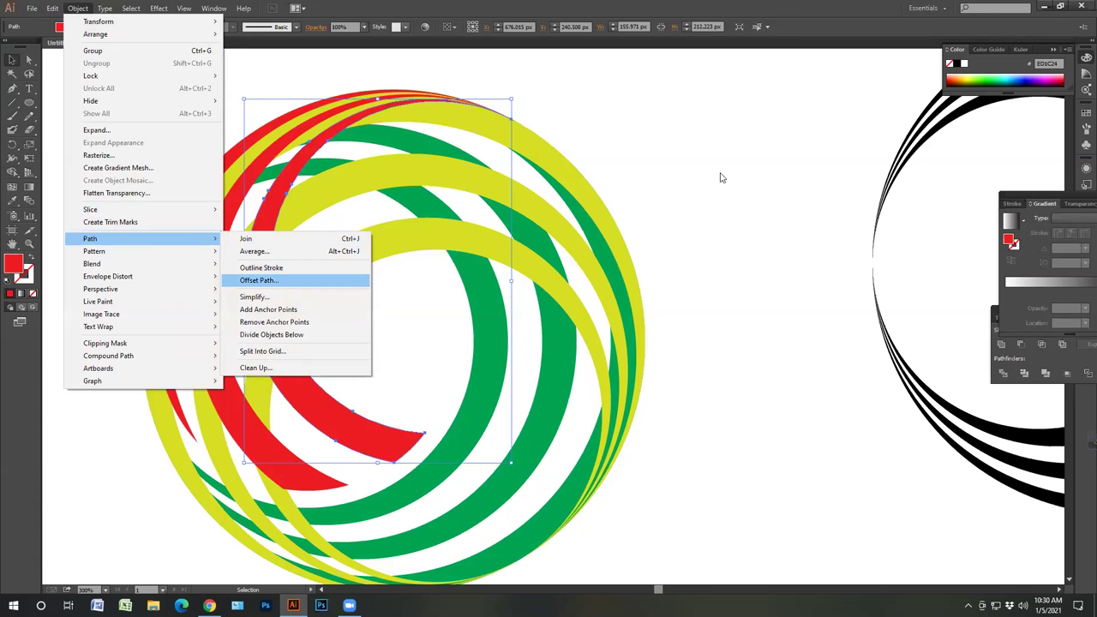
pyautogui.click(614, 183)
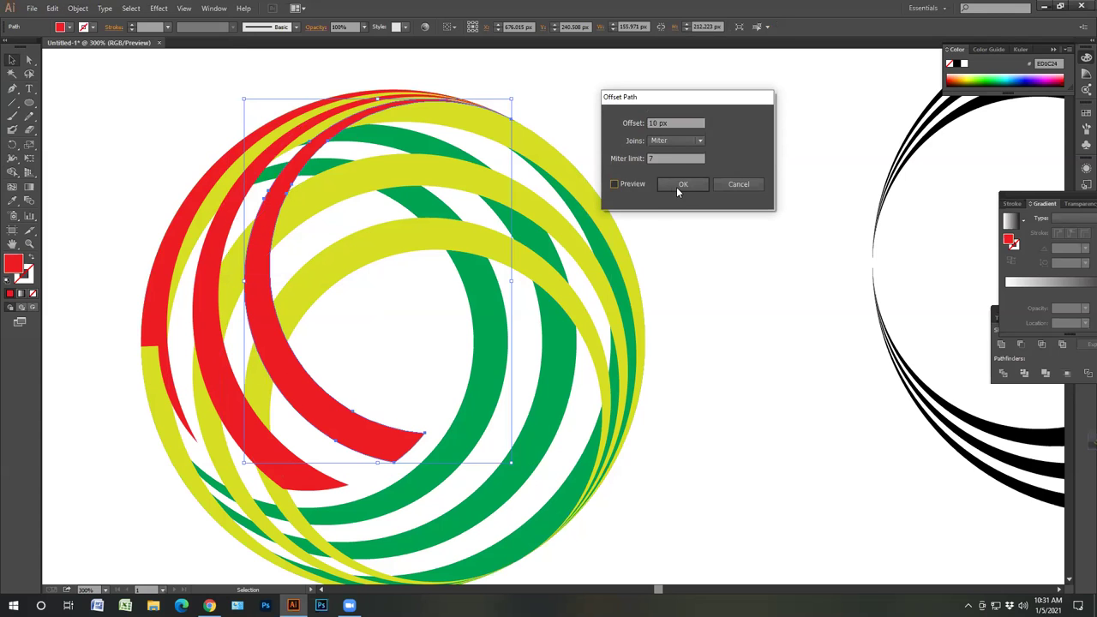
pyautogui.press('Return')
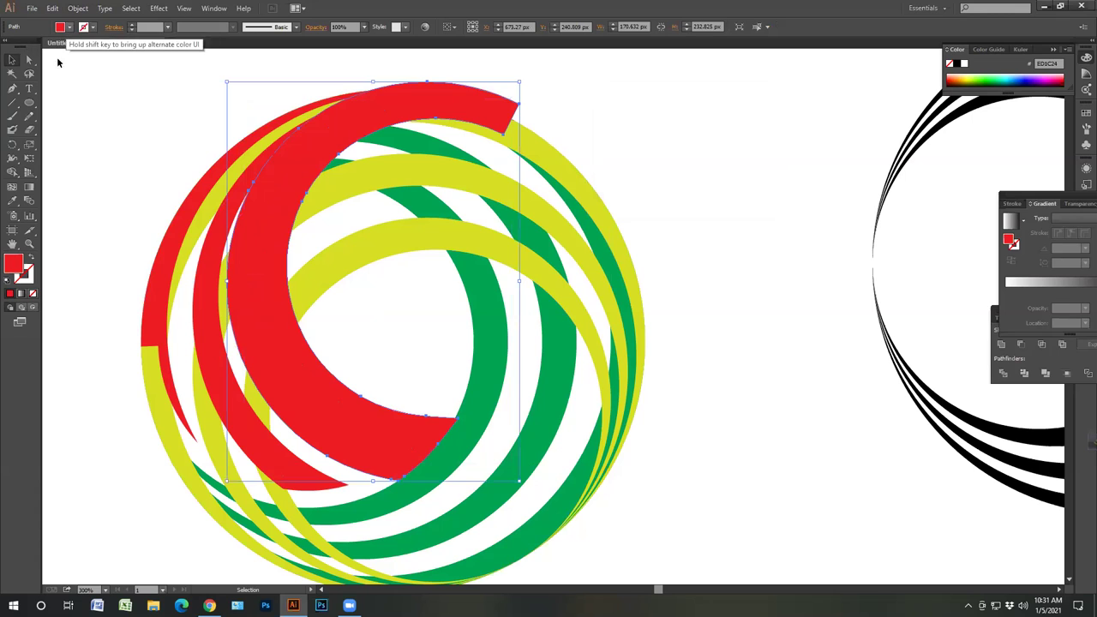
pyautogui.click(67, 26)
pyautogui.click(32, 47)
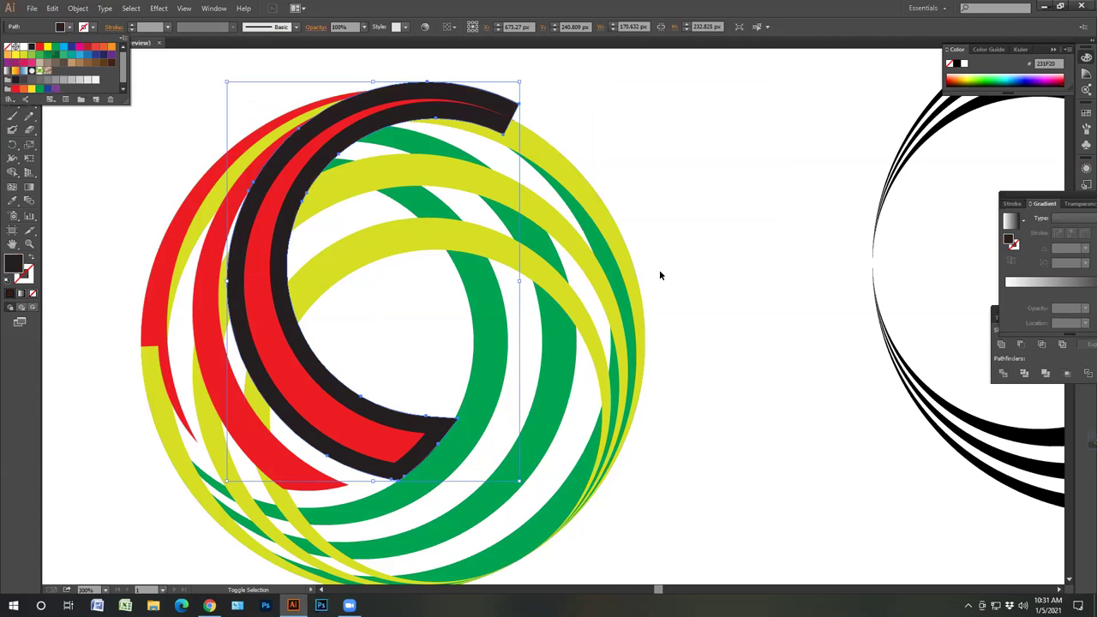
pyautogui.press('a')
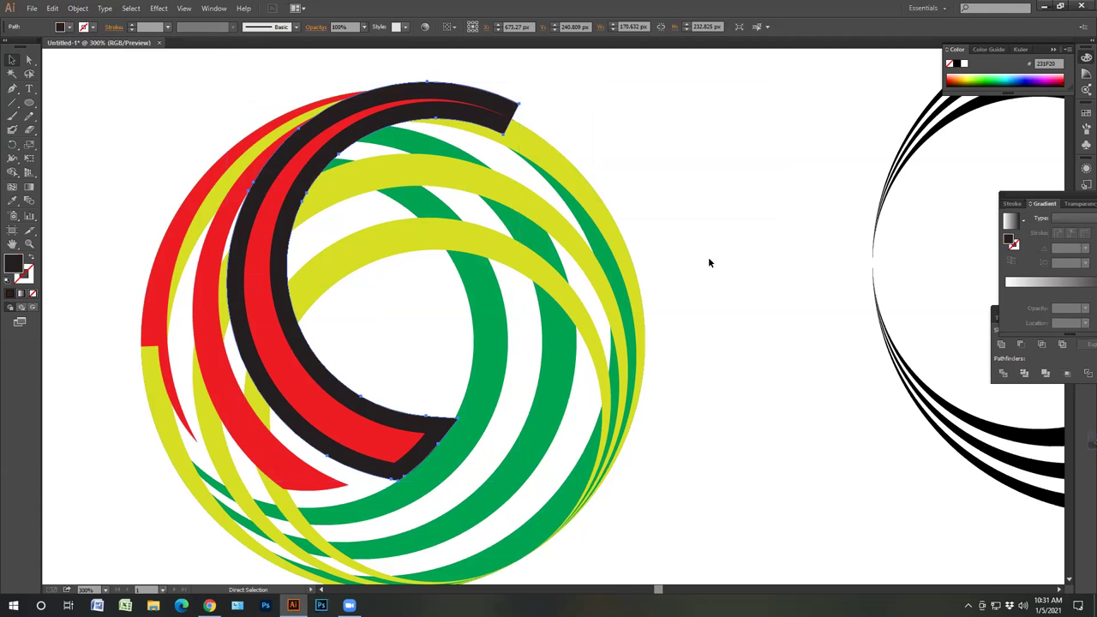
pyautogui.hotkey('ctrl', '+')
pyautogui.hotkey('ctrl', '+')
pyautogui.click(602, 314)
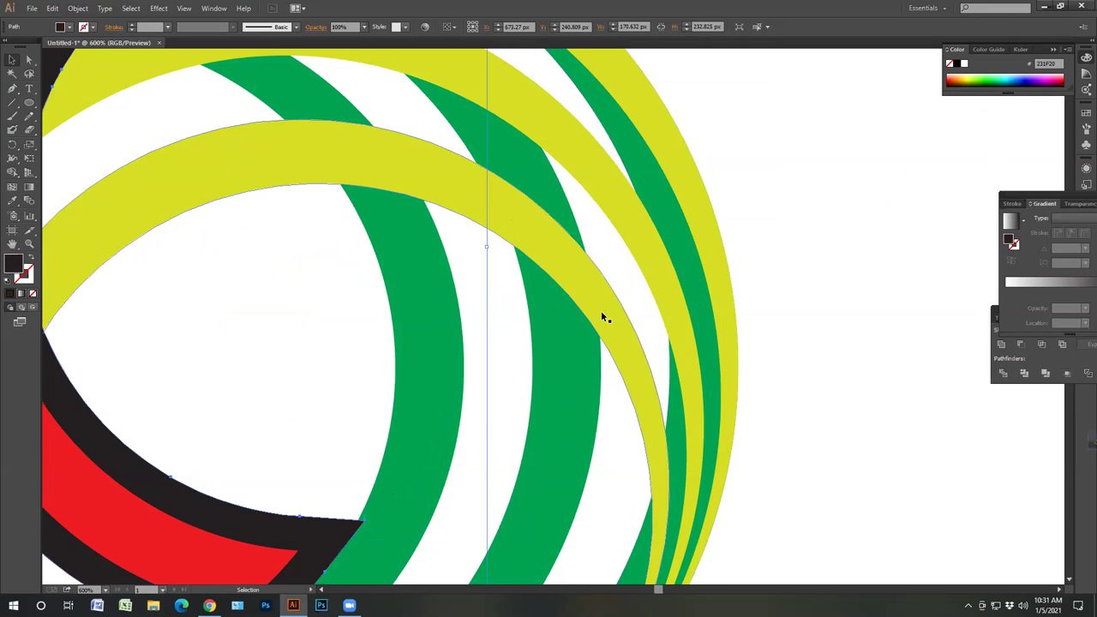
pyautogui.click(176, 494)
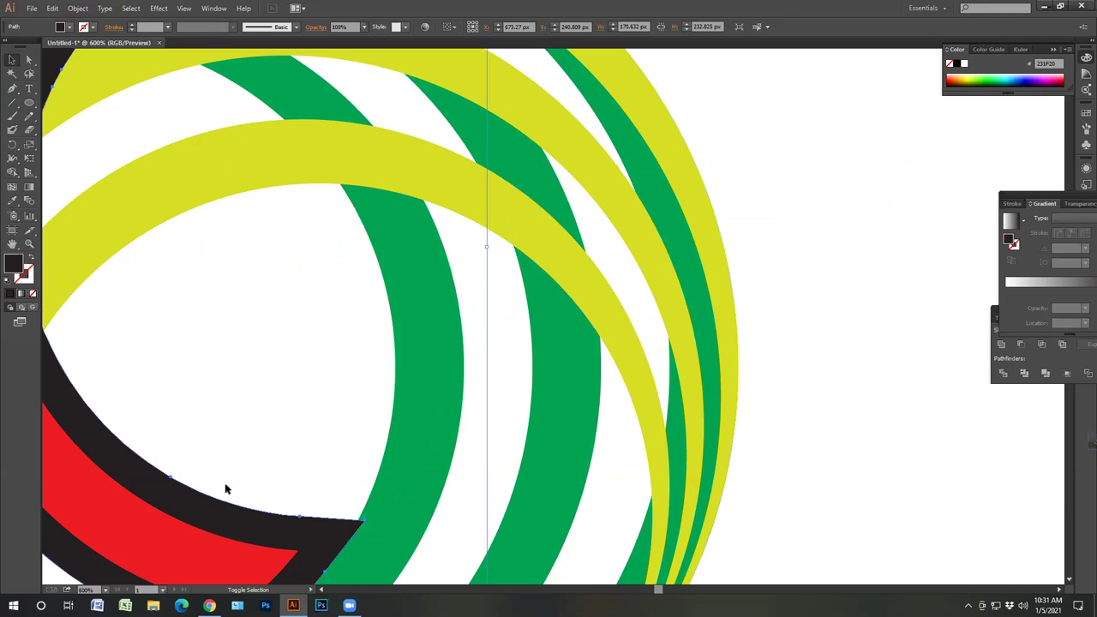
pyautogui.keyDown('shift'); pyautogui.click(652, 287); pyautogui.keyUp('shift')
pyautogui.keyDown('shift'); pyautogui.click(690, 318); pyautogui.keyUp('shift')
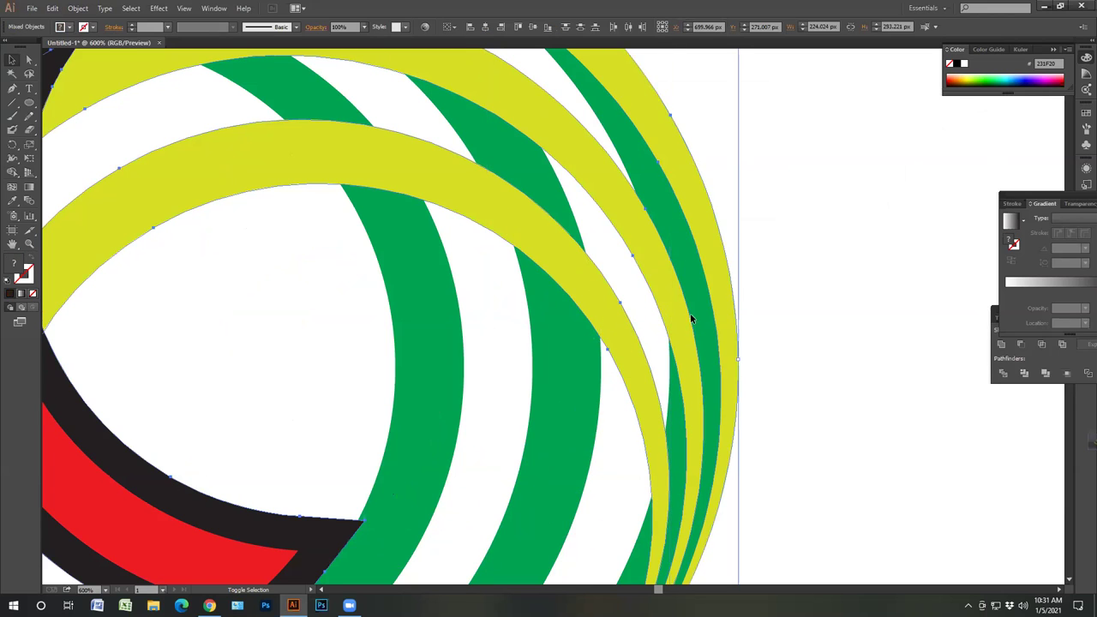
pyautogui.keyDown('shift'); pyautogui.click(718, 280); pyautogui.keyUp('shift')
pyautogui.moveTo(719, 287); pyautogui.dragTo(716, 296)
pyautogui.scroll(-1, 719, 294)
pyautogui.click(730, 293)
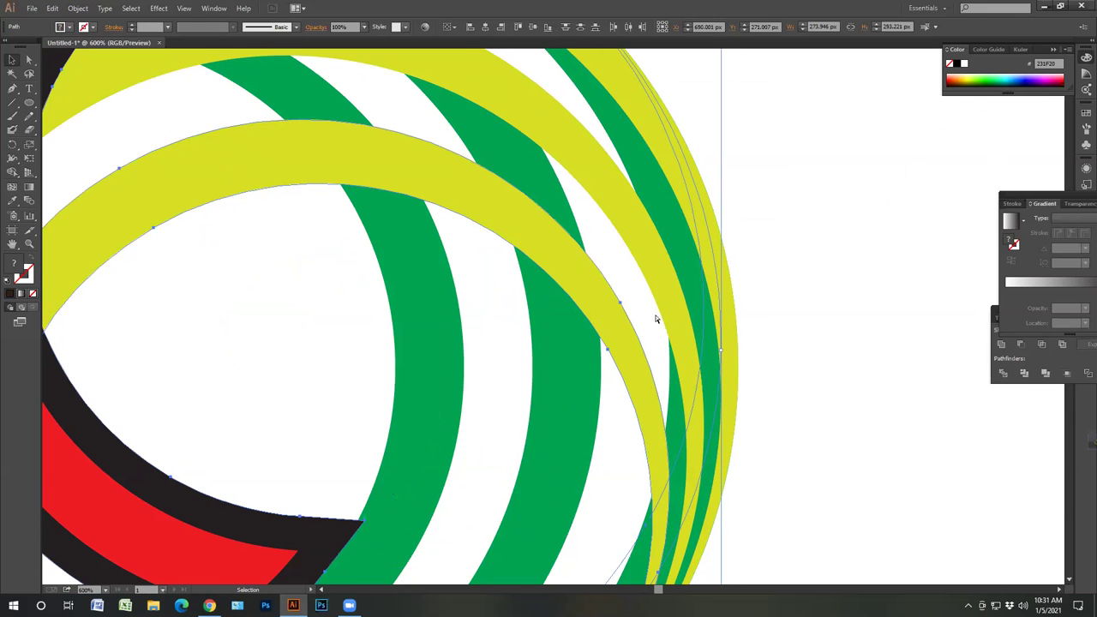
pyautogui.hotkey('ctrl', '-')
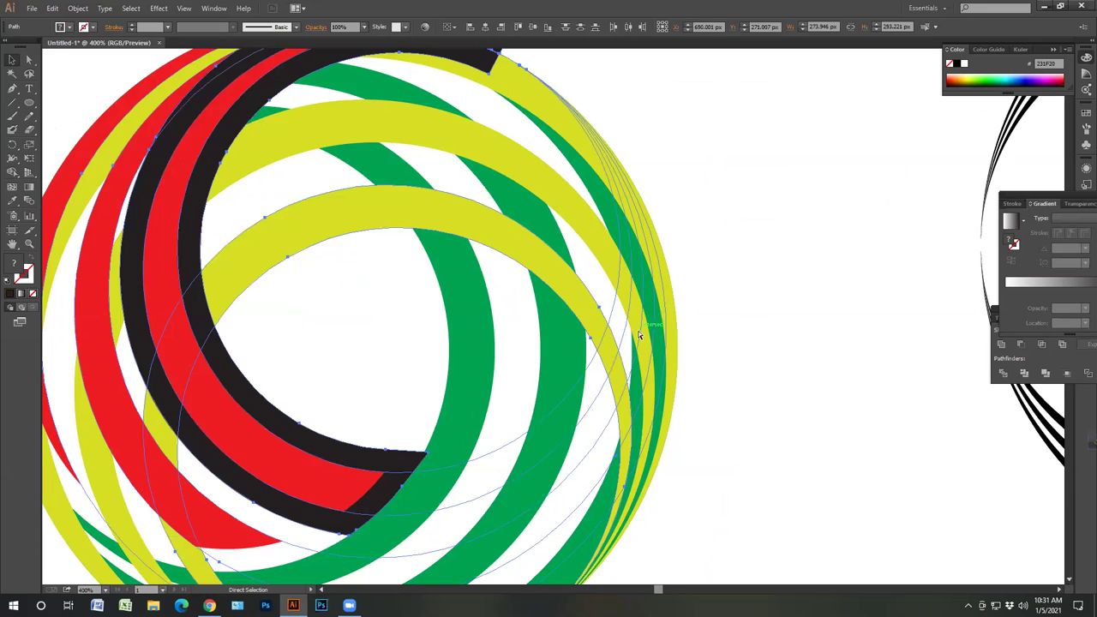
pyautogui.hotkey('ctrl', '-')
pyautogui.press('v')
pyautogui.hotkey('ctrl', 'shift', 'a')
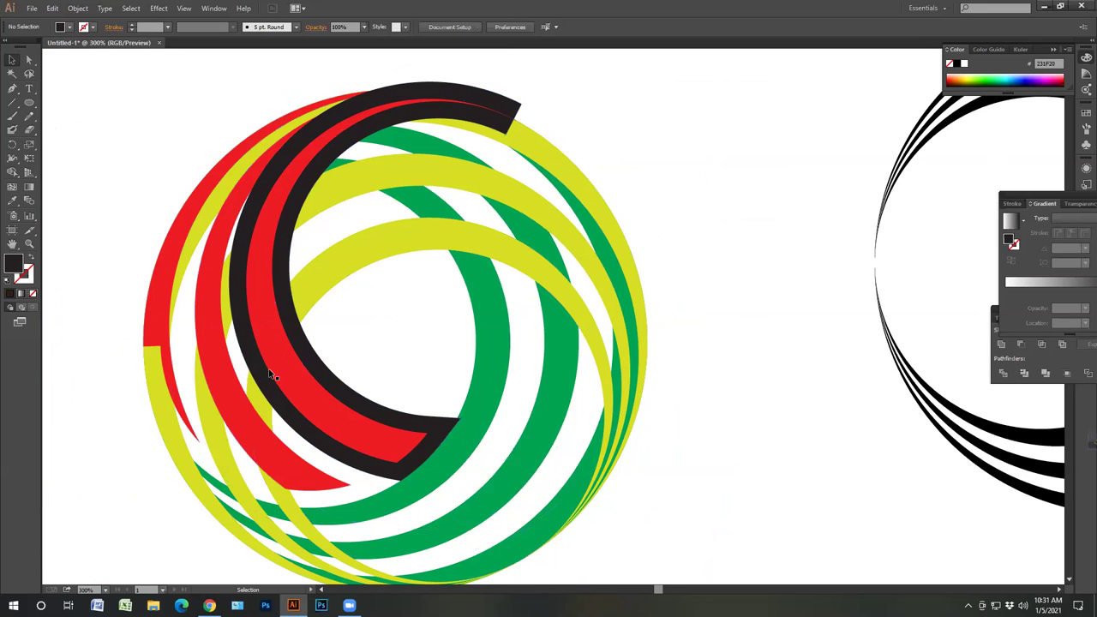
# - Try to select the black offset band together with the yellow-green rings, and clear the selection
pyautogui.click(269, 383)
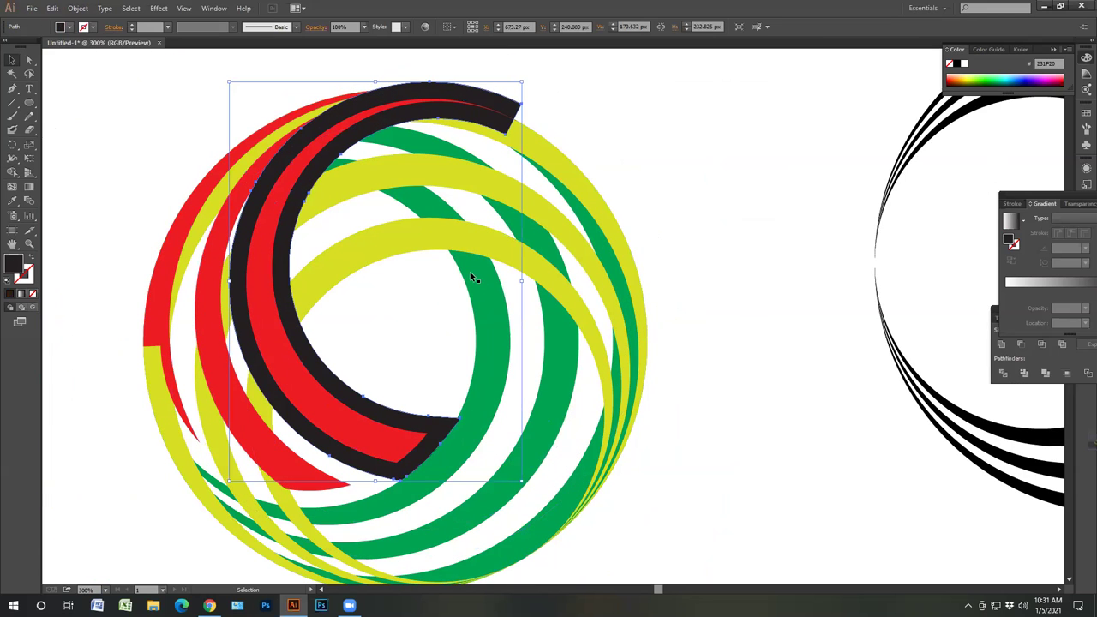
pyautogui.keyDown('shift'); pyautogui.click(398, 247); pyautogui.keyUp('shift')
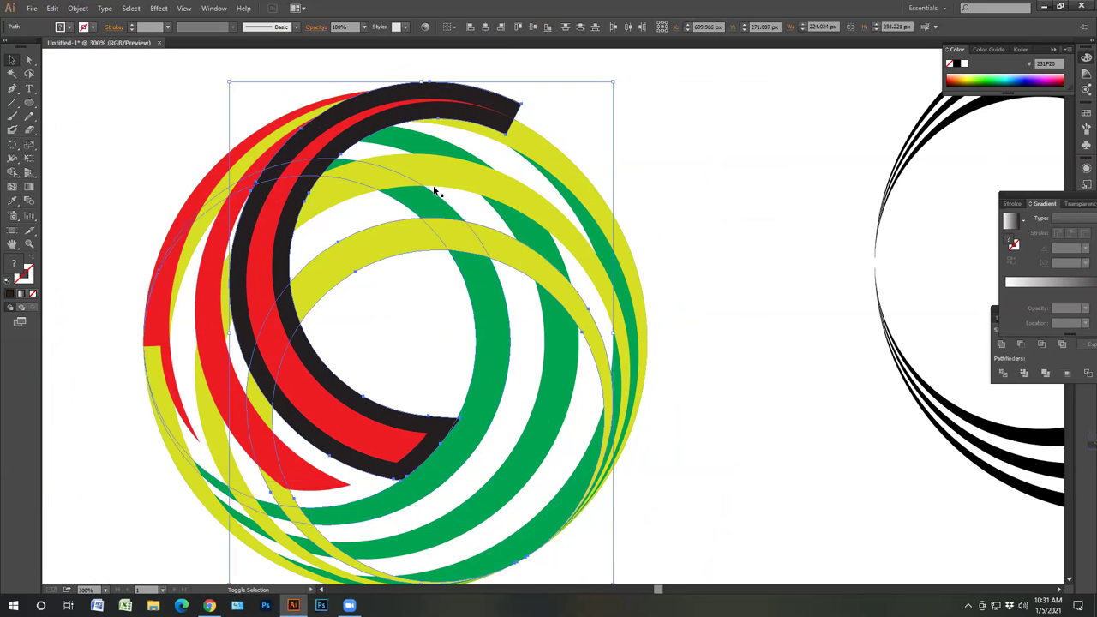
pyautogui.keyDown('shift'); pyautogui.click(465, 171); pyautogui.keyUp('shift')
pyautogui.keyDown('shift'); pyautogui.click(526, 141); pyautogui.keyUp('shift')
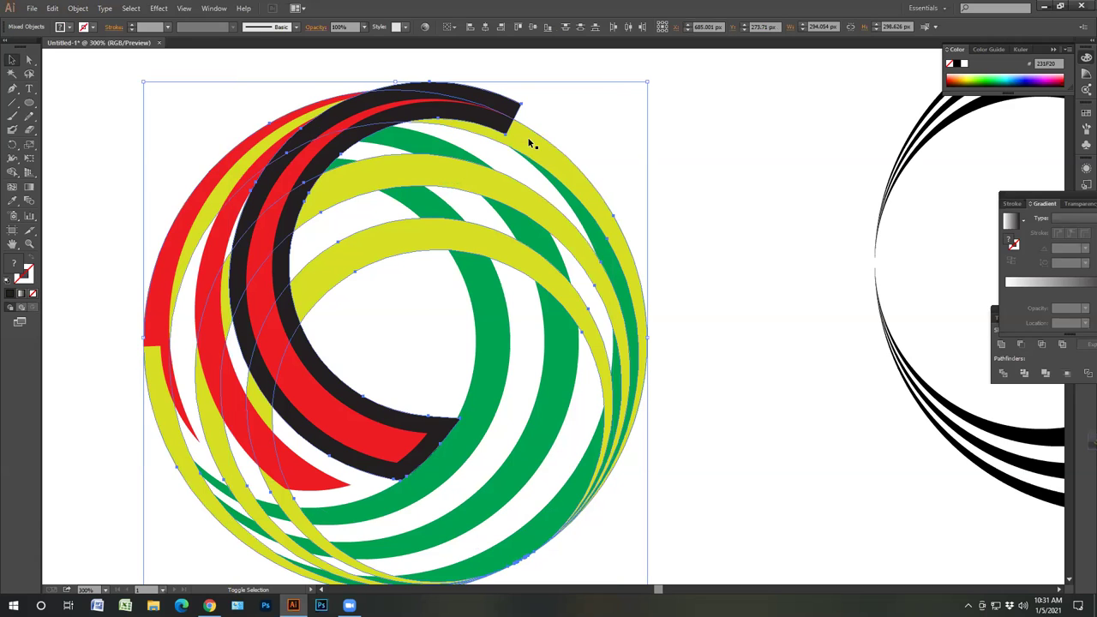
pyautogui.keyDown('shift'); pyautogui.click(504, 146); pyautogui.keyUp('shift')
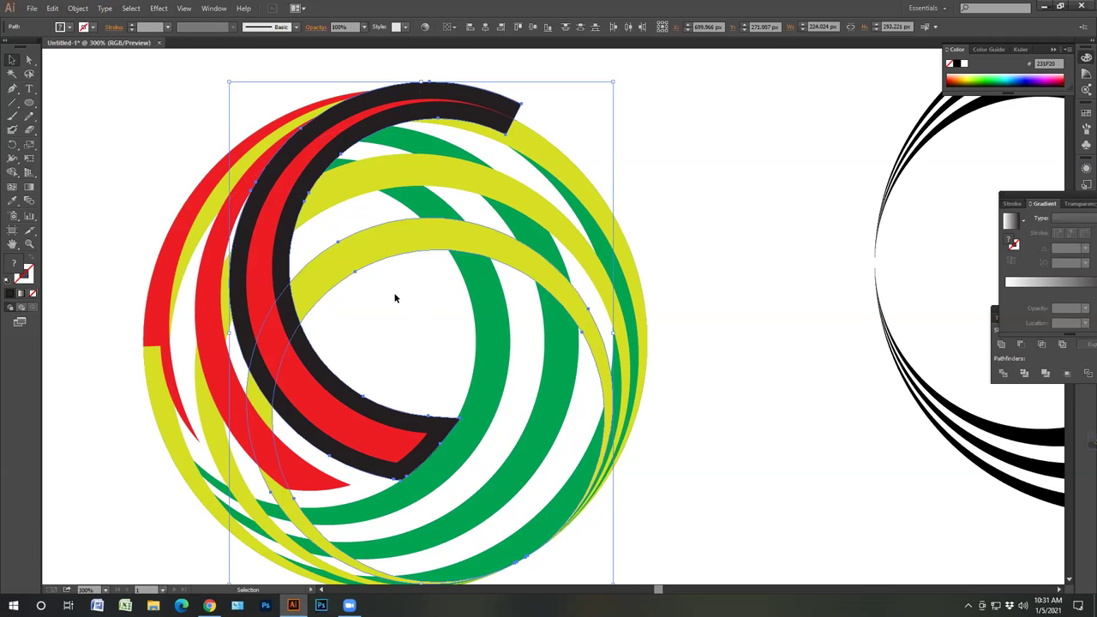
pyautogui.keyDown('shift'); pyautogui.click(522, 195); pyautogui.keyUp('shift')
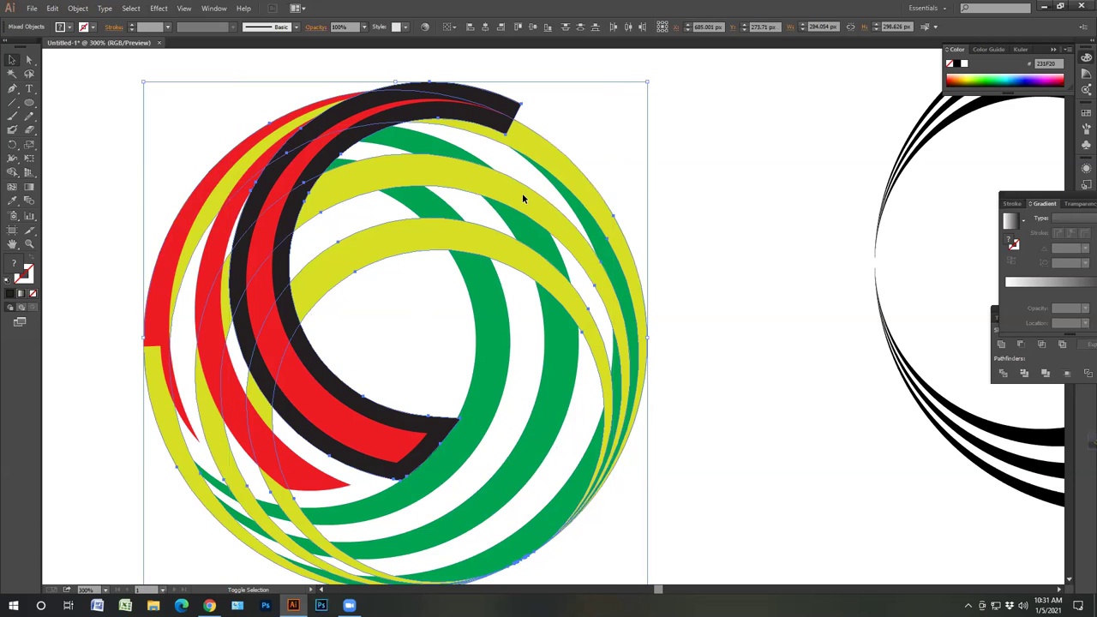
pyautogui.keyDown('shift'); pyautogui.click(567, 173); pyautogui.keyUp('shift')
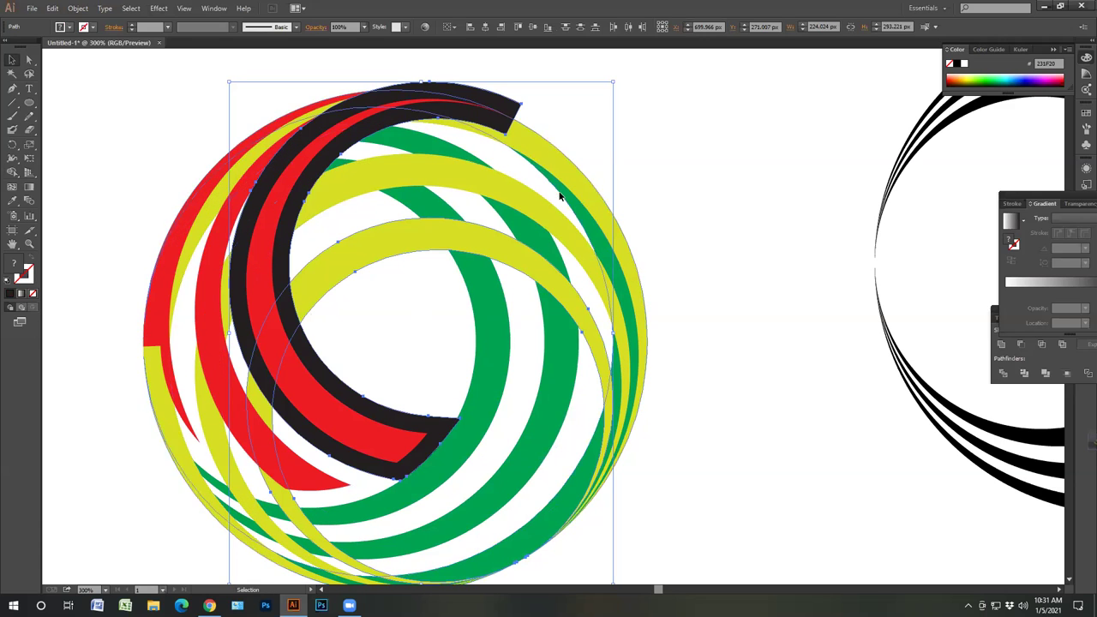
pyautogui.click(682, 134)
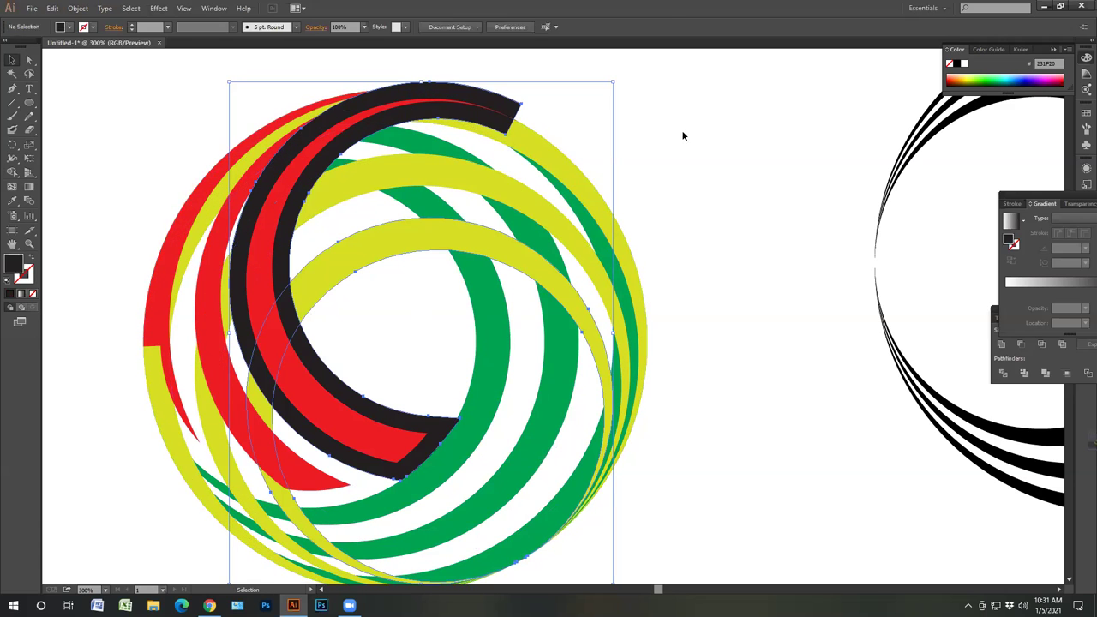
# - Delete the unfilled leftover circle paths lying over the upper-right part of the outermost yellow-green ring
pyautogui.click(542, 178)
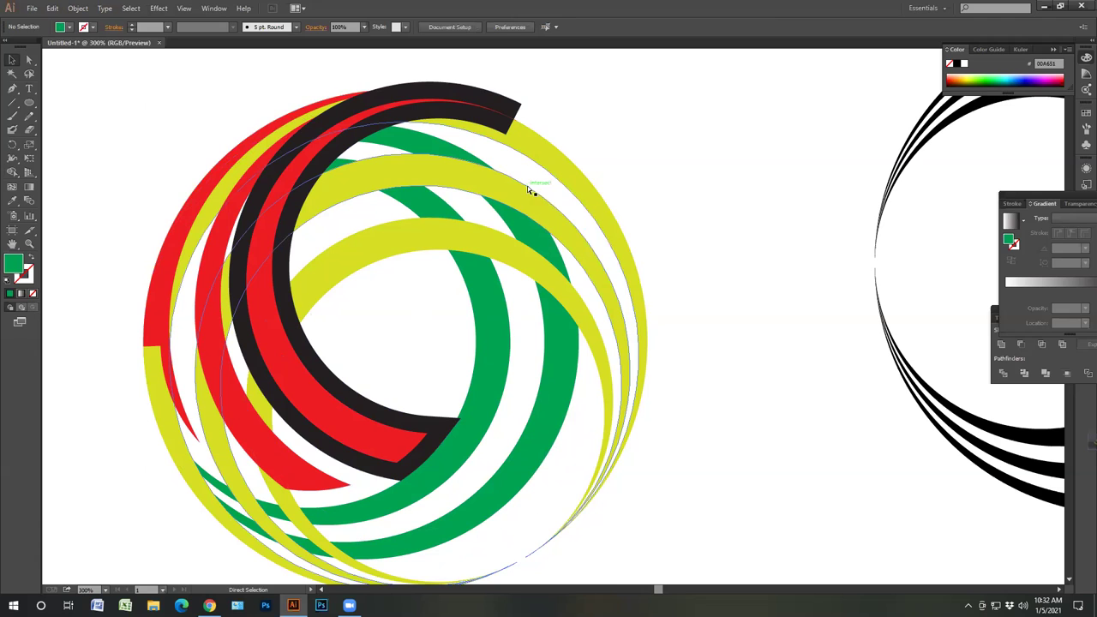
pyautogui.click(681, 229)
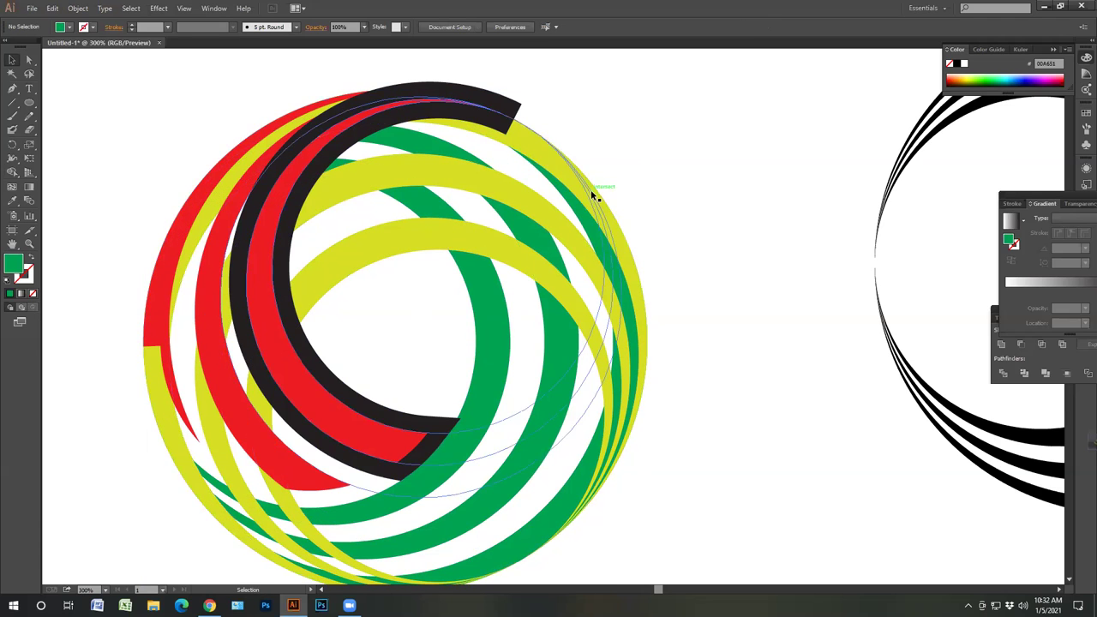
pyautogui.click(591, 195)
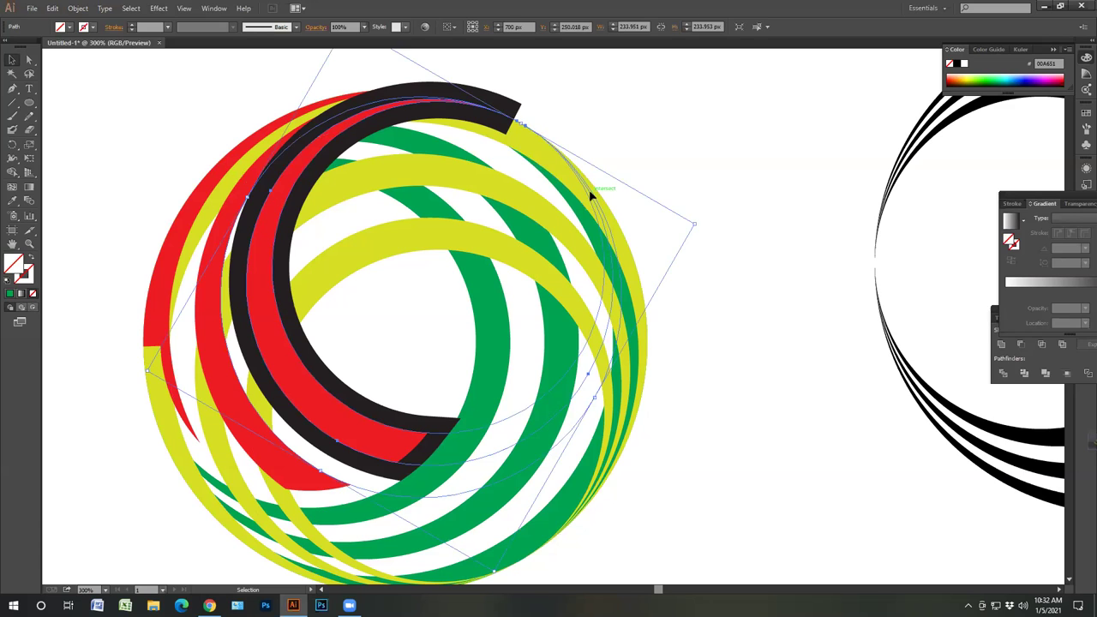
pyautogui.hotkey('ctrl', 'shift', 'a')
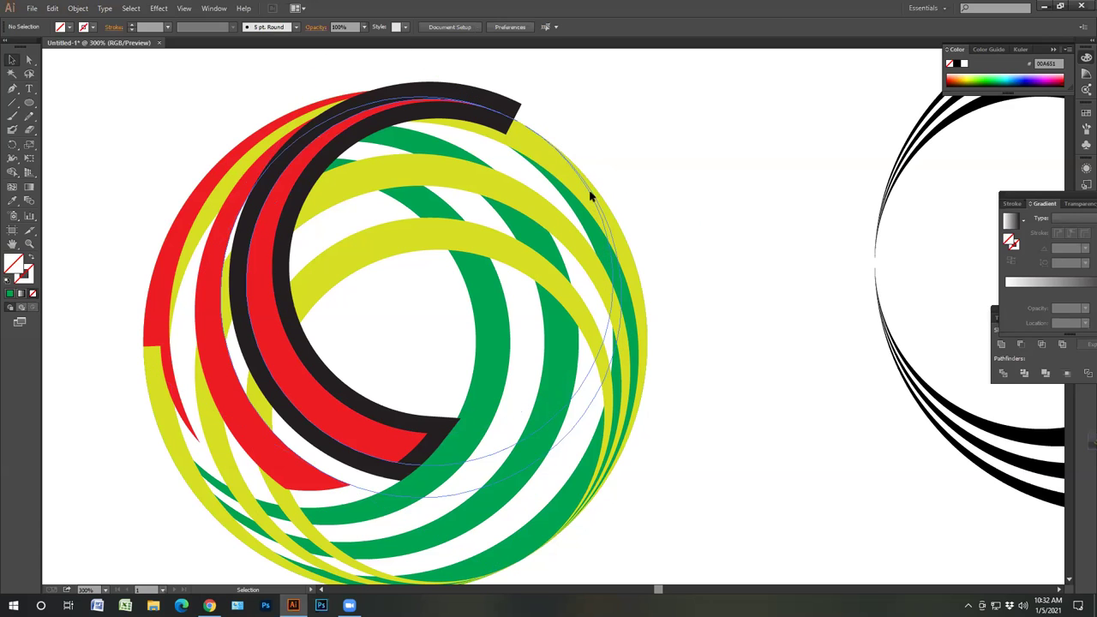
pyautogui.click(588, 189)
pyautogui.hotkey('ctrl', 'shift', 'a')
pyautogui.click(592, 196)
pyautogui.hotkey('ctrl', 'shift', 'a')
pyautogui.click(592, 196)
pyautogui.hotkey('ctrl', 'shift', 'a')
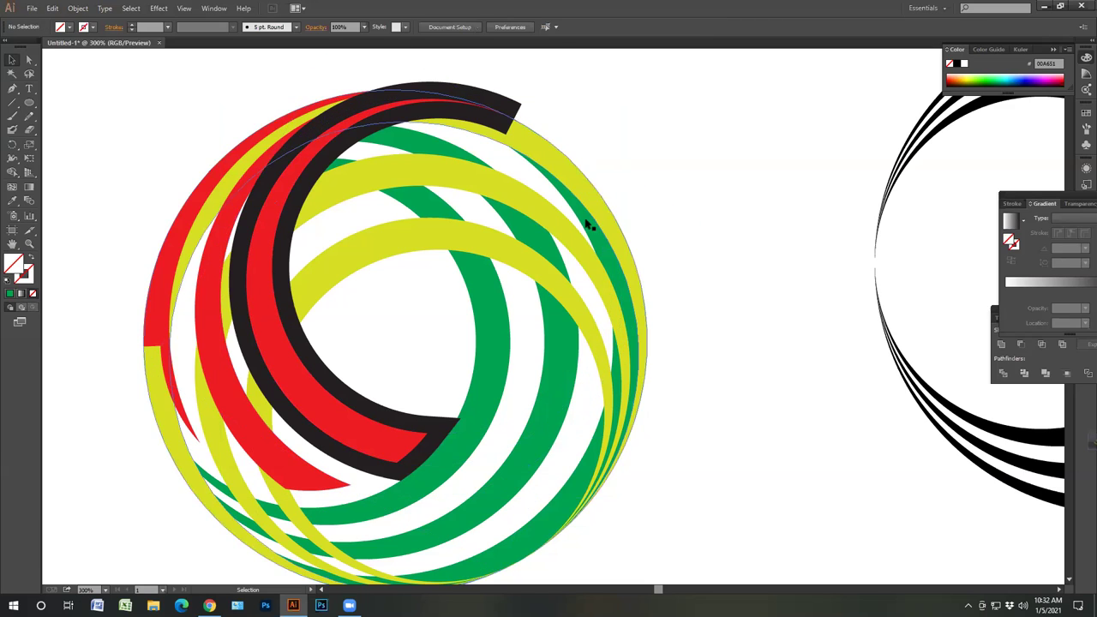
pyautogui.click(593, 206)
pyautogui.hotkey('ctrl', 'shift', 'a')
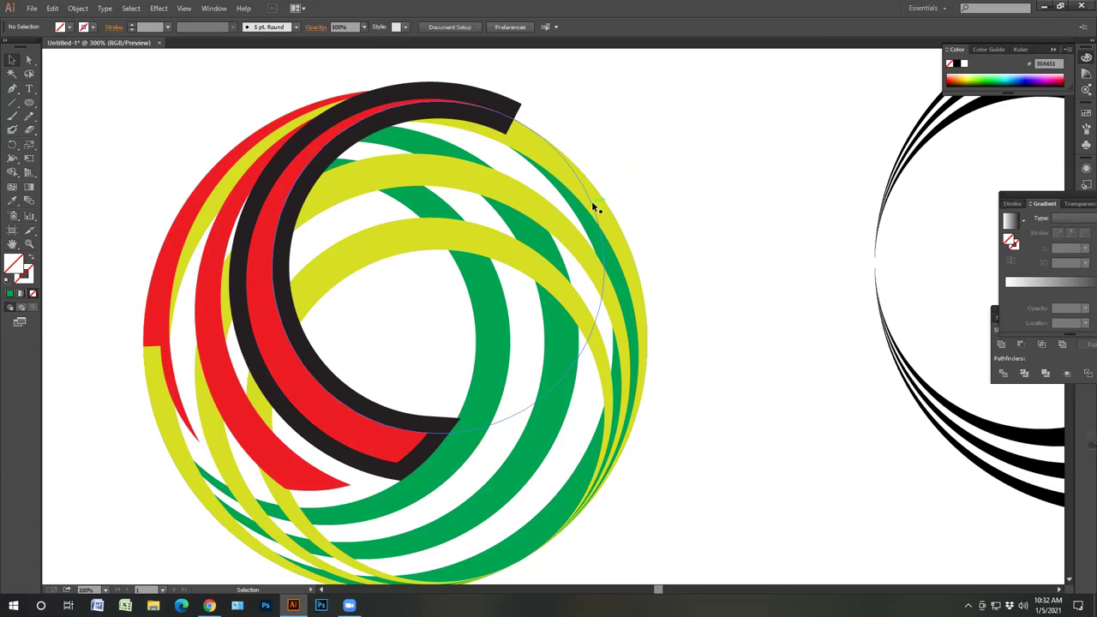
pyautogui.click(590, 202)
pyautogui.hotkey('ctrl', 'shift', 'a')
pyautogui.click(590, 202)
pyautogui.hotkey('ctrl', 'shift', 'a')
# - Try to select the outermost yellow-green ring together with the black offset band around the innermost red crescent
pyautogui.click(597, 220)
pyautogui.keyDown('shift'); pyautogui.click(597, 220); pyautogui.keyUp('shift')
pyautogui.click(598, 220)
pyautogui.keyDown('shift'); pyautogui.click(597, 220); pyautogui.keyUp('shift')
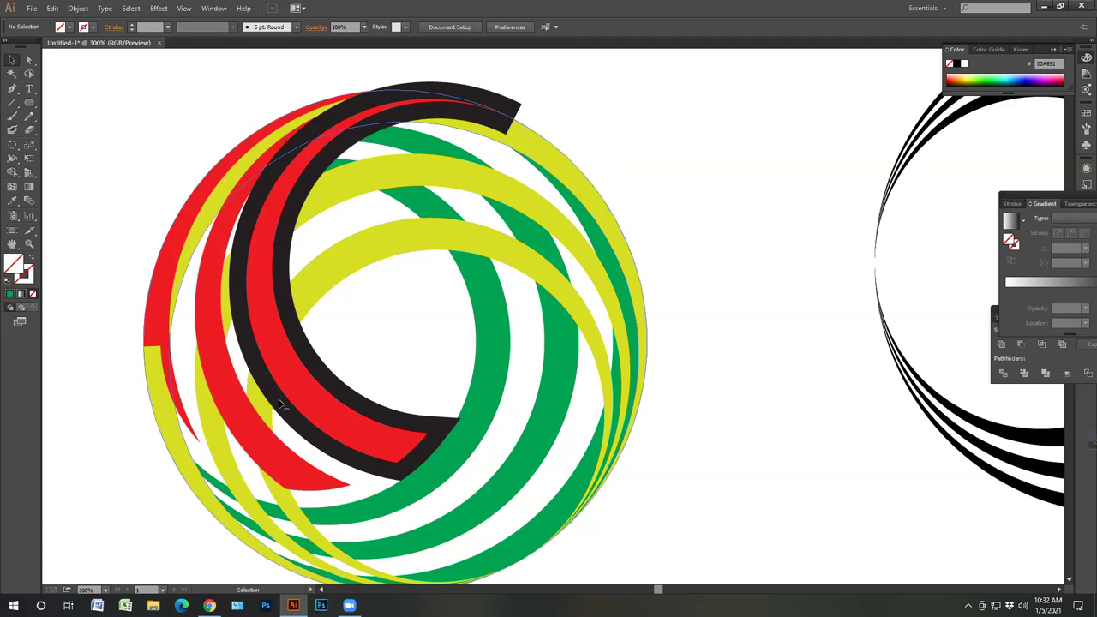
pyautogui.keyDown('shift'); pyautogui.click(284, 432); pyautogui.keyUp('shift')
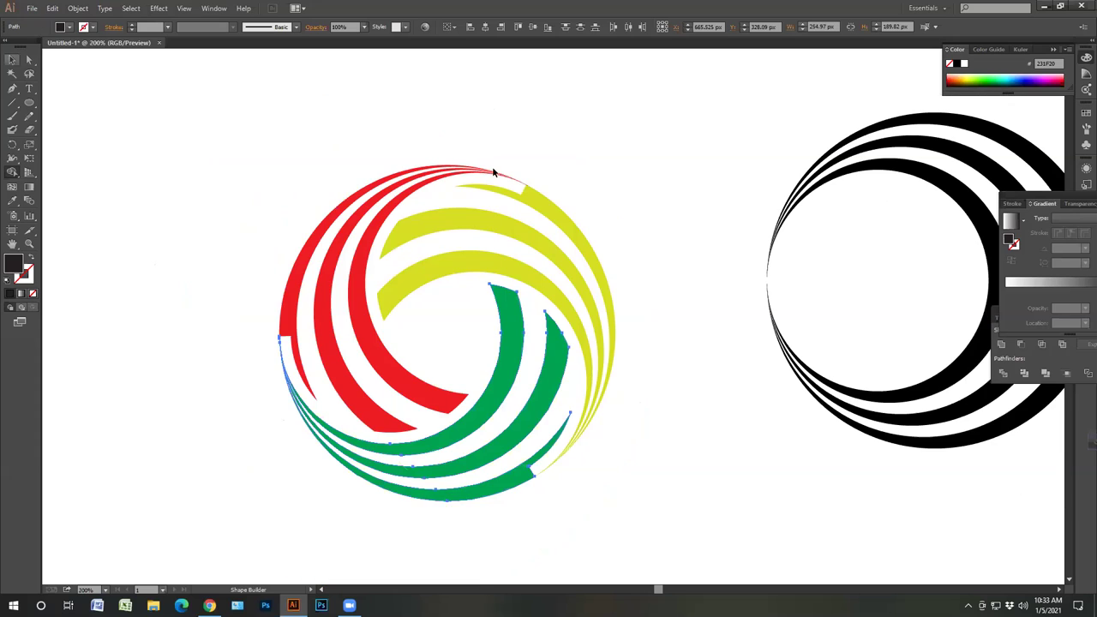
# - Select the whole red, yellow-green and green logo to examine it for invisible leftover paths, and clear the selection
pyautogui.press('v')
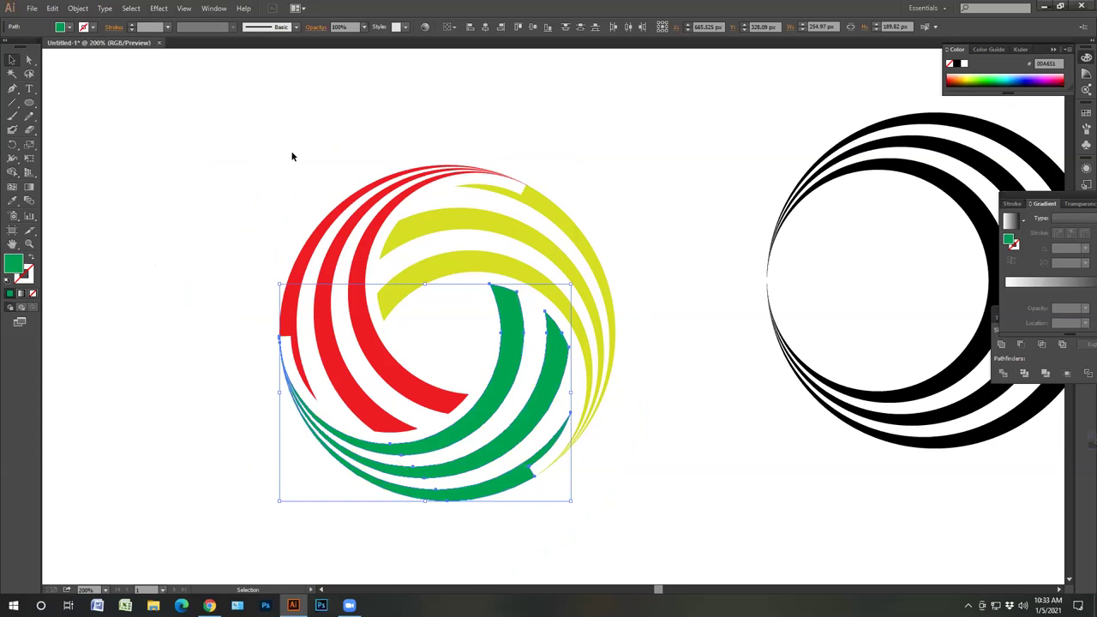
pyautogui.click(294, 154)
pyautogui.hotkey('ctrl', '-')
pyautogui.click(502, 237)
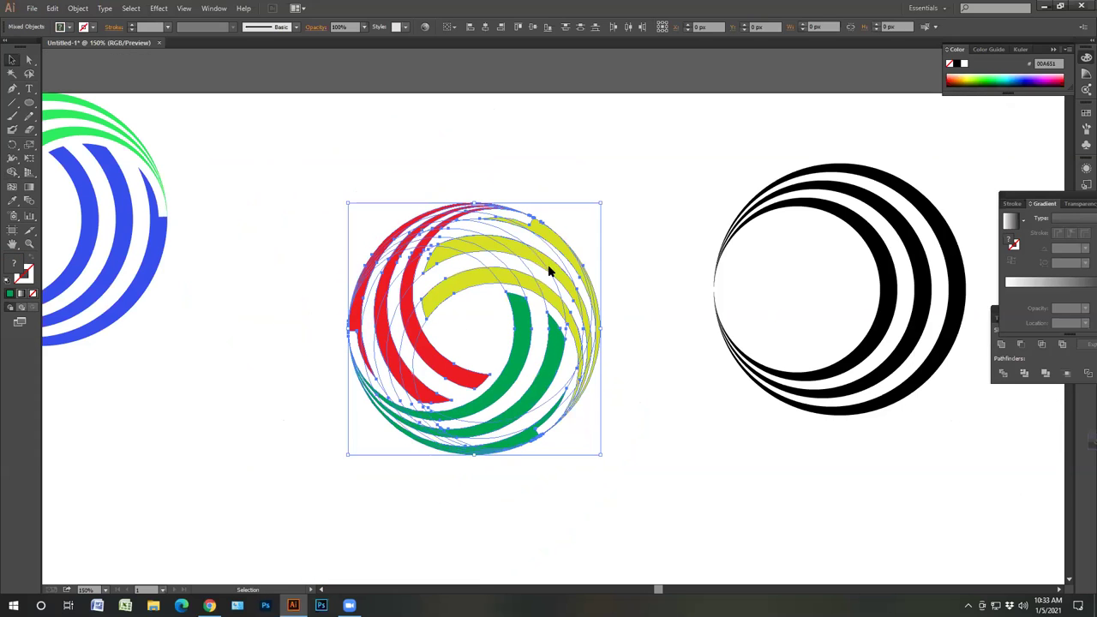
pyautogui.rightClick(499, 234)
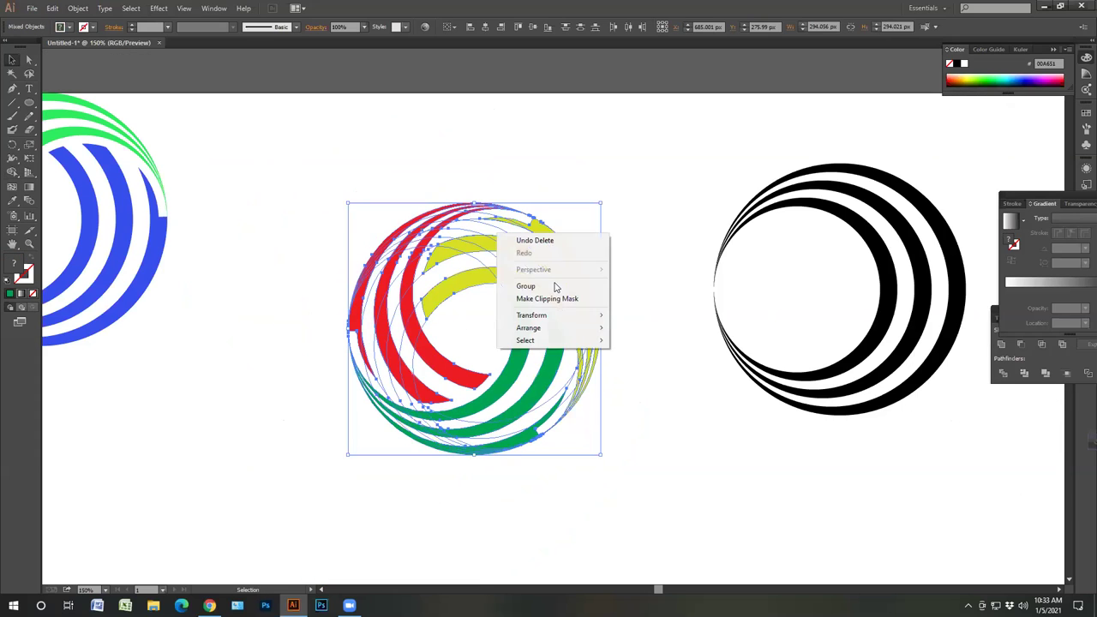
pyautogui.click(602, 214)
# - Draw a short diagonal line without fill or stroke beside the logo, and use it with the Magic Wand to remove the unfilled leftover paths
pyautogui.click(12, 102)
pyautogui.moveTo(564, 193); pyautogui.dragTo(619, 241)
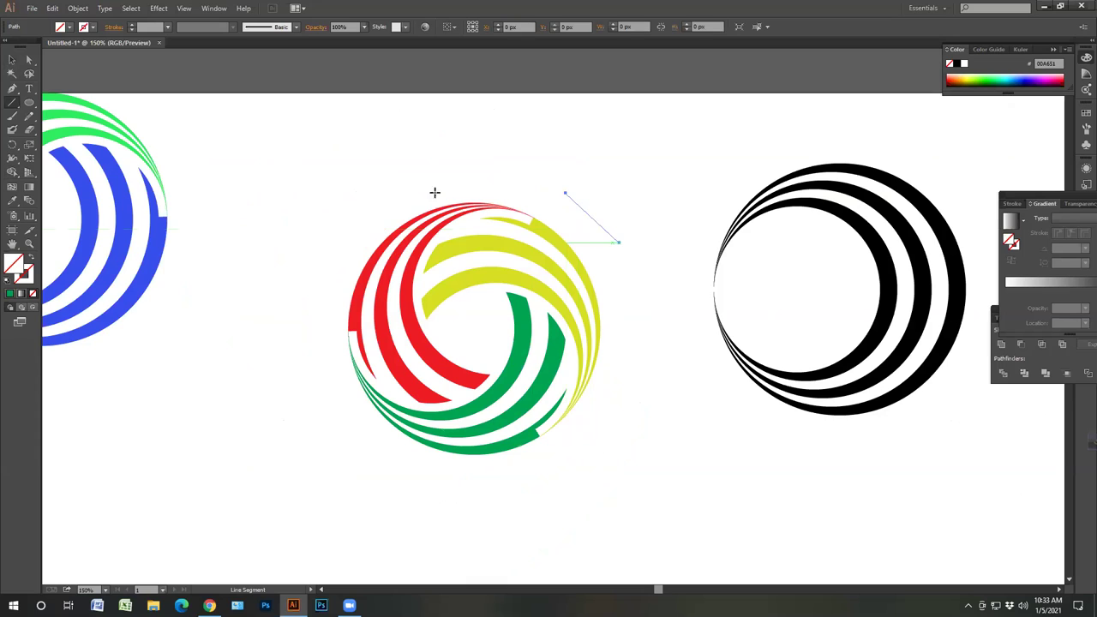
pyautogui.click(12, 60)
pyautogui.moveTo(330, 151); pyautogui.dragTo(630, 432)
pyautogui.click(12, 74)
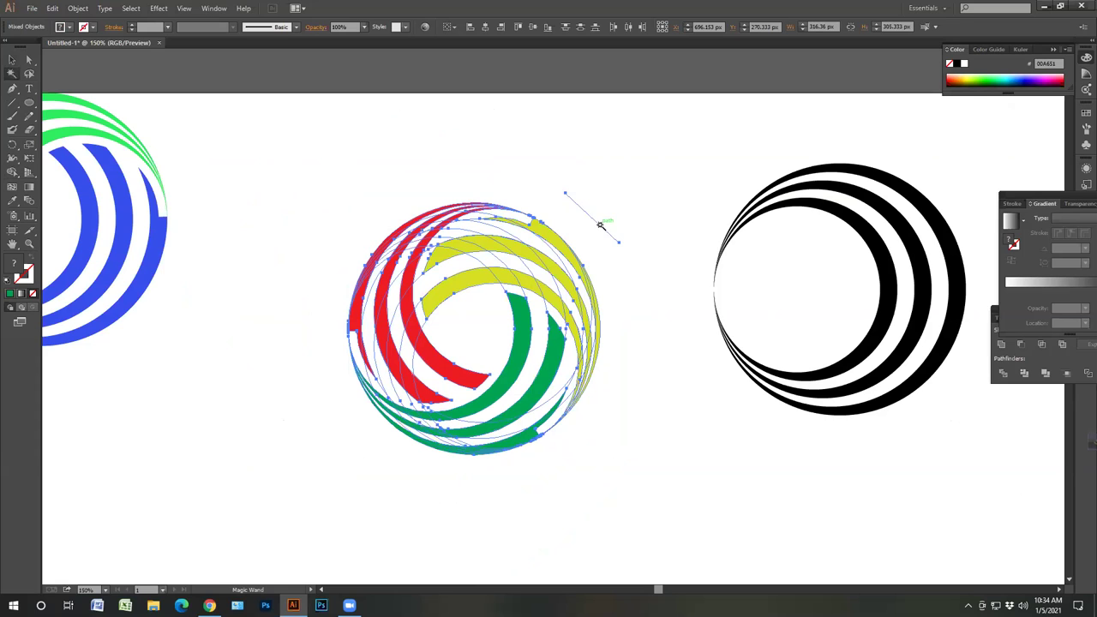
pyautogui.hotkey('ctrl', 'shift', 'a')
# - Select the whole three-colour logo and delete it together with the black crescent rings beside it
pyautogui.click(12, 60)
pyautogui.moveTo(323, 157); pyautogui.dragTo(595, 471)
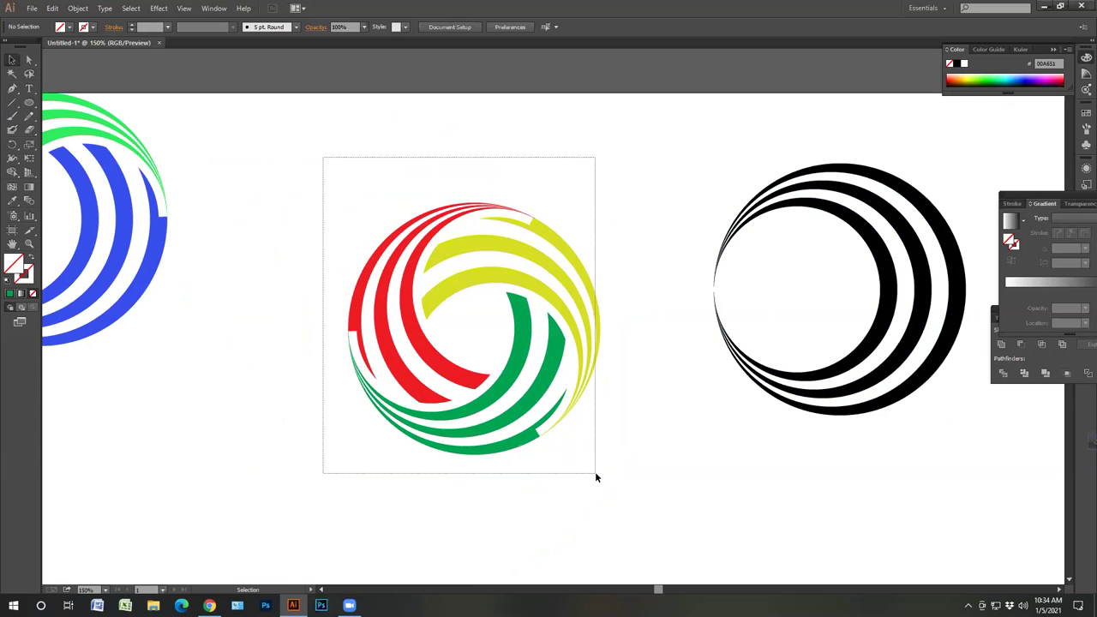
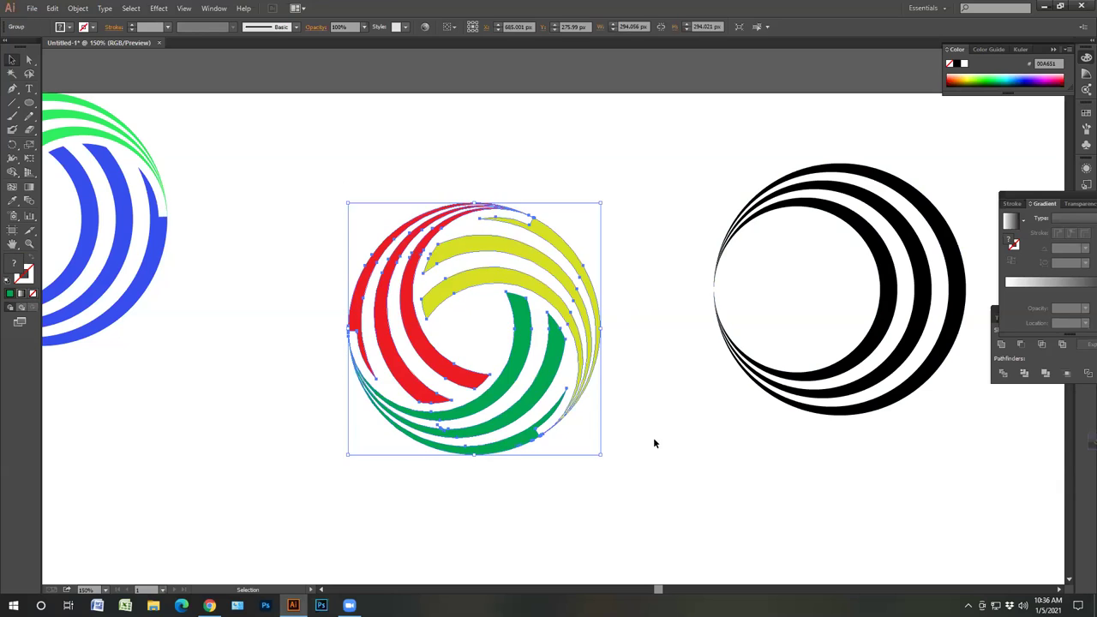
pyautogui.press('Delete')
pyautogui.moveTo(737, 146); pyautogui.dragTo(930, 388)
pyautogui.press('Delete')
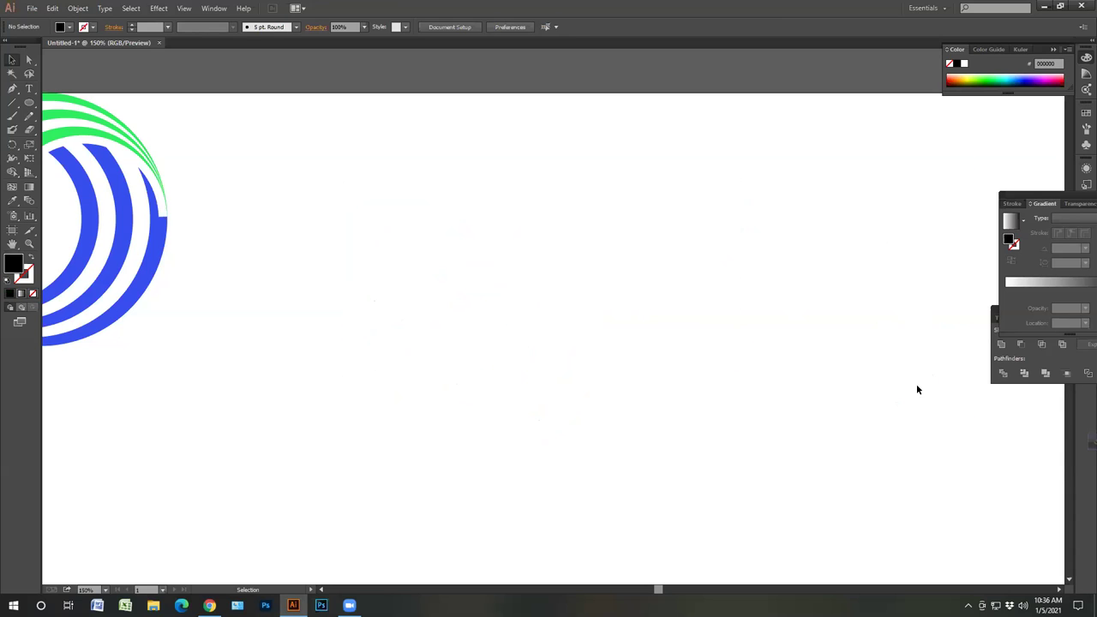
# - Draw a circle about 235 px in diameter on the empty artboard, and give it a black 1 pt outline with no fill
pyautogui.click(29, 102)
pyautogui.moveTo(533, 281); pyautogui.dragTo(640, 376)
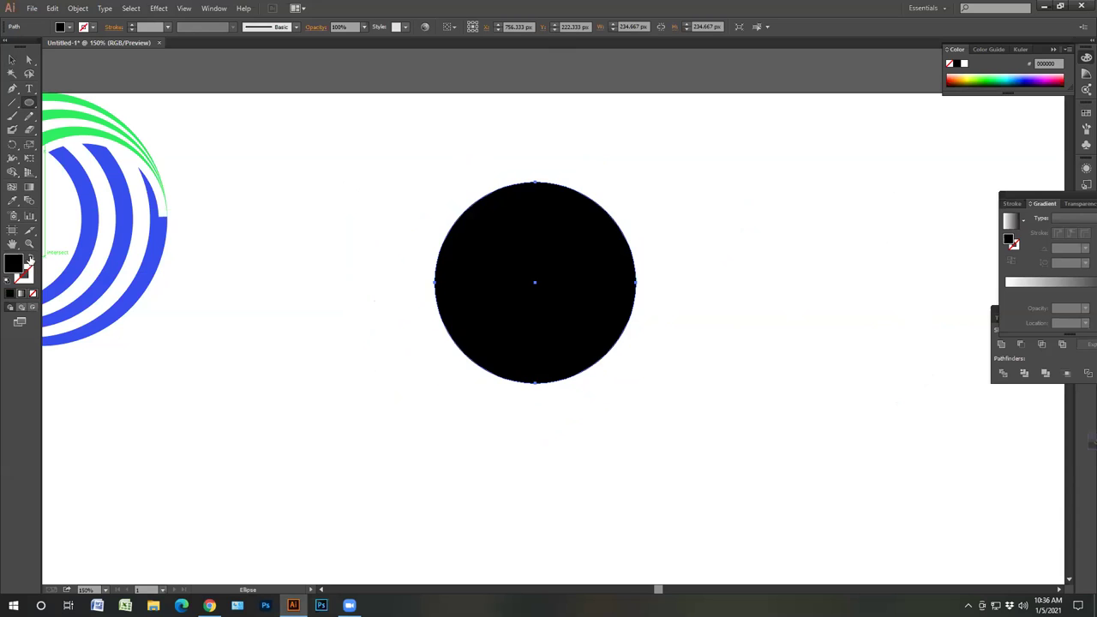
pyautogui.click(30, 259)
pyautogui.click(12, 60)
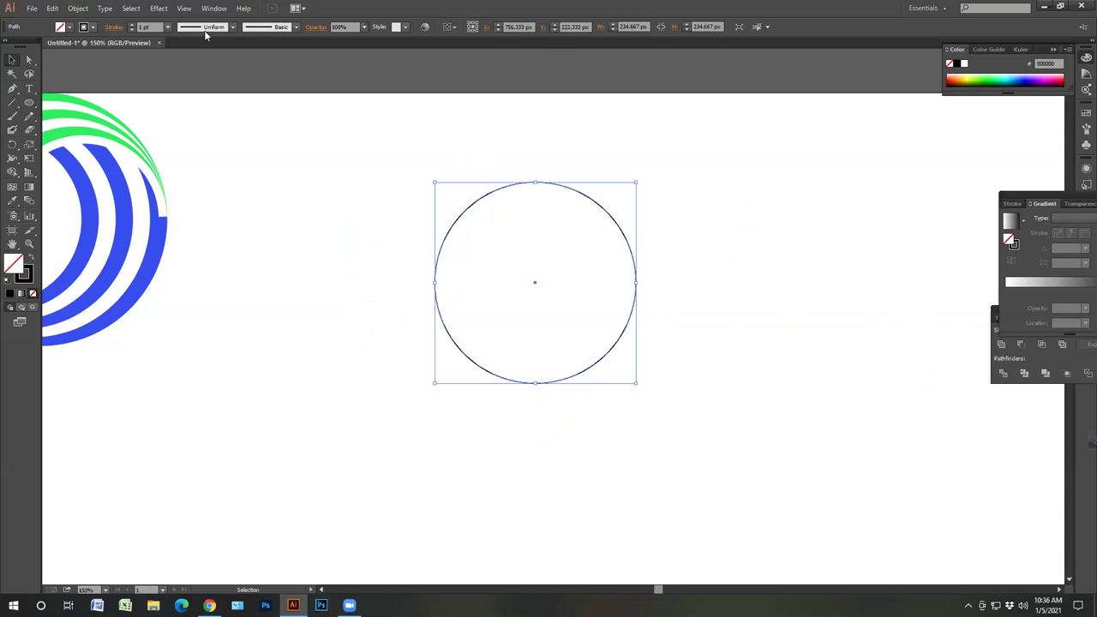
# - Start recording a new action named Action 6 in the Default Actions set
pyautogui.click(214, 9)
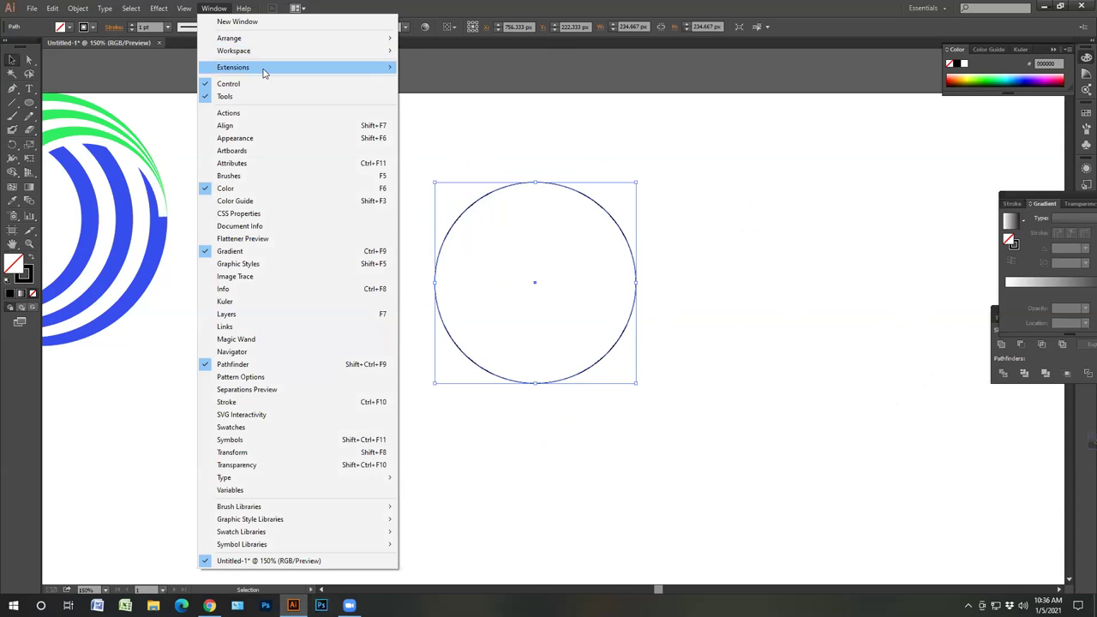
pyautogui.click(284, 113)
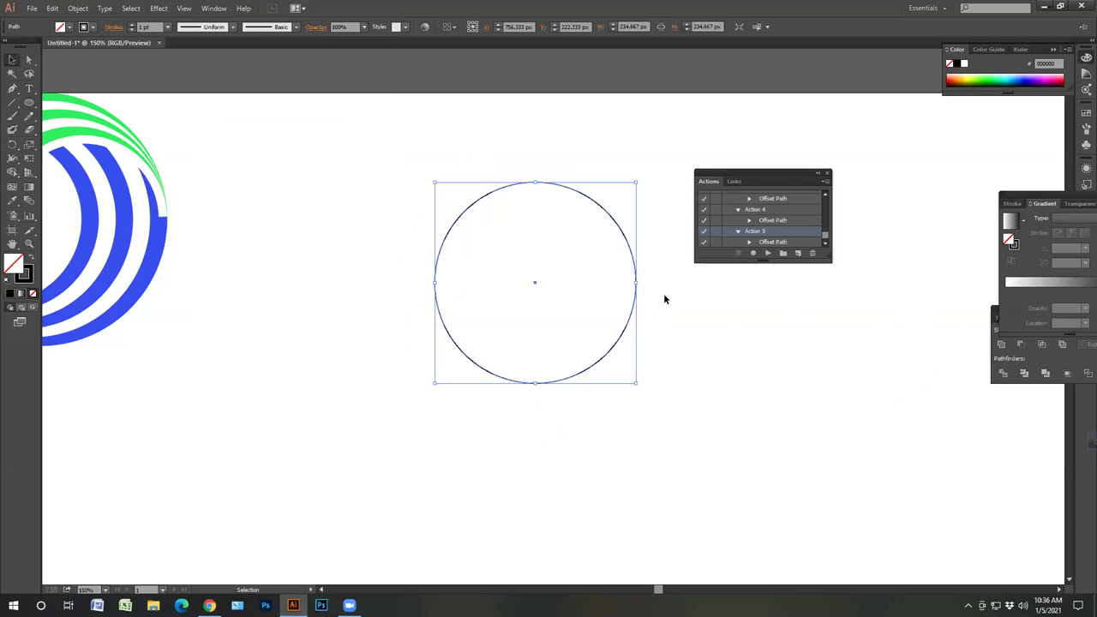
pyautogui.click(797, 253)
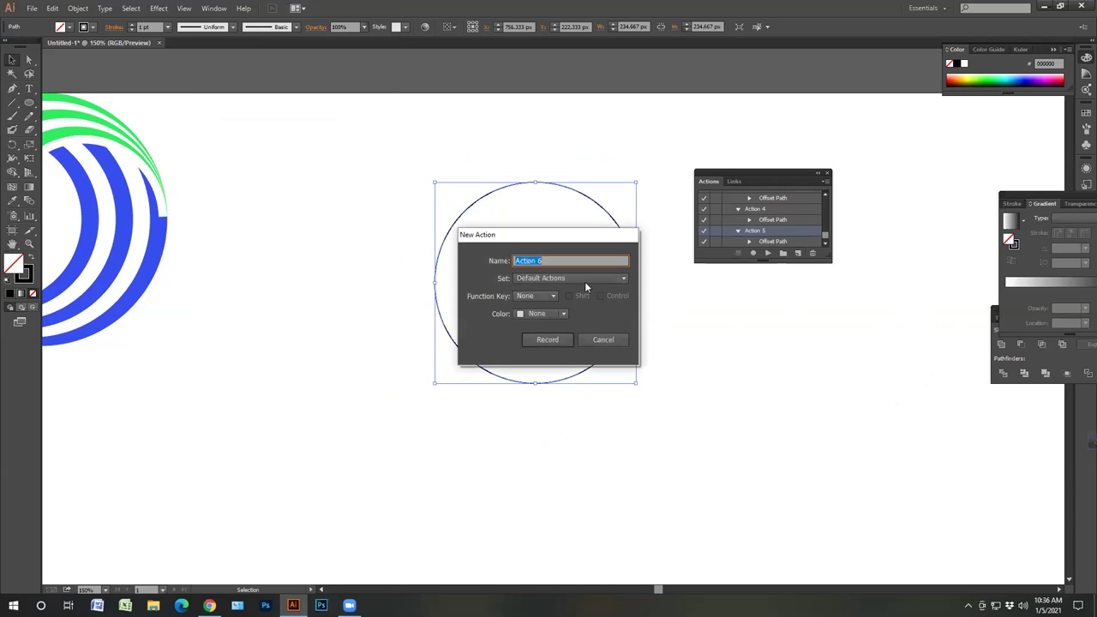
pyautogui.click(544, 340)
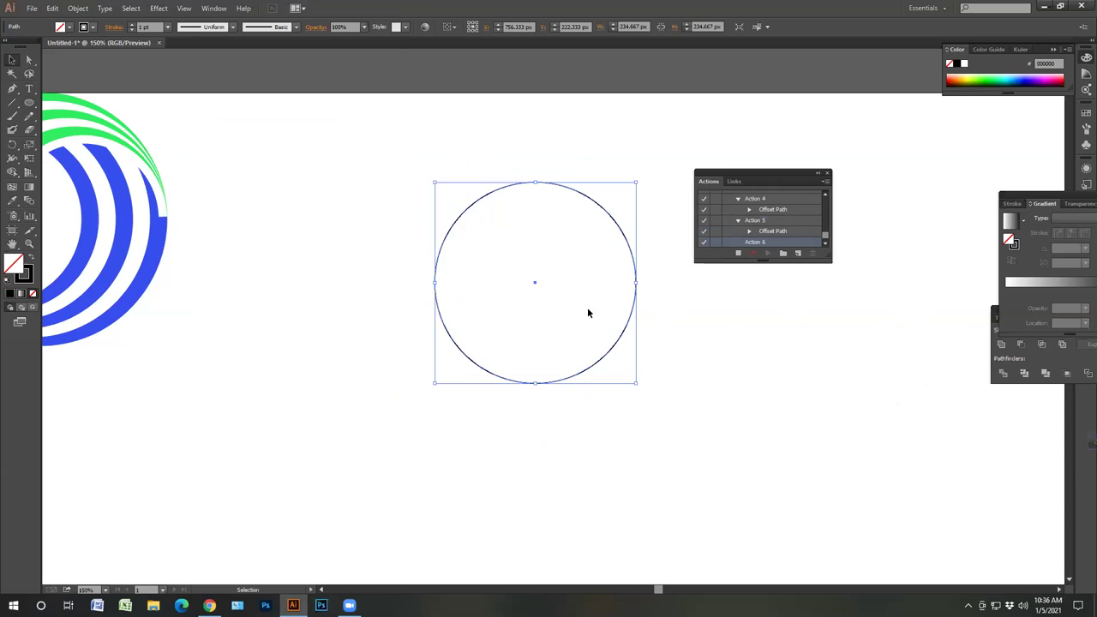
# - Offset the circle's path by -10 px with mitre joins and a mitre limit of 7, and stop recording the action
pyautogui.click(78, 8)
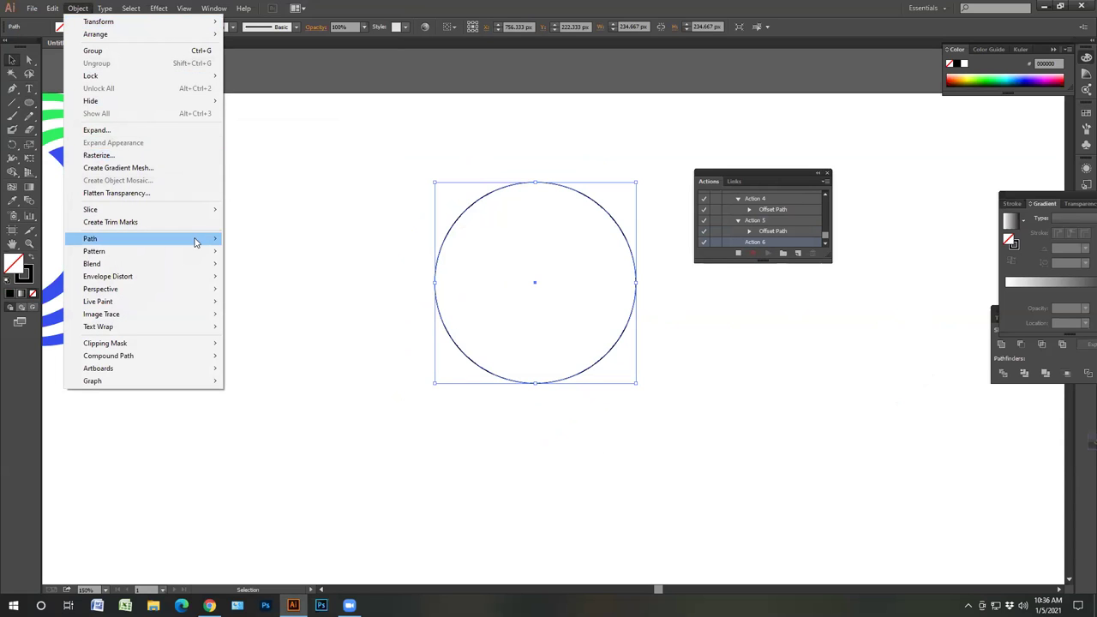
pyautogui.moveTo(199, 240)
pyautogui.click(279, 280)
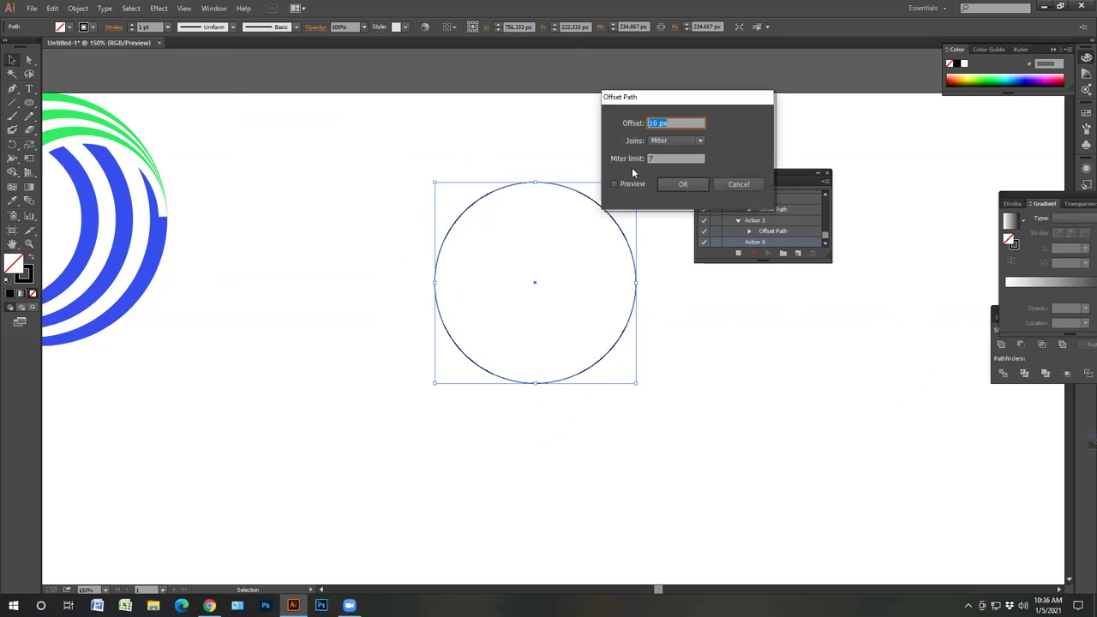
pyautogui.click(651, 123)
pyautogui.write('-')
pyautogui.click(631, 183)
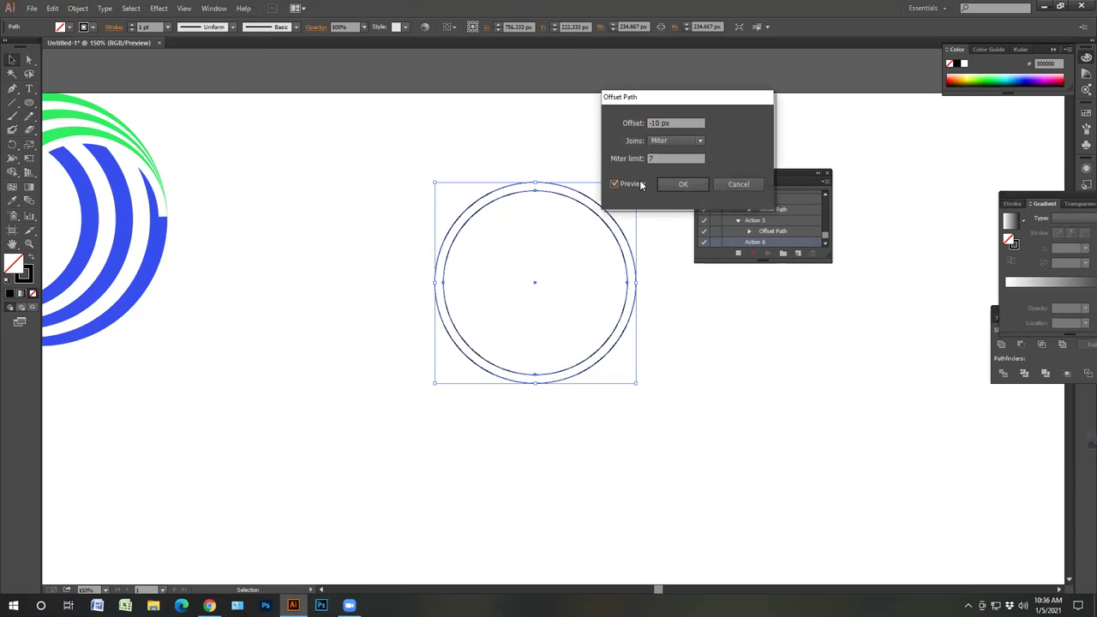
pyautogui.click(682, 184)
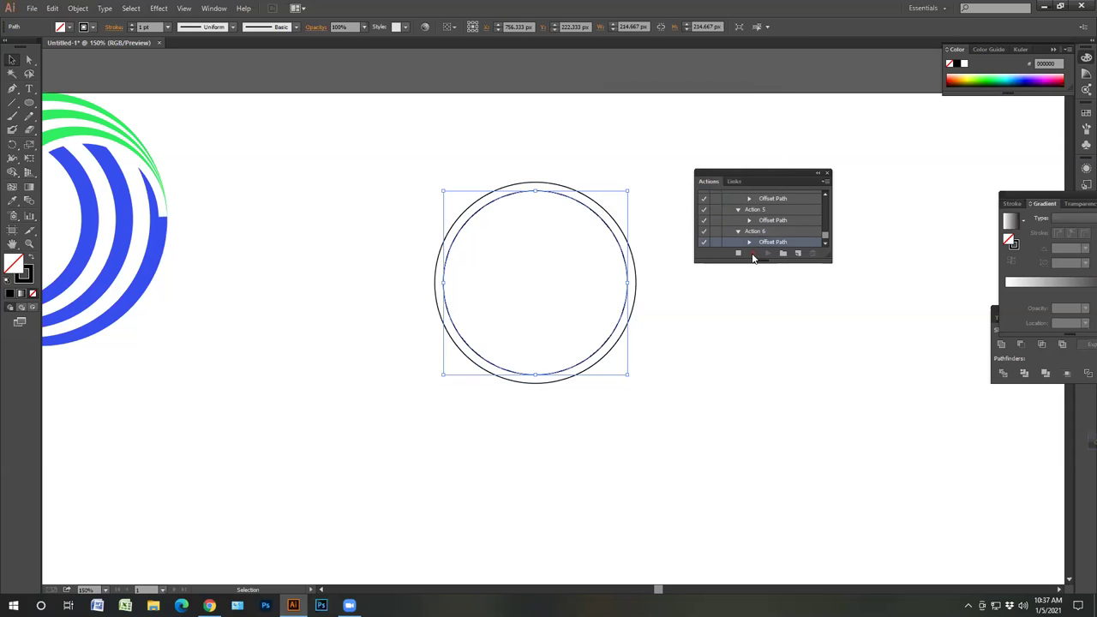
pyautogui.click(738, 253)
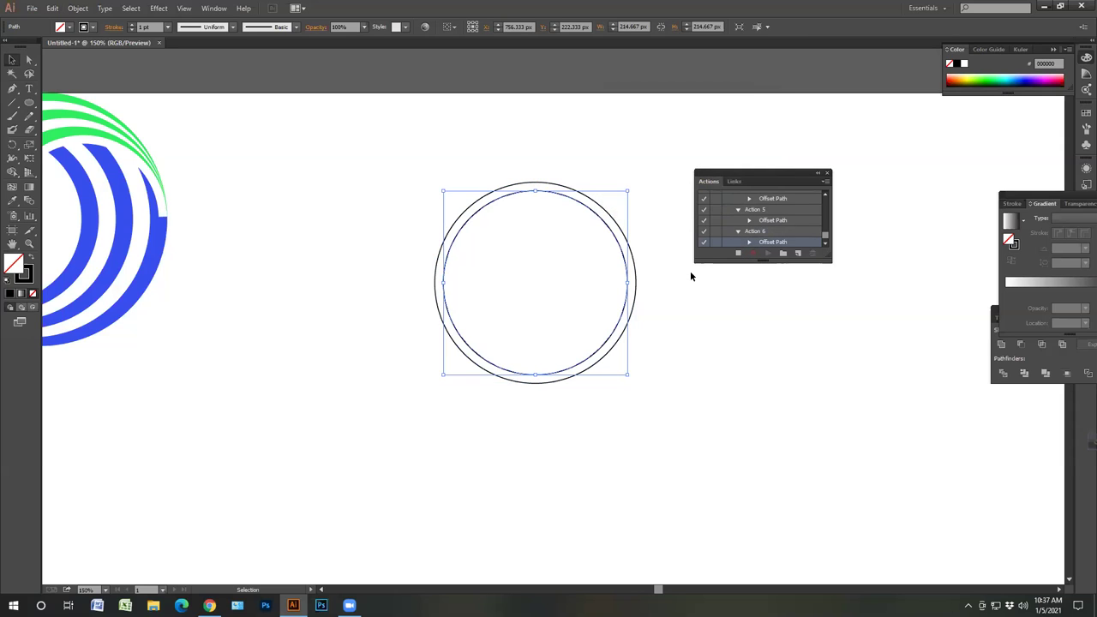
# - Play the recorded offset action six times to add six more concentric inner circles, and close the actions list
pyautogui.click(769, 253)
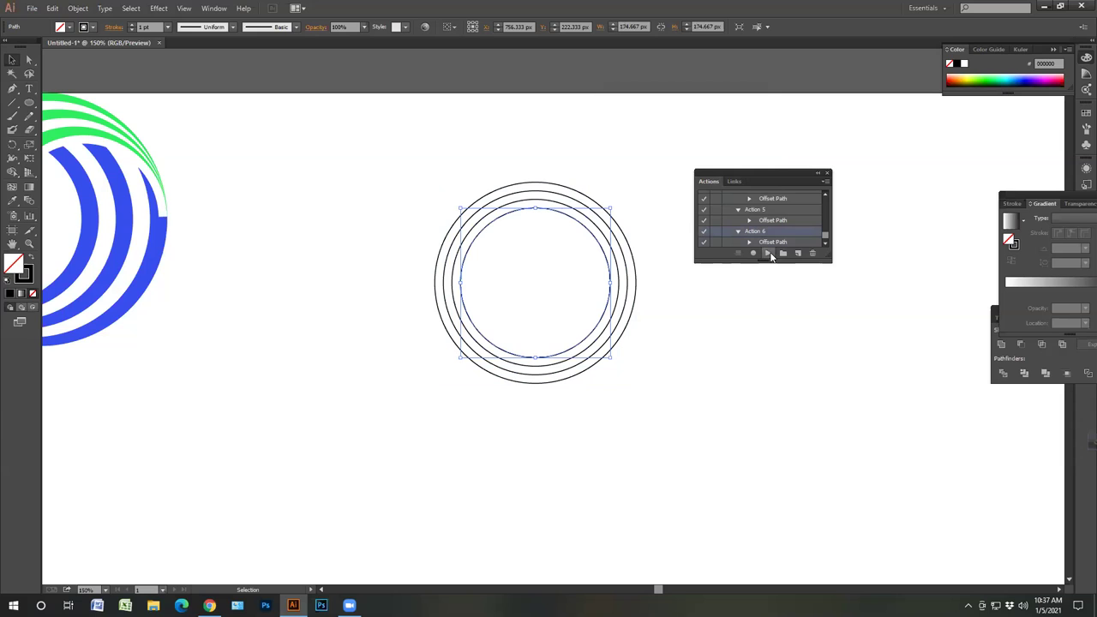
pyautogui.doubleClick(768, 254)
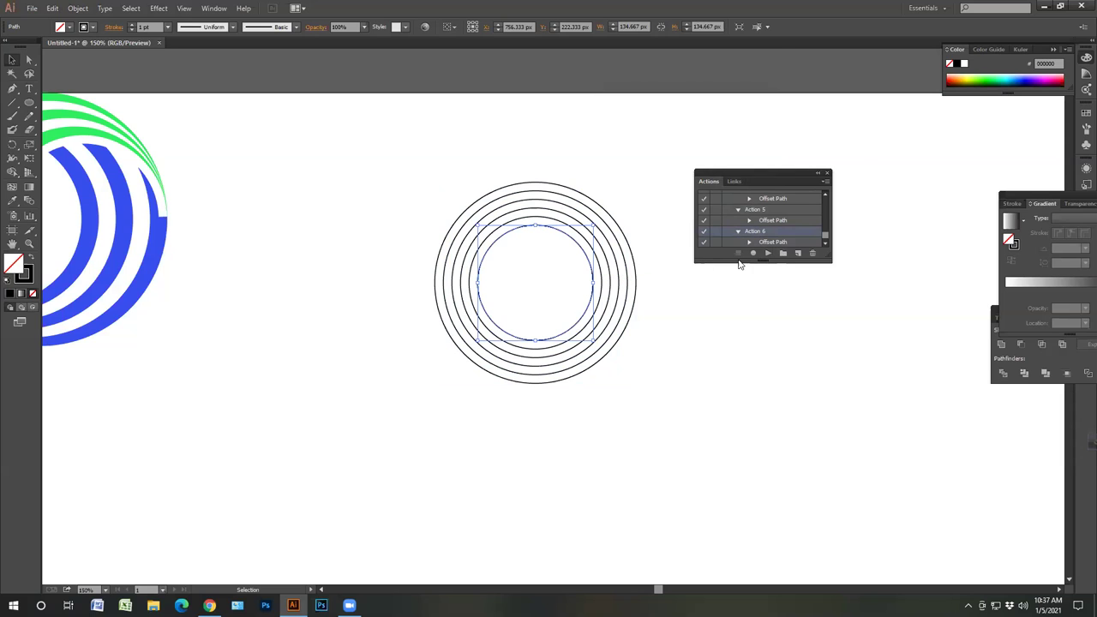
pyautogui.click(767, 254)
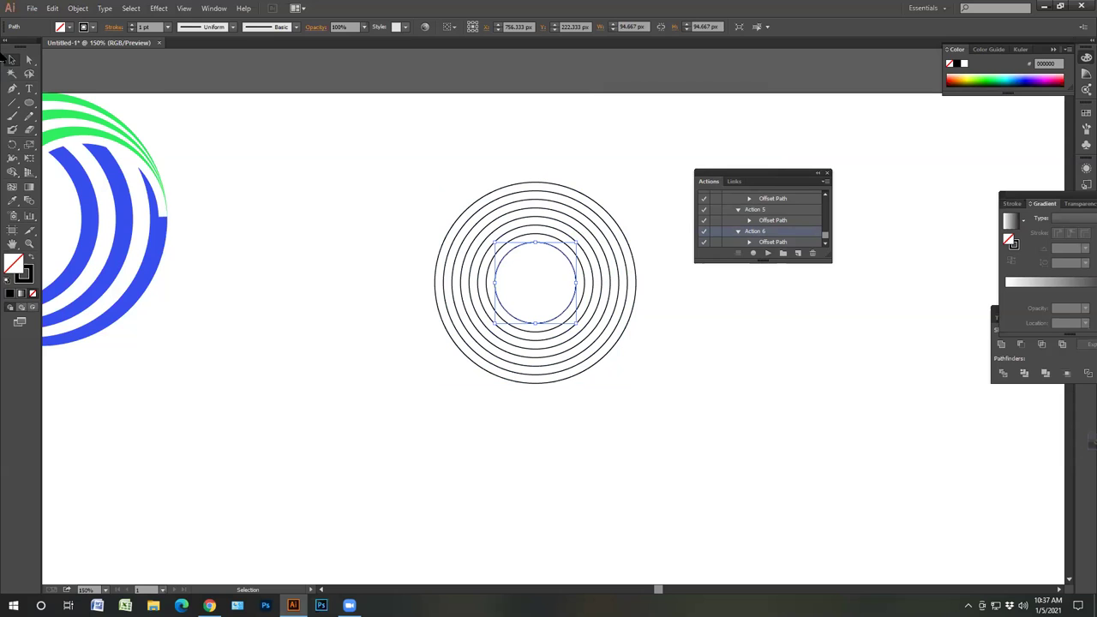
pyautogui.click(827, 174)
# - Align all the concentric circles to their left edges, and clear the selection
pyautogui.click(681, 253)
pyautogui.moveTo(412, 182); pyautogui.dragTo(492, 283)
pyautogui.click(471, 27)
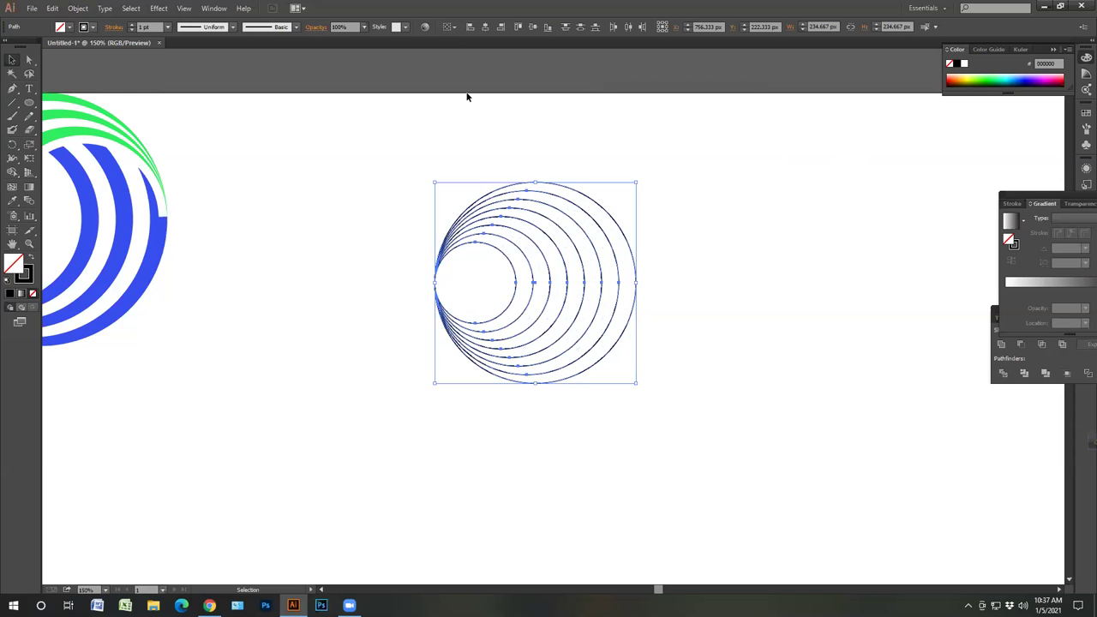
pyautogui.click(446, 160)
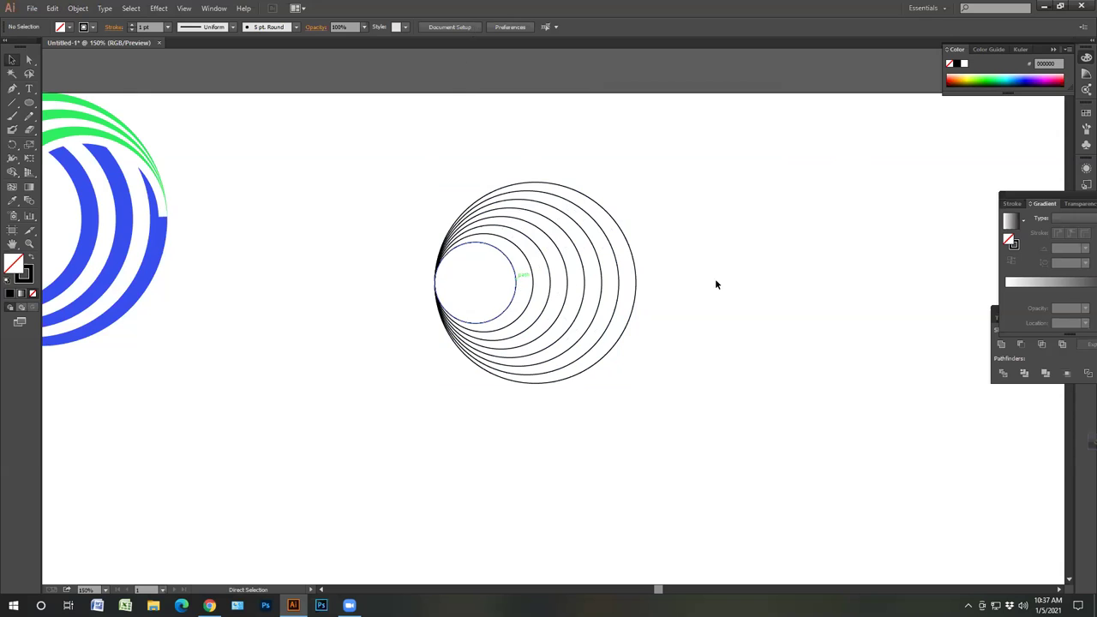
# - Fill alternate crescents between the left-aligned circles with black and no stroke using Shape Builder, starting from the outermost, and clear the selection
pyautogui.hotkey('ctrl', '+')
pyautogui.hotkey('ctrl', '+')
pyautogui.hotkey('ctrl', '+')
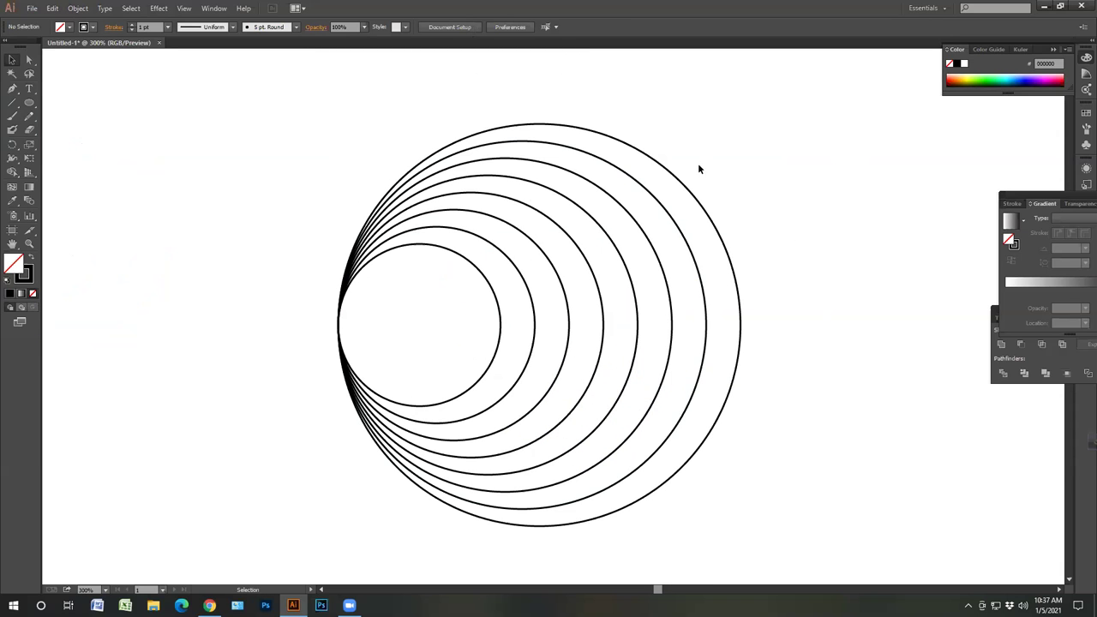
pyautogui.moveTo(573, 106); pyautogui.dragTo(473, 353)
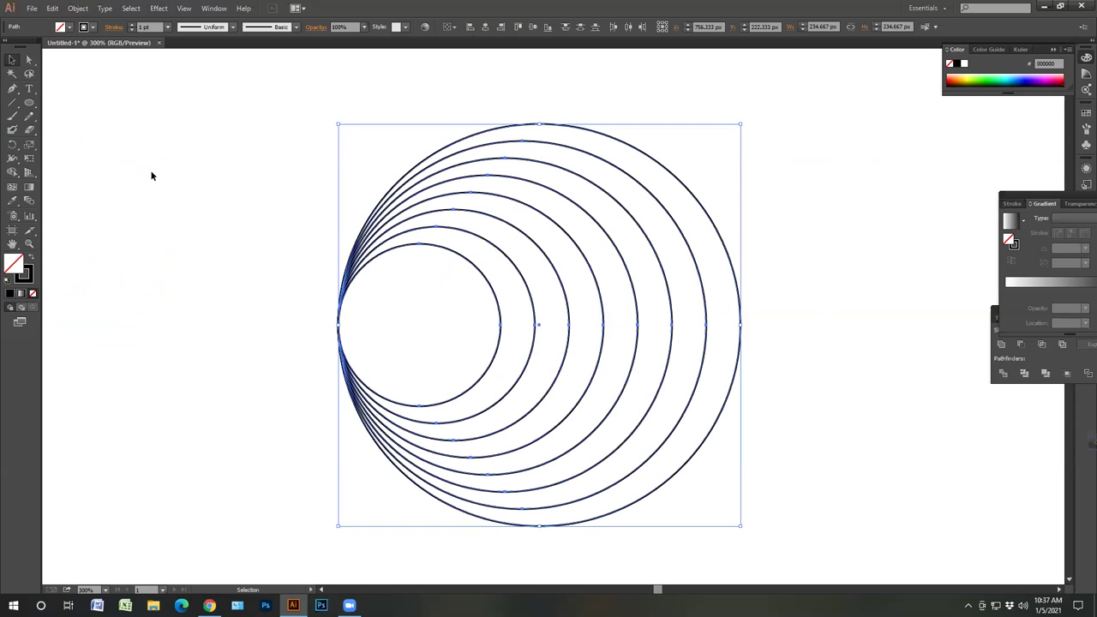
pyautogui.click(12, 172)
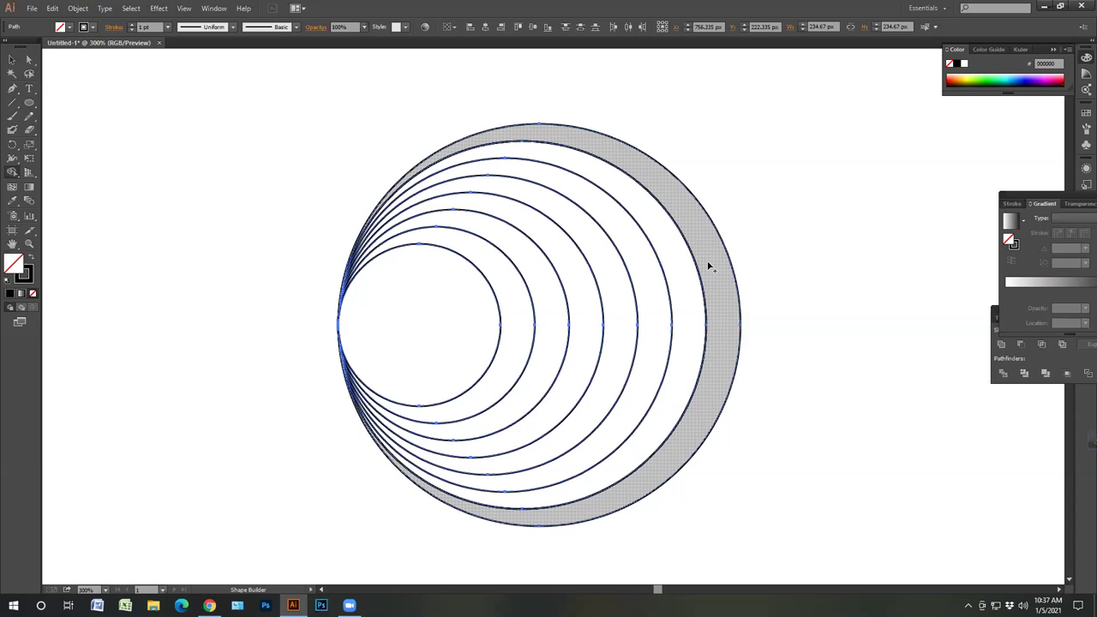
pyautogui.click(30, 257)
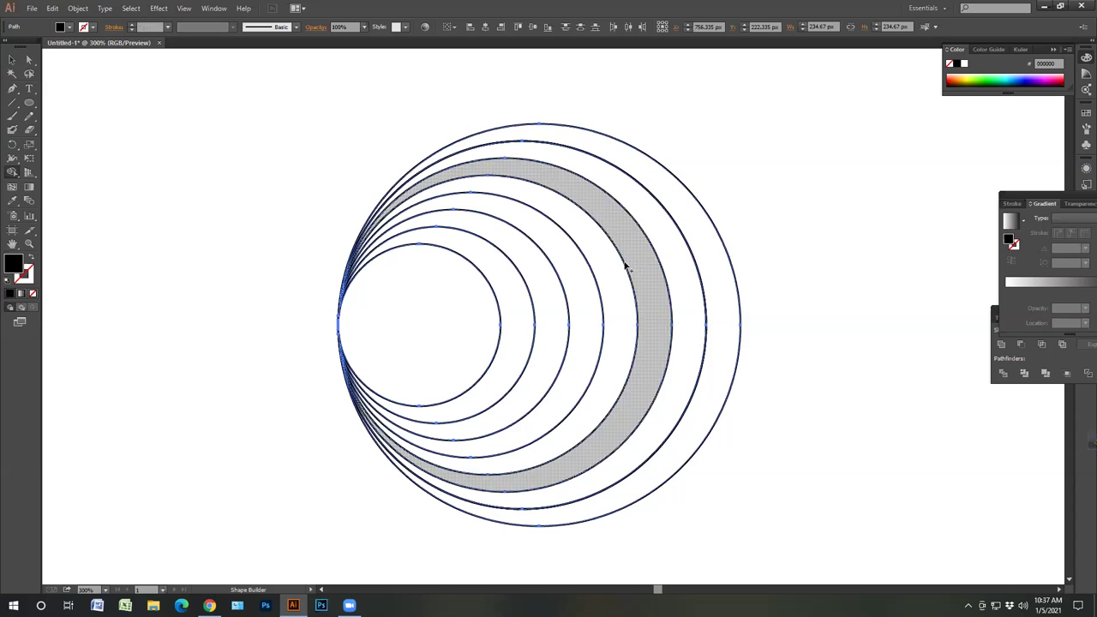
pyautogui.click(698, 250)
pyautogui.click(648, 277)
pyautogui.click(581, 285)
pyautogui.click(508, 290)
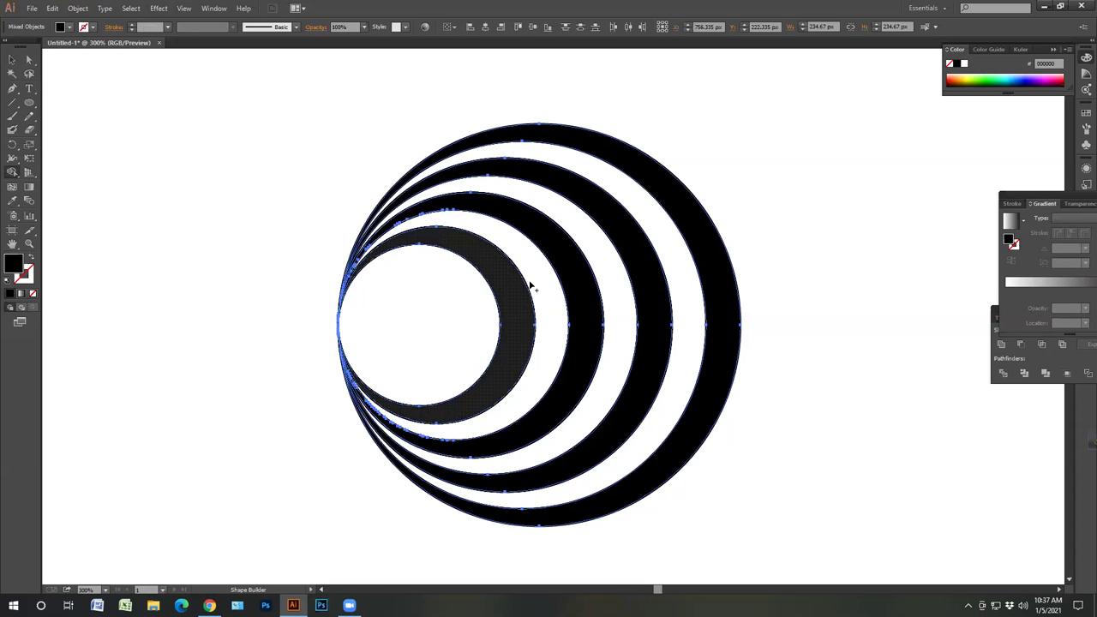
pyautogui.click(12, 59)
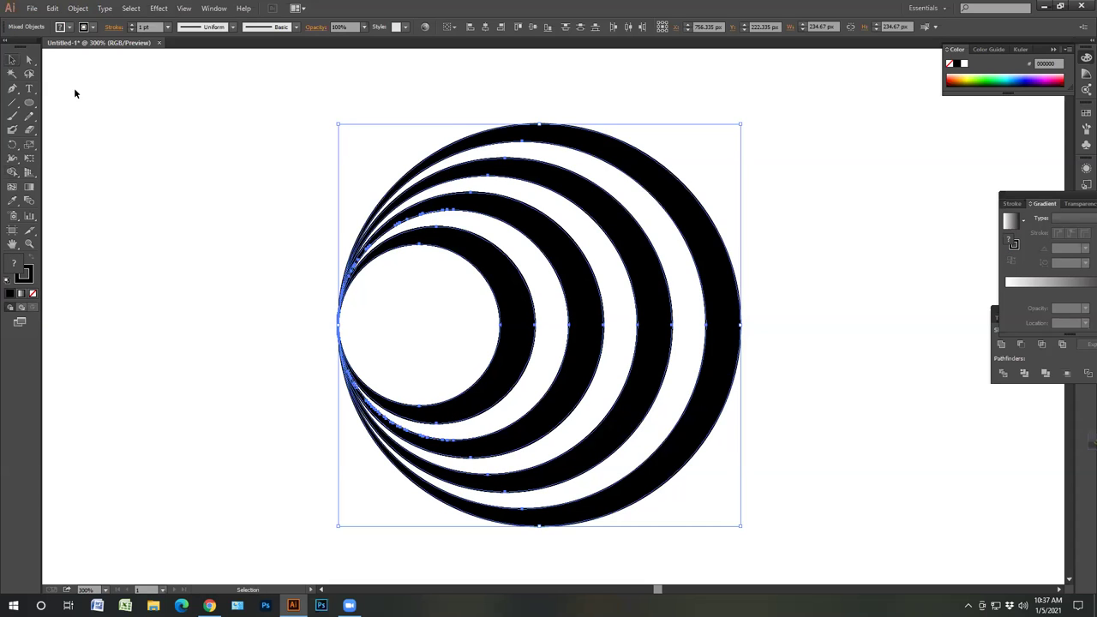
pyautogui.click(215, 152)
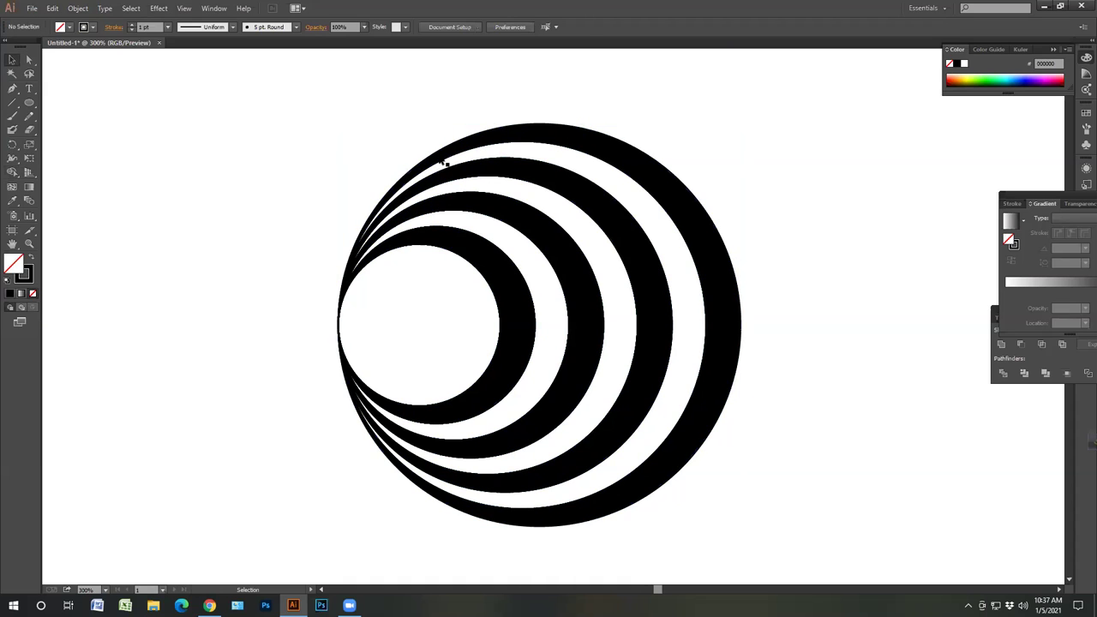
pyautogui.click(418, 161)
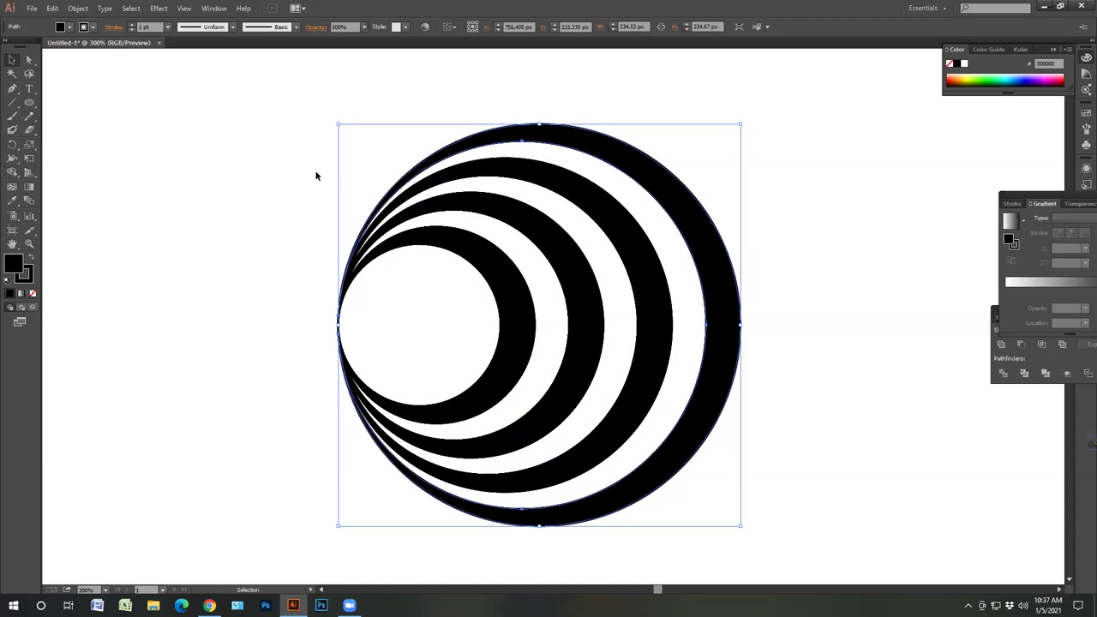
pyautogui.click(334, 169)
pyautogui.click(438, 161)
pyautogui.click(326, 166)
# - Draw a short unfilled diagonal line about 26 px wide and 30 px high beside the crescents' upper left
pyautogui.click(12, 74)
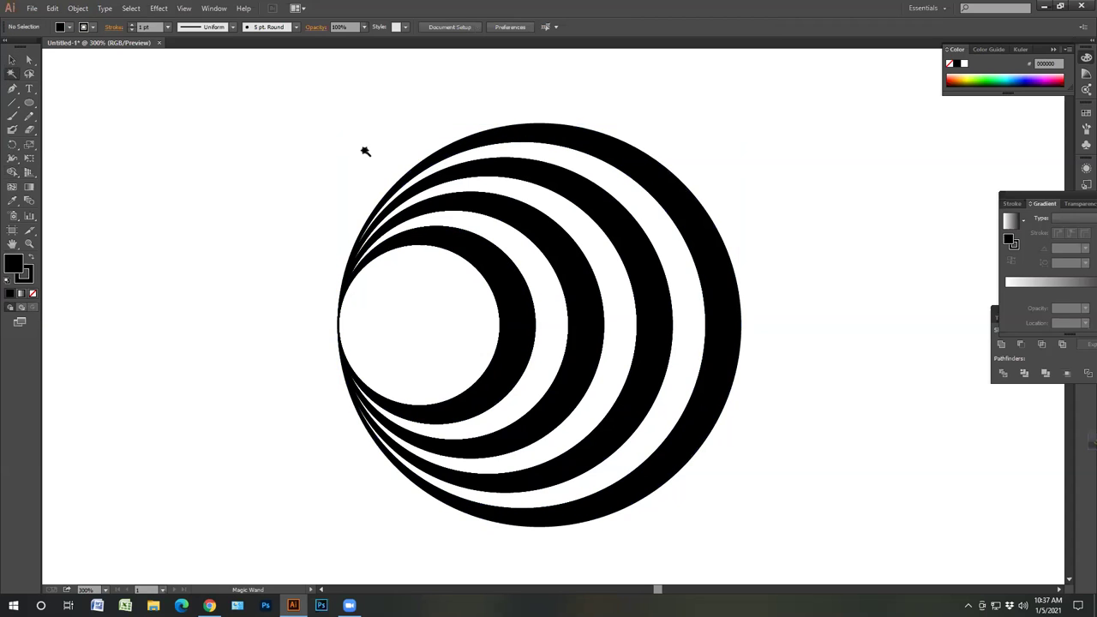
pyautogui.click(12, 102)
pyautogui.click(329, 125)
pyautogui.click(576, 333)
pyautogui.moveTo(343, 140); pyautogui.dragTo(299, 191)
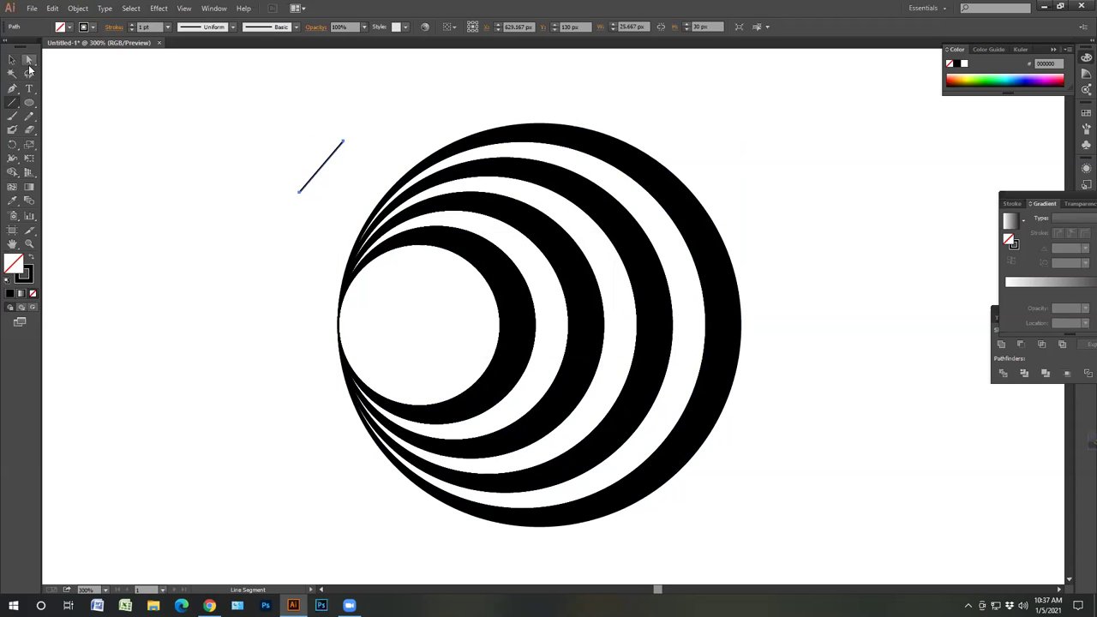
# - Select the sample line and all matching unfilled leftover paths with the Magic Wand, and delete them
pyautogui.click(12, 61)
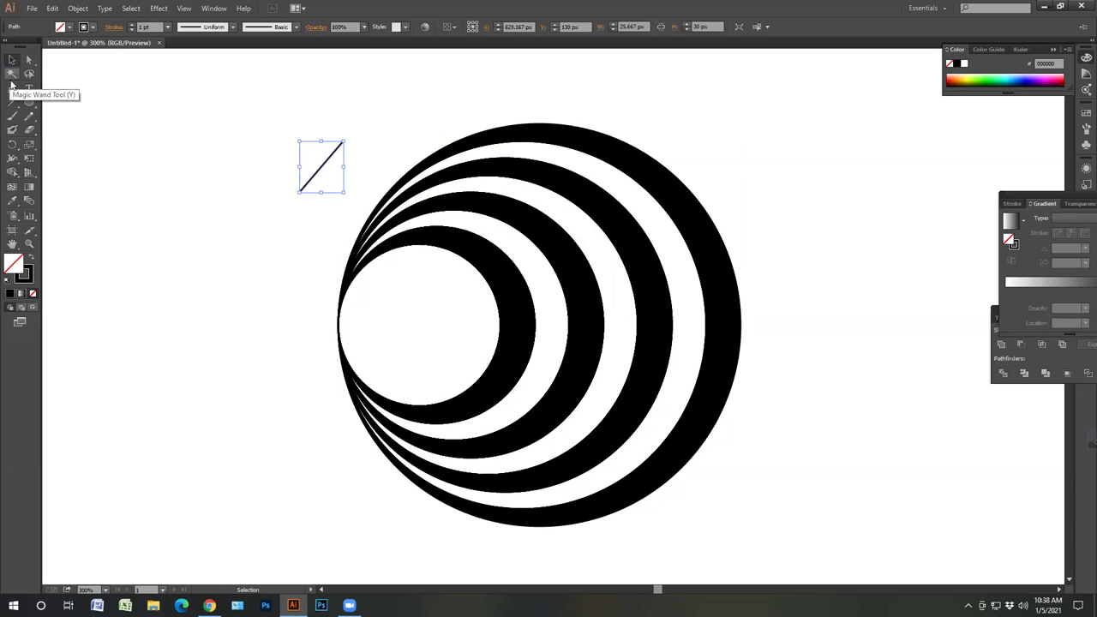
pyautogui.moveTo(262, 98); pyautogui.dragTo(668, 384)
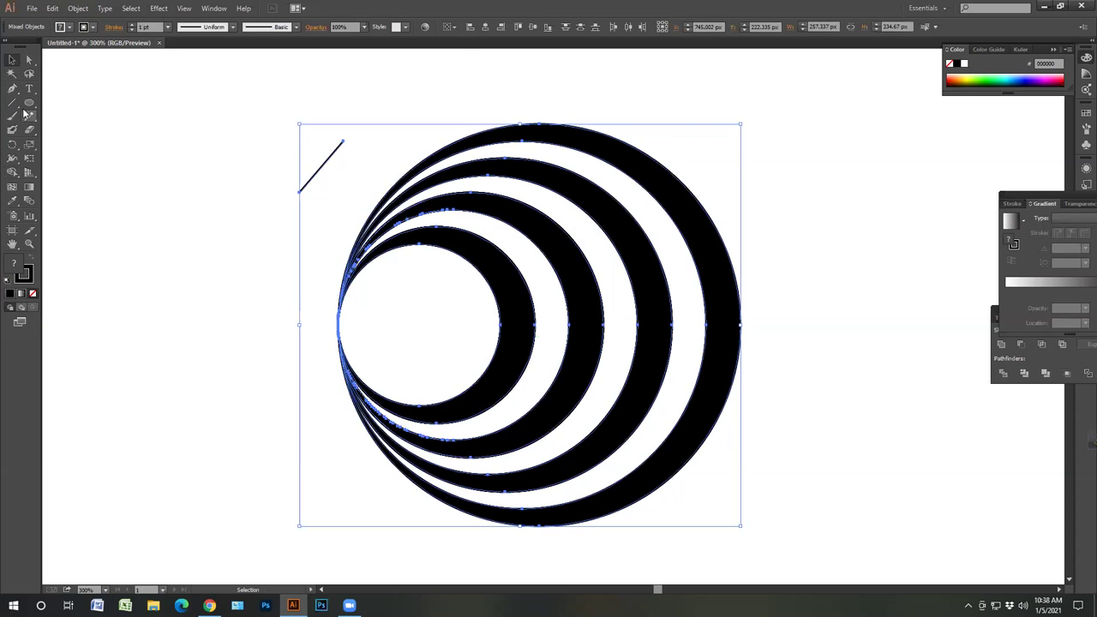
pyautogui.click(12, 75)
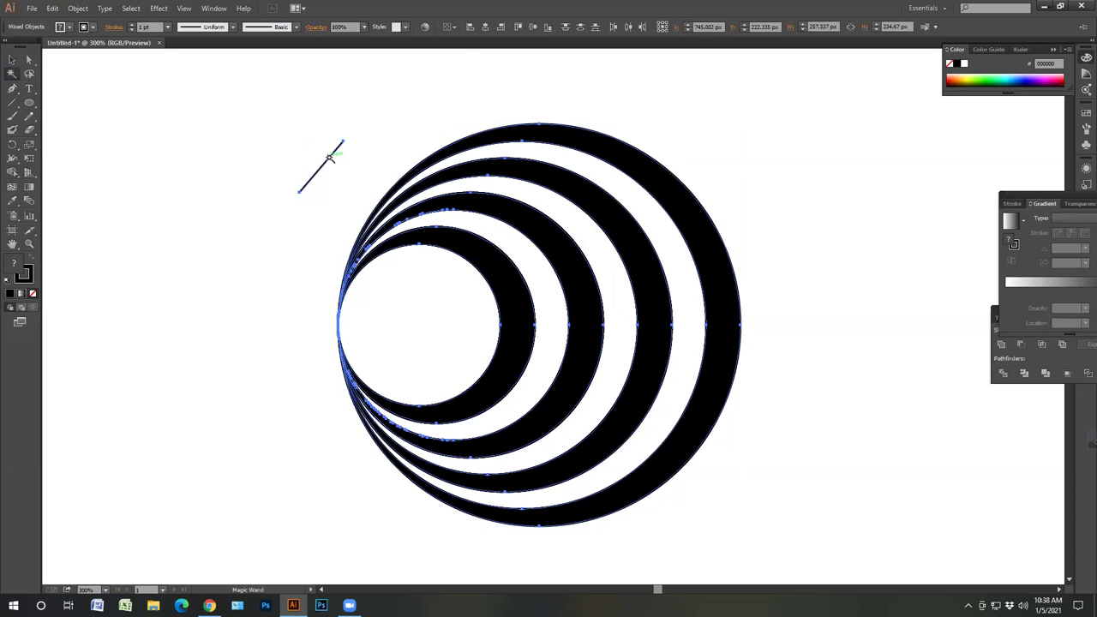
pyautogui.click(329, 159)
pyautogui.press('Delete')
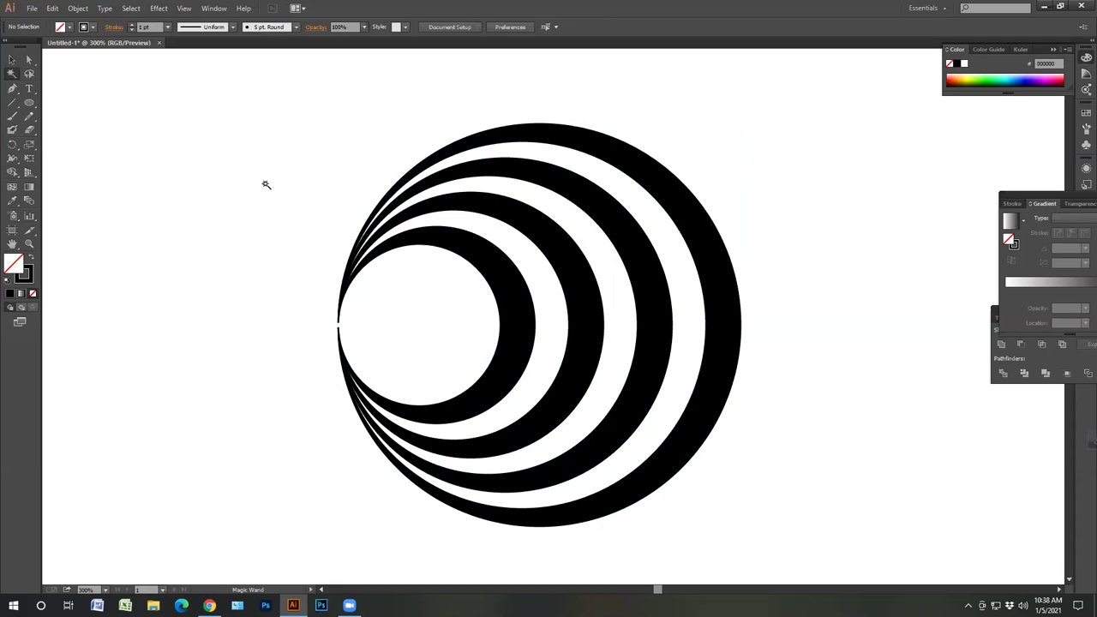
# - Mirror a copy of all four black crescents horizontally on top of the originals
pyautogui.click(12, 59)
pyautogui.moveTo(326, 171); pyautogui.dragTo(535, 353)
pyautogui.click(267, 198)
pyautogui.moveTo(282, 195); pyautogui.dragTo(454, 310)
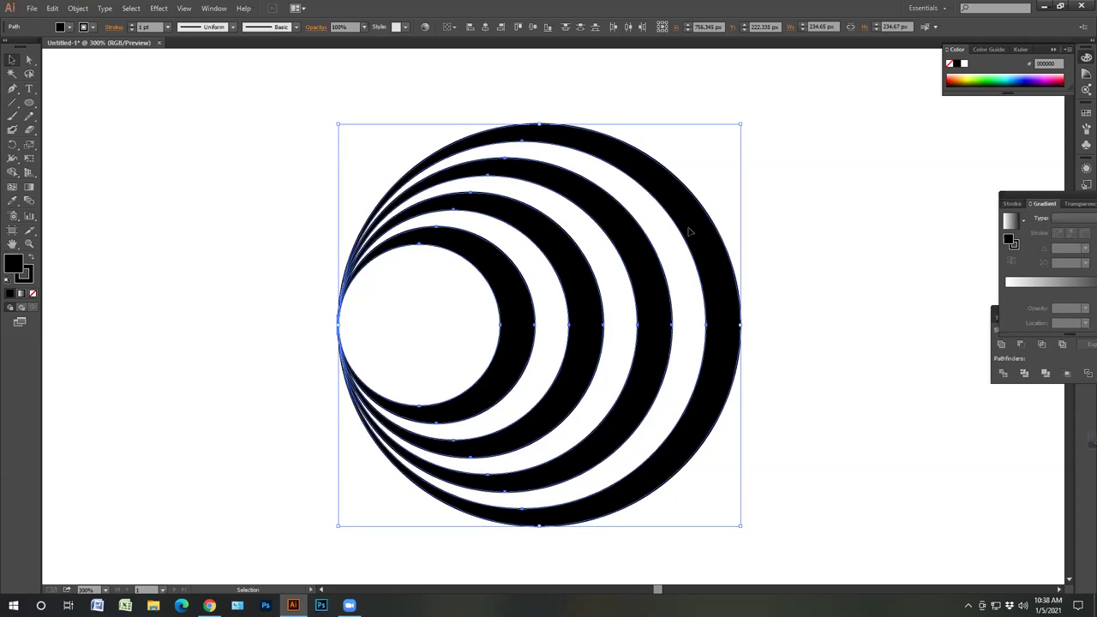
pyautogui.press('a')
pyautogui.press('super')
pyautogui.press('super')
pyautogui.press('v')
pyautogui.moveTo(740, 122); pyautogui.dragTo(455, 455)
pyautogui.hotkey('ctrl', 'z')
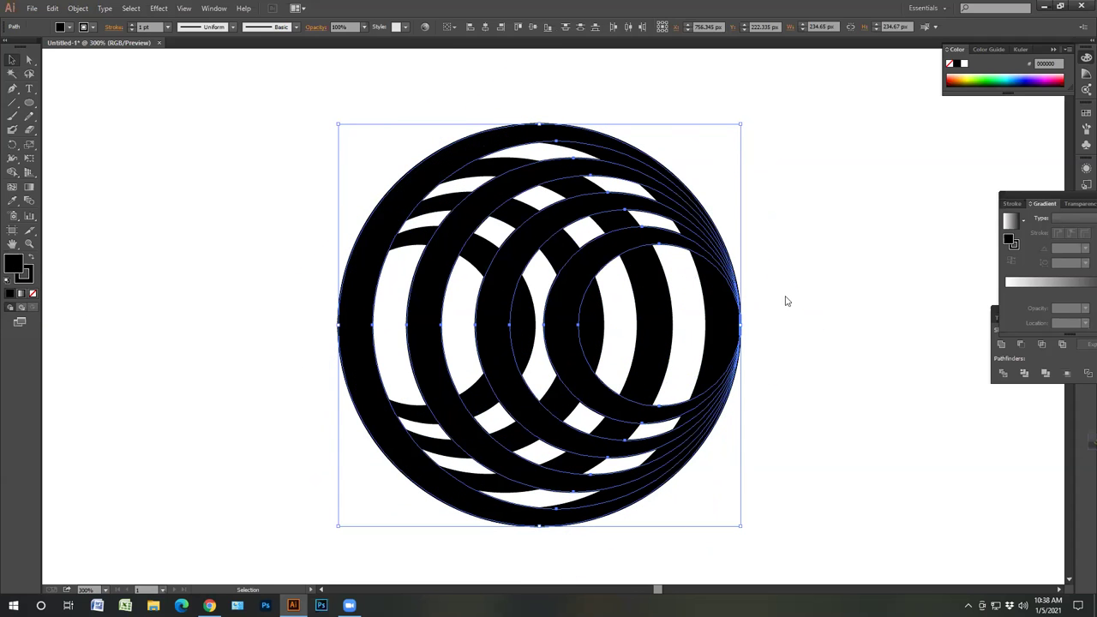
# - Fill the mirrored crescents with red FF0000, remove their stroke, and clear the selection
pyautogui.click(911, 305)
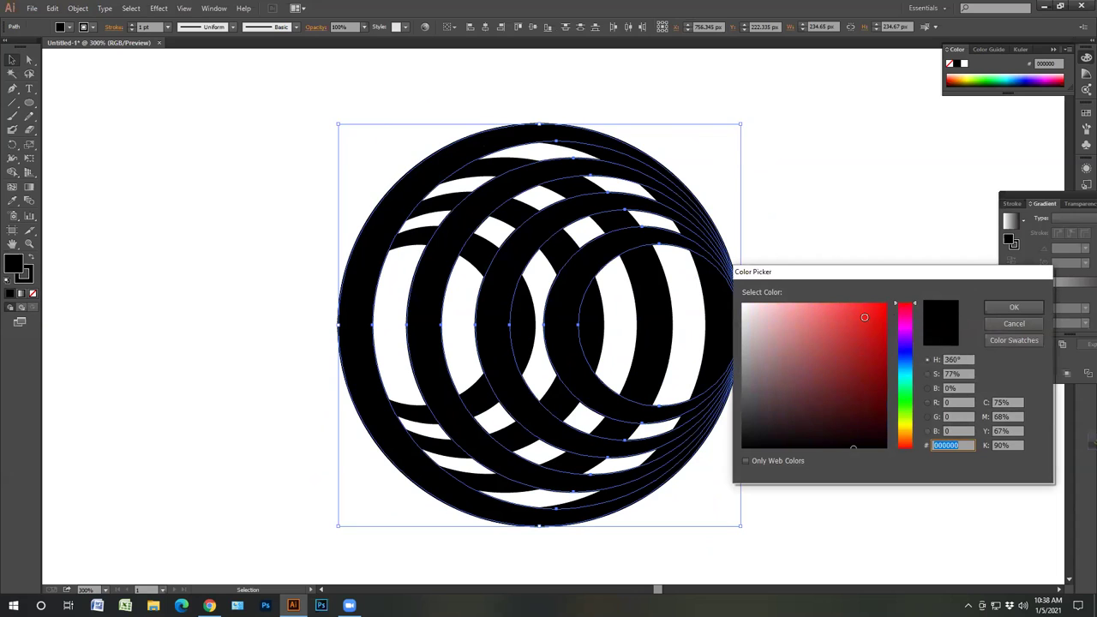
pyautogui.click(886, 304)
pyautogui.click(1012, 308)
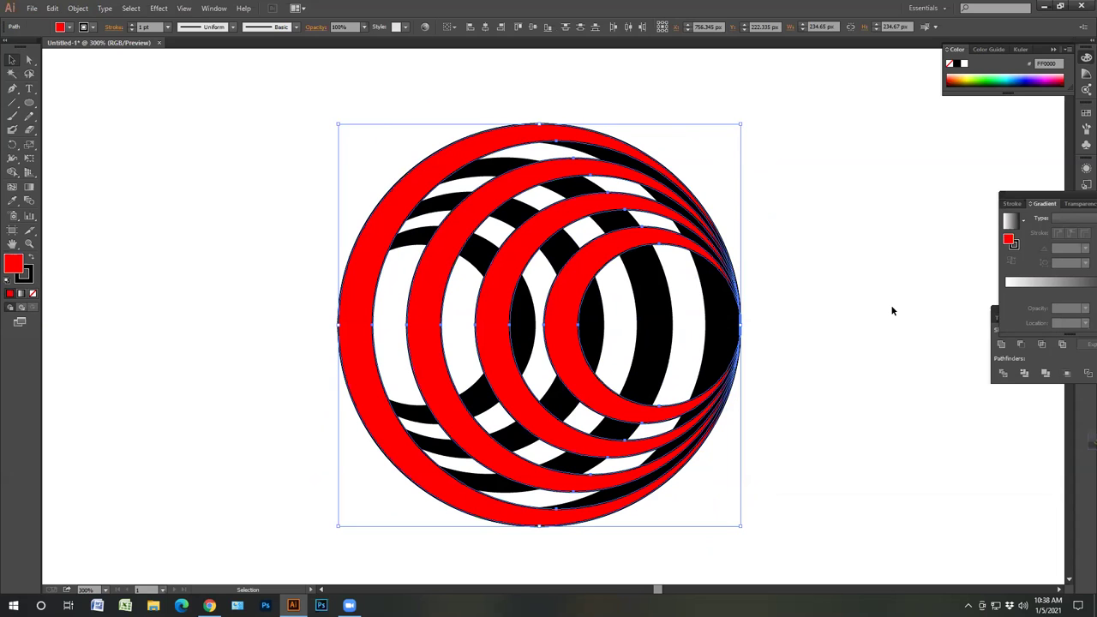
pyautogui.click(33, 277)
pyautogui.click(33, 294)
pyautogui.click(164, 244)
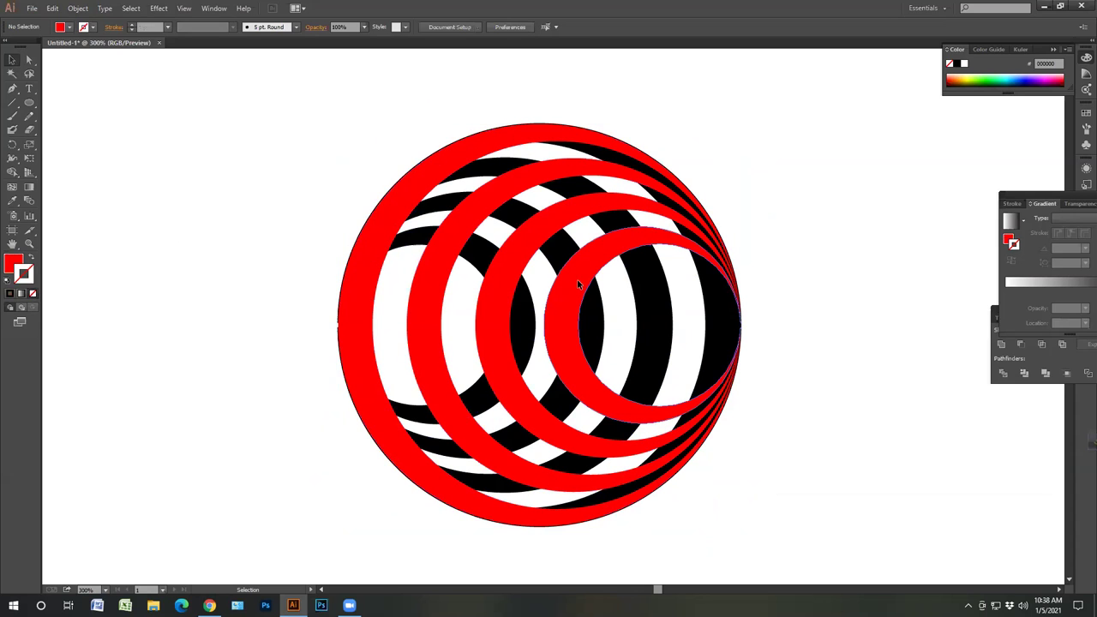
# - Remove the stroke from the four black crescents and clear the selection
pyautogui.click(657, 294)
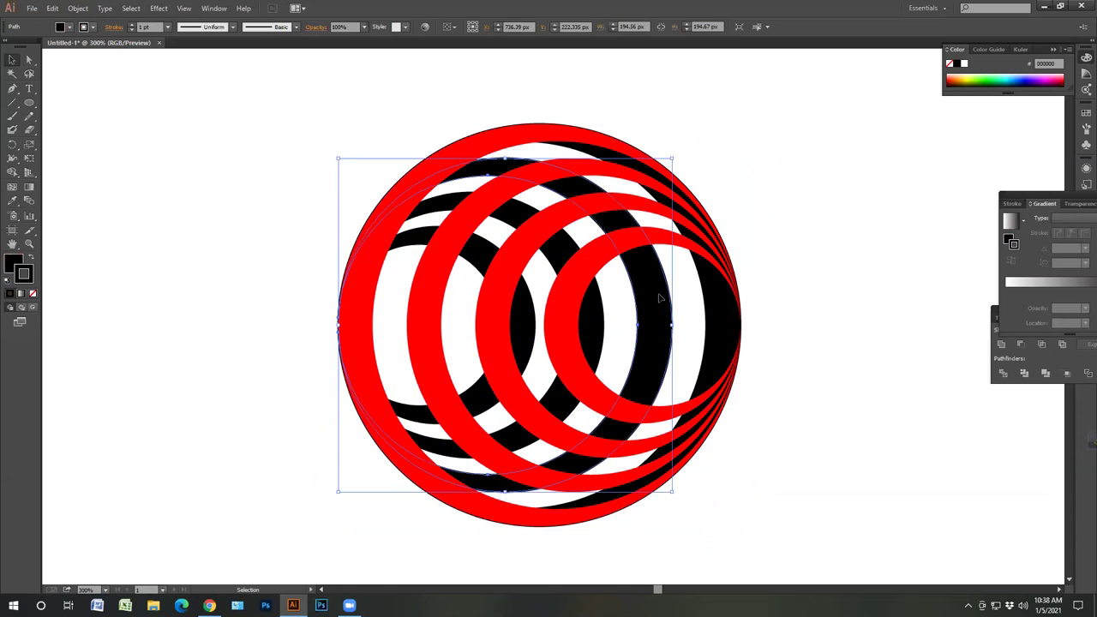
pyautogui.keyDown('shift'); pyautogui.click(711, 318); pyautogui.keyUp('shift')
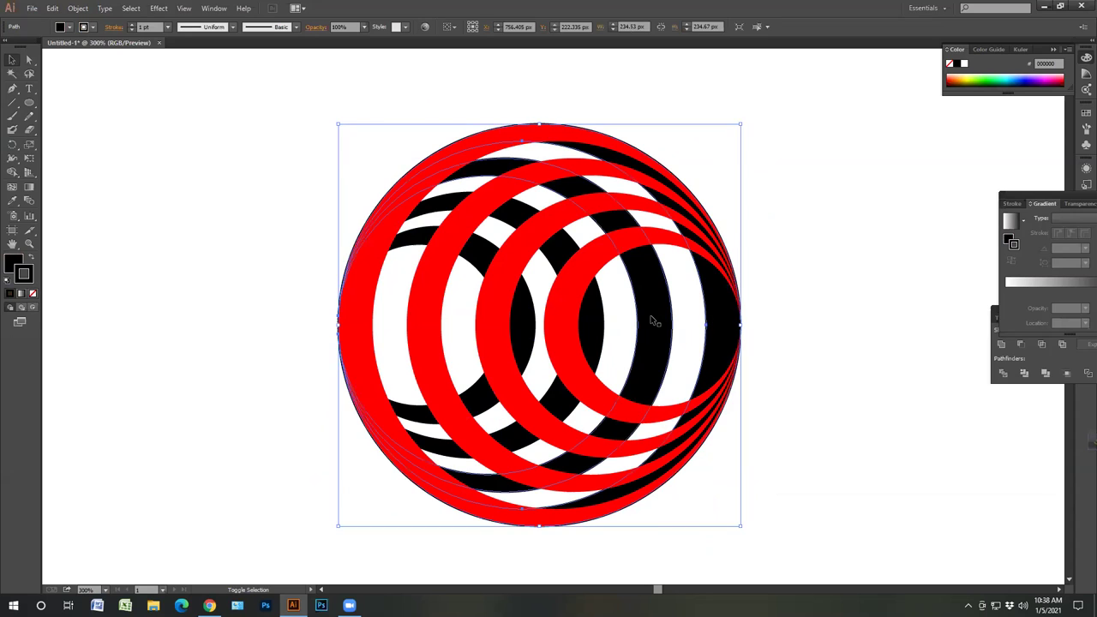
pyautogui.keyDown('shift'); pyautogui.click(591, 324); pyautogui.keyUp('shift')
pyautogui.keyDown('shift'); pyautogui.click(519, 324); pyautogui.keyUp('shift')
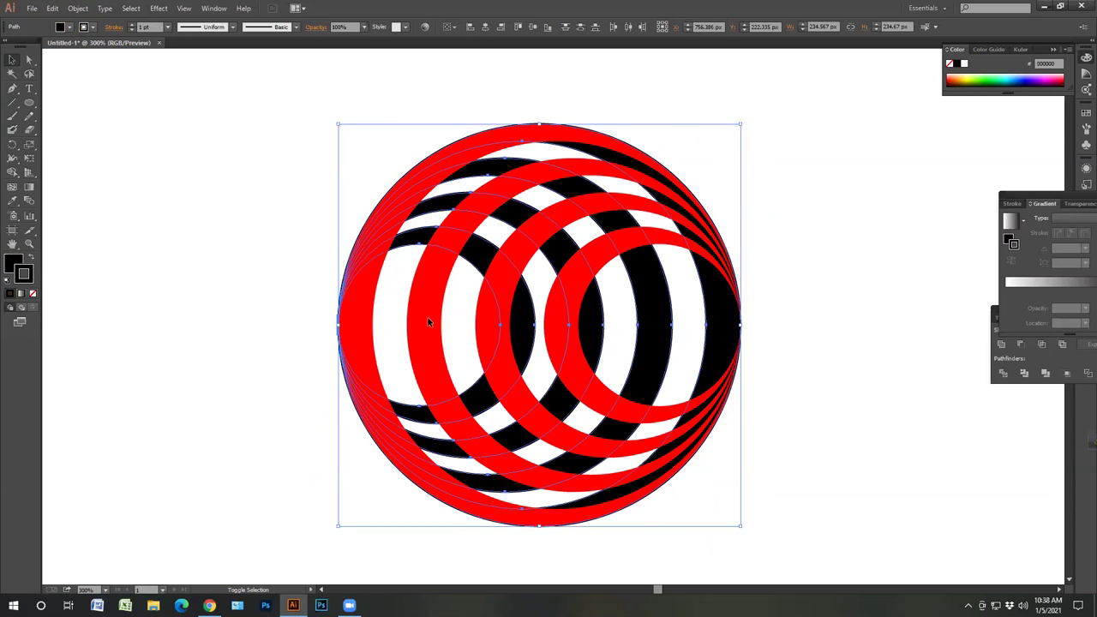
pyautogui.click(32, 295)
pyautogui.click(198, 163)
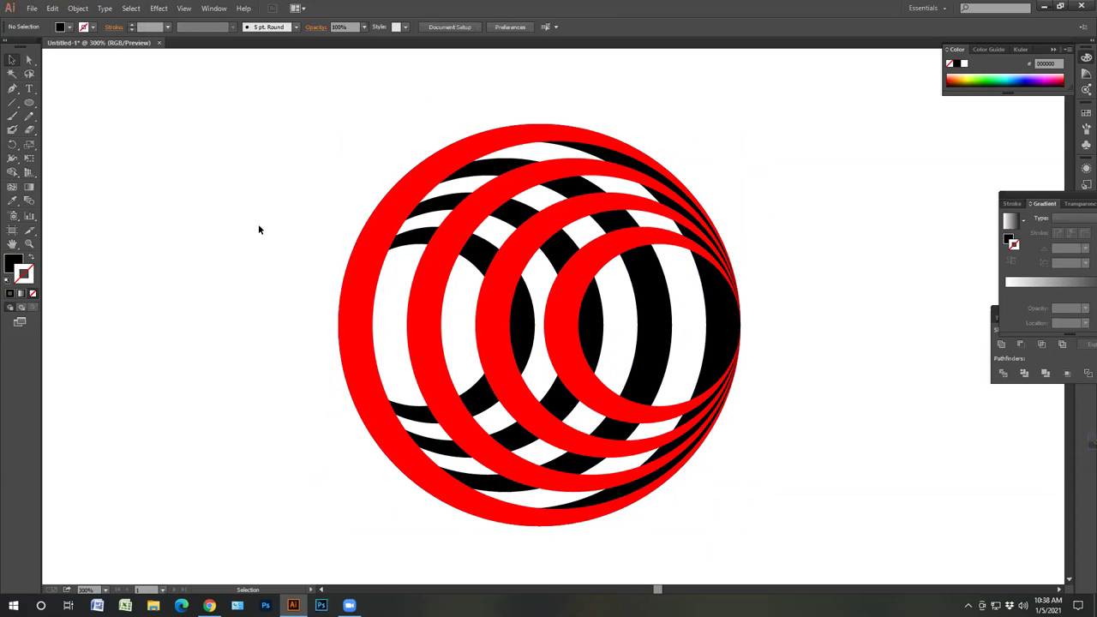
# - Delete the four red mirrored crescents
pyautogui.click(573, 271)
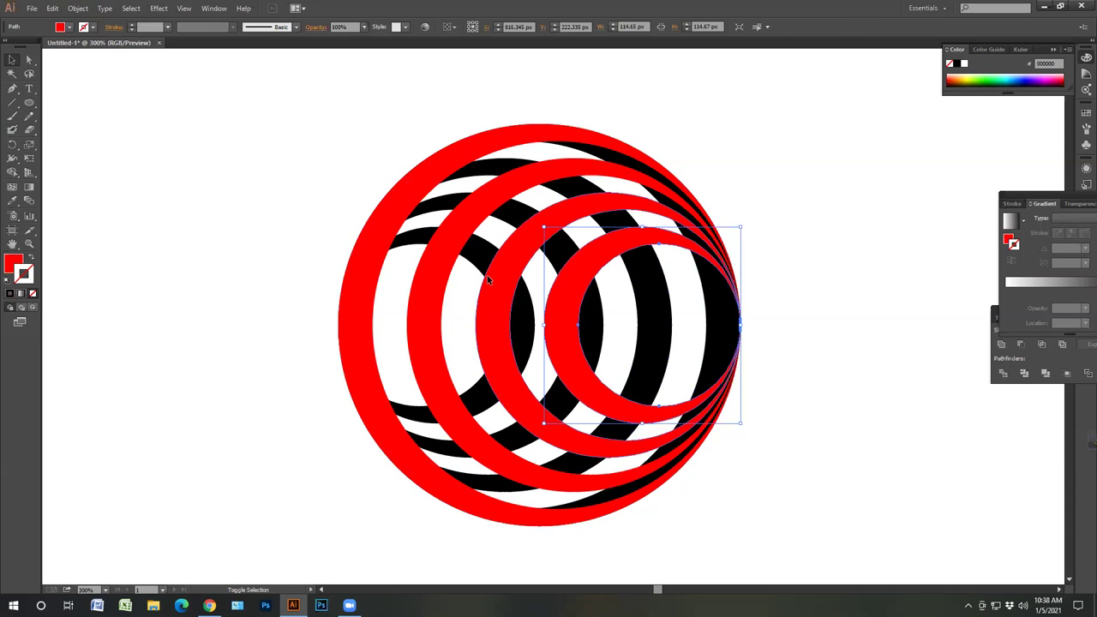
pyautogui.keyDown('shift'); pyautogui.click(486, 275); pyautogui.keyUp('shift')
pyautogui.keyDown('shift'); pyautogui.click(421, 277); pyautogui.keyUp('shift')
pyautogui.keyDown('shift'); pyautogui.click(360, 284); pyautogui.keyUp('shift')
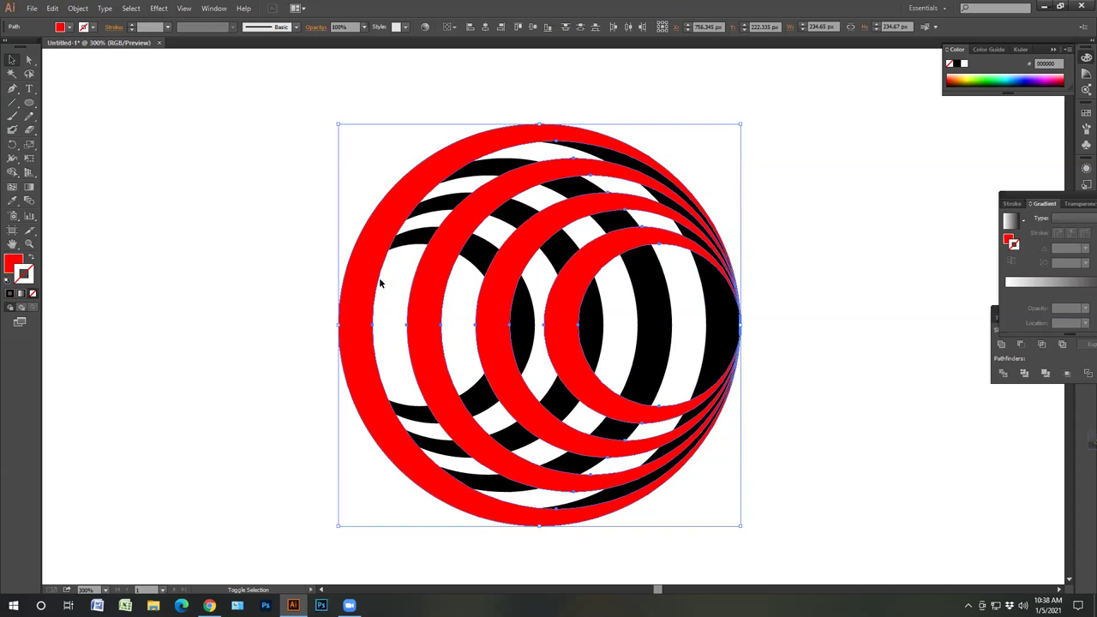
pyautogui.press('Delete')
# - Group the four black crescents into one object
pyautogui.moveTo(731, 162); pyautogui.dragTo(461, 343)
pyautogui.rightClick(535, 250)
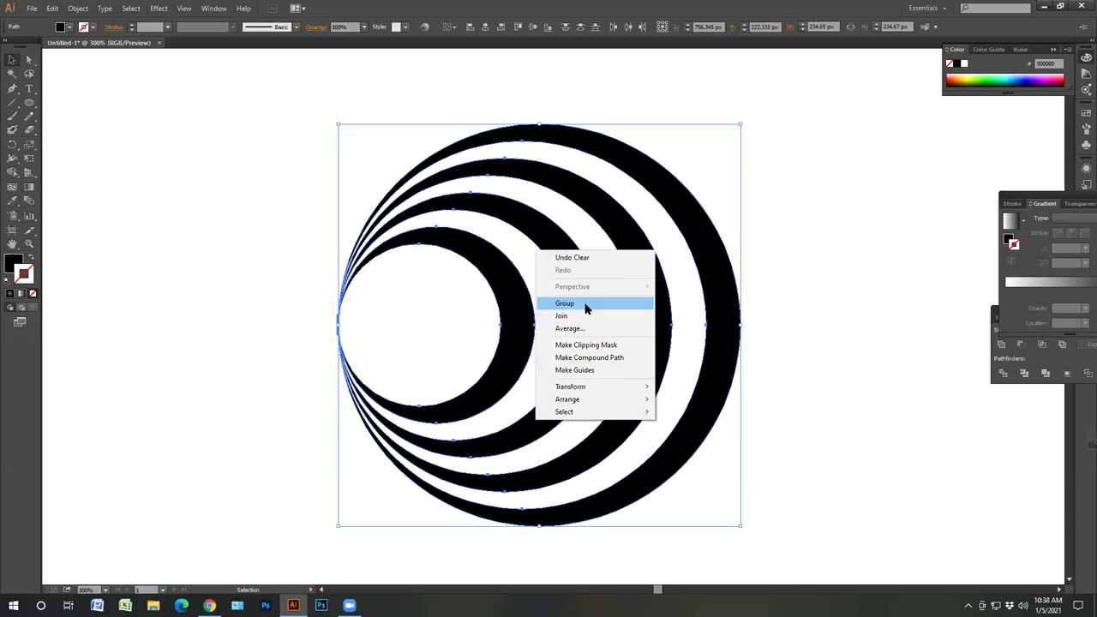
pyautogui.click(586, 304)
# - Rotate a copy of the crescent group by 120°, repeat the transformation for a third copy, and clear the selection
pyautogui.rightClick(625, 236)
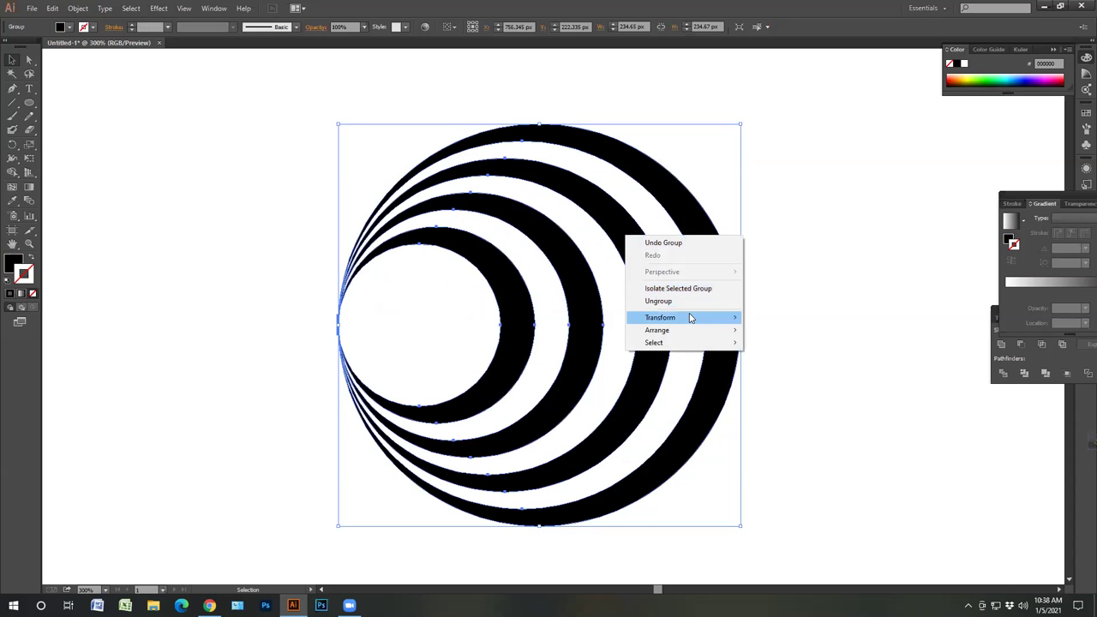
pyautogui.moveTo(690, 318)
pyautogui.click(834, 353)
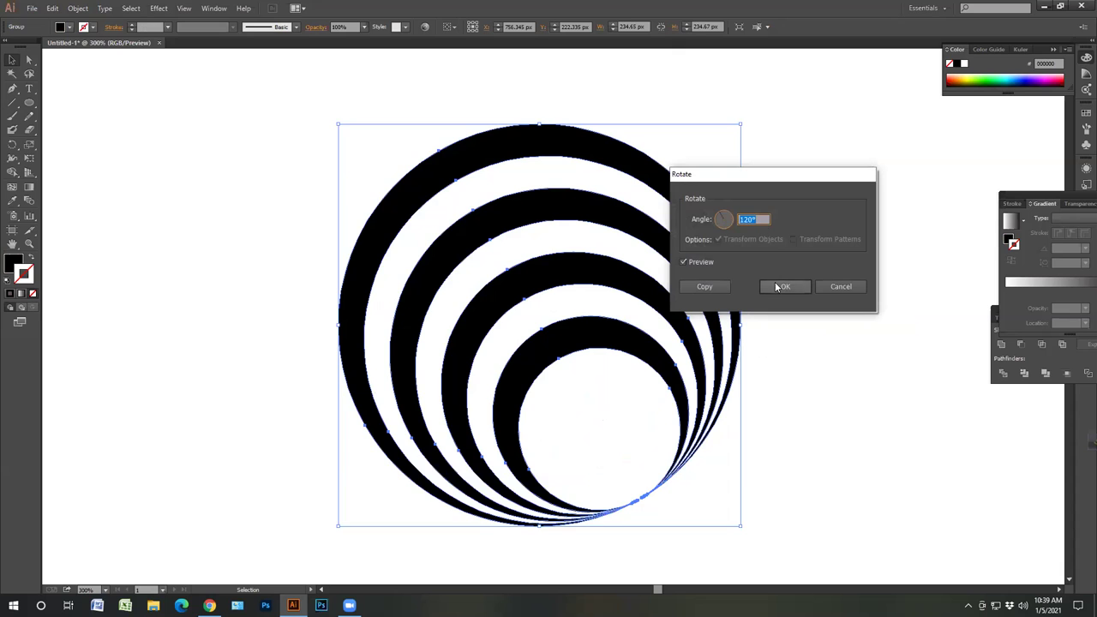
pyautogui.click(706, 287)
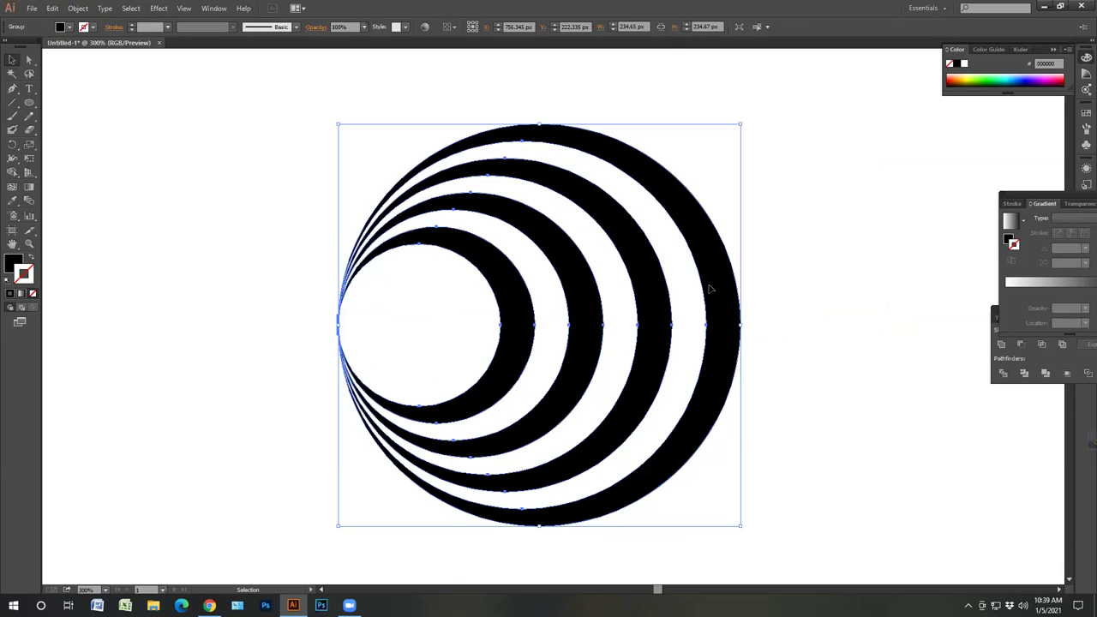
pyautogui.hotkey('ctrl', 'd')
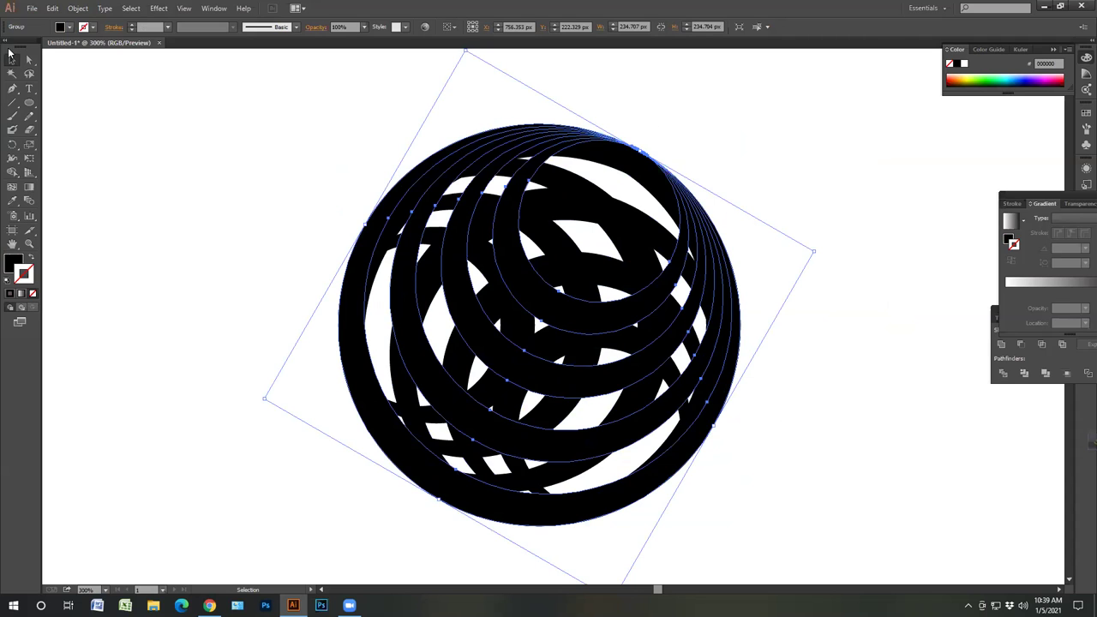
pyautogui.click(208, 128)
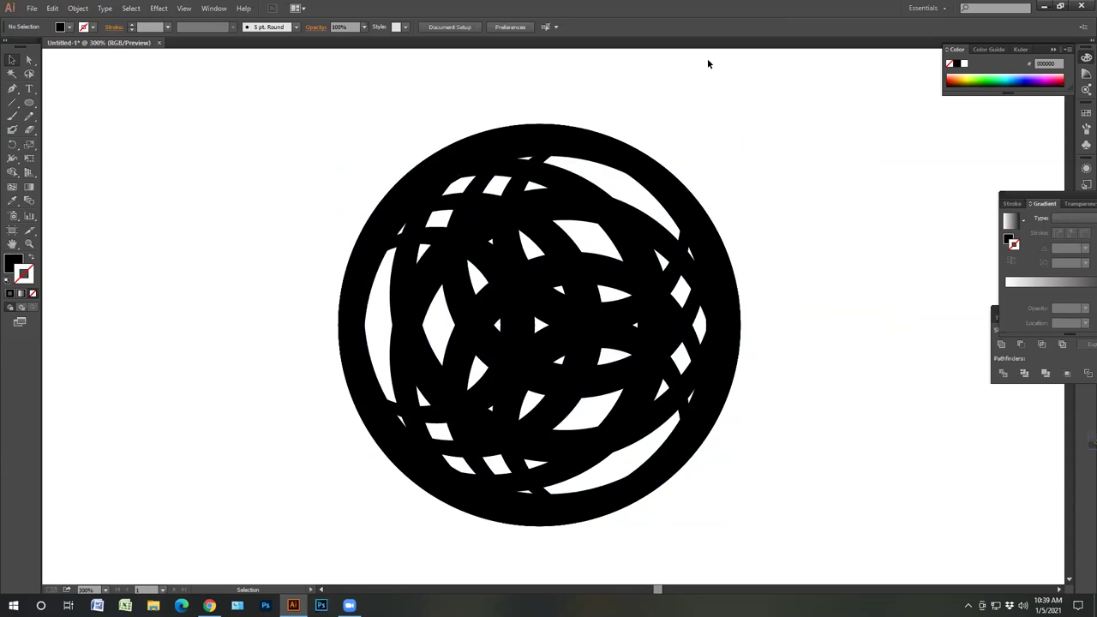
# - Fill the topmost rotated crescent group with red FC0000
pyautogui.click(512, 363)
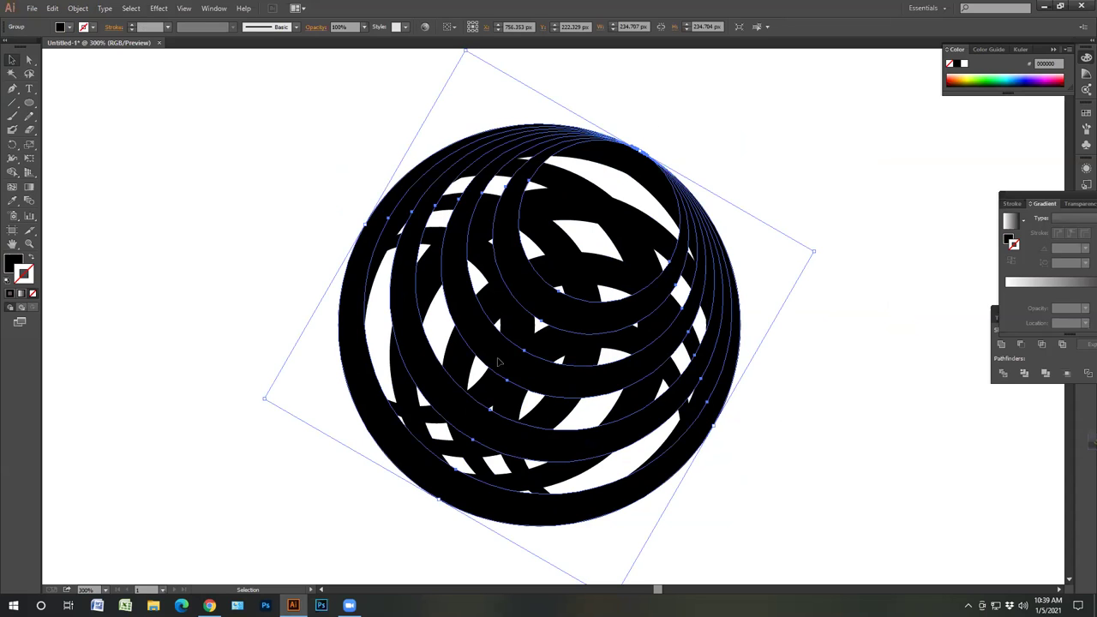
pyautogui.click(7, 262)
pyautogui.click(905, 309)
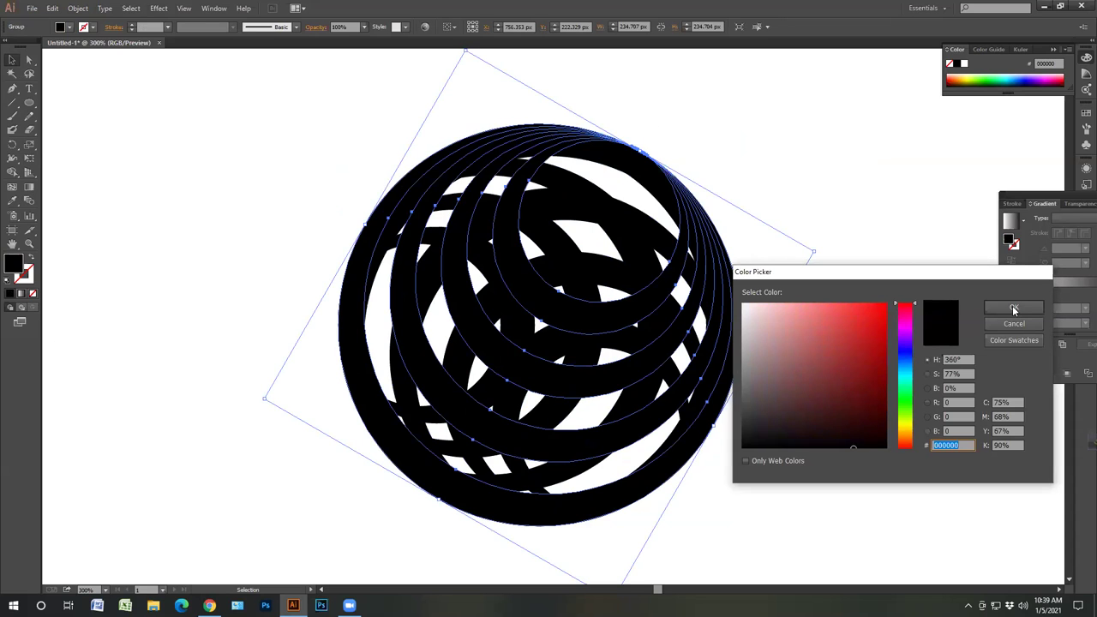
pyautogui.press('Escape')
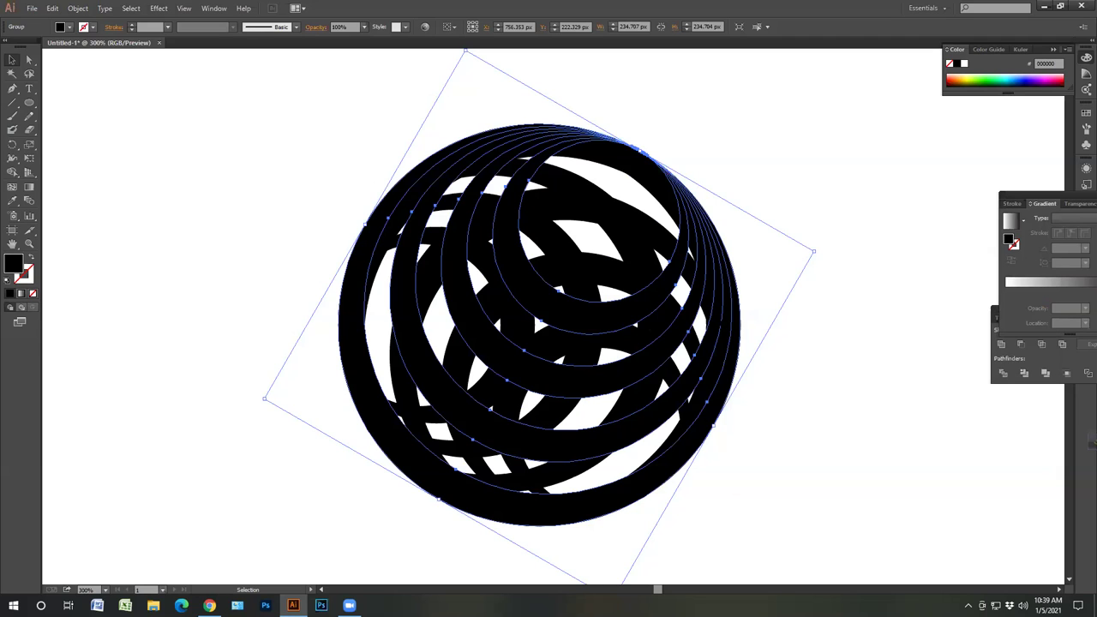
pyautogui.click(904, 305)
pyautogui.click(886, 304)
pyautogui.click(887, 303)
pyautogui.click(996, 308)
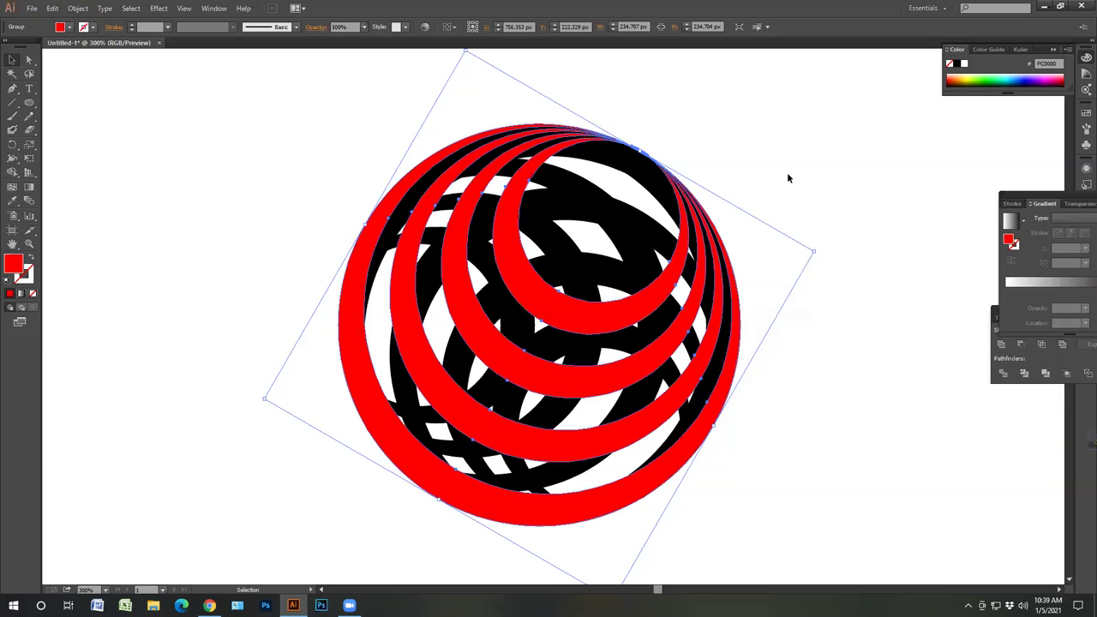
# - Fill the second rotated crescent group with yellow FFFF08 and clear the selection
pyautogui.click(786, 173)
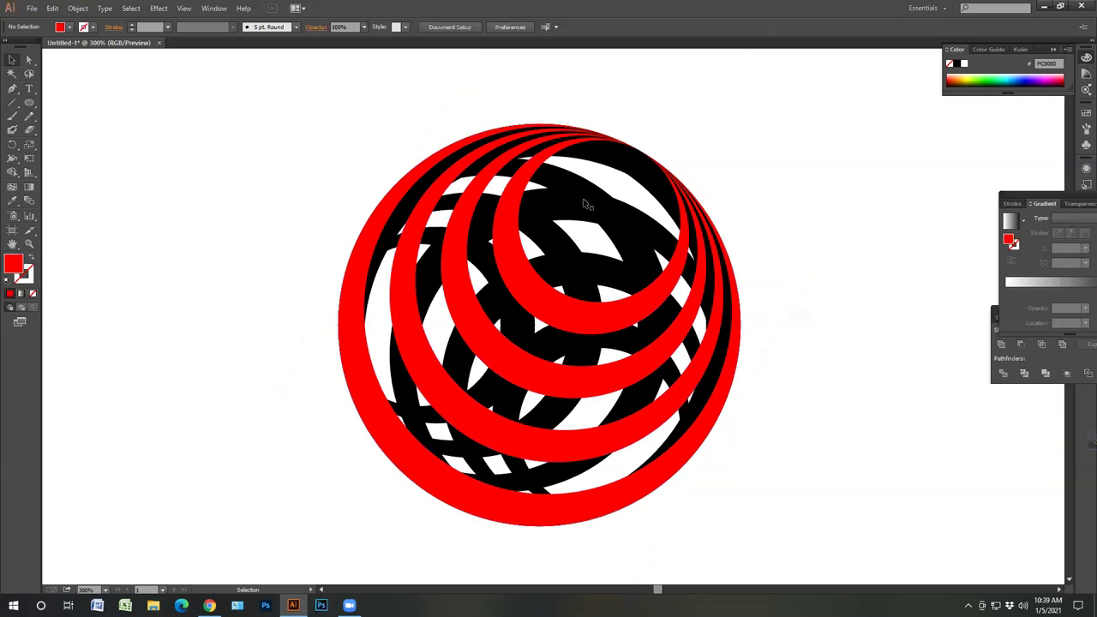
pyautogui.click(583, 274)
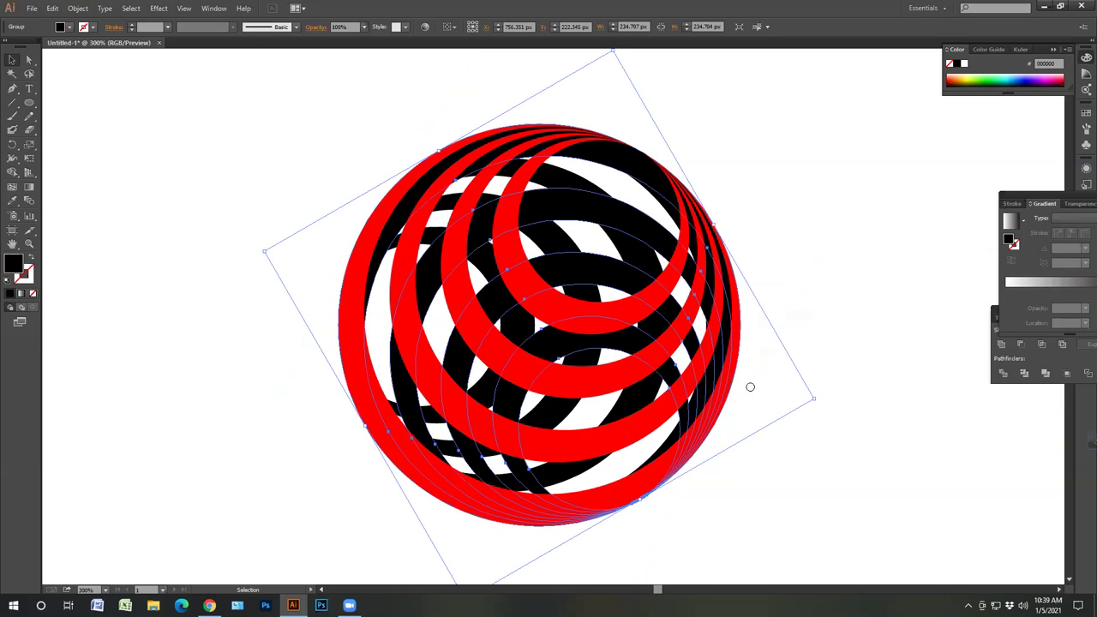
pyautogui.doubleClick(1007, 239)
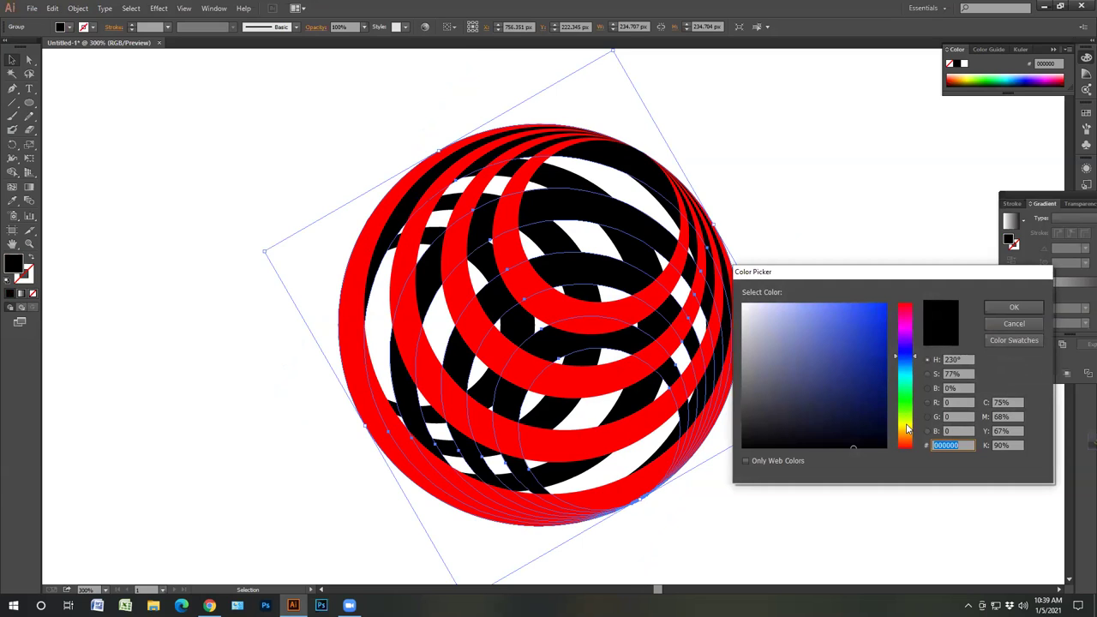
pyautogui.write('ffff08')
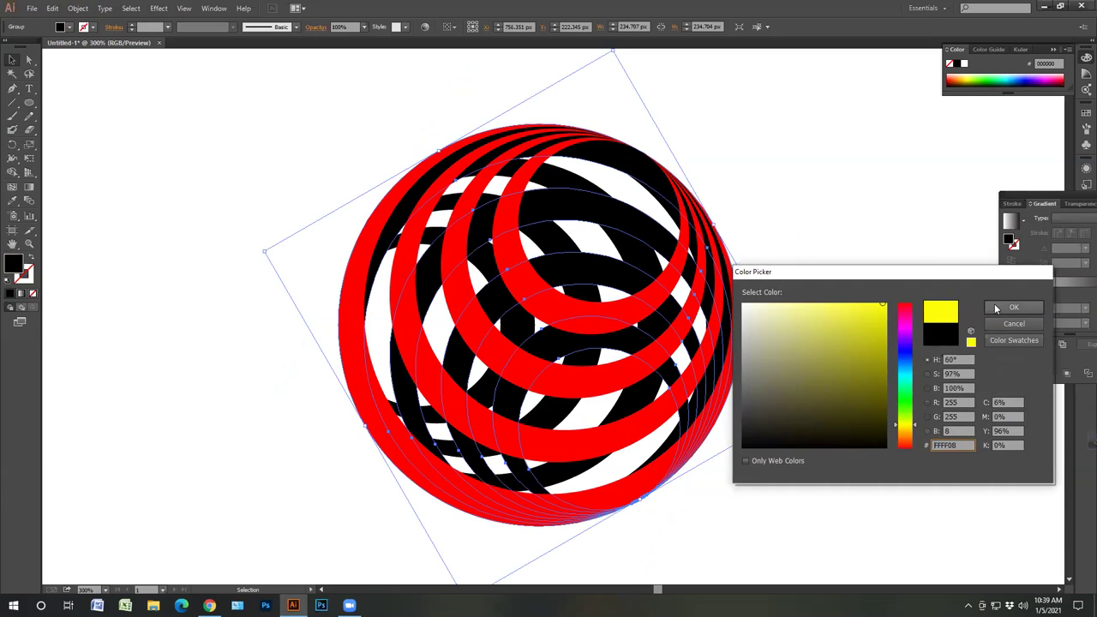
pyautogui.press('Return')
pyautogui.click(828, 192)
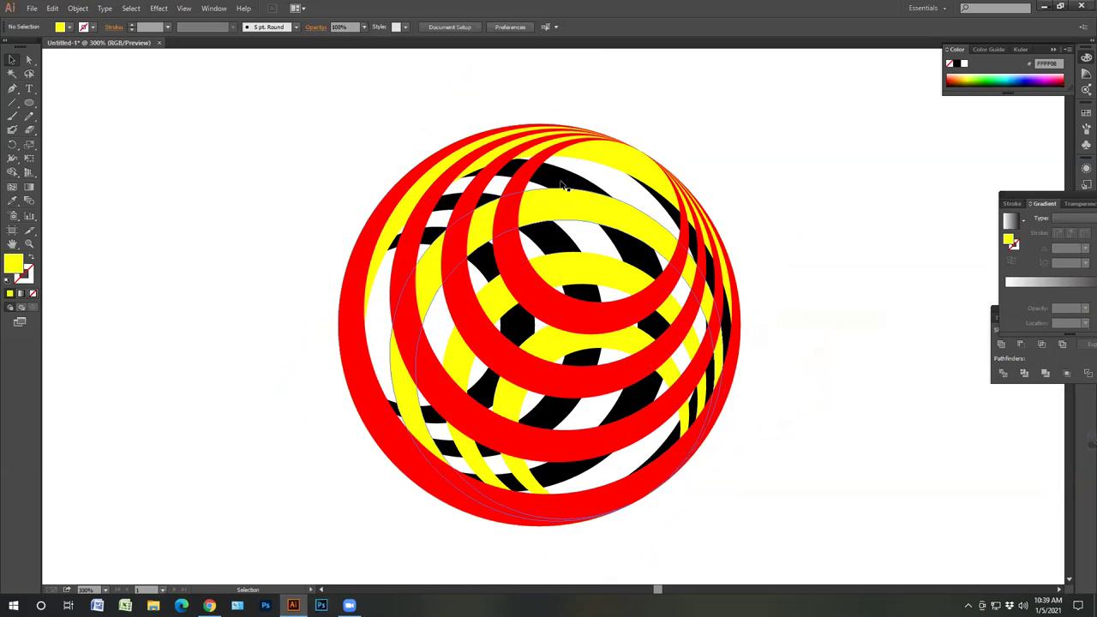
# - Fill the remaining black crescent group with bright green 0BFF50 and clear the selection
pyautogui.click(526, 190)
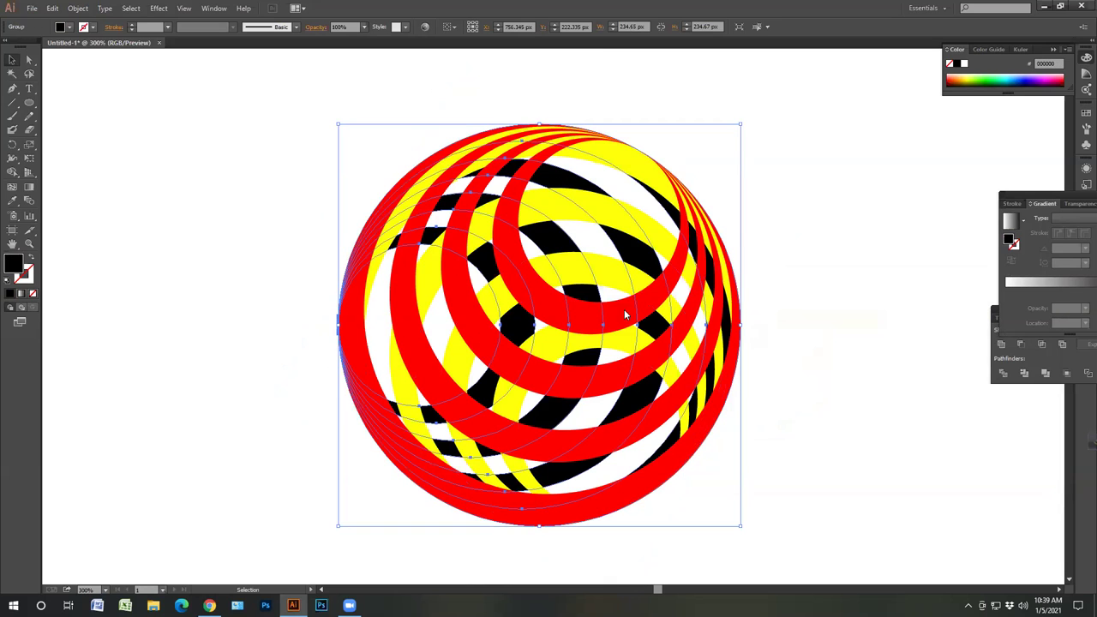
pyautogui.click(906, 394)
pyautogui.click(880, 304)
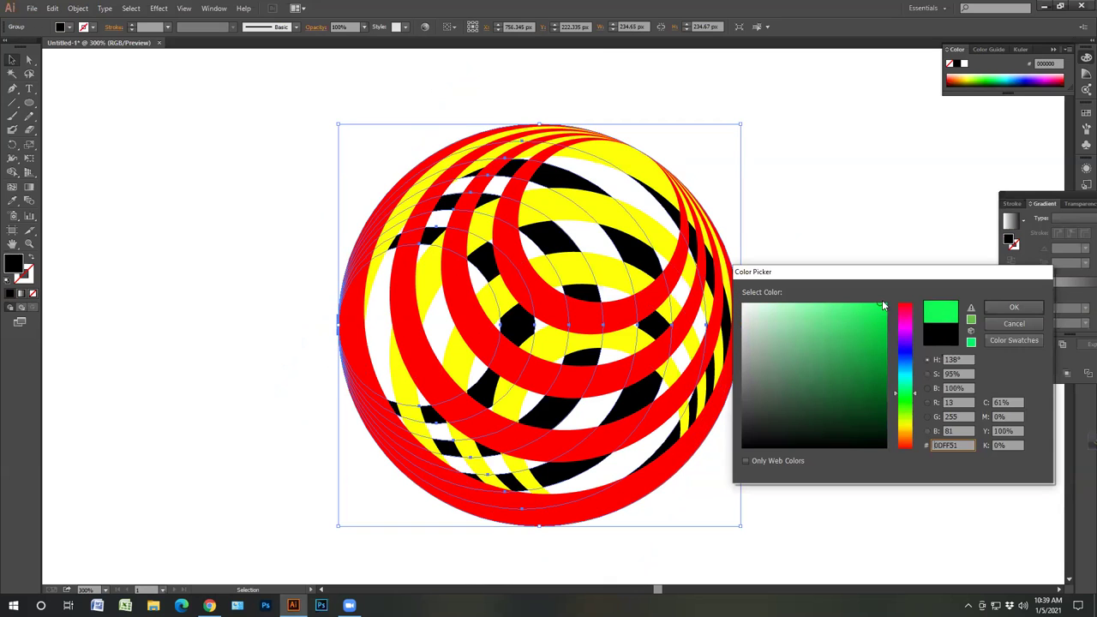
pyautogui.click(984, 307)
pyautogui.click(670, 225)
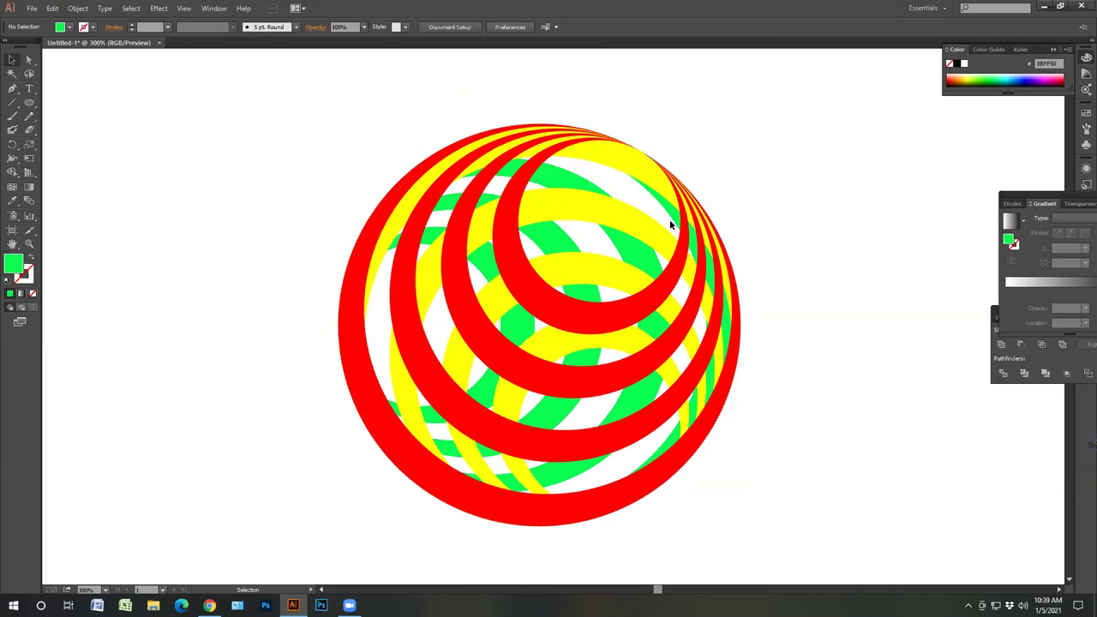
# - Darken the fill of the red crescent group to B21919
pyautogui.press('a')
pyautogui.press('space')
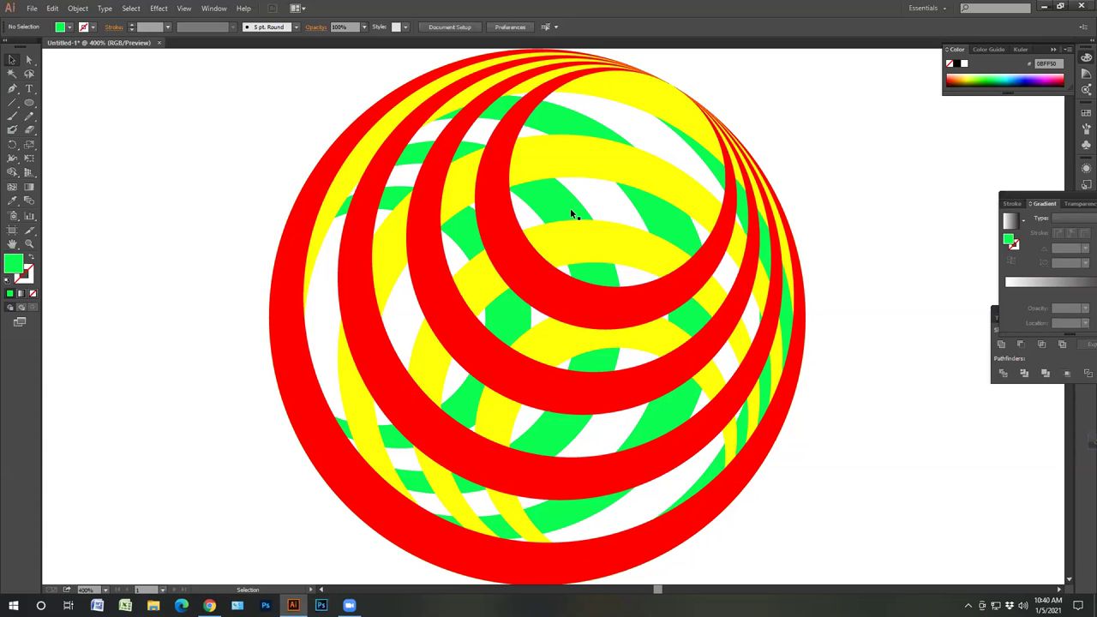
pyautogui.click(554, 295)
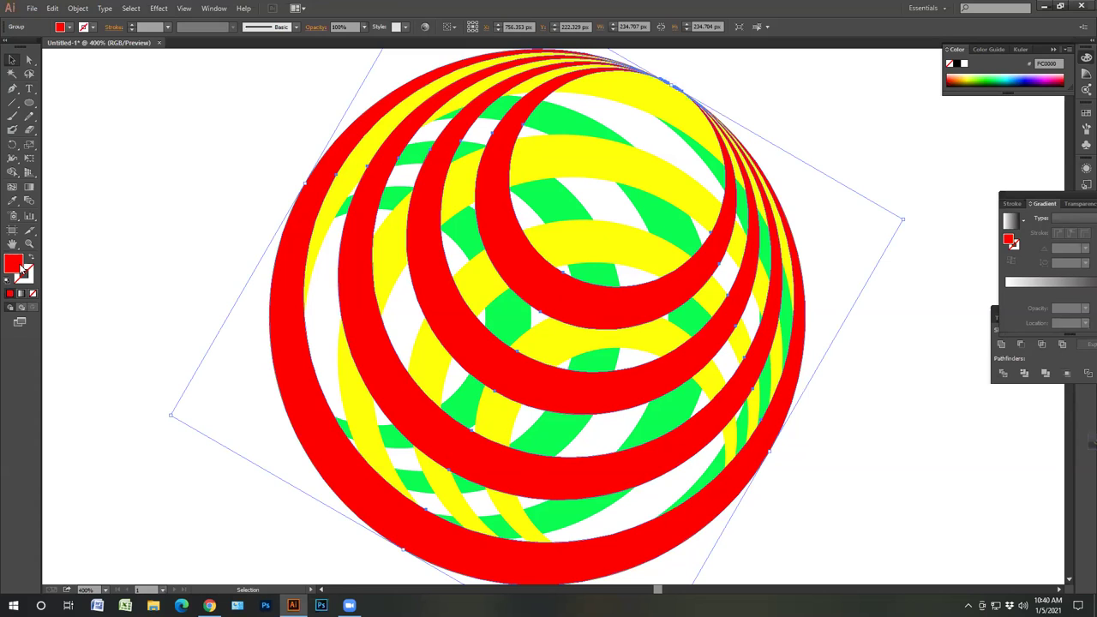
pyautogui.doubleClick(21, 268)
pyautogui.click(865, 346)
pyautogui.press('Return')
# - Change the fill of the yellow crescent group to olive BFBA0C and clear the selection
pyautogui.click(598, 167)
pyautogui.doubleClick(17, 270)
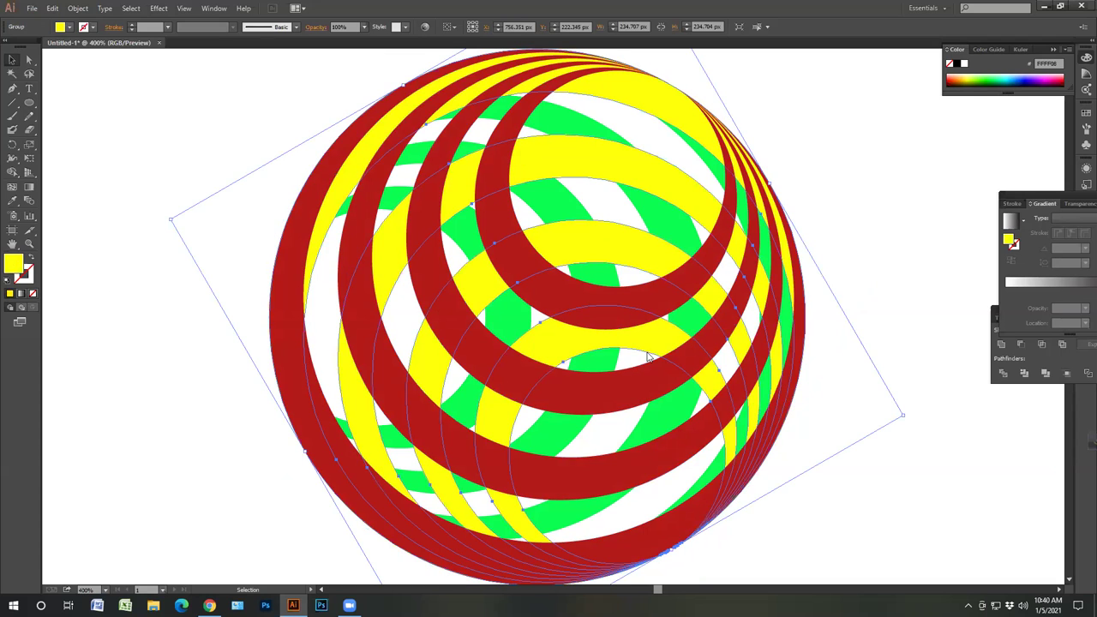
pyautogui.click(877, 338)
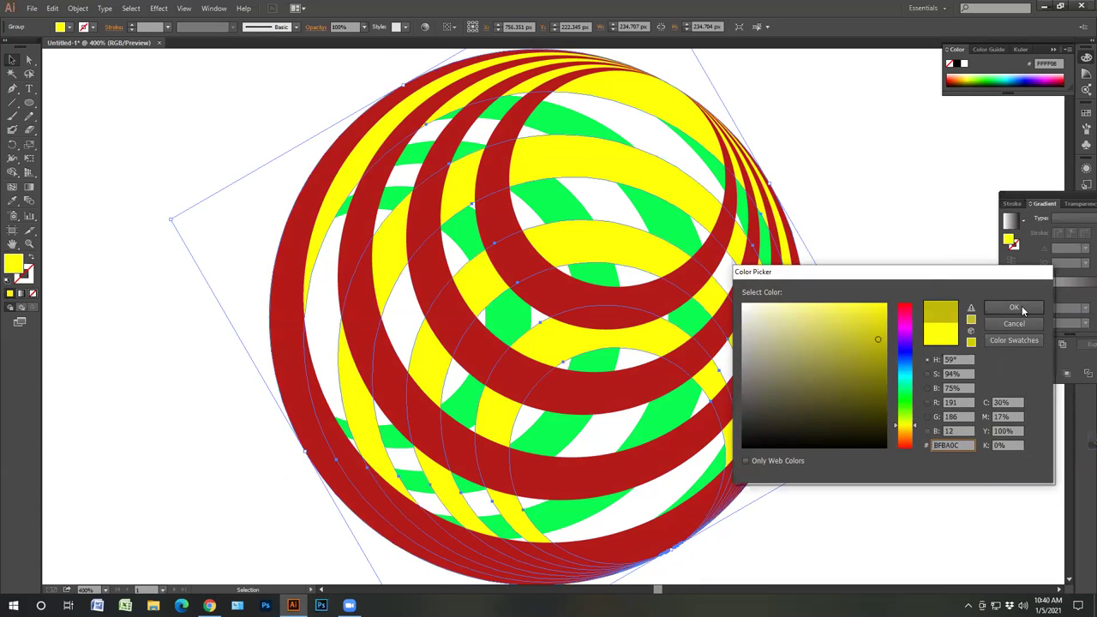
pyautogui.click(1018, 307)
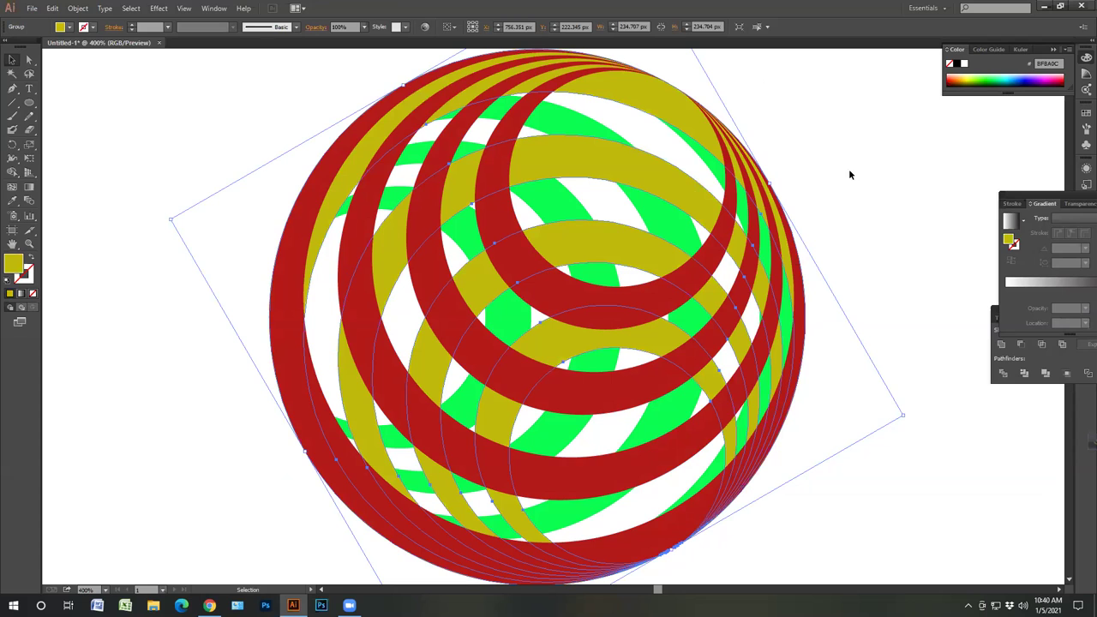
pyautogui.hotkey('ctrl', 'shift', 'a')
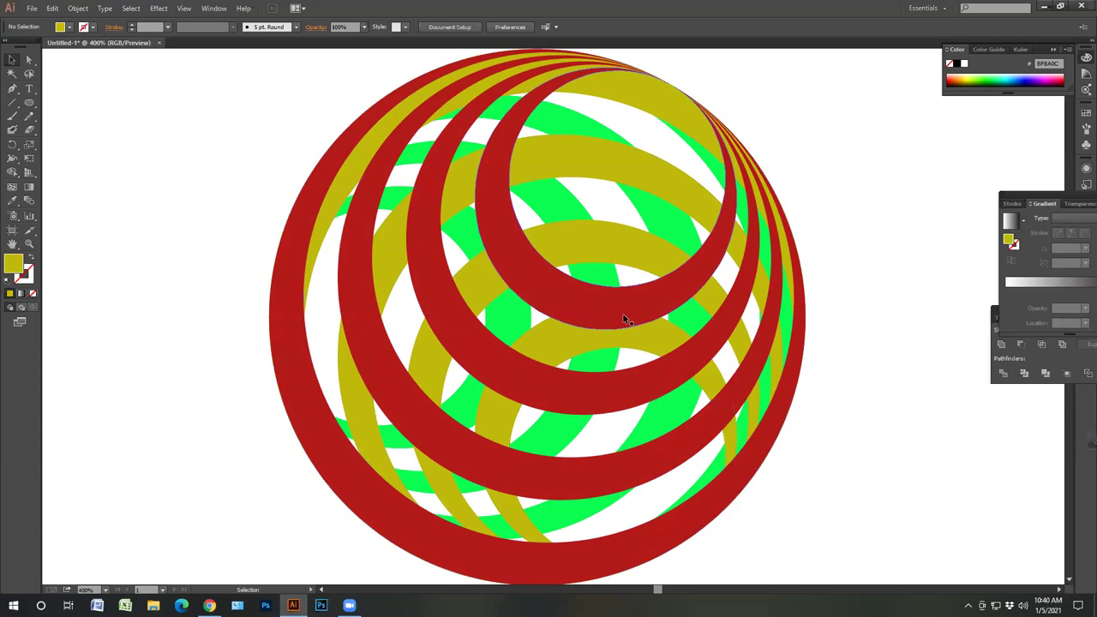
pyautogui.hotkey('ctrl', '-')
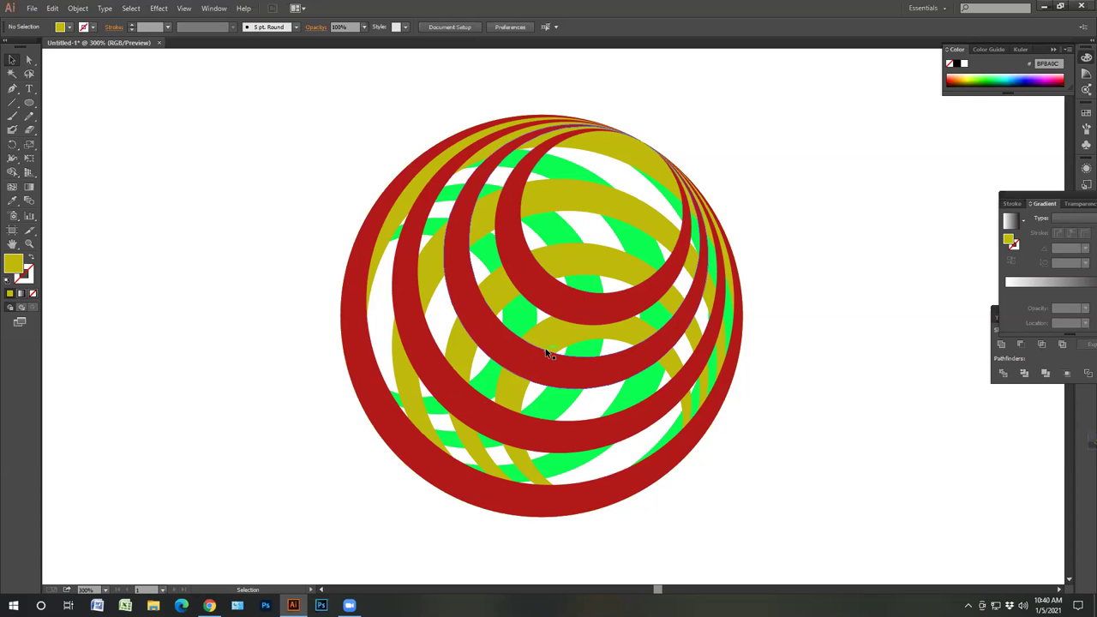
# - Ungroup the olive crescents and clear the selection
pyautogui.click(552, 338)
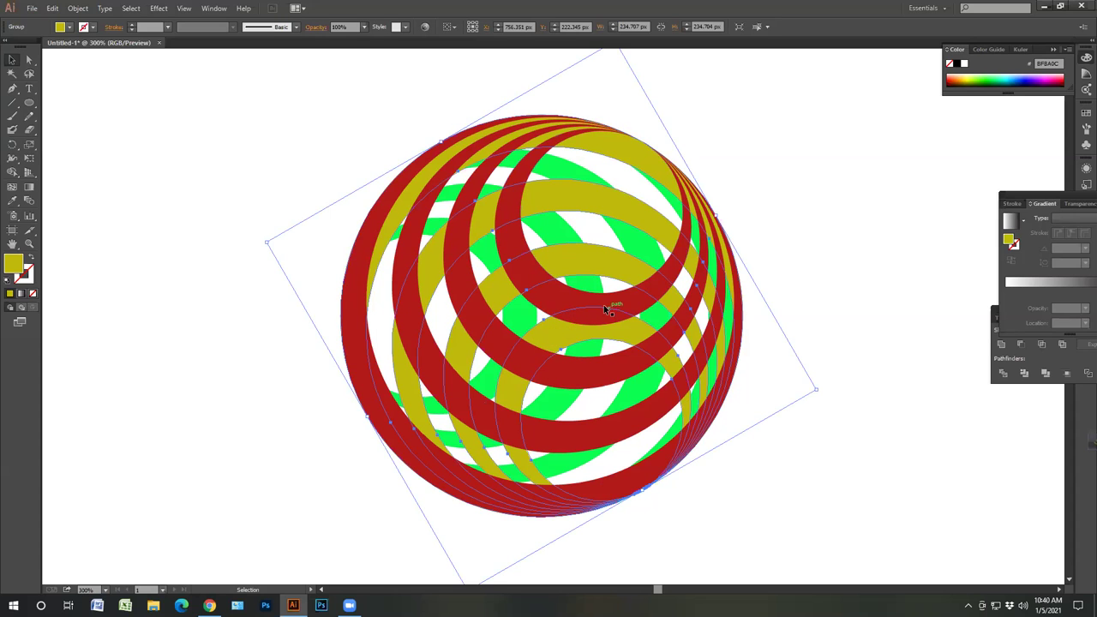
pyautogui.rightClick(468, 268)
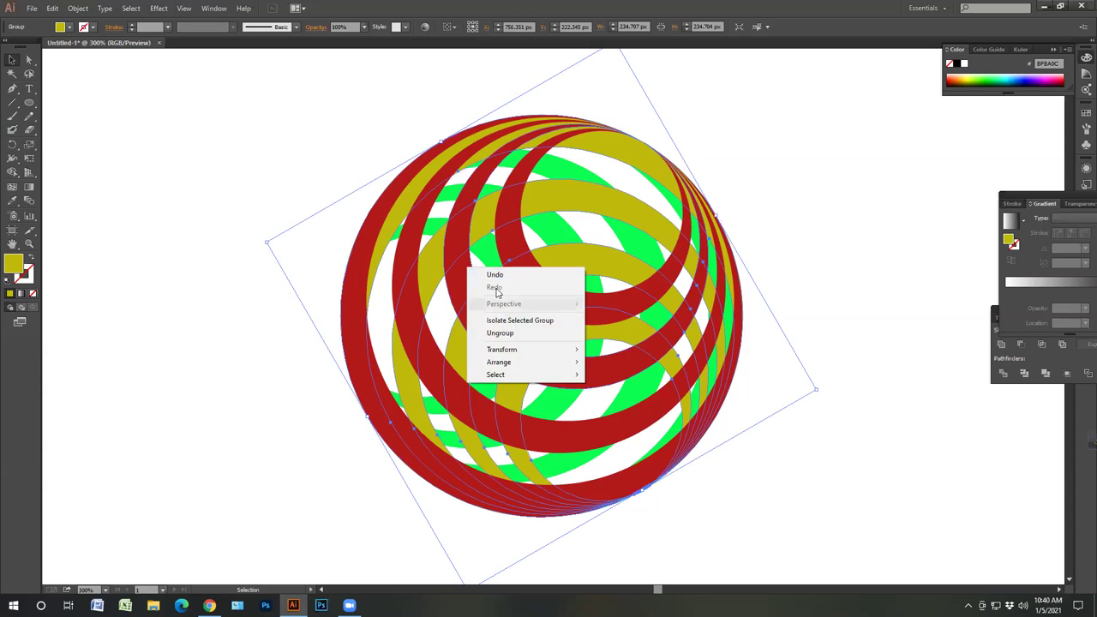
pyautogui.click(499, 332)
pyautogui.click(869, 247)
# - Offset the path of the smallest olive crescent by -10 px and fill the offset shape with black 231F20
pyautogui.click(549, 336)
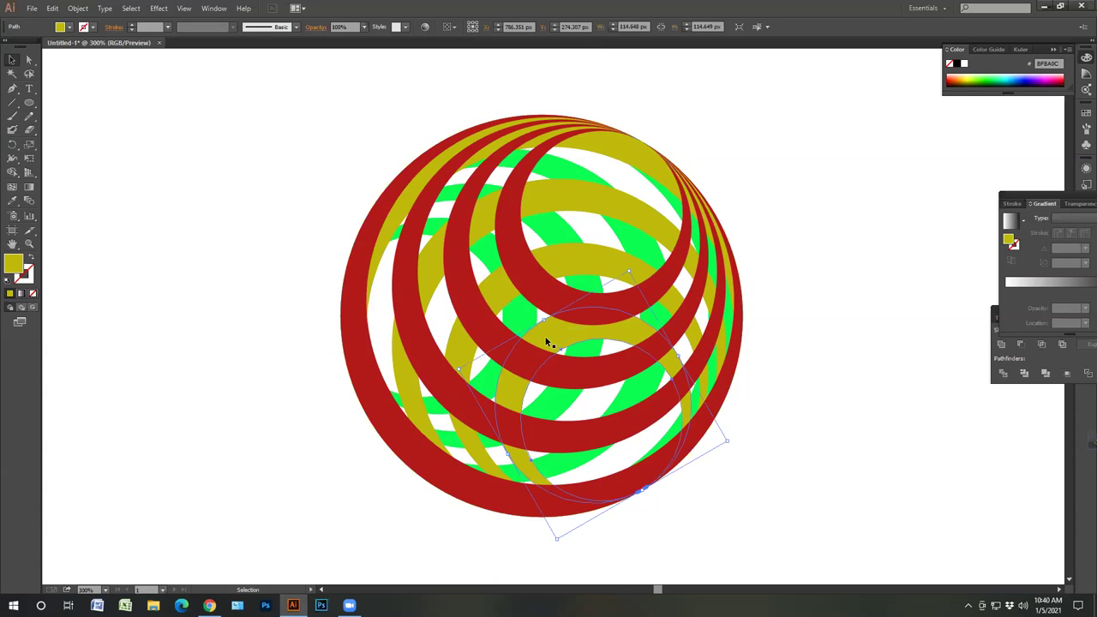
pyautogui.click(83, 8)
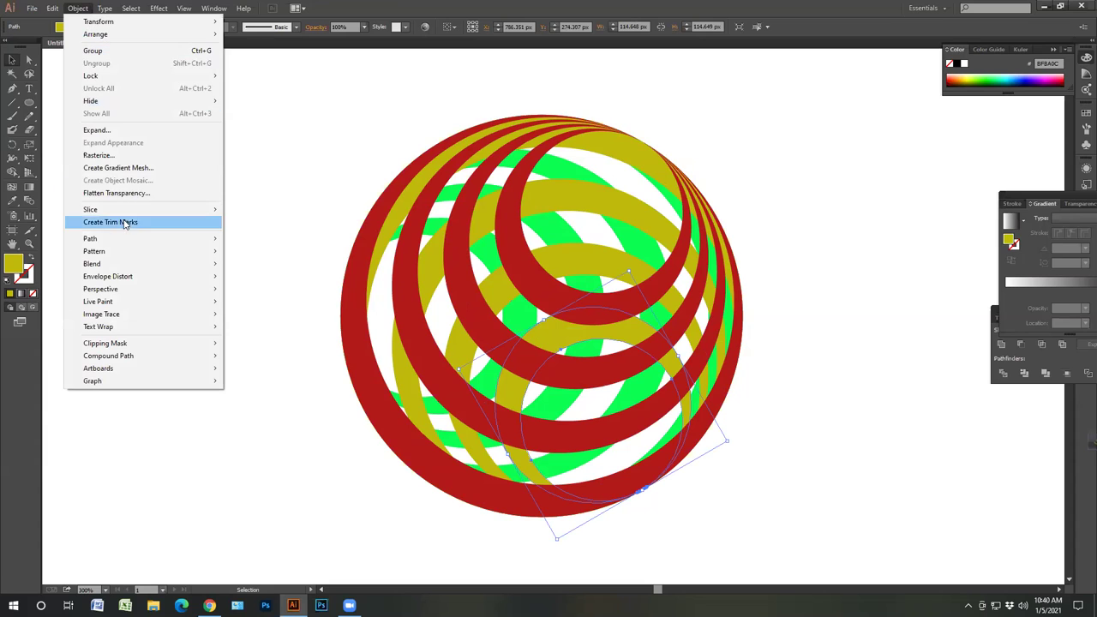
pyautogui.moveTo(156, 241)
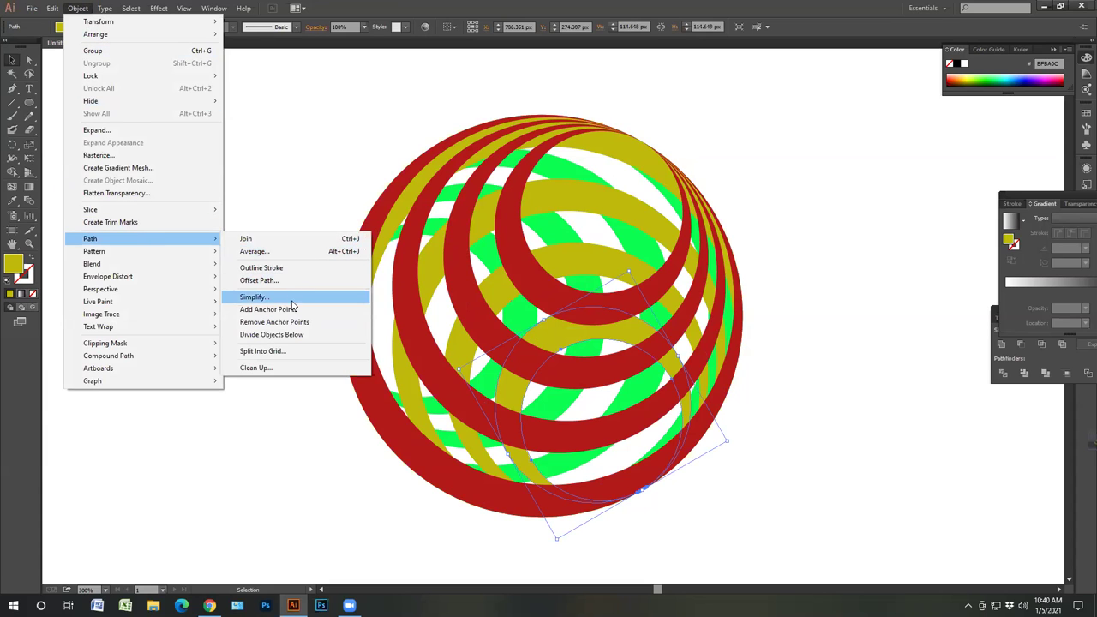
pyautogui.click(258, 280)
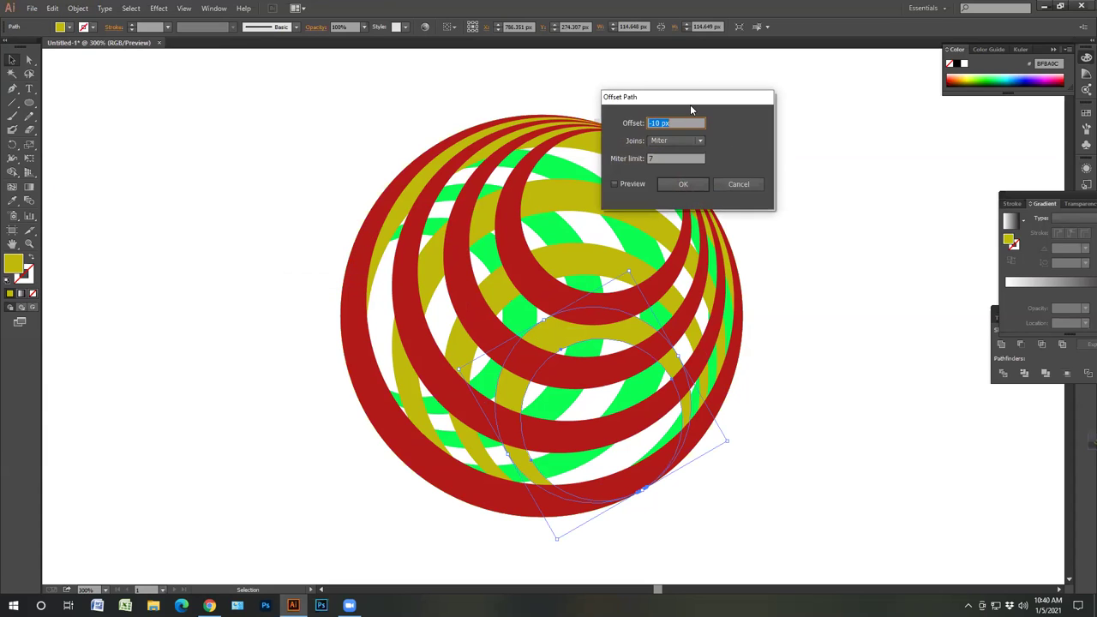
pyautogui.click(633, 183)
pyautogui.click(669, 184)
pyautogui.click(71, 28)
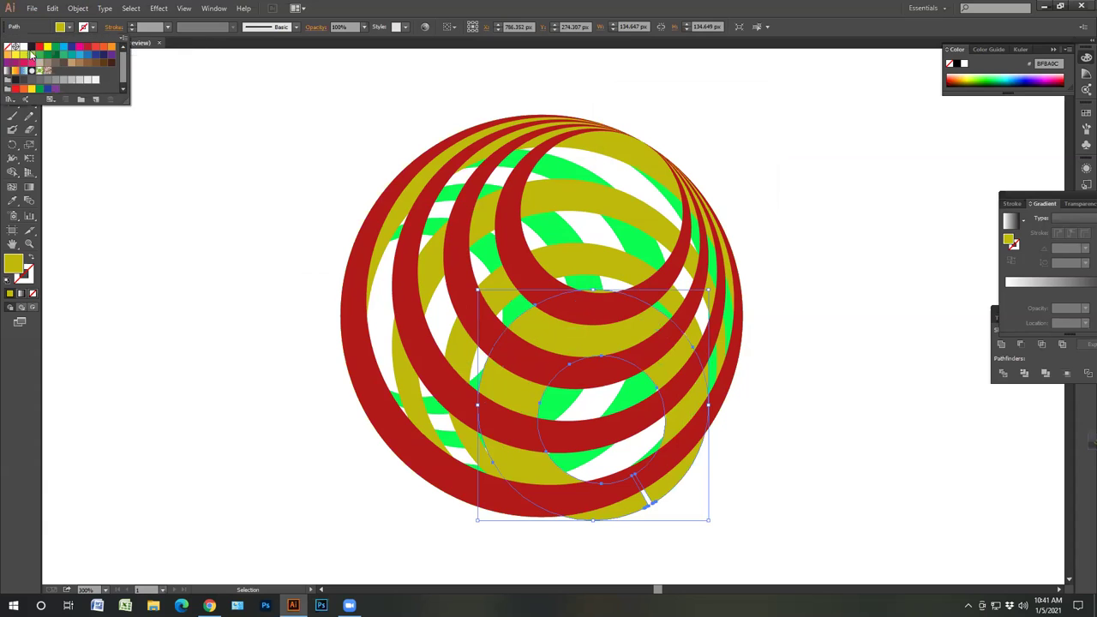
pyautogui.click(27, 47)
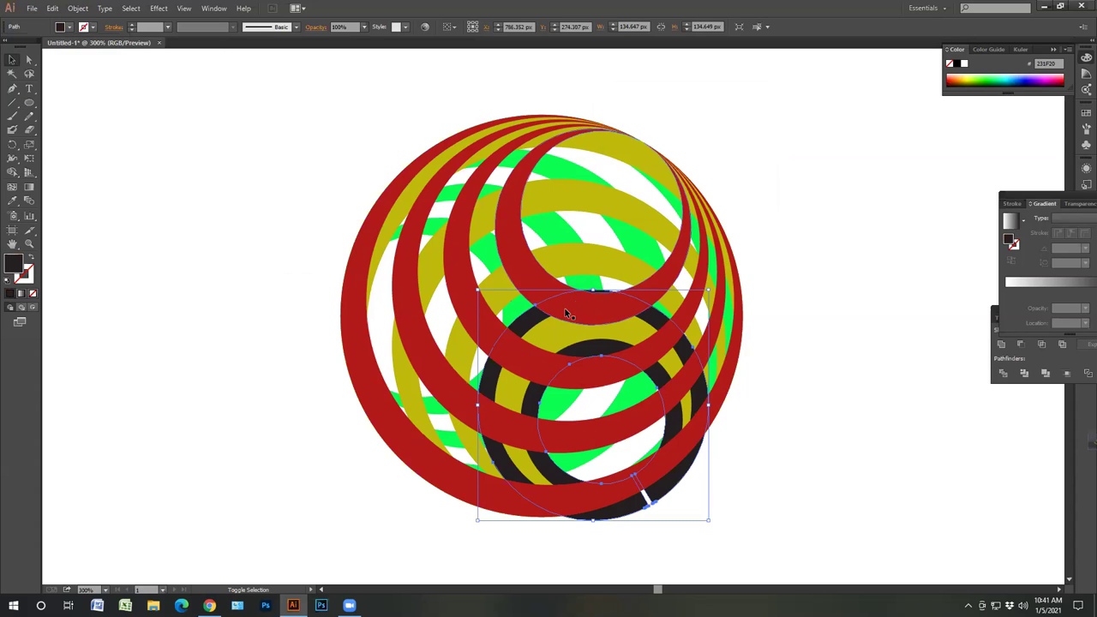
# - Select the dark red crescent group together with the black offset shape
pyautogui.hotkey('ctrl', 'a')
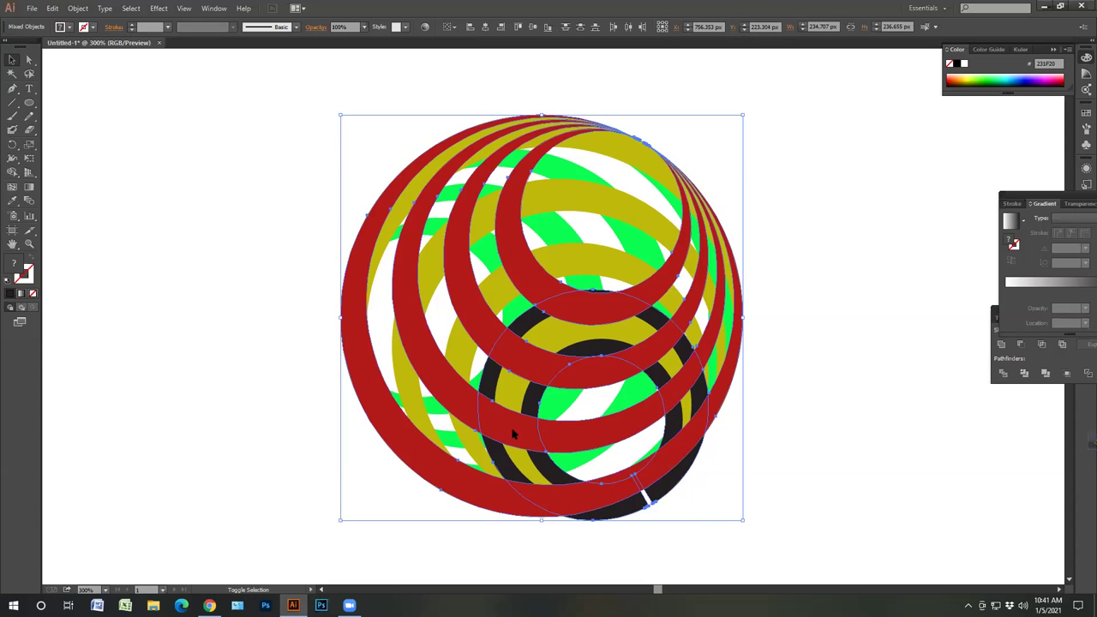
pyautogui.click(514, 438)
pyautogui.hotkey('ctrl', 'a')
# - Try erasing the areas where the black offset shape overlaps the red crescents with Shape Builder, and undo the erasures
pyautogui.click(12, 178)
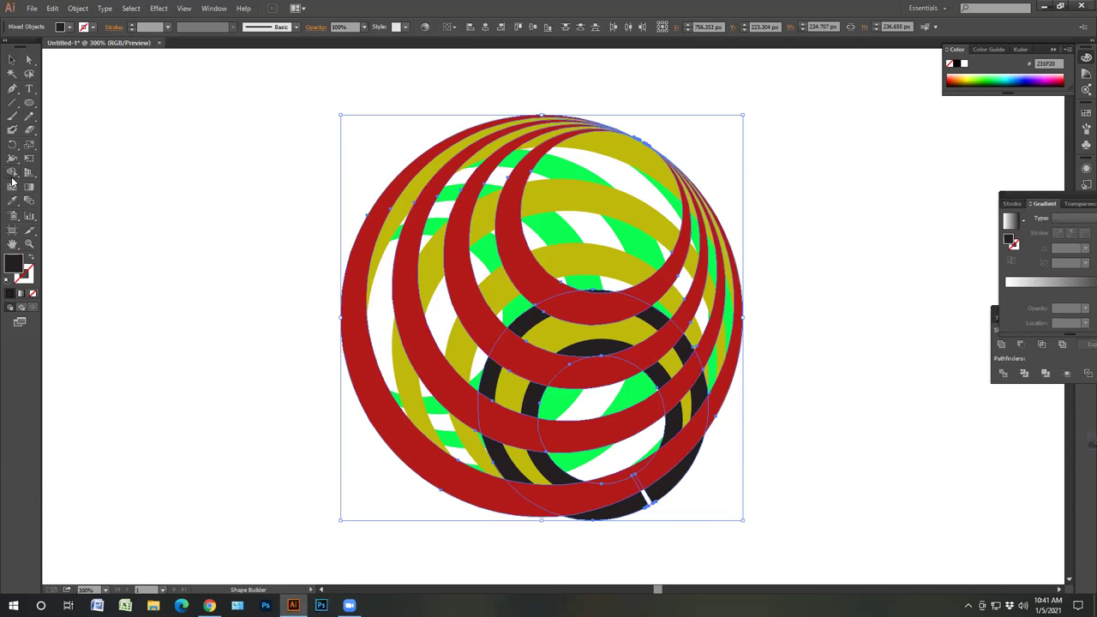
pyautogui.click(610, 329)
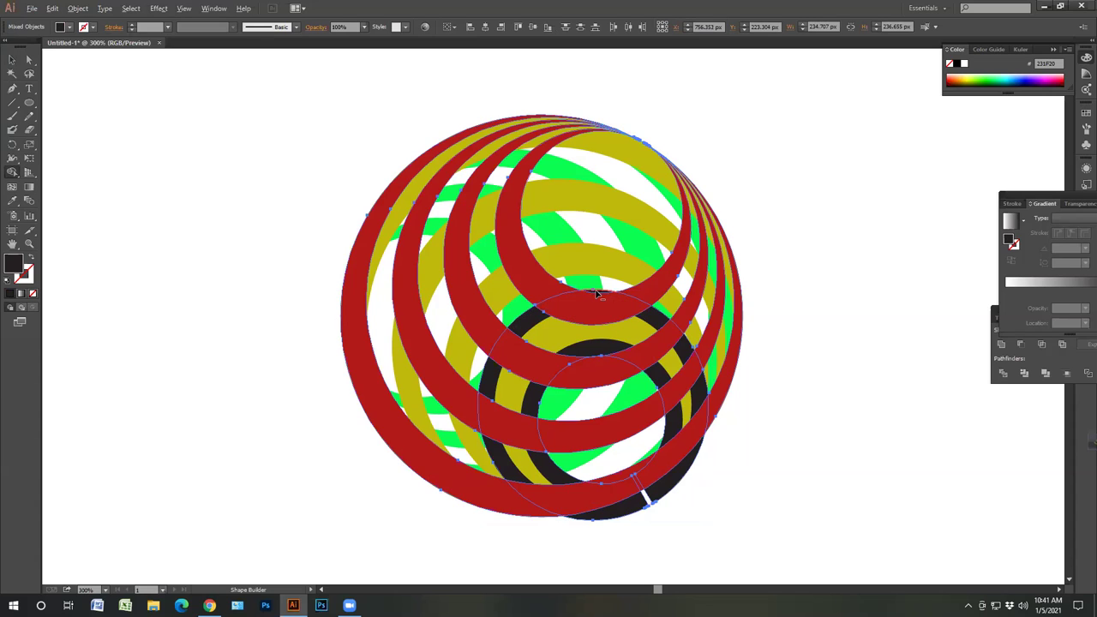
pyautogui.moveTo(597, 294)
pyautogui.mouseDown()
pyautogui.moveTo(521, 388)
pyautogui.moveTo(504, 448)
pyautogui.moveTo(509, 441)
pyautogui.moveTo(546, 527)
pyautogui.moveTo(617, 514)
pyautogui.mouseUp()
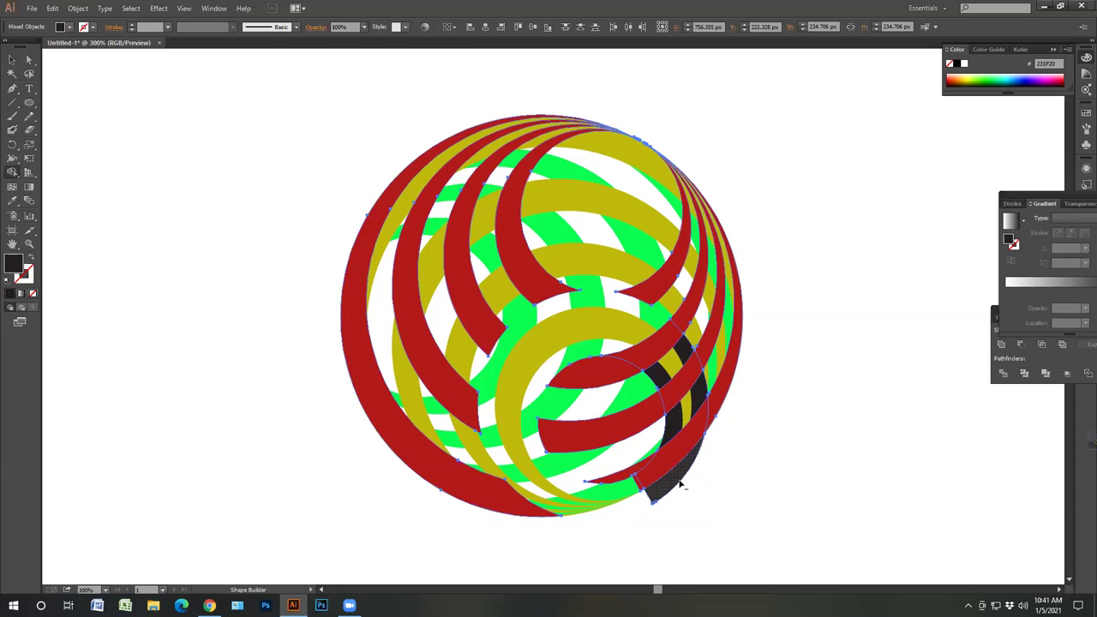
pyautogui.click(12, 62)
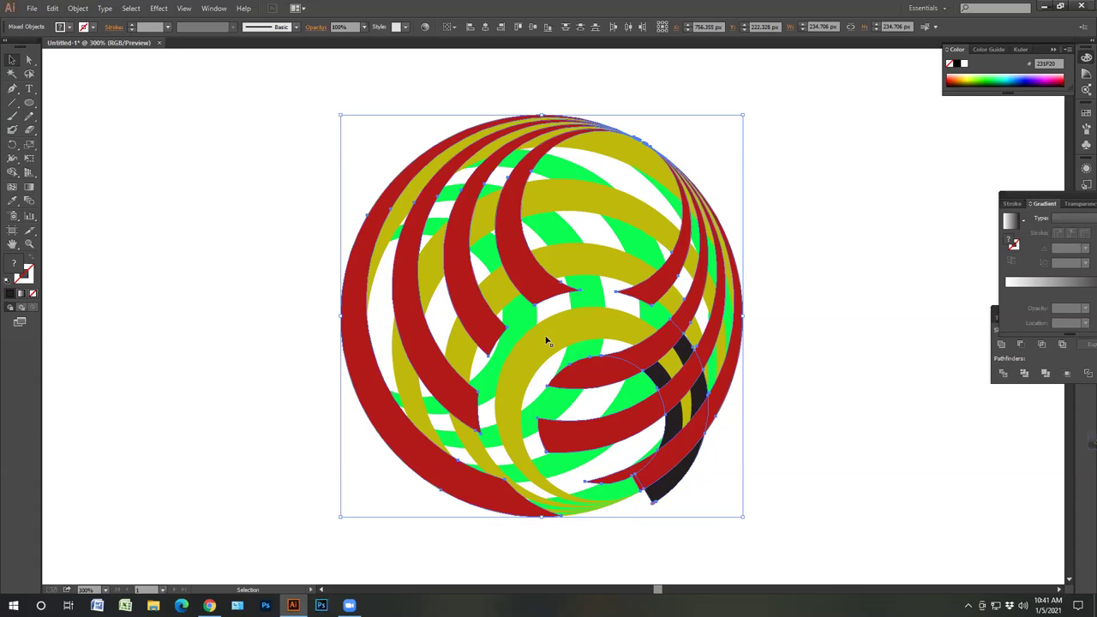
pyautogui.hotkey('ctrl', 'z')
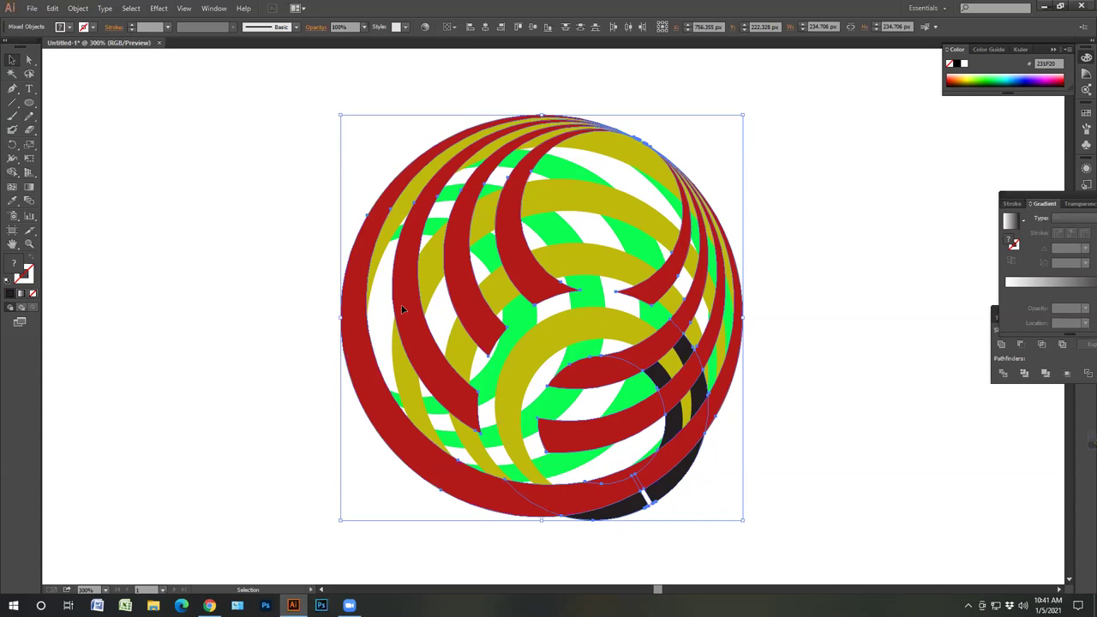
pyautogui.hotkey('ctrl', 'z')
pyautogui.hotkey('ctrl', 'z')
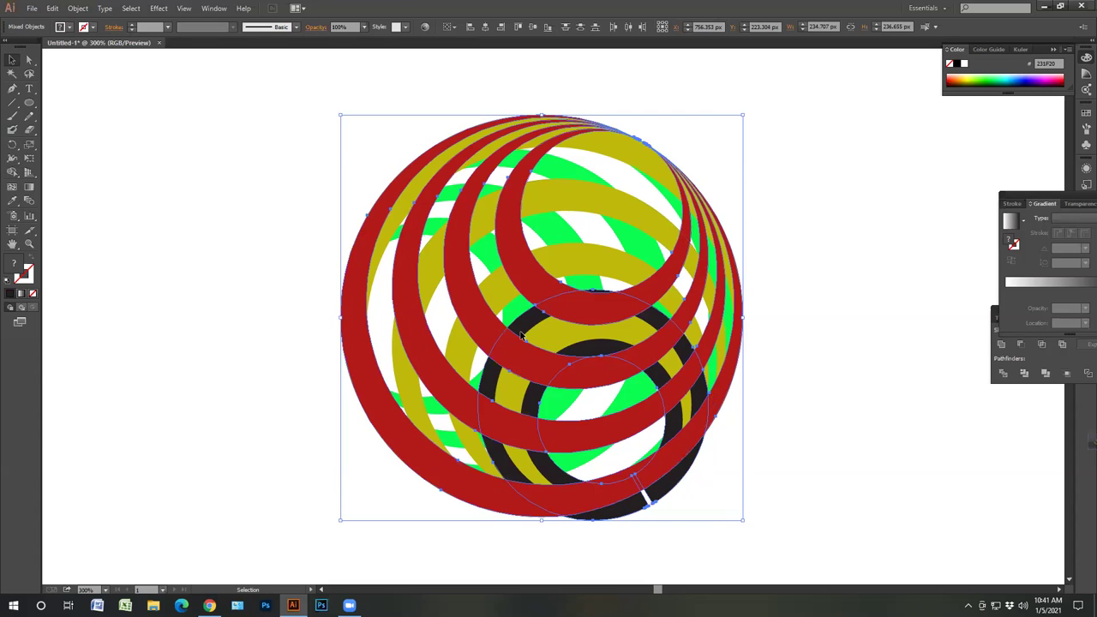
# - Erase the black offset shape, its overlaps with the red crescents, and the cut-off red pieces with Shape Builder, keeping only the four left-hand arcs
pyautogui.click(10, 173)
pyautogui.moveTo(600, 293)
pyautogui.mouseDown()
pyautogui.moveTo(532, 353)
pyautogui.moveTo(507, 436)
pyautogui.moveTo(523, 460)
pyautogui.moveTo(617, 514)
pyautogui.moveTo(644, 507)
pyautogui.moveTo(605, 510)
pyautogui.mouseUp()
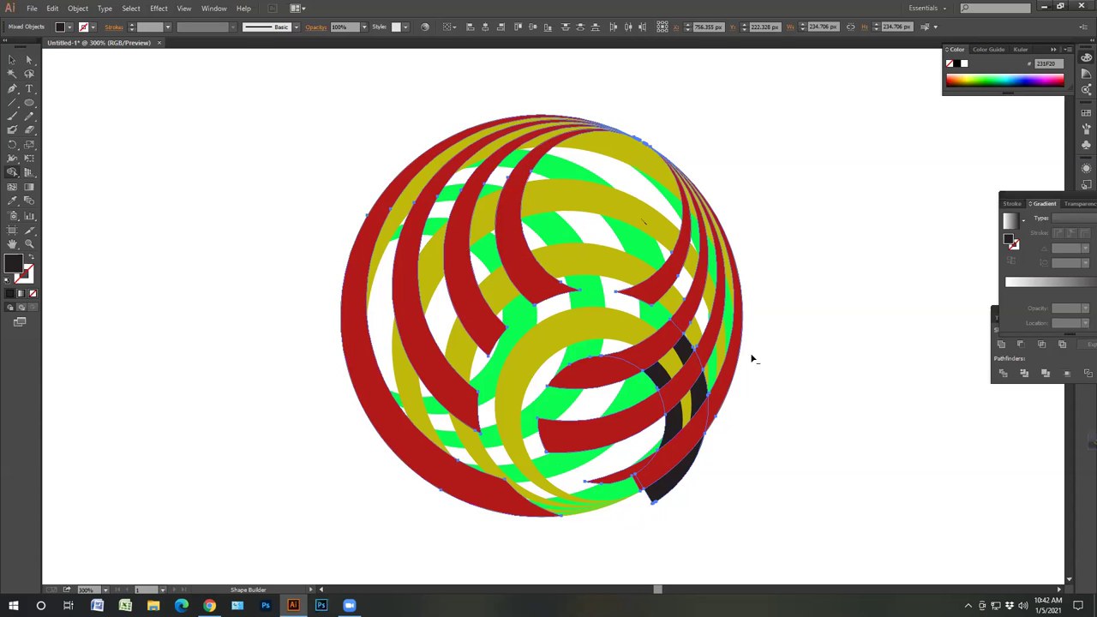
pyautogui.hotkey('ctrl', 'z')
pyautogui.hotkey('ctrl', 'z')
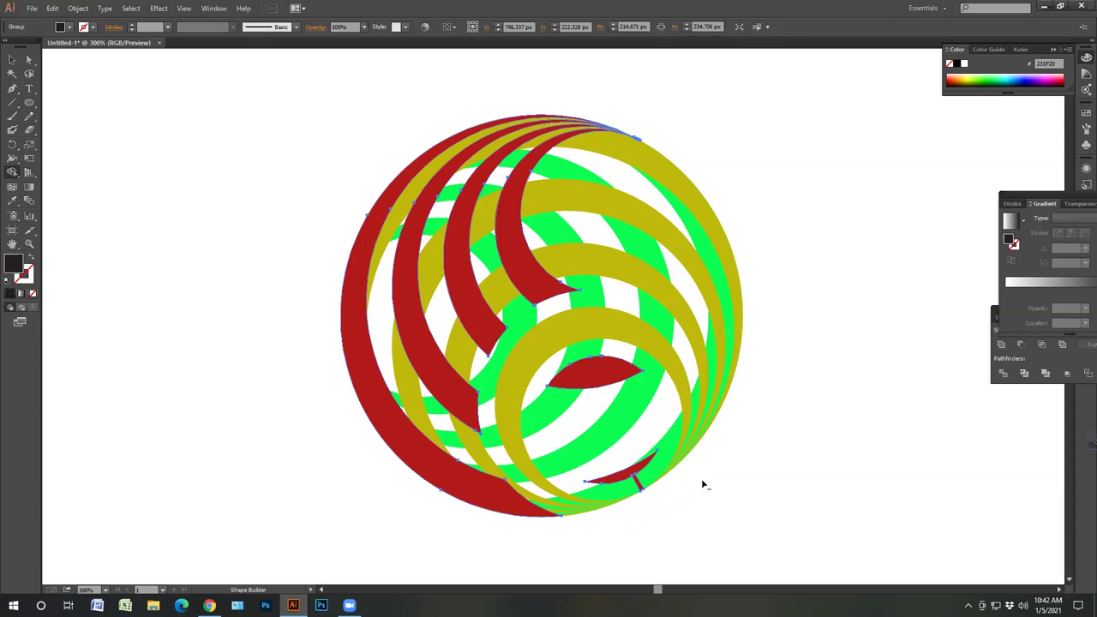
pyautogui.hotkey('ctrl', 'z')
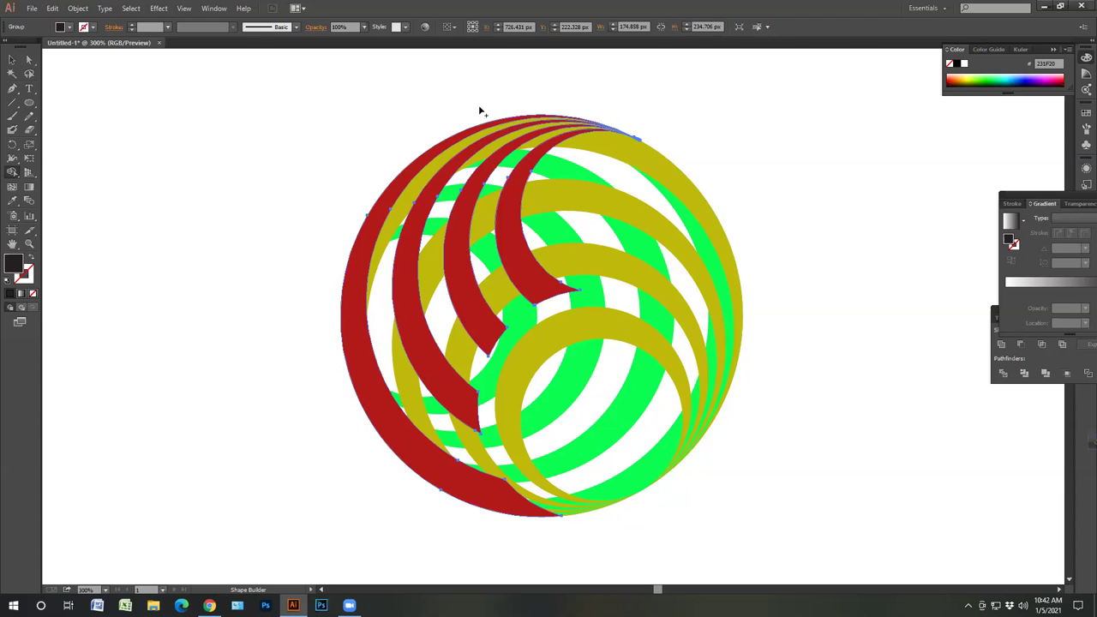
pyautogui.click(12, 60)
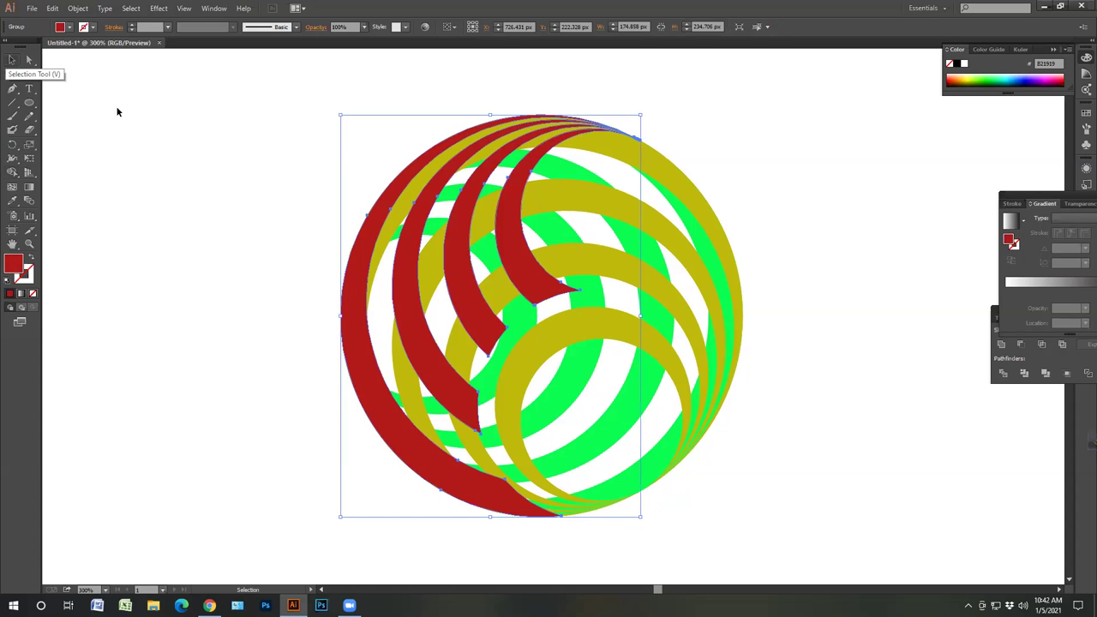
pyautogui.rightClick(393, 212)
pyautogui.click(306, 235)
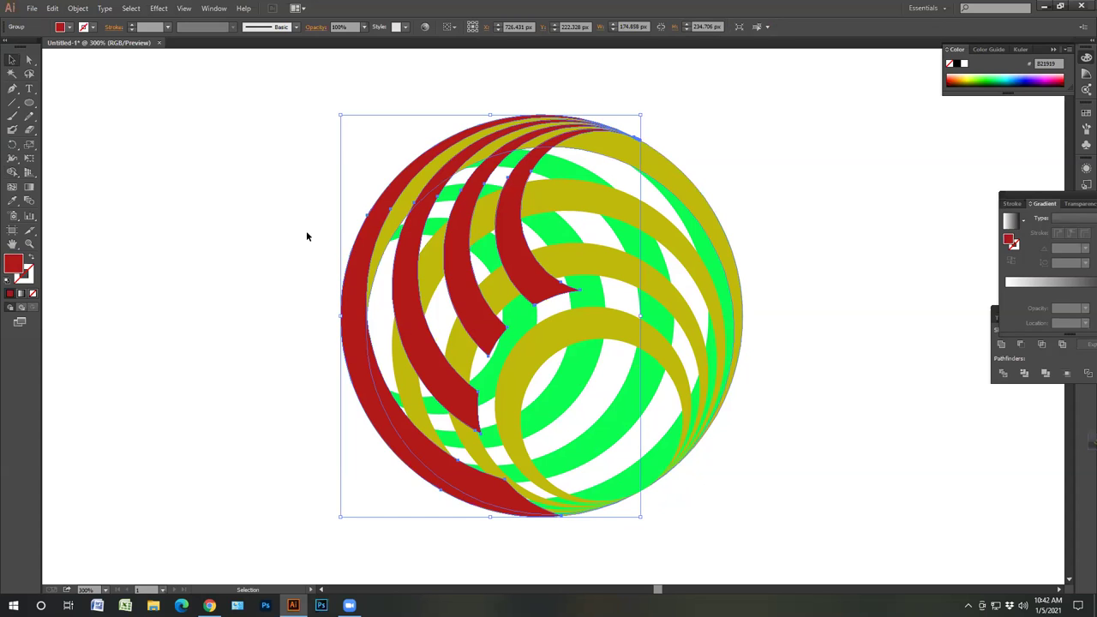
# - Deselect the red arcs, then select and delete the red, olive and green crescent logo
pyautogui.click(307, 233)
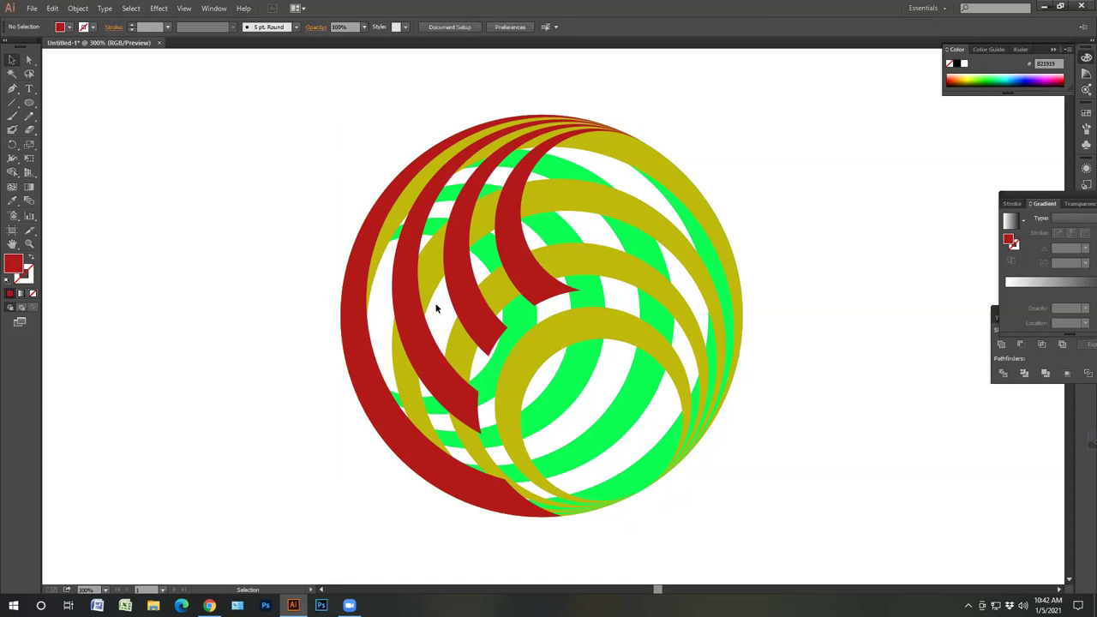
pyautogui.hotkey('ctrl', '-')
pyautogui.hotkey('ctrl', '-')
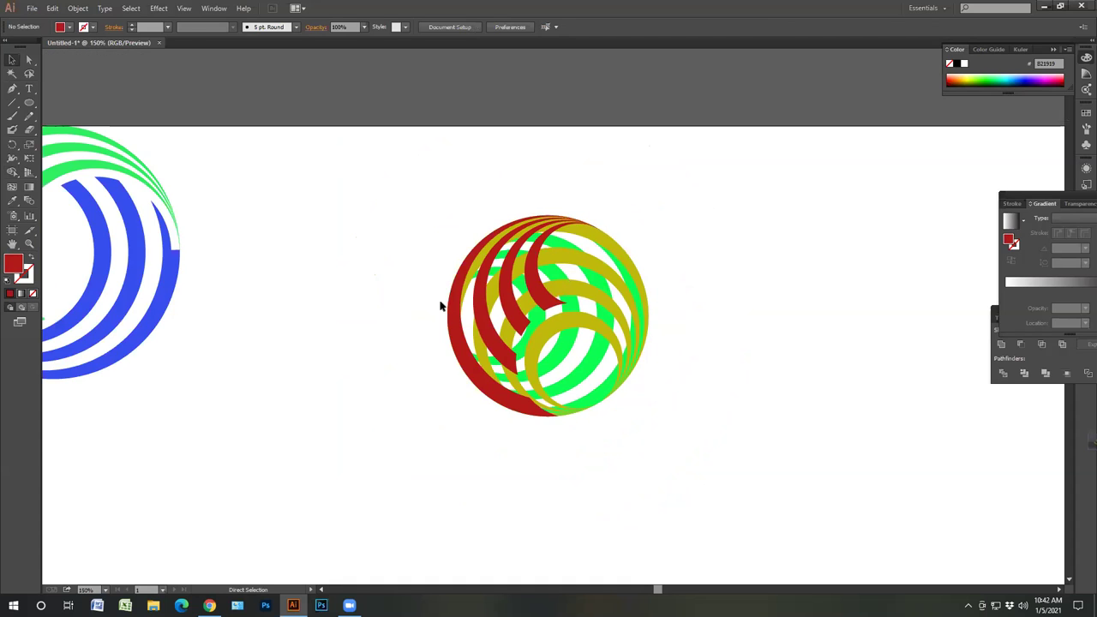
pyautogui.hotkey('ctrl', '-')
pyautogui.press('v')
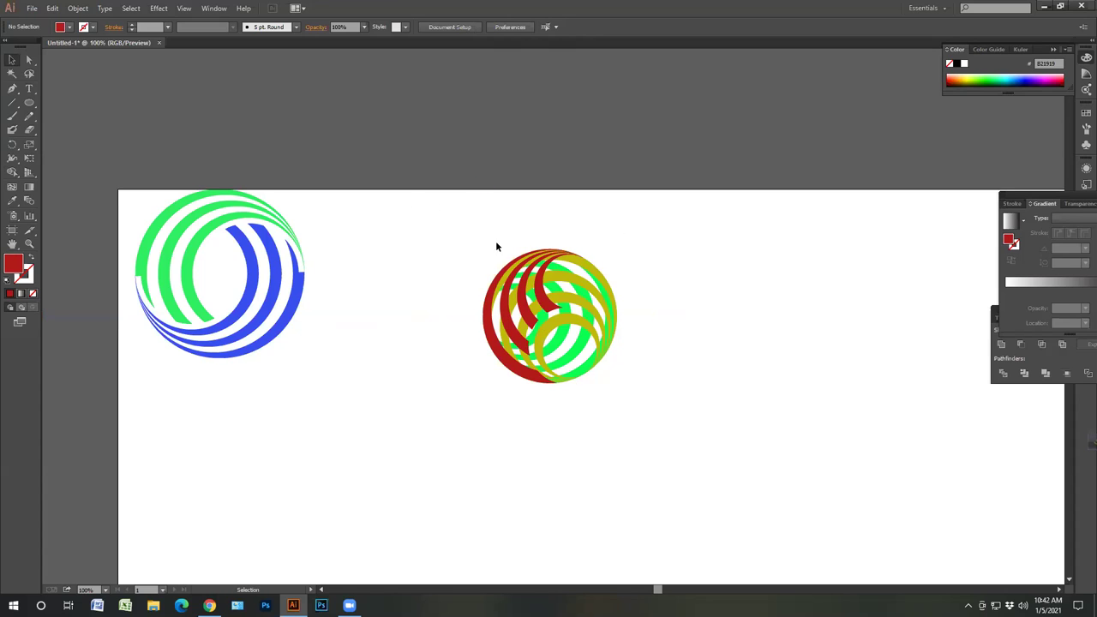
pyautogui.moveTo(493, 233); pyautogui.dragTo(577, 381)
pyautogui.press('Delete')
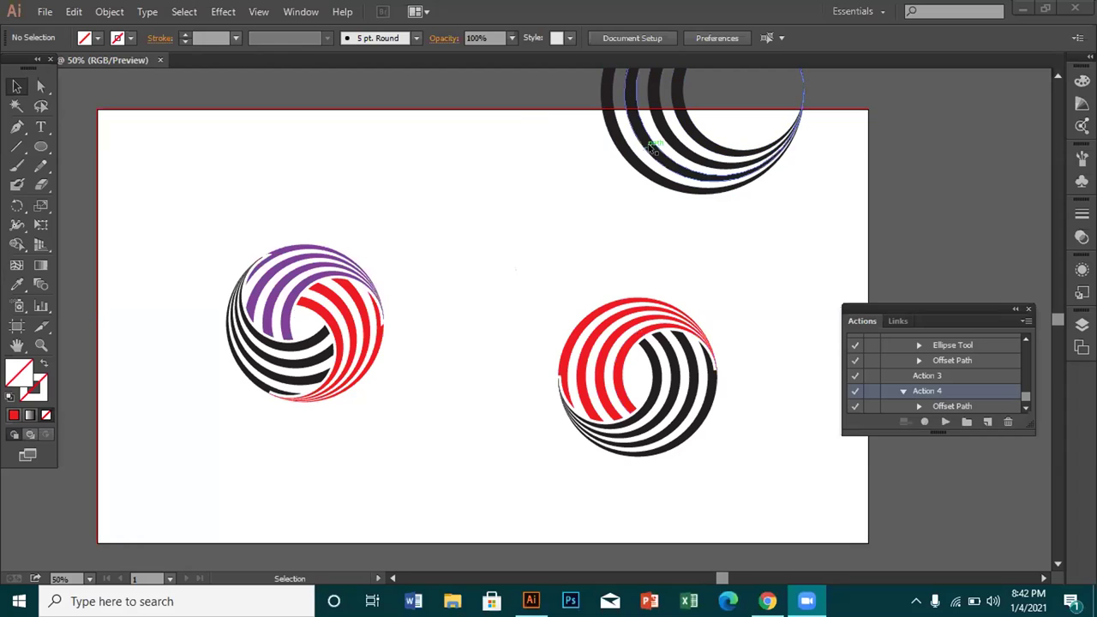
# - Move the two-part red and black logo past the artboard's right edge and the purple, red and black logo toward its upper-left corner
pyautogui.click(566, 134)
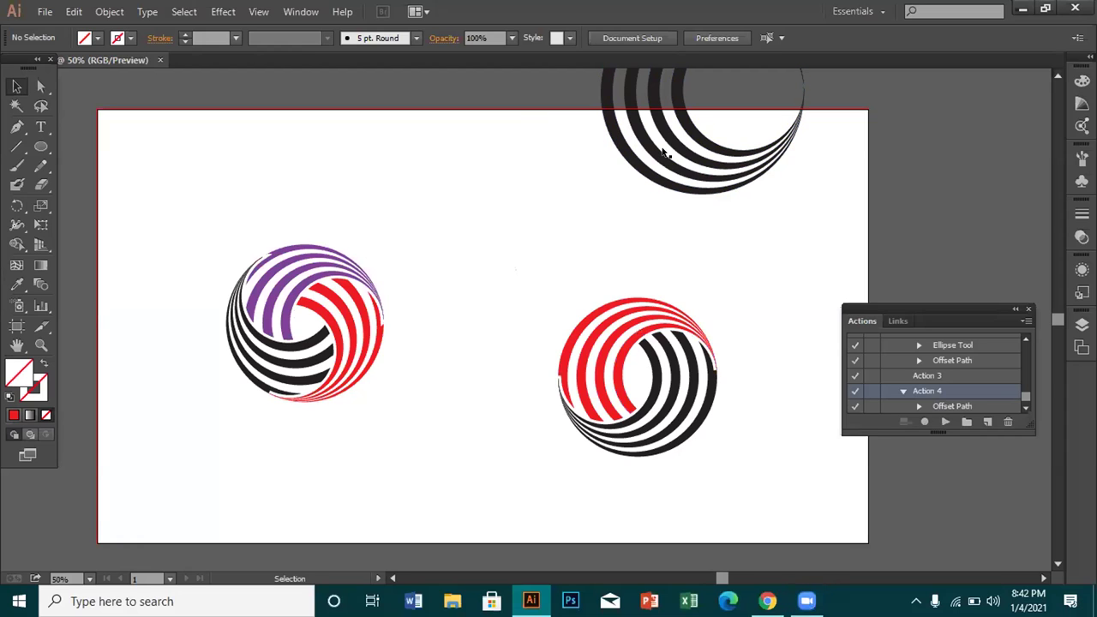
pyautogui.click(759, 188)
pyautogui.moveTo(538, 317); pyautogui.dragTo(823, 500)
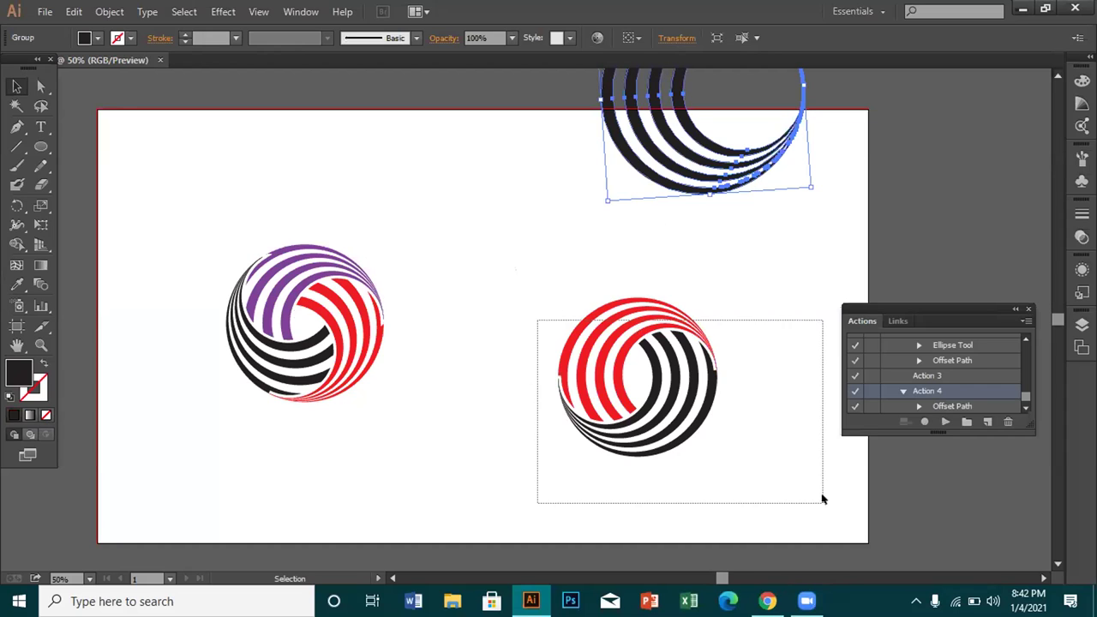
pyautogui.moveTo(630, 376)
pyautogui.mouseDown()
pyautogui.moveTo(814, 390)
pyautogui.moveTo(634, 377)
pyautogui.mouseUp()
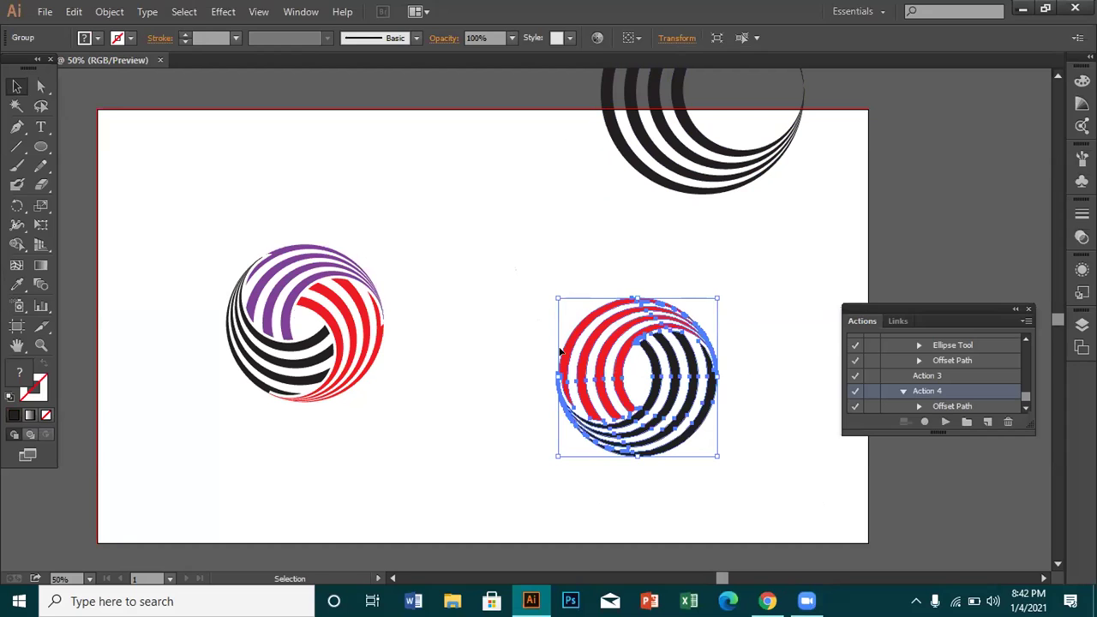
pyautogui.moveTo(565, 351); pyautogui.dragTo(811, 354)
pyautogui.moveTo(212, 249); pyautogui.dragTo(414, 387)
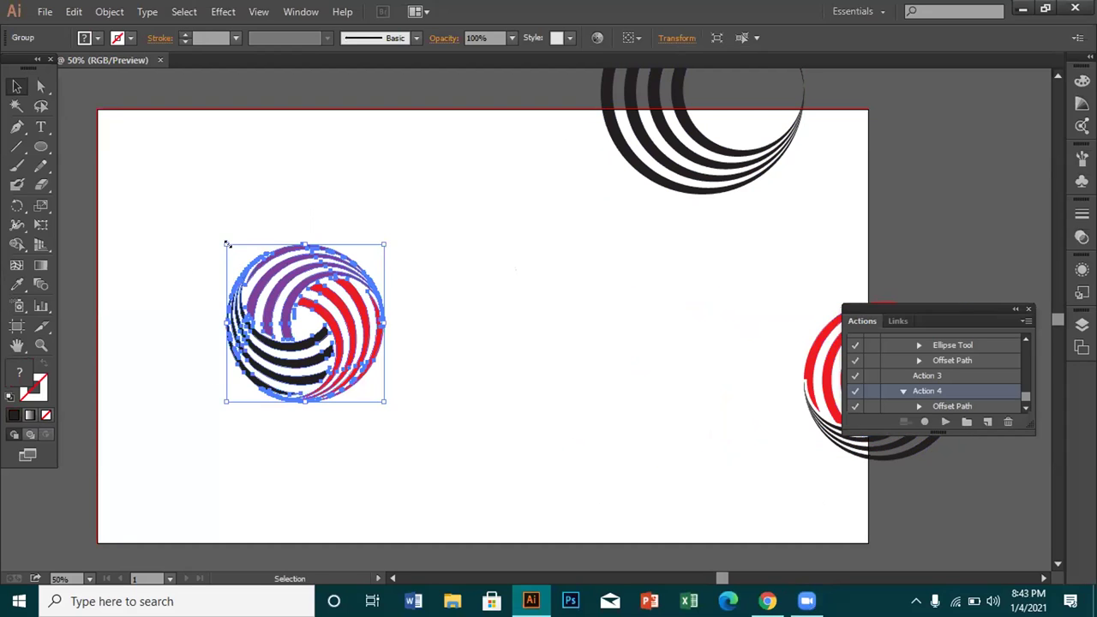
pyautogui.moveTo(245, 275); pyautogui.dragTo(110, 94)
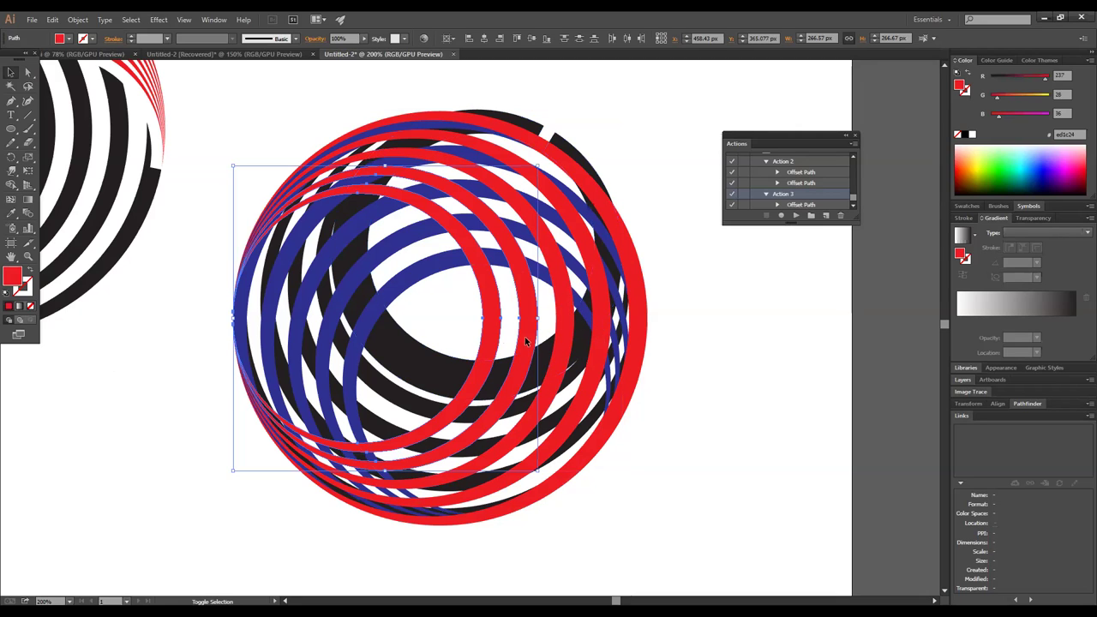
# - Select only the black offset shape and change its fill to yellow FFF200
pyautogui.hotkey('ctrl', 'shift', 'a')
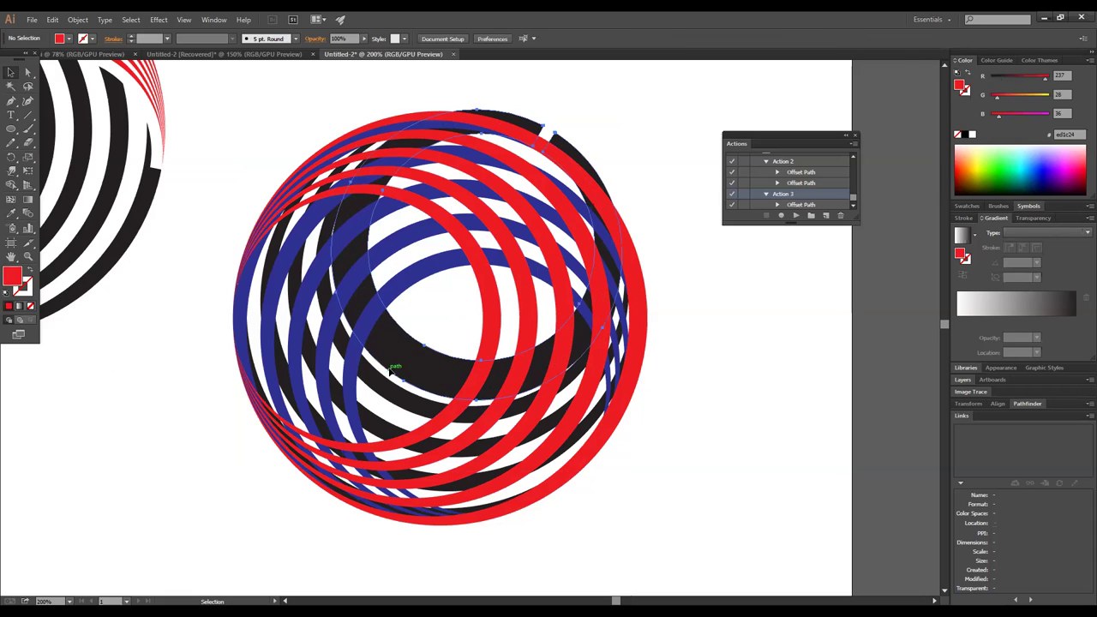
pyautogui.click(390, 370)
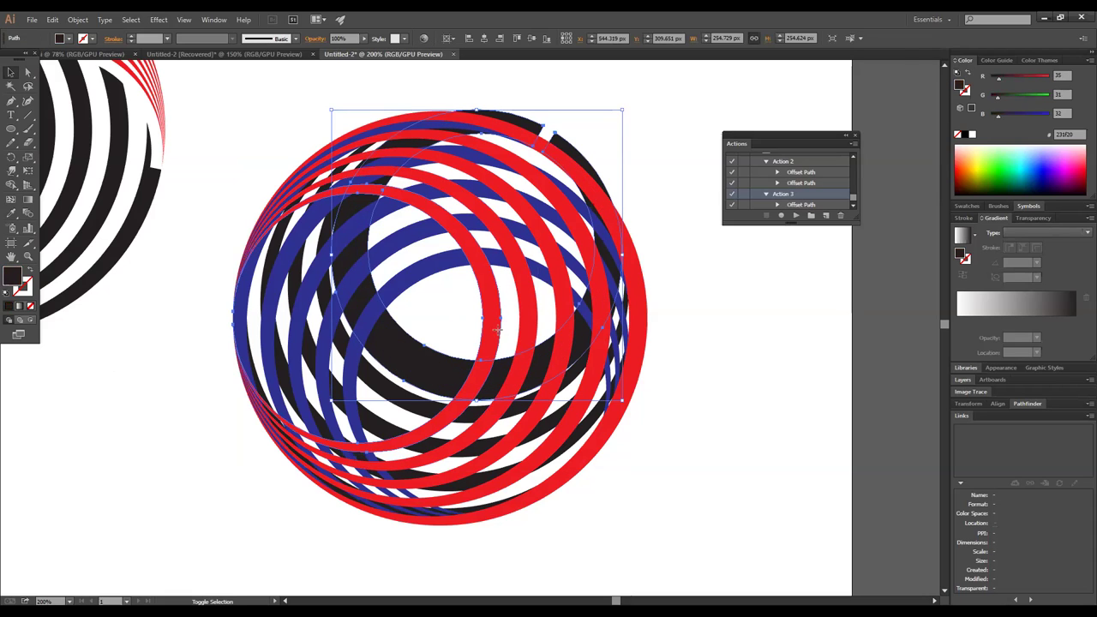
pyautogui.keyDown('shift'); pyautogui.click(521, 330); pyautogui.keyUp('shift')
pyautogui.keyDown('shift'); pyautogui.click(521, 330); pyautogui.keyUp('shift')
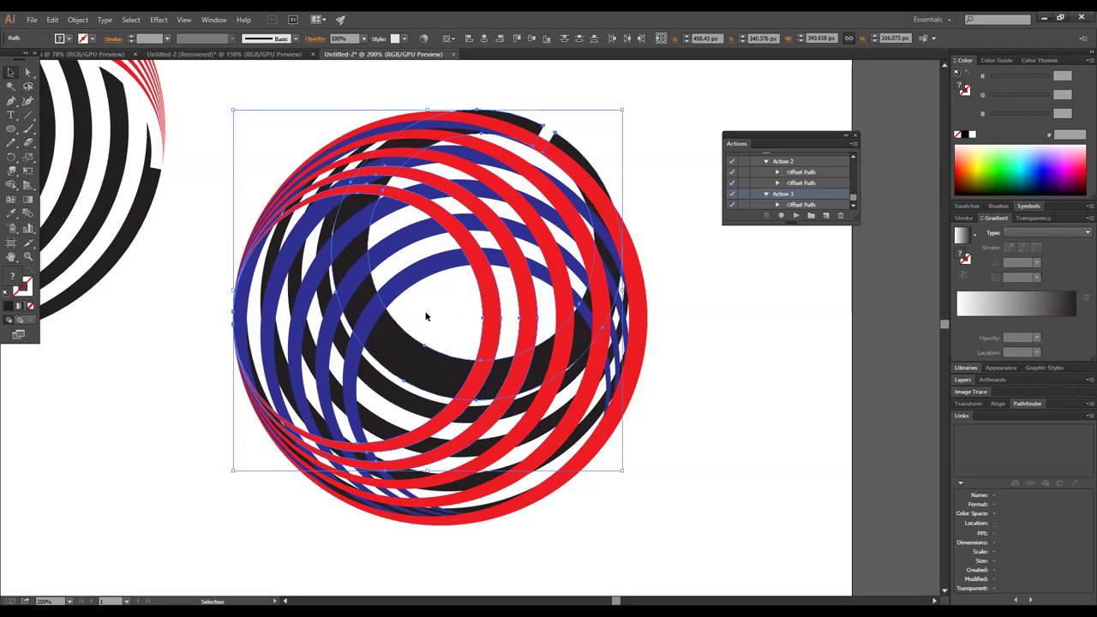
pyautogui.click(405, 330)
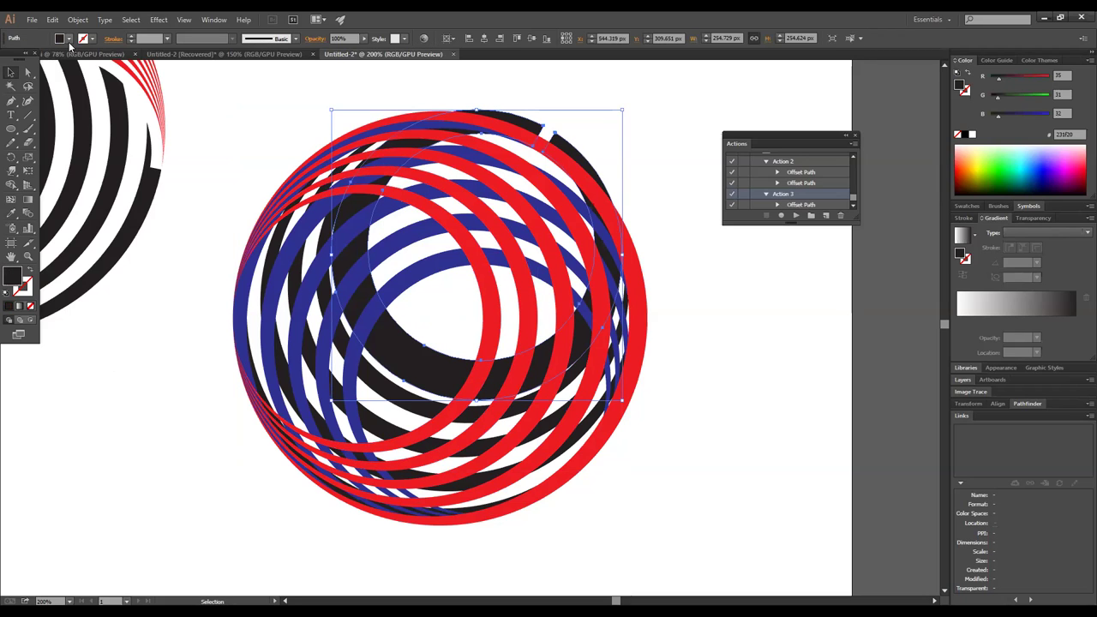
pyautogui.click(68, 38)
pyautogui.click(46, 58)
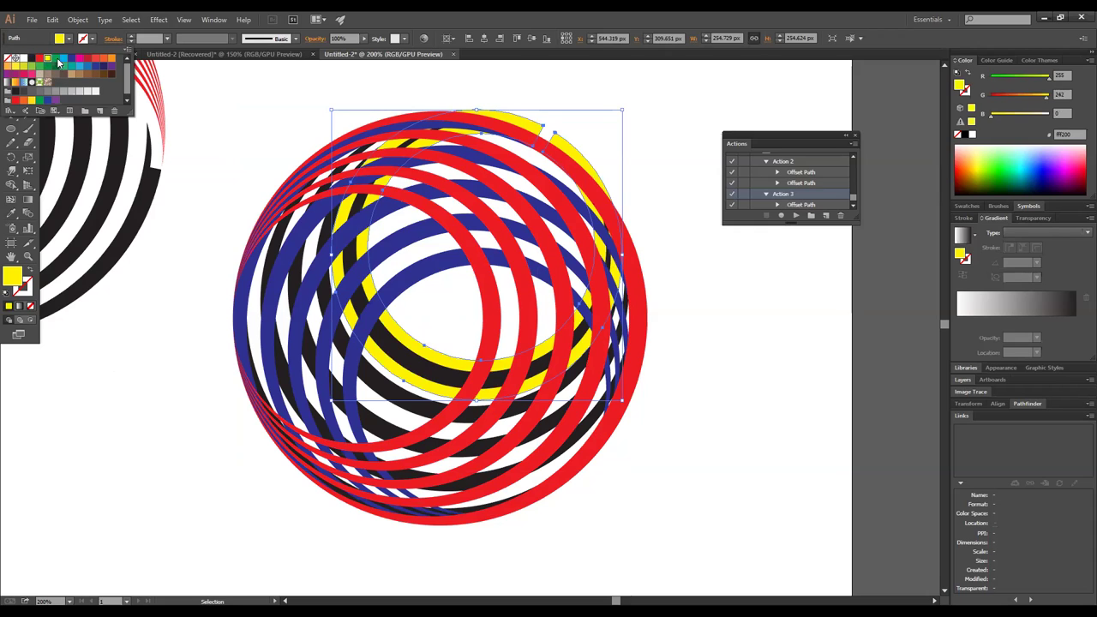
# - Add all five red crescents to the selection with the yellow offset shape
pyautogui.click(486, 324)
pyautogui.keyDown('shift'); pyautogui.click(504, 324); pyautogui.keyUp('shift')
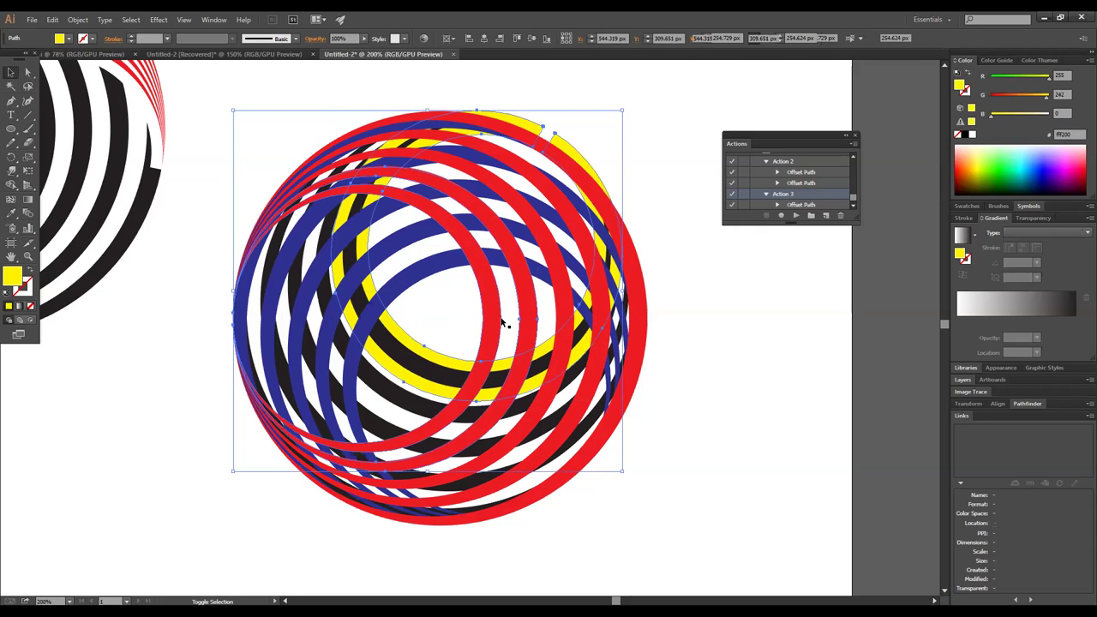
pyautogui.keyDown('shift'); pyautogui.click(587, 324); pyautogui.keyUp('shift')
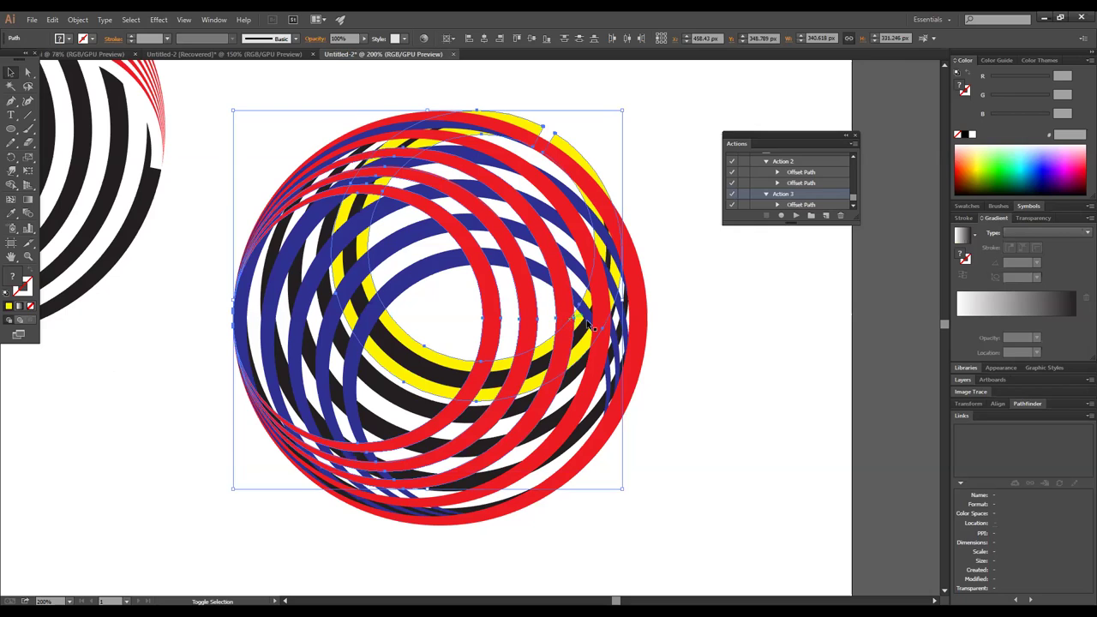
pyautogui.keyDown('shift'); pyautogui.click(613, 325); pyautogui.keyUp('shift')
pyautogui.keyDown('shift'); pyautogui.click(634, 316); pyautogui.keyUp('shift')
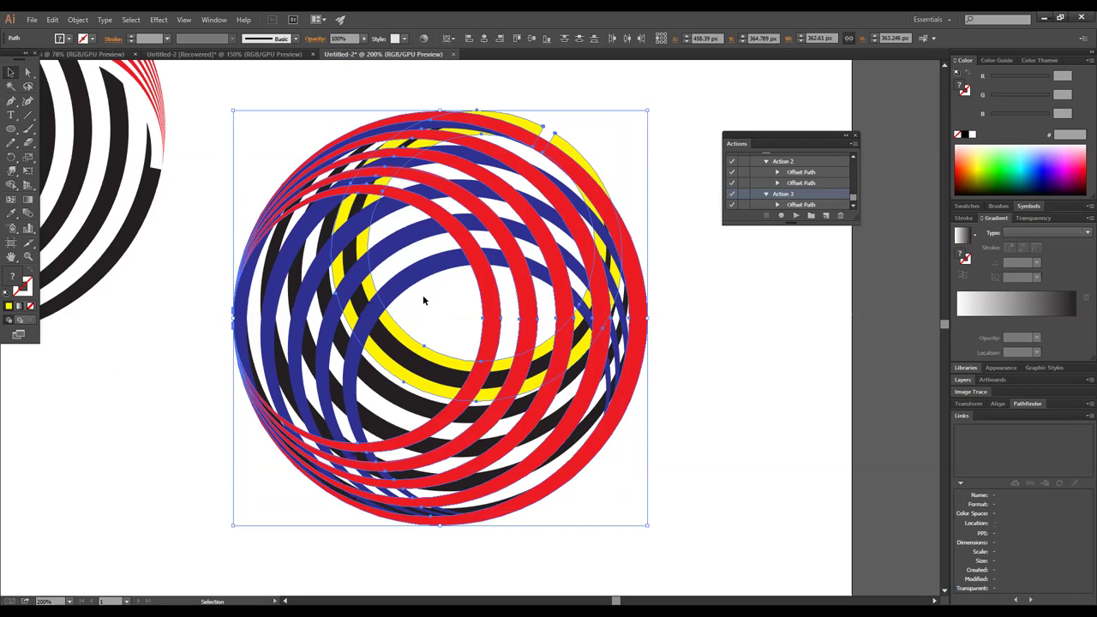
# - Try erasing the yellow offset shape where it crosses the red crescents with Shape Builder, undo the erasure, and clear the selection
pyautogui.click(12, 185)
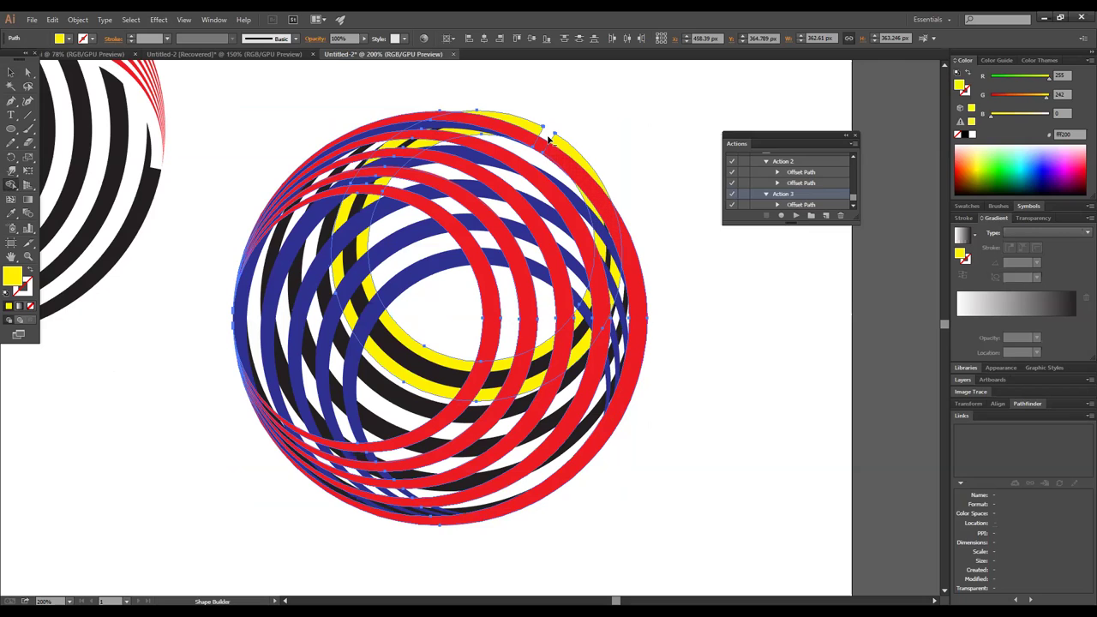
pyautogui.moveTo(551, 140)
pyautogui.mouseDown()
pyautogui.moveTo(606, 248)
pyautogui.moveTo(590, 323)
pyautogui.moveTo(556, 347)
pyautogui.moveTo(466, 374)
pyautogui.moveTo(424, 368)
pyautogui.moveTo(381, 321)
pyautogui.mouseUp()
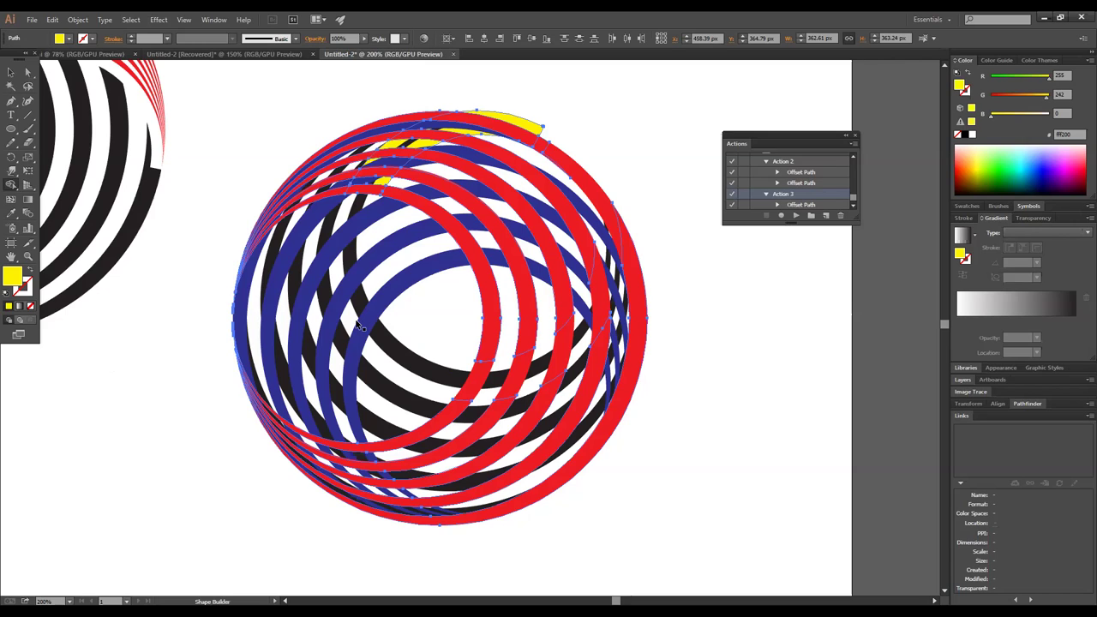
pyautogui.press('v')
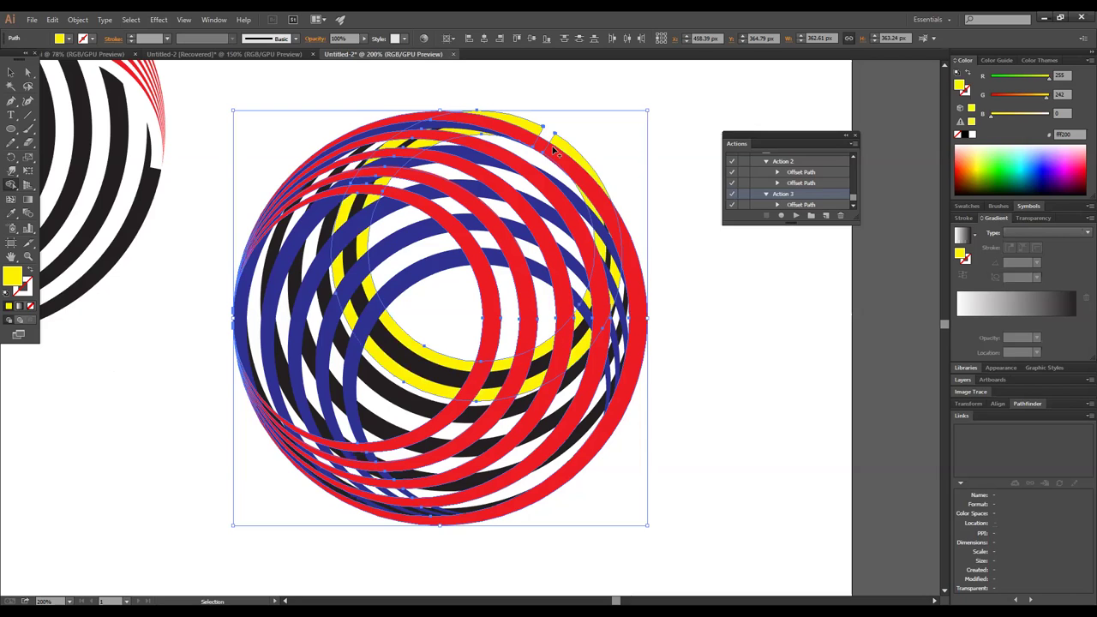
pyautogui.hotkey('shift', 'm')
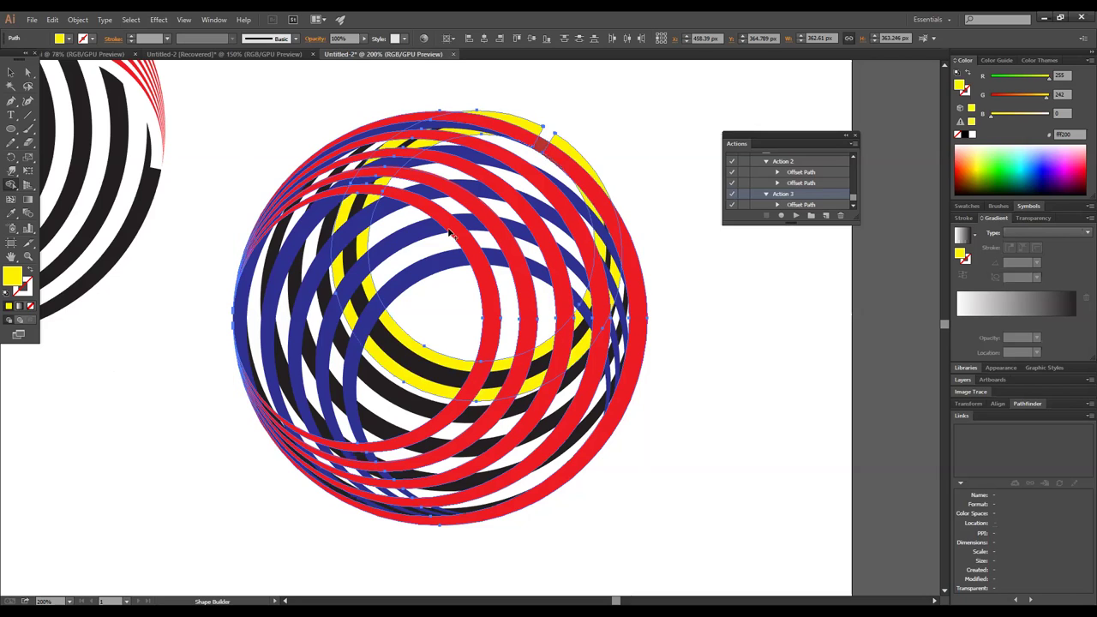
pyautogui.press('v')
pyautogui.click(341, 124)
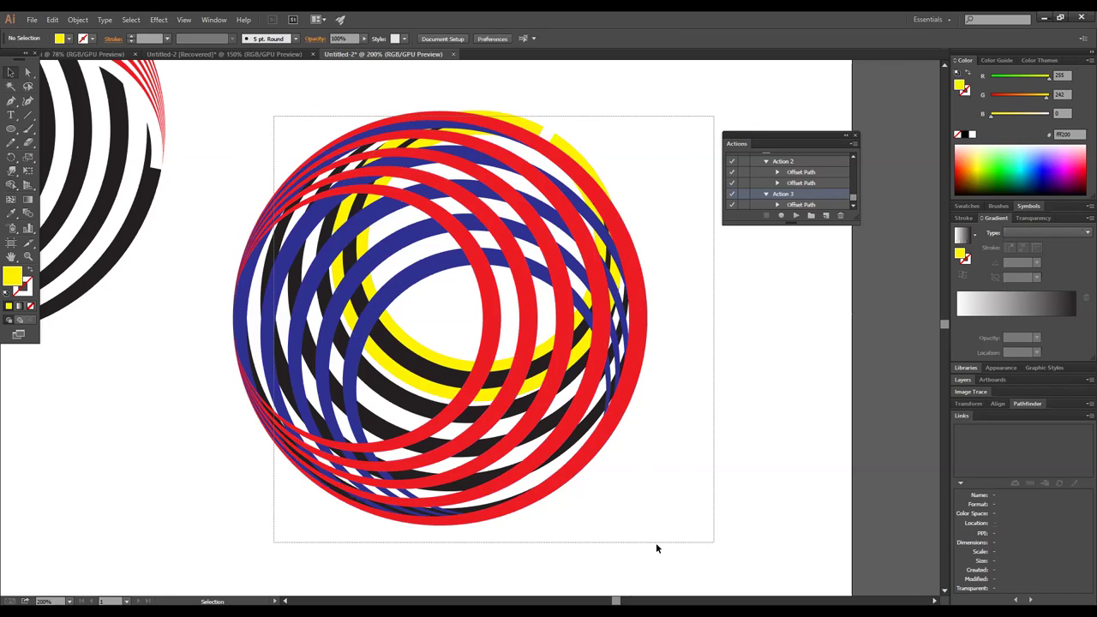
pyautogui.hotkey('ctrl', 'shift', 'h')
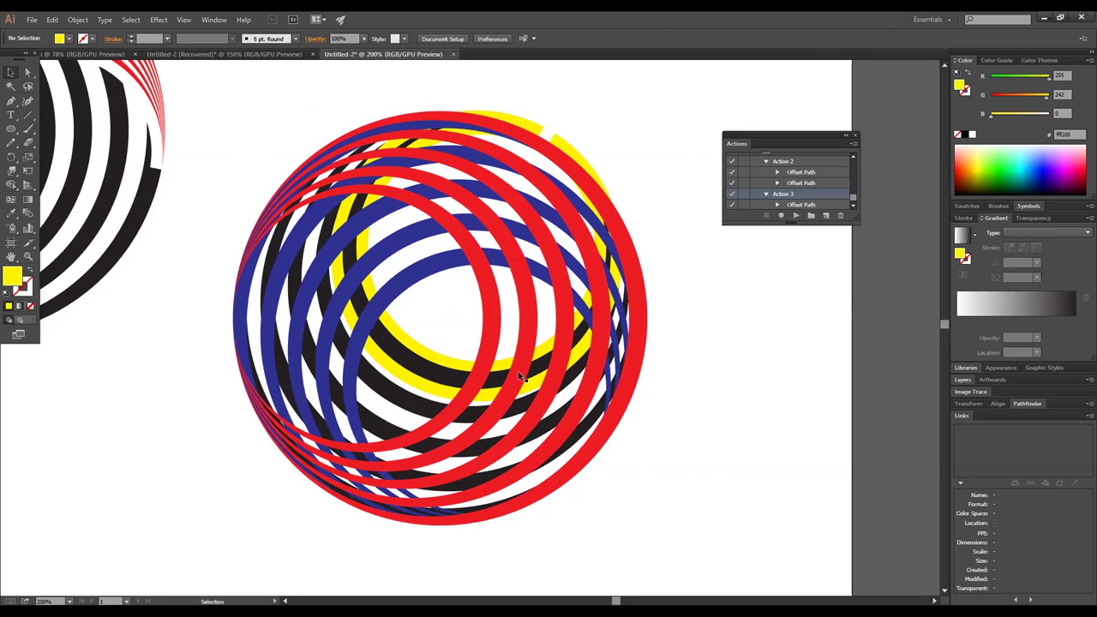
# - Select the yellow offset shape together with the five red crescents again
pyautogui.click(398, 377)
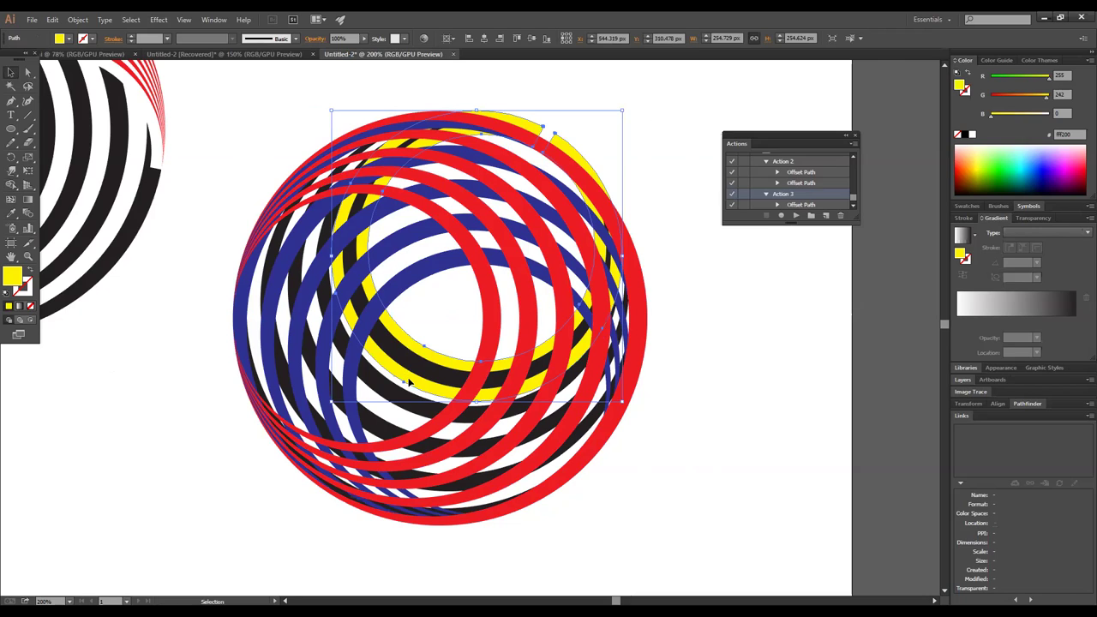
pyautogui.keyDown('shift'); pyautogui.click(497, 338); pyautogui.keyUp('shift')
pyautogui.keyDown('shift'); pyautogui.click(526, 307); pyautogui.keyUp('shift')
pyautogui.keyDown('shift'); pyautogui.click(570, 230); pyautogui.keyUp('shift')
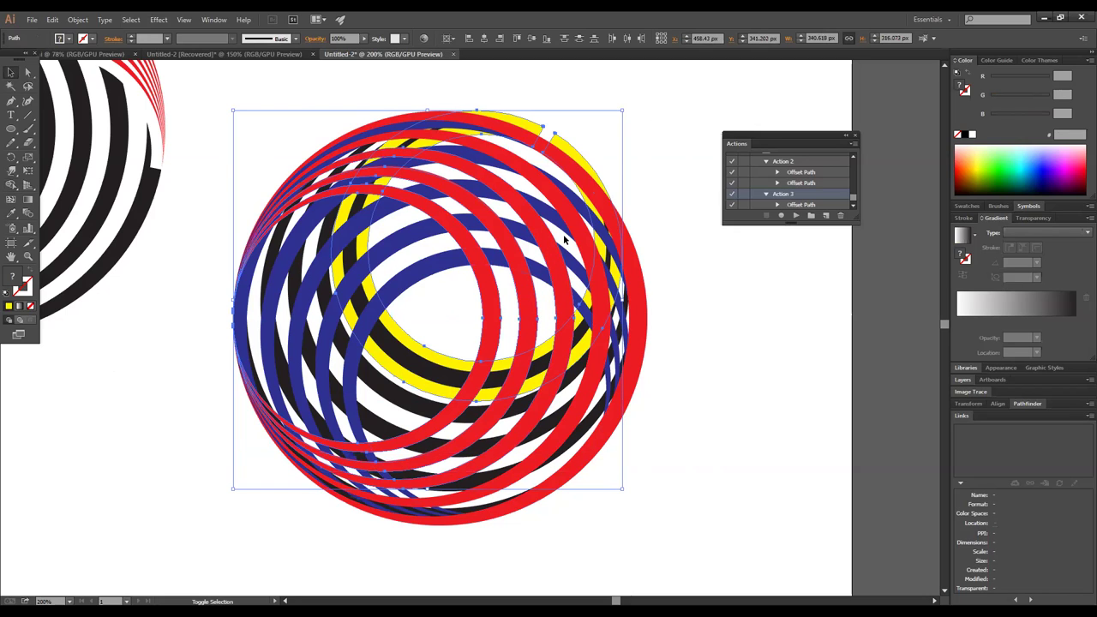
pyautogui.keyDown('shift'); pyautogui.click(604, 205); pyautogui.keyUp('shift')
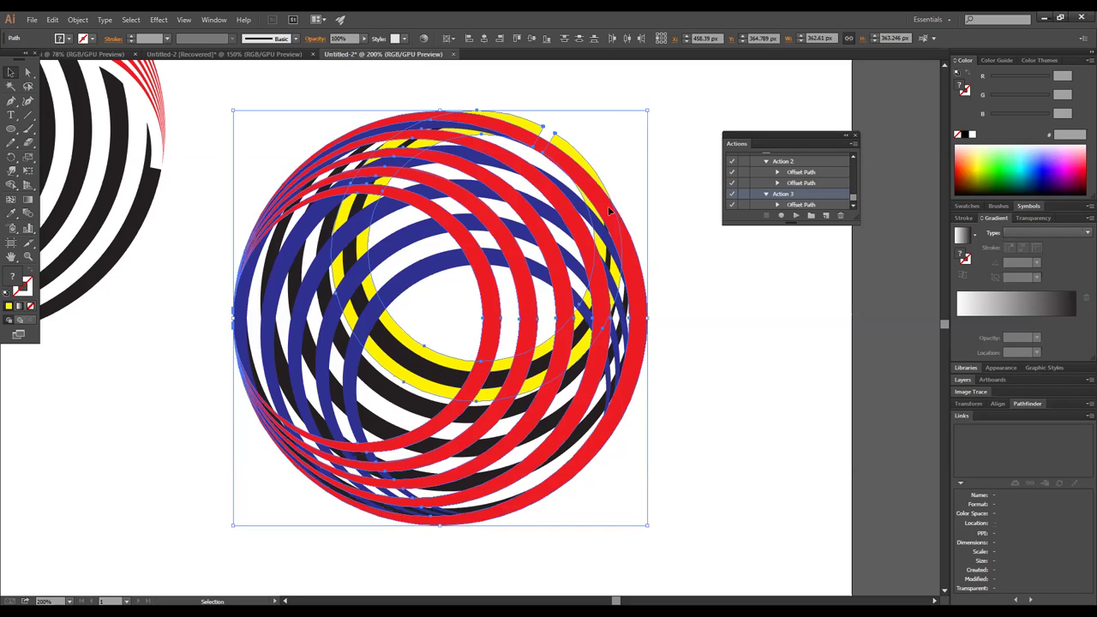
# - Try erasing the yellow offset shape and its overlaps with the red crescents using Shape Builder
pyautogui.click(11, 198)
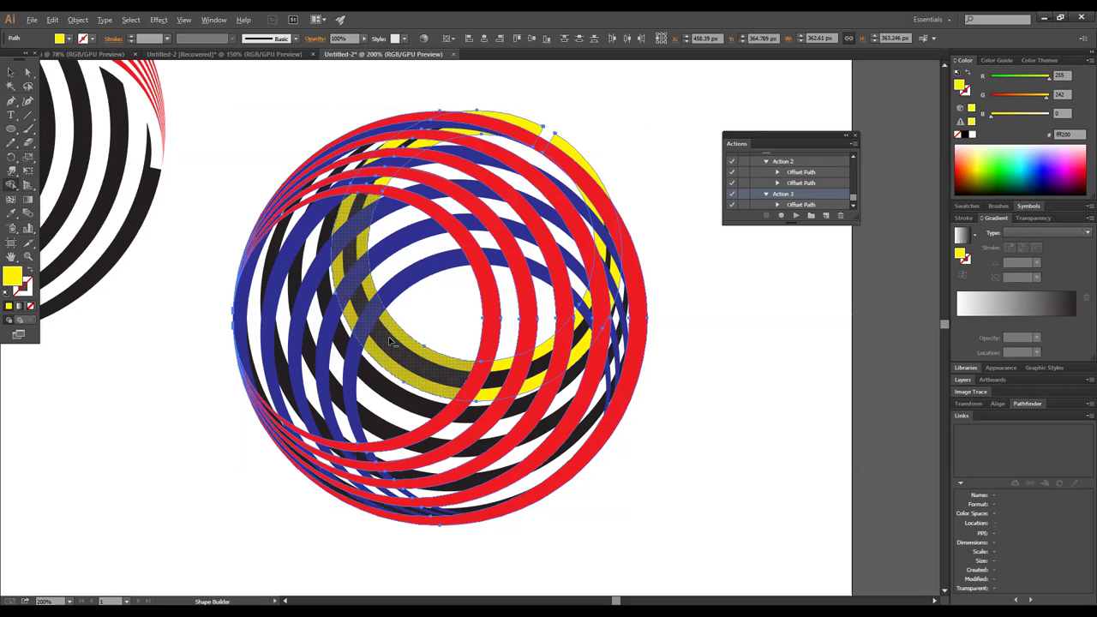
pyautogui.click(398, 364)
pyautogui.click(378, 358)
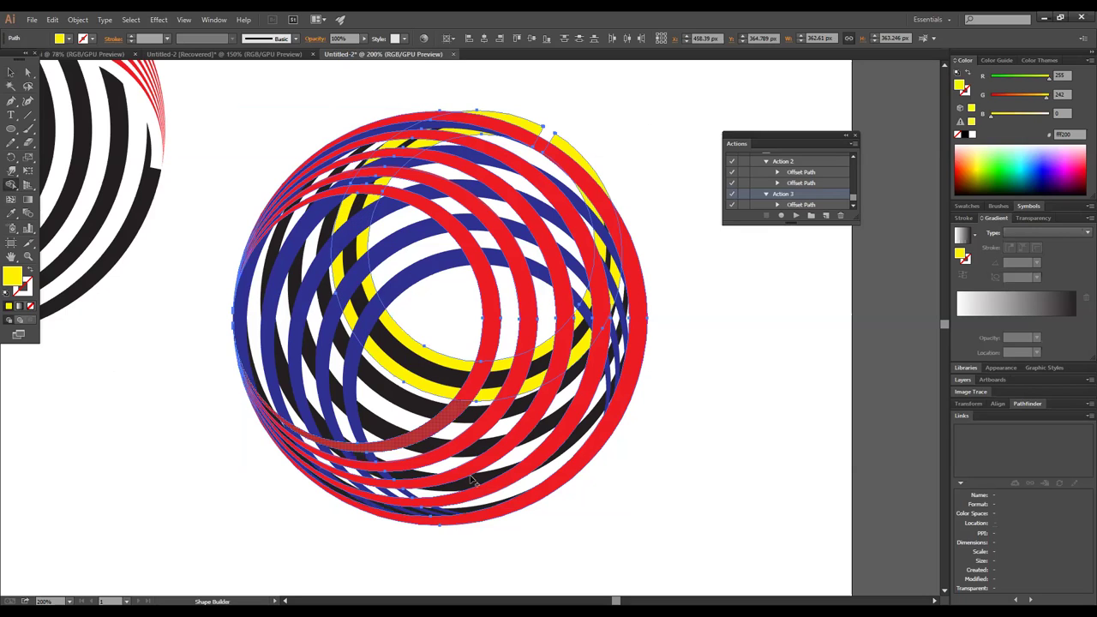
pyautogui.click(408, 437)
pyautogui.click(415, 430)
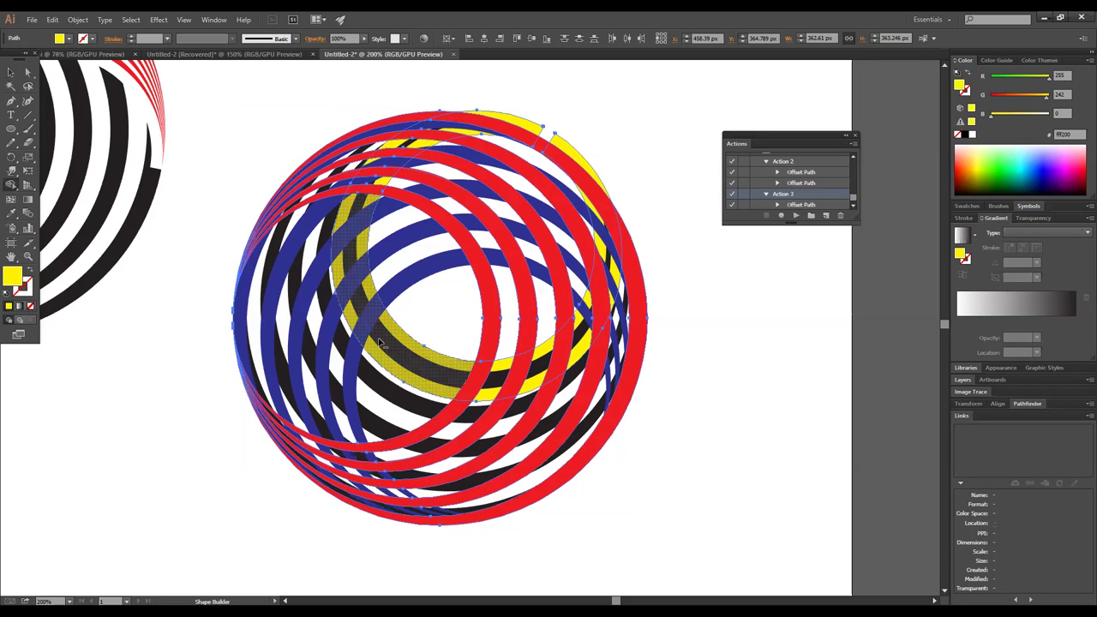
pyautogui.click(415, 351)
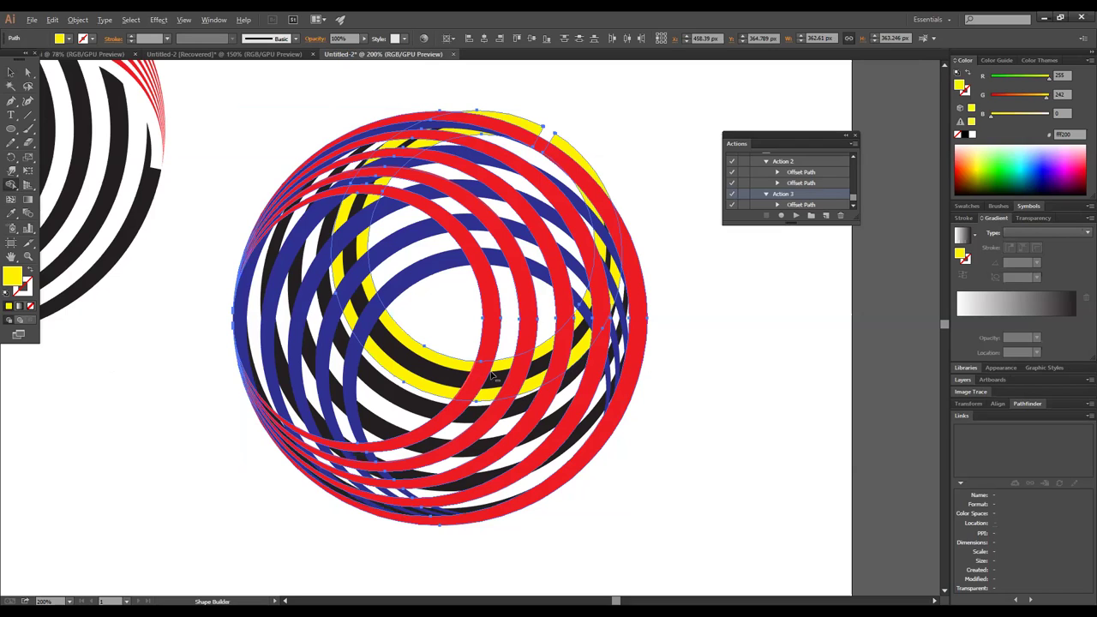
pyautogui.moveTo(493, 377)
pyautogui.mouseDown()
pyautogui.moveTo(514, 379)
pyautogui.moveTo(568, 343)
pyautogui.moveTo(610, 289)
pyautogui.moveTo(596, 180)
pyautogui.moveTo(548, 130)
pyautogui.moveTo(463, 113)
pyautogui.mouseUp()
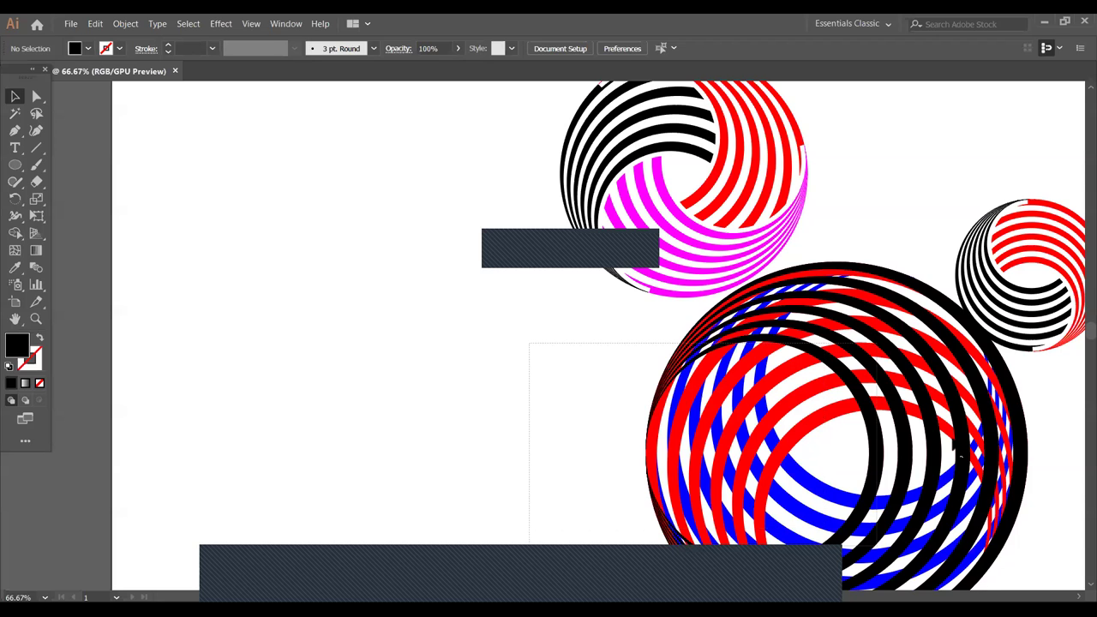
# - Move the overlapping black, red and blue crescent logo to the empty left part of the artboard and select its black crescent group
pyautogui.moveTo(960, 457); pyautogui.dragTo(352, 328)
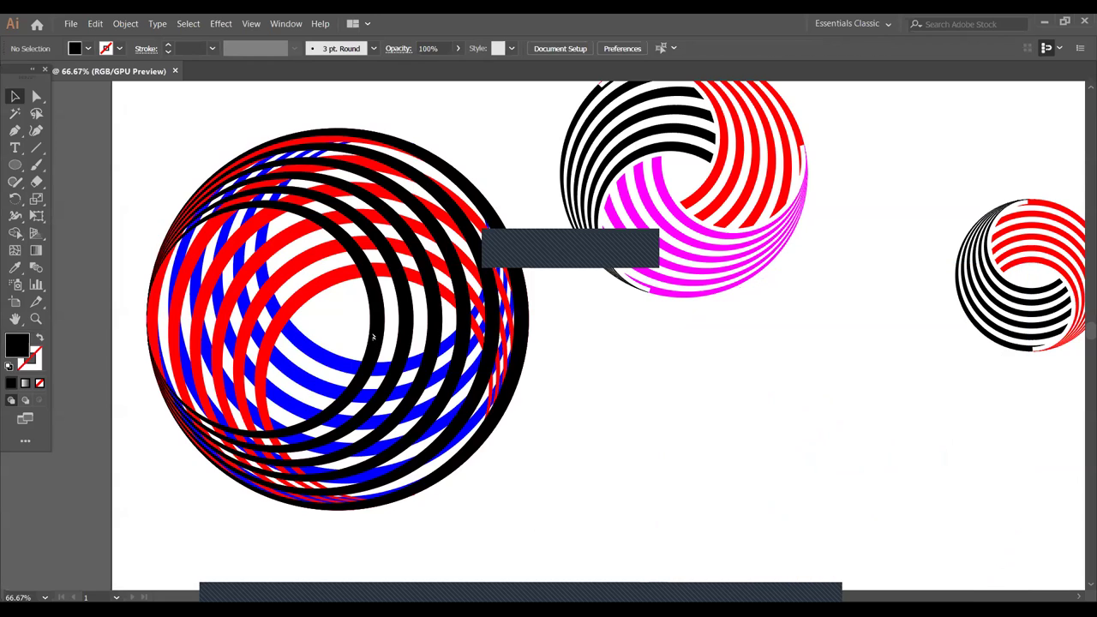
pyautogui.click(428, 270)
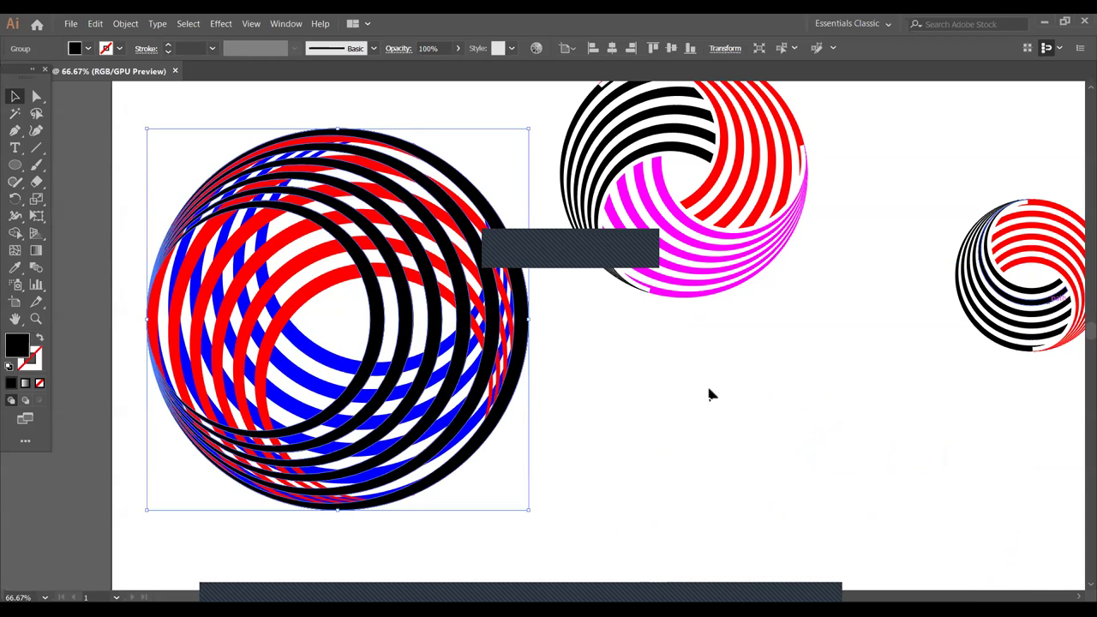
pyautogui.click(531, 377)
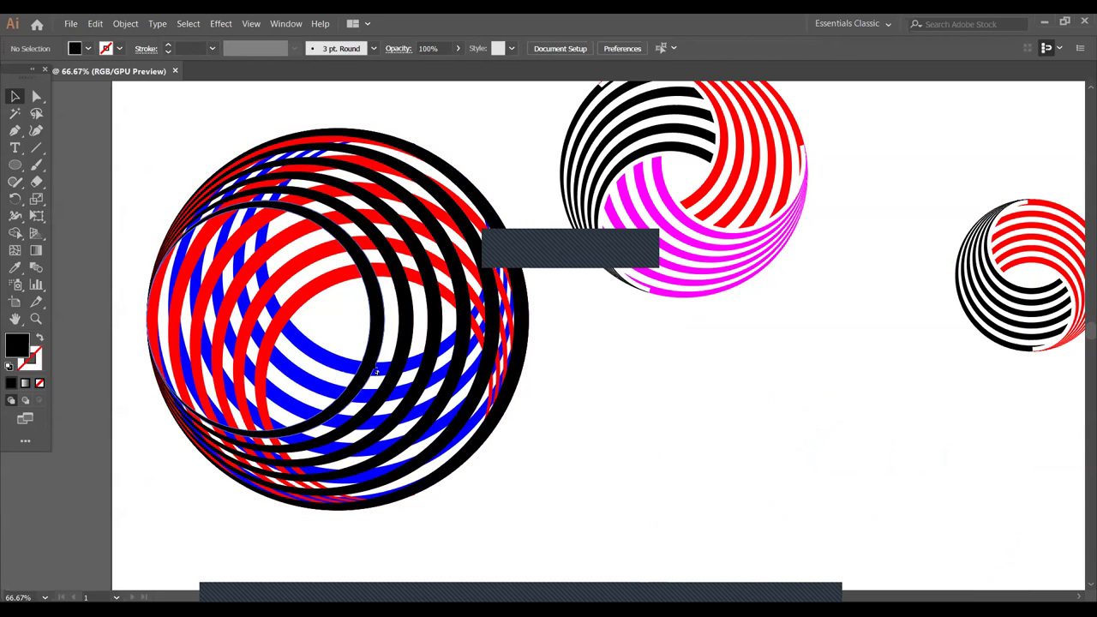
pyautogui.click(378, 333)
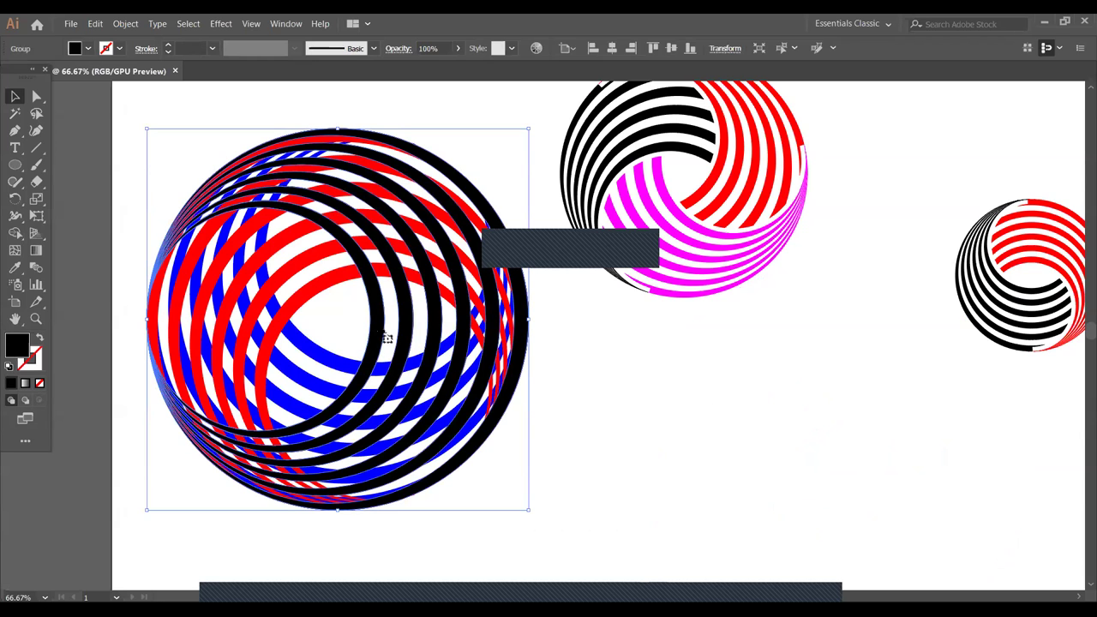
# - Ungroup the black, blue and red crescent groups of the large overlapping logo
pyautogui.rightClick(380, 328)
pyautogui.click(416, 428)
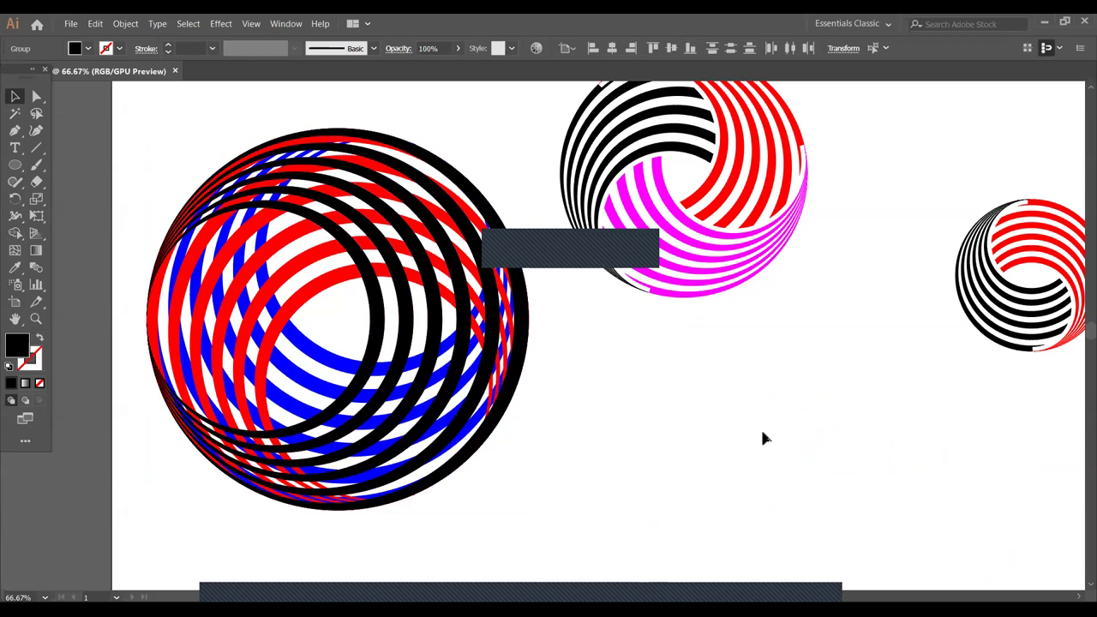
pyautogui.click(311, 349)
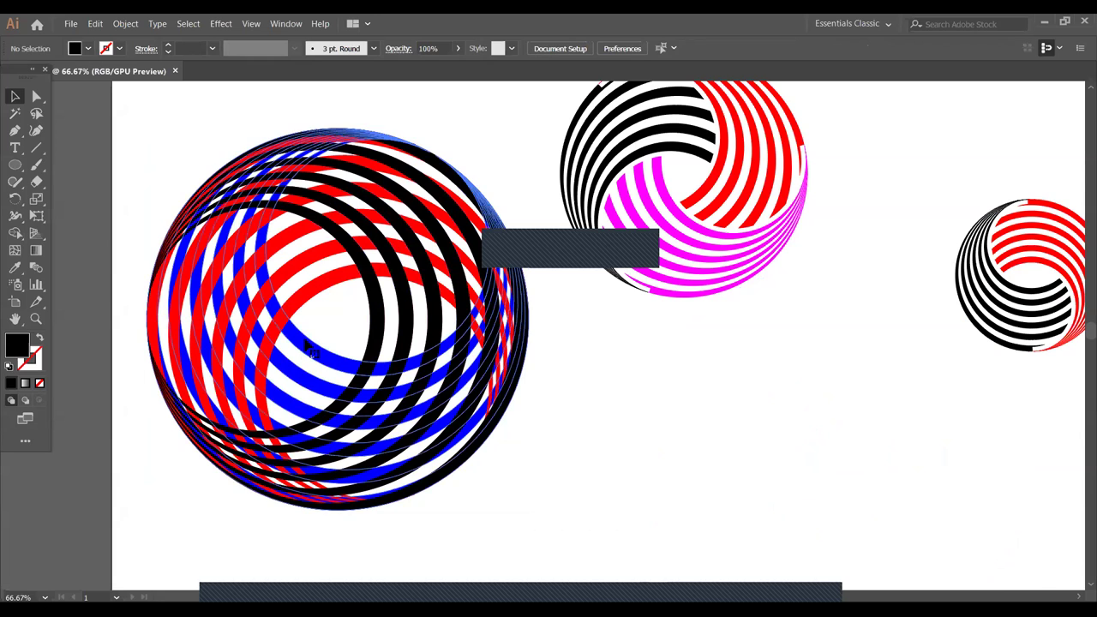
pyautogui.rightClick(307, 340)
pyautogui.click(369, 441)
pyautogui.click(845, 517)
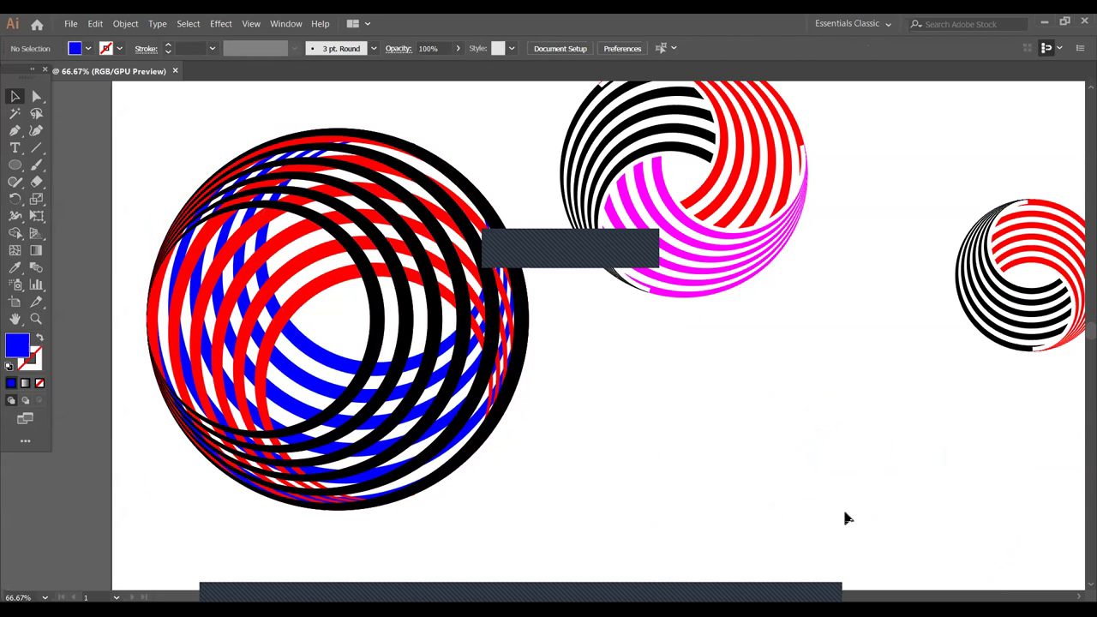
pyautogui.click(343, 279)
pyautogui.rightClick(324, 280)
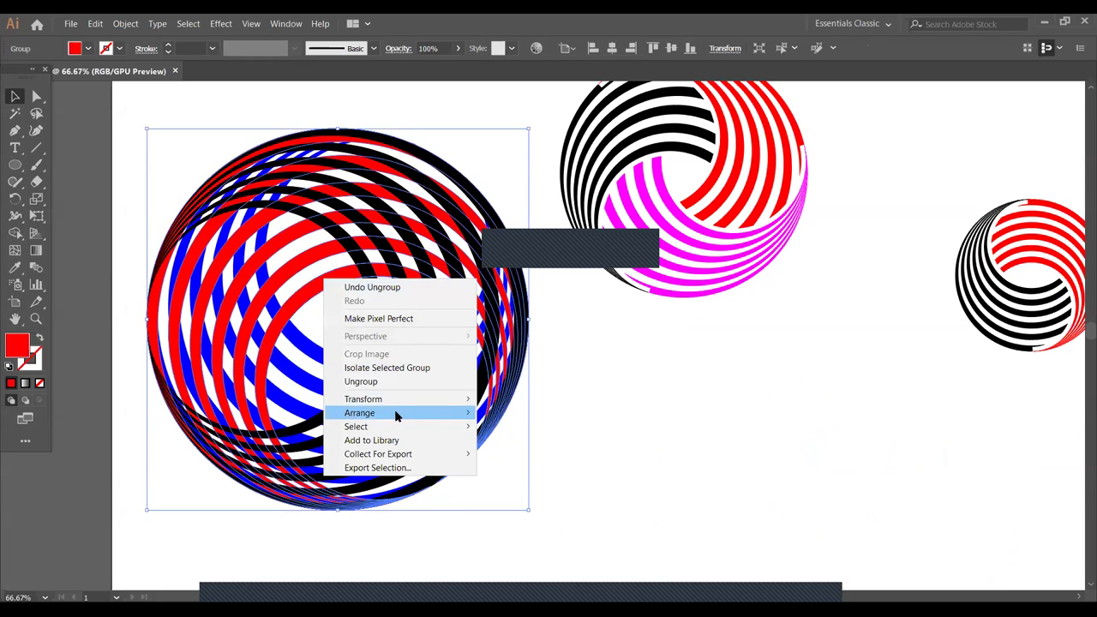
pyautogui.click(361, 381)
pyautogui.click(804, 407)
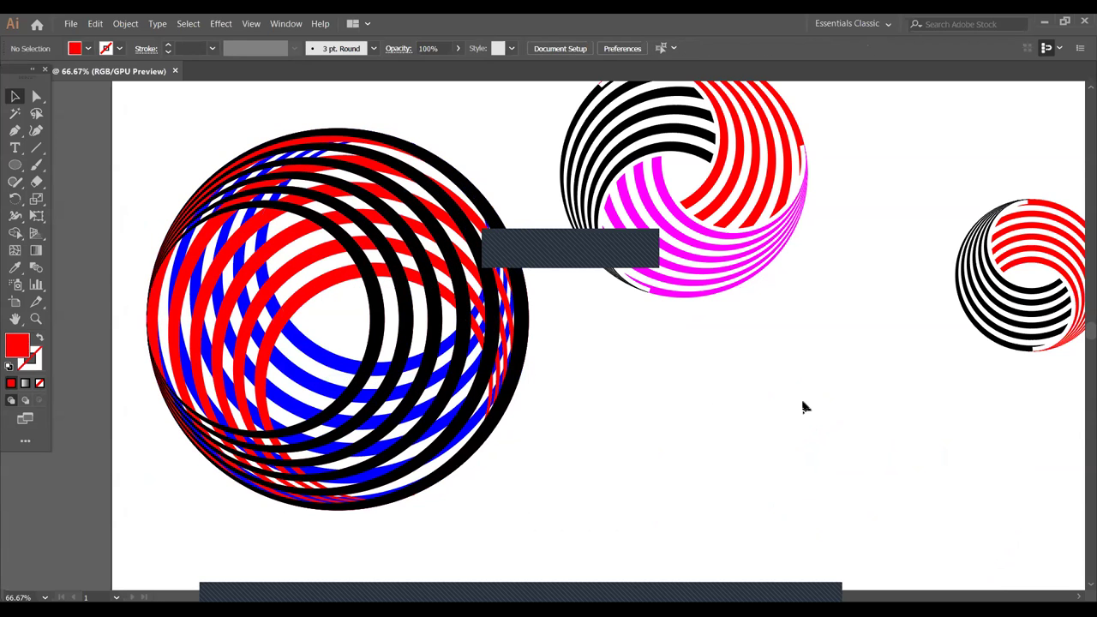
# - Offset the path of the innermost blue crescent by 10 px with miter joins and a miter limit of 5
pyautogui.click(319, 360)
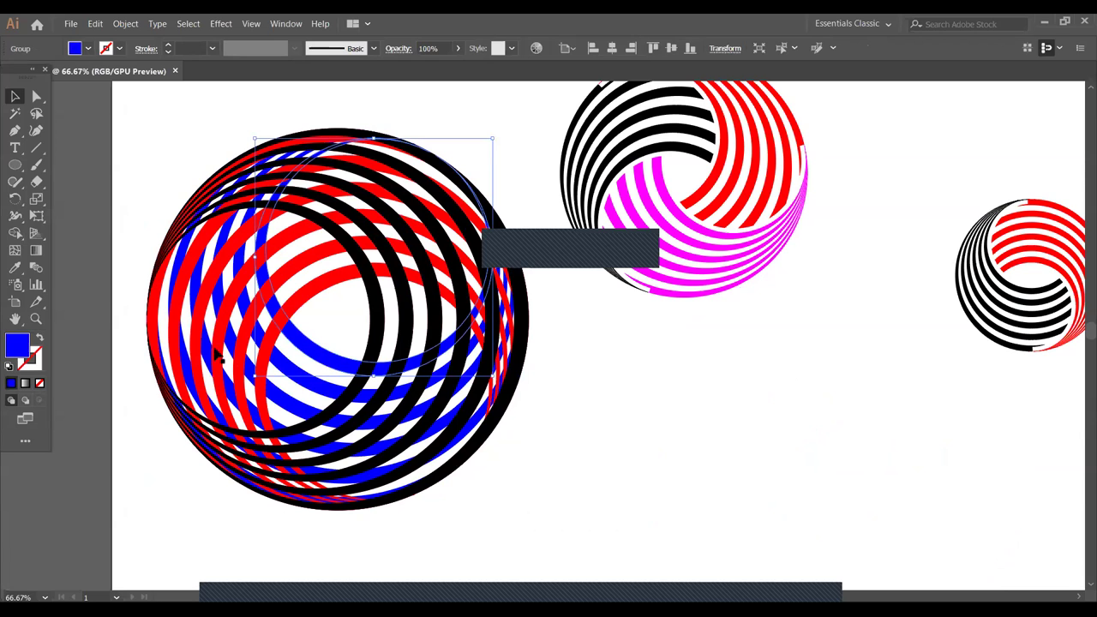
pyautogui.click(130, 19)
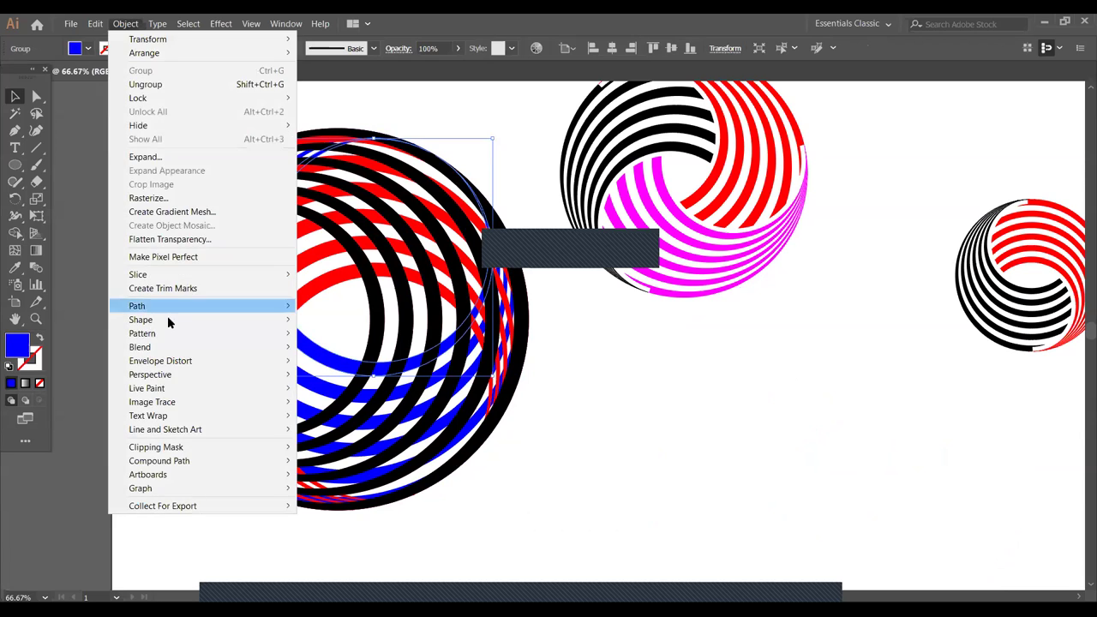
pyautogui.moveTo(163, 310)
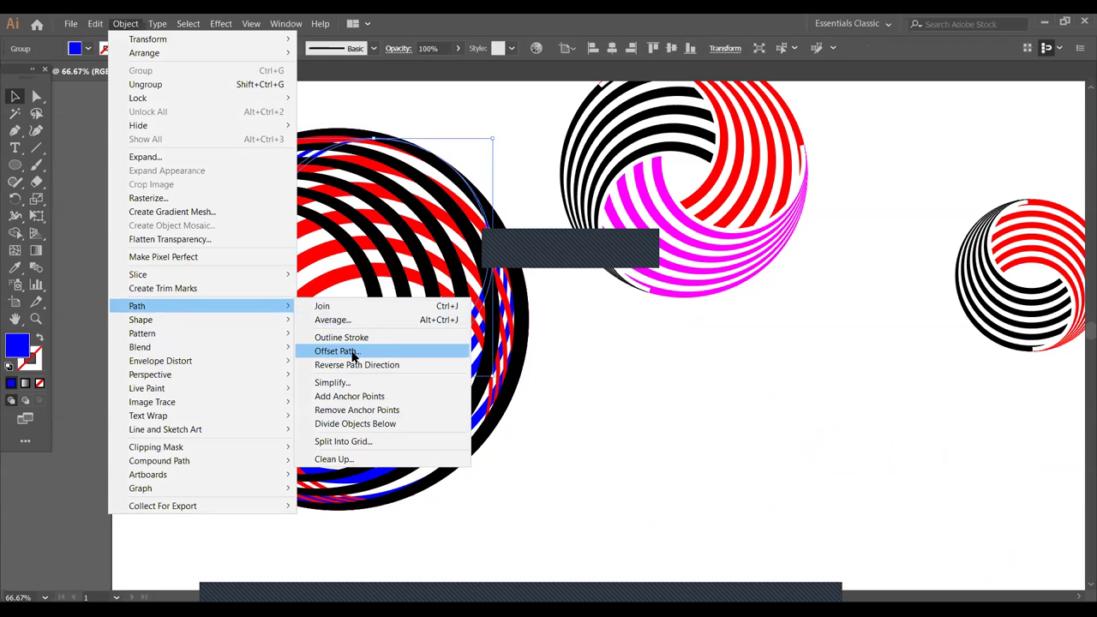
pyautogui.press('Return')
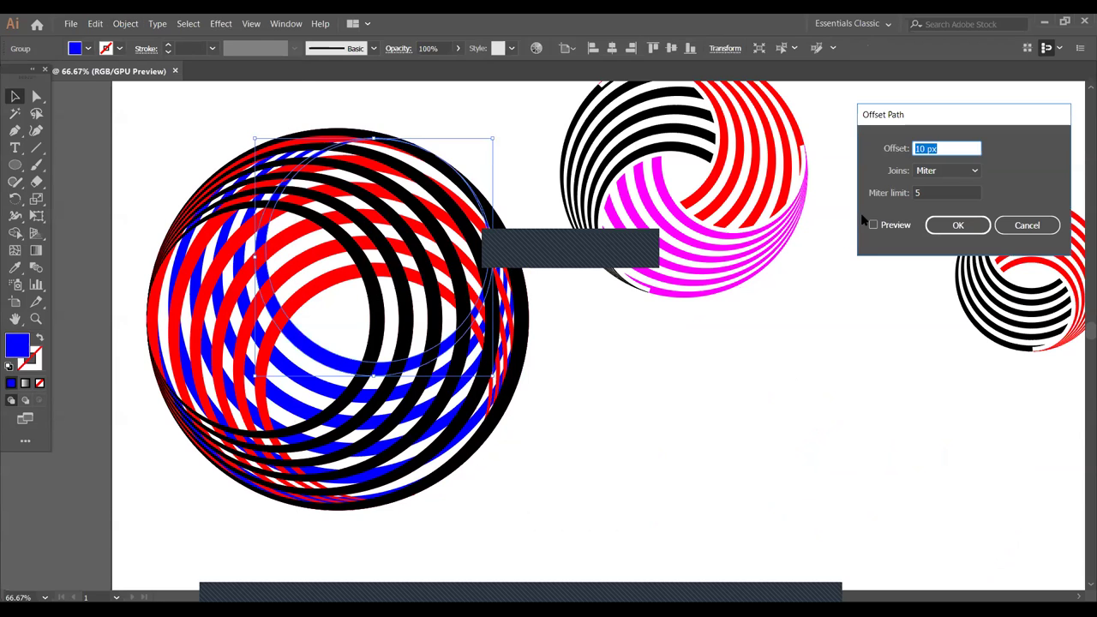
pyautogui.click(873, 226)
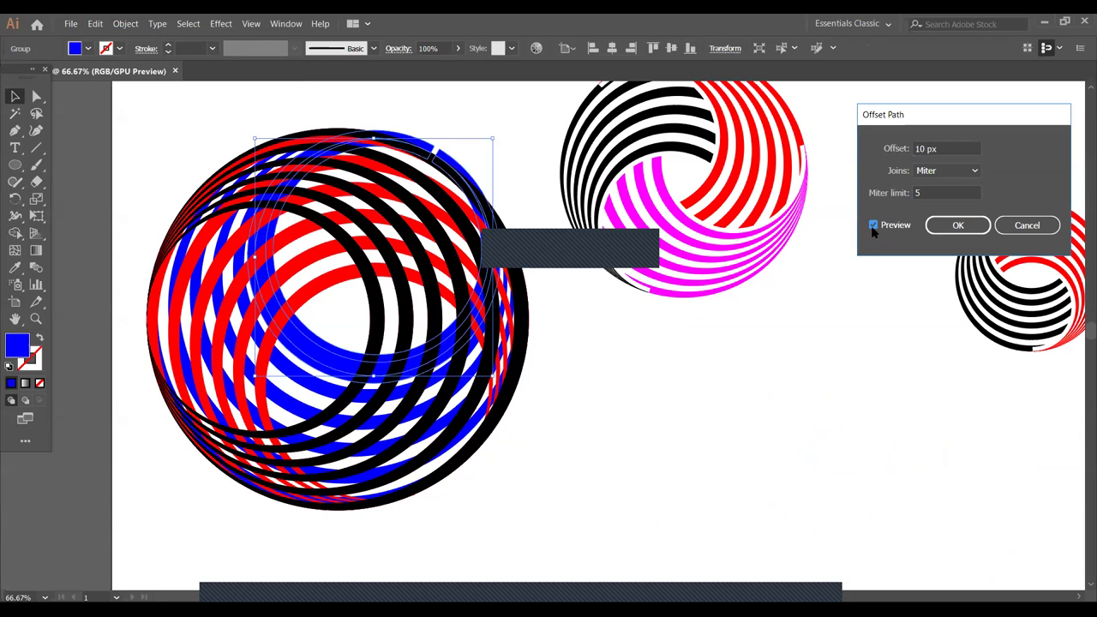
pyautogui.click(958, 225)
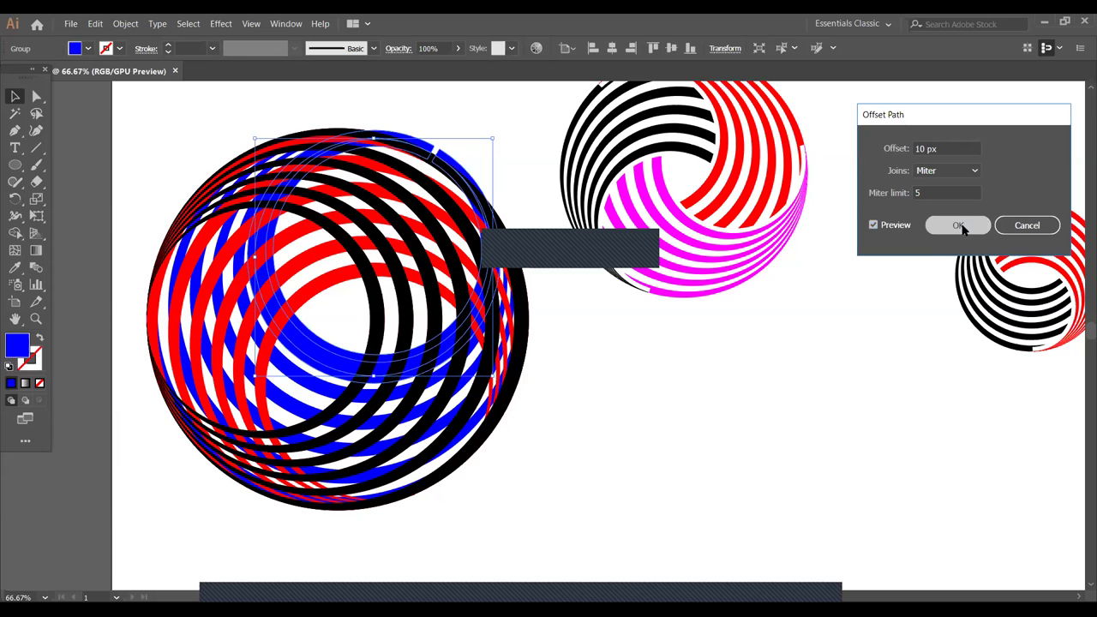
# - Fill the new offset shape with yellow and clear the selection
pyautogui.click(89, 50)
pyautogui.click(59, 75)
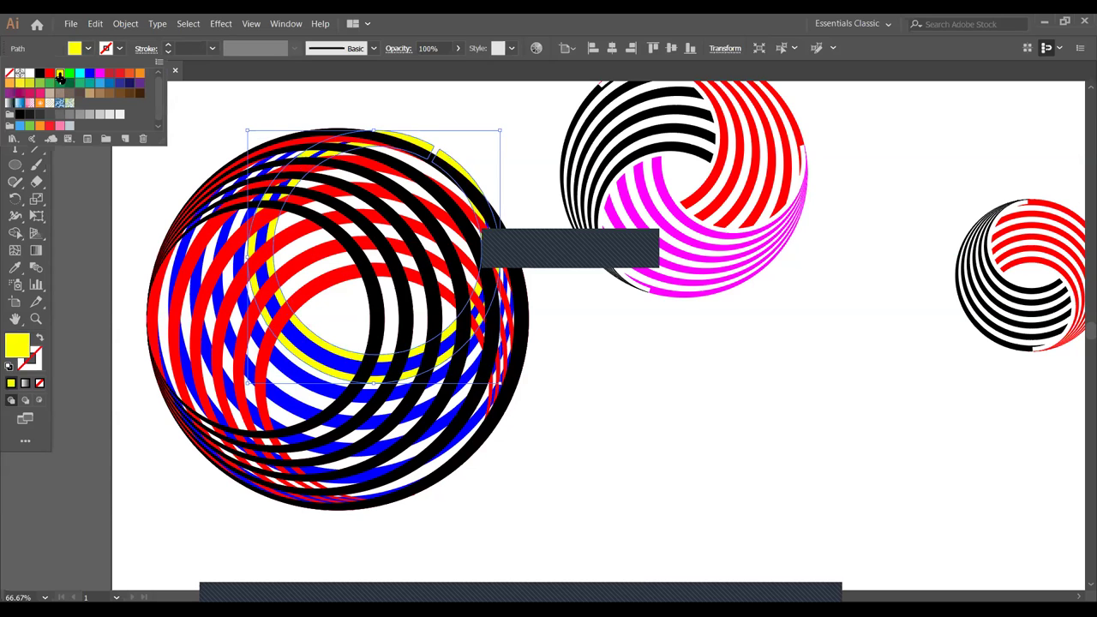
pyautogui.click(669, 375)
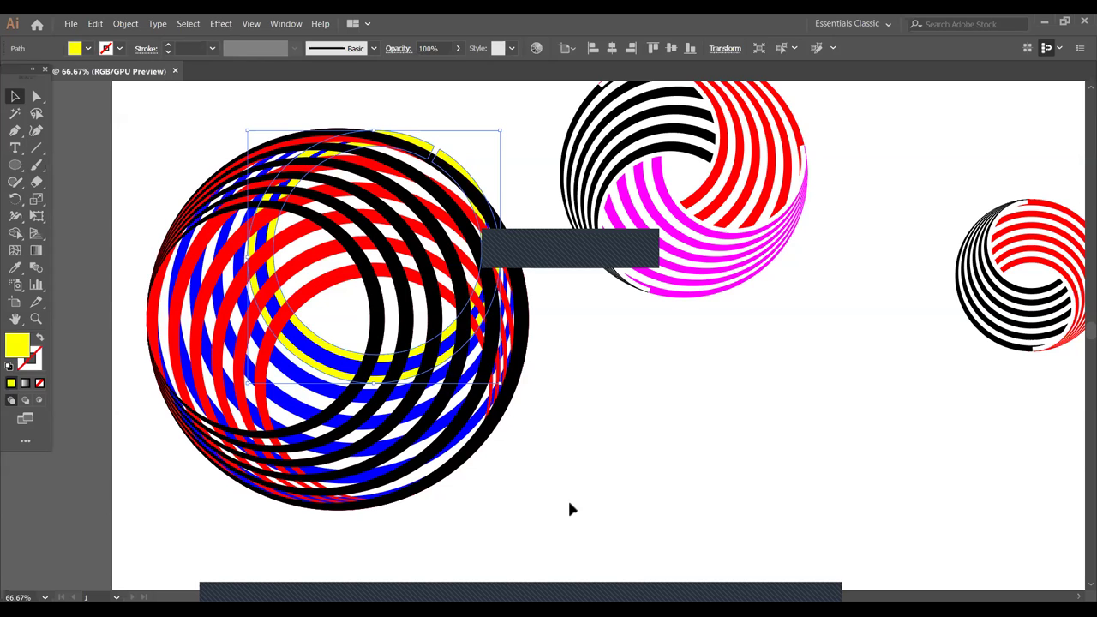
pyautogui.click(823, 463)
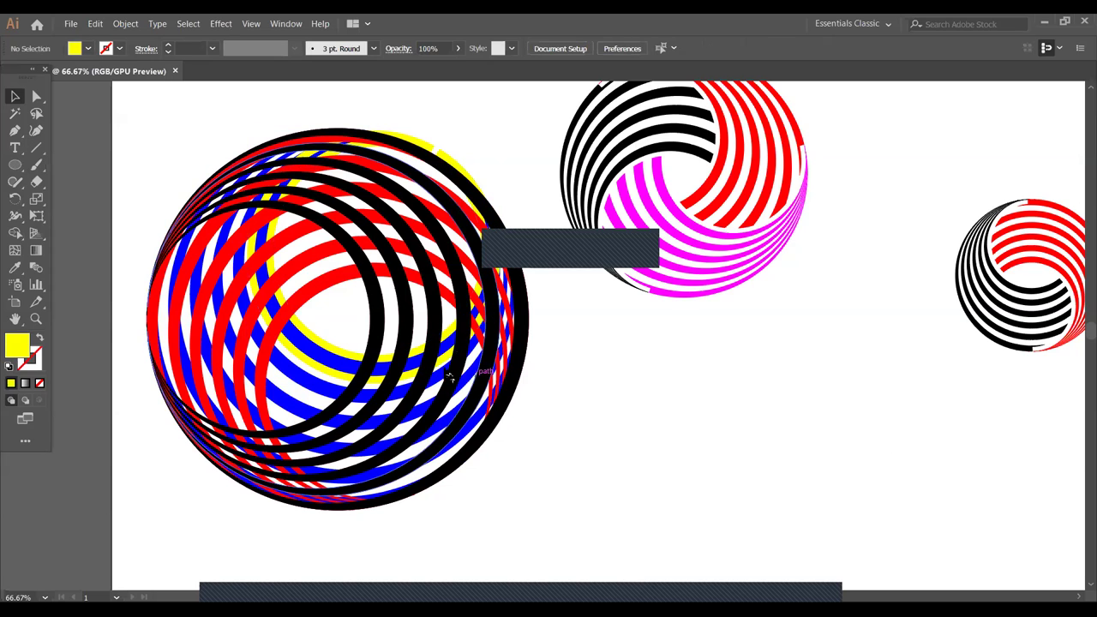
# - Select the grouped yellow offset shape and blue crescent together with all six red crescents
pyautogui.click(342, 350)
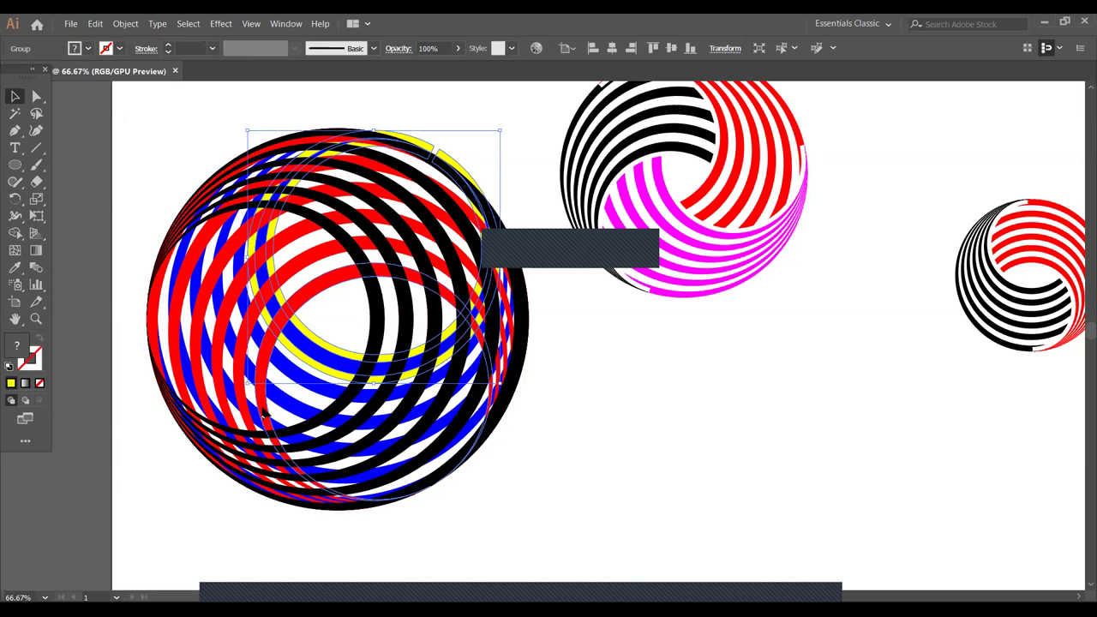
pyautogui.keyDown('shift'); pyautogui.click(264, 414); pyautogui.keyUp('shift')
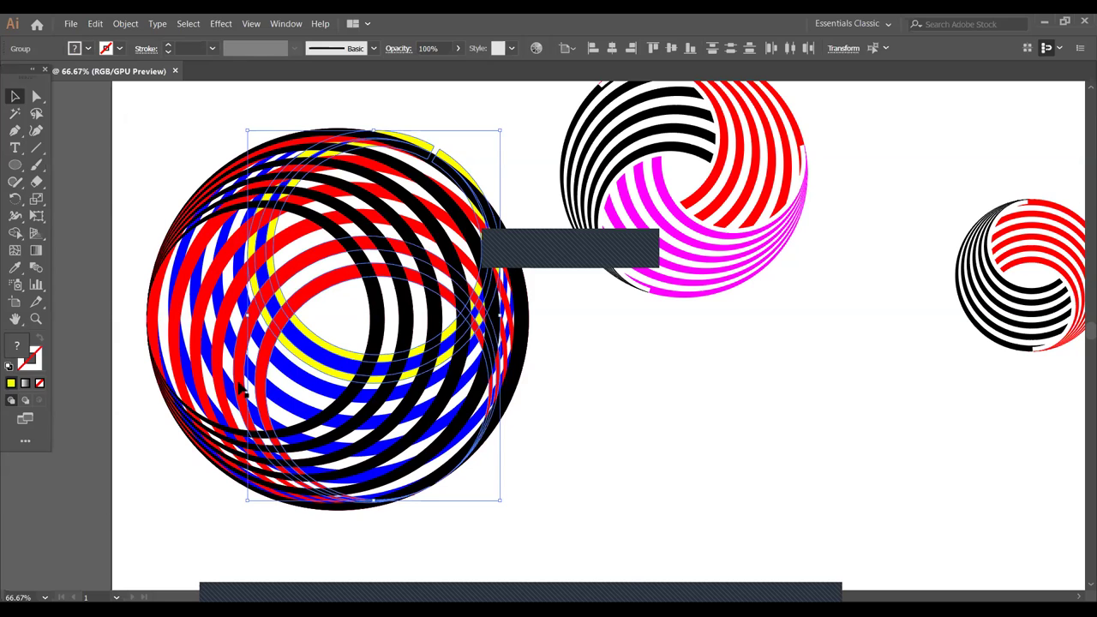
pyautogui.keyDown('shift'); pyautogui.click(240, 384); pyautogui.keyUp('shift')
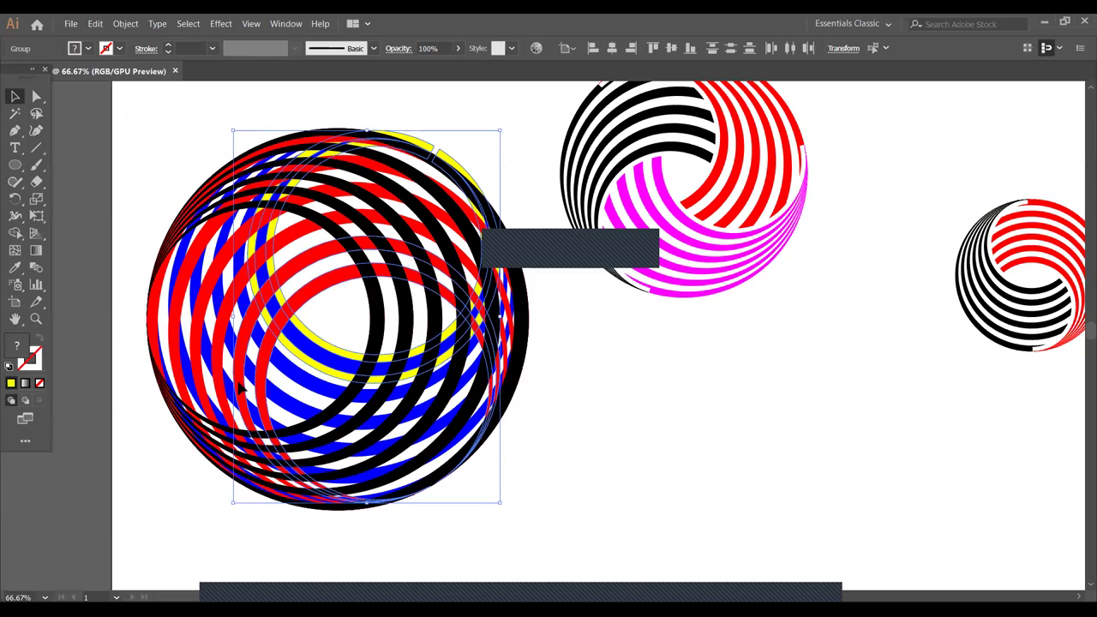
pyautogui.keyDown('shift'); pyautogui.click(218, 345); pyautogui.keyUp('shift')
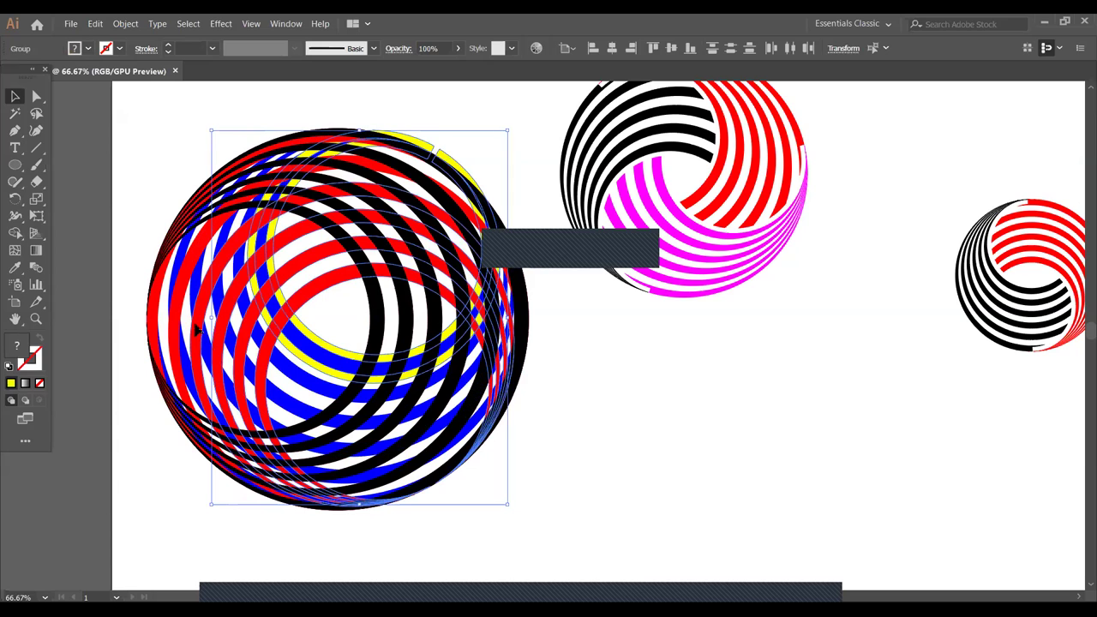
pyautogui.keyDown('shift'); pyautogui.click(172, 318); pyautogui.keyUp('shift')
pyautogui.keyDown('shift'); pyautogui.click(155, 318); pyautogui.keyUp('shift')
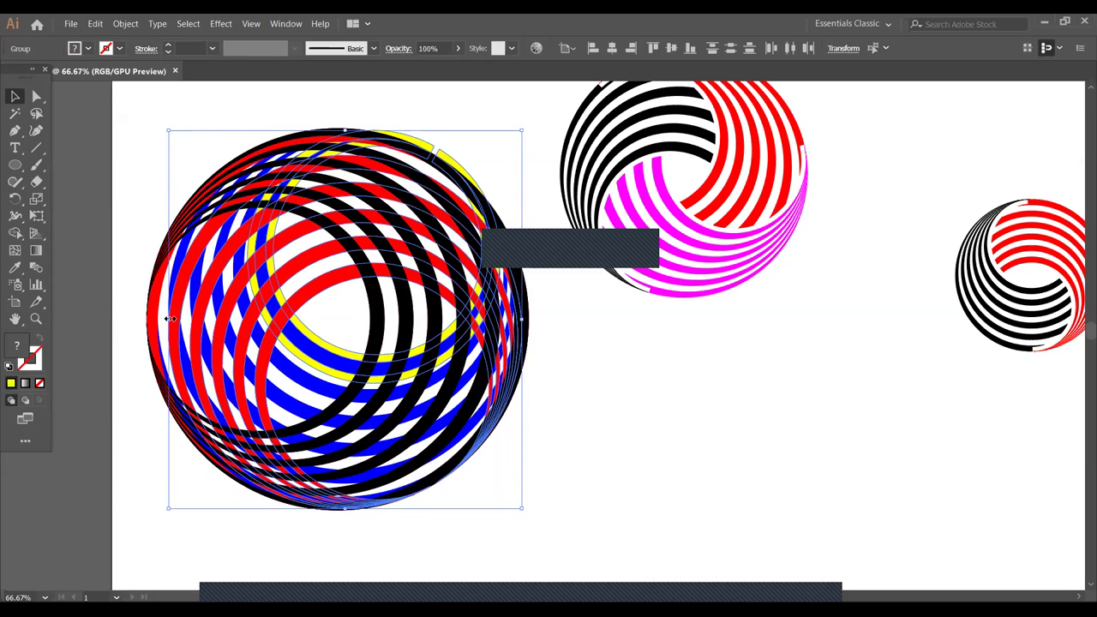
pyautogui.keyDown('shift'); pyautogui.click(153, 315); pyautogui.keyUp('shift')
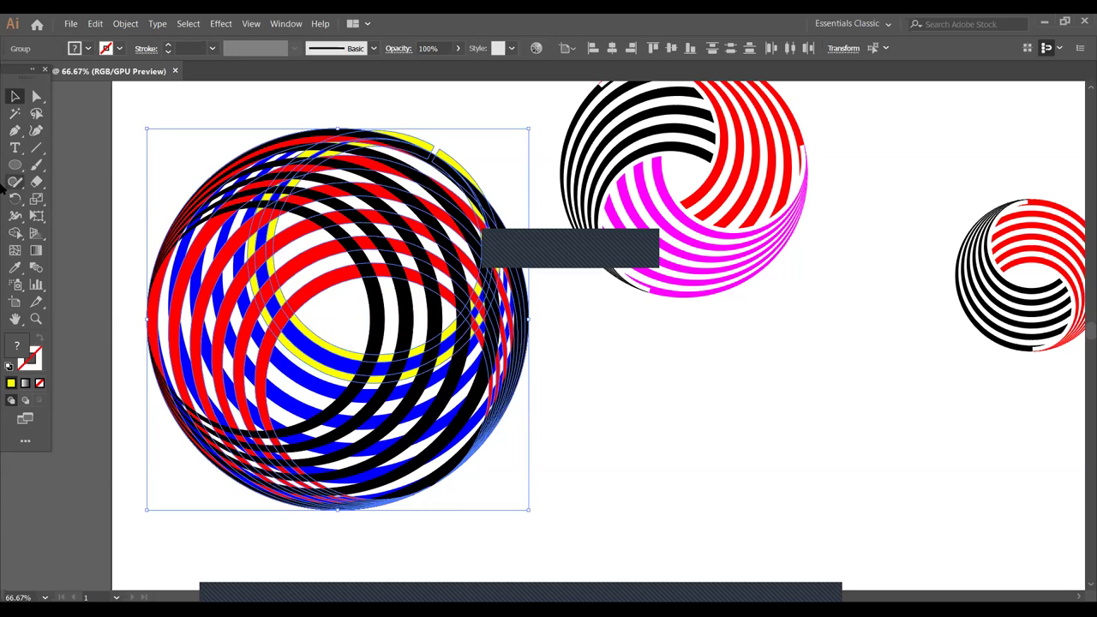
# - Try erasing the grouped offset shape and its overlaps with the red crescents using Shape Builder, and undo the erasures
pyautogui.click(17, 236)
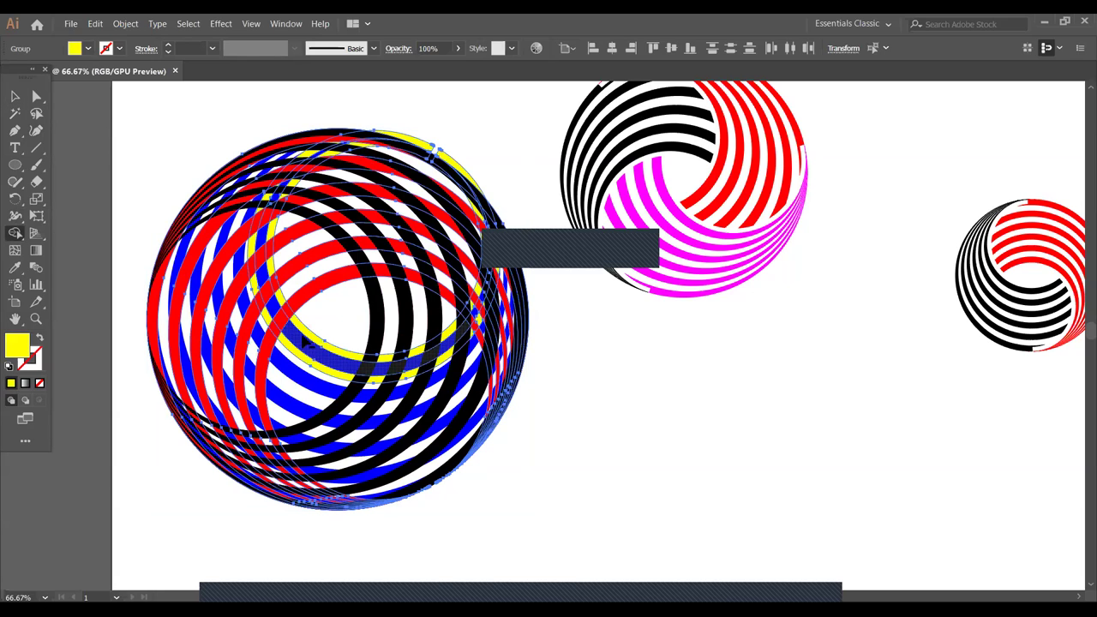
pyautogui.moveTo(266, 272)
pyautogui.mouseDown()
pyautogui.moveTo(266, 204)
pyautogui.moveTo(293, 163)
pyautogui.moveTo(375, 135)
pyautogui.moveTo(434, 151)
pyautogui.mouseUp()
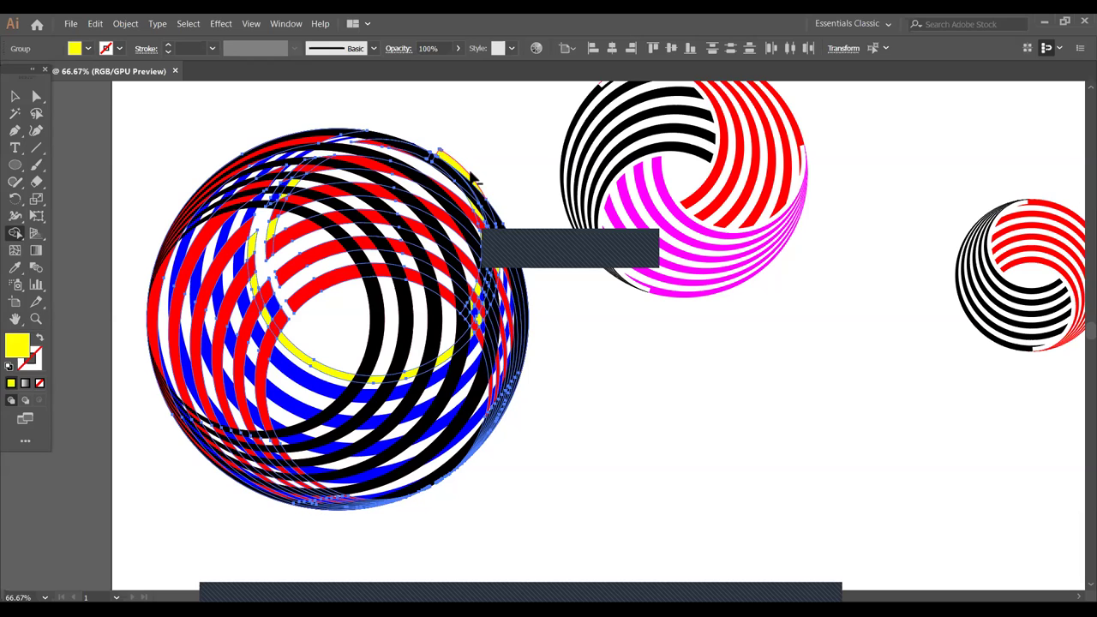
pyautogui.moveTo(202, 291); pyautogui.dragTo(279, 411)
pyautogui.moveTo(253, 238); pyautogui.dragTo(284, 321)
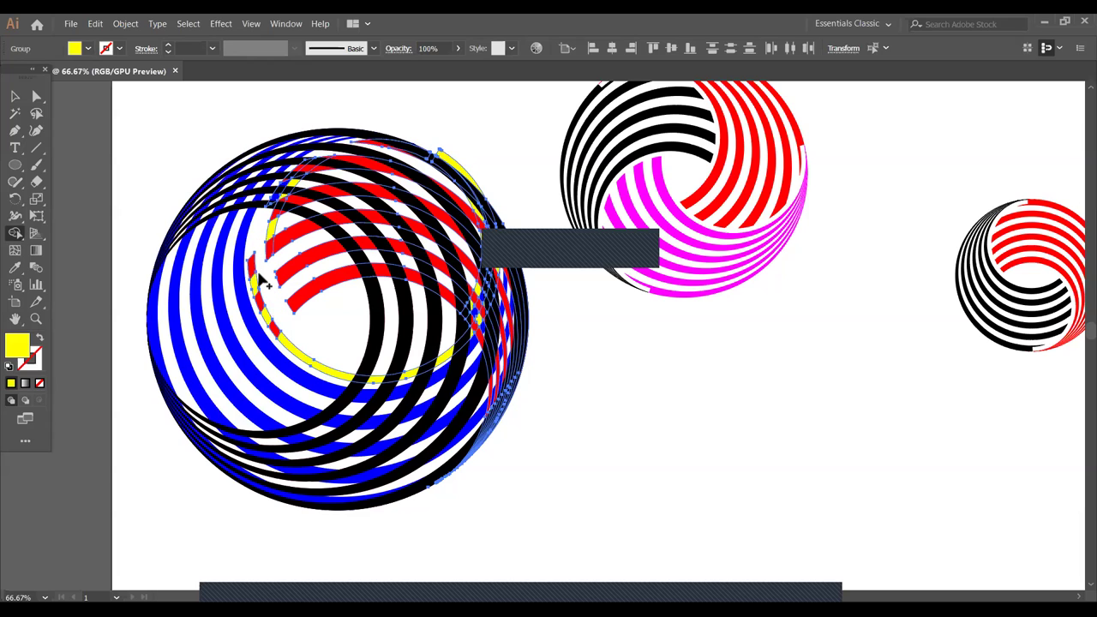
pyautogui.keyDown('ctrl'); pyautogui.click(281, 322); pyautogui.keyUp('ctrl')
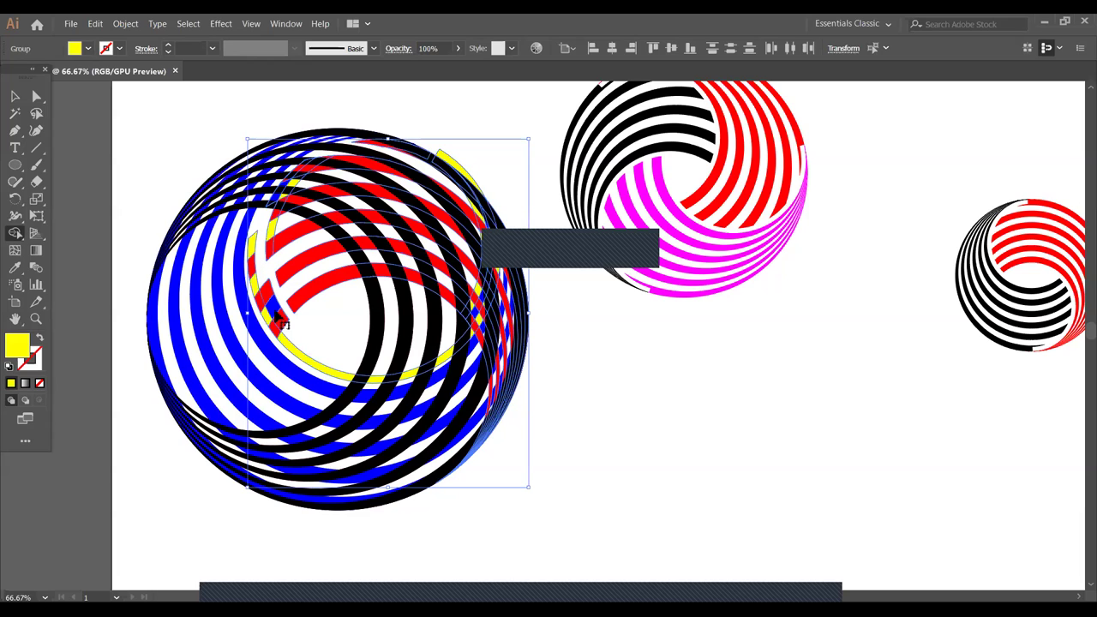
pyautogui.hotkey('ctrl', 'z')
pyautogui.click(283, 323)
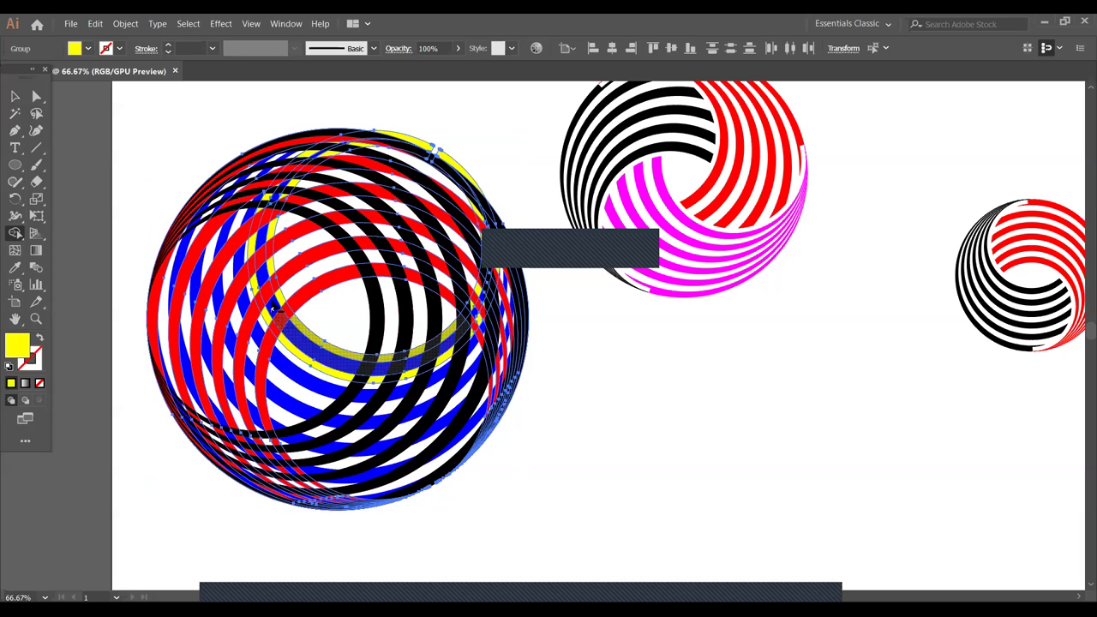
pyautogui.moveTo(265, 225)
pyautogui.mouseDown()
pyautogui.moveTo(272, 191)
pyautogui.moveTo(300, 158)
pyautogui.moveTo(379, 135)
pyautogui.moveTo(433, 150)
pyautogui.mouseUp()
pyautogui.hotkey('ctrl', 'z')
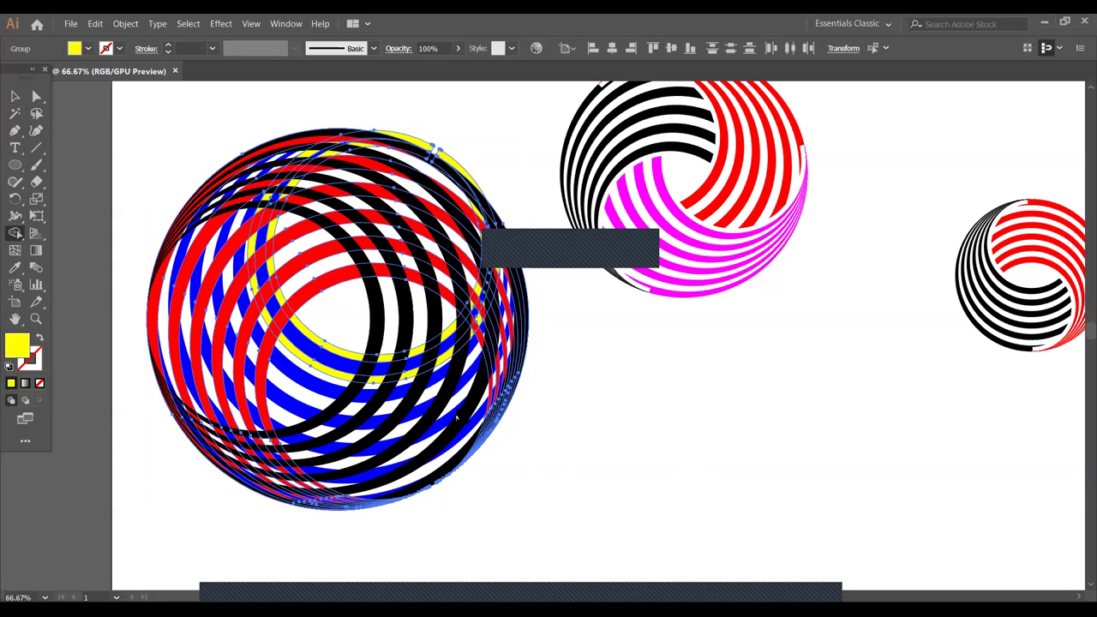
# - Clear the selection and ungroup the yellow offset shape from the innermost blue crescent
pyautogui.click(15, 96)
pyautogui.hscroll(5, 588, 485)
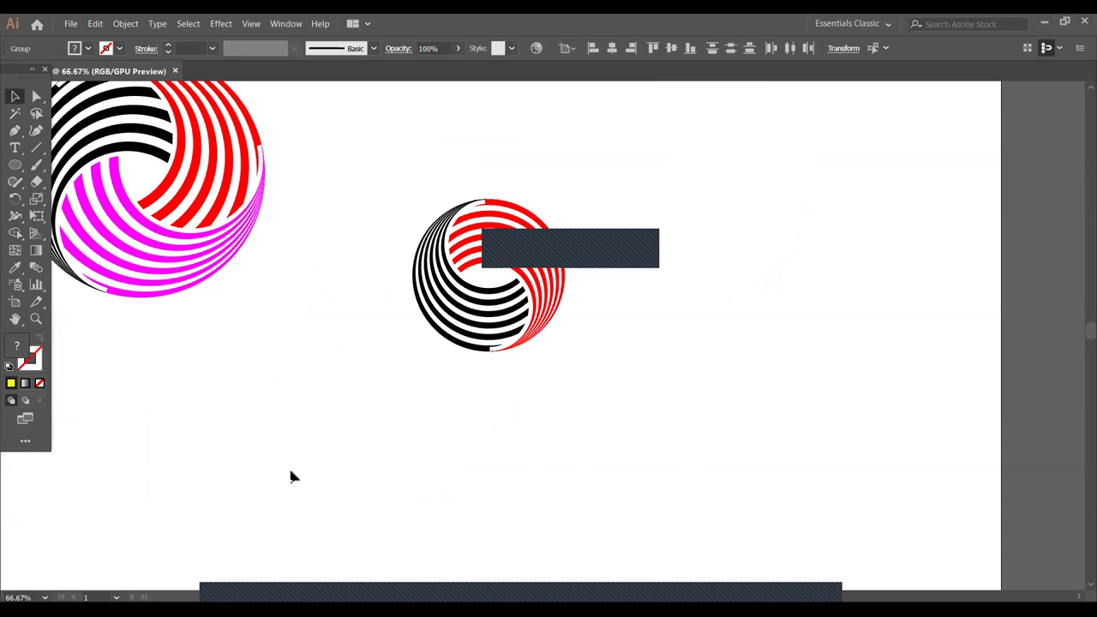
pyautogui.hotkey('ctrl', '-')
pyautogui.click(759, 420)
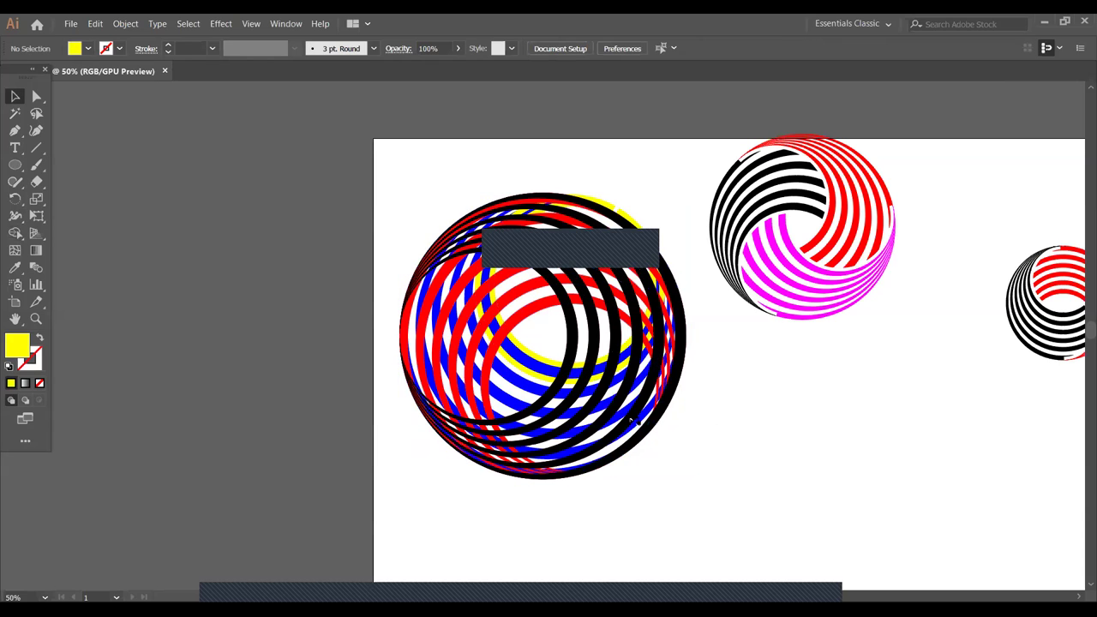
pyautogui.rightClick(540, 352)
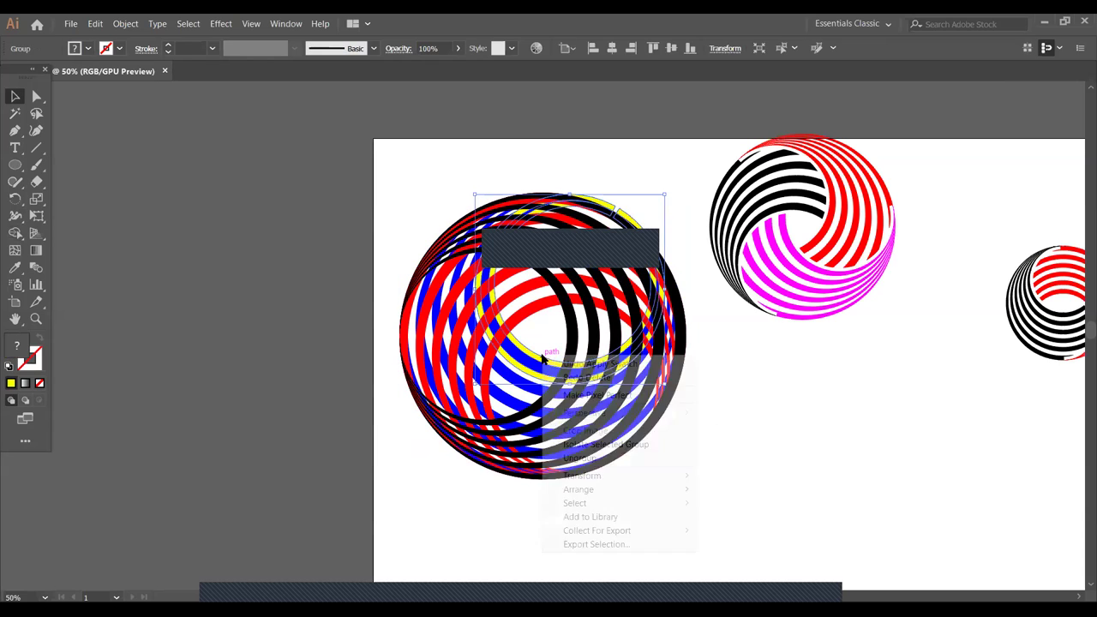
pyautogui.click(591, 463)
pyautogui.click(906, 392)
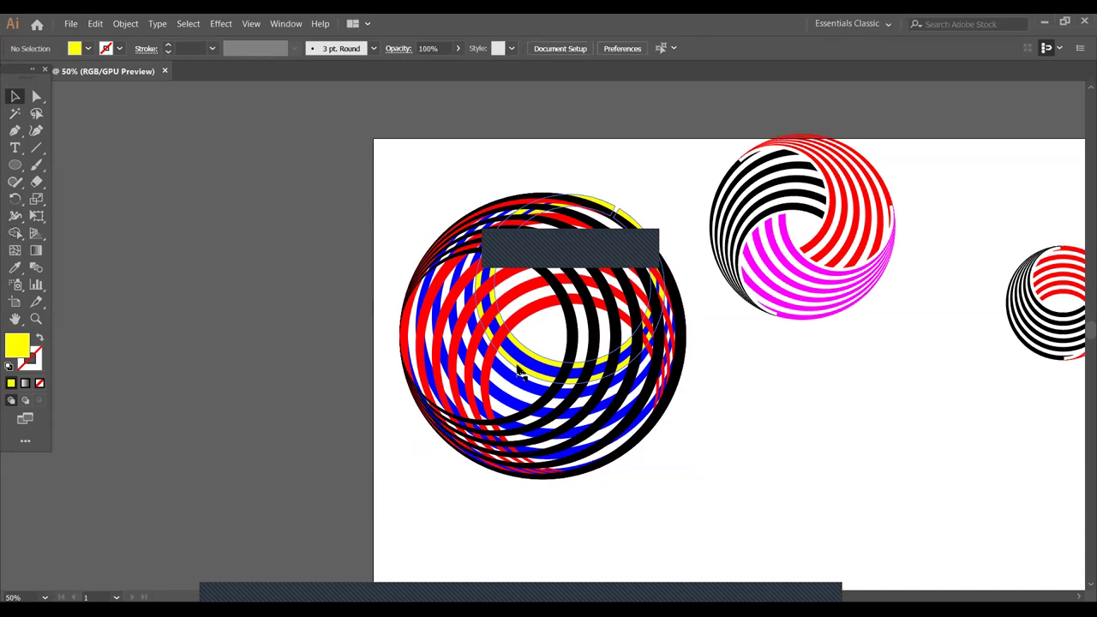
# - Select only the yellow offset shape behind the innermost blue crescent
pyautogui.click(517, 368)
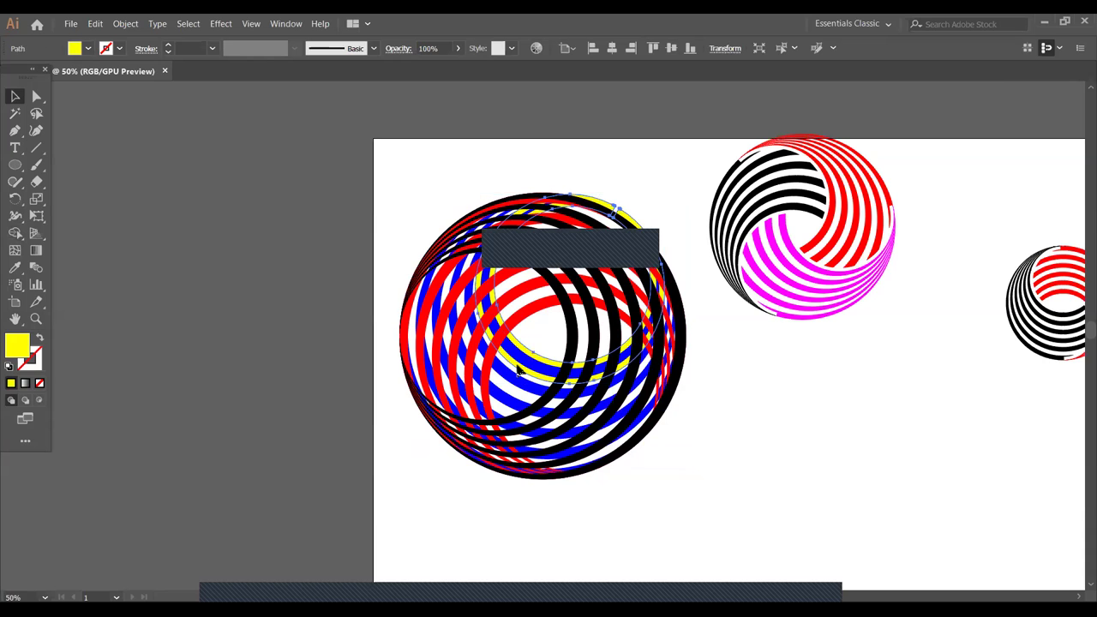
pyautogui.hotkey('ctrl', '-')
pyautogui.hotkey('ctrl', '+')
pyautogui.hotkey('ctrl', '+')
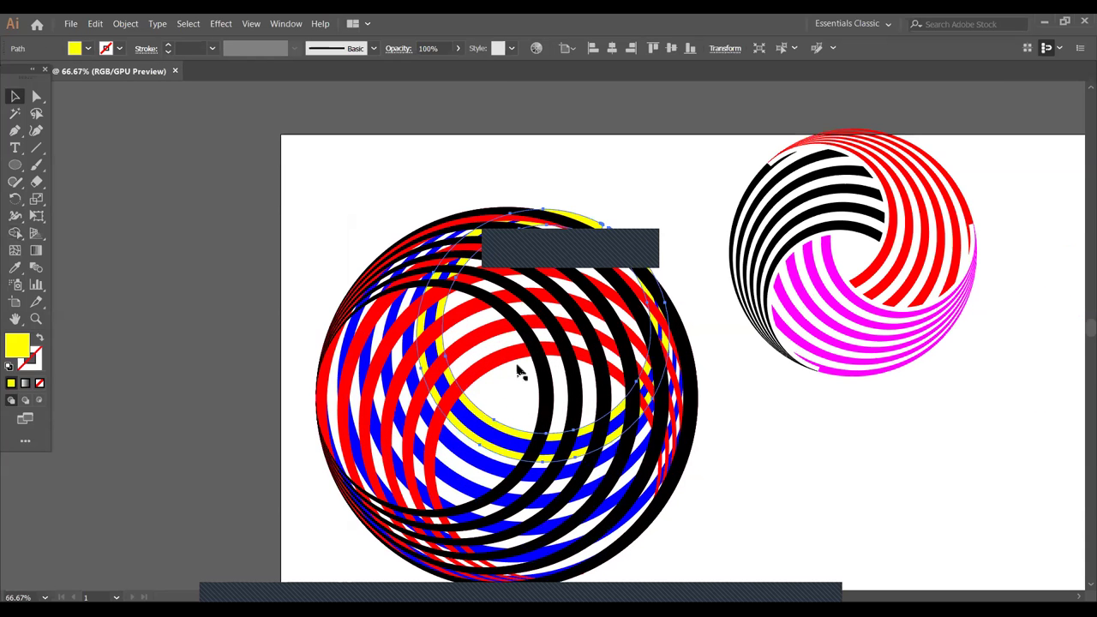
pyautogui.hotkey('ctrl', '+')
pyautogui.hotkey('ctrl', '+')
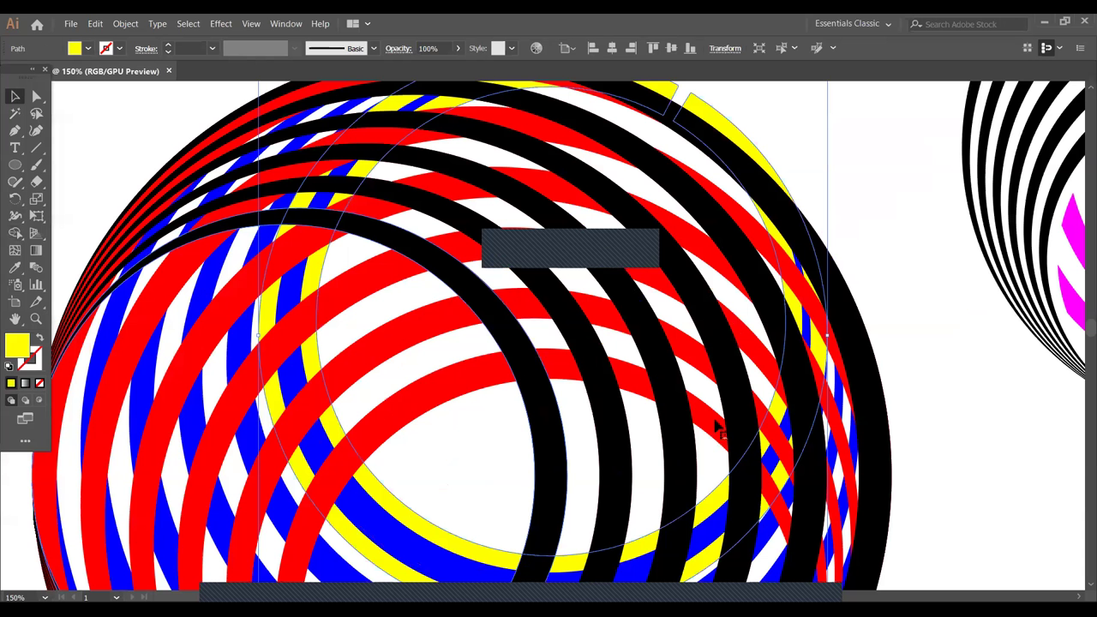
pyautogui.scroll(-3, 771, 460)
pyautogui.scroll(-2, 985, 445)
pyautogui.click(943, 460)
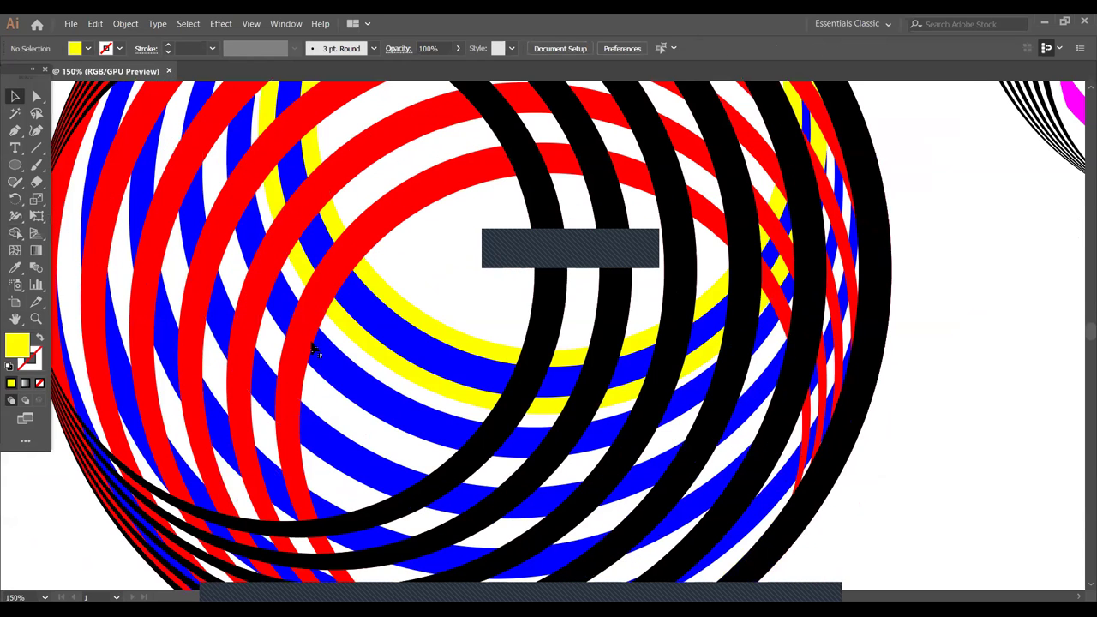
pyautogui.click(408, 307)
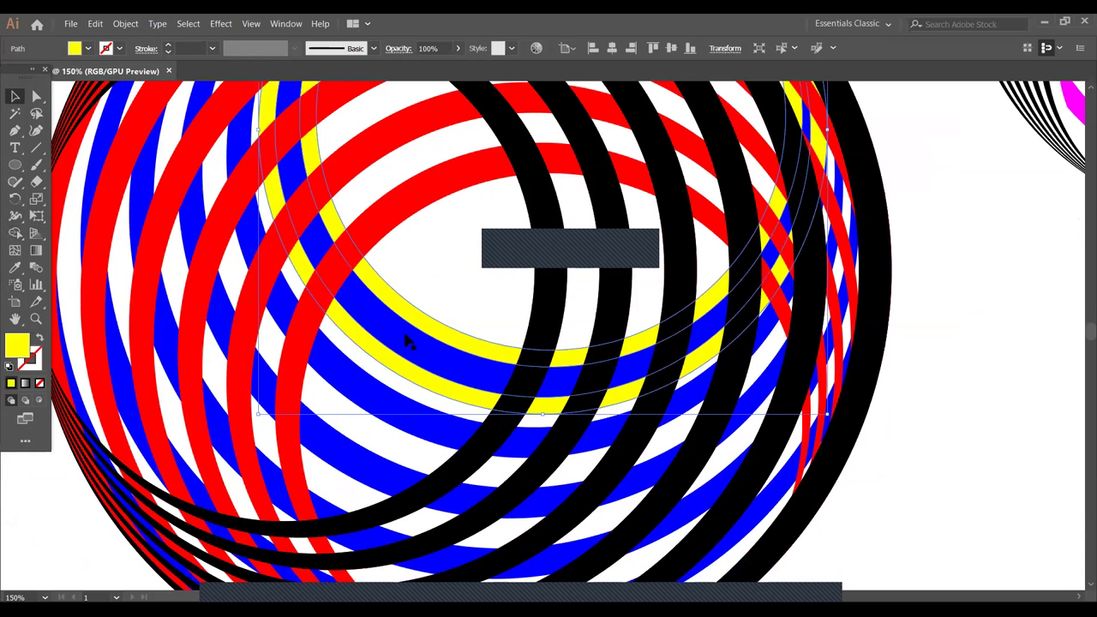
# - Select the yellow offset shape around the innermost blue crescent together with all six red crescents
pyautogui.rightClick(412, 339)
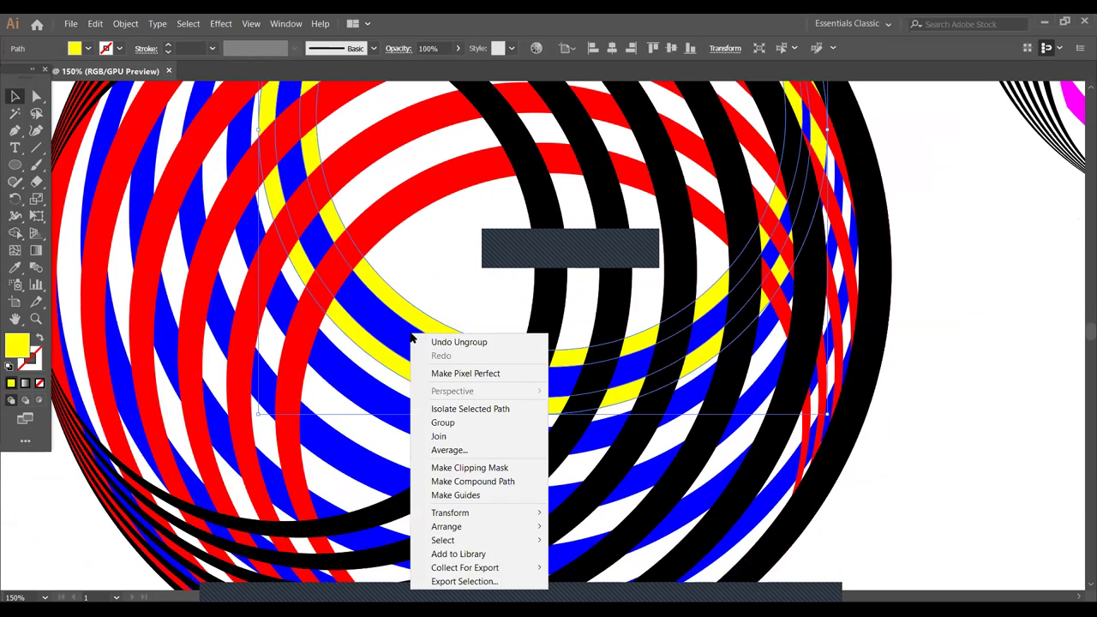
pyautogui.click(1012, 482)
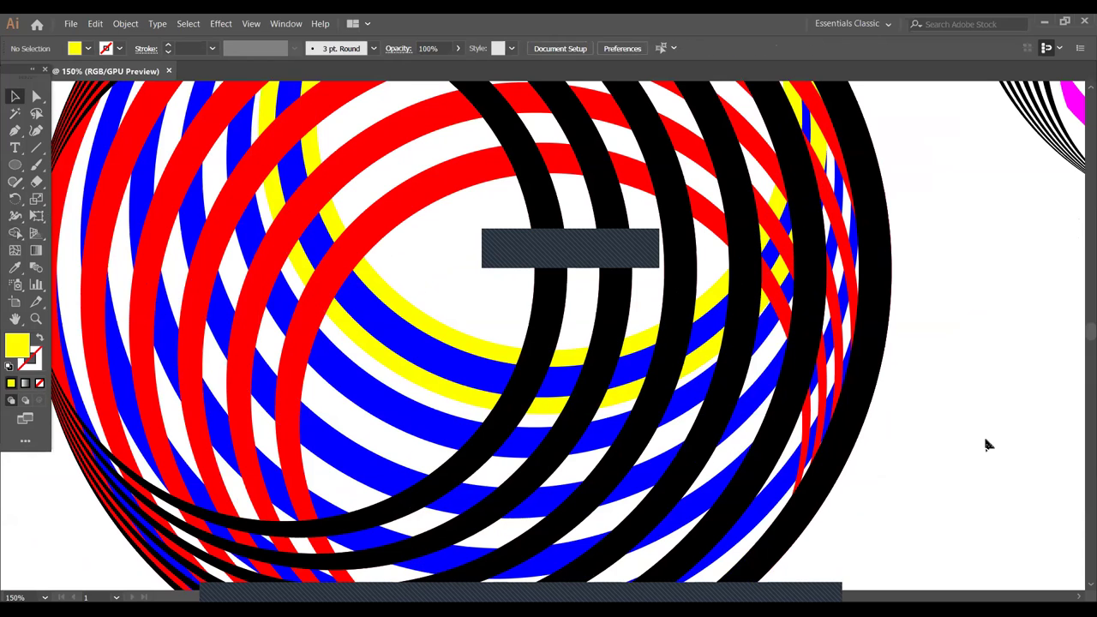
pyautogui.click(410, 386)
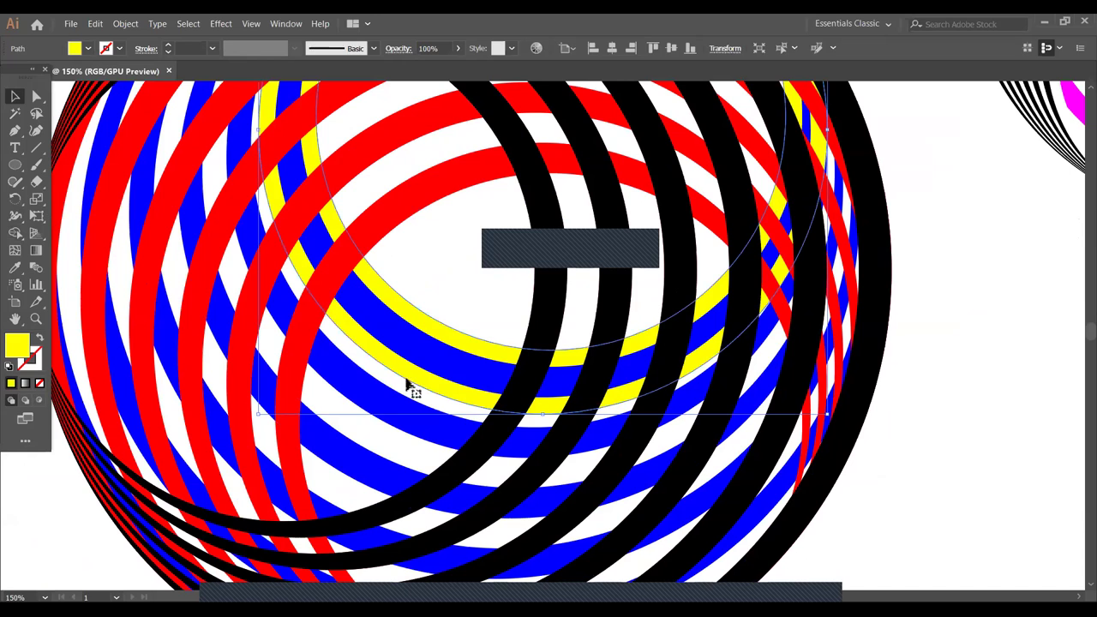
pyautogui.keyDown('shift'); pyautogui.click(408, 214); pyautogui.keyUp('shift')
pyautogui.keyDown('shift'); pyautogui.click(391, 151); pyautogui.keyUp('shift')
pyautogui.keyDown('shift'); pyautogui.click(306, 147); pyautogui.keyUp('shift')
pyautogui.keyDown('shift'); pyautogui.click(184, 253); pyautogui.keyUp('shift')
pyautogui.keyDown('shift'); pyautogui.click(120, 225); pyautogui.keyUp('shift')
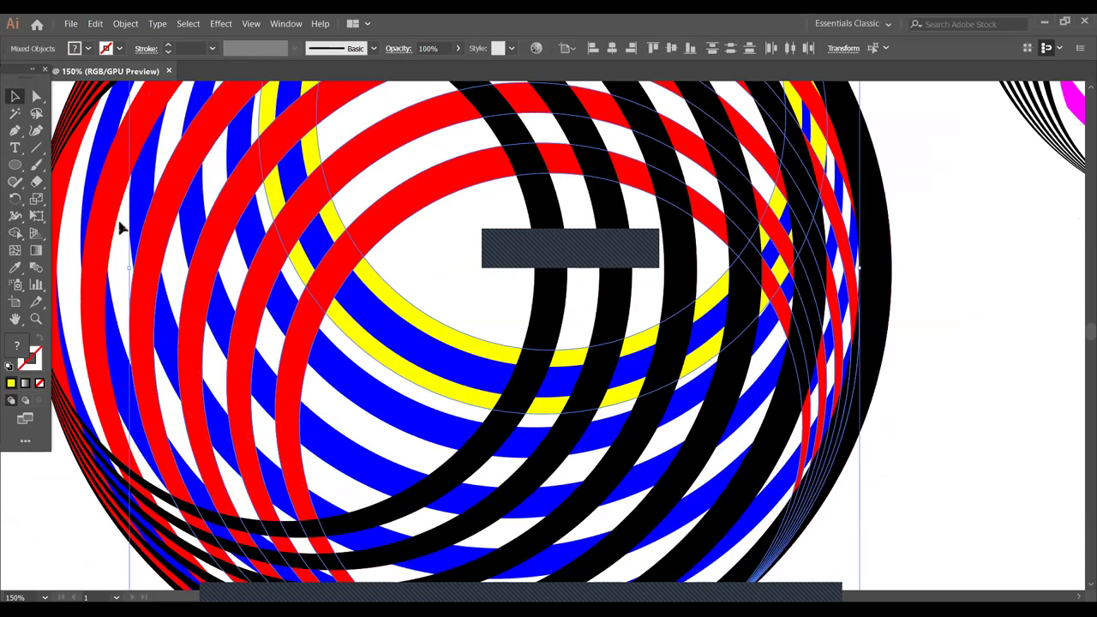
pyautogui.keyDown('shift'); pyautogui.click(105, 221); pyautogui.keyUp('shift')
pyautogui.keyDown('shift'); pyautogui.click(55, 195); pyautogui.keyUp('shift')
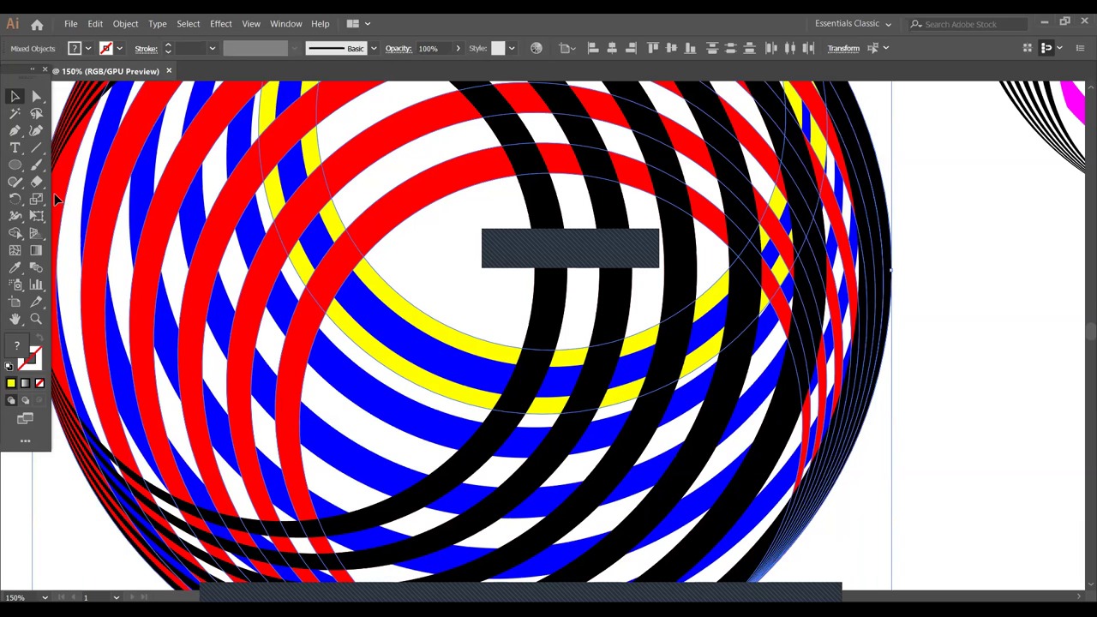
# - Erase the red crescents' outer-left portions and their overlaps with the yellow offset shape using Shape Builder
pyautogui.click(15, 235)
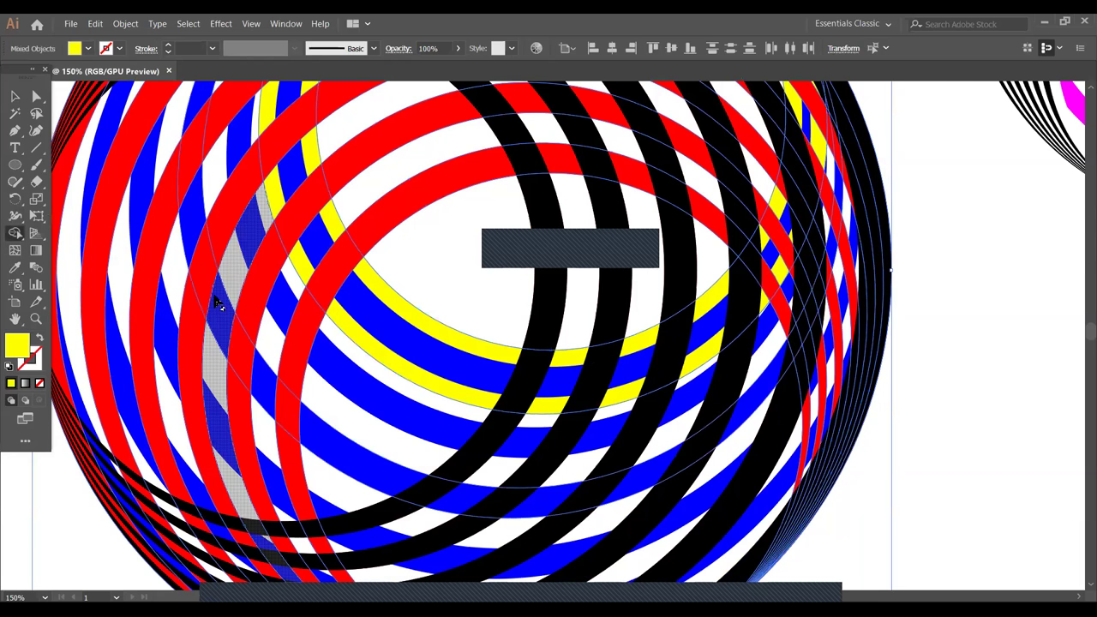
pyautogui.hotkey('ctrl', '-')
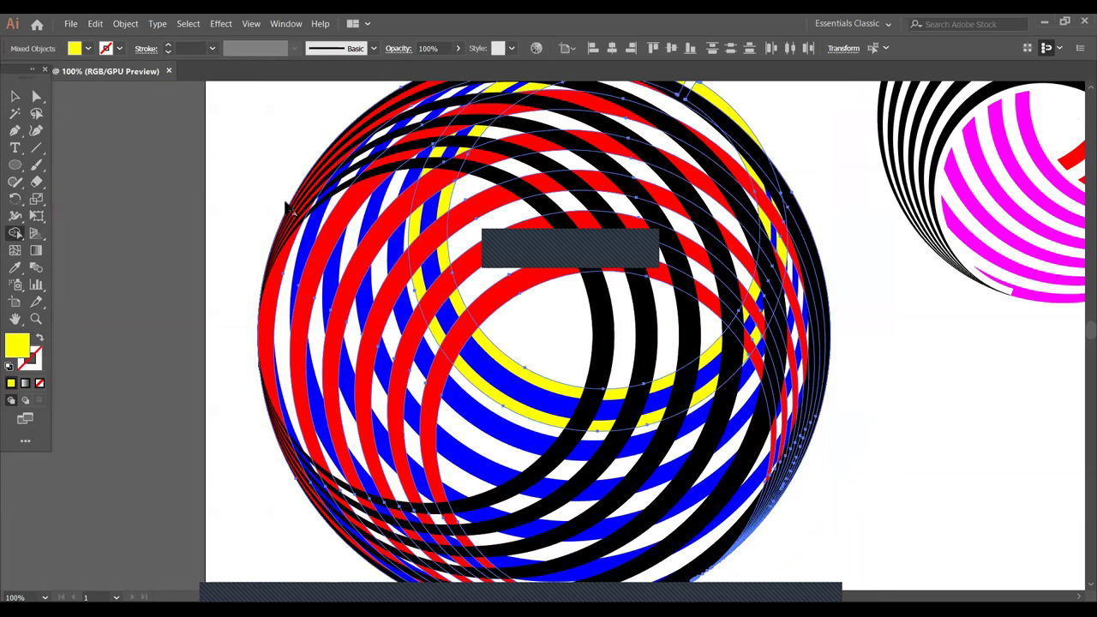
pyautogui.scroll(2, 455, 248)
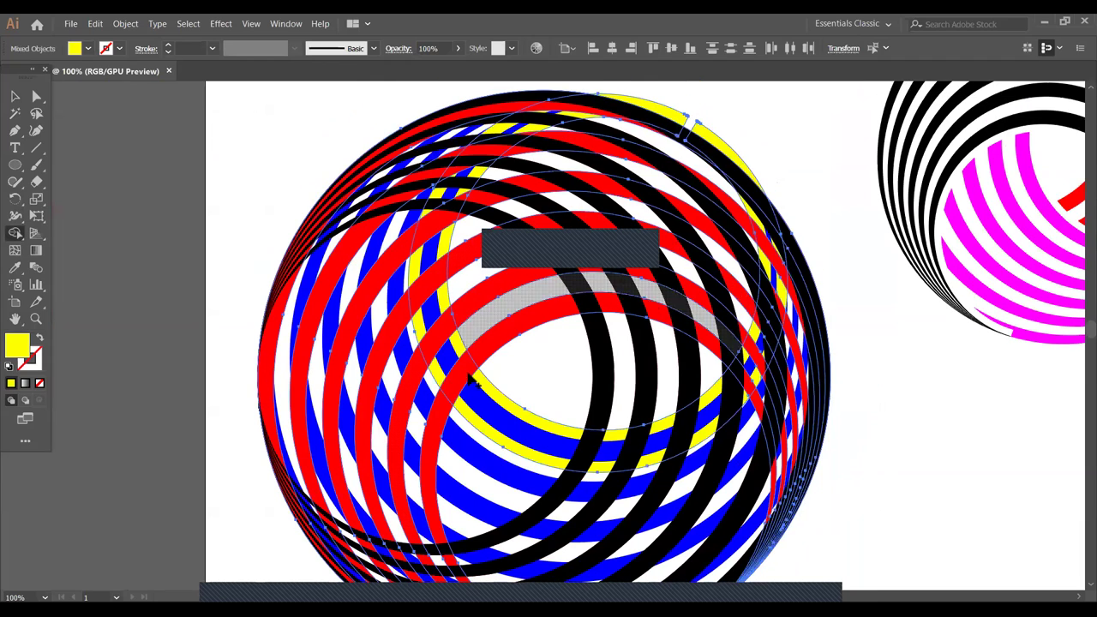
pyautogui.moveTo(484, 420)
pyautogui.mouseDown()
pyautogui.moveTo(488, 407)
pyautogui.moveTo(461, 390)
pyautogui.moveTo(433, 339)
pyautogui.moveTo(425, 267)
pyautogui.moveTo(442, 206)
pyautogui.moveTo(484, 138)
pyautogui.moveTo(525, 120)
pyautogui.mouseUp()
pyautogui.moveTo(594, 99); pyautogui.dragTo(690, 124)
pyautogui.moveTo(329, 243)
pyautogui.mouseDown()
pyautogui.moveTo(332, 375)
pyautogui.moveTo(330, 356)
pyautogui.moveTo(459, 470)
pyautogui.mouseUp()
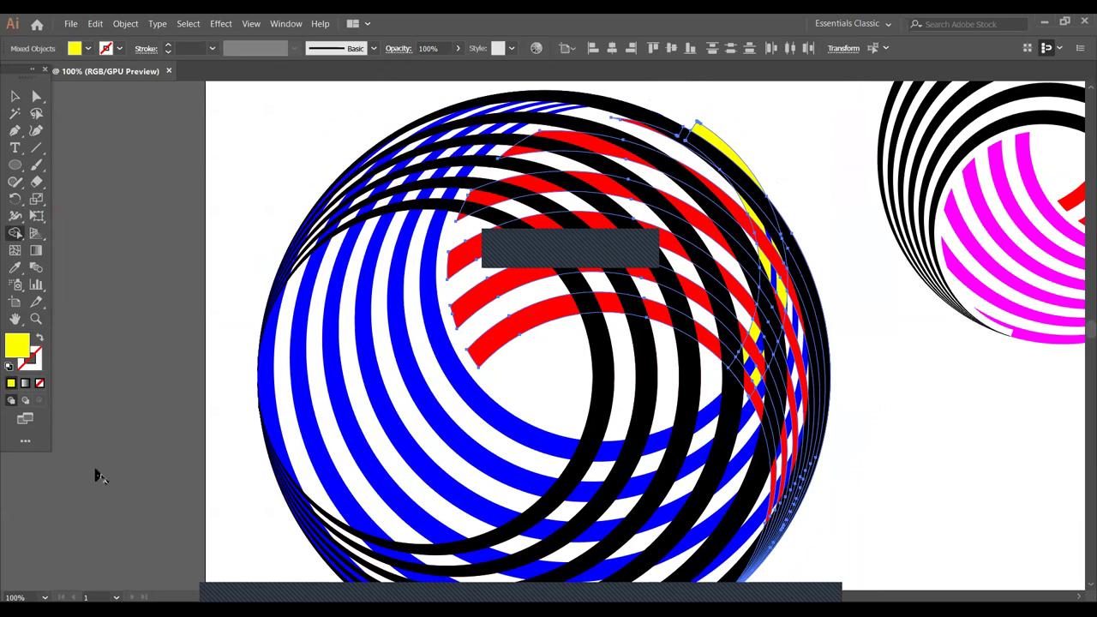
# - Clear the selection and delete the leftover piece of the yellow offset shape near the circle's upper-right edge
pyautogui.click(15, 96)
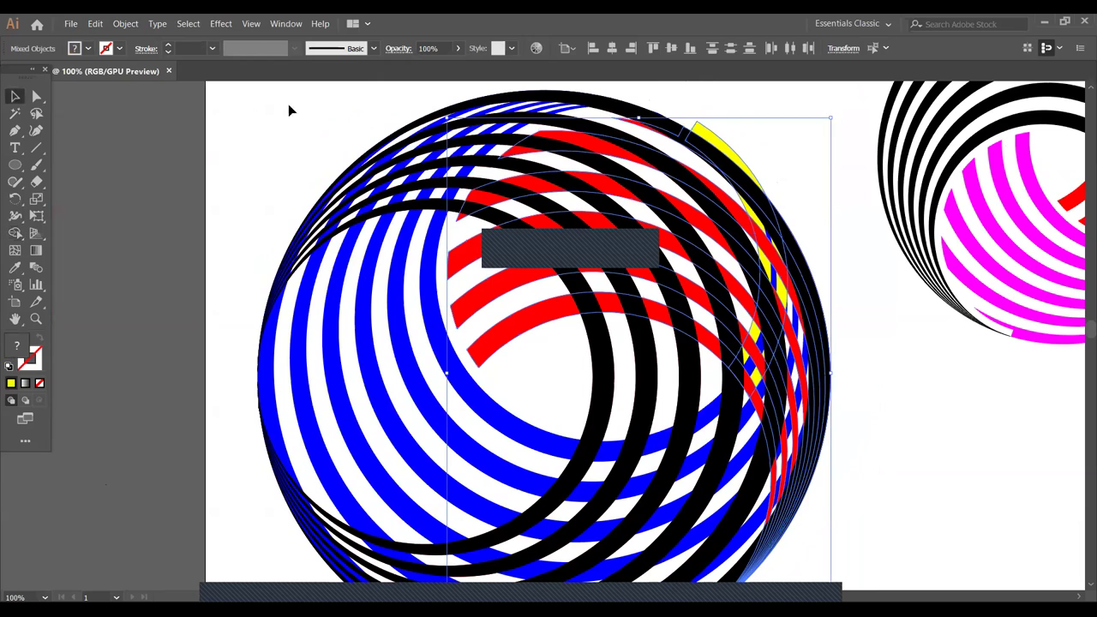
pyautogui.click(803, 164)
pyautogui.click(749, 175)
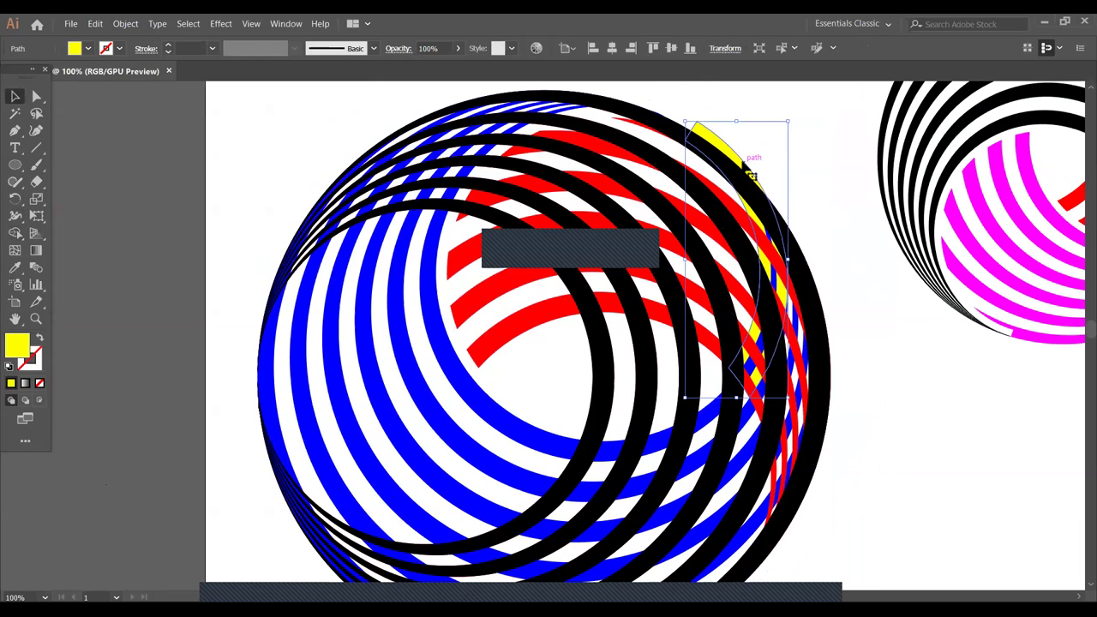
pyautogui.press('Delete')
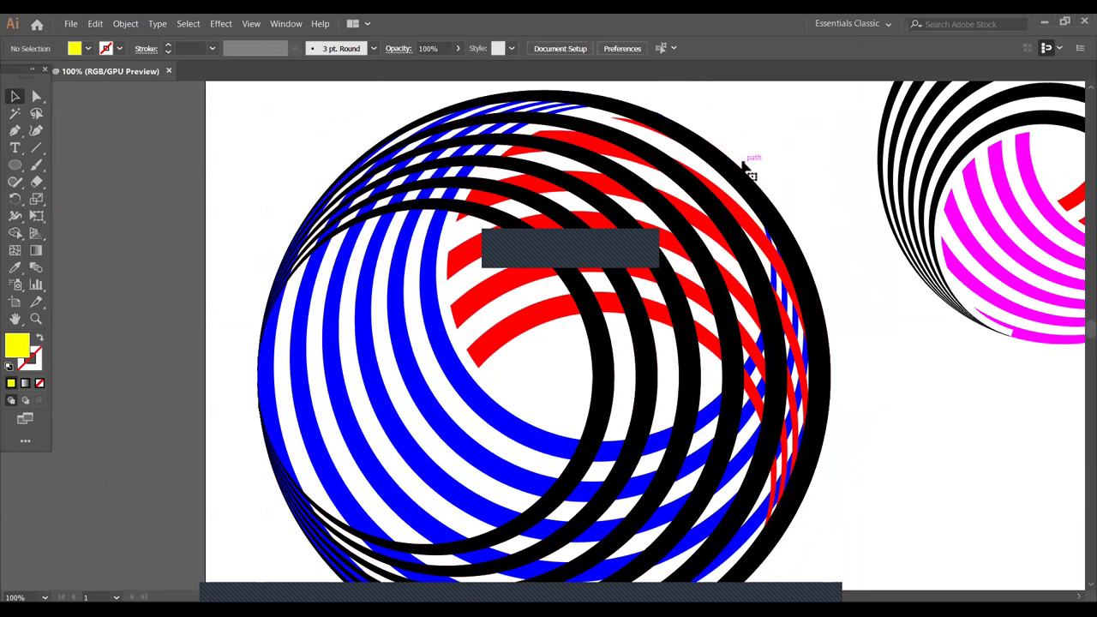
# - Offset the innermost black crescent's path by 10 px with miter joins and fill the offset shape yellow
pyautogui.click(600, 414)
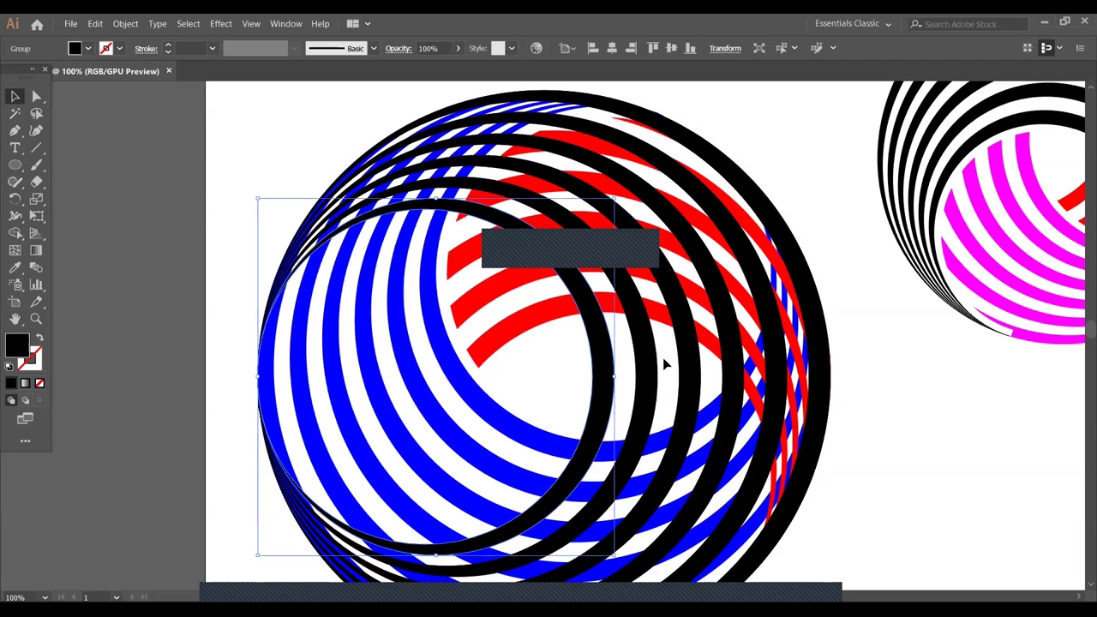
pyautogui.click(124, 24)
pyautogui.moveTo(197, 307)
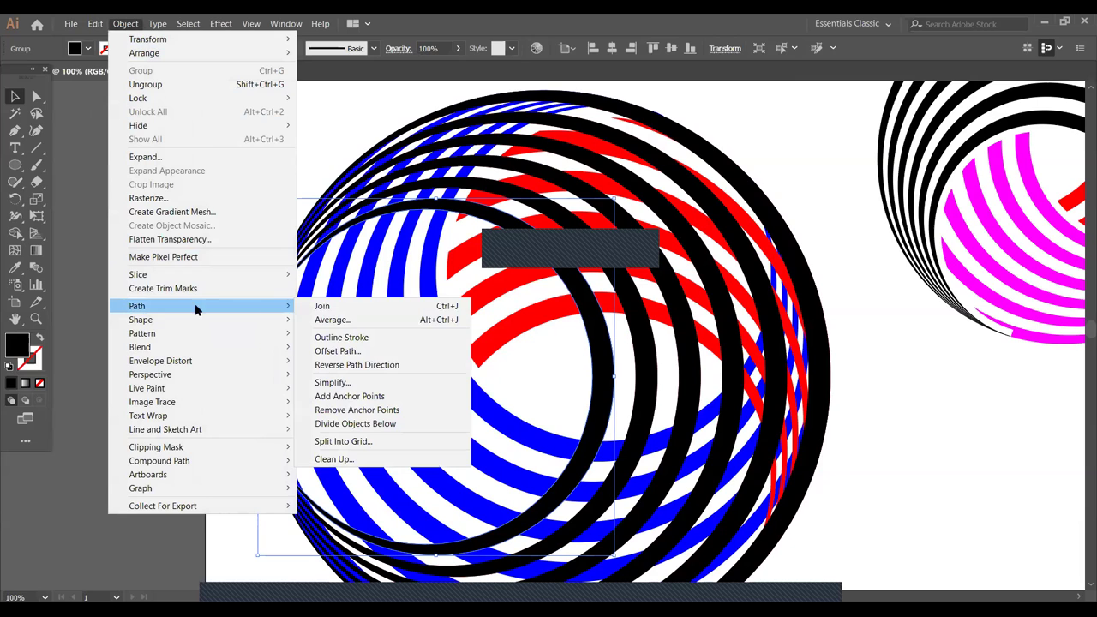
pyautogui.click(368, 351)
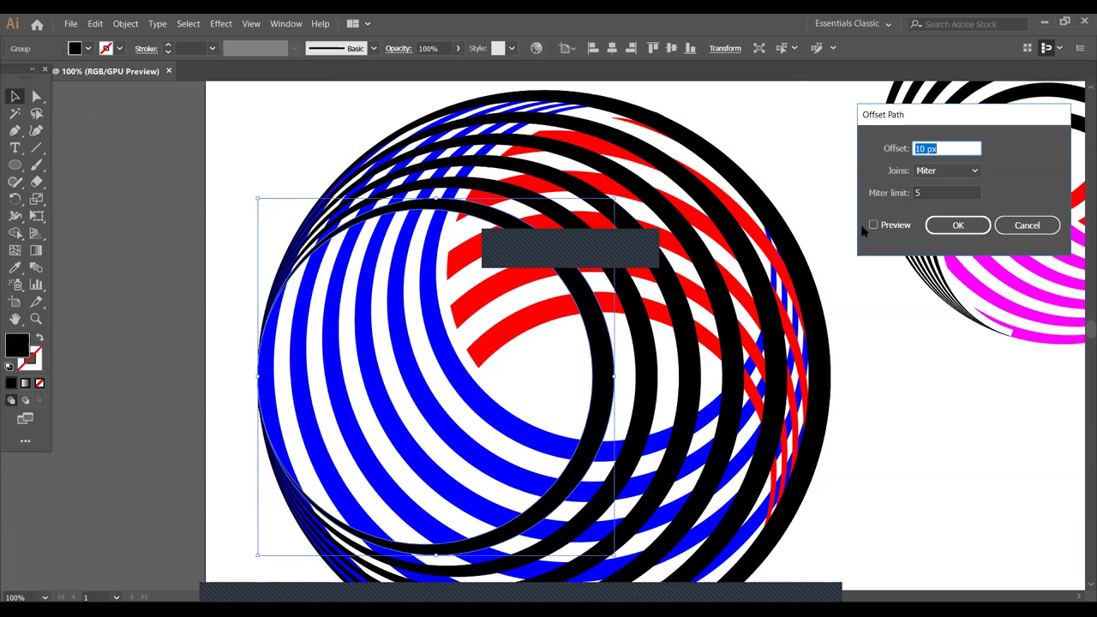
pyautogui.click(873, 225)
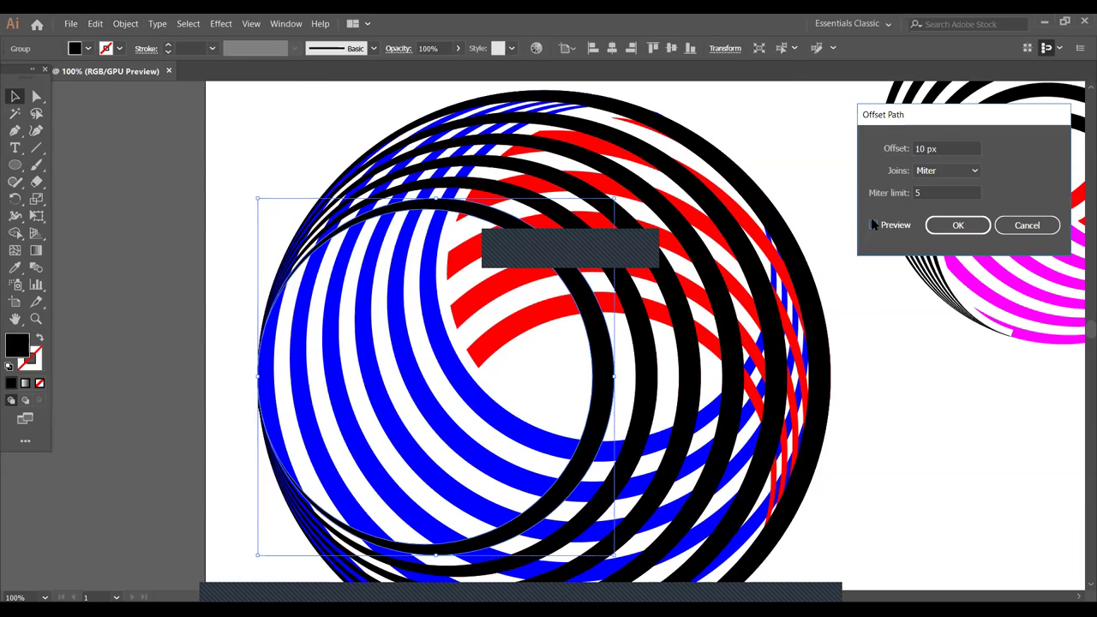
pyautogui.click(958, 225)
pyautogui.click(87, 48)
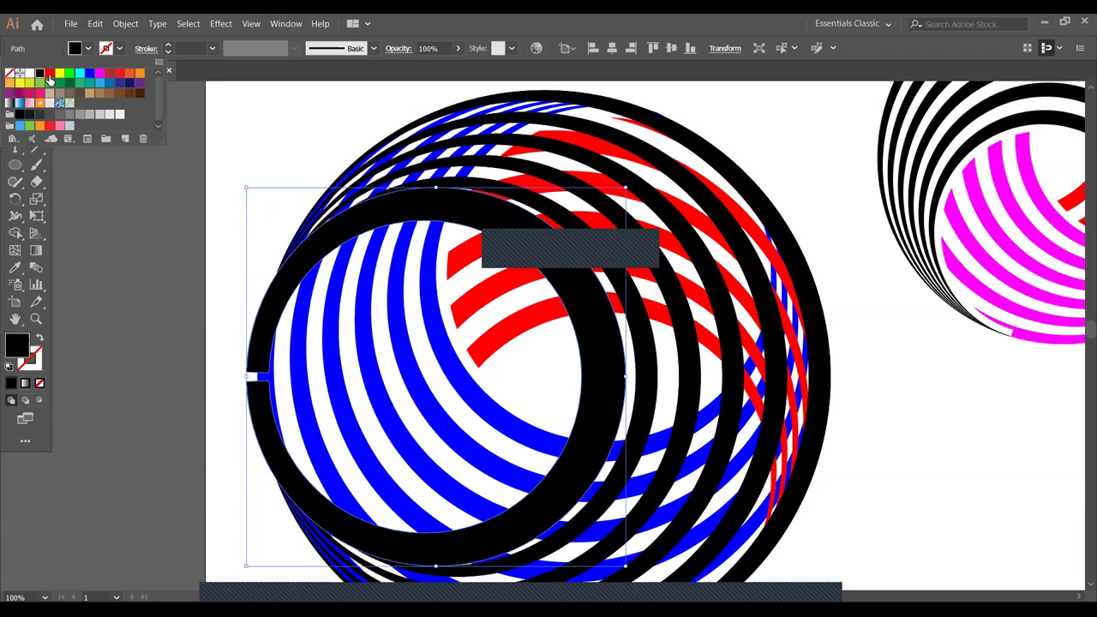
pyautogui.click(59, 74)
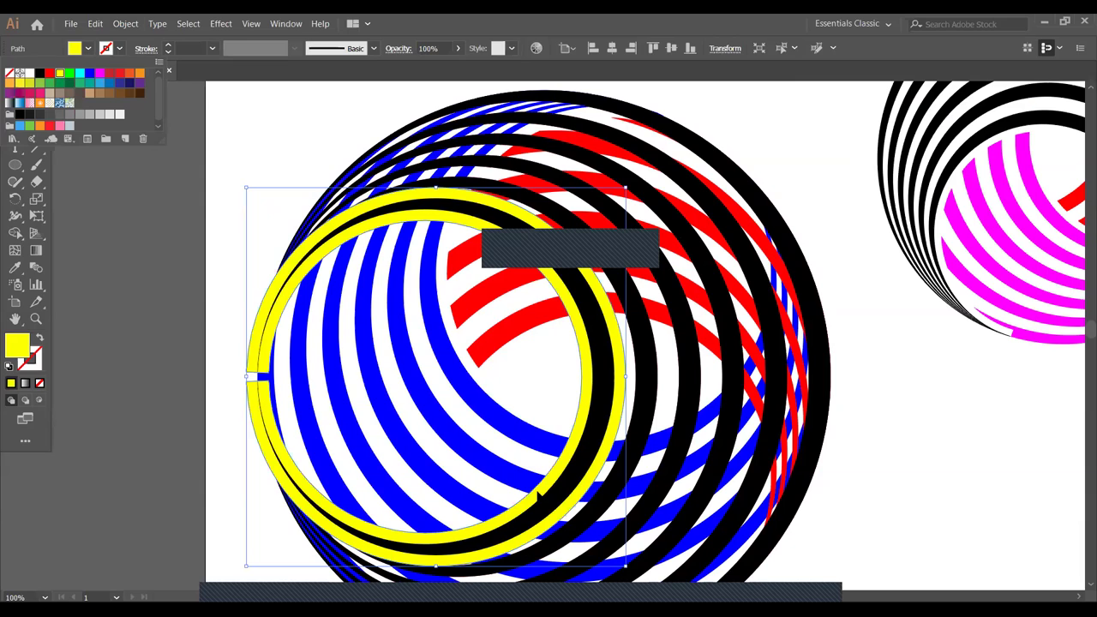
pyautogui.press('Escape')
# - Add all six blue crescents to the selection of the yellow offset shape
pyautogui.keyDown('shift'); pyautogui.click(461, 384); pyautogui.keyUp('shift')
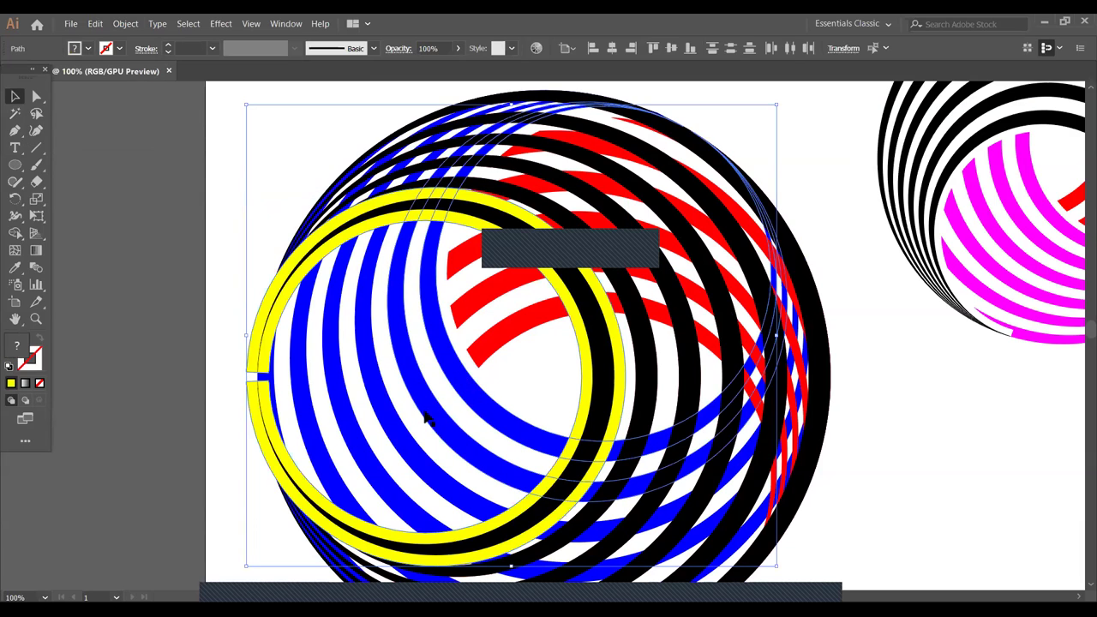
pyautogui.keyDown('shift'); pyautogui.click(434, 418); pyautogui.keyUp('shift')
pyautogui.keyDown('shift'); pyautogui.click(353, 463); pyautogui.keyUp('shift')
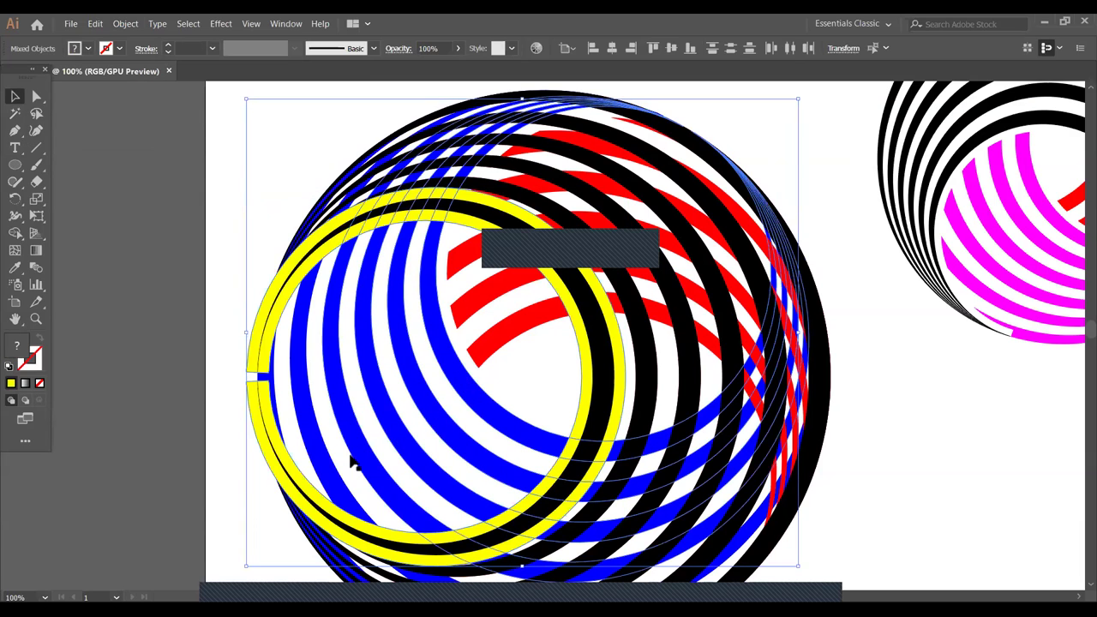
pyautogui.keyDown('shift'); pyautogui.click(334, 463); pyautogui.keyUp('shift')
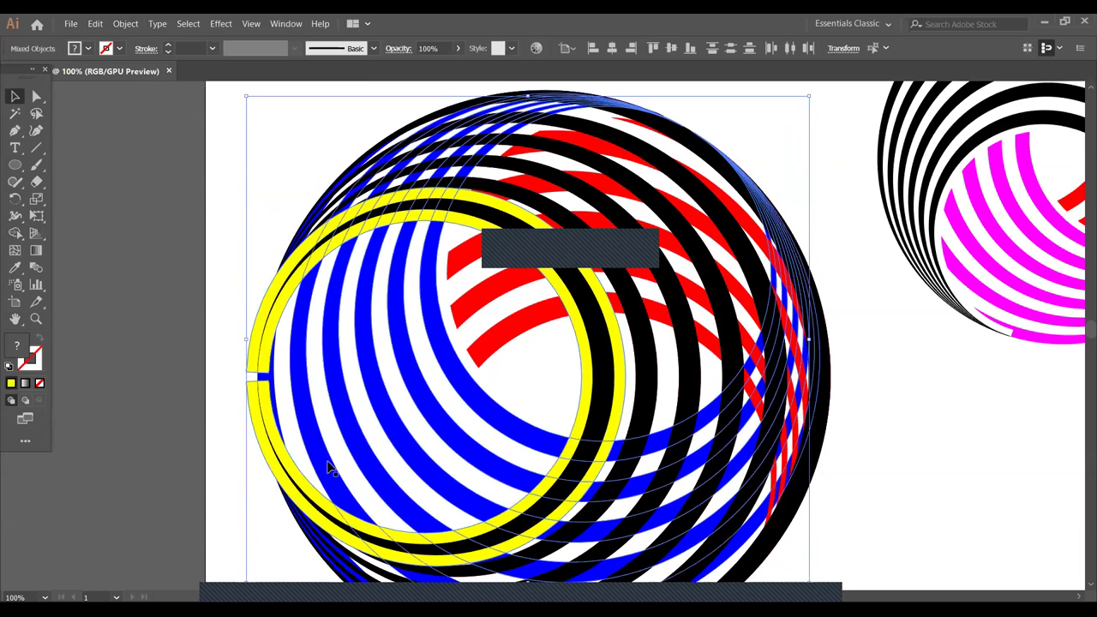
pyautogui.keyDown('shift'); pyautogui.click(276, 388); pyautogui.keyUp('shift')
pyautogui.keyDown('shift'); pyautogui.click(269, 383); pyautogui.keyUp('shift')
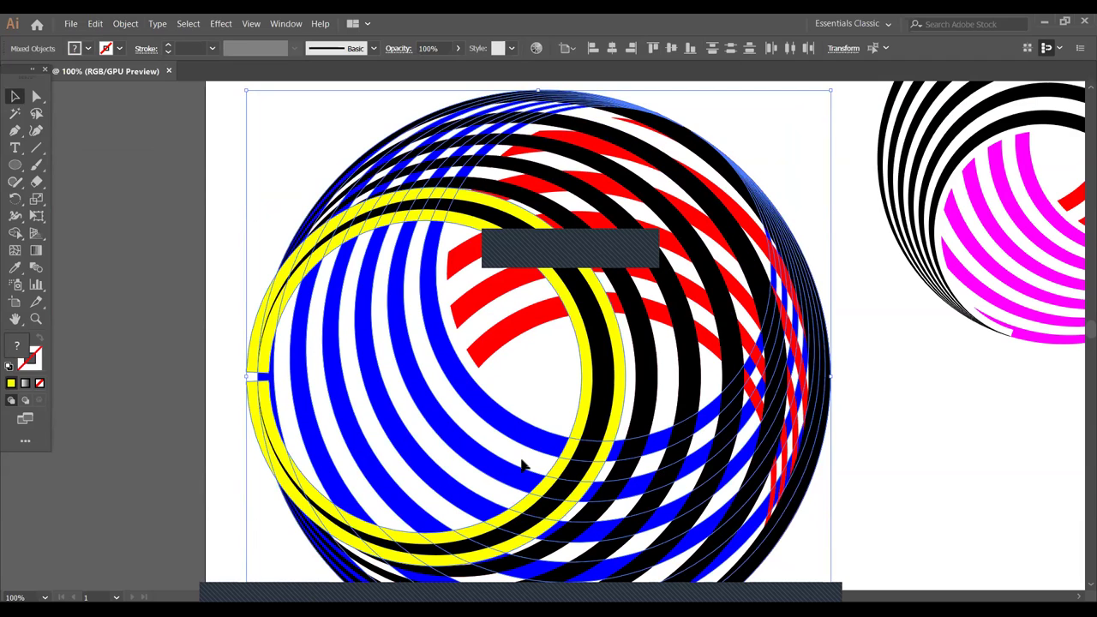
# - Erase the blue crescents' overlaps with the lower yellow offset shape and their segments beyond it using Shape Builder
pyautogui.scroll(-3, 715, 459)
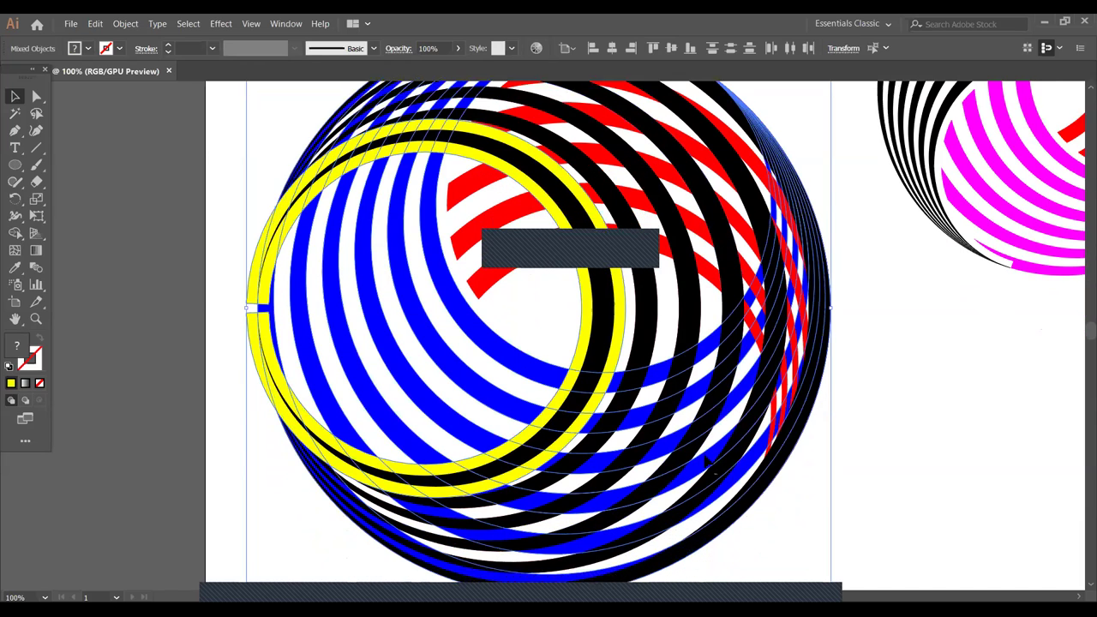
pyautogui.scroll(-1, 709, 459)
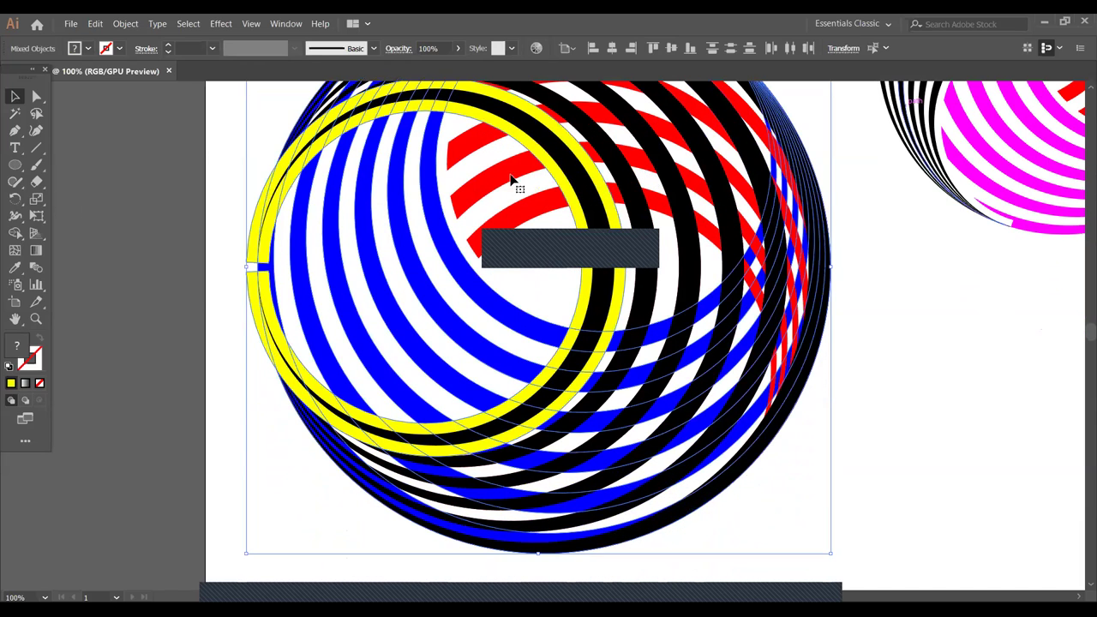
pyautogui.click(15, 233)
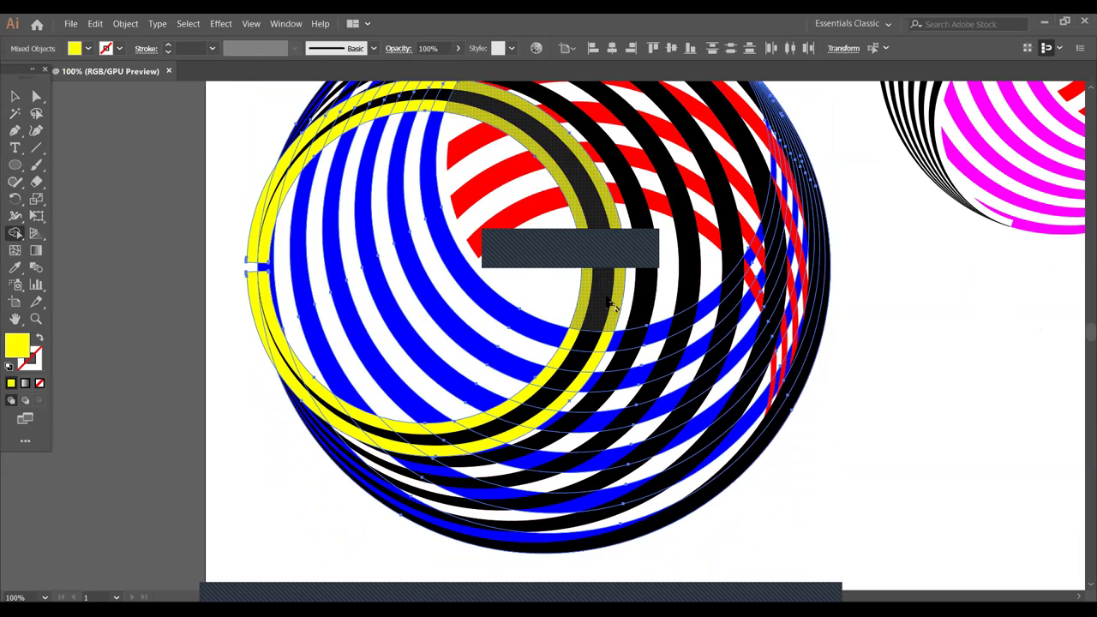
pyautogui.moveTo(612, 286)
pyautogui.mouseDown()
pyautogui.moveTo(575, 396)
pyautogui.moveTo(471, 441)
pyautogui.moveTo(418, 444)
pyautogui.moveTo(308, 408)
pyautogui.moveTo(240, 276)
pyautogui.mouseUp()
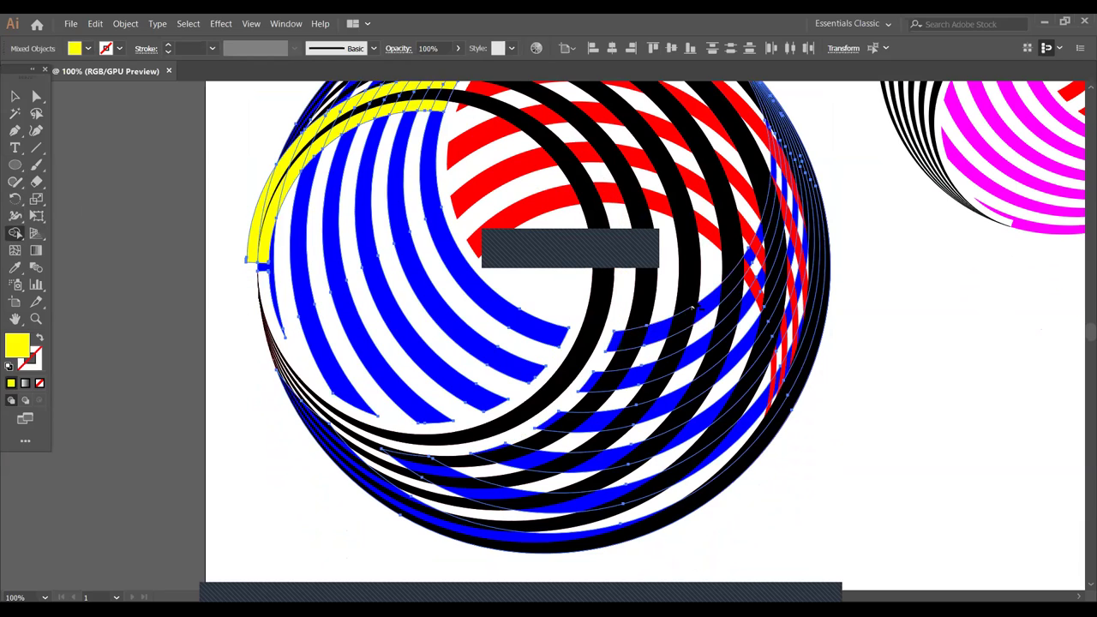
pyautogui.moveTo(692, 308)
pyautogui.mouseDown()
pyautogui.moveTo(676, 448)
pyautogui.moveTo(614, 522)
pyautogui.moveTo(563, 551)
pyautogui.mouseUp()
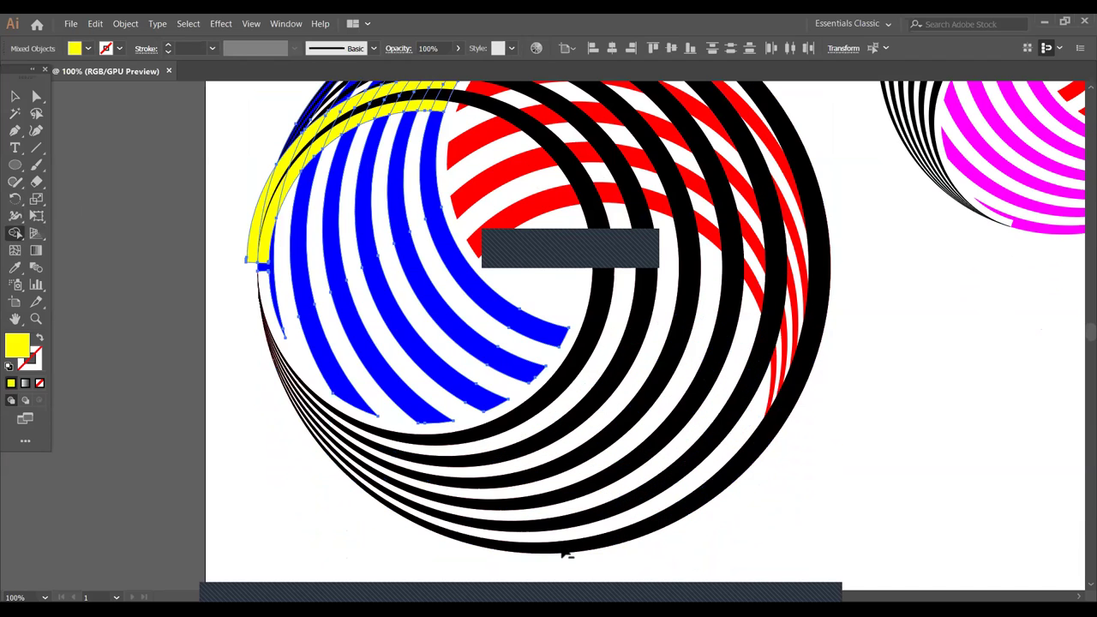
# - Delete the group containing the leftover yellow offset shape and innermost black crescent, and leave nothing selected
pyautogui.scroll(2, 372, 459)
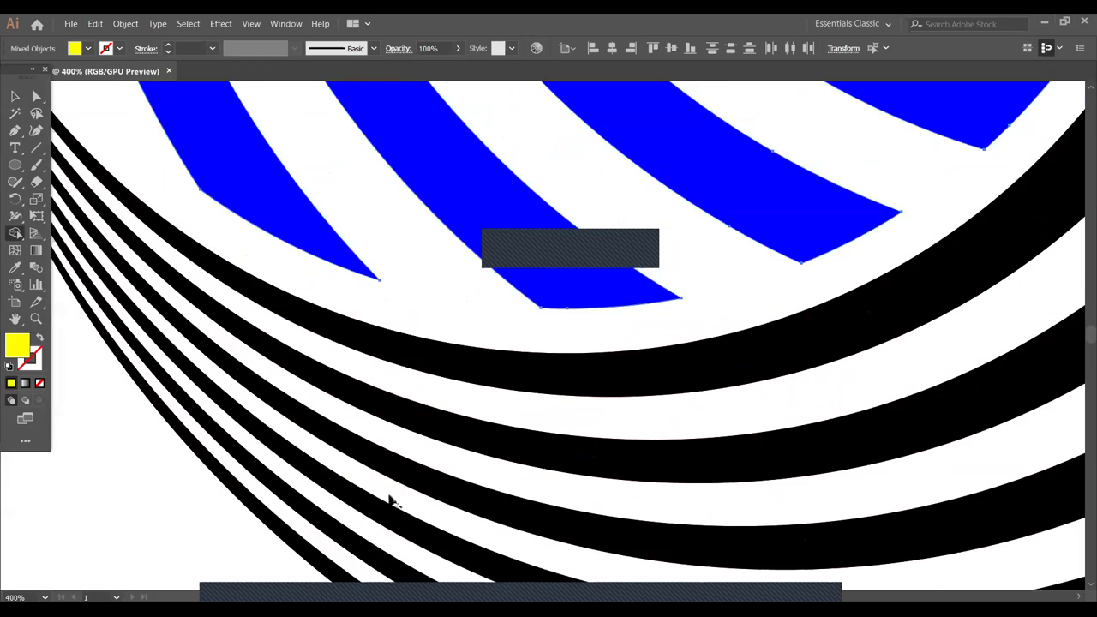
pyautogui.scroll(-4, 394, 489)
pyautogui.scroll(1, 377, 452)
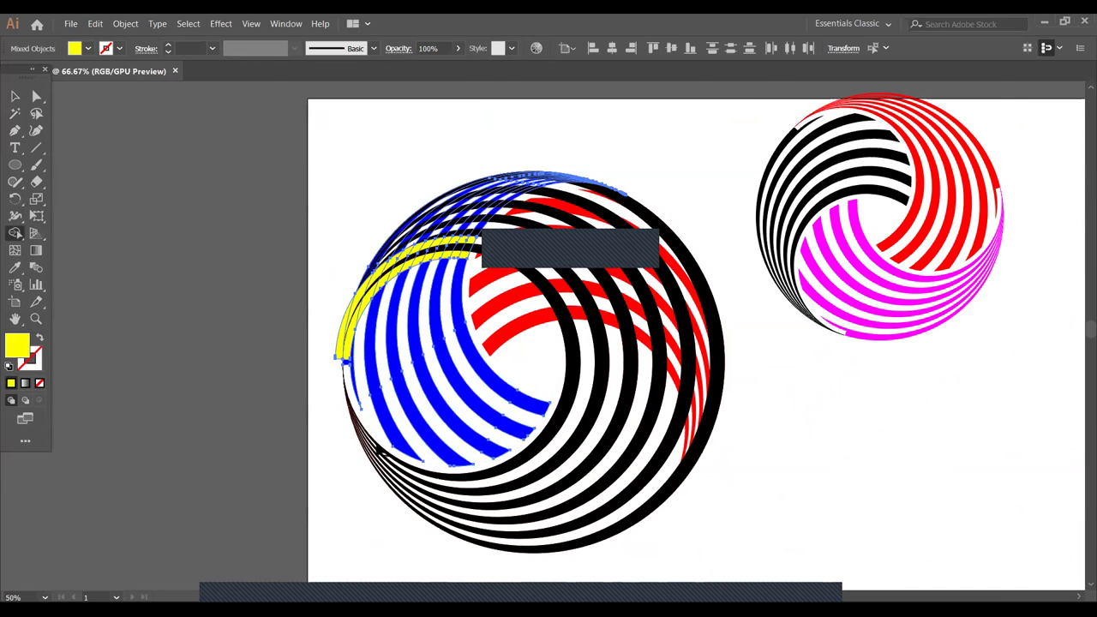
pyautogui.scroll(3, 377, 451)
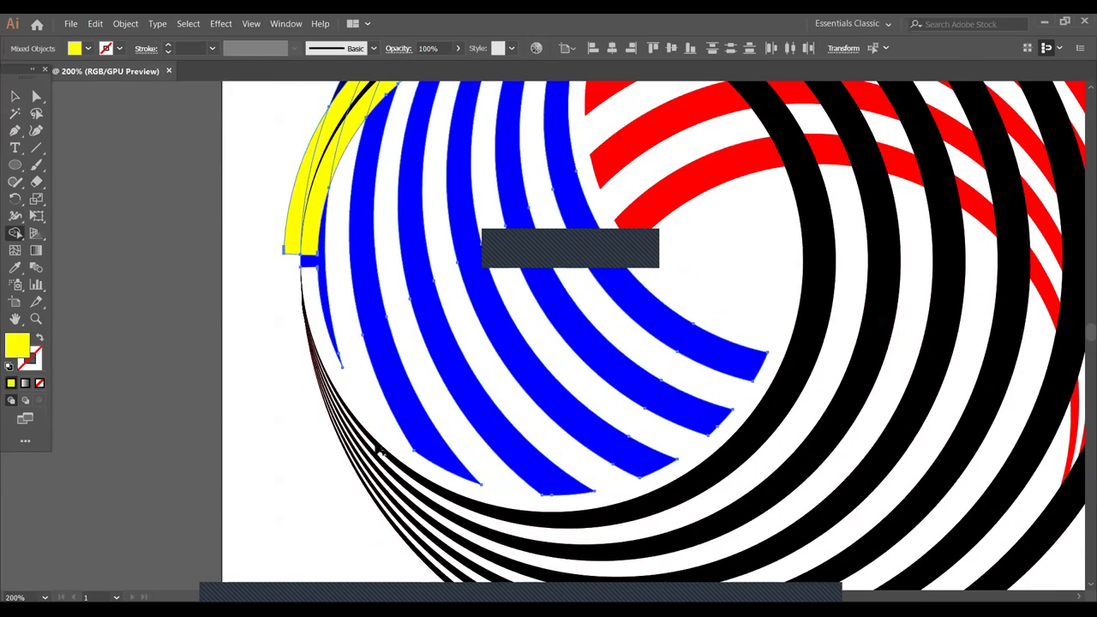
pyautogui.scroll(-3, 377, 450)
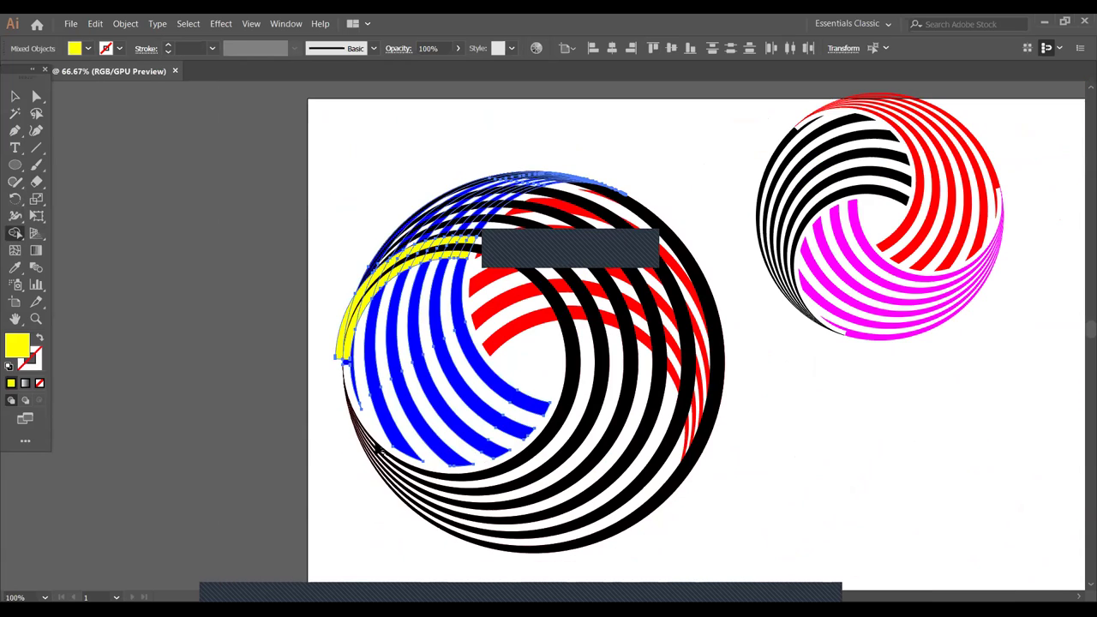
pyautogui.click(13, 98)
pyautogui.click(203, 335)
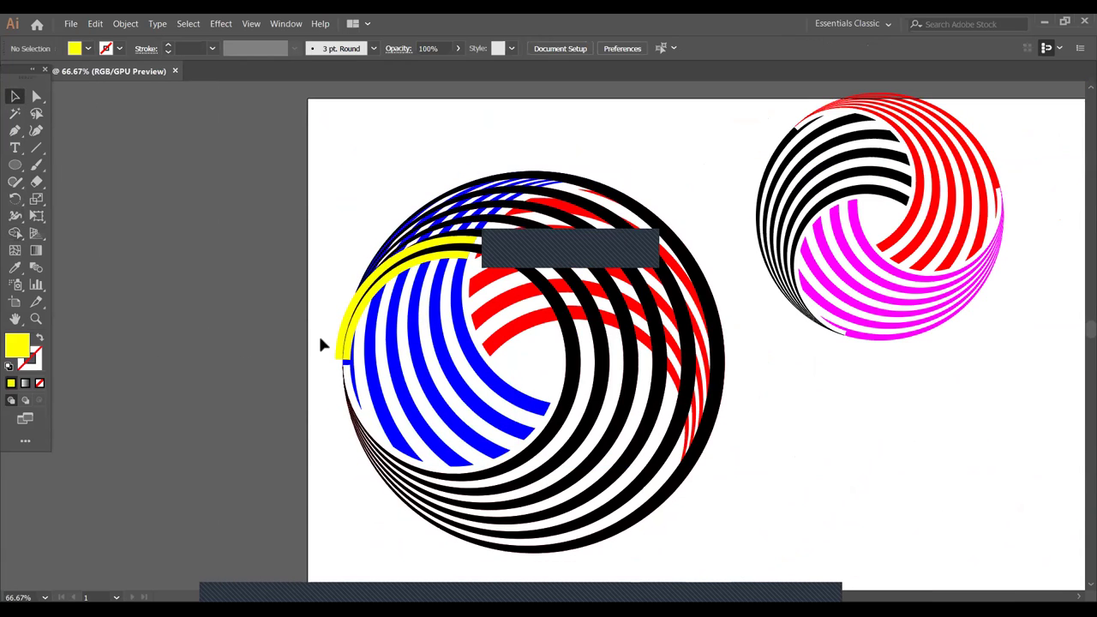
pyautogui.click(331, 351)
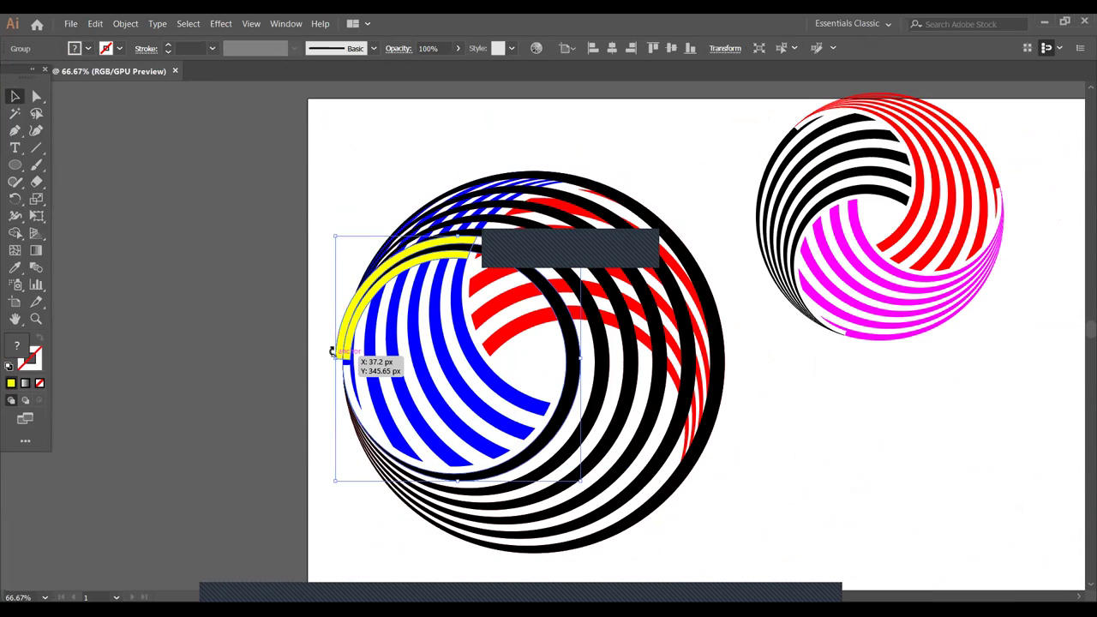
pyautogui.press('Delete')
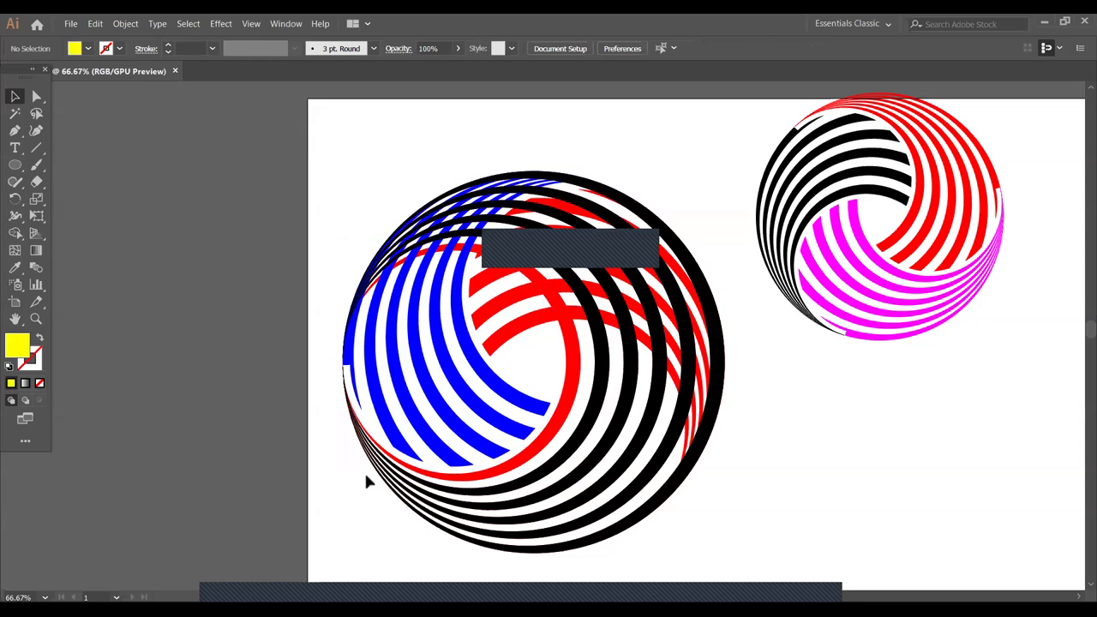
pyautogui.click(571, 386)
pyautogui.click(251, 513)
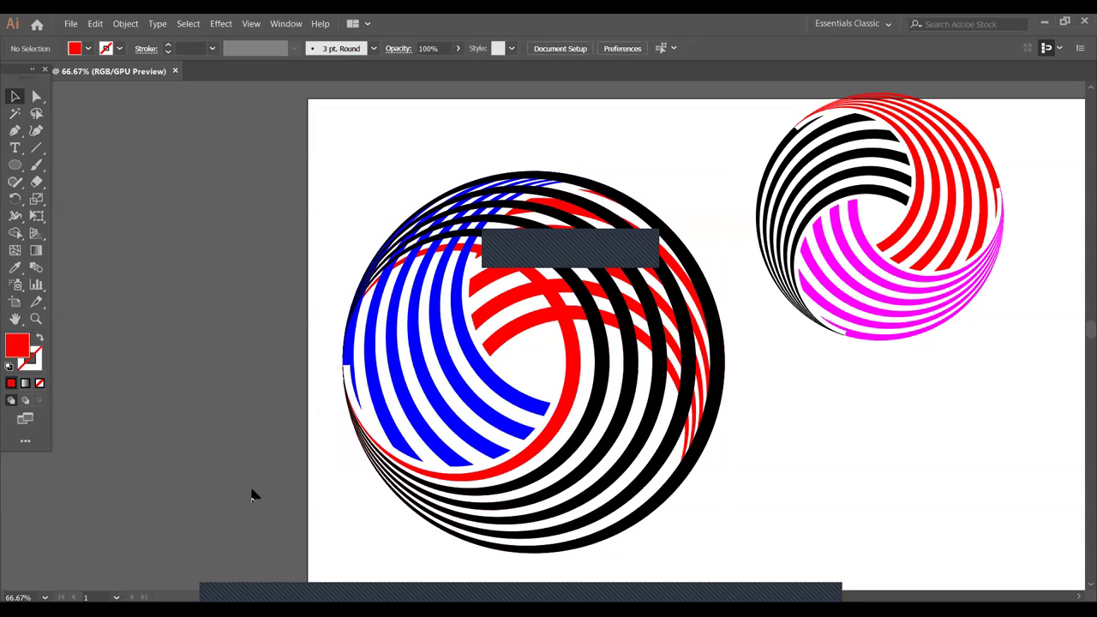
# - Fill the innermost crescent of the black set, still coloured red, with black and leave nothing selected
pyautogui.click(529, 452)
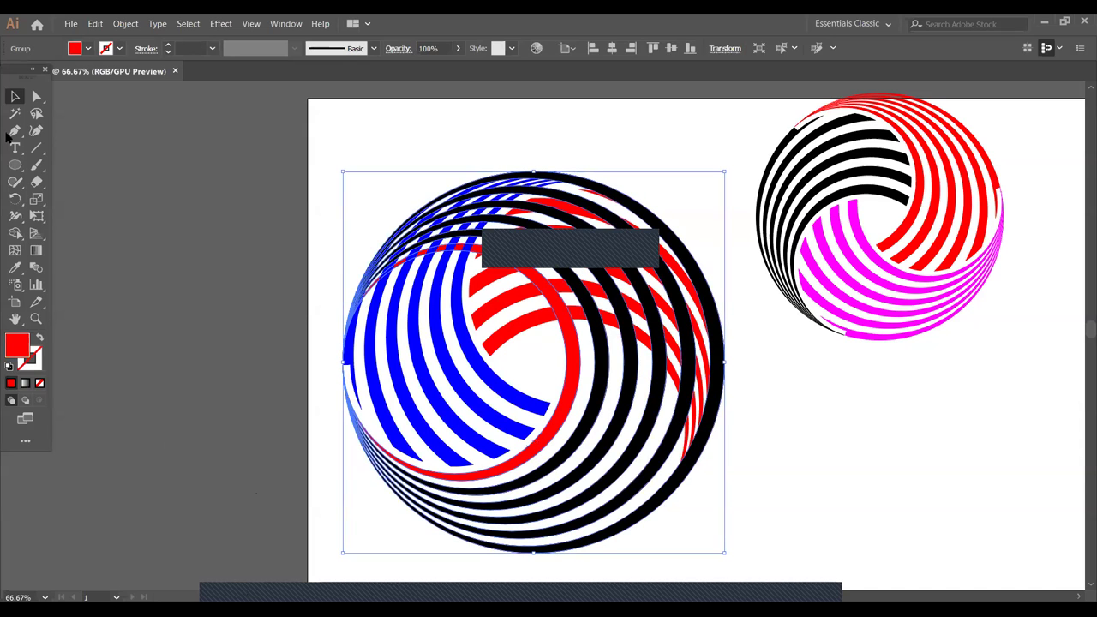
pyautogui.click(87, 48)
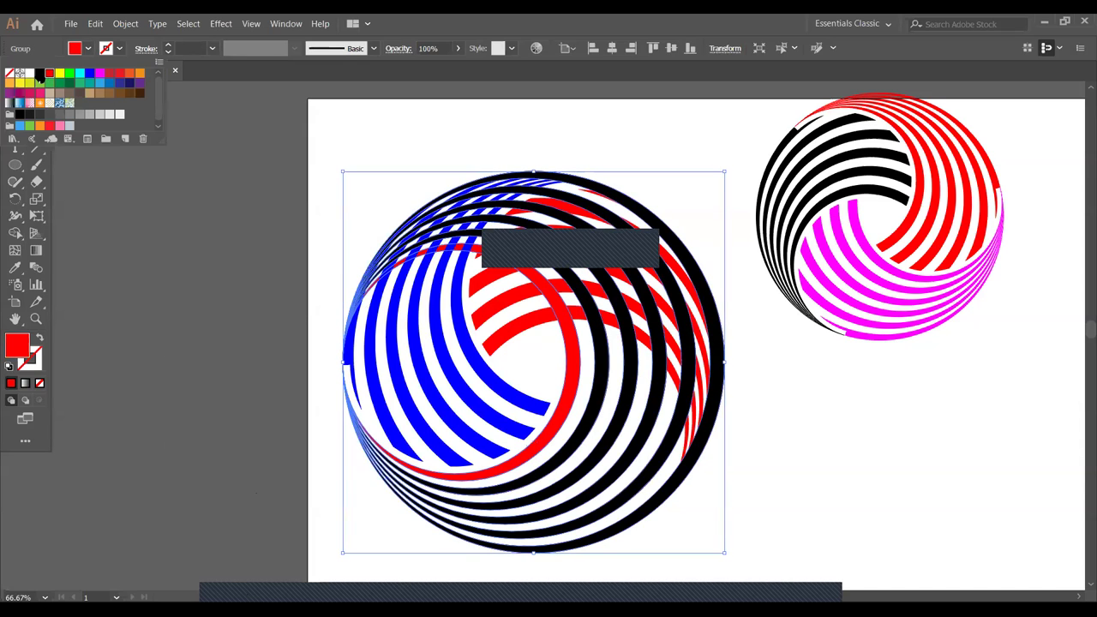
pyautogui.click(40, 73)
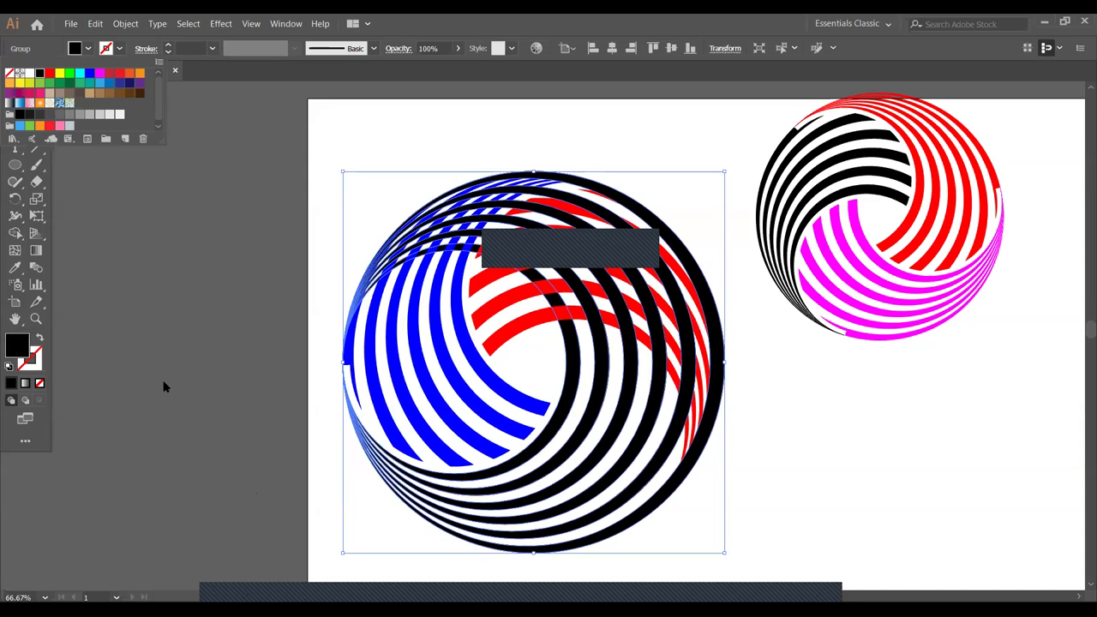
pyautogui.click(116, 404)
pyautogui.click(147, 282)
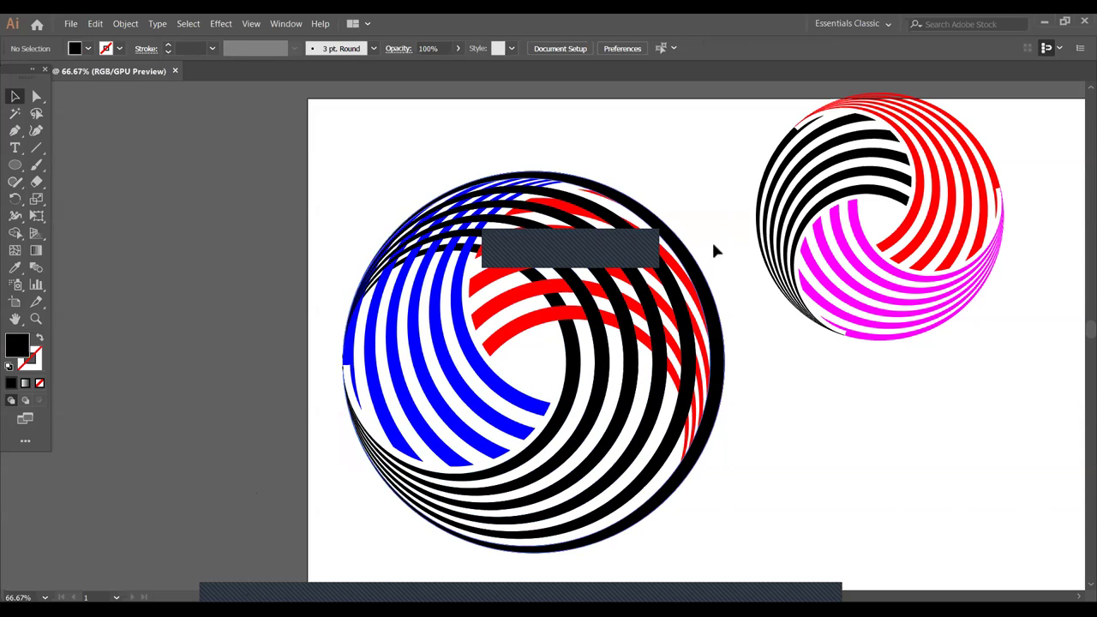
# - Offset the innermost crescent of the red set by 10 px with miter joins and fill the offset shape yellow
pyautogui.click(536, 337)
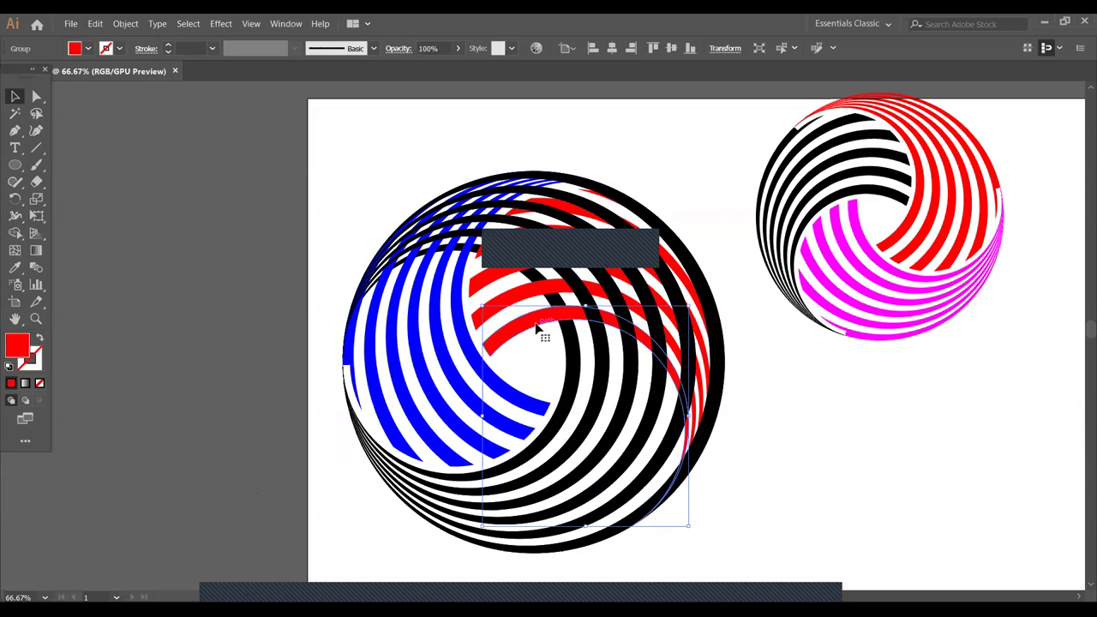
pyautogui.click(125, 25)
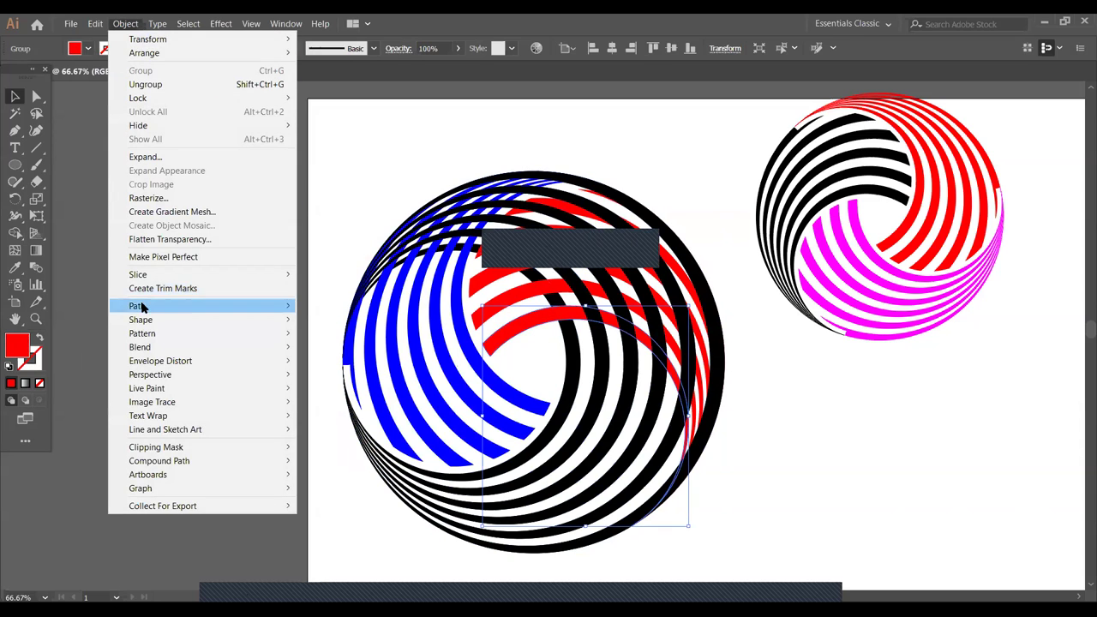
pyautogui.moveTo(141, 306)
pyautogui.click(326, 352)
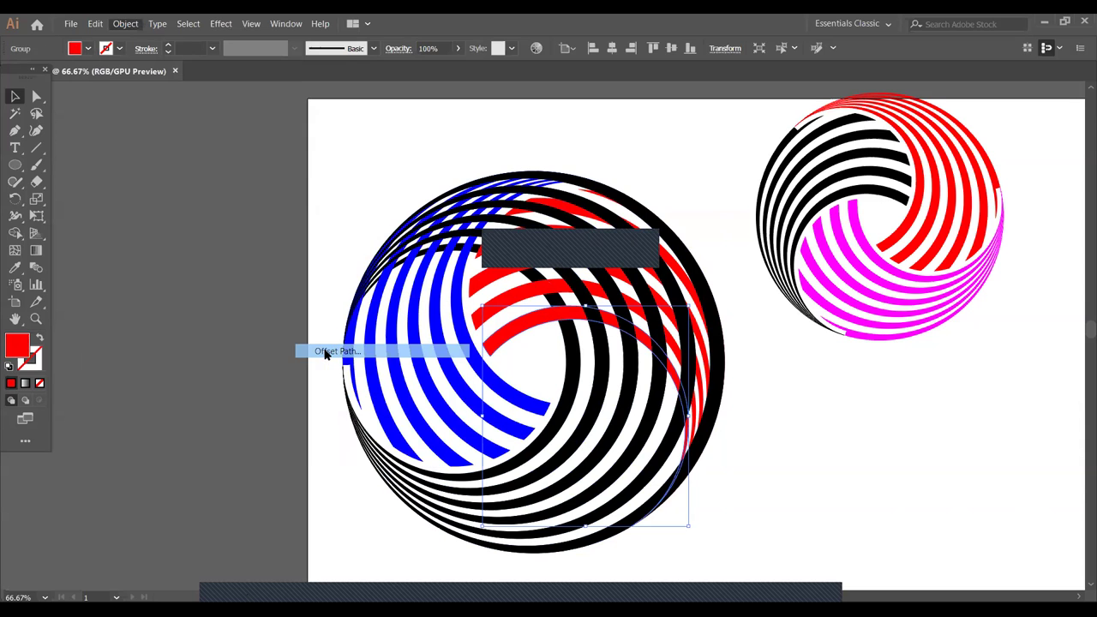
pyautogui.click(873, 224)
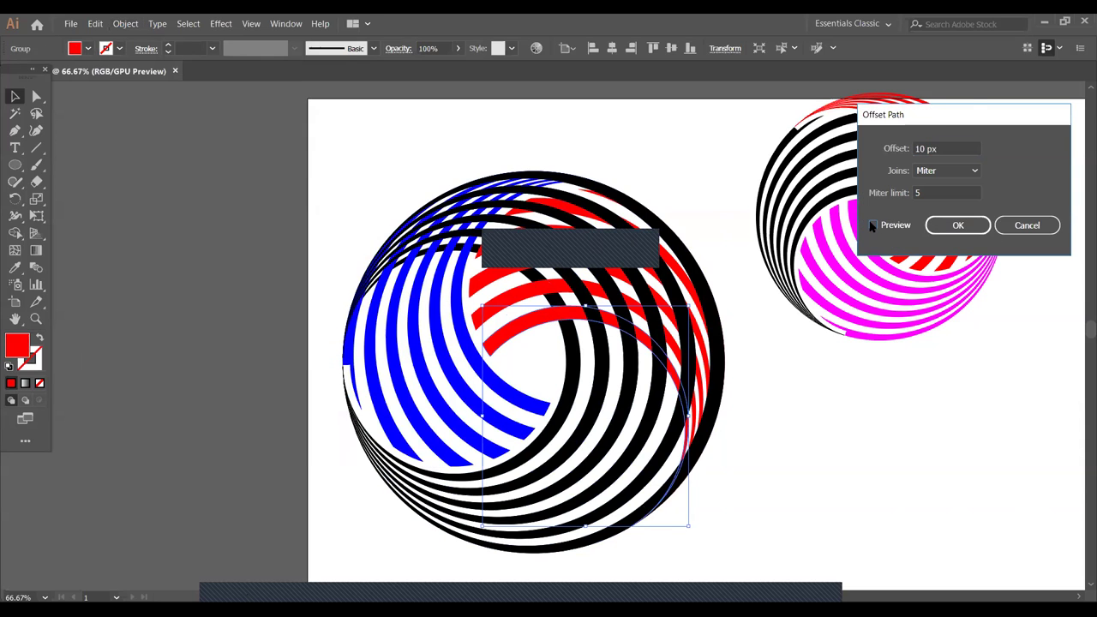
pyautogui.click(955, 225)
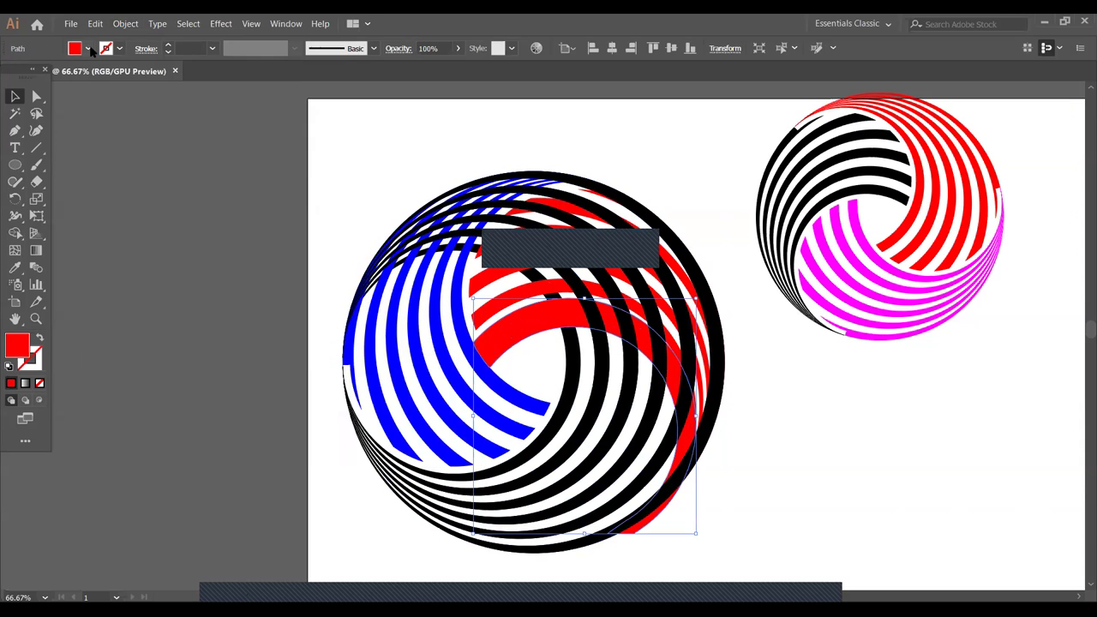
pyautogui.click(89, 49)
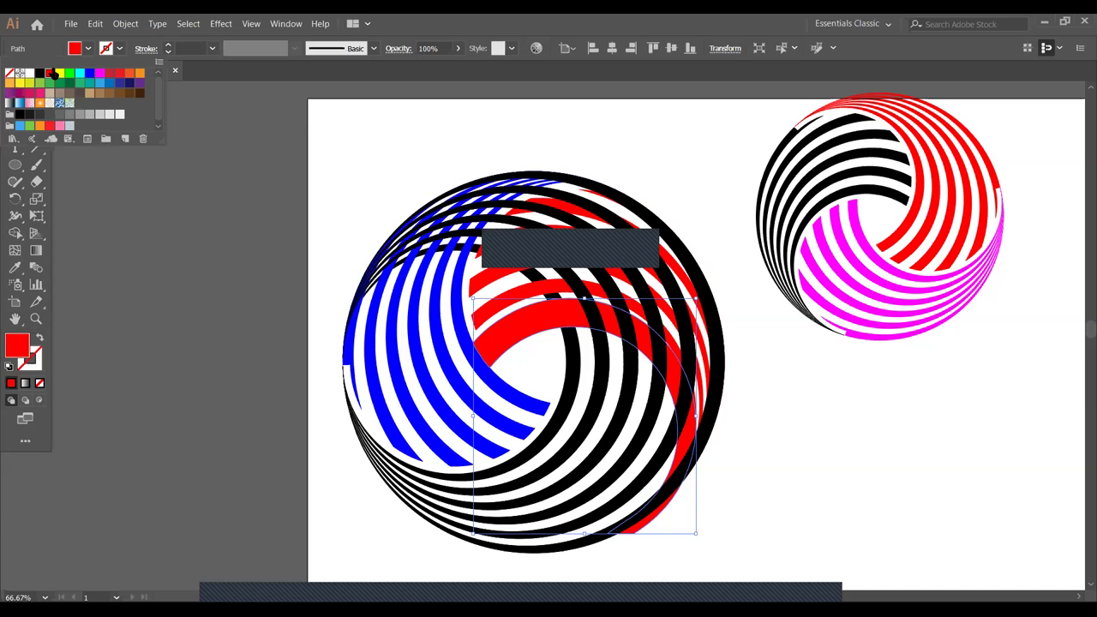
pyautogui.click(59, 72)
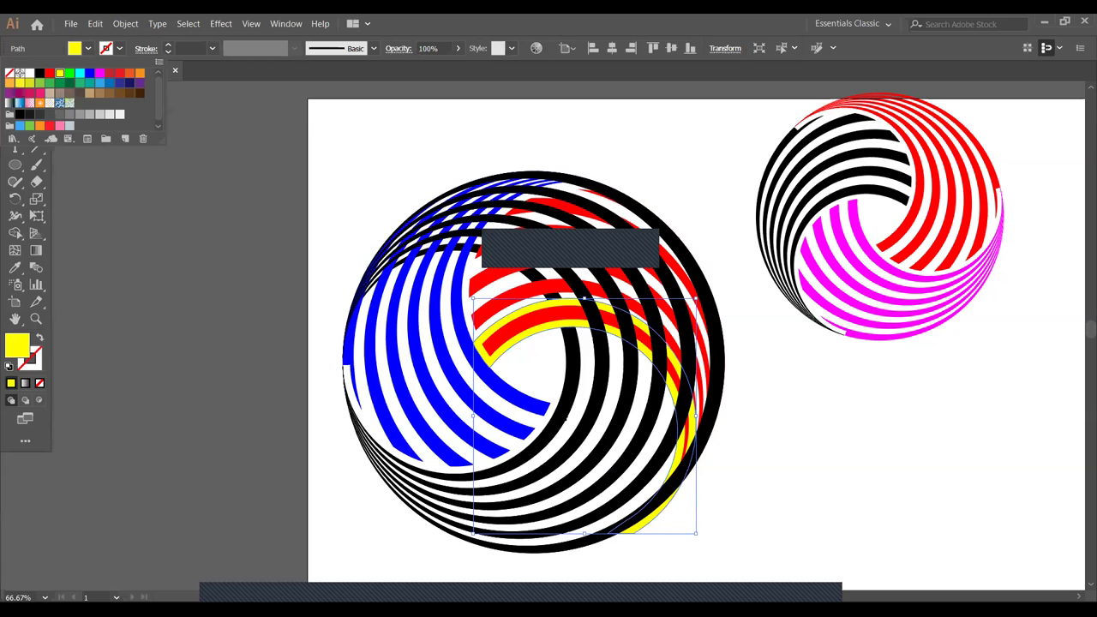
# - Add the black crescents to the selection and erase their overlaps with the yellow offset shape and their segments beyond it using Shape Builder
pyautogui.click(579, 396)
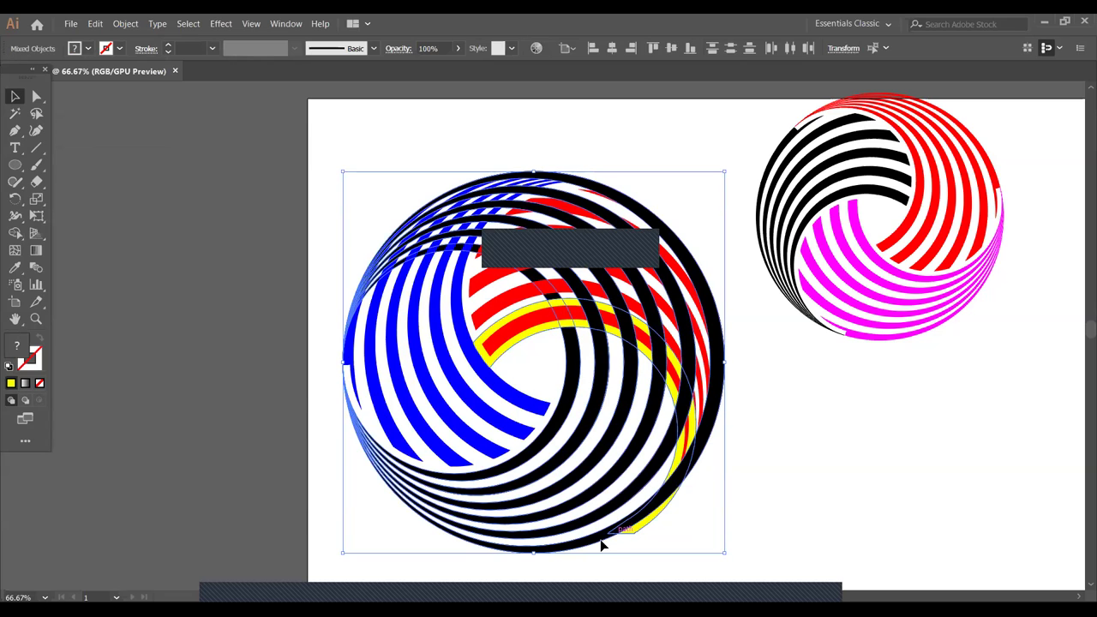
pyautogui.click(14, 235)
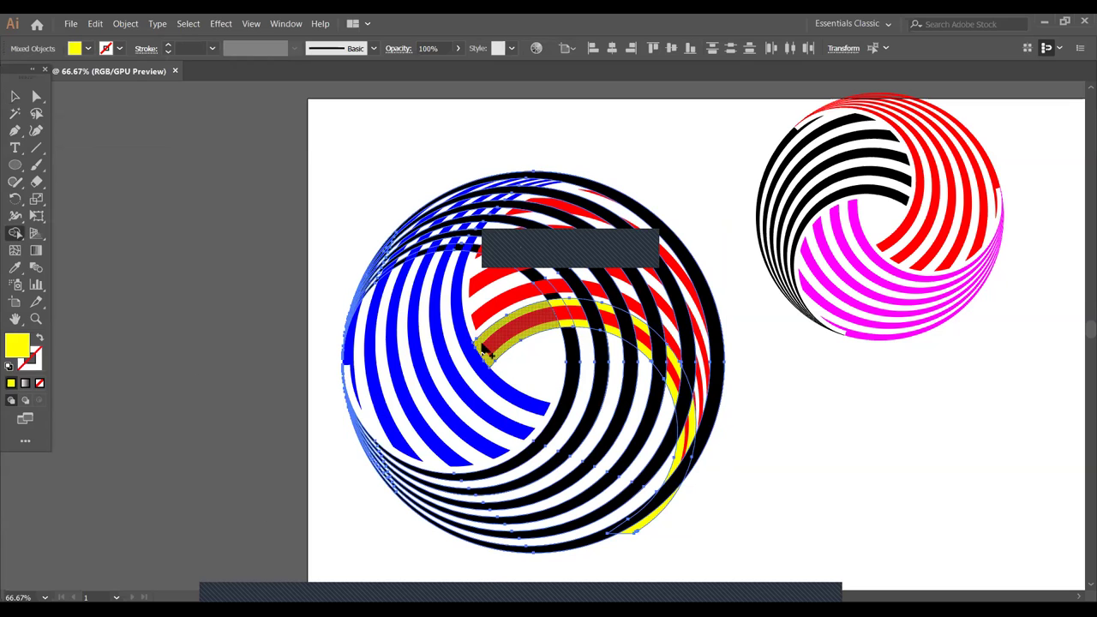
pyautogui.moveTo(485, 351)
pyautogui.mouseDown()
pyautogui.moveTo(593, 323)
pyautogui.moveTo(663, 346)
pyautogui.moveTo(677, 364)
pyautogui.moveTo(694, 467)
pyautogui.moveTo(622, 532)
pyautogui.mouseUp()
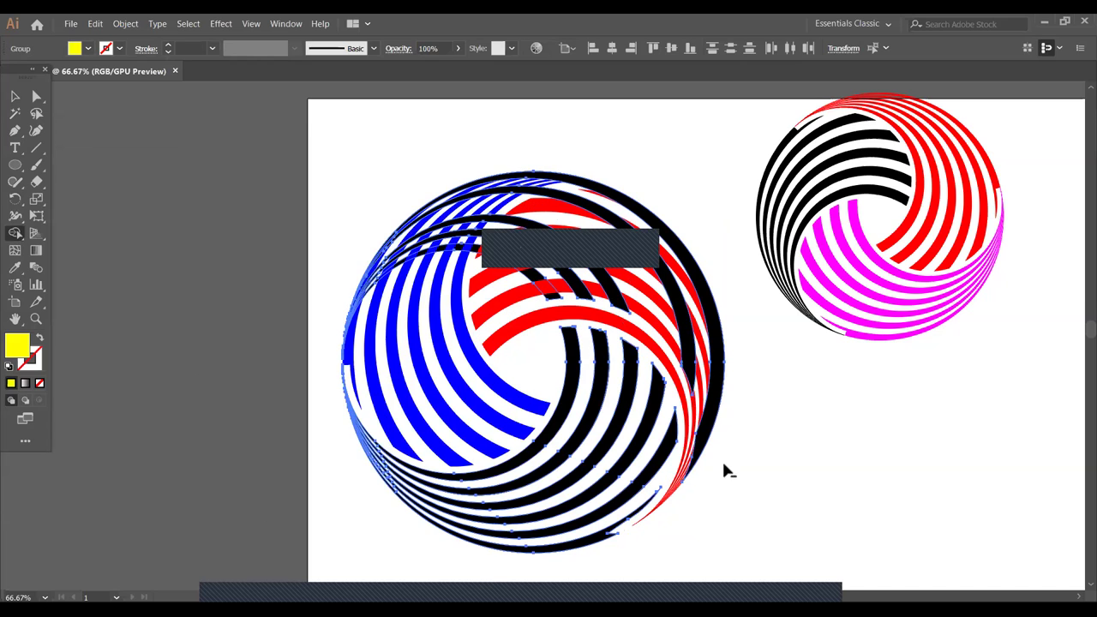
pyautogui.click(677, 207)
pyautogui.click(506, 276)
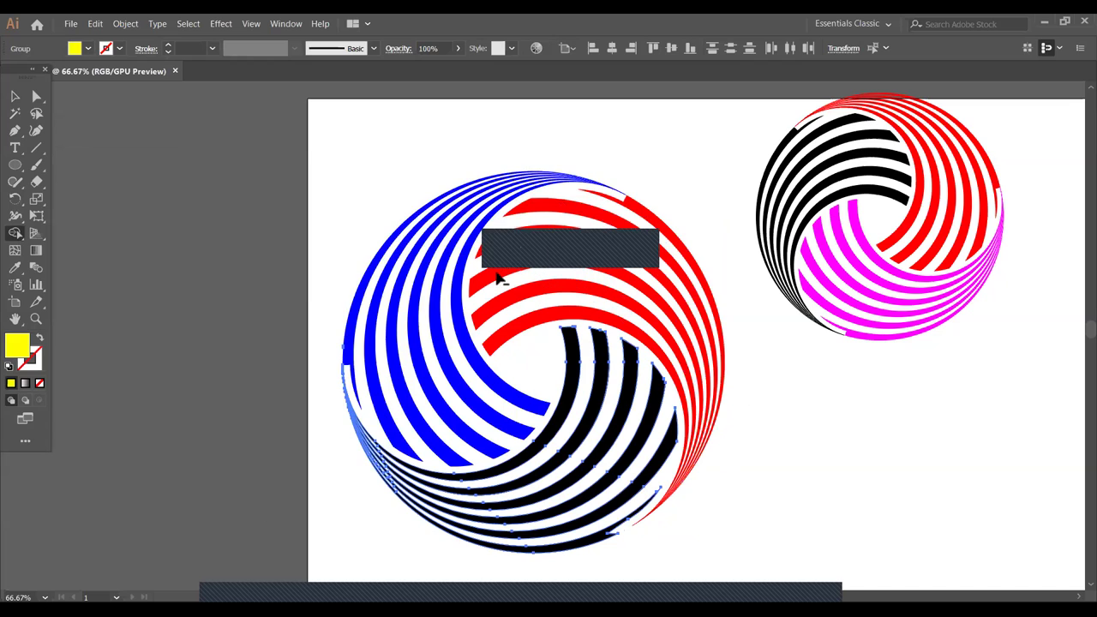
# - Select the blue, red and black striped arcs of the large circular emblem and group them
pyautogui.click(15, 95)
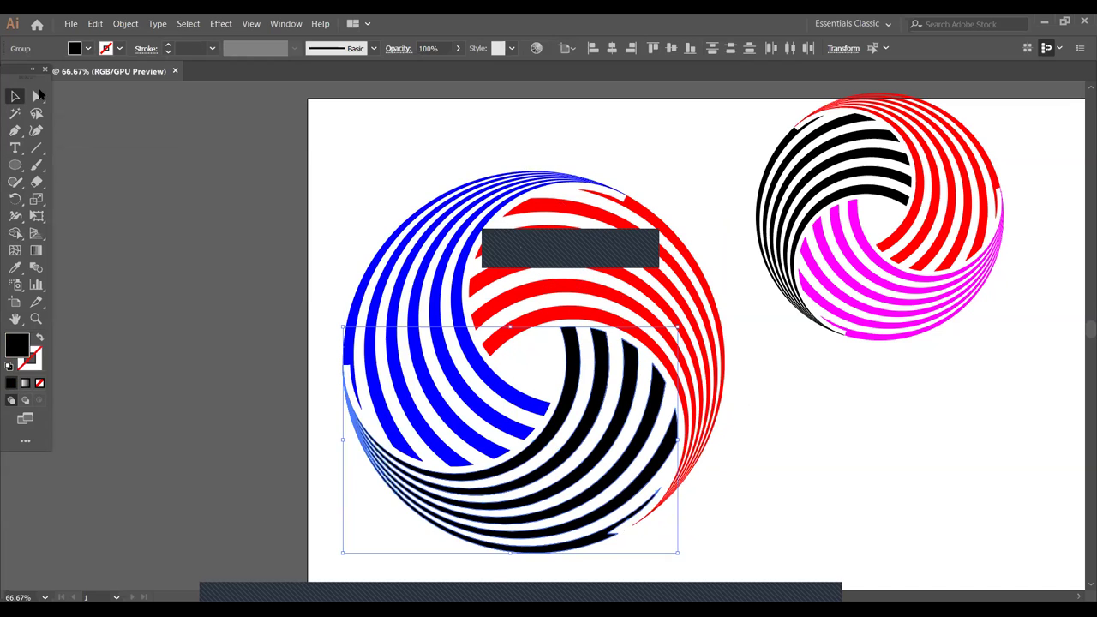
pyautogui.click(512, 151)
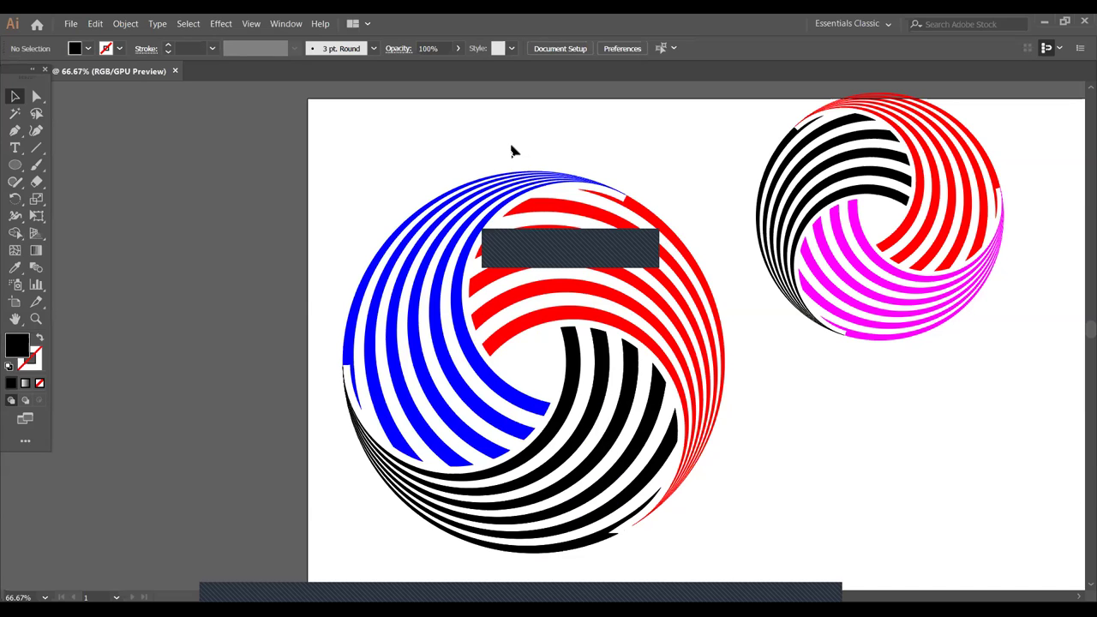
pyautogui.moveTo(334, 164); pyautogui.dragTo(720, 525)
pyautogui.rightClick(610, 406)
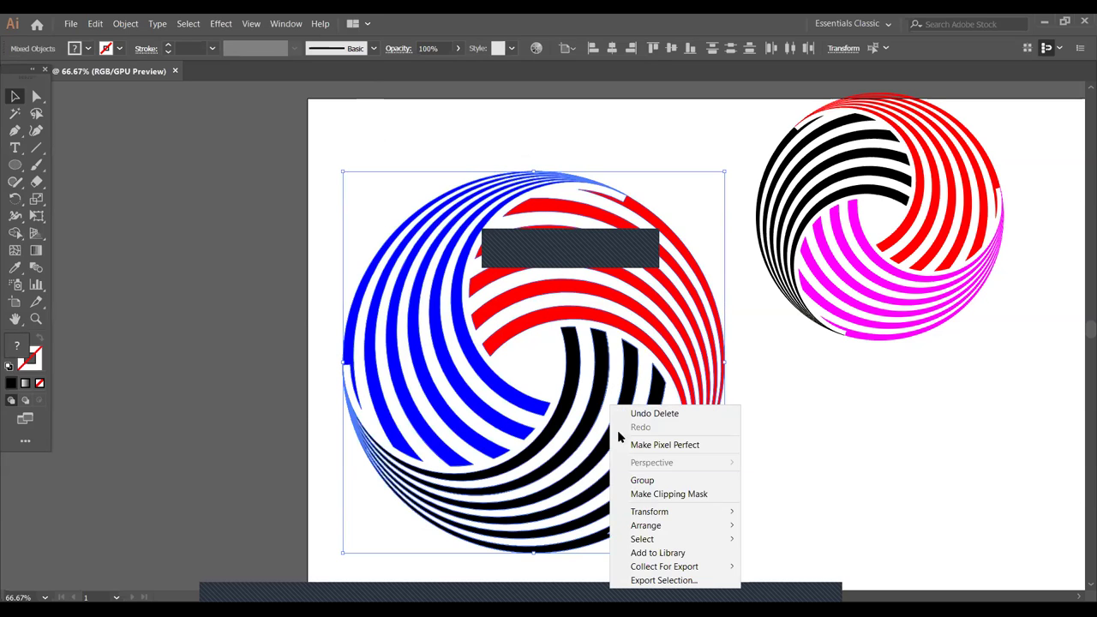
pyautogui.click(642, 480)
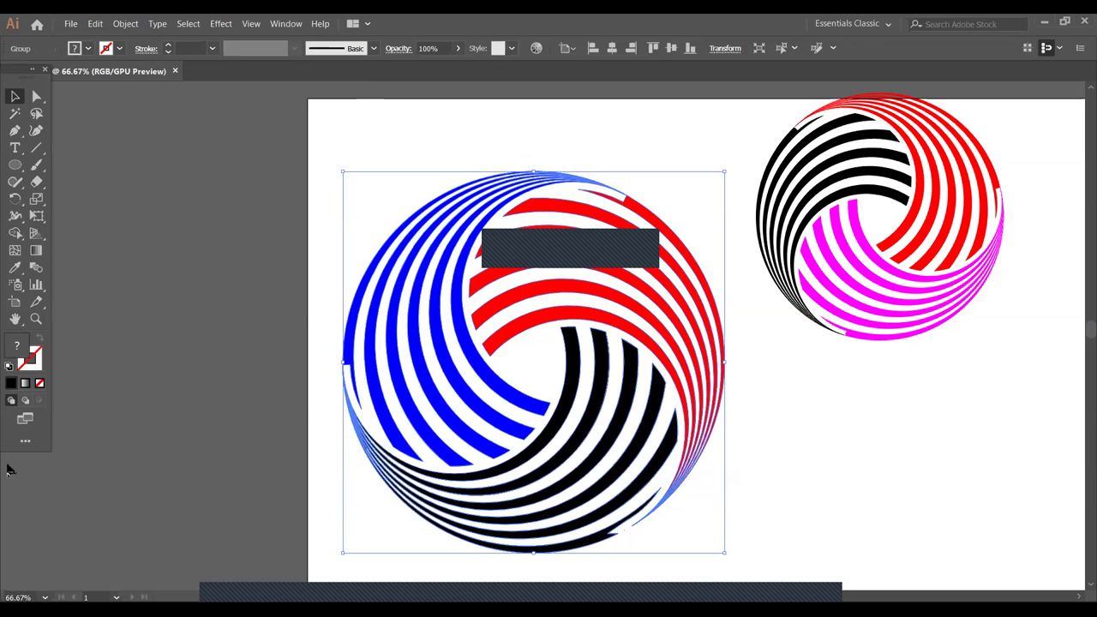
pyautogui.click(15, 318)
pyautogui.moveTo(347, 477); pyautogui.dragTo(220, 368)
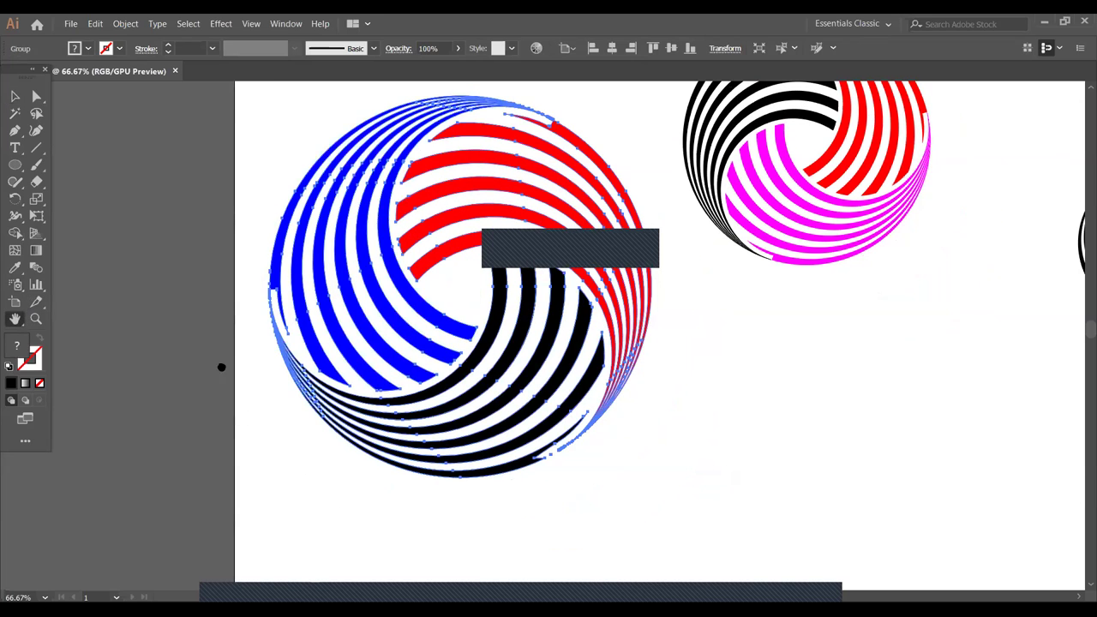
pyautogui.hscroll(3, 250, 425)
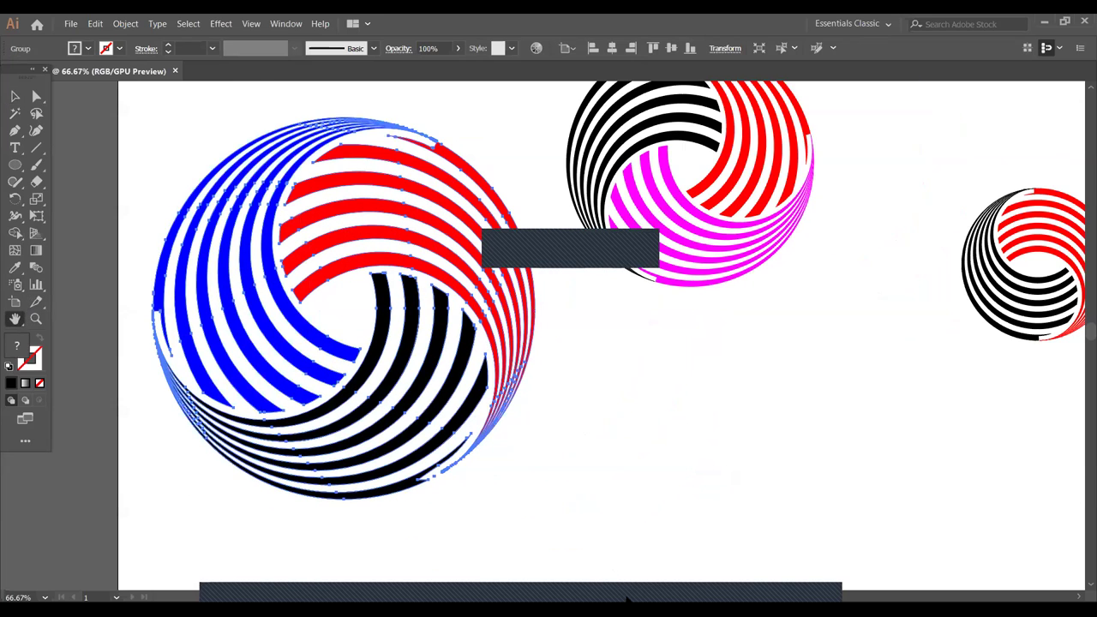
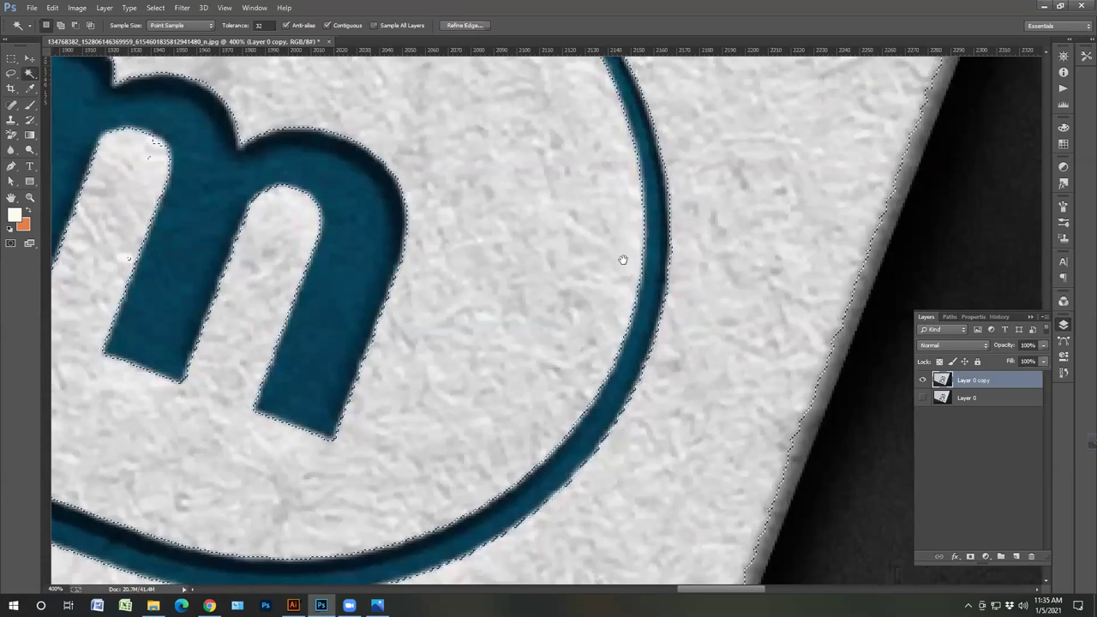
# - In Photoshop, delete the selected white paper area from Layer 0 copy and deselect
pyautogui.scroll(2, 609, 269)
pyautogui.scroll(-8, 604, 273)
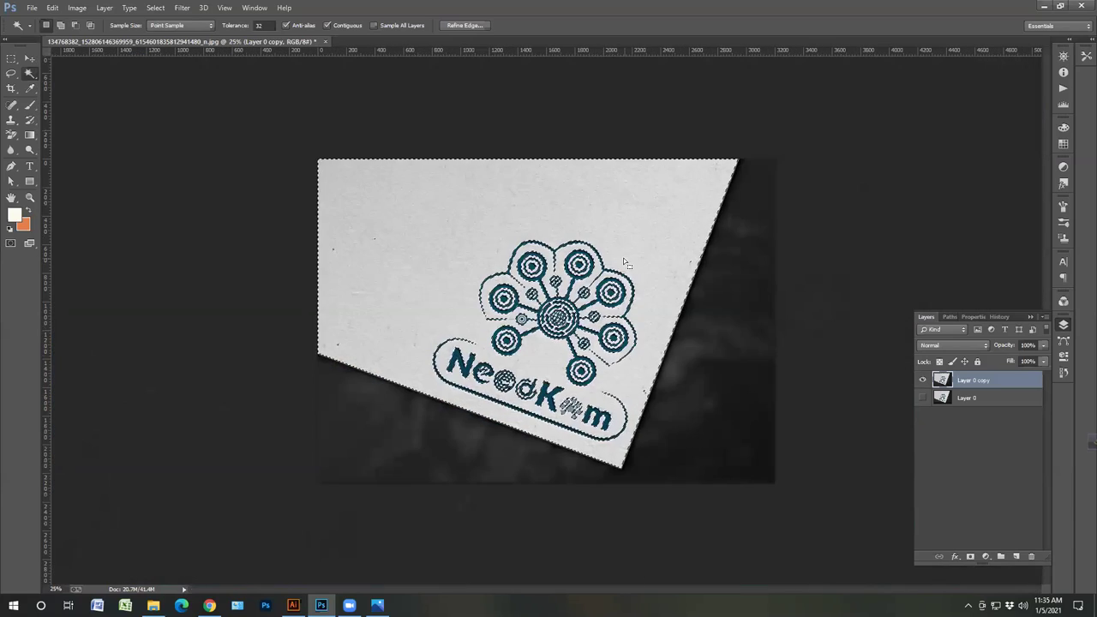
pyautogui.press('Delete')
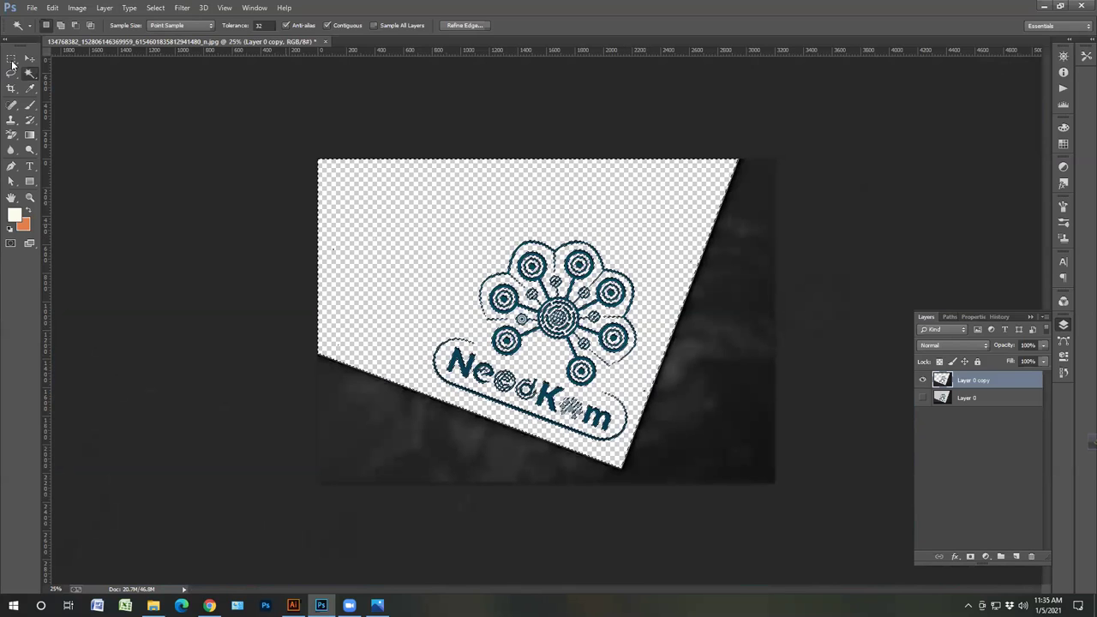
pyautogui.hotkey('ctrl', 'd')
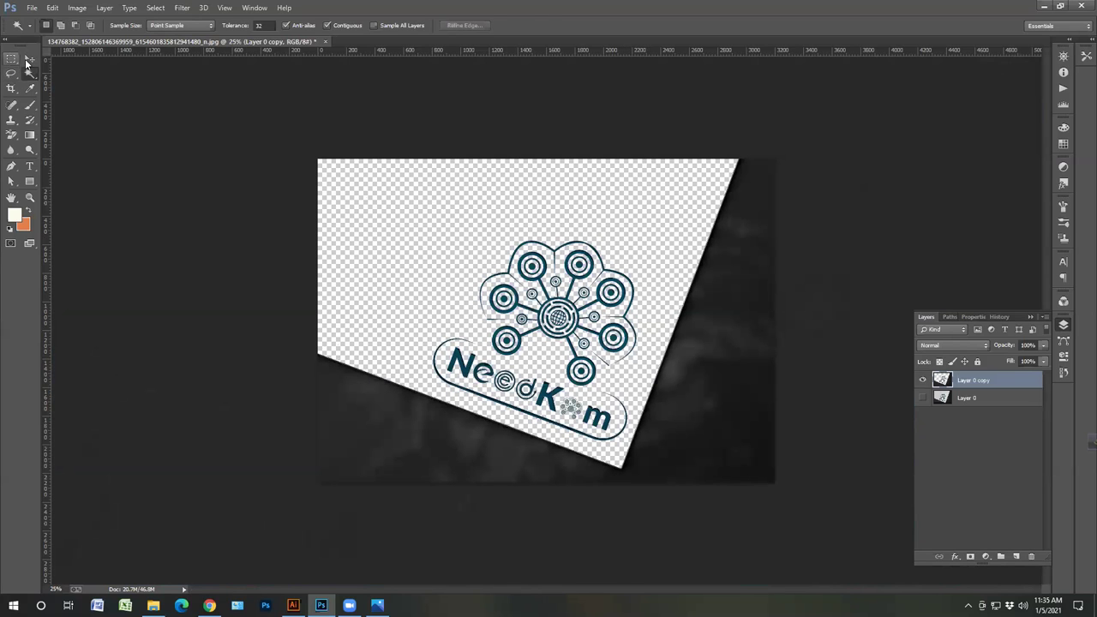
pyautogui.click(29, 57)
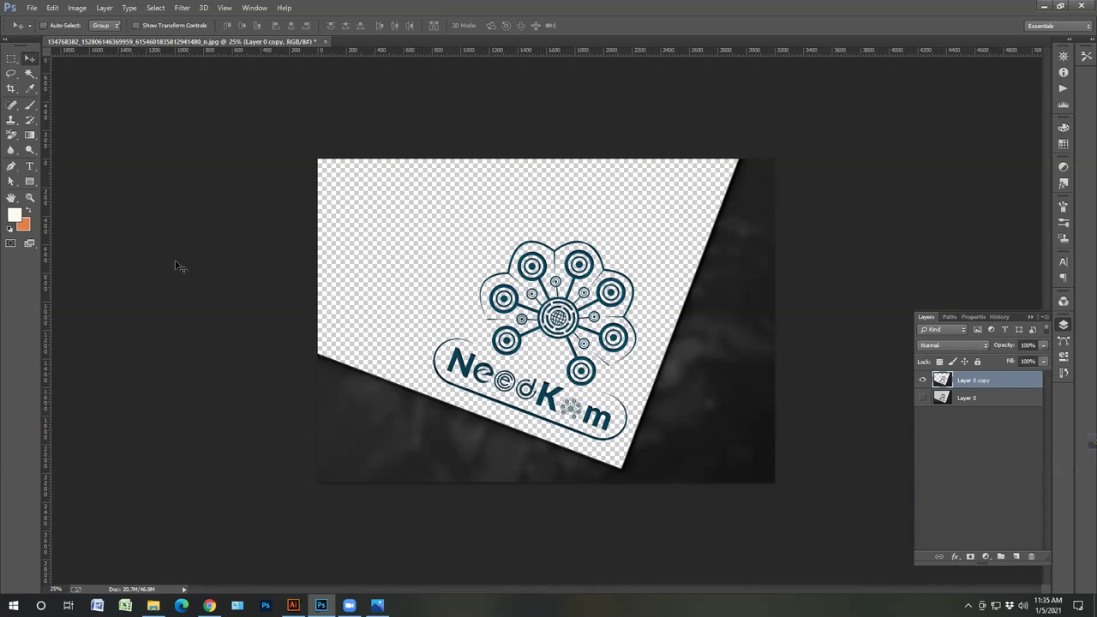
# - Select the dark backdrop below and beside the paper with the Magic Wand, delete it and deselect
pyautogui.click(30, 73)
pyautogui.click(442, 426)
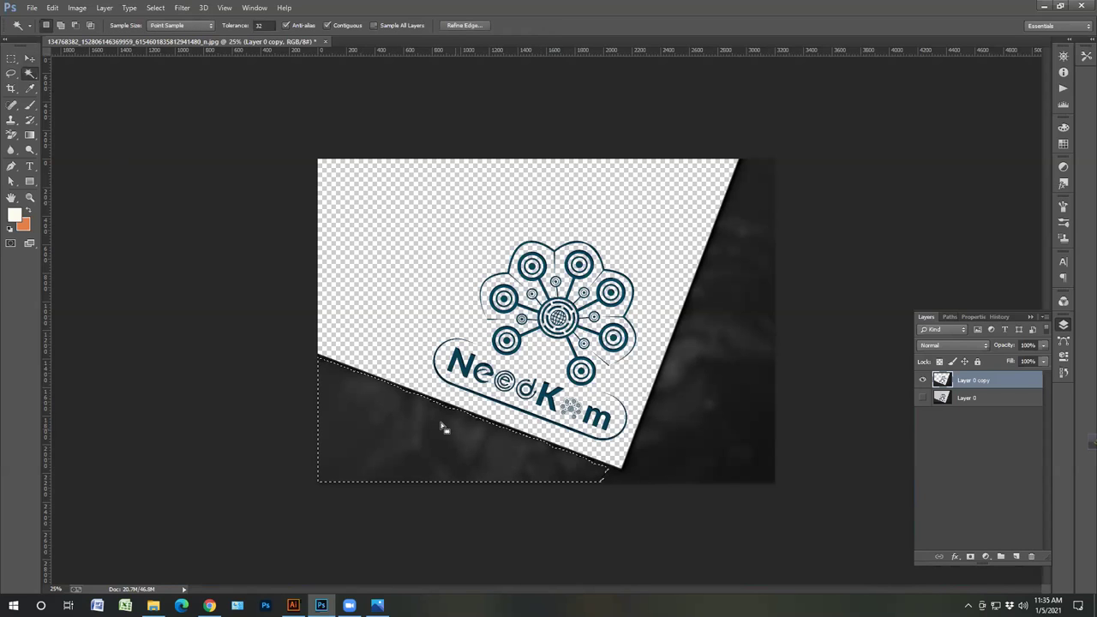
pyautogui.keyDown('shift'); pyautogui.click(390, 427); pyautogui.keyUp('shift')
pyautogui.press('Delete')
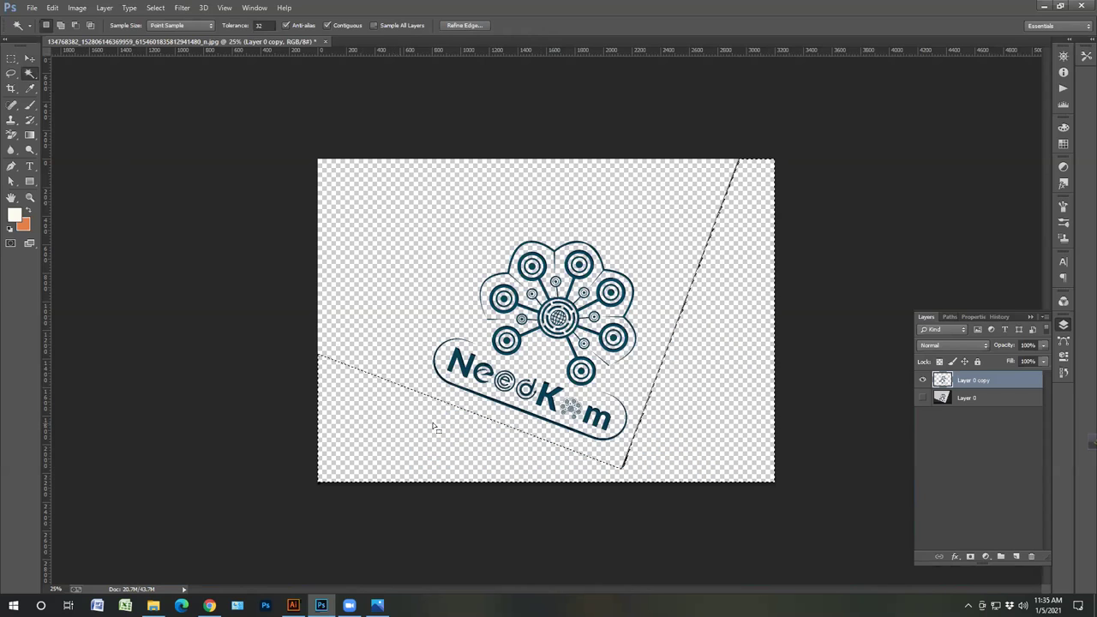
pyautogui.hotkey('ctrl', 'd')
pyautogui.click(729, 262)
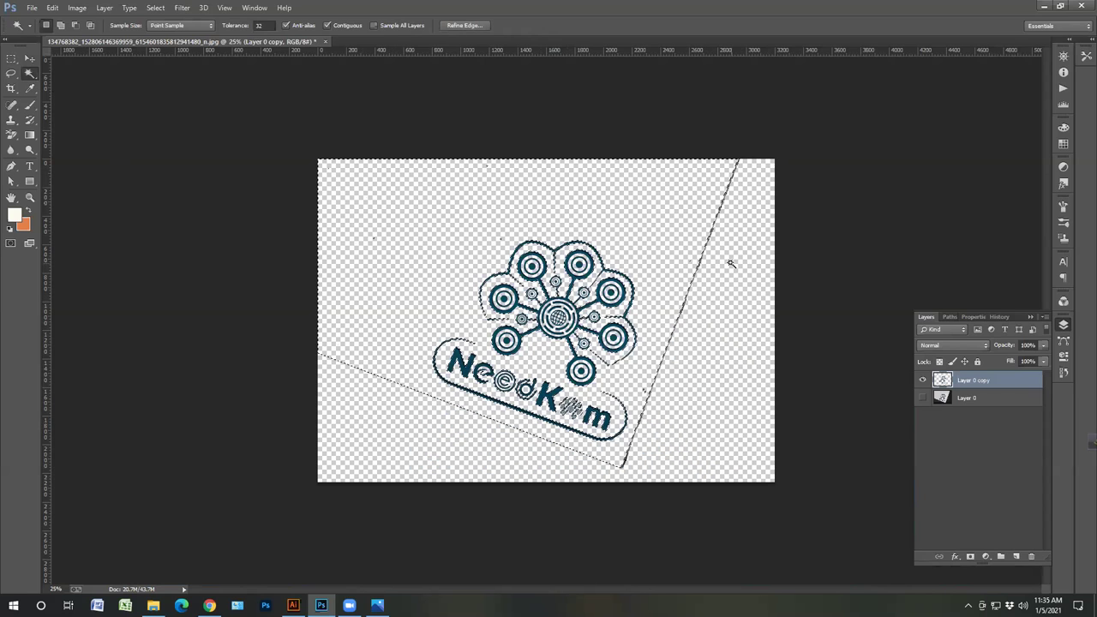
pyautogui.click(726, 262)
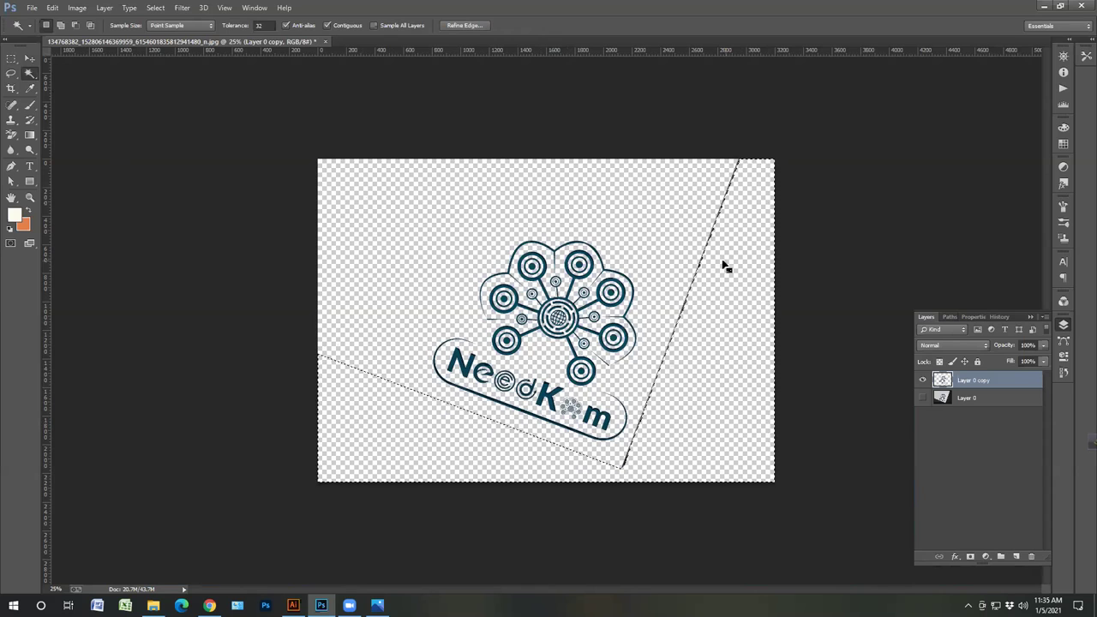
pyautogui.click(675, 247)
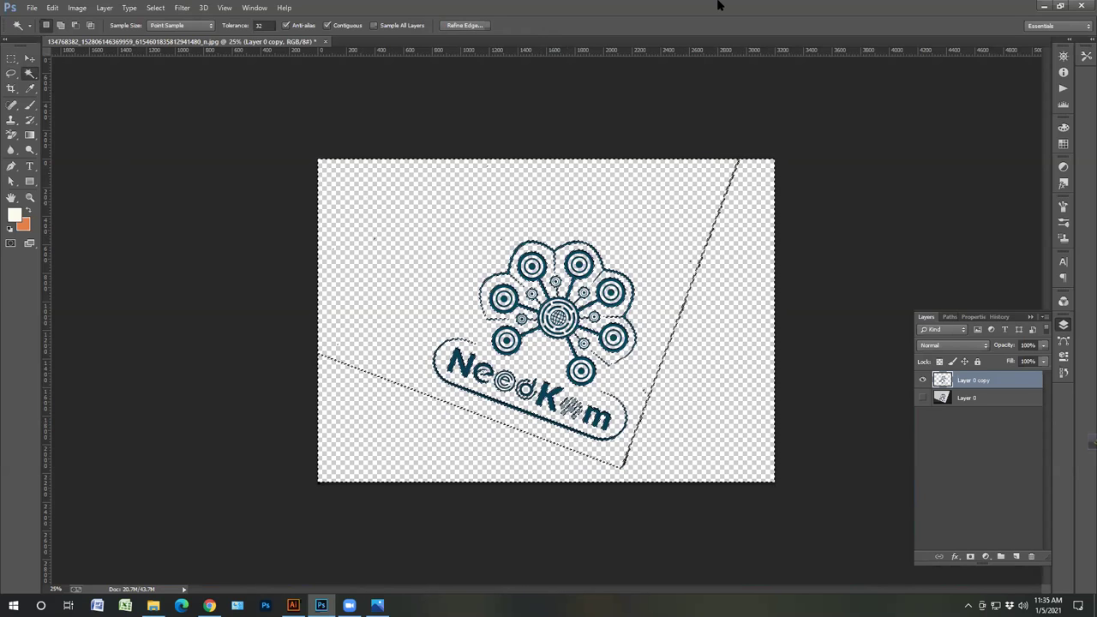
pyautogui.click(29, 59)
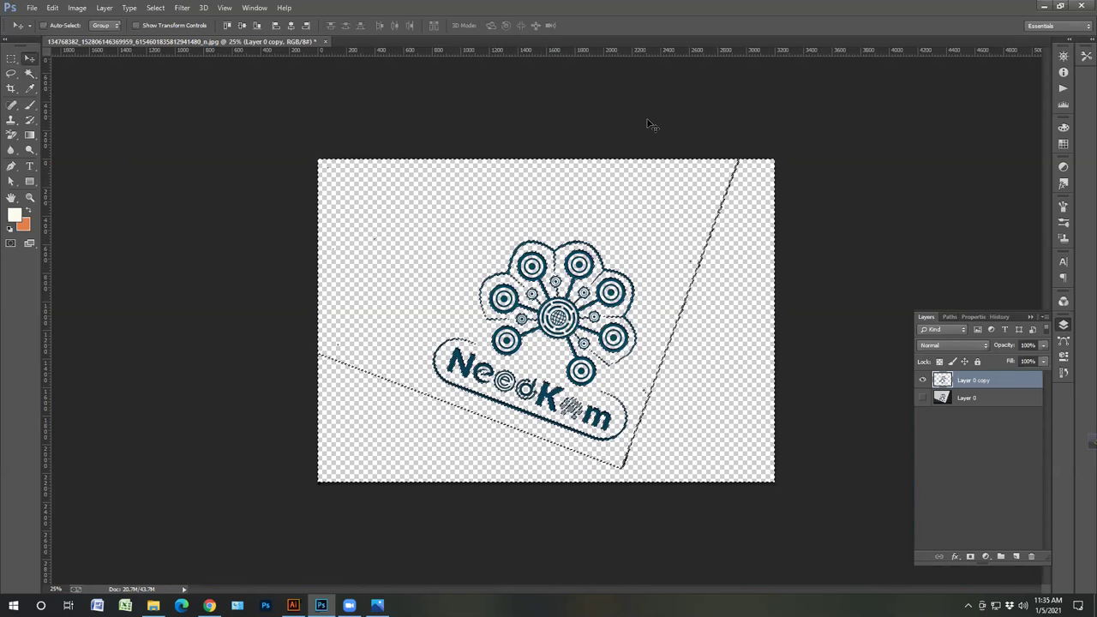
pyautogui.hotkey('ctrl', 'd')
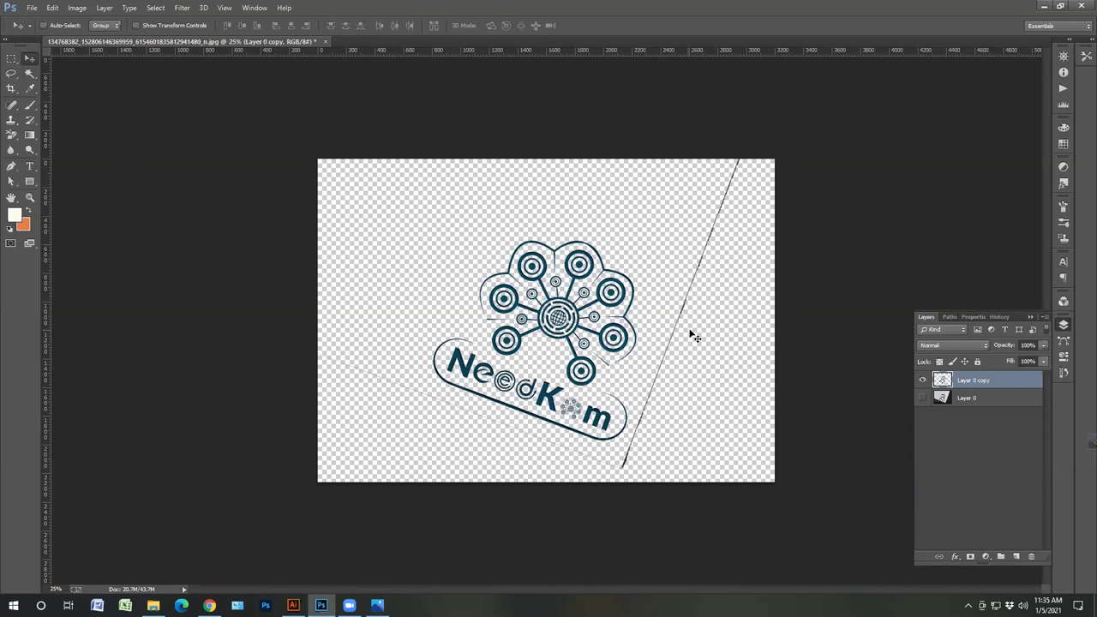
# - Delete the upper part of the leftover diagonal edge line beside the logo using rectangular marquee selections, and deselect
pyautogui.hotkey('ctrl', '+')
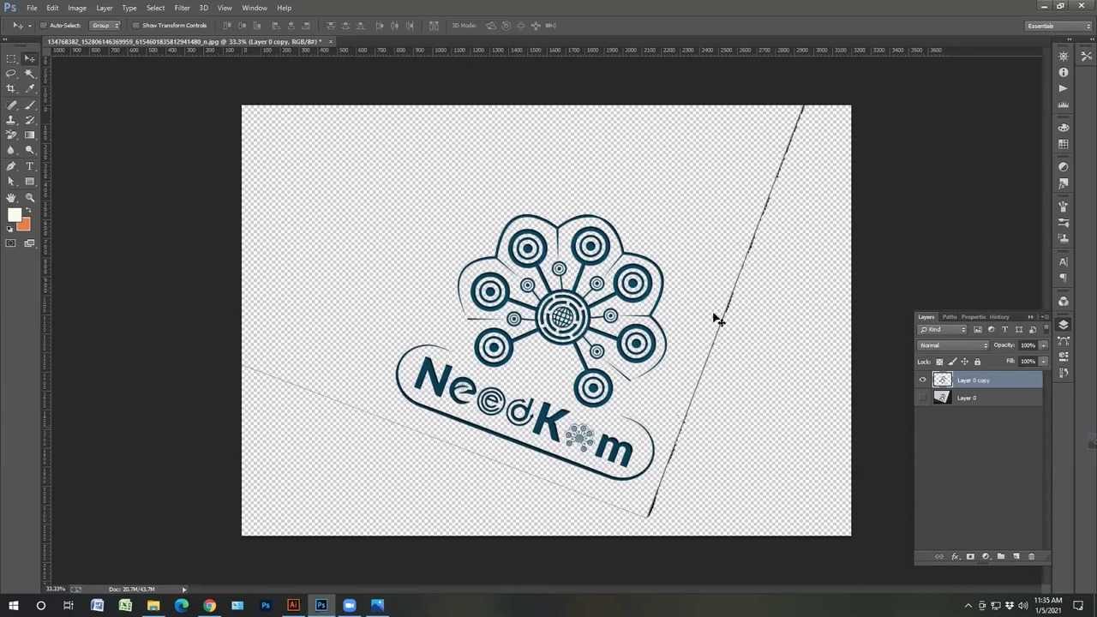
pyautogui.click(11, 58)
pyautogui.moveTo(752, 105); pyautogui.dragTo(819, 313)
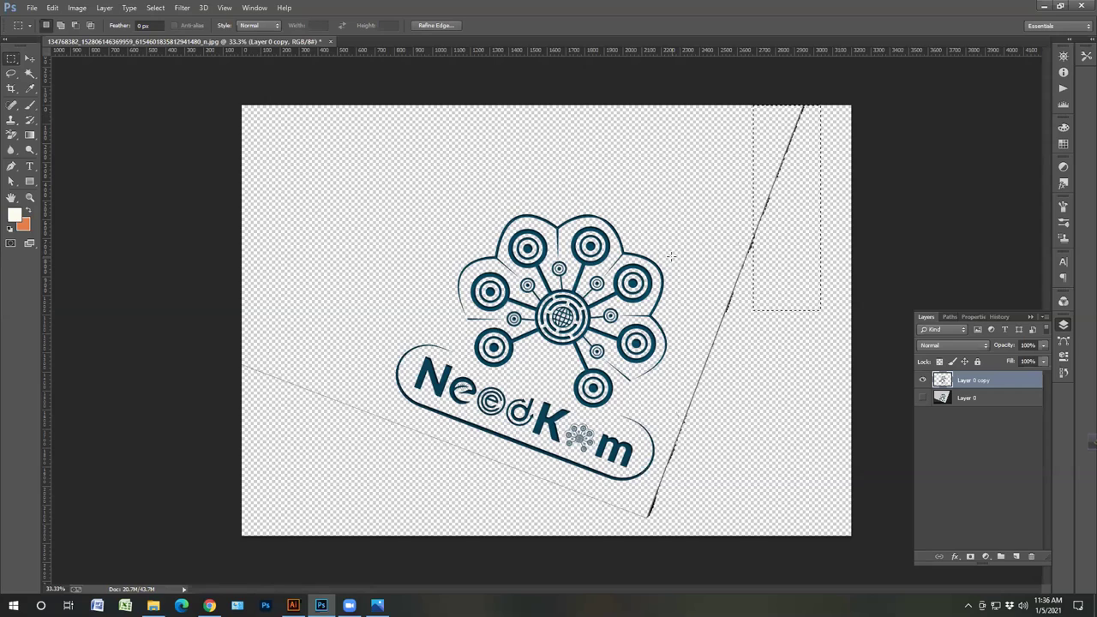
pyautogui.moveTo(700, 217); pyautogui.dragTo(758, 437)
pyautogui.moveTo(685, 375); pyautogui.dragTo(706, 452)
pyautogui.press('Delete')
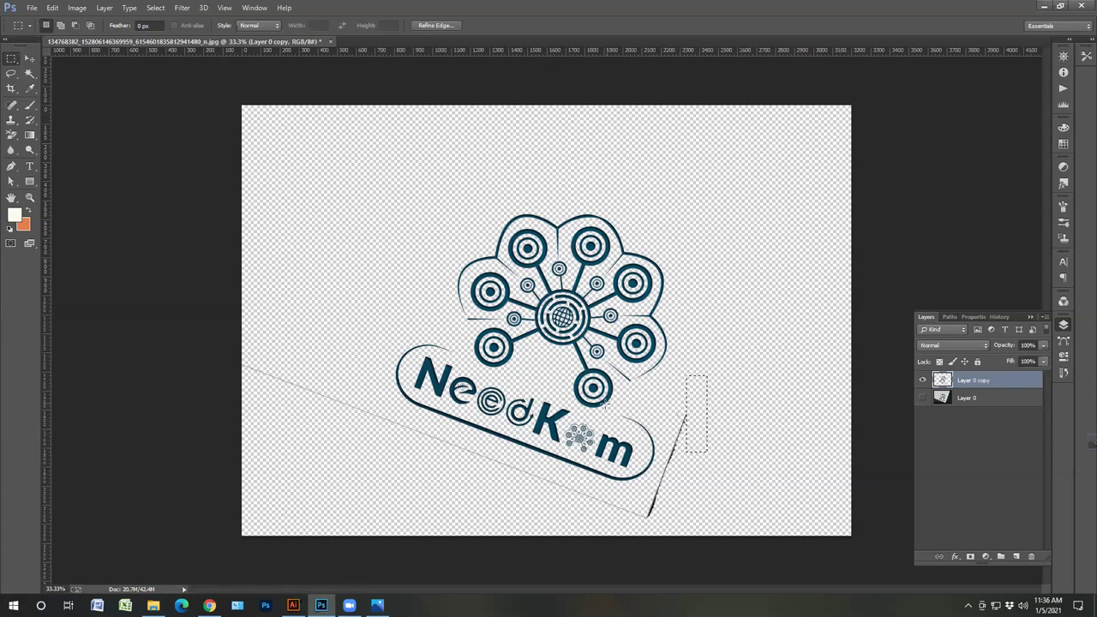
pyautogui.hotkey('ctrl', 'd')
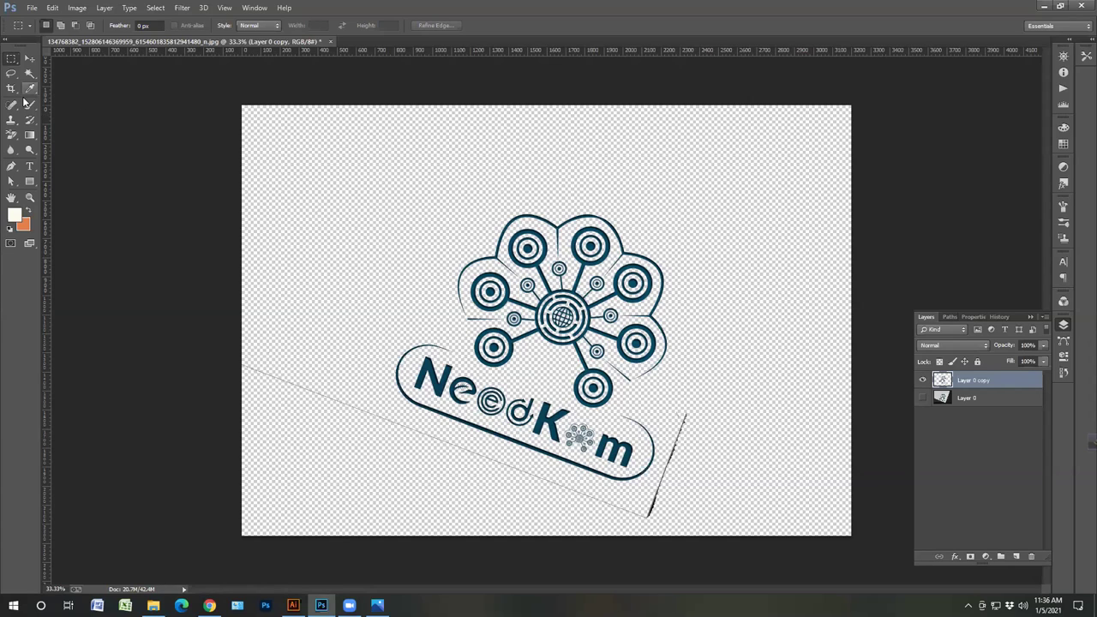
# - Trace a closed Pen path around the remaining edge lines below and beside the logo, convert it to a selection and clear that area
pyautogui.click(12, 167)
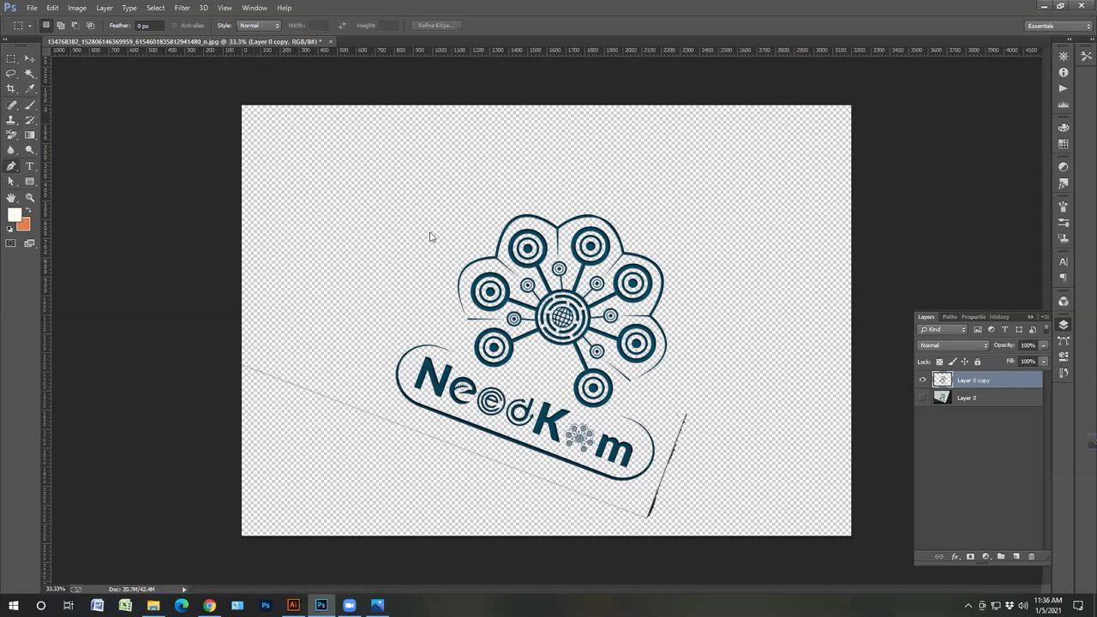
pyautogui.click(687, 392)
pyautogui.click(653, 472)
pyautogui.click(626, 499)
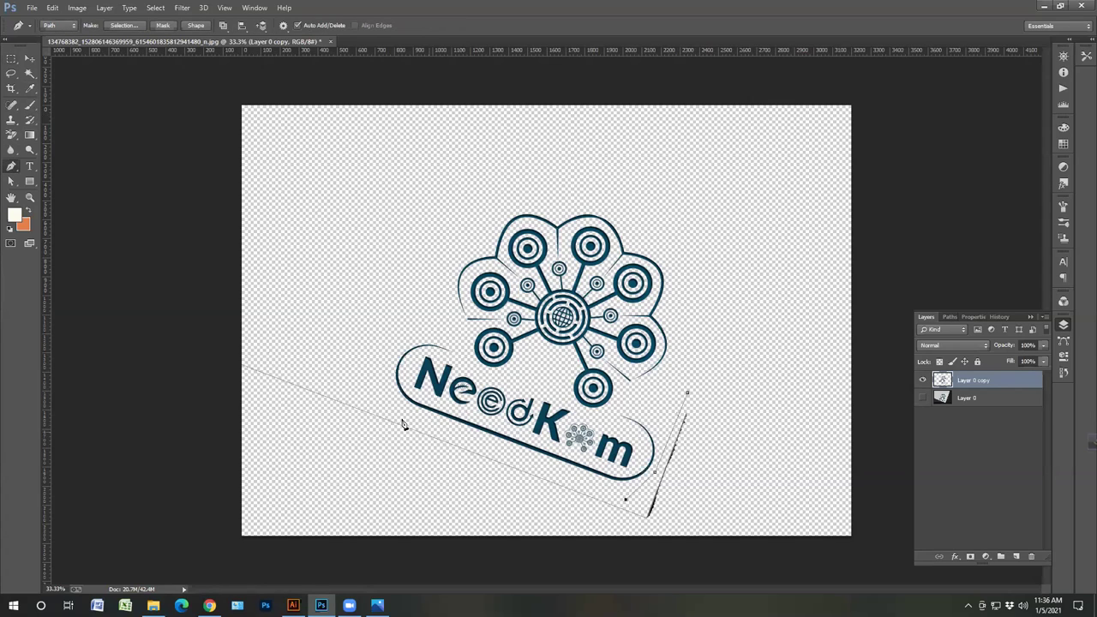
pyautogui.click(227, 338)
pyautogui.click(220, 383)
pyautogui.click(255, 406)
pyautogui.click(654, 528)
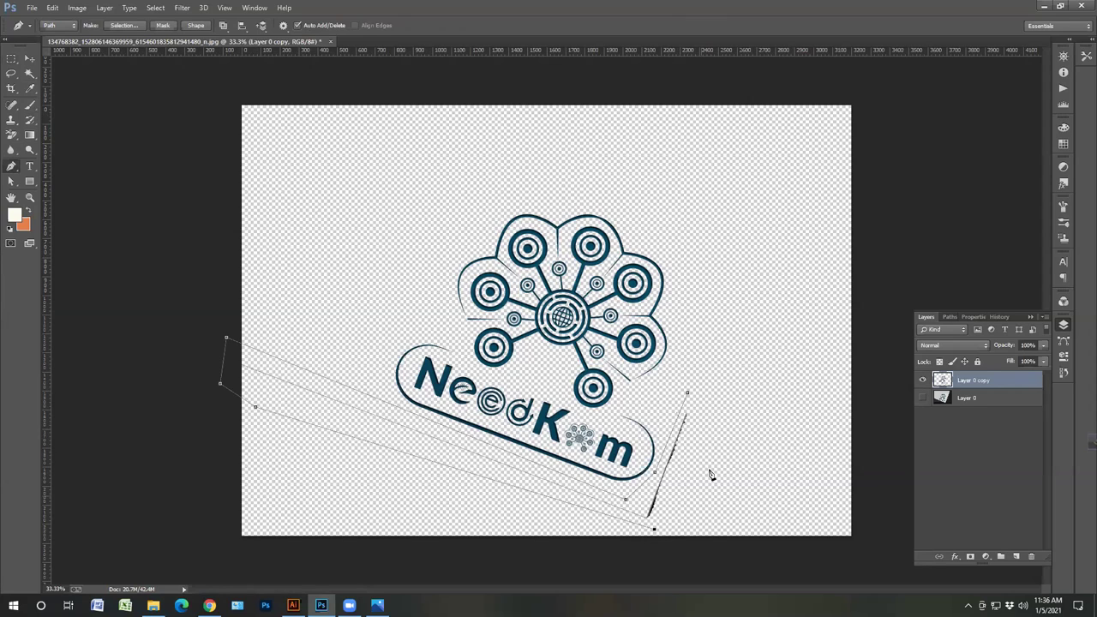
pyautogui.click(724, 397)
pyautogui.click(688, 396)
pyautogui.hotkey('ctrl', 'Return')
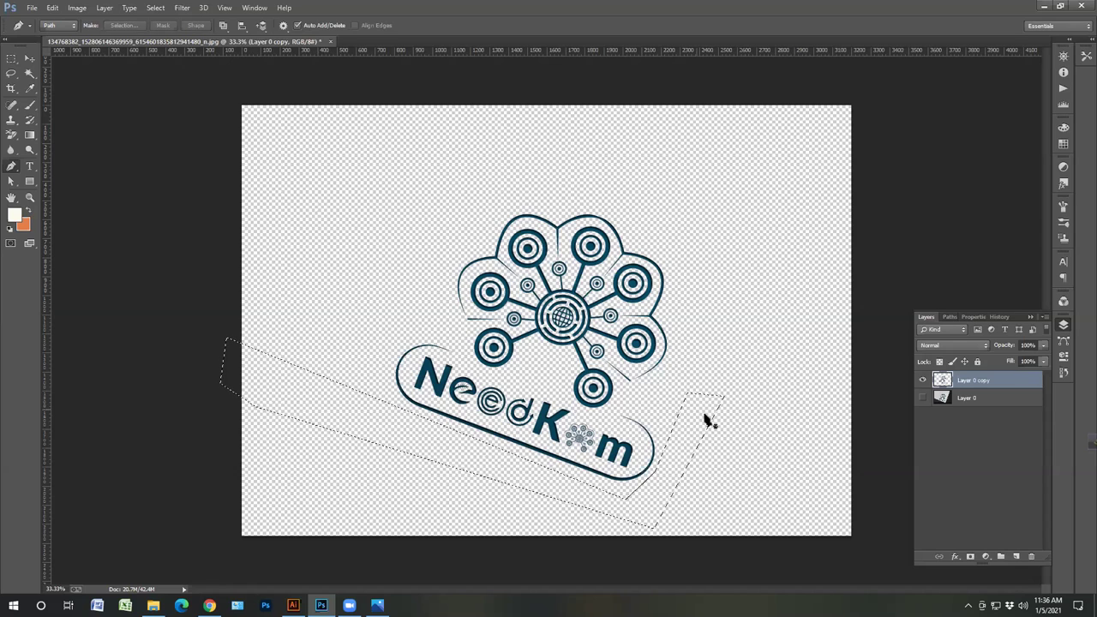
pyautogui.hotkey('ctrl', 'd')
pyautogui.click(29, 60)
# - Select the empty background around the tilted logo with the Magic Wand, delete the residual pixels and deselect
pyautogui.click(34, 74)
pyautogui.click(375, 209)
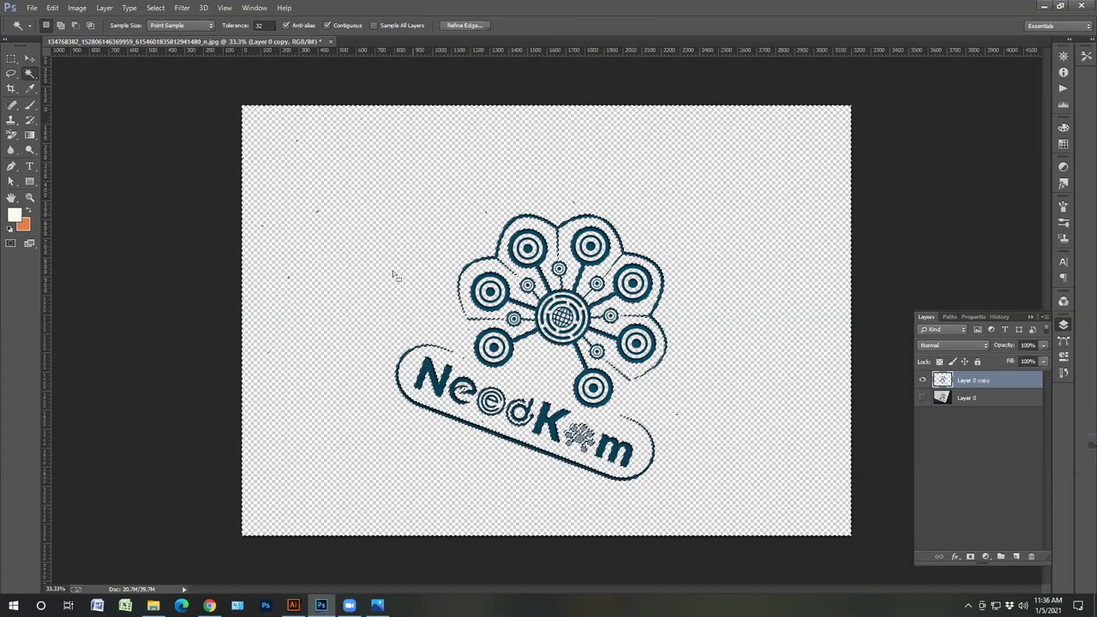
pyautogui.press('v')
pyautogui.press('Delete')
pyautogui.hotkey('ctrl', 'd')
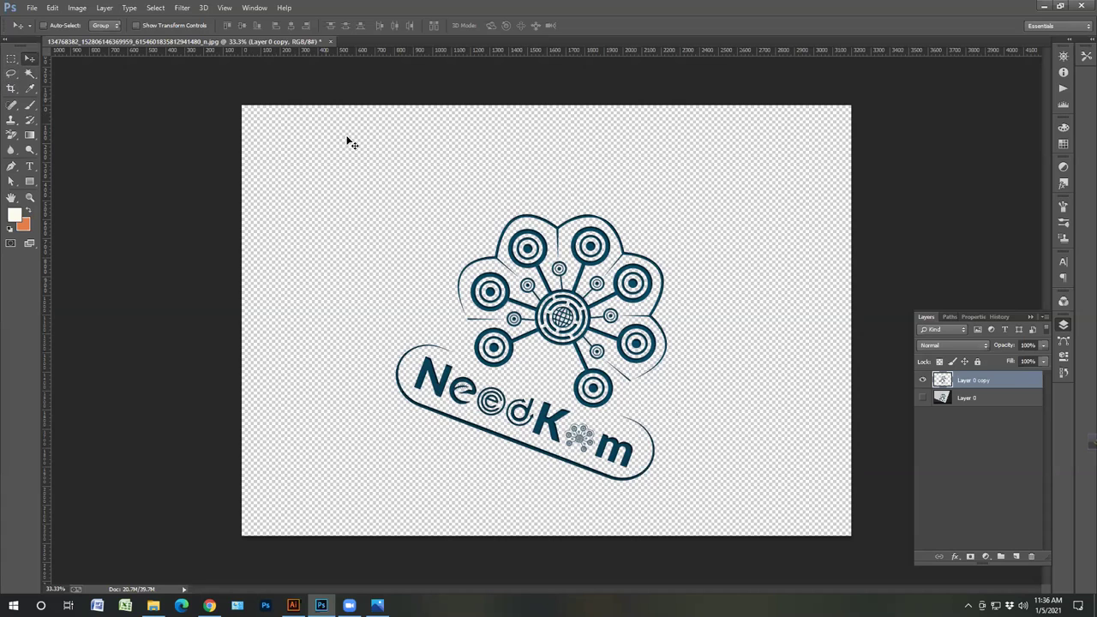
pyautogui.click(30, 73)
pyautogui.click(397, 168)
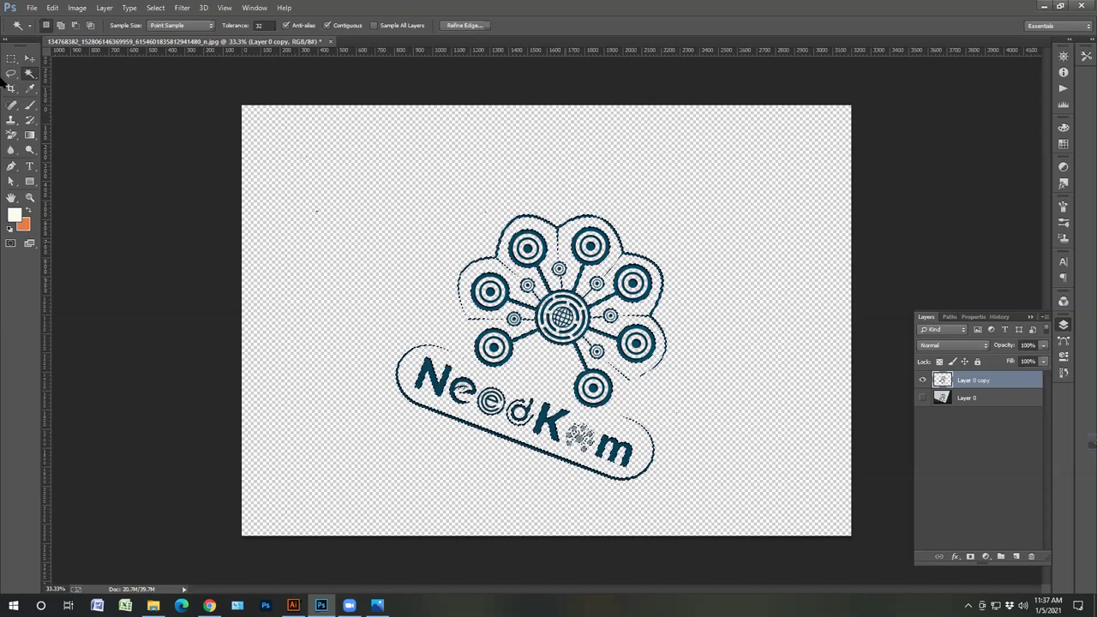
pyautogui.press('v')
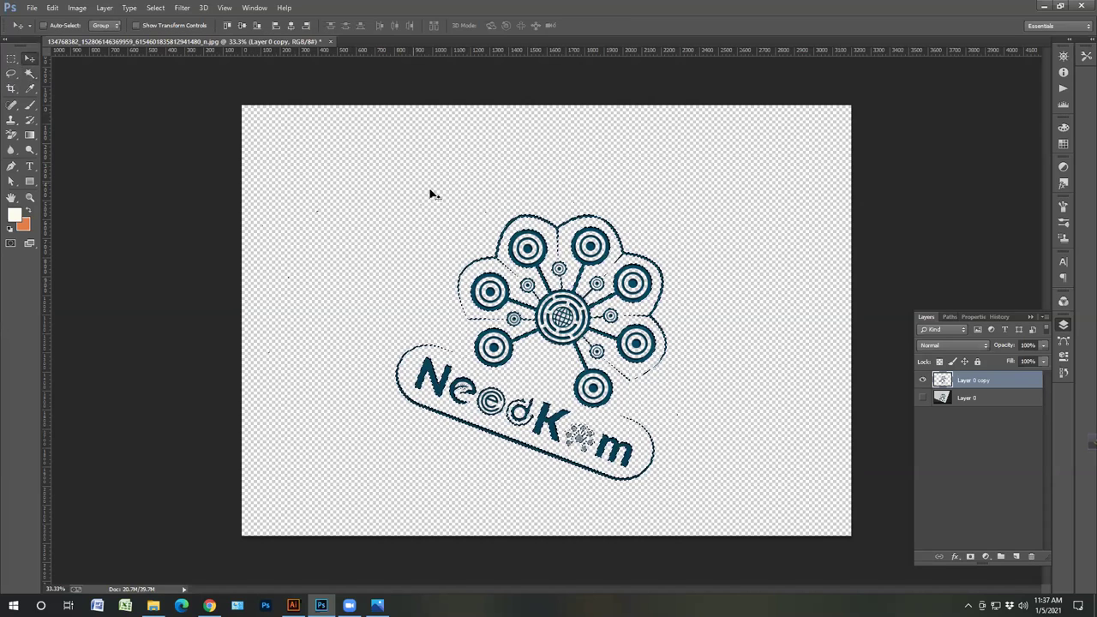
pyautogui.hotkey('ctrl', 'd')
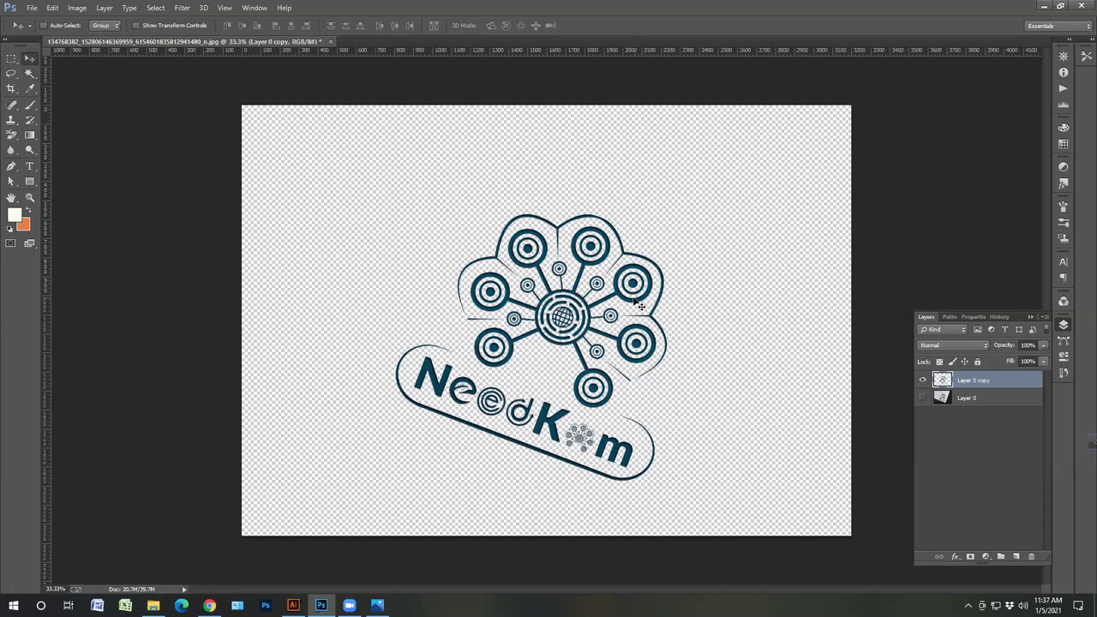
# - Rotate the logo layer counterclockwise with Free Transform until the NeedKom lettering is horizontal
pyautogui.hotkey('ctrl', 't')
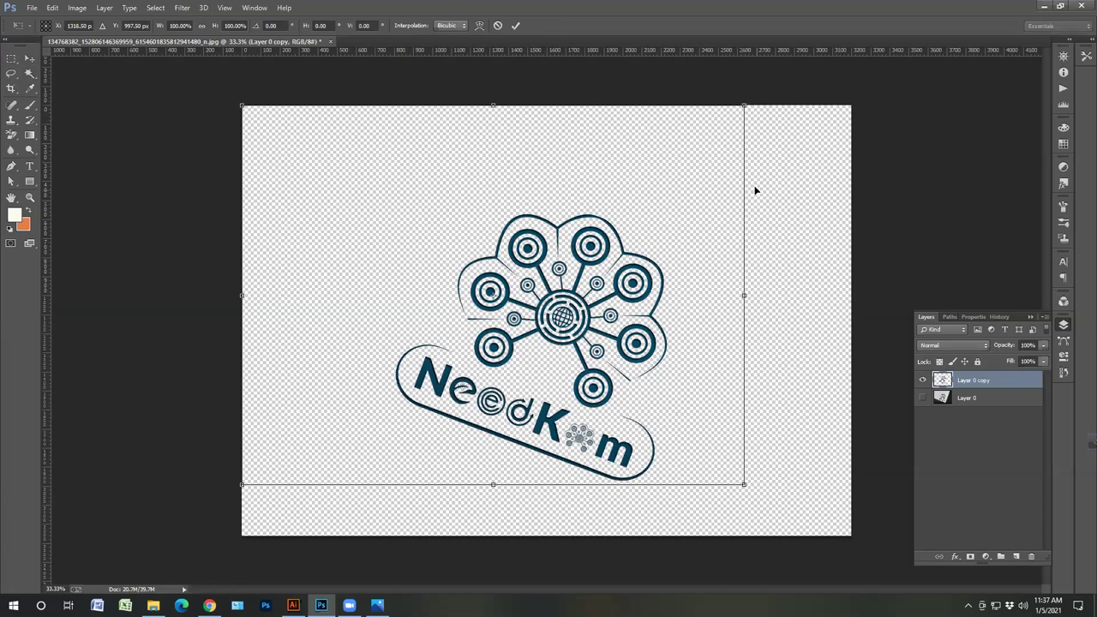
pyautogui.moveTo(752, 104); pyautogui.dragTo(643, 59)
pyautogui.press('Return')
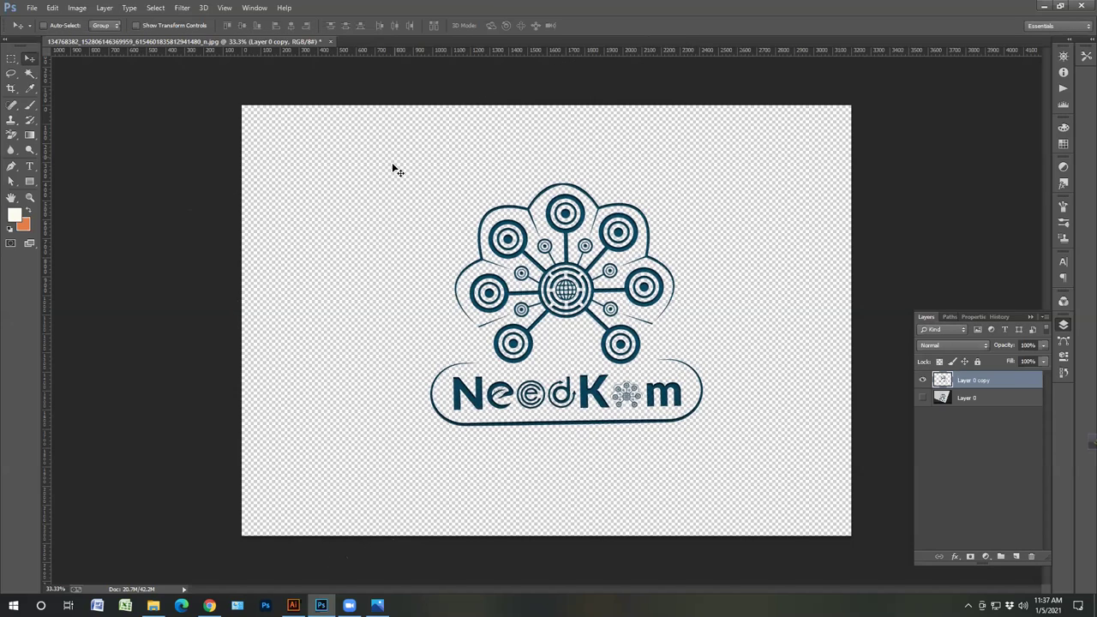
# - Clear the stray pixels around the straightened logo using a Magic Wand selection of the background, and deselect
pyautogui.click(29, 74)
pyautogui.click(413, 151)
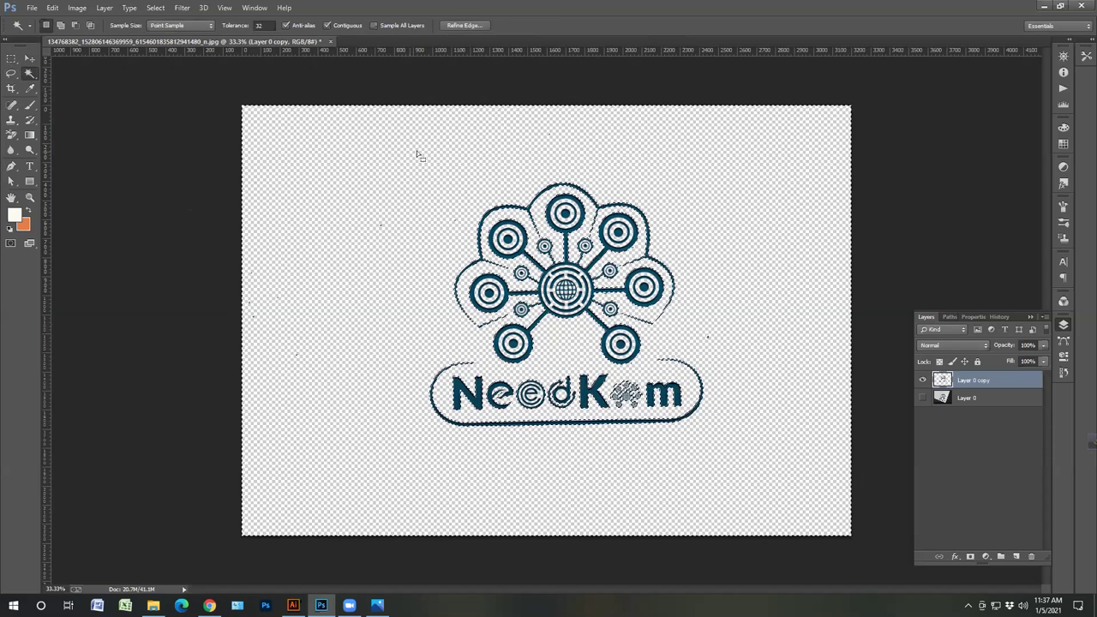
pyautogui.hotkey('ctrl', 'd')
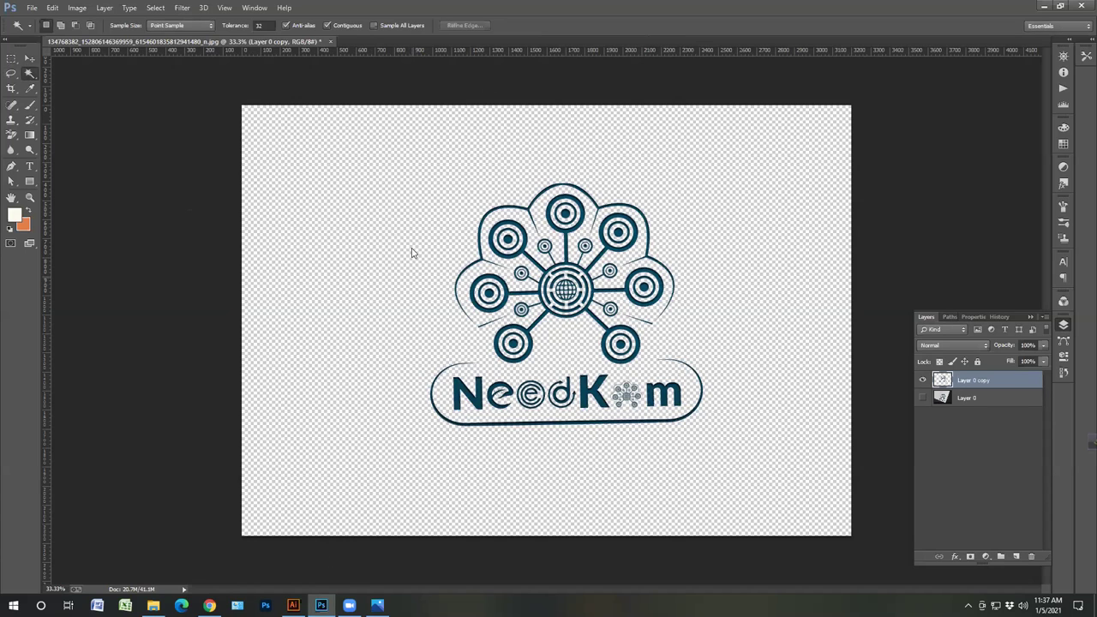
# - Use Save As on the cleaned logo document and minimize Photoshop
pyautogui.hotkey('ctrl', 'shift', 's')
pyautogui.click(793, 467)
pyautogui.click(1043, 6)
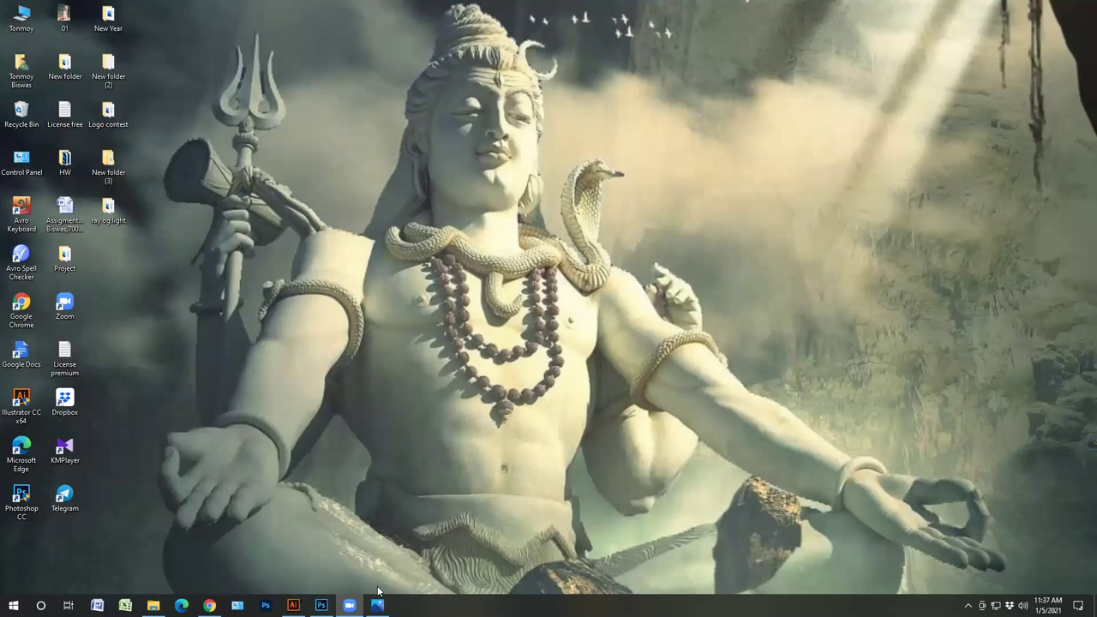
# - Switch to Illustrator and close the Untitled-1 document without saving its changes
pyautogui.click(293, 605)
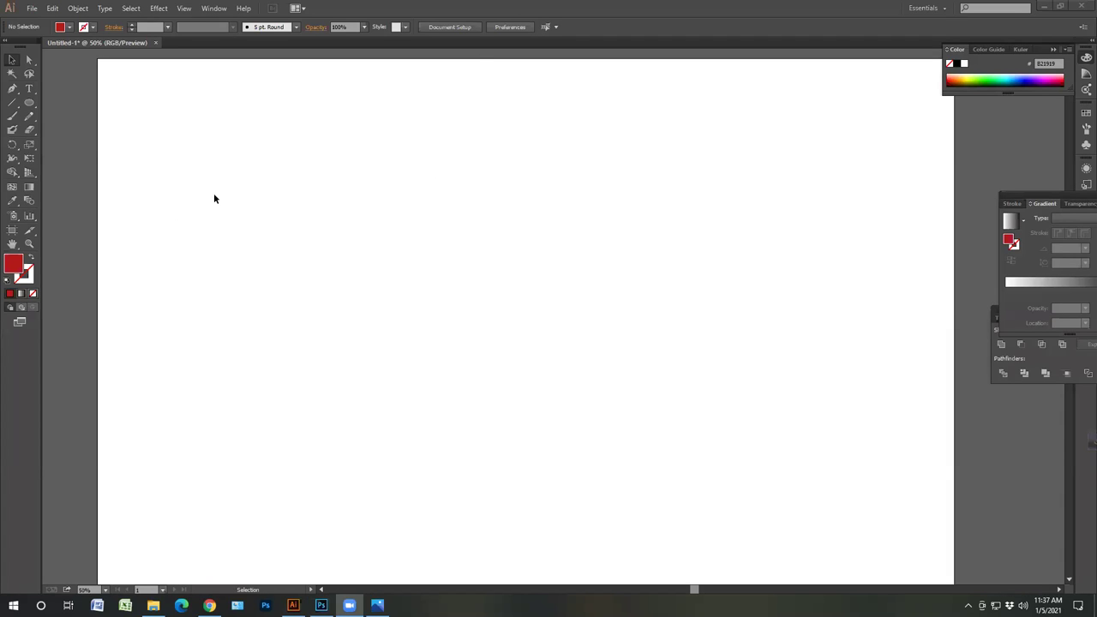
pyautogui.click(155, 43)
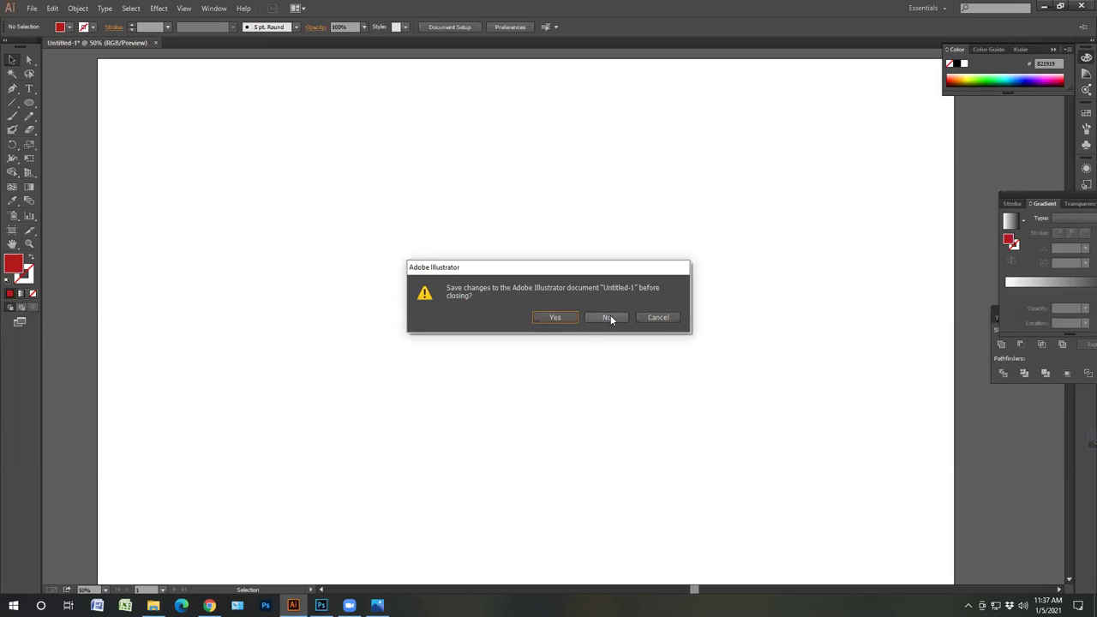
pyautogui.click(608, 317)
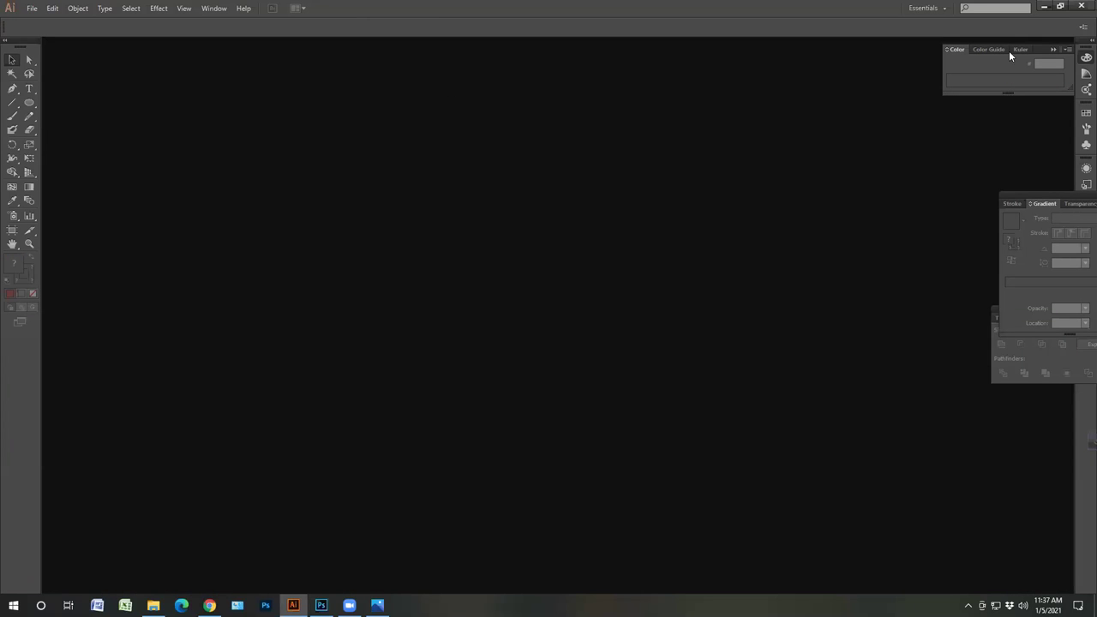
# - Create a new document named Banner with a single 650 by 250 px artboard in RGB at 300 ppi
pyautogui.click(31, 8)
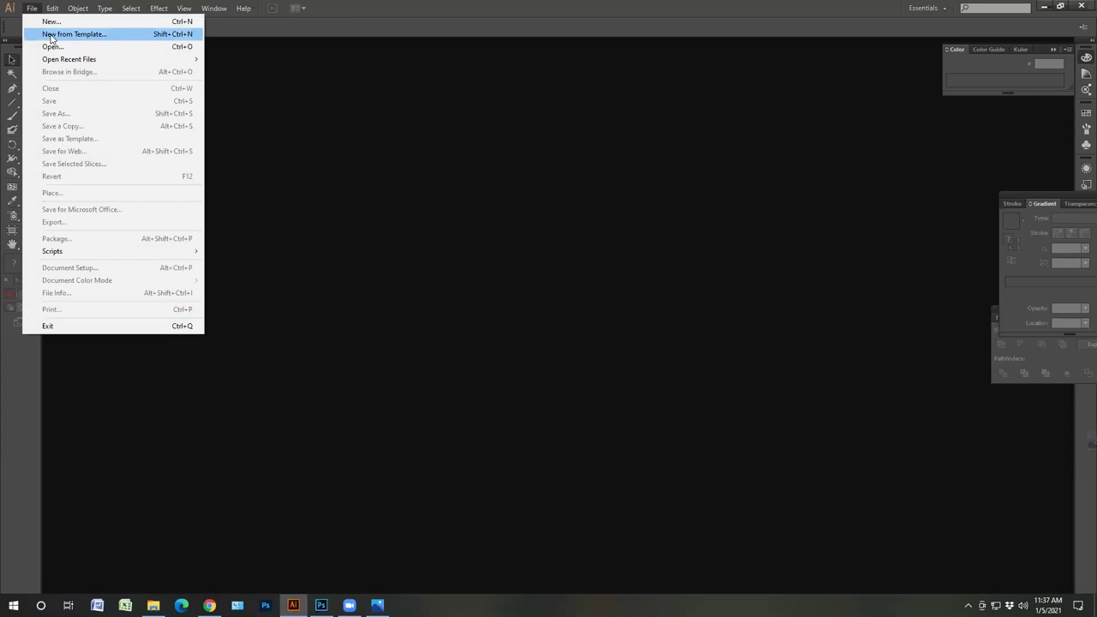
pyautogui.click(67, 21)
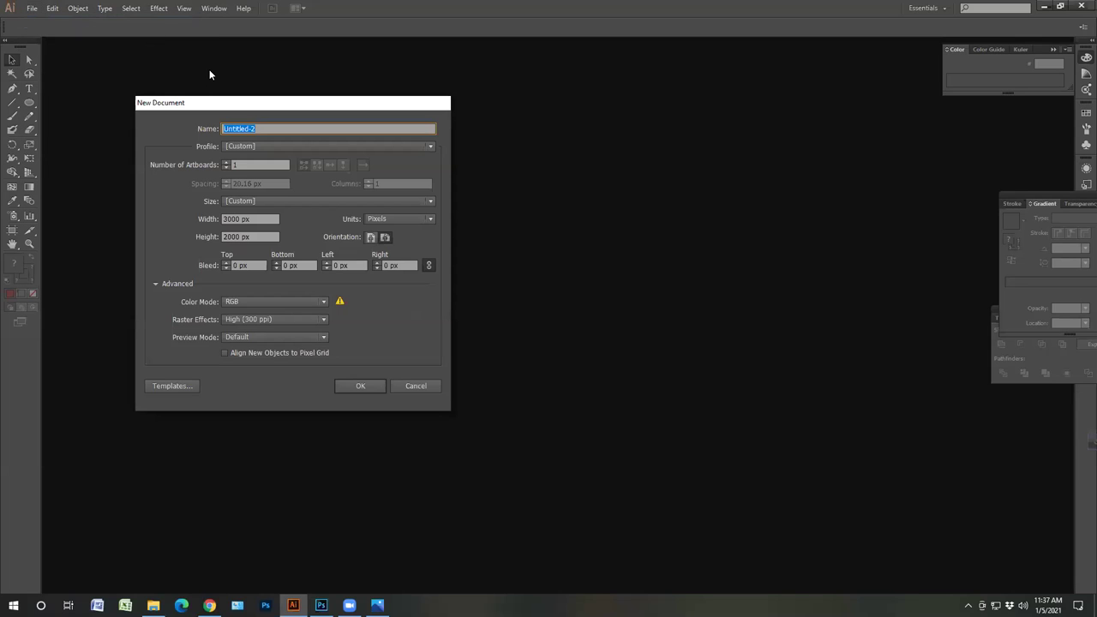
pyautogui.write('Banner')
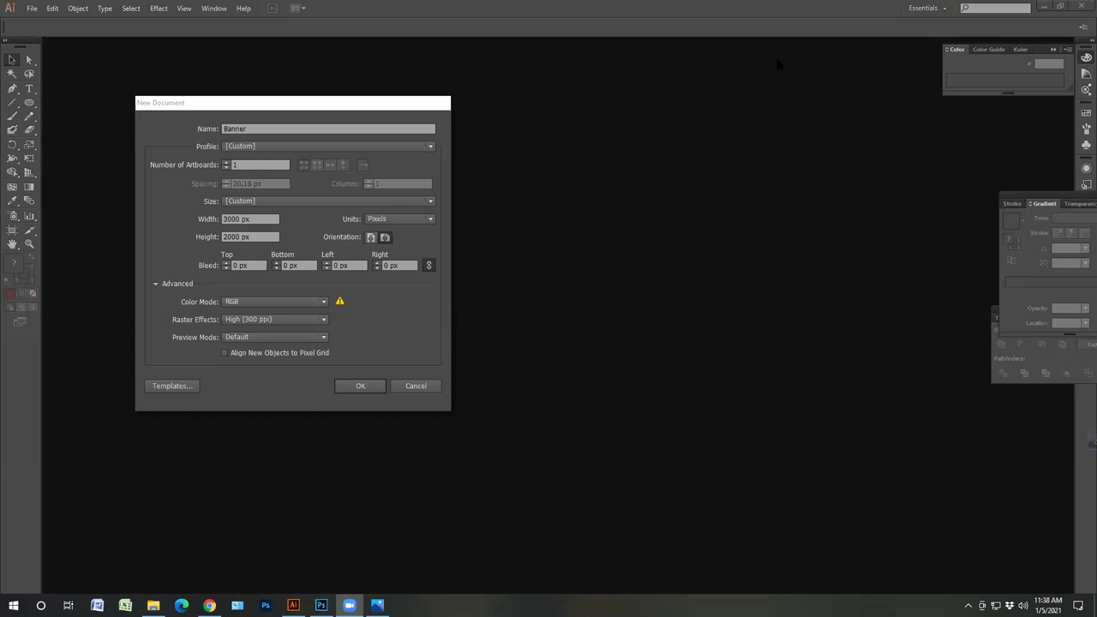
pyautogui.doubleClick(237, 219)
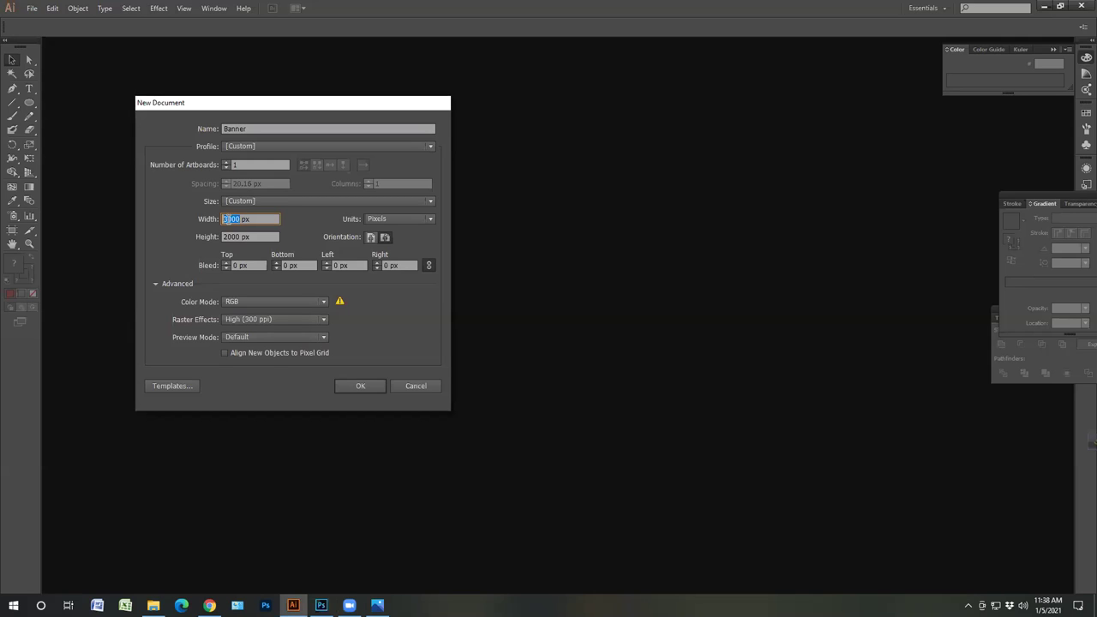
pyautogui.write('650')
pyautogui.doubleClick(240, 236)
pyautogui.write('250')
pyautogui.click(370, 385)
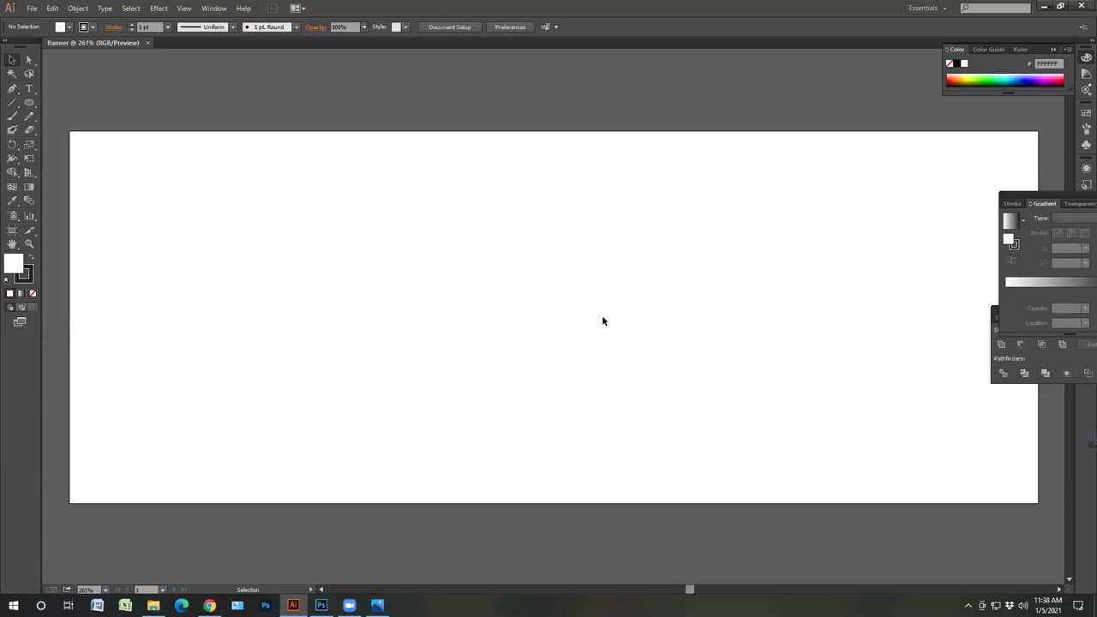
pyautogui.hotkey('ctrl', '-')
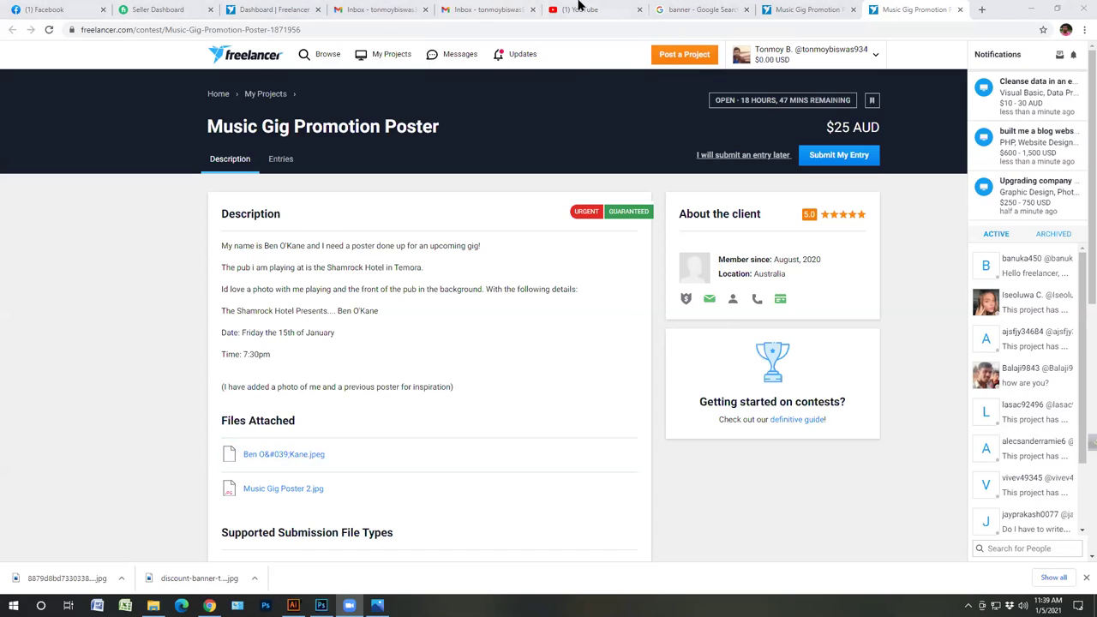
# - Preview both files attached to the Music Gig Promotion Poster contest, close the preview and return to Illustrator
pyautogui.click(291, 457)
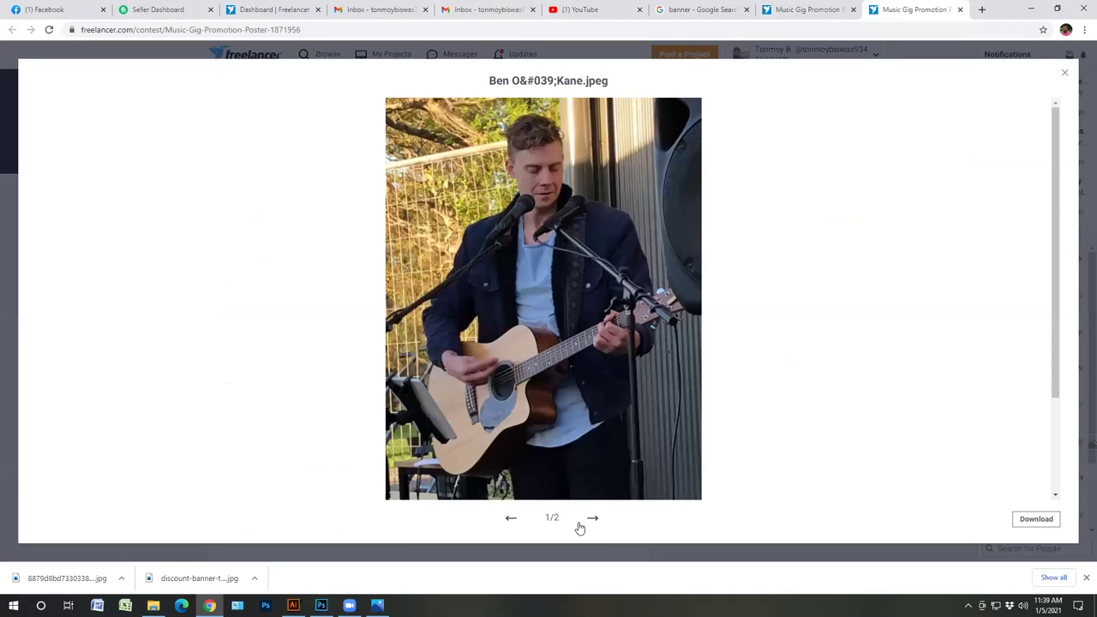
pyautogui.click(594, 519)
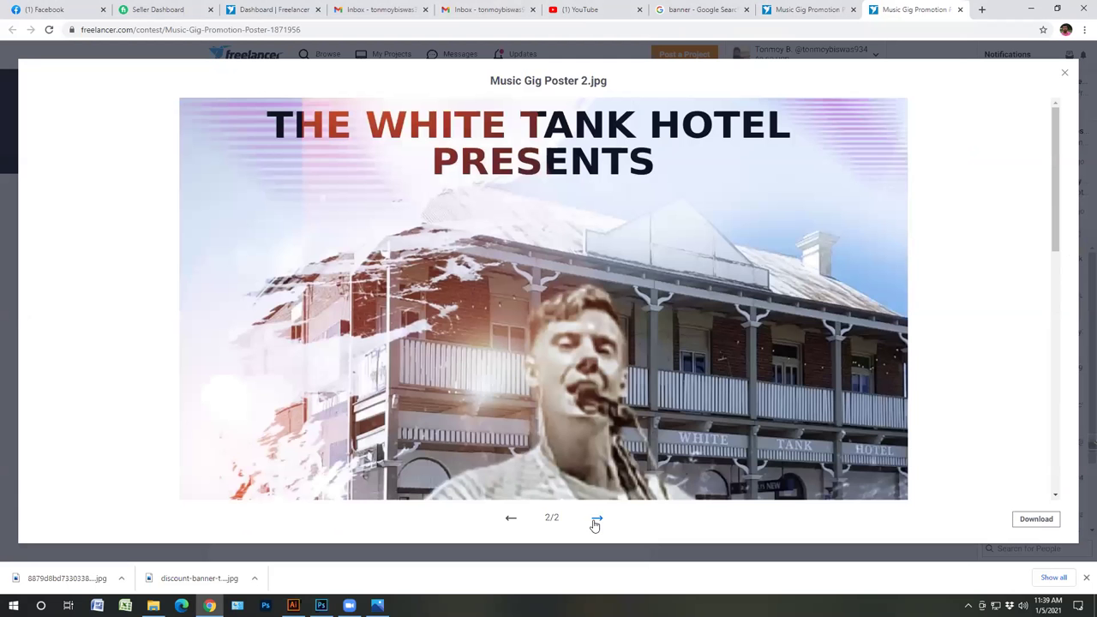
pyautogui.click(1066, 76)
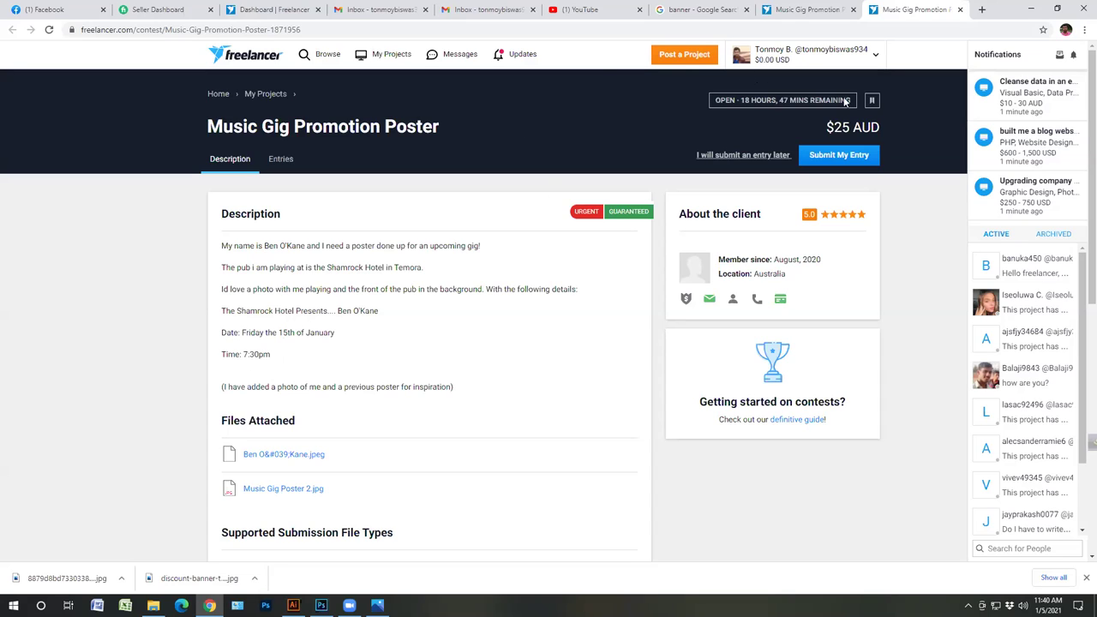
pyautogui.hotkey('alt', 'Tab')
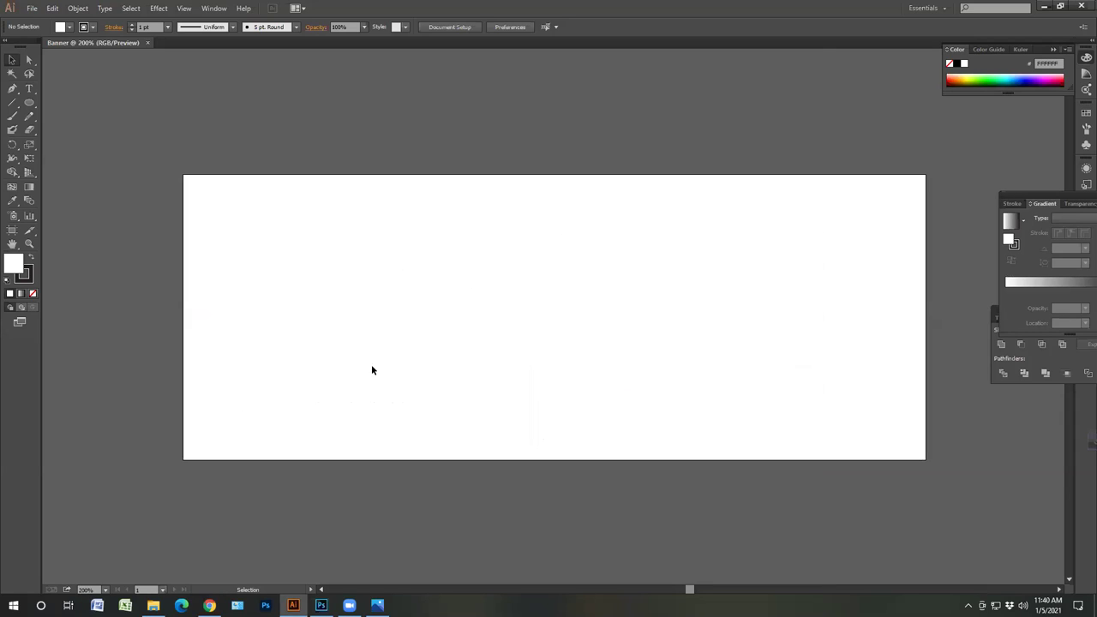
pyautogui.click(29, 12)
pyautogui.click(86, 35)
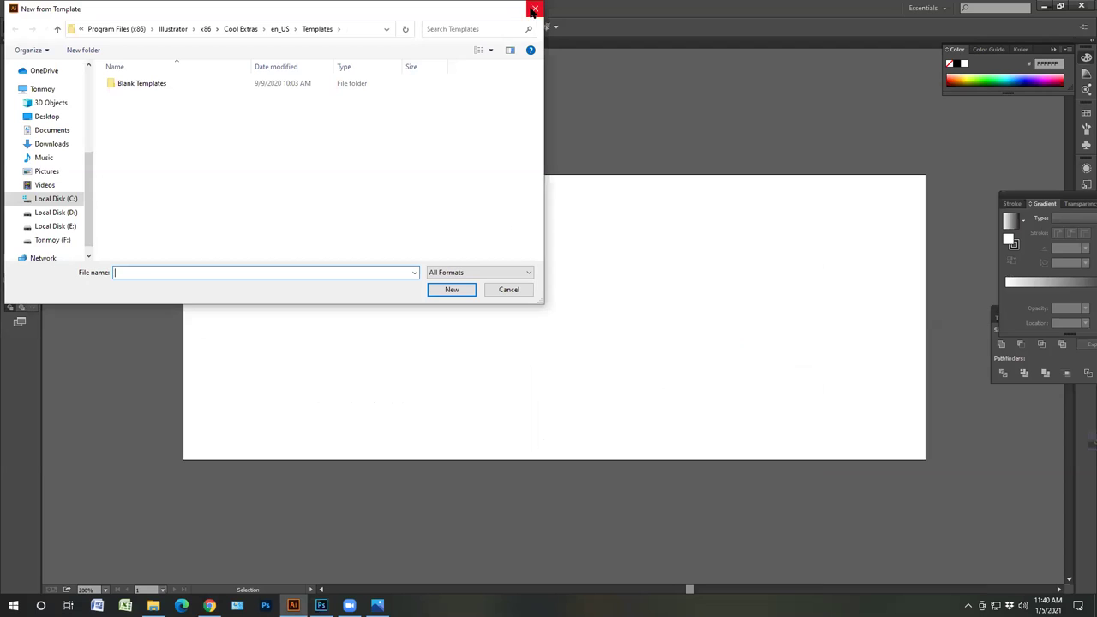
pyautogui.click(537, 8)
# - Open the discount-banner-template_95007-32 image from the Downloads folder on drive F
pyautogui.click(32, 11)
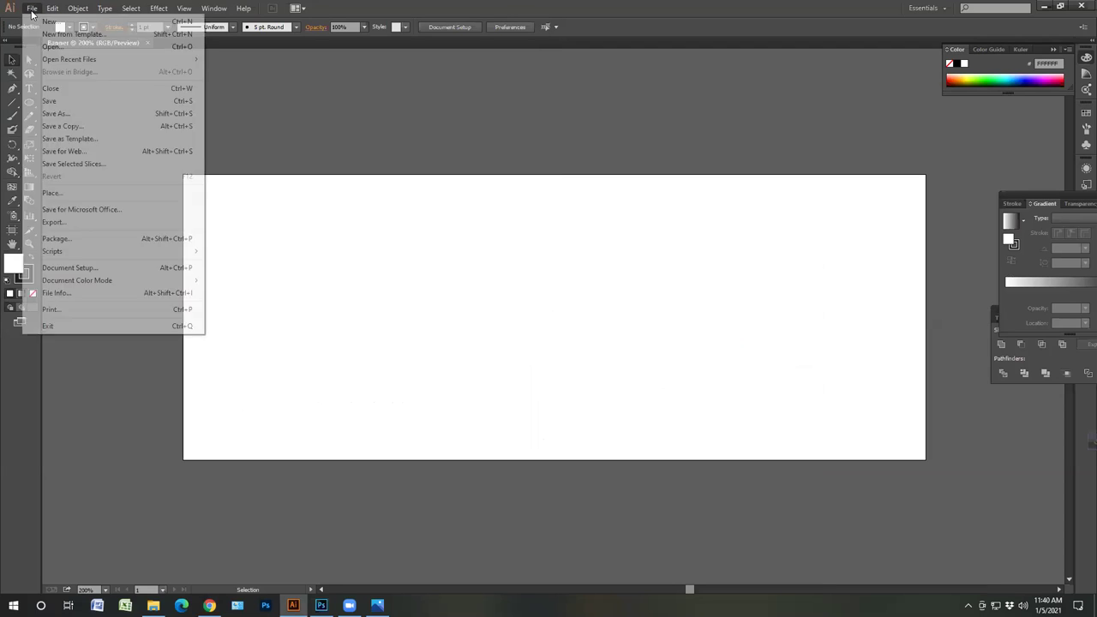
pyautogui.click(79, 47)
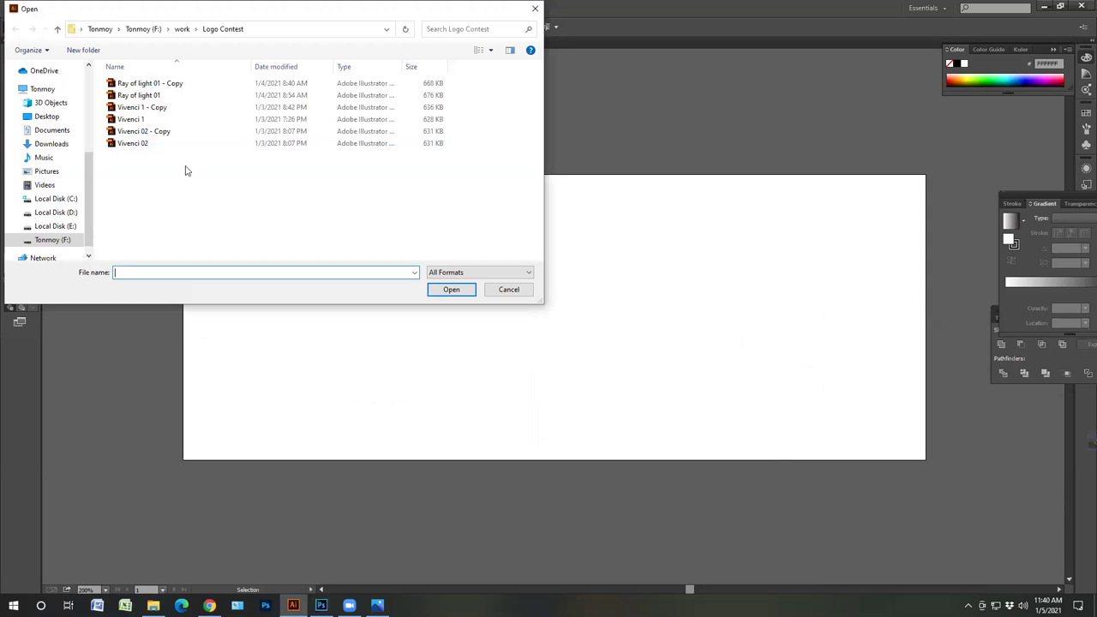
pyautogui.hotkey('alt', 'Up')
pyautogui.hotkey('alt', 'Up')
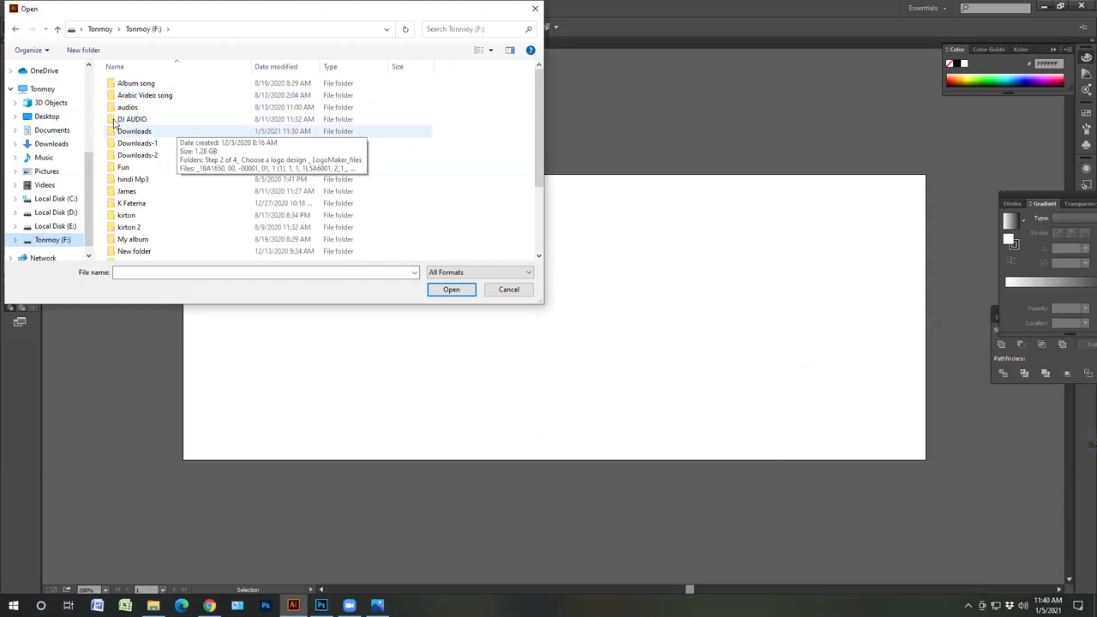
pyautogui.doubleClick(176, 129)
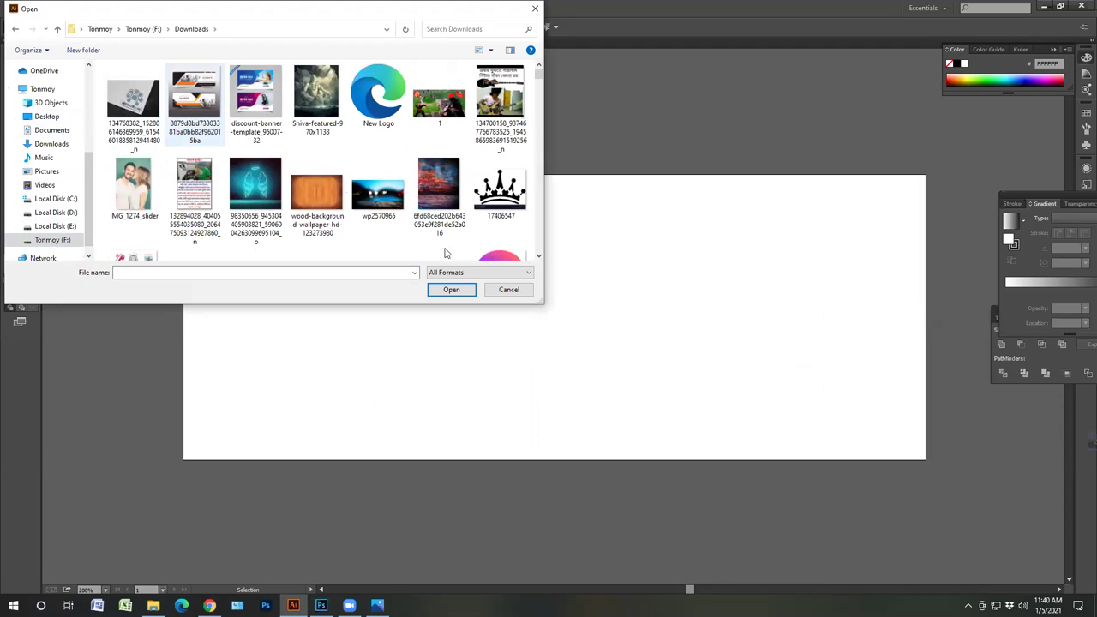
pyautogui.press('Right')
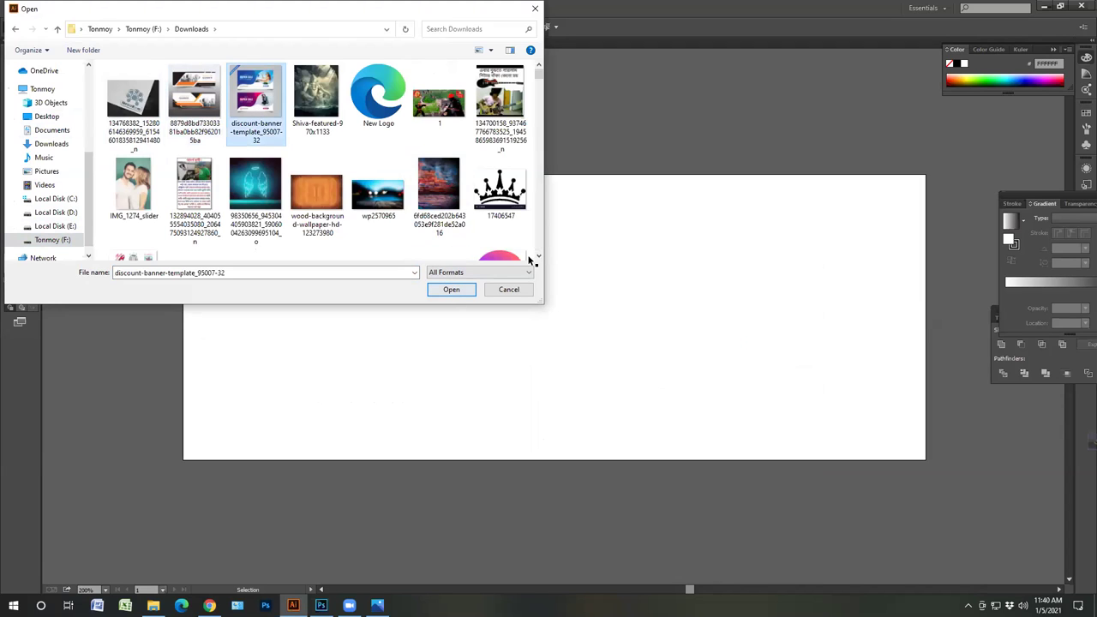
pyautogui.press('Return')
# - Move the discount banner image over the artboard's left edge and enlarge it proportionally to about 697.5 px square
pyautogui.moveTo(586, 229); pyautogui.dragTo(333, 143)
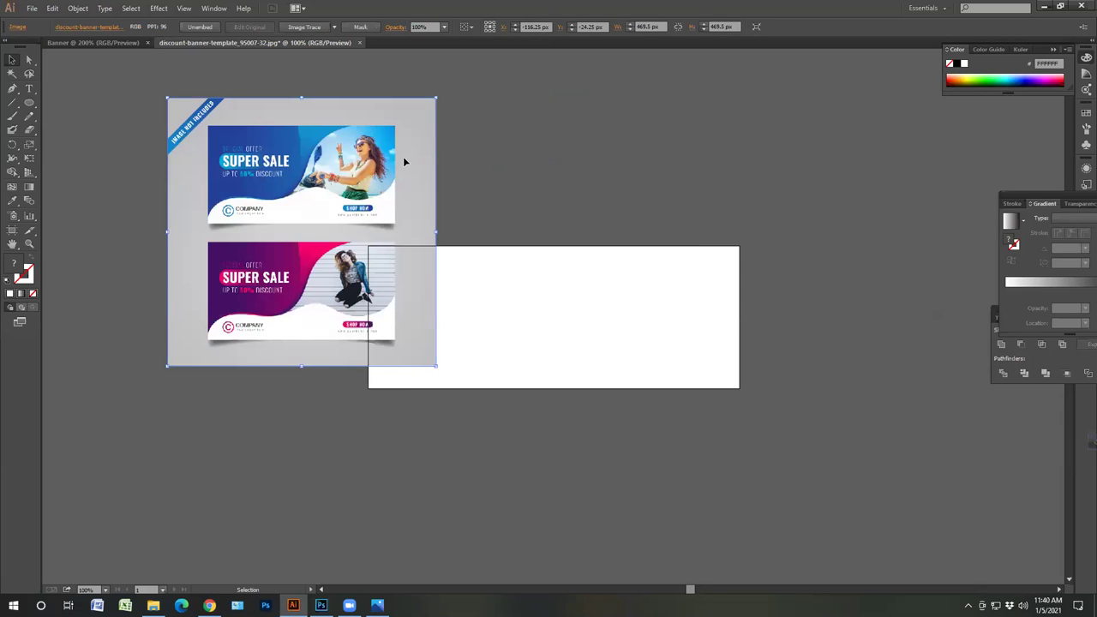
pyautogui.moveTo(414, 155); pyautogui.dragTo(400, 211)
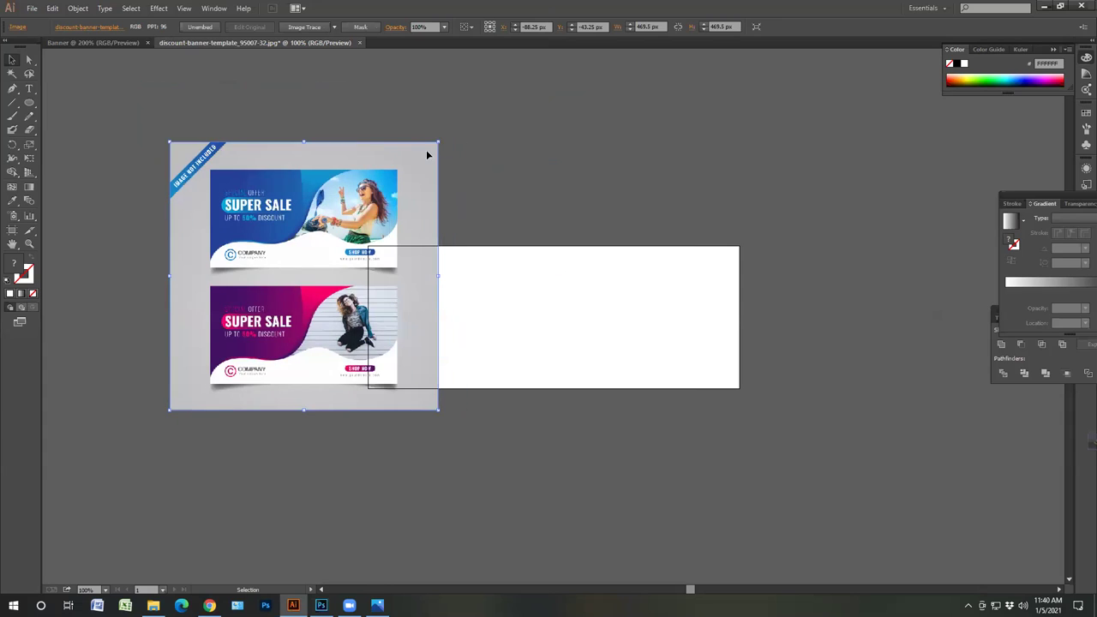
pyautogui.moveTo(440, 140); pyautogui.dragTo(513, 87)
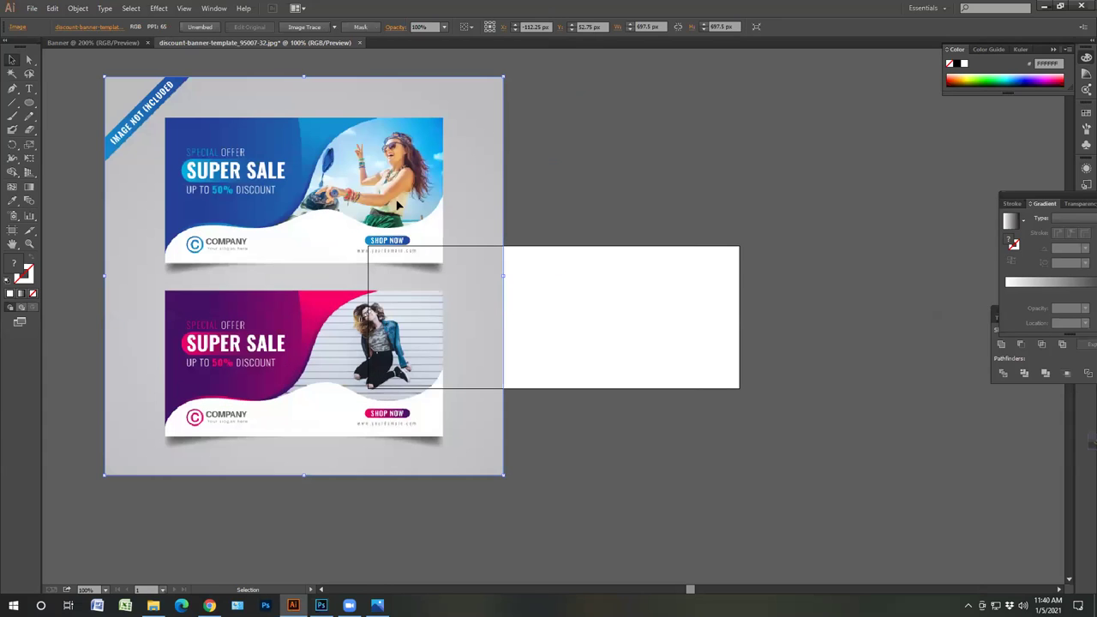
# - Examine the blue Super Sale banner in the reference image up close, and deselect the image
pyautogui.press('a')
pyautogui.press('v')
pyautogui.press('a')
pyautogui.hotkey('ctrl', '+')
pyautogui.moveTo(515, 152); pyautogui.dragTo(187, 335)
pyautogui.press('v')
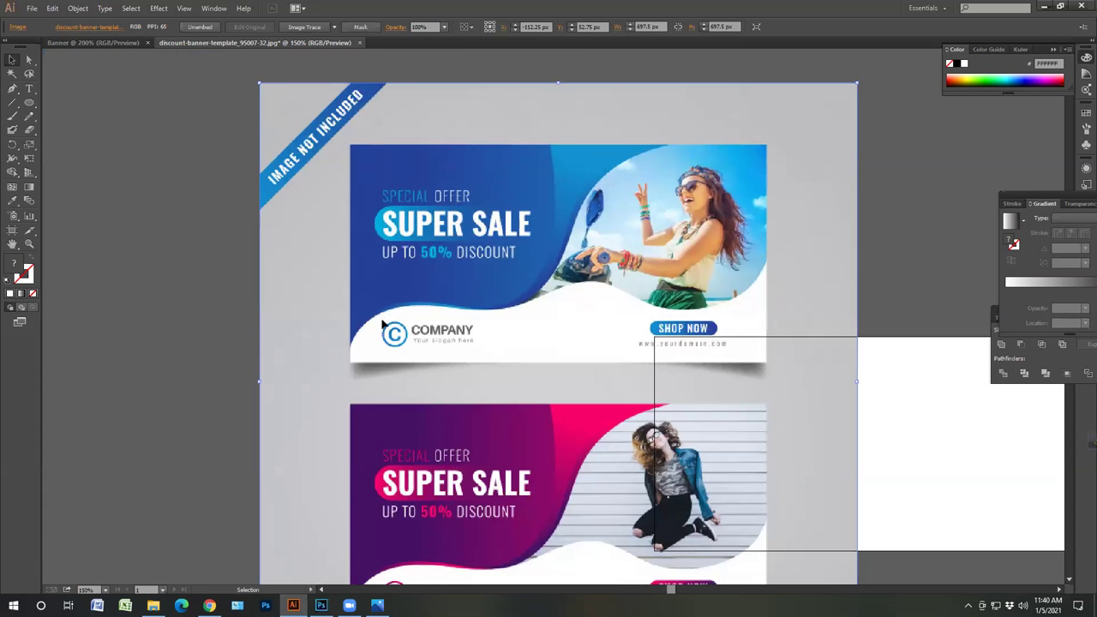
pyautogui.click(113, 198)
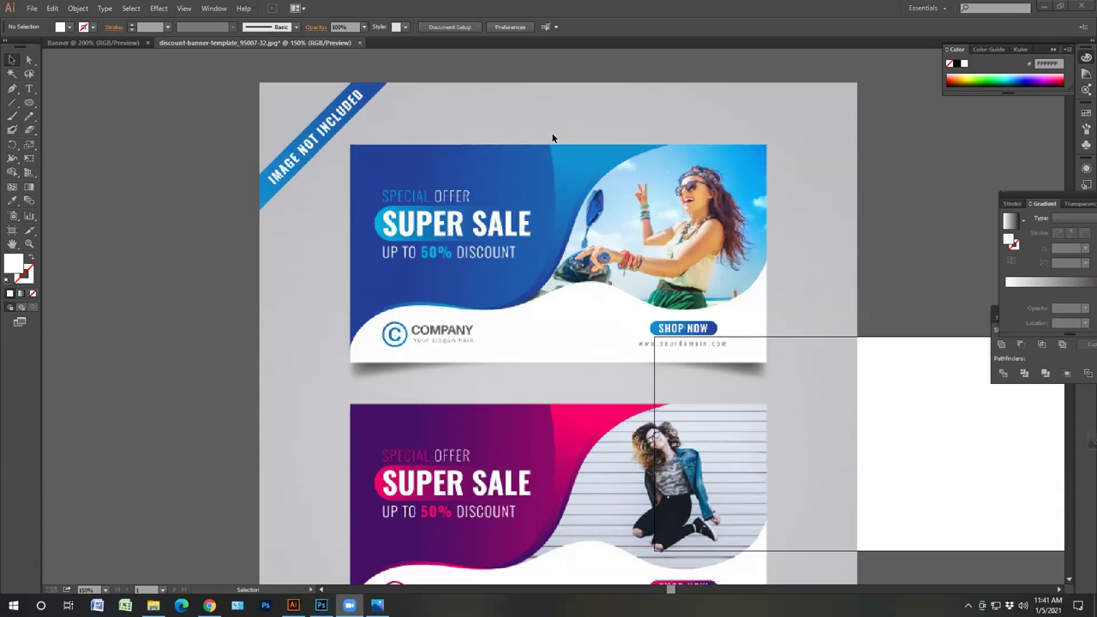
# - Switch to Chrome and browse the Google image results for "banner" to examine different banner layouts and styles
pyautogui.click(1043, 7)
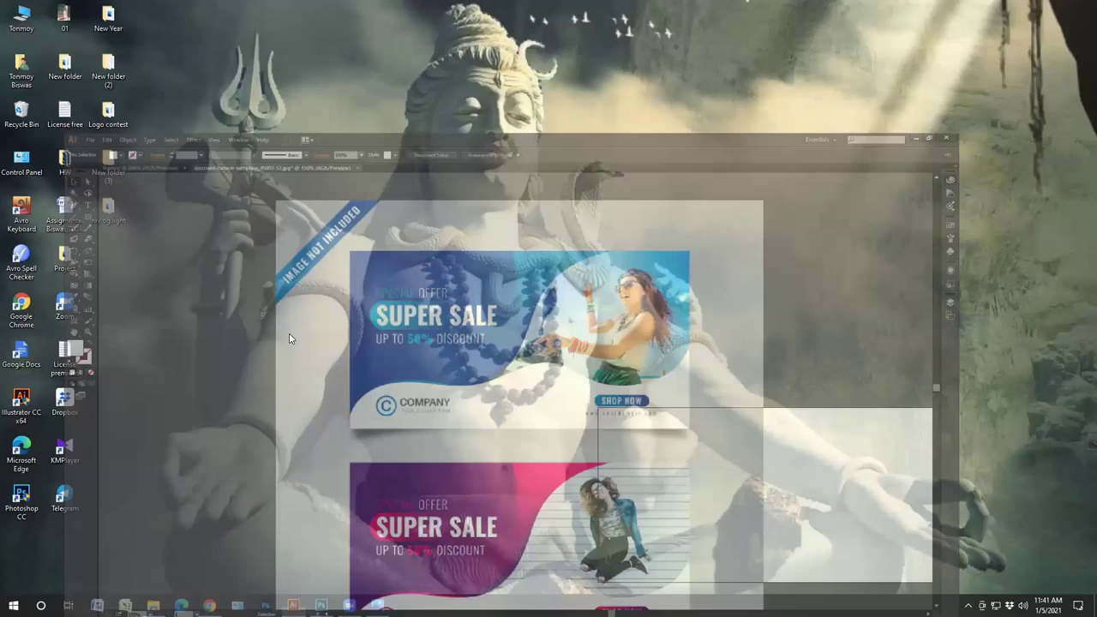
pyautogui.click(209, 605)
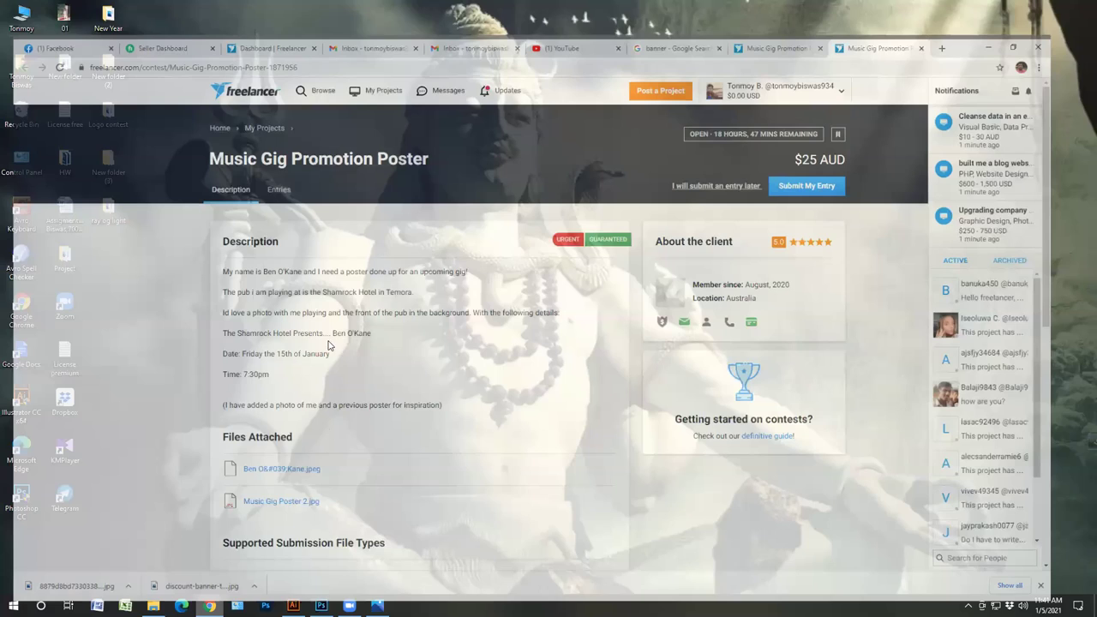
pyautogui.click(666, 7)
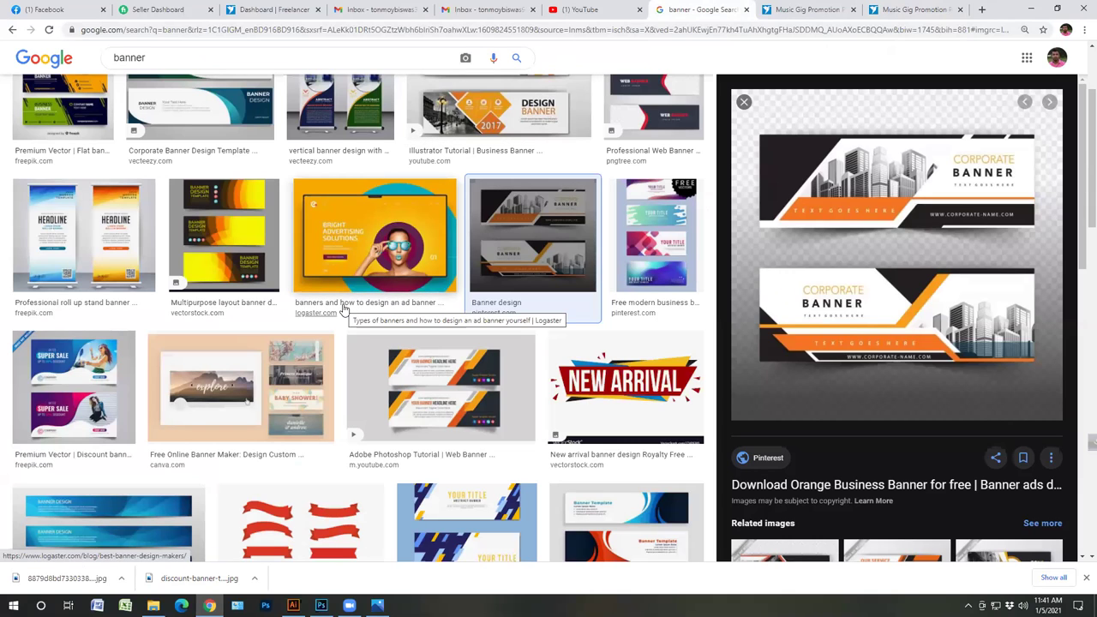
pyautogui.scroll(-2, 341, 308)
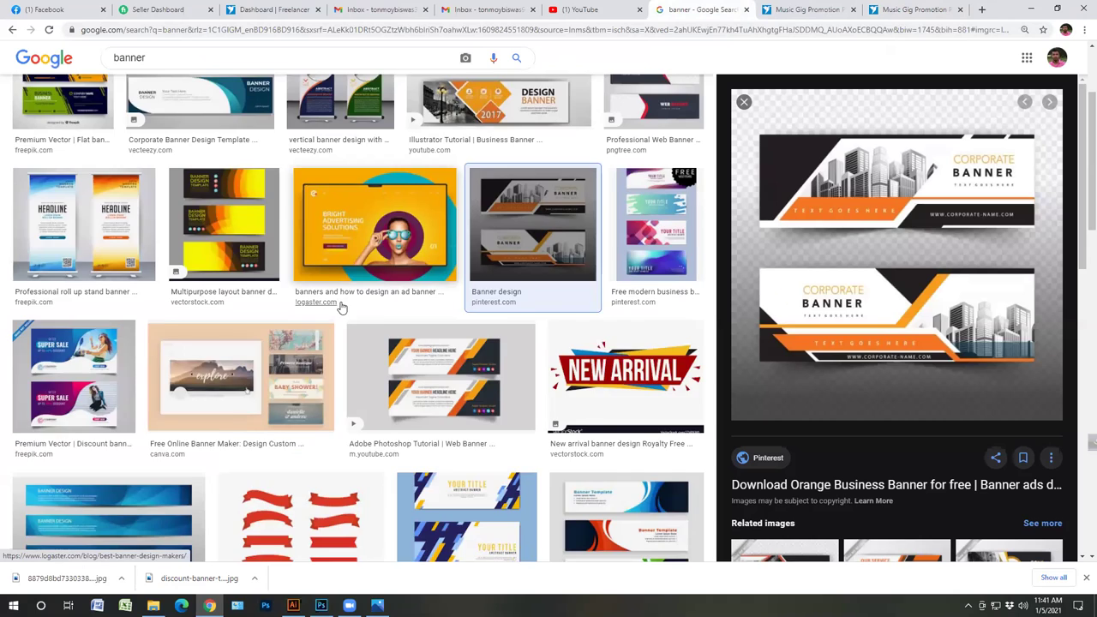
pyautogui.scroll(-2, 340, 306)
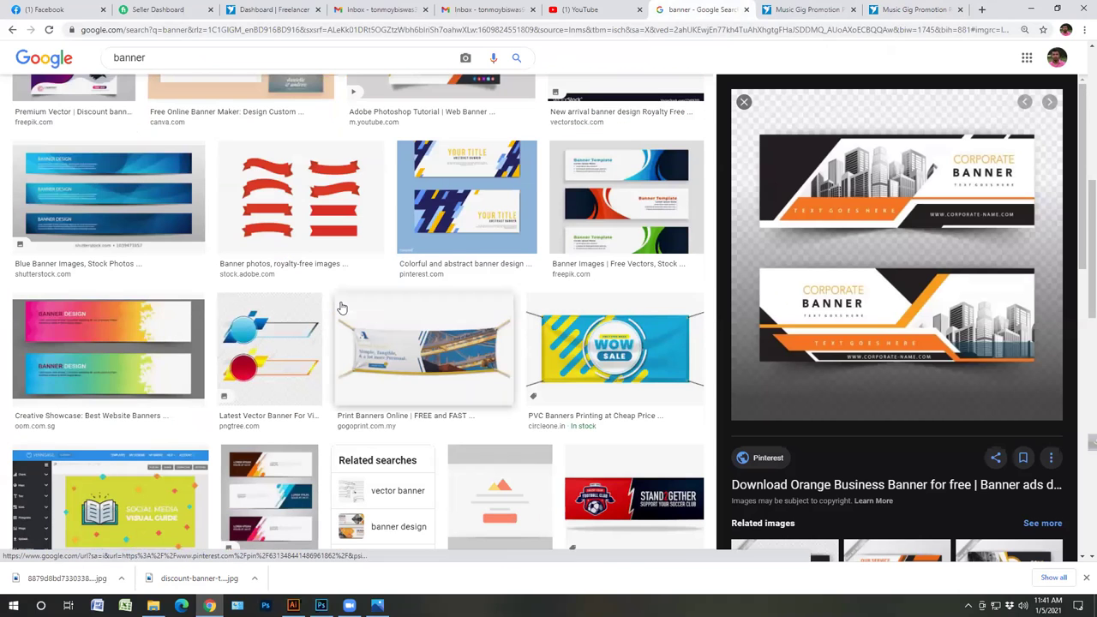
pyautogui.scroll(-1, 340, 307)
pyautogui.scroll(-2, 340, 308)
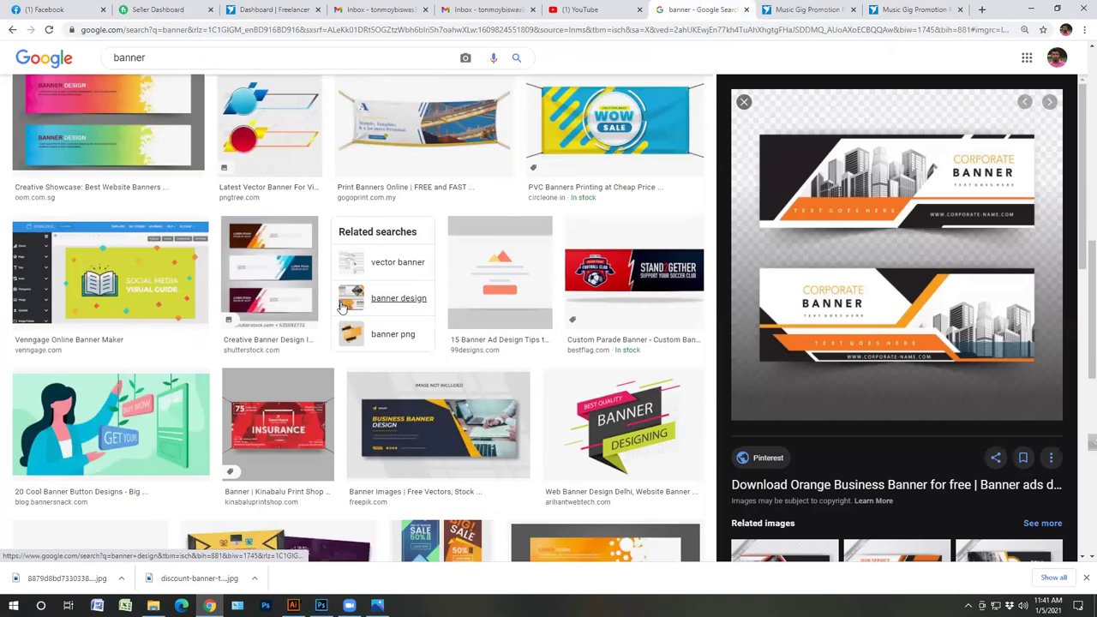
pyautogui.scroll(-2, 340, 309)
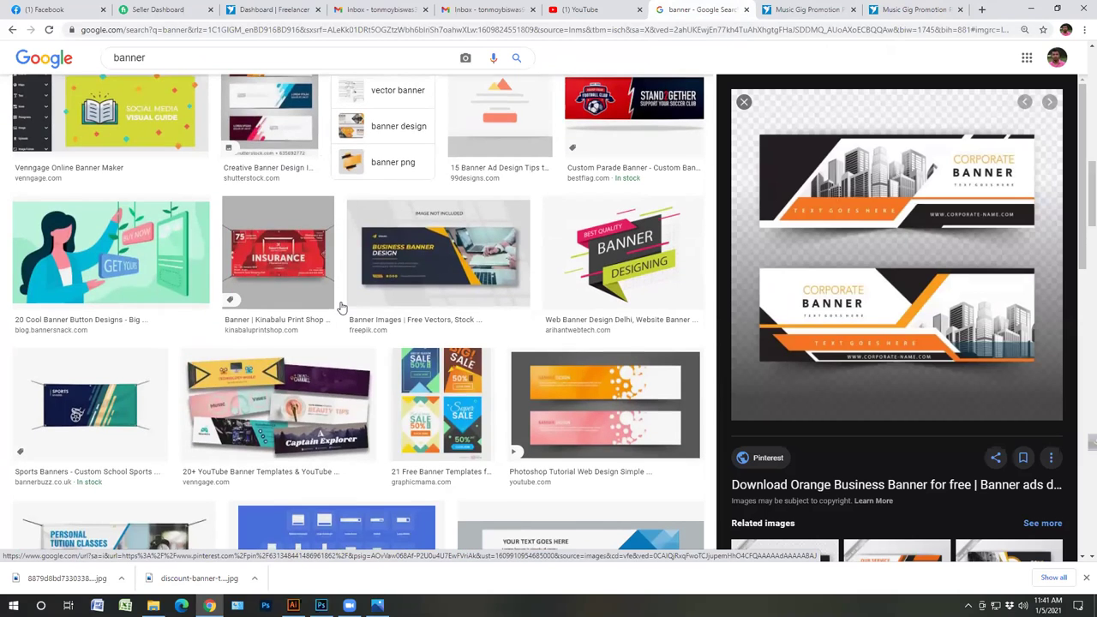
pyautogui.scroll(-1, 340, 306)
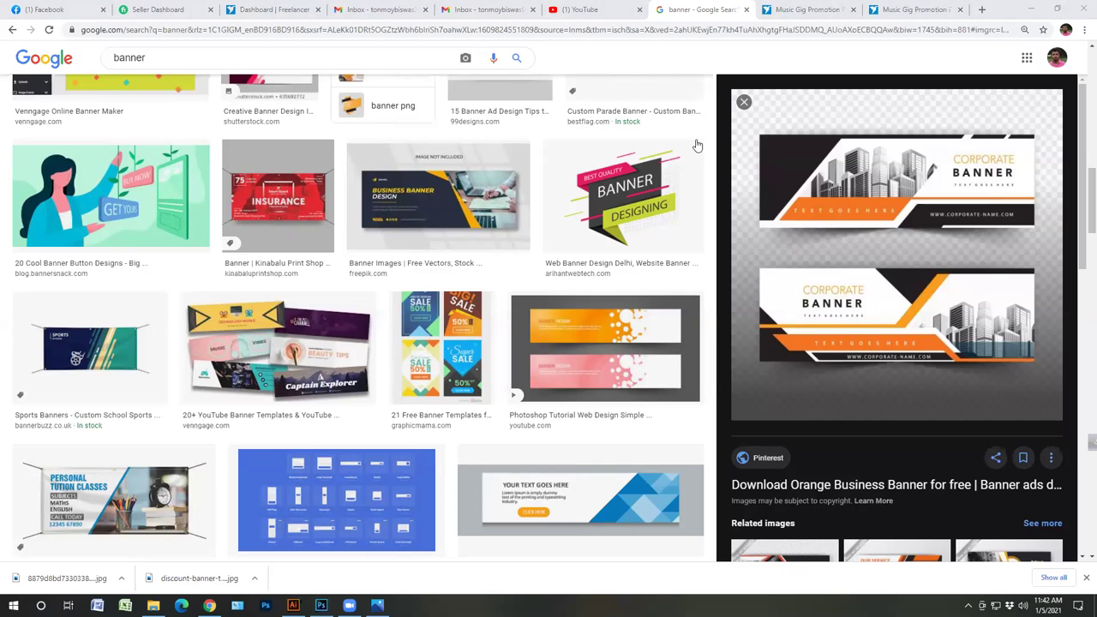
# - Check the YouTube notifications and return to the Google image results for "banner"
pyautogui.hotkey('ctrl', 'shift', 'Tab')
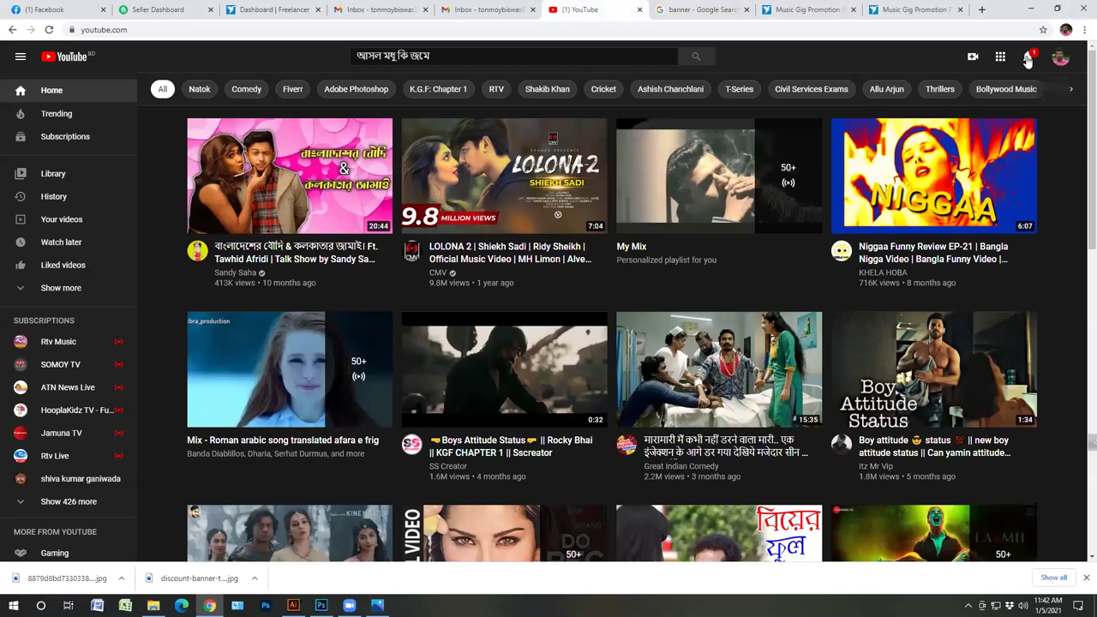
pyautogui.click(1027, 58)
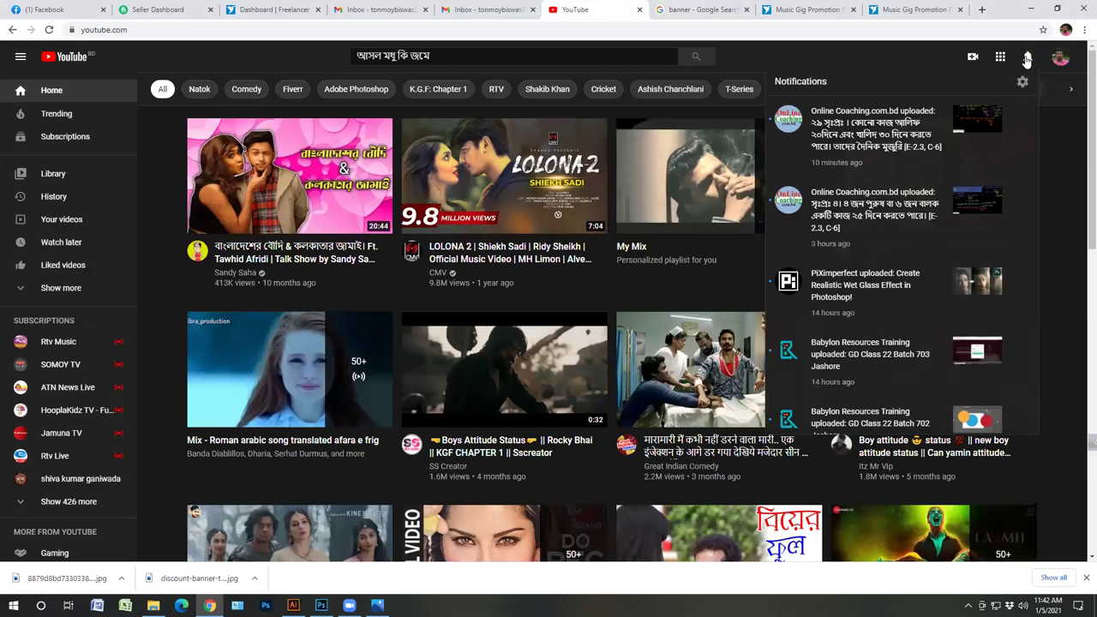
pyautogui.click(1026, 59)
pyautogui.hotkey('ctrl', 'Tab')
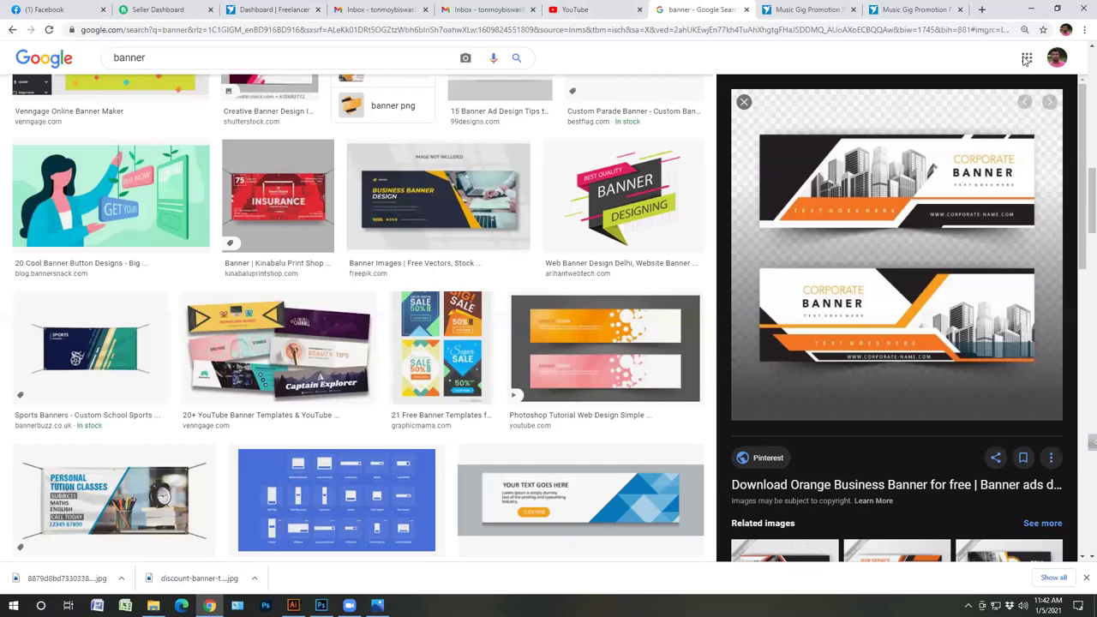
# - Dismiss the finished downloads list and examine further banner layouts, shapes and color schemes throughout the image results
pyautogui.click(1085, 578)
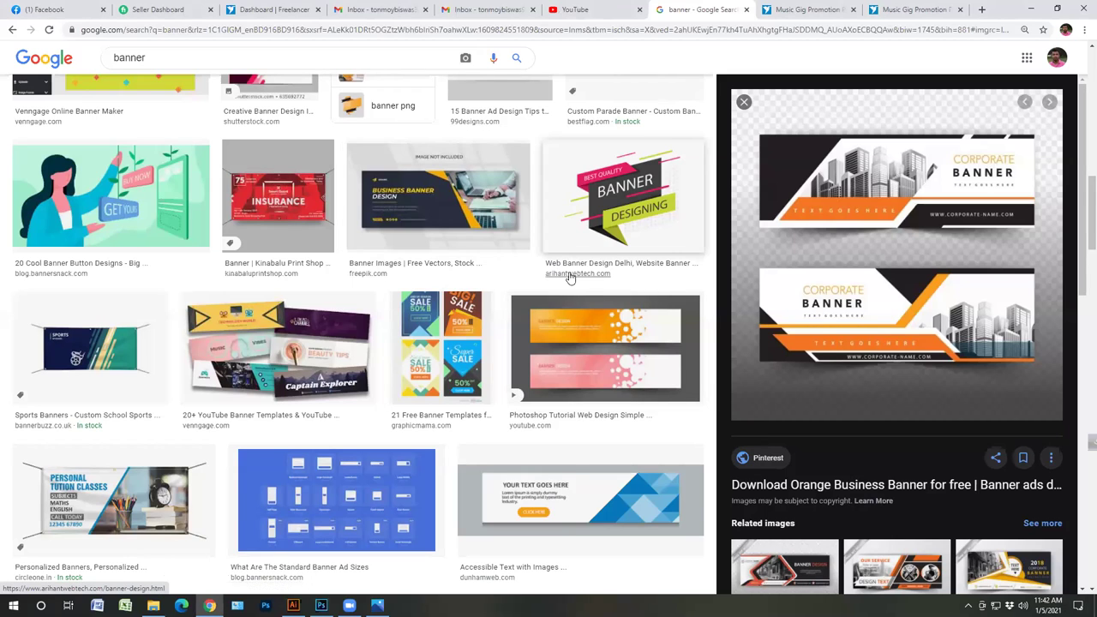
pyautogui.scroll(-2, 568, 281)
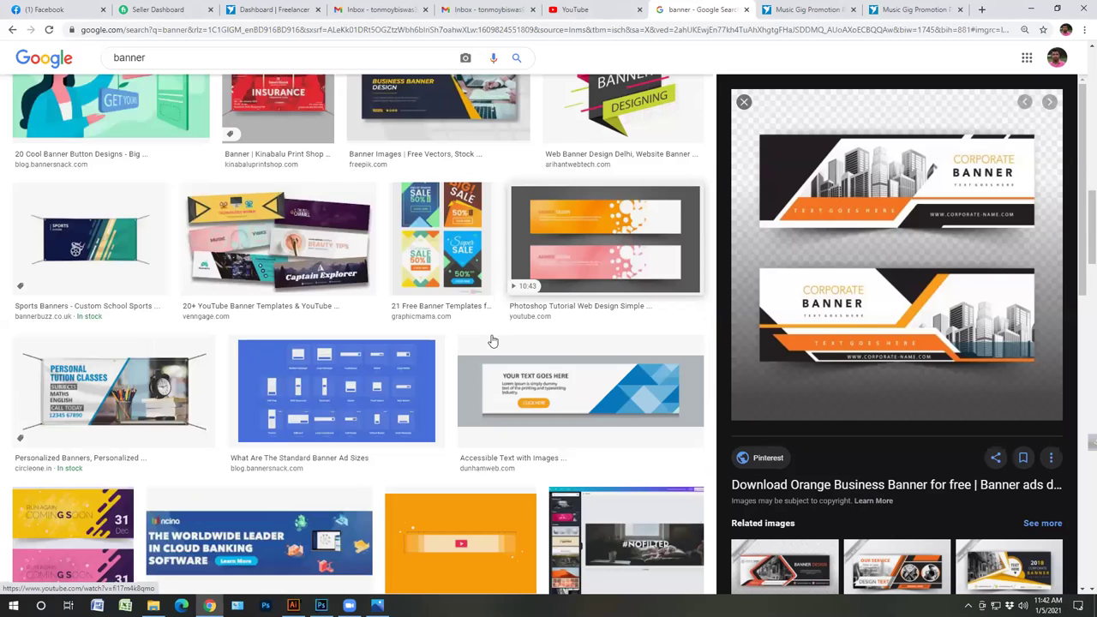
pyautogui.scroll(-5, 466, 349)
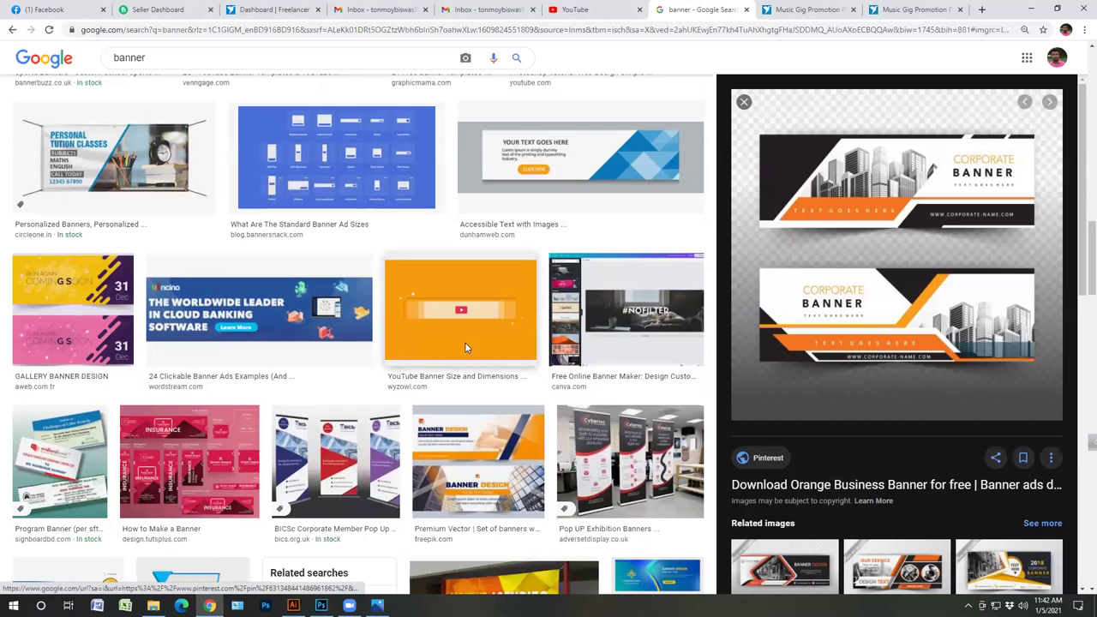
pyautogui.scroll(-1, 466, 347)
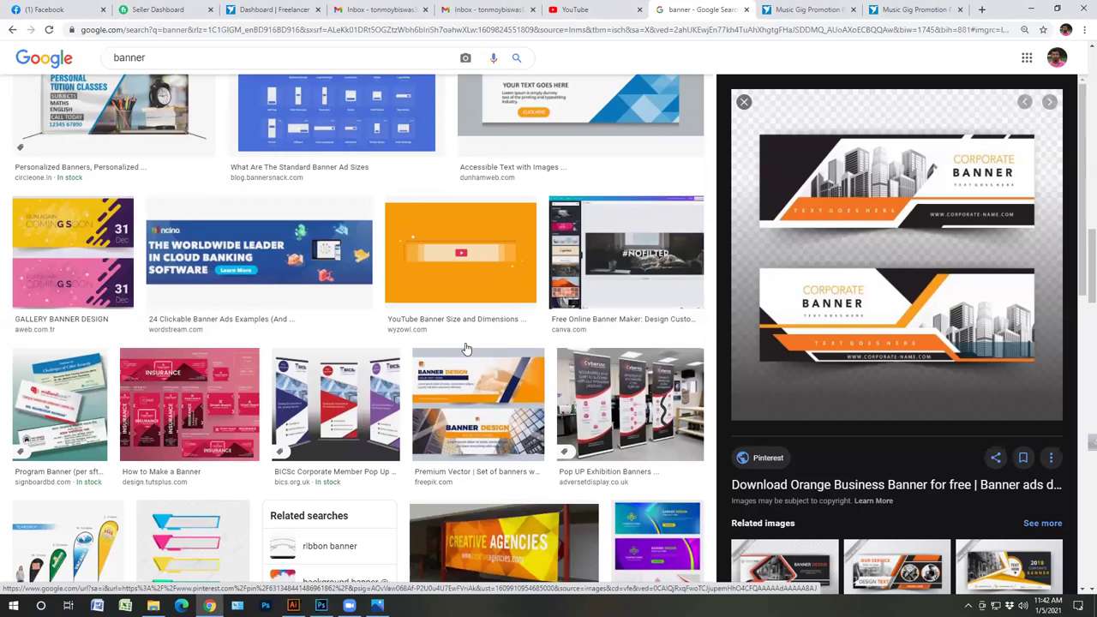
pyautogui.scroll(-1, 466, 349)
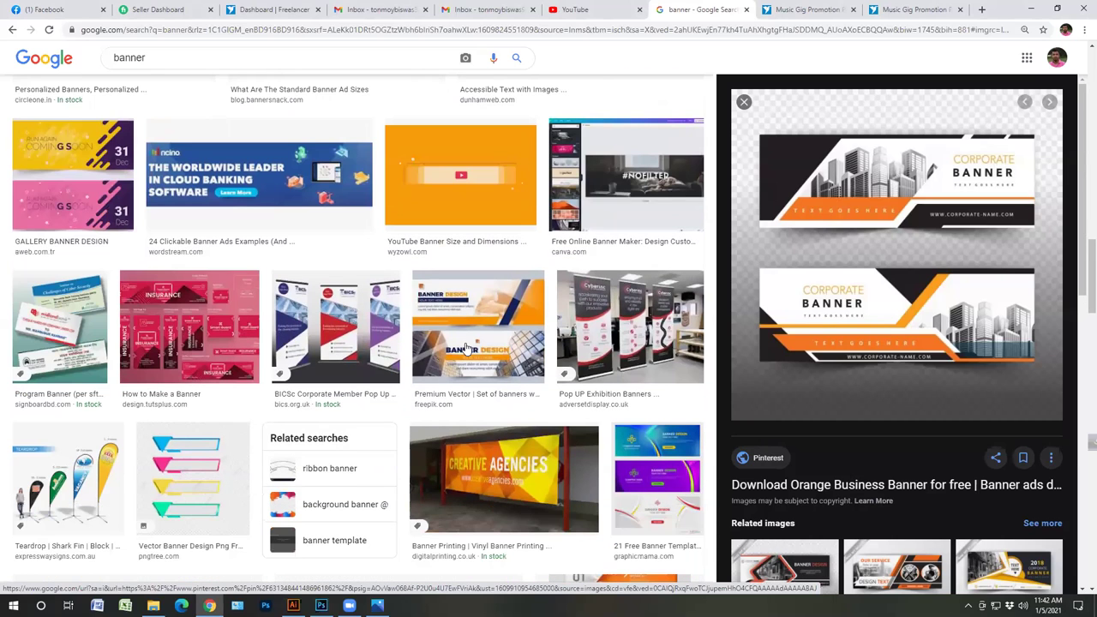
pyautogui.scroll(-2, 466, 349)
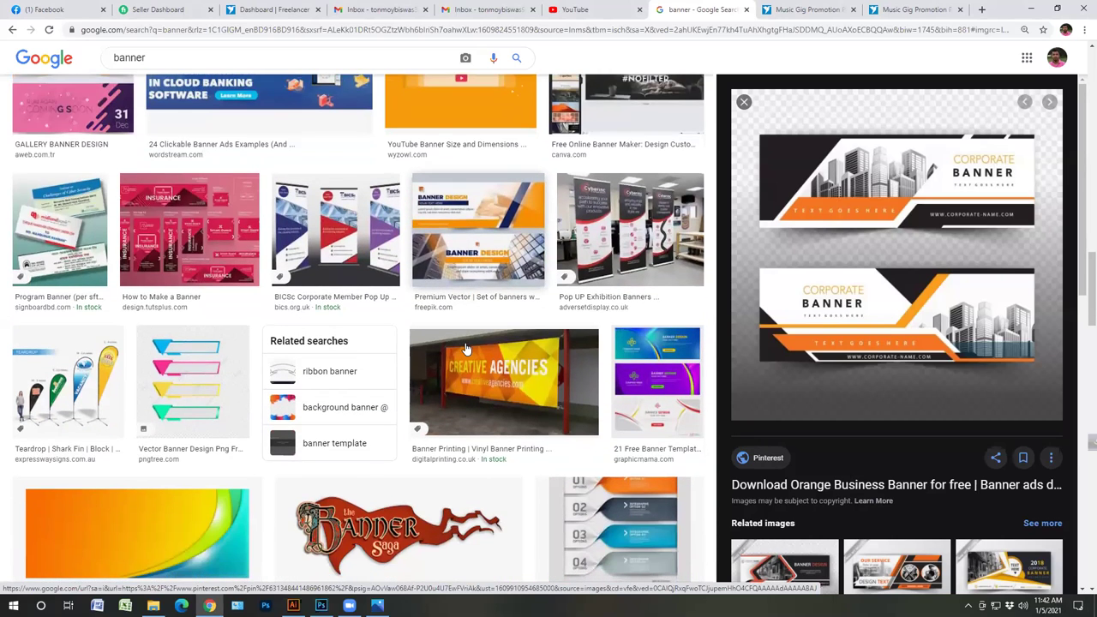
pyautogui.scroll(-1, 466, 349)
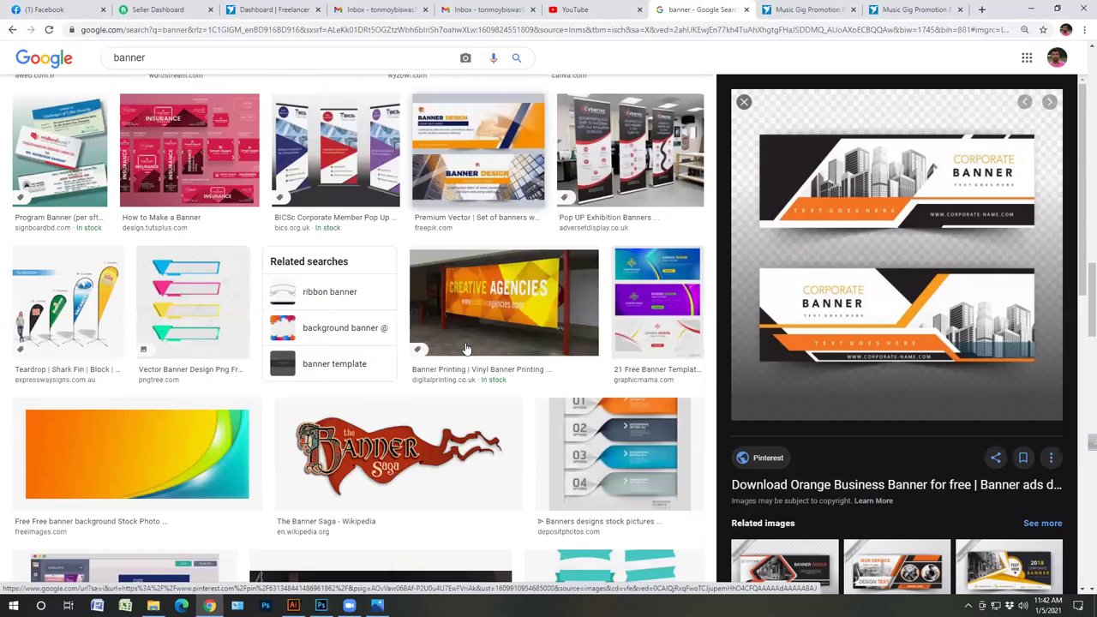
pyautogui.scroll(-1, 466, 348)
pyautogui.scroll(-3, 466, 348)
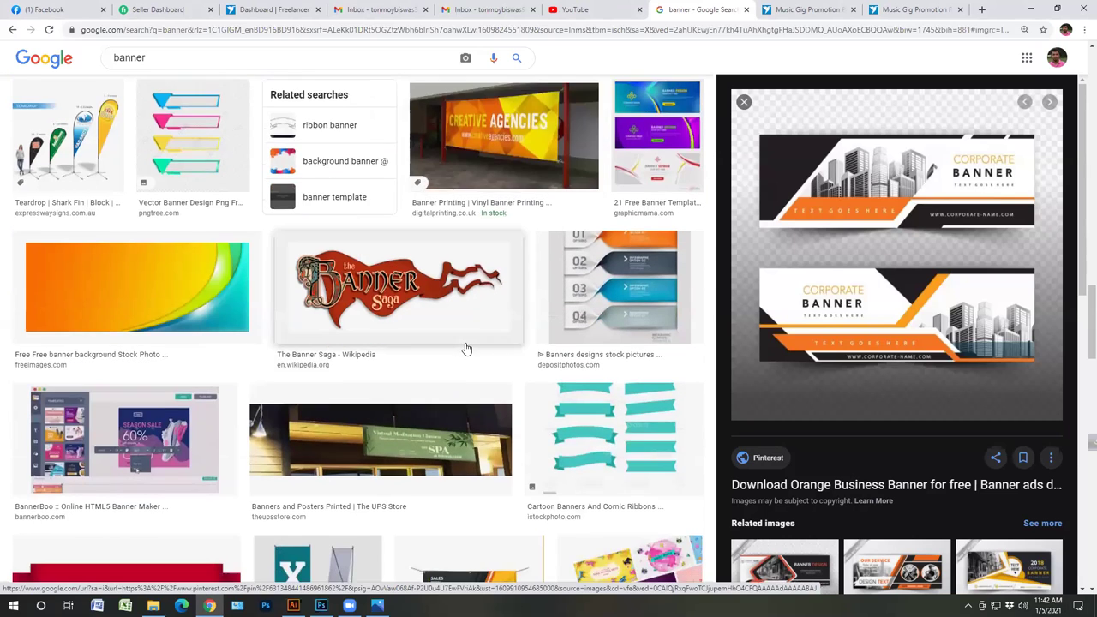
pyautogui.scroll(-1, 466, 349)
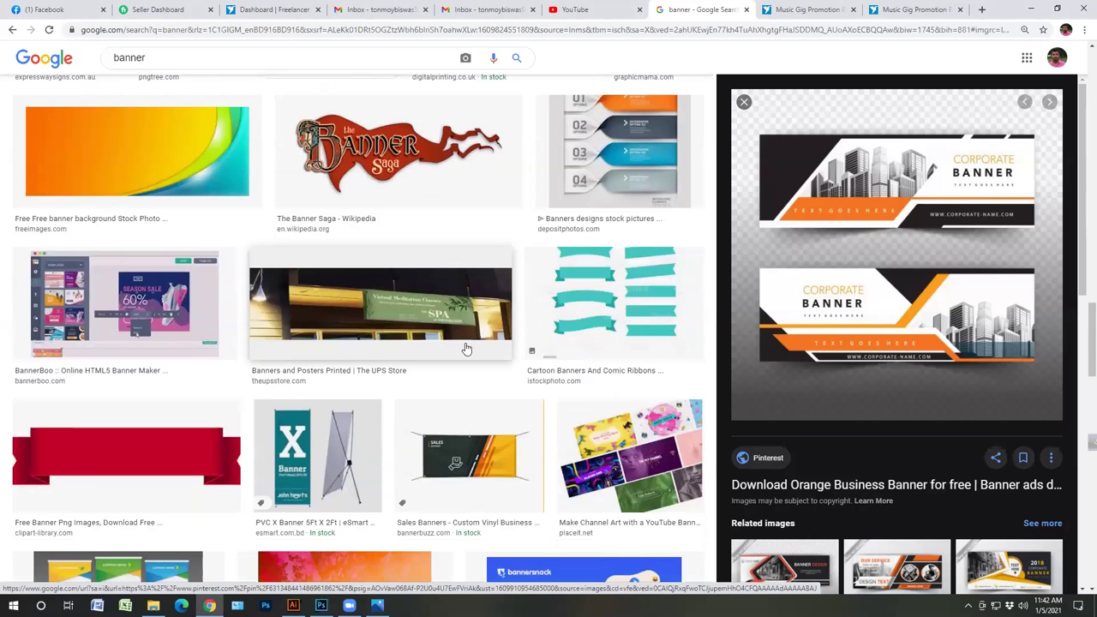
pyautogui.scroll(-2, 466, 349)
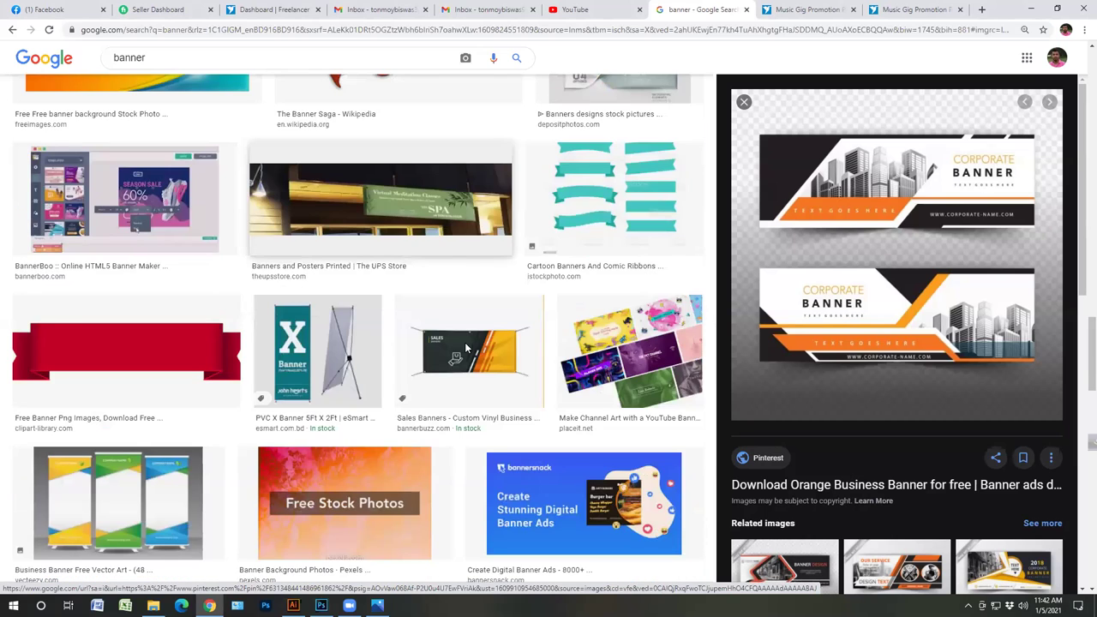
pyautogui.scroll(-5, 471, 338)
pyautogui.scroll(-2, 471, 338)
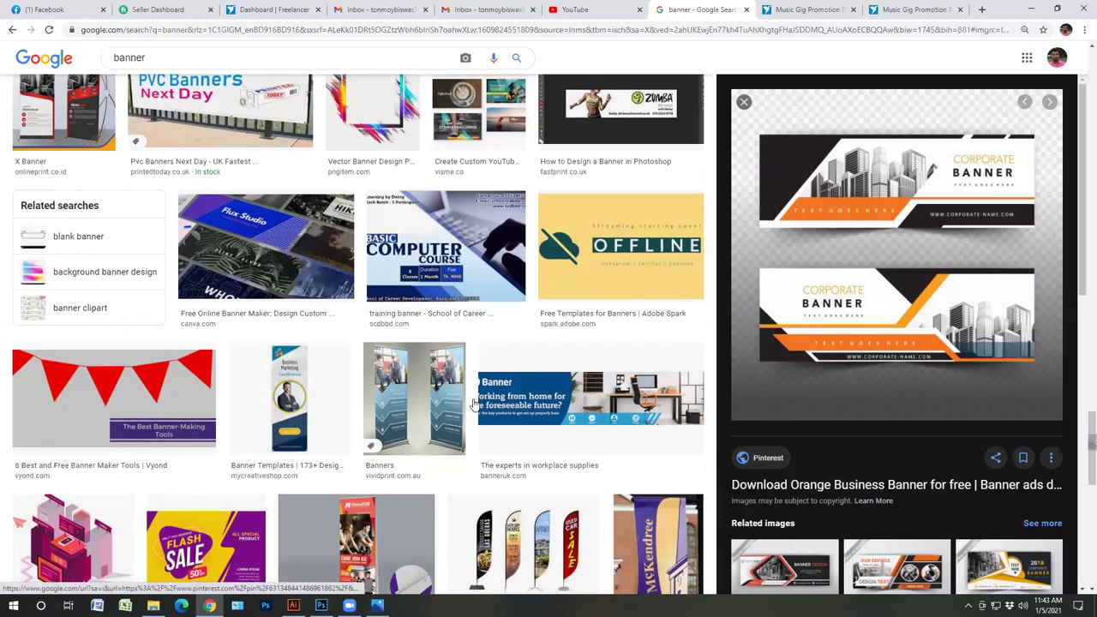
pyautogui.scroll(-2, 473, 412)
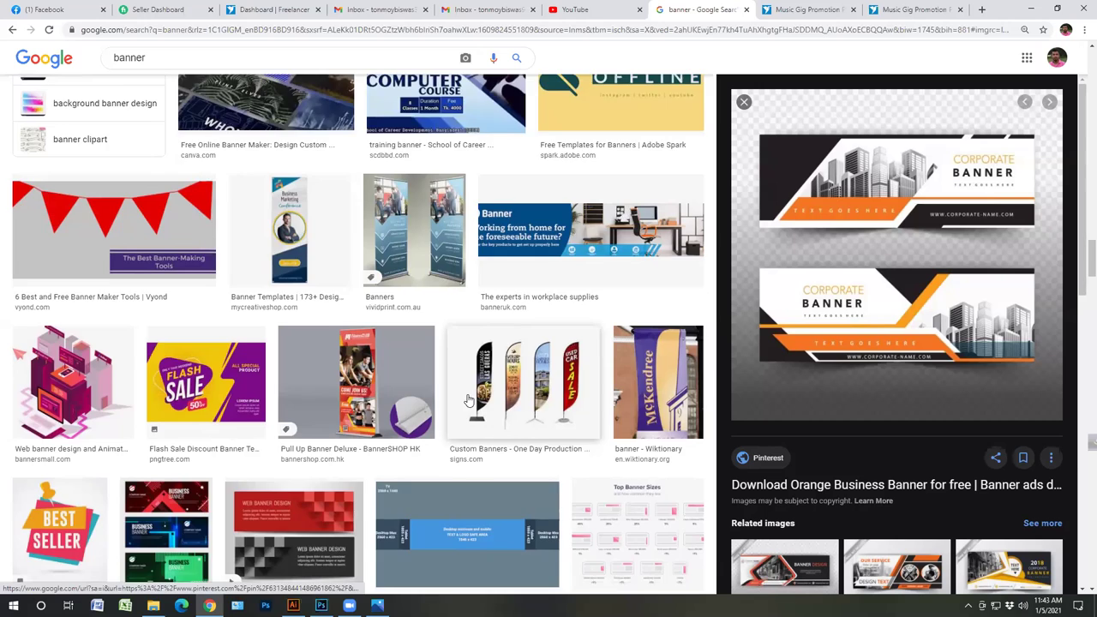
pyautogui.scroll(-5, 468, 400)
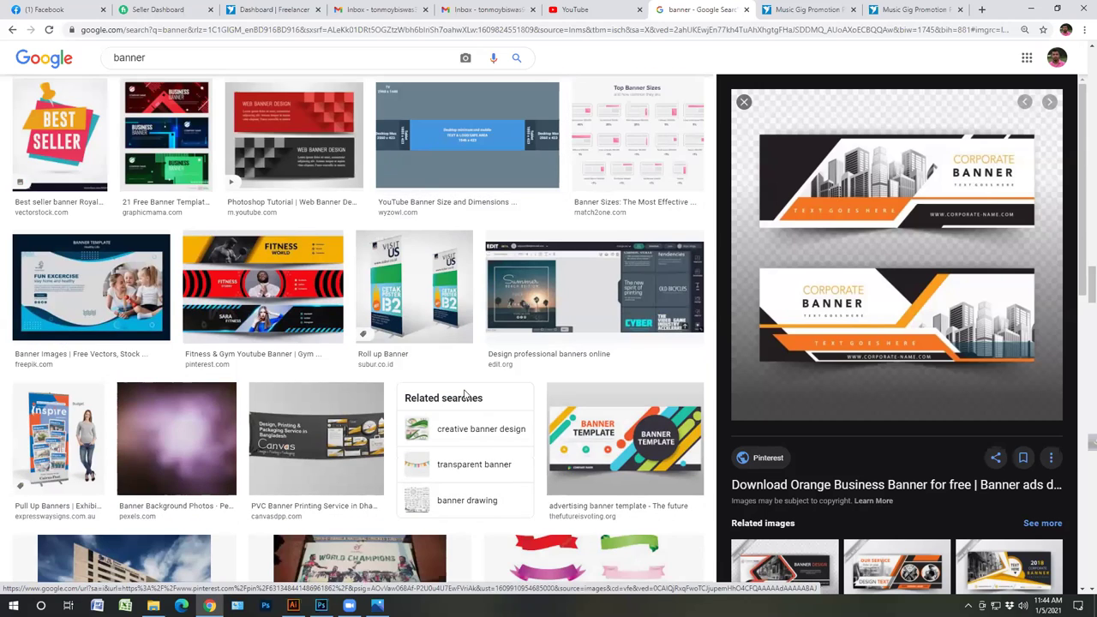
pyautogui.scroll(-2, 465, 394)
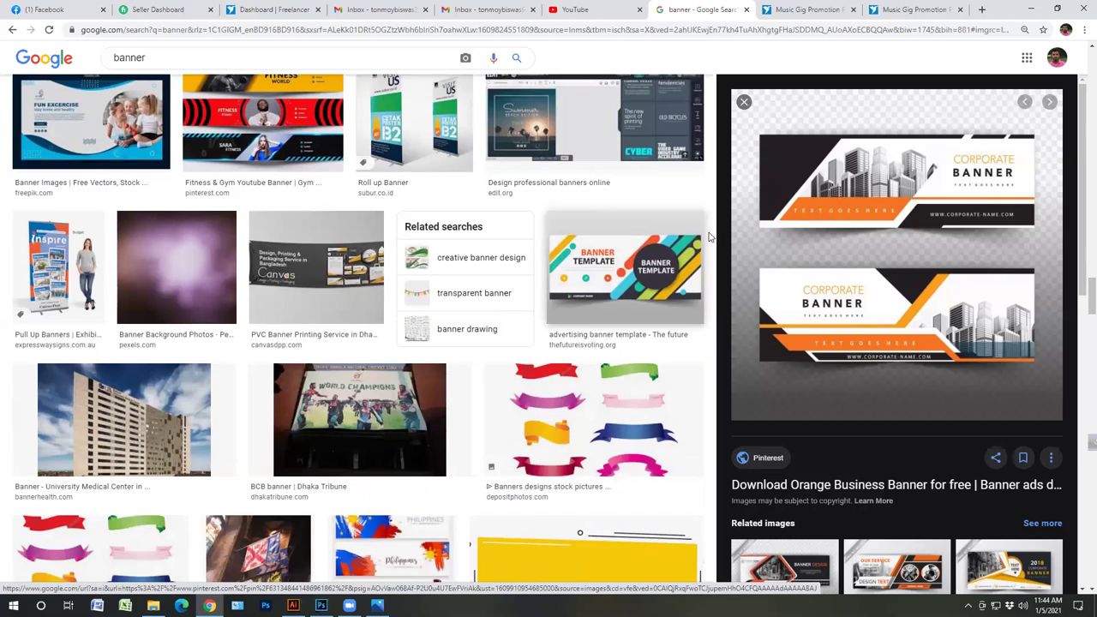
pyautogui.scroll(-1, 639, 332)
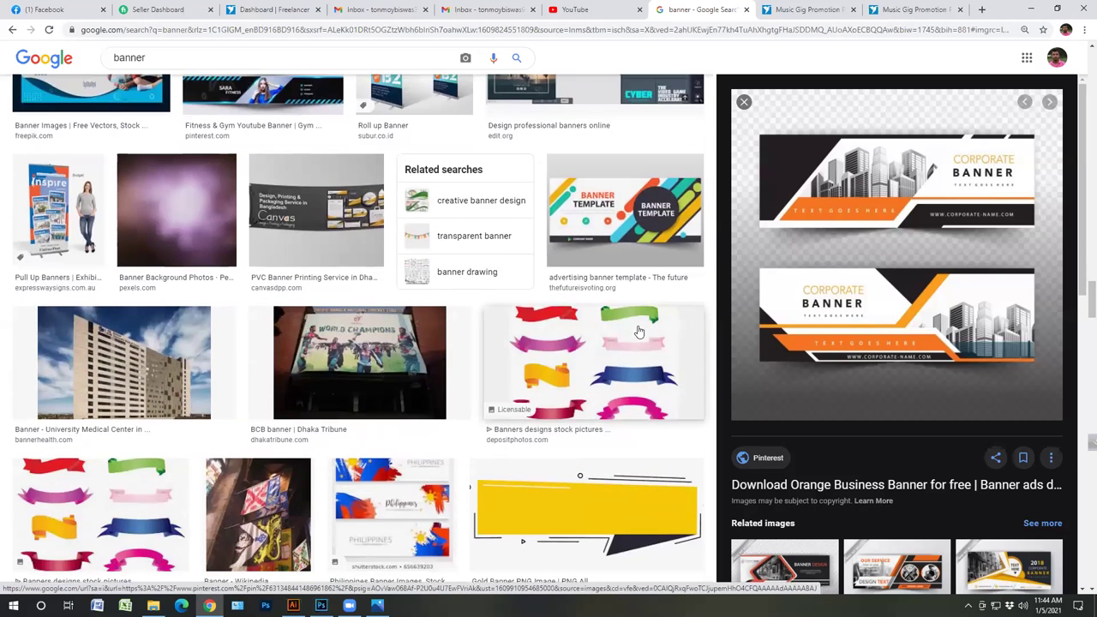
pyautogui.scroll(-3, 639, 331)
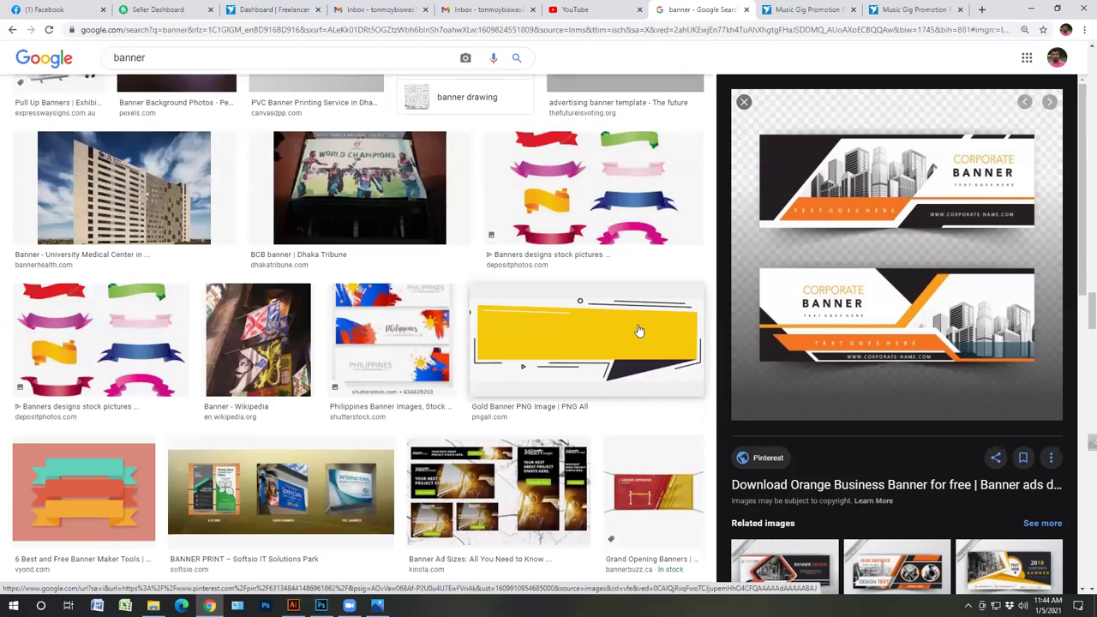
pyautogui.scroll(-2, 639, 332)
pyautogui.scroll(-1, 638, 332)
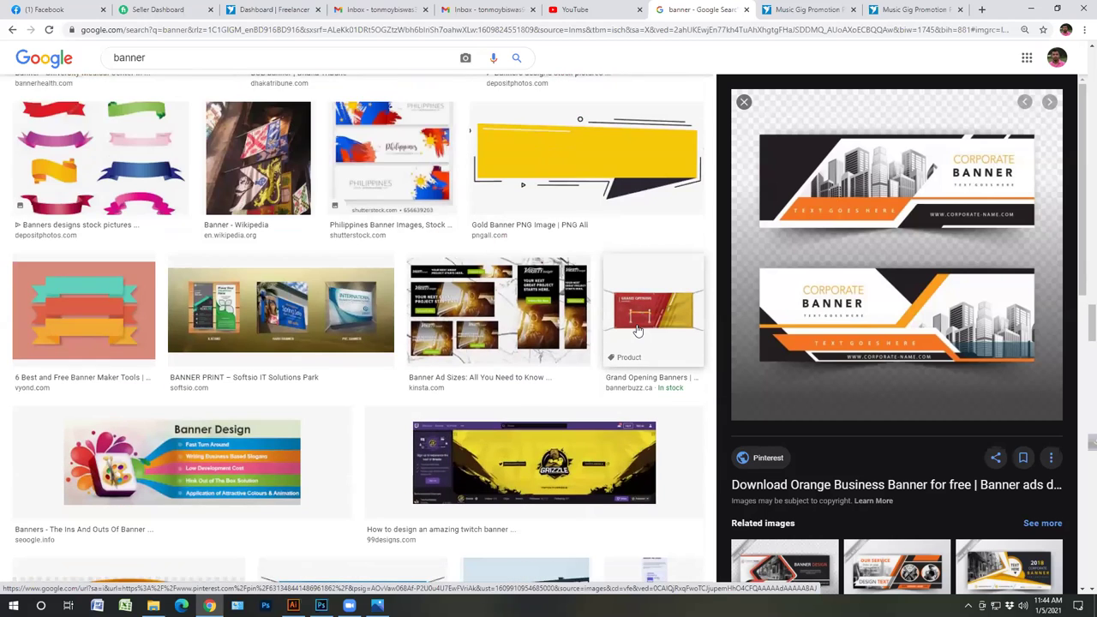
pyautogui.scroll(-1, 638, 331)
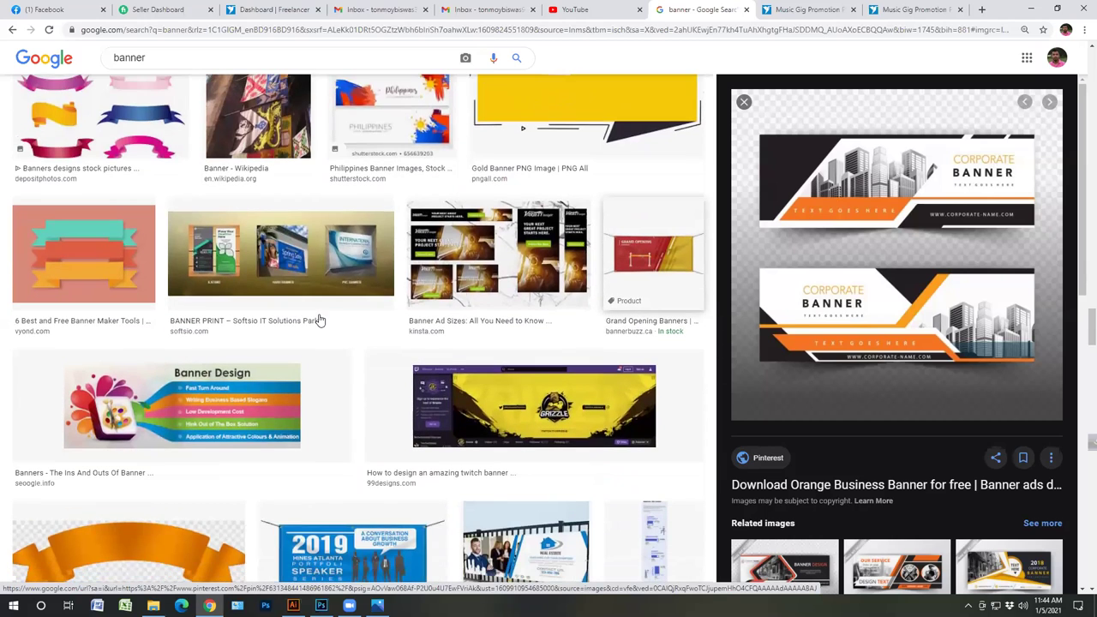
pyautogui.scroll(-2, 318, 320)
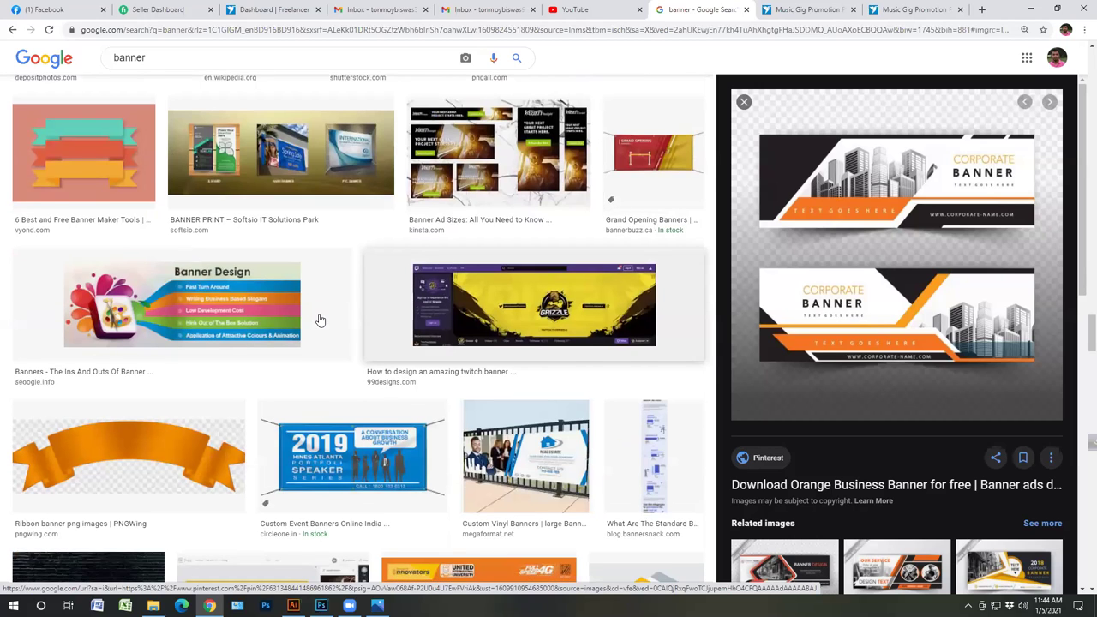
pyautogui.scroll(-2, 319, 321)
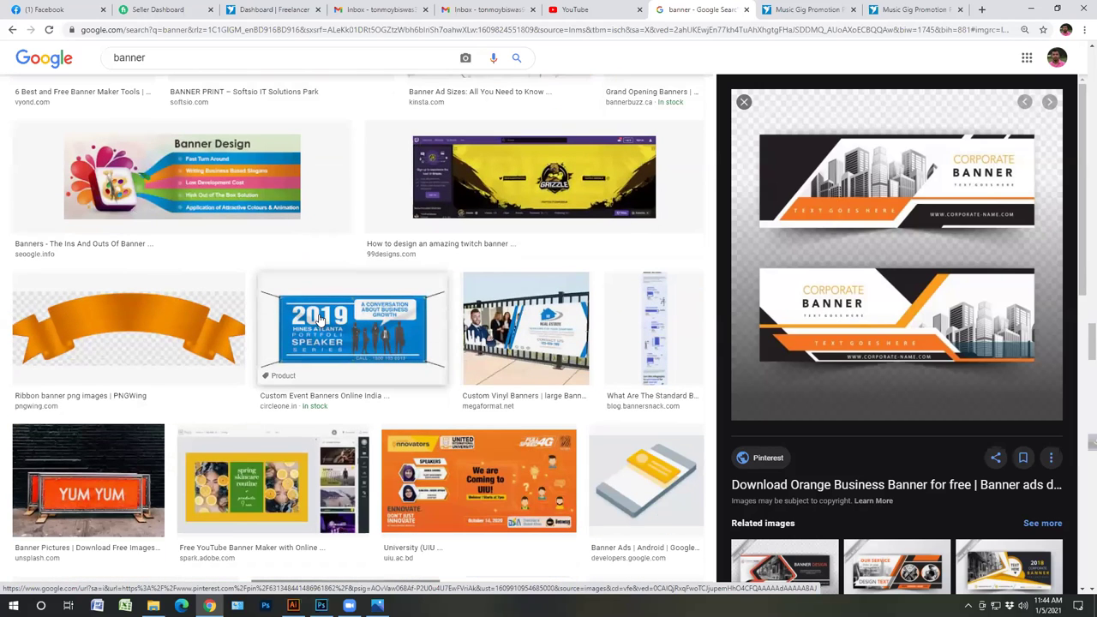
pyautogui.scroll(-2, 320, 321)
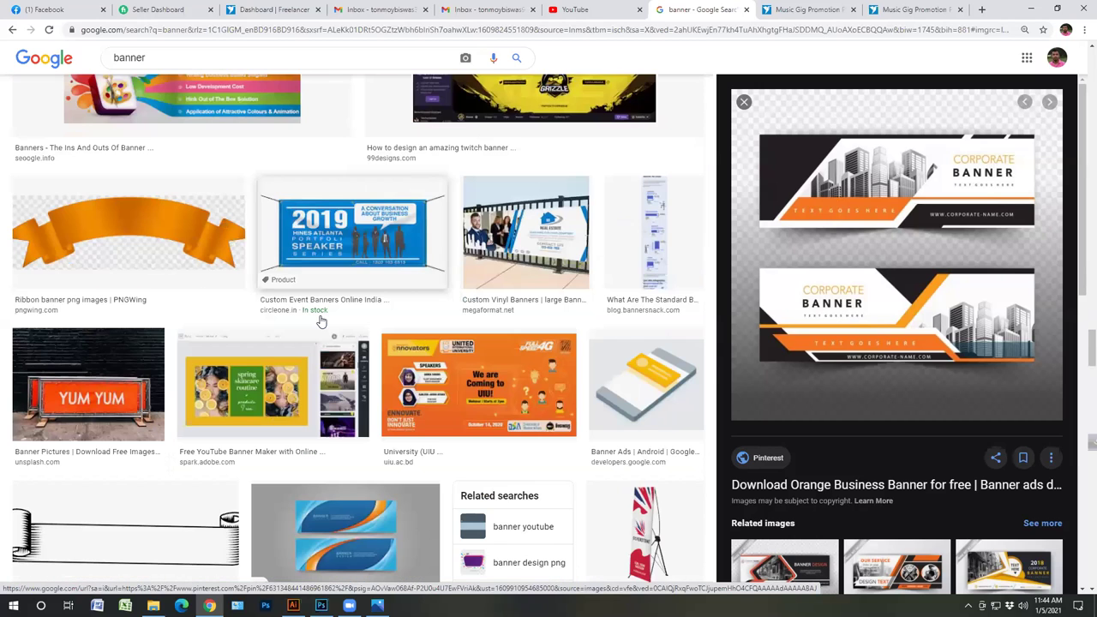
pyautogui.scroll(-2, 321, 320)
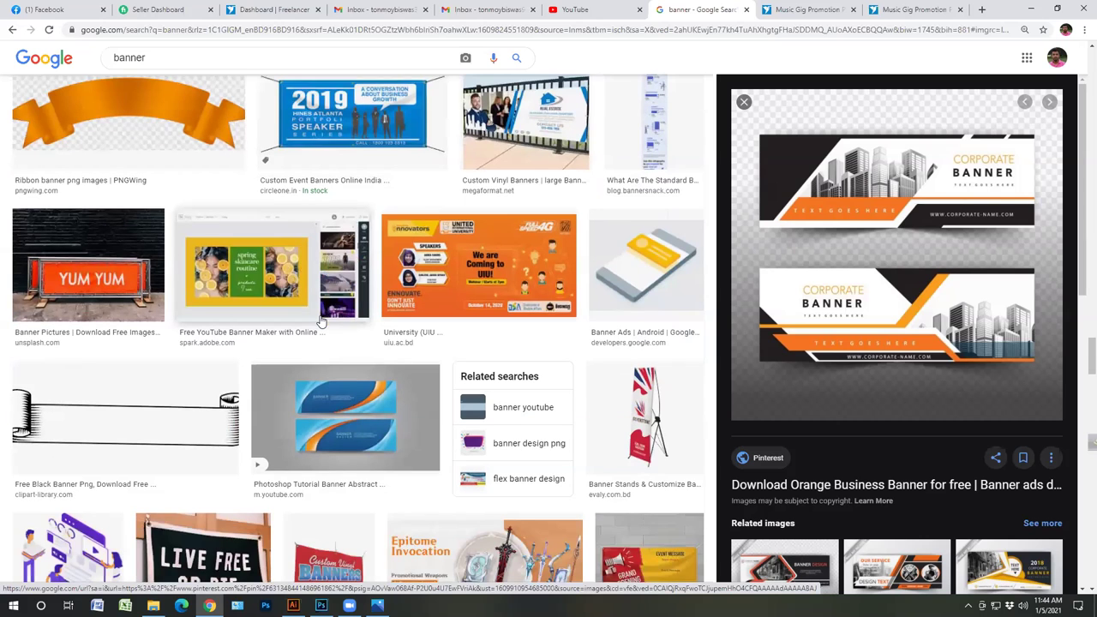
pyautogui.scroll(-4, 321, 321)
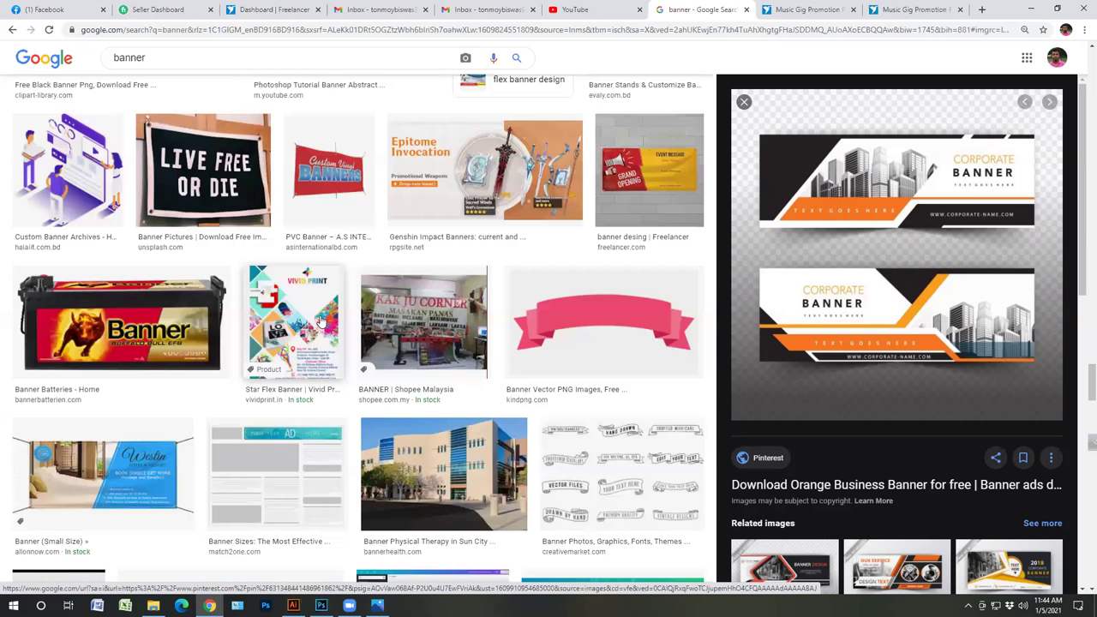
pyautogui.scroll(-2, 320, 320)
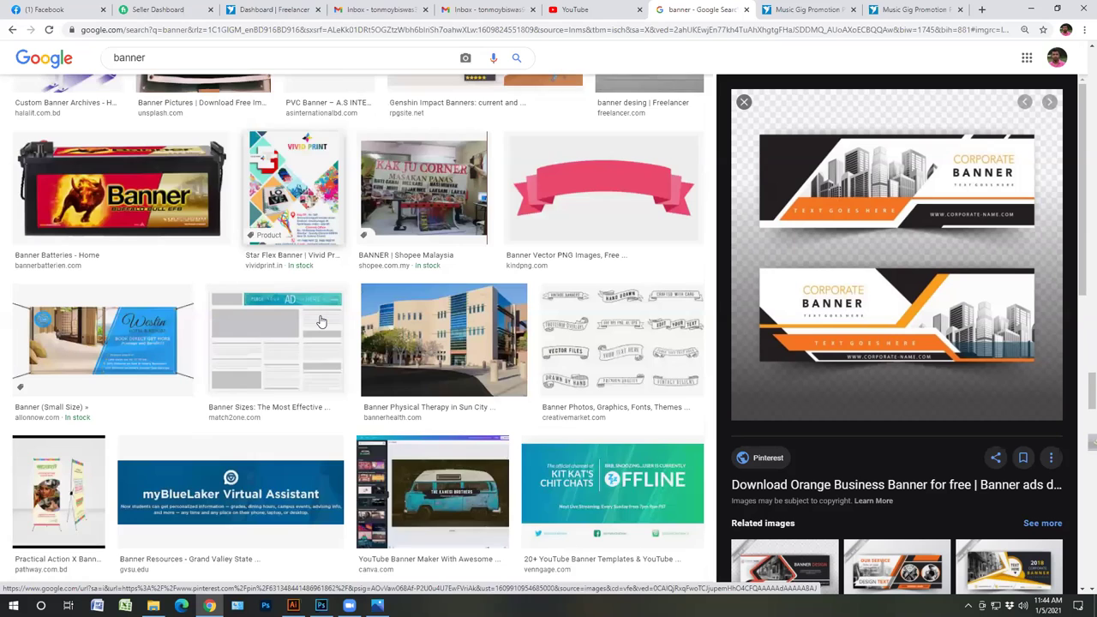
pyautogui.scroll(-2, 321, 320)
pyautogui.scroll(-3, 320, 320)
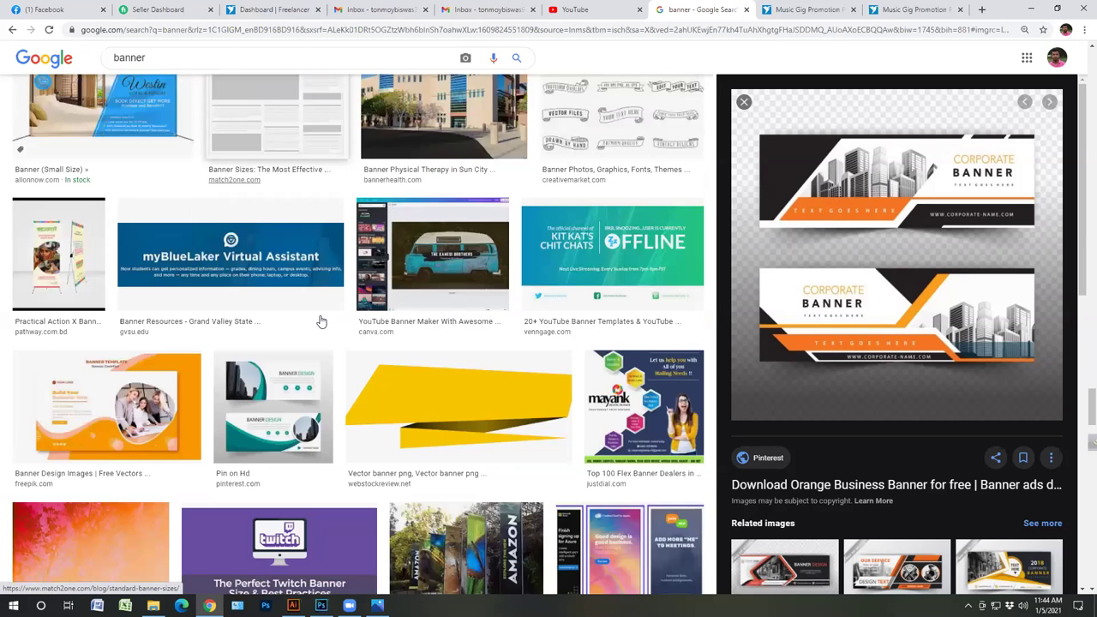
pyautogui.scroll(-2, 320, 321)
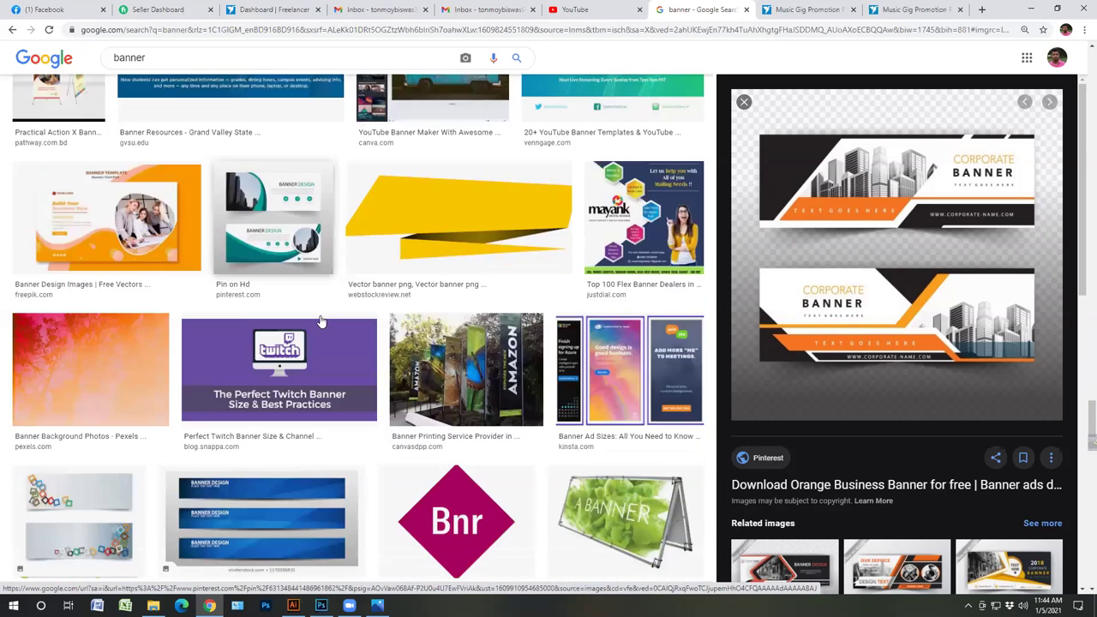
pyautogui.scroll(-2, 321, 322)
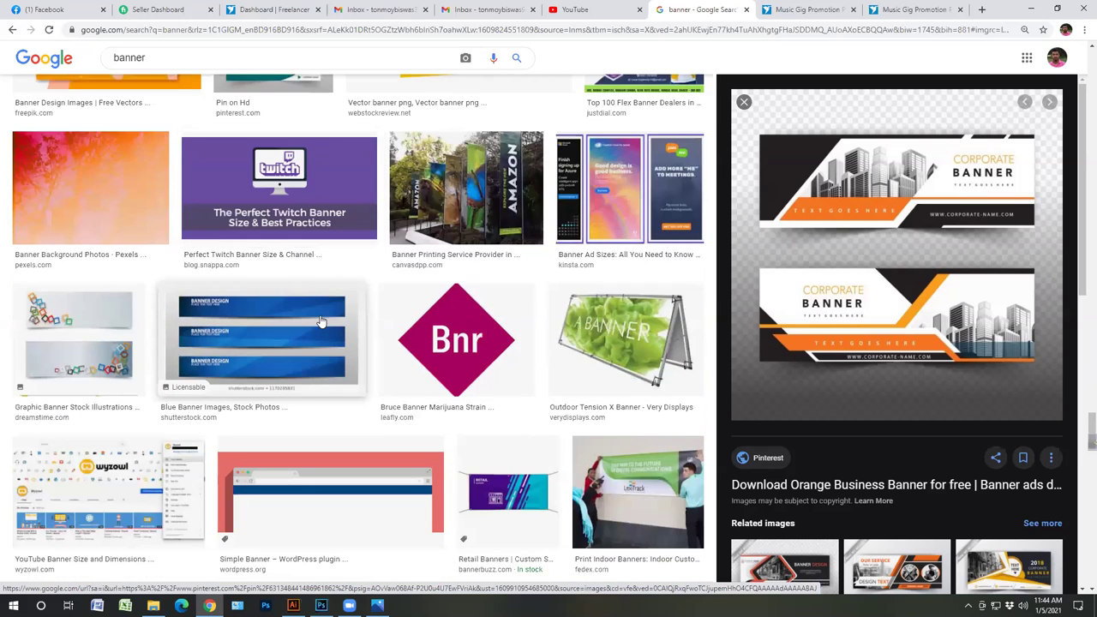
pyautogui.scroll(-1, 320, 321)
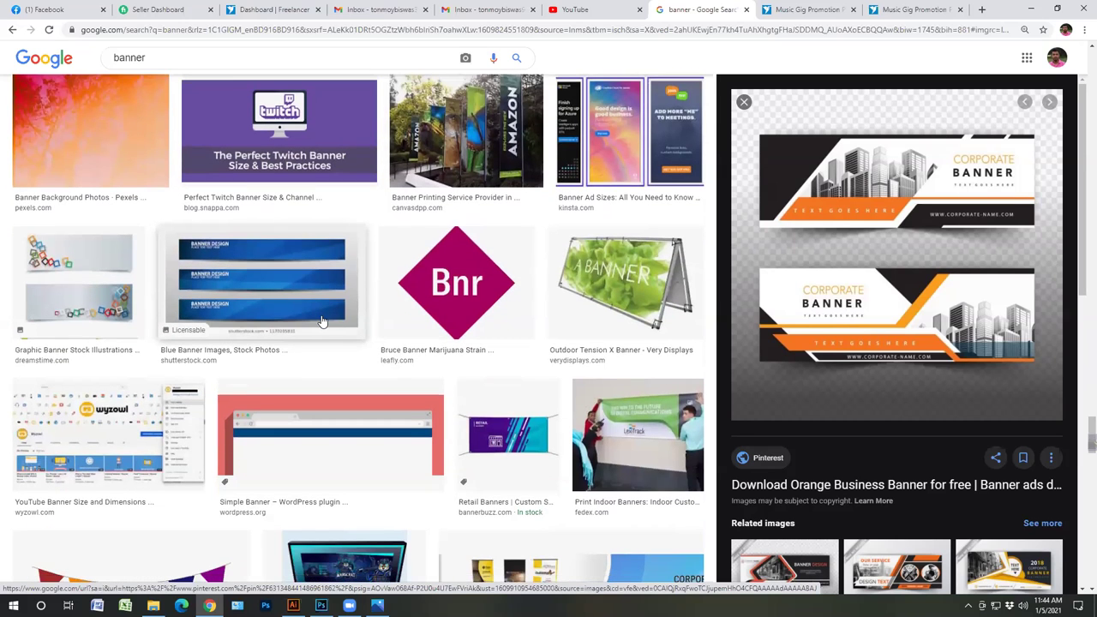
pyautogui.scroll(-3, 323, 321)
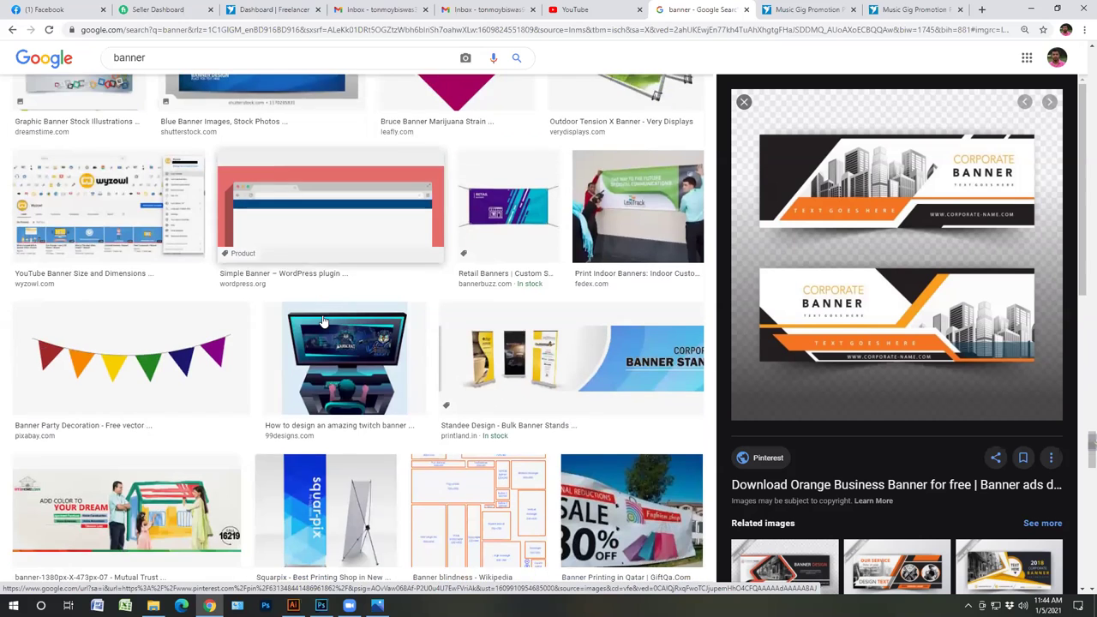
pyautogui.scroll(-4, 323, 321)
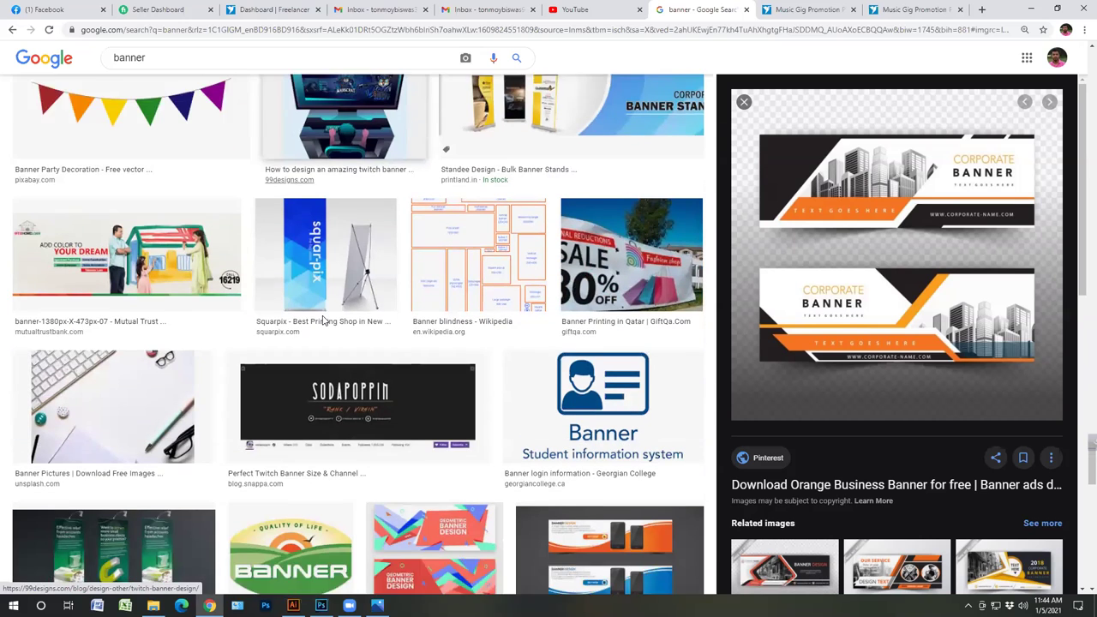
pyautogui.scroll(-2, 323, 322)
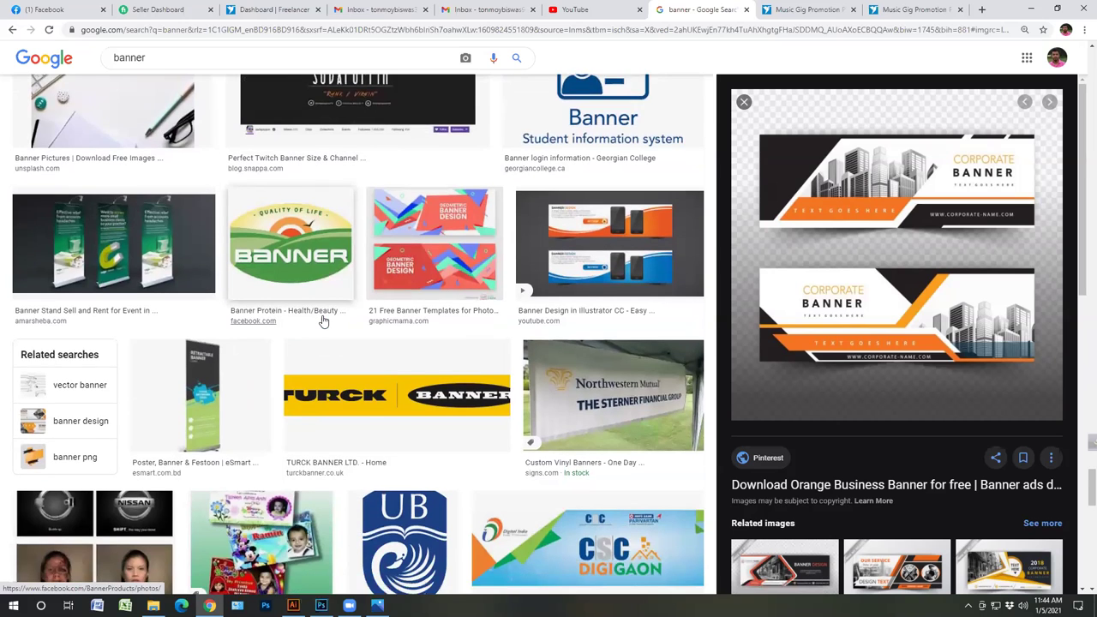
pyautogui.scroll(-2, 323, 321)
pyautogui.scroll(-1, 323, 321)
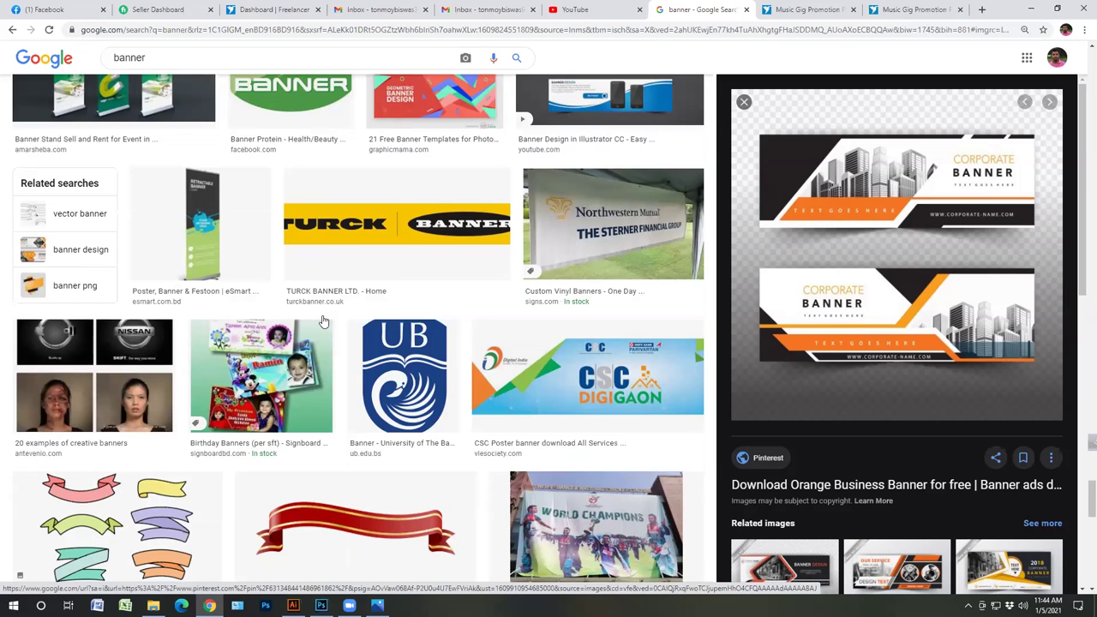
# - Examine banner designs further down the Google image results, comparing their layouts, ribbon shapes and color combinations
pyautogui.scroll(-1, 323, 321)
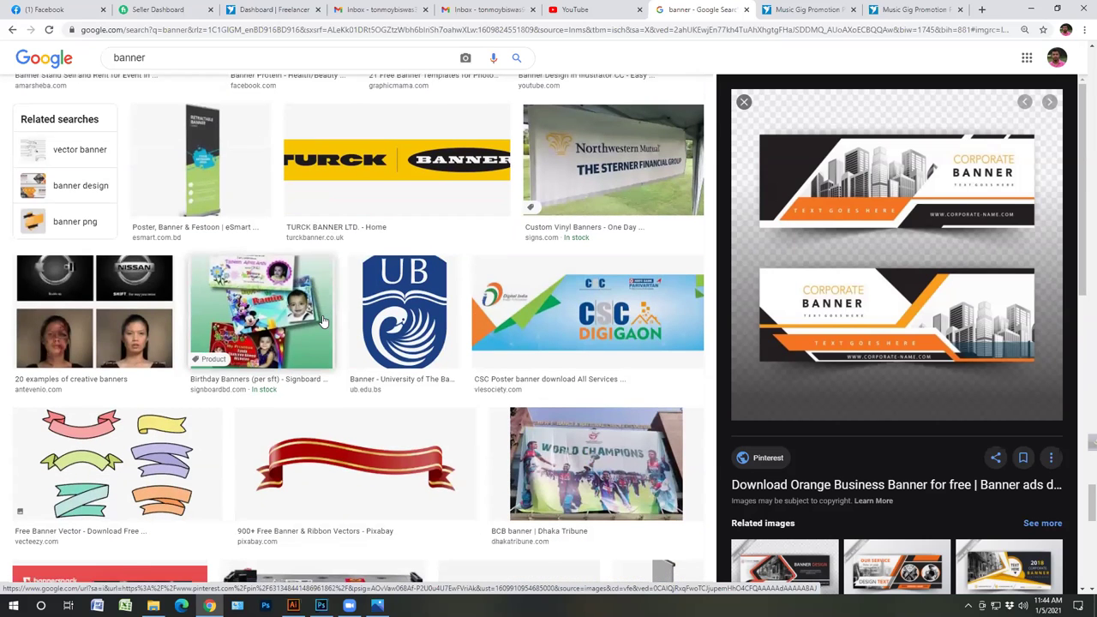
pyautogui.scroll(-5, 323, 321)
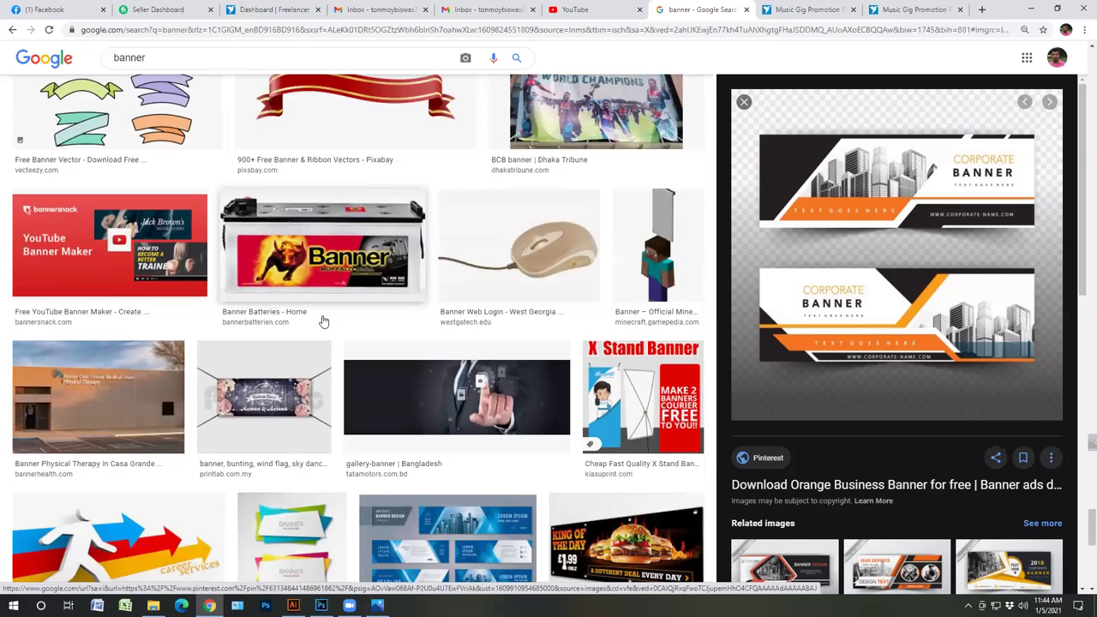
pyautogui.scroll(-3, 323, 321)
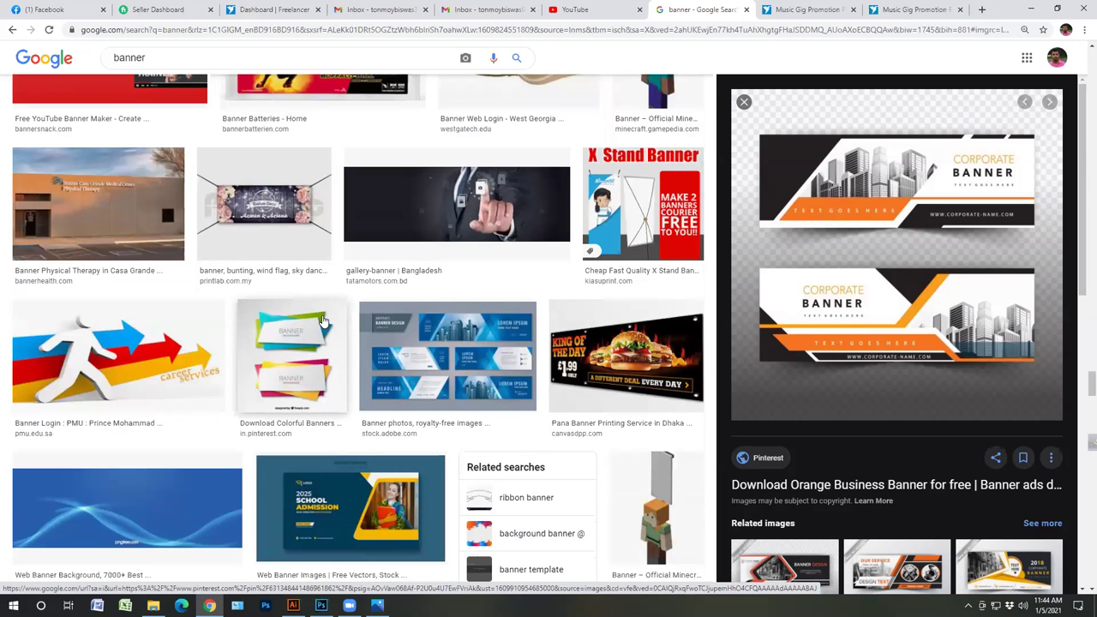
pyautogui.scroll(-4, 323, 321)
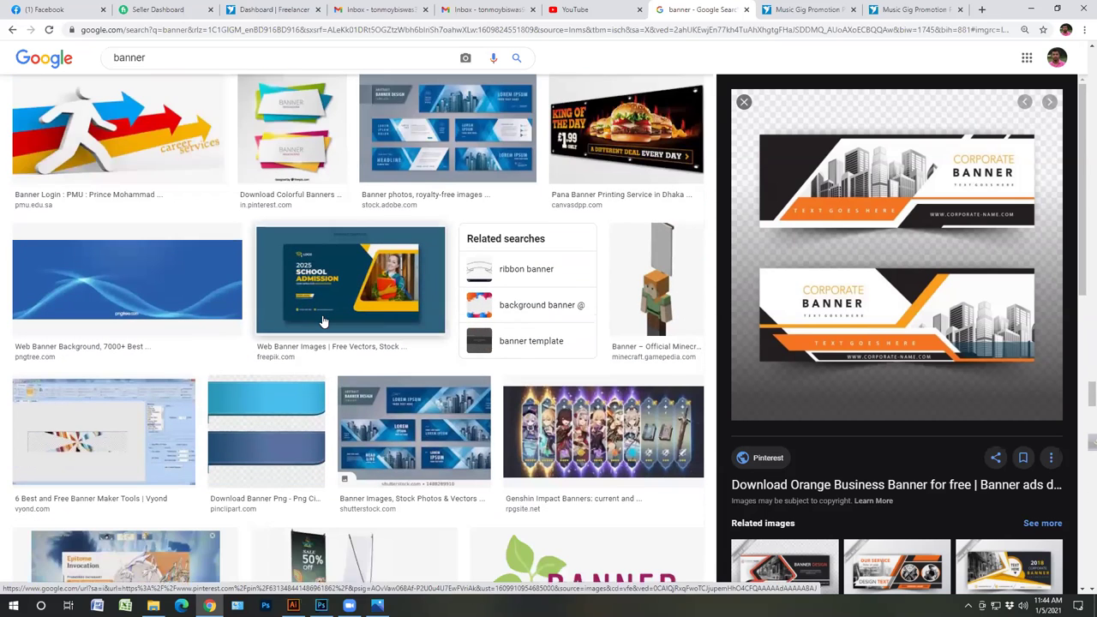
pyautogui.scroll(-3, 323, 320)
pyautogui.scroll(-2, 323, 320)
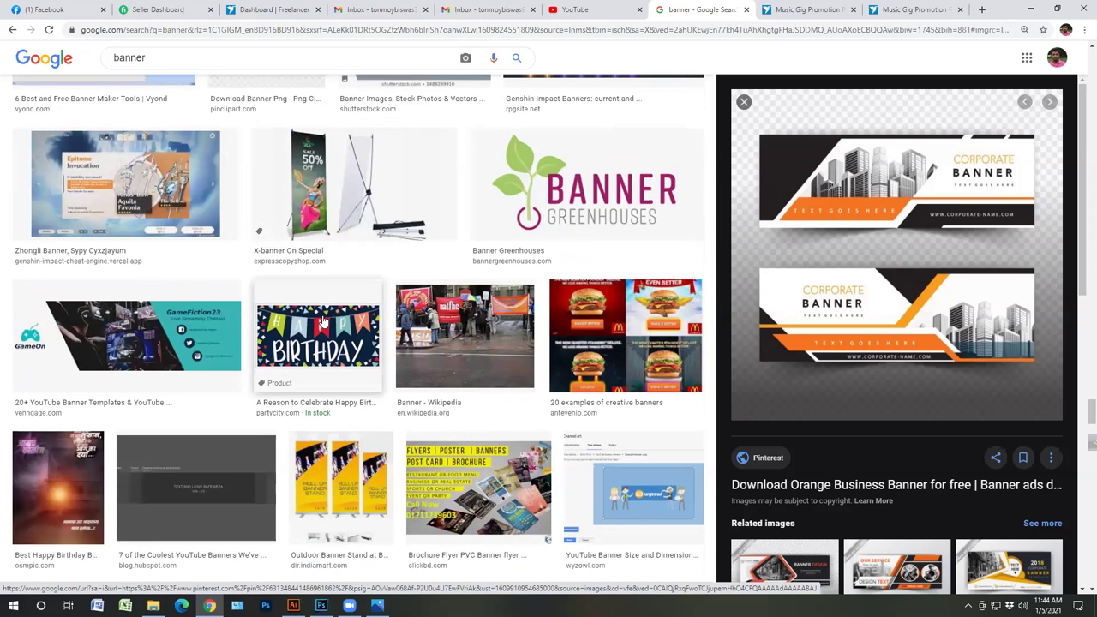
pyautogui.scroll(-1, 324, 319)
pyautogui.scroll(-2, 362, 267)
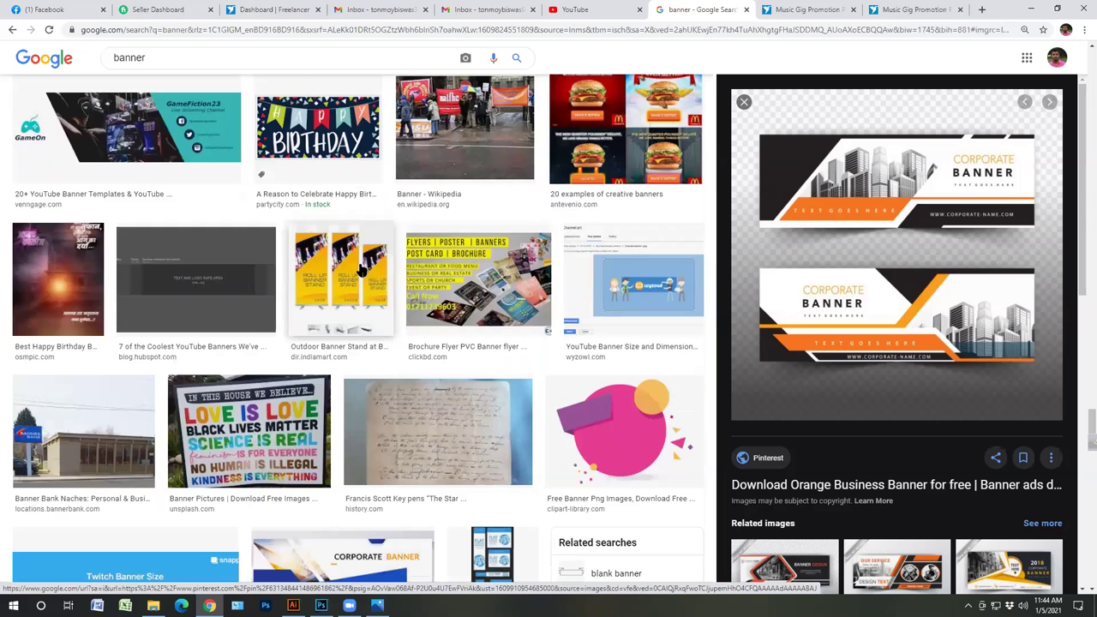
pyautogui.scroll(-1, 363, 282)
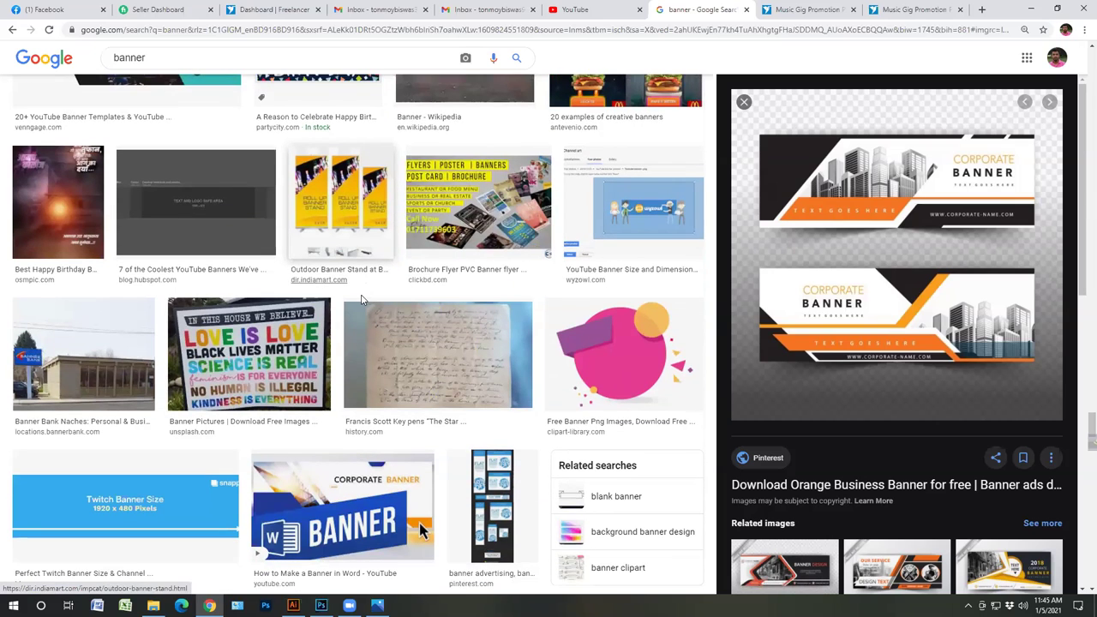
pyautogui.scroll(-4, 362, 299)
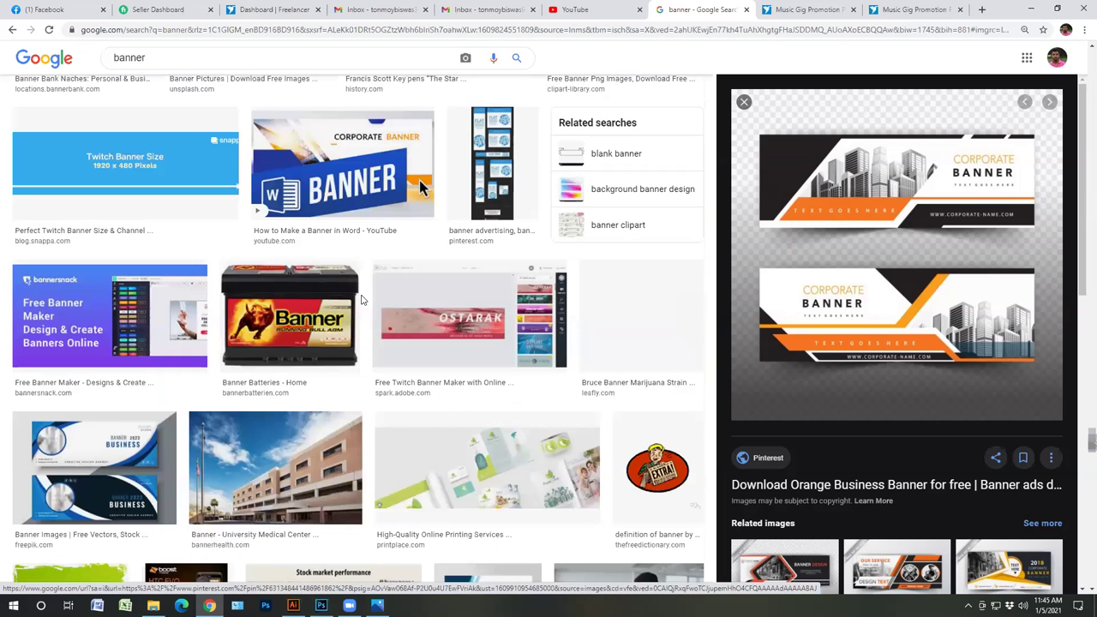
pyautogui.scroll(-1, 361, 300)
pyautogui.scroll(-2, 361, 300)
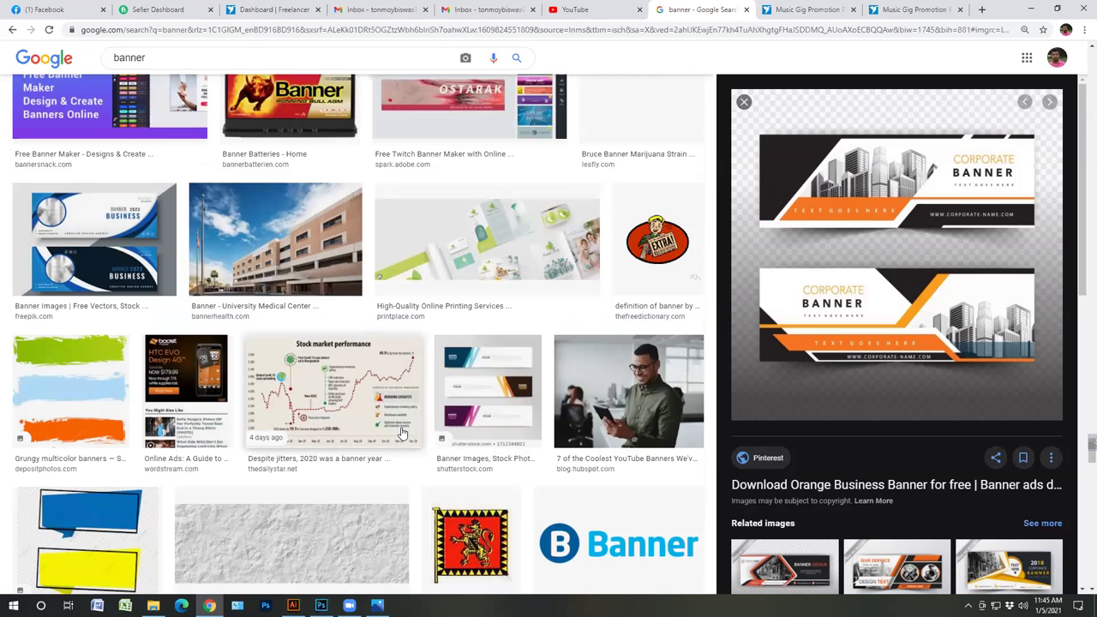
pyautogui.scroll(-4, 402, 441)
pyautogui.scroll(-1, 403, 444)
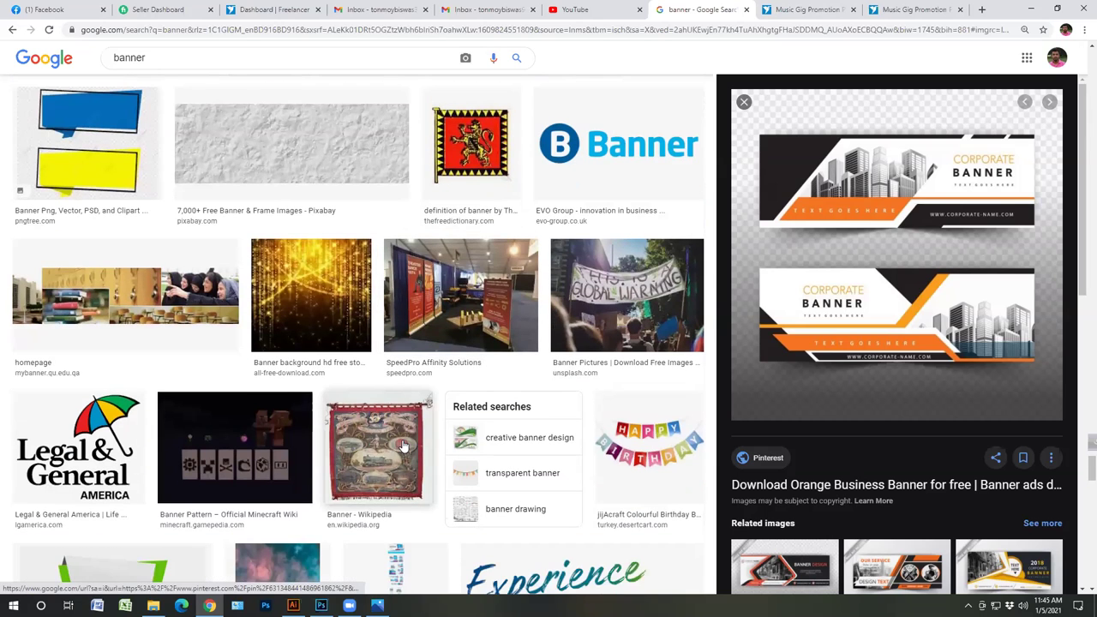
pyautogui.scroll(-4, 403, 446)
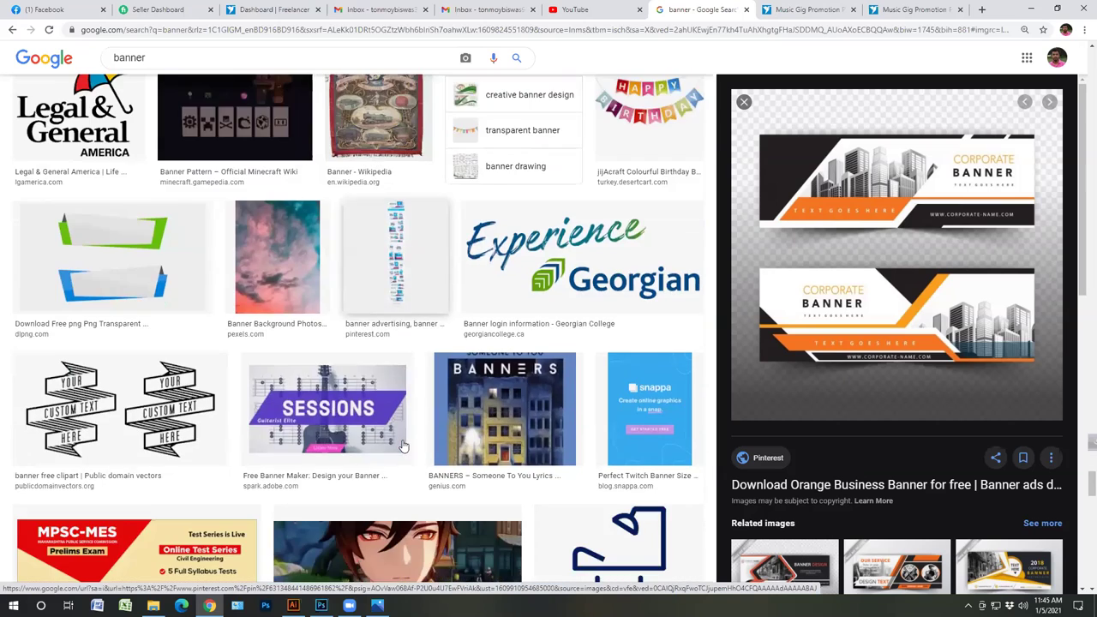
# - Review the banner designs again on the way back toward the first image results, comparing business, sale and web banner layouts
pyautogui.scroll(8, 402, 450)
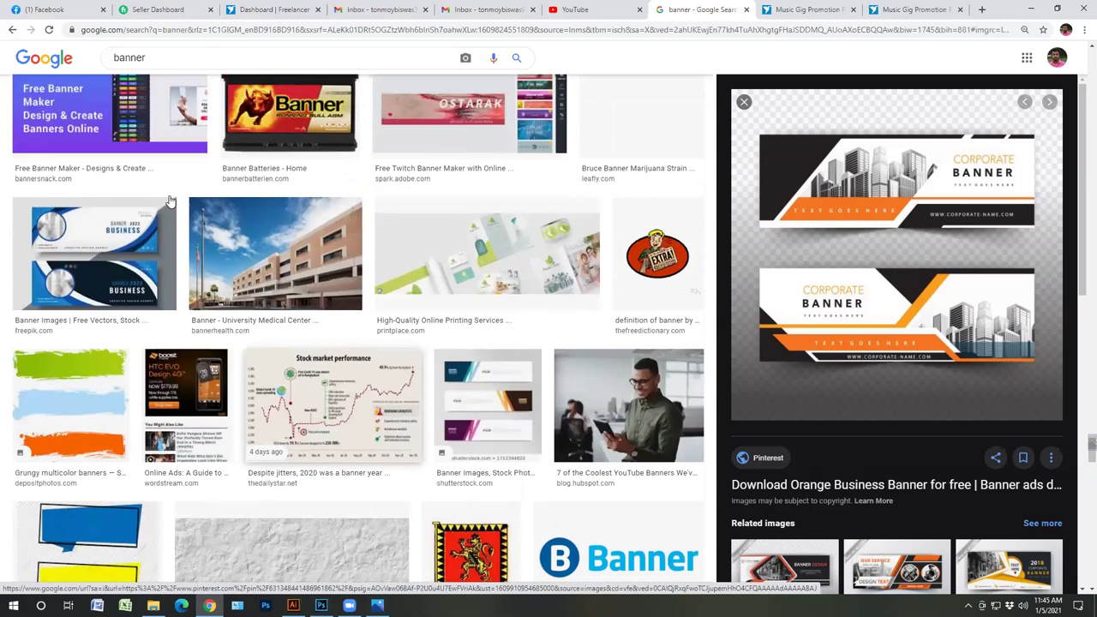
pyautogui.scroll(5, 168, 113)
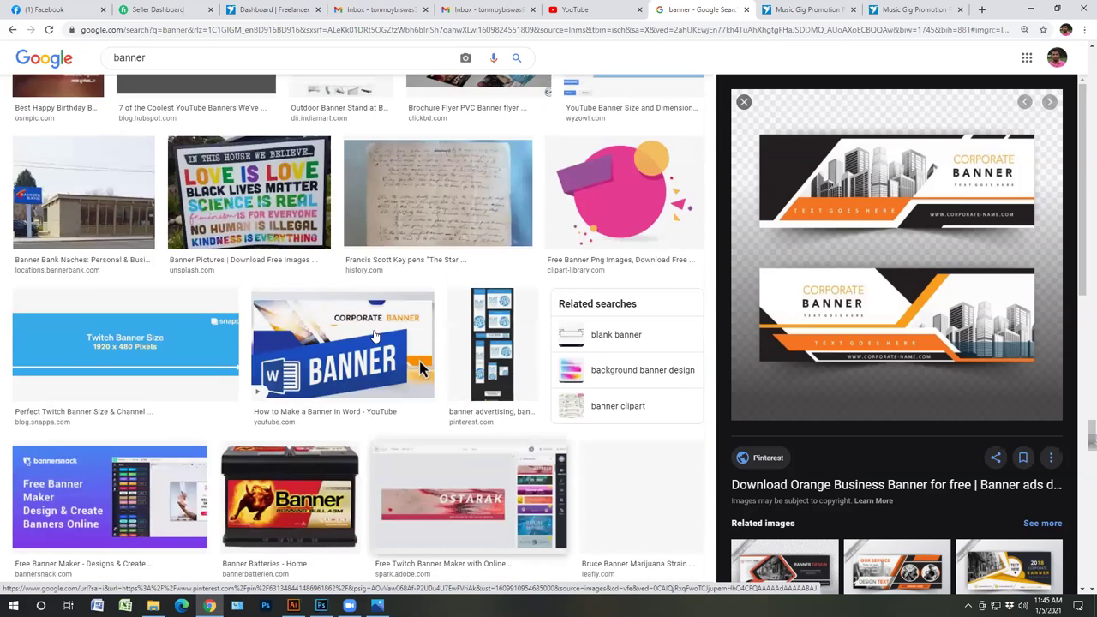
pyautogui.scroll(4, 401, 314)
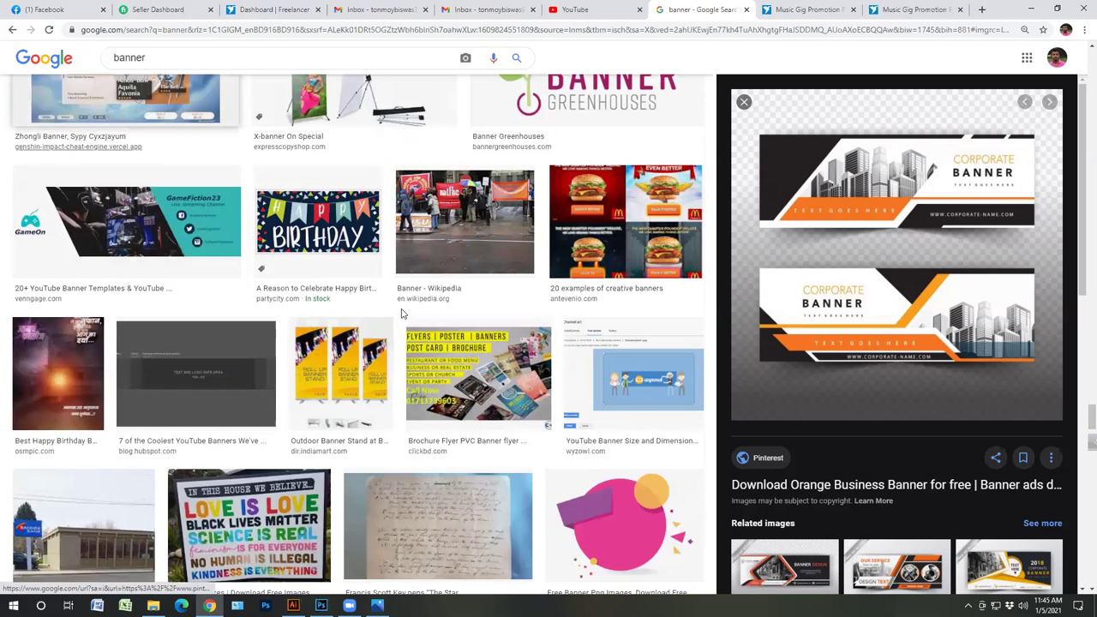
pyautogui.scroll(2, 401, 314)
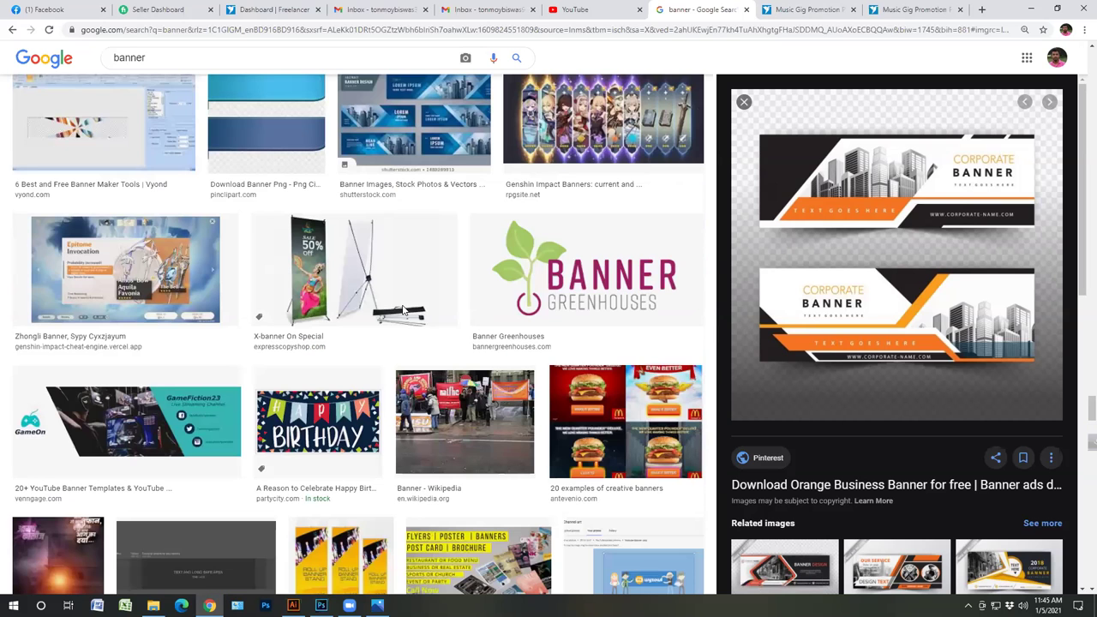
pyautogui.scroll(2, 401, 314)
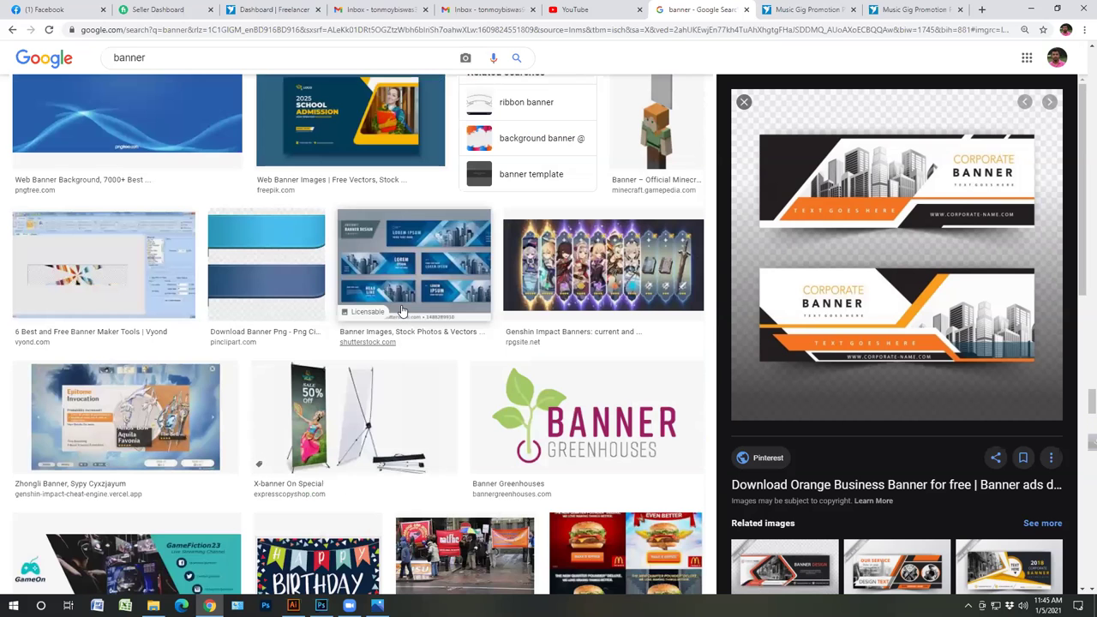
pyautogui.scroll(3, 401, 310)
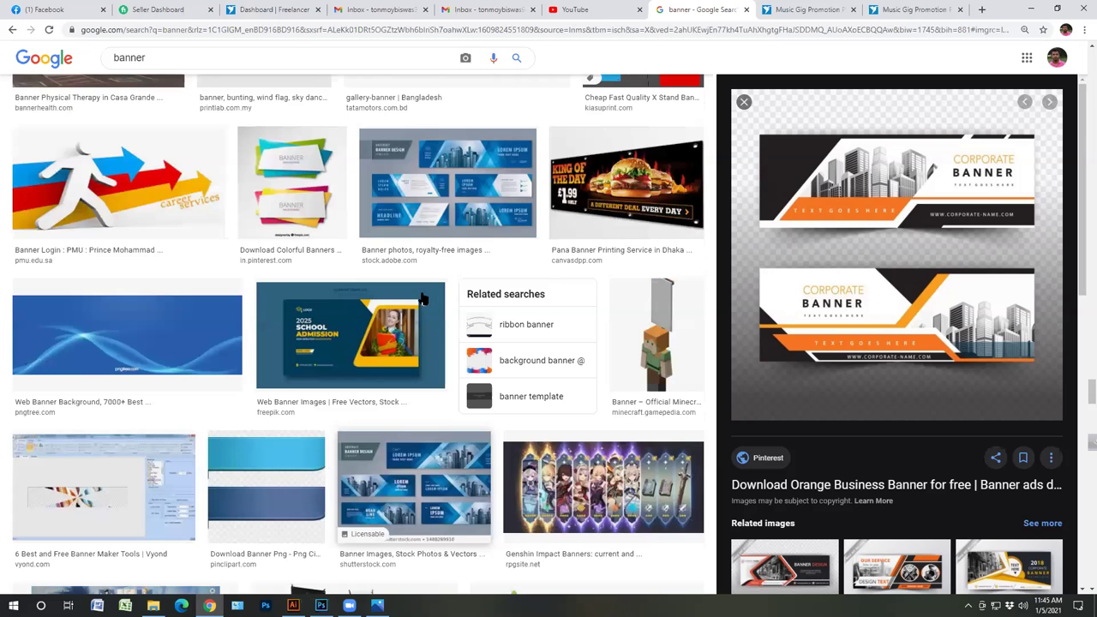
pyautogui.scroll(3, 422, 295)
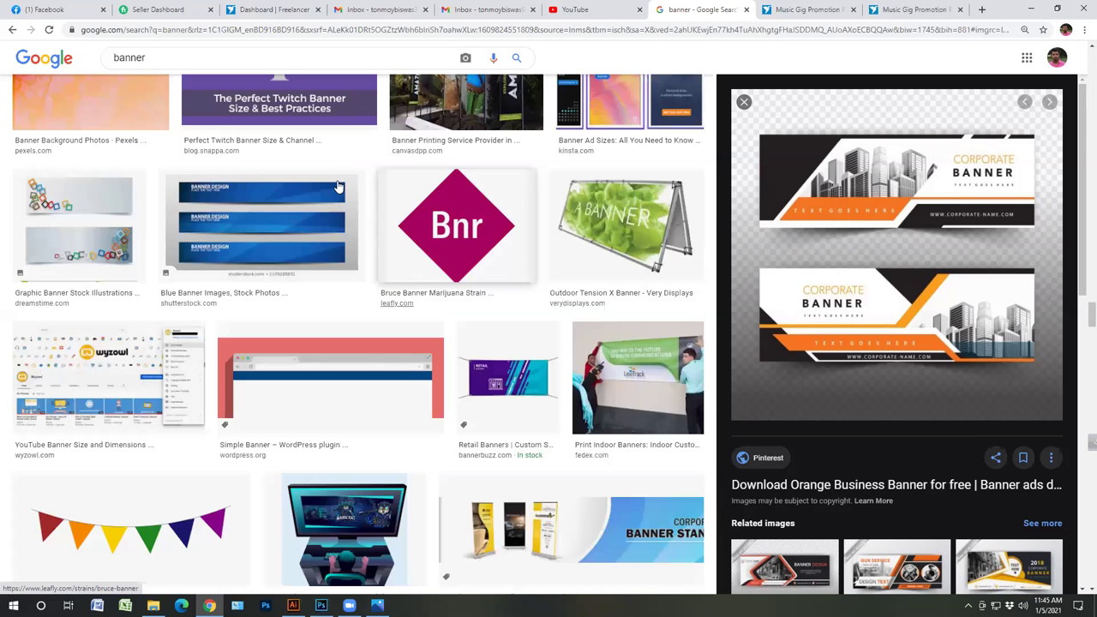
pyautogui.scroll(5, 402, 224)
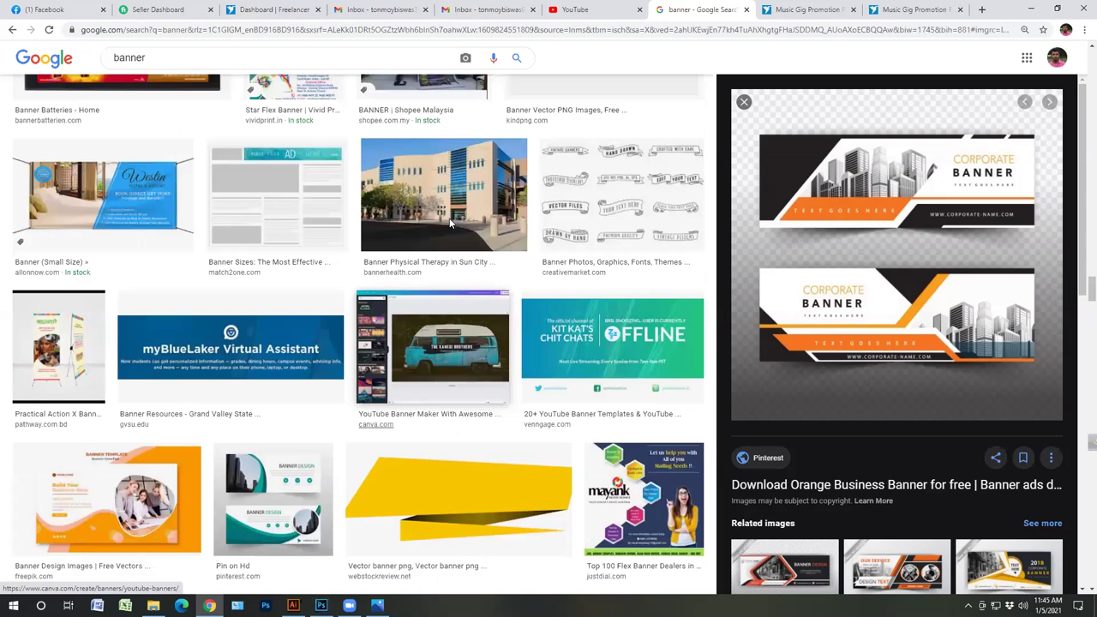
pyautogui.scroll(5, 447, 228)
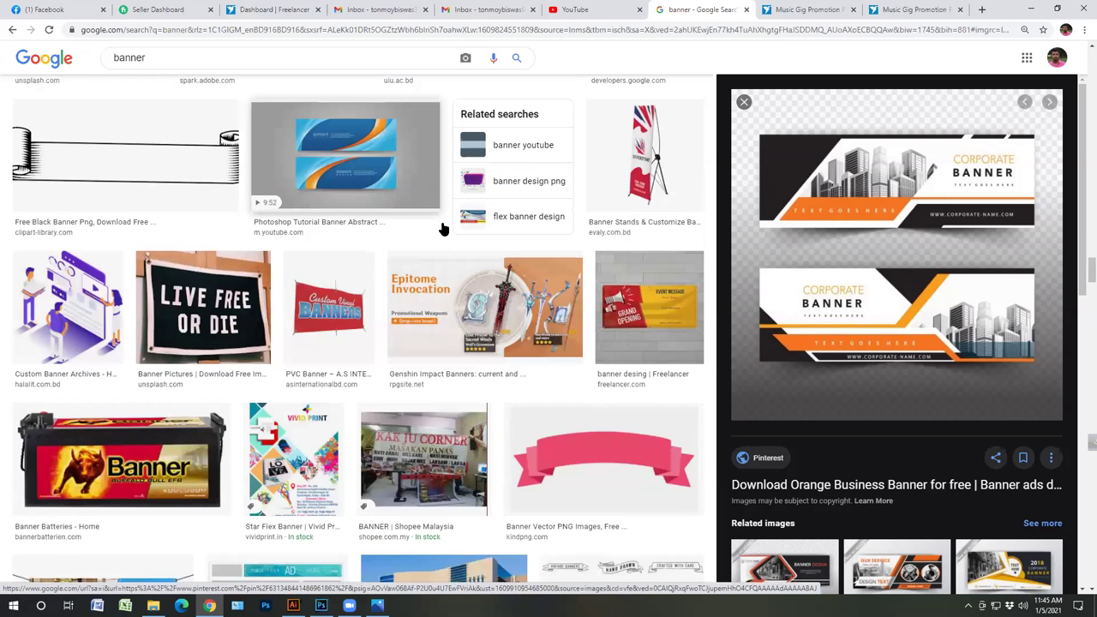
pyautogui.scroll(3, 444, 229)
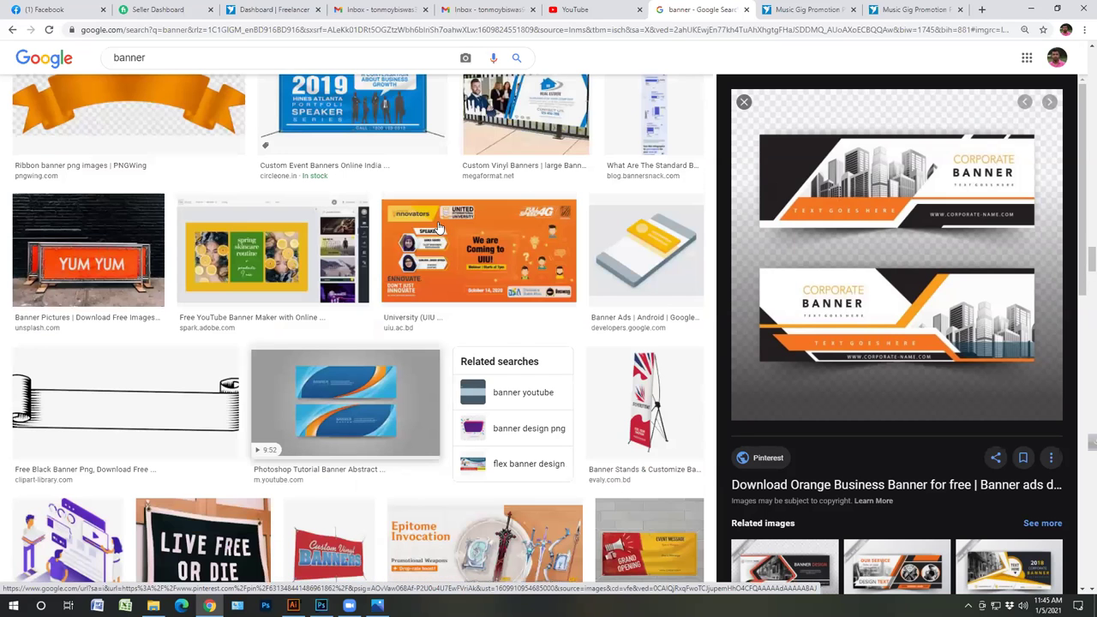
pyautogui.scroll(5, 442, 228)
pyautogui.scroll(2, 437, 227)
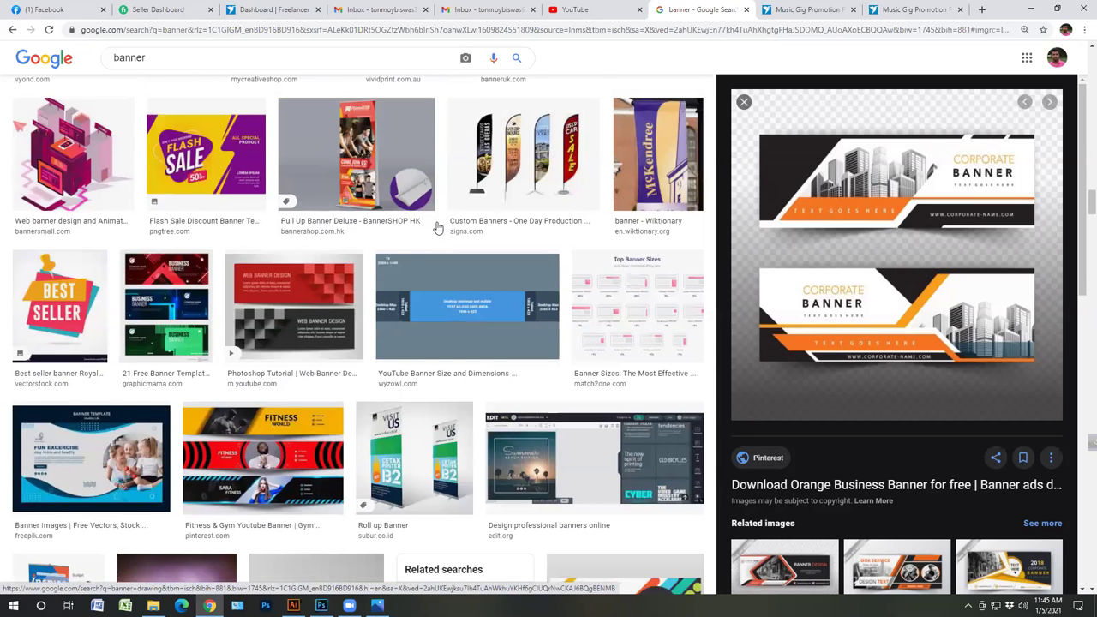
pyautogui.scroll(2, 437, 228)
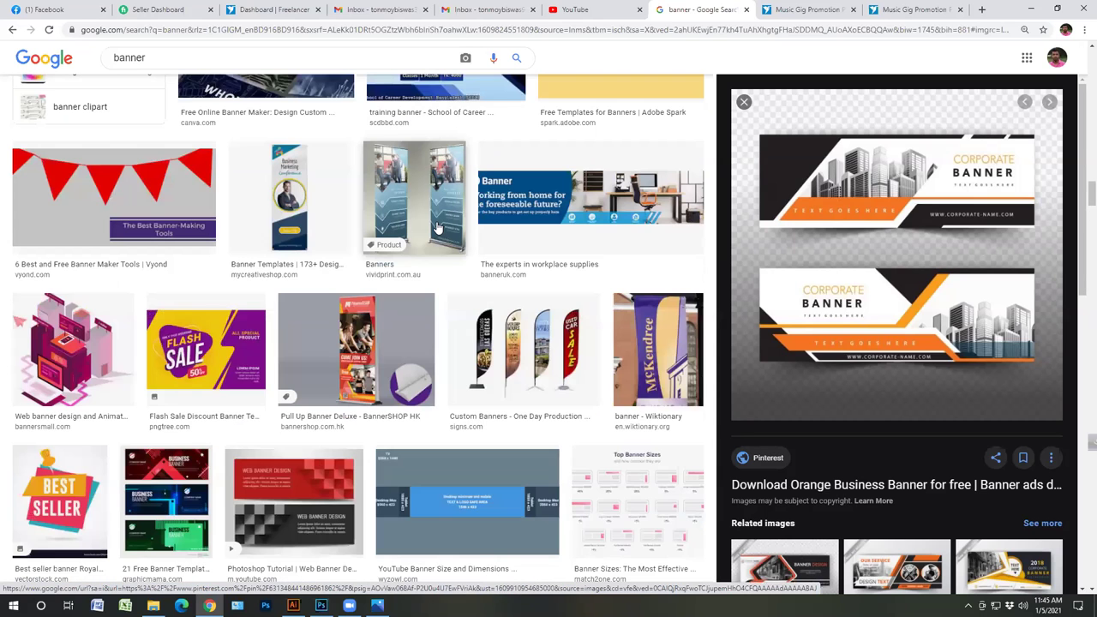
pyautogui.scroll(2, 437, 228)
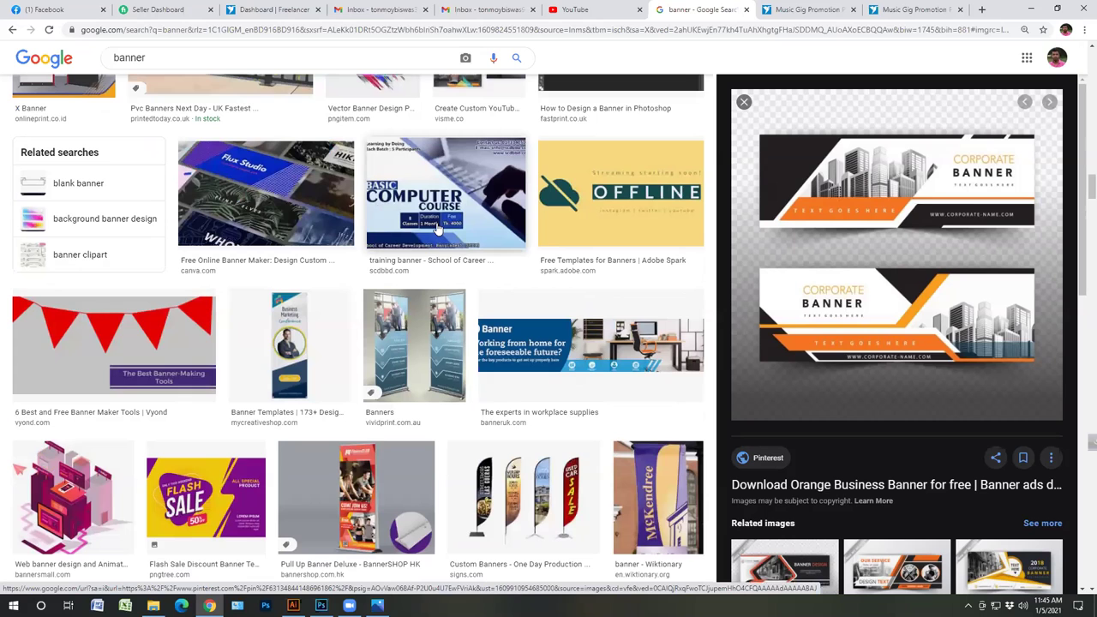
pyautogui.scroll(2, 437, 227)
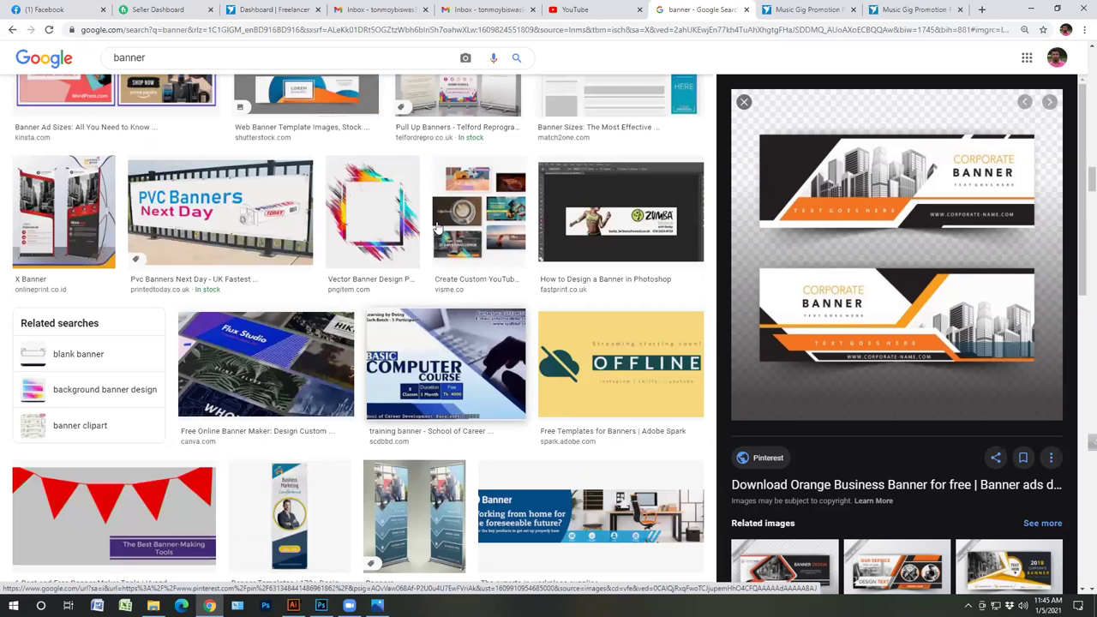
pyautogui.scroll(4, 437, 228)
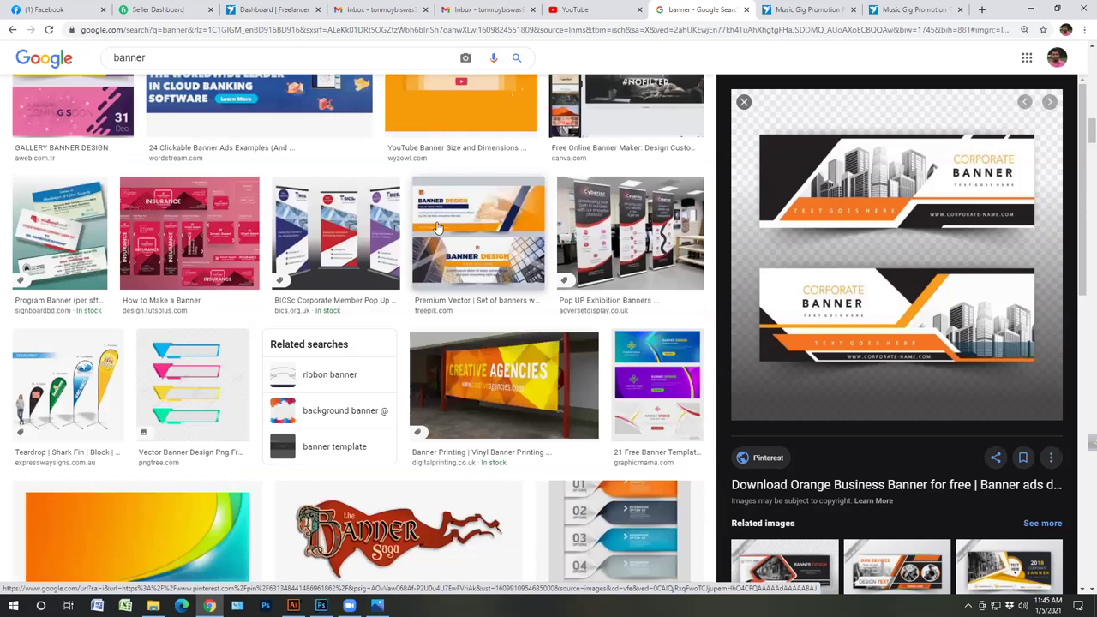
pyautogui.scroll(2, 437, 228)
pyautogui.scroll(3, 437, 228)
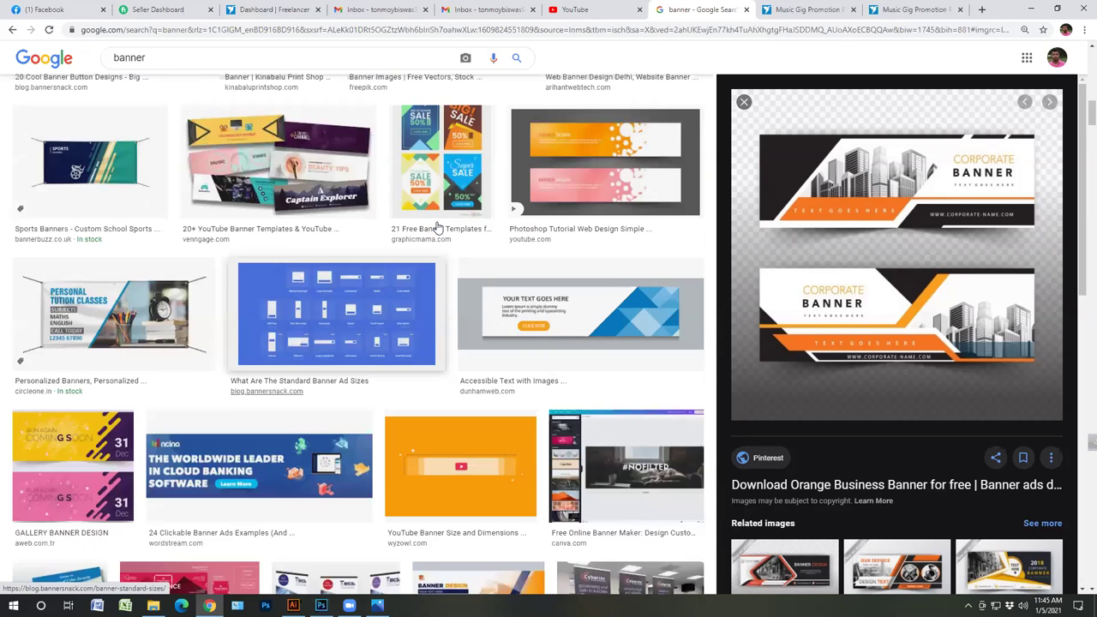
pyautogui.scroll(2, 422, 441)
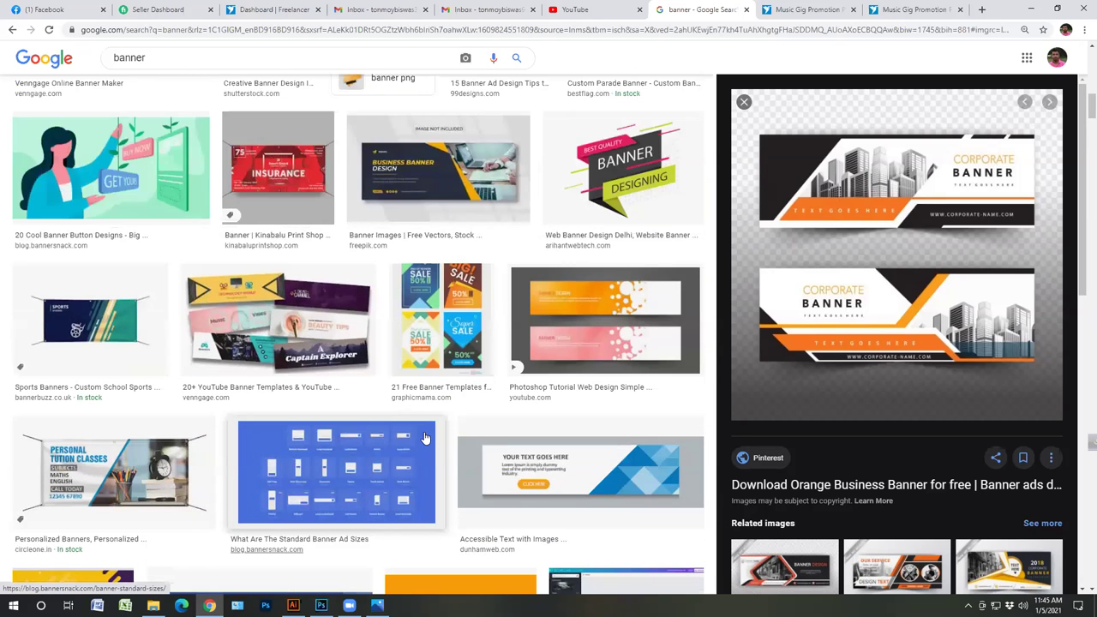
# - Preview the "Colorful and abstract banner design templates" image and return to the beginning of the image results
pyautogui.scroll(1, 422, 441)
pyautogui.press('Right')
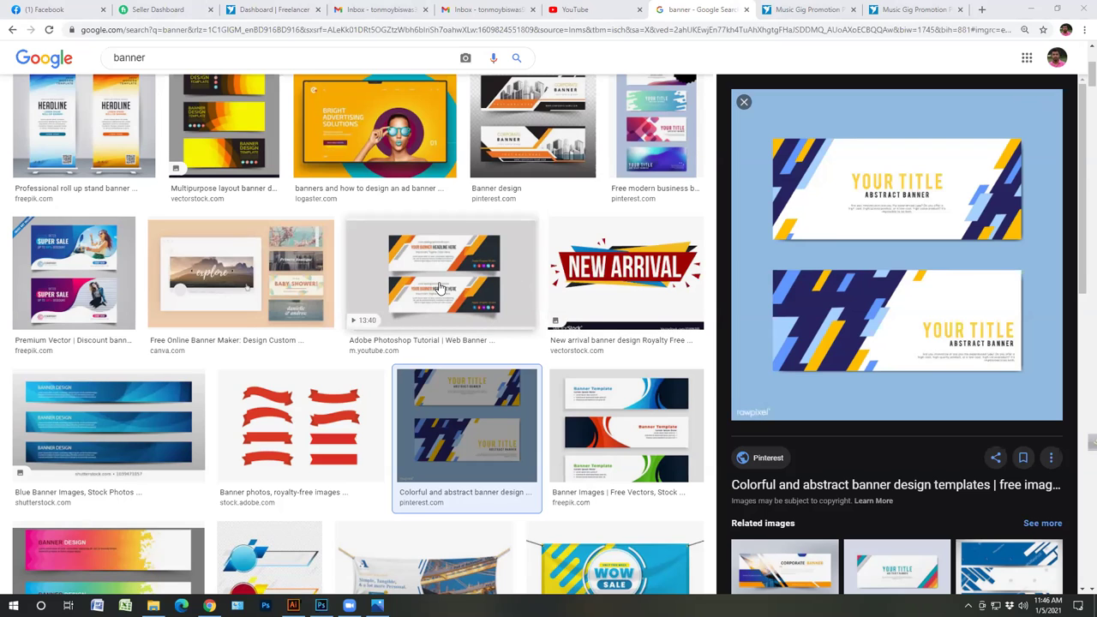
pyautogui.scroll(3, 445, 288)
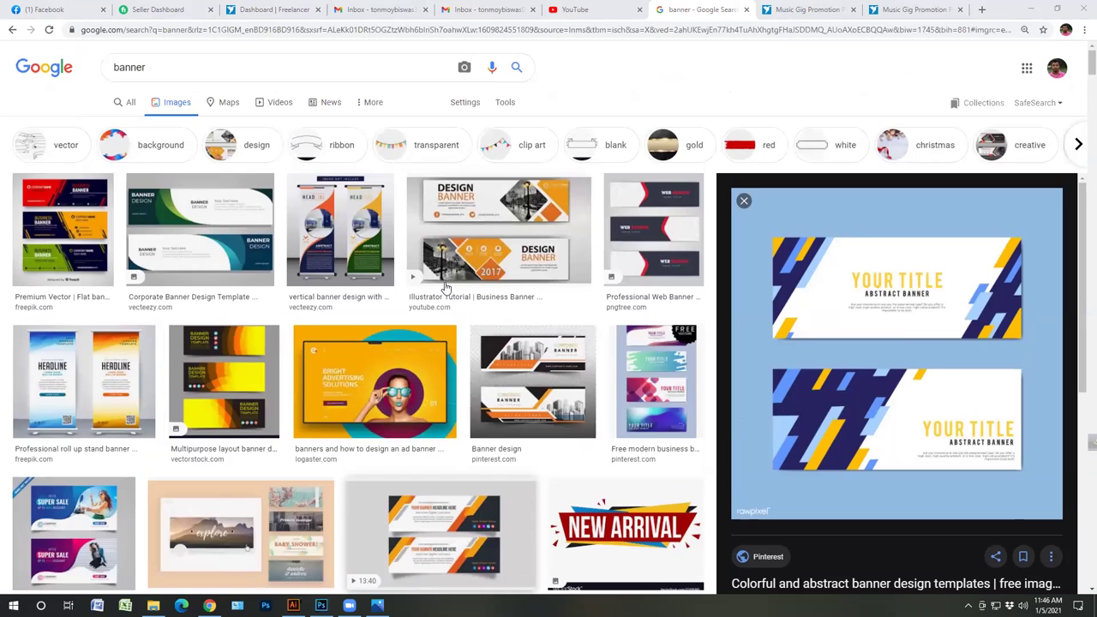
# - Preview the Vecteezy "Corporate Banner Design Template" and compare it with the other designs among the first image results
pyautogui.click(242, 263)
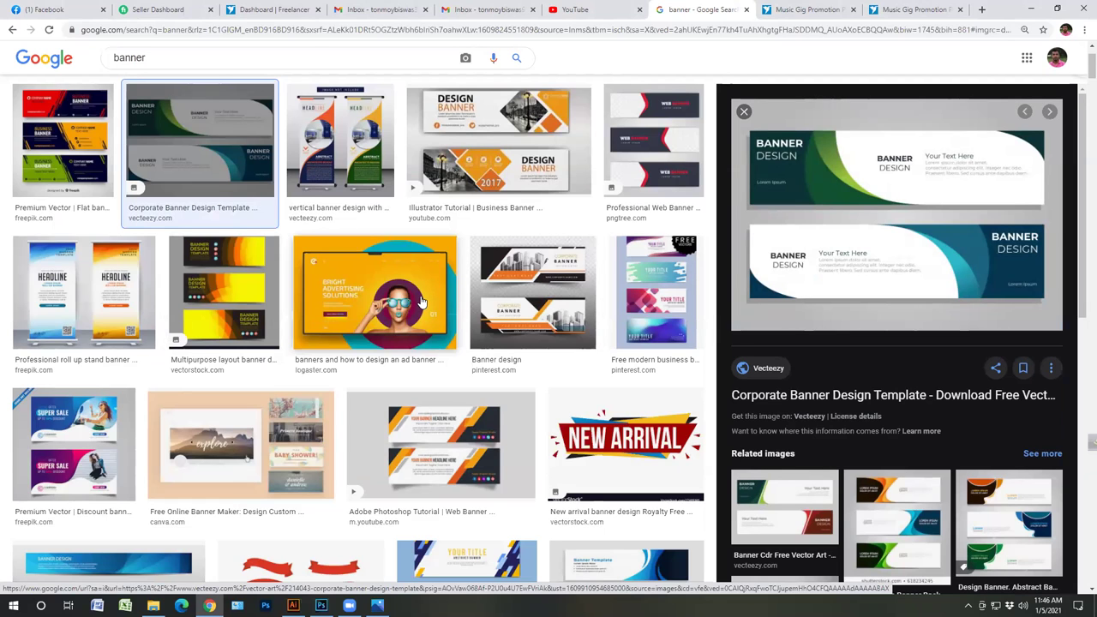
pyautogui.scroll(2, 420, 301)
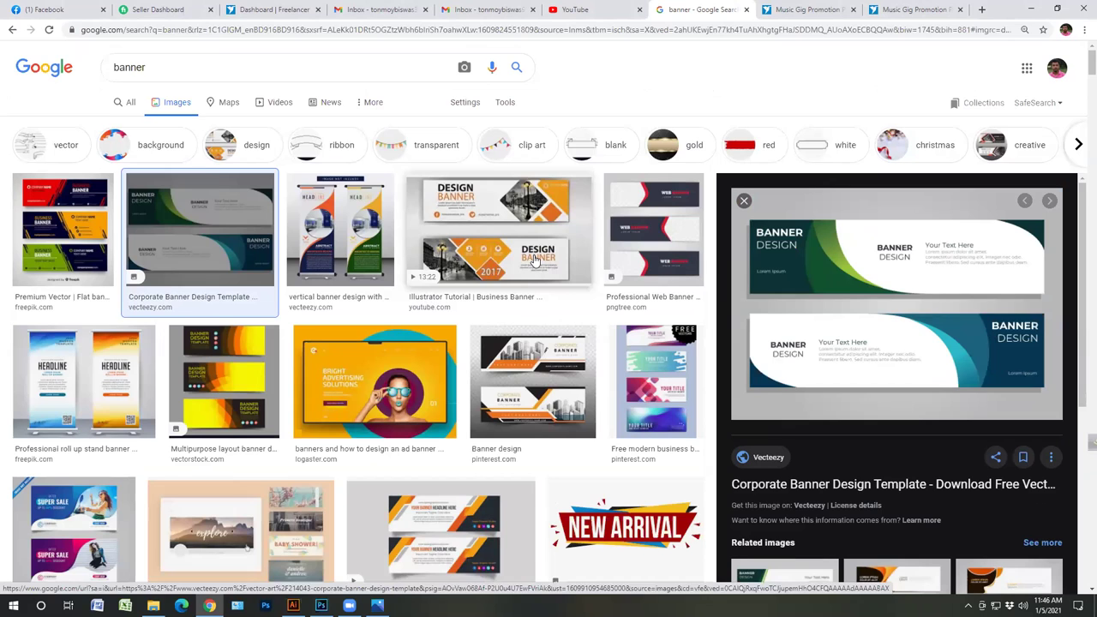
pyautogui.scroll(-1, 532, 280)
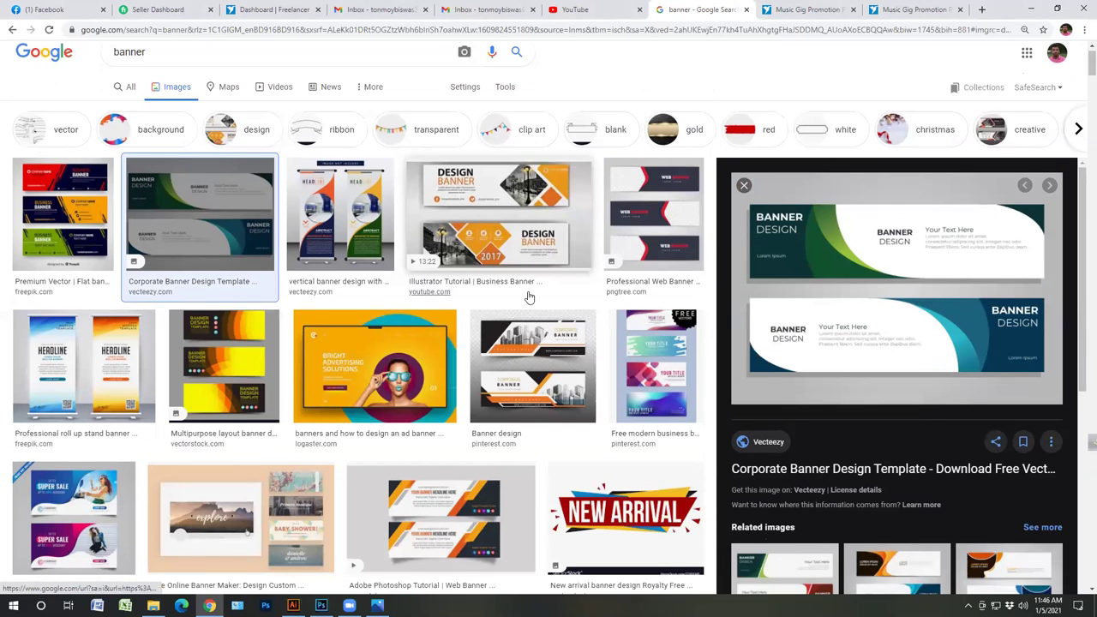
pyautogui.scroll(-1, 529, 297)
pyautogui.scroll(-1, 529, 296)
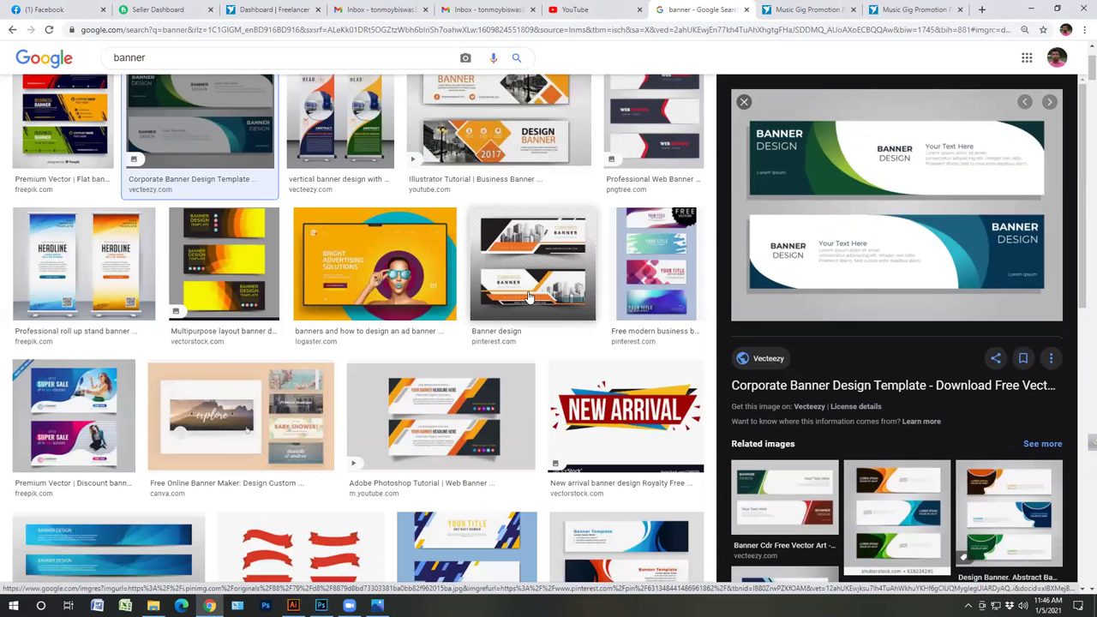
pyautogui.scroll(-2, 529, 296)
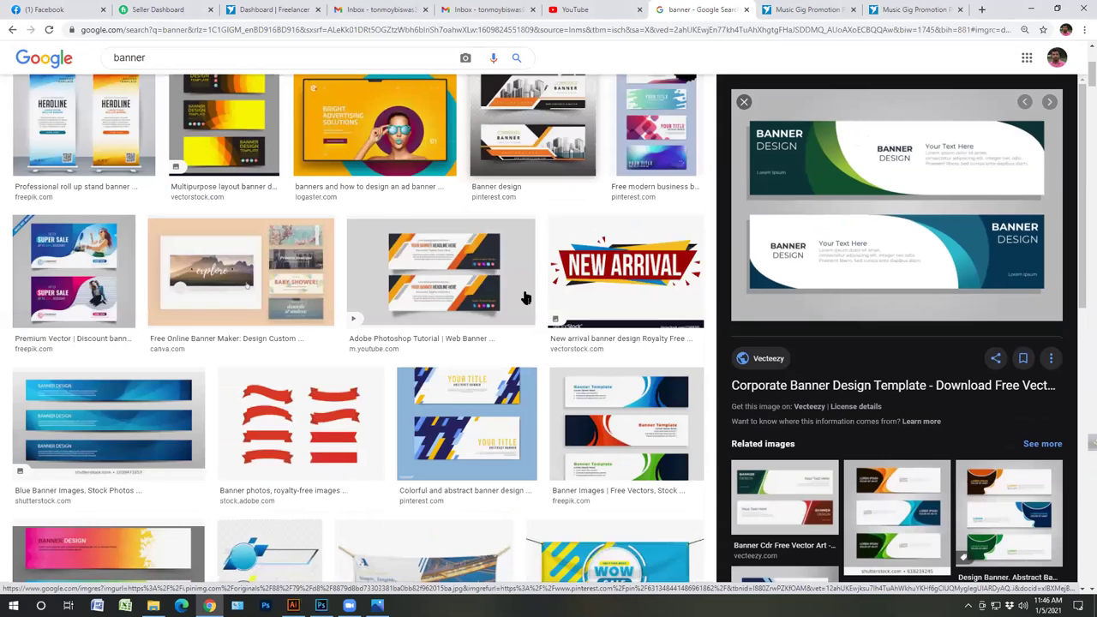
# - Preview the Freepik "Banner Images" result and compare it with the Vecteezy "Corporate Banner Design Template"
pyautogui.scroll(-2, 525, 296)
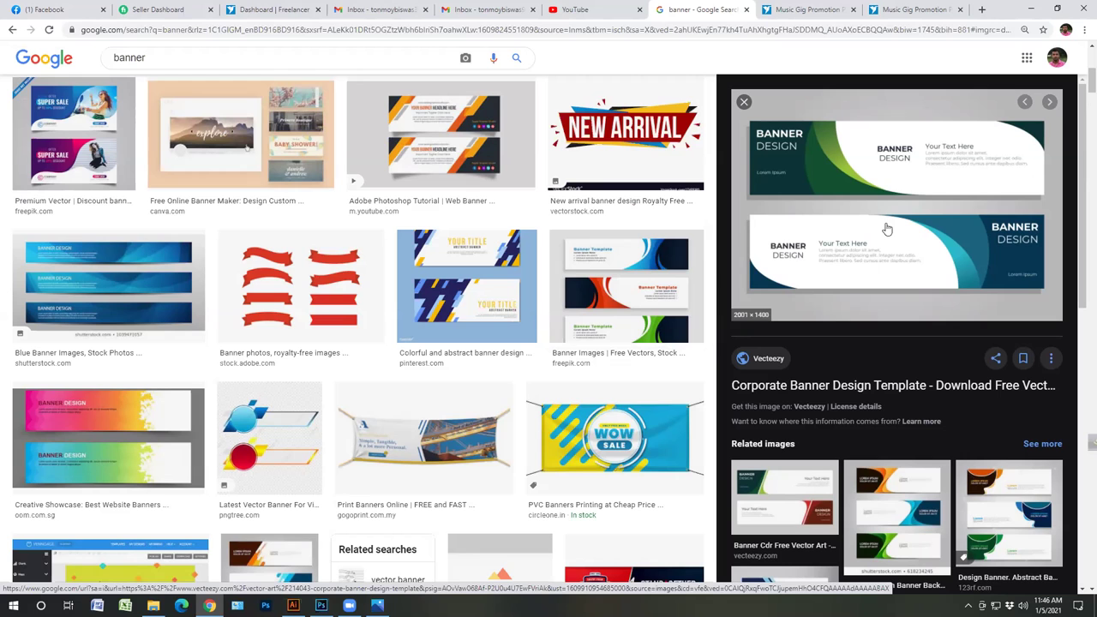
pyautogui.click(673, 275)
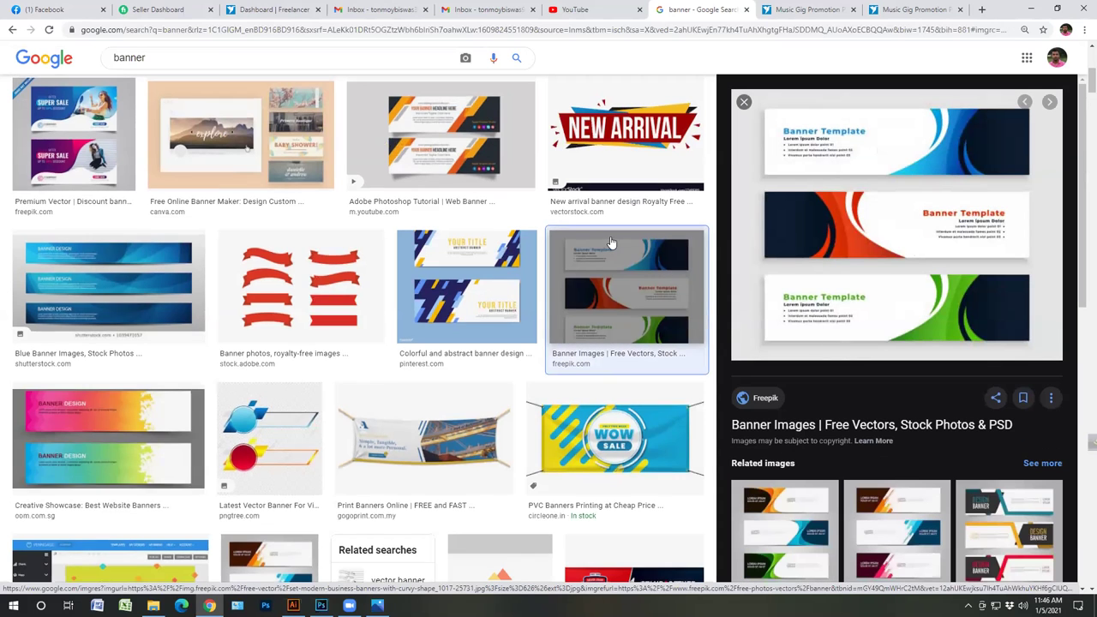
pyautogui.scroll(2, 602, 240)
pyautogui.scroll(1, 602, 240)
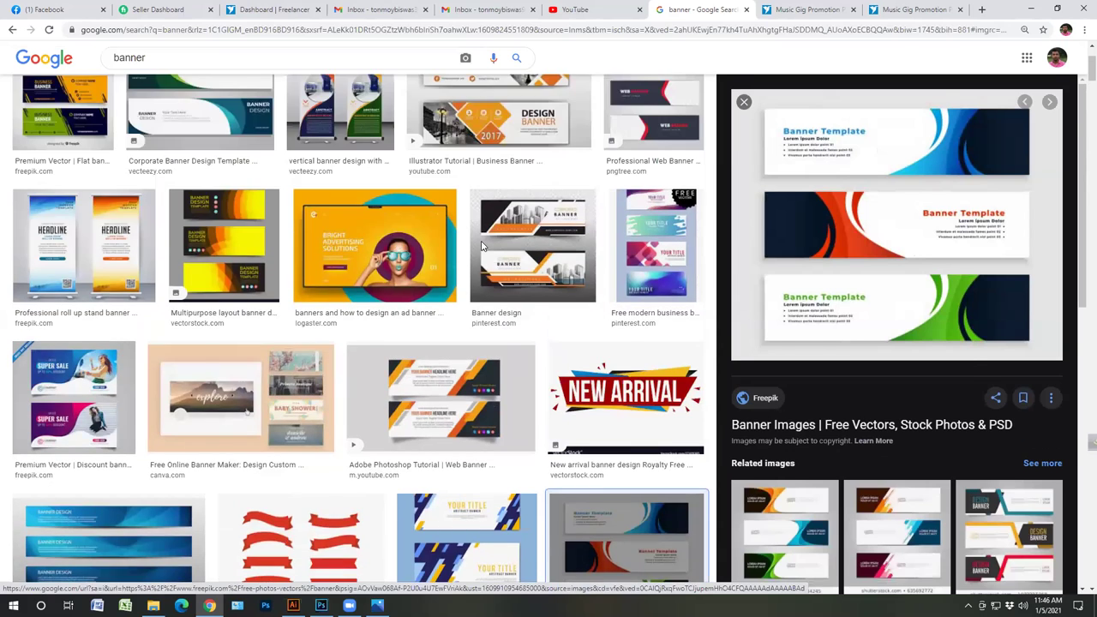
pyautogui.scroll(1, 484, 246)
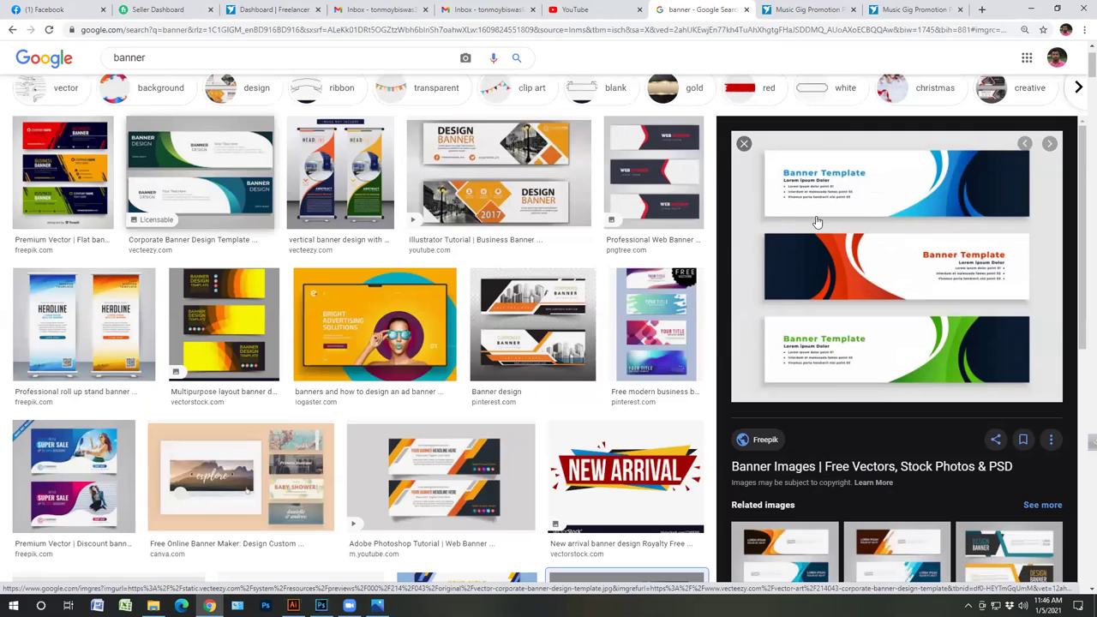
pyautogui.press('Left')
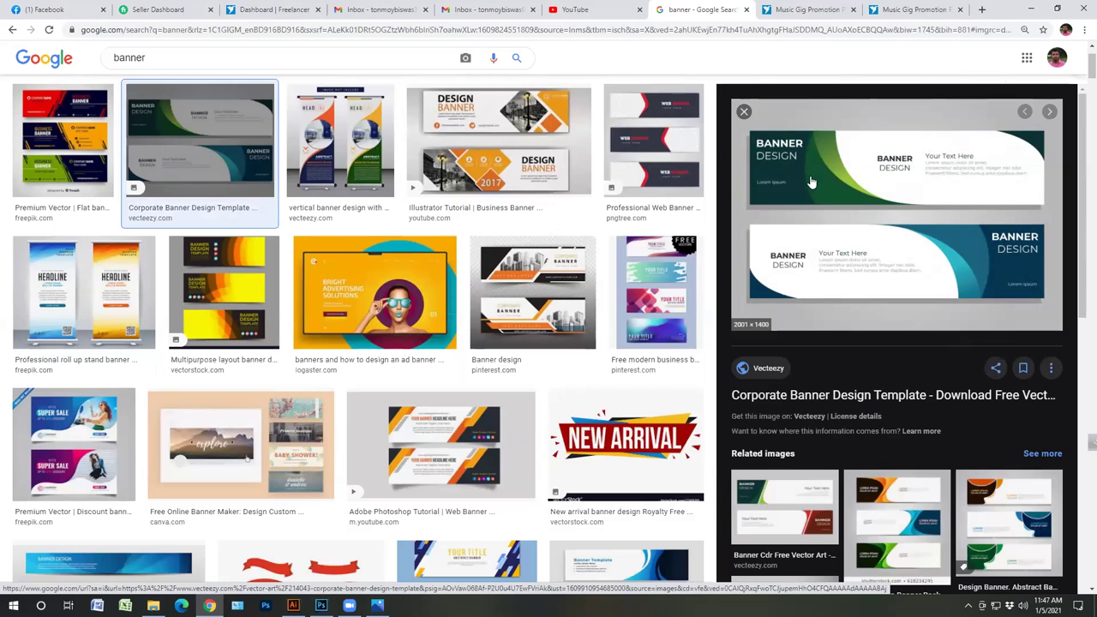
# - Save the previewed Vecteezy corporate banner image to the Downloads folder as the JPEG vector-corporate-banner-design-template
pyautogui.rightClick(809, 176)
pyautogui.press('Down')
pyautogui.press('Down')
pyautogui.press('Down')
pyautogui.press('Down')
pyautogui.press('Down')
pyautogui.press('Down')
pyautogui.press('Escape')
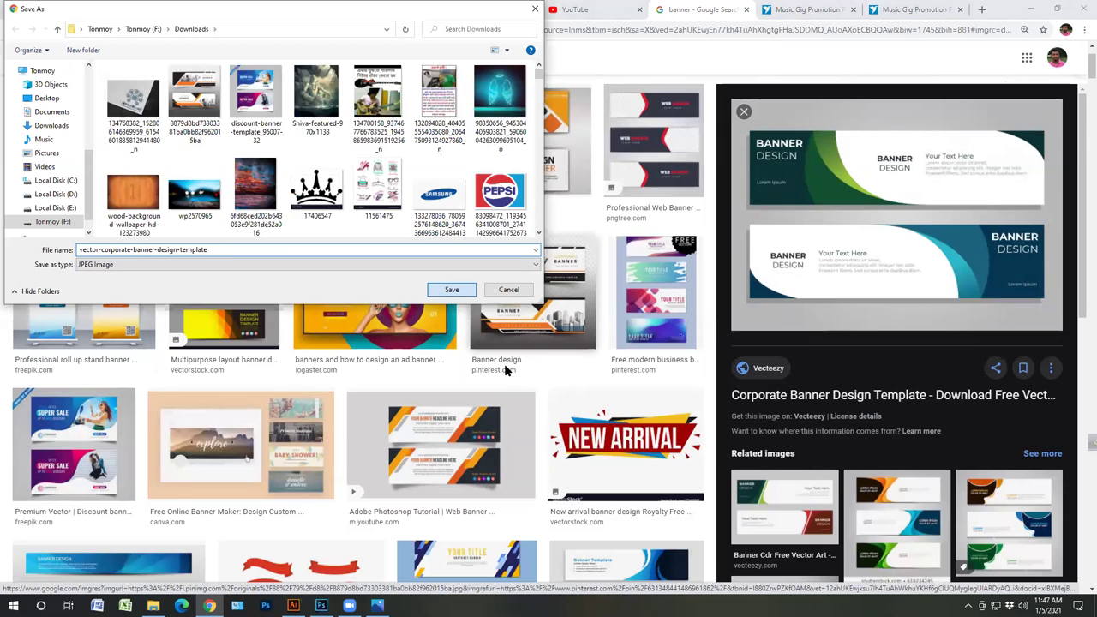
pyautogui.press('Return')
# - Preview the Dunham Web "Accessible Text with Images" banner further down the results and save its image as banner-sample in Downloads
pyautogui.scroll(-3, 504, 370)
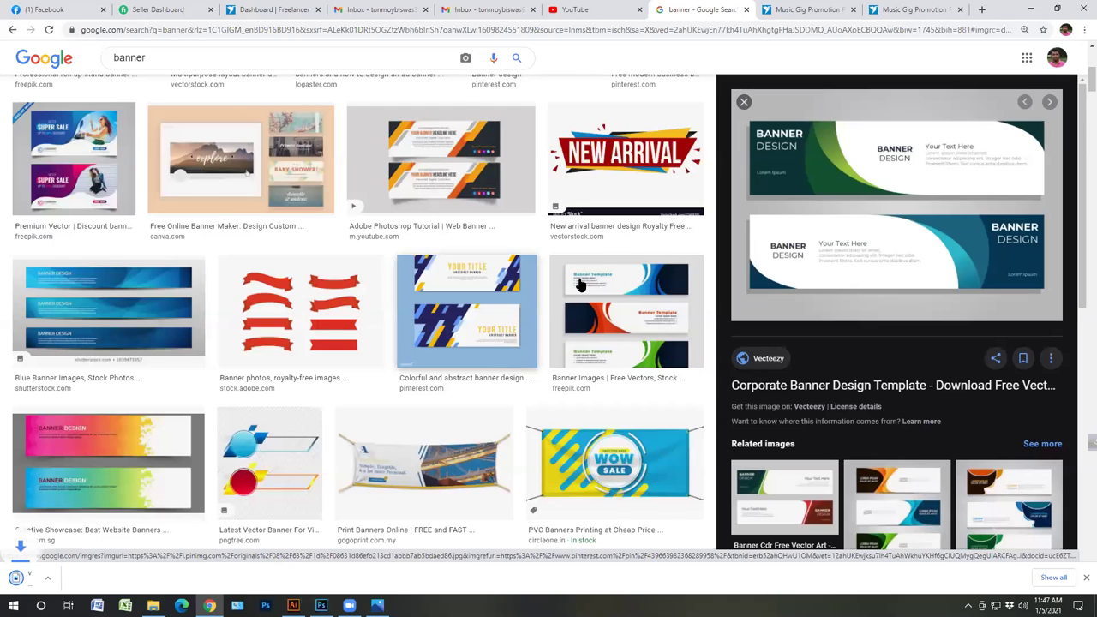
pyautogui.scroll(-3, 583, 285)
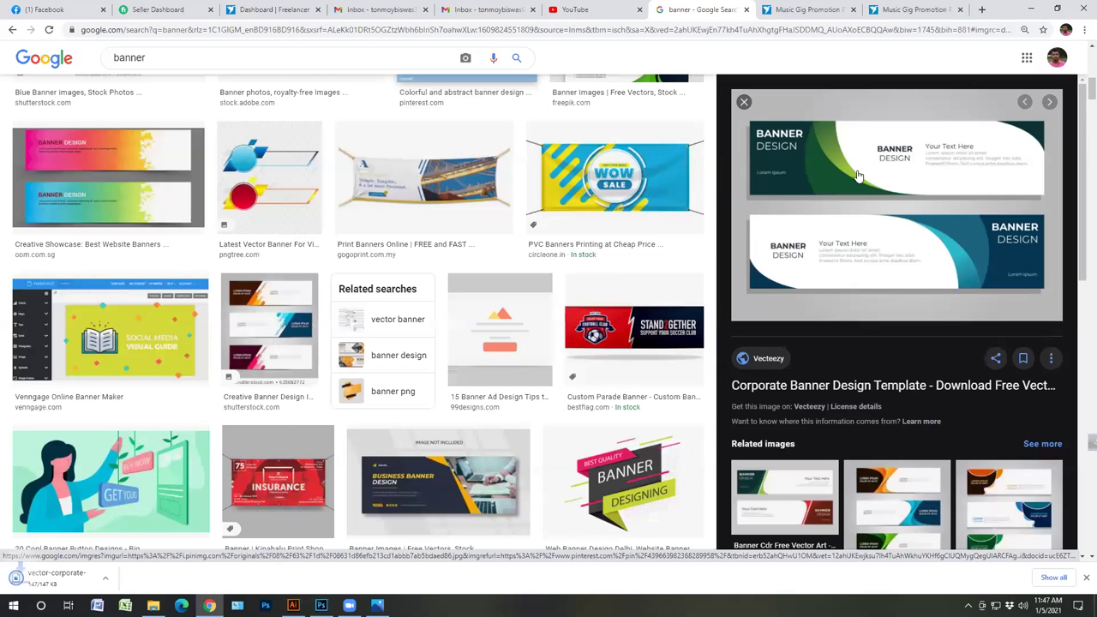
pyautogui.press('Right')
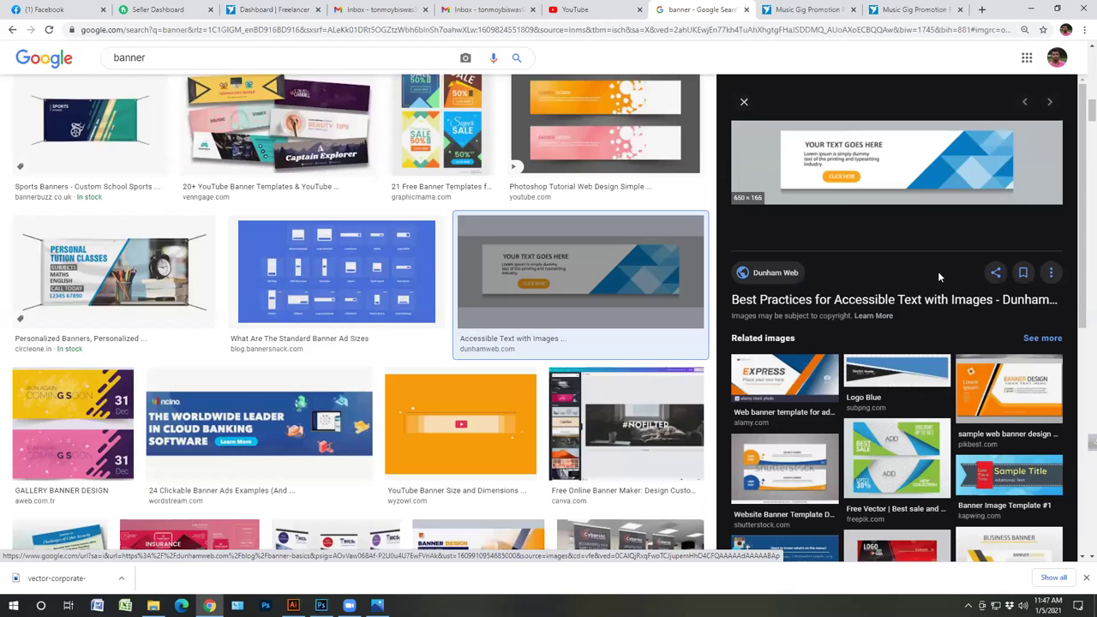
pyautogui.rightClick(872, 165)
pyautogui.press('v')
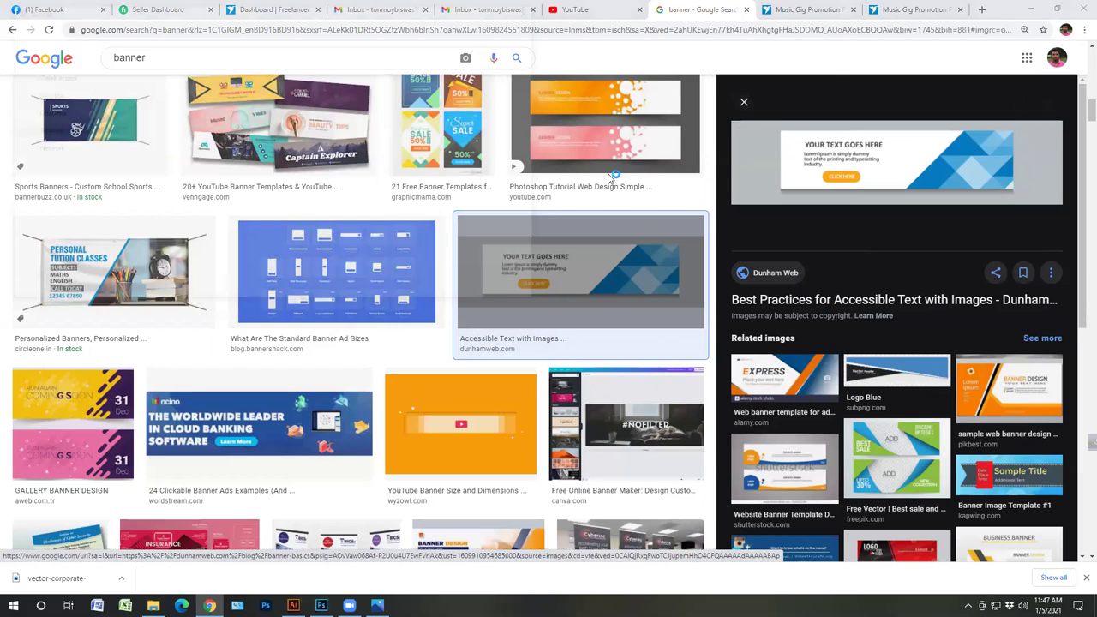
pyautogui.press('Return')
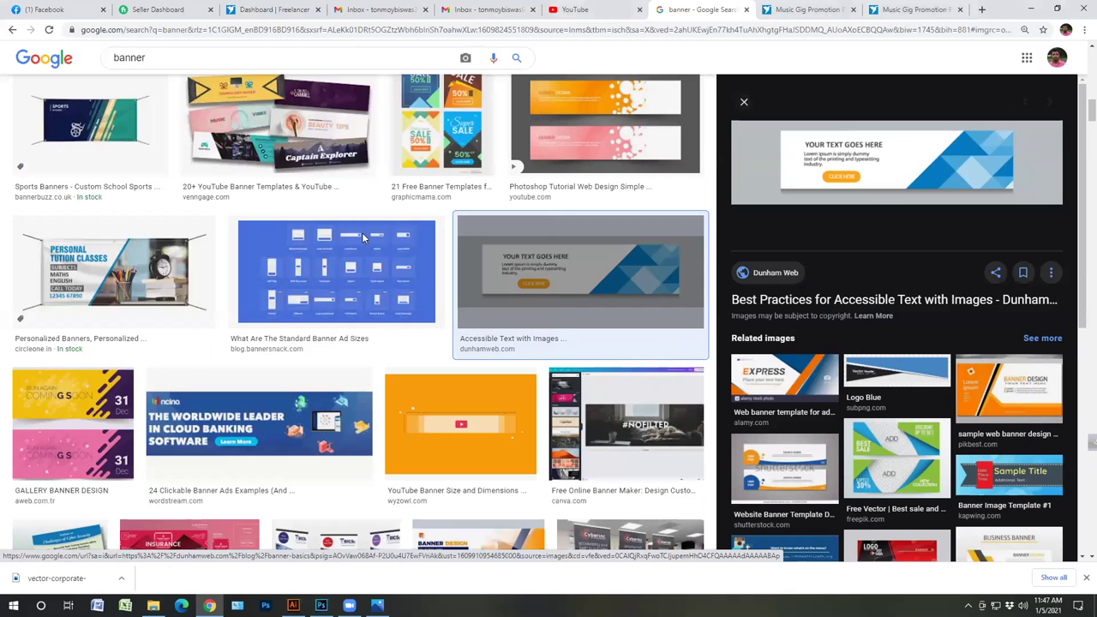
# - Switch to Photoshop and open banner-sample and vector-corporate-banner-design-template together from the Downloads folder
pyautogui.press('super+d')
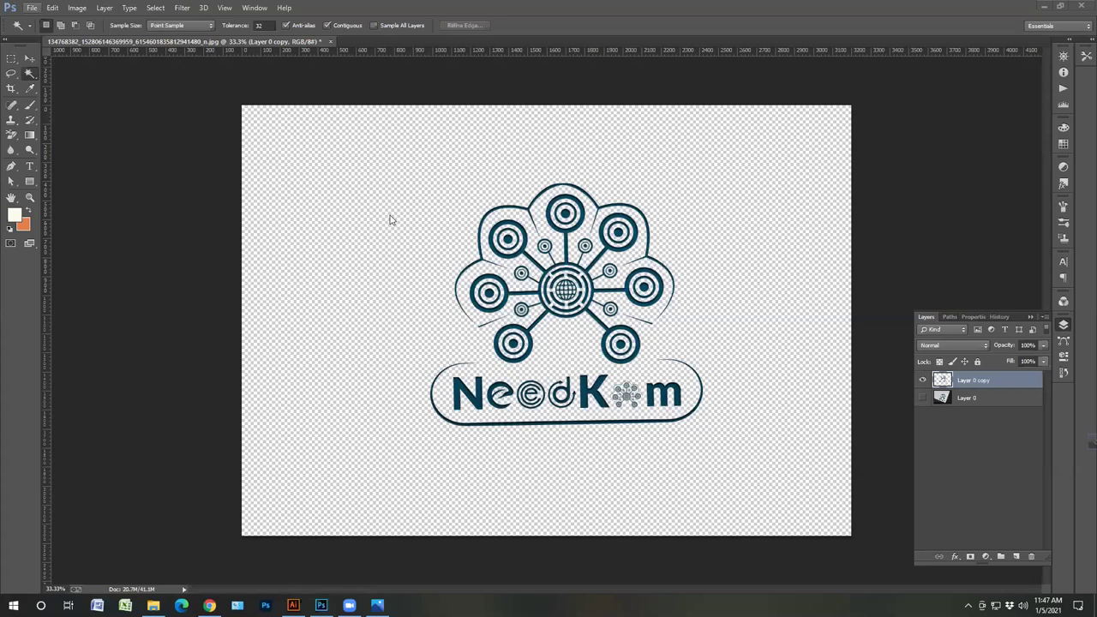
pyautogui.hotkey('ctrl', 'o')
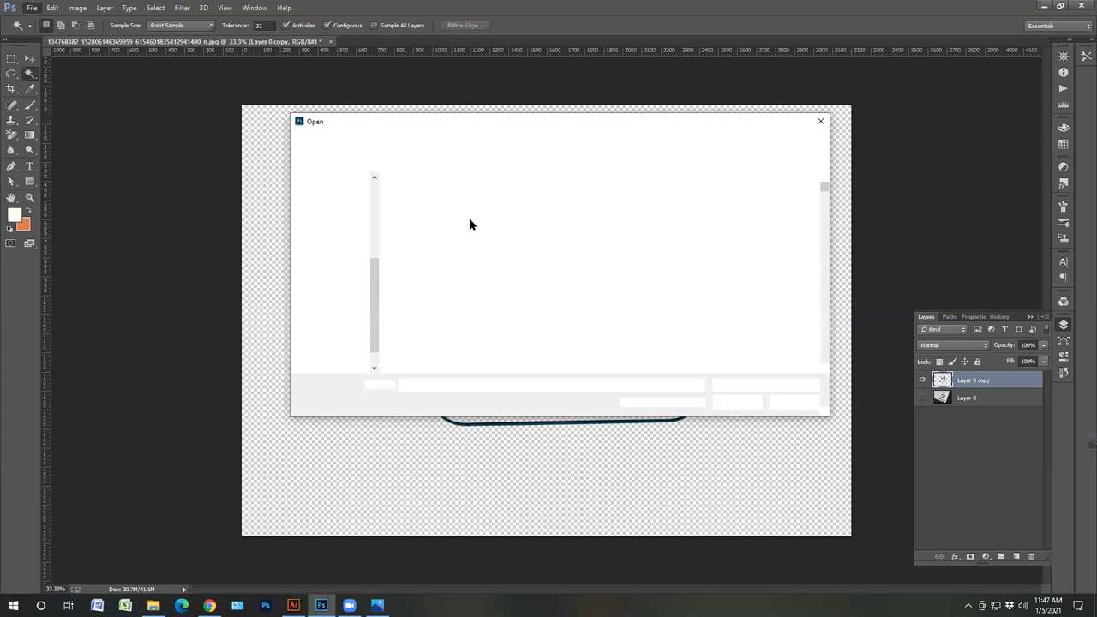
pyautogui.keyDown('ctrl'); pyautogui.click(480, 214); pyautogui.keyUp('ctrl')
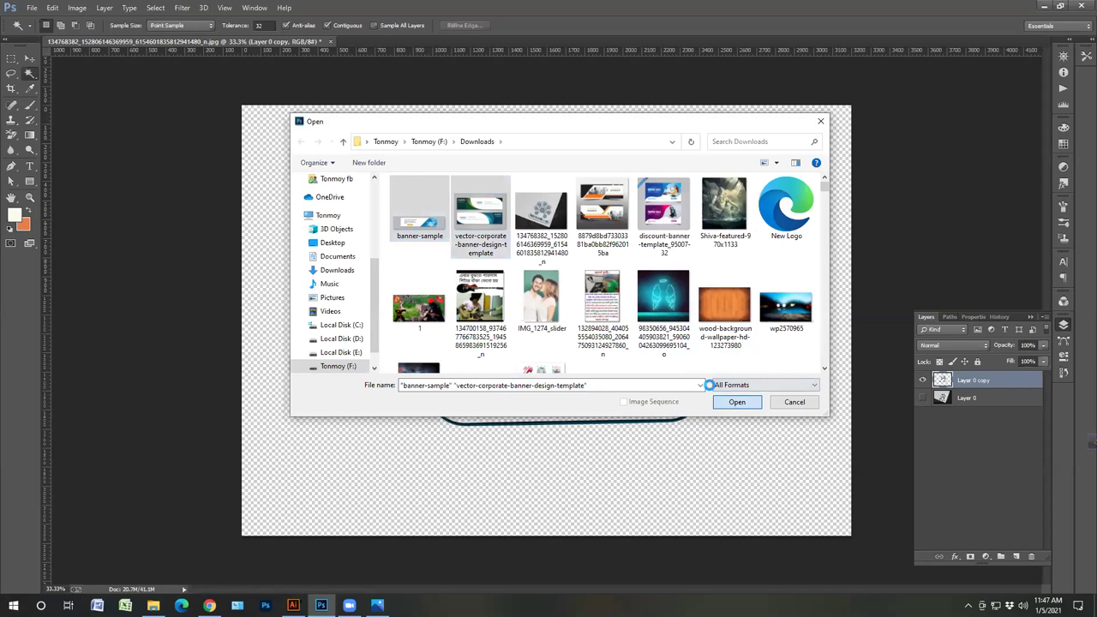
pyautogui.press('Return')
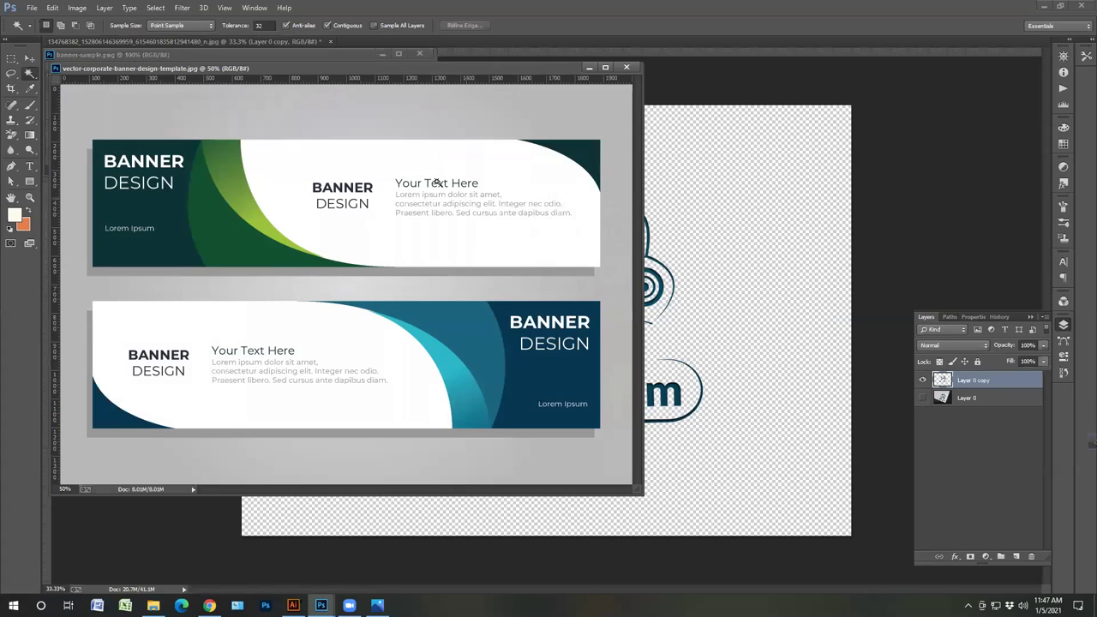
# - Move the corporate banner template window clear of the other reference image and close banner-sample.png
pyautogui.moveTo(408, 71); pyautogui.dragTo(654, 183)
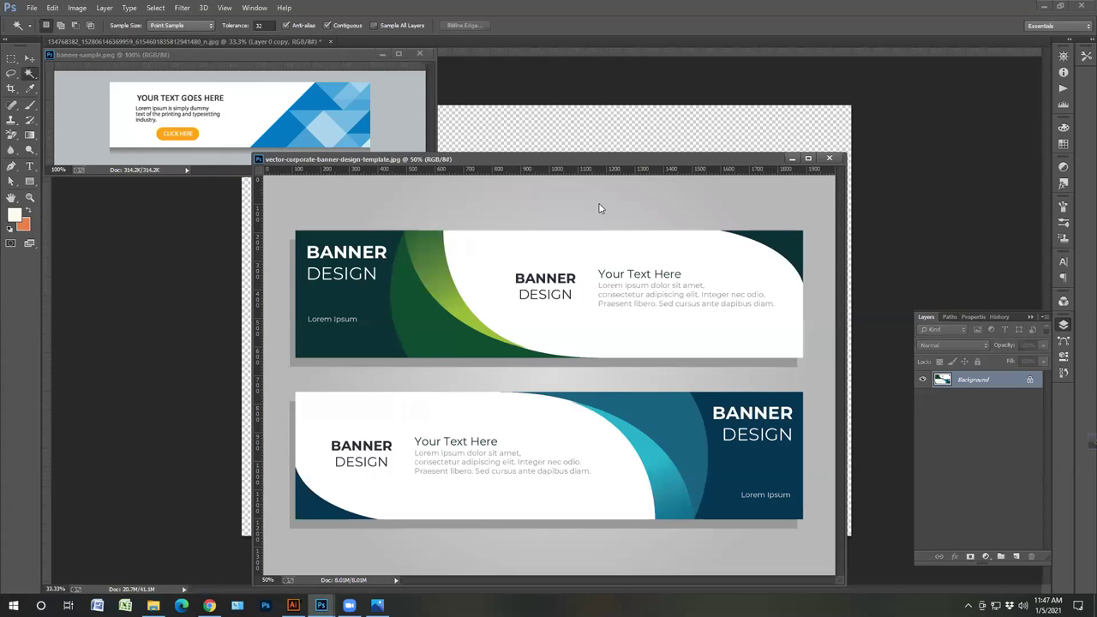
pyautogui.moveTo(598, 206); pyautogui.dragTo(529, 175)
pyautogui.click(417, 51)
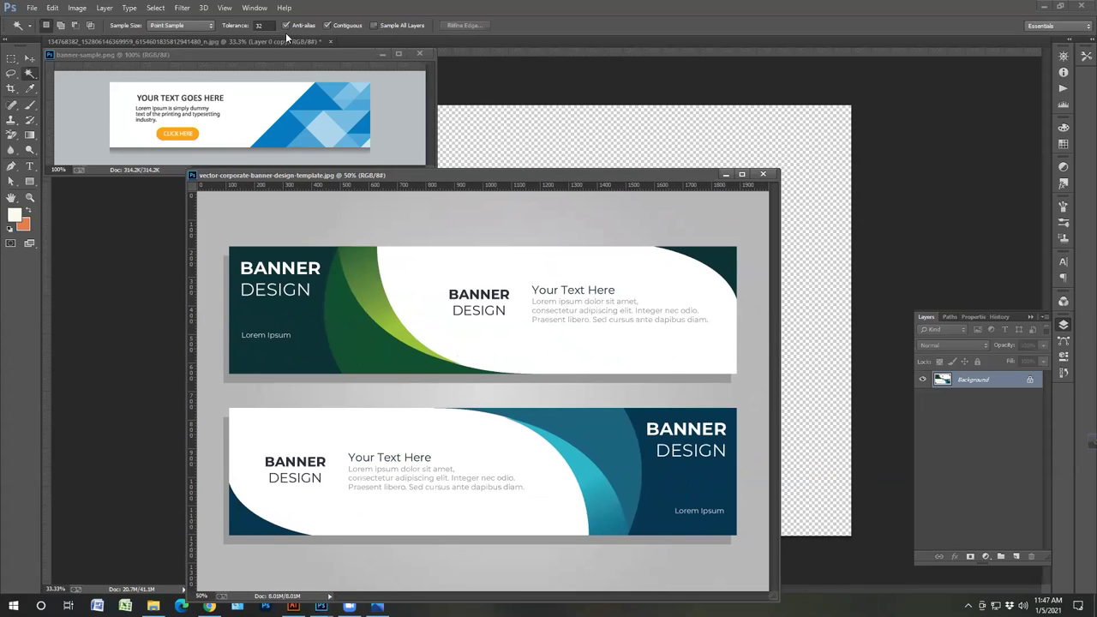
# - Open the orange and black corporate banner JPG from Downloads, examine its design, and close it
pyautogui.click(31, 7)
pyautogui.press('Escape')
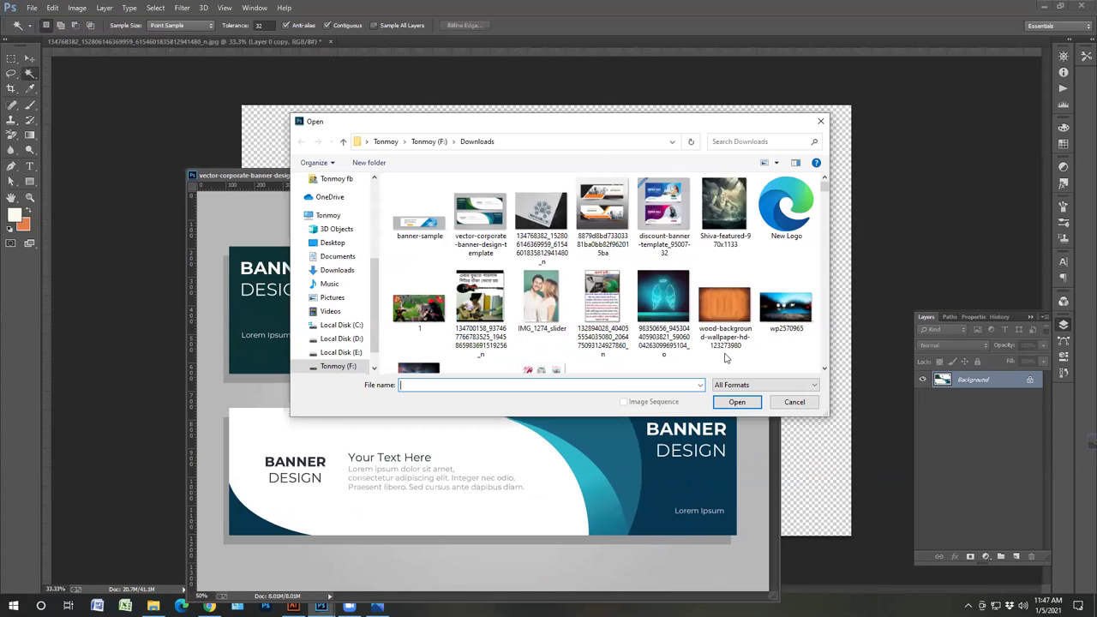
pyautogui.click(603, 214)
pyautogui.press('Return')
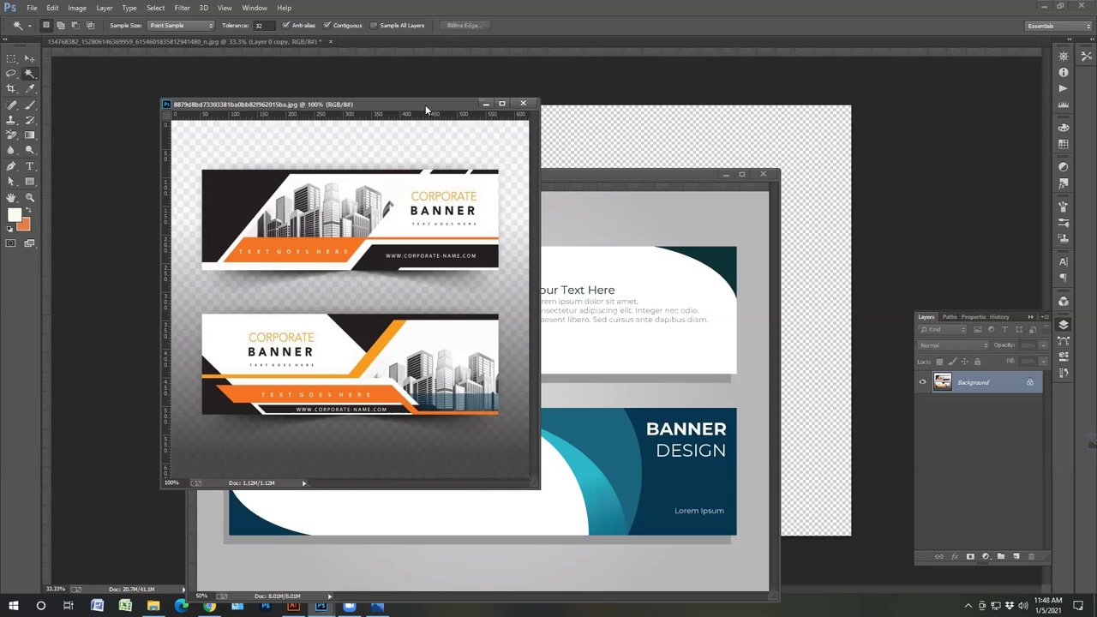
pyautogui.click(523, 103)
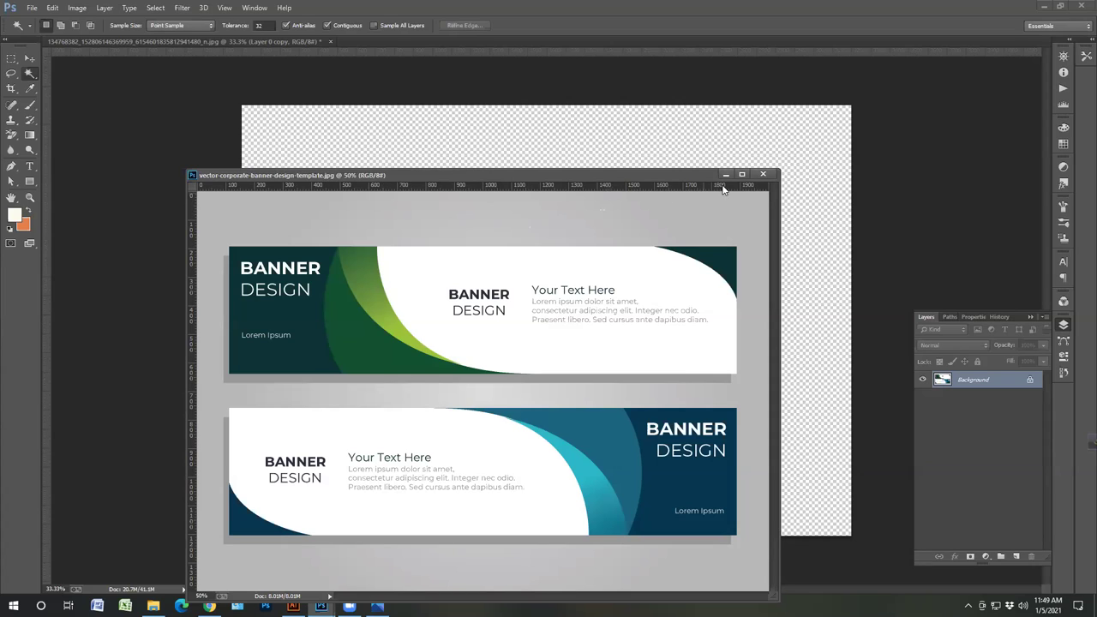
# - Crop vector-corporate-banner-design-template.jpg to the outer edges of its two banners, removing the surrounding grey background
pyautogui.click(10, 88)
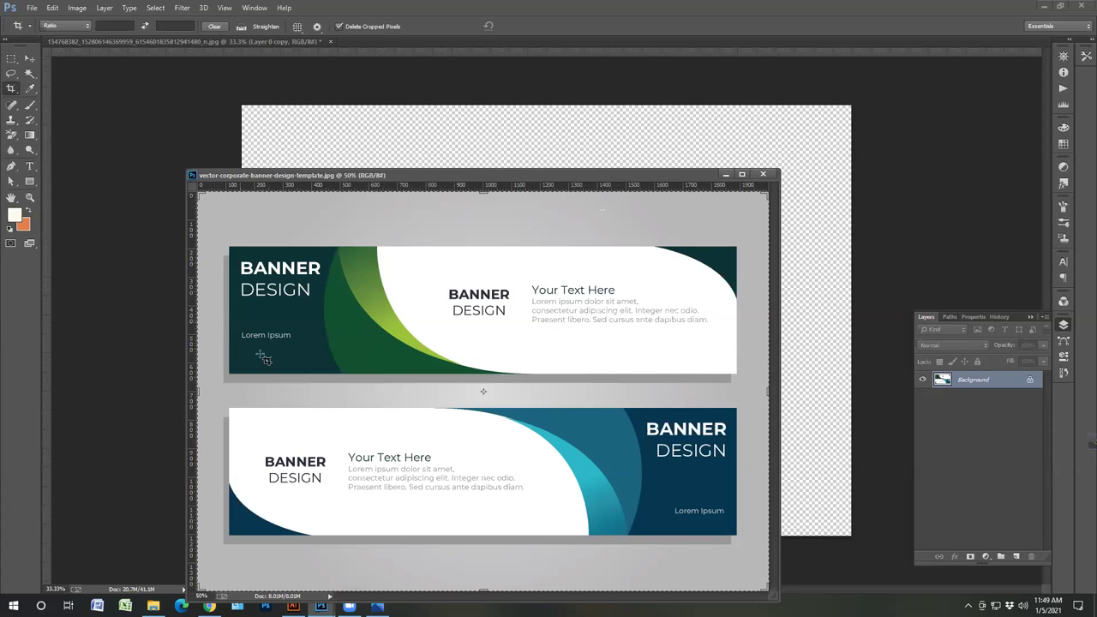
pyautogui.moveTo(228, 247); pyautogui.dragTo(739, 539)
pyautogui.press('Return')
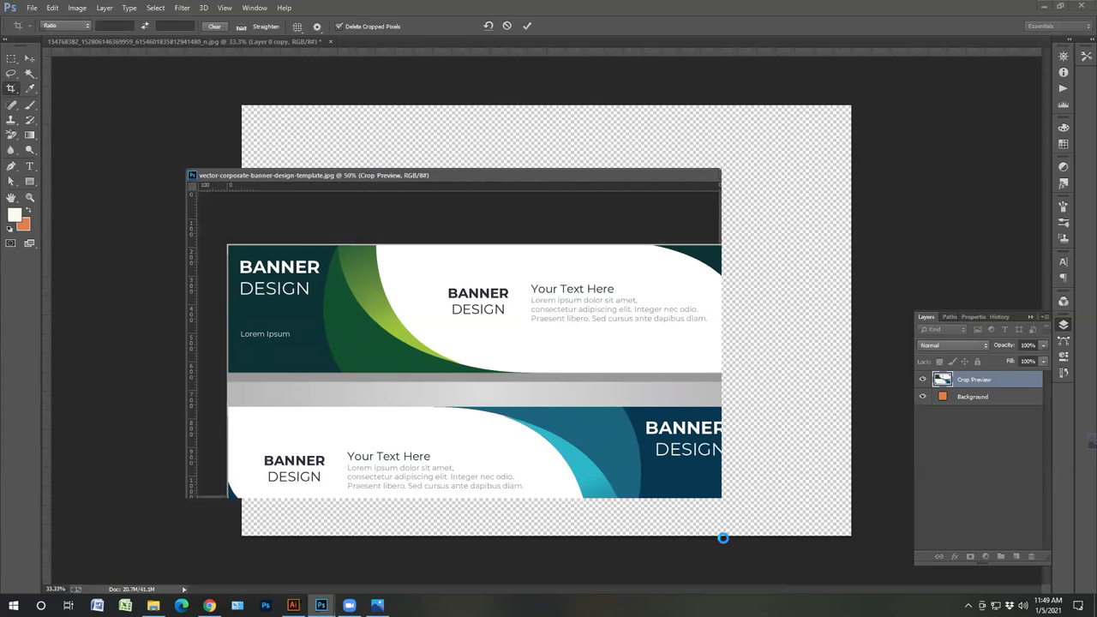
# - Save the cropped corporate banner template under its existing file name and close it
pyautogui.hotkey('ctrl', 's')
pyautogui.click(424, 171)
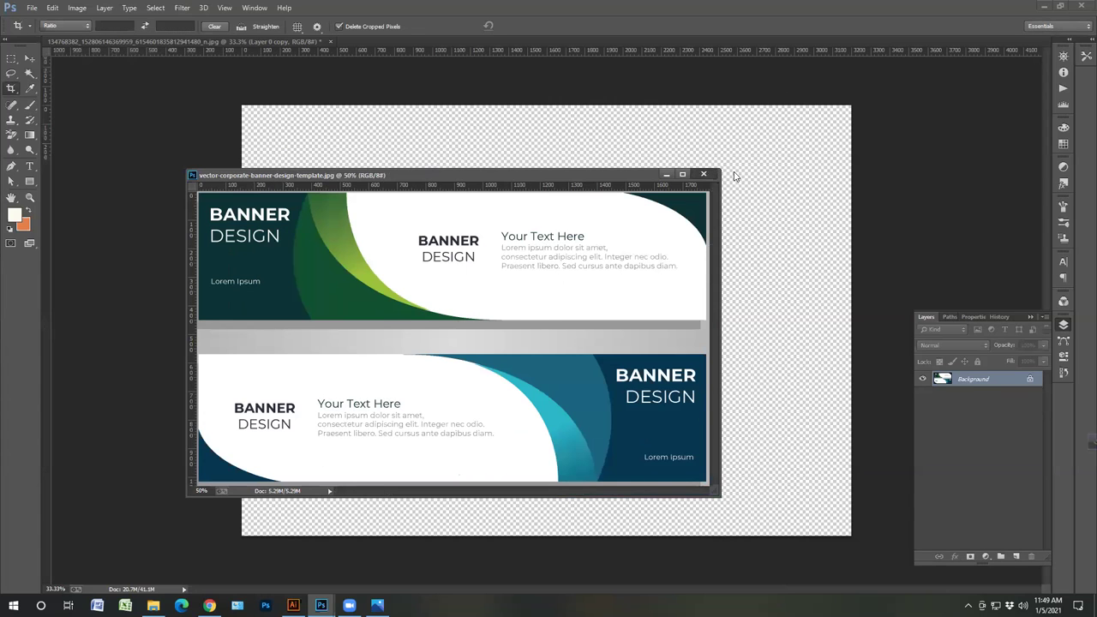
pyautogui.hotkey('ctrl', 'w')
# - Switch to Illustrator and delete the Super Sale discount banner image, leaving its artboard empty
pyautogui.press('super+d')
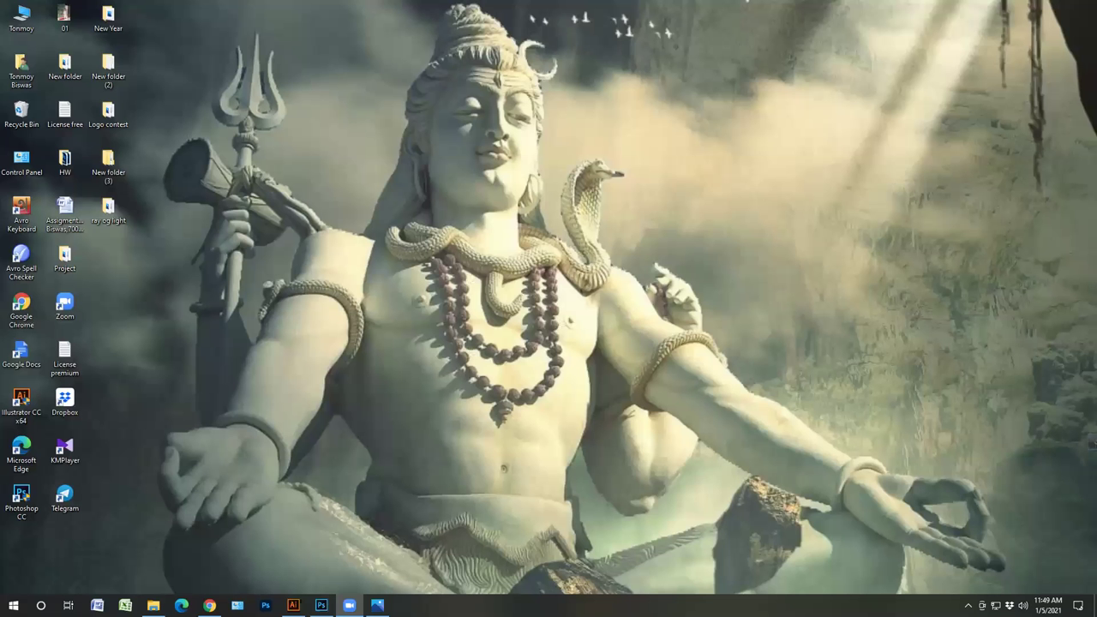
pyautogui.hotkey('alt', 'Tab')
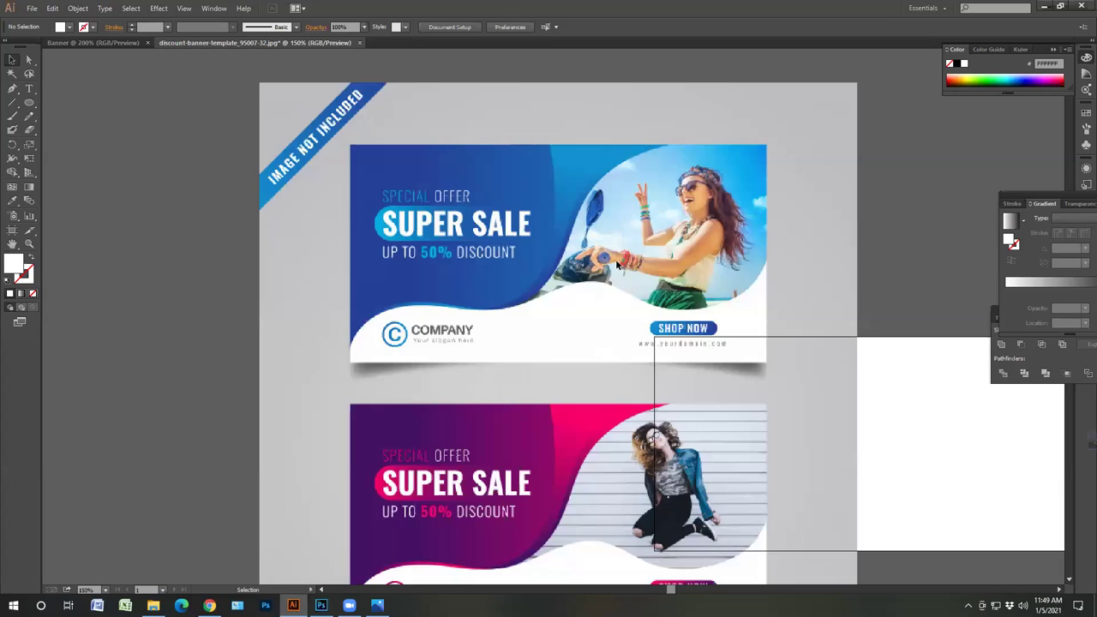
pyautogui.click(285, 191)
pyautogui.press('Delete')
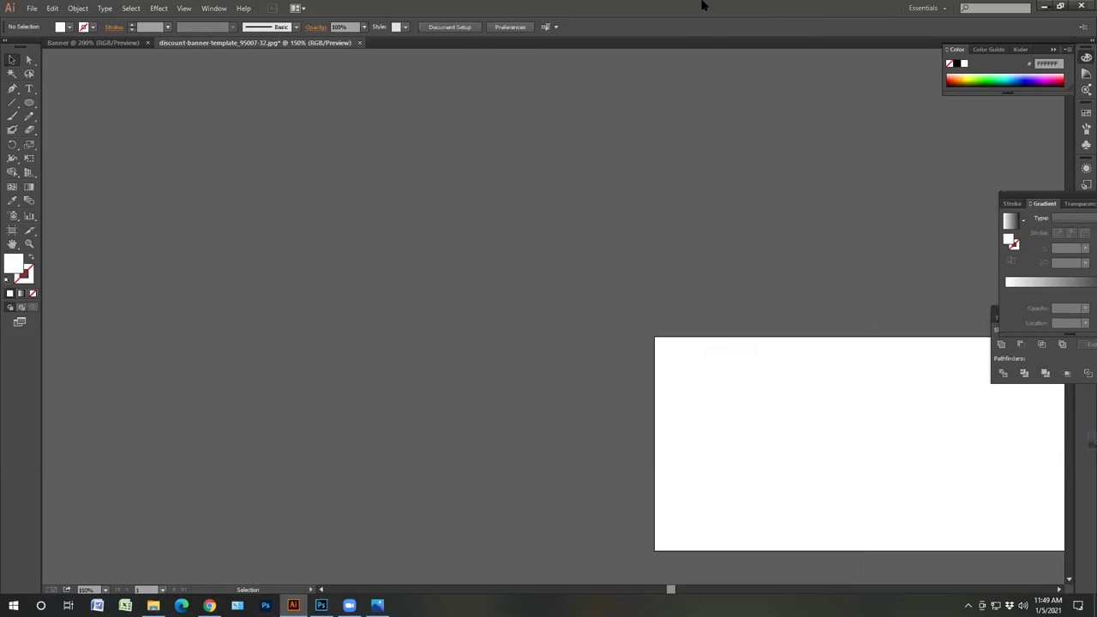
pyautogui.moveTo(748, 369); pyautogui.dragTo(362, 217)
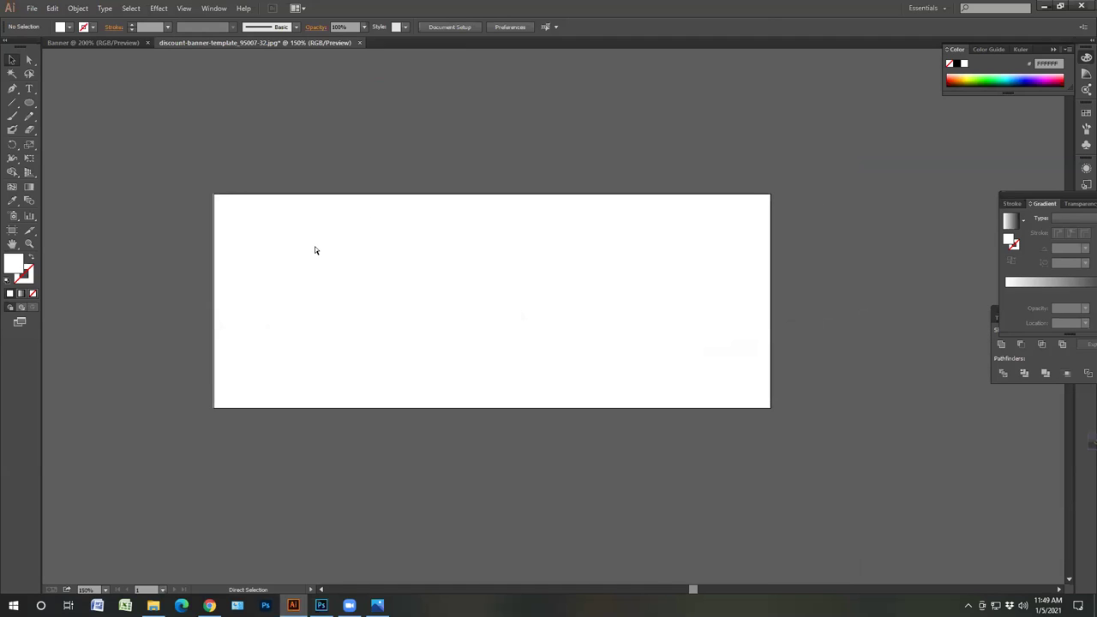
pyautogui.hotkey('ctrl', '+')
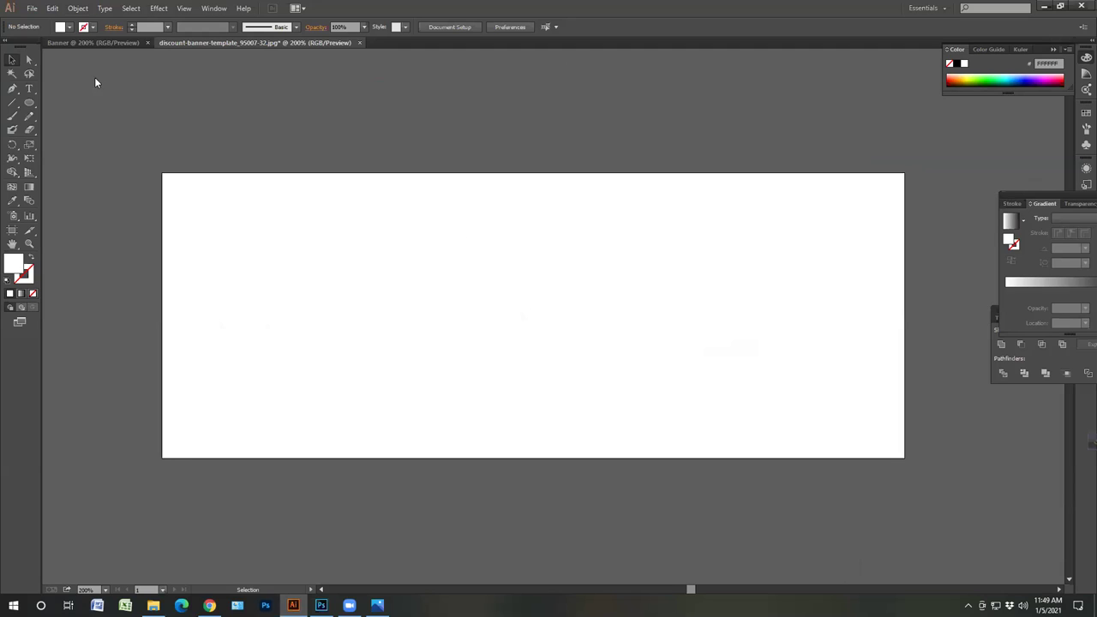
# - Open the cropped vector-corporate-banner-design-template image from the Downloads folder as an Illustrator document
pyautogui.click(32, 7)
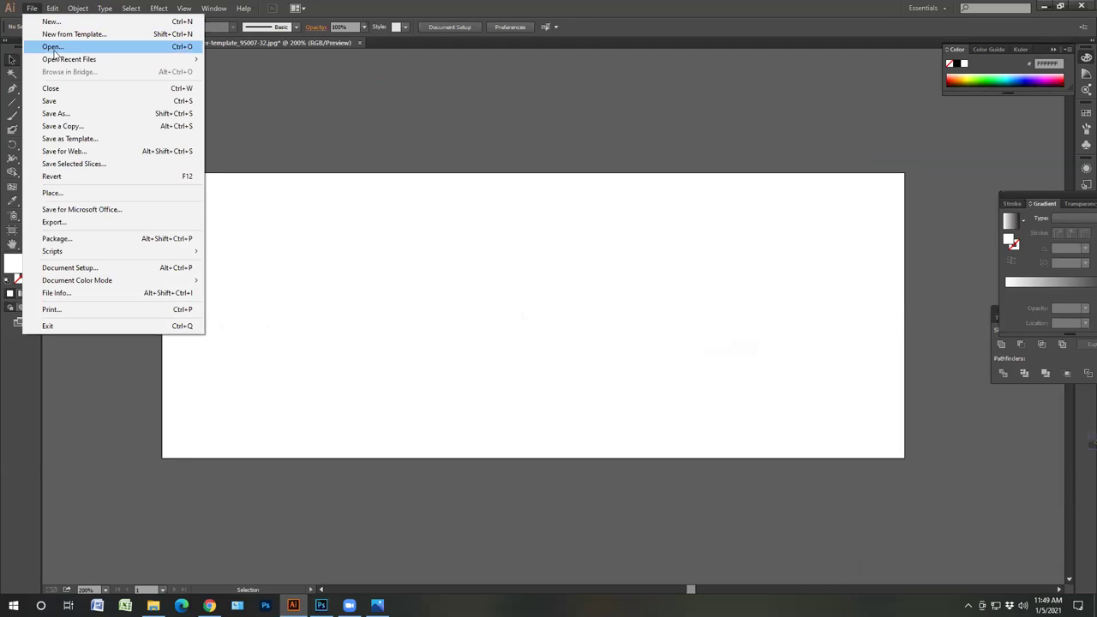
pyautogui.click(108, 46)
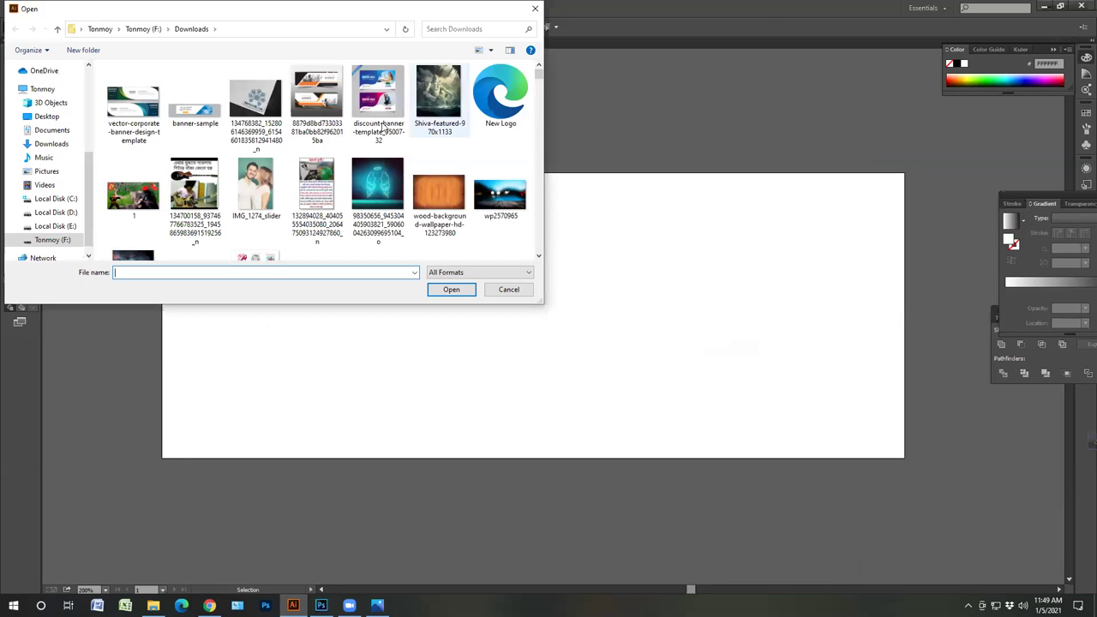
pyautogui.click(196, 99)
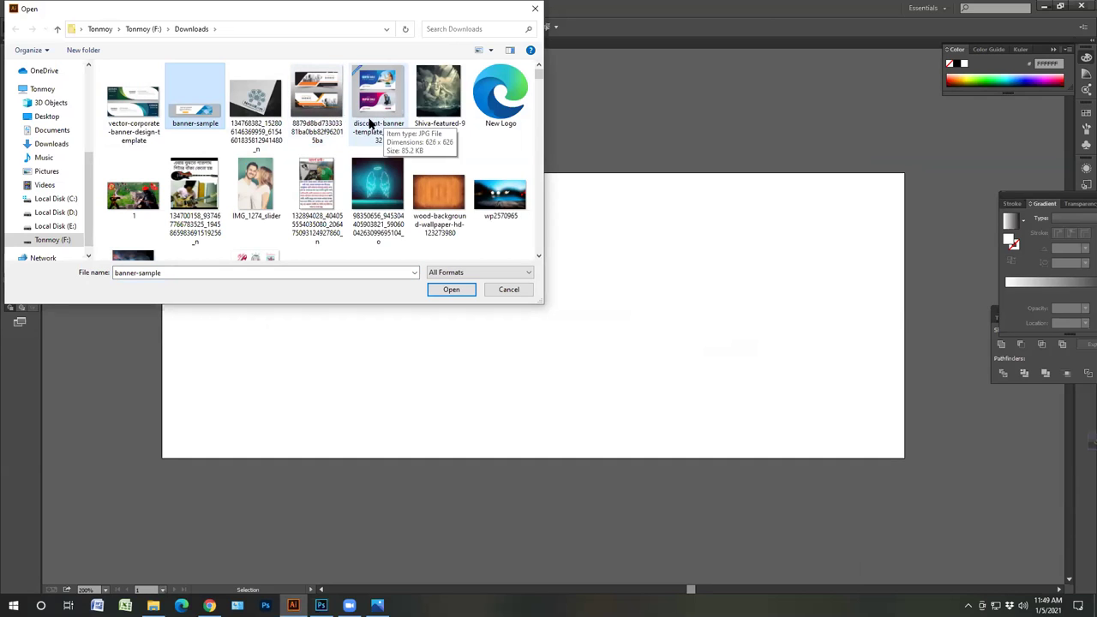
pyautogui.click(161, 120)
pyautogui.click(456, 290)
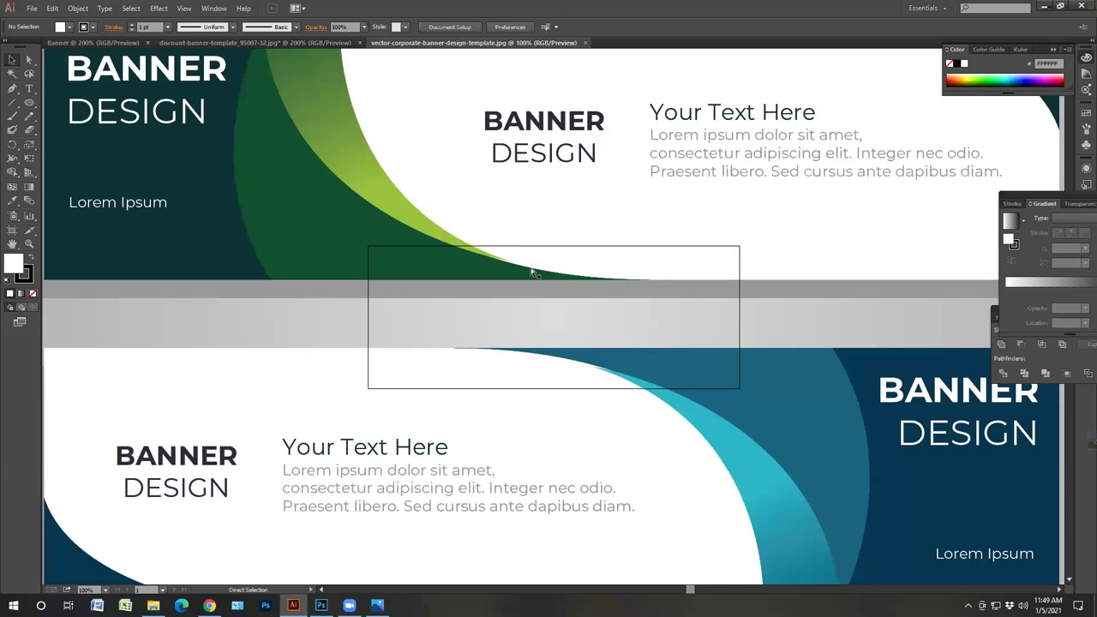
# - Scale the corporate banner image down to about 257 by 148 px and place it in the left half of the artboard
pyautogui.hotkey('ctrl', '-')
pyautogui.hotkey('ctrl', '-')
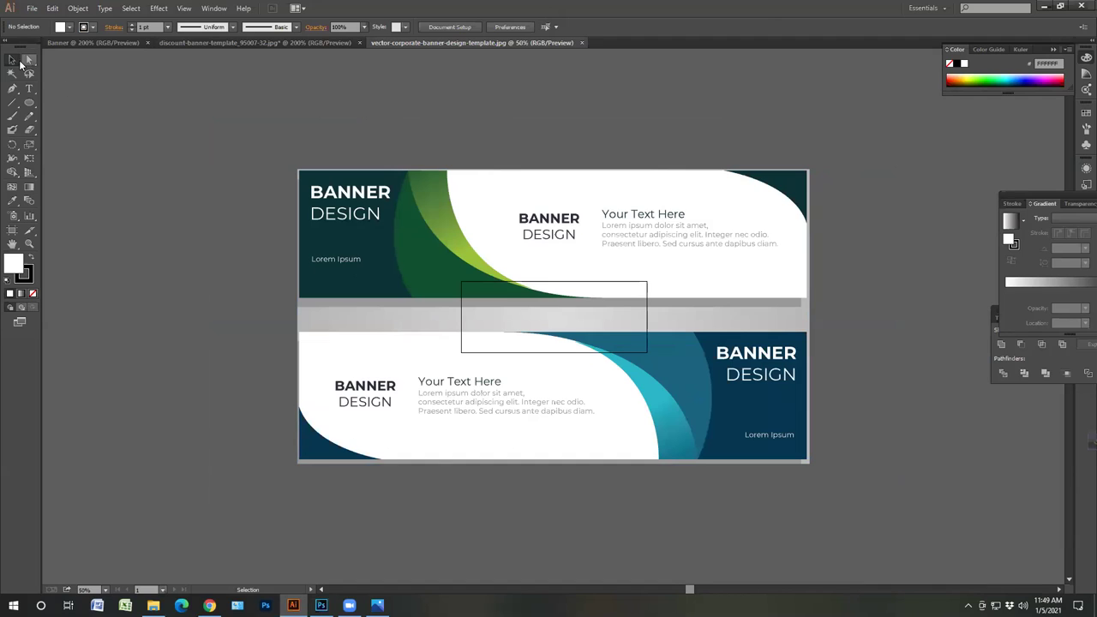
pyautogui.click(393, 254)
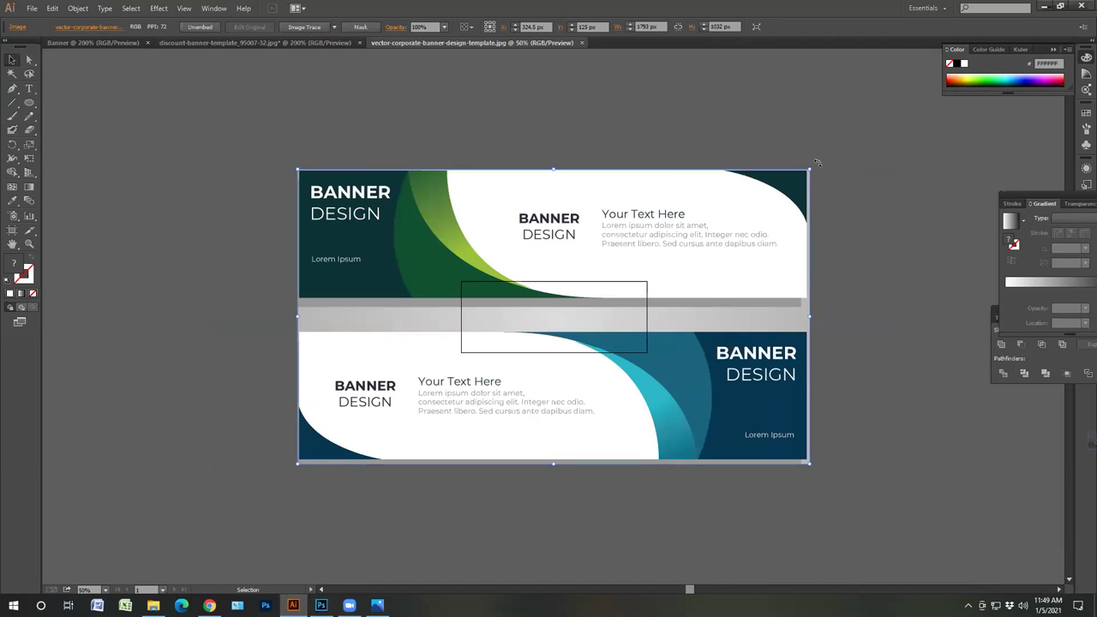
pyautogui.moveTo(809, 170); pyautogui.dragTo(598, 274)
pyautogui.moveTo(554, 319); pyautogui.dragTo(513, 316)
pyautogui.scroll(5, 539, 317)
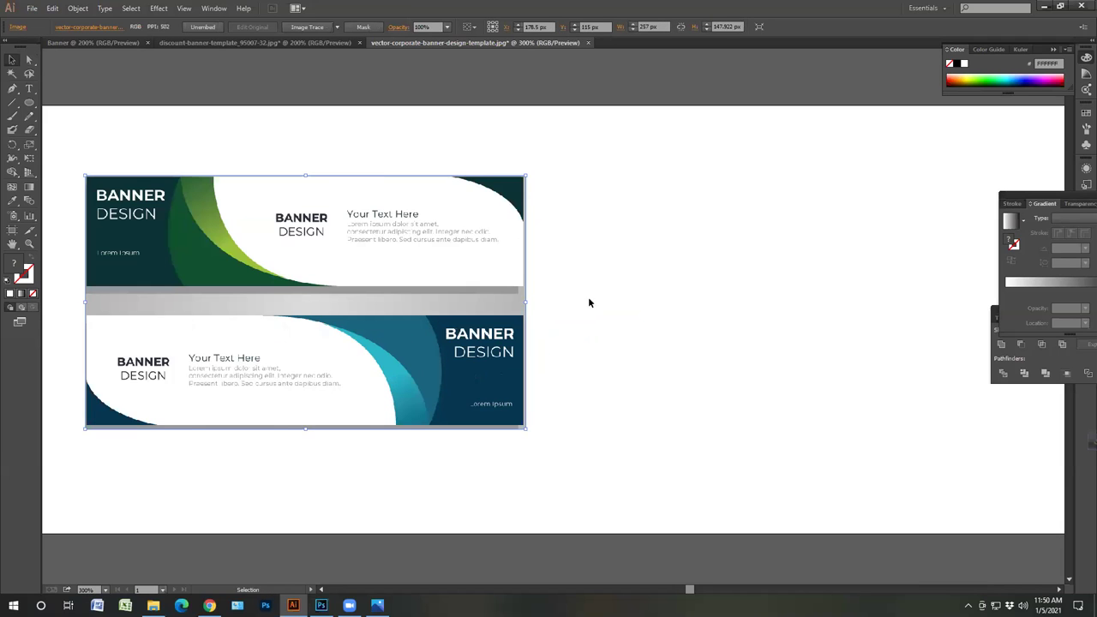
# - Move the corporate banner image off the artboard to the empty canvas at its upper left
pyautogui.moveTo(588, 301); pyautogui.dragTo(683, 325)
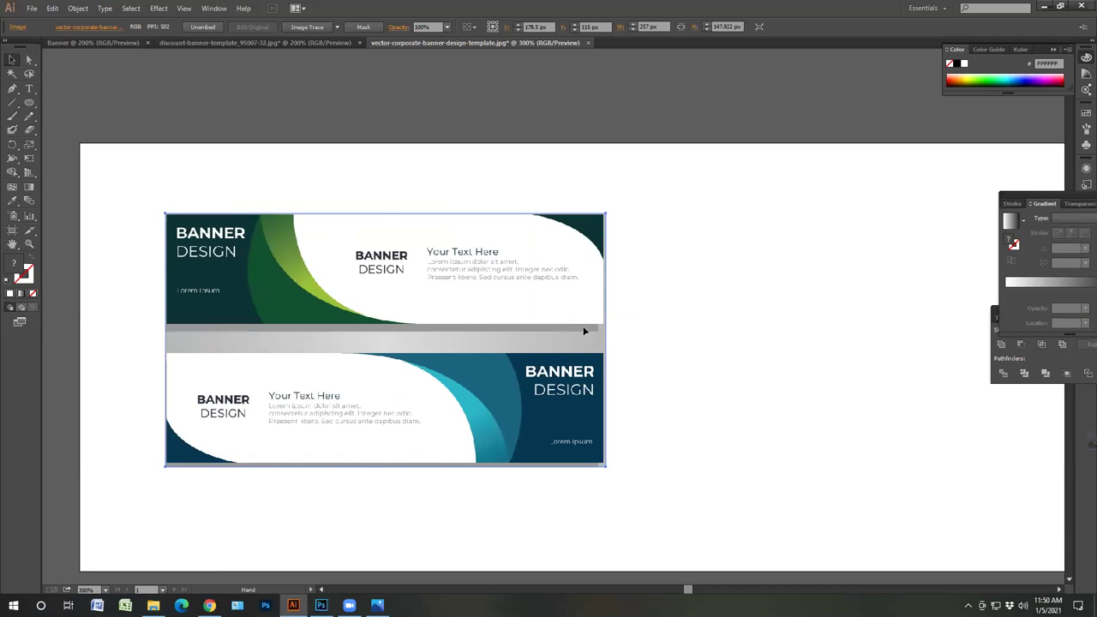
pyautogui.moveTo(429, 288); pyautogui.dragTo(454, 302)
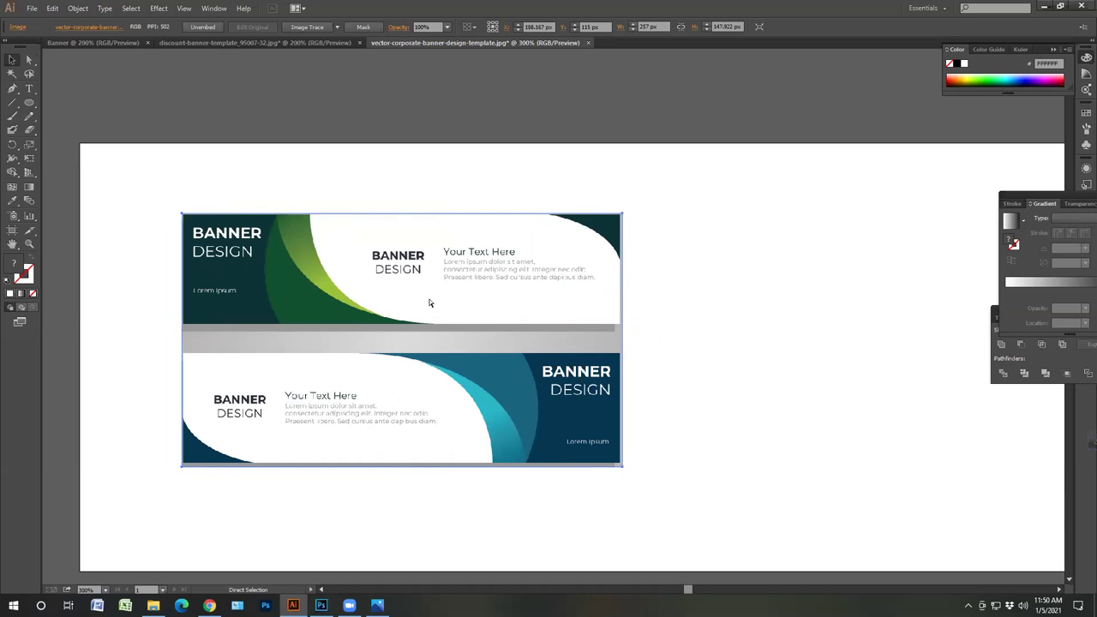
pyautogui.hotkey('ctrl', '+')
pyautogui.moveTo(472, 296); pyautogui.dragTo(592, 291)
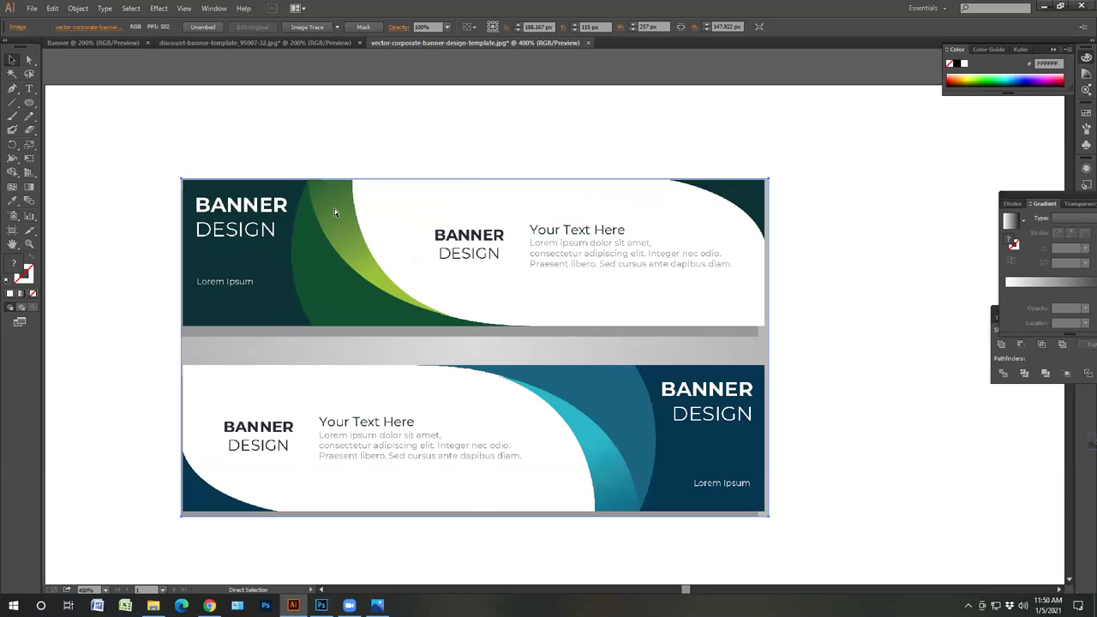
pyautogui.click(174, 157)
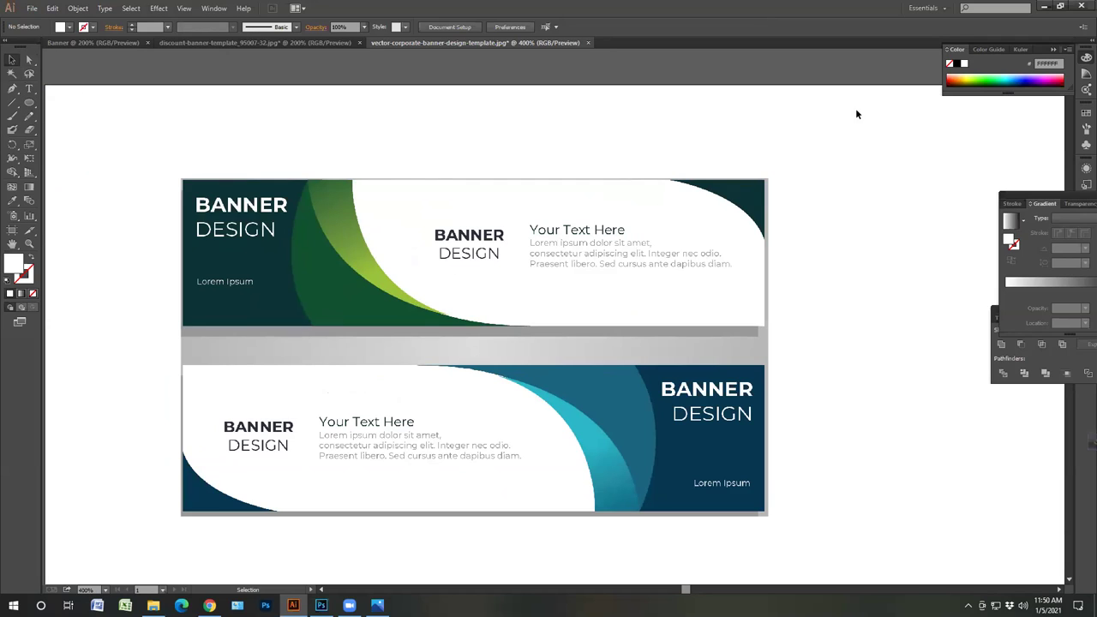
pyautogui.hotkey('ctrl', '-')
pyautogui.hotkey('ctrl', '-')
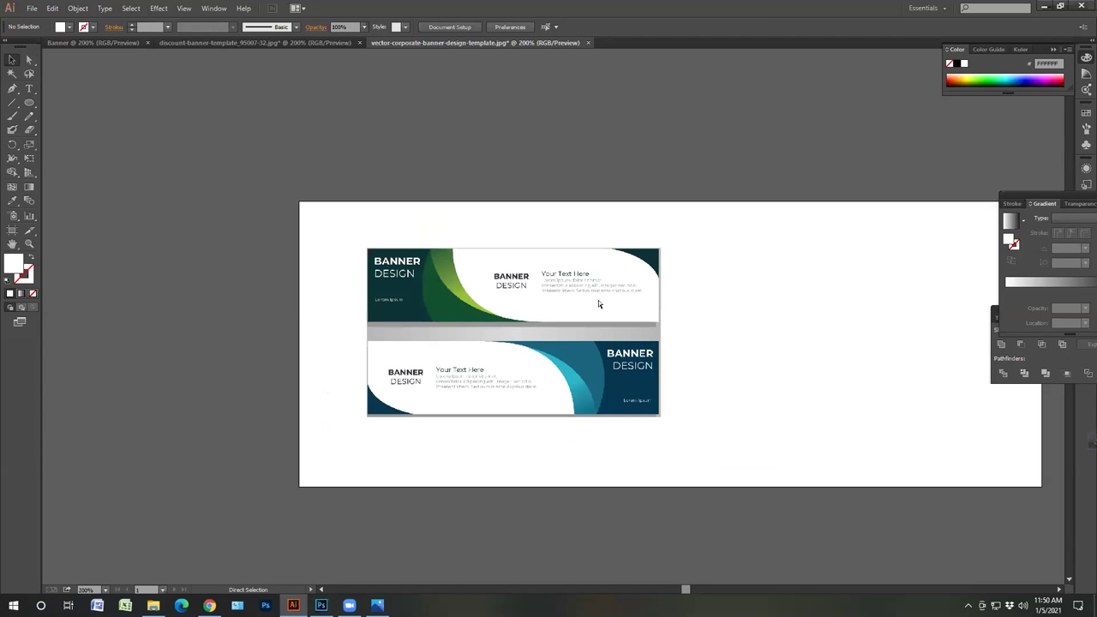
pyautogui.click(557, 273)
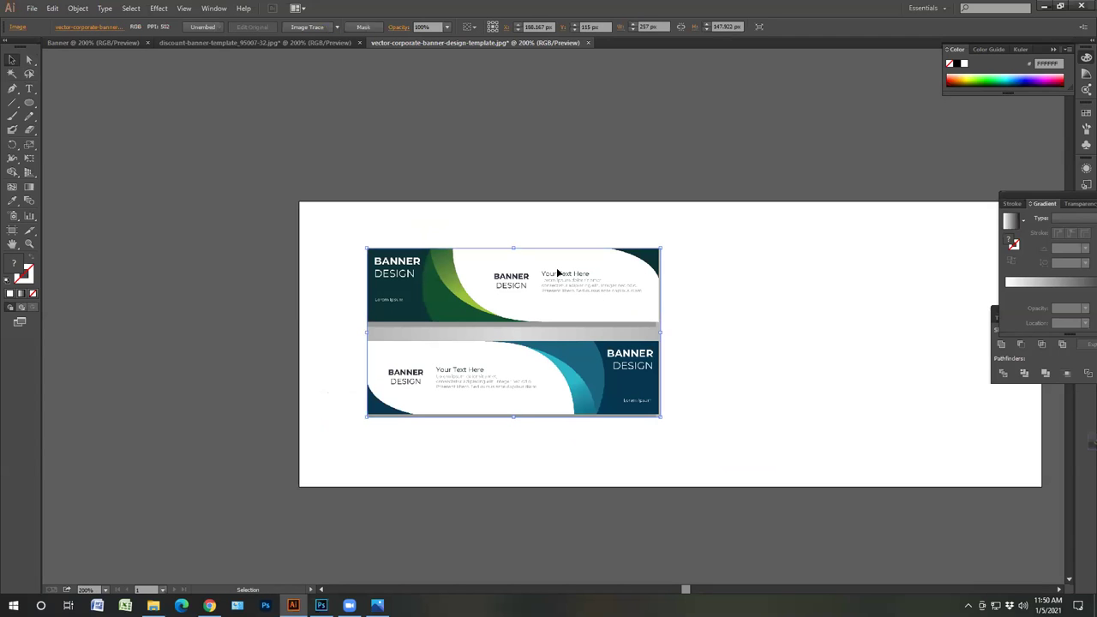
pyautogui.moveTo(597, 326); pyautogui.dragTo(209, 125)
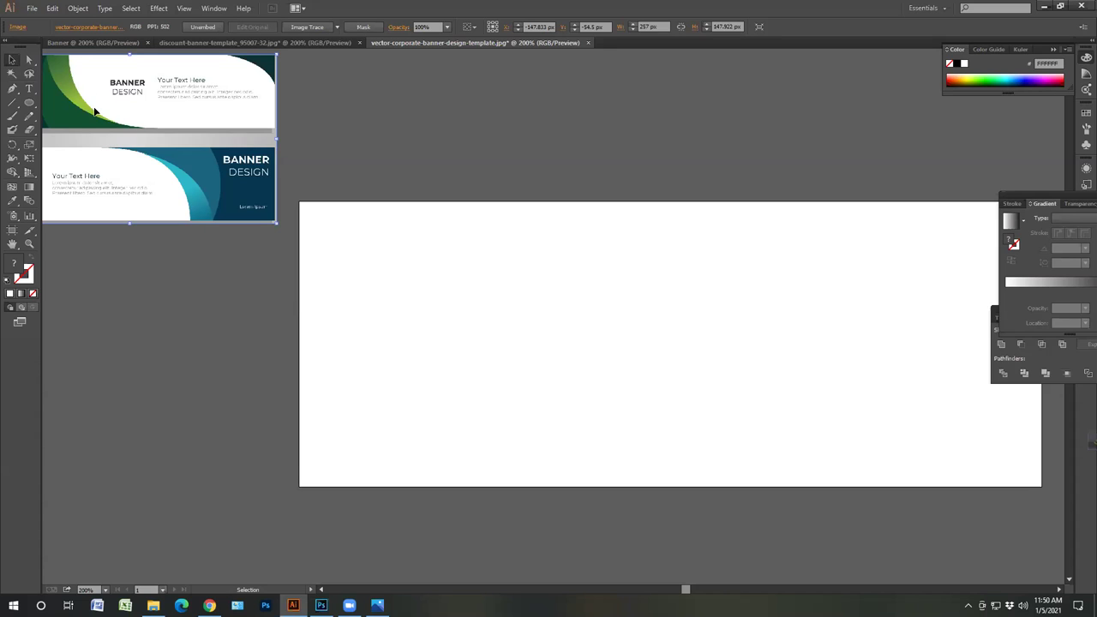
# - Draw a white 650 by 250 px rectangle without stroke that covers the whole artboard, and deselect it
pyautogui.moveTo(25, 109); pyautogui.dragTo(62, 105)
pyautogui.hotkey('ctrl', '-')
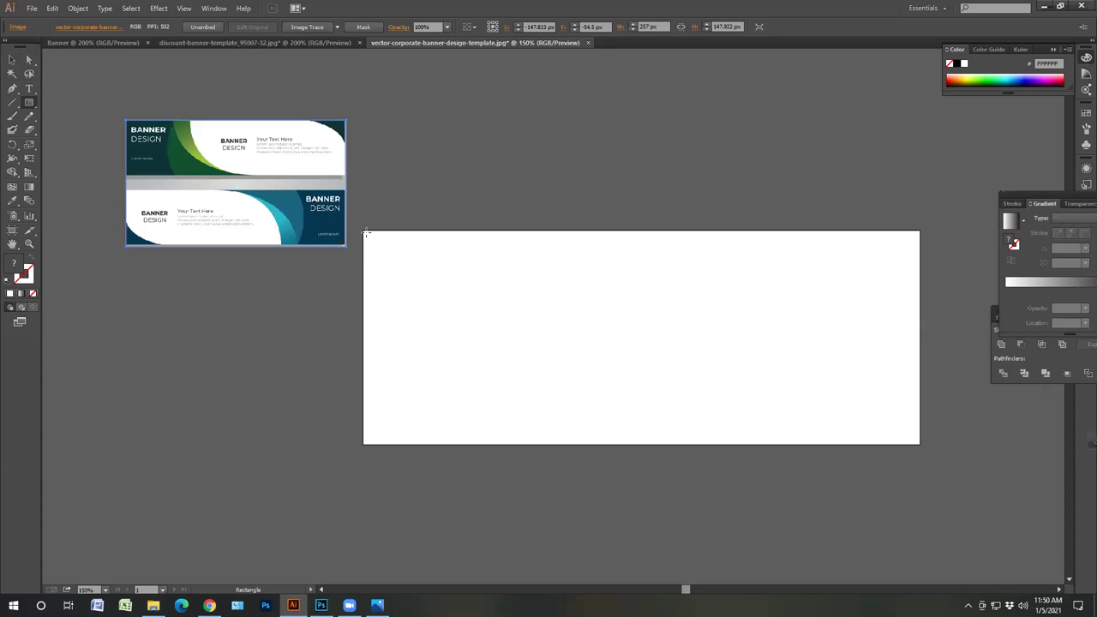
pyautogui.moveTo(364, 228); pyautogui.dragTo(919, 444)
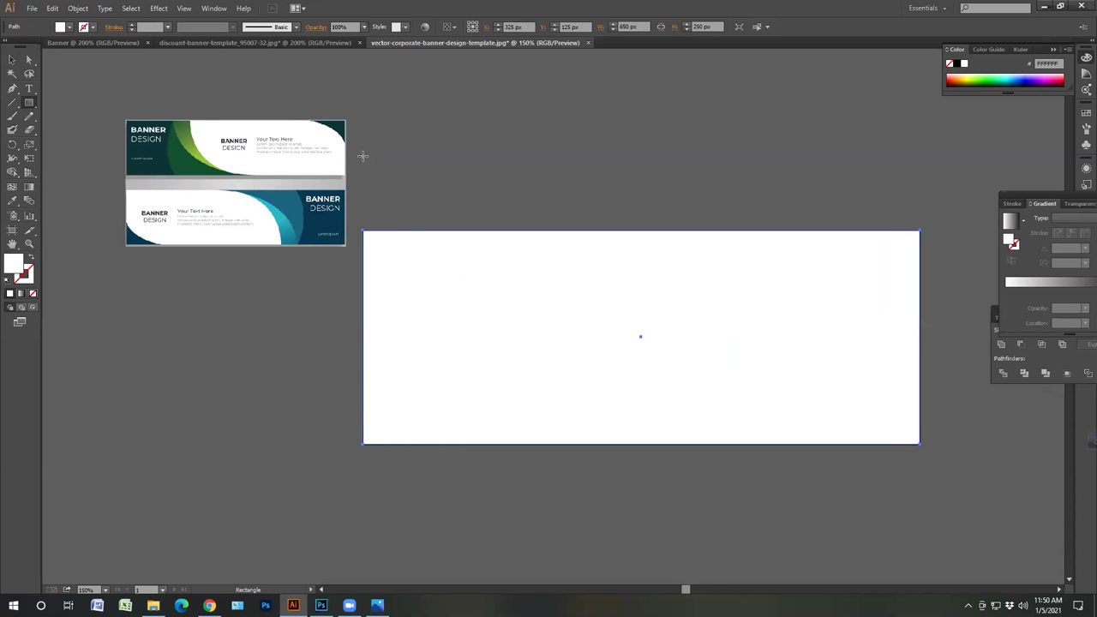
pyautogui.click(12, 60)
pyautogui.click(437, 154)
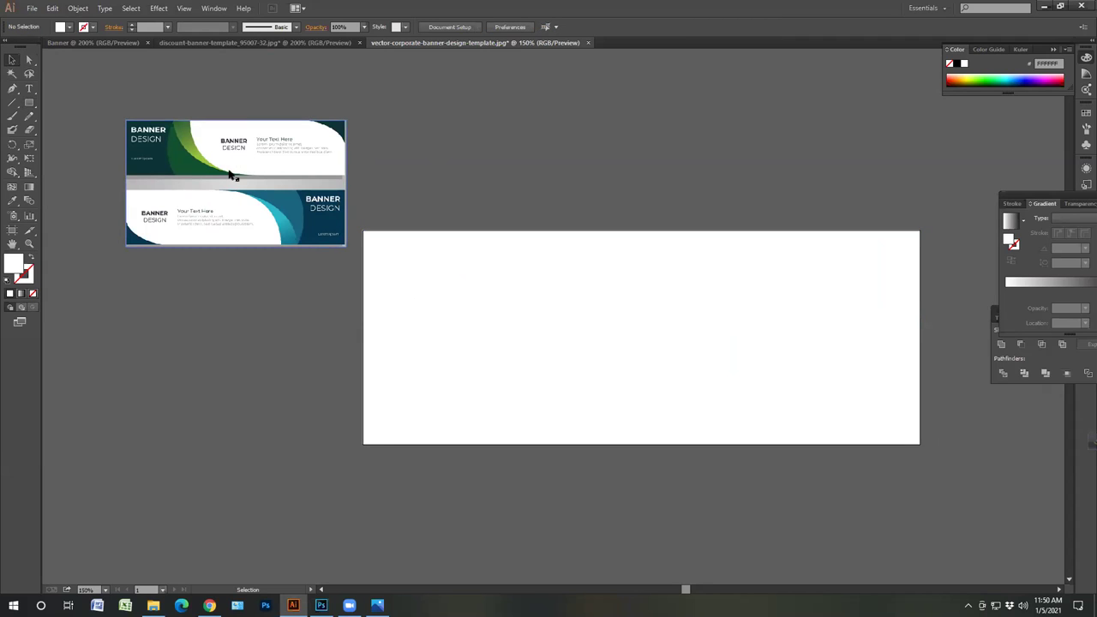
# - Move the corporate banner image back over the artboard and enlarge it to about 642 by 370 px
pyautogui.moveTo(230, 173); pyautogui.dragTo(614, 358)
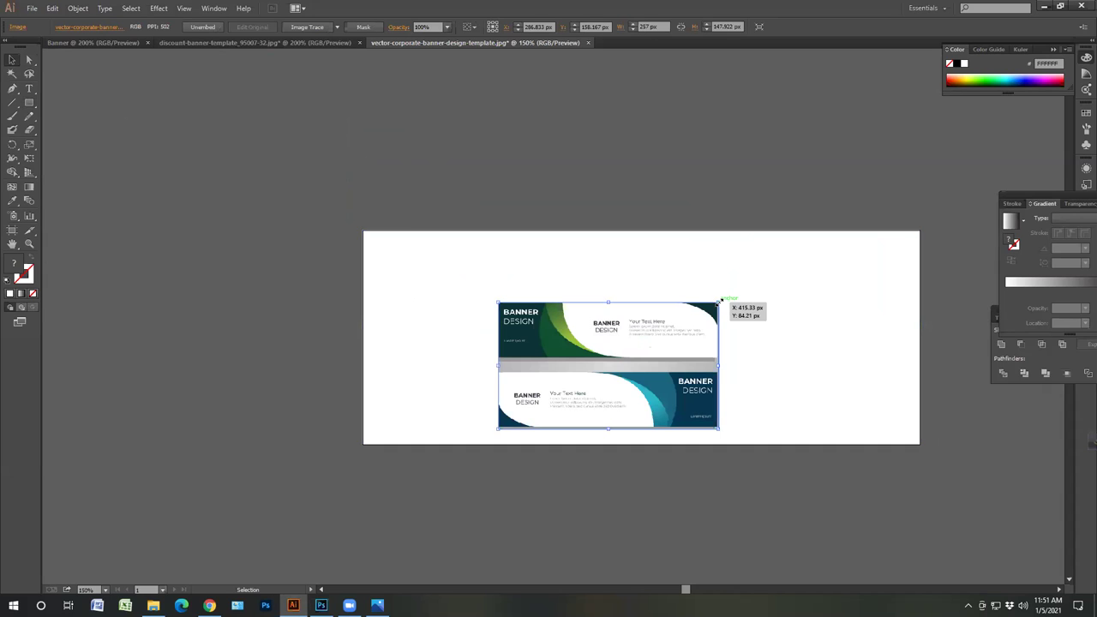
pyautogui.moveTo(719, 302); pyautogui.dragTo(844, 230)
pyautogui.moveTo(710, 421); pyautogui.dragTo(743, 323)
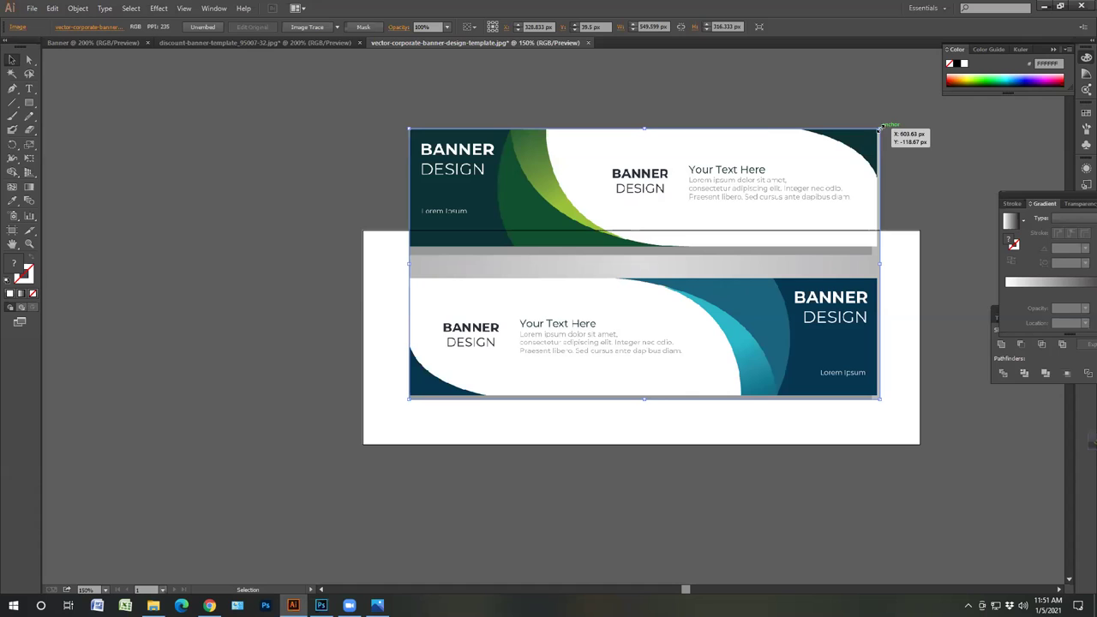
pyautogui.moveTo(879, 128); pyautogui.dragTo(916, 96)
pyautogui.moveTo(747, 370); pyautogui.dragTo(740, 347)
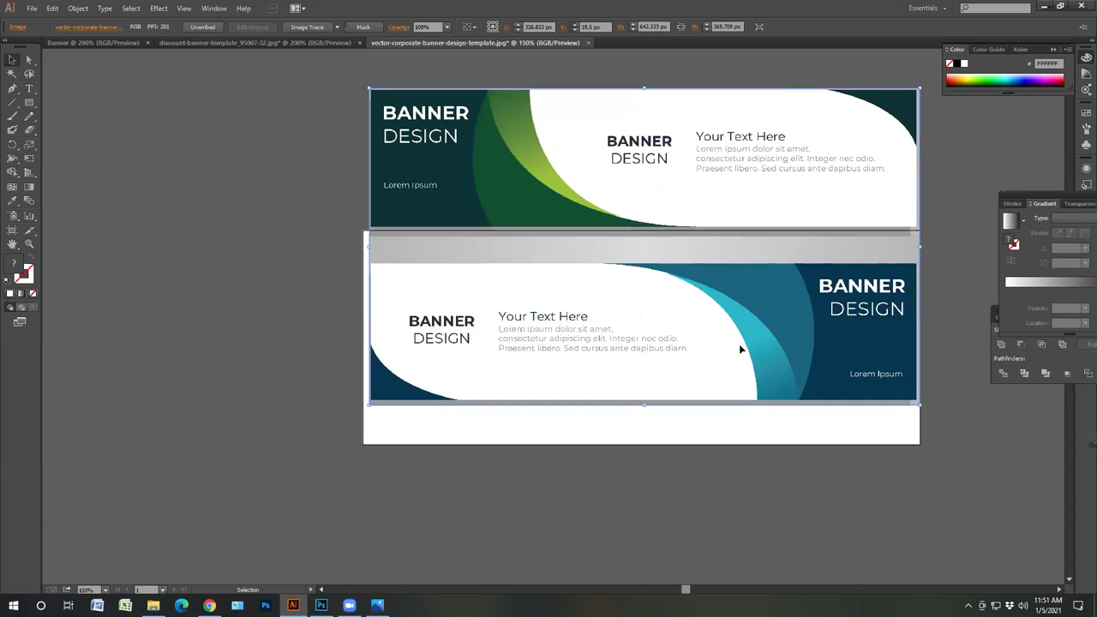
# - Stretch the corporate banner image to about 657 by 582 px and position its blue lower banner over the artboard
pyautogui.moveTo(643, 405); pyautogui.dragTo(645, 443)
pyautogui.moveTo(644, 89); pyautogui.dragTo(600, 161)
pyautogui.scroll(-3, 655, 409)
pyautogui.hscroll(1, 634, 377)
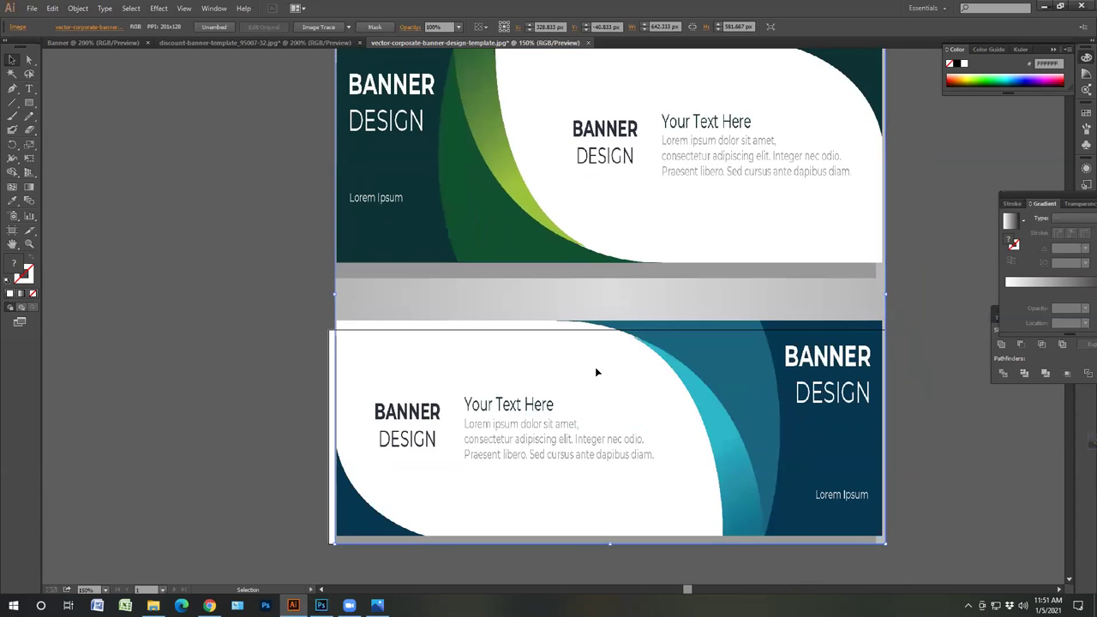
pyautogui.moveTo(597, 368)
pyautogui.mouseDown()
pyautogui.moveTo(600, 378)
pyautogui.moveTo(614, 369)
pyautogui.moveTo(605, 386)
pyautogui.mouseUp()
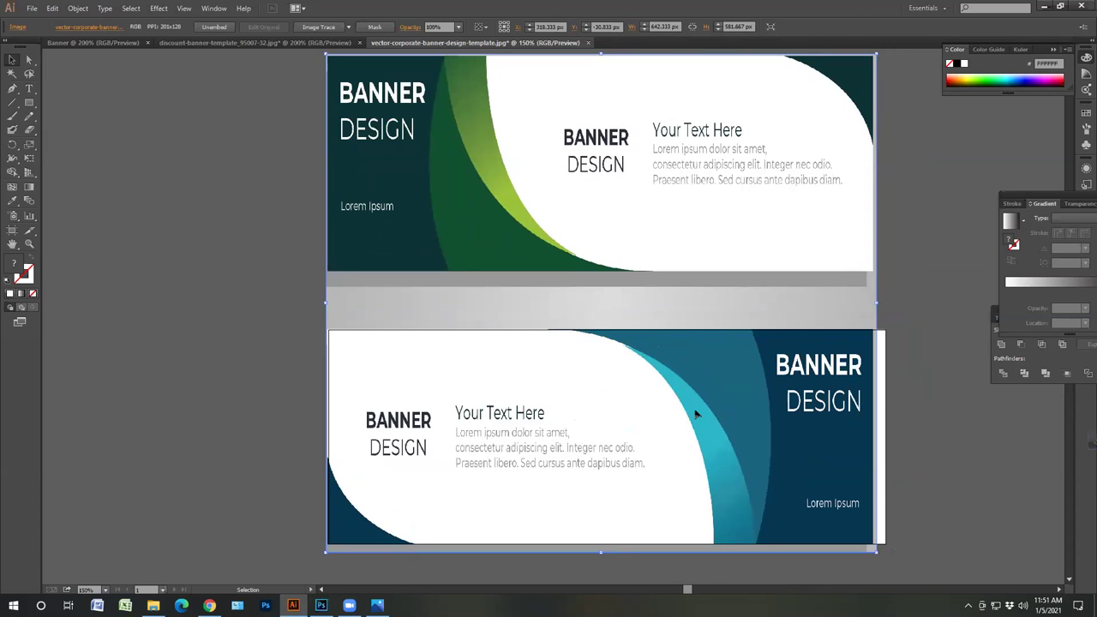
pyautogui.moveTo(873, 307); pyautogui.dragTo(890, 304)
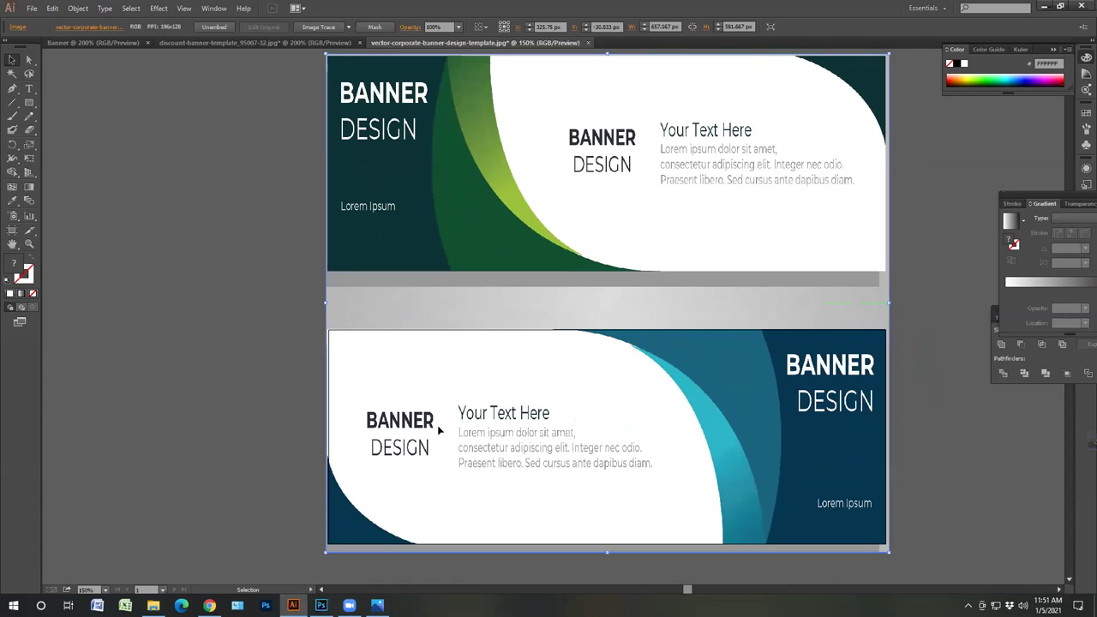
pyautogui.hotkey('ctrl', 'shift', 'a')
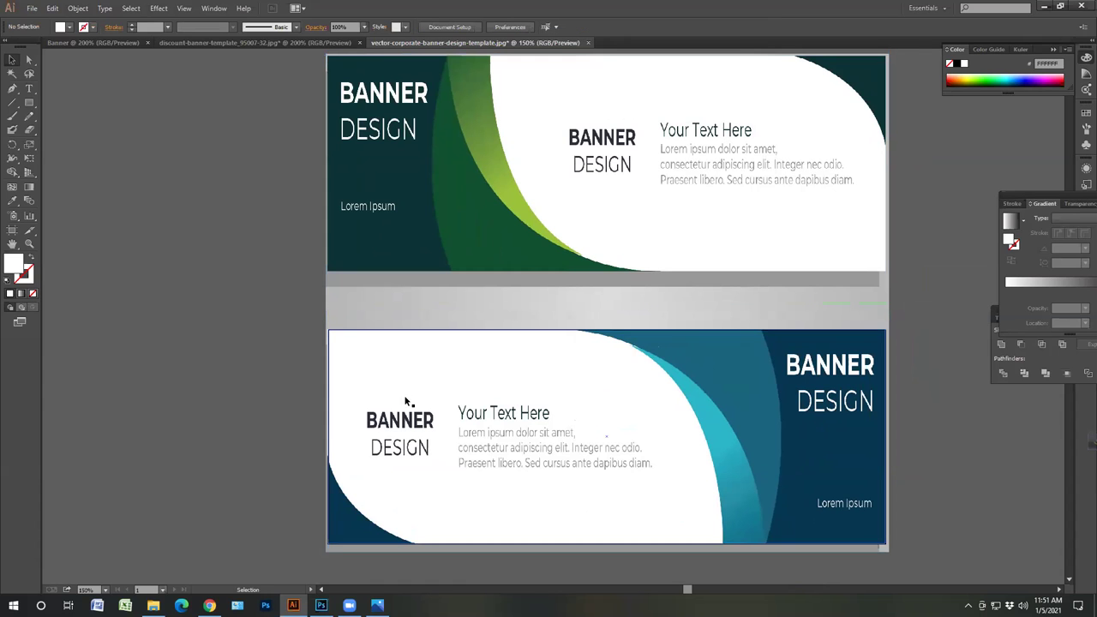
# - Trace the navy curved corner shape at the blue banner's lower left as a closed Pen path
pyautogui.scroll(3, 545, 471)
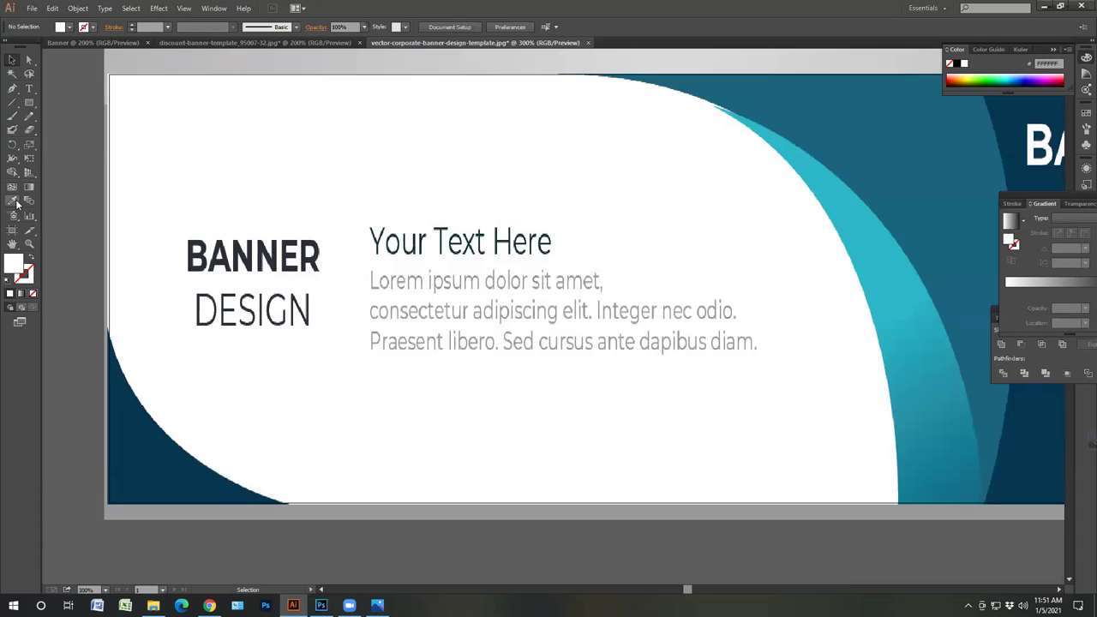
pyautogui.click(12, 88)
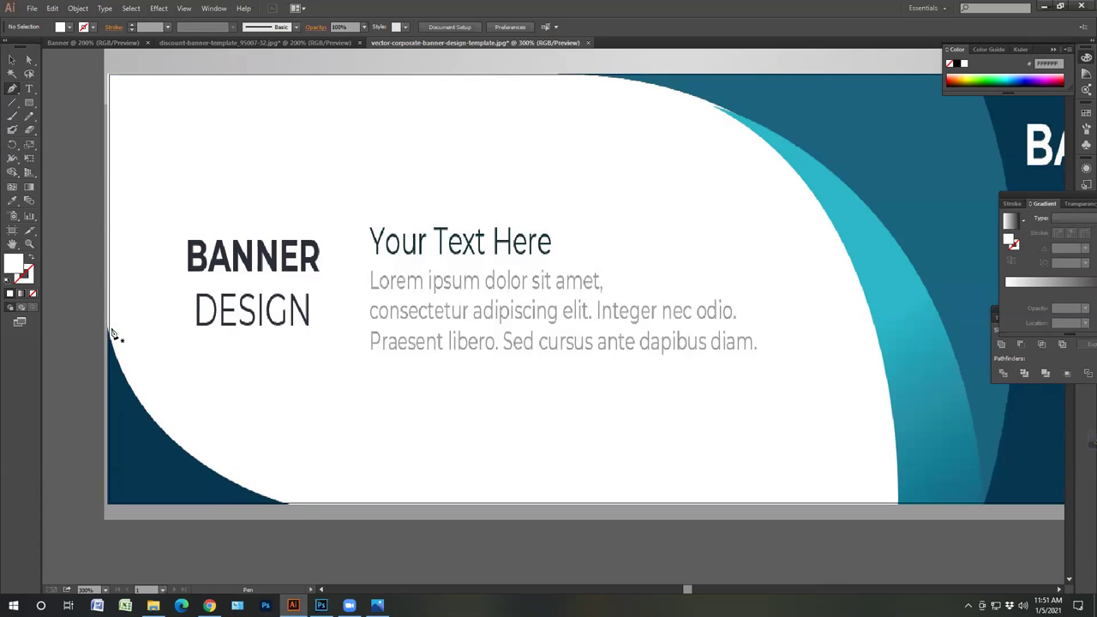
pyautogui.moveTo(183, 326); pyautogui.dragTo(210, 372)
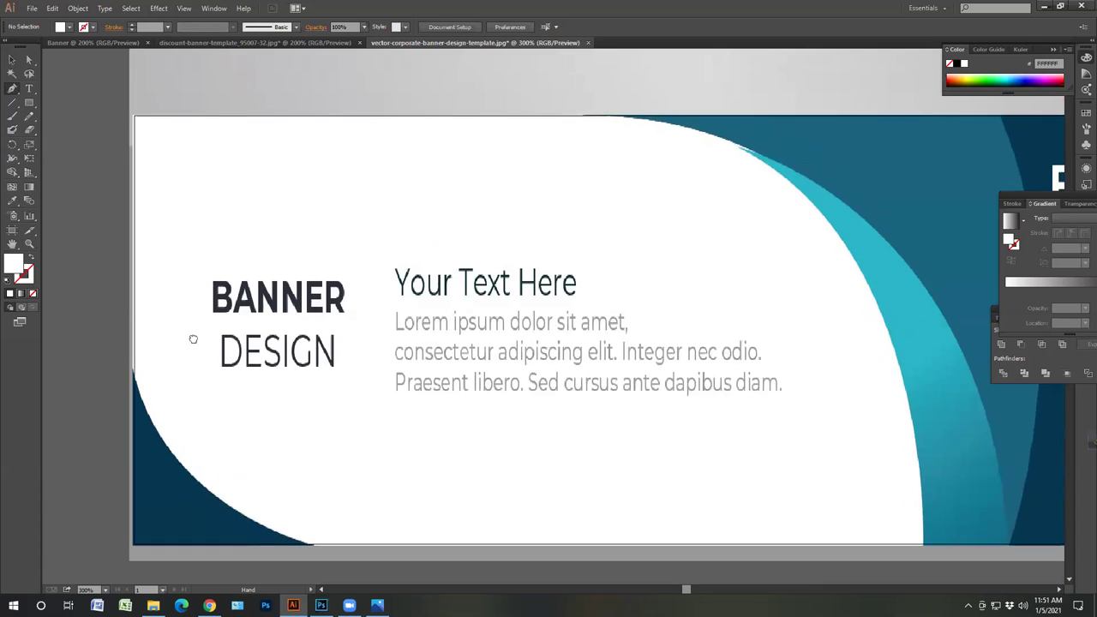
pyautogui.click(135, 374)
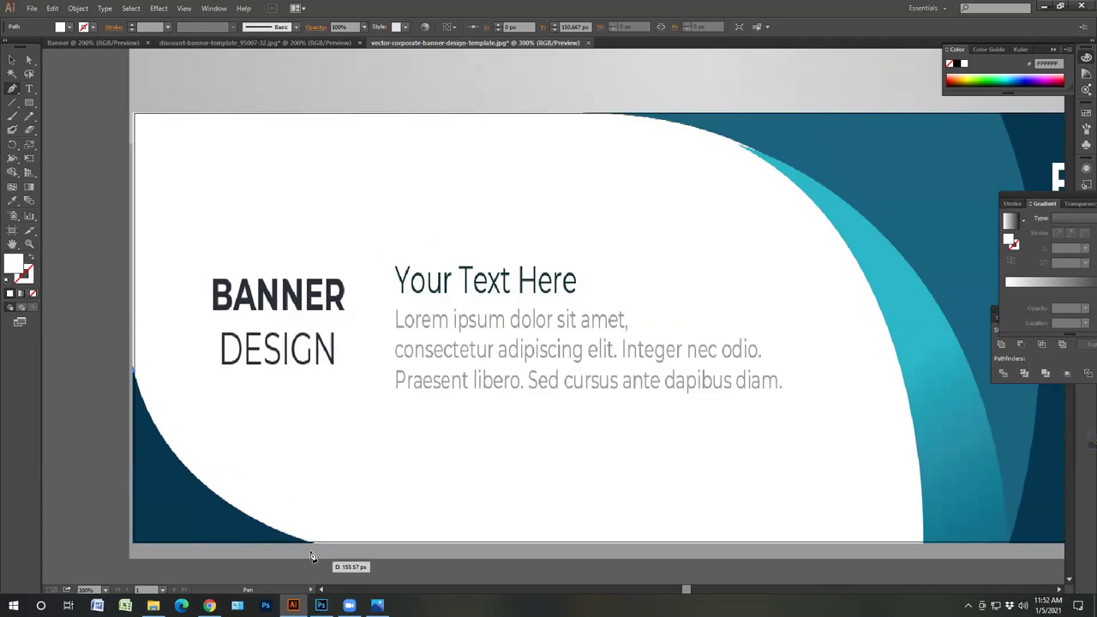
pyautogui.moveTo(313, 541); pyautogui.dragTo(478, 502)
pyautogui.click(316, 453)
pyautogui.click(135, 453)
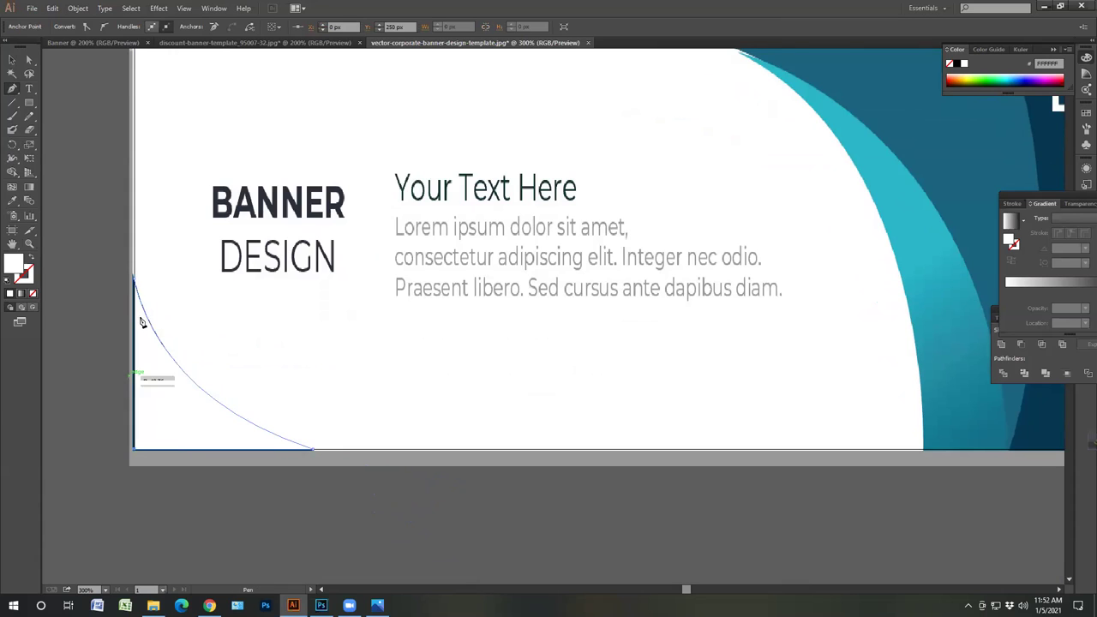
pyautogui.click(135, 283)
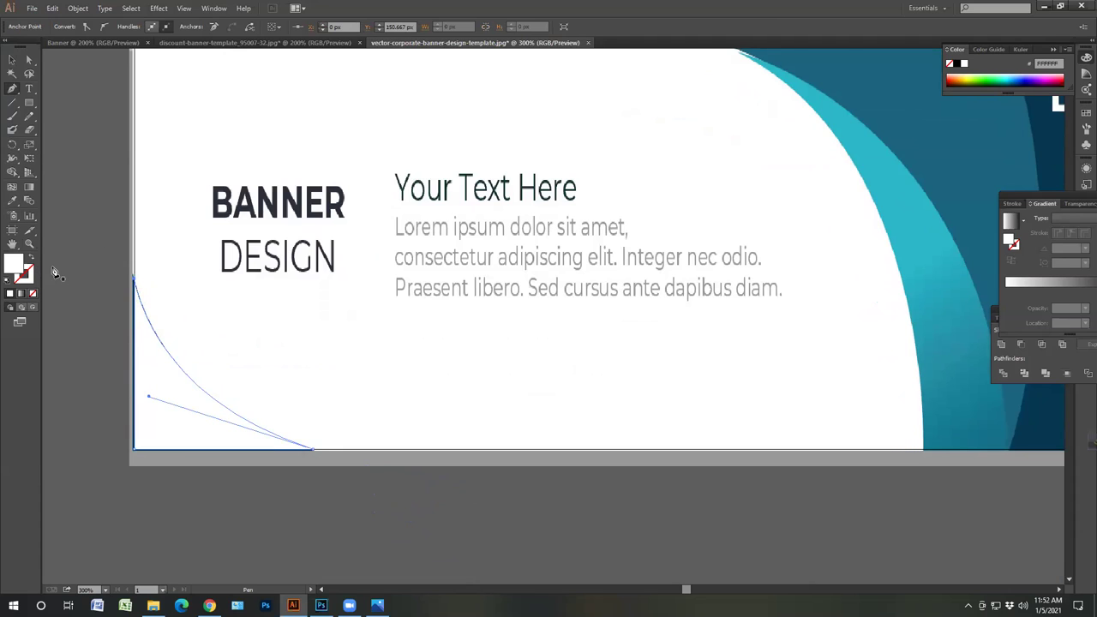
# - Fill the traced corner shape with yellow F9F203 and deselect it
pyautogui.press('v')
pyautogui.doubleClick(16, 267)
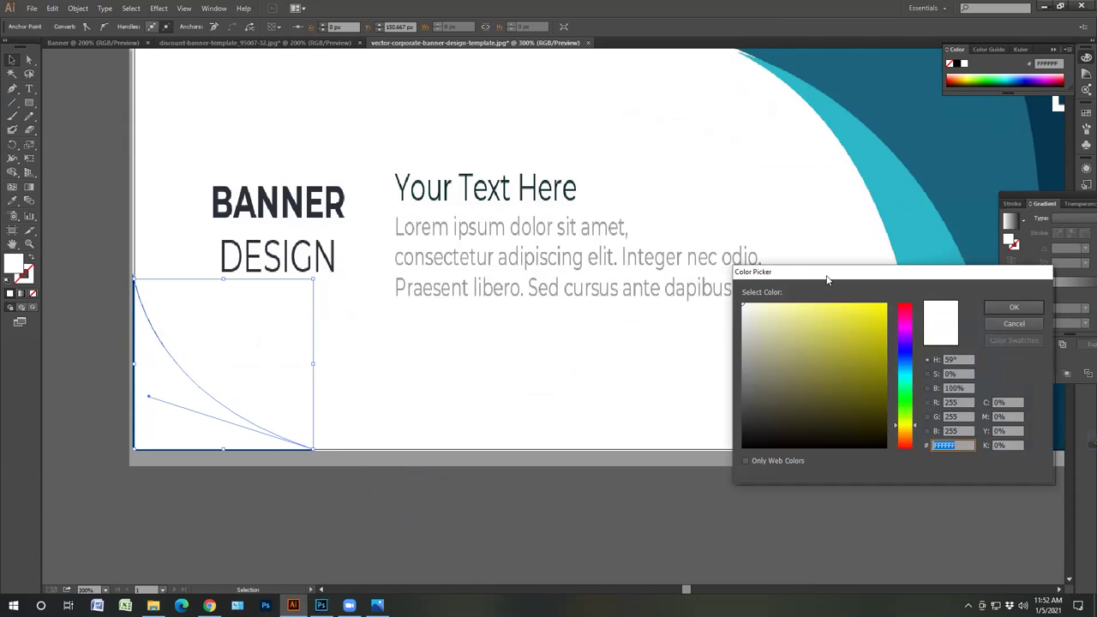
pyautogui.moveTo(827, 279); pyautogui.dragTo(731, 253)
pyautogui.moveTo(777, 295); pyautogui.dragTo(790, 281)
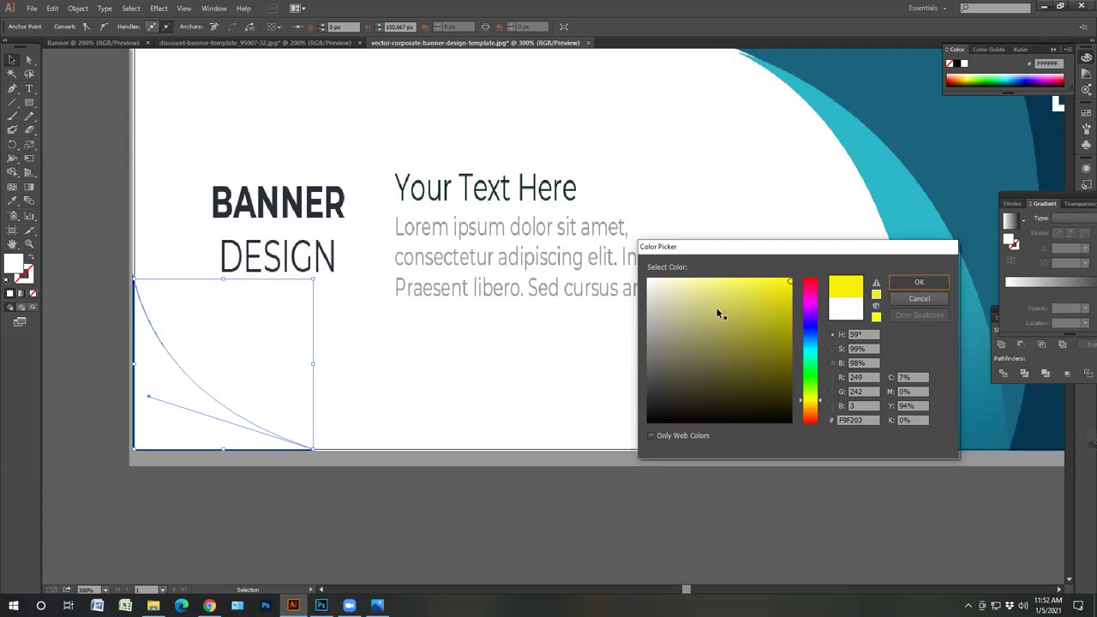
pyautogui.press('Return')
pyautogui.moveTo(591, 280); pyautogui.dragTo(515, 358)
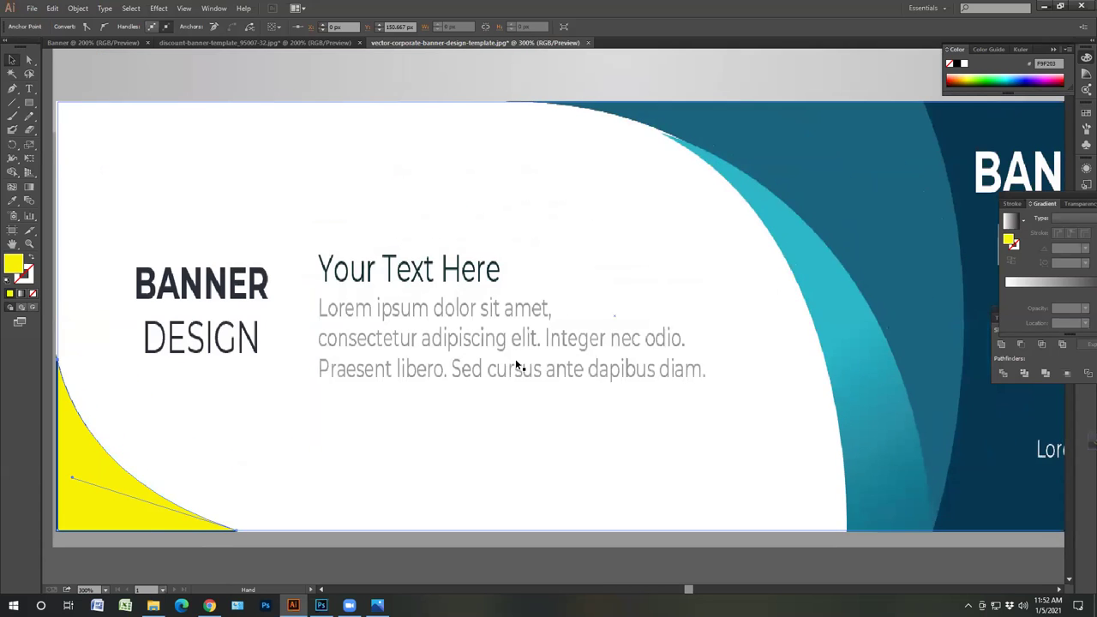
pyautogui.hotkey('ctrl', '-')
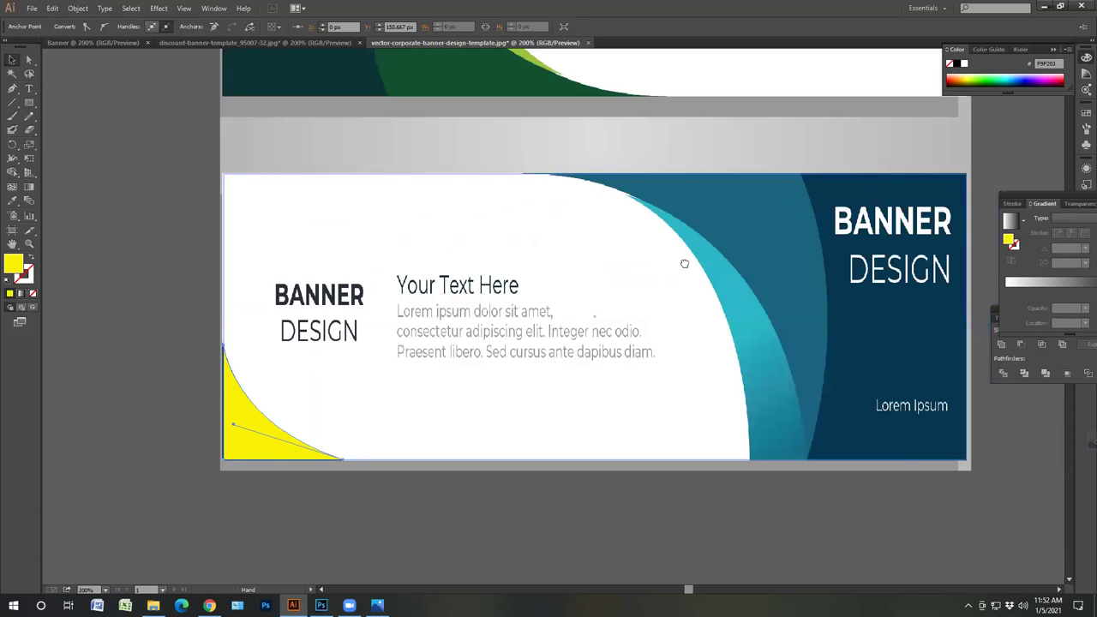
pyautogui.moveTo(682, 263); pyautogui.dragTo(636, 238)
pyautogui.press('v')
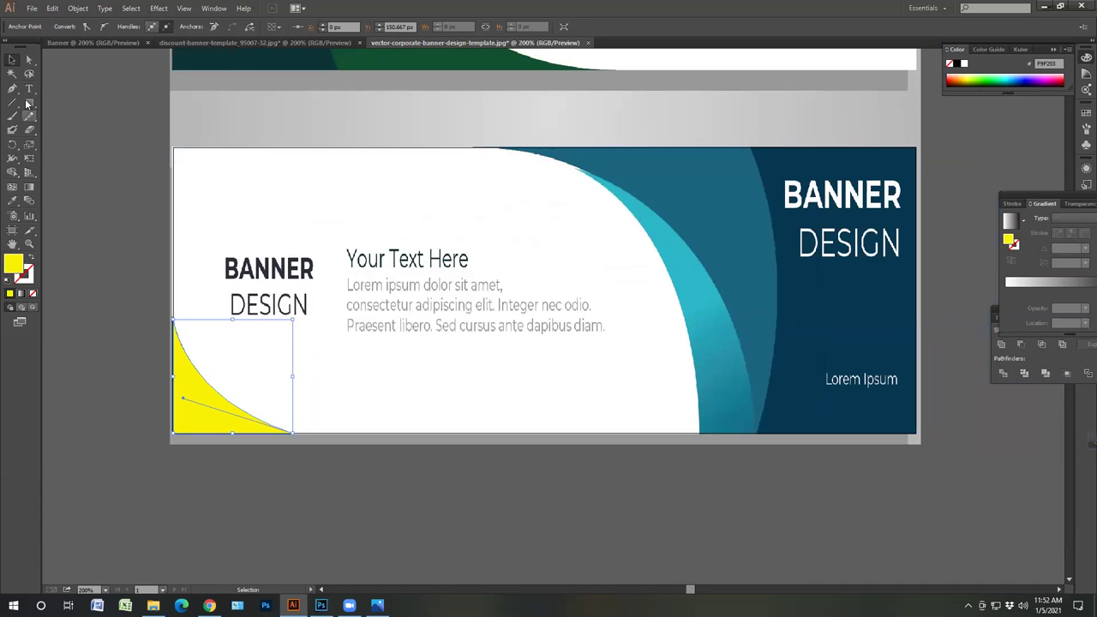
pyautogui.click(248, 130)
pyautogui.click(12, 89)
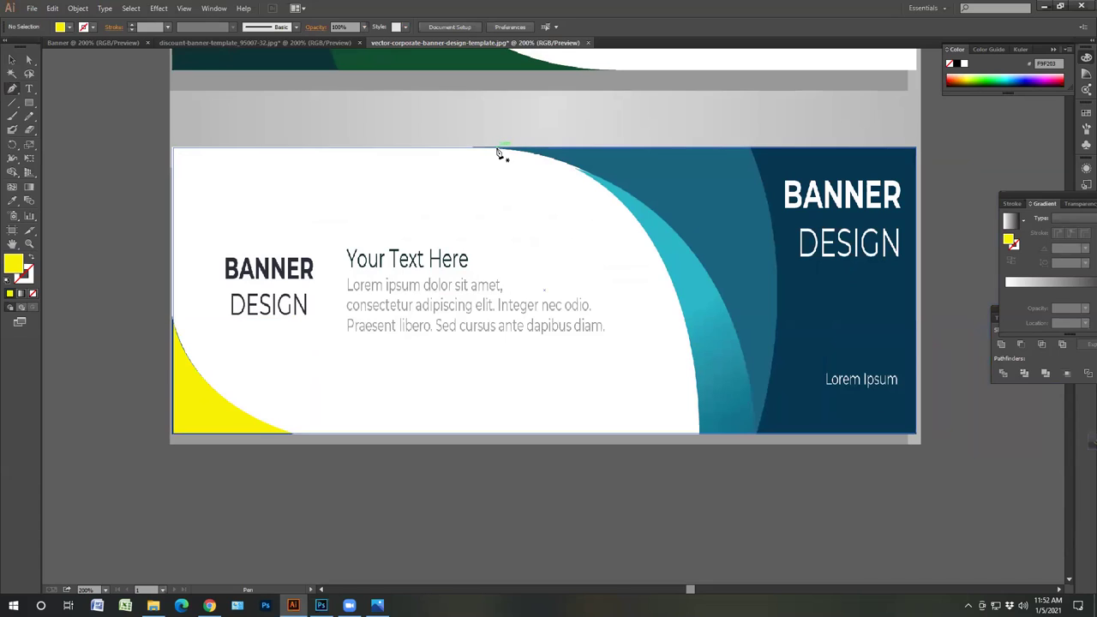
pyautogui.click(478, 150)
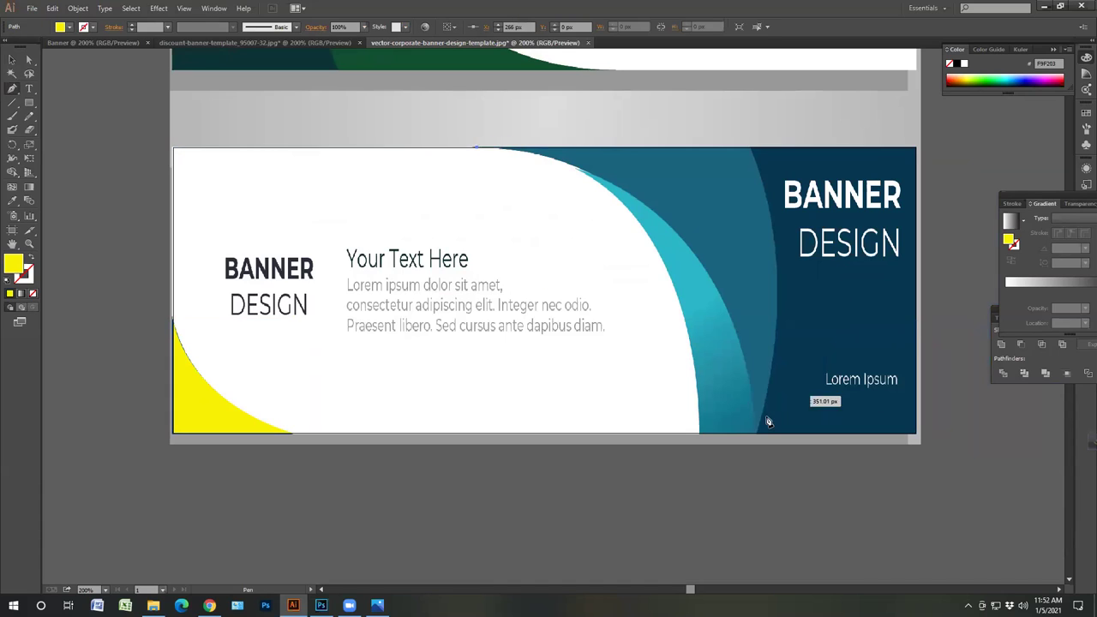
pyautogui.moveTo(758, 435); pyautogui.dragTo(788, 548)
pyautogui.scroll(-3, 817, 474)
pyautogui.scroll(-5, 808, 574)
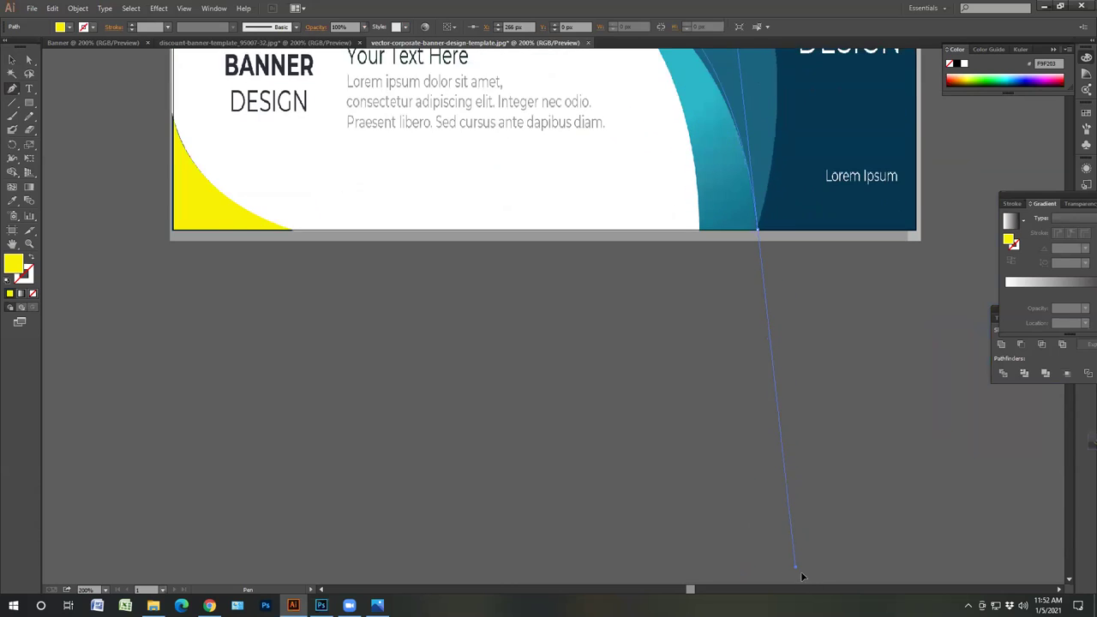
pyautogui.moveTo(819, 438); pyautogui.dragTo(815, 548)
pyautogui.moveTo(844, 328); pyautogui.dragTo(840, 441)
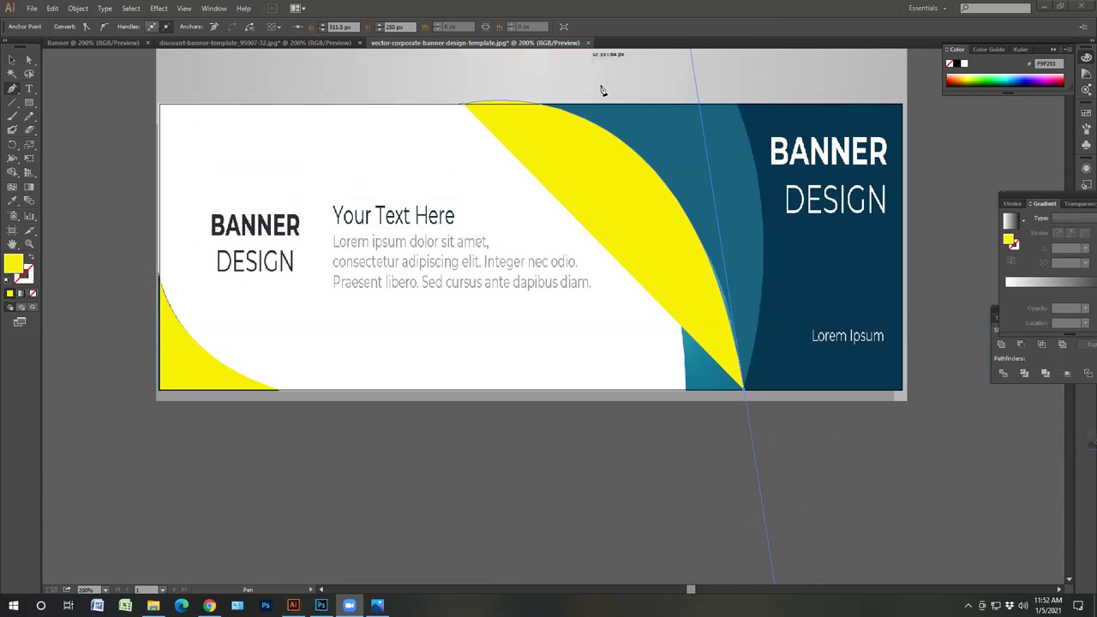
pyautogui.press('v')
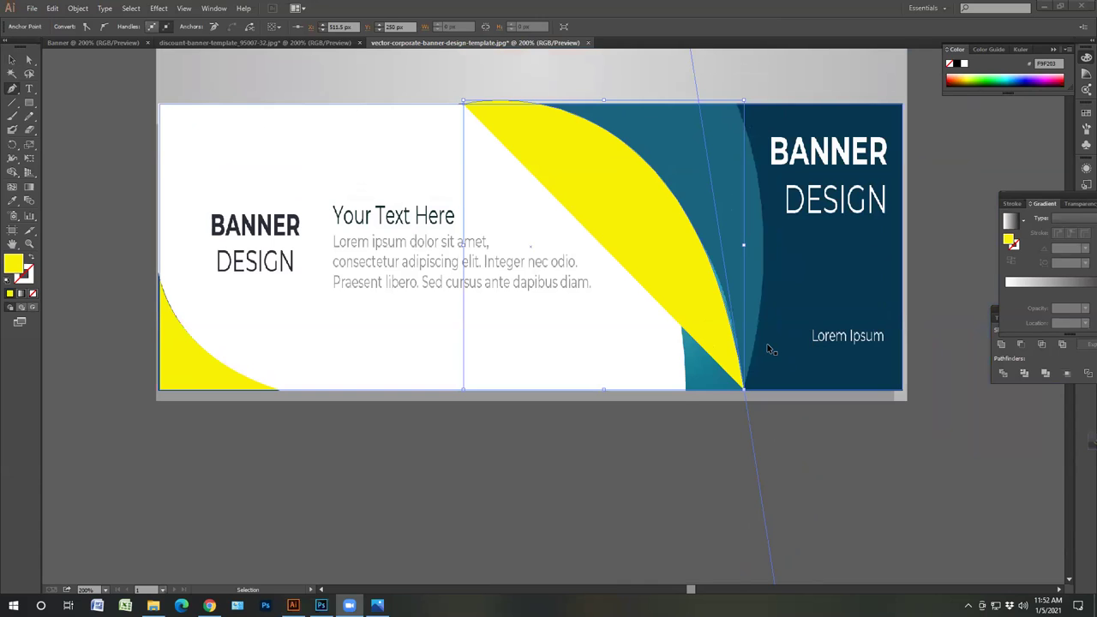
pyautogui.press('p')
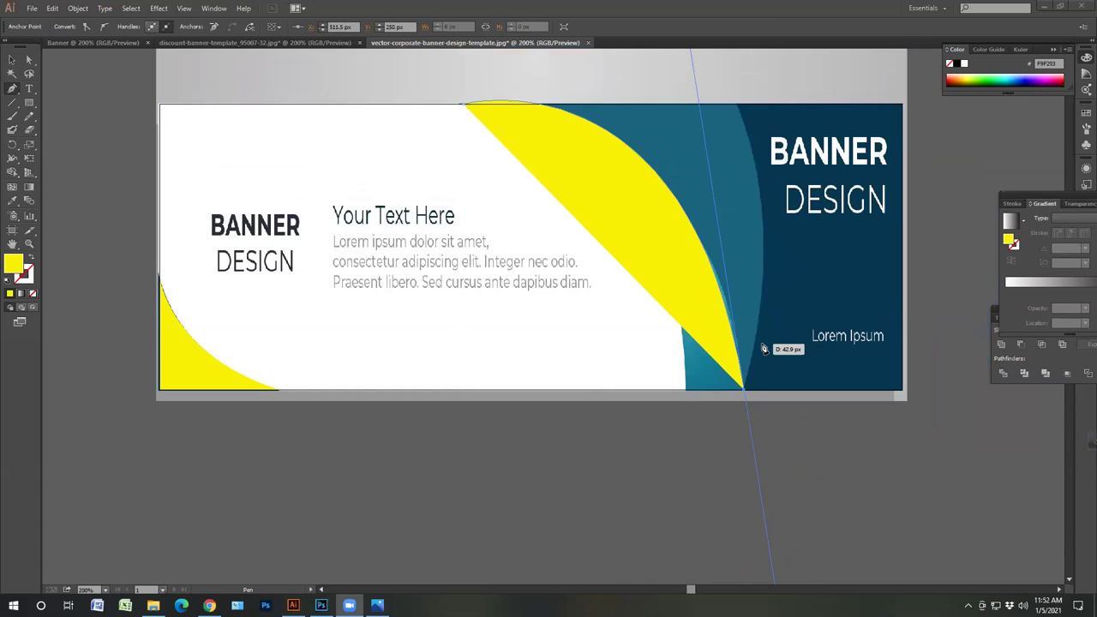
pyautogui.press('v')
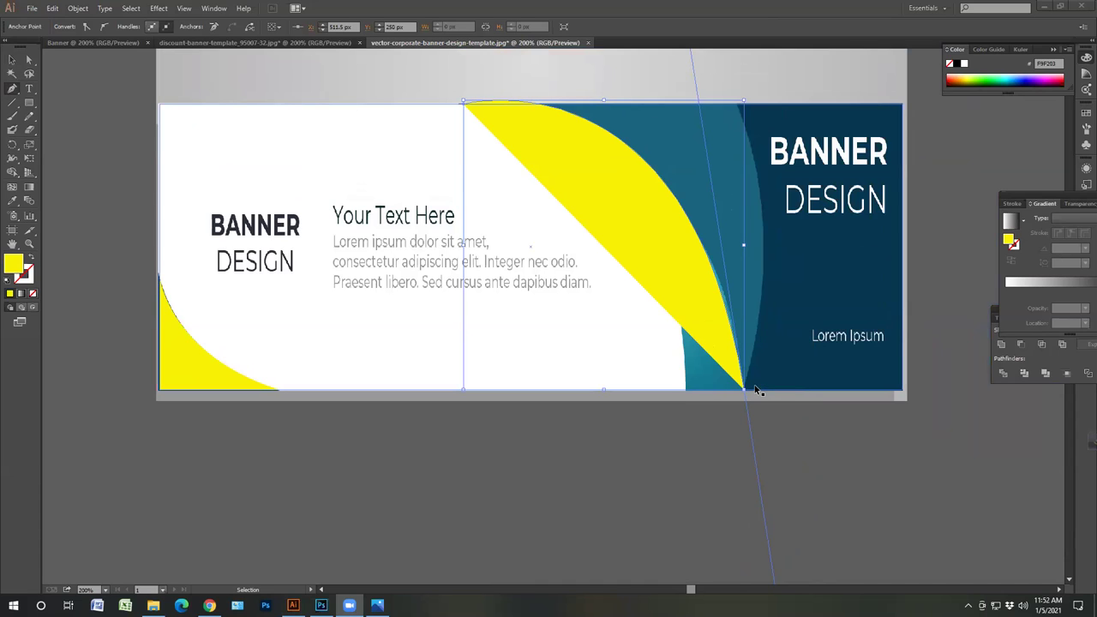
pyautogui.moveTo(12, 88); pyautogui.dragTo(86, 115)
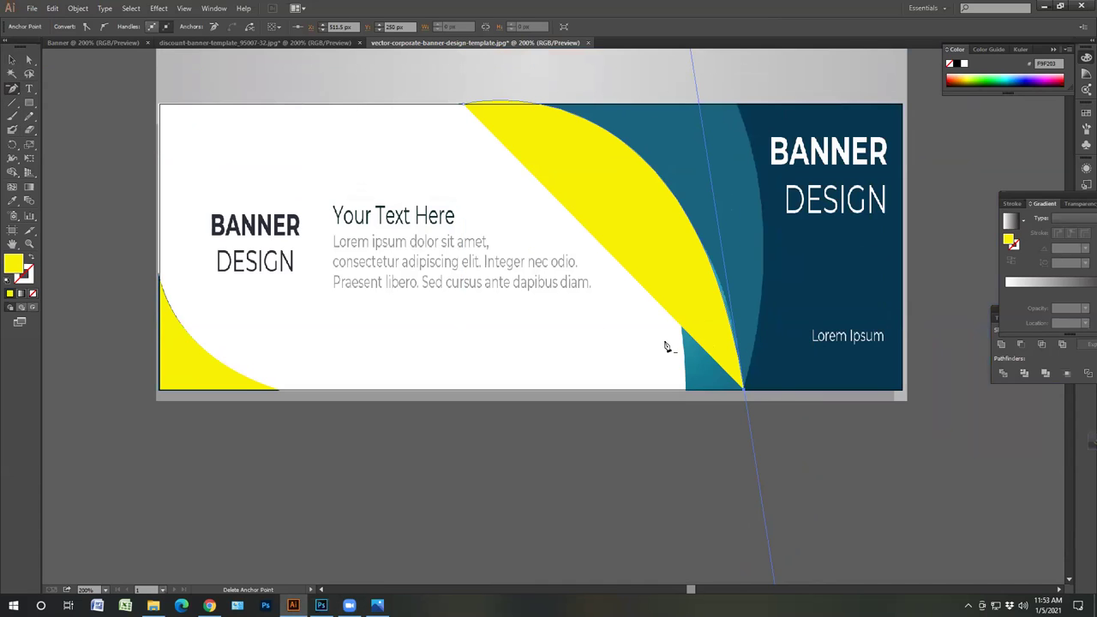
pyautogui.click(738, 391)
pyautogui.moveTo(12, 88); pyautogui.dragTo(104, 92)
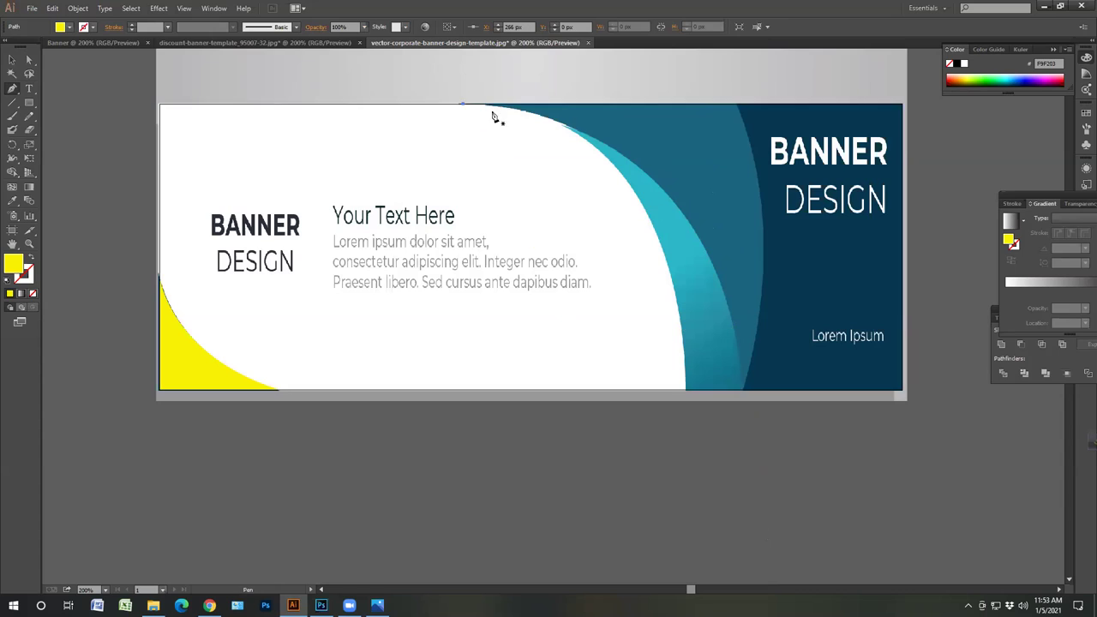
pyautogui.hotkey('ctrl', 'shift', 'a')
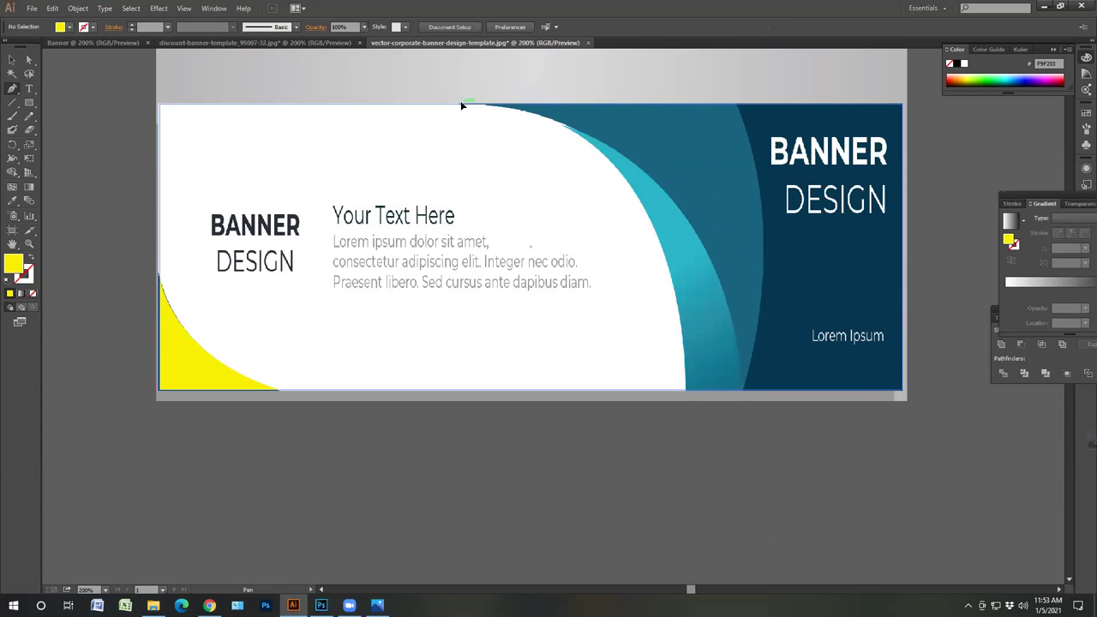
# - Trace the medium-teal area as a closed Pen path, following its left curve with two curved segments and closing along the artboard edges
pyautogui.click(461, 103)
pyautogui.moveTo(674, 204); pyautogui.dragTo(769, 305)
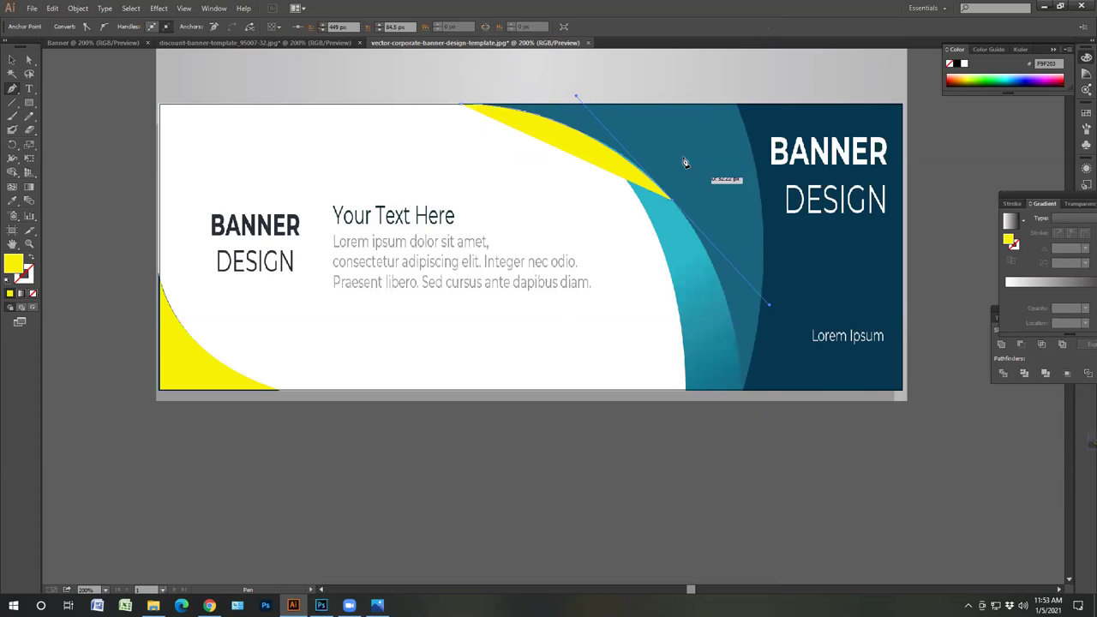
pyautogui.click(676, 199)
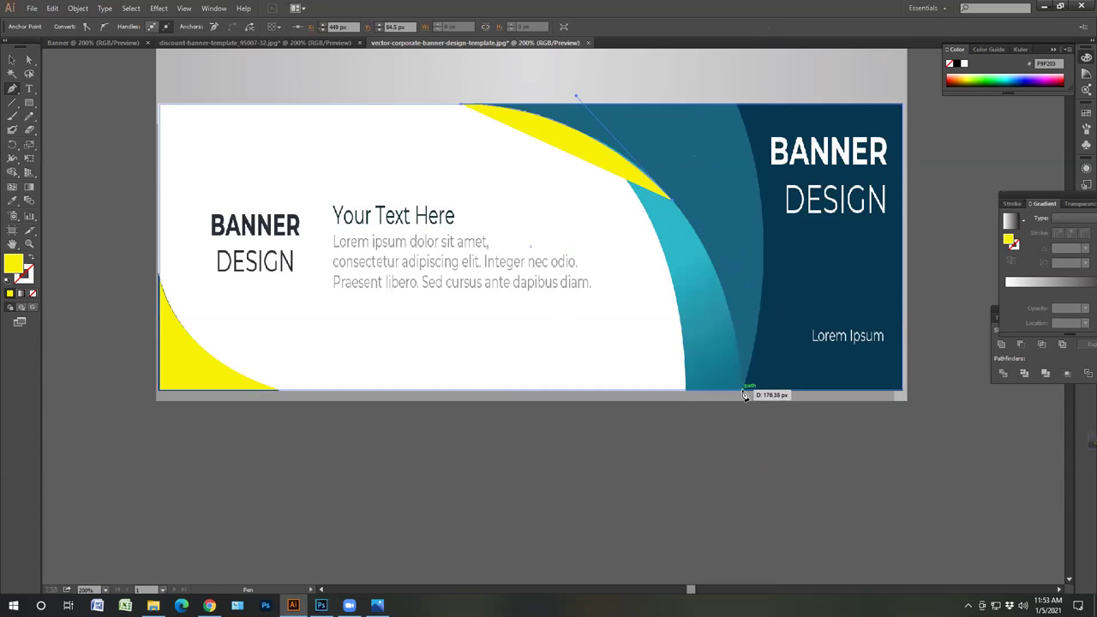
pyautogui.moveTo(745, 389); pyautogui.dragTo(751, 514)
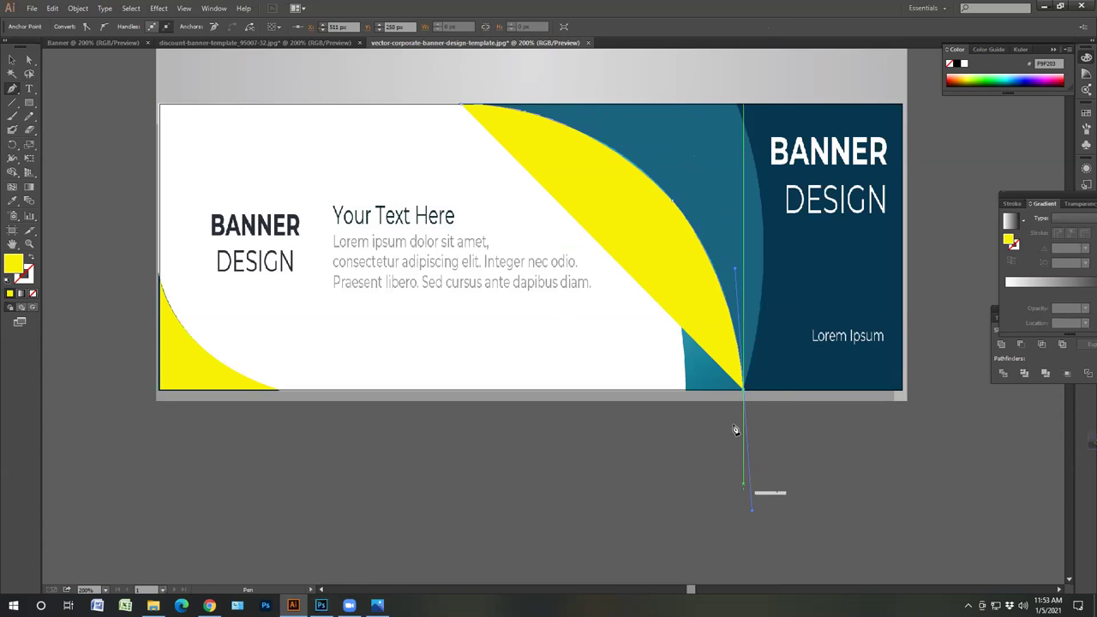
pyautogui.click(744, 390)
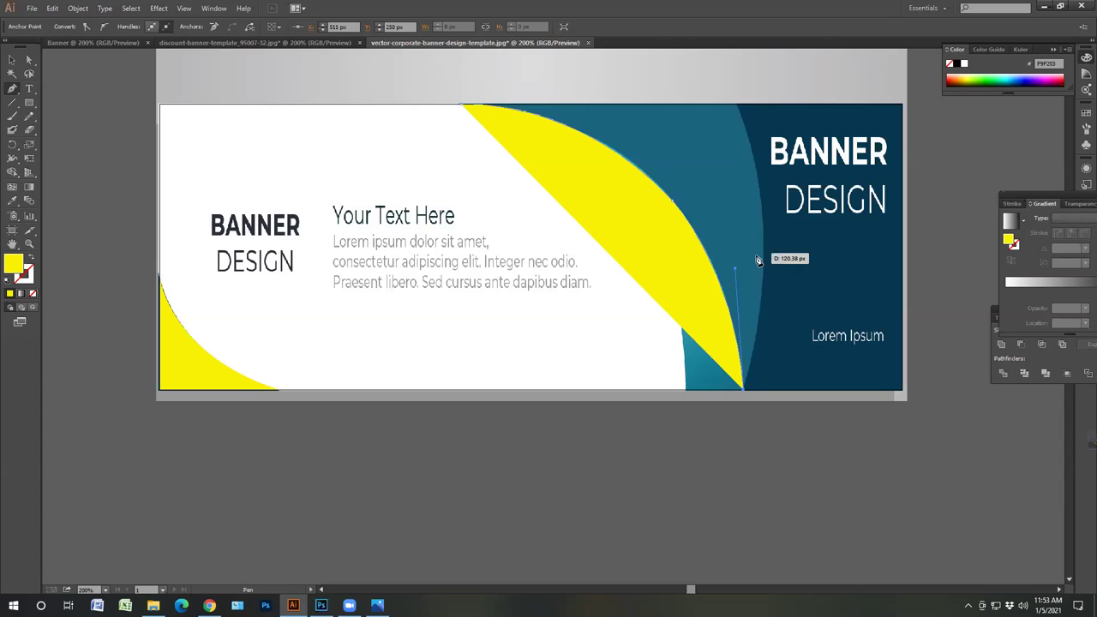
pyautogui.click(835, 392)
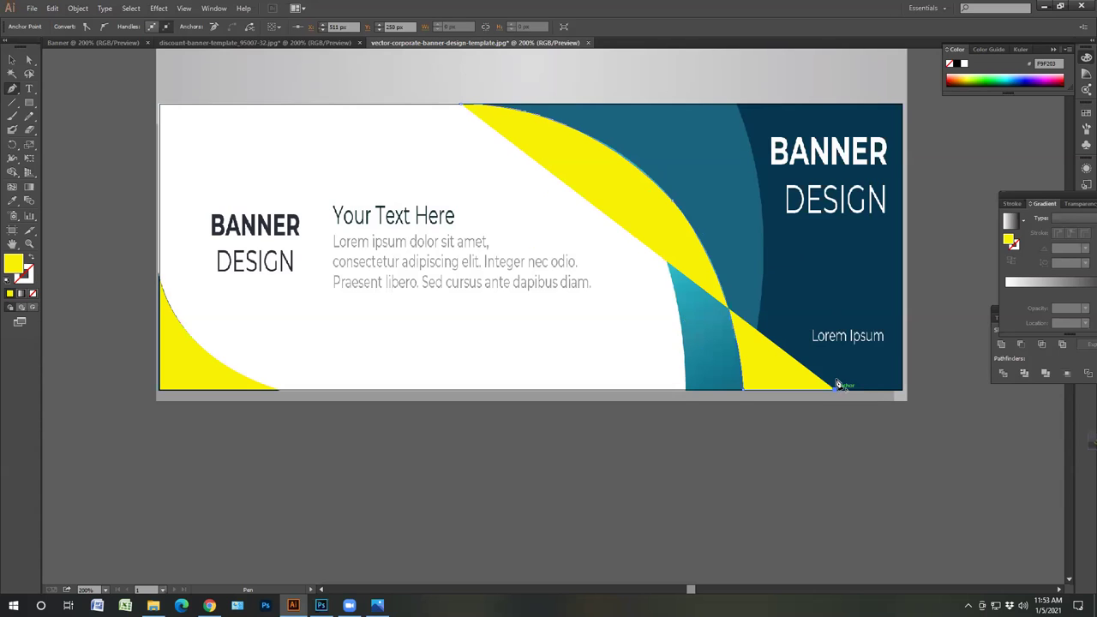
pyautogui.click(829, 106)
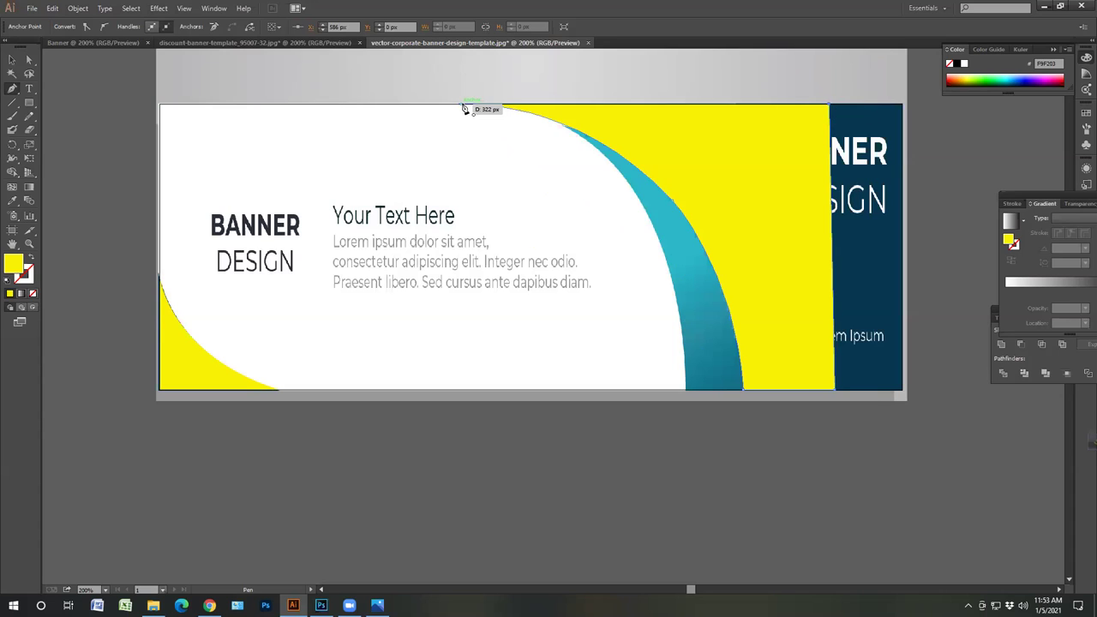
pyautogui.click(462, 107)
# - Send the traced medium-teal shape to the back of the stacking order and deselect it
pyautogui.press('v')
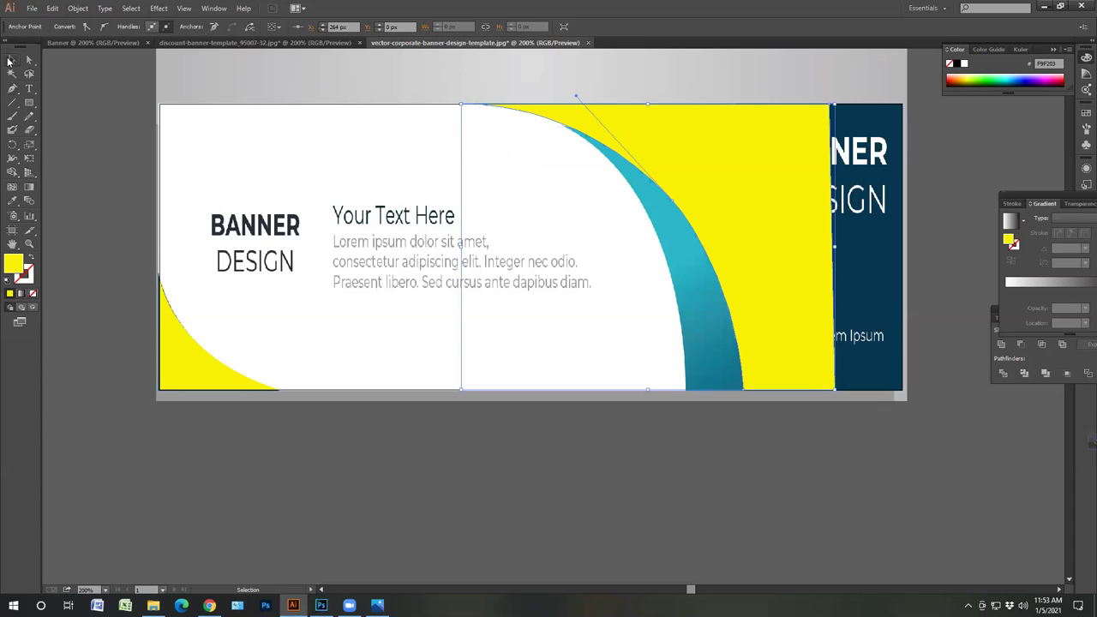
pyautogui.press('a')
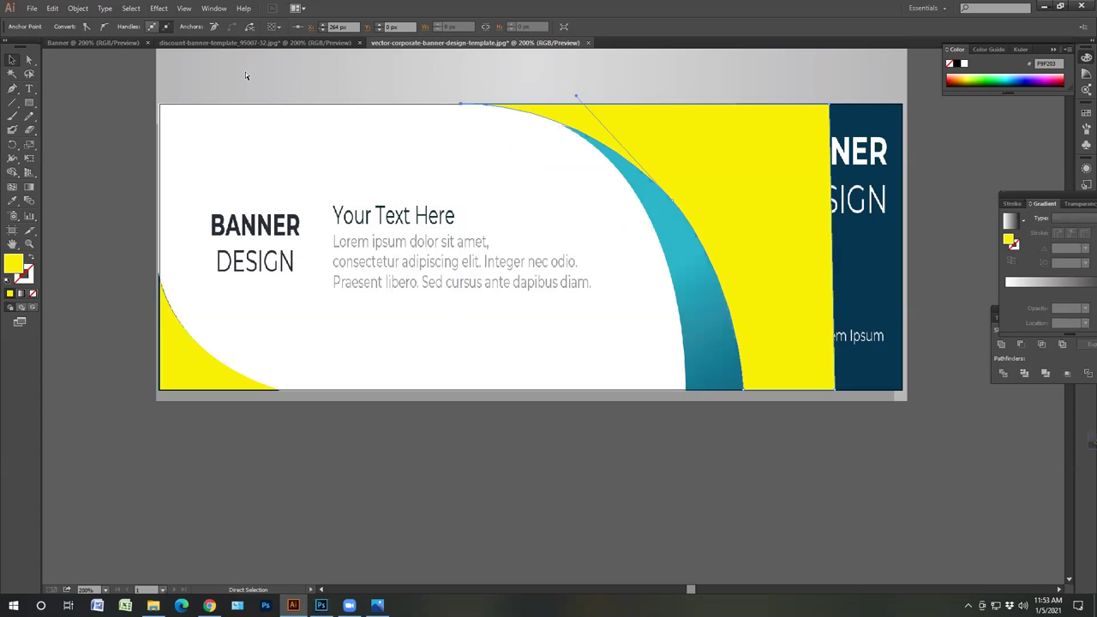
pyautogui.hotkey('ctrl', 'shift', '[')
pyautogui.press('v')
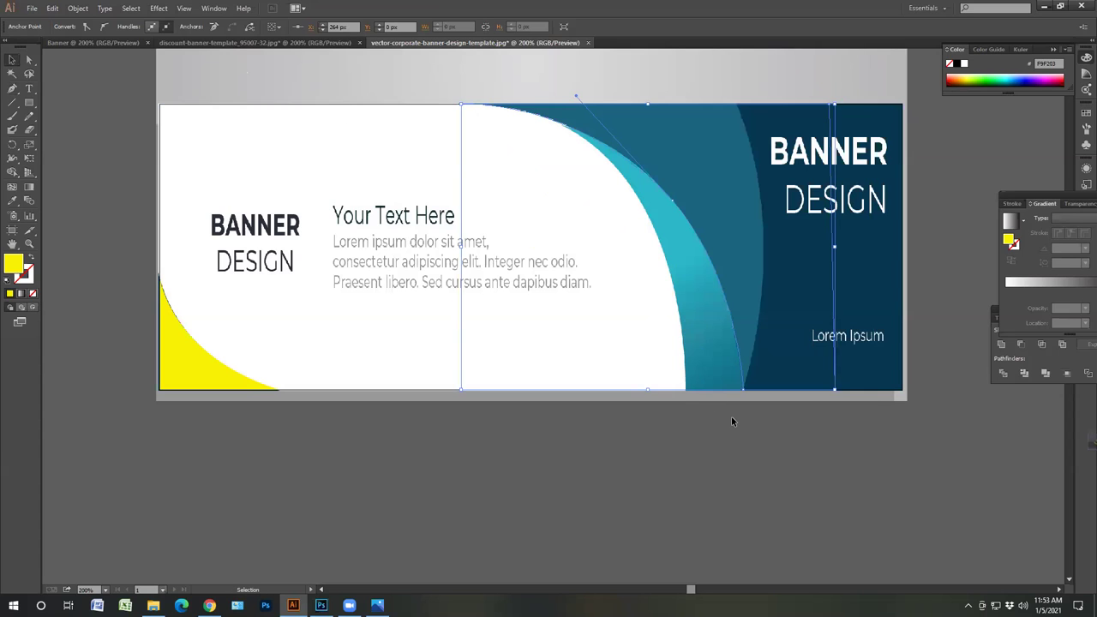
pyautogui.click(798, 483)
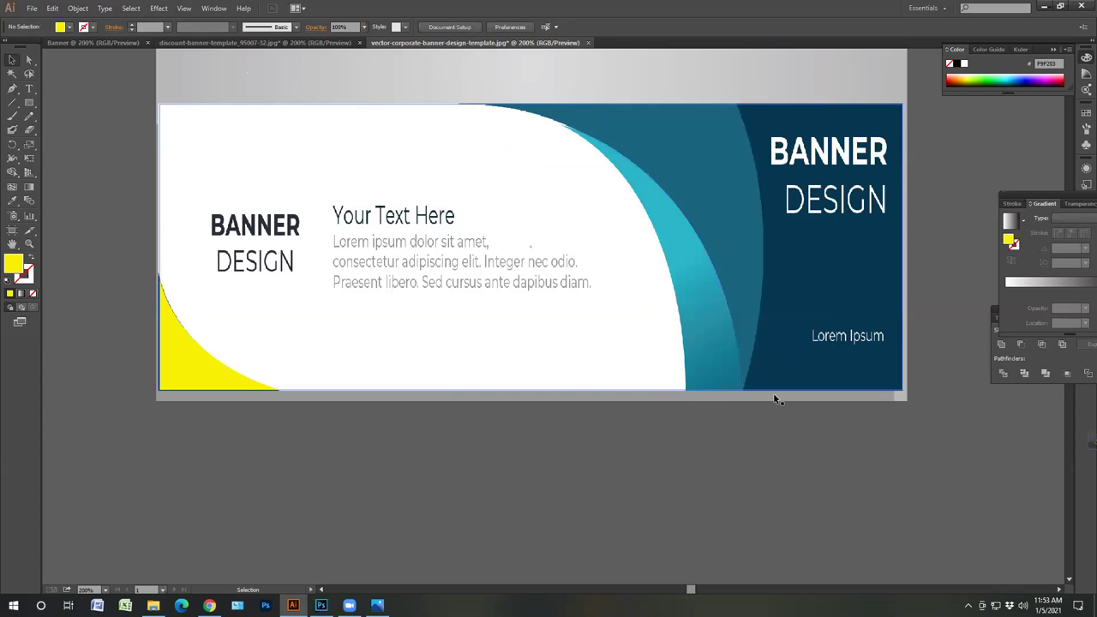
# - Trace the dark navy panel behind the right-hand banner title as a closed Pen path with a curved left edge
pyautogui.click(12, 88)
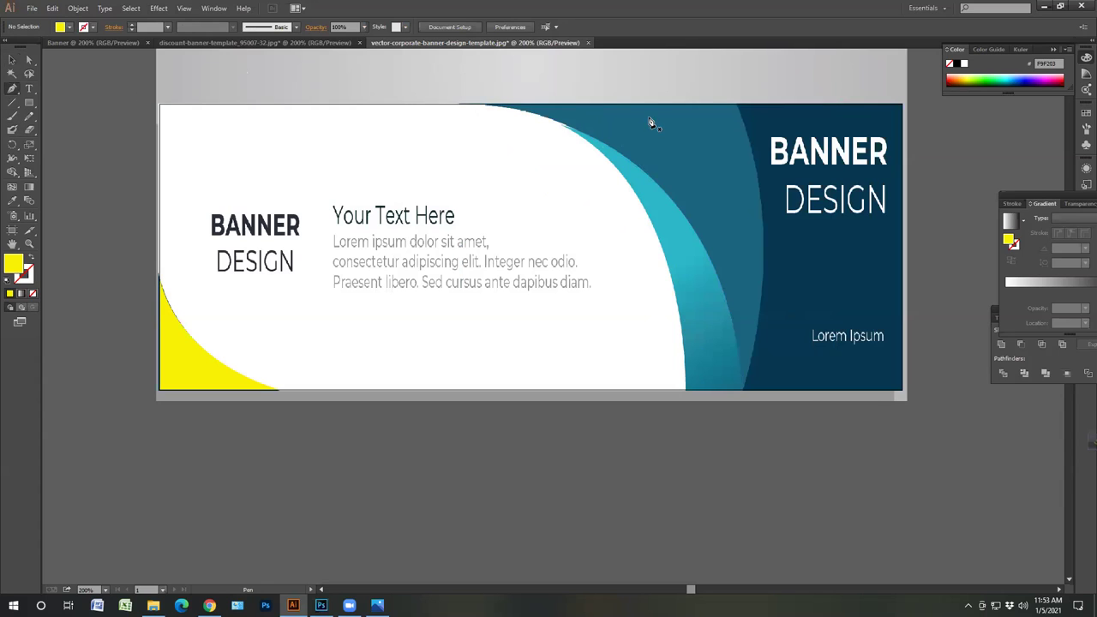
pyautogui.click(737, 104)
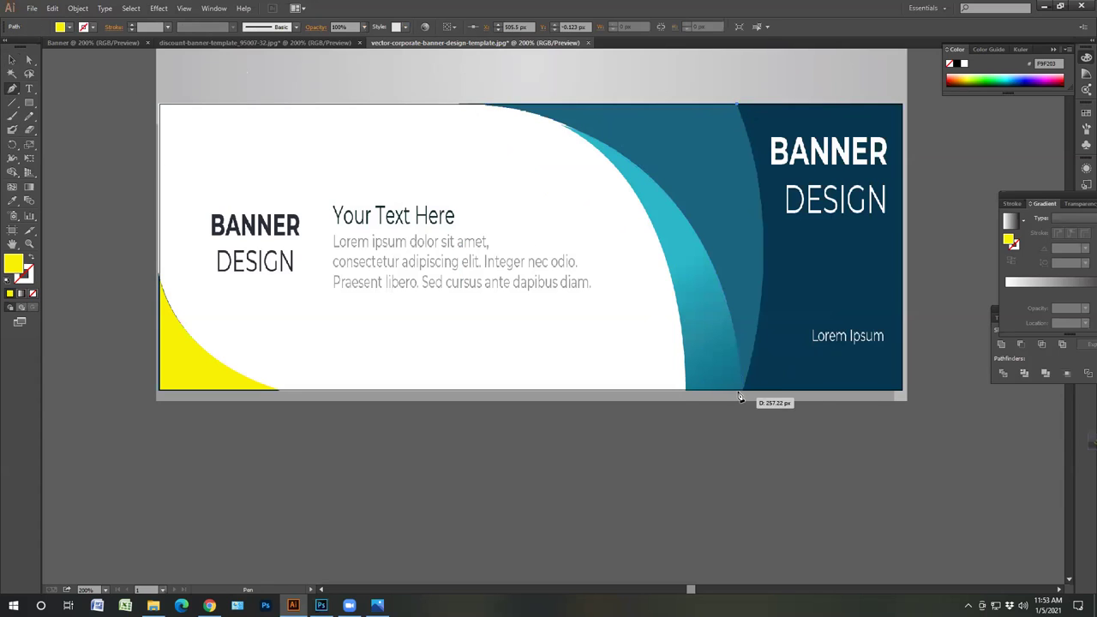
pyautogui.moveTo(743, 390); pyautogui.dragTo(696, 563)
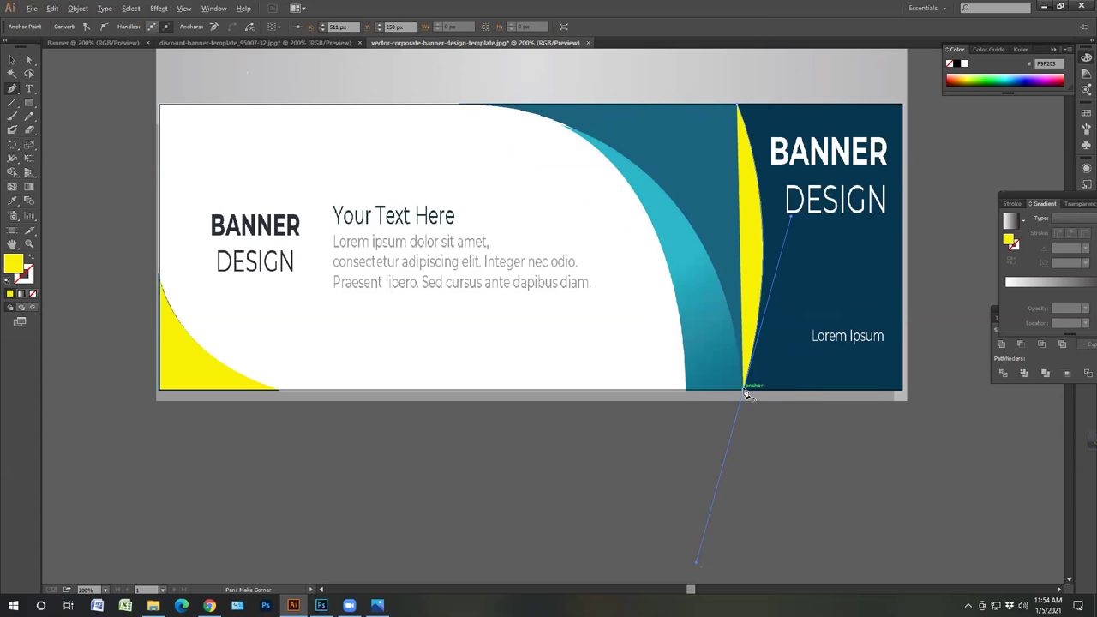
pyautogui.click(745, 391)
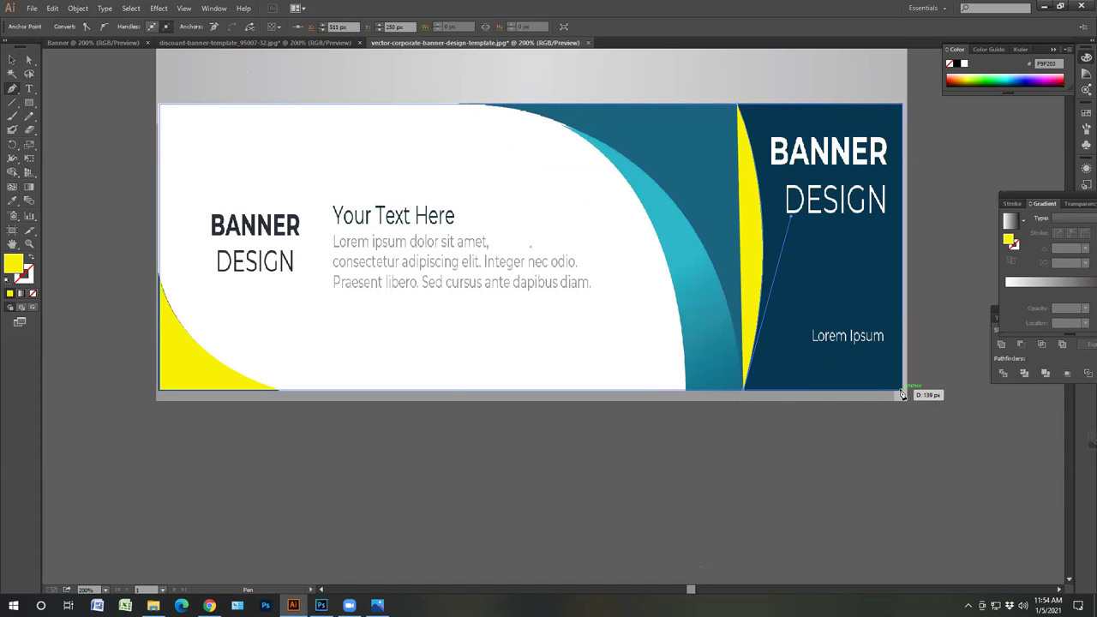
pyautogui.click(902, 391)
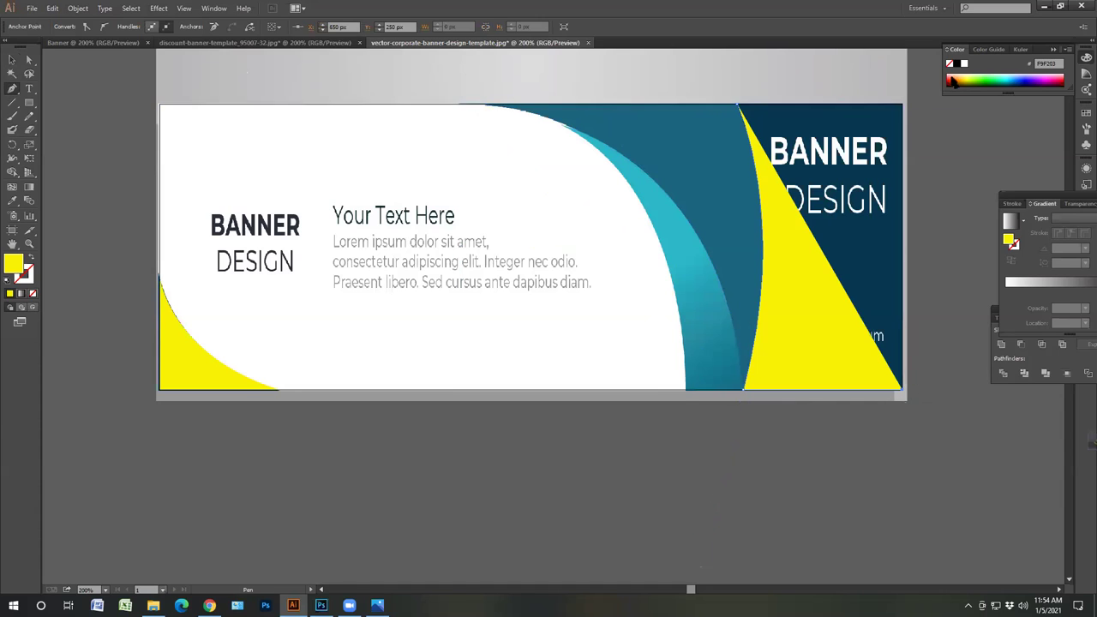
pyautogui.click(903, 105)
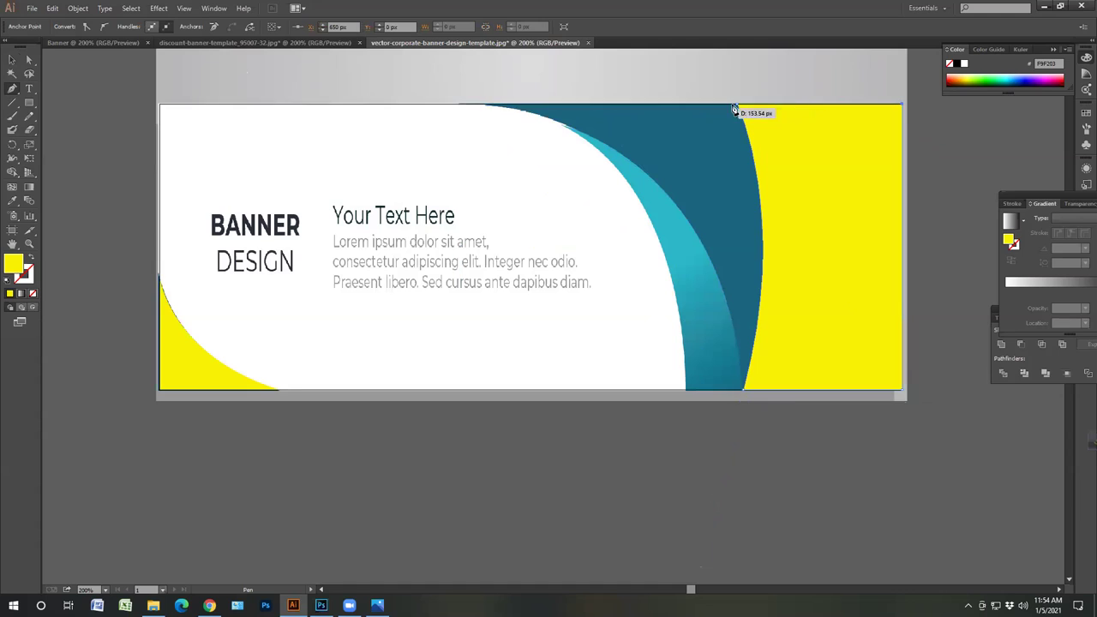
pyautogui.click(736, 105)
# - Send the traced dark navy panel shape to the back of the stacking order
pyautogui.click(12, 60)
pyautogui.press('a')
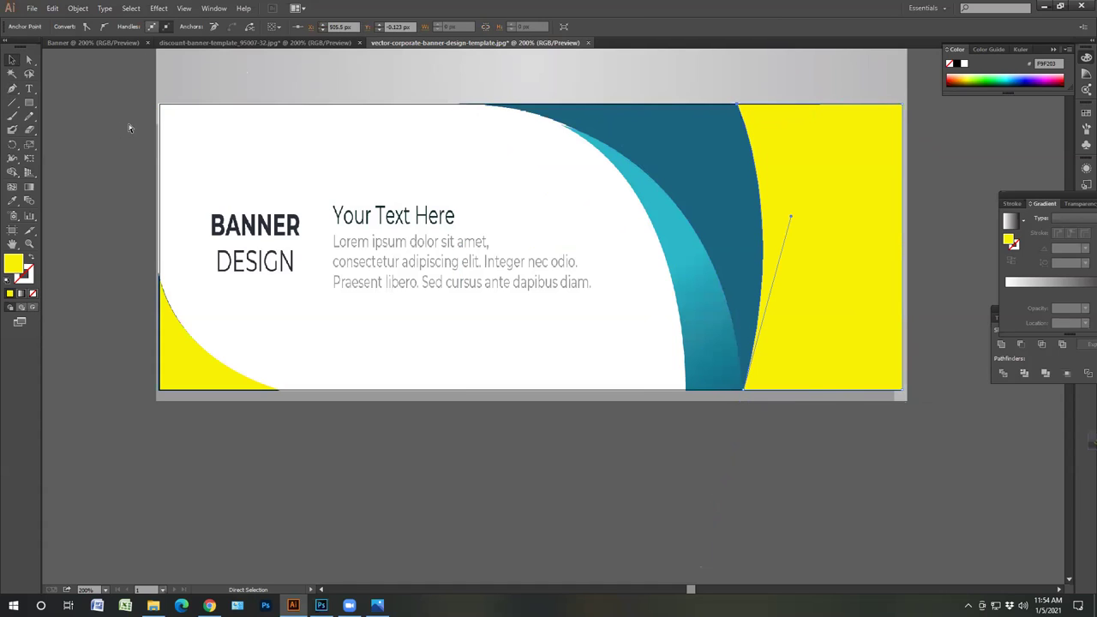
pyautogui.hotkey('ctrl', 'shift', '[')
pyautogui.press('v')
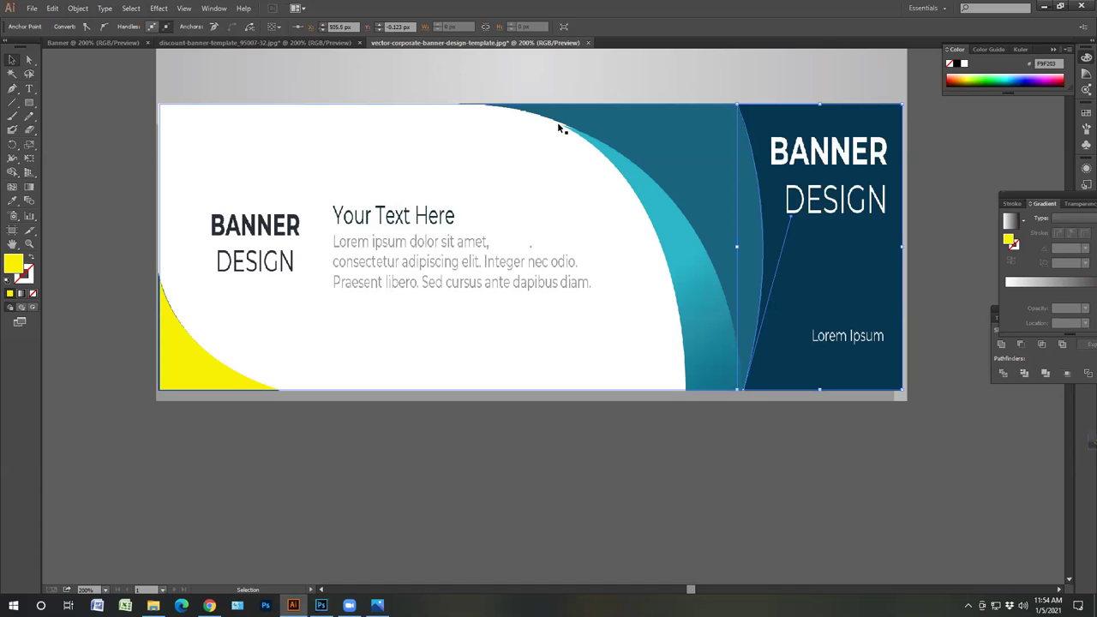
# - Move the white 650 by 250 px rectangle down and to the left so it sits mostly below the artboard
pyautogui.click(641, 232)
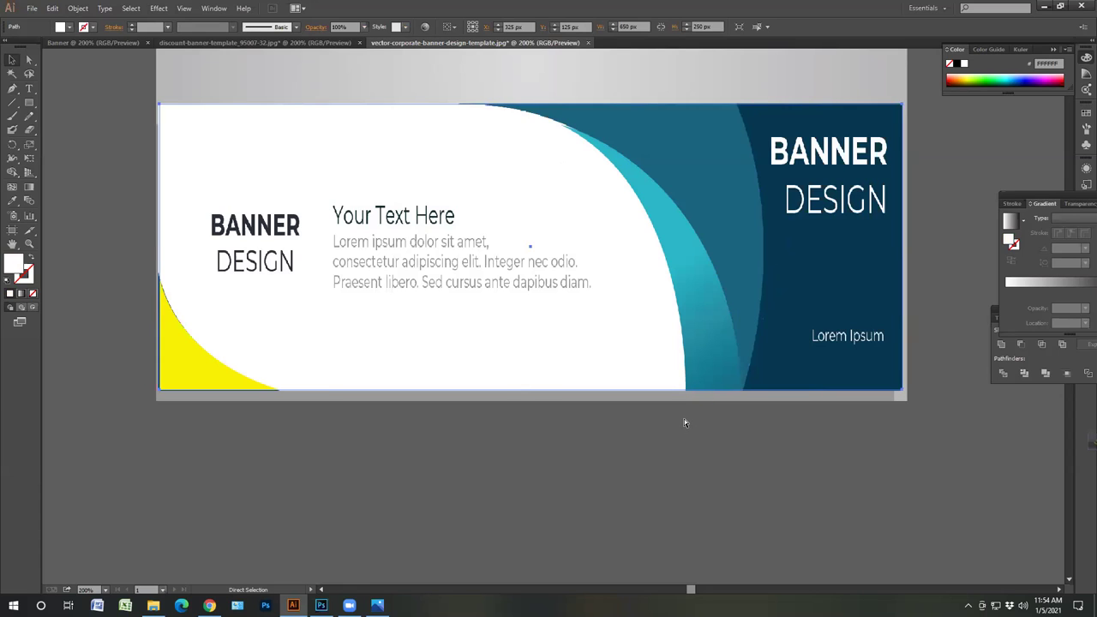
pyautogui.hotkey('ctrl', '-')
pyautogui.moveTo(658, 368); pyautogui.dragTo(622, 483)
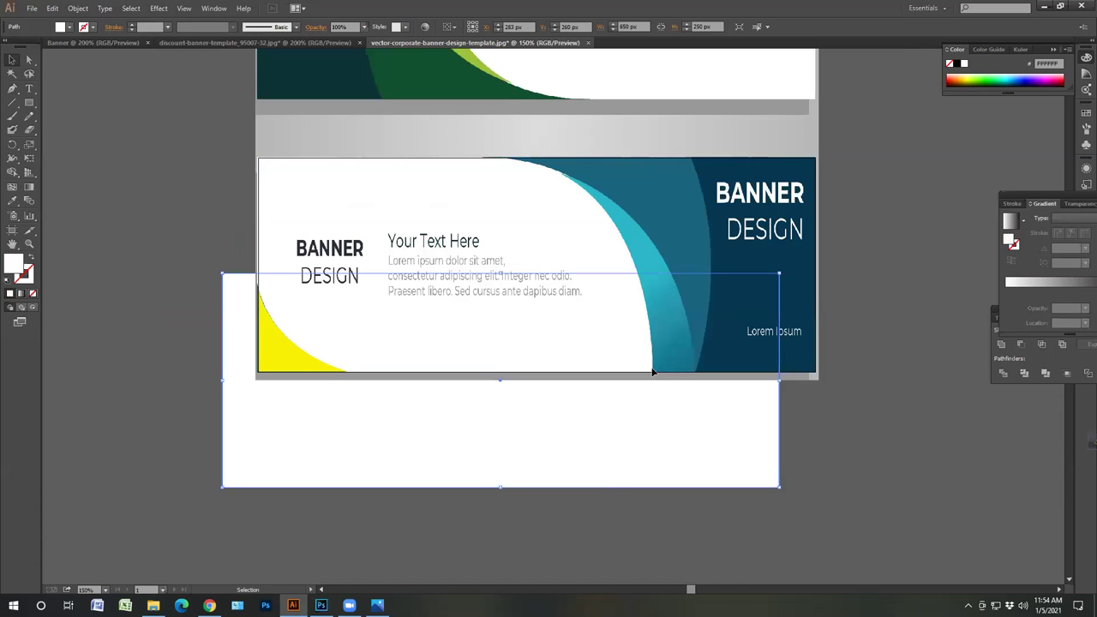
pyautogui.moveTo(651, 374); pyautogui.dragTo(628, 420)
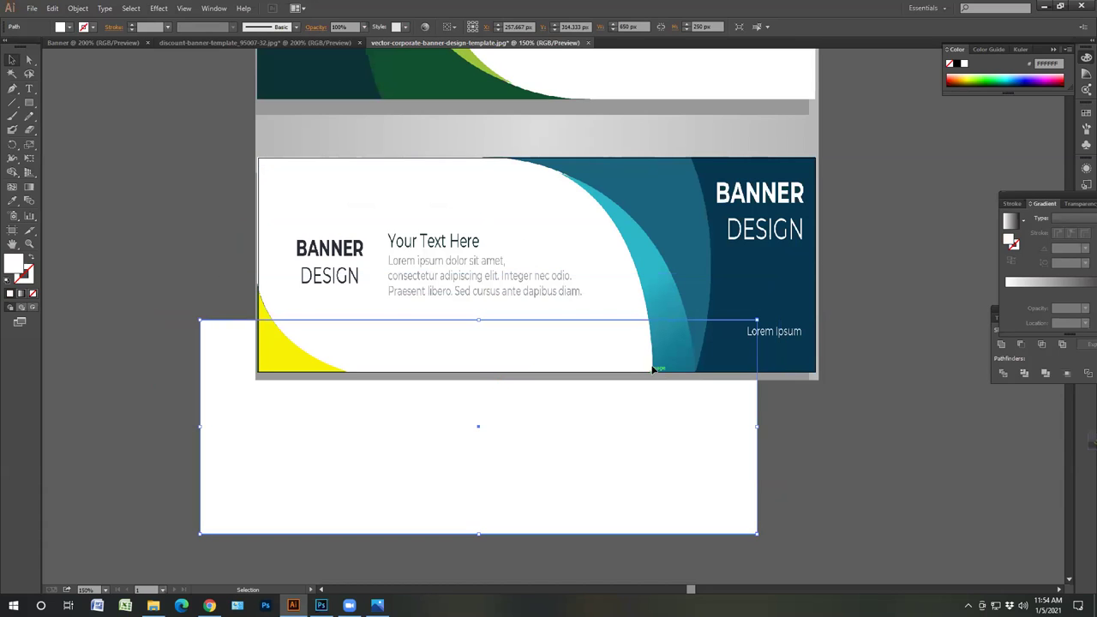
# - Trace the light-teal crescent's curved inner edge with the Pen tool, close the shape across the right-hand panels, and deselect it
pyautogui.press('p')
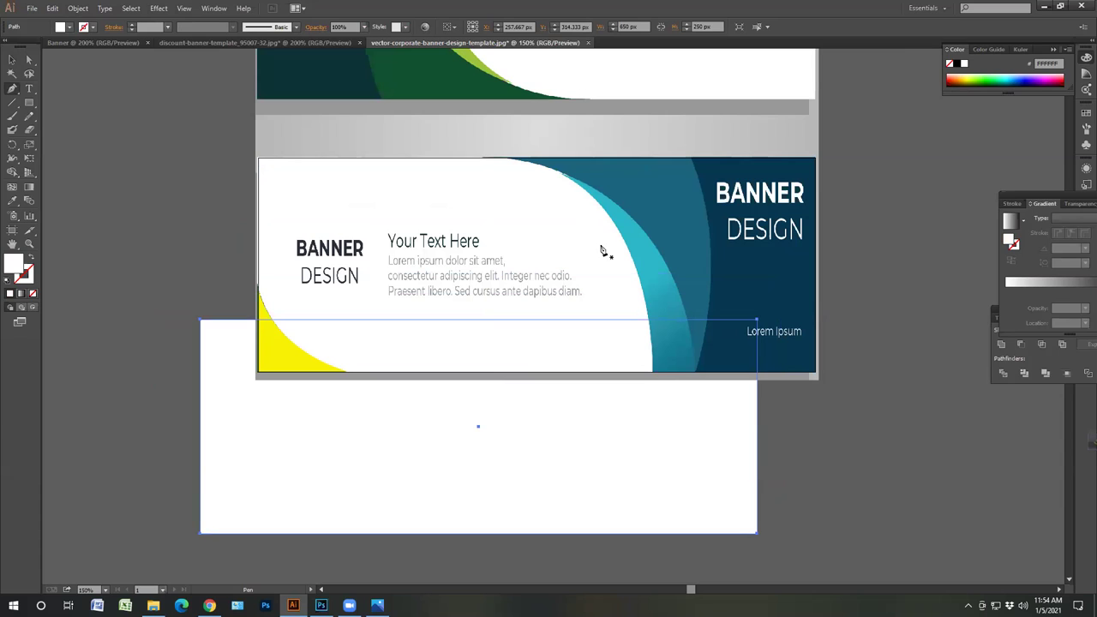
pyautogui.click(563, 174)
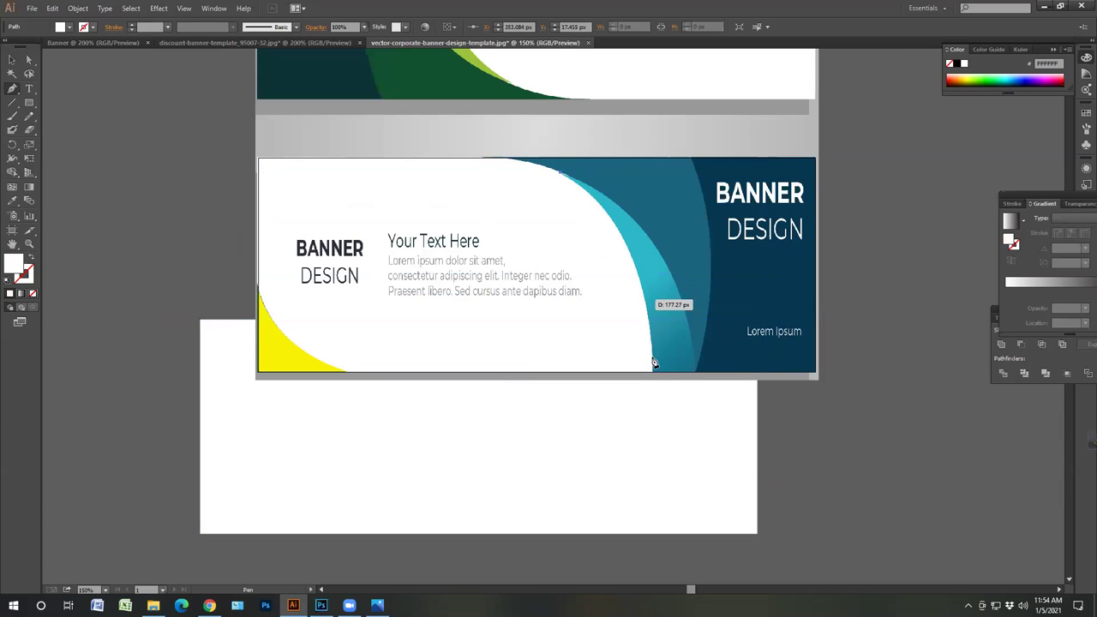
pyautogui.click(651, 369)
pyautogui.moveTo(649, 387); pyautogui.dragTo(651, 535)
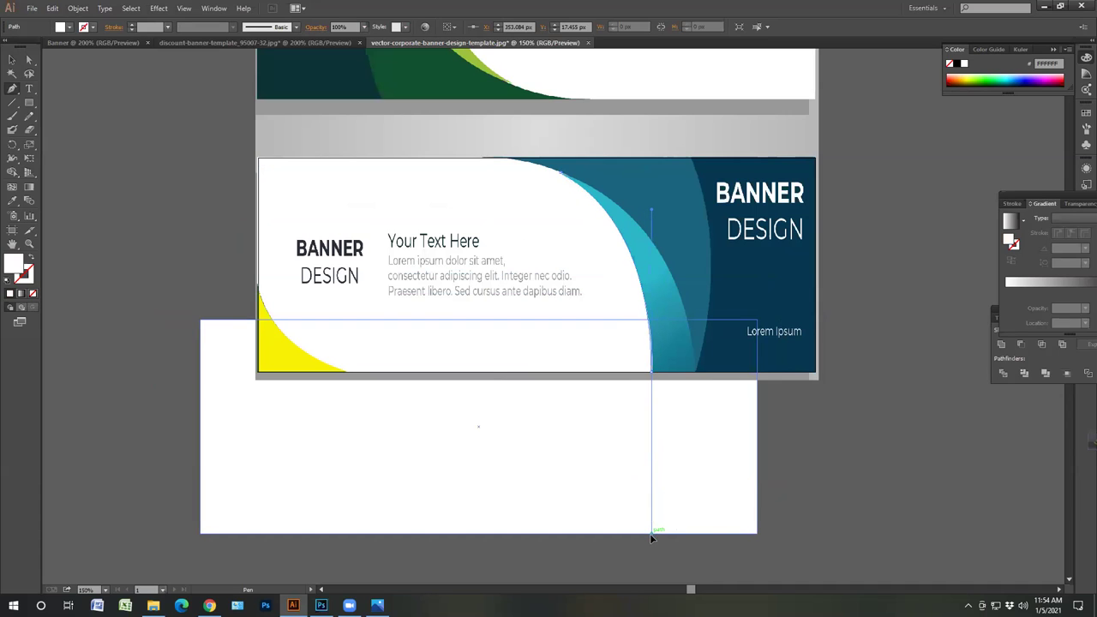
pyautogui.click(654, 371)
pyautogui.click(746, 371)
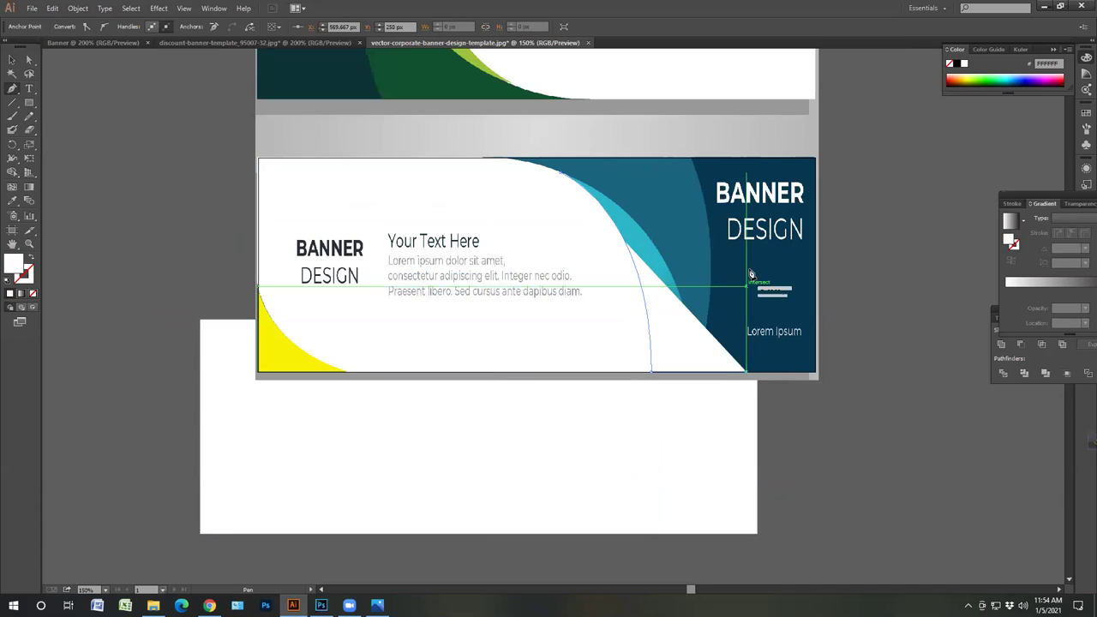
pyautogui.click(731, 172)
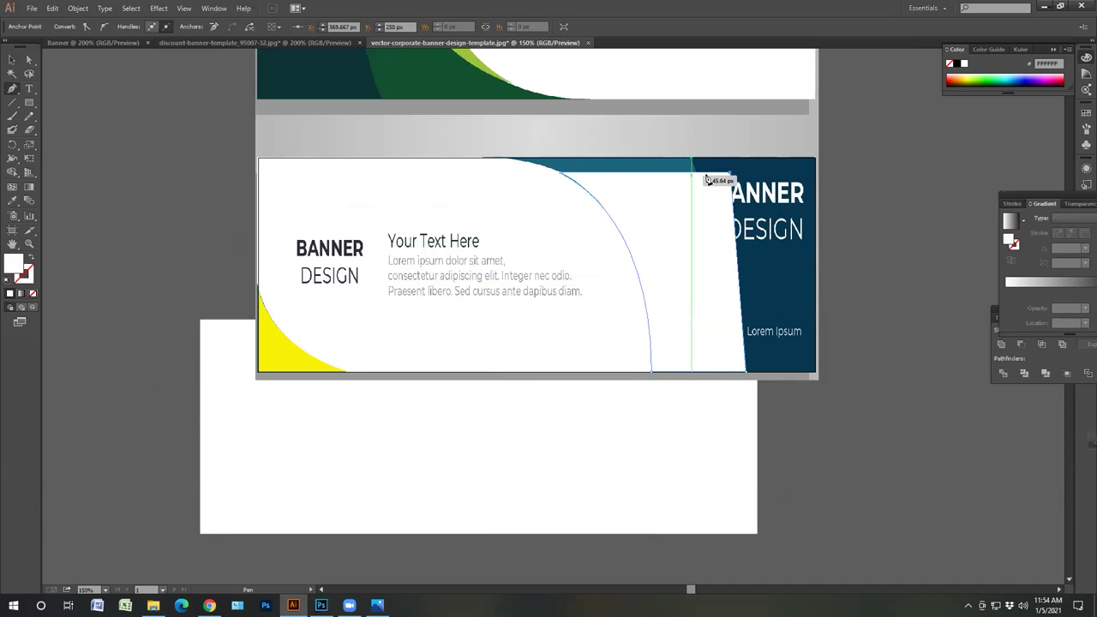
pyautogui.click(561, 174)
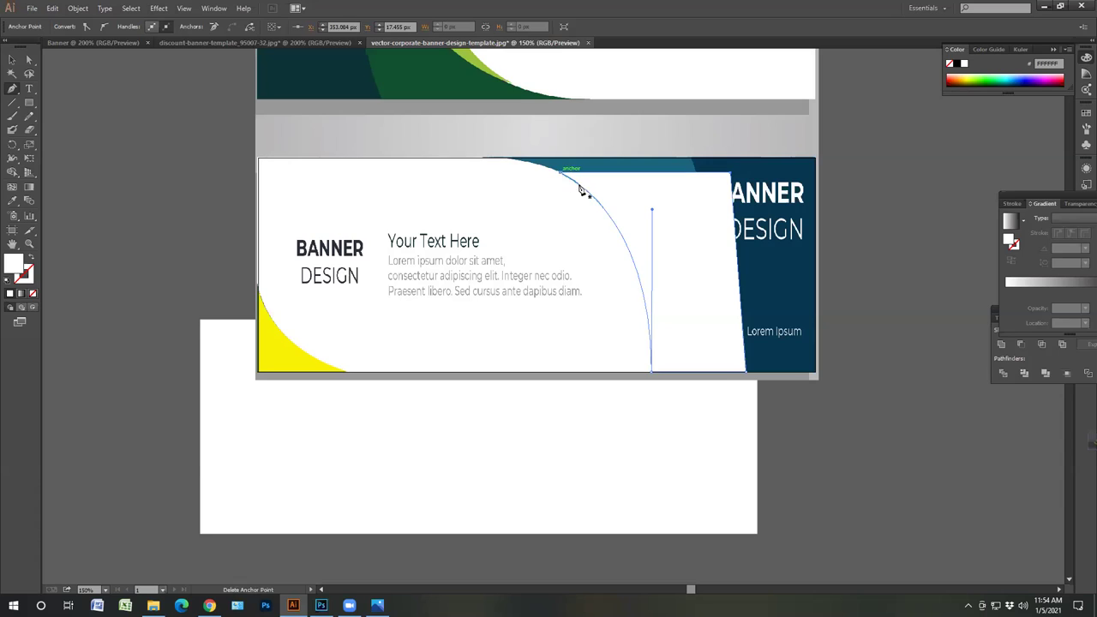
pyautogui.click(12, 59)
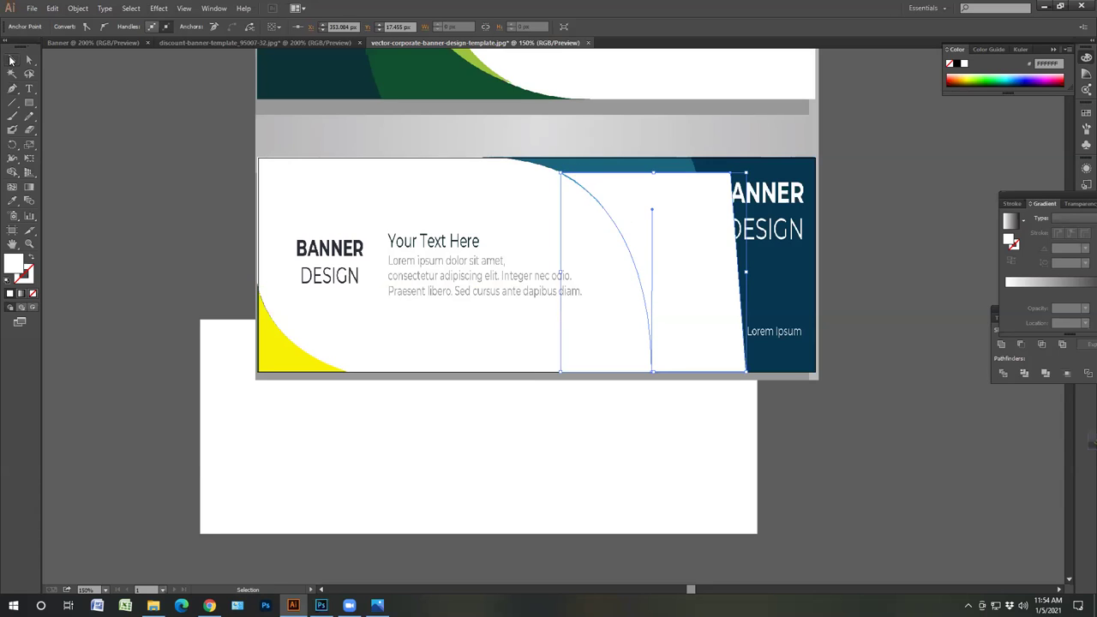
pyautogui.click(150, 246)
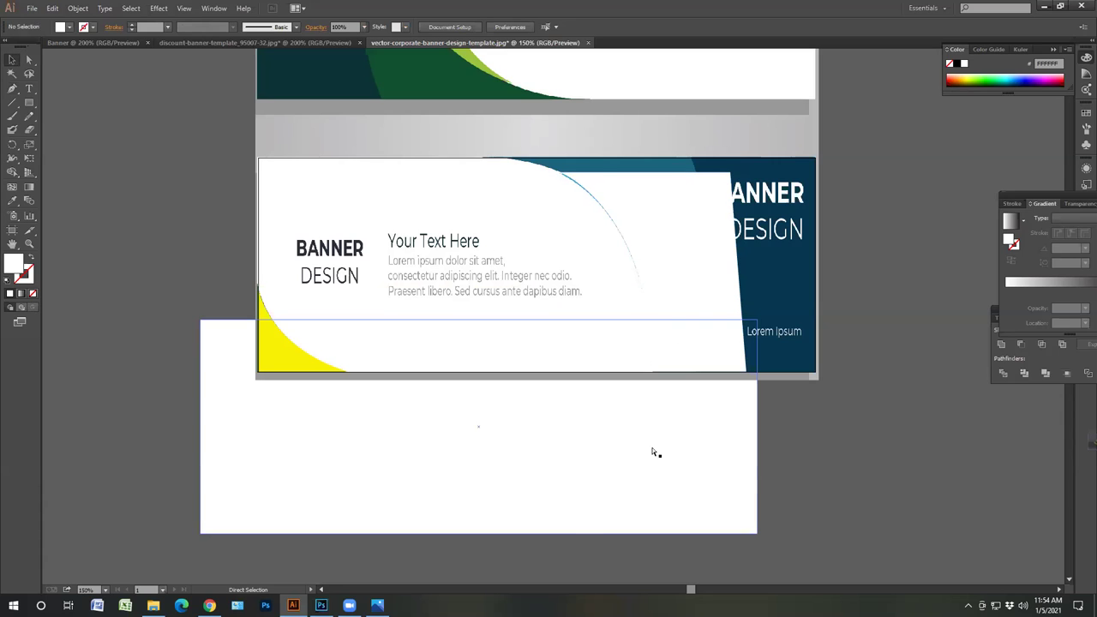
# - Delete the corporate banner template image from behind the traced shapes
pyautogui.moveTo(903, 212); pyautogui.dragTo(874, 320)
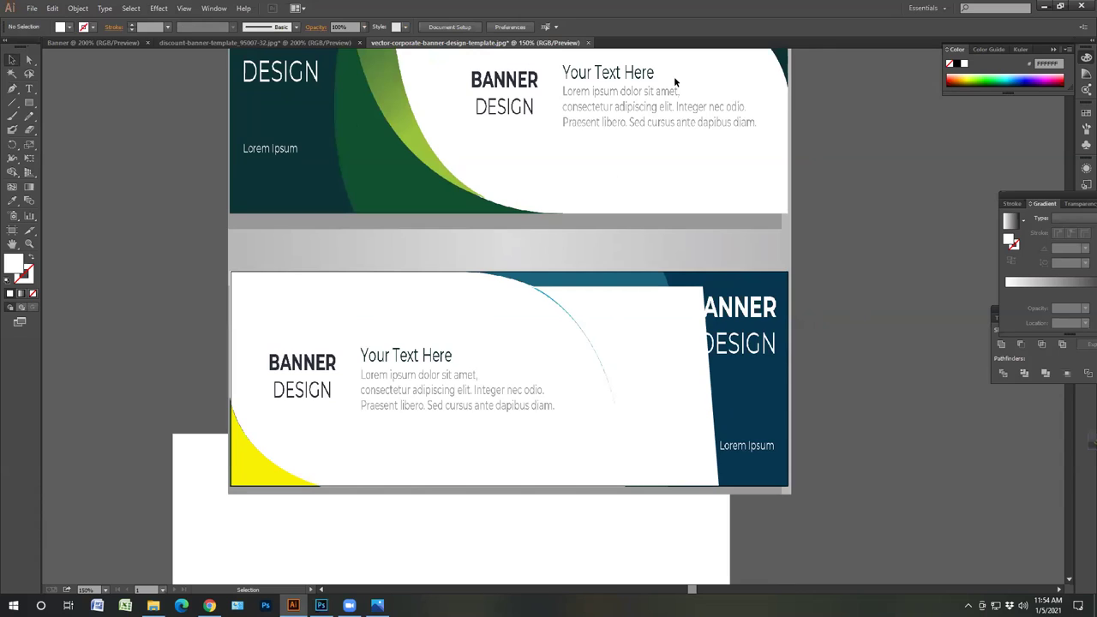
pyautogui.click(447, 261)
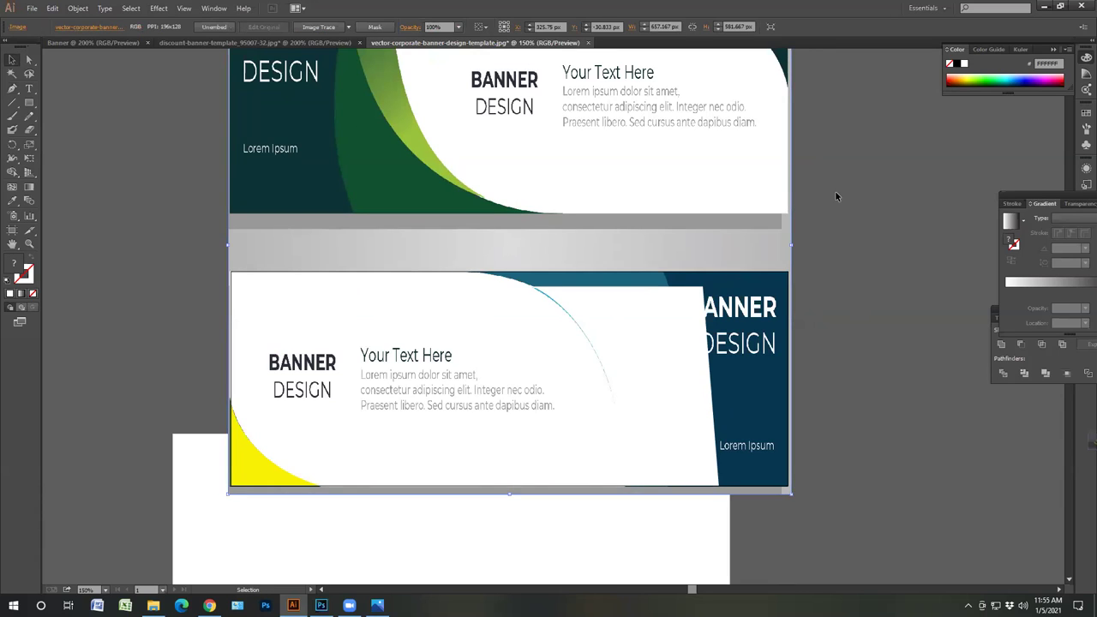
pyautogui.click(803, 229)
pyautogui.click(730, 133)
pyautogui.press('Delete')
pyautogui.scroll(-3, 886, 222)
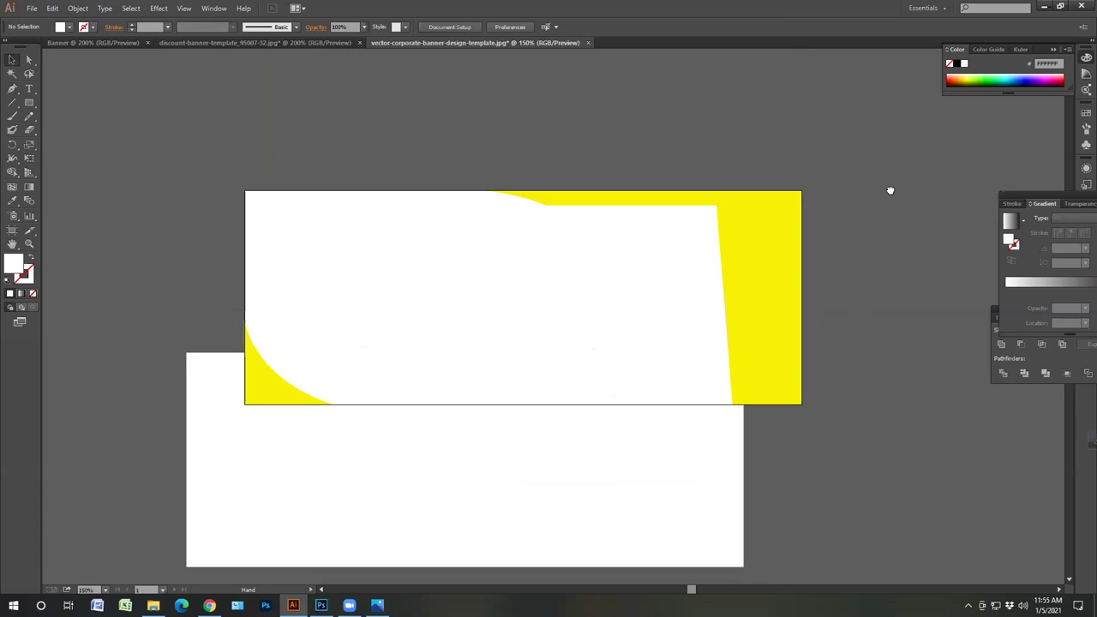
pyautogui.hotkey('ctrl', '-')
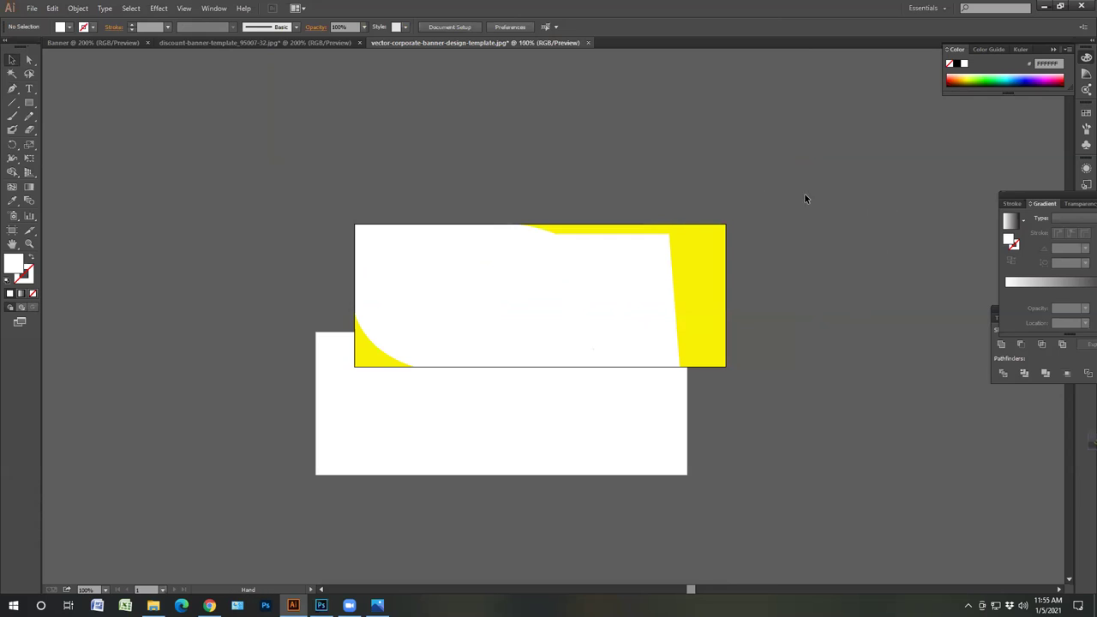
pyautogui.hscroll(-2, 805, 198)
pyautogui.scroll(-1, 805, 198)
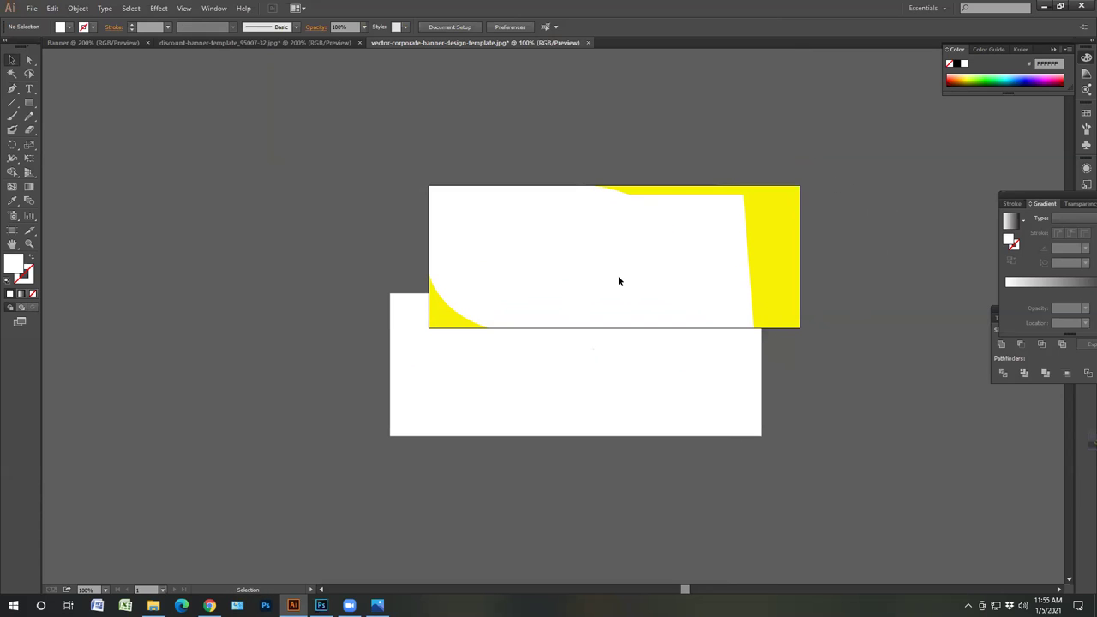
pyautogui.click(319, 44)
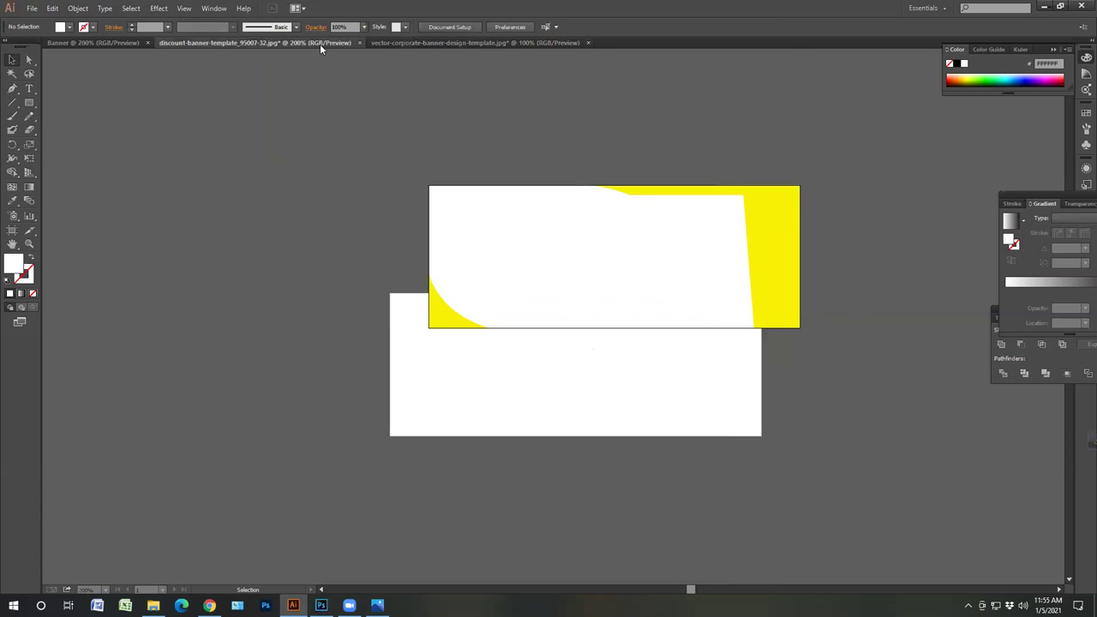
pyautogui.click(377, 42)
pyautogui.click(72, 44)
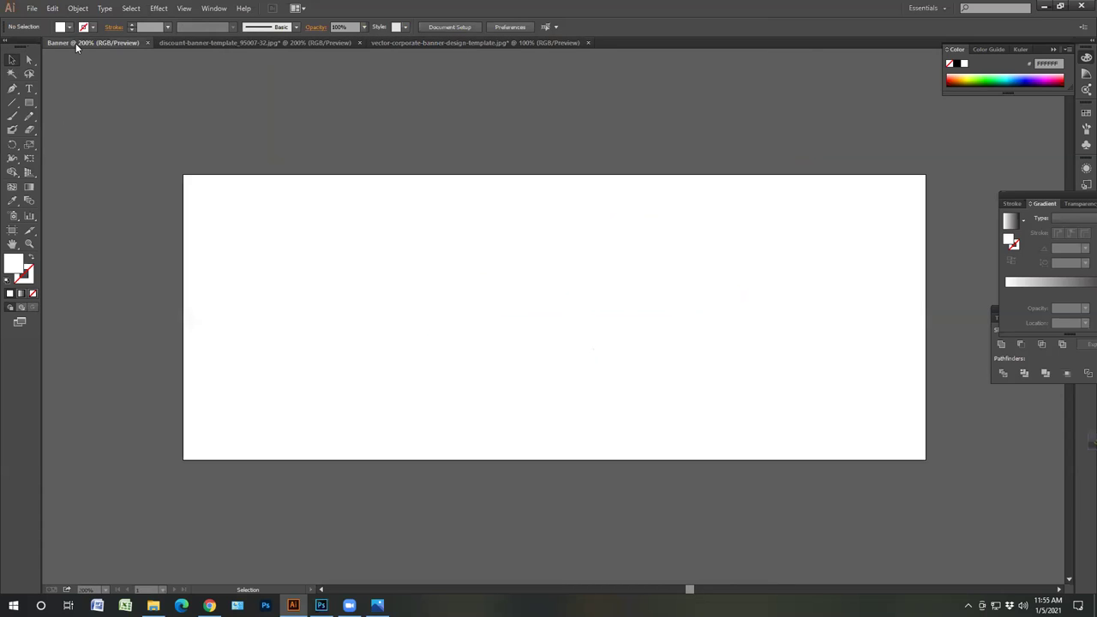
pyautogui.click(431, 43)
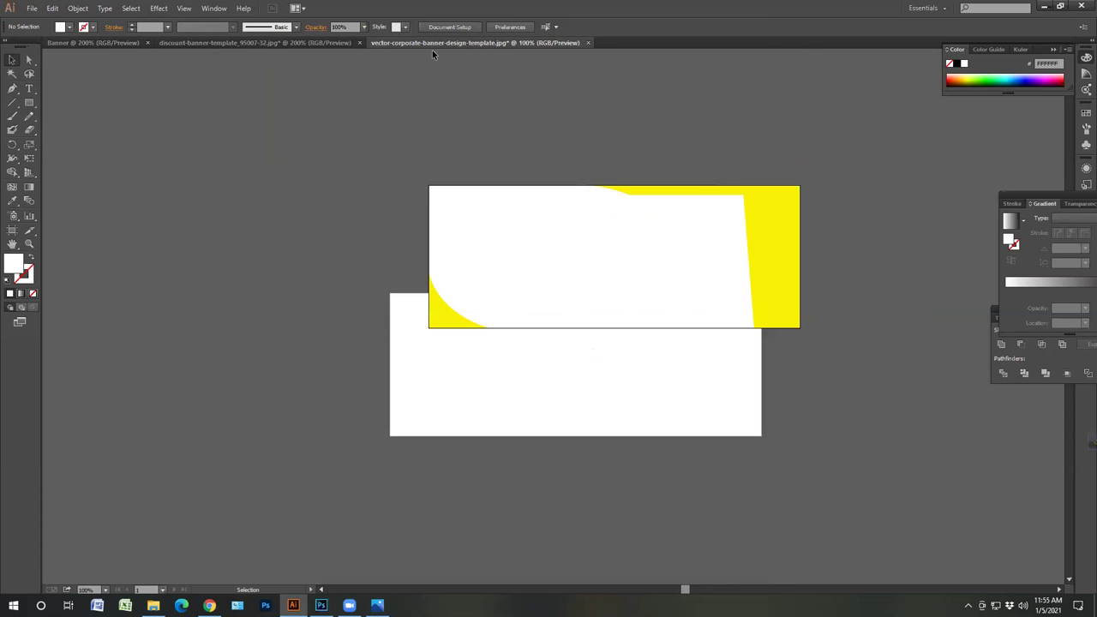
pyautogui.click(223, 42)
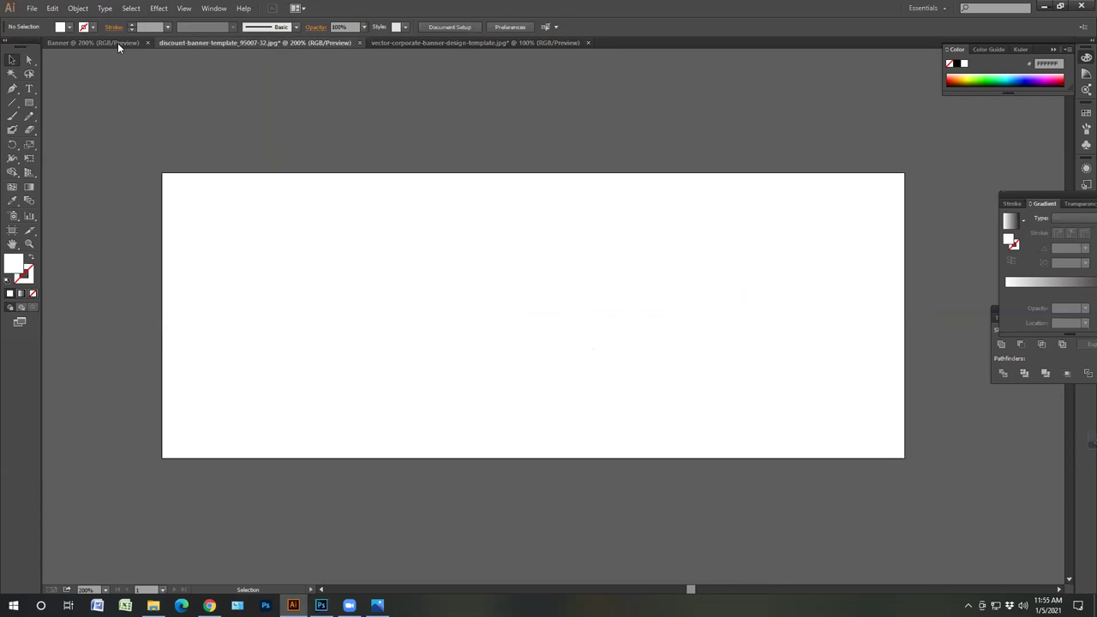
pyautogui.click(389, 43)
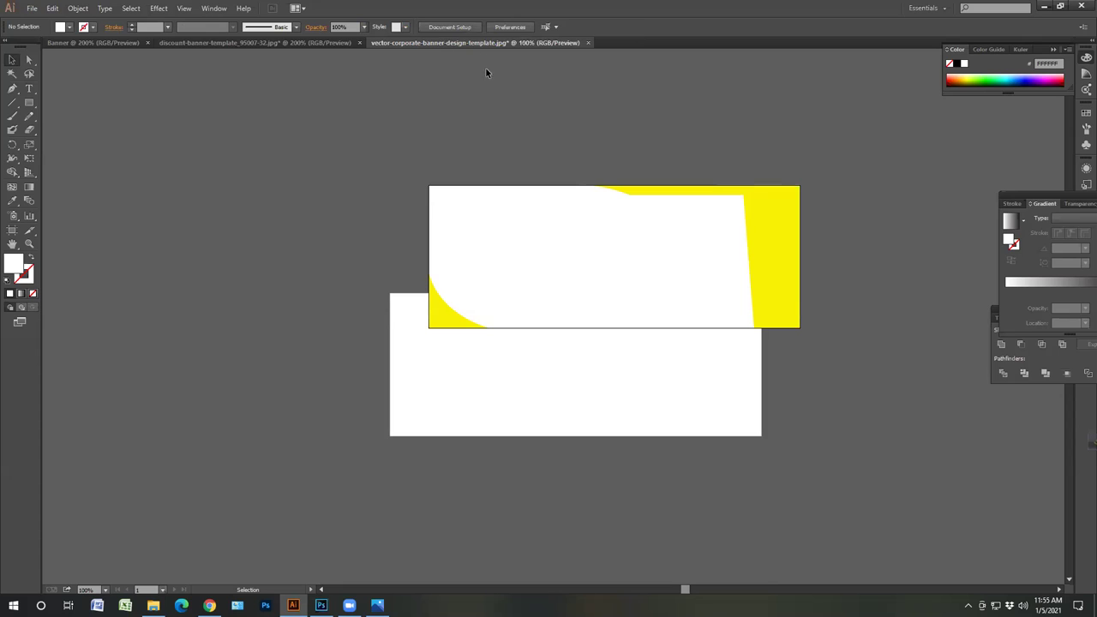
pyautogui.click(52, 8)
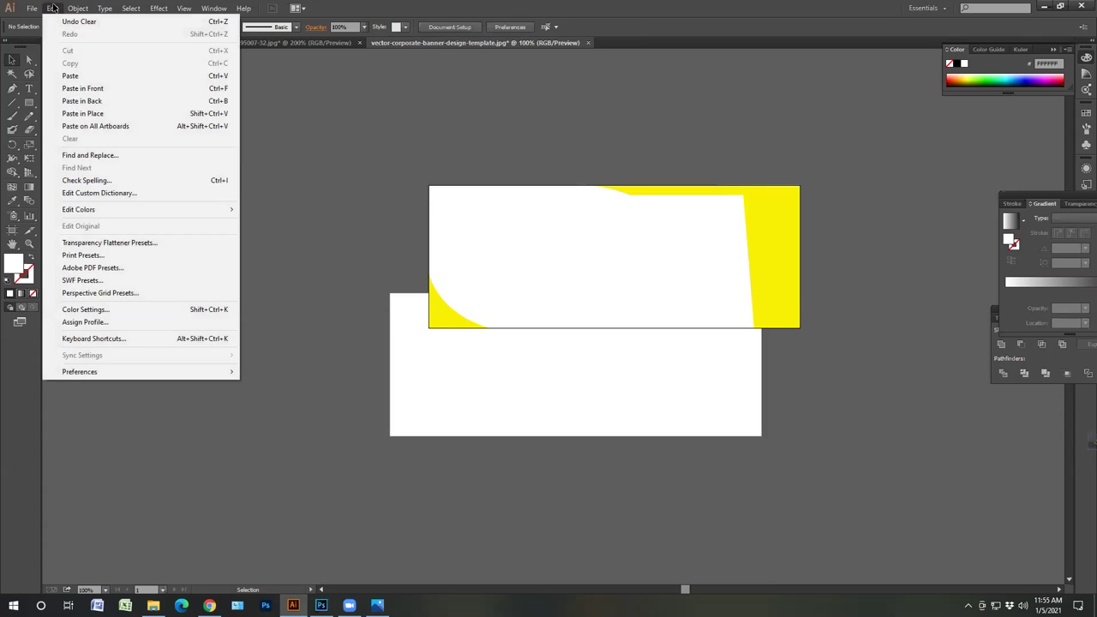
pyautogui.moveTo(30, 8)
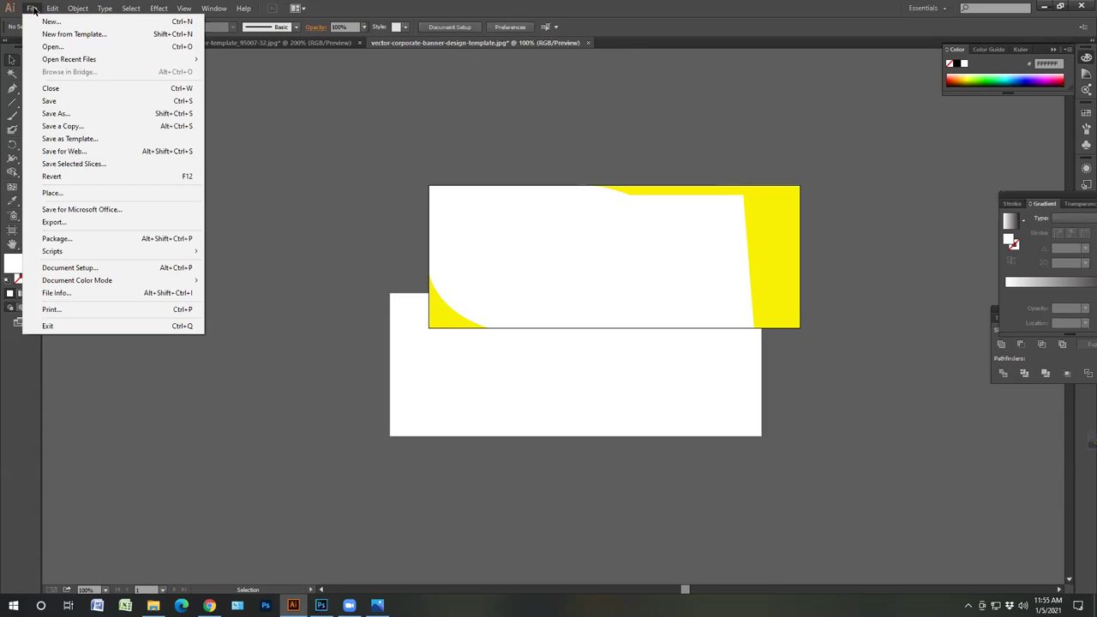
pyautogui.click(227, 81)
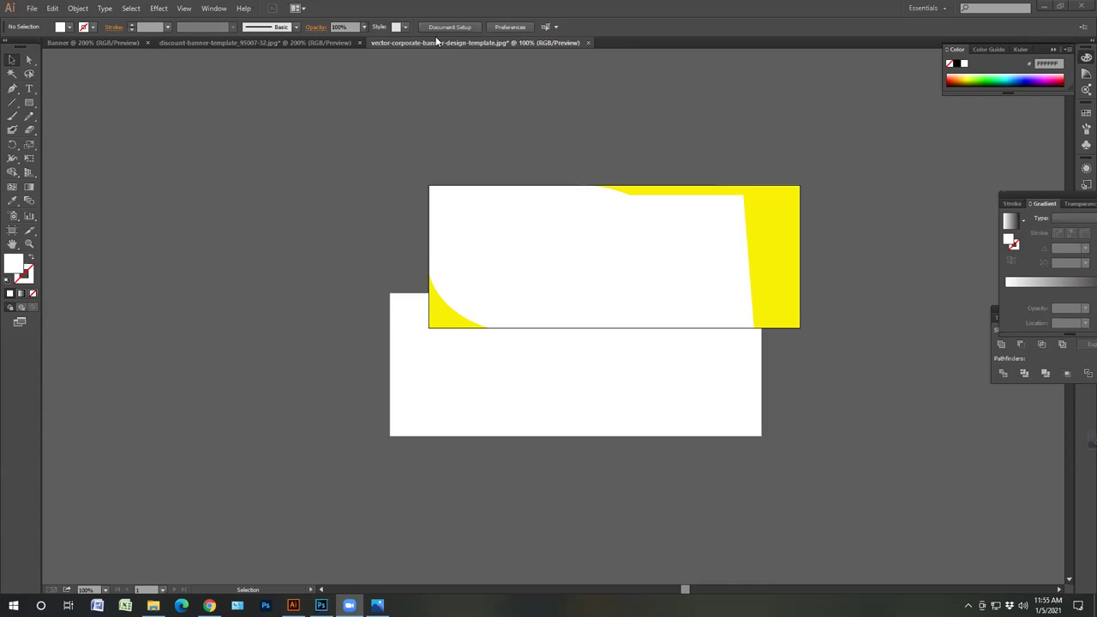
# - Copy all the traced shapes and the white rectangle into the Banner document
pyautogui.click(240, 114)
pyautogui.click(755, 424)
pyautogui.moveTo(671, 295); pyautogui.dragTo(547, 295)
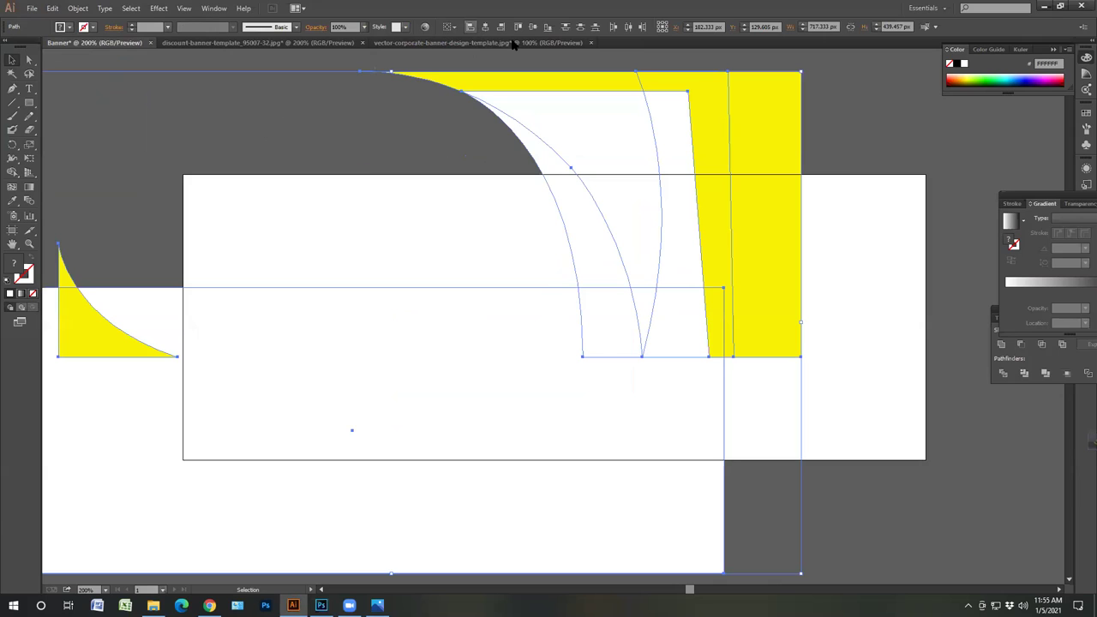
# - Close the vector-corporate-banner-design-template and discount-banner-template_95007-32 documents without saving changes
pyautogui.click(590, 42)
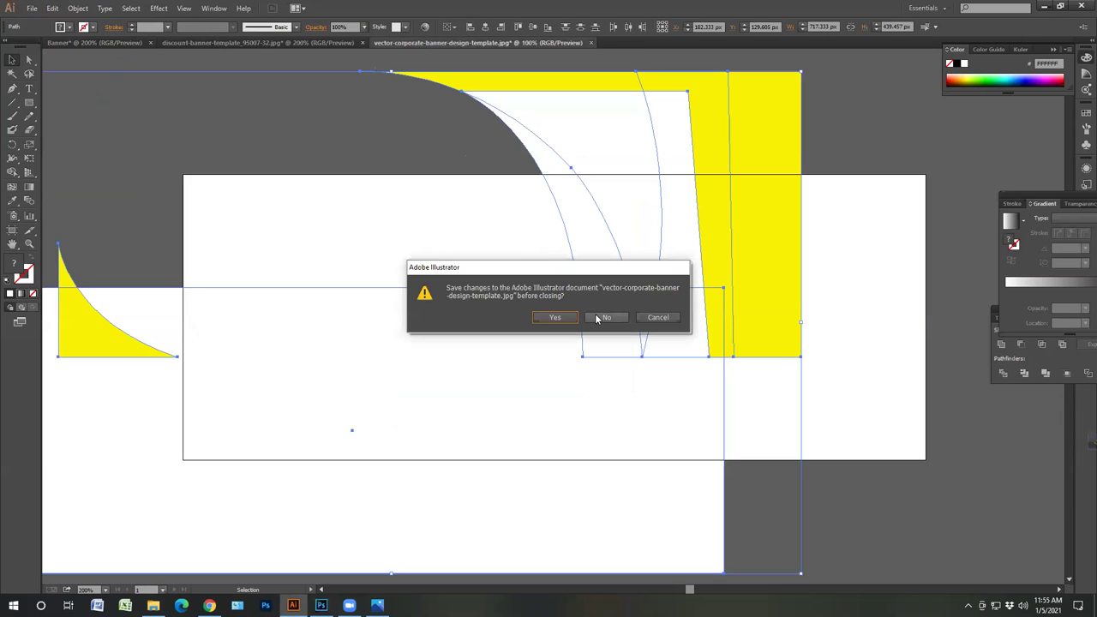
pyautogui.click(604, 317)
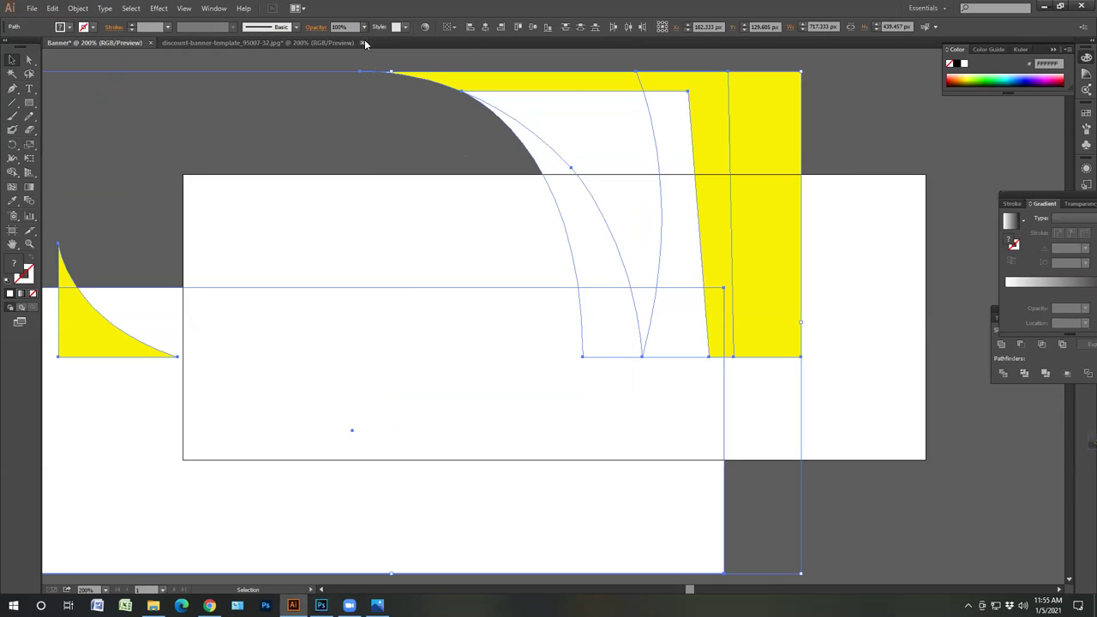
pyautogui.click(332, 42)
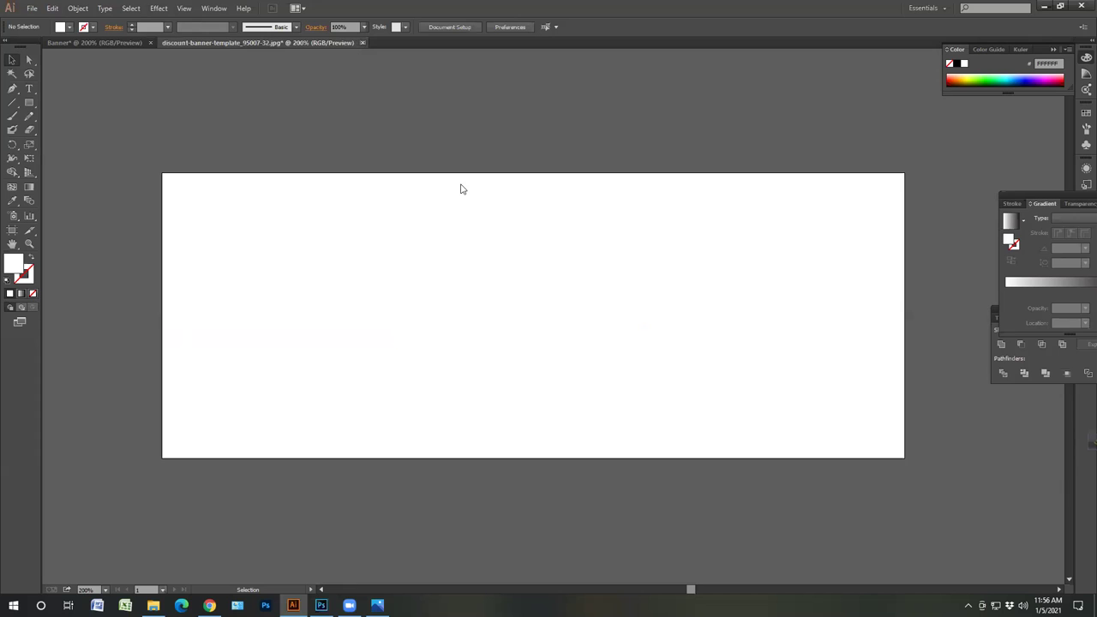
pyautogui.hotkey('ctrl', 'w')
pyautogui.click(604, 317)
# - Open the vector-corporate-banner-design-template image from the Downloads folder
pyautogui.click(32, 8)
pyautogui.click(84, 48)
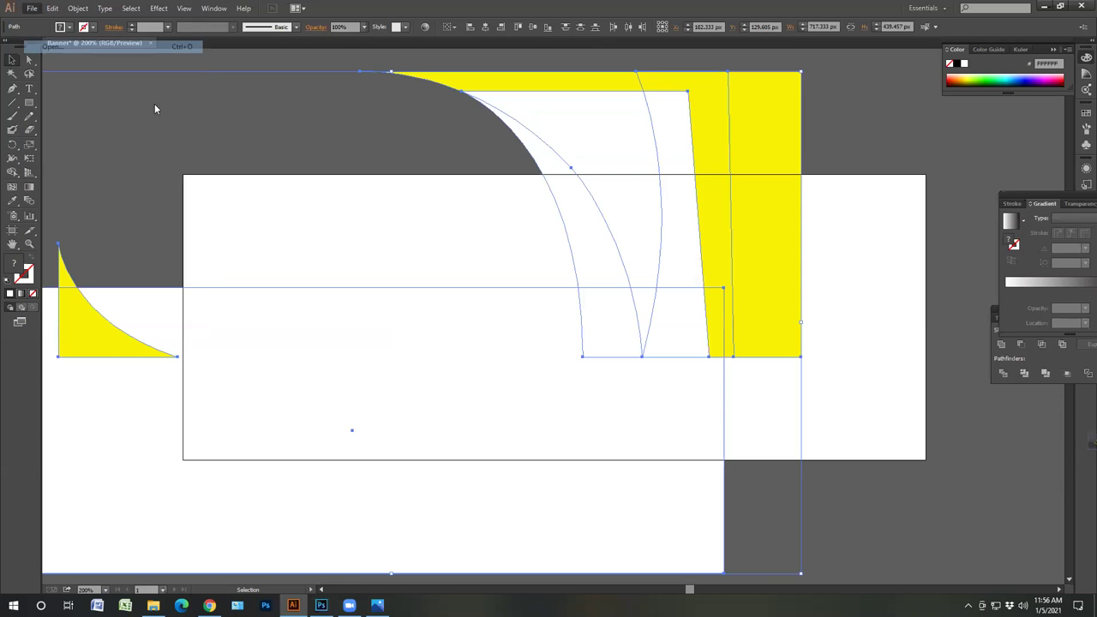
pyautogui.click(133, 104)
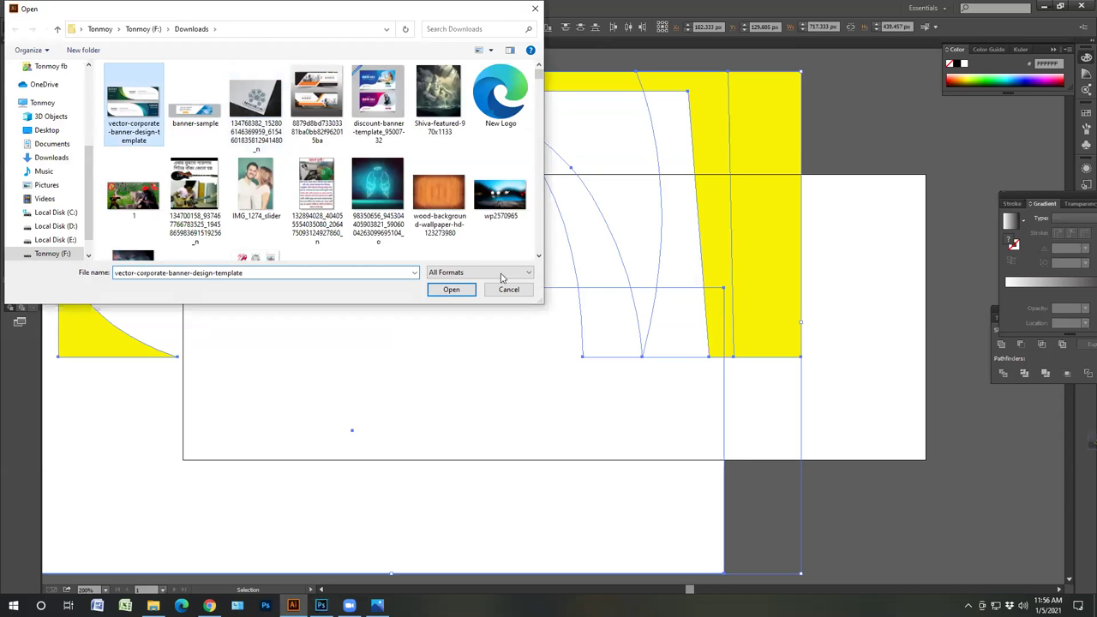
pyautogui.click(466, 288)
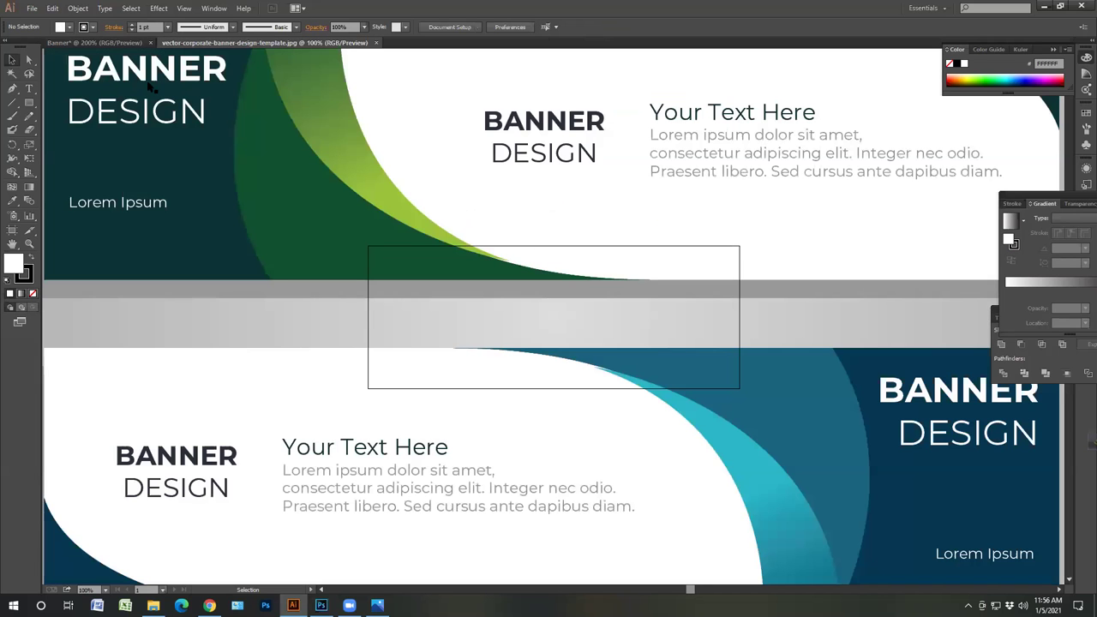
# - Scale the template image down proportionally about its centre to 434.351 by 250 px, matching the artboard's height
pyautogui.hotkey('ctrl', '-')
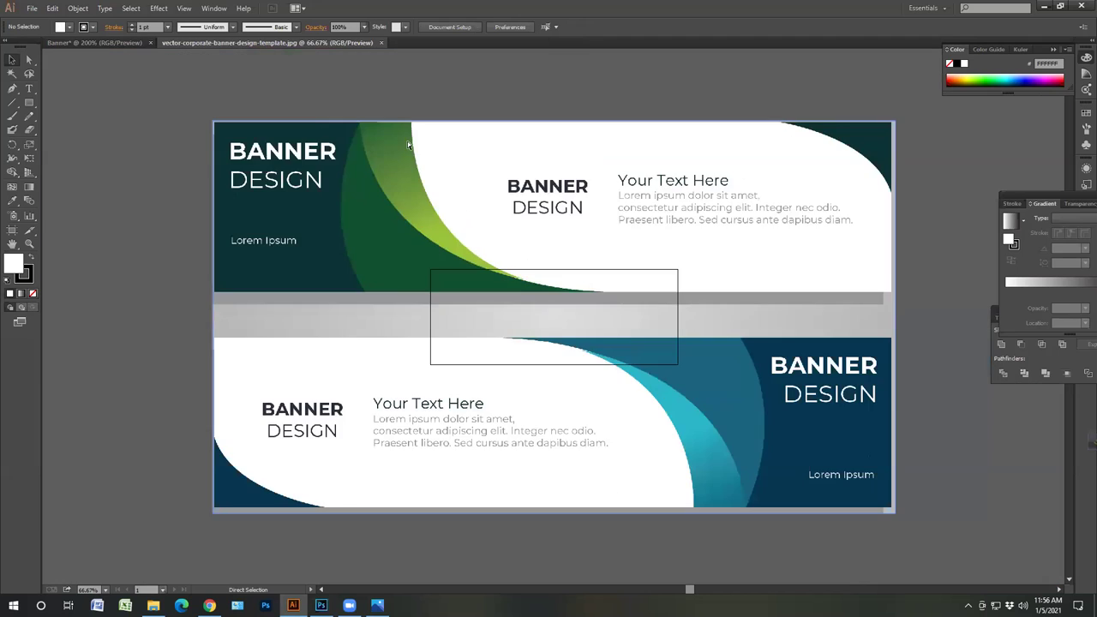
pyautogui.hotkey('ctrl', '-')
pyautogui.hotkey('ctrl', '-')
pyautogui.click(679, 241)
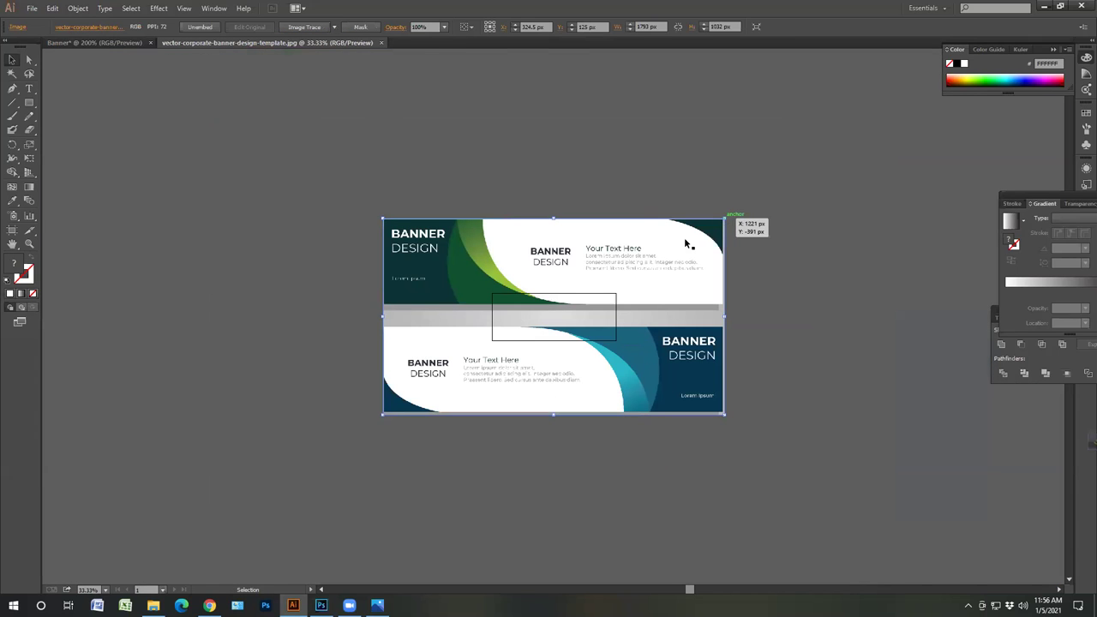
pyautogui.hotkey('ctrl', 'shift', 'a')
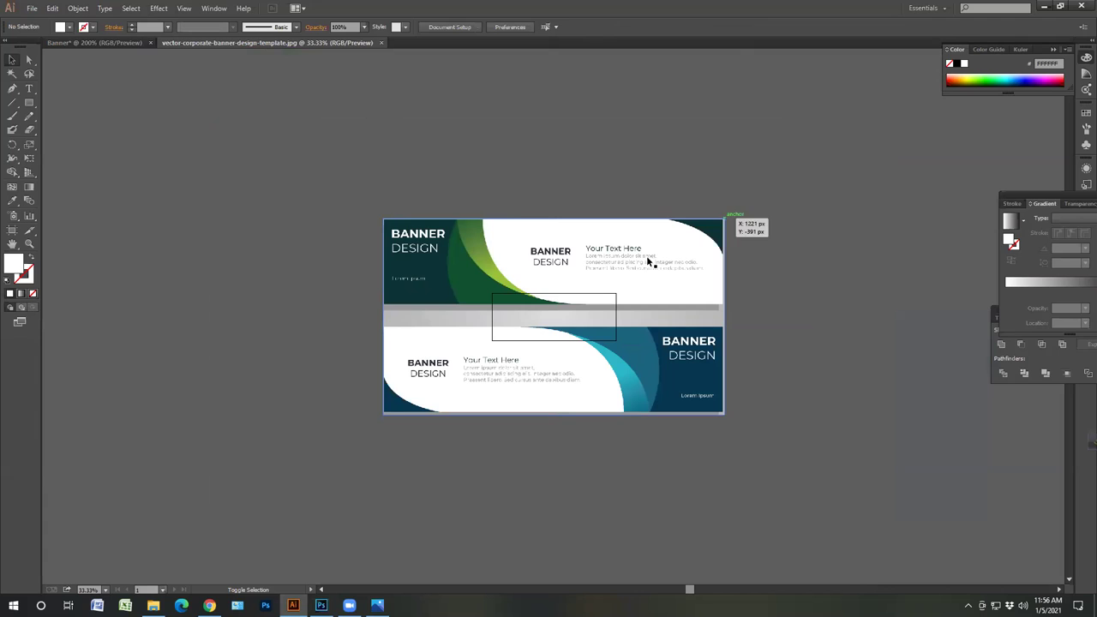
pyautogui.click(714, 227)
pyautogui.moveTo(725, 219); pyautogui.dragTo(595, 293)
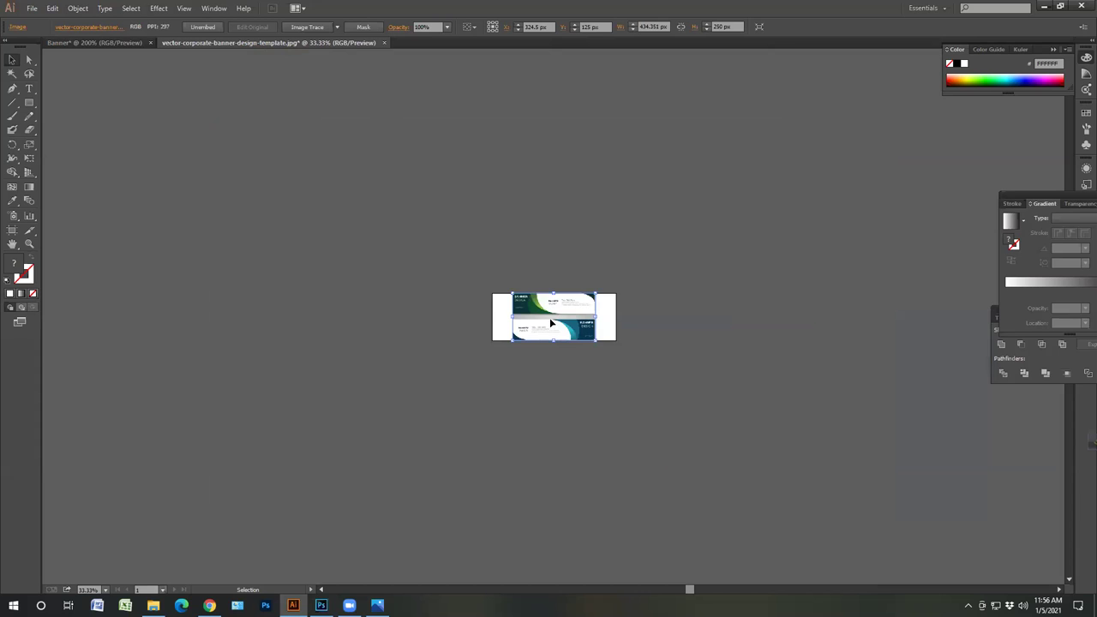
# - Paste the scaled template image into the Banner document and close the template image document without saving
pyautogui.click(93, 42)
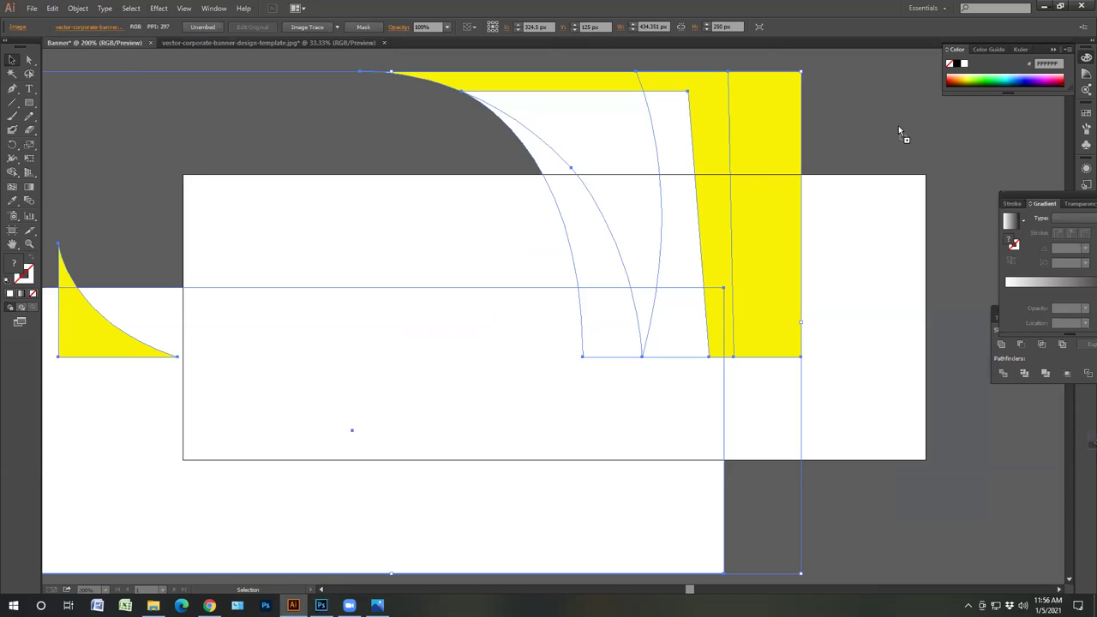
pyautogui.hotkey('ctrl', 'v')
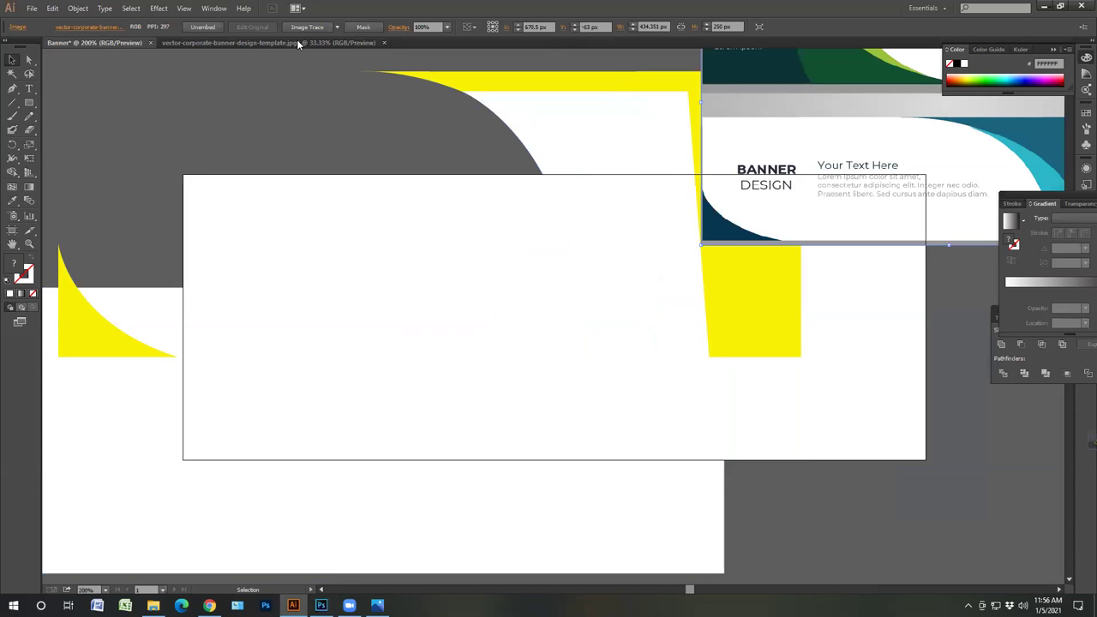
pyautogui.click(383, 42)
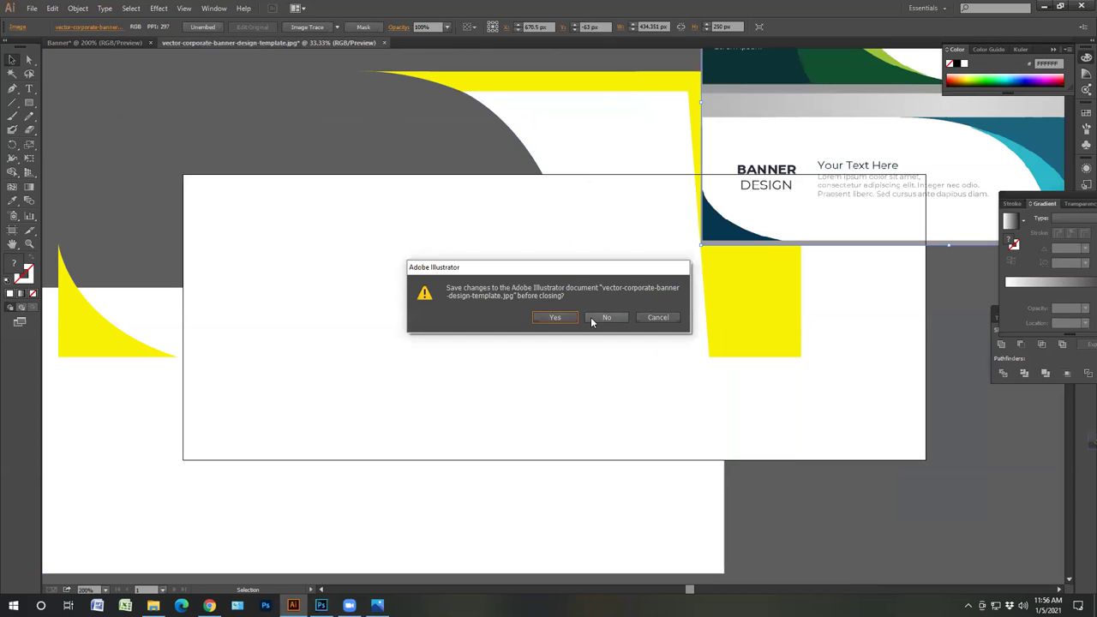
pyautogui.click(591, 318)
# - Spread the traced shapes apart around the artboard and move the template image clear of it
pyautogui.hotkey('ctrl', '-')
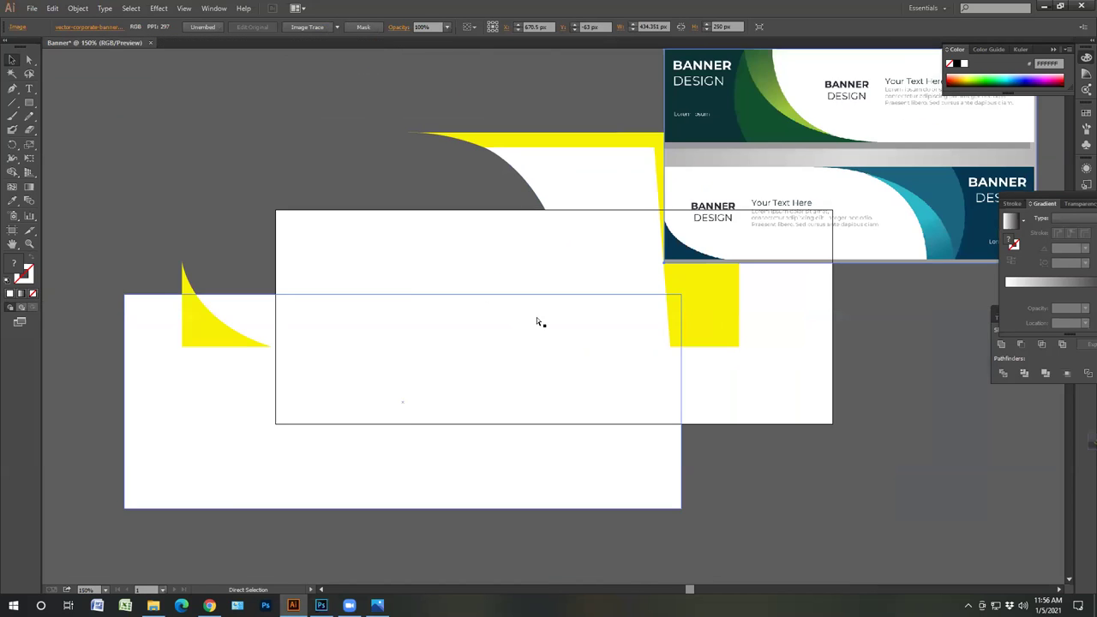
pyautogui.hotkey('ctrl', '-')
pyautogui.click(320, 327)
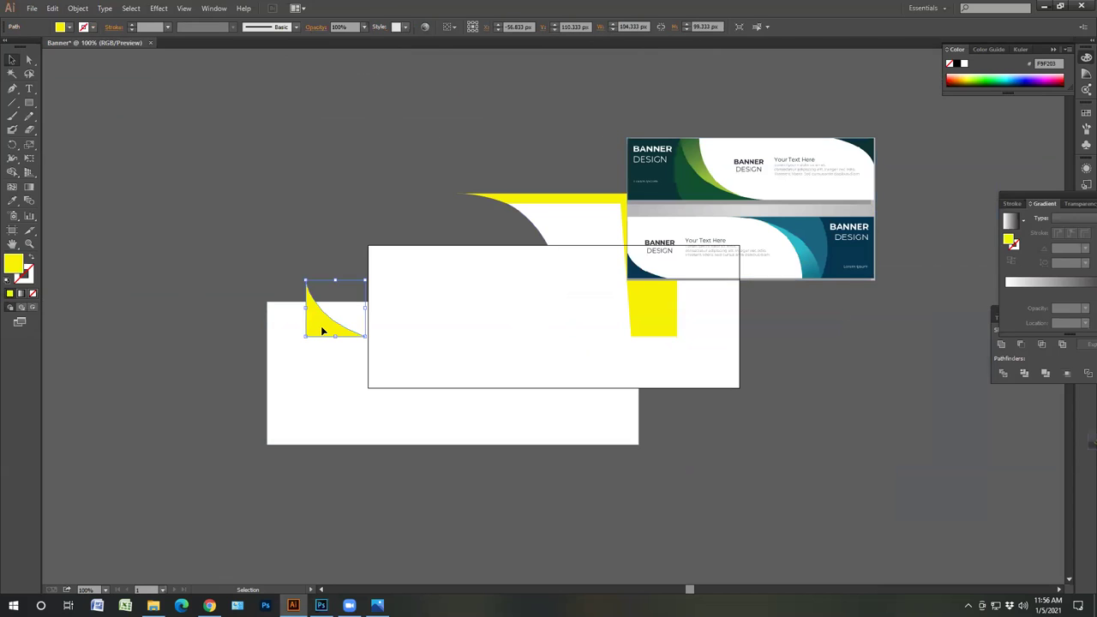
pyautogui.moveTo(330, 319); pyautogui.dragTo(237, 180)
pyautogui.moveTo(555, 206); pyautogui.dragTo(316, 87)
pyautogui.moveTo(571, 237); pyautogui.dragTo(525, 120)
pyautogui.moveTo(643, 318); pyautogui.dragTo(886, 458)
pyautogui.moveTo(553, 367); pyautogui.dragTo(582, 409)
pyautogui.moveTo(440, 286); pyautogui.dragTo(390, 315)
pyautogui.moveTo(768, 236); pyautogui.dragTo(858, 173)
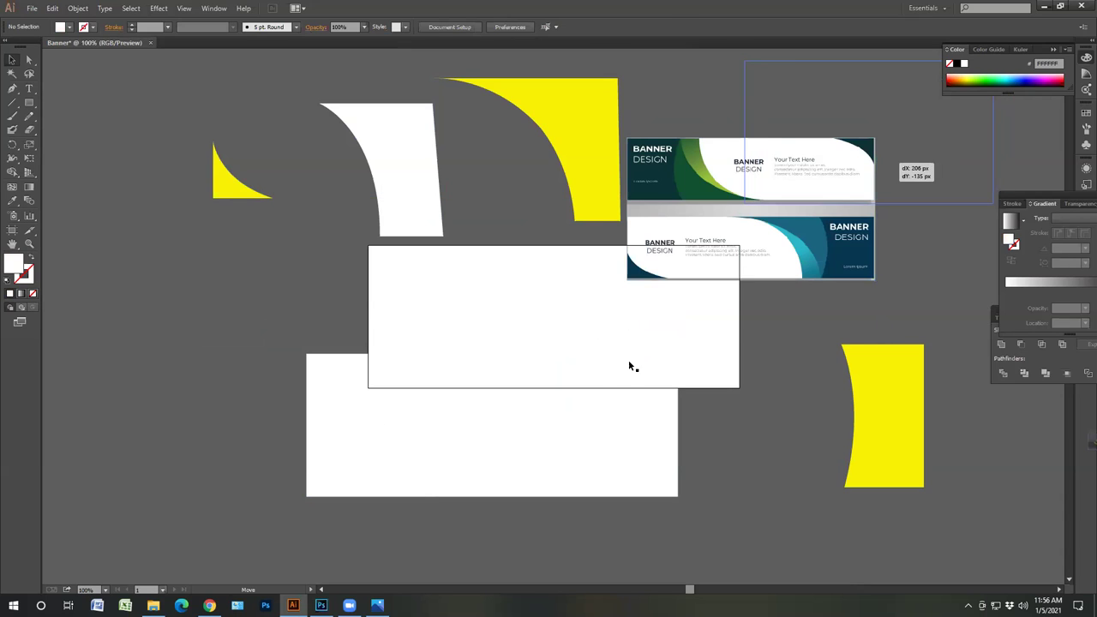
# - Align the 650 by 250 px white rectangle exactly over the artboard
pyautogui.moveTo(540, 463); pyautogui.dragTo(614, 350)
pyautogui.click(601, 354)
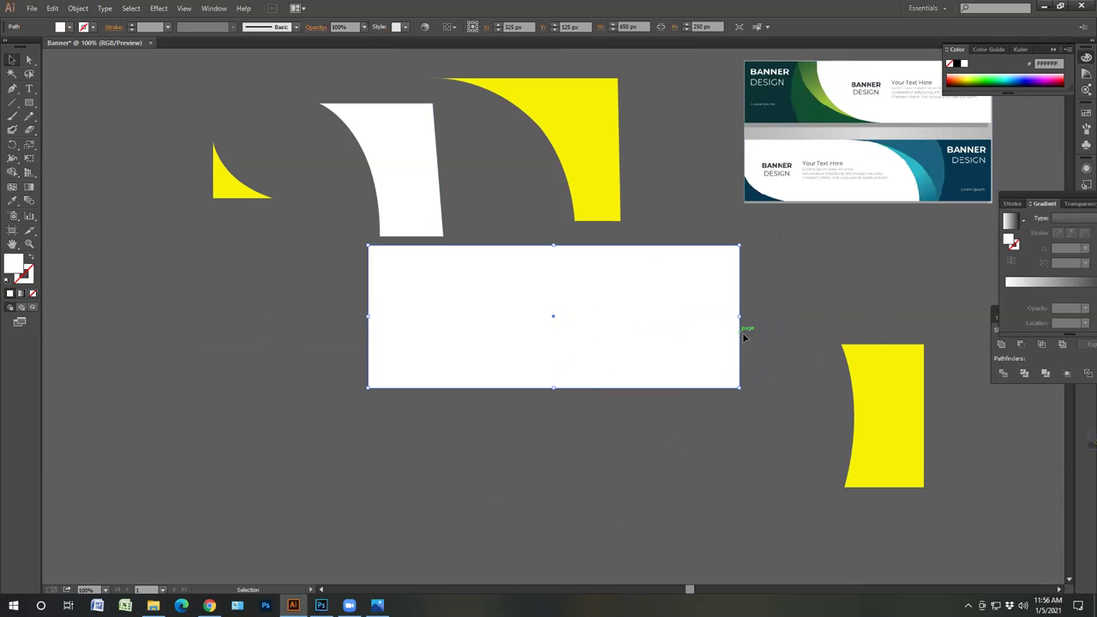
pyautogui.click(9, 204)
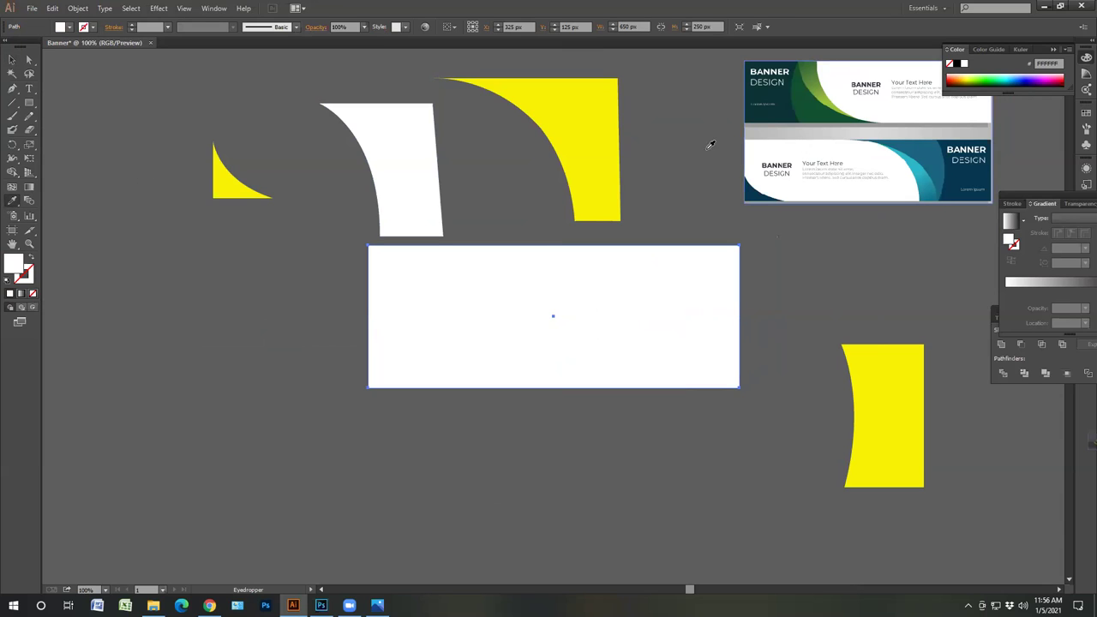
pyautogui.click(11, 61)
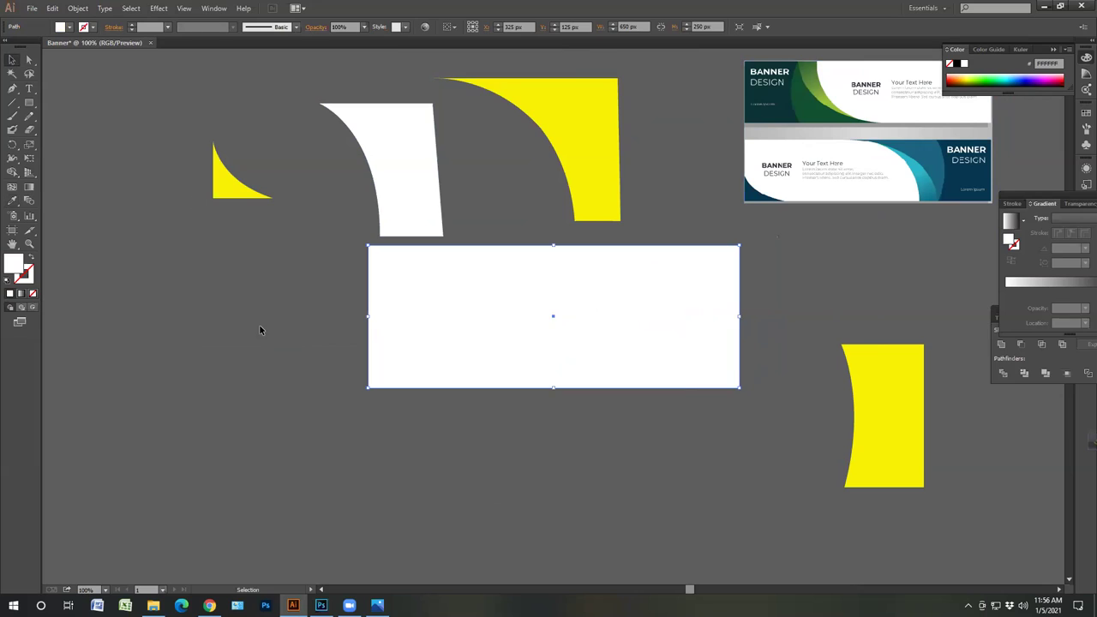
pyautogui.click(261, 245)
# - Fill the small corner shape with dark blue 053750 sampled from the template and fit it into the artboard's lower-left corner
pyautogui.click(215, 198)
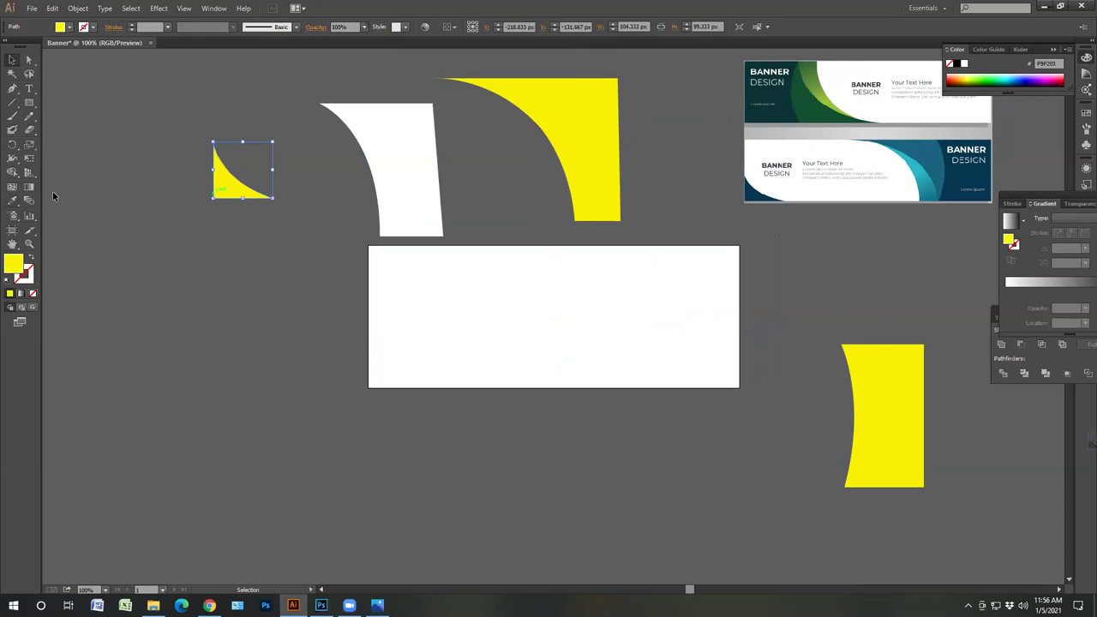
pyautogui.click(11, 200)
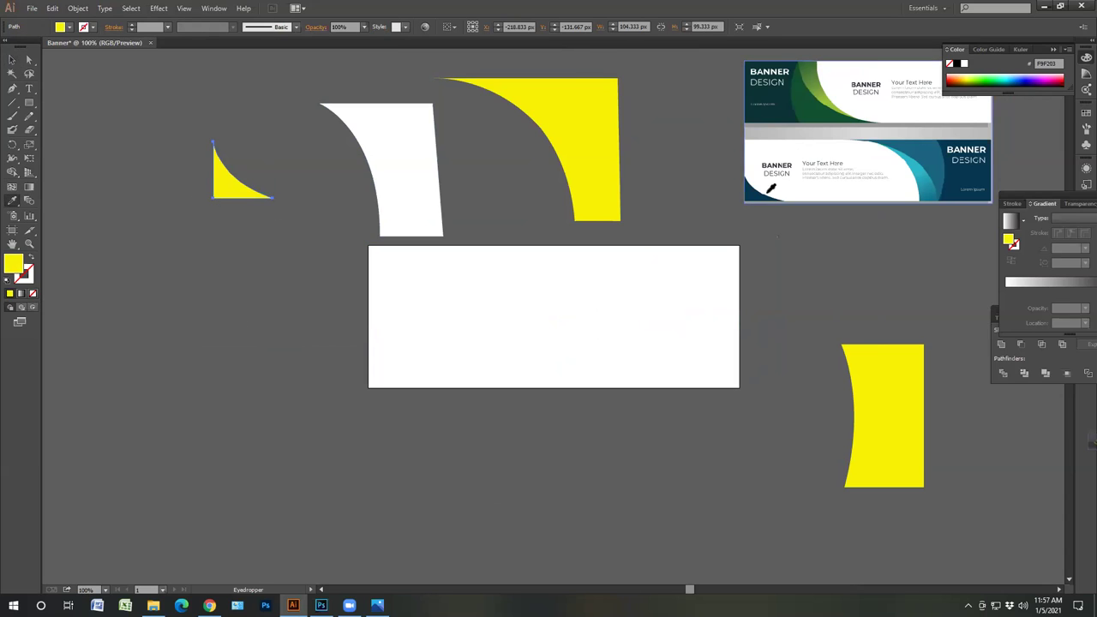
pyautogui.click(763, 99)
pyautogui.click(11, 61)
pyautogui.moveTo(365, 330); pyautogui.dragTo(389, 380)
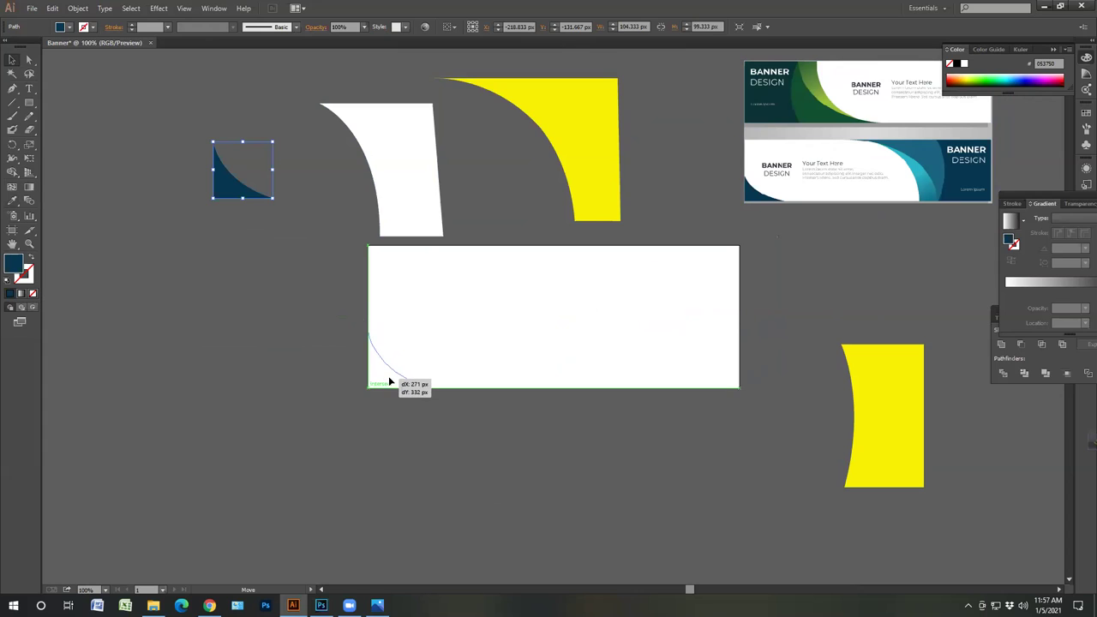
pyautogui.moveTo(303, 364); pyautogui.dragTo(303, 364)
pyautogui.click(302, 355)
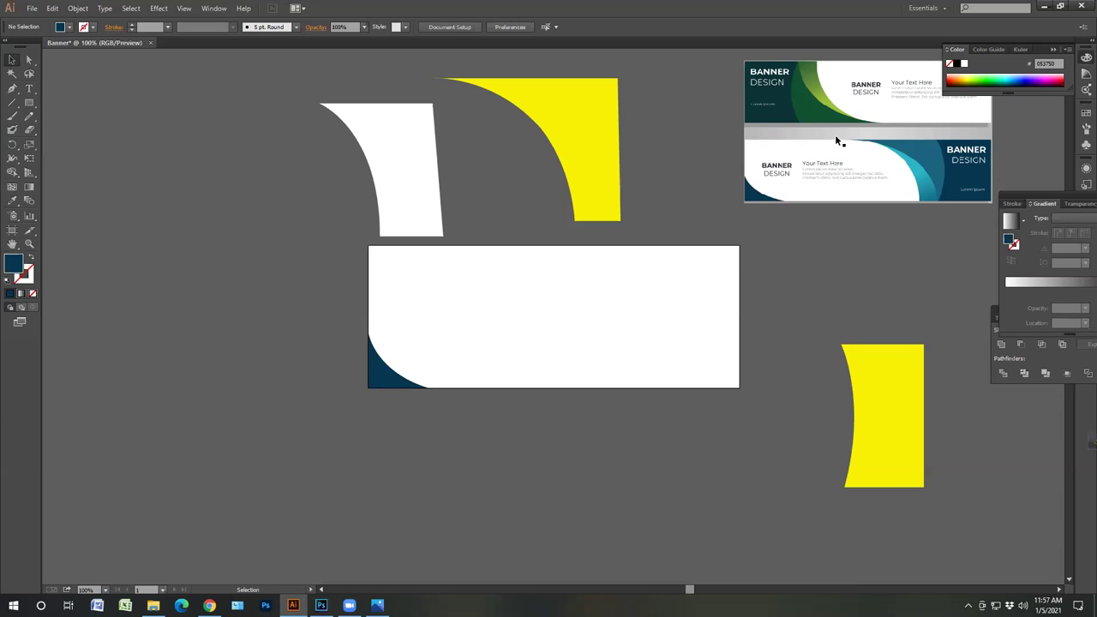
# - Fill the yellow side panel with the template's dark blue 053750 and place it over the artboard's right end at full height
pyautogui.moveTo(917, 433); pyautogui.dragTo(854, 332)
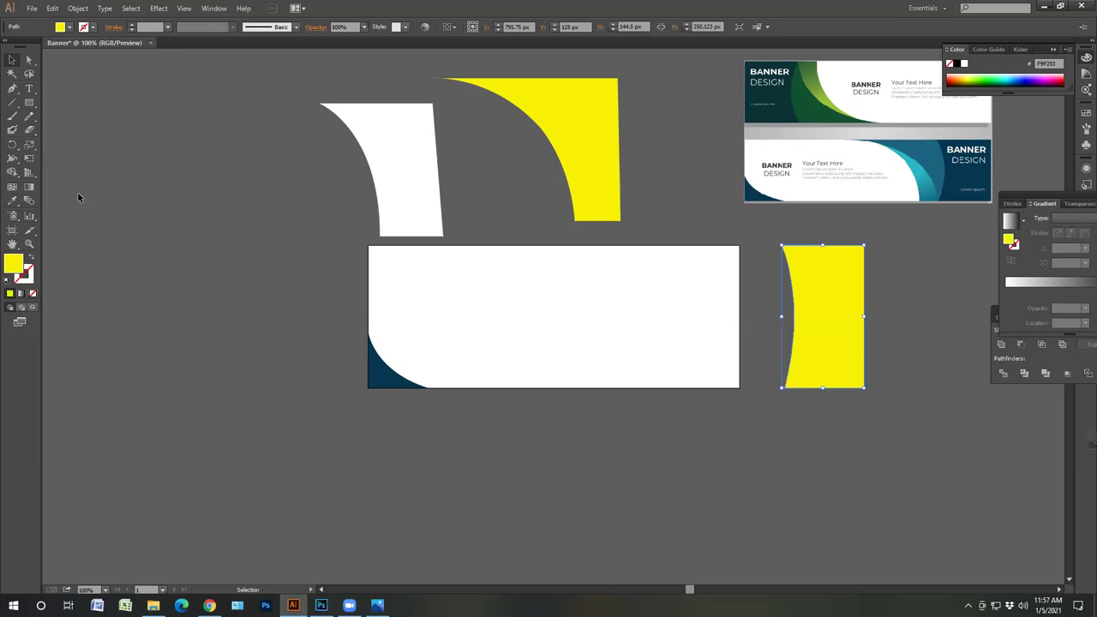
pyautogui.click(12, 199)
pyautogui.click(960, 174)
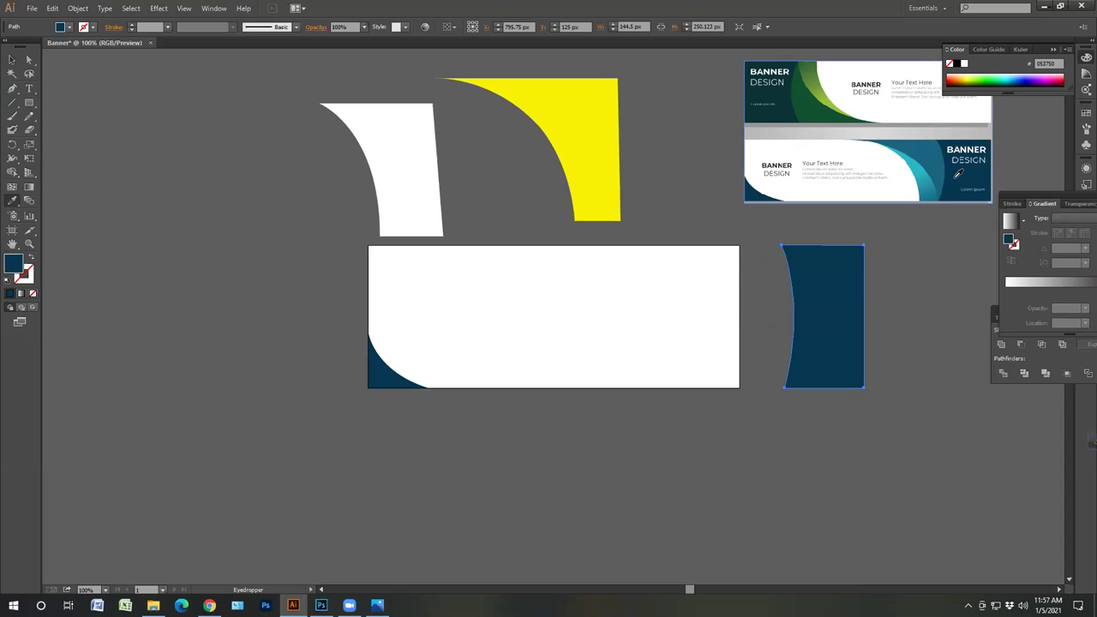
pyautogui.click(17, 61)
pyautogui.moveTo(835, 336); pyautogui.dragTo(710, 338)
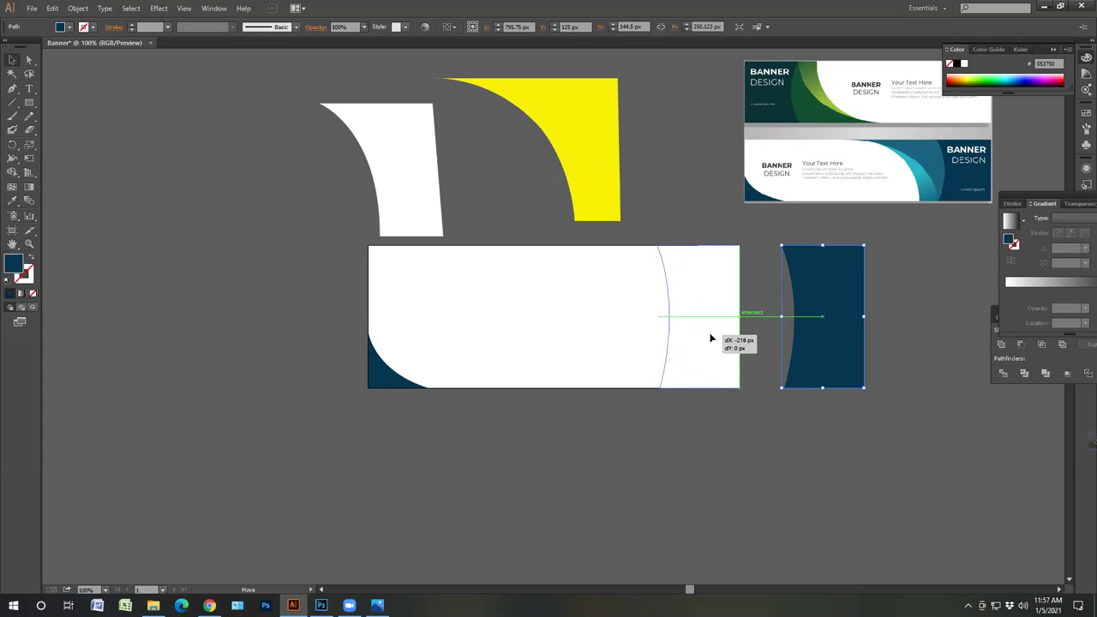
pyautogui.moveTo(910, 437); pyautogui.dragTo(908, 434)
pyautogui.click(840, 407)
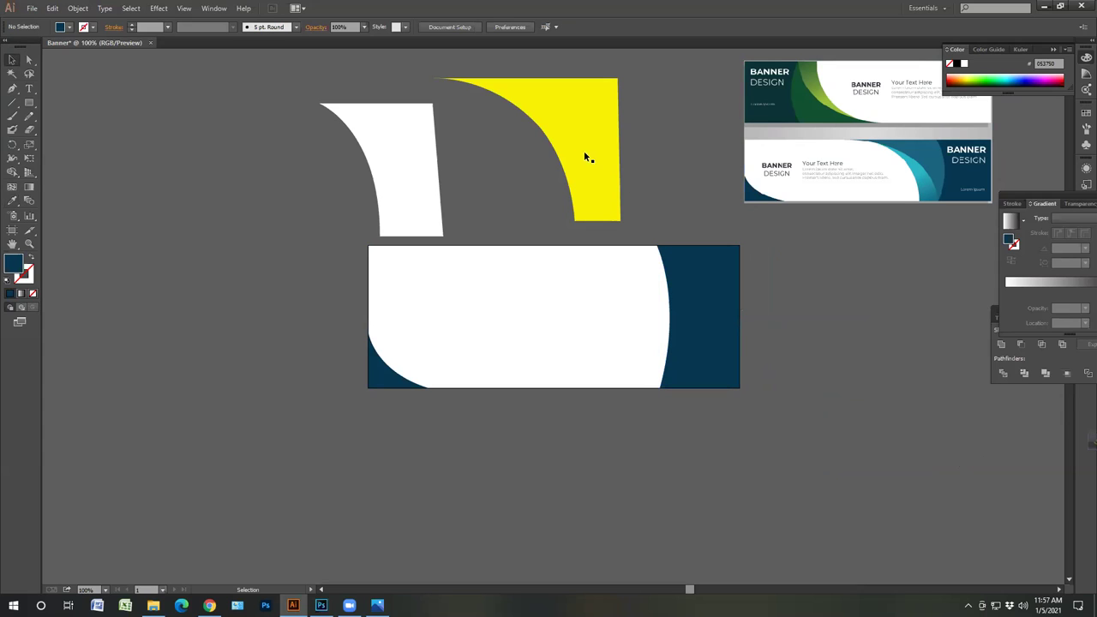
# - Fill the large yellow curved shape with the template's medium blue 1A647D and place it against the dark blue panel's inner edge
pyautogui.click(575, 151)
pyautogui.click(15, 201)
pyautogui.click(929, 172)
pyautogui.click(12, 60)
pyautogui.moveTo(597, 189); pyautogui.dragTo(754, 299)
pyautogui.hotkey('ctrl', 'shift', 'a')
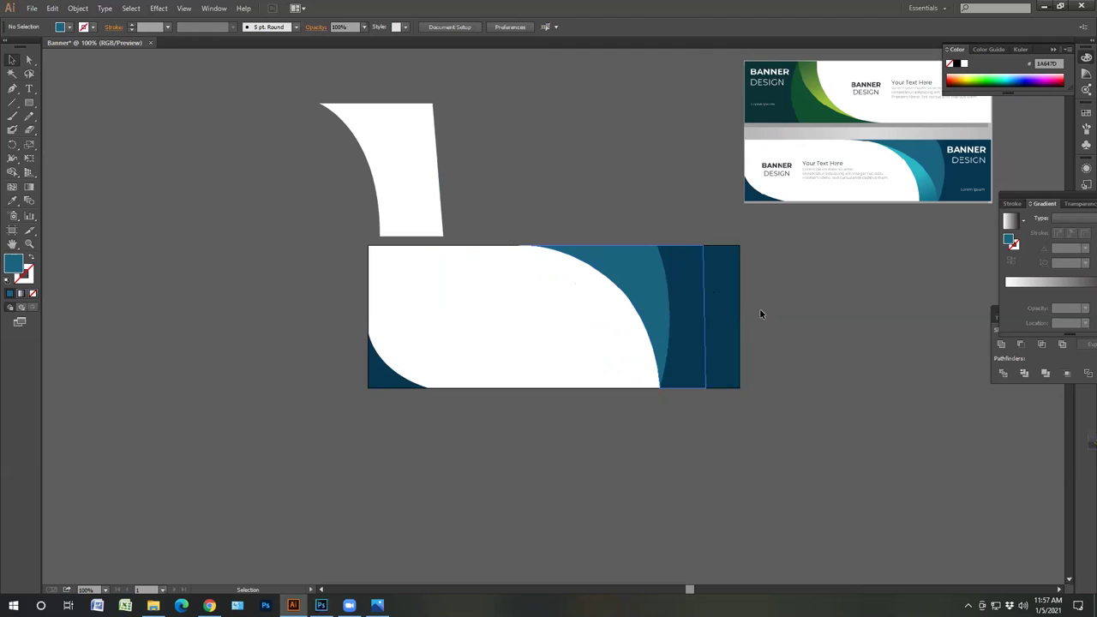
# - Fill the white curved shape with the template's light teal and place it at the artboard's lower edge over the blue shapes
pyautogui.click(378, 178)
pyautogui.click(15, 207)
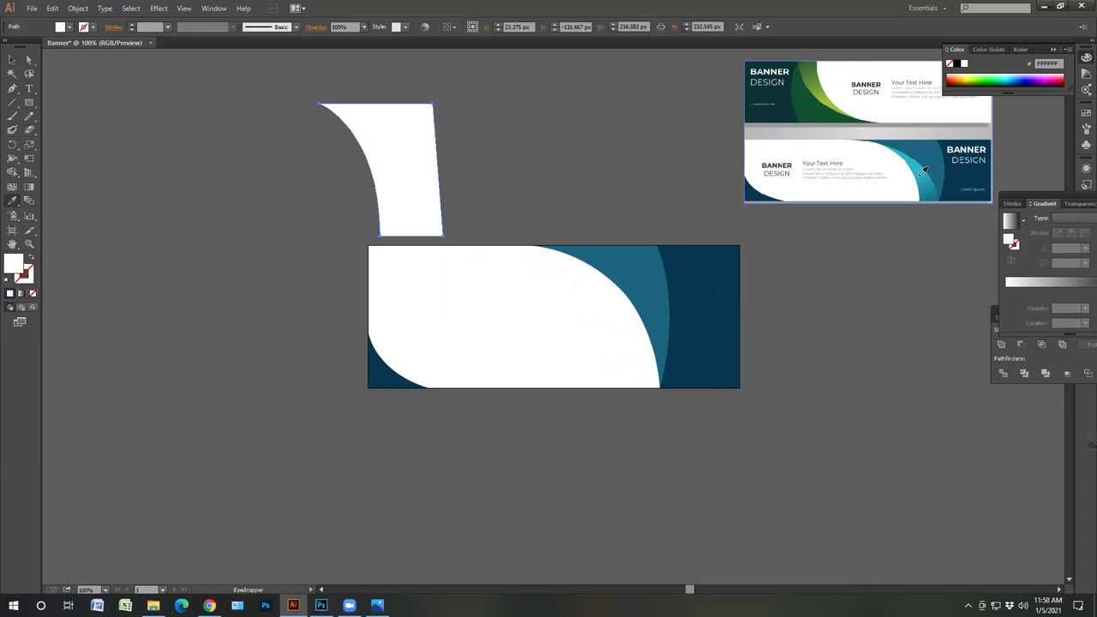
pyautogui.click(923, 170)
pyautogui.click(13, 60)
pyautogui.moveTo(567, 287); pyautogui.dragTo(655, 318)
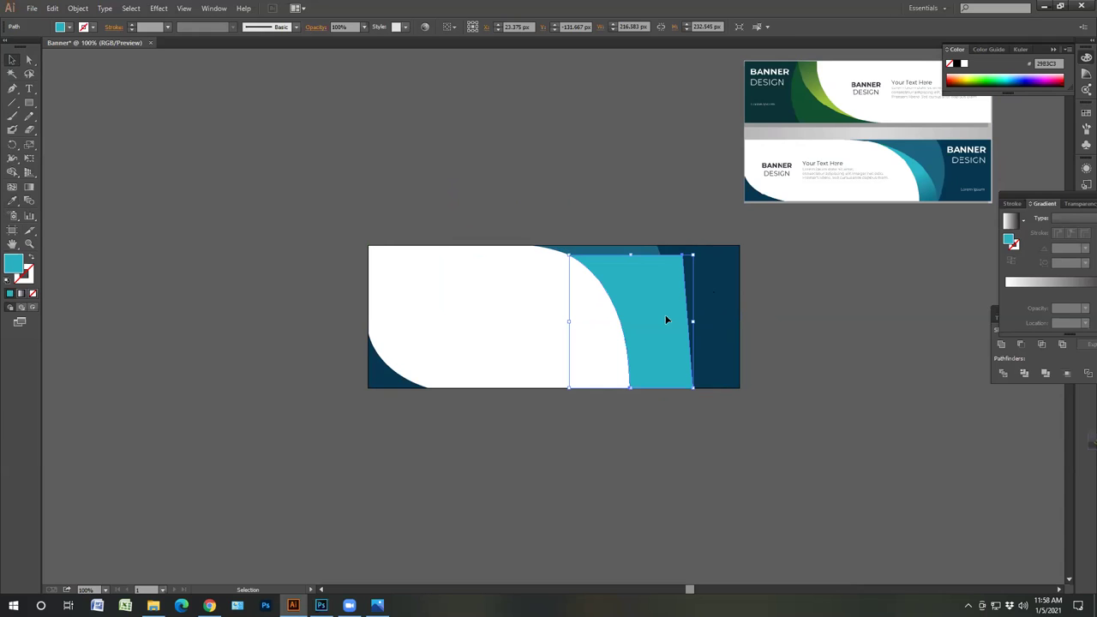
# - Send the light teal shape backward behind the medium blue curve and the dark blue panel
pyautogui.press('a')
pyautogui.hotkey('ctrl', '[')
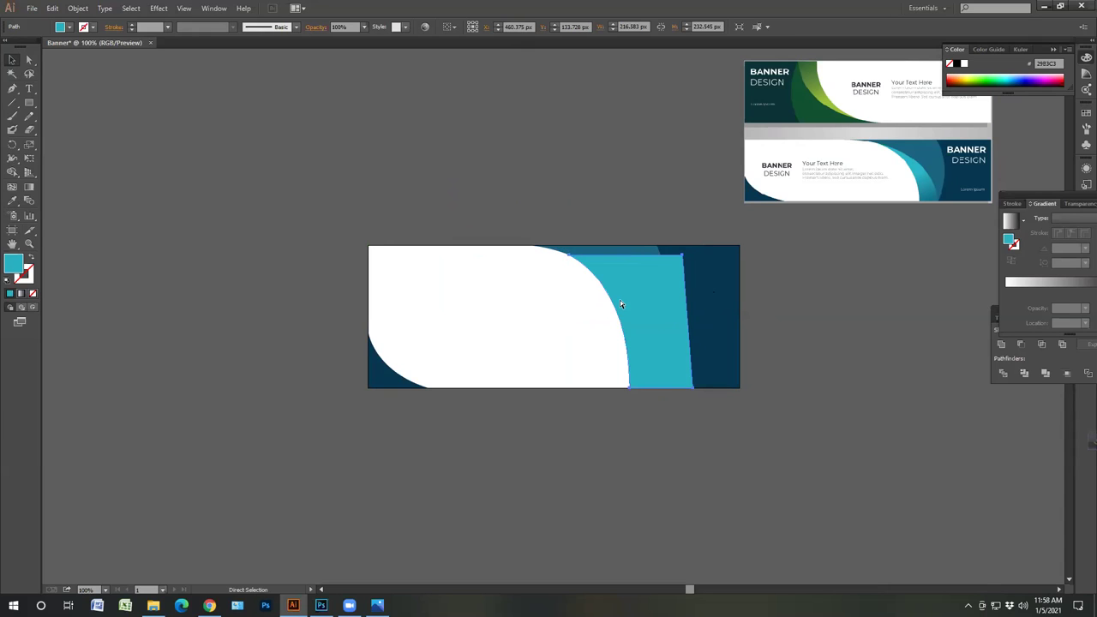
pyautogui.hotkey('ctrl', '[')
pyautogui.hotkey('ctrl', '[')
pyautogui.press('v')
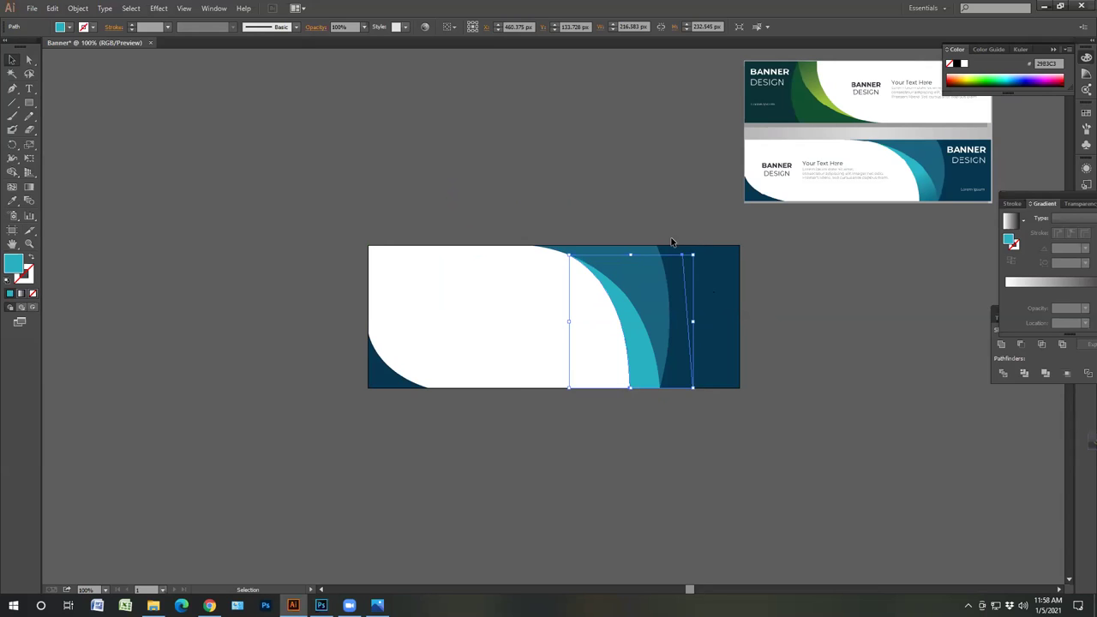
pyautogui.click(743, 299)
# - Move the template image directly above the banner, centred horizontally on the artboard, for side-by-side reference
pyautogui.hotkey('ctrl', '=')
pyautogui.hotkey('ctrl', '=')
pyautogui.hotkey('ctrl', '=')
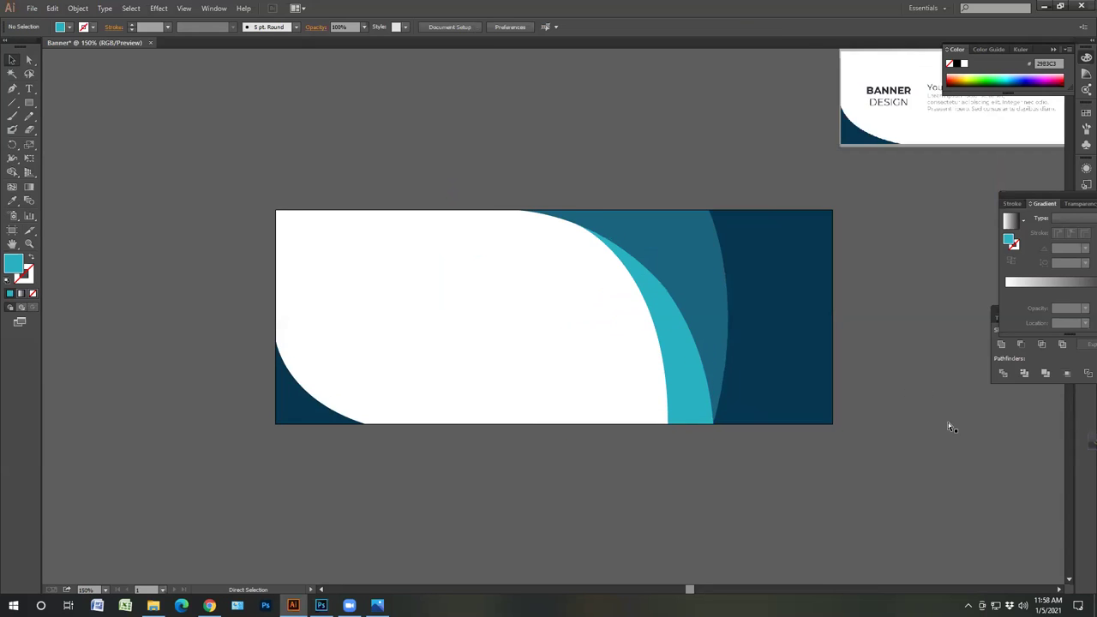
pyautogui.hotkey('ctrl', '-')
pyautogui.hotkey('ctrl', '-')
pyautogui.hotkey('ctrl', '-')
pyautogui.hotkey('ctrl', '-')
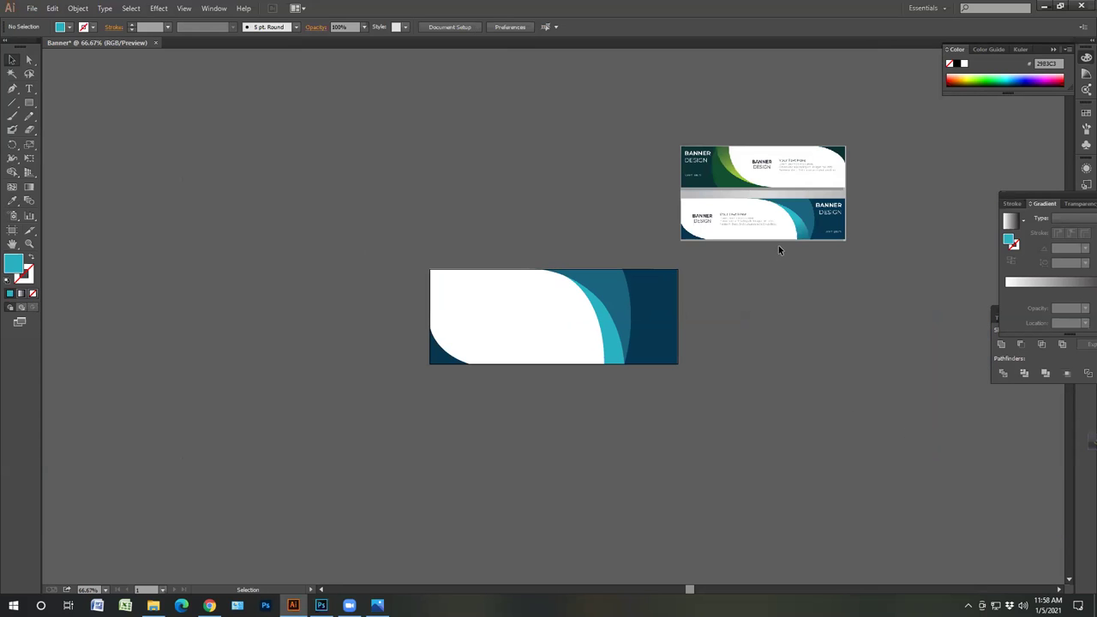
pyautogui.moveTo(488, 175); pyautogui.dragTo(579, 183)
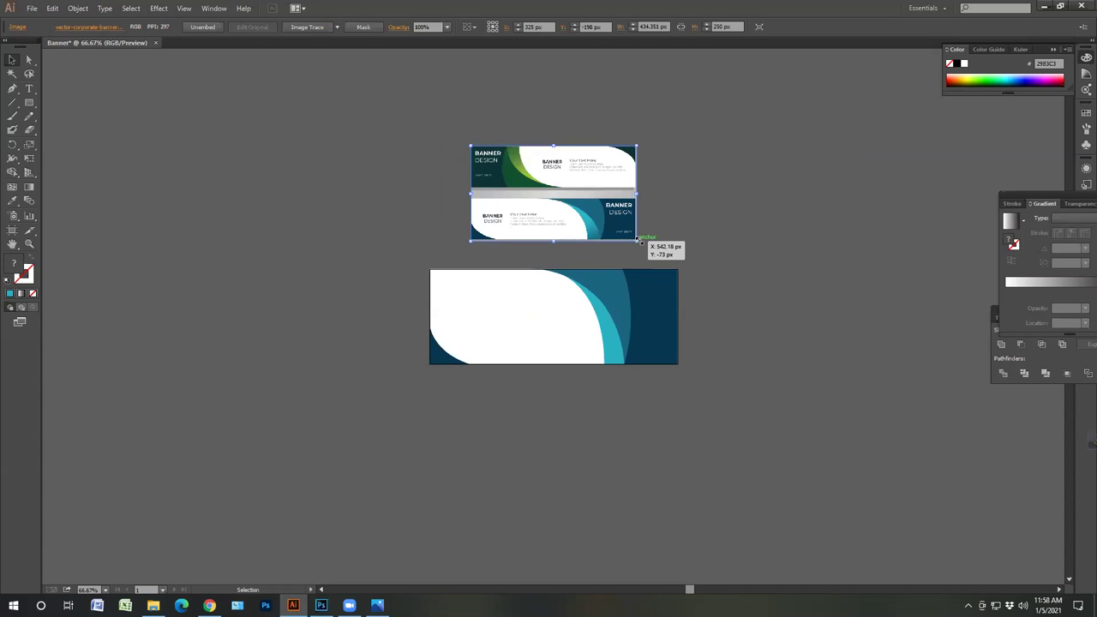
pyautogui.moveTo(675, 250); pyautogui.dragTo(743, 254)
pyautogui.click(742, 249)
pyautogui.hotkey('ctrl', '+')
pyautogui.hotkey('ctrl', '+')
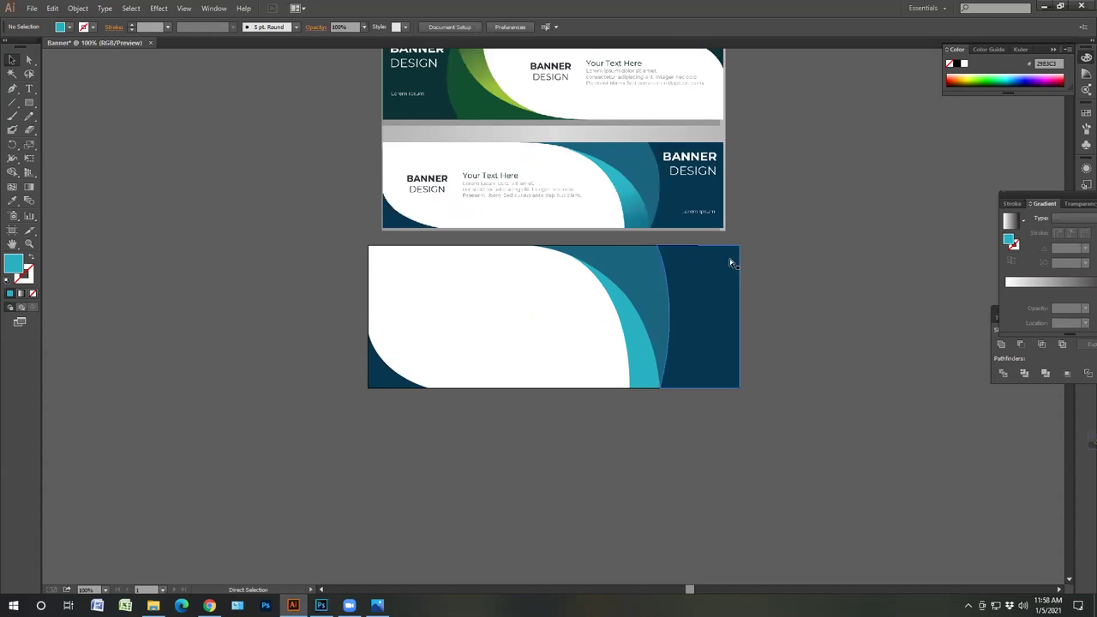
pyautogui.moveTo(865, 316); pyautogui.dragTo(866, 223)
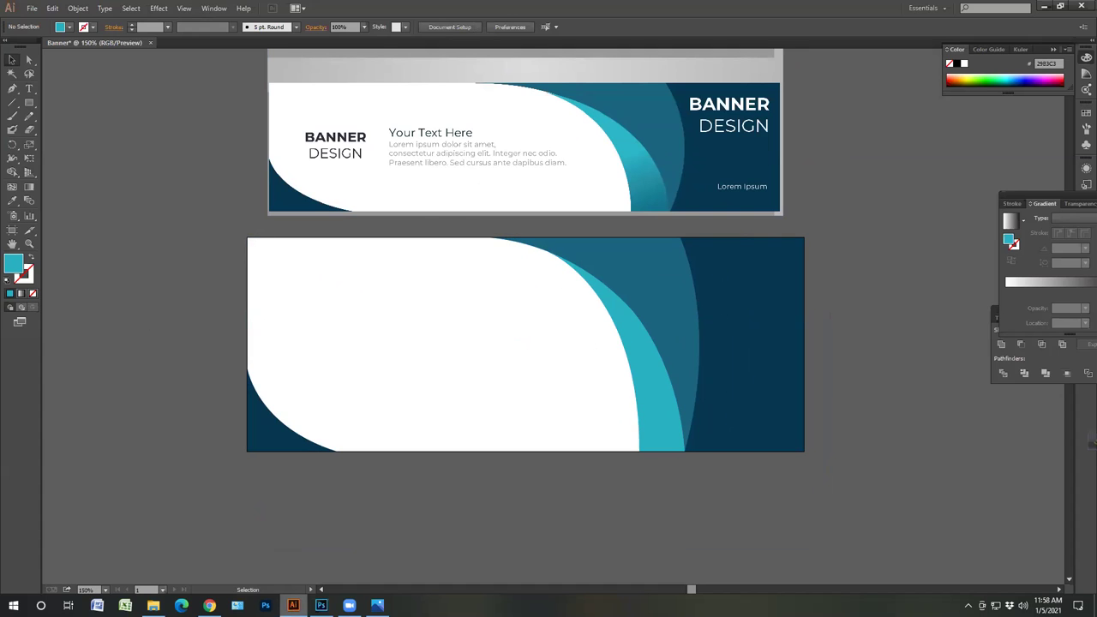
# - Switch to Photoshop and copy the NeedKom logo into the Banner document in Illustrator
pyautogui.click(321, 605)
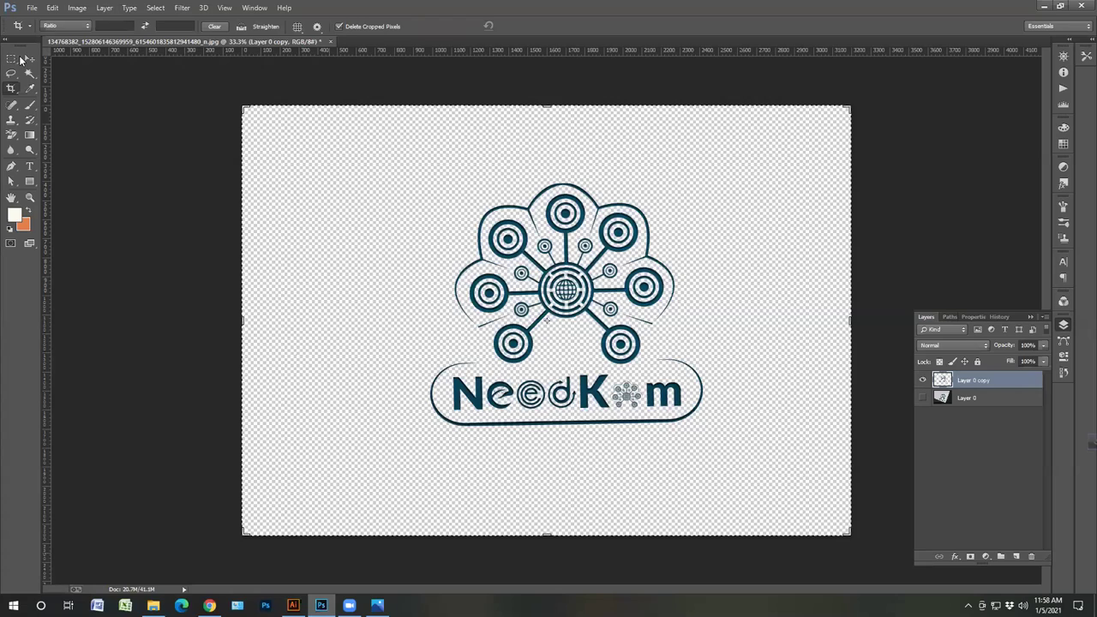
pyautogui.press('v')
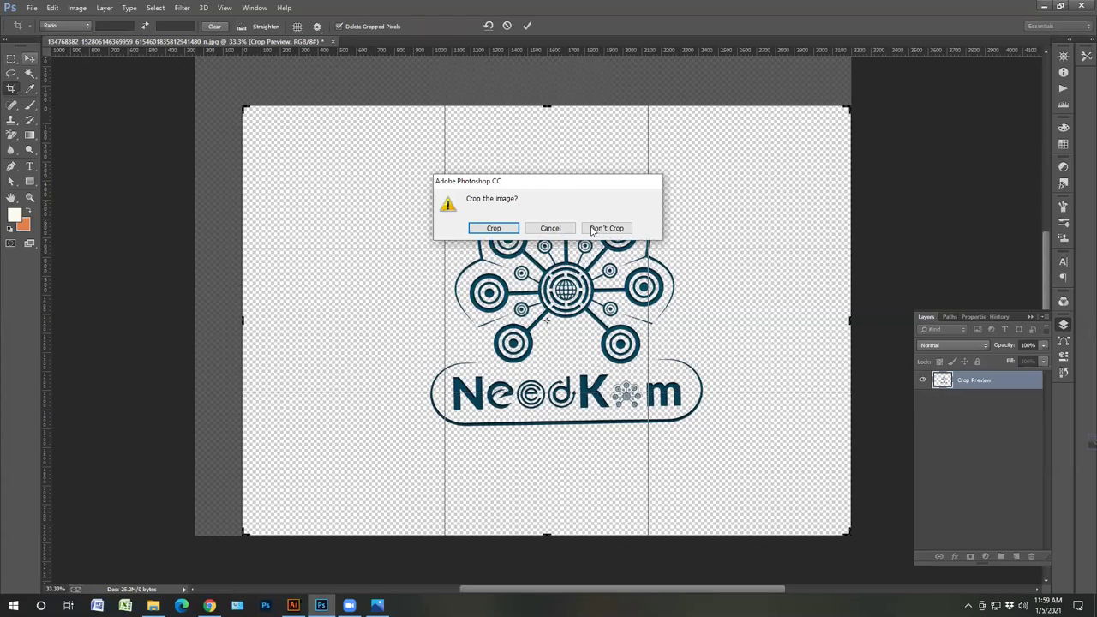
pyautogui.press('Return')
pyautogui.moveTo(542, 271); pyautogui.dragTo(348, 598)
pyautogui.click(293, 605)
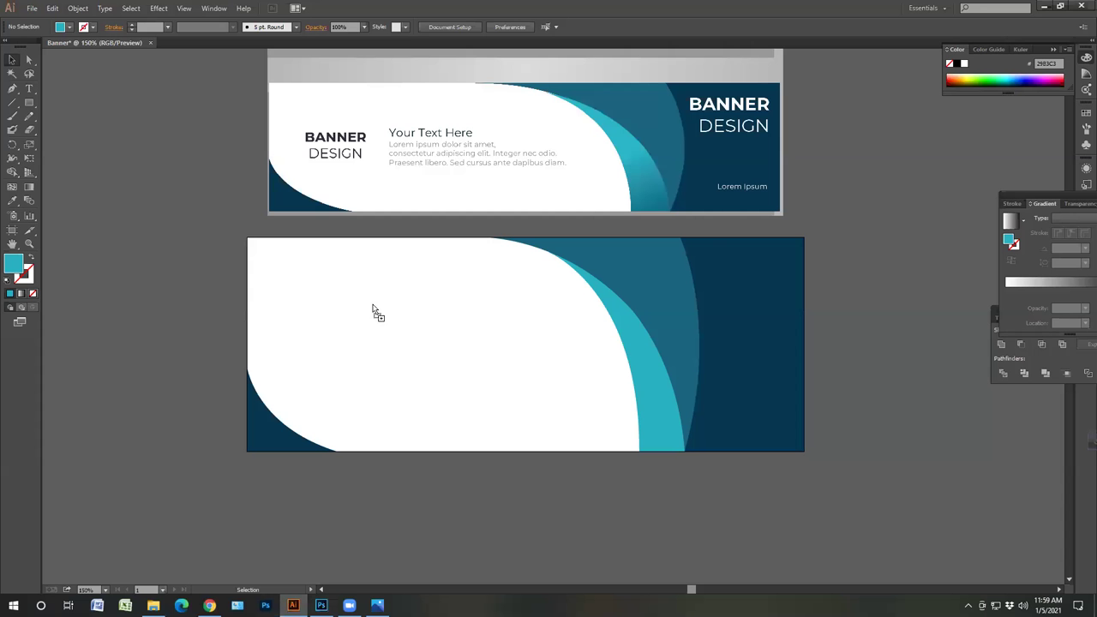
pyautogui.hotkey('ctrl', 'v')
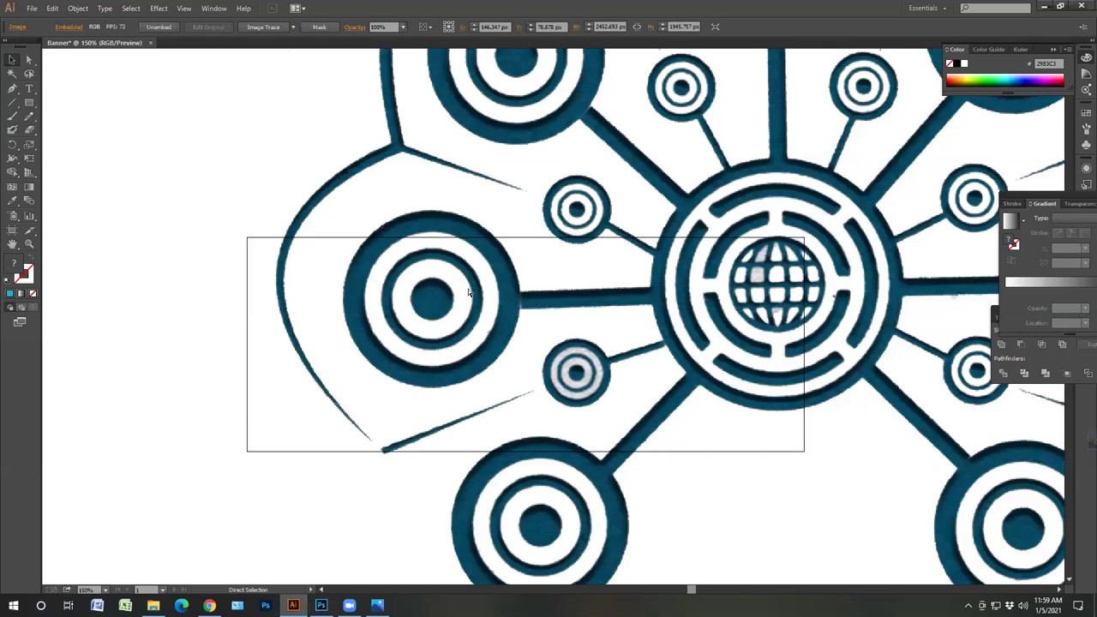
# - Scale the pasted logo proportionally to about 199 by 158 px and centre it vertically within the banner's white area
pyautogui.scroll(-3, 459, 292)
pyautogui.scroll(-2, 732, 142)
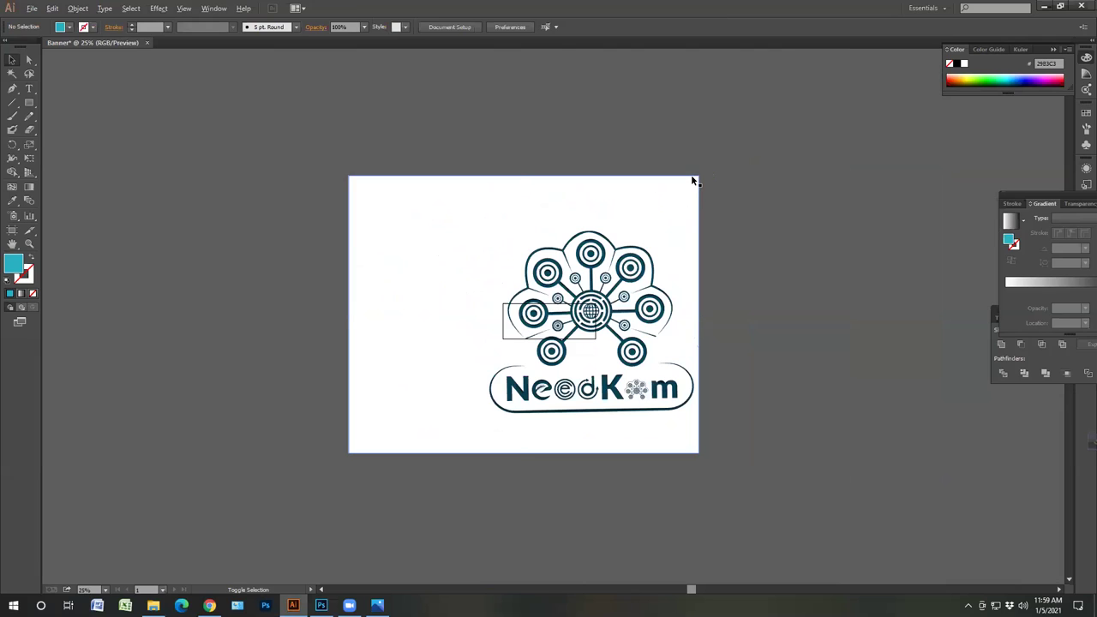
pyautogui.moveTo(698, 175); pyautogui.dragTo(615, 312)
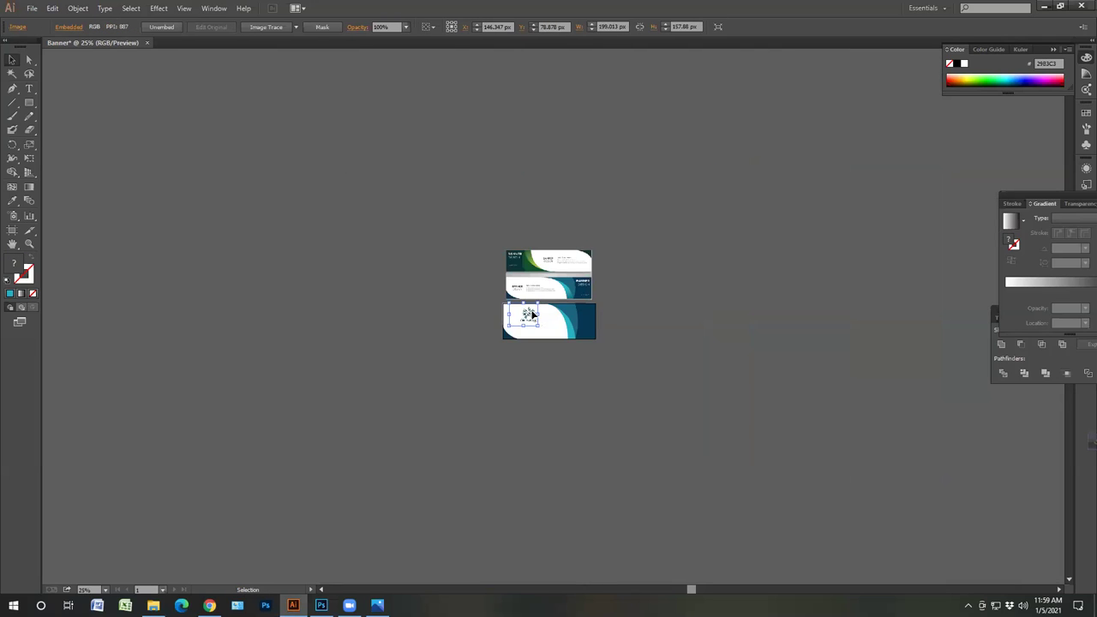
pyautogui.moveTo(533, 311); pyautogui.dragTo(538, 320)
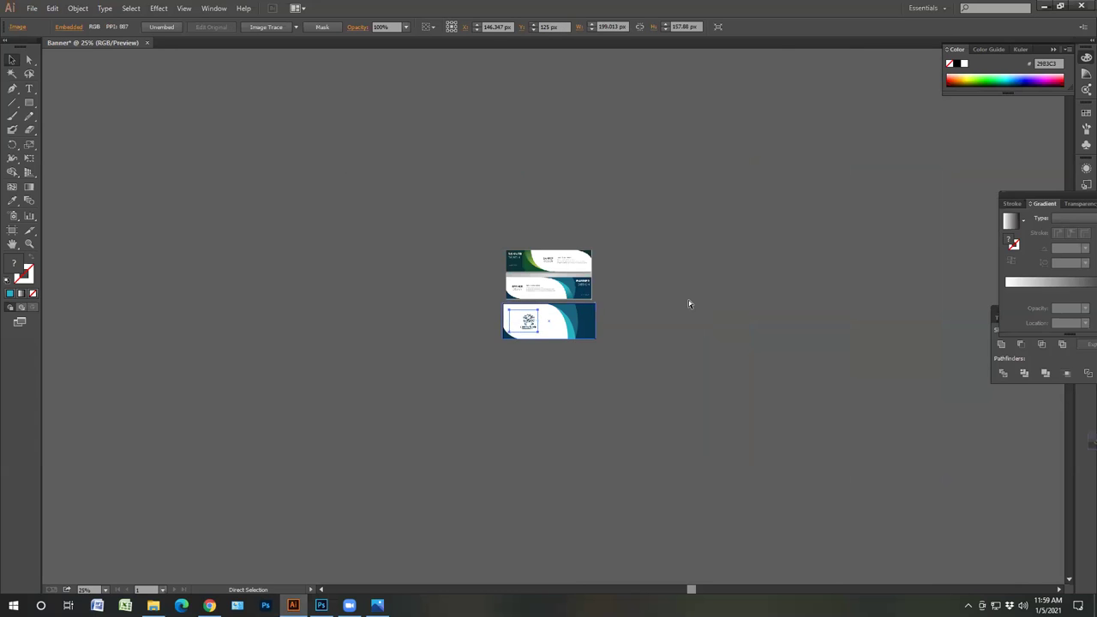
pyautogui.hotkey('ctrl', '+')
pyautogui.hotkey('ctrl', '+')
pyautogui.hotkey('ctrl', '+')
pyautogui.hotkey('ctrl', '+')
pyautogui.hotkey('ctrl', '+')
pyautogui.moveTo(626, 309); pyautogui.dragTo(690, 295)
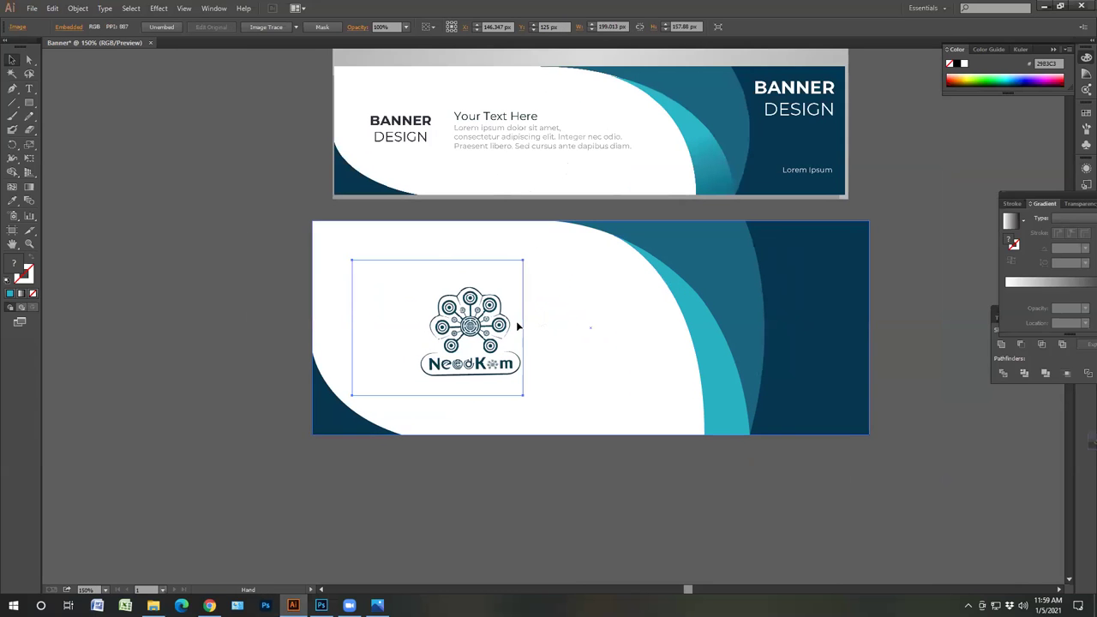
# - Move the NeedKom logo image onto the empty canvas beside the banner and trace it with the 3 Colors preset
pyautogui.moveTo(490, 325); pyautogui.dragTo(240, 261)
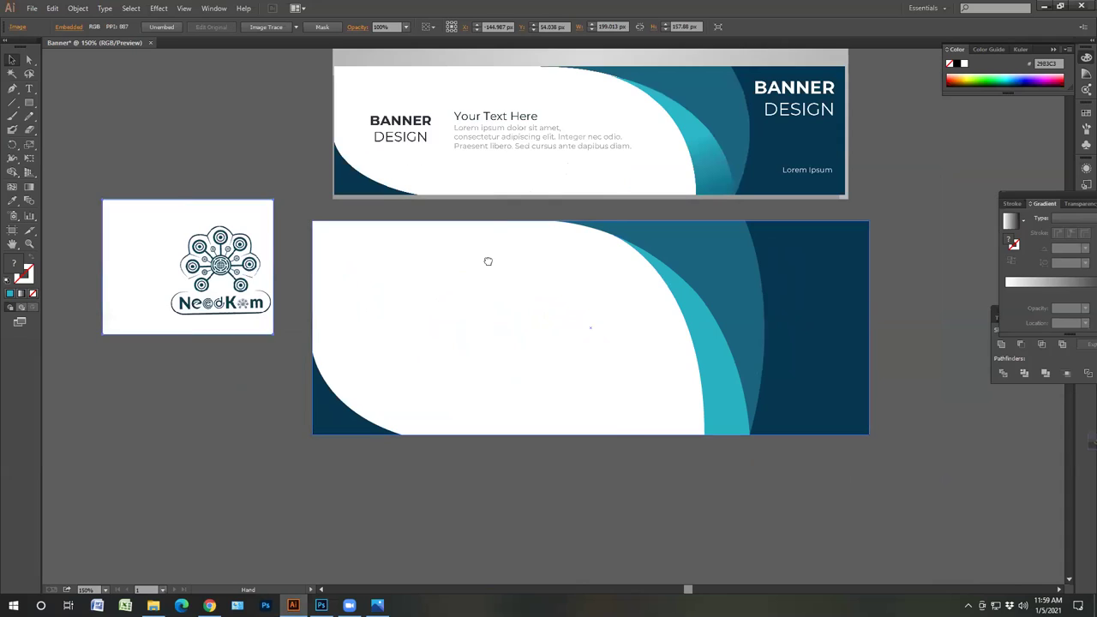
pyautogui.hscroll(-5, 487, 257)
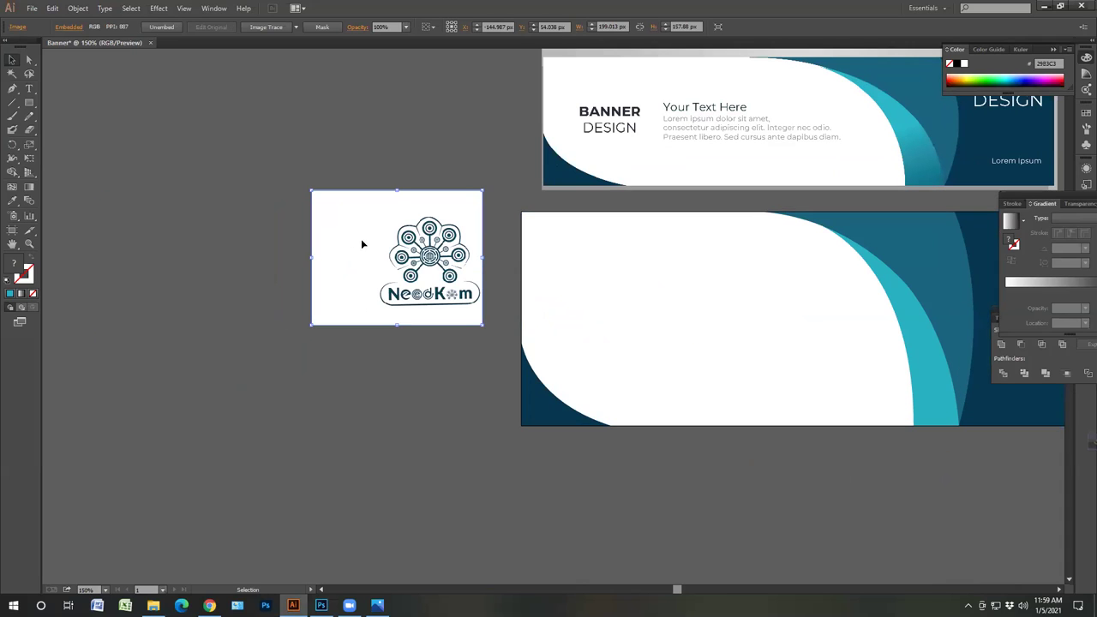
pyautogui.click(295, 28)
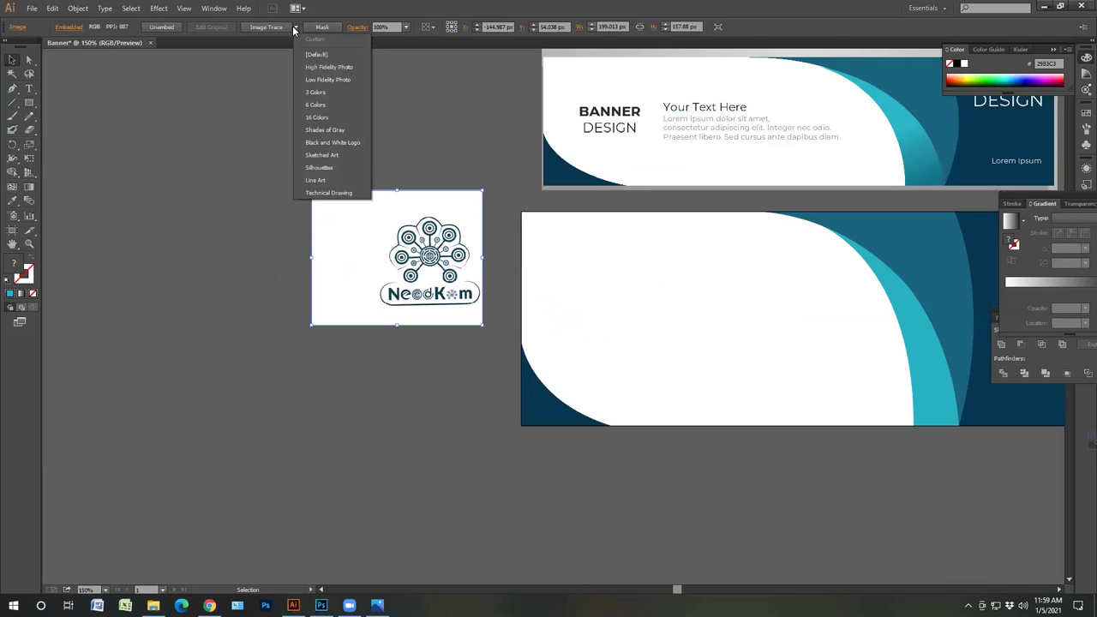
pyautogui.click(328, 95)
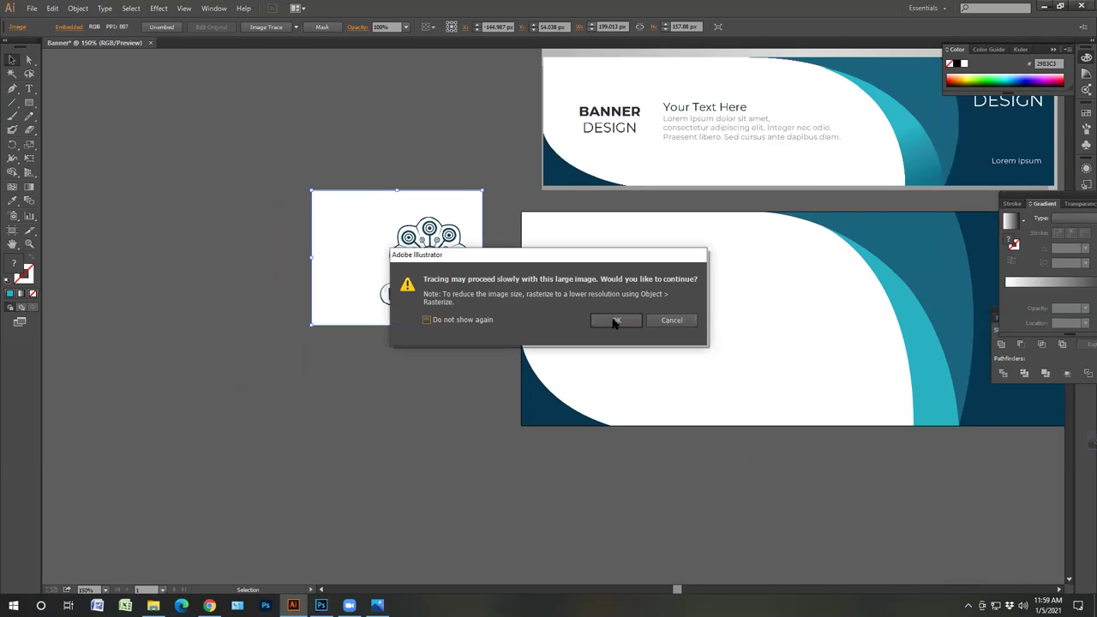
pyautogui.click(623, 319)
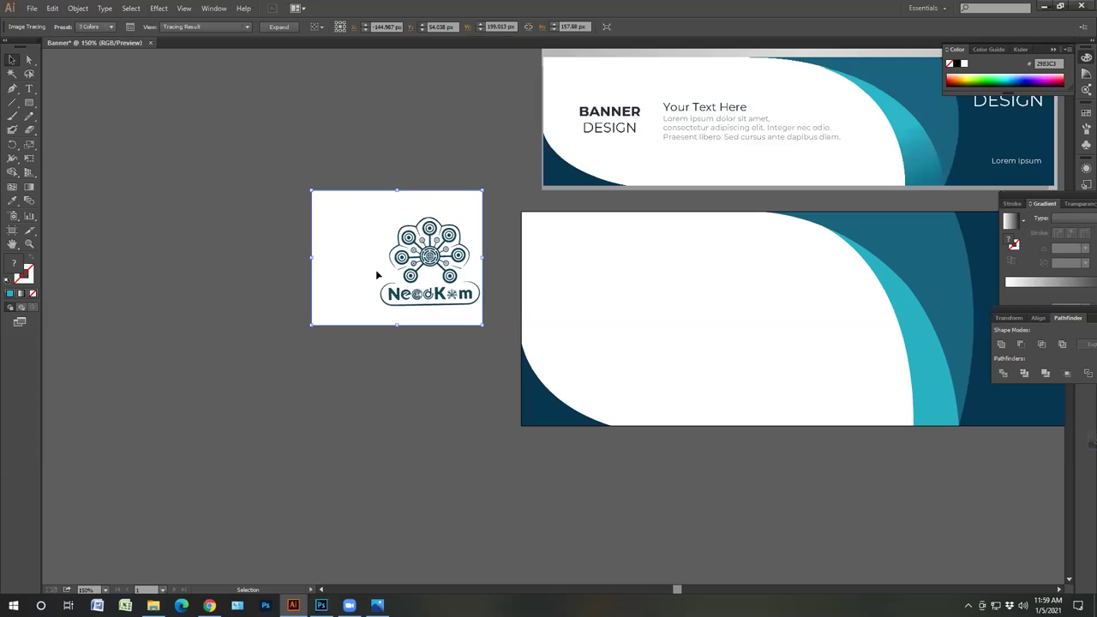
pyautogui.rightClick(377, 276)
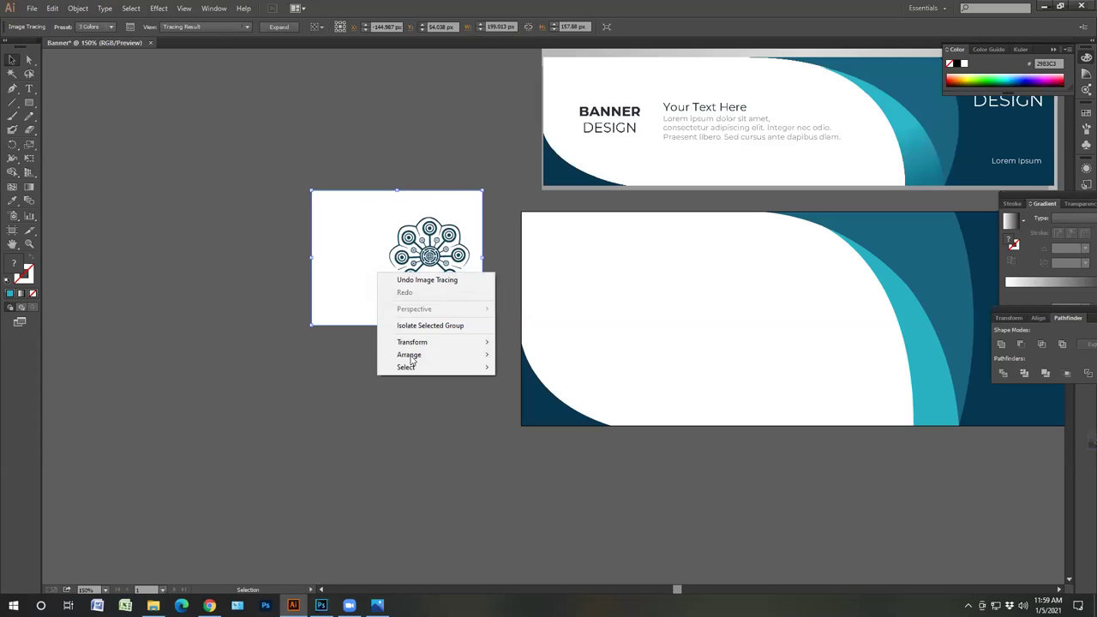
pyautogui.click(360, 262)
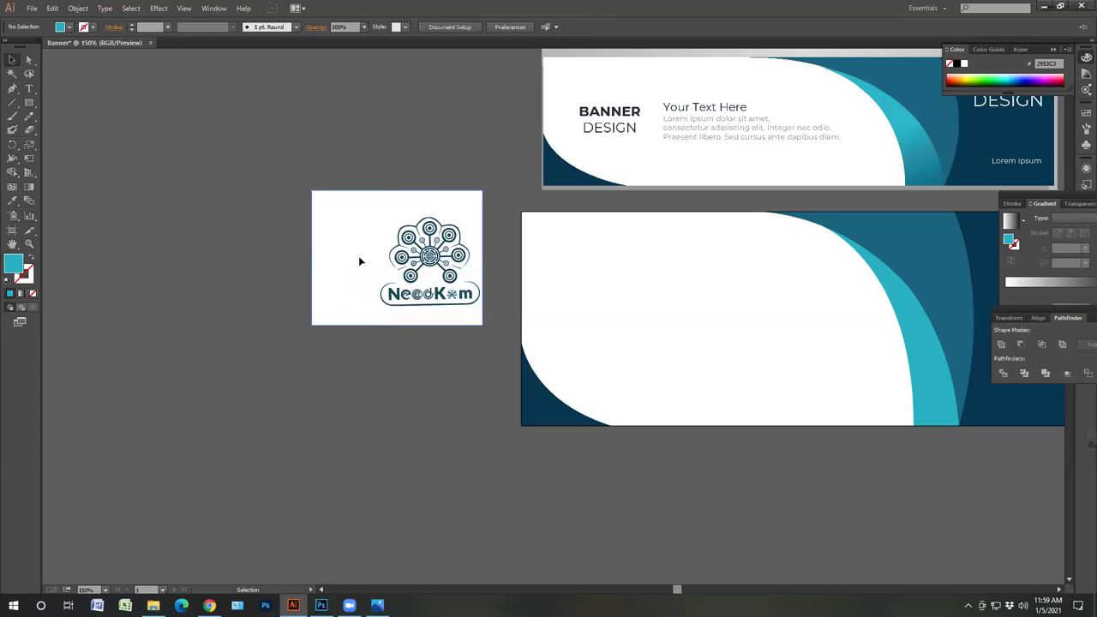
pyautogui.doubleClick(436, 234)
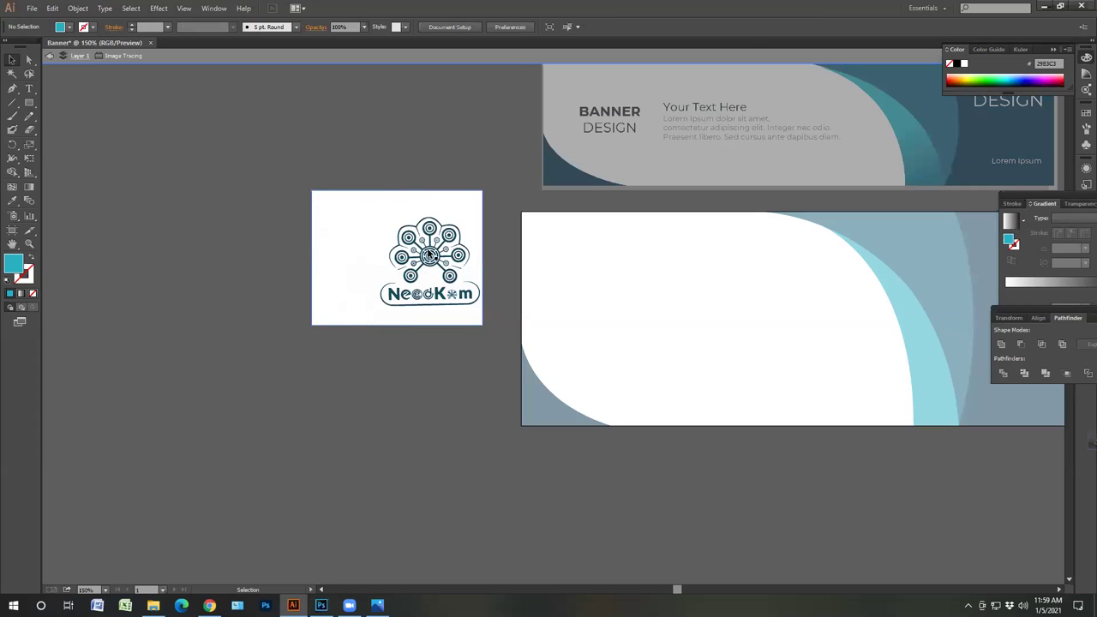
pyautogui.doubleClick(615, 249)
# - Expand the traced logo into editable paths and ungroup them
pyautogui.click(447, 238)
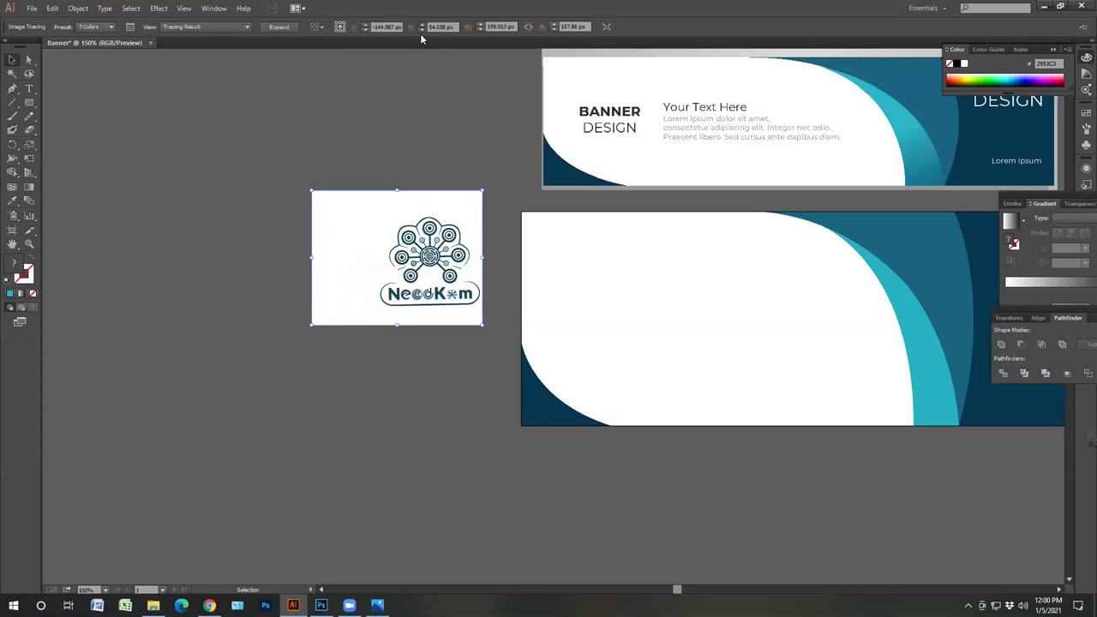
pyautogui.click(279, 27)
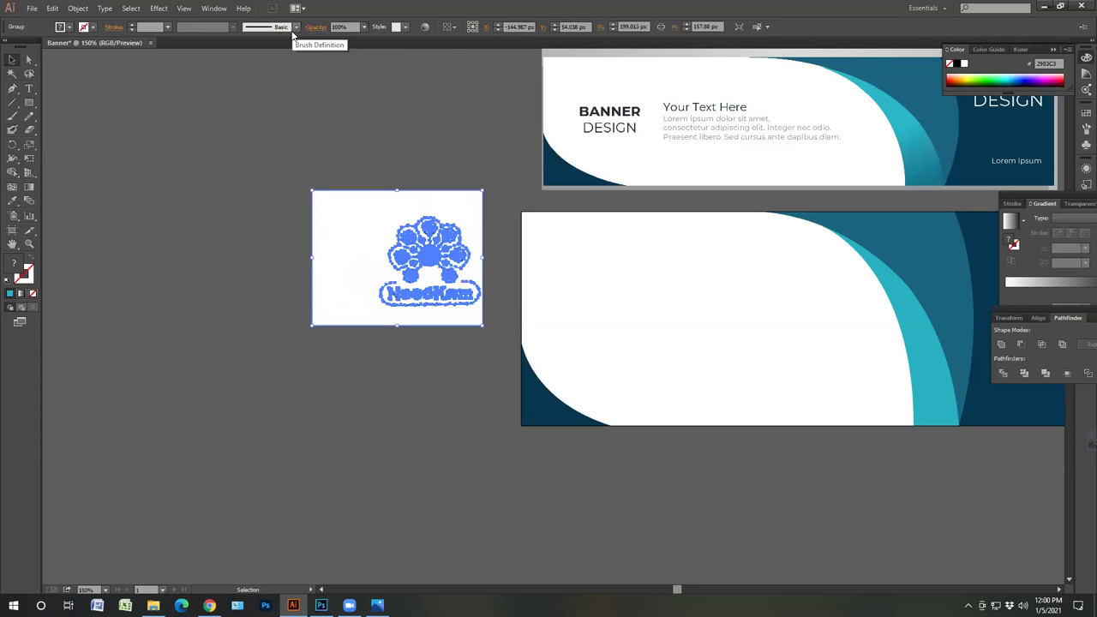
pyautogui.click(405, 327)
pyautogui.click(362, 248)
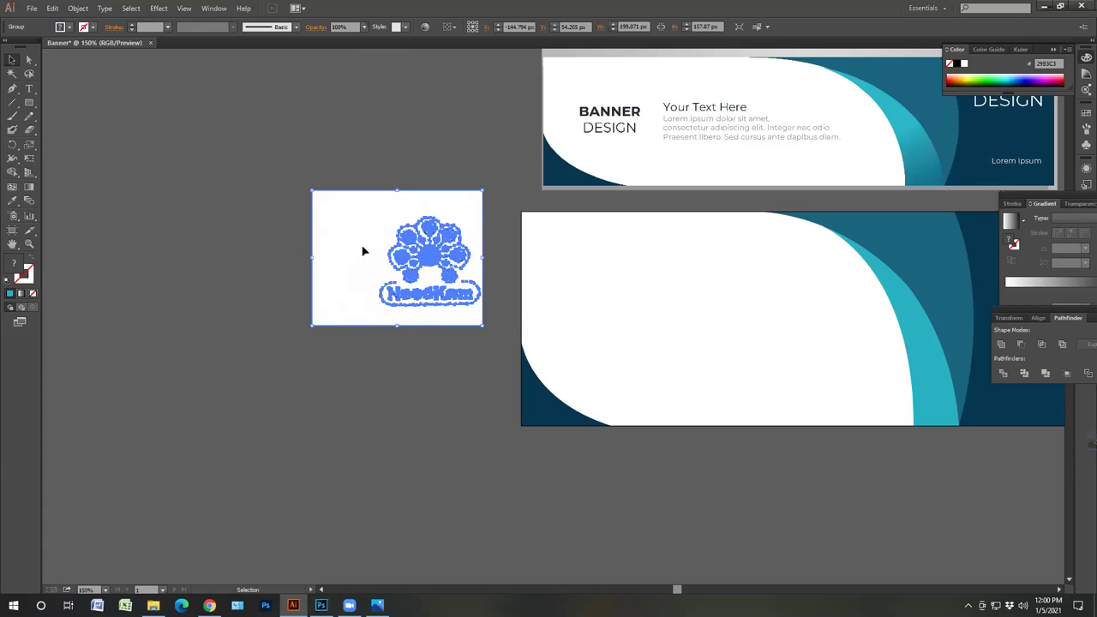
pyautogui.rightClick(364, 248)
pyautogui.click(394, 313)
# - Delete the white background path of the traced logo
pyautogui.click(354, 280)
pyautogui.click(354, 281)
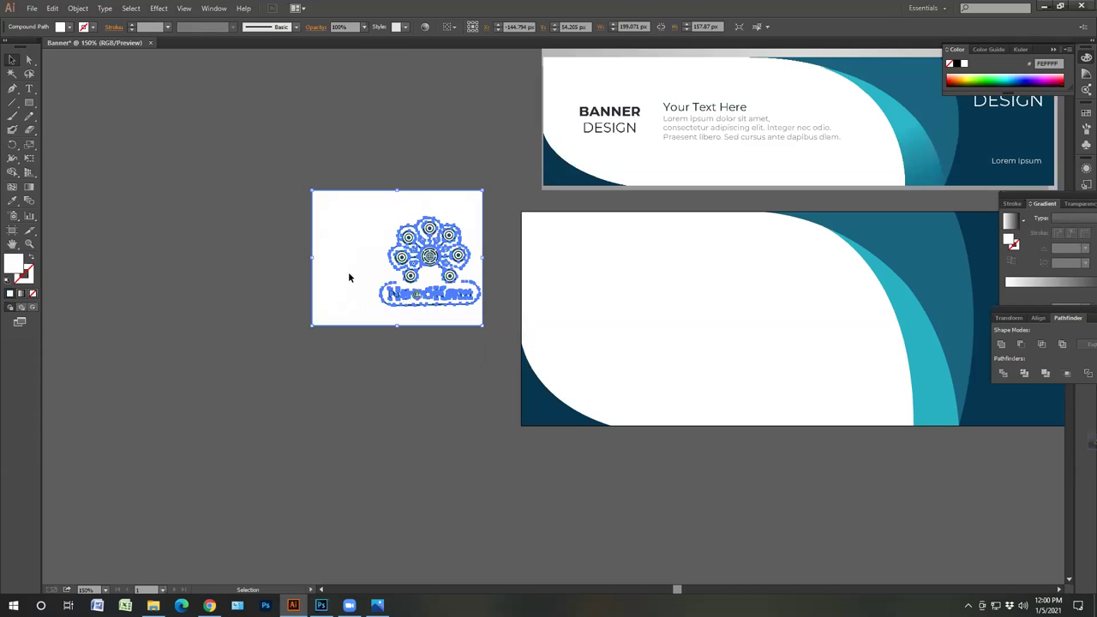
pyautogui.press('Delete')
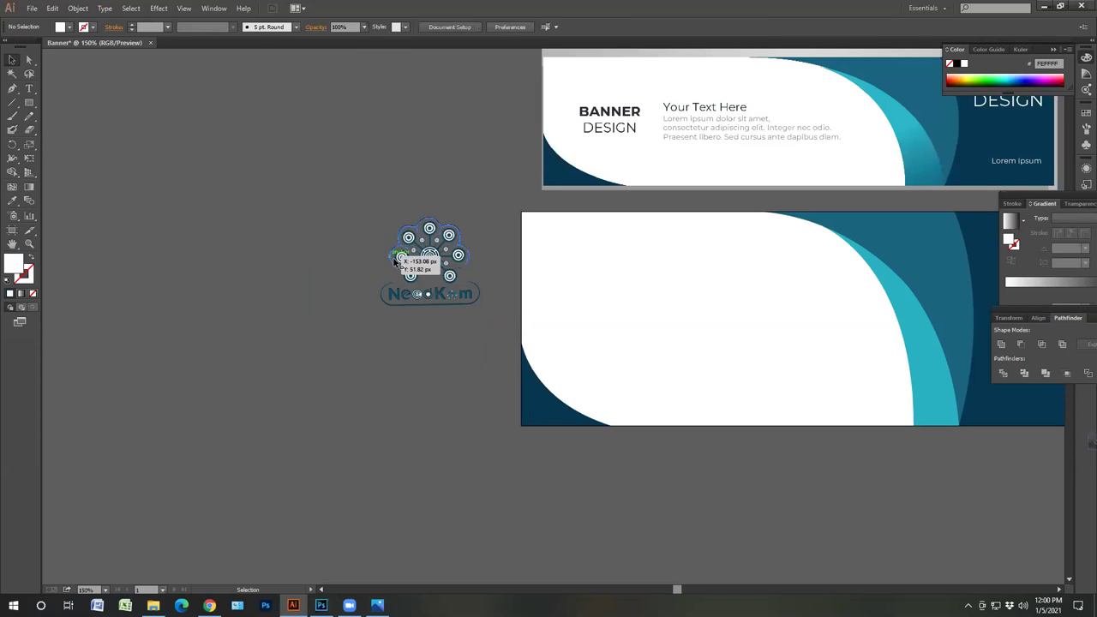
# - Group the remaining logo paths and place the logo in the banner's white area above the dark corner shape
pyautogui.click(394, 260)
pyautogui.moveTo(335, 203); pyautogui.dragTo(649, 354)
pyautogui.rightClick(437, 250)
pyautogui.click(467, 303)
pyautogui.click(664, 504)
pyautogui.press('space')
pyautogui.moveTo(742, 449)
pyautogui.mouseDown()
pyautogui.moveTo(460, 512)
pyautogui.moveTo(460, 521)
pyautogui.moveTo(496, 472)
pyautogui.mouseUp()
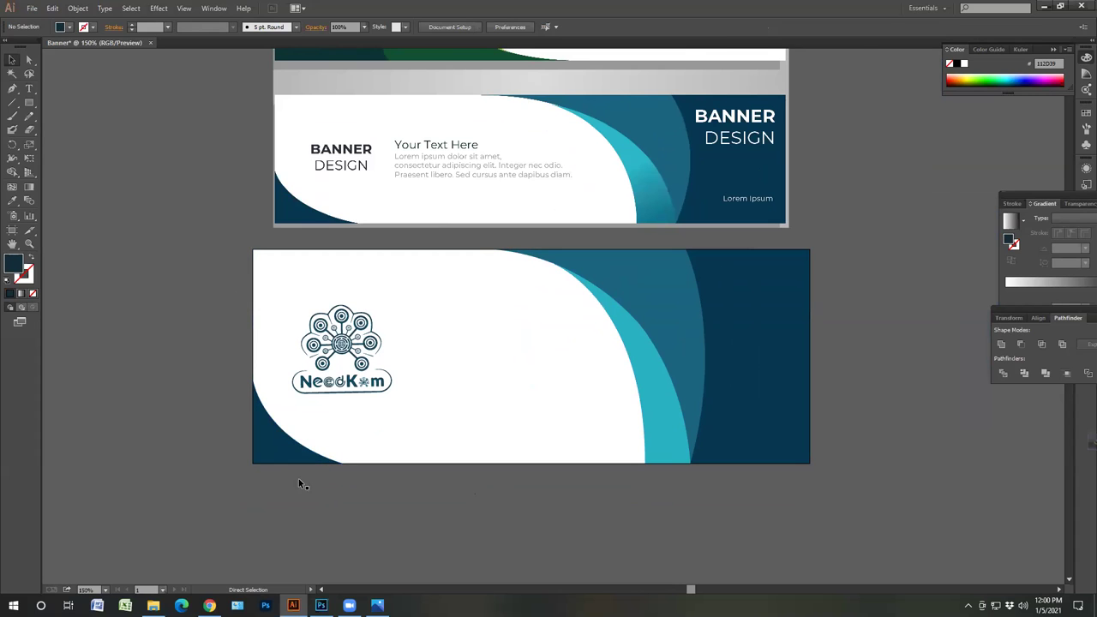
# - Move the logo up near the white area's upper-left corner, to about X 99 px and Y 78 px
pyautogui.hotkey('ctrl', '=')
pyautogui.press('space')
pyautogui.moveTo(365, 451); pyautogui.dragTo(417, 374)
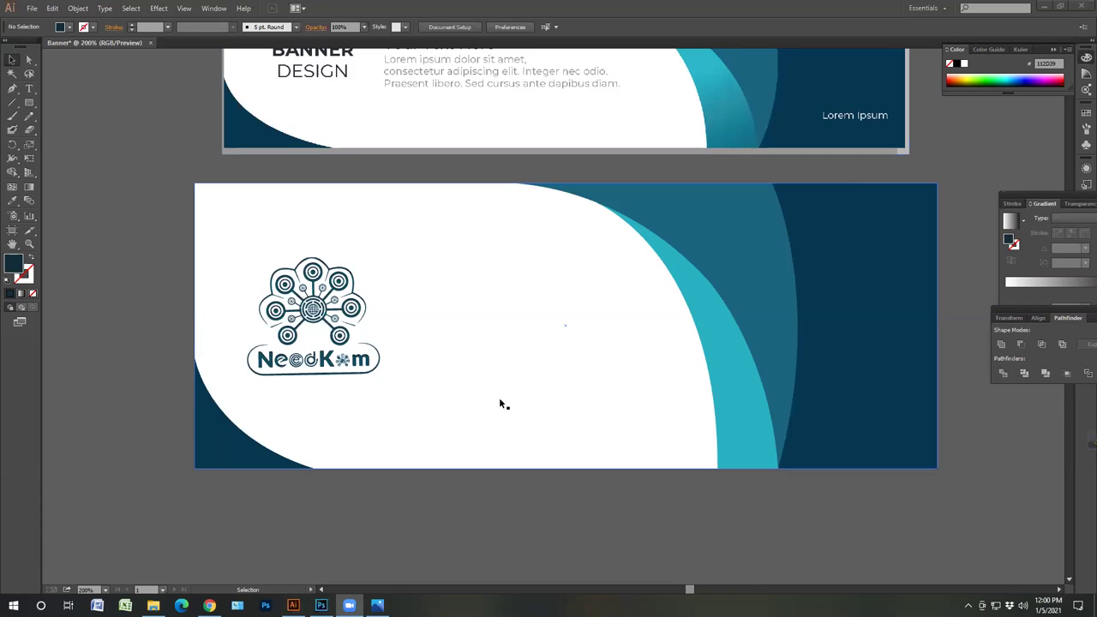
pyautogui.click(436, 513)
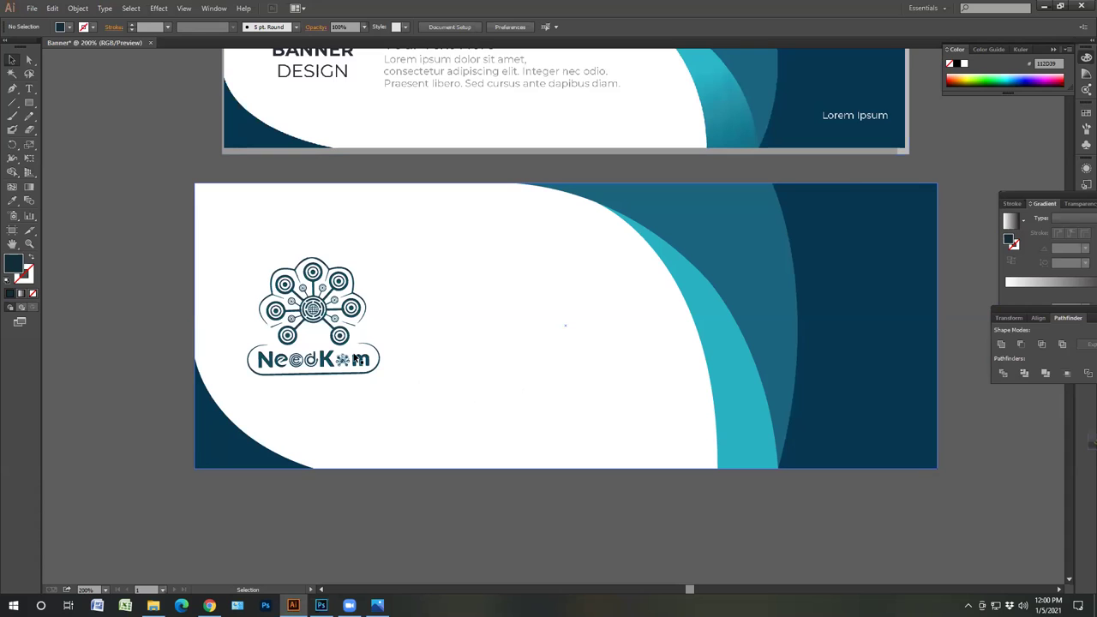
pyautogui.moveTo(357, 359); pyautogui.dragTo(350, 315)
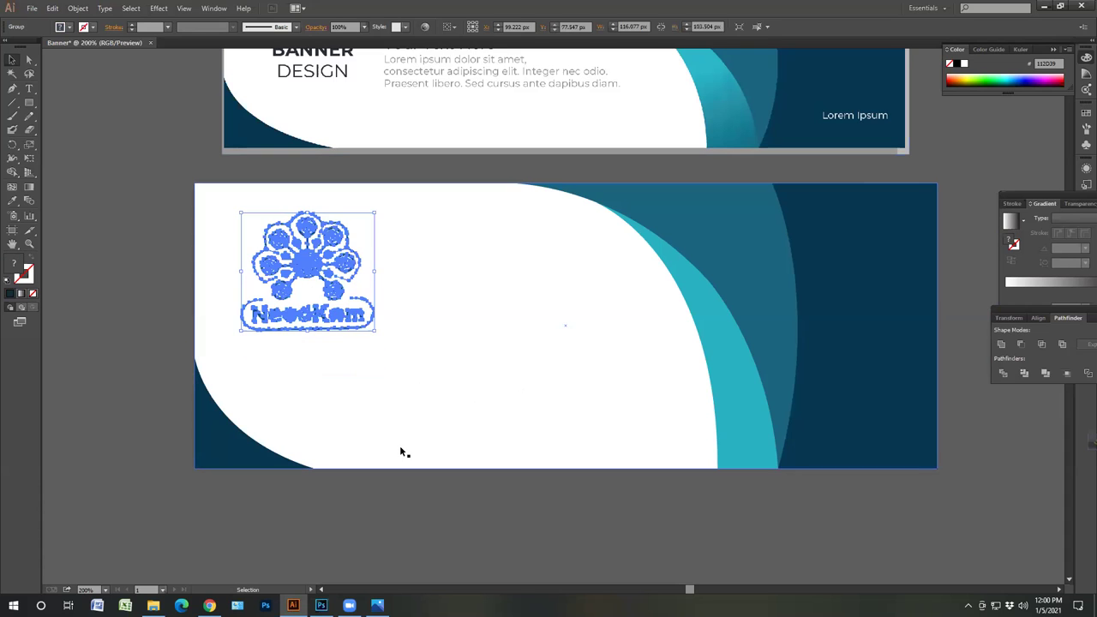
pyautogui.click(441, 505)
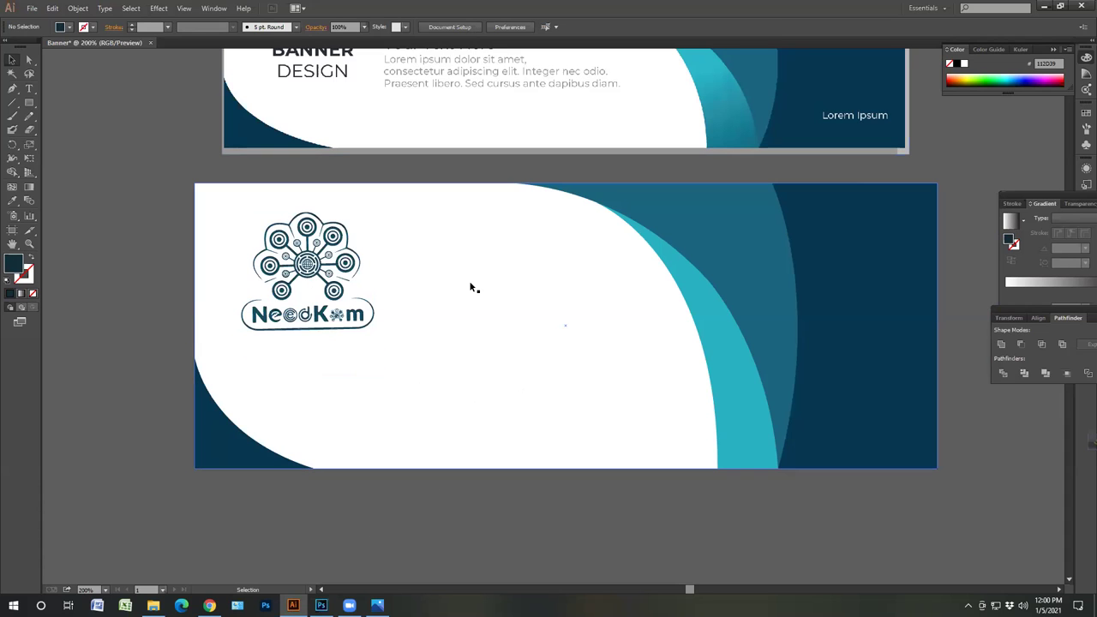
pyautogui.scroll(2, 470, 281)
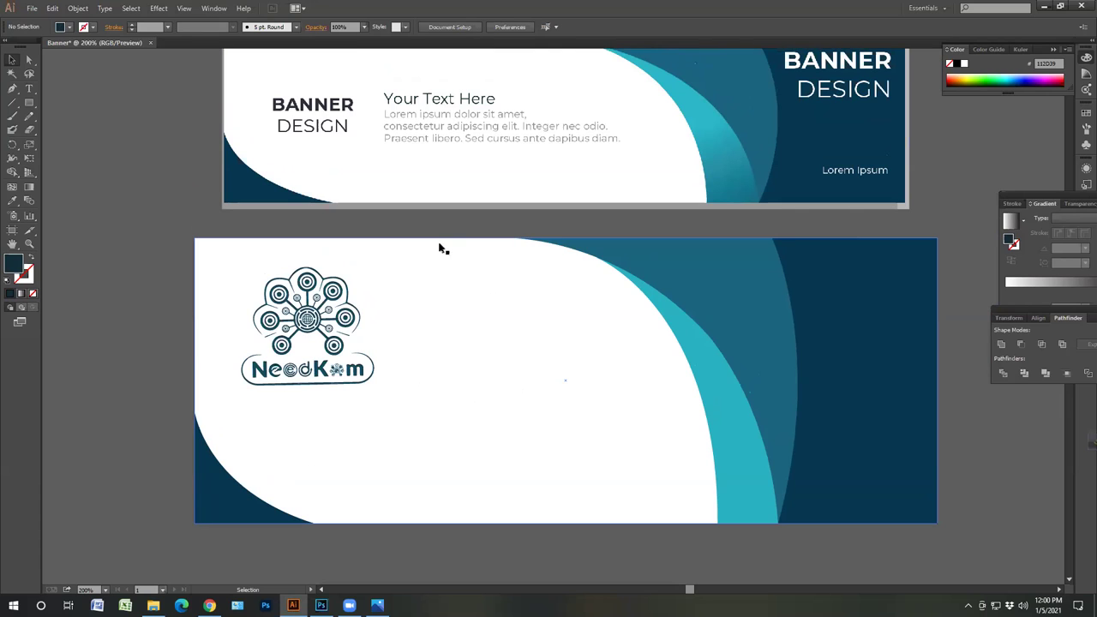
pyautogui.click(336, 319)
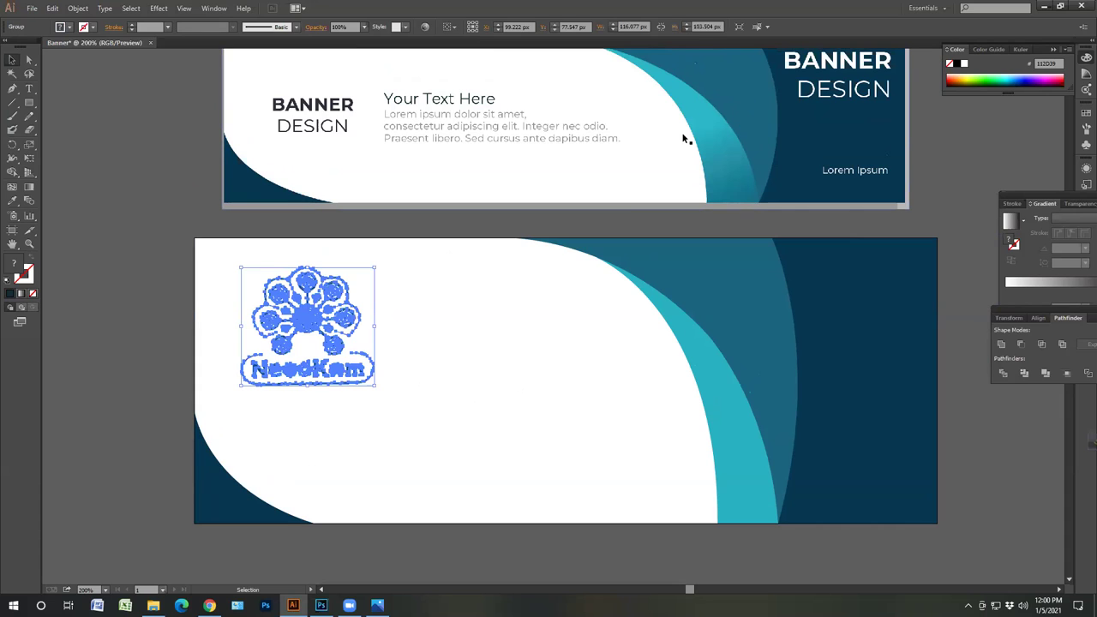
pyautogui.click(649, 390)
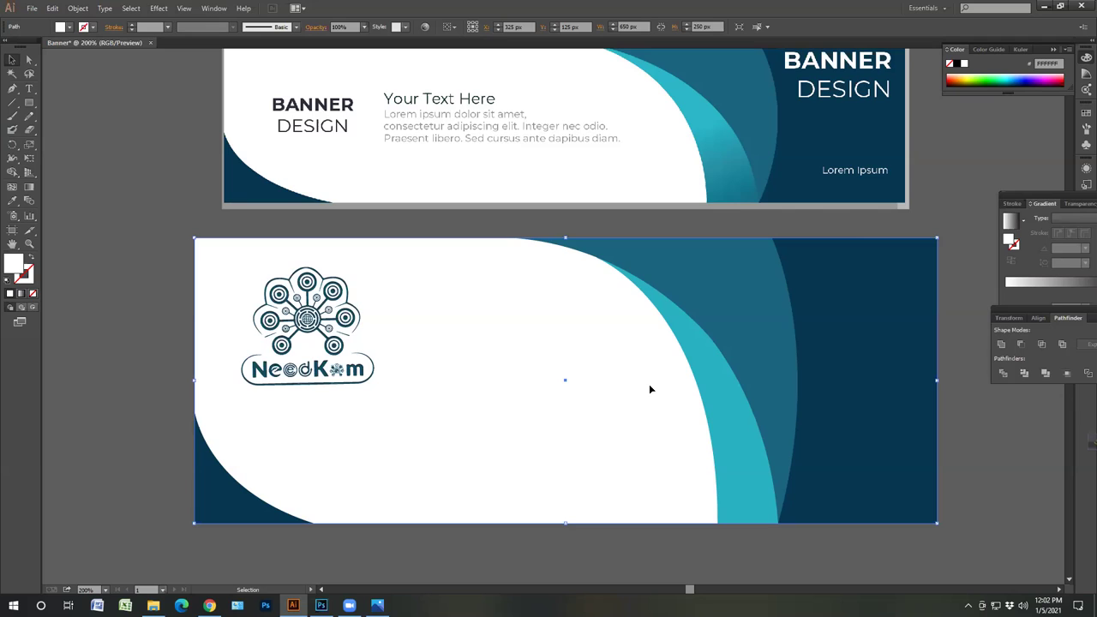
pyautogui.click(163, 349)
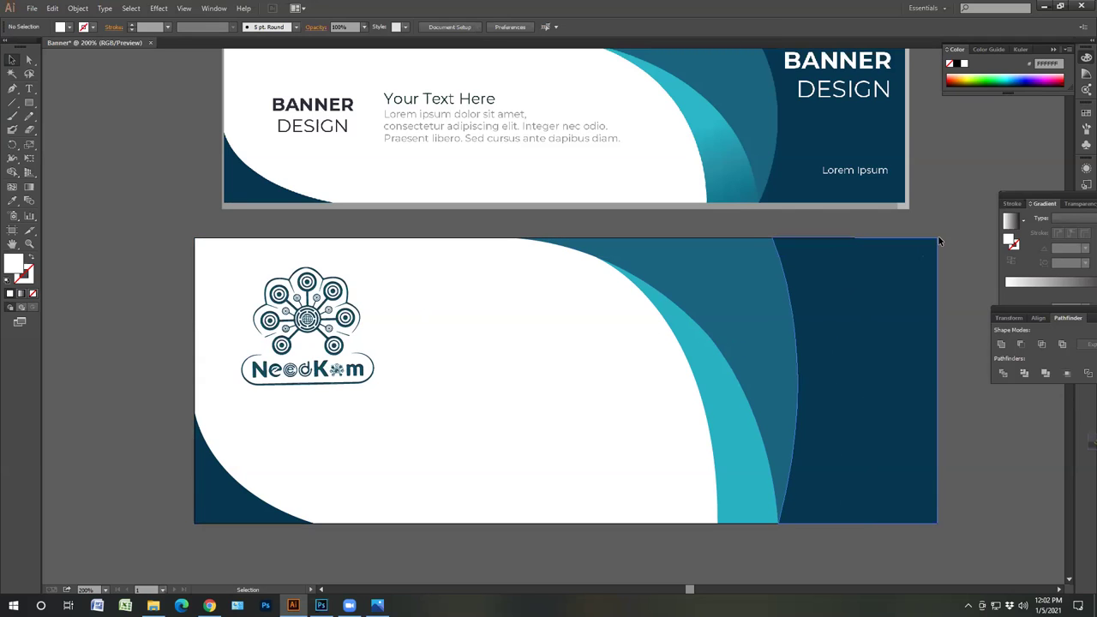
# - Select the banner's background together with the teal, blue and dark blue shapes on its right side
pyautogui.moveTo(942, 207); pyautogui.dragTo(525, 525)
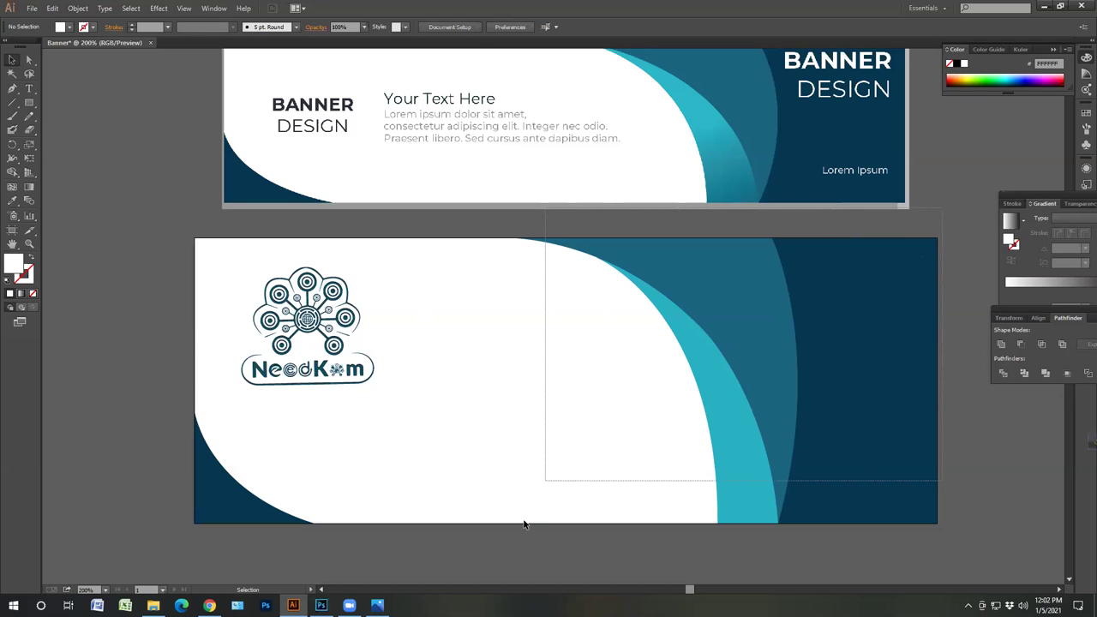